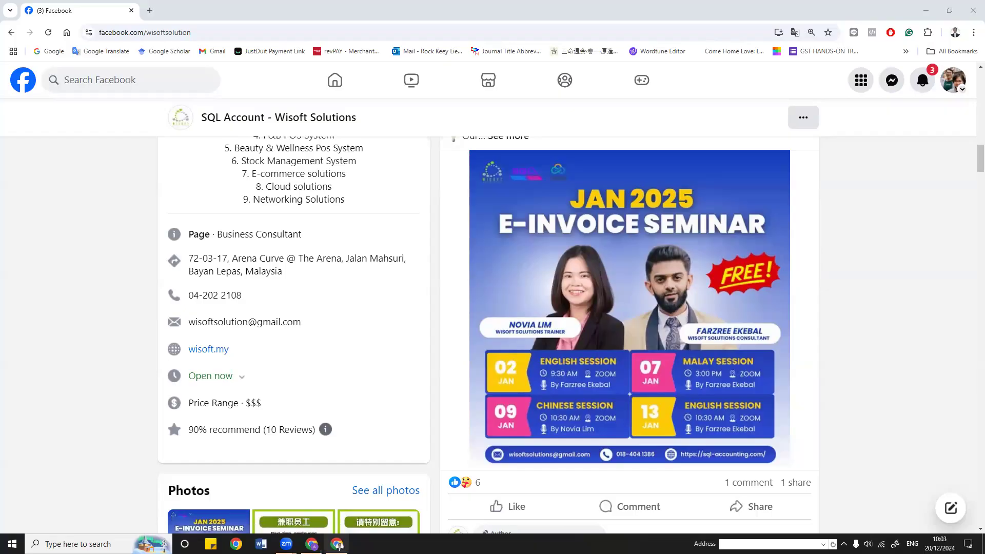
Step: Return to the SQL Connect browser tab and reconnect the SQL Account ERP session
{"action": "left_click", "coordinate": [312, 544]}
{"action": "left_click", "coordinate": [450, 322]}
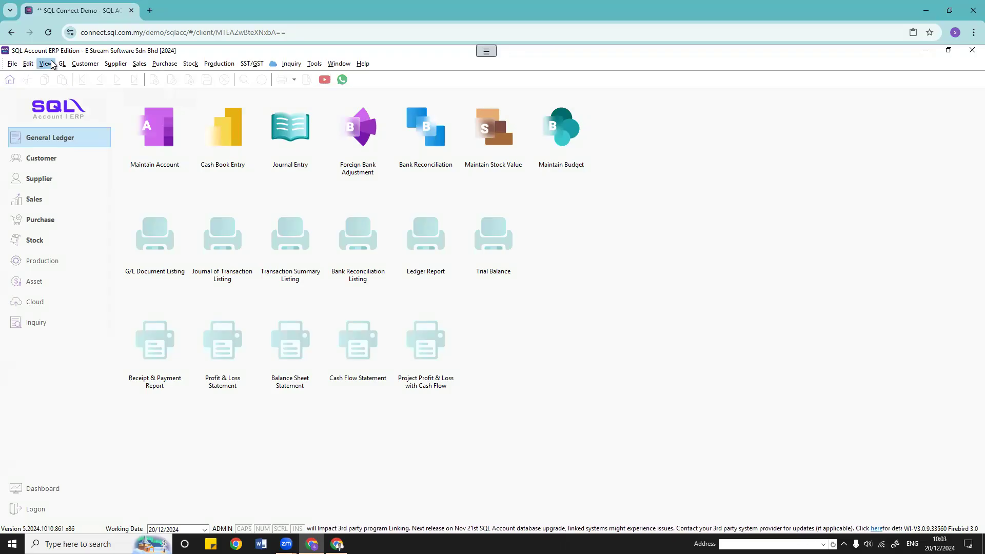
Step: Open the Maintain Stock Group list and move it to the right
{"action": "left_click", "coordinate": [191, 64]}
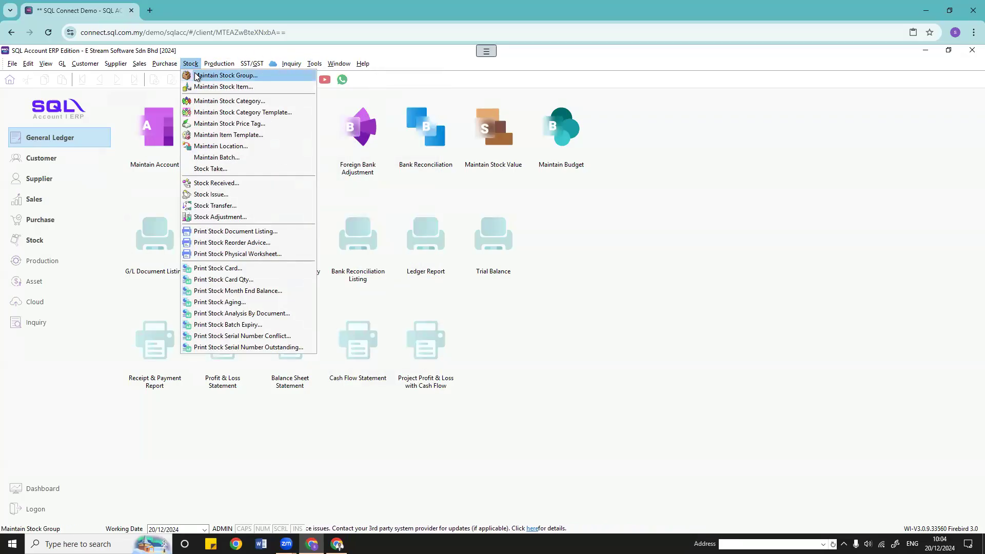
{"action": "left_click", "coordinate": [197, 76]}
{"action": "left_click_drag", "start_coordinate": [169, 100], "coordinate": [343, 138]}
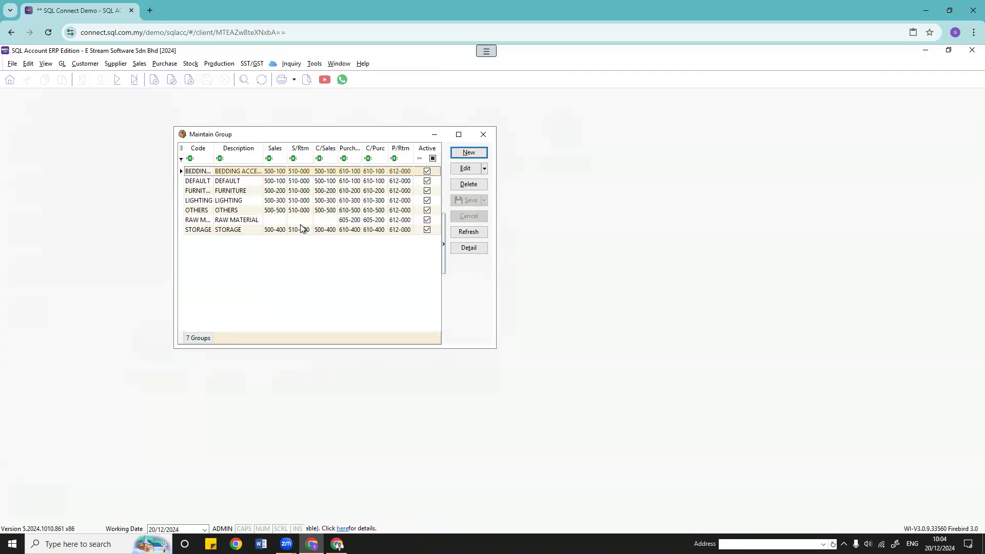
{"action": "left_click_drag", "start_coordinate": [306, 136], "coordinate": [504, 127]}
Step: Open Maintain Account and tile it beside the stock group list
{"action": "left_click", "coordinate": [62, 64]}
{"action": "left_click", "coordinate": [92, 74]}
{"action": "left_click", "coordinate": [339, 63]}
{"action": "left_click", "coordinate": [368, 75]}
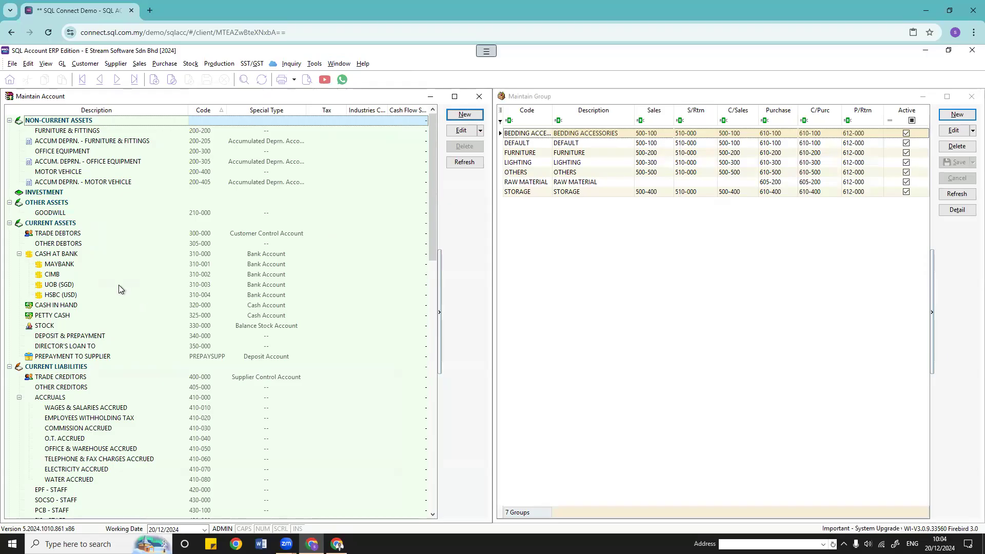
Step: Find the Sales and Purchase Bedding Accessories and Sales Furniture accounts in the chart of accounts
{"action": "scroll", "coordinate": [137, 300], "scroll_direction": "down", "scroll_amount": 9}
{"action": "scroll", "coordinate": [137, 298], "scroll_direction": "down", "scroll_amount": 6}
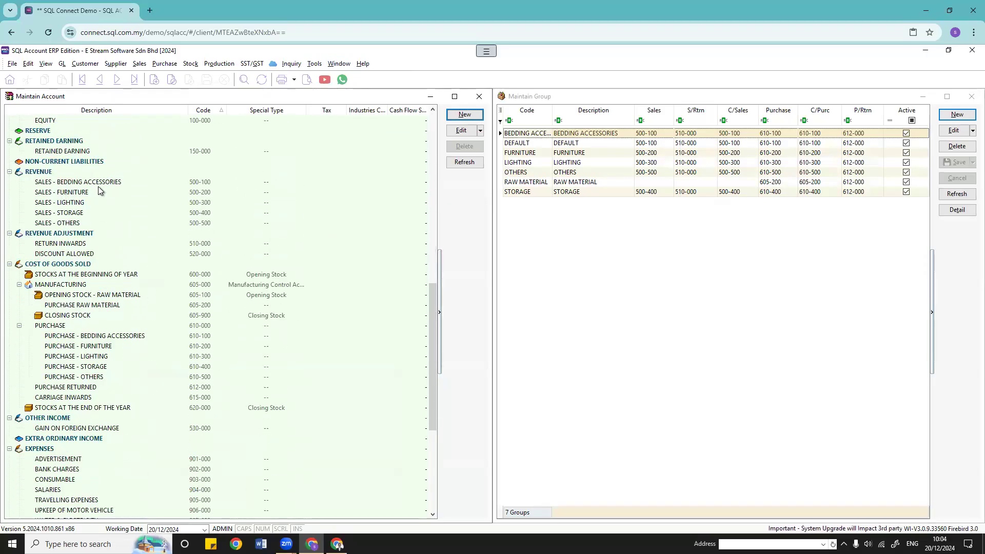
{"action": "left_click", "coordinate": [98, 185]}
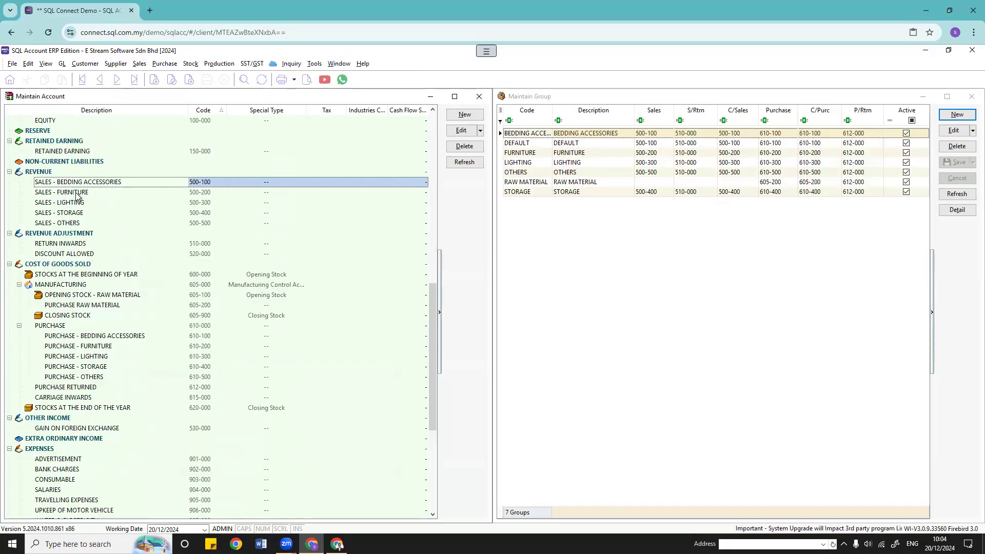
{"action": "left_click", "coordinate": [89, 195]}
{"action": "left_click", "coordinate": [108, 337]}
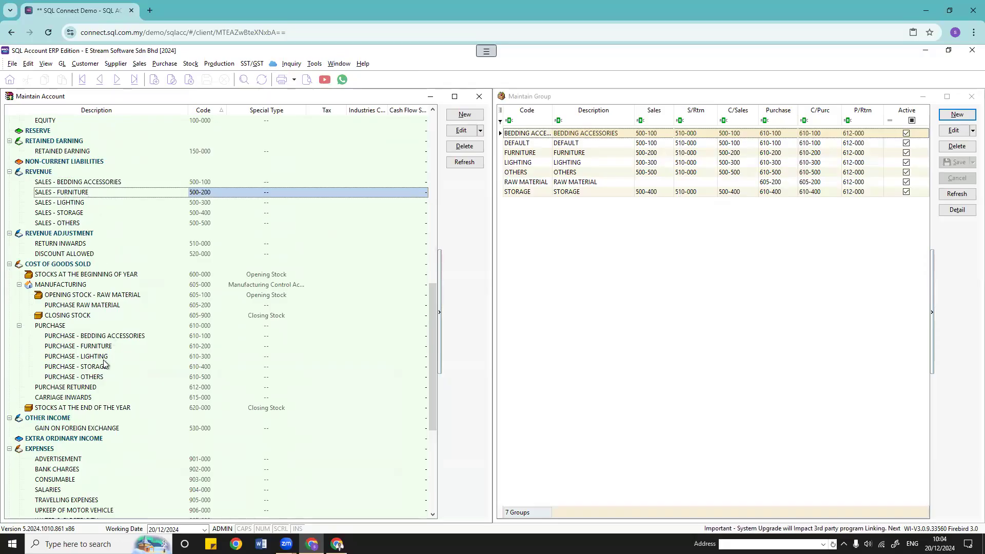
Step: Open the BEDDING ACCESSORIES group to view its description and 500-100/610-100 account codes
{"action": "left_click", "coordinate": [631, 259]}
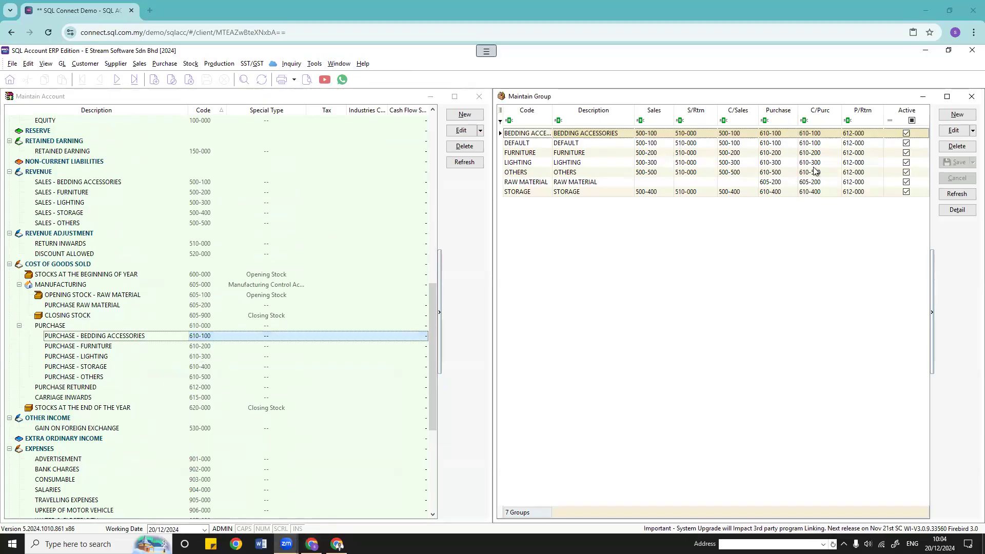
{"action": "left_click", "coordinate": [955, 130]}
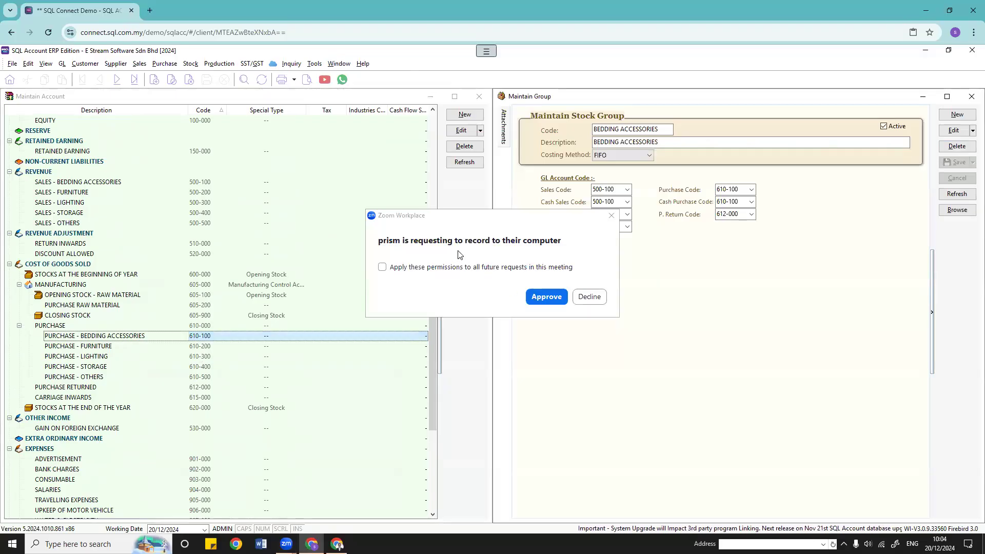
{"action": "left_click", "coordinate": [538, 295]}
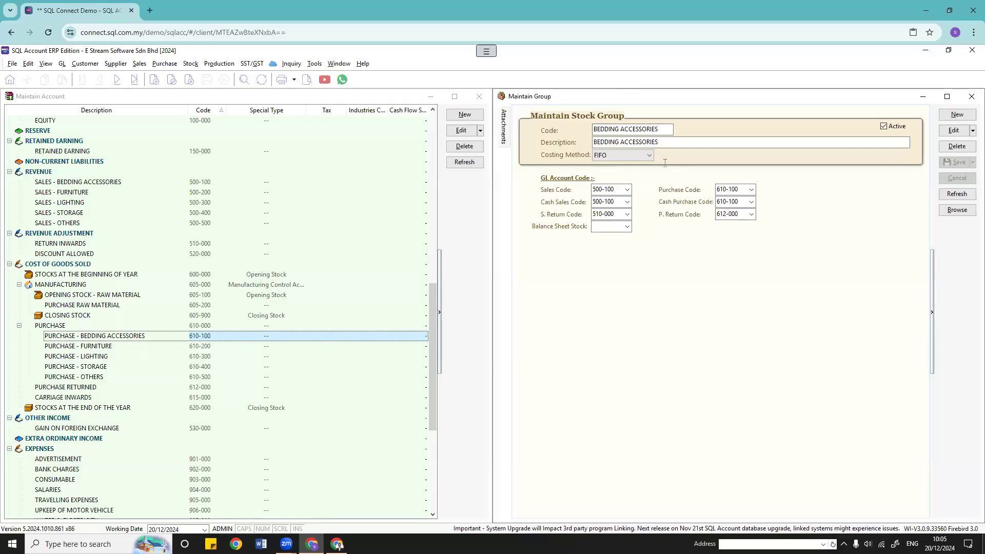
{"action": "left_click", "coordinate": [657, 144]}
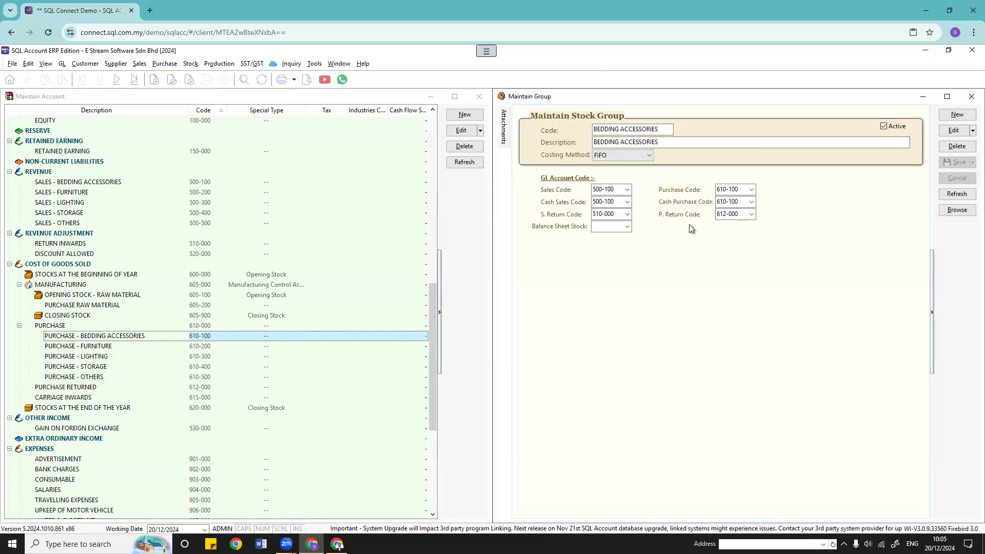
{"action": "left_click", "coordinate": [957, 210]}
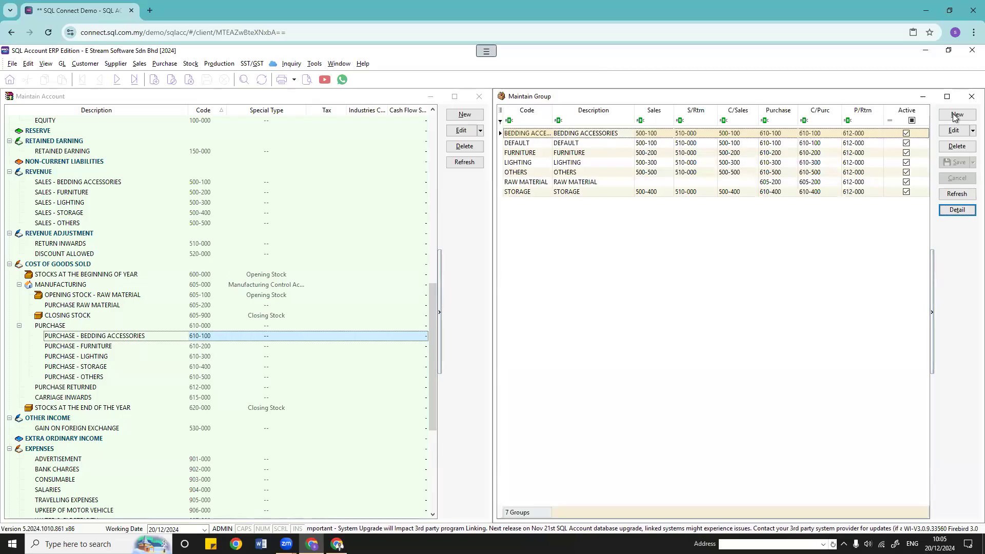
{"action": "double_click", "coordinate": [615, 135]}
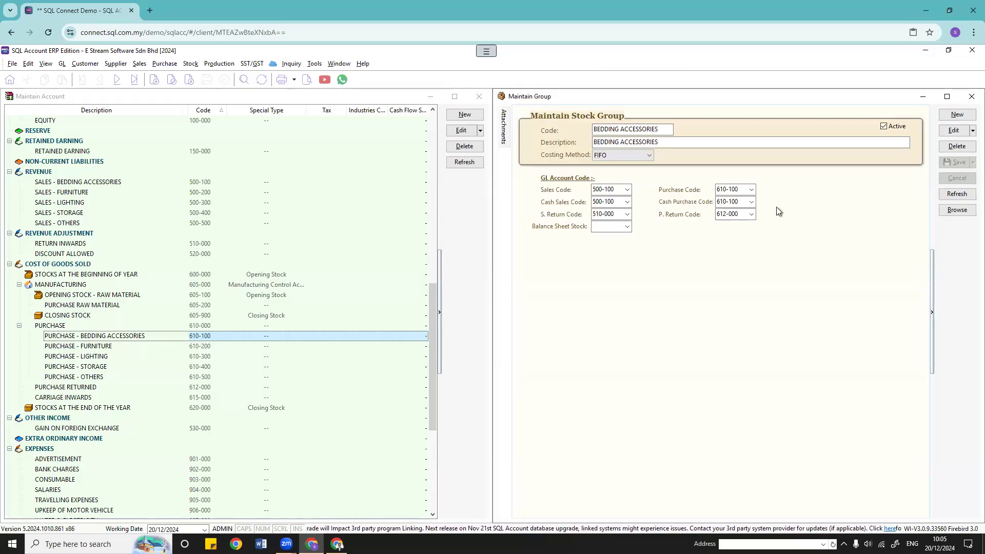
Step: Review BEDDING ACCESSORIES' code and description, keep FIFO costing, and list the sales code accounts
{"action": "left_click", "coordinate": [949, 117]}
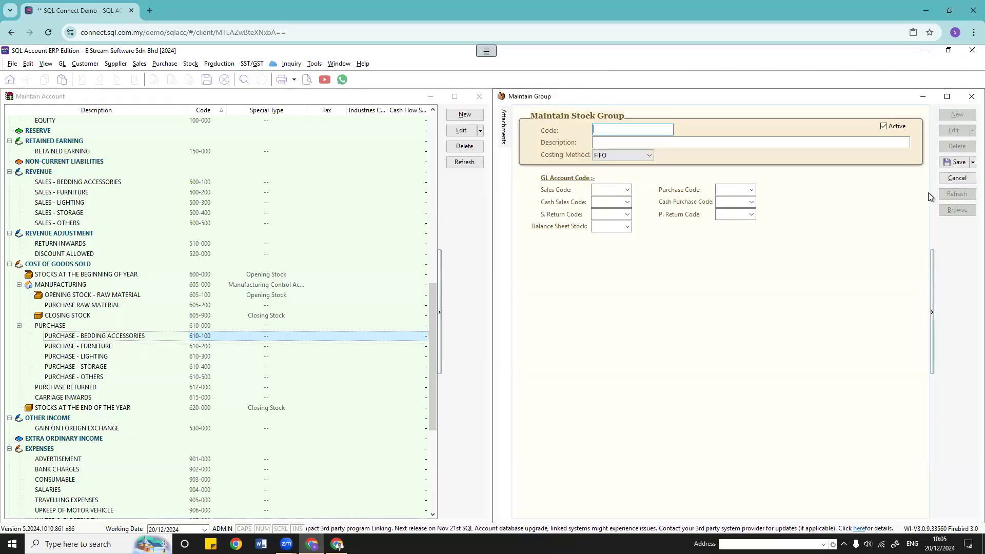
{"action": "key", "text": "Escape"}
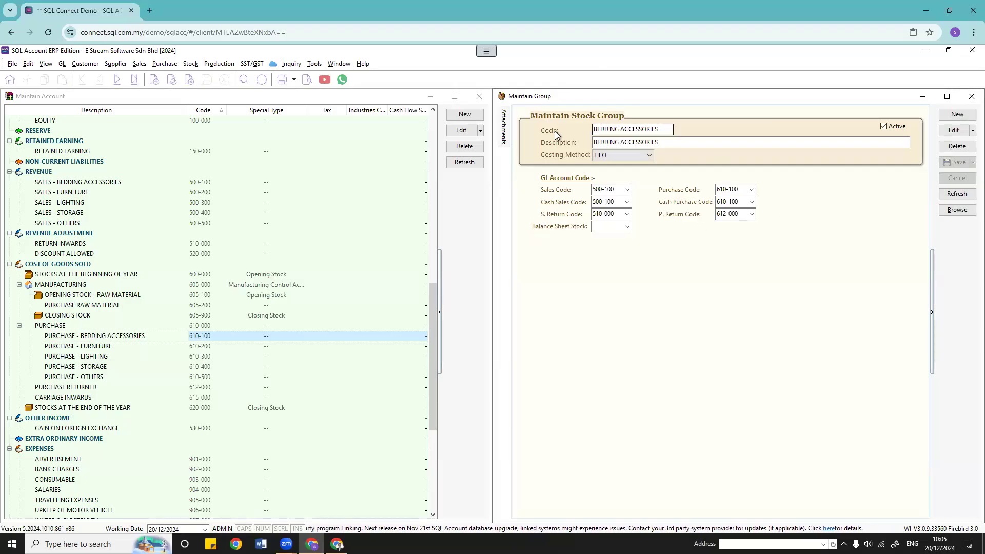
{"action": "left_click", "coordinate": [661, 128]}
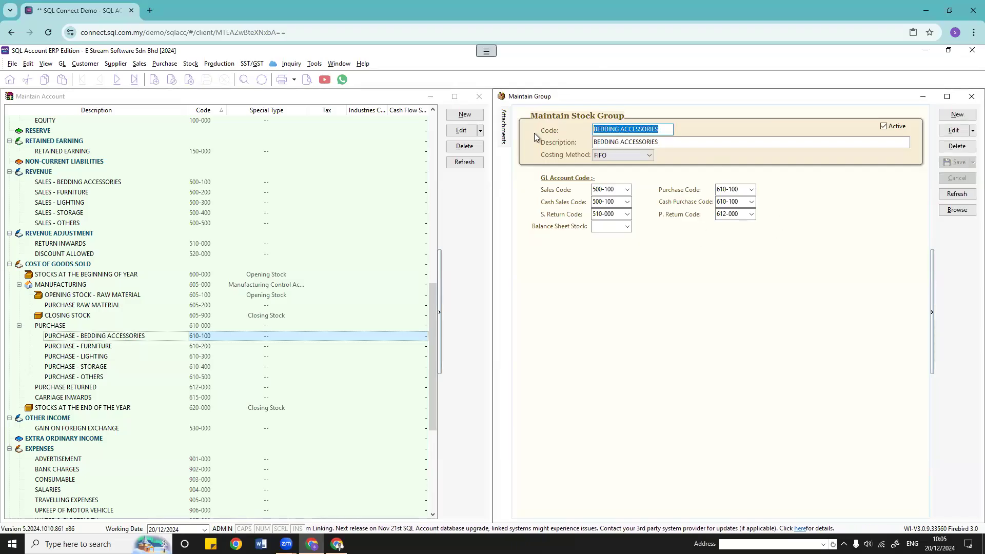
{"action": "left_click", "coordinate": [670, 144]}
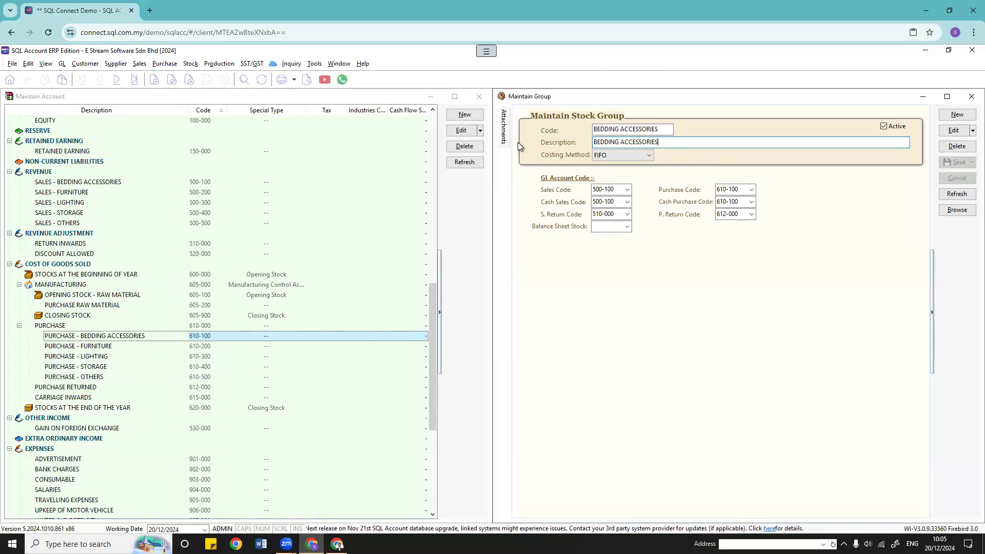
{"action": "left_click", "coordinate": [614, 156]}
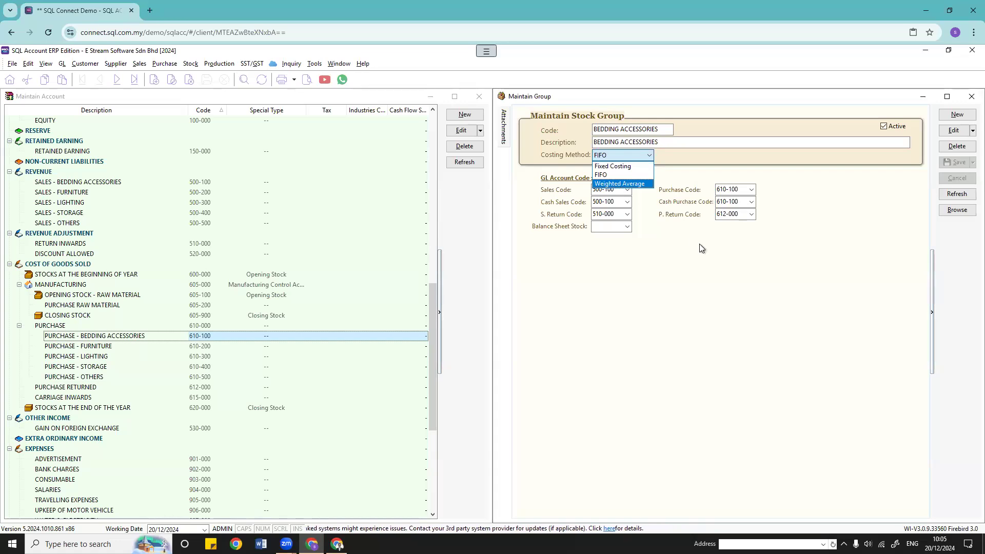
{"action": "left_click", "coordinate": [618, 232]}
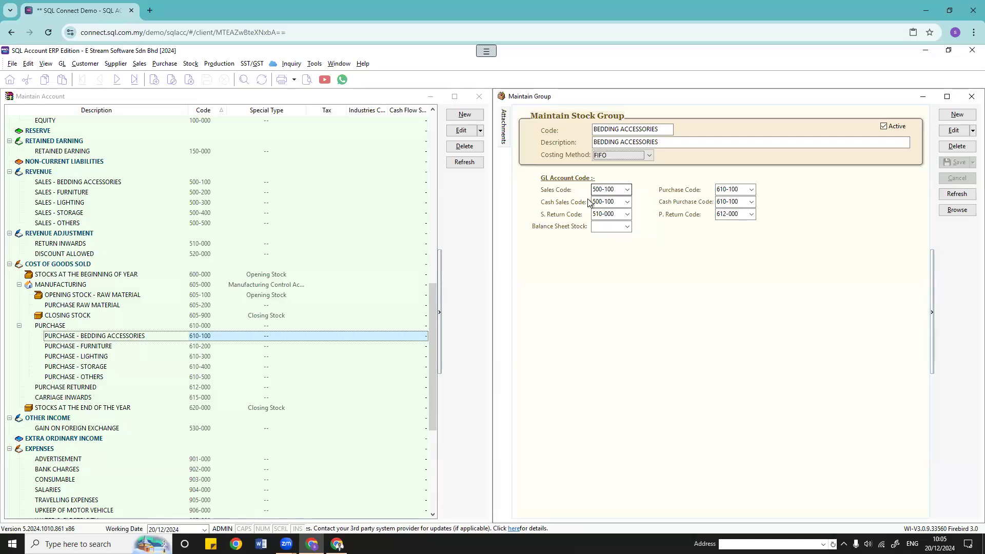
{"action": "left_click", "coordinate": [627, 191]}
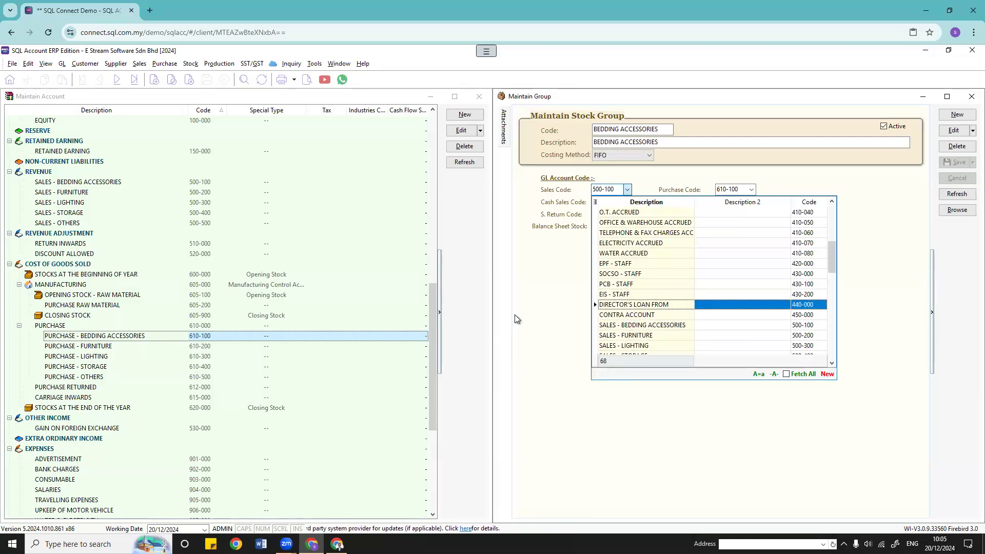
{"action": "left_click", "coordinate": [530, 294]}
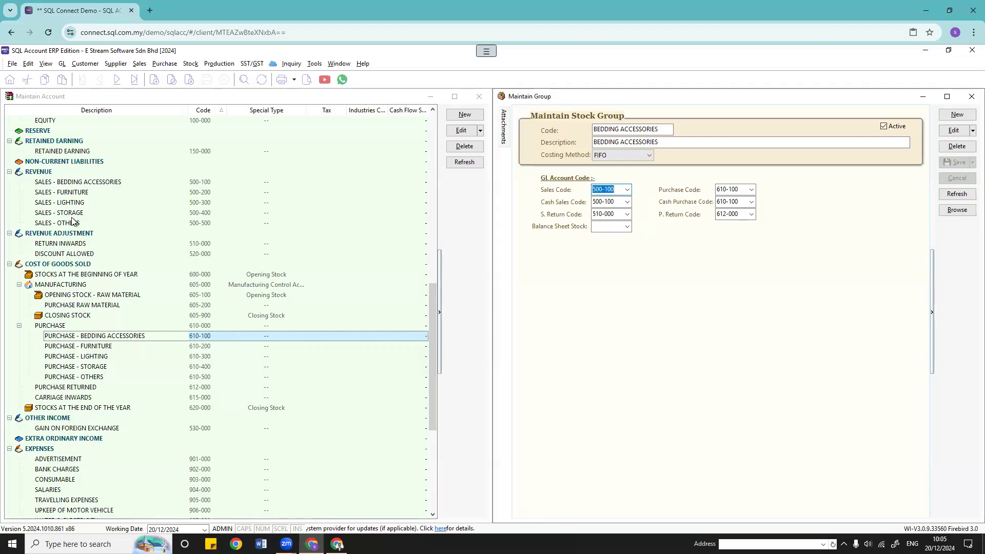
{"action": "left_click", "coordinate": [77, 191]}
{"action": "left_click", "coordinate": [76, 184]}
{"action": "left_click", "coordinate": [90, 194]}
{"action": "left_click", "coordinate": [84, 203]}
{"action": "left_click", "coordinate": [81, 211]}
{"action": "left_click", "coordinate": [78, 223]}
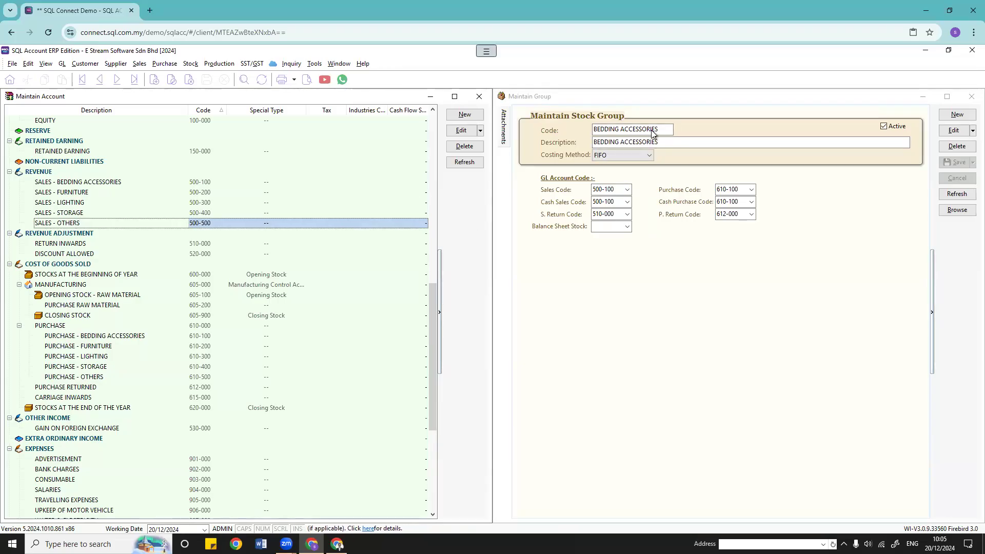
{"action": "left_click", "coordinate": [627, 190]}
{"action": "left_click", "coordinate": [627, 190]}
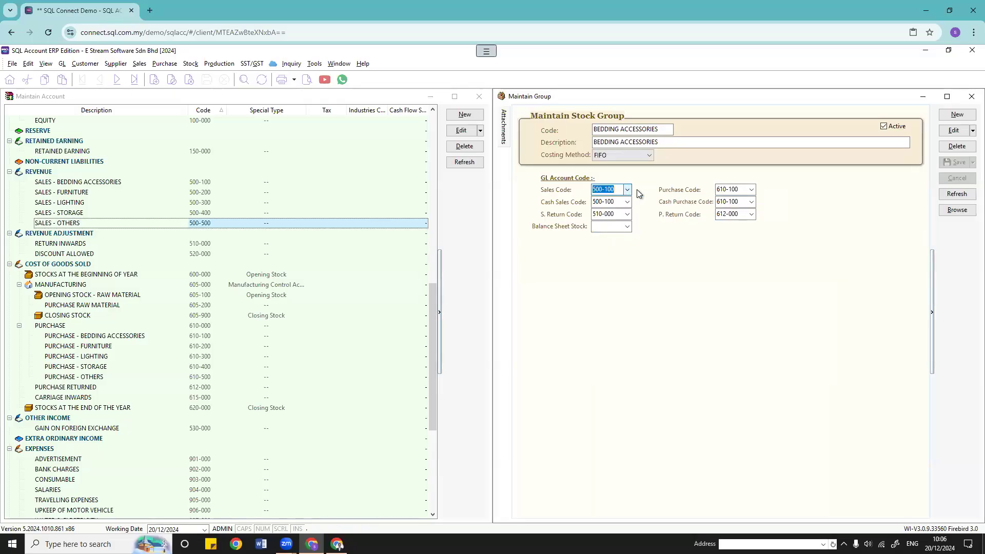
{"action": "left_click", "coordinate": [211, 181]}
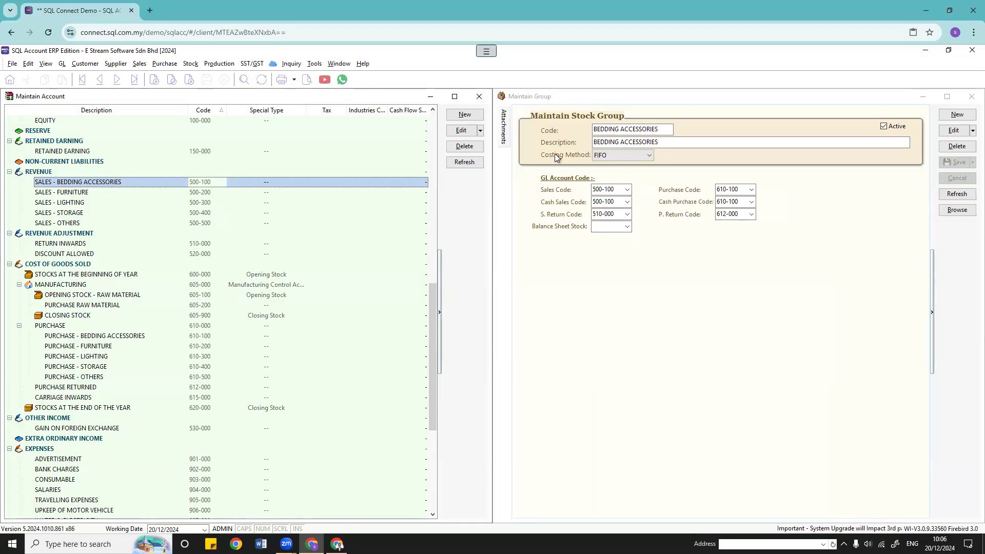
{"action": "left_click", "coordinate": [627, 189]}
{"action": "left_click", "coordinate": [627, 189]}
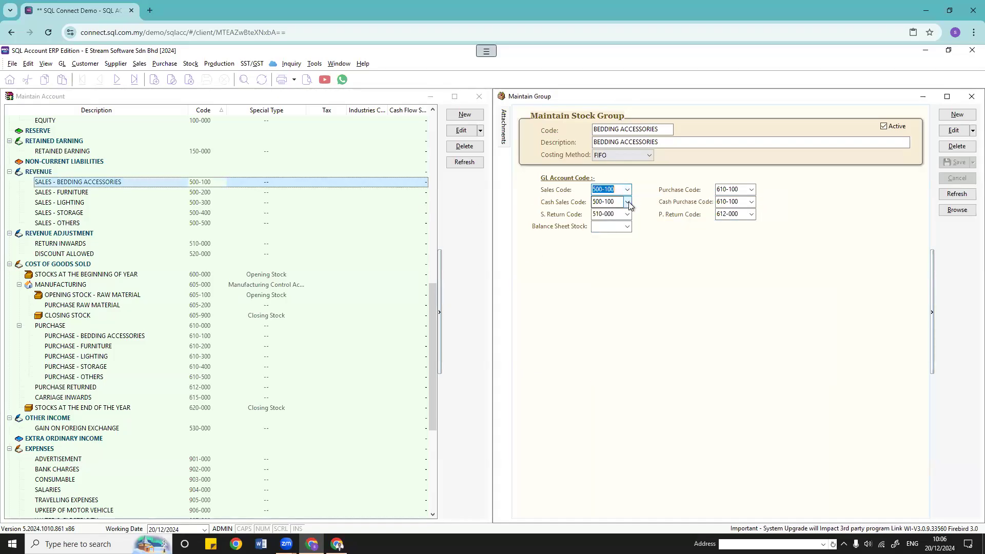
{"action": "left_click", "coordinate": [627, 202]}
{"action": "left_click", "coordinate": [627, 202]}
{"action": "left_click", "coordinate": [627, 214]}
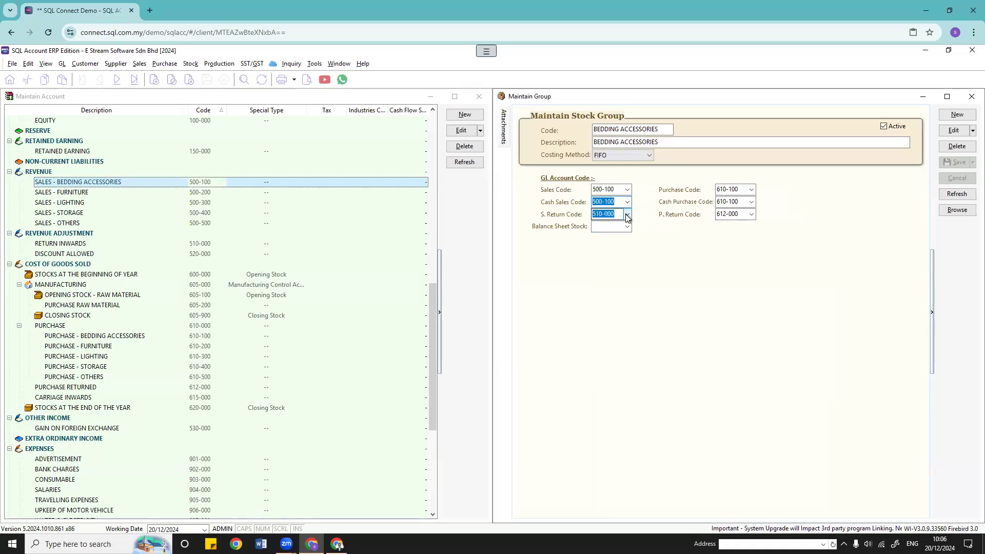
{"action": "left_click", "coordinate": [627, 214]}
{"action": "left_click", "coordinate": [627, 227]}
{"action": "left_click", "coordinate": [627, 227]}
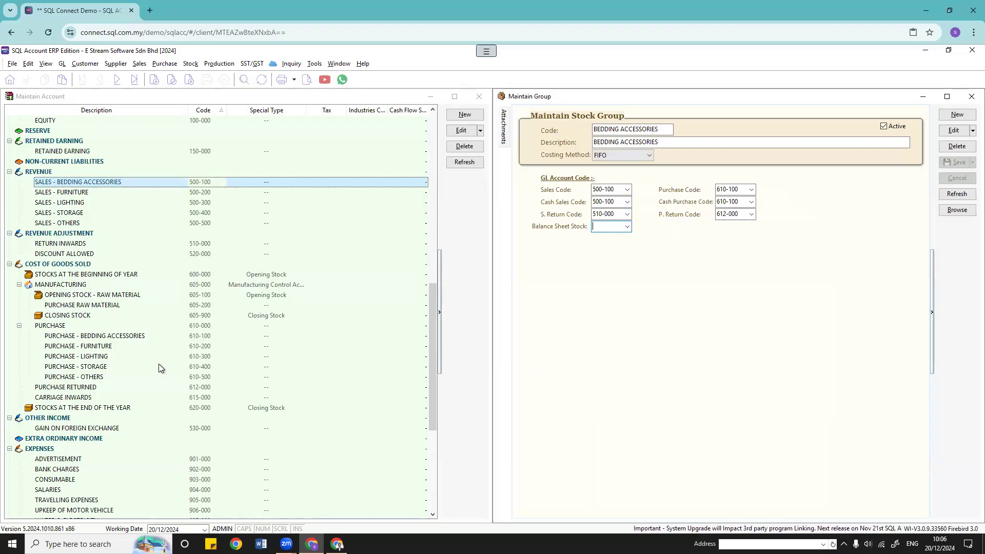
{"action": "left_click", "coordinate": [87, 346]}
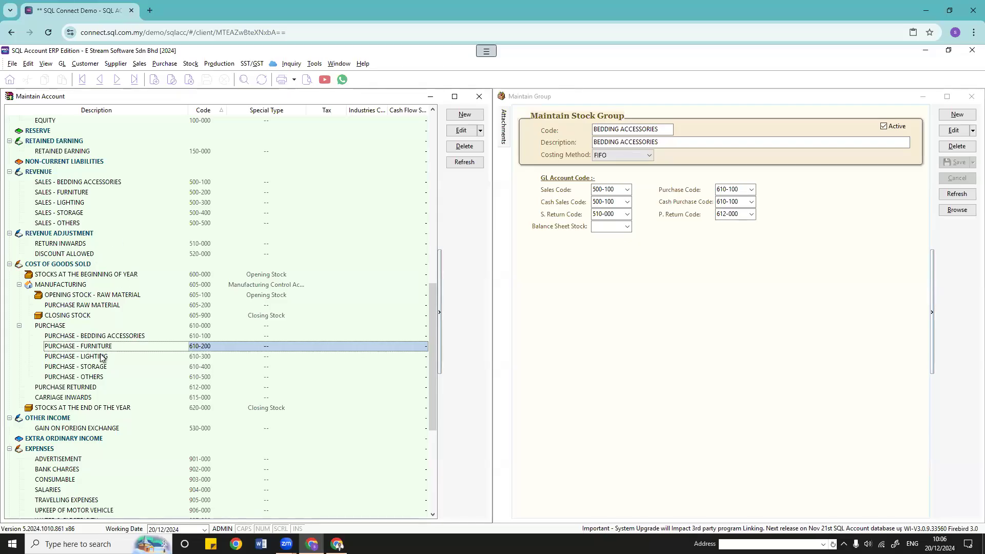
{"action": "left_click", "coordinate": [301, 337]}
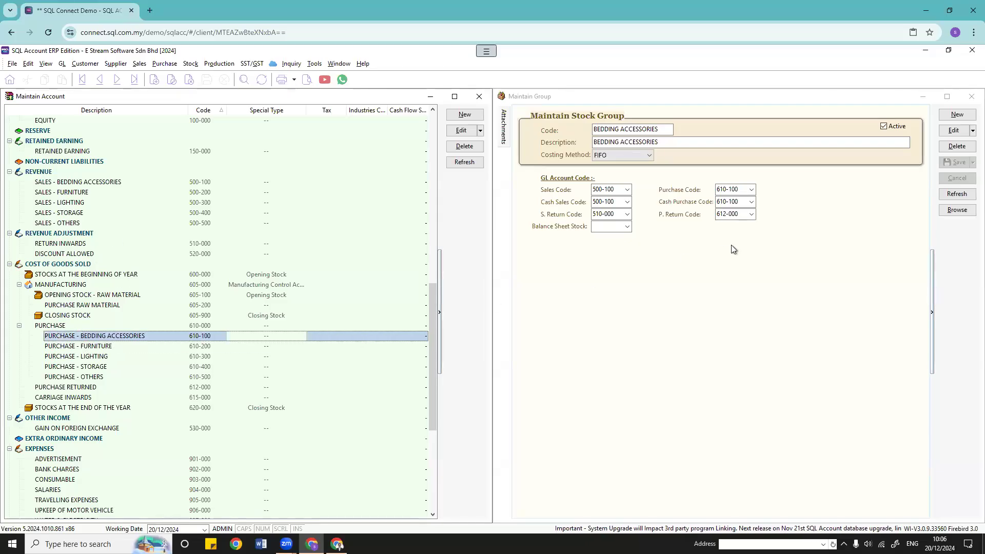
{"action": "left_click", "coordinate": [752, 190]}
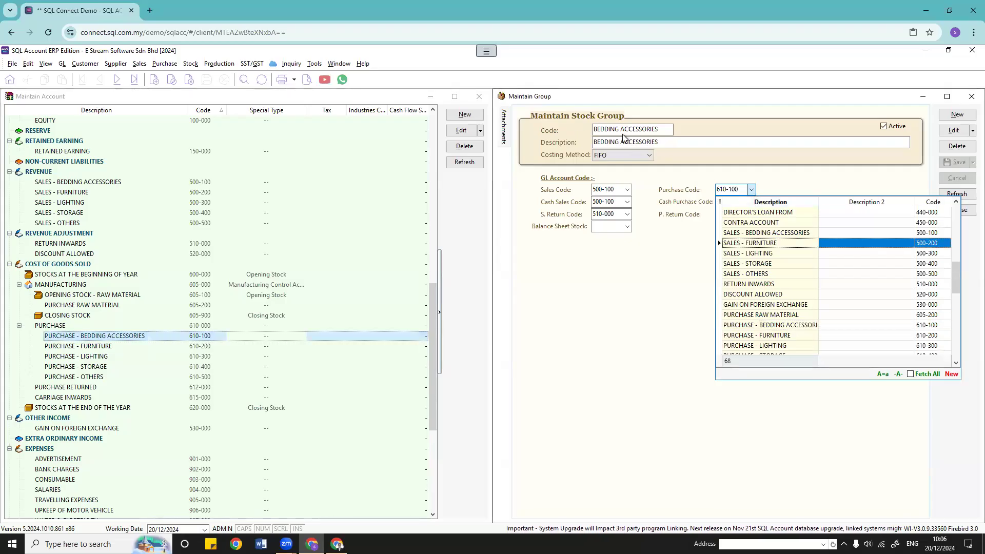
{"action": "left_click", "coordinate": [759, 327]}
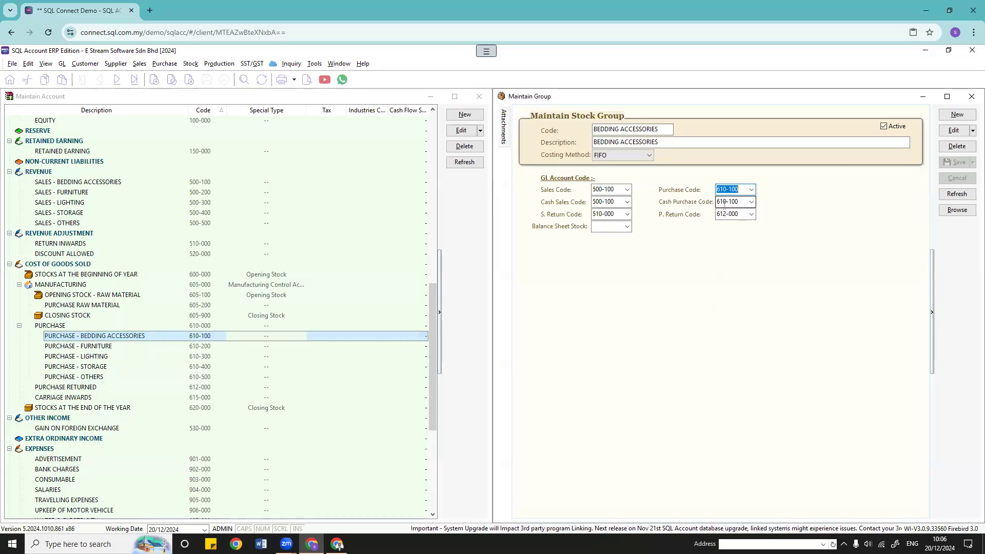
{"action": "left_click", "coordinate": [77, 386]}
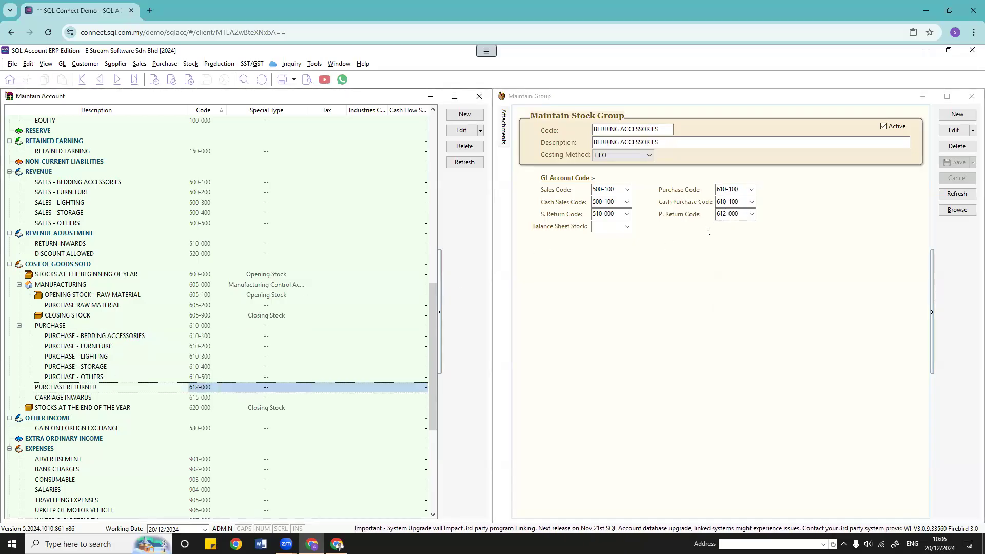
{"action": "left_click", "coordinate": [745, 215]}
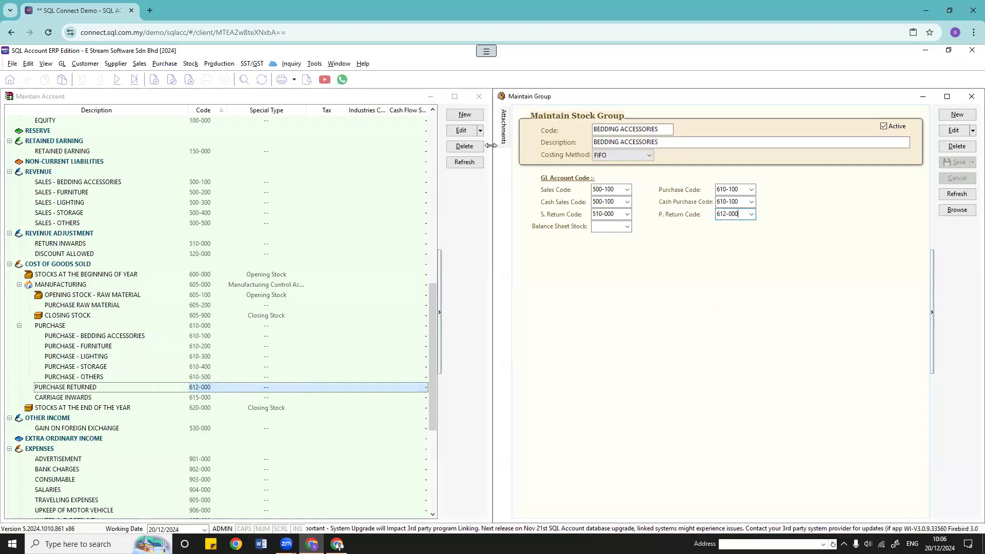
{"action": "mouse_move", "coordinate": [504, 135]}
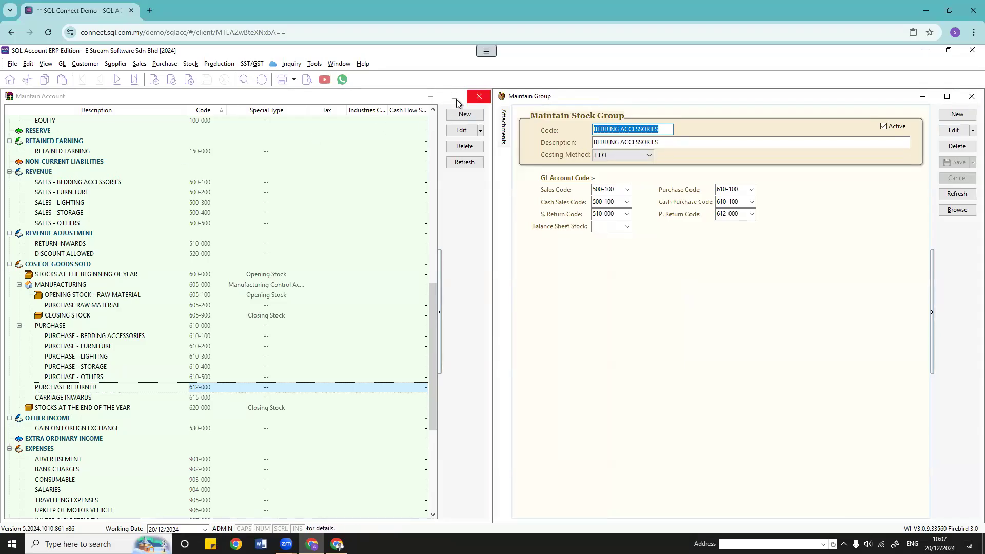
Step: Close the chart of accounts and open the BOM-01/Black stock item record
{"action": "left_click", "coordinate": [478, 97]}
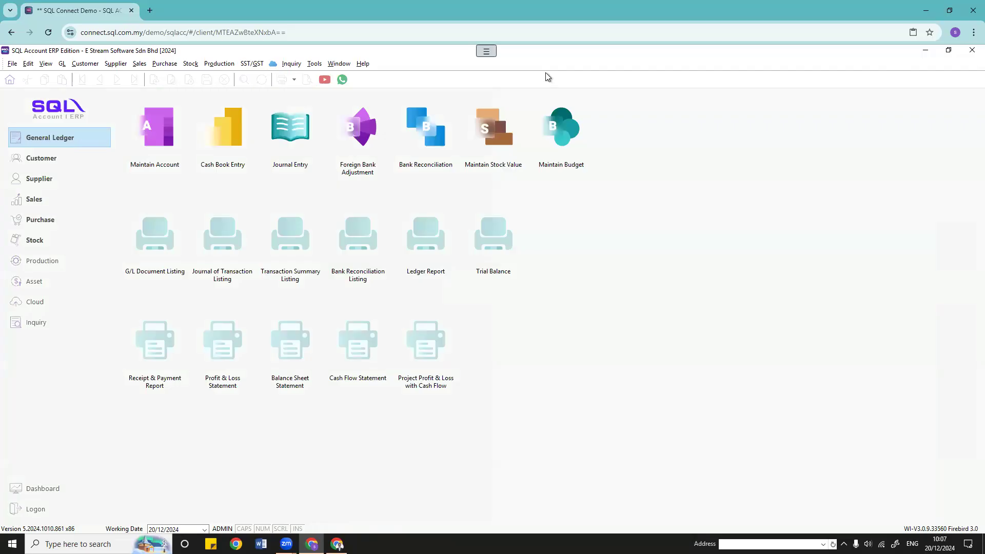
{"action": "left_click", "coordinate": [86, 64]}
{"action": "mouse_move", "coordinate": [190, 63]}
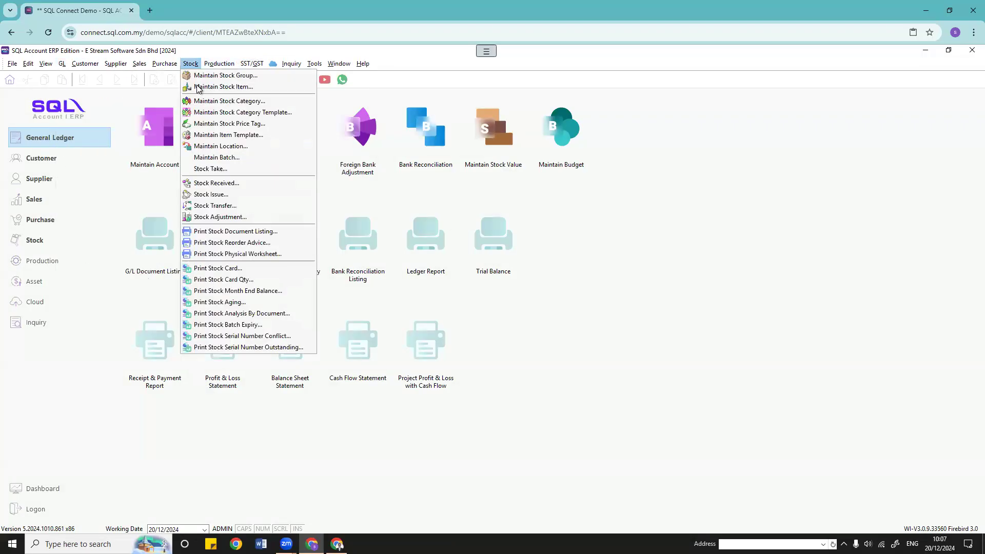
{"action": "left_click", "coordinate": [223, 87]}
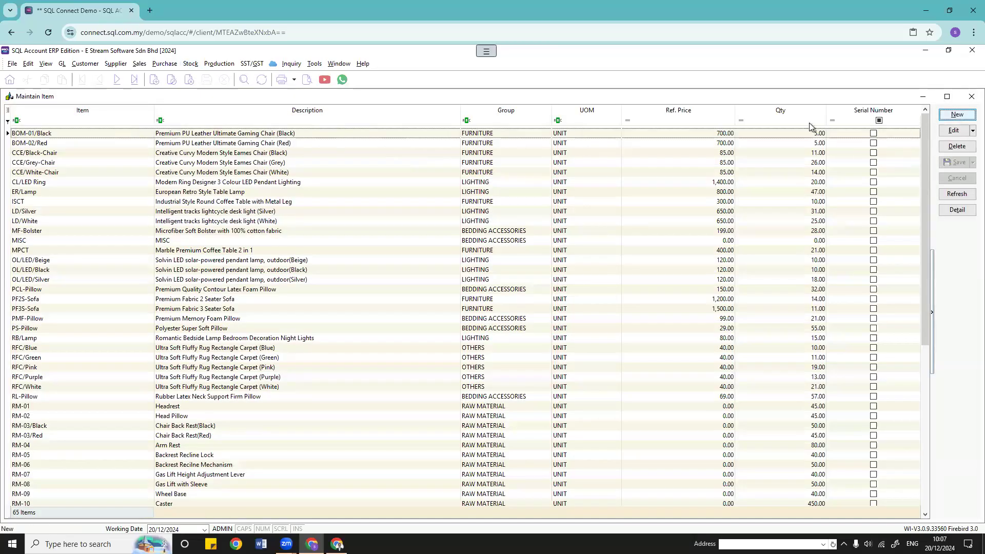
{"action": "left_click", "coordinate": [957, 114]}
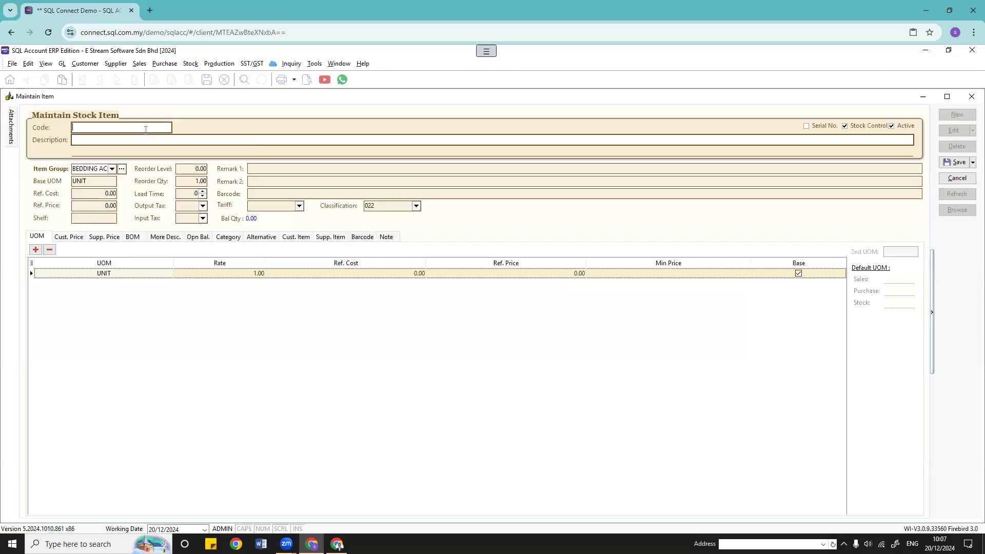
{"action": "key", "text": "Tab"}
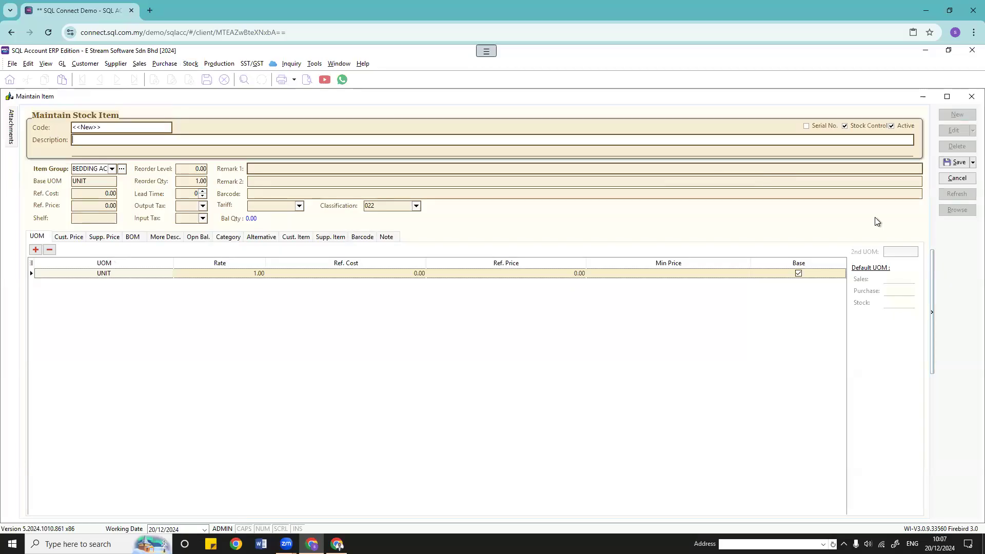
{"action": "left_click", "coordinate": [958, 179]}
{"action": "left_click", "coordinate": [957, 210]}
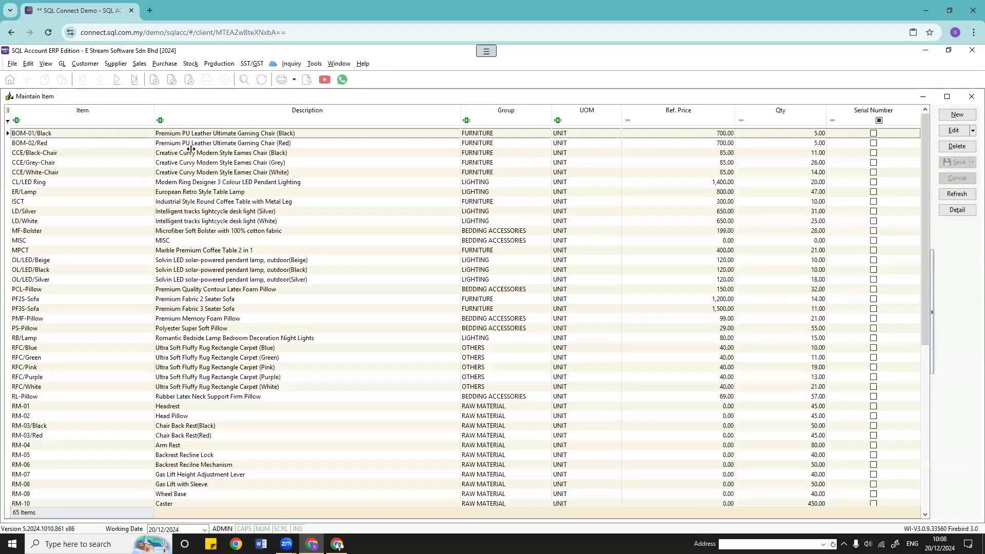
{"action": "double_click", "coordinate": [218, 133]}
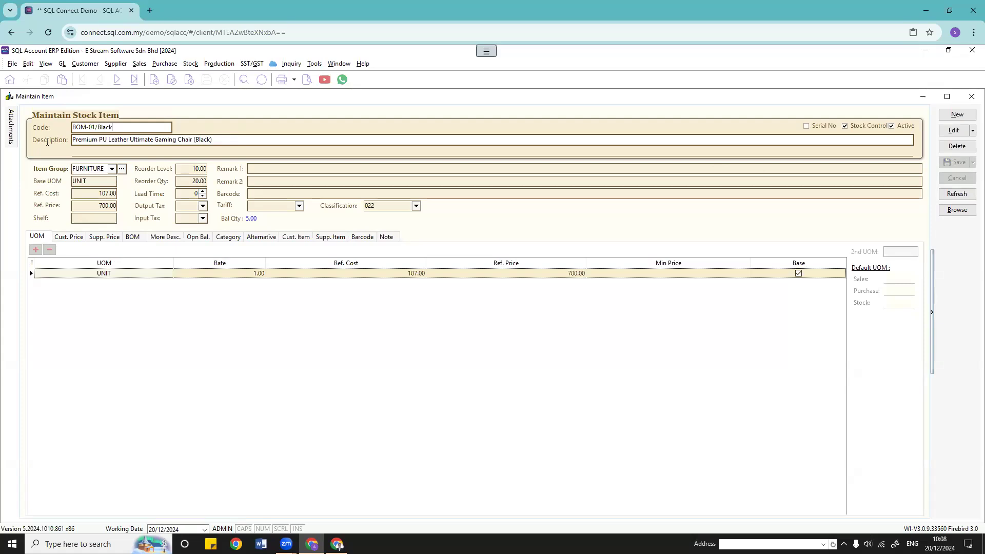
{"action": "key", "text": "Tab"}
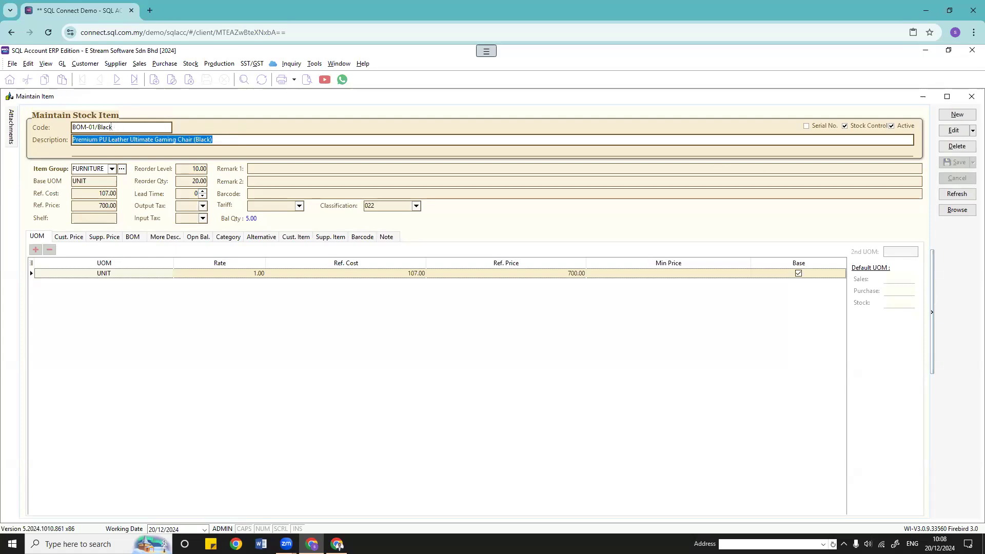
{"action": "left_click", "coordinate": [118, 127]}
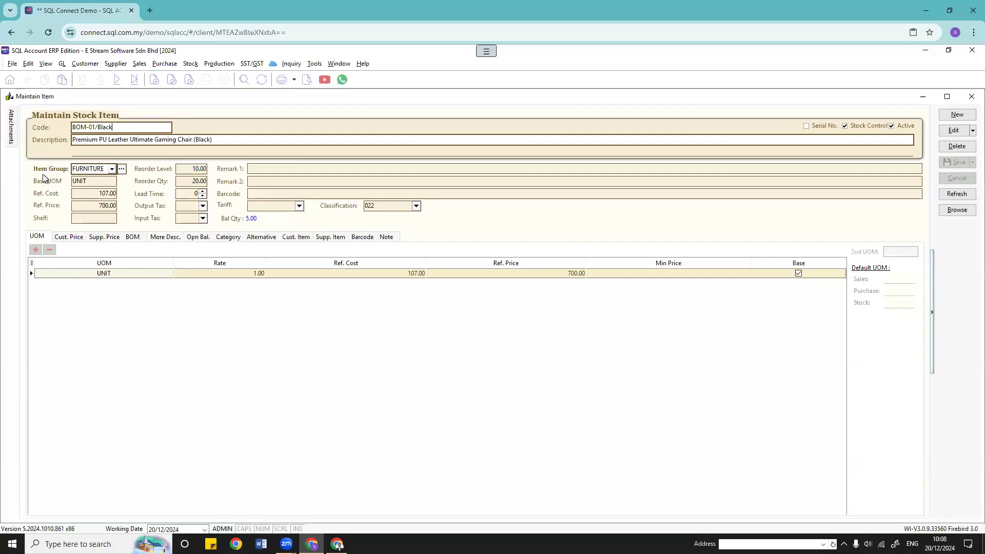
Step: Confirm BOM-01/Black's FURNITURE item group and review the FURNITURE stock group's accounts
{"action": "left_click", "coordinate": [191, 65]}
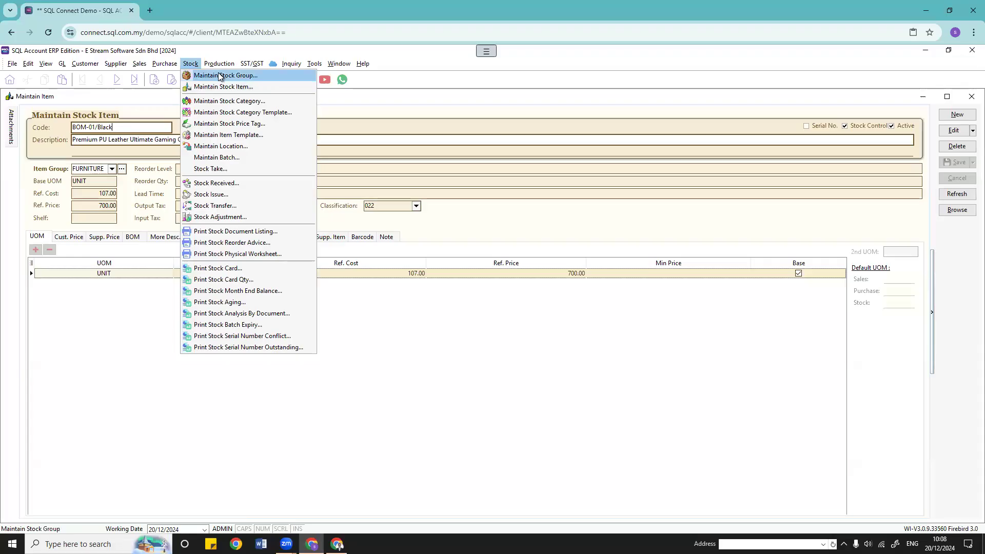
{"action": "left_click", "coordinate": [107, 141]}
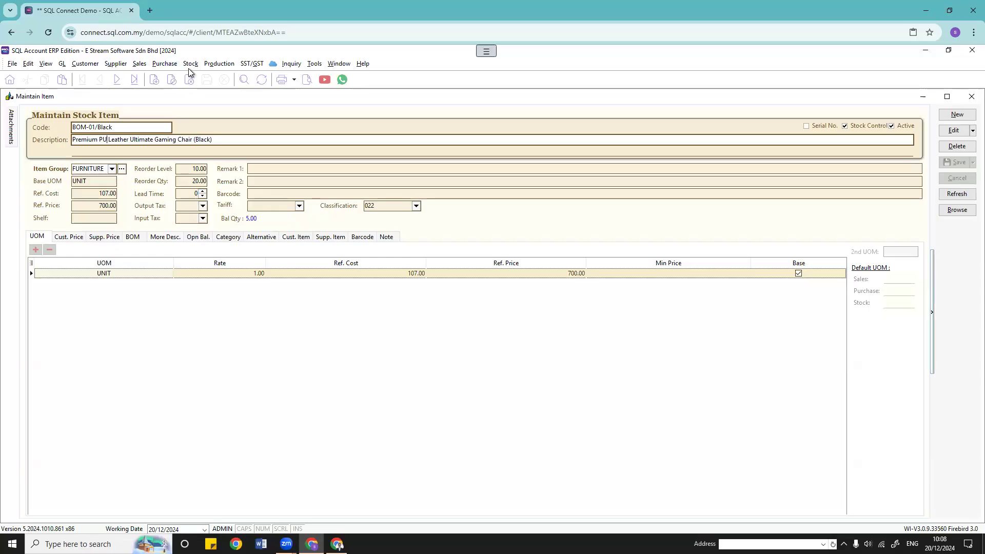
{"action": "left_click", "coordinate": [112, 170]}
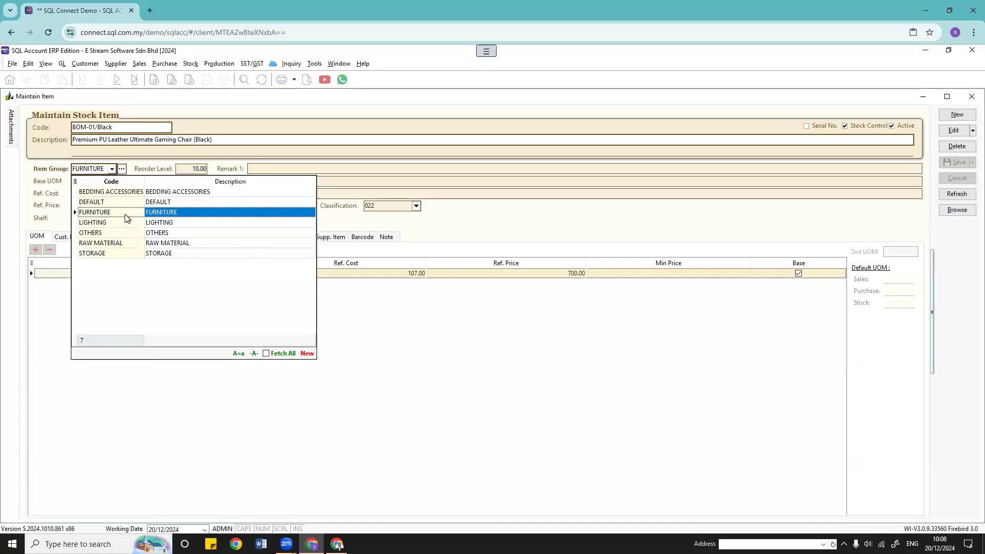
{"action": "left_click", "coordinate": [186, 63]}
{"action": "left_click", "coordinate": [213, 76]}
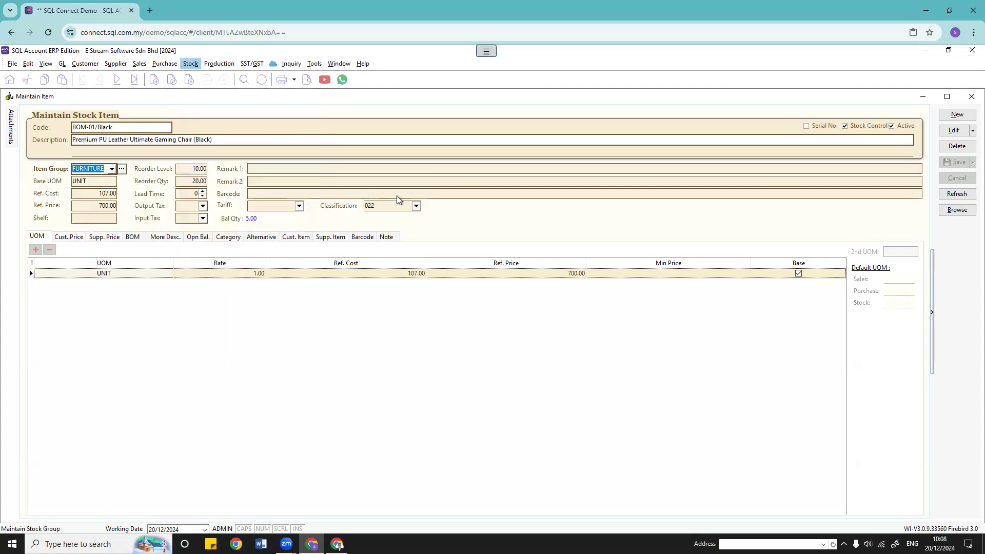
{"action": "double_click", "coordinate": [523, 153]}
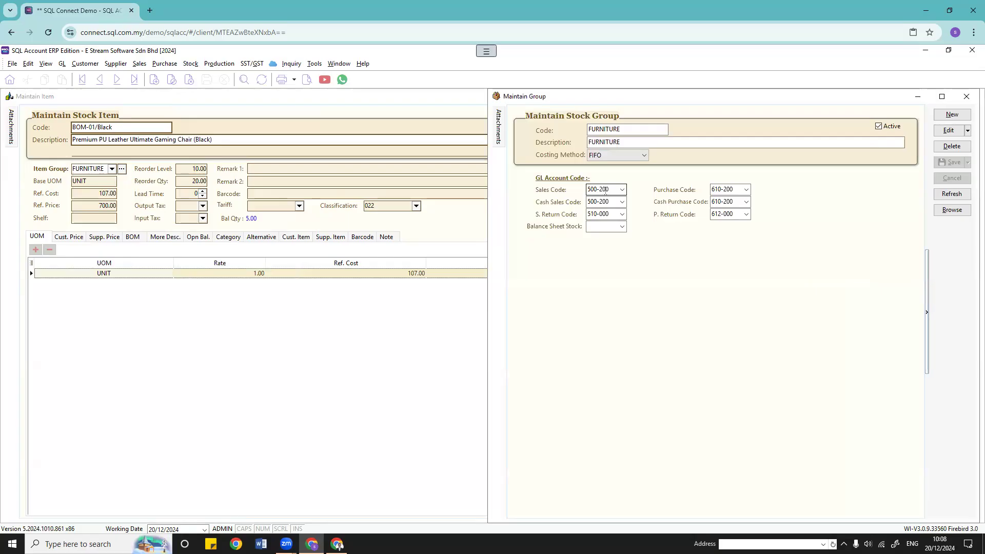
{"action": "left_click", "coordinate": [966, 97]}
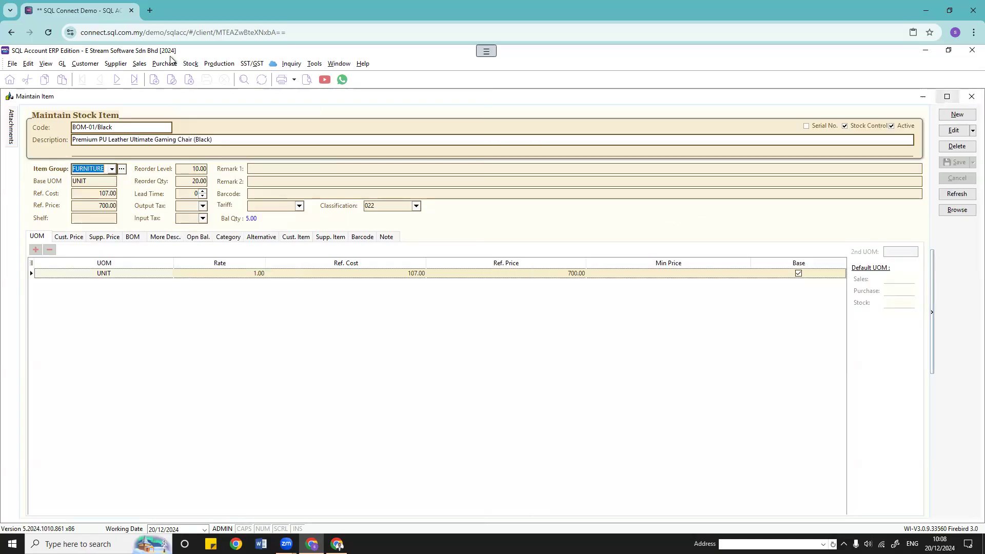
Step: Open the Sales Invoice list showing 18 invoices totalling 94,585.00
{"action": "left_click", "coordinate": [139, 63]}
{"action": "left_click", "coordinate": [168, 107]}
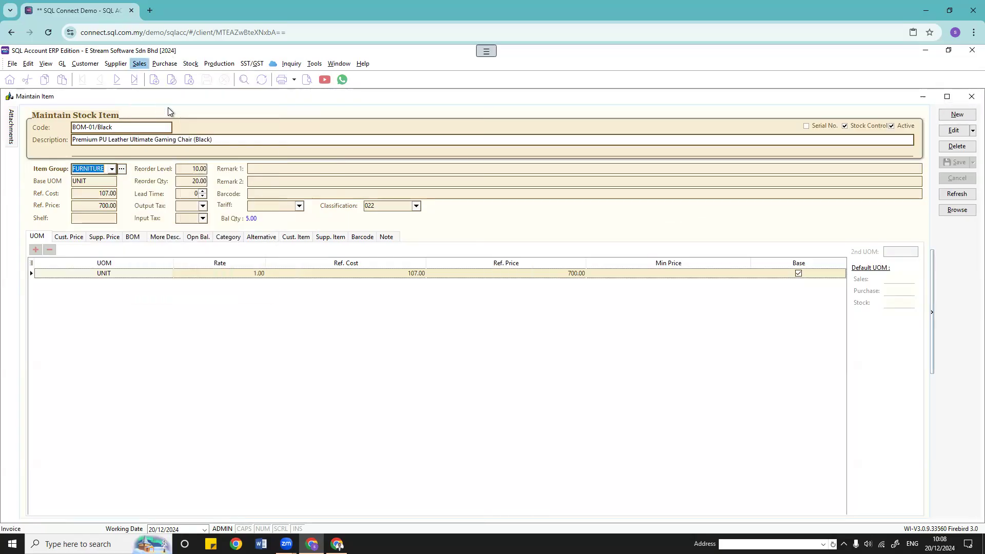
{"action": "left_click", "coordinate": [339, 63]}
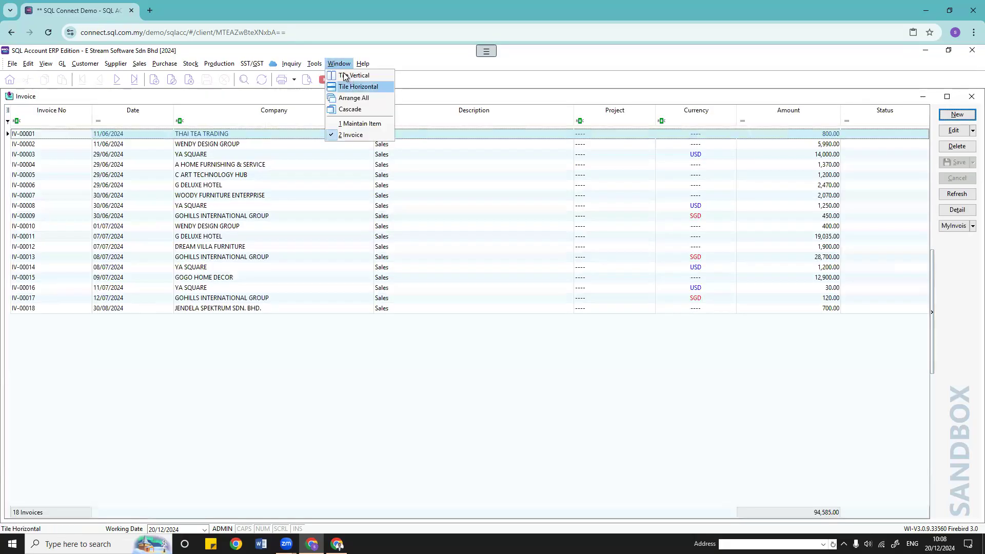
Step: Tile the windows and start an invoice for C ART TECHNOLOGY HUB with BOM-01/Black
{"action": "left_click", "coordinate": [381, 96]}
{"action": "left_click", "coordinate": [464, 117]}
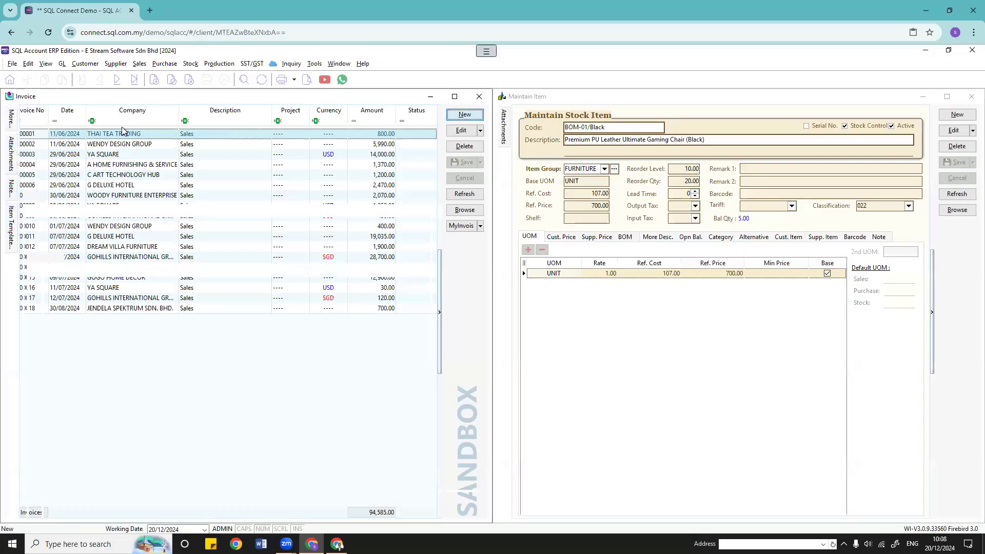
{"action": "left_click", "coordinate": [104, 126]}
{"action": "left_click", "coordinate": [106, 161]}
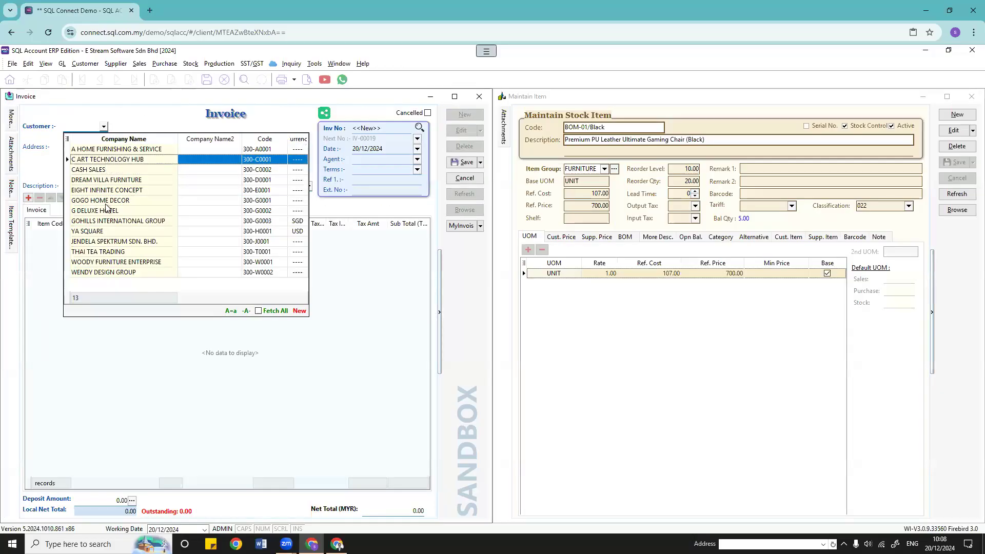
{"action": "left_click", "coordinate": [56, 235]}
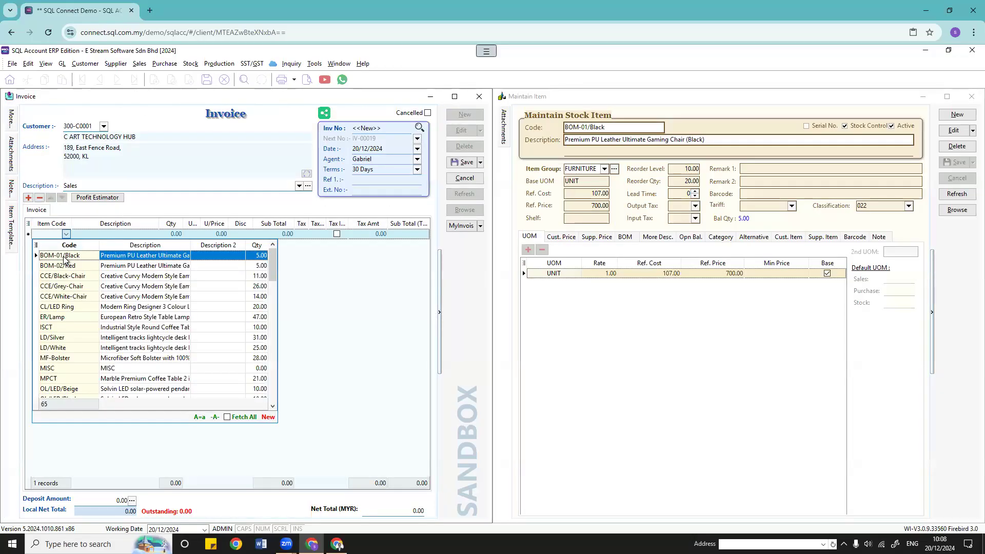
{"action": "left_click", "coordinate": [65, 260]}
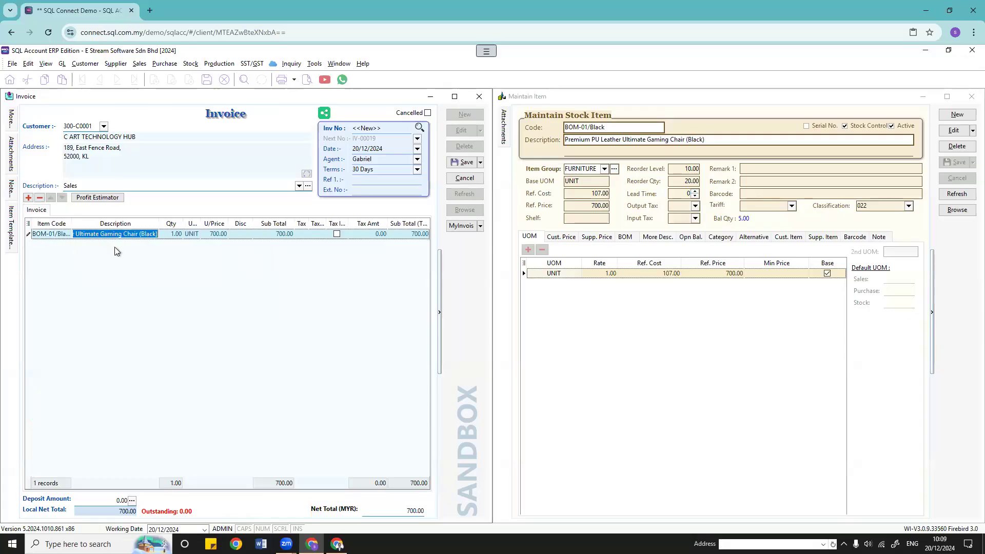
Step: Show the Account column (500-200), add a second invoice line, and list all stock items
{"action": "left_click", "coordinate": [29, 224]}
{"action": "left_click", "coordinate": [31, 295]}
{"action": "left_click", "coordinate": [404, 250]}
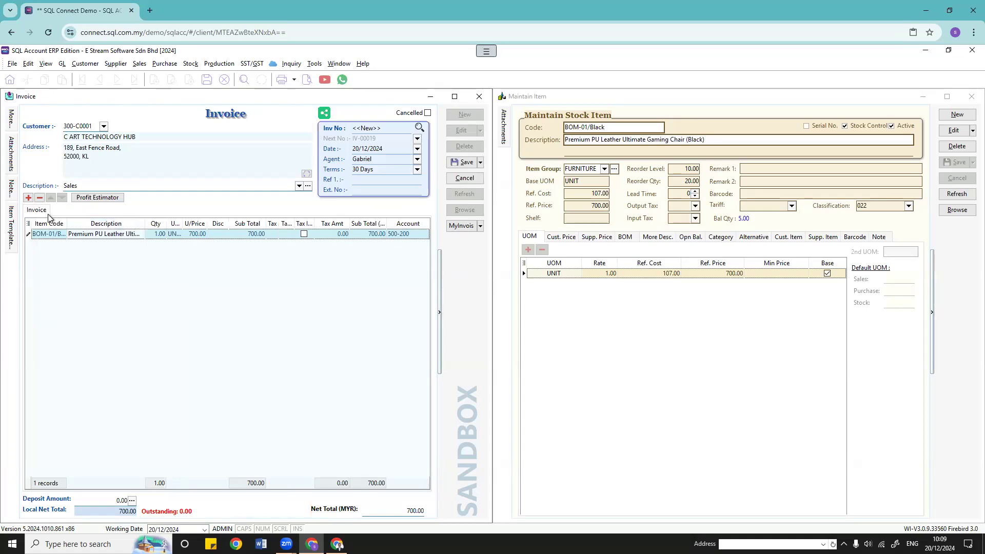
{"action": "left_click", "coordinate": [28, 198]}
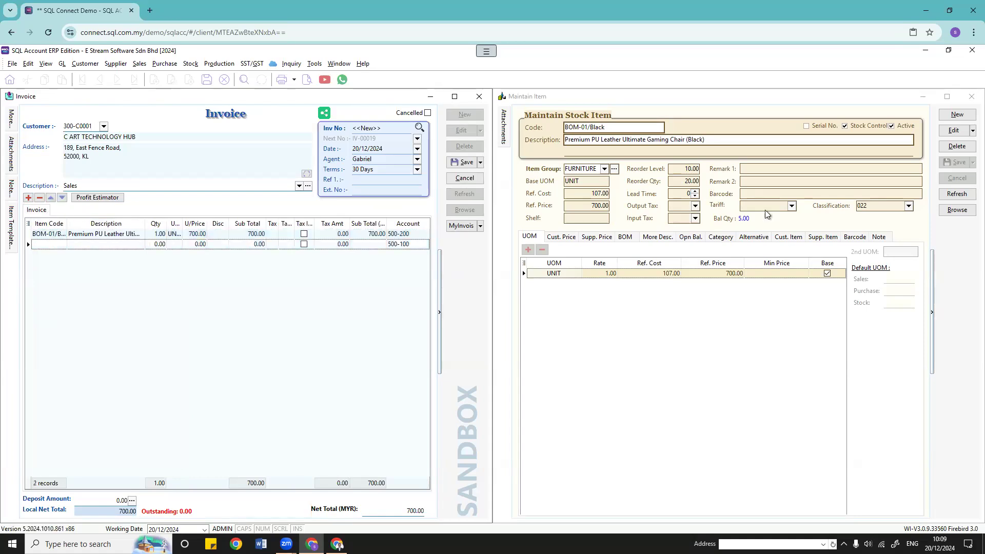
{"action": "left_click", "coordinate": [958, 210]}
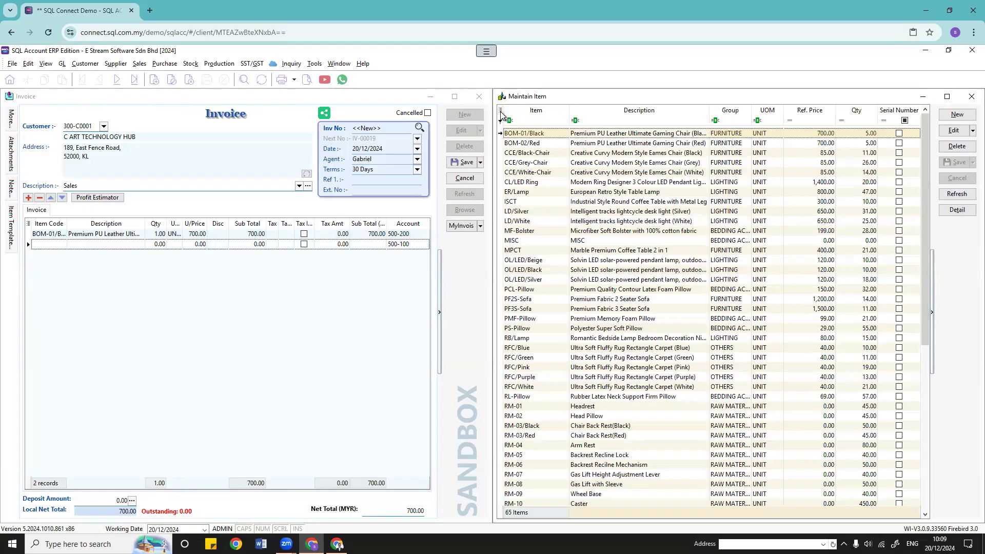
{"action": "double_click", "coordinate": [687, 183]}
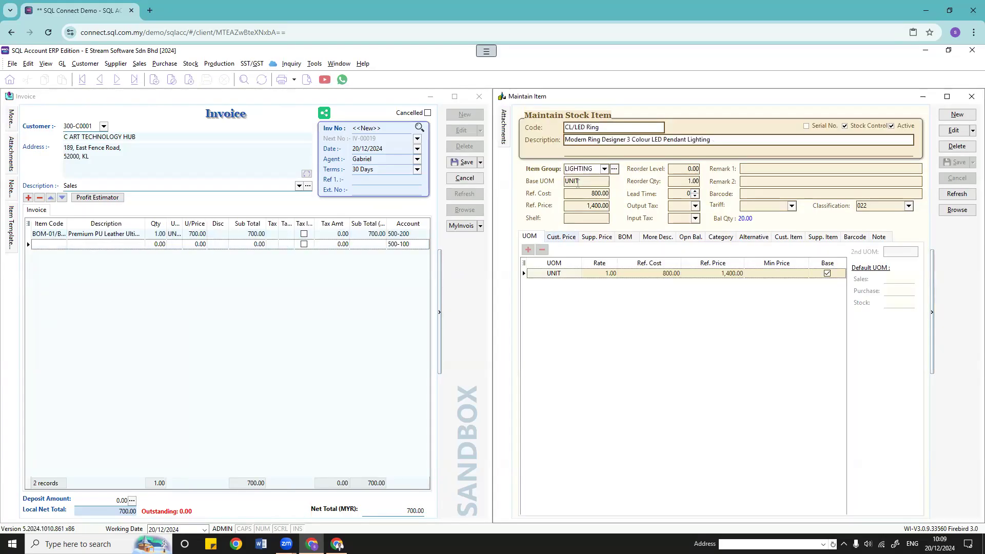
{"action": "left_click", "coordinate": [61, 244]}
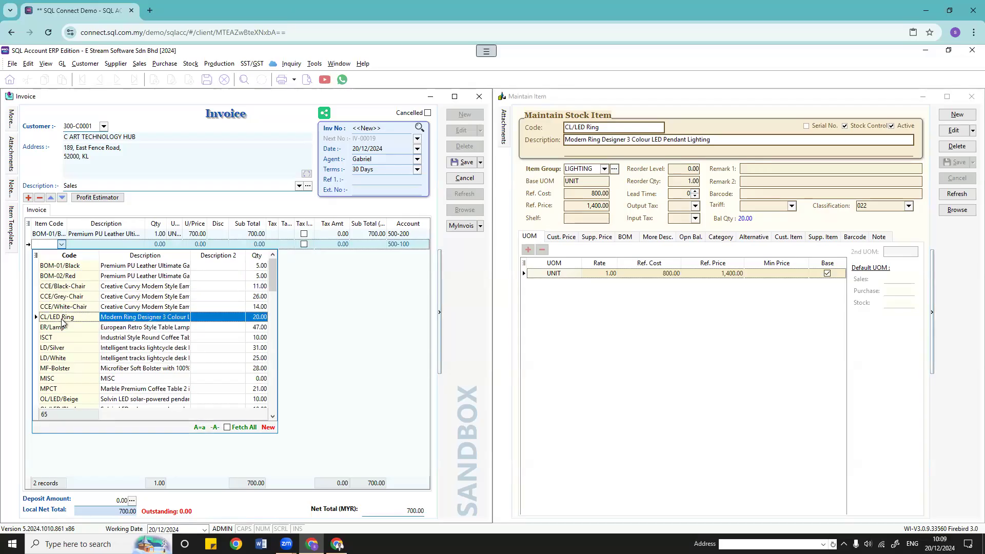
{"action": "left_click", "coordinate": [62, 318]}
{"action": "left_click", "coordinate": [413, 245]}
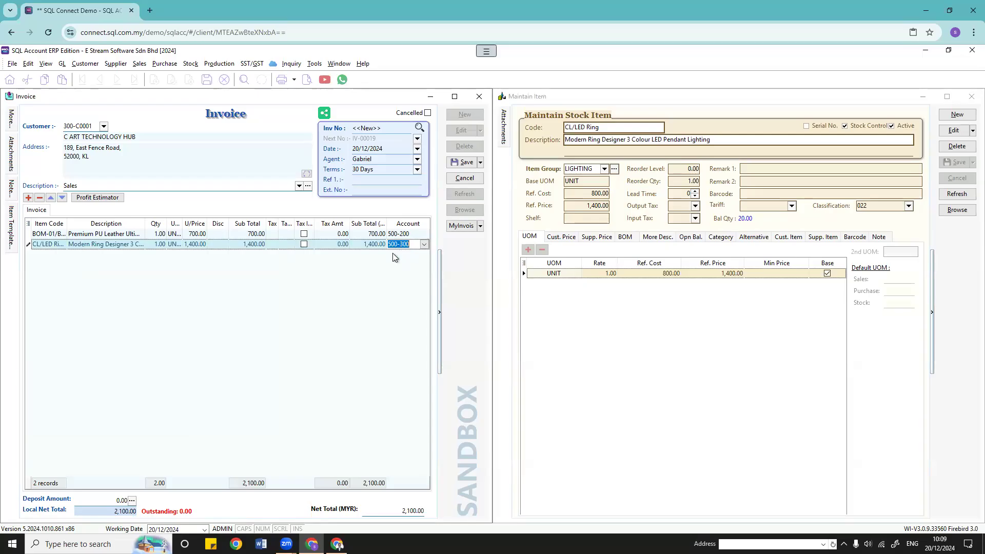
{"action": "left_click", "coordinate": [573, 171]}
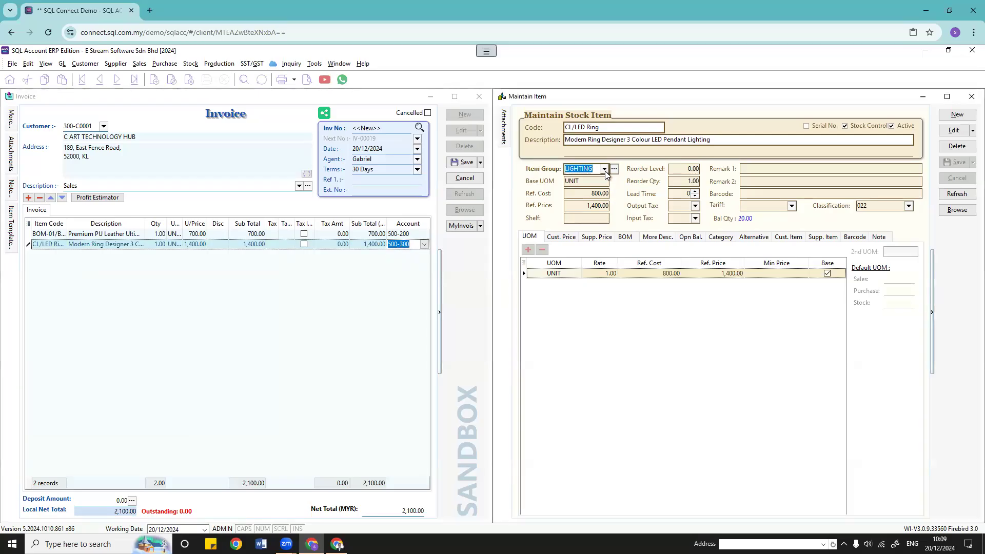
{"action": "left_click", "coordinate": [604, 170]}
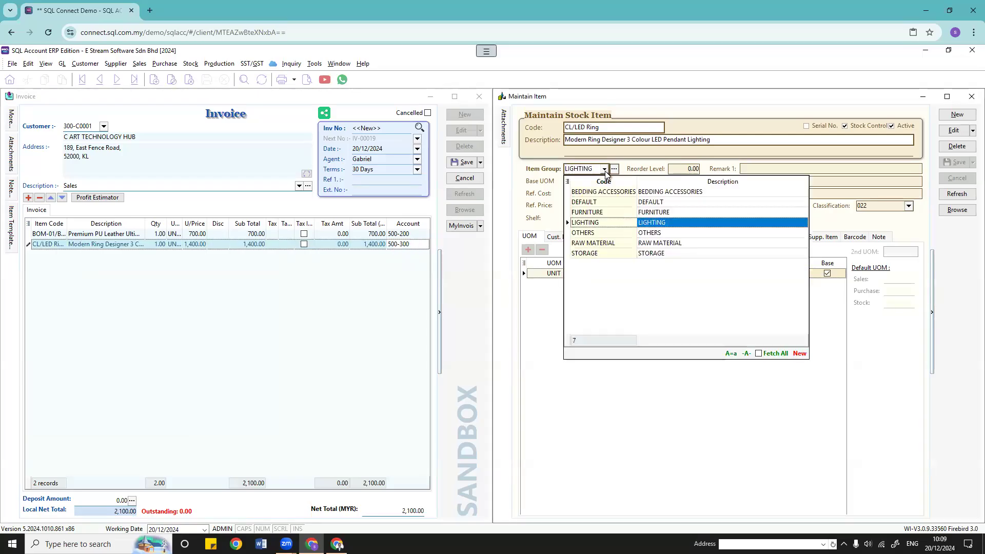
{"action": "left_click", "coordinate": [524, 179]}
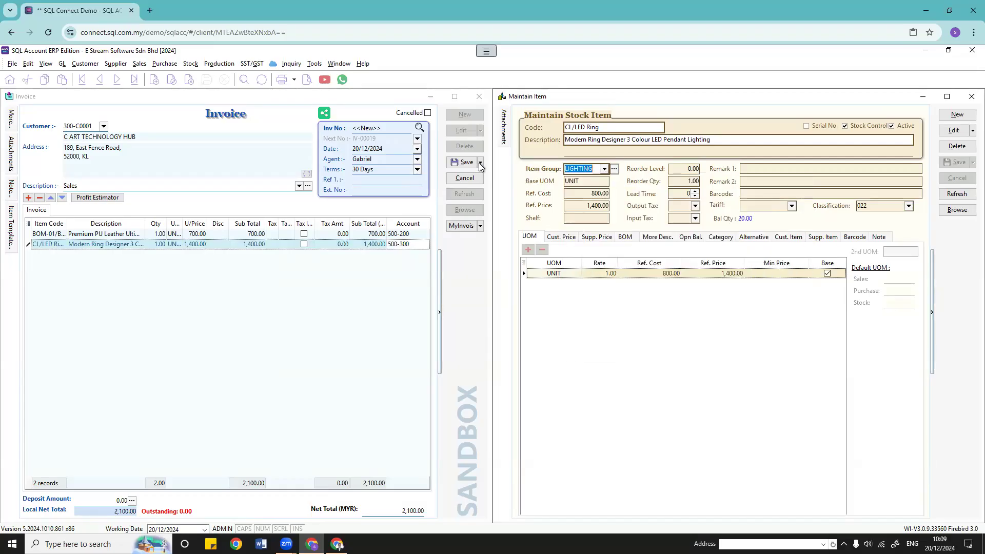
{"action": "left_click", "coordinate": [190, 63]}
{"action": "left_click", "coordinate": [211, 74]}
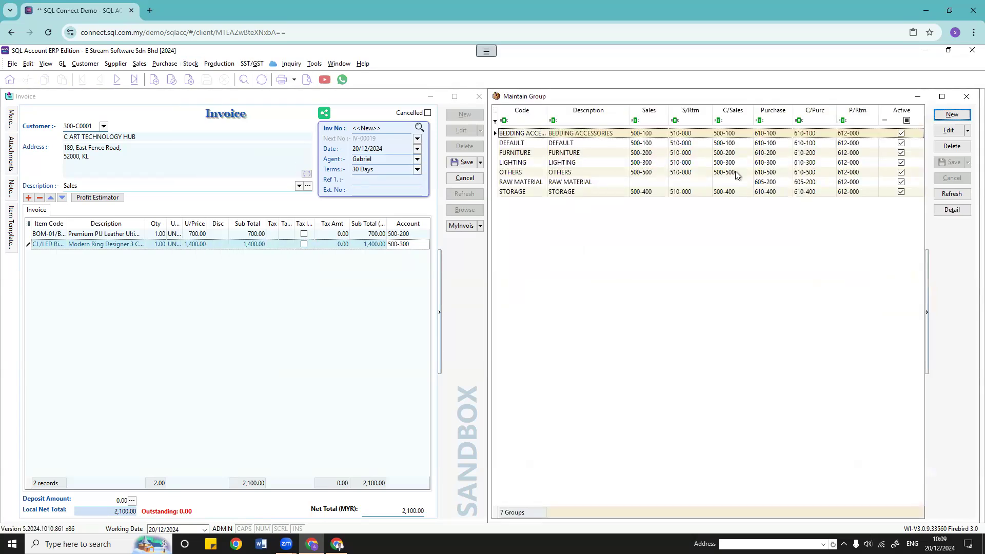
{"action": "left_click", "coordinate": [966, 96]}
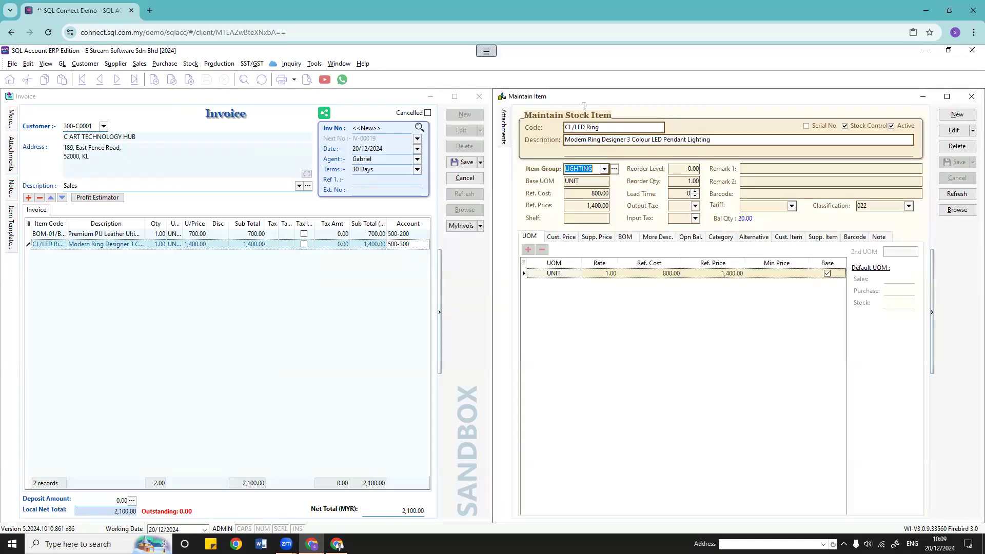
{"action": "left_click", "coordinate": [604, 170]}
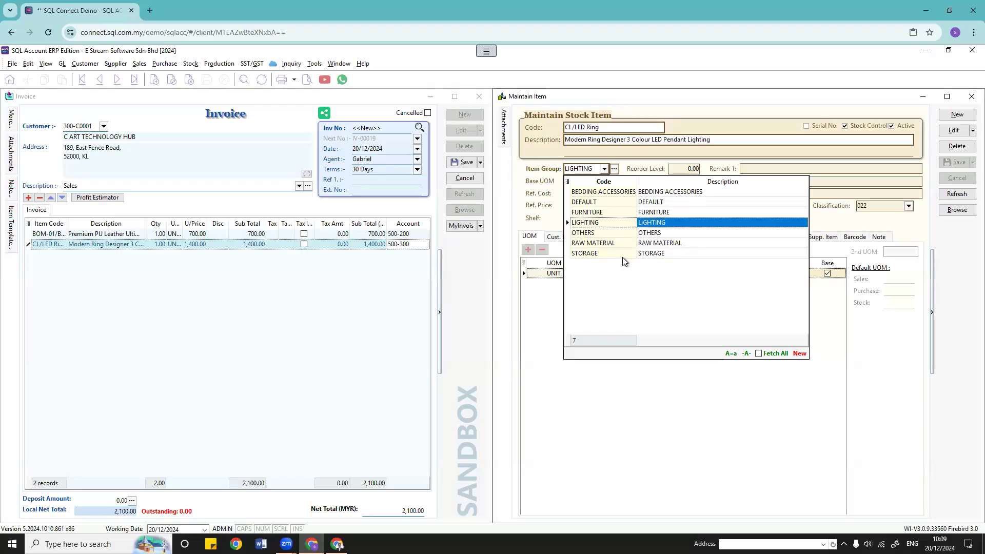
{"action": "left_click", "coordinate": [254, 288]}
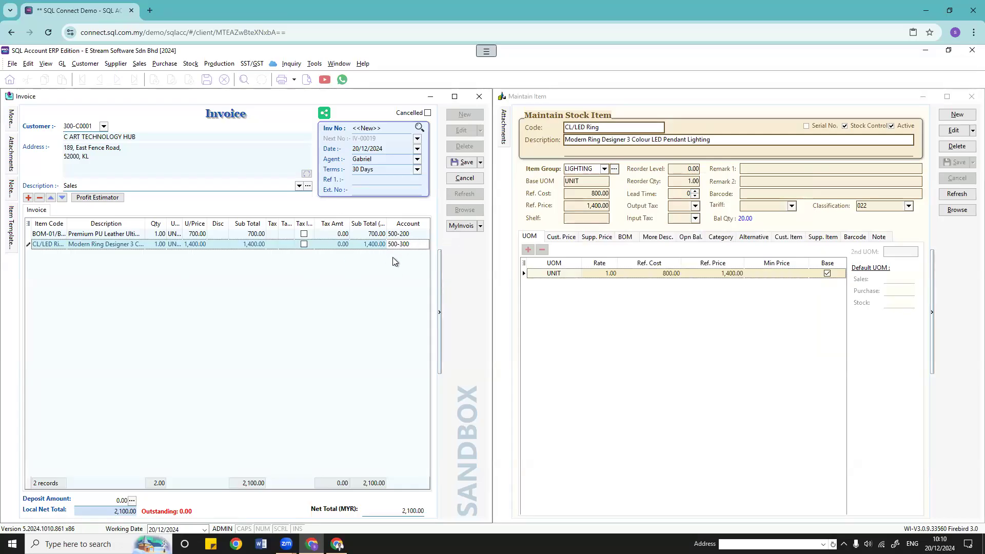
{"action": "left_click", "coordinate": [554, 187]}
{"action": "left_click", "coordinate": [584, 182]}
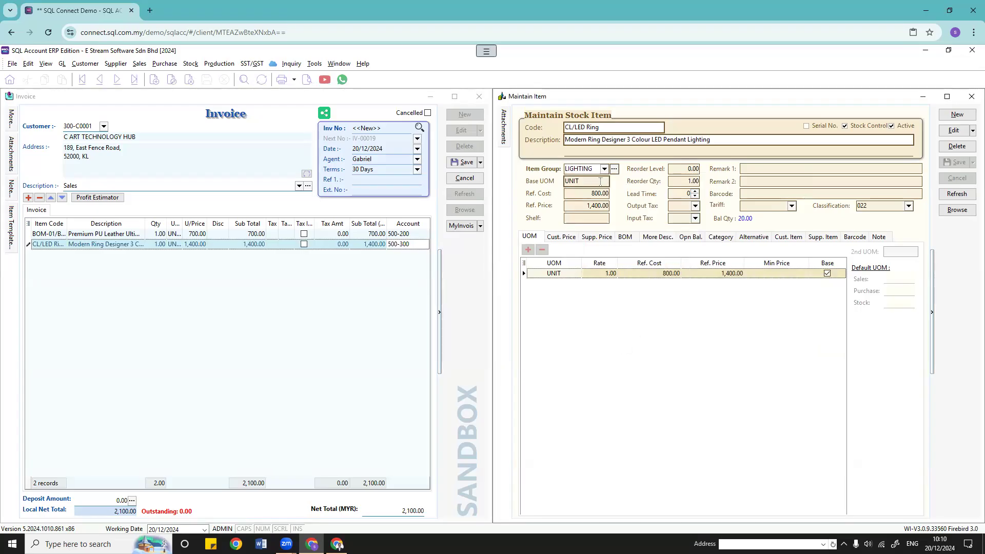
{"action": "left_click_drag", "start_coordinate": [463, 193], "coordinate": [468, 190]}
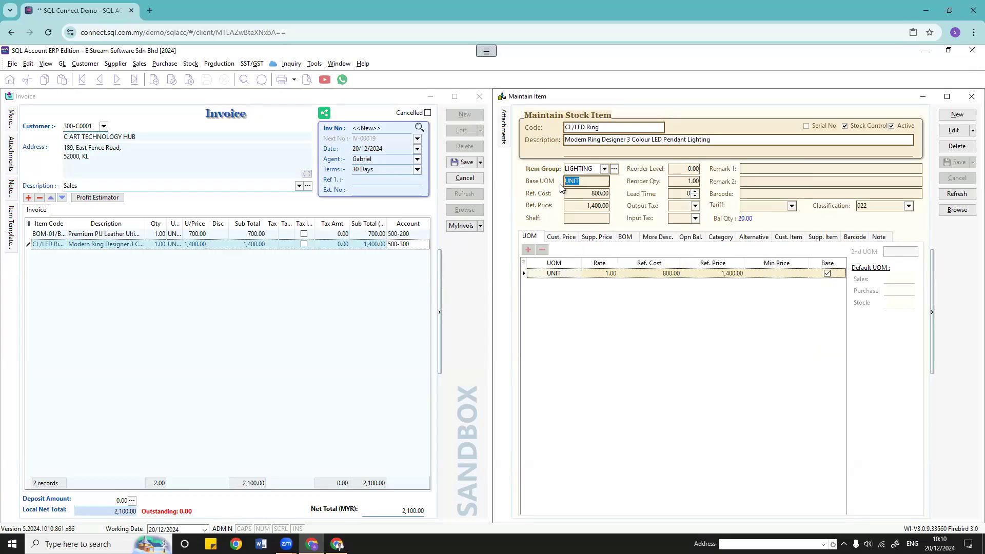
Step: Edit CL/LED Ring and add a BOX unit with rate 1, cost 2,000 and price 3,000
{"action": "left_click", "coordinate": [524, 269]}
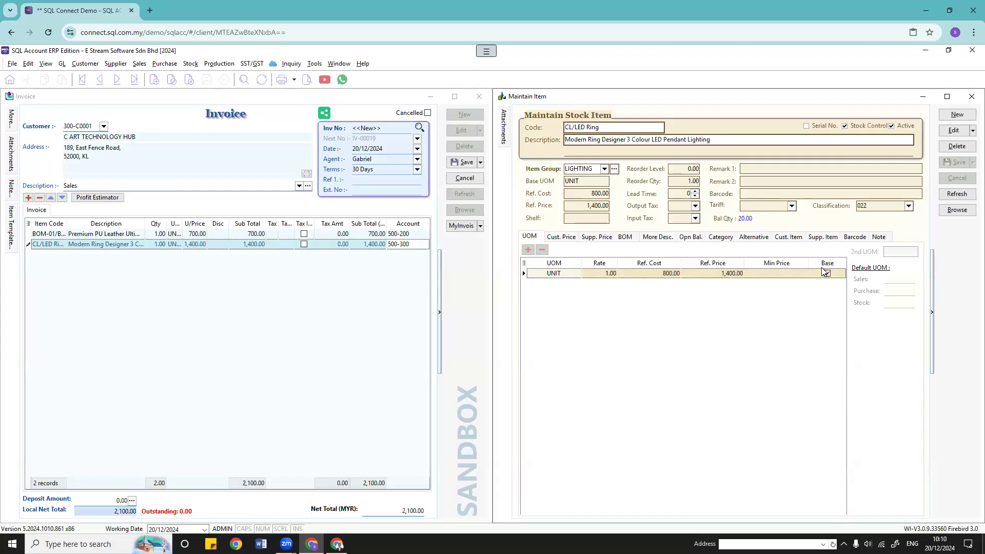
{"action": "left_click", "coordinate": [953, 130]}
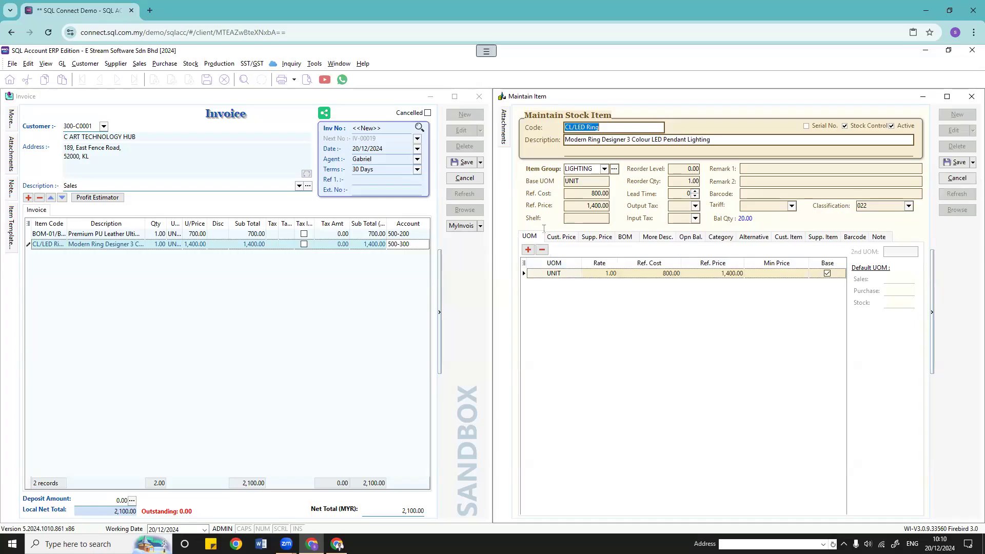
{"action": "left_click", "coordinate": [527, 250]}
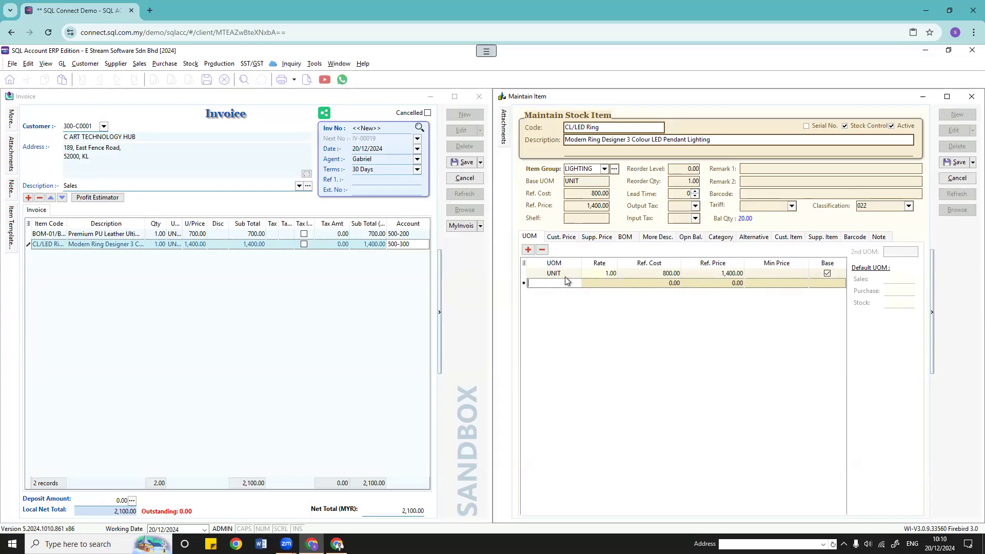
{"action": "left_click", "coordinate": [609, 283]}
{"action": "key", "text": "Num_Lock"}
{"action": "type", "text": "1"}
{"action": "key", "text": "Tab"}
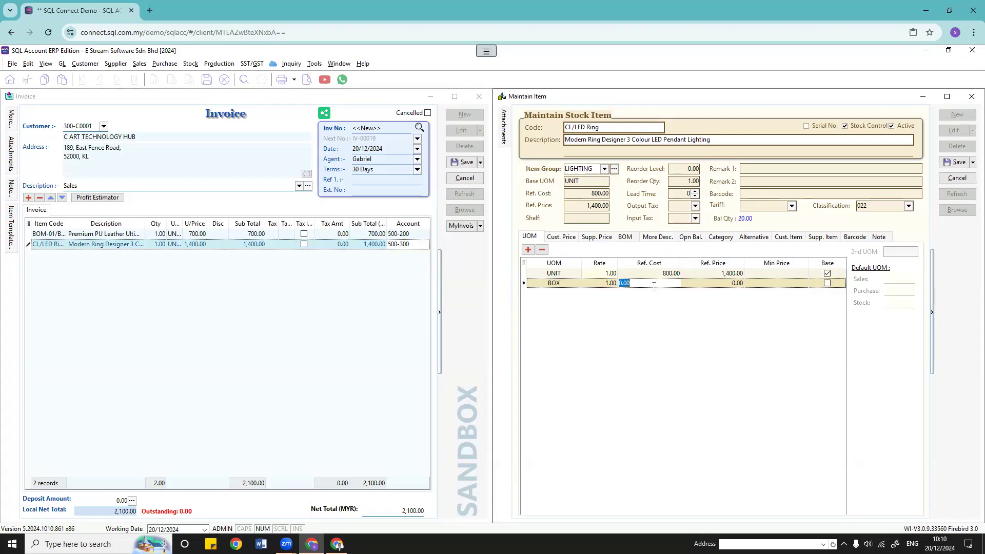
{"action": "type", "text": "2000"}
{"action": "key", "text": "Tab"}
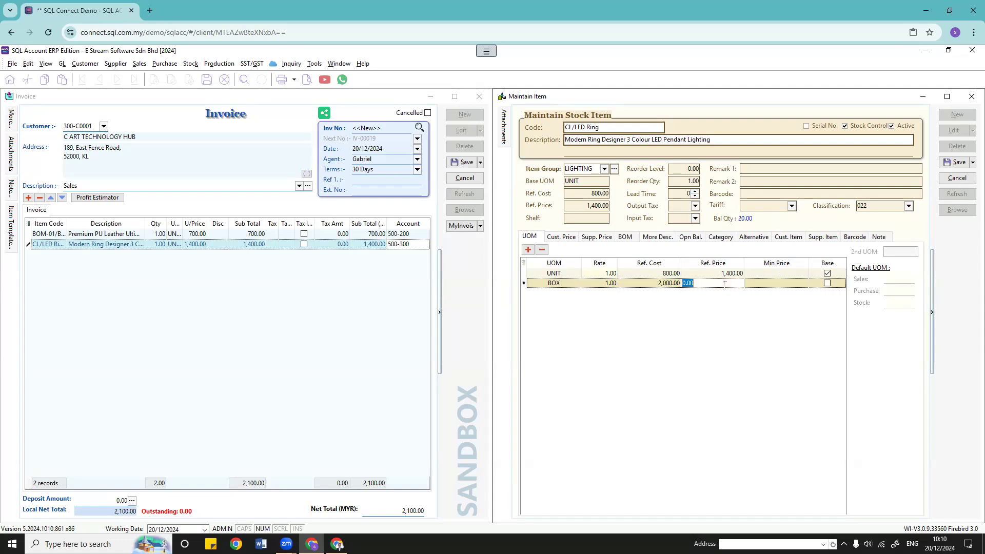
{"action": "type", "text": "3000"}
{"action": "left_click", "coordinate": [527, 250]}
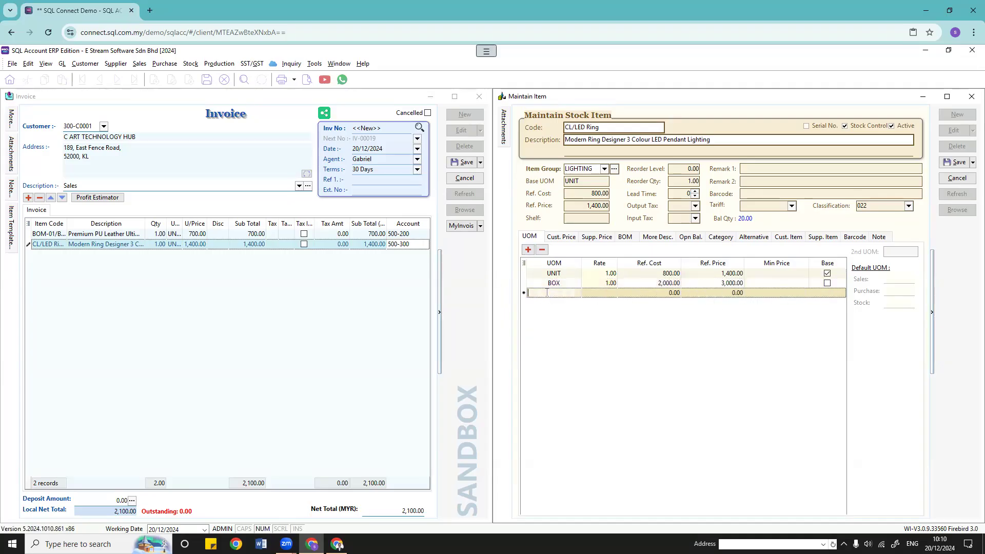
Step: Add a CARTON unit with rate 1, cost 5,000 and price 8,000
{"action": "type", "text": "C"}
{"action": "key", "text": "Caps_Lock"}
{"action": "type", "text": "CARTON"}
{"action": "left_click", "coordinate": [597, 295]}
{"action": "type", "text": "1"}
{"action": "left_click", "coordinate": [666, 292]}
{"action": "type", "text": "5000"}
{"action": "left_click", "coordinate": [711, 293]}
{"action": "type", "text": "8000"}
{"action": "left_click", "coordinate": [690, 309]}
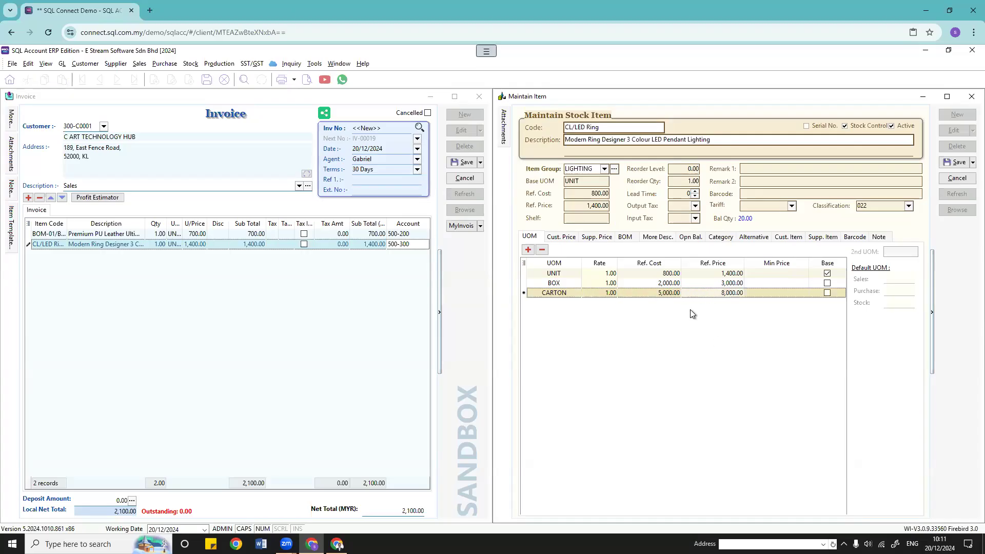
Step: Keep UNIT as the base unit of measure and save the stock item
{"action": "left_click", "coordinate": [827, 283]}
{"action": "left_click_drag", "start_coordinate": [580, 181], "coordinate": [559, 181]}
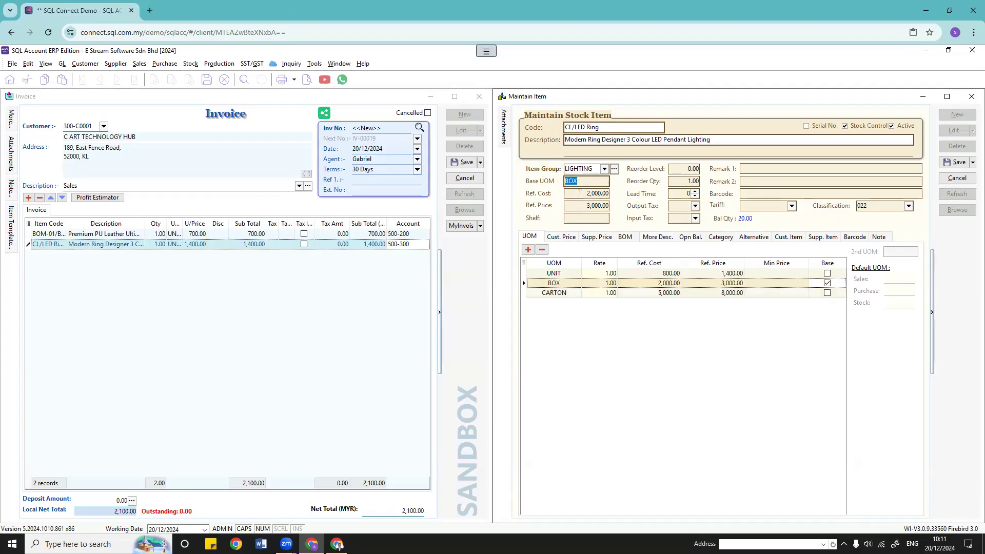
{"action": "left_click", "coordinate": [827, 274]}
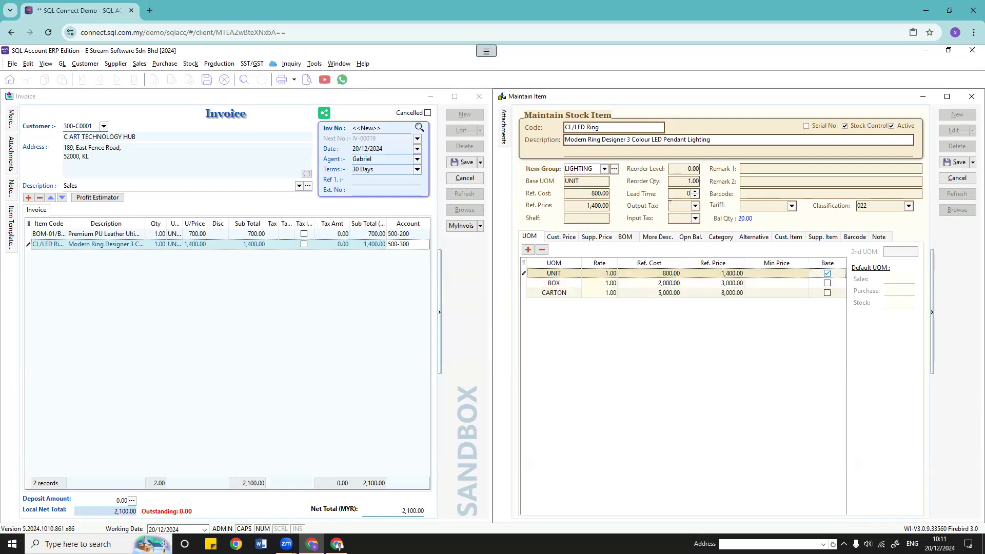
{"action": "left_click", "coordinate": [581, 195]}
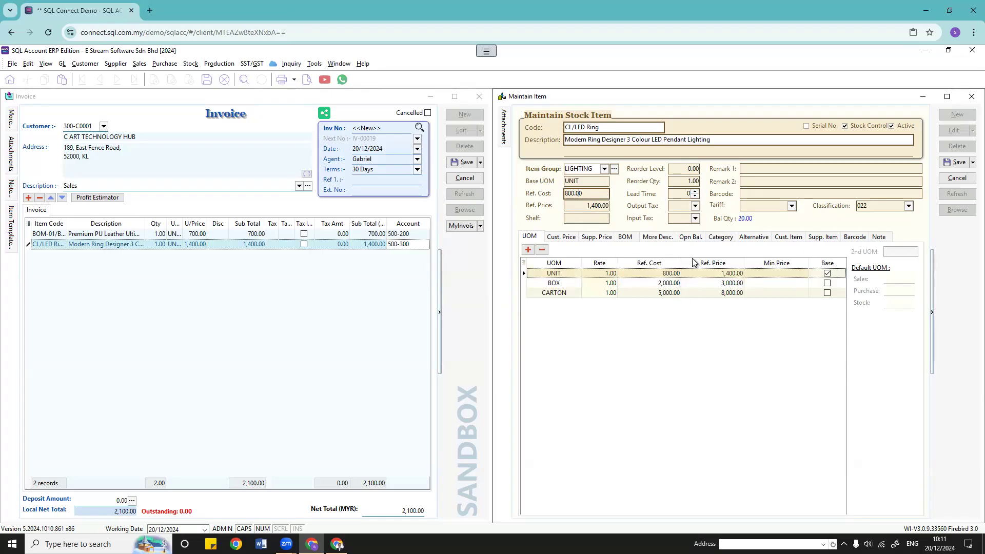
{"action": "left_click", "coordinate": [955, 162]}
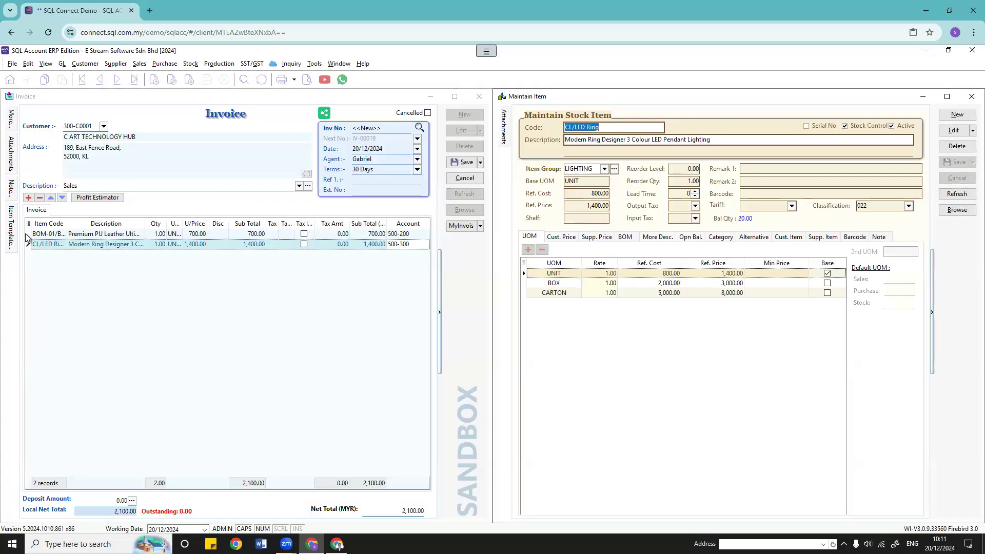
Step: Delete the CL/LED Ring invoice line, re-add it, and widen the UOM column
{"action": "left_click", "coordinate": [40, 198]}
{"action": "left_click", "coordinate": [515, 309]}
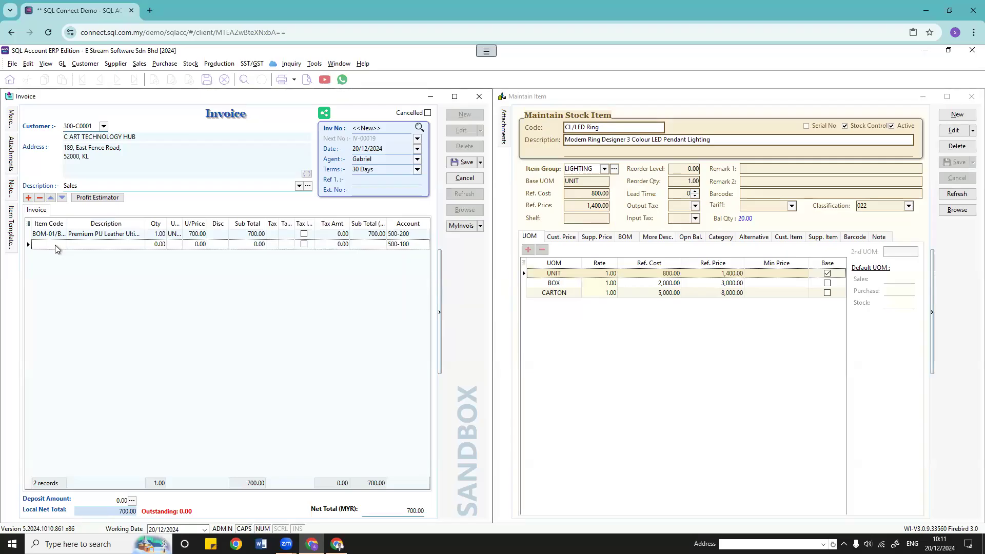
{"action": "left_click", "coordinate": [62, 245]}
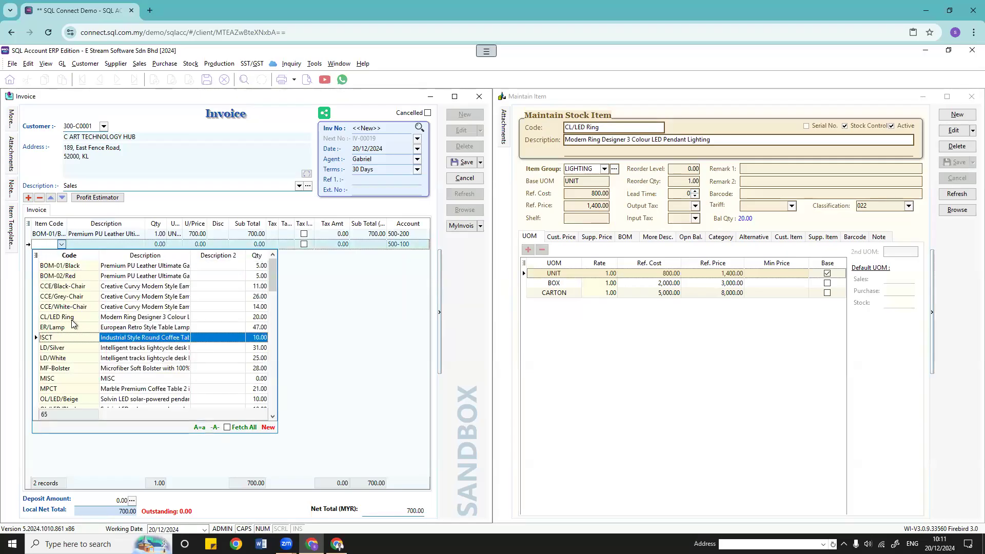
{"action": "left_click", "coordinate": [64, 317]}
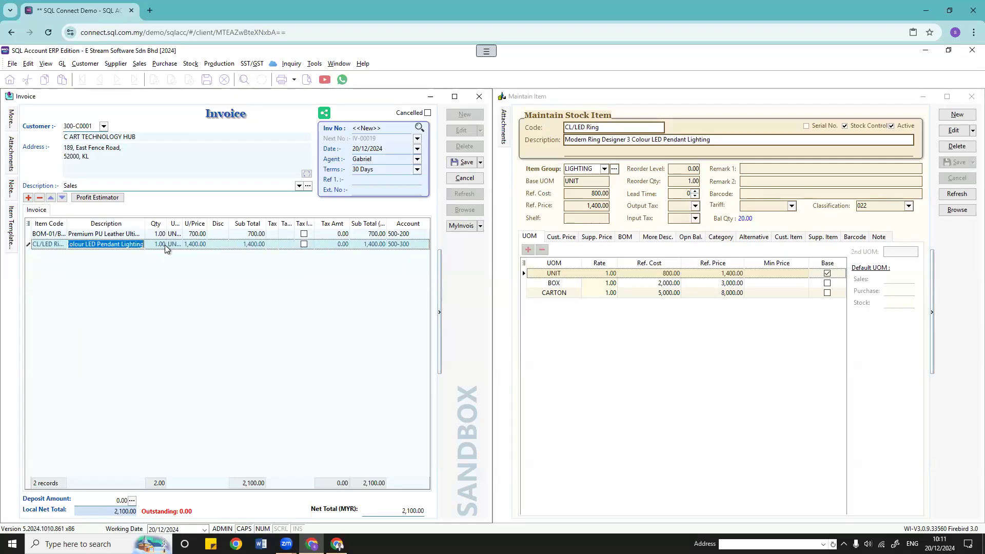
{"action": "left_click_drag", "start_coordinate": [183, 226], "coordinate": [201, 226]}
Step: Change the CL/LED Ring line's unit to BOX, checking BOX's reference price
{"action": "left_click", "coordinate": [196, 246]}
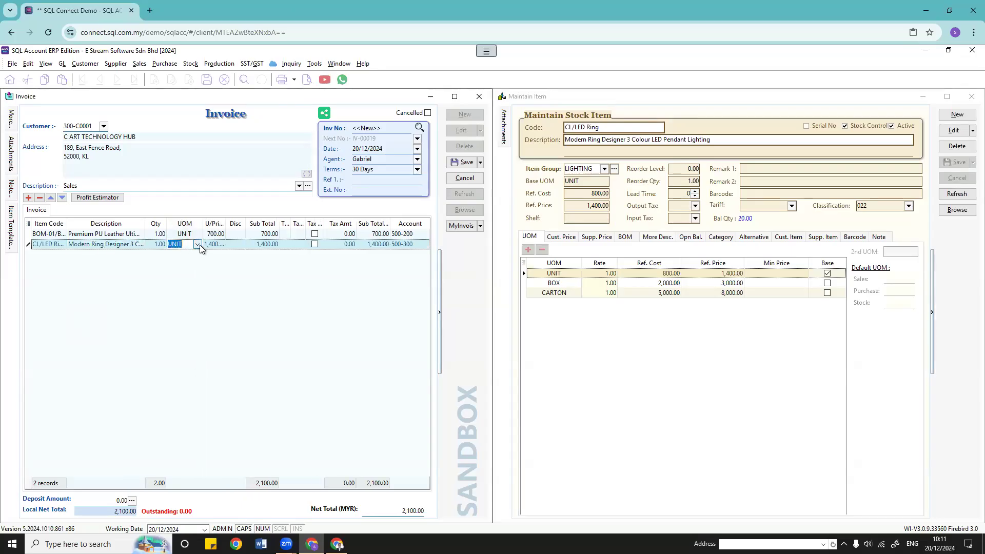
{"action": "left_click", "coordinate": [197, 244]}
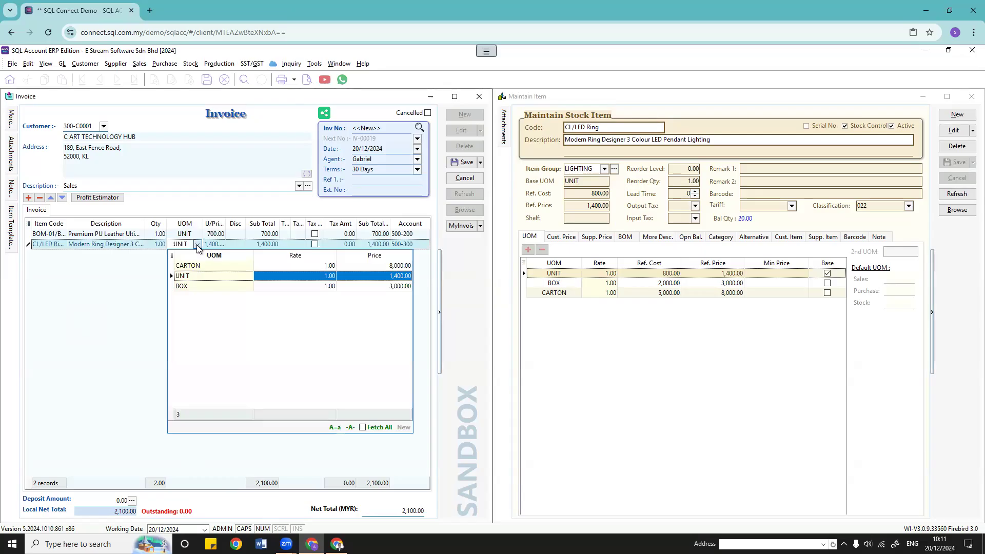
{"action": "left_click", "coordinate": [194, 286]}
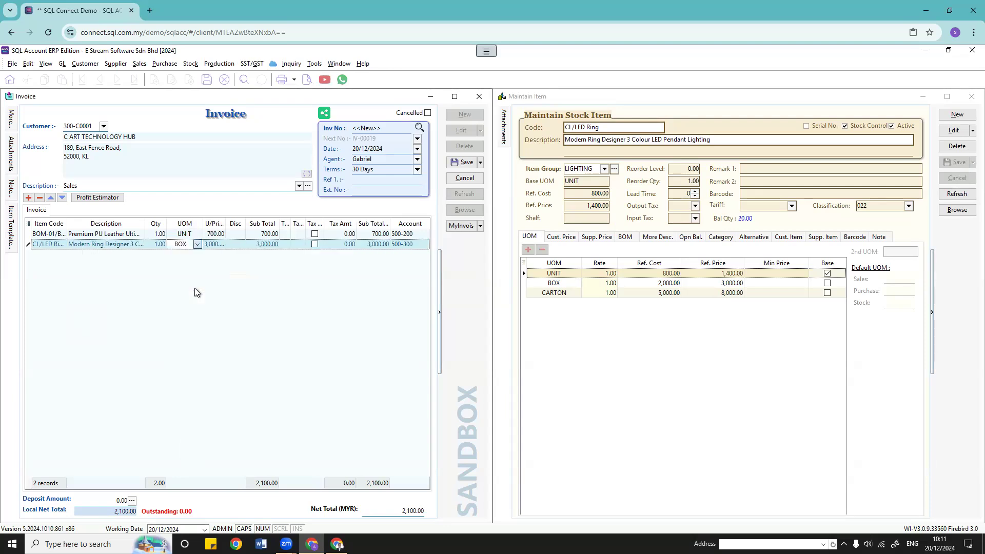
{"action": "left_click", "coordinate": [215, 245]}
{"action": "left_click", "coordinate": [217, 248]}
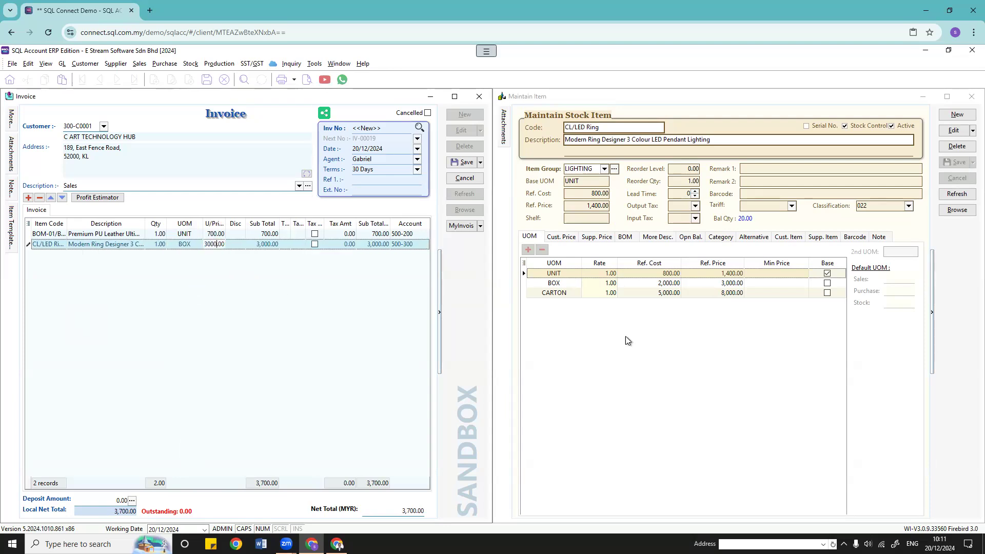
{"action": "left_click", "coordinate": [725, 285]}
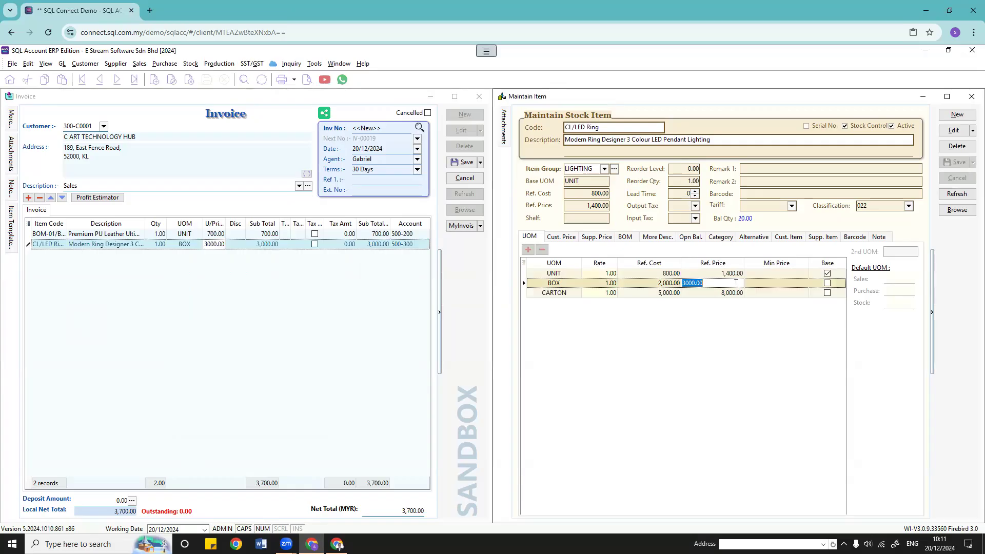
{"action": "left_click", "coordinate": [218, 255]}
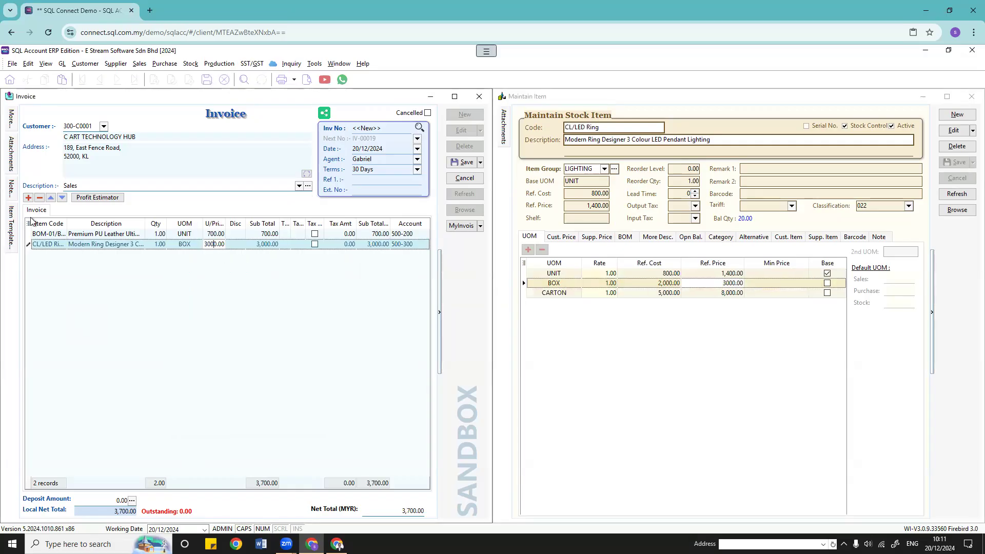
Step: Change the line's unit to CARTON at 8,000.00, making the net total 8,700.00
{"action": "left_click", "coordinate": [177, 245]}
{"action": "left_click", "coordinate": [198, 245]}
{"action": "left_click", "coordinate": [201, 266]}
{"action": "left_click", "coordinate": [217, 244]}
{"action": "left_click", "coordinate": [716, 293]}
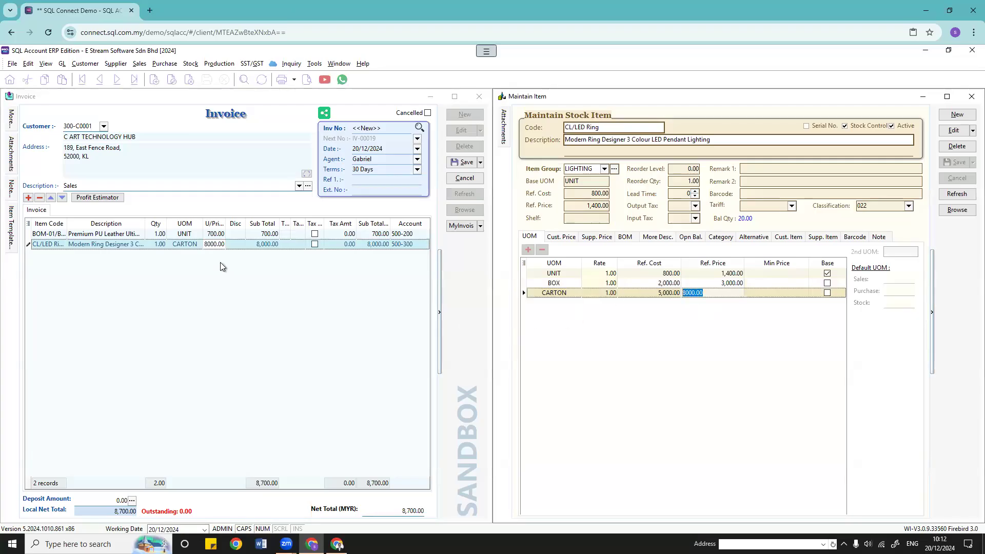
{"action": "left_click", "coordinate": [570, 333]}
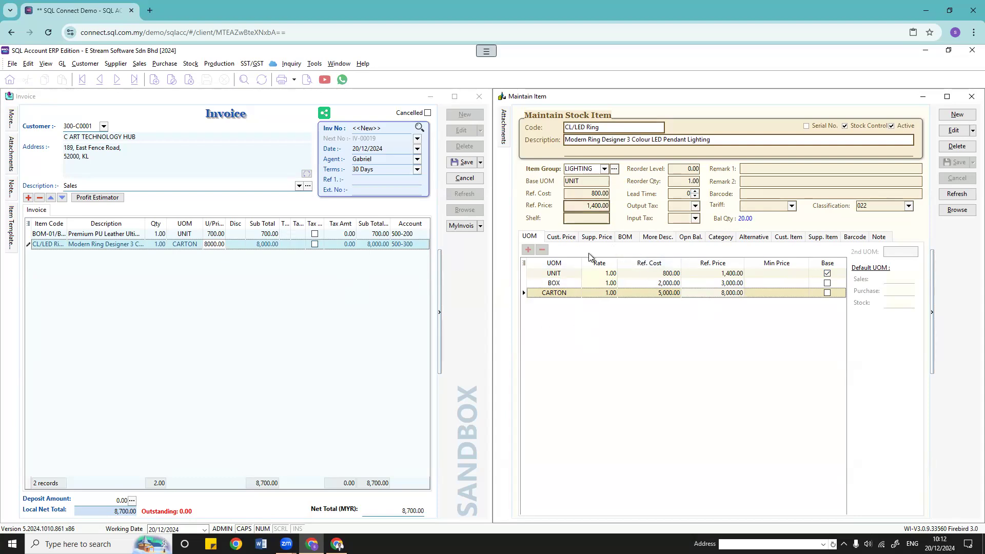
Step: Confirm CL/LED Ring's reference cost 800.00 and reference price 1,400.00
{"action": "left_click_drag", "start_coordinate": [591, 194], "coordinate": [513, 189]}
{"action": "left_click", "coordinate": [580, 206]}
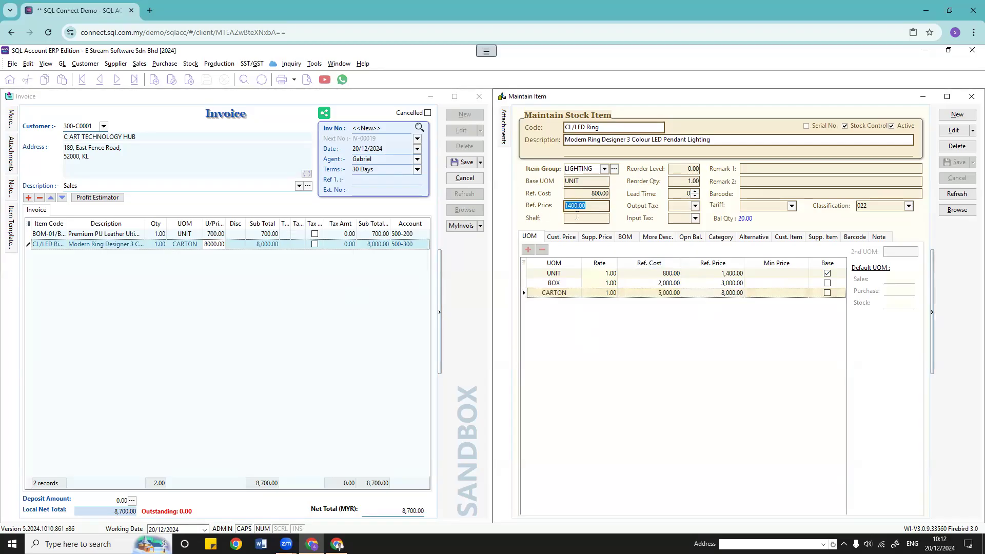
{"action": "left_click", "coordinate": [577, 217]}
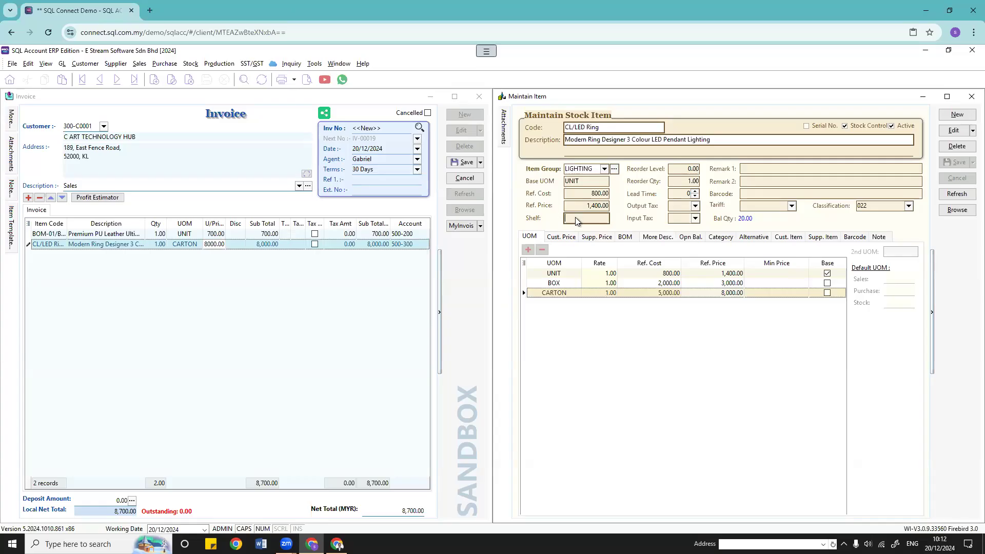
{"action": "left_click", "coordinate": [685, 170]}
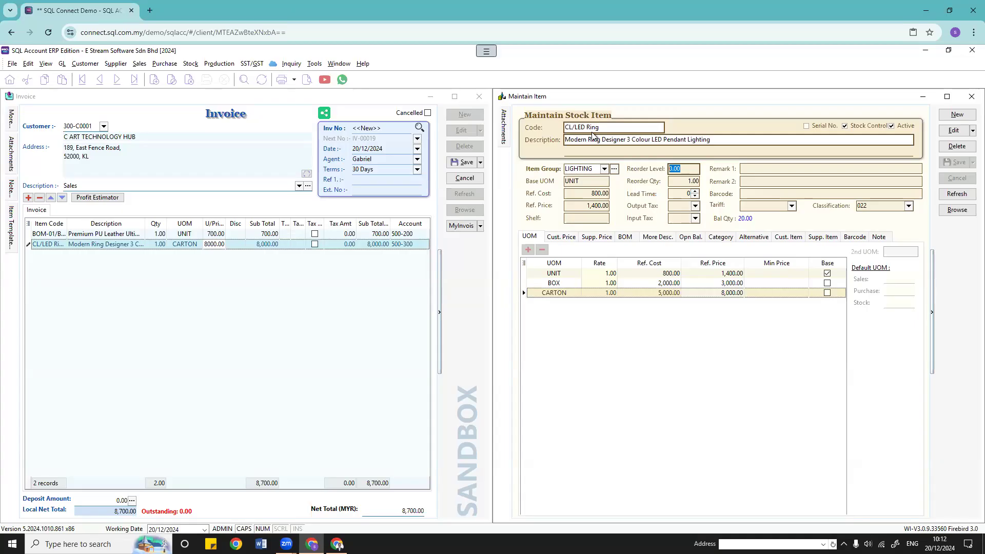
{"action": "left_click", "coordinate": [740, 380]}
Step: Set CL/LED Ring's reorder level to 25 and save the item
{"action": "left_click", "coordinate": [689, 170]}
{"action": "left_click", "coordinate": [951, 131]}
{"action": "left_click", "coordinate": [692, 170]}
{"action": "left_click_drag", "start_coordinate": [693, 169], "coordinate": [559, 166]}
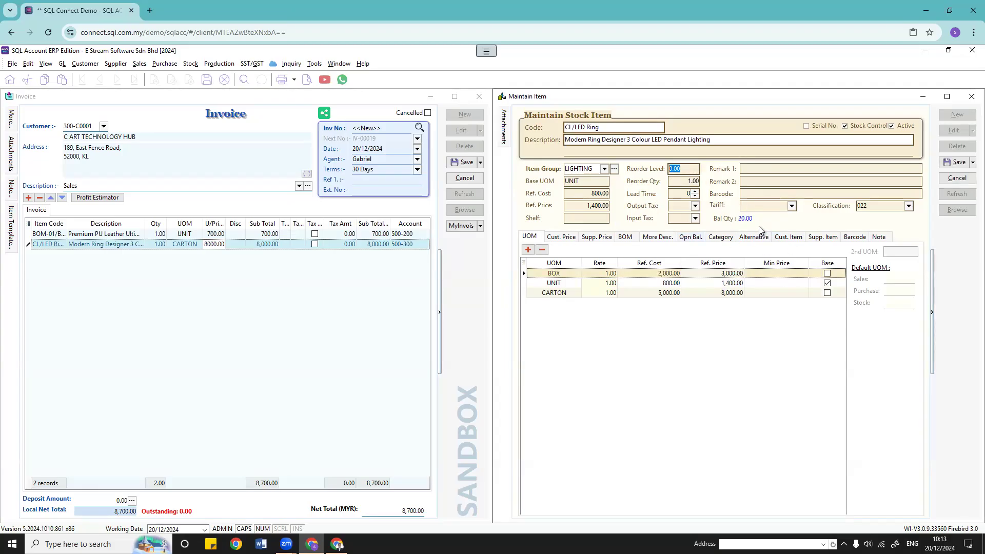
{"action": "type", "text": "25"}
{"action": "left_click", "coordinate": [755, 328]}
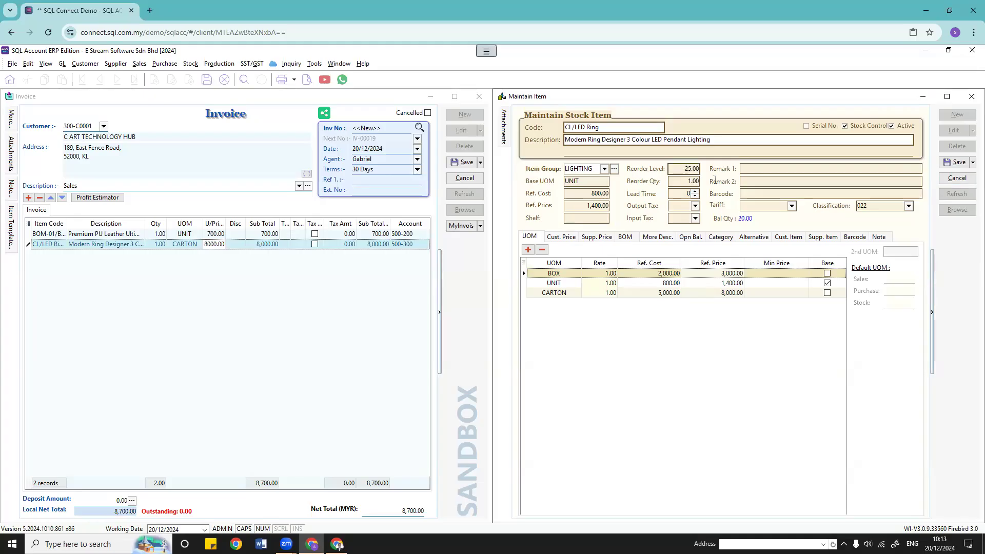
{"action": "left_click", "coordinate": [950, 163]}
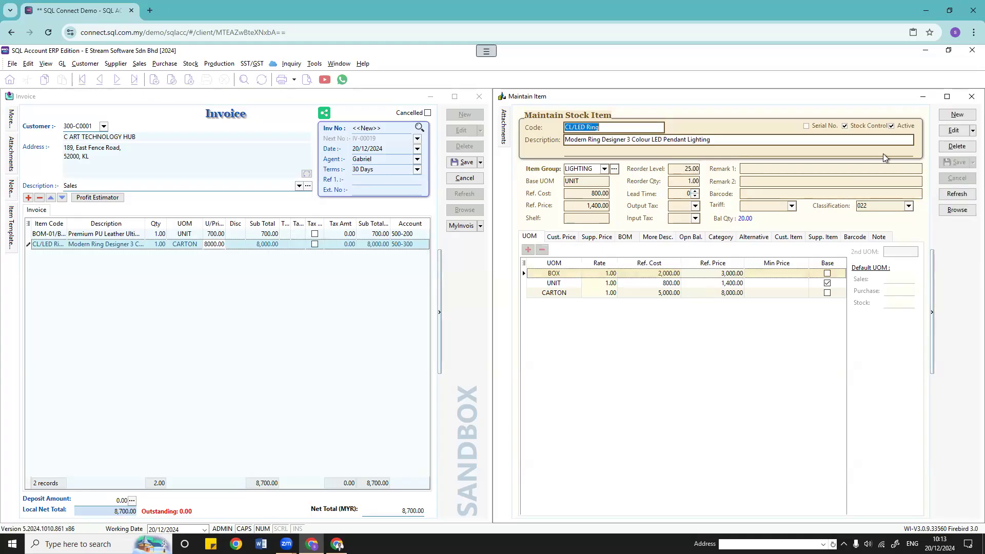
{"action": "left_click", "coordinate": [191, 63]}
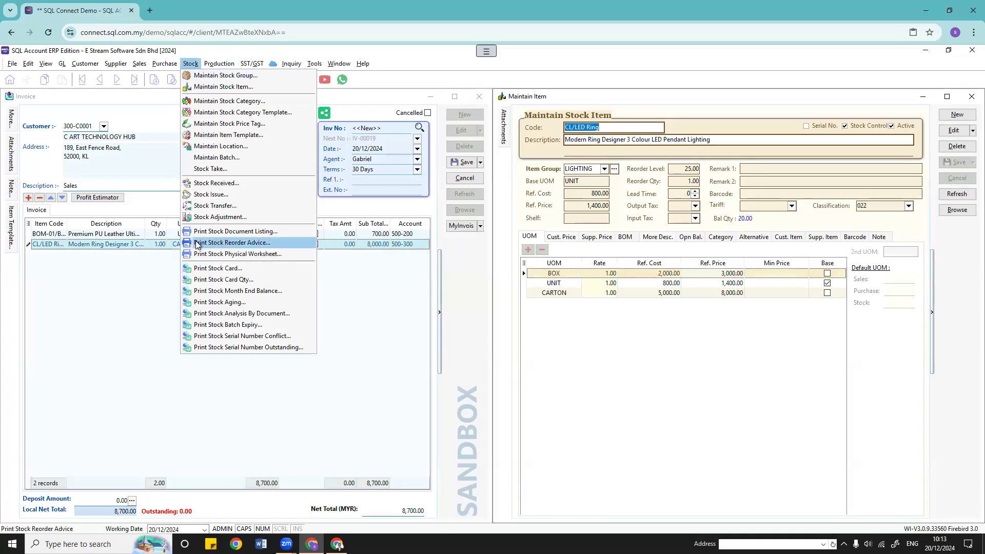
Step: Run Stock Reorder Advice and find CL/LED Ring at 20.00 on hand among 10 items
{"action": "left_click", "coordinate": [247, 243]}
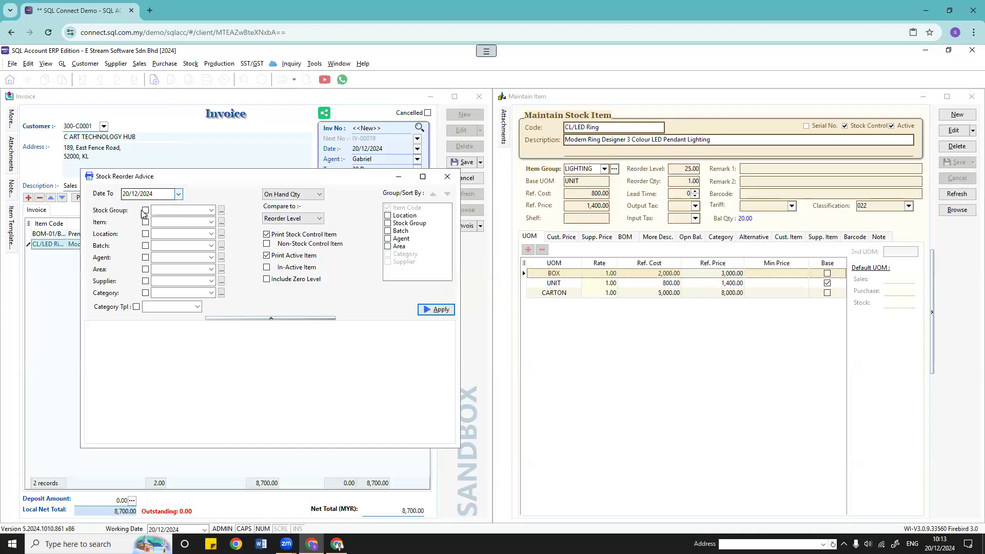
{"action": "left_click", "coordinate": [433, 310]}
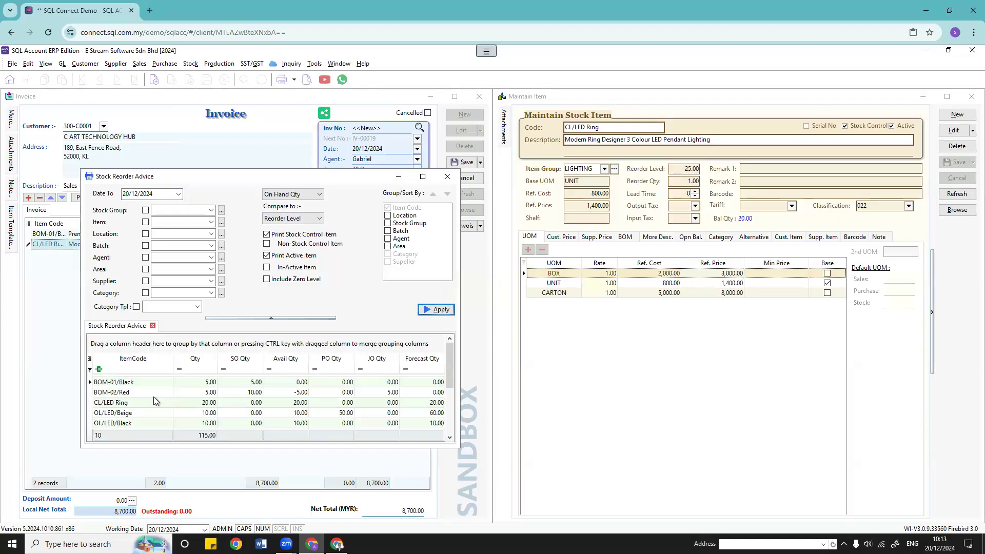
{"action": "scroll", "coordinate": [134, 398], "scroll_direction": "down", "scroll_amount": 2}
{"action": "scroll", "coordinate": [131, 403], "scroll_direction": "up", "scroll_amount": 2}
{"action": "left_click", "coordinate": [112, 404]}
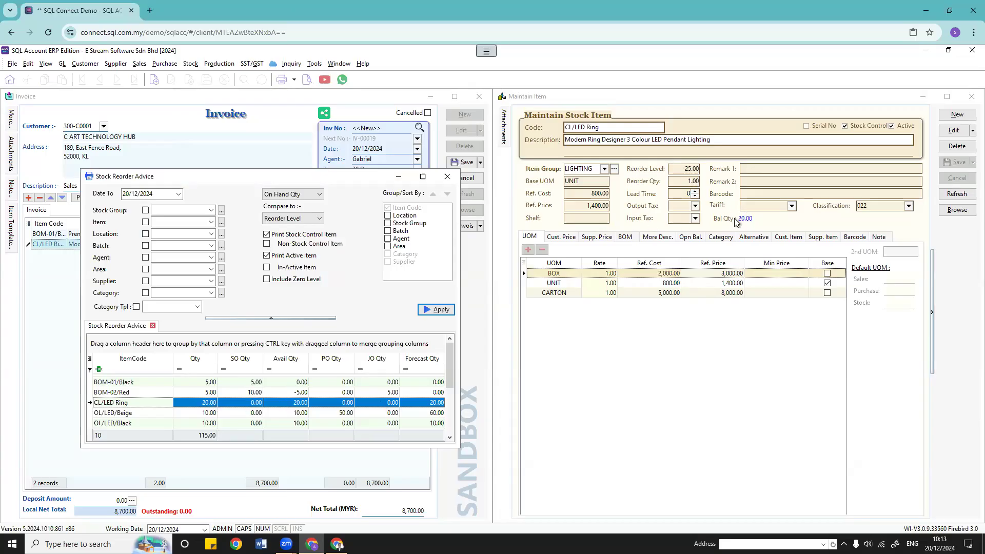
Step: Change CL/LED Ring's reorder level to 15 and save the item
{"action": "left_click", "coordinate": [677, 200]}
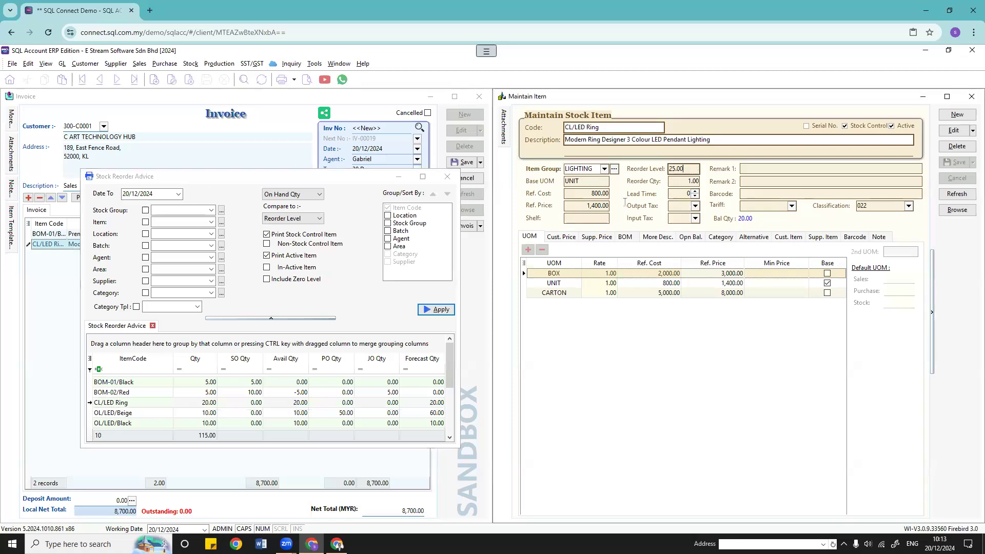
{"action": "left_click", "coordinate": [953, 130]}
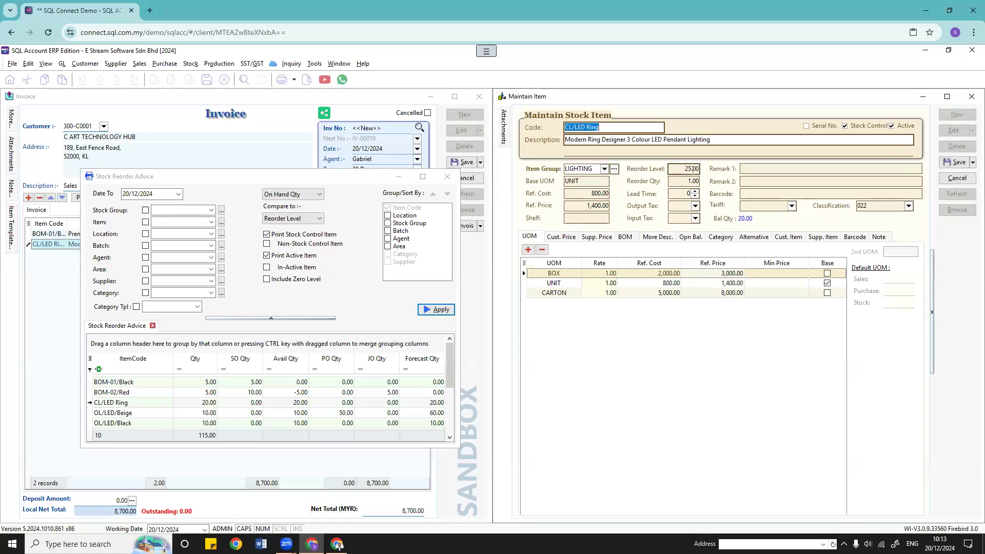
{"action": "left_click", "coordinate": [683, 169]}
{"action": "type", "text": "15"}
{"action": "left_click", "coordinate": [958, 162]}
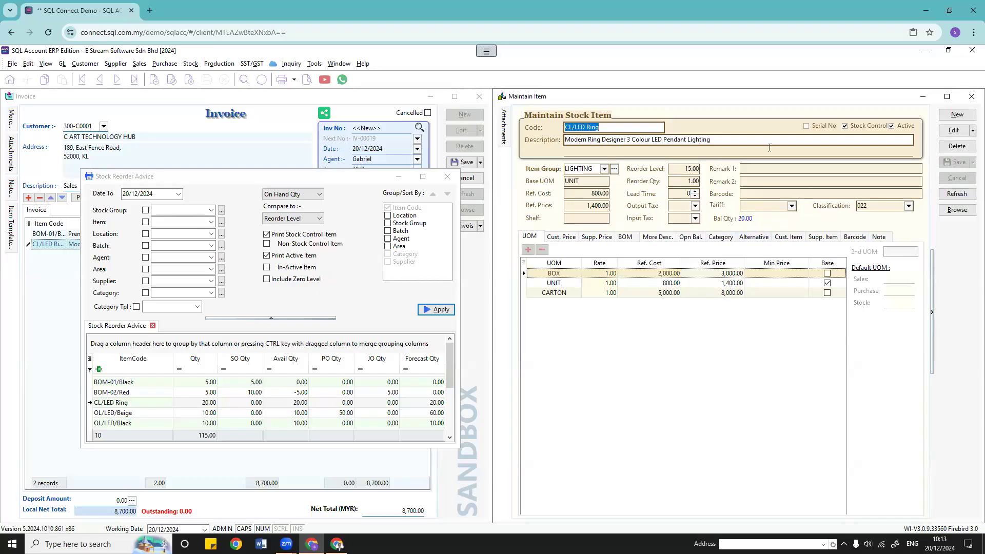
Step: Rerun the reorder advice report and review its 9 remaining rows without CL/LED Ring
{"action": "left_click", "coordinate": [436, 310]}
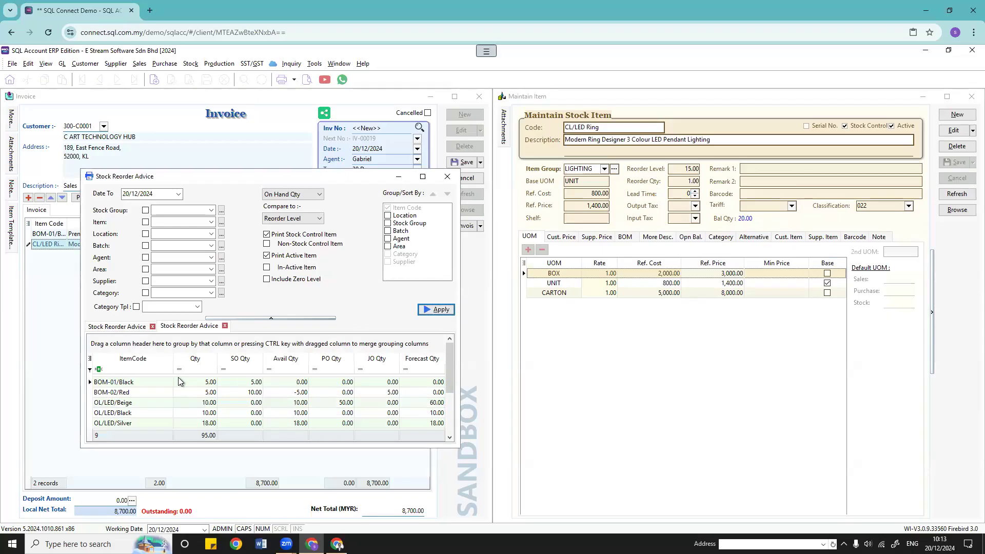
{"action": "left_click", "coordinate": [116, 403]}
{"action": "left_click", "coordinate": [119, 392]}
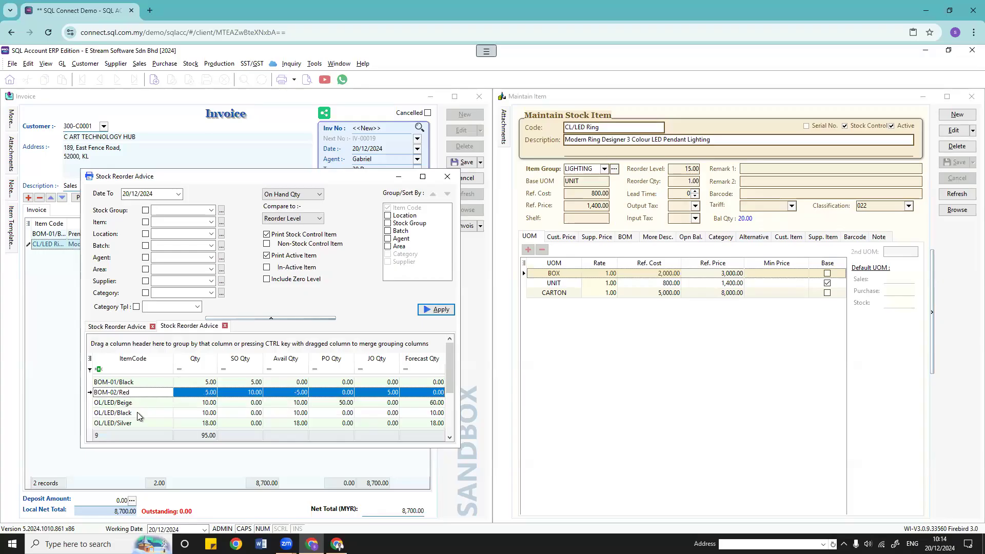
{"action": "scroll", "coordinate": [137, 413], "scroll_direction": "down", "scroll_amount": 2}
{"action": "scroll", "coordinate": [137, 411], "scroll_direction": "up", "scroll_amount": 2}
Step: Compare the report's OL/LED/Black and BOM-02/Red rows with the item's reorder level and quantity
{"action": "left_click", "coordinate": [678, 201]}
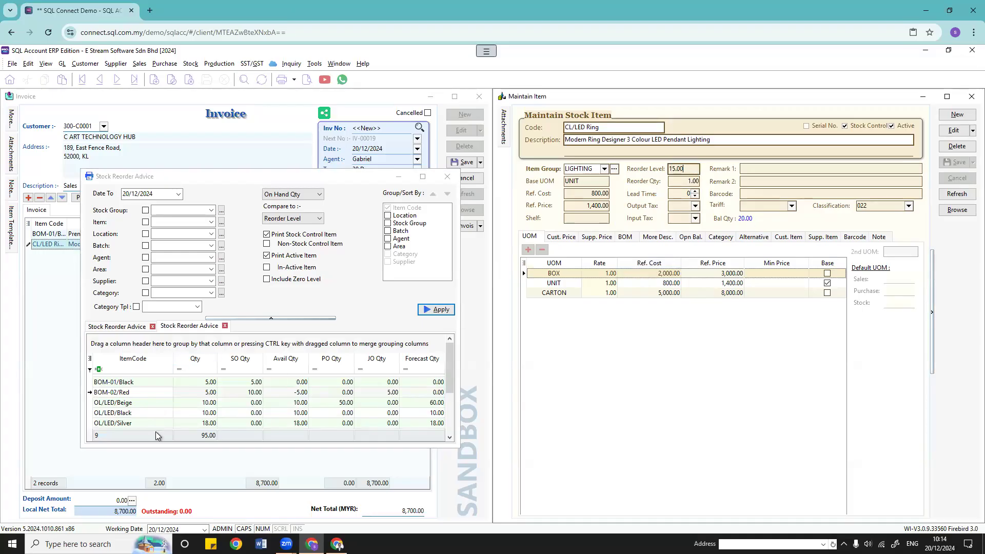
{"action": "left_click", "coordinate": [185, 412]}
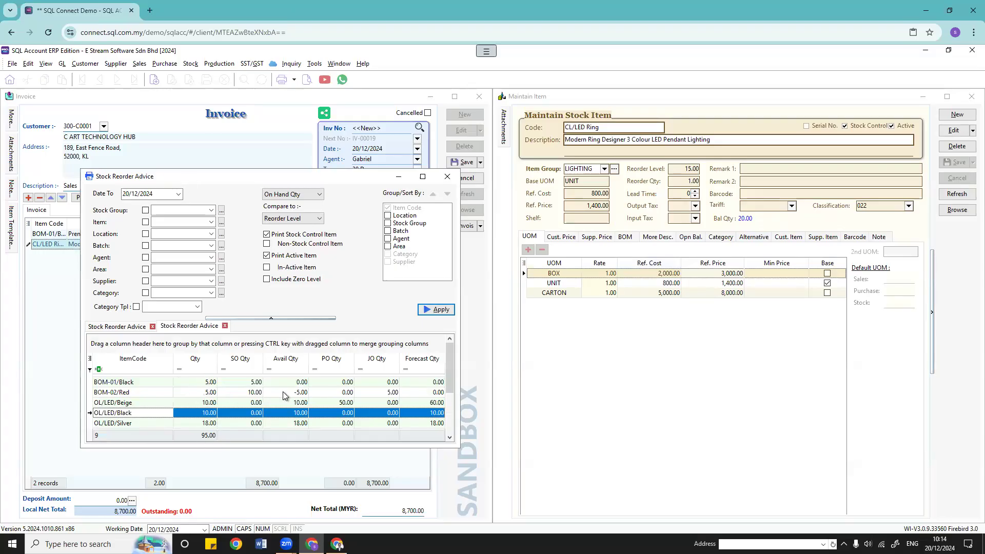
{"action": "left_click", "coordinate": [211, 392]}
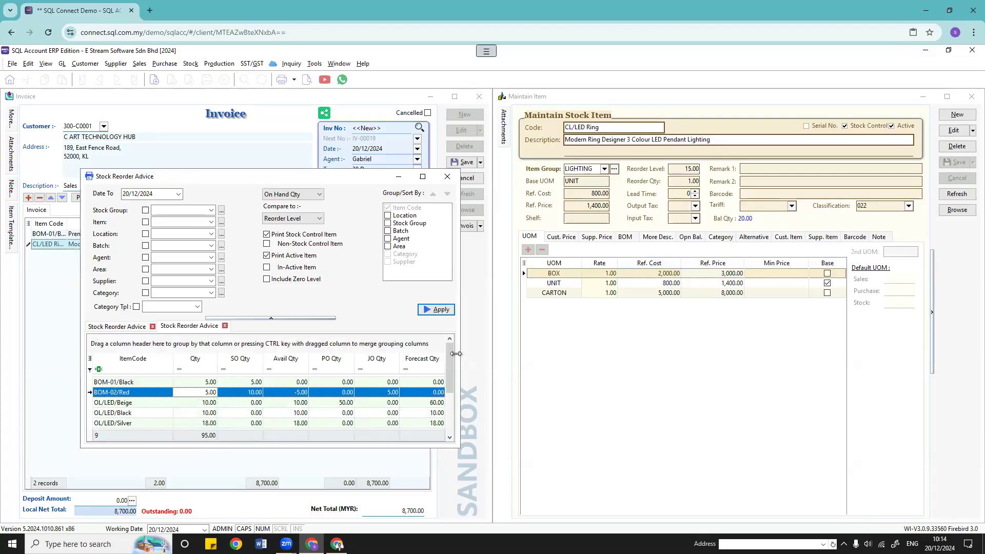
{"action": "left_click", "coordinate": [681, 169]}
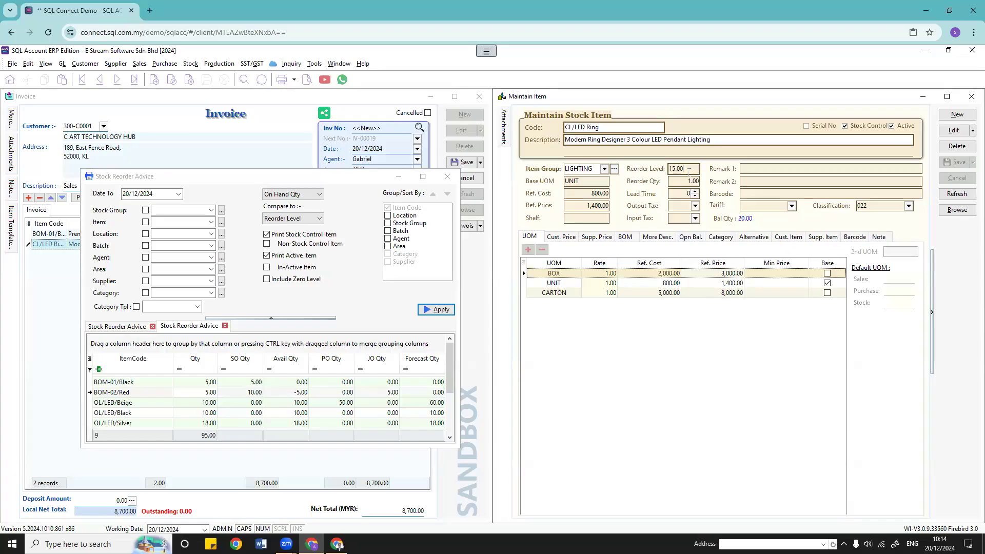
{"action": "left_click", "coordinate": [668, 182]}
Step: Check the item's reorder quantity and BOX rate, then close the Stock Reorder Advice report
{"action": "double_click", "coordinate": [668, 181]}
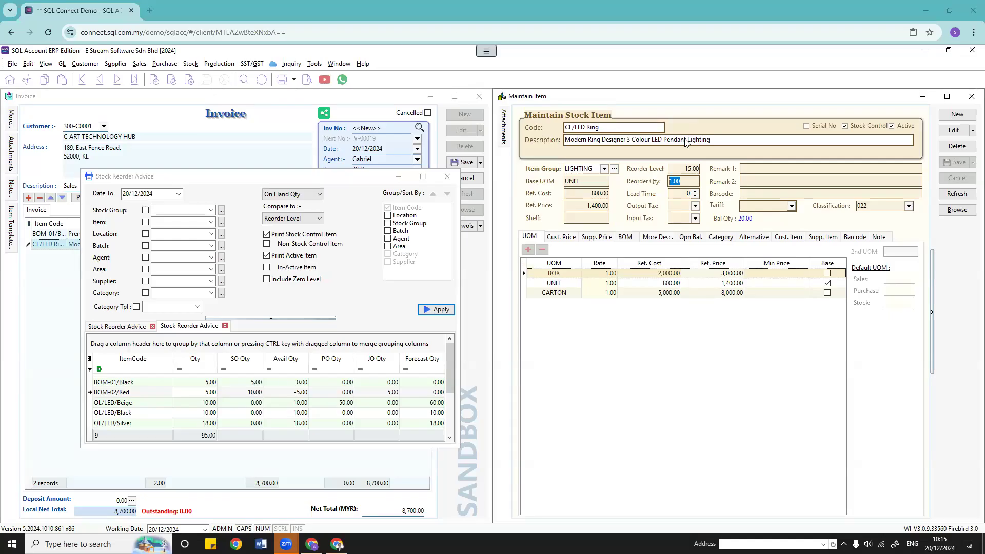
{"action": "left_click", "coordinate": [596, 273]}
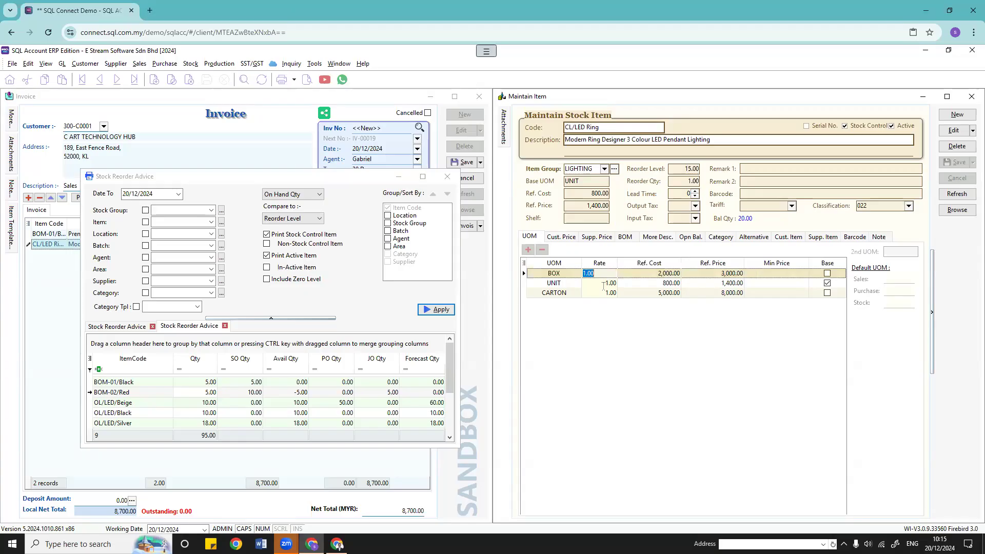
{"action": "left_click", "coordinate": [402, 177]}
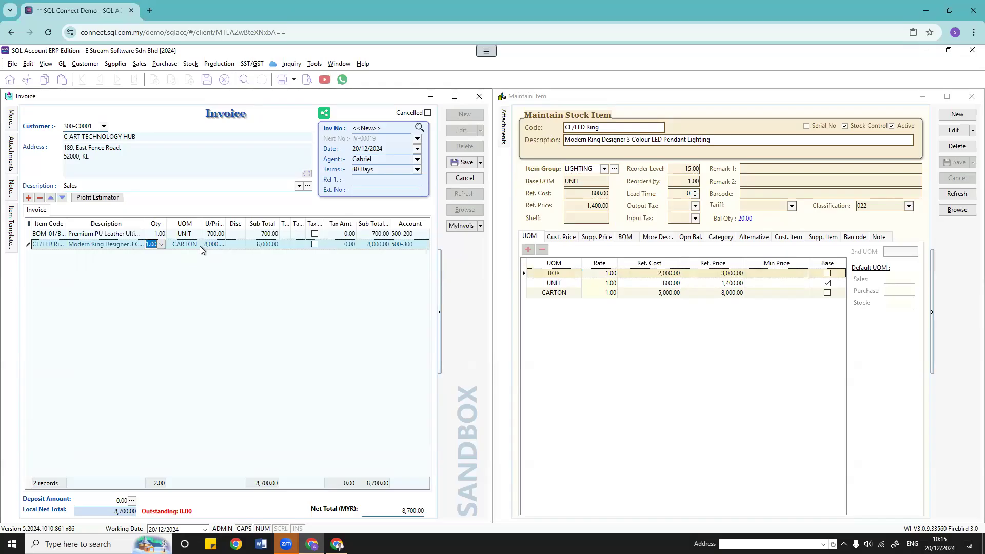
{"action": "left_click", "coordinate": [148, 245]}
{"action": "left_click", "coordinate": [177, 245]}
{"action": "left_click", "coordinate": [684, 328]}
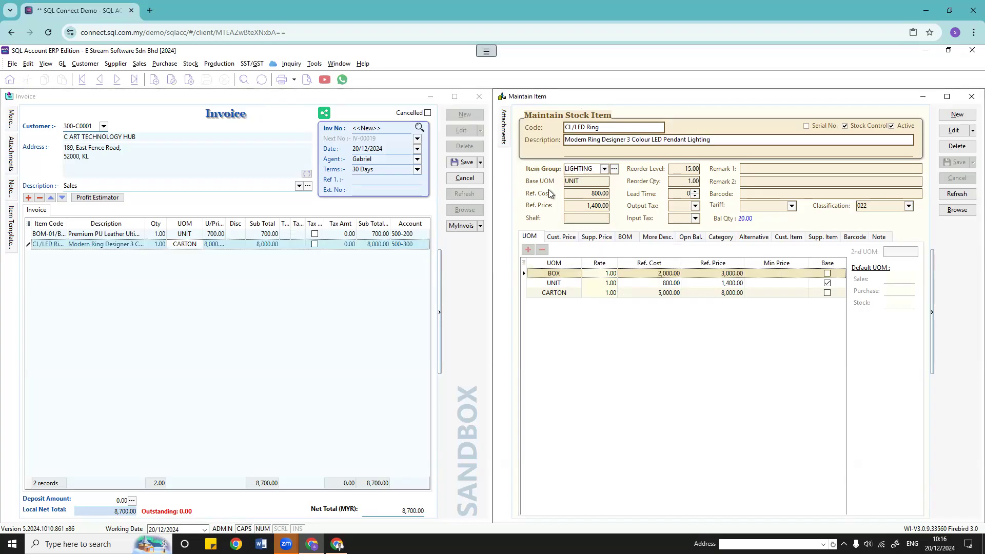
{"action": "left_click", "coordinate": [675, 196]}
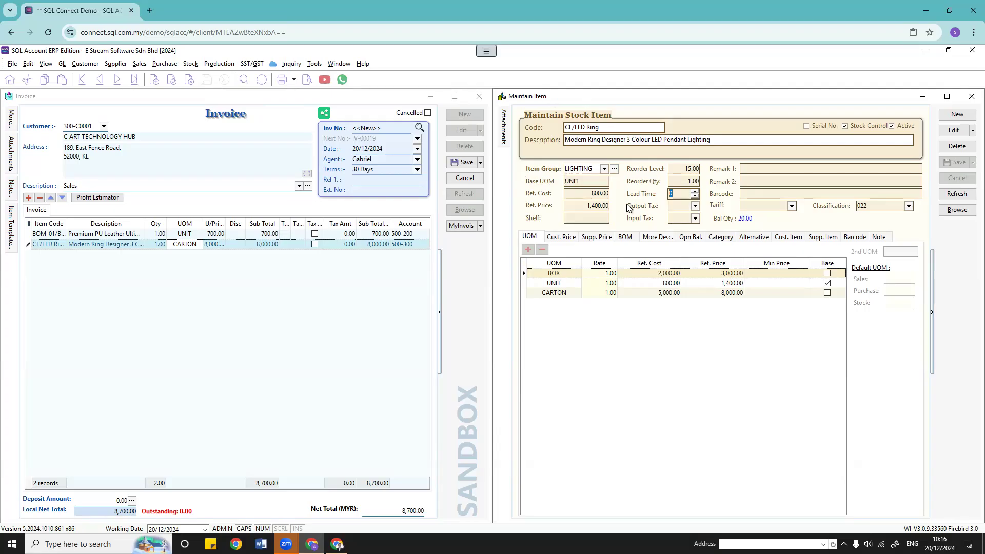
{"action": "left_click", "coordinate": [685, 195]}
{"action": "left_click", "coordinate": [676, 195]}
{"action": "left_click", "coordinate": [683, 182]}
{"action": "left_click", "coordinate": [681, 193]}
{"action": "left_click", "coordinate": [680, 184]}
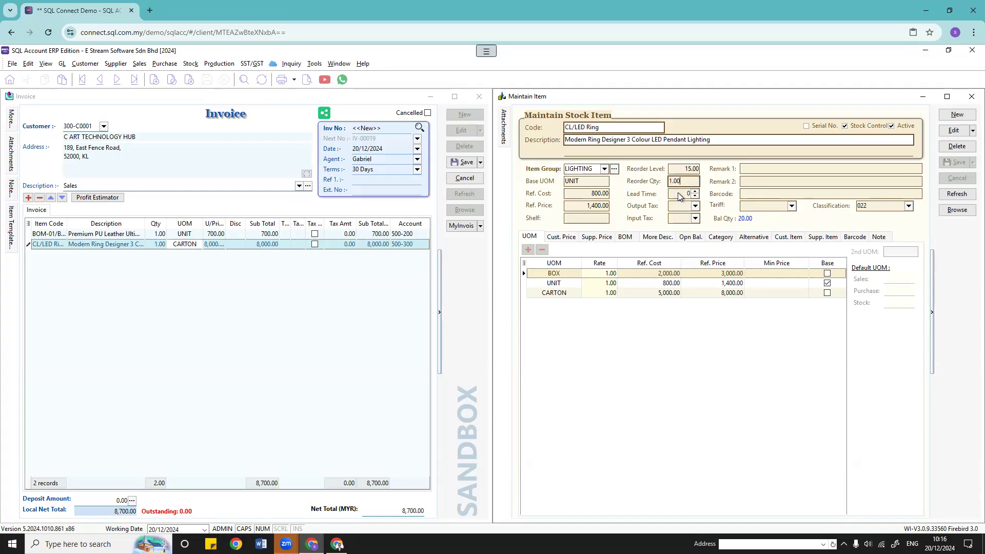
{"action": "left_click", "coordinate": [695, 205]}
{"action": "left_click", "coordinate": [695, 205]}
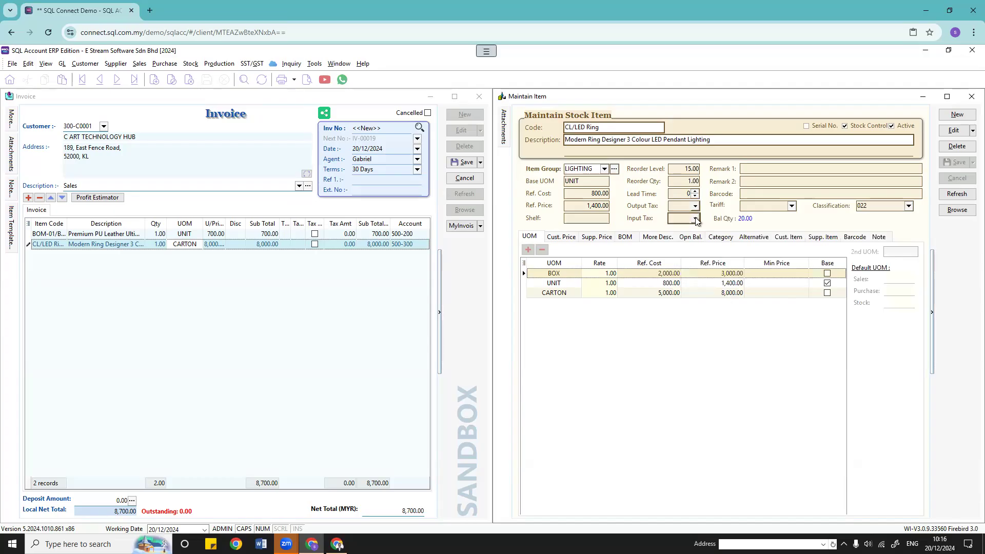
{"action": "left_click", "coordinate": [695, 218]}
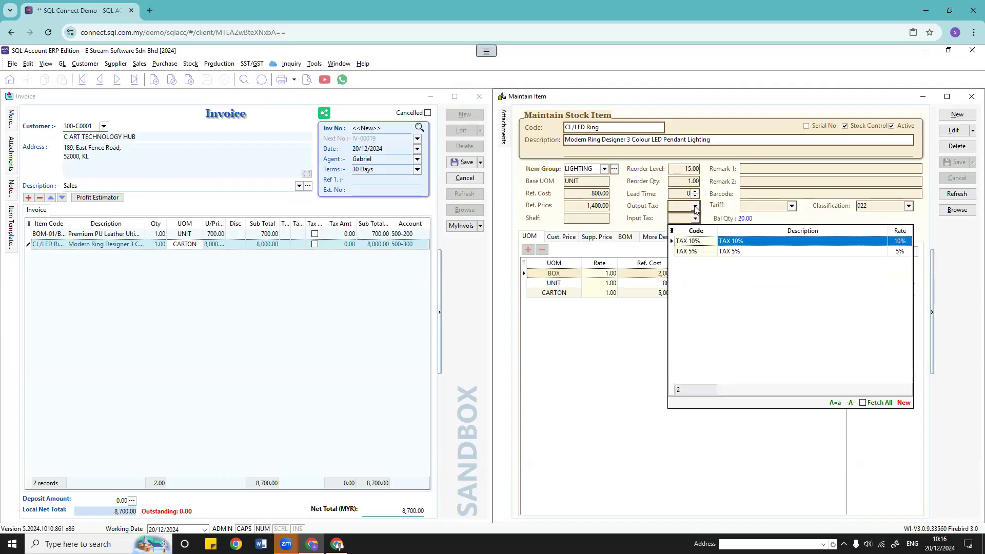
{"action": "left_click", "coordinate": [705, 204]}
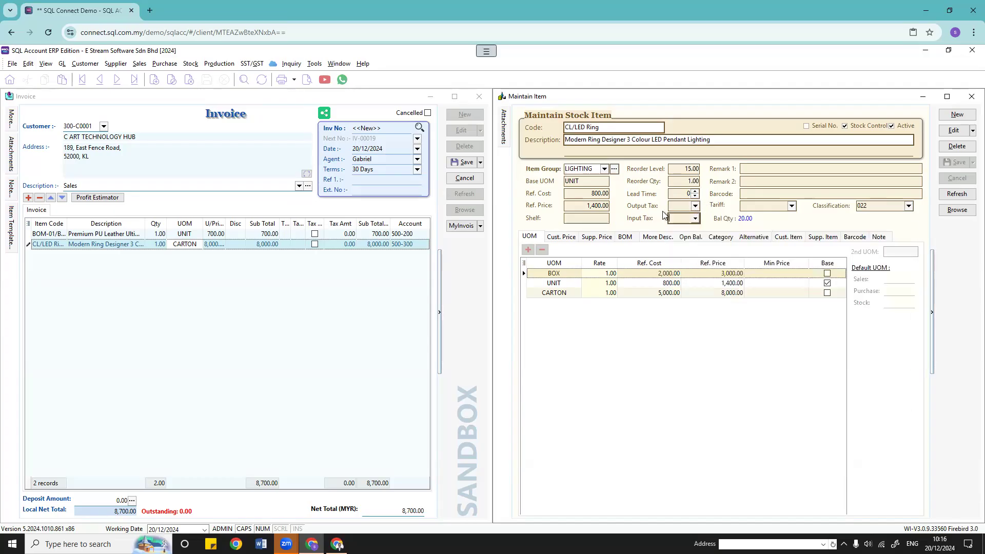
{"action": "left_click", "coordinate": [696, 206]}
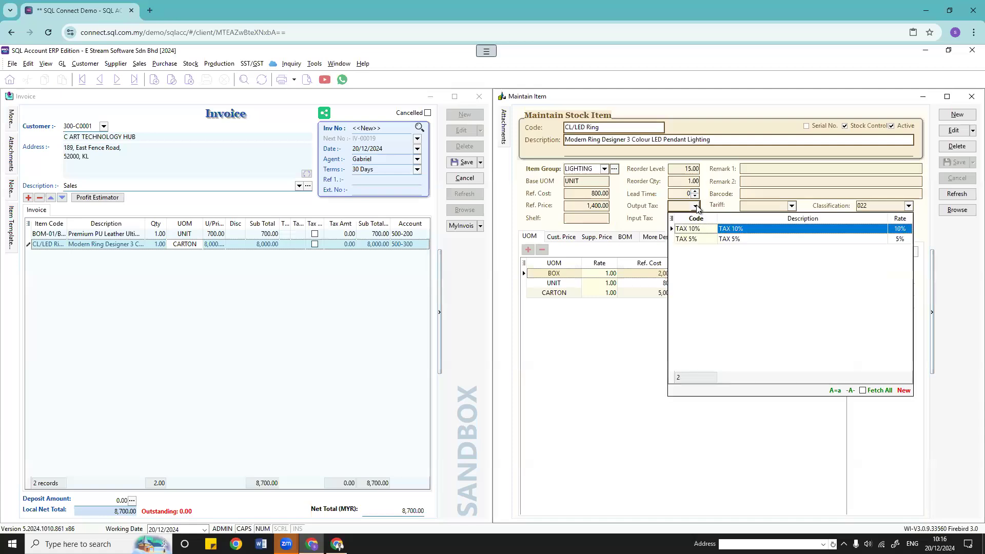
{"action": "left_click", "coordinate": [250, 63]}
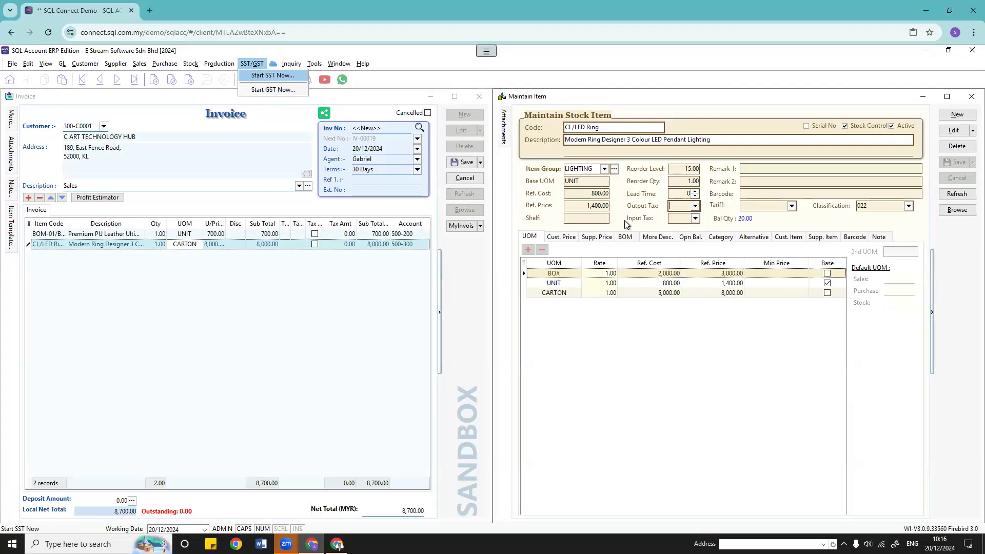
{"action": "left_click", "coordinate": [750, 362]}
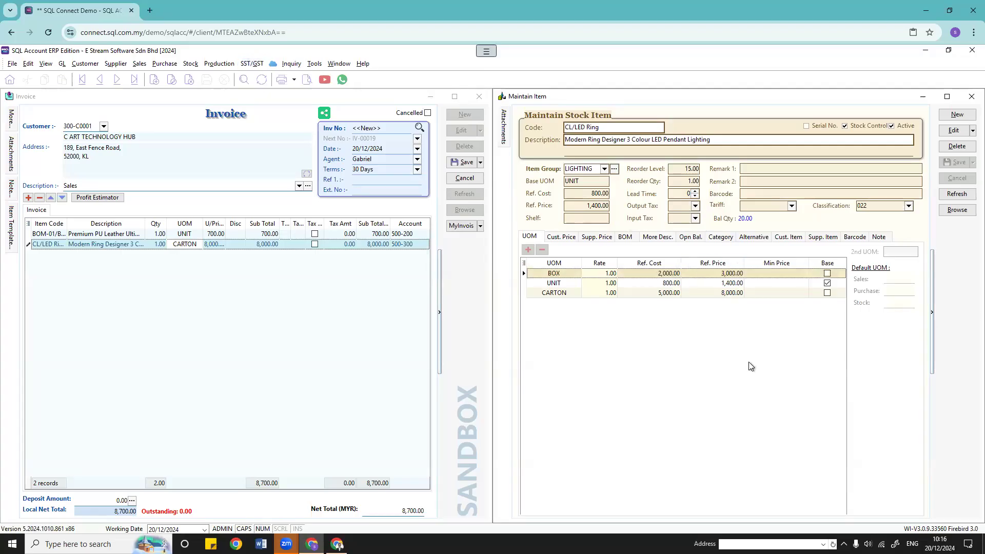
{"action": "left_click", "coordinate": [599, 297]}
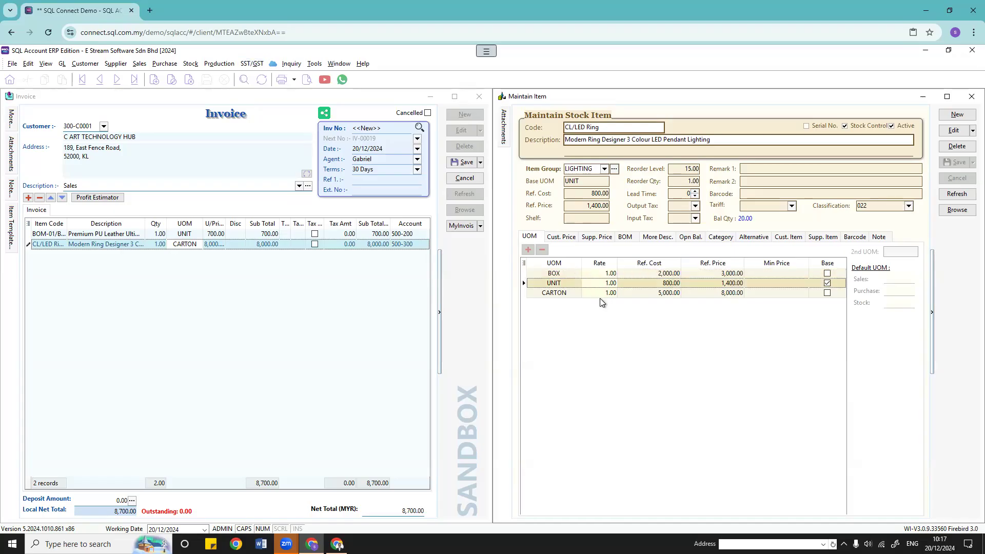
{"action": "left_click", "coordinate": [600, 294]}
{"action": "key", "text": "Up"}
{"action": "left_click", "coordinate": [610, 293]}
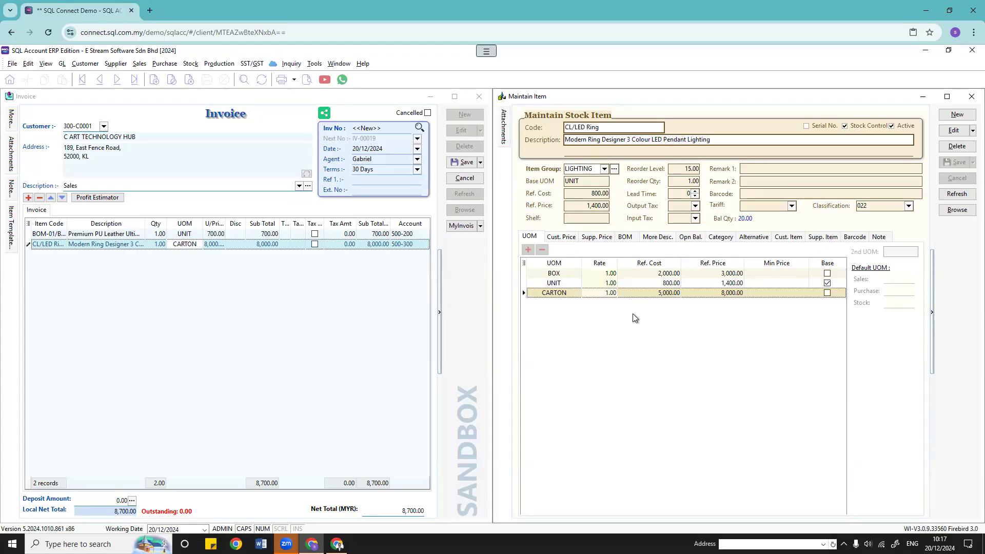
{"action": "key", "text": "Up"}
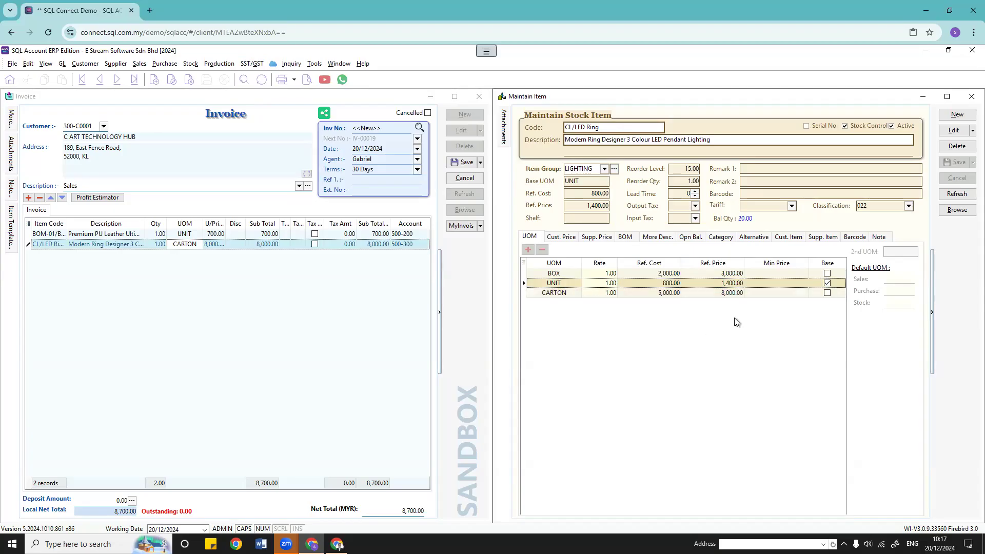
{"action": "left_click", "coordinate": [524, 263]}
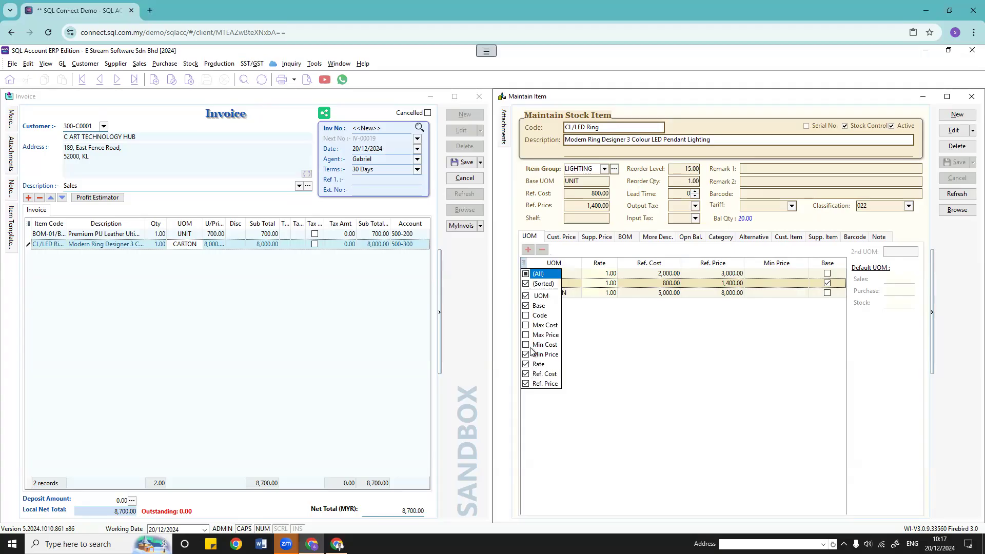
{"action": "left_click", "coordinate": [666, 352]}
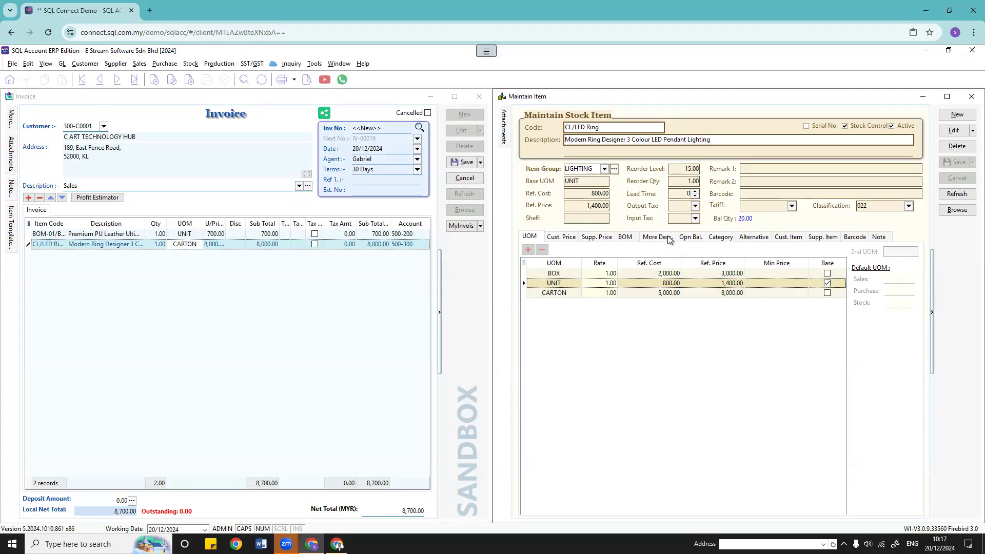
{"action": "left_click", "coordinate": [788, 171]}
{"action": "left_click", "coordinate": [760, 181]}
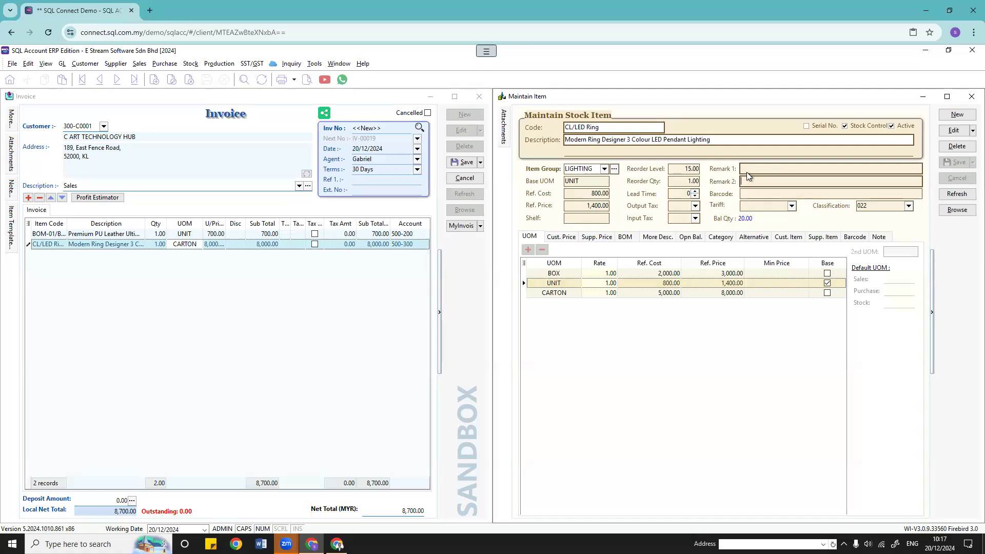
Step: Add the Remark 1 and Remark 2 columns to the invoice's item grid
{"action": "left_click", "coordinate": [29, 307]}
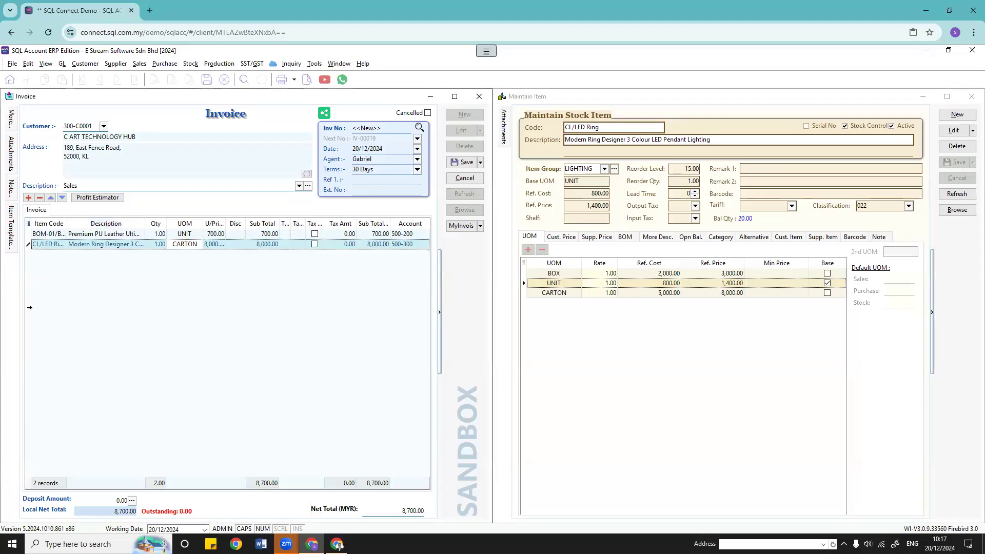
{"action": "left_click", "coordinate": [28, 223]}
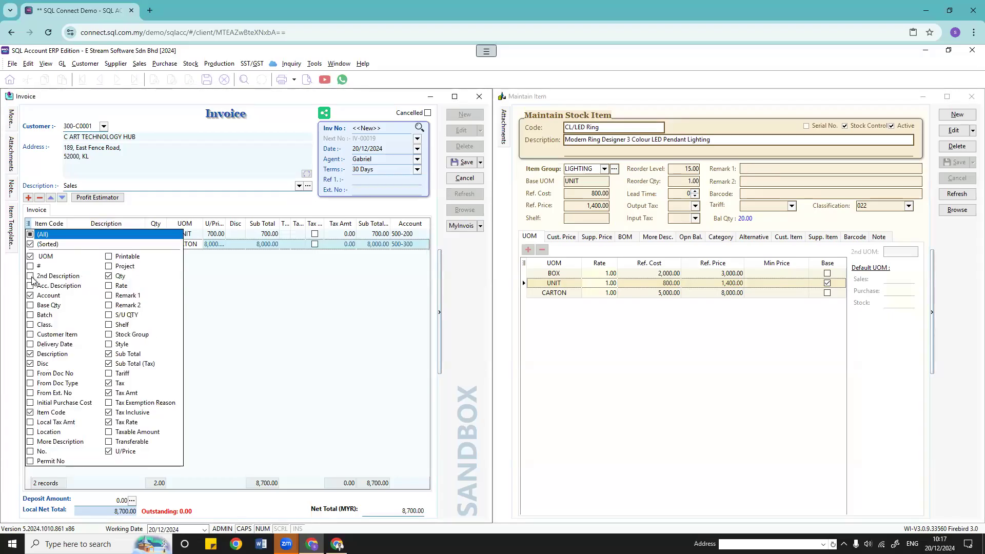
{"action": "left_click", "coordinate": [108, 295]}
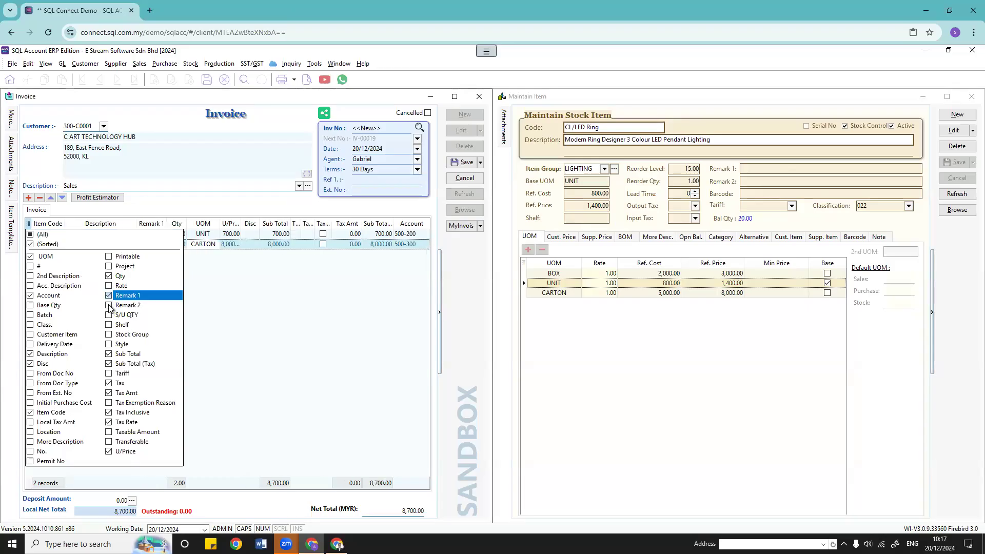
{"action": "left_click", "coordinate": [109, 305]}
{"action": "left_click", "coordinate": [308, 298]}
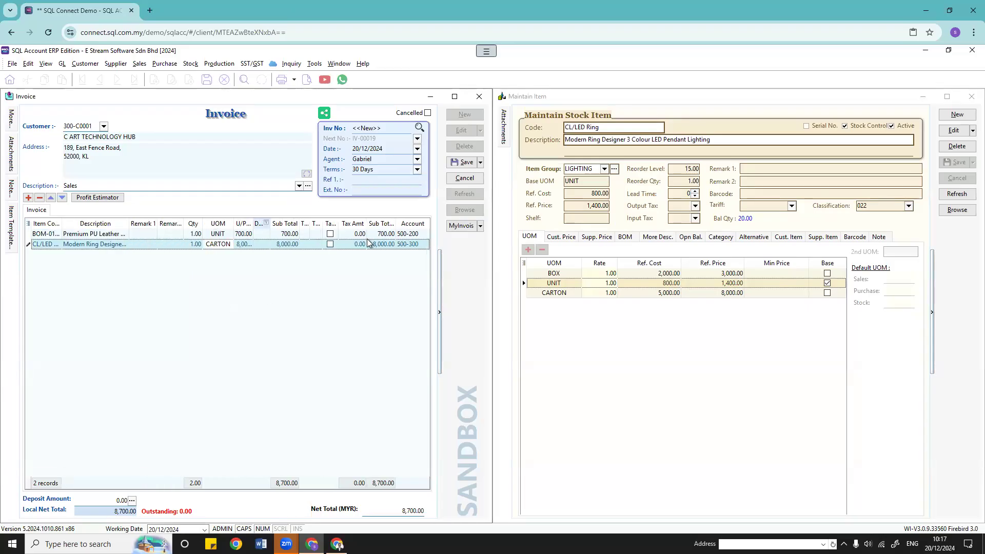
Step: Compare the empty invoice Remark cells with the item's Remark fields, then start editing CL/LED Ring
{"action": "left_click", "coordinate": [142, 232]}
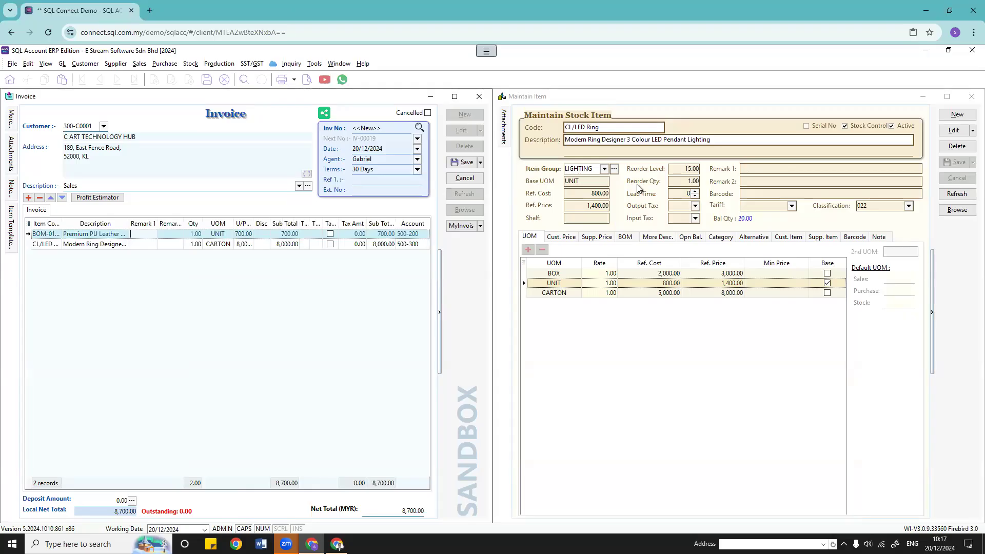
{"action": "left_click", "coordinate": [762, 169]}
{"action": "left_click", "coordinate": [764, 181]}
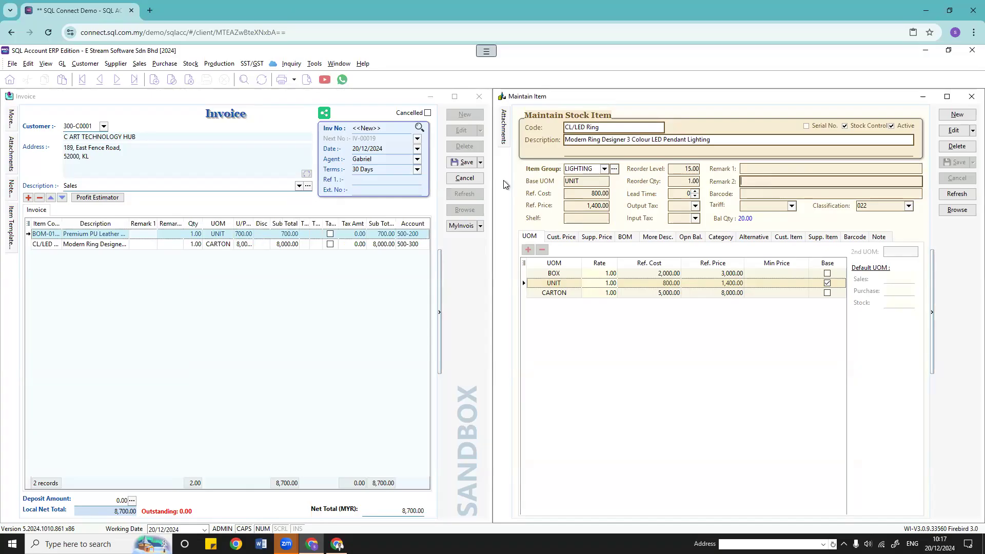
{"action": "left_click", "coordinate": [164, 233]}
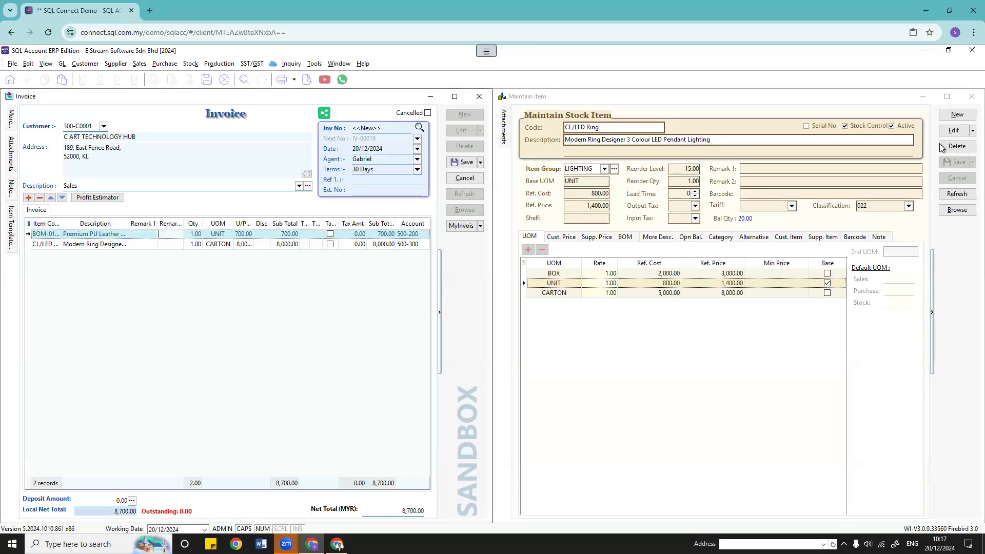
{"action": "left_click", "coordinate": [954, 131]}
Step: Give CL/LED Ring remarks aaa and BBB and save the item
{"action": "left_click", "coordinate": [764, 169]}
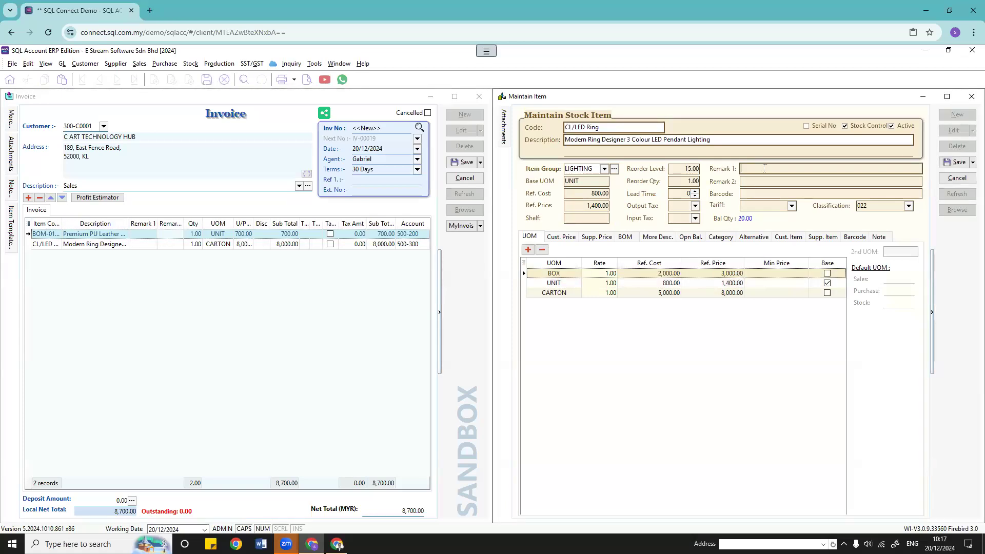
{"action": "left_click", "coordinate": [763, 181]}
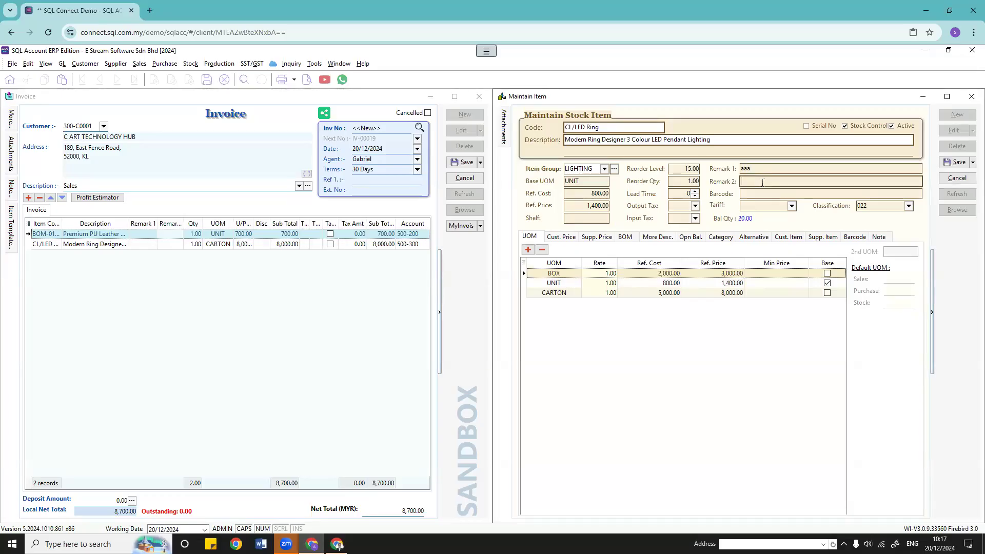
{"action": "left_click", "coordinate": [956, 162]}
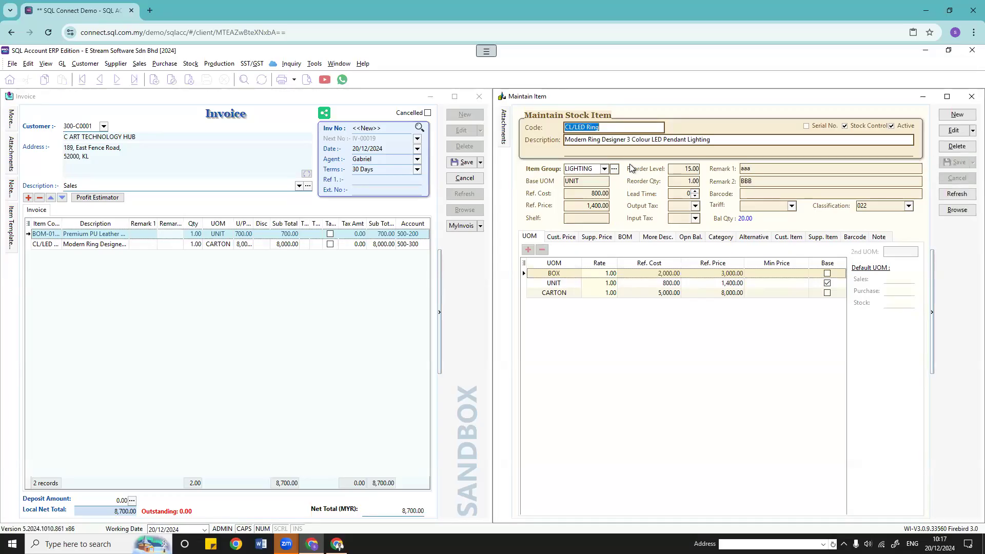
Step: Re-pick CL/LED Ring on the second invoice line so it carries remarks aaa and BBB
{"action": "left_click", "coordinate": [96, 245]}
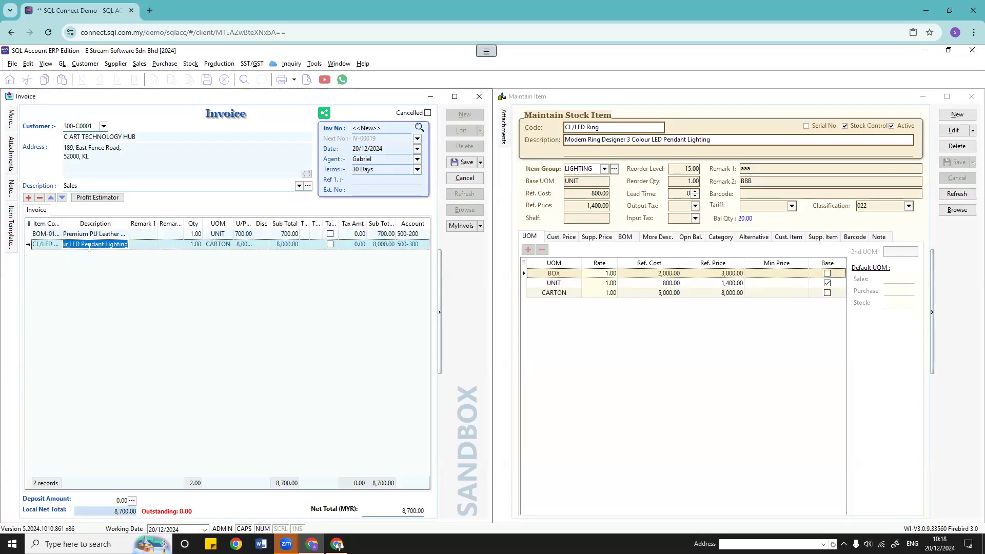
{"action": "left_click", "coordinate": [196, 245]}
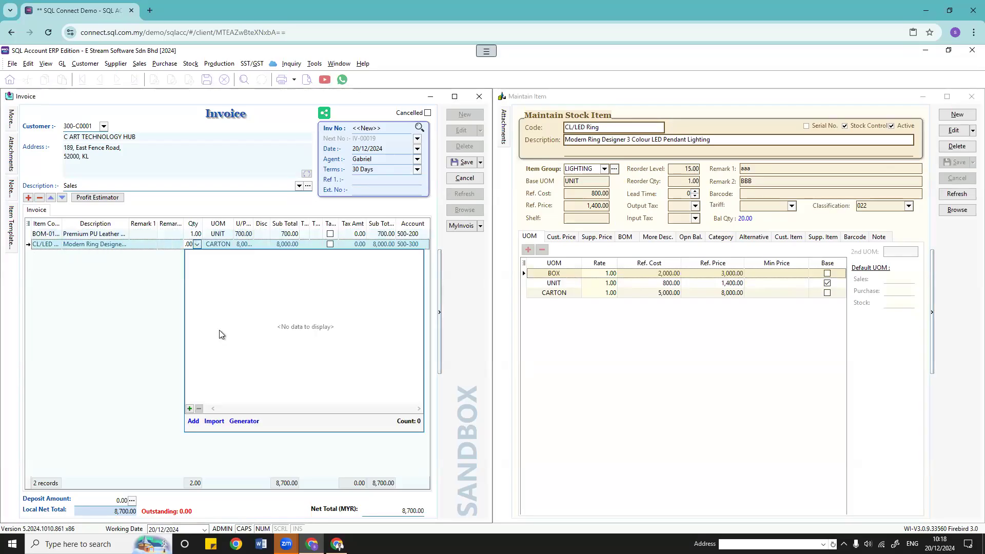
{"action": "left_click", "coordinate": [226, 244]}
{"action": "left_click", "coordinate": [242, 270]}
{"action": "left_click", "coordinate": [51, 244]}
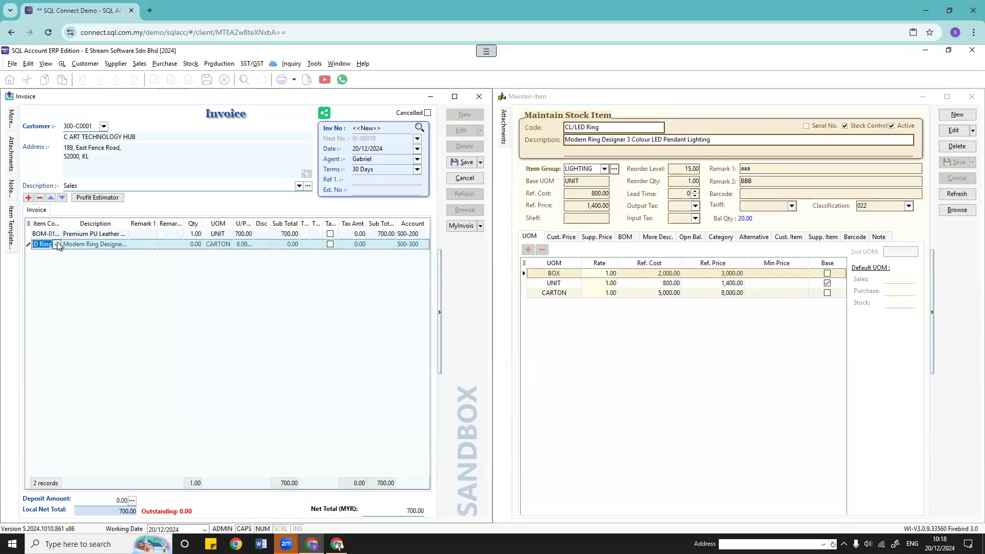
{"action": "left_click", "coordinate": [57, 244]}
{"action": "left_click", "coordinate": [82, 290]}
{"action": "left_click", "coordinate": [57, 244]}
{"action": "left_click", "coordinate": [35, 314]}
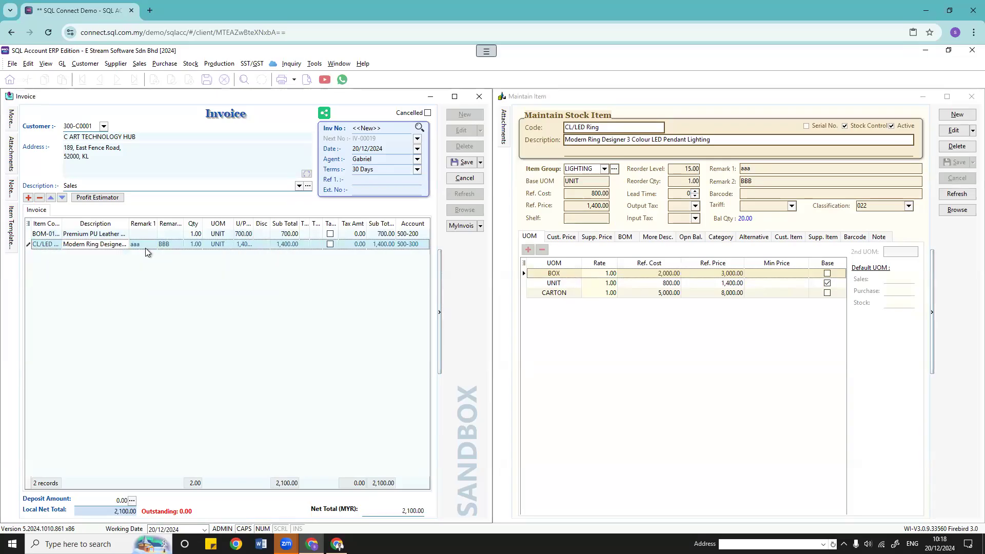
{"action": "left_click", "coordinate": [170, 246]}
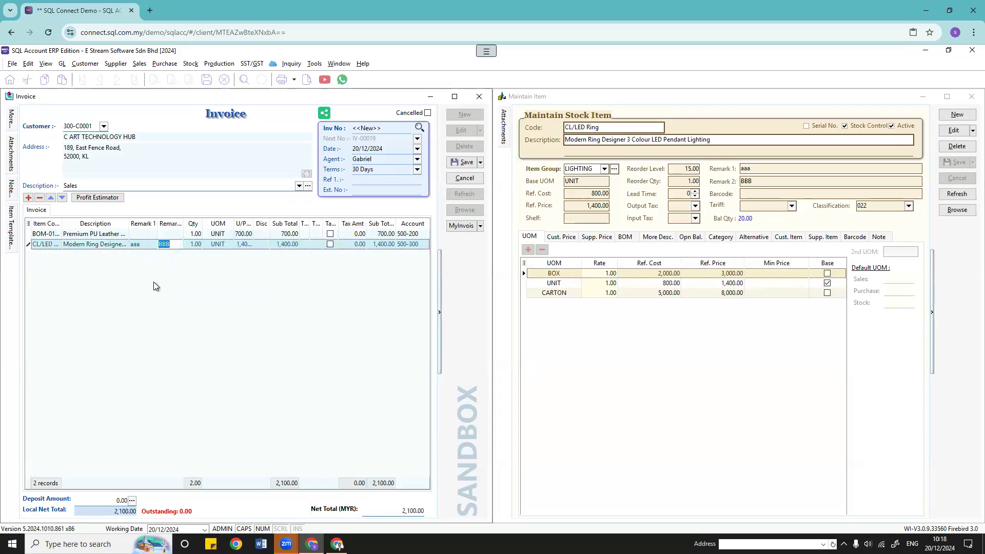
Step: Save CL/LED Ring with More Desc. lines 'FBASIKFBHASOINHOIAS' and 'FBJASIKBDFASUIOIAS', then show the item list
{"action": "left_click", "coordinate": [658, 237]}
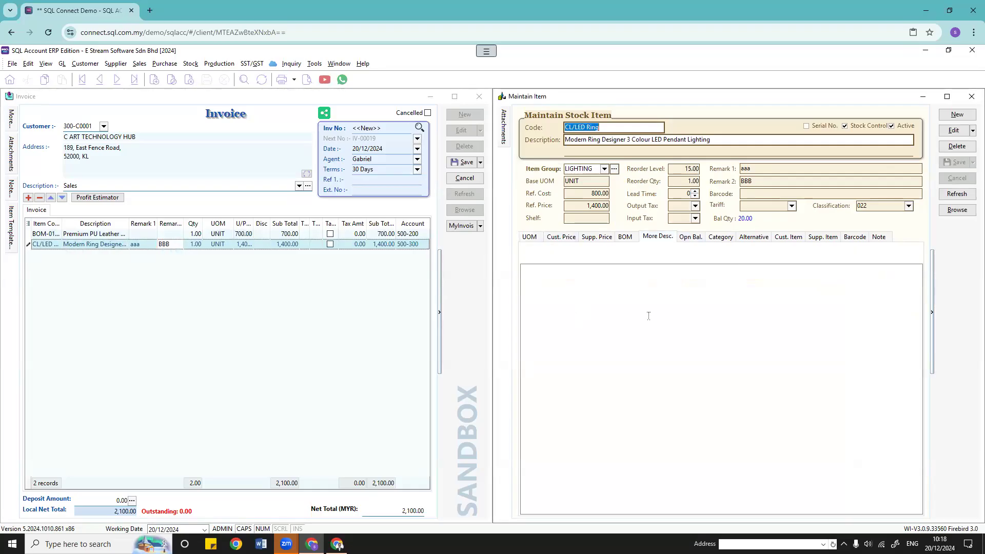
{"action": "left_click", "coordinate": [649, 315]}
{"action": "left_click", "coordinate": [955, 131]}
{"action": "left_click", "coordinate": [726, 324]}
{"action": "type", "text": "FBASIKFBHASOINHOIAS "}
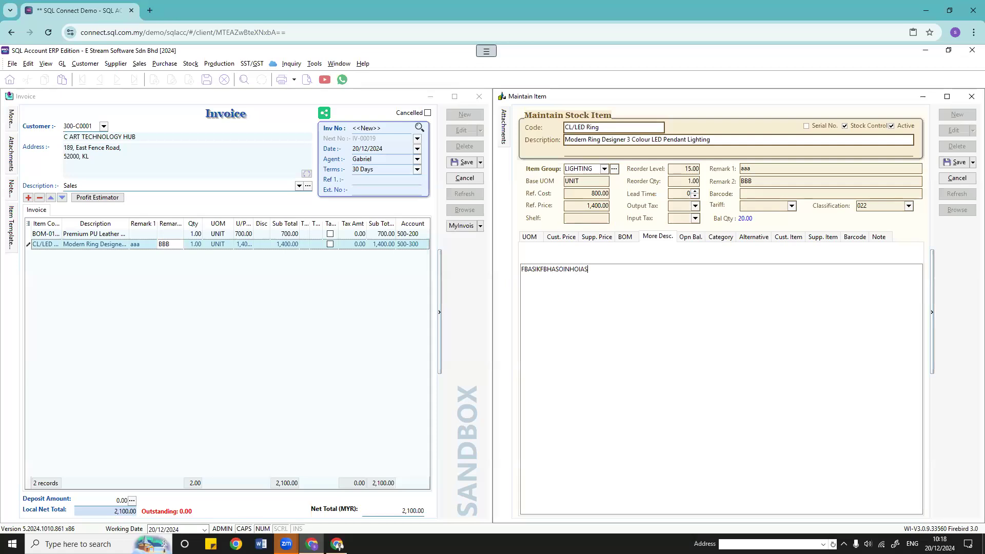
{"action": "type", "text": "FBJASIKBDFASUIOIAS"}
{"action": "left_click", "coordinate": [957, 162]}
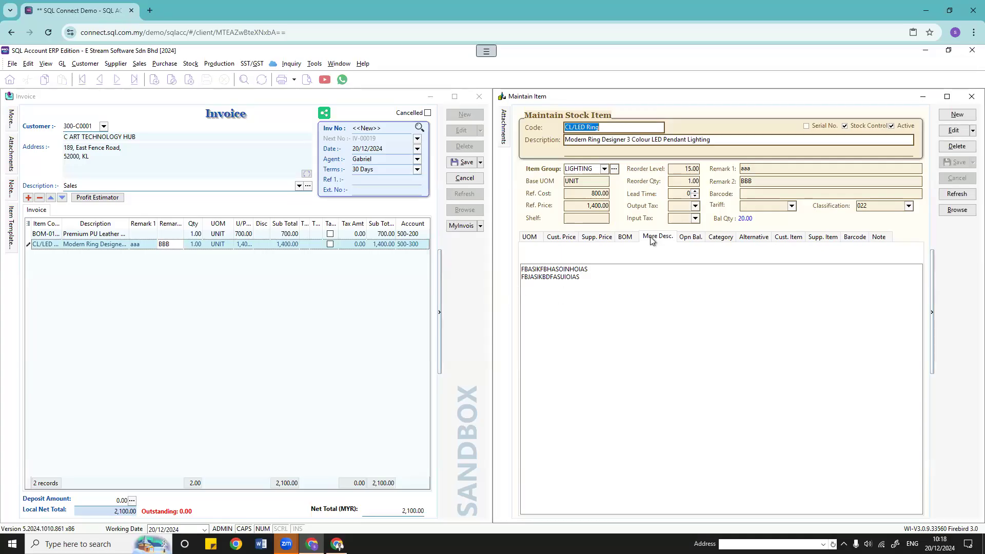
{"action": "left_click", "coordinate": [957, 209]}
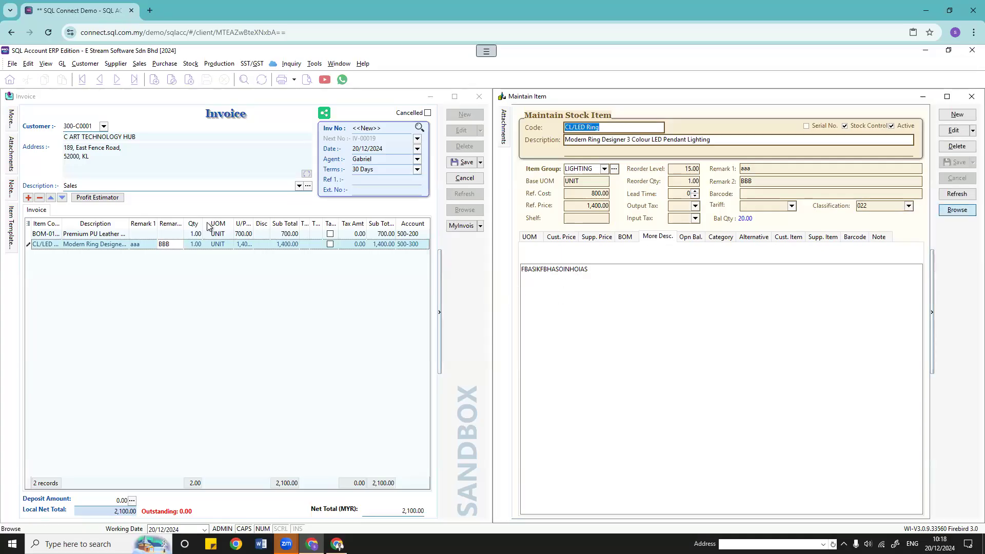
{"action": "left_click", "coordinate": [29, 224]}
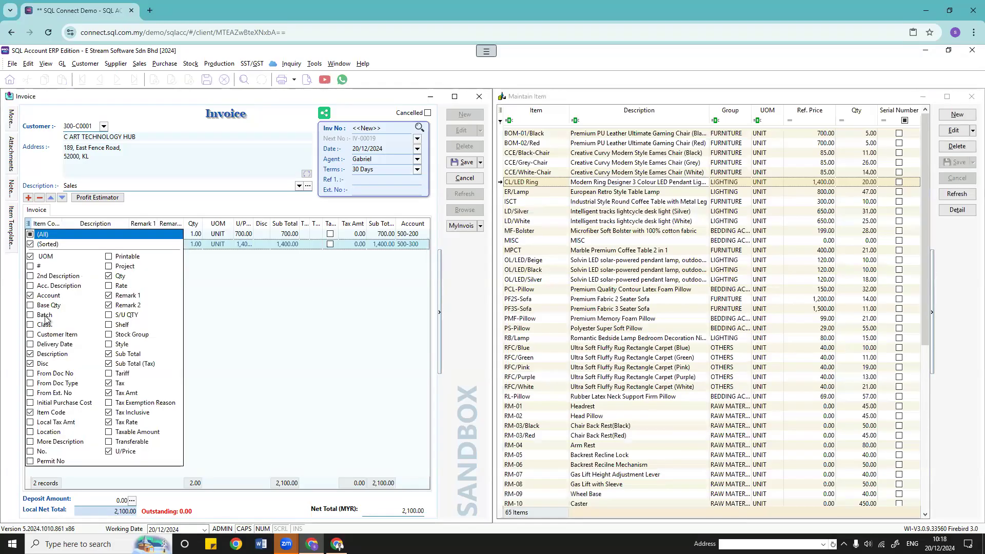
Step: Show the More Description column and re-pick CL/LED Ring to refresh its invoice line
{"action": "left_click", "coordinate": [31, 441]}
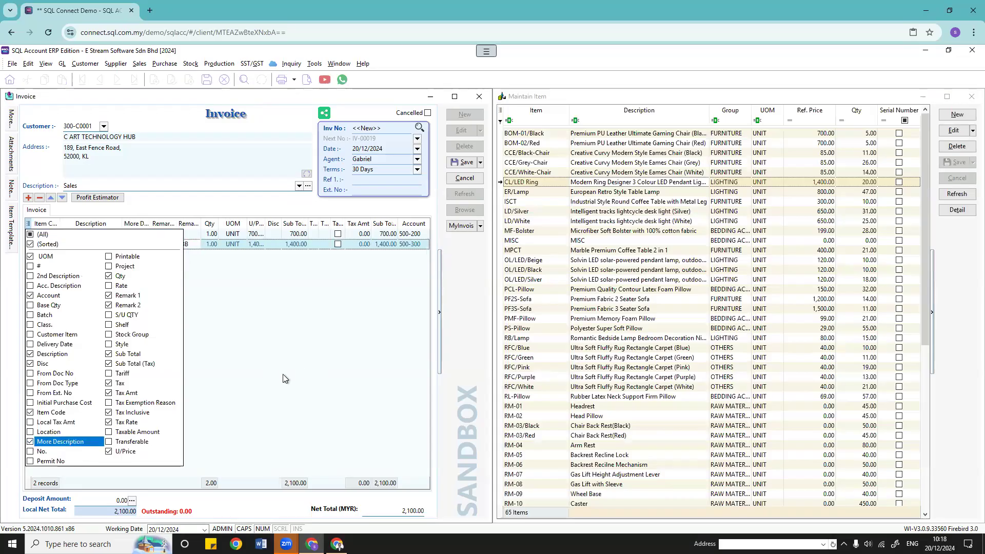
{"action": "left_click", "coordinate": [283, 375]}
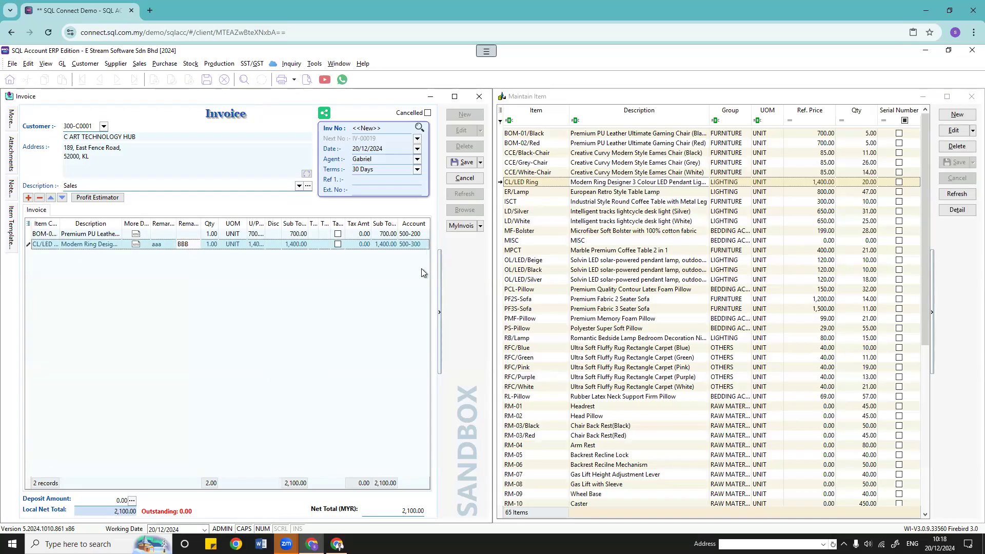
{"action": "left_click", "coordinate": [55, 245]}
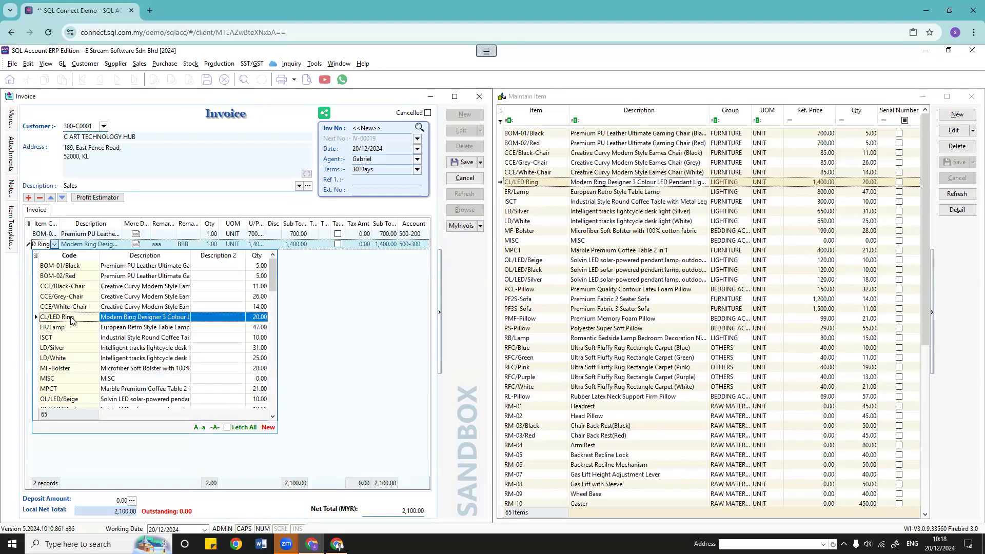
{"action": "left_click", "coordinate": [56, 317]}
{"action": "left_click", "coordinate": [136, 244]}
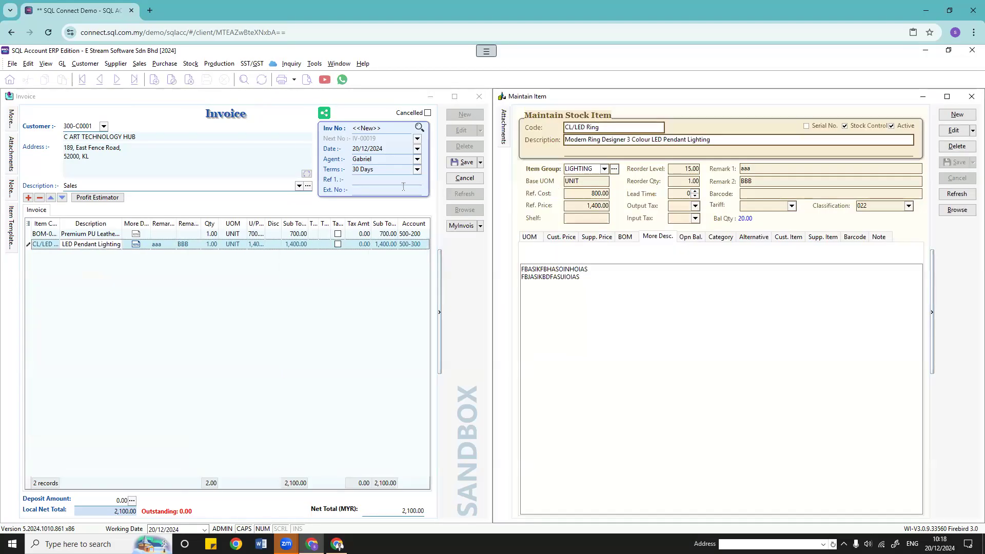
{"action": "double_click", "coordinate": [143, 245]}
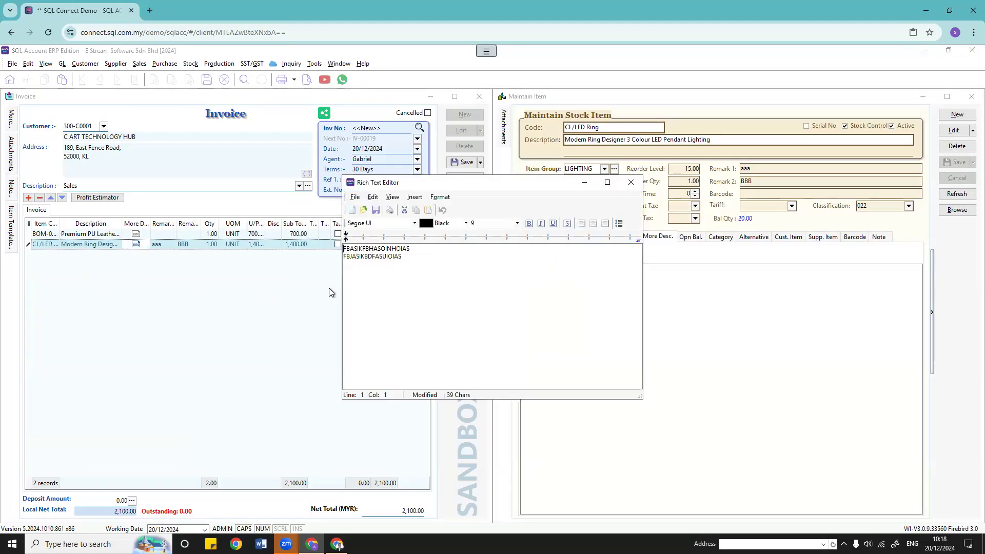
Step: Close the line's rich-text editor without saving changes, then save invoice IV-00019
{"action": "left_click", "coordinate": [631, 182]}
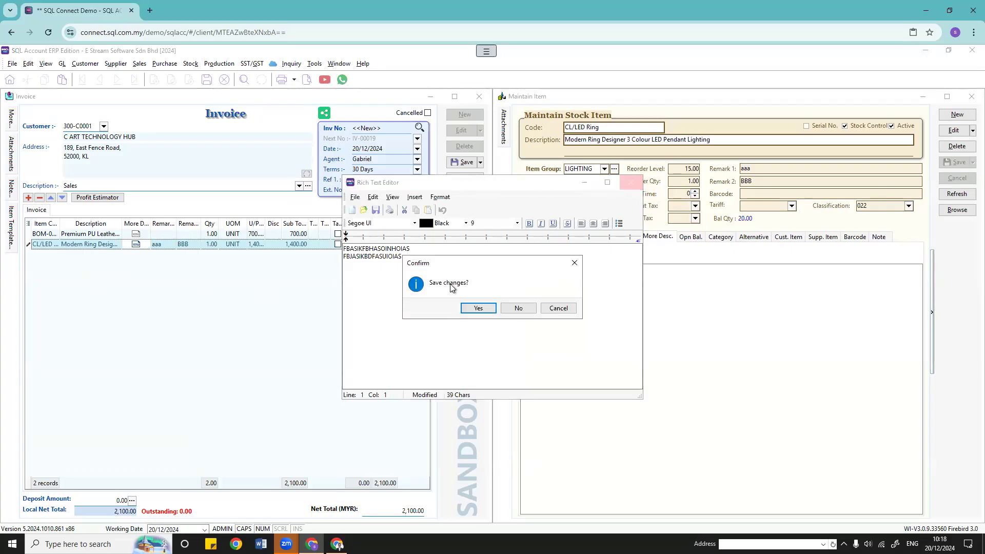
{"action": "left_click", "coordinate": [526, 309]}
{"action": "left_click", "coordinate": [460, 161]}
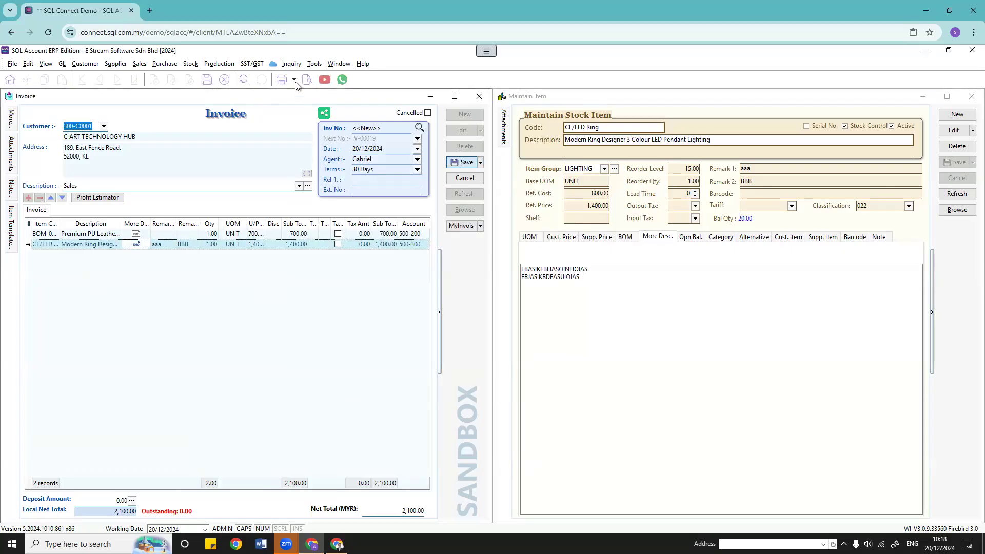
{"action": "left_click", "coordinate": [306, 78]}
Step: Preview IV-00019 with the Sales Invoice 1 layout, review its pages, and close the preview
{"action": "left_click", "coordinate": [532, 350]}
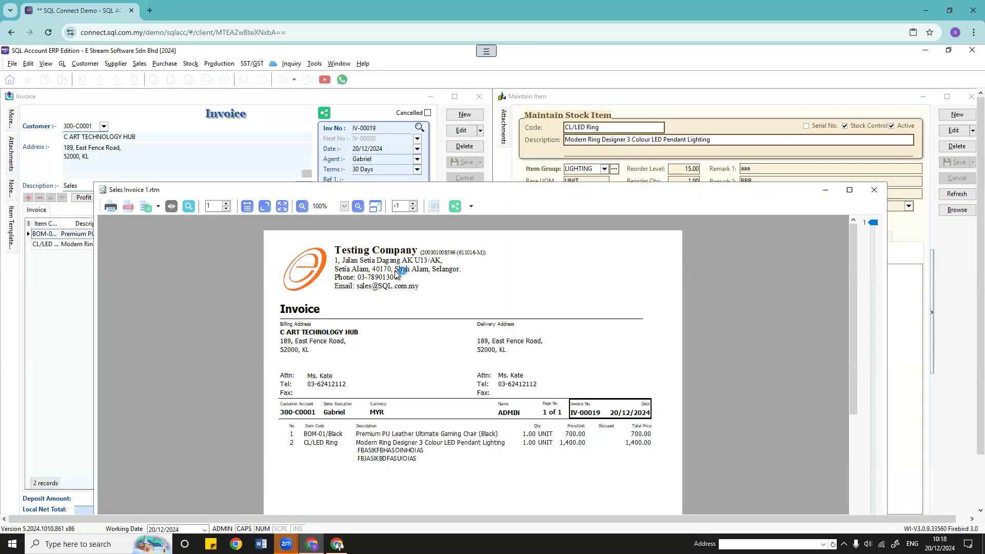
{"action": "scroll", "coordinate": [407, 313], "scroll_direction": "down", "scroll_amount": 3}
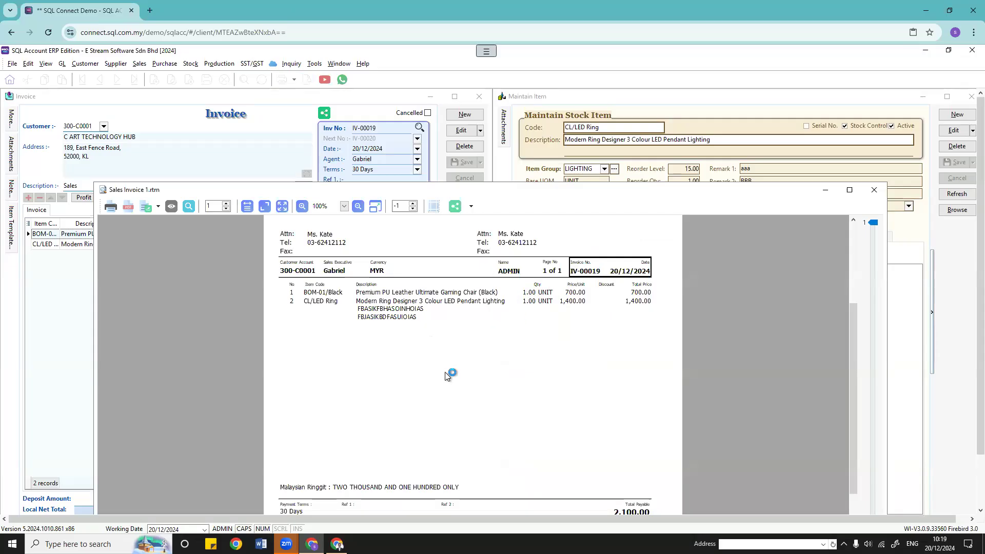
{"action": "scroll", "coordinate": [446, 375], "scroll_direction": "down", "scroll_amount": 2}
{"action": "scroll", "coordinate": [441, 392], "scroll_direction": "up", "scroll_amount": 4}
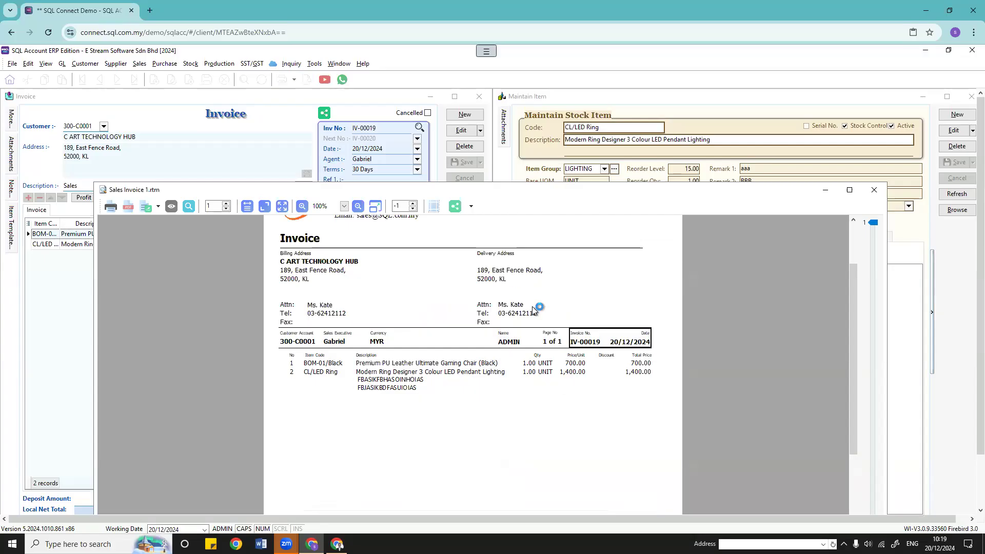
{"action": "left_click", "coordinate": [873, 189]}
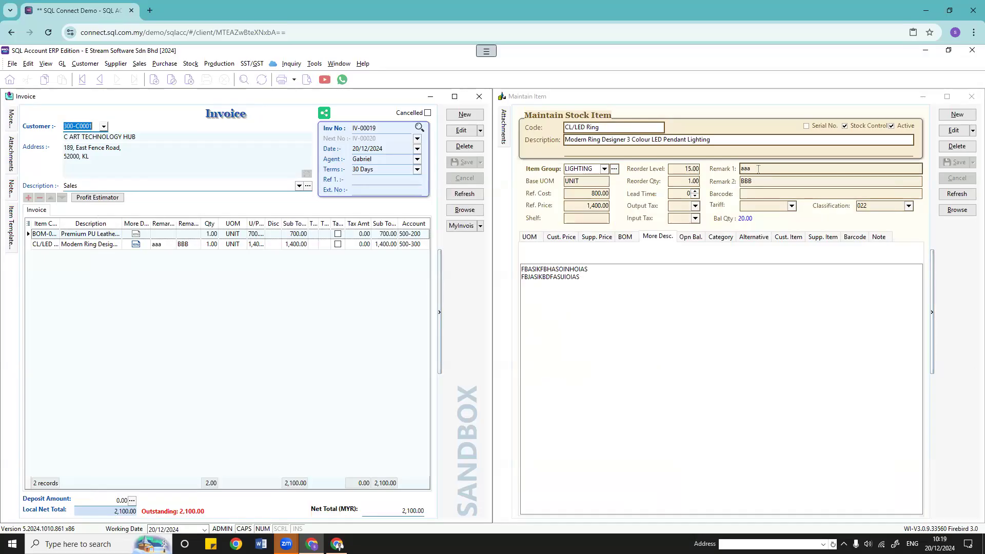
{"action": "left_click", "coordinate": [759, 170]}
{"action": "left_click", "coordinate": [759, 182]}
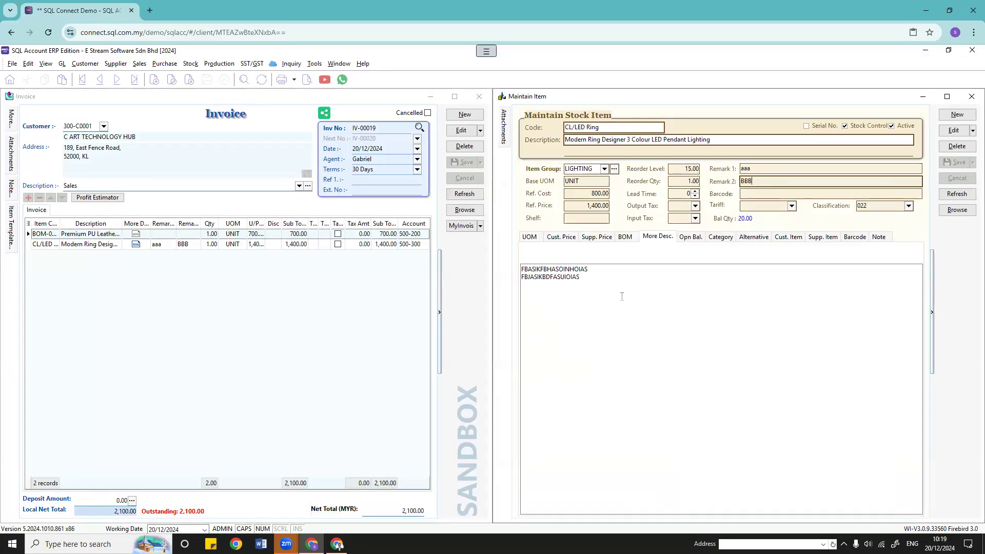
{"action": "left_click", "coordinate": [306, 80]}
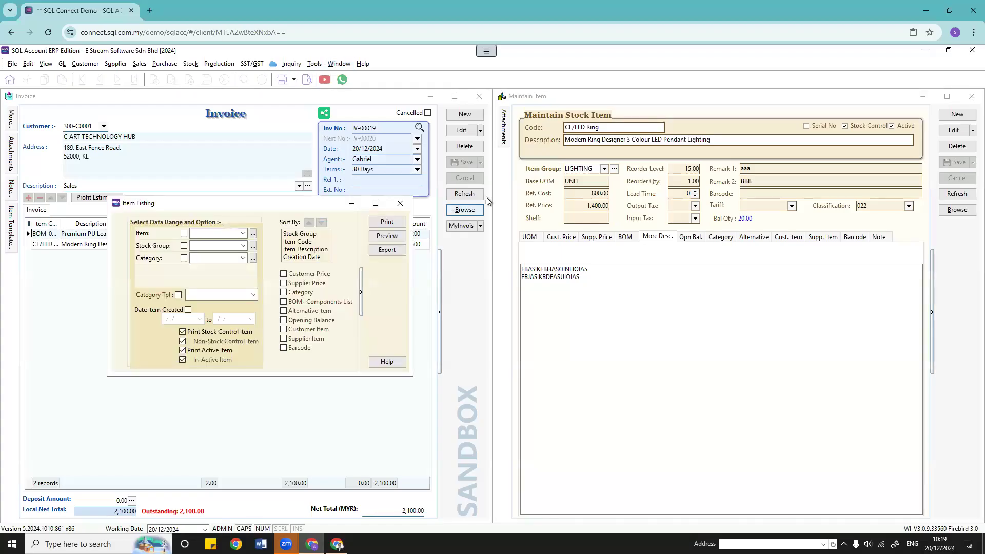
{"action": "left_click", "coordinate": [401, 203]}
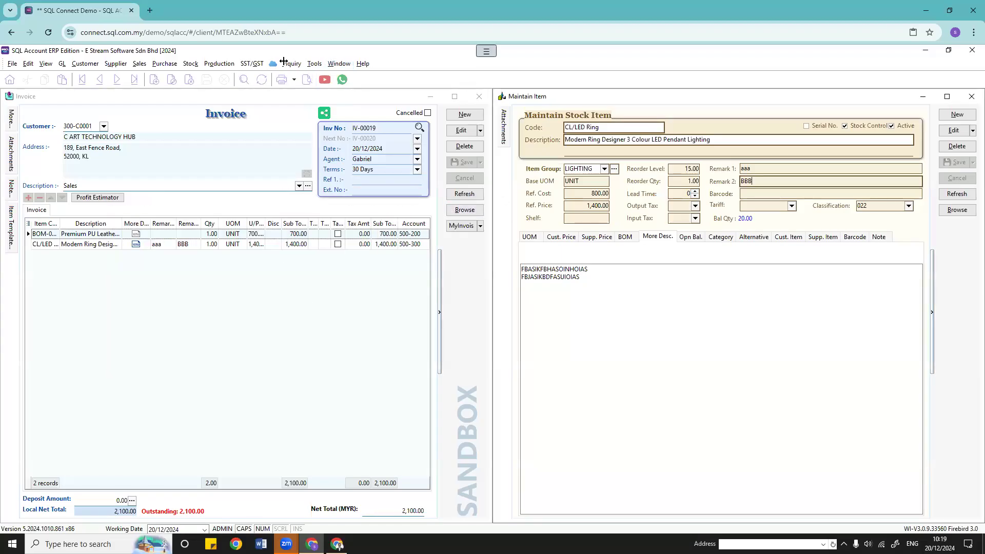
{"action": "left_click", "coordinate": [308, 82]}
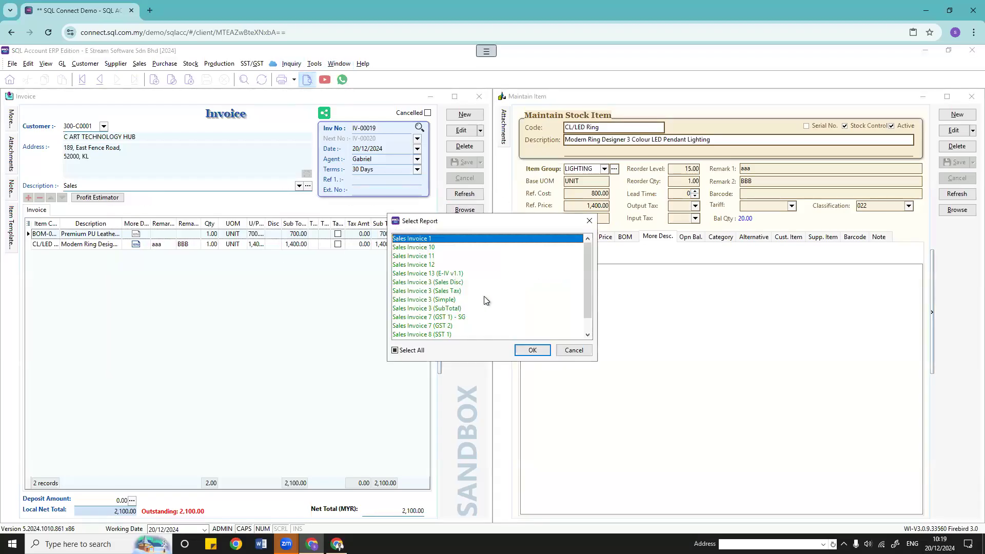
{"action": "left_click", "coordinate": [524, 352]}
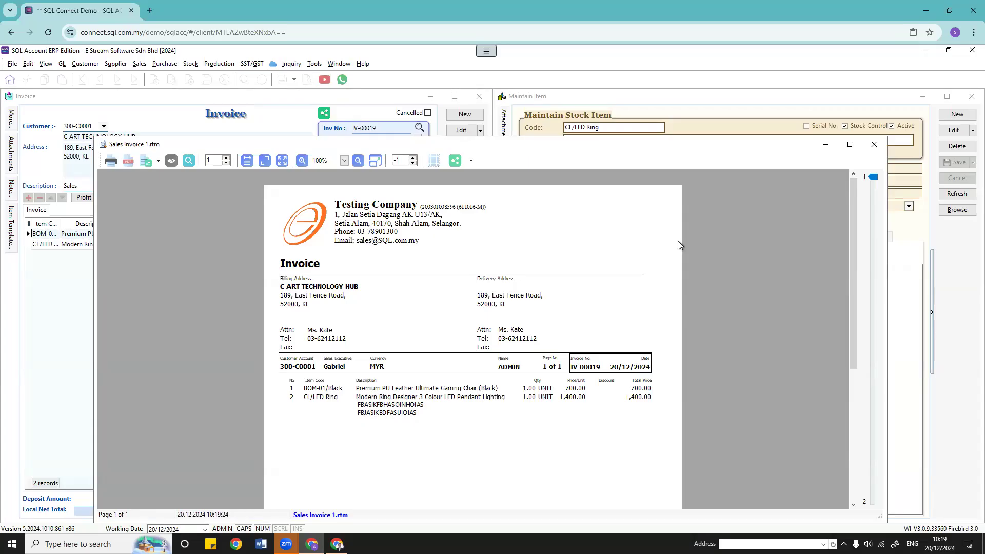
{"action": "left_click", "coordinate": [874, 144]}
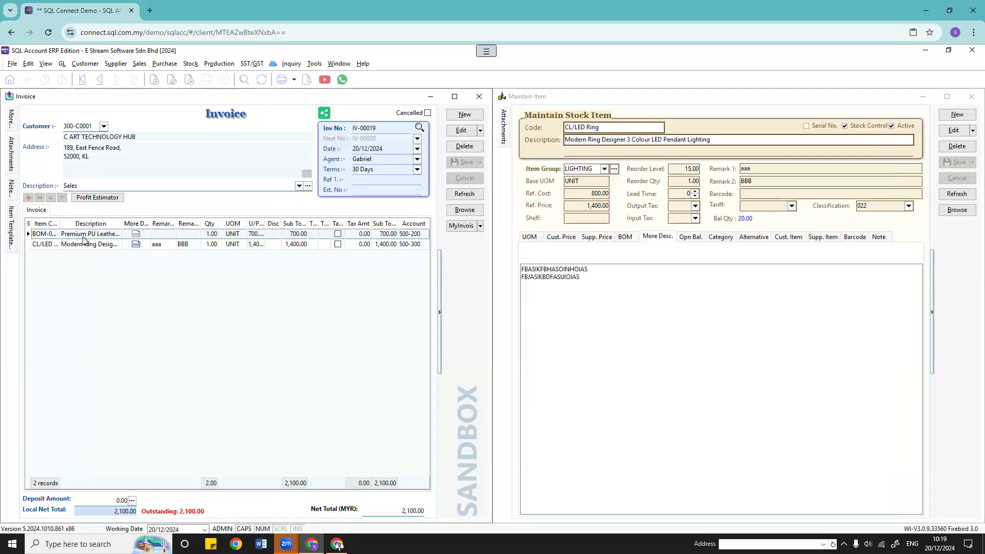
Step: Reopen the invoice for editing and save BOM-01/Black with extra description lines 156465316 and 165
{"action": "left_click", "coordinate": [462, 130]}
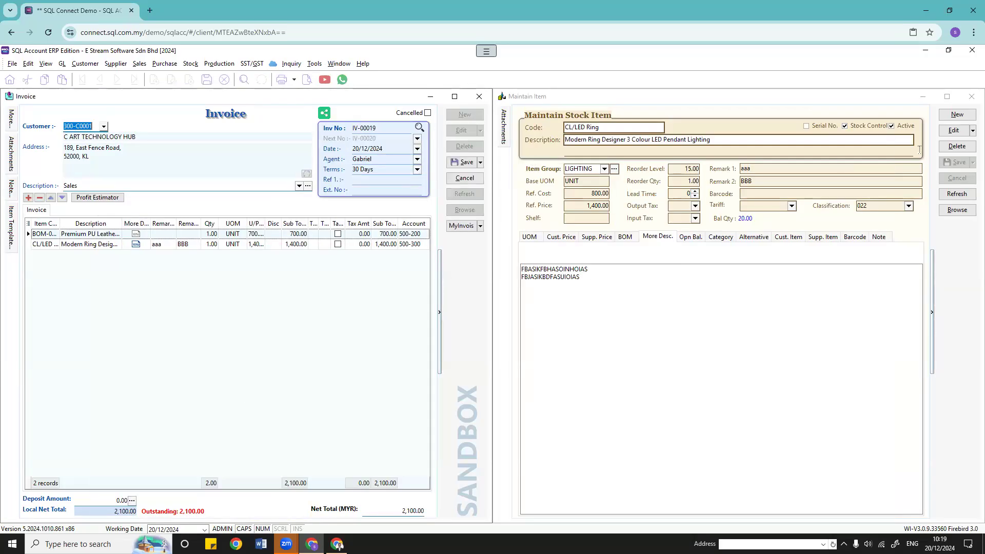
{"action": "left_click", "coordinate": [957, 209]}
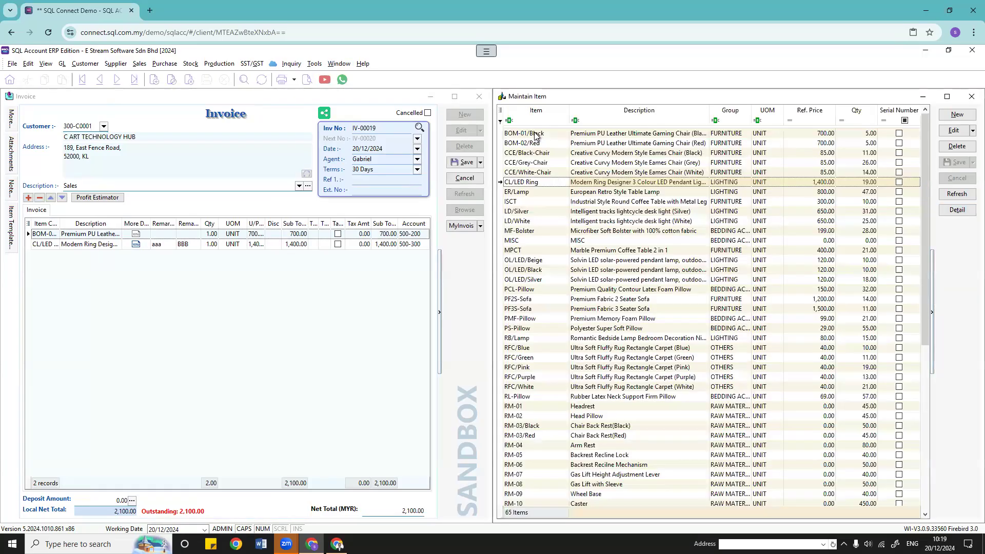
{"action": "left_click", "coordinate": [957, 209]}
{"action": "left_click", "coordinate": [949, 130]}
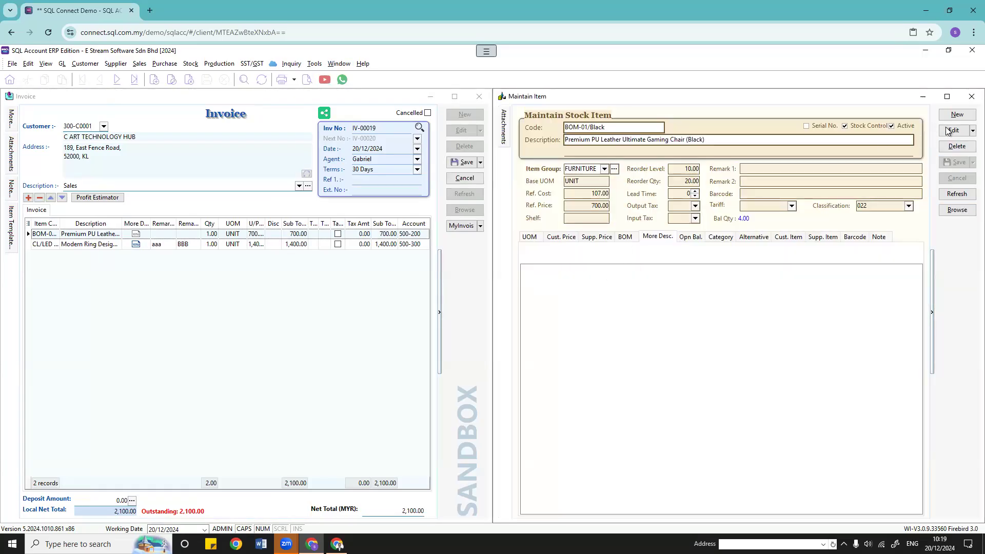
{"action": "left_click", "coordinate": [740, 323]}
{"action": "type", "text": "15646531"}
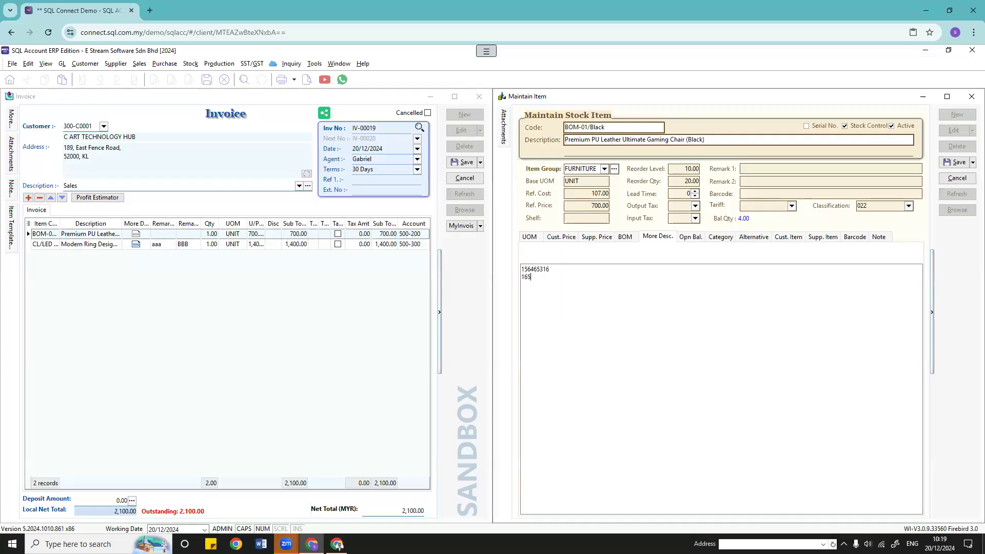
{"action": "left_click", "coordinate": [957, 162]}
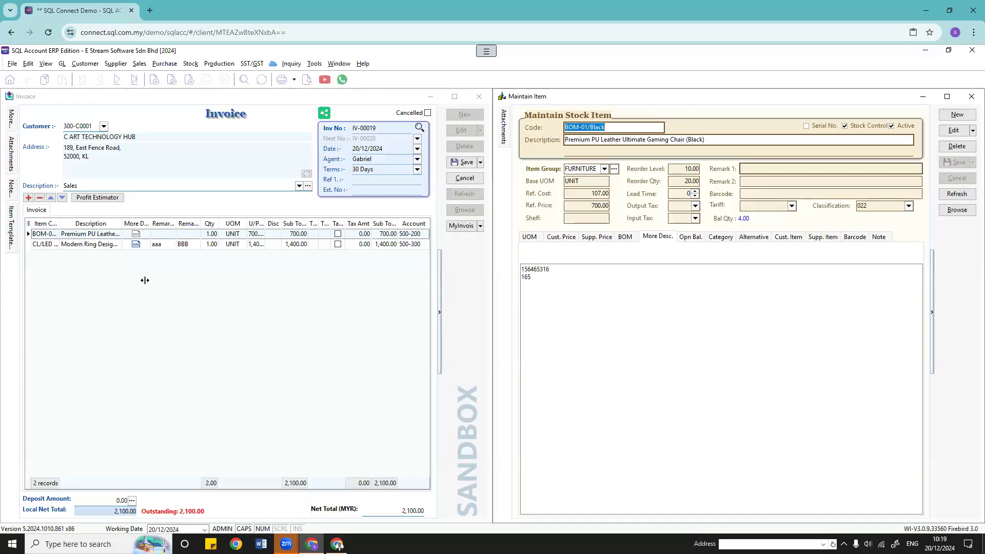
Step: Re-pick BOM-01/Black on the first invoice line and save the invoice
{"action": "left_click", "coordinate": [44, 234]}
{"action": "left_click", "coordinate": [54, 234]}
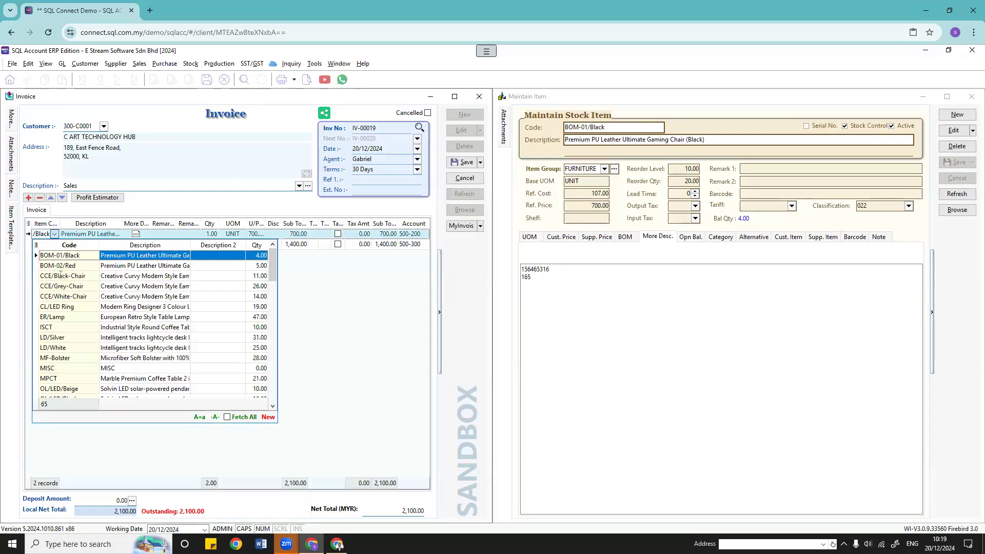
{"action": "left_click", "coordinate": [59, 266]}
{"action": "left_click", "coordinate": [54, 234]}
{"action": "left_click", "coordinate": [72, 255]}
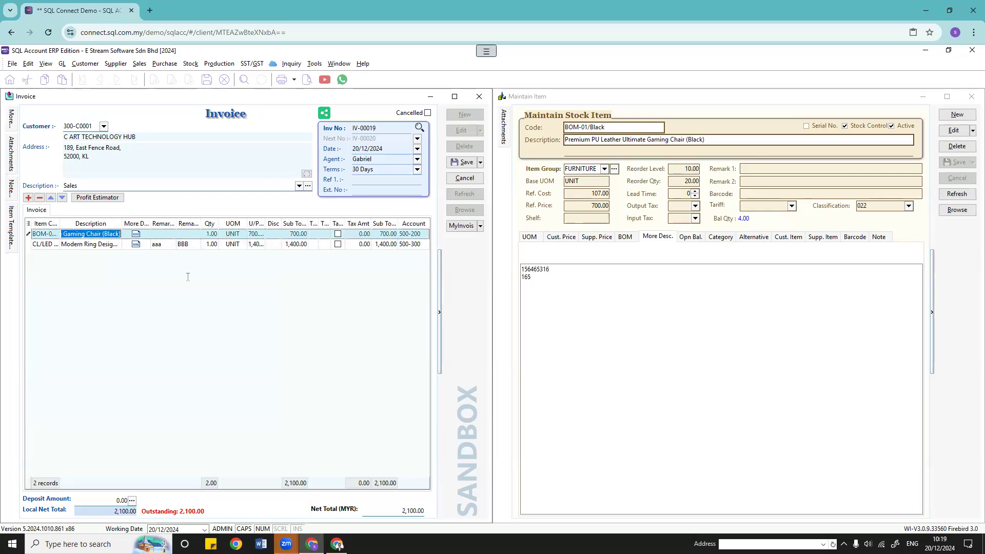
{"action": "left_click", "coordinate": [464, 162]}
Step: Preview the invoice with Sales Invoice 1 to check the extra lines, then close it
{"action": "left_click", "coordinate": [307, 79]}
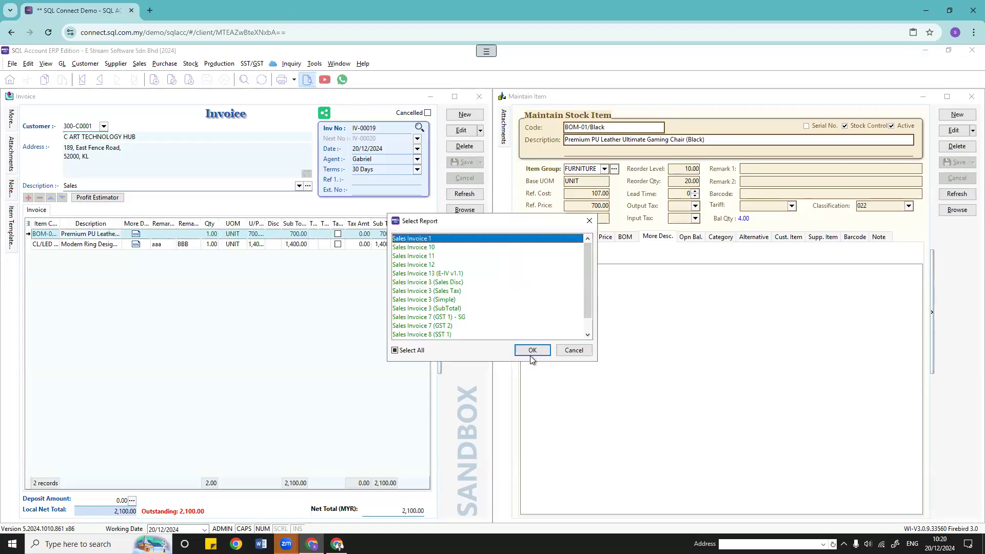
{"action": "left_click", "coordinate": [531, 354]}
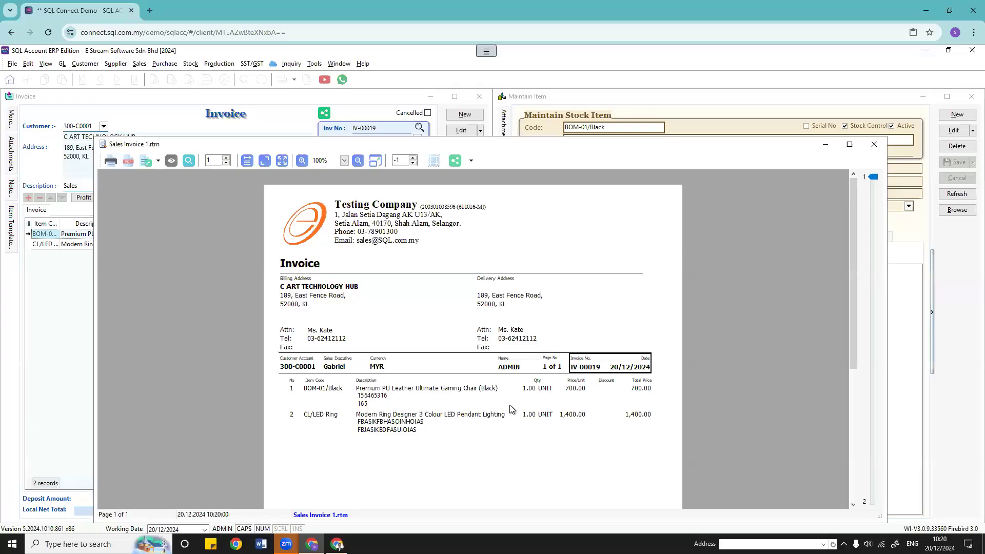
{"action": "left_click", "coordinate": [872, 146]}
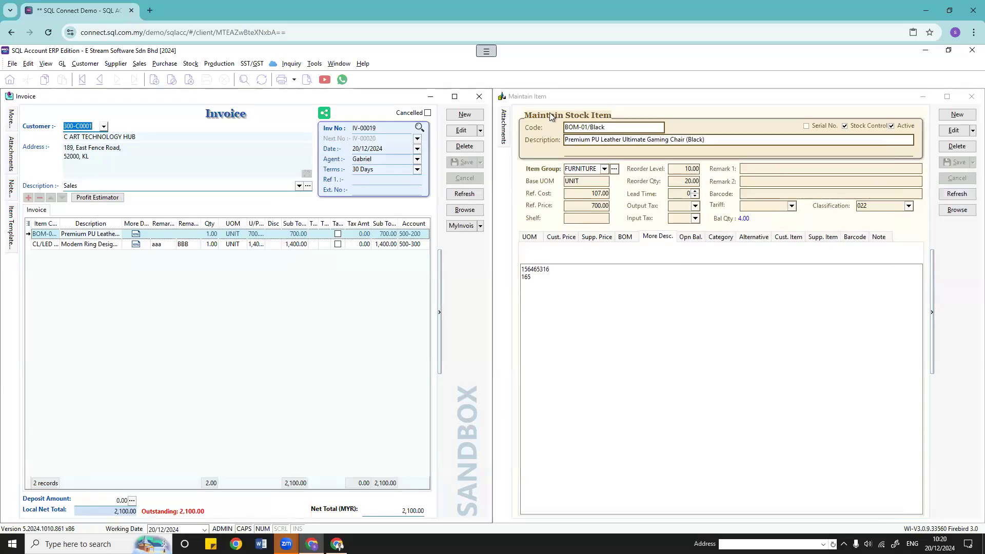
Step: Inspect BOM-01/Black's barcode, empty tariff list and UOMs: only UNIT, rate 1.00, price 700.00
{"action": "left_click", "coordinate": [672, 182]}
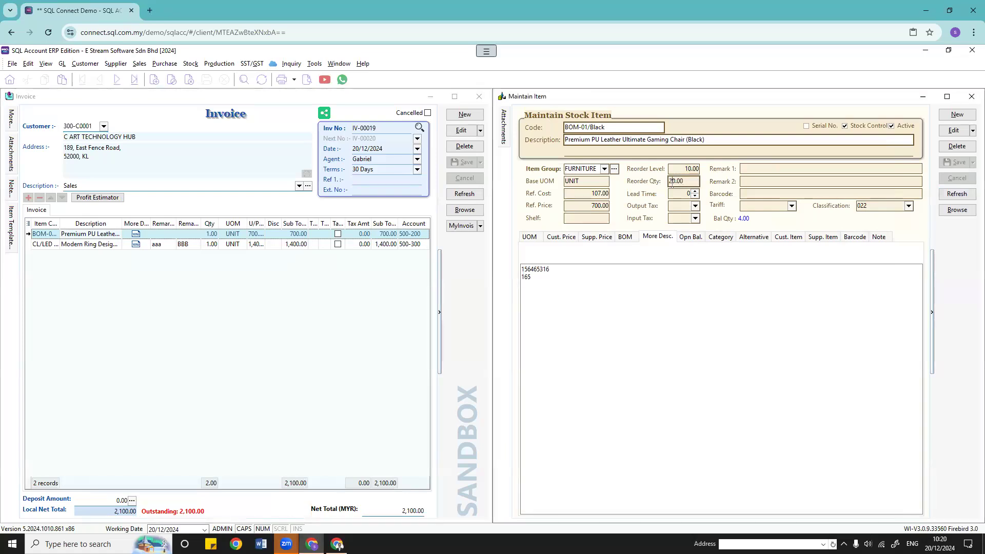
{"action": "left_click", "coordinate": [691, 276]}
{"action": "left_click", "coordinate": [759, 195]}
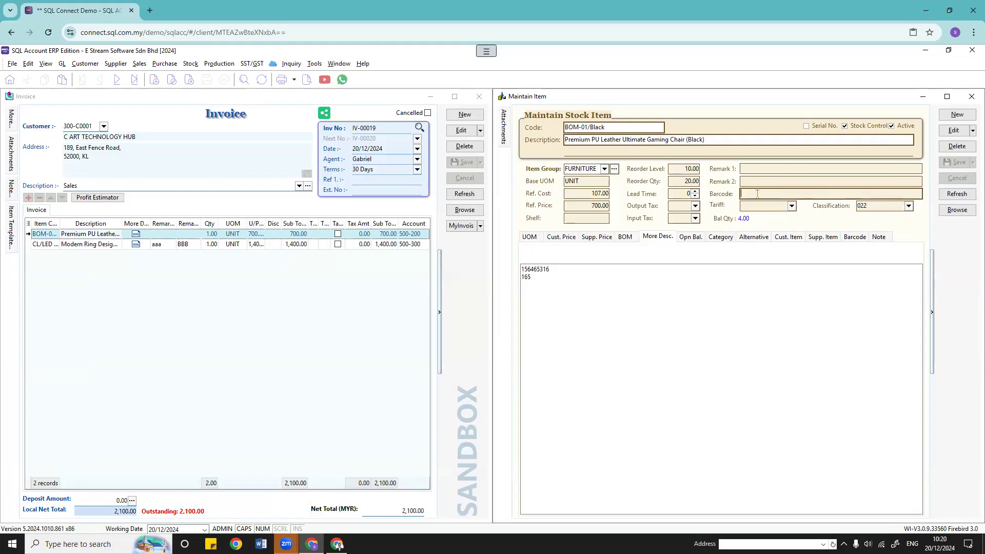
{"action": "left_click", "coordinate": [790, 205]}
{"action": "left_click", "coordinate": [791, 206]}
{"action": "left_click", "coordinate": [791, 206]}
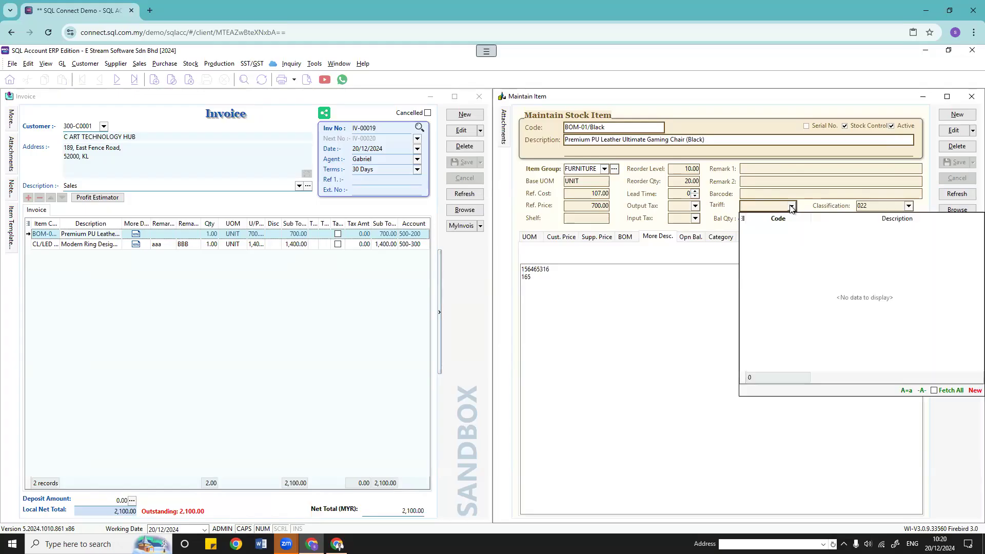
{"action": "left_click", "coordinate": [693, 276]}
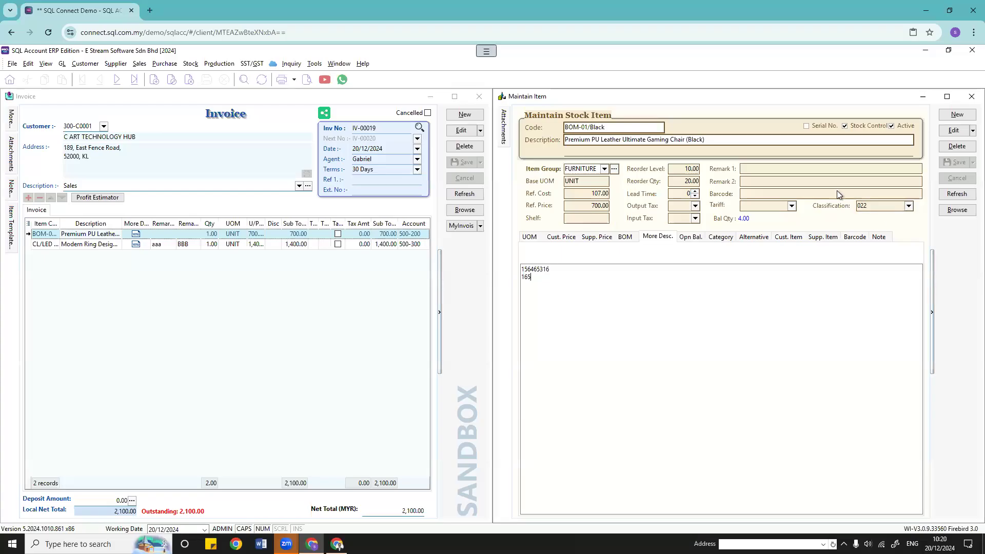
{"action": "left_click", "coordinate": [532, 239]}
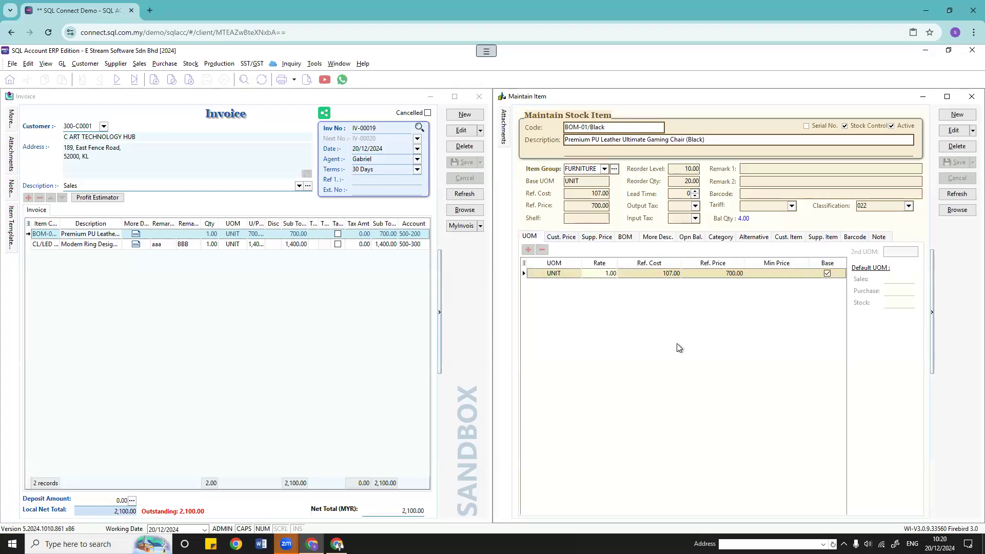
{"action": "left_click", "coordinate": [907, 207]}
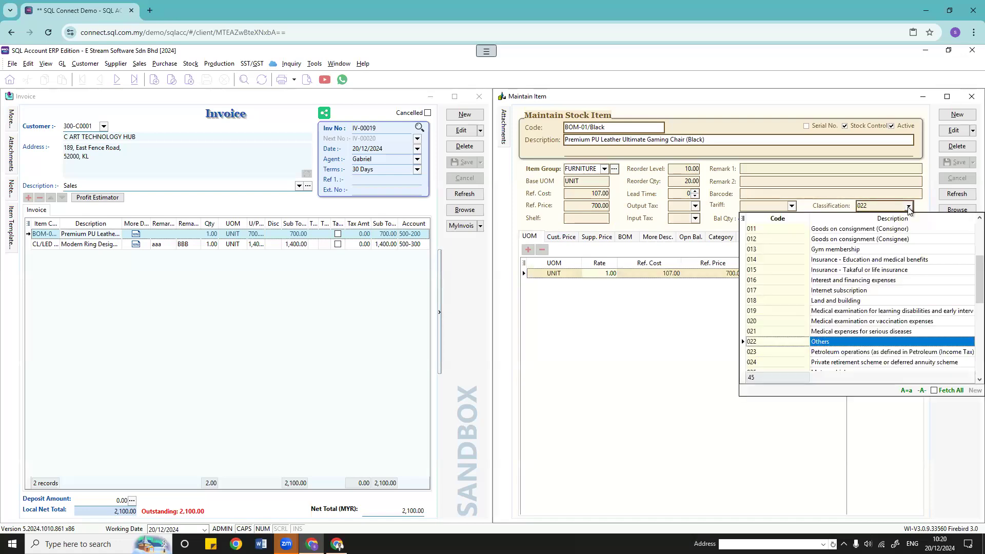
Step: Set BOM-01/Black's classification to 022 Others
{"action": "scroll", "coordinate": [875, 309], "scroll_direction": "down", "scroll_amount": 7}
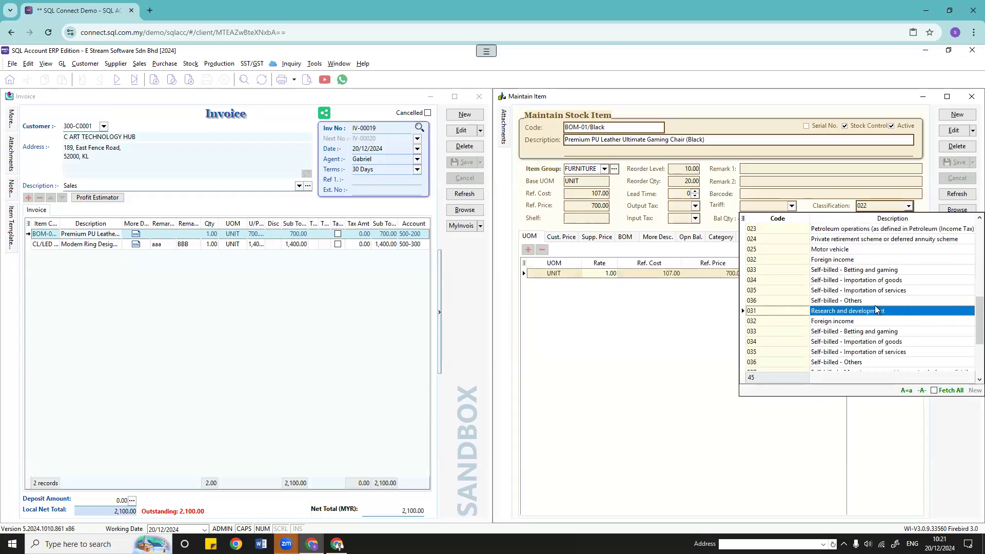
{"action": "scroll", "coordinate": [875, 309], "scroll_direction": "up", "scroll_amount": 10}
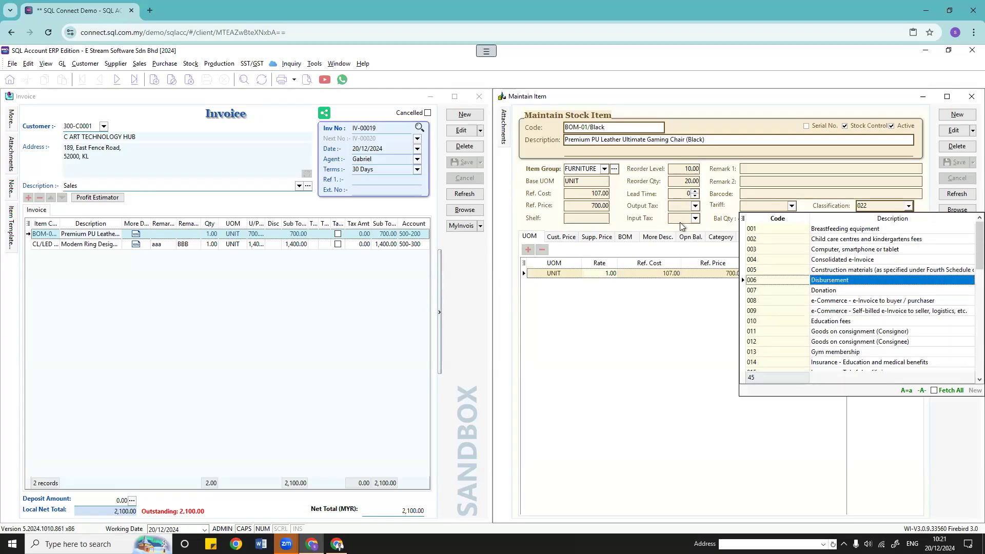
{"action": "scroll", "coordinate": [877, 308], "scroll_direction": "down", "scroll_amount": 3}
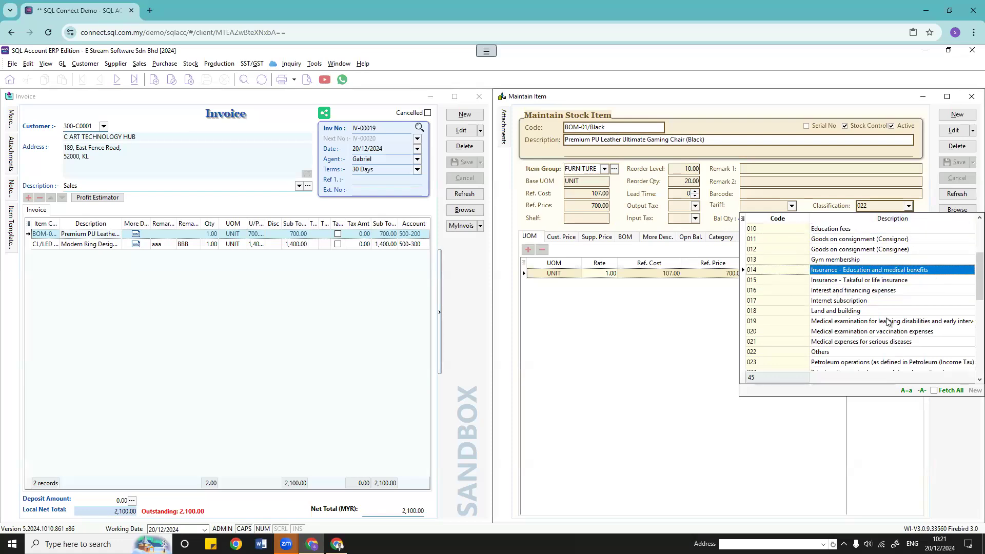
{"action": "scroll", "coordinate": [906, 336], "scroll_direction": "up", "scroll_amount": 3}
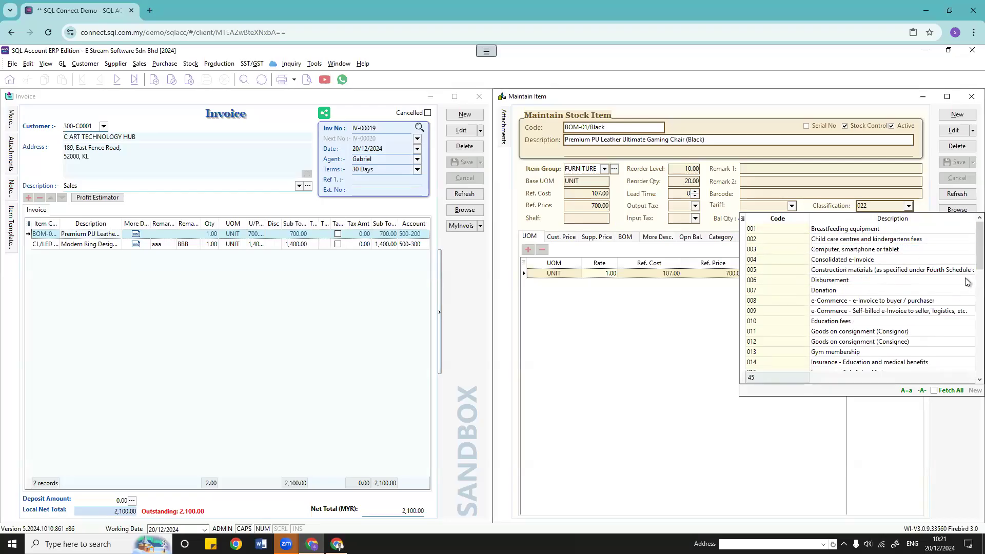
{"action": "scroll", "coordinate": [904, 303], "scroll_direction": "down", "scroll_amount": 6}
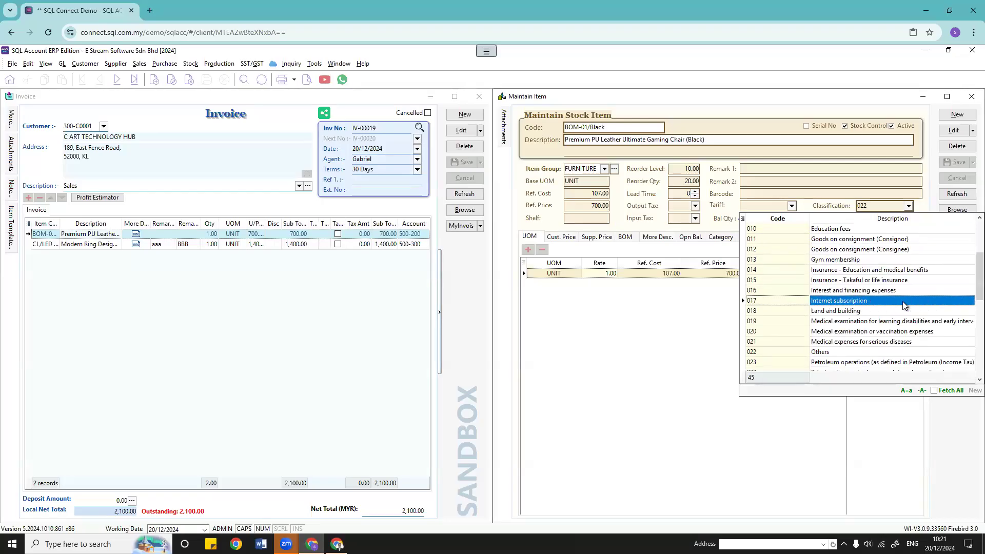
{"action": "scroll", "coordinate": [904, 305], "scroll_direction": "down", "scroll_amount": 2}
{"action": "scroll", "coordinate": [904, 305], "scroll_direction": "up", "scroll_amount": 1}
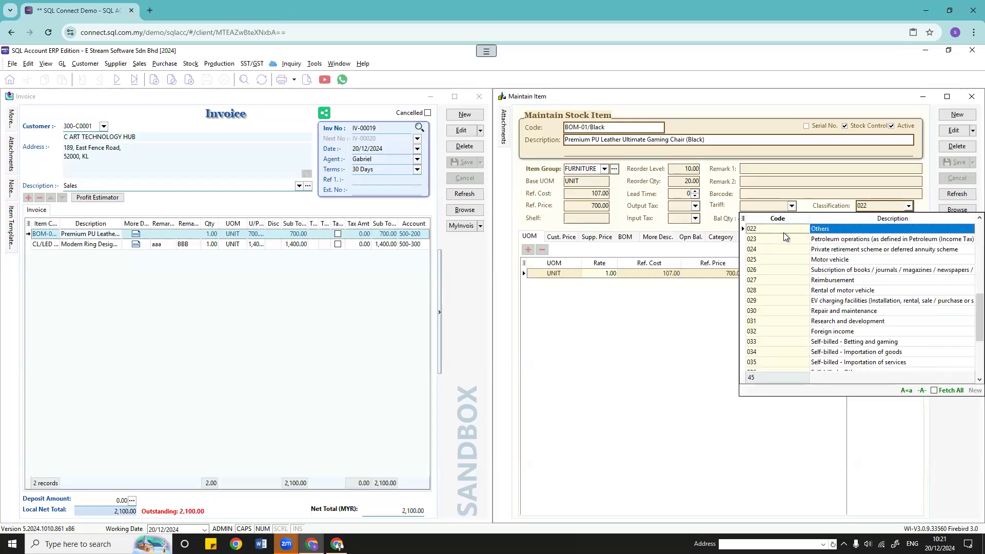
{"action": "left_click", "coordinate": [836, 231]}
{"action": "left_click", "coordinate": [700, 315]}
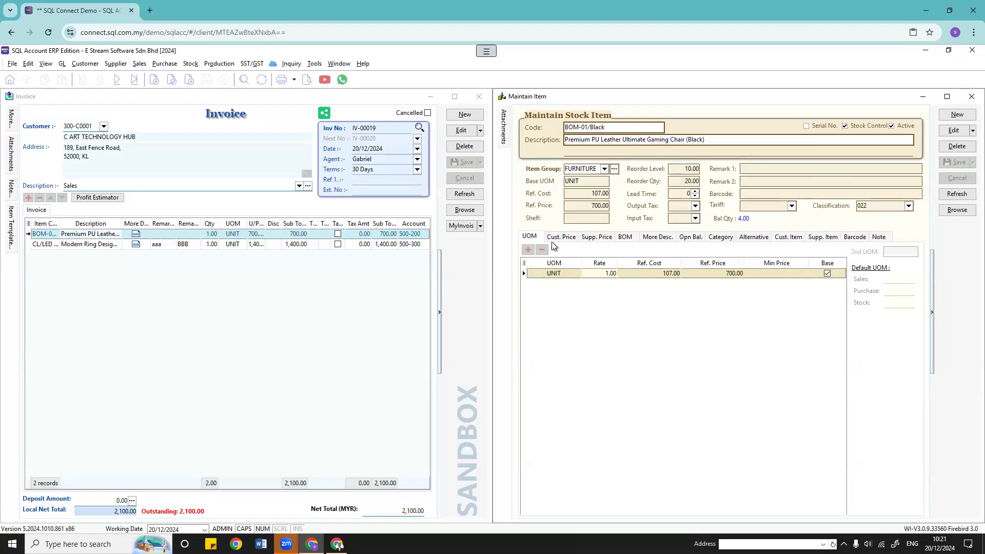
{"action": "left_click", "coordinate": [571, 236]}
{"action": "left_click", "coordinate": [596, 236]}
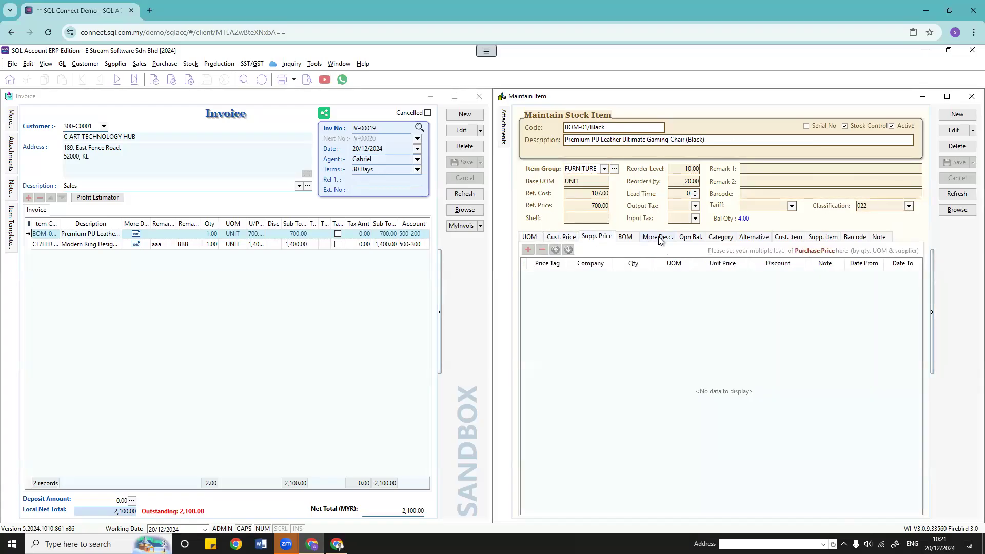
{"action": "left_click", "coordinate": [658, 236]}
{"action": "left_click", "coordinate": [530, 237]}
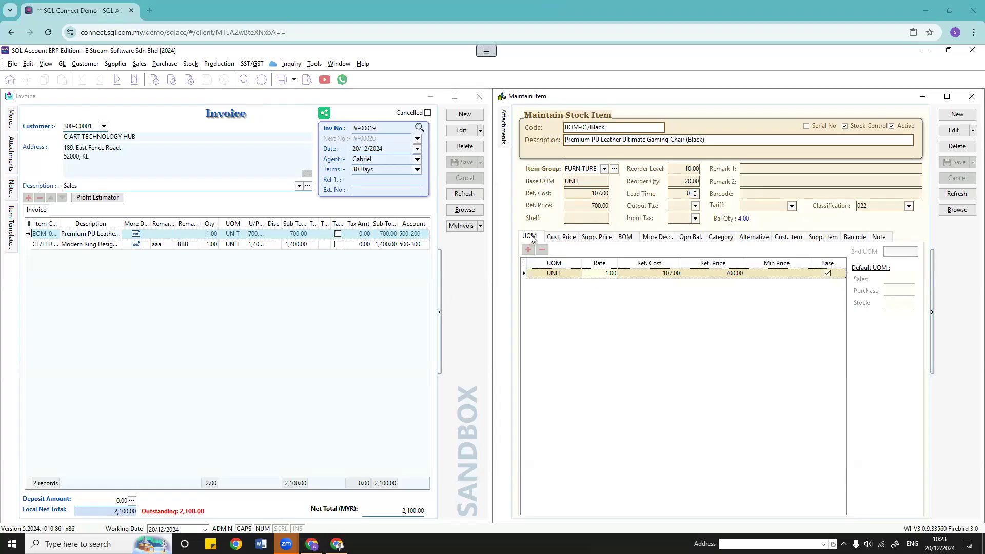
{"action": "left_click", "coordinate": [957, 210]}
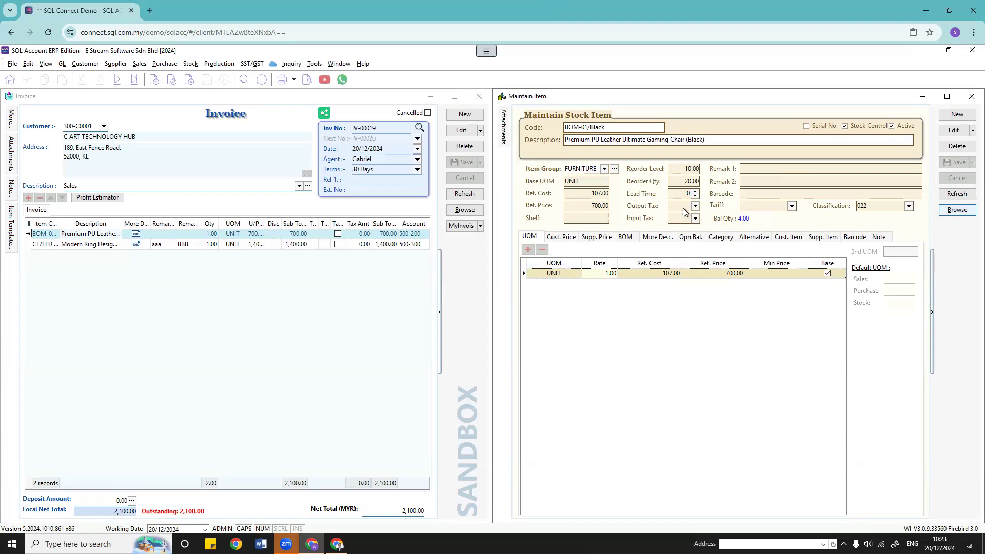
Step: Save a 2,000.00 minimum price for CL/LED Ring's BOX unit, then reopen invoice IV-00019 for editing
{"action": "double_click", "coordinate": [527, 183]}
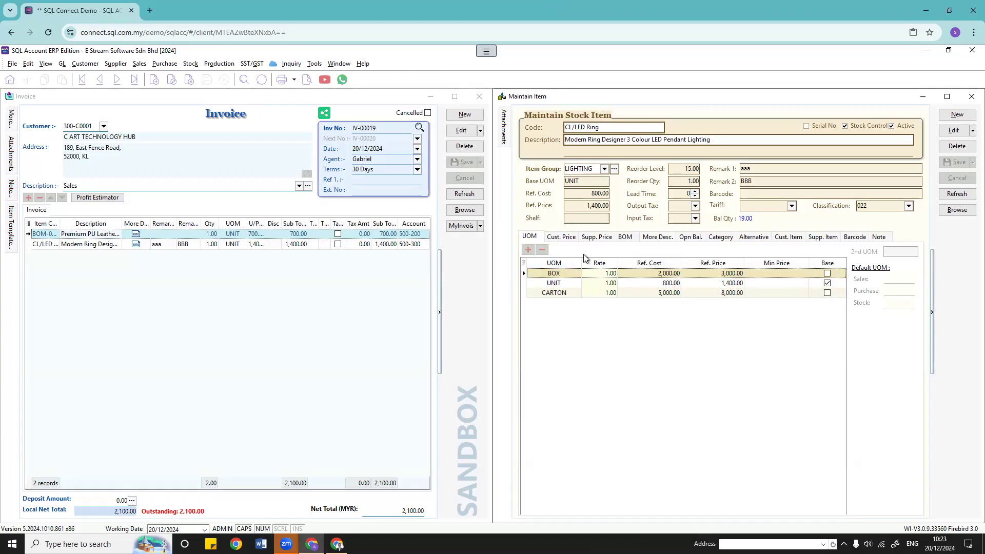
{"action": "left_click", "coordinate": [786, 273]}
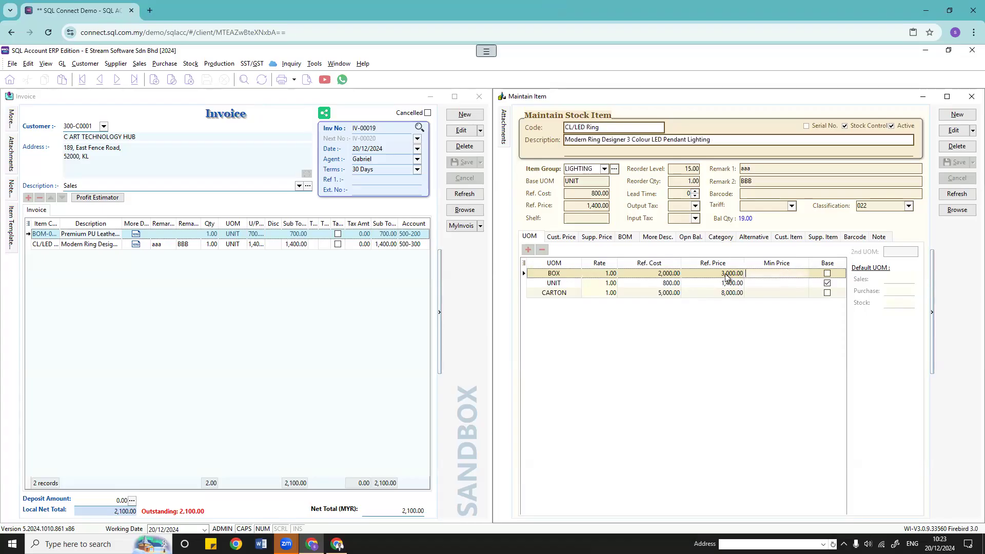
{"action": "left_click", "coordinate": [953, 132]}
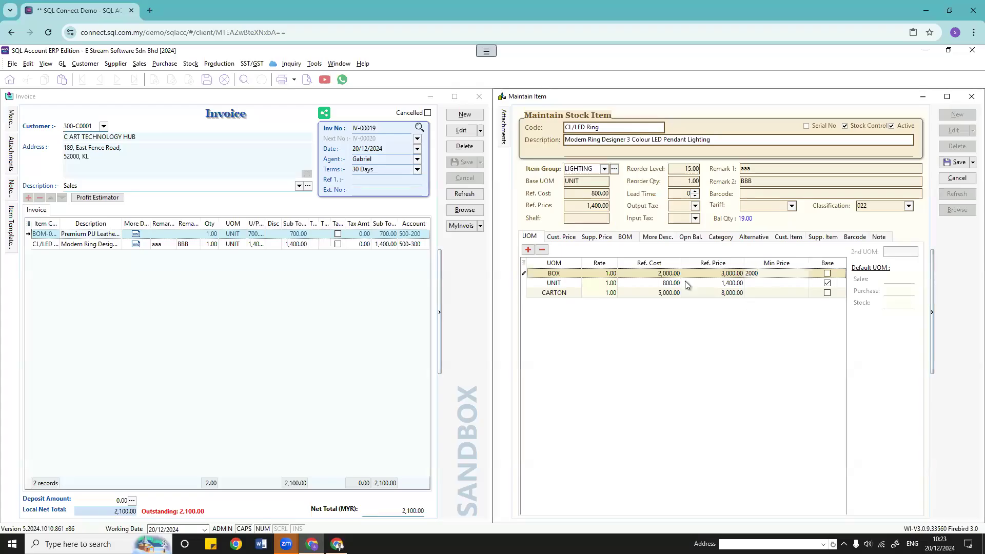
{"action": "key", "text": "Return"}
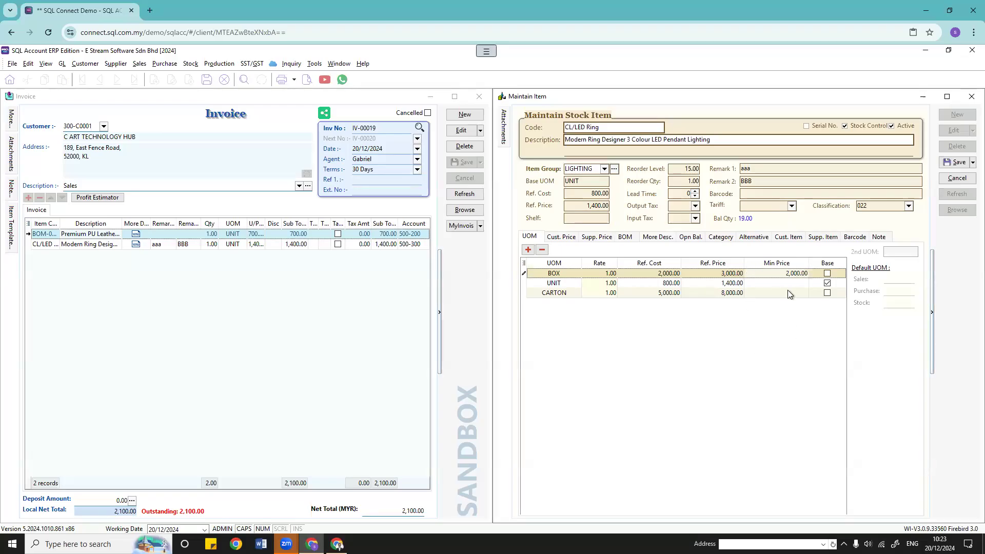
{"action": "left_click", "coordinate": [957, 162]}
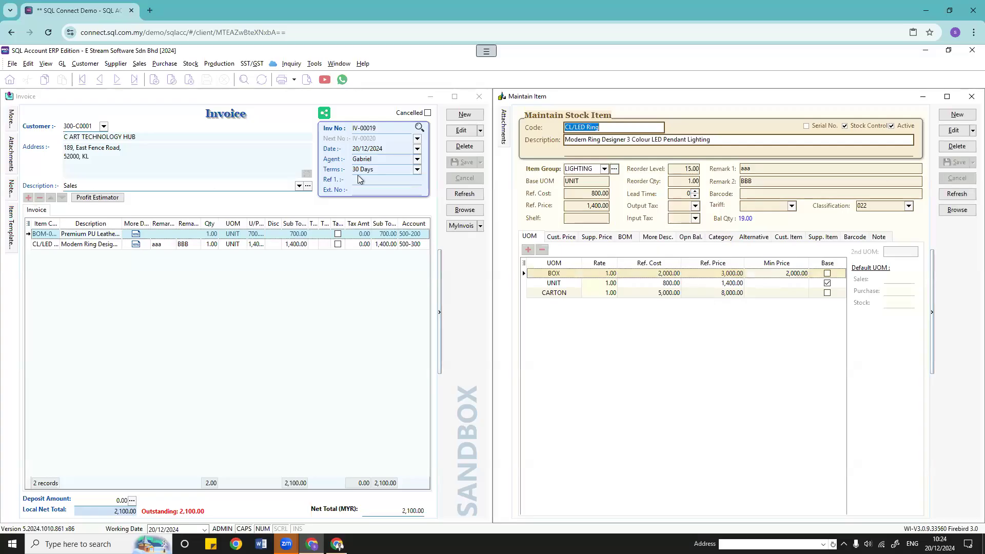
{"action": "left_click", "coordinate": [461, 131]}
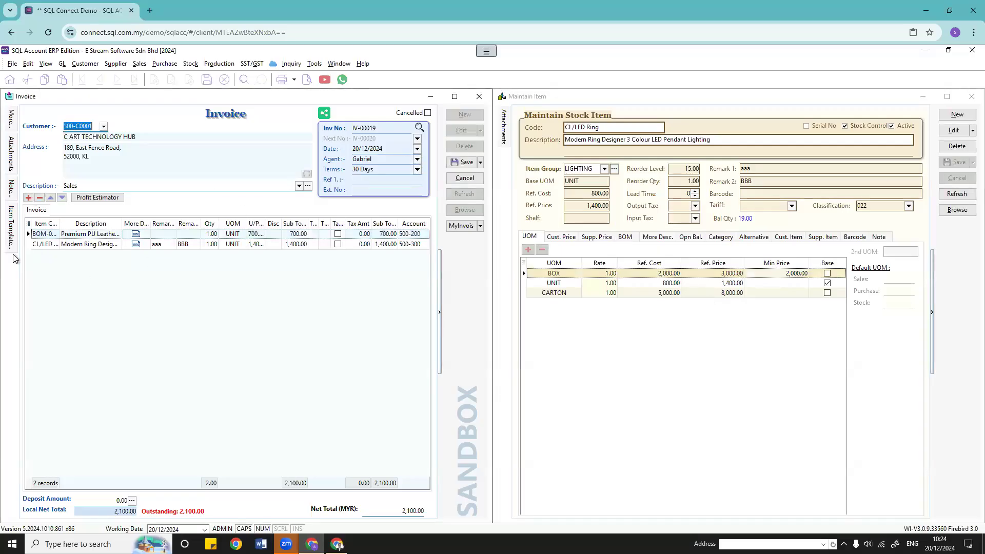
Step: Add a third invoice line for CL/LED Ring in the BOX unit
{"action": "left_click", "coordinate": [28, 198]}
{"action": "left_click", "coordinate": [51, 255]}
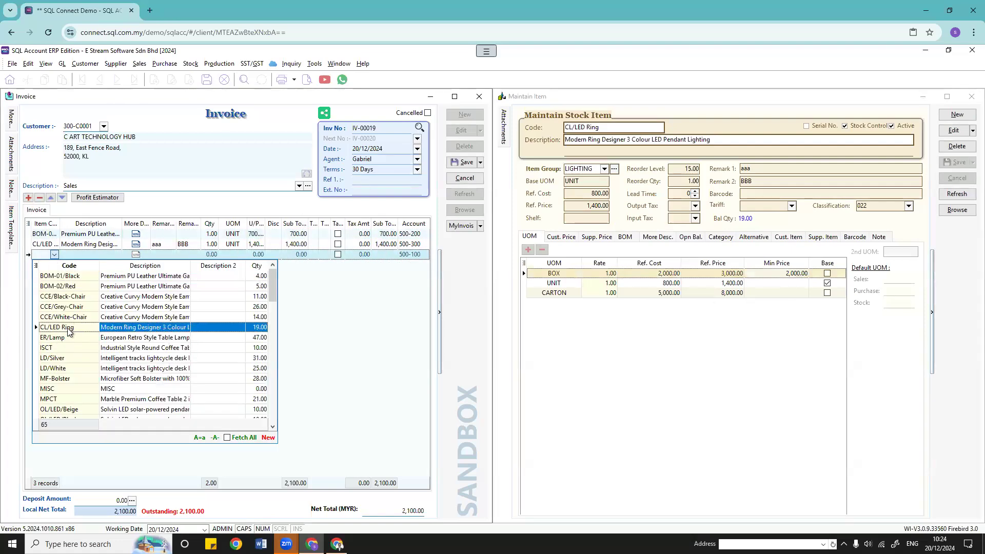
{"action": "left_click", "coordinate": [68, 329]}
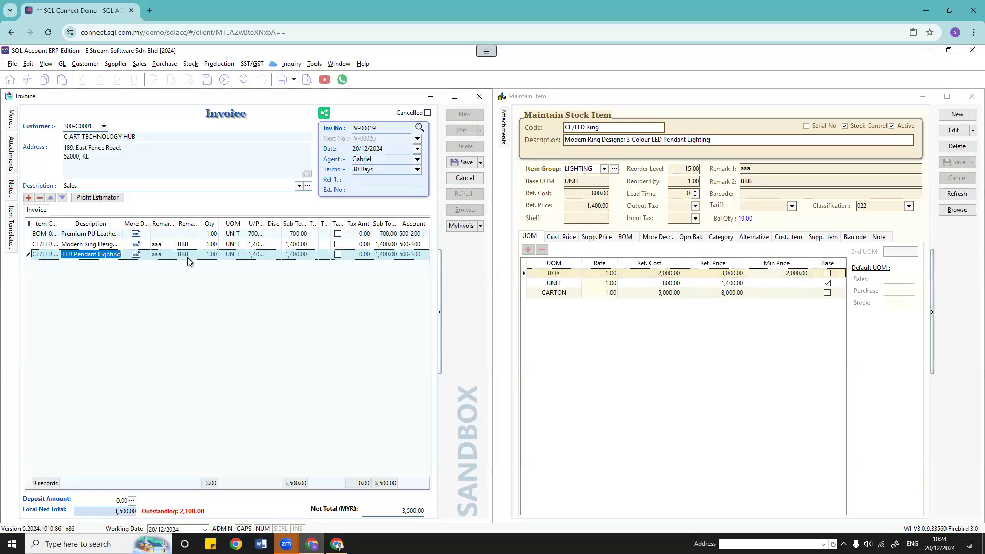
{"action": "left_click", "coordinate": [211, 257]}
{"action": "left_click", "coordinate": [240, 255]}
{"action": "left_click", "coordinate": [240, 254]}
{"action": "left_click", "coordinate": [248, 297]}
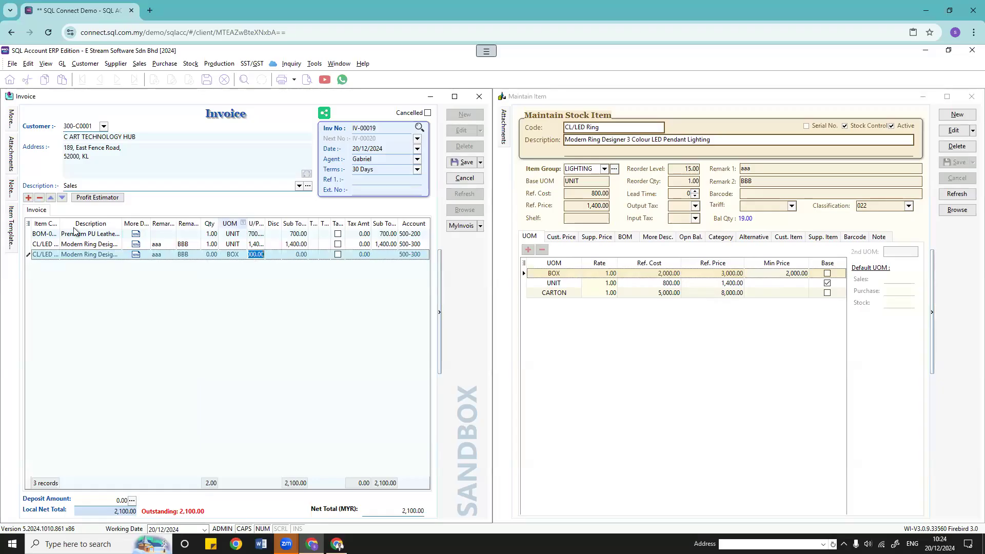
Step: Hide the Remark 1 and Remark 2 grid columns, keeping Disc and U/Price visible
{"action": "left_click", "coordinate": [29, 223]}
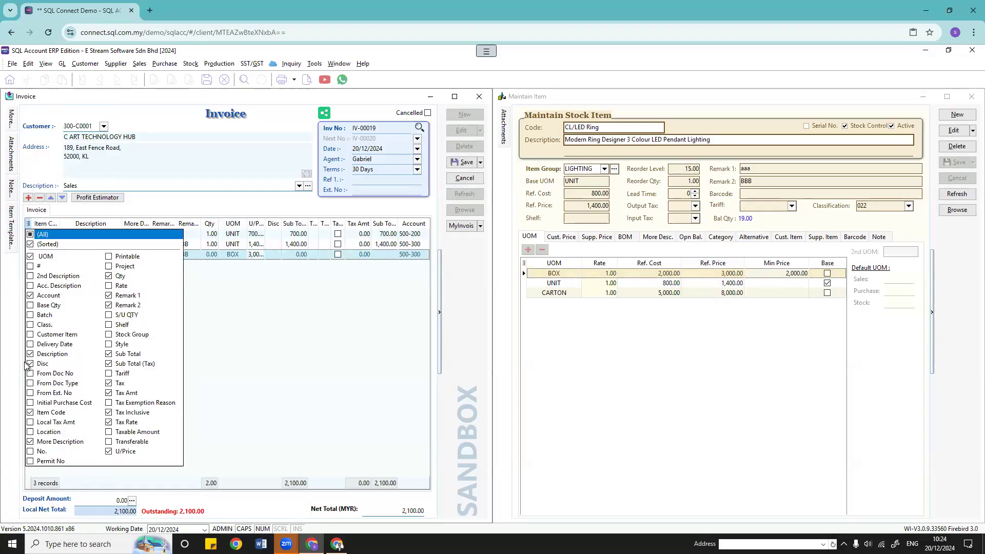
{"action": "left_click", "coordinate": [109, 296]}
{"action": "left_click", "coordinate": [109, 306]}
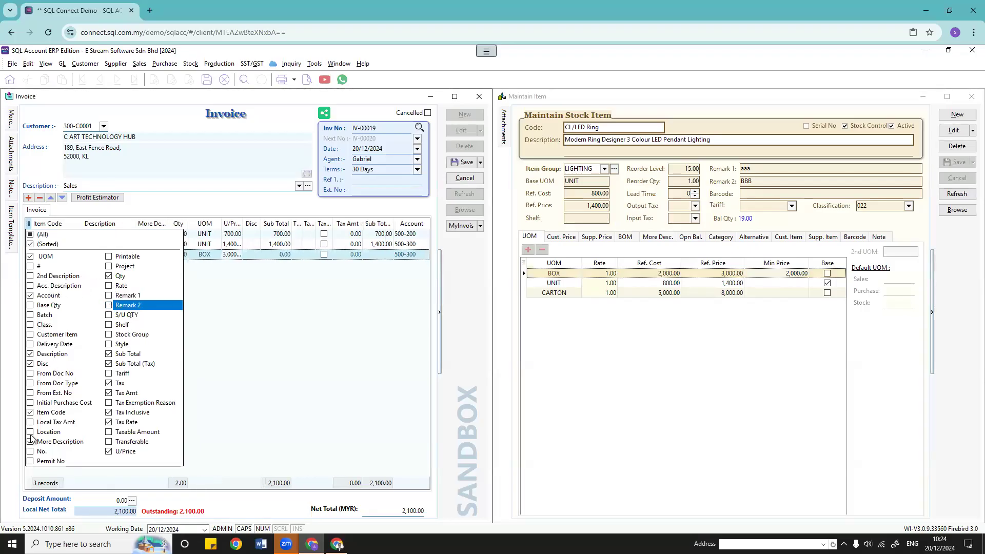
{"action": "left_click", "coordinate": [31, 366]}
{"action": "left_click", "coordinate": [30, 364]}
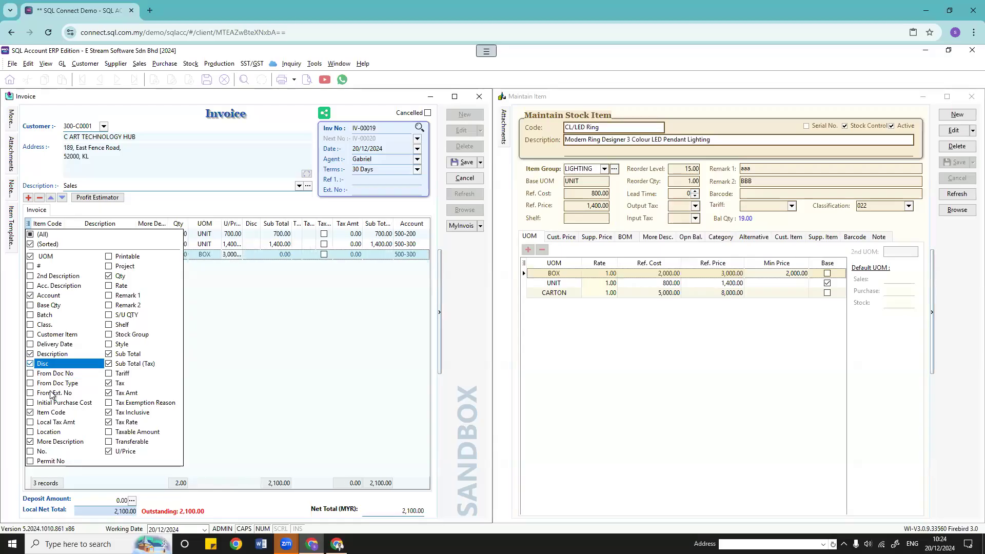
{"action": "left_click", "coordinate": [108, 451]}
{"action": "left_click", "coordinate": [108, 451]}
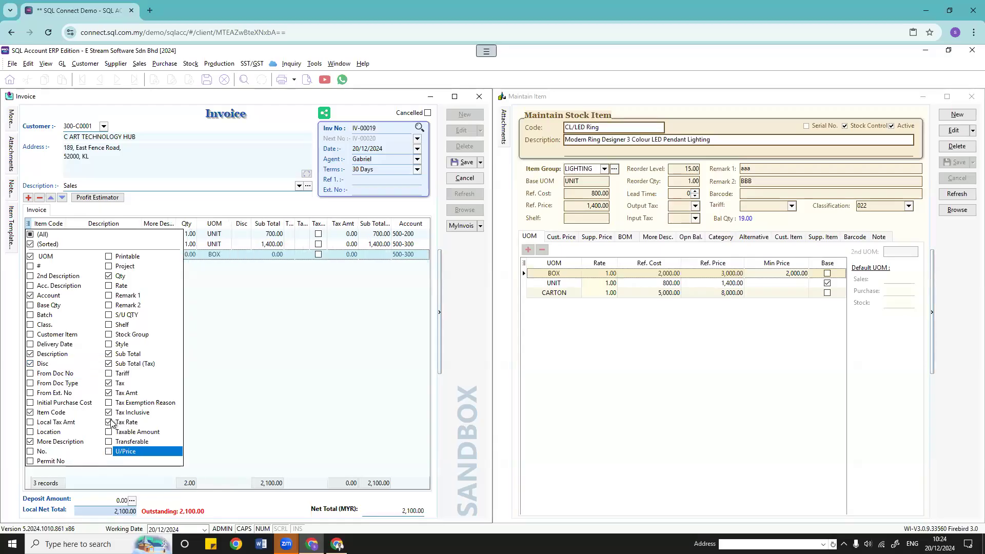
Step: Hide the Tax Rate, Tax Inclusive, Tax Amt, Tax and More Description columns
{"action": "left_click", "coordinate": [109, 422]}
{"action": "left_click", "coordinate": [109, 413]}
{"action": "left_click", "coordinate": [108, 393]}
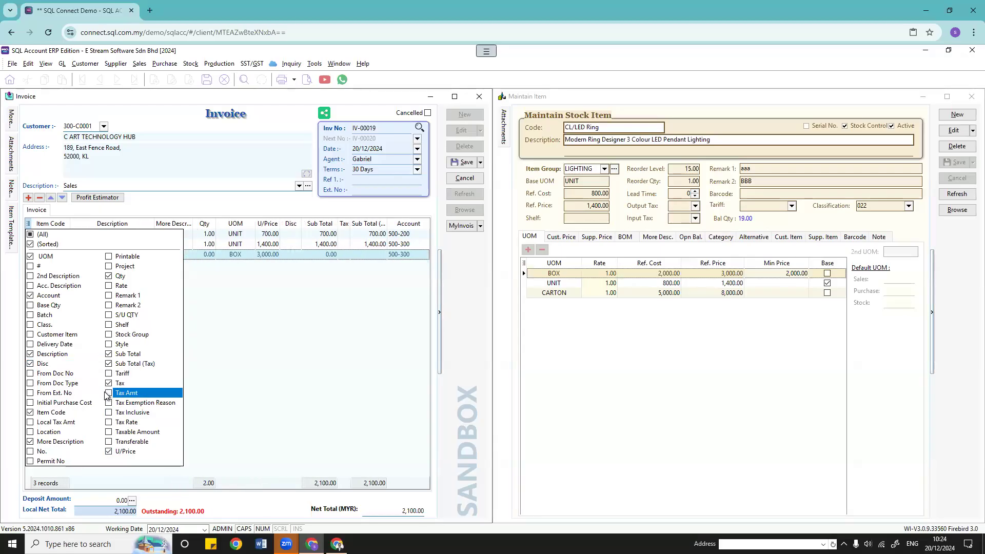
{"action": "left_click", "coordinate": [109, 383]}
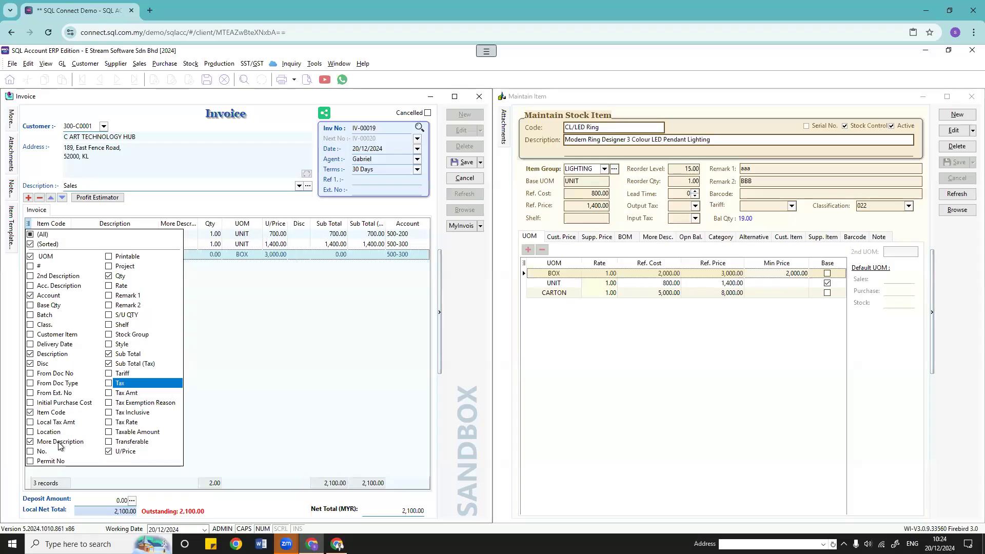
{"action": "left_click", "coordinate": [31, 441]}
{"action": "left_click", "coordinate": [258, 430]}
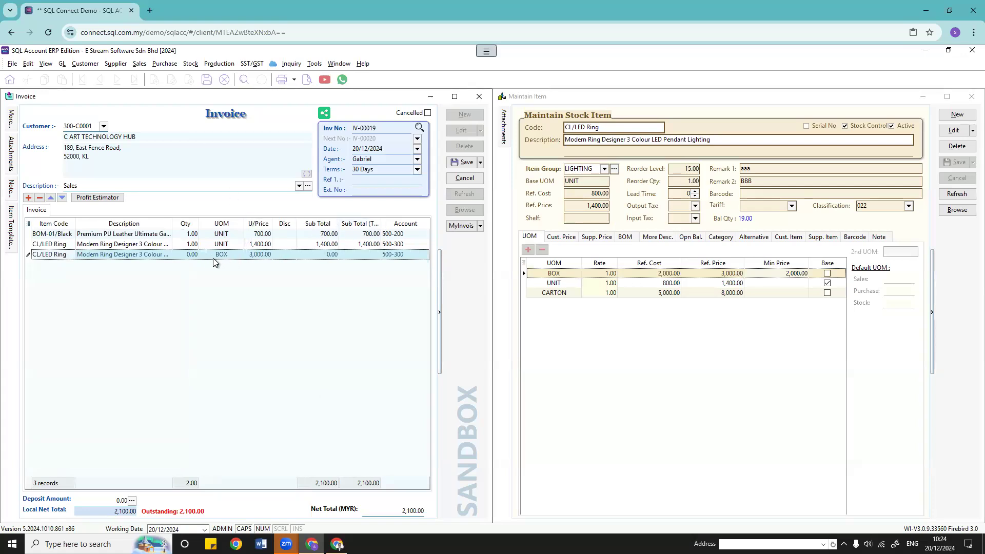
Step: Enter quantity 1 and unit price 1900 on the third CL/LED Ring line
{"action": "left_click", "coordinate": [194, 254]}
{"action": "type", "text": "1"}
{"action": "key", "text": "Tab"}
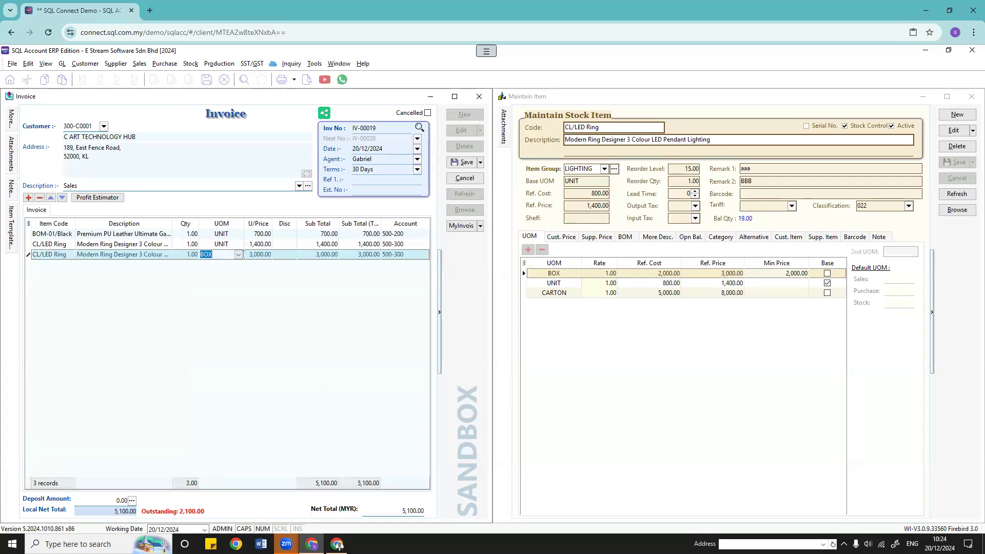
{"action": "key", "text": "Tab"}
{"action": "type", "text": "1900"}
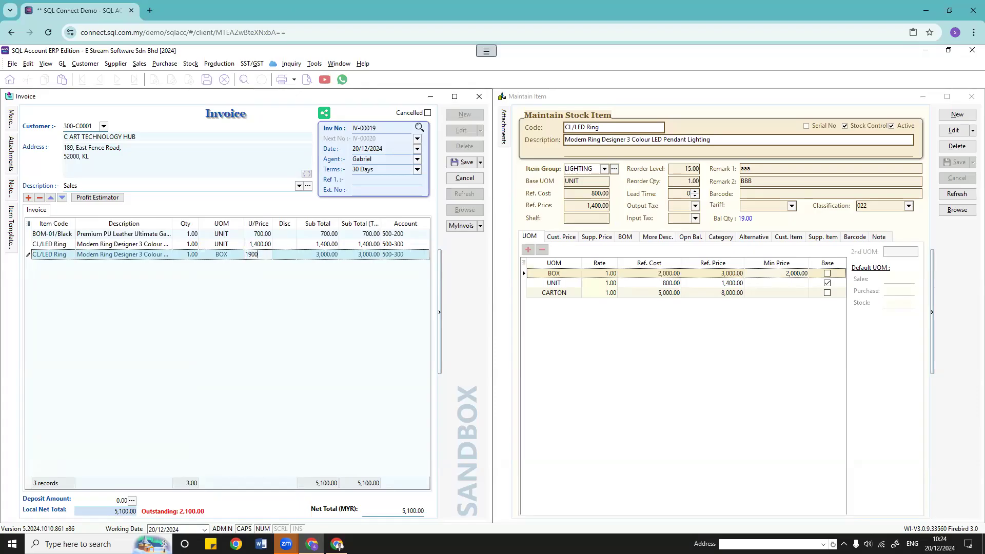
{"action": "left_click", "coordinate": [307, 322]}
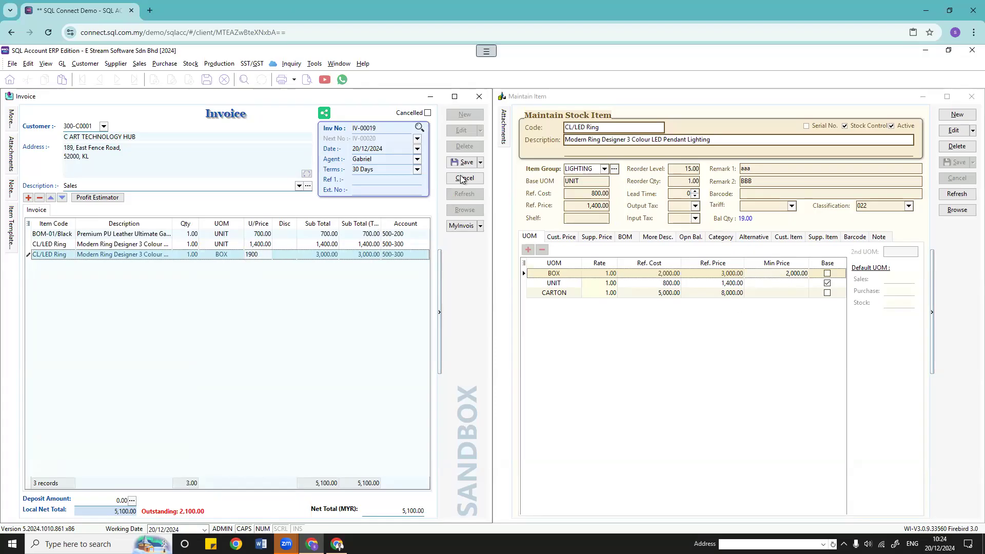
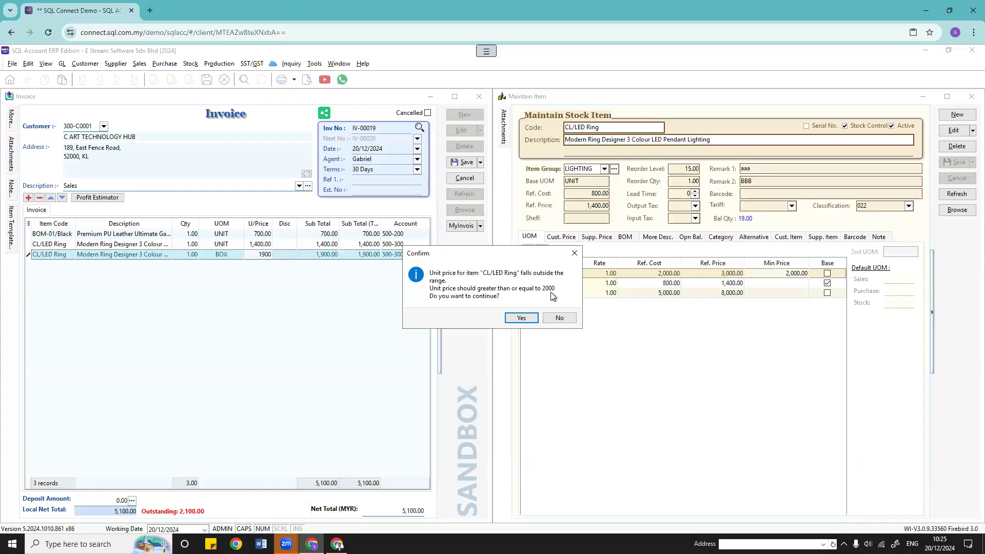
Step: Decline the price warning and set the CL/LED Ring BOX minimum price to 2,100, then save
{"action": "left_click", "coordinate": [559, 318]}
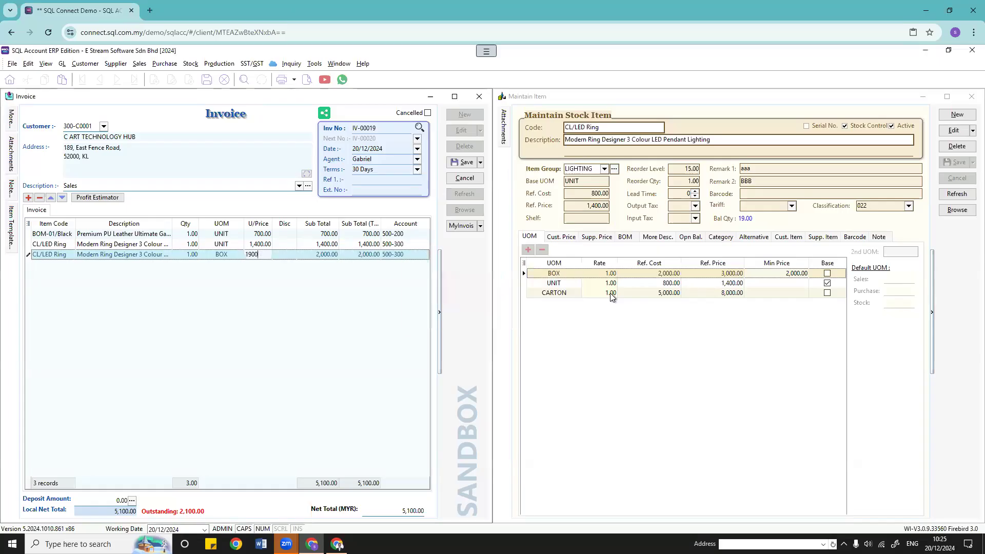
{"action": "left_click", "coordinate": [779, 273]}
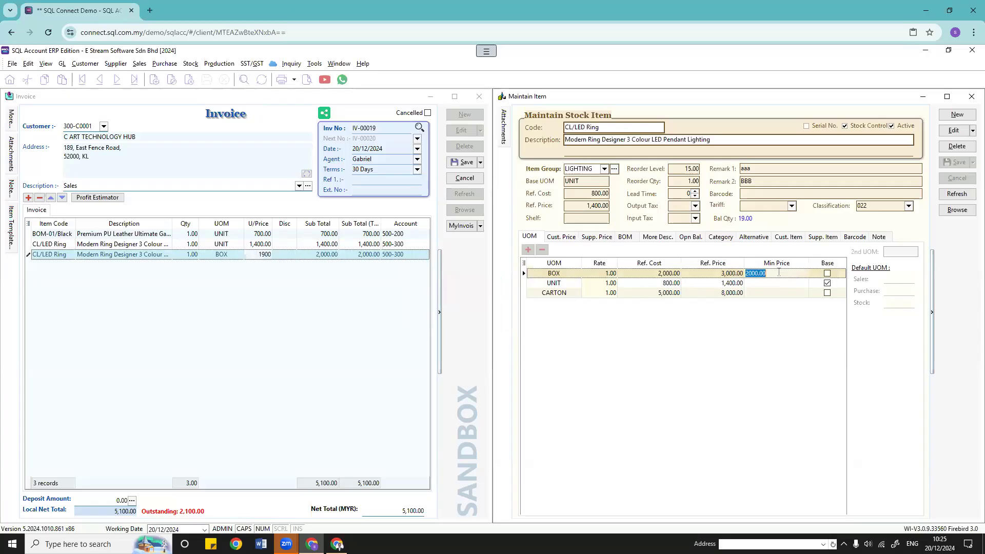
{"action": "left_click", "coordinate": [954, 130]}
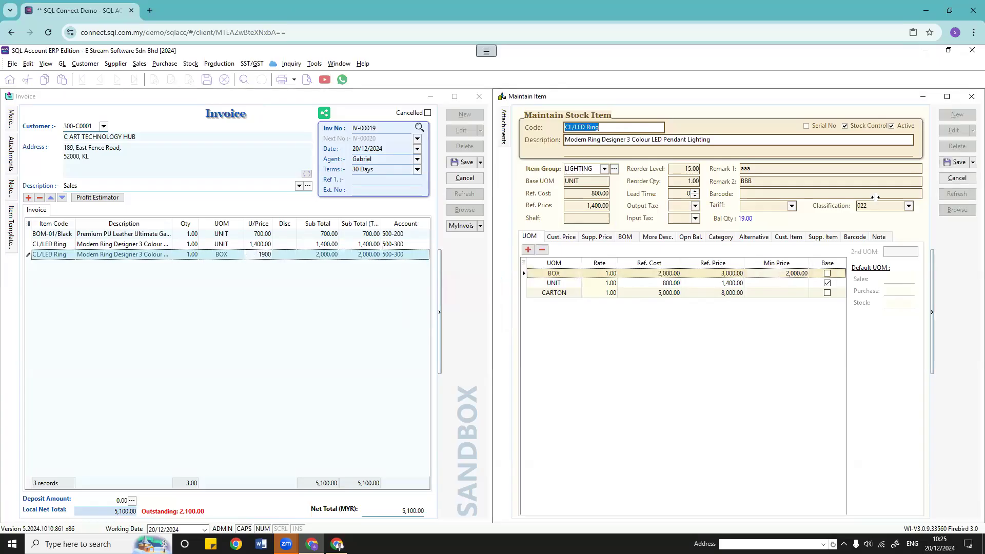
{"action": "left_click", "coordinate": [790, 272]}
{"action": "type", "text": "2100"}
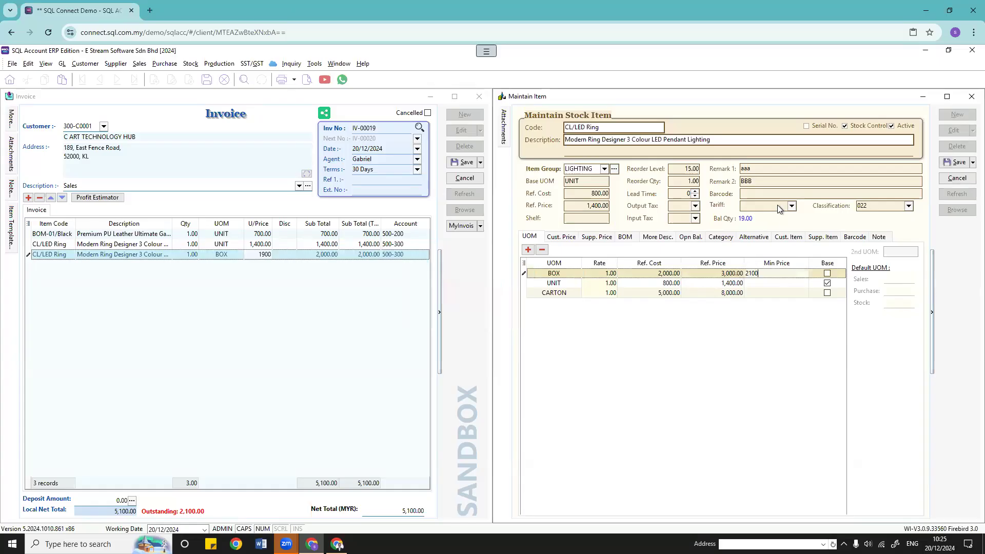
{"action": "left_click", "coordinate": [955, 163]}
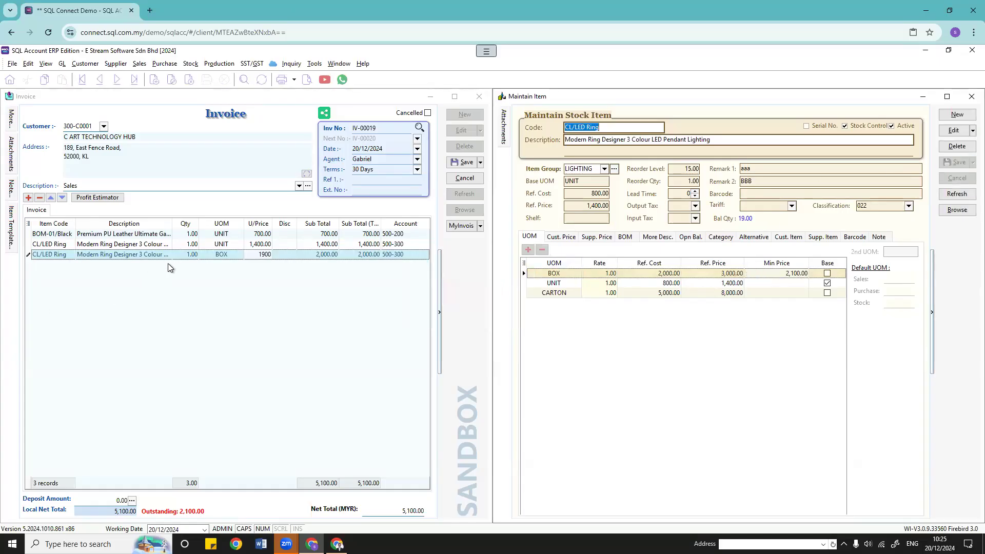
Step: Re-enter the invoice BOX unit price as 2100, then test 2099 against the minimum
{"action": "left_click", "coordinate": [224, 254]}
{"action": "left_click", "coordinate": [259, 254]}
{"action": "left_click", "coordinate": [205, 253]}
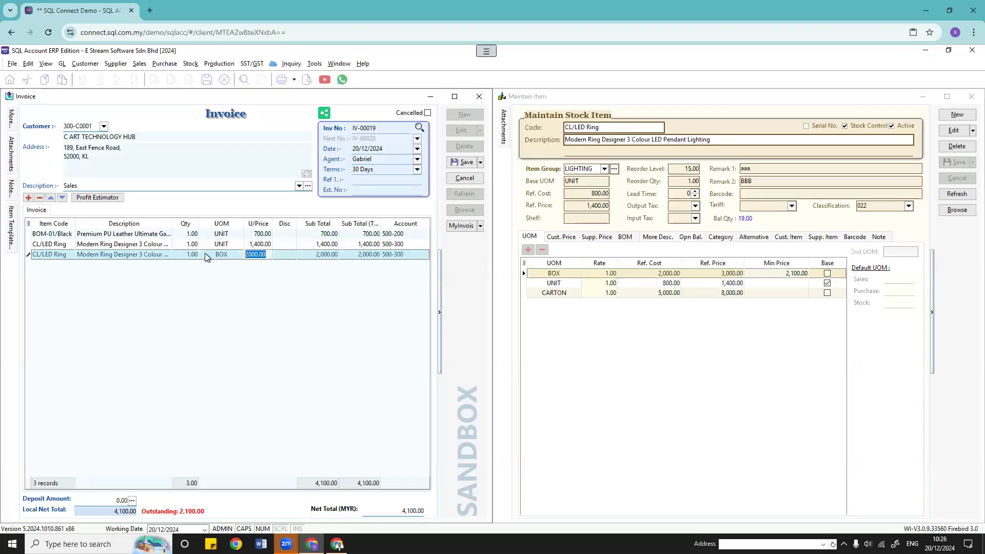
{"action": "type", "text": "2100"}
{"action": "left_click", "coordinate": [204, 316]}
{"action": "type", "text": "2099"}
{"action": "key", "text": "Return"}
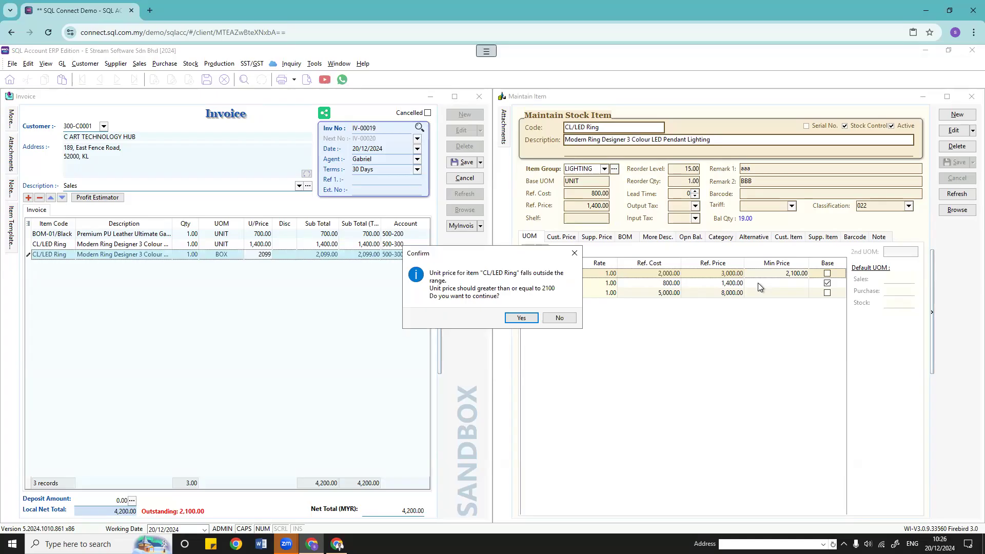
{"action": "left_click", "coordinate": [575, 254]}
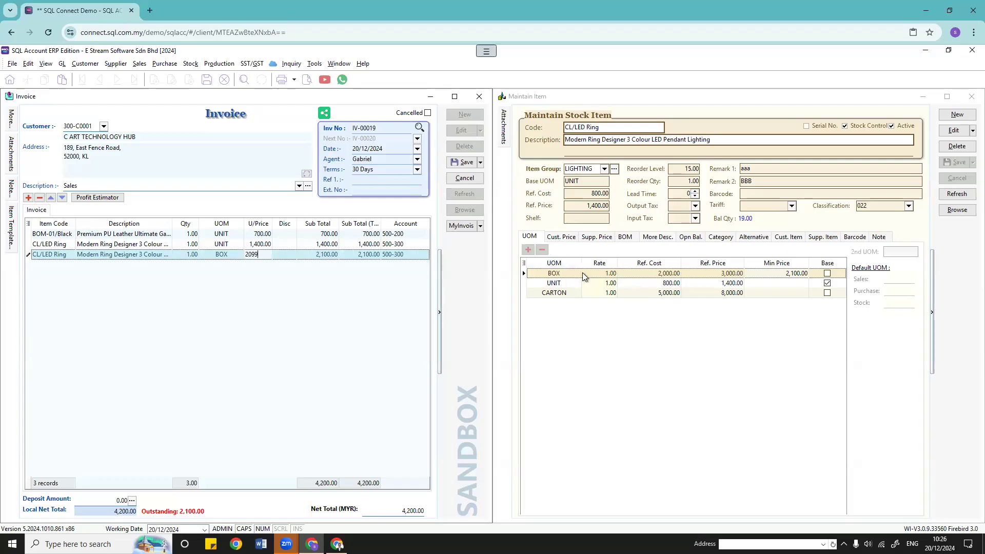
Step: Review the reference prices of the BOX, UNIT and CARTON rows
{"action": "left_click", "coordinate": [793, 284]}
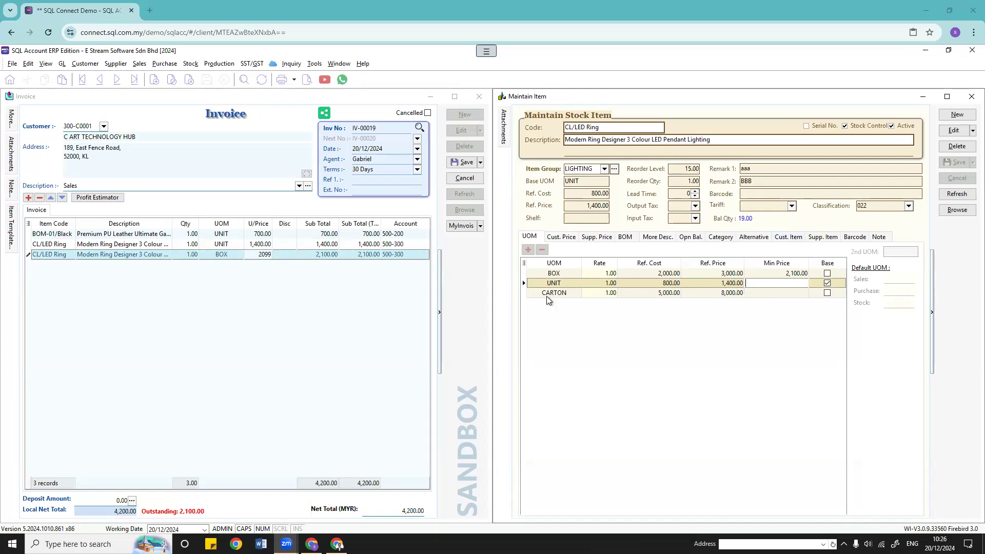
{"action": "left_click", "coordinate": [662, 283]}
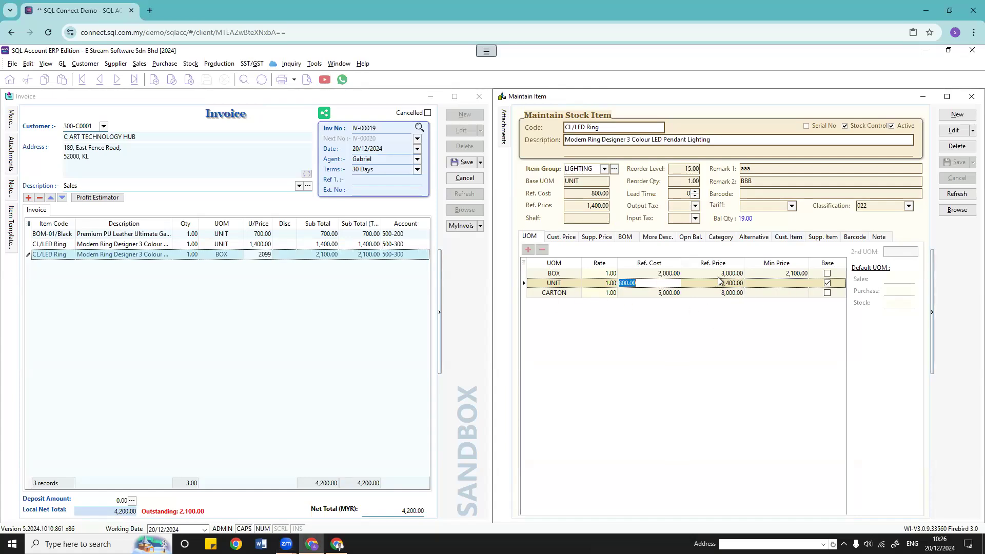
{"action": "left_click", "coordinate": [718, 277]}
{"action": "left_click", "coordinate": [718, 284]}
{"action": "left_click", "coordinate": [717, 291]}
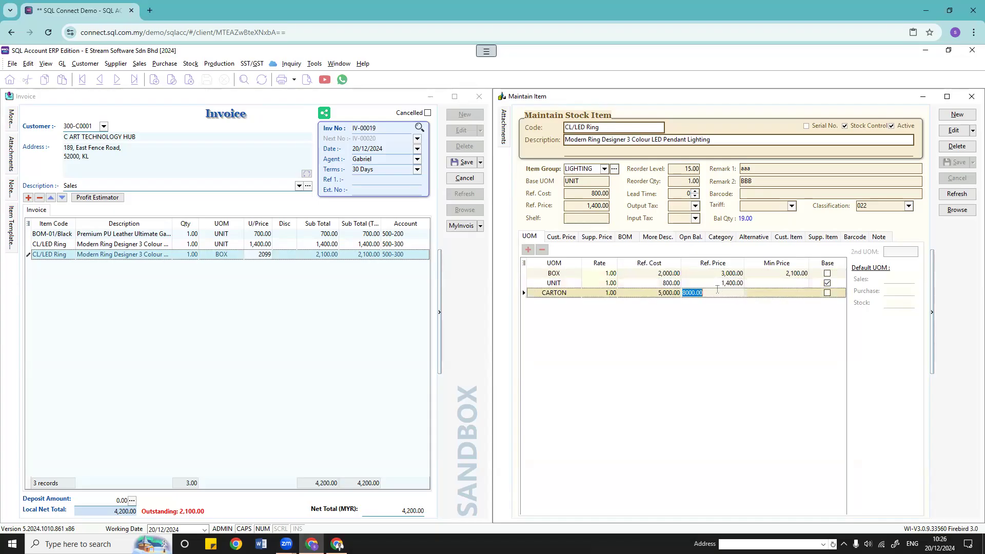
{"action": "left_click", "coordinate": [314, 68]}
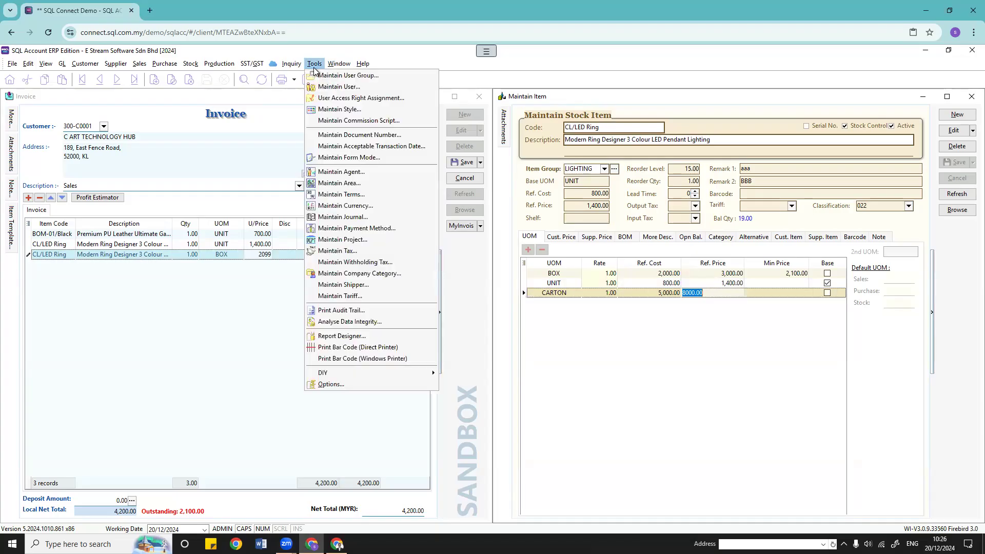
Step: In Options > Unit Price, set Last Sales Order Selling Price to Apply When Available at priority 1
{"action": "left_click", "coordinate": [347, 385]}
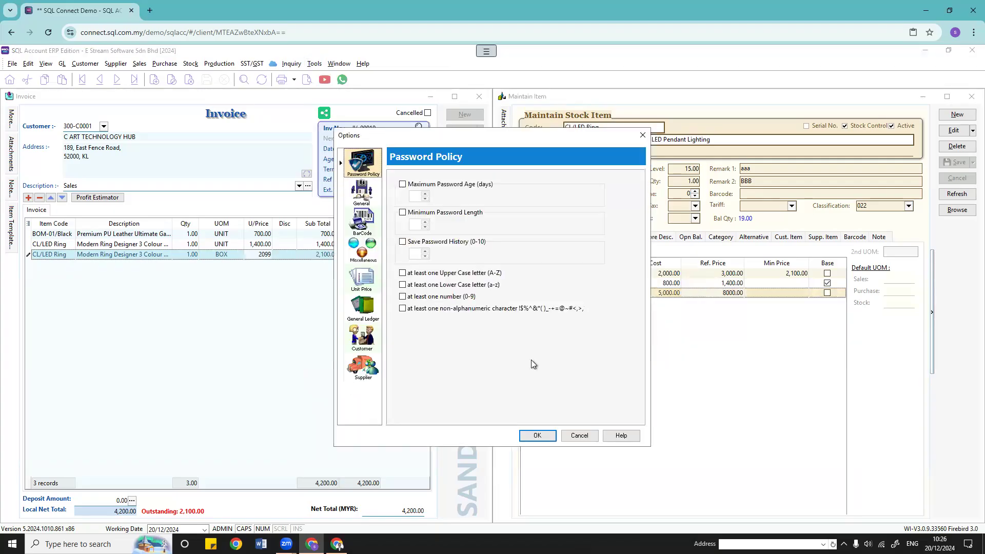
{"action": "left_click", "coordinate": [364, 286]}
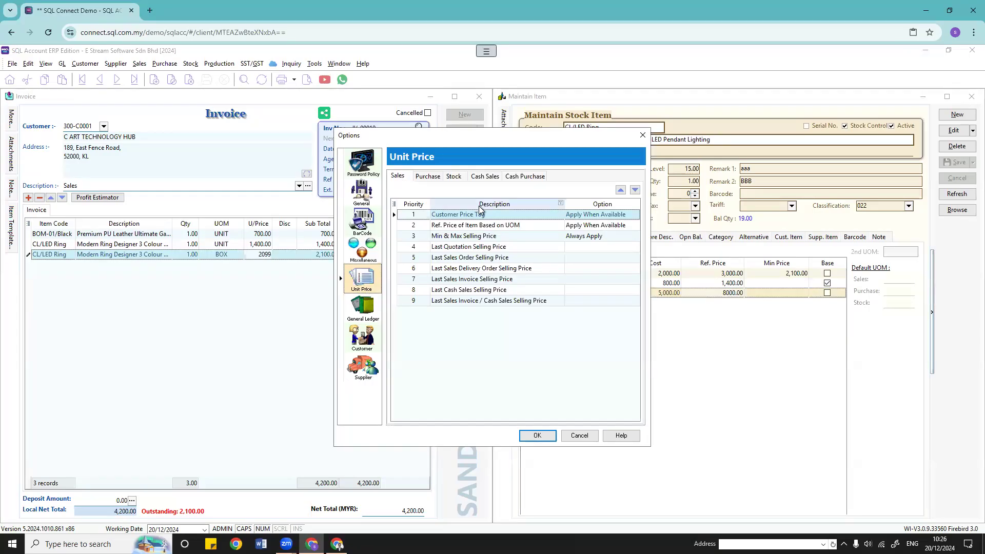
{"action": "left_click", "coordinate": [467, 258]}
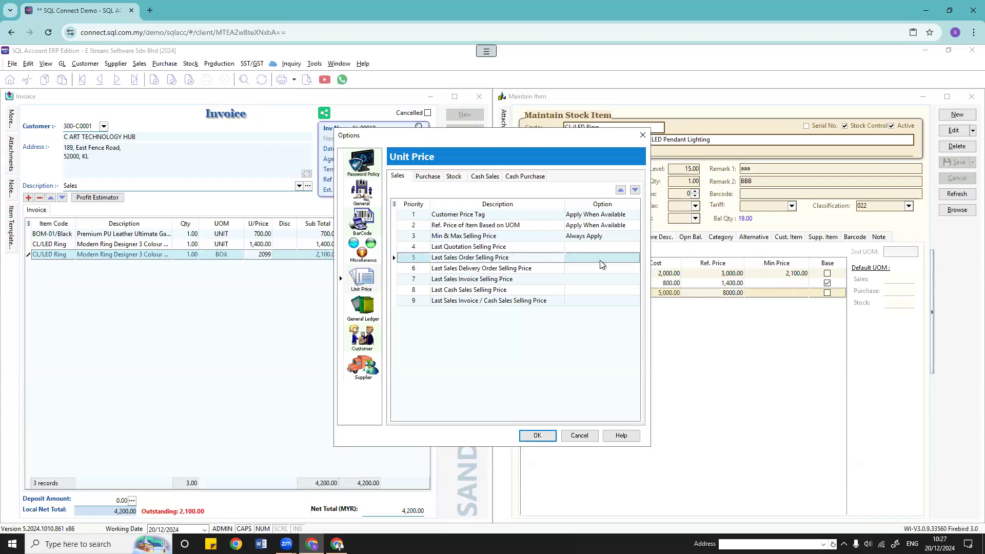
{"action": "left_click", "coordinate": [628, 261]}
{"action": "left_click", "coordinate": [634, 259]}
{"action": "left_click", "coordinate": [623, 278]}
{"action": "left_click", "coordinate": [621, 190]}
{"action": "left_click", "coordinate": [621, 190]}
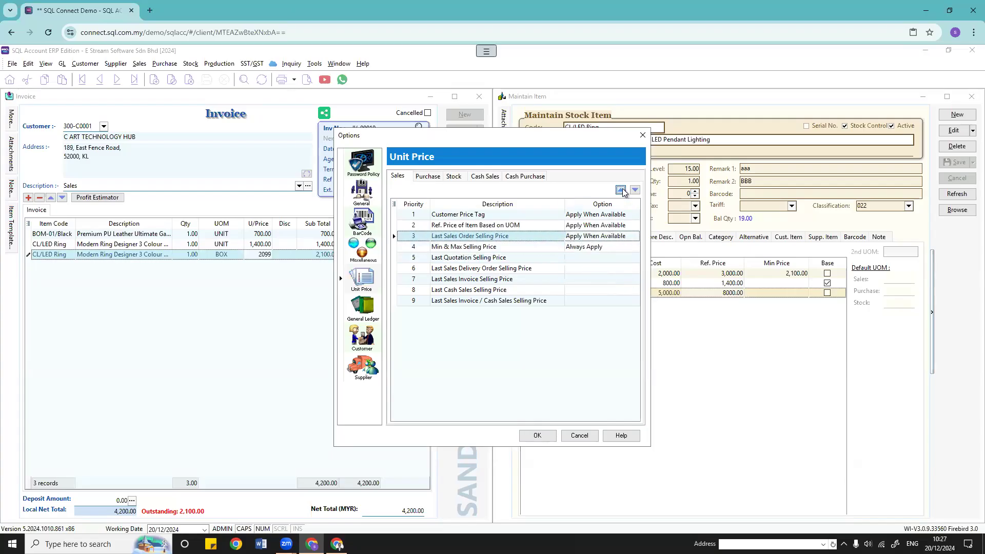
{"action": "left_click", "coordinate": [621, 190]}
{"action": "left_click", "coordinate": [621, 190]}
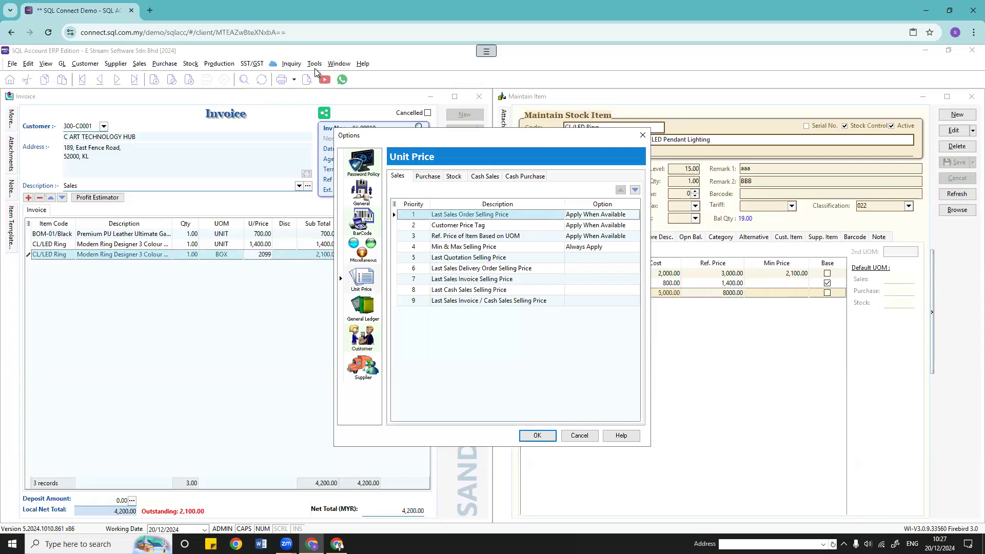
Step: Compare the purchase cost priorities with the sales price priorities
{"action": "left_click", "coordinate": [428, 176]}
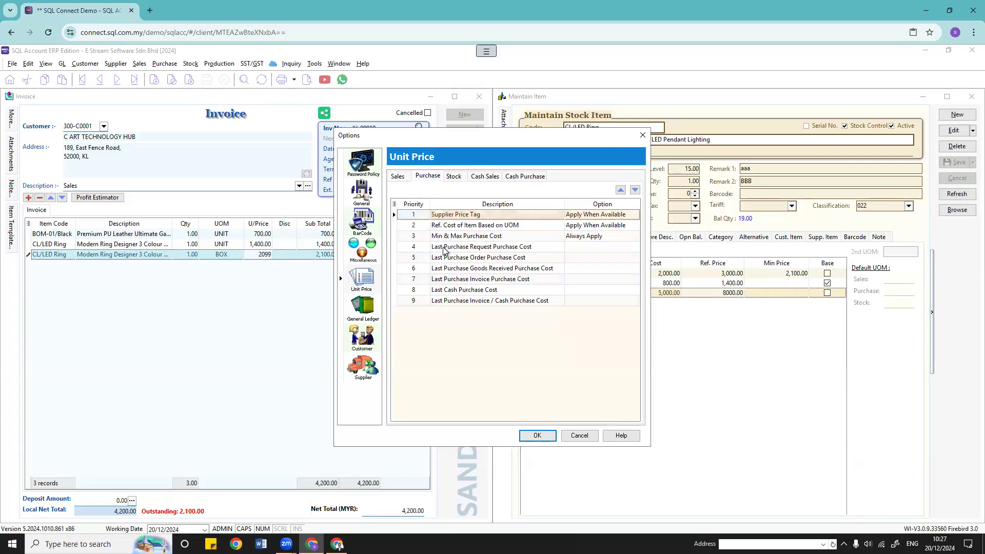
{"action": "left_click", "coordinate": [402, 179]}
{"action": "left_click", "coordinate": [415, 179]}
{"action": "left_click", "coordinate": [398, 176]}
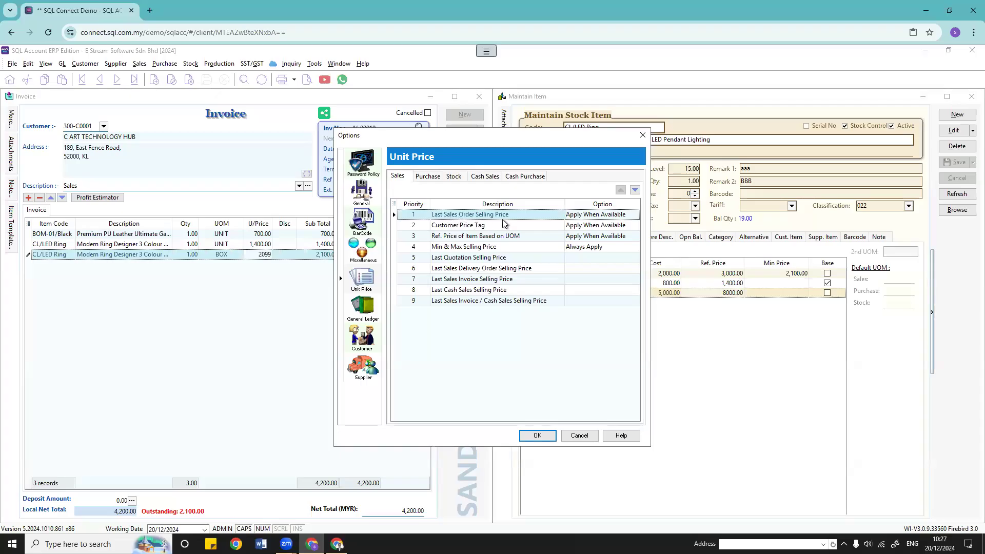
Step: Keep the top priority on Apply When Available and review the lower sales price rows
{"action": "left_click", "coordinate": [629, 215]}
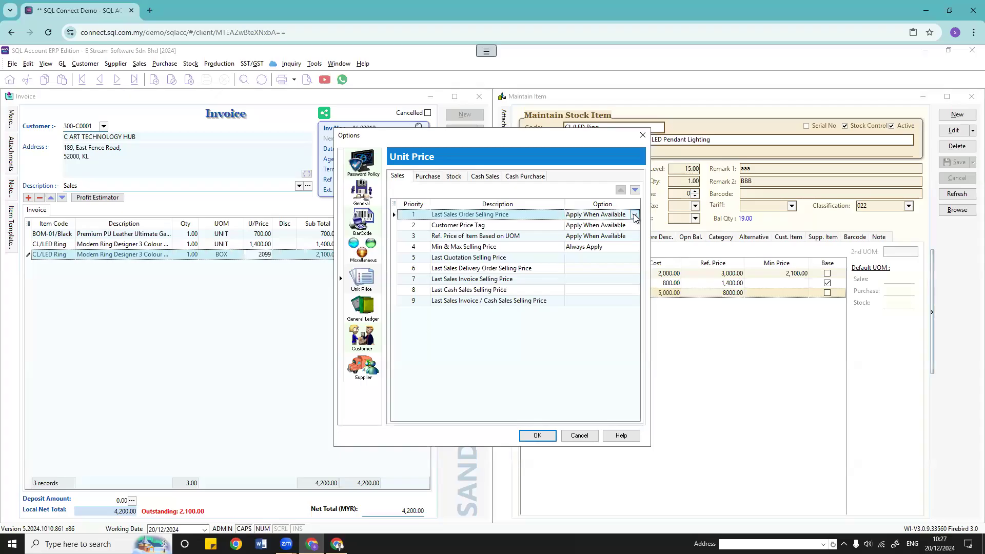
{"action": "left_click", "coordinate": [635, 216]}
{"action": "left_click", "coordinate": [632, 233]}
{"action": "left_click", "coordinate": [539, 227]}
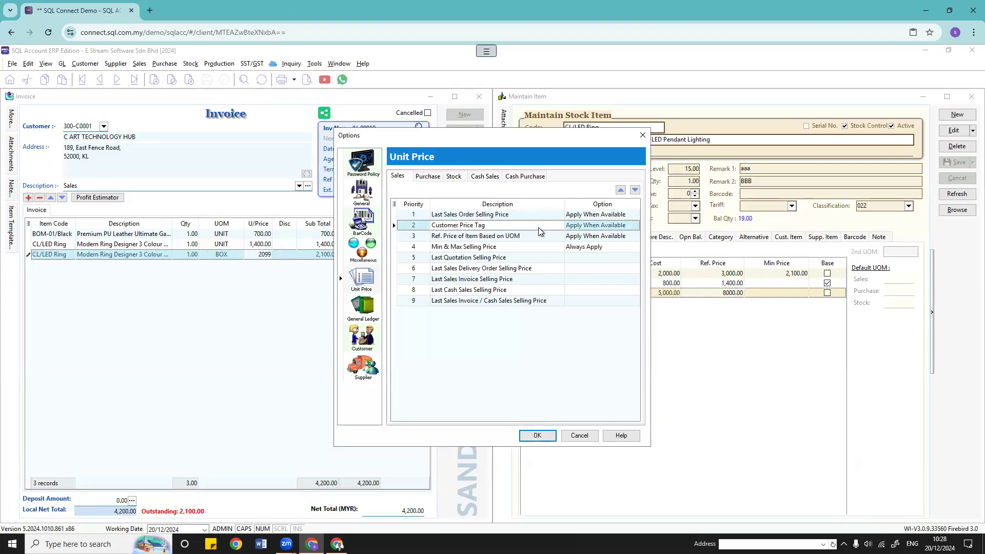
{"action": "left_click", "coordinate": [545, 239]}
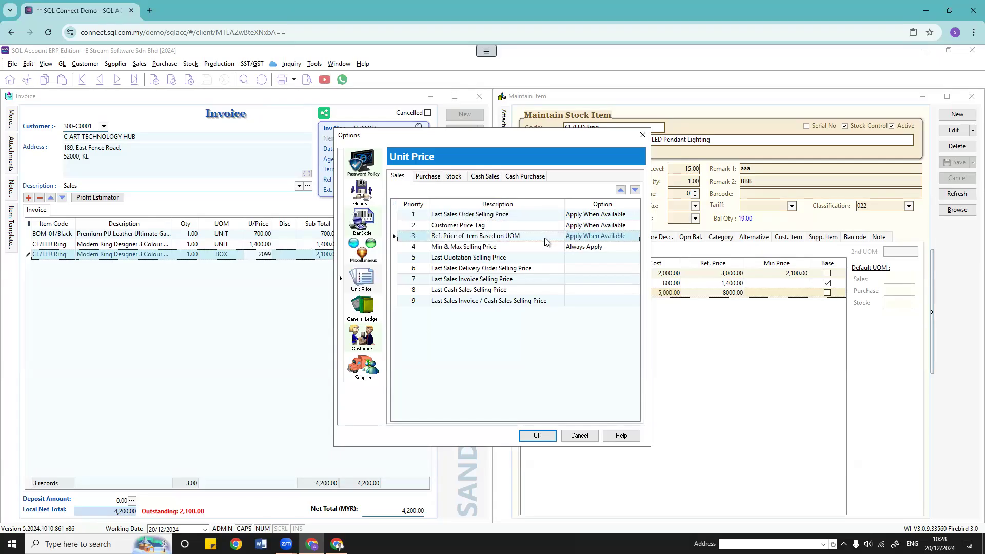
{"action": "left_click", "coordinate": [510, 248]}
{"action": "left_click", "coordinate": [512, 258]}
{"action": "left_click", "coordinate": [512, 276]}
{"action": "left_click", "coordinate": [509, 294]}
{"action": "left_click", "coordinate": [505, 260]}
{"action": "left_click", "coordinate": [505, 289]}
{"action": "left_click", "coordinate": [503, 304]}
{"action": "left_click", "coordinate": [509, 255]}
Step: Move Last Sales Invoice / Cash Sales Selling Price to priority 1 with Apply When Available
{"action": "left_click", "coordinate": [506, 291]}
{"action": "left_click", "coordinate": [506, 301]}
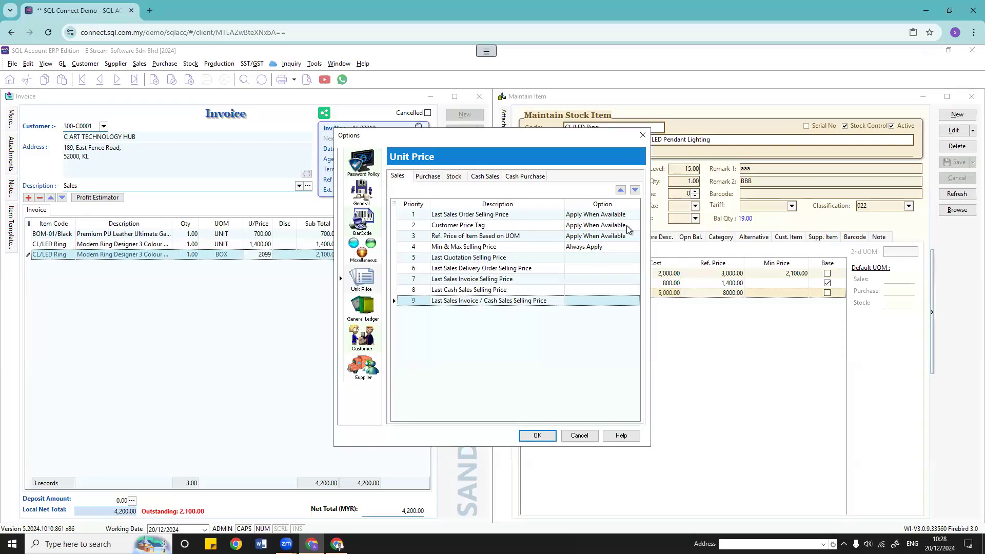
{"action": "left_click", "coordinate": [620, 191]}
{"action": "left_click", "coordinate": [620, 190]}
{"action": "left_click", "coordinate": [620, 190]}
{"action": "left_click", "coordinate": [620, 191]}
{"action": "left_click", "coordinate": [620, 190]}
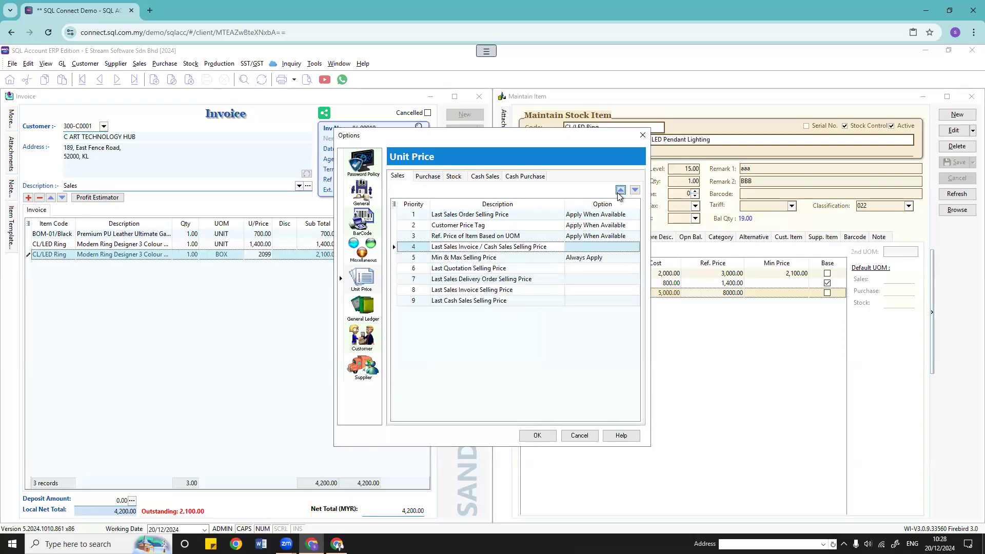
{"action": "left_click", "coordinate": [620, 190]}
{"action": "left_click", "coordinate": [620, 190]}
{"action": "left_click", "coordinate": [620, 191]}
{"action": "left_click", "coordinate": [635, 216]}
{"action": "left_click", "coordinate": [635, 216]}
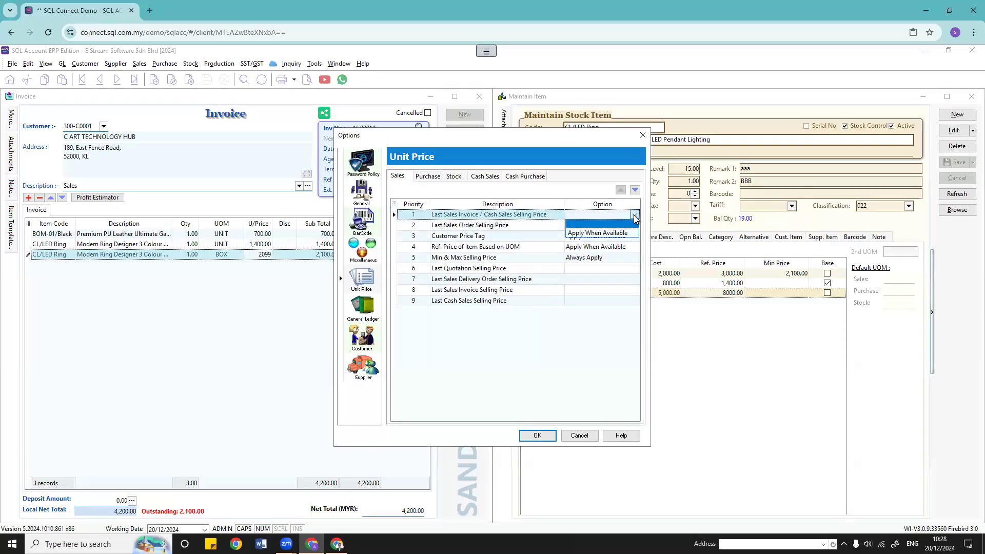
{"action": "left_click", "coordinate": [629, 235]}
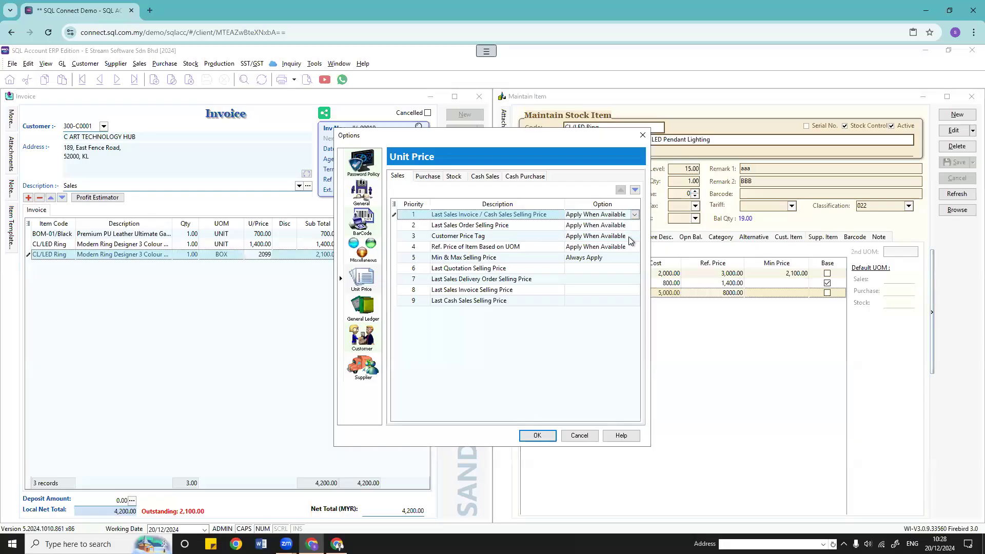
Step: Raise Last Cash Sales Selling Price to priority 2, then show the purchase cost priorities
{"action": "left_click", "coordinate": [519, 279]}
{"action": "left_click", "coordinate": [518, 301]}
{"action": "left_click", "coordinate": [620, 191]}
{"action": "left_click", "coordinate": [621, 191]}
{"action": "left_click", "coordinate": [620, 191]}
{"action": "left_click", "coordinate": [620, 191]}
{"action": "left_click", "coordinate": [620, 191]}
{"action": "left_click", "coordinate": [620, 191]}
{"action": "left_click", "coordinate": [620, 191]}
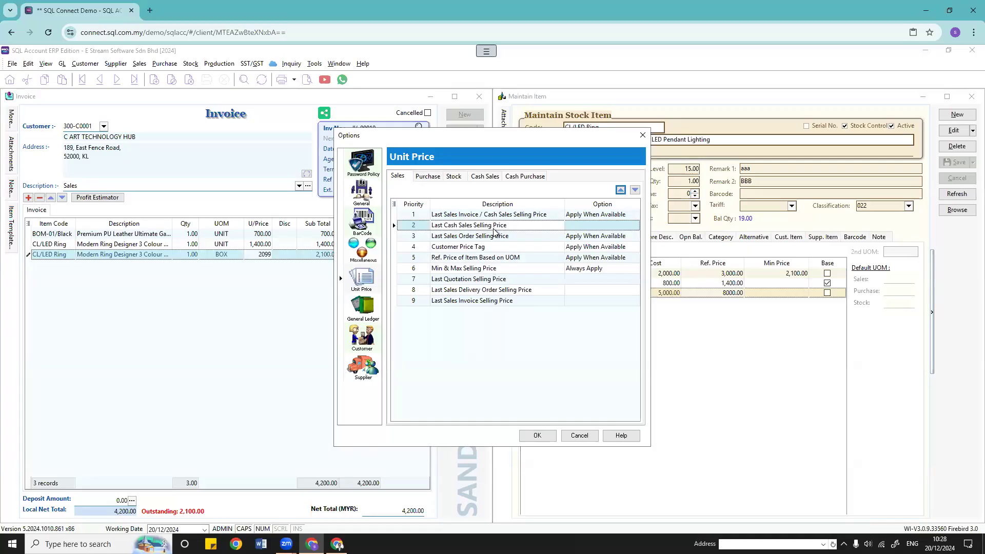
{"action": "left_click", "coordinate": [428, 176]}
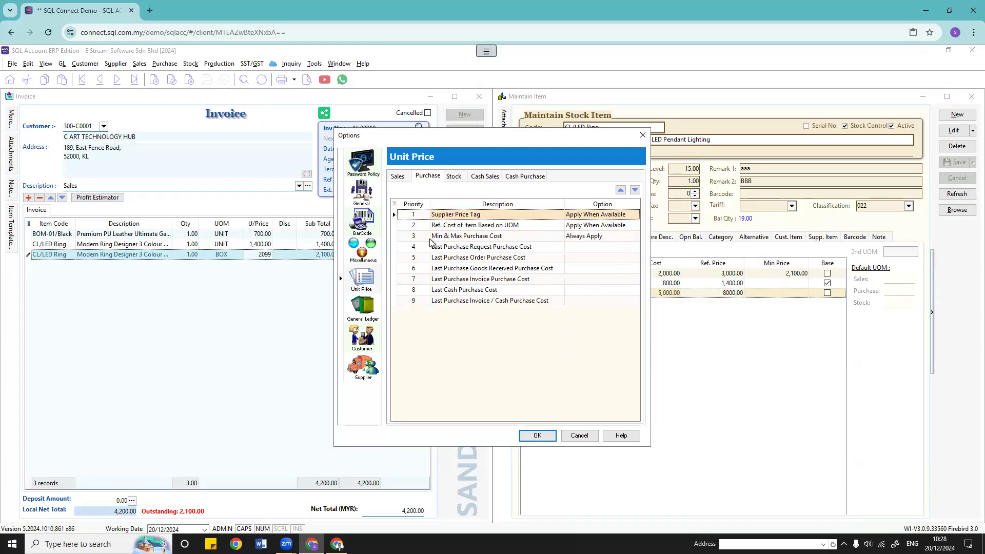
Step: Check the cash sales and cash purchase priorities, then close the Unit Price options
{"action": "left_click", "coordinate": [482, 178]}
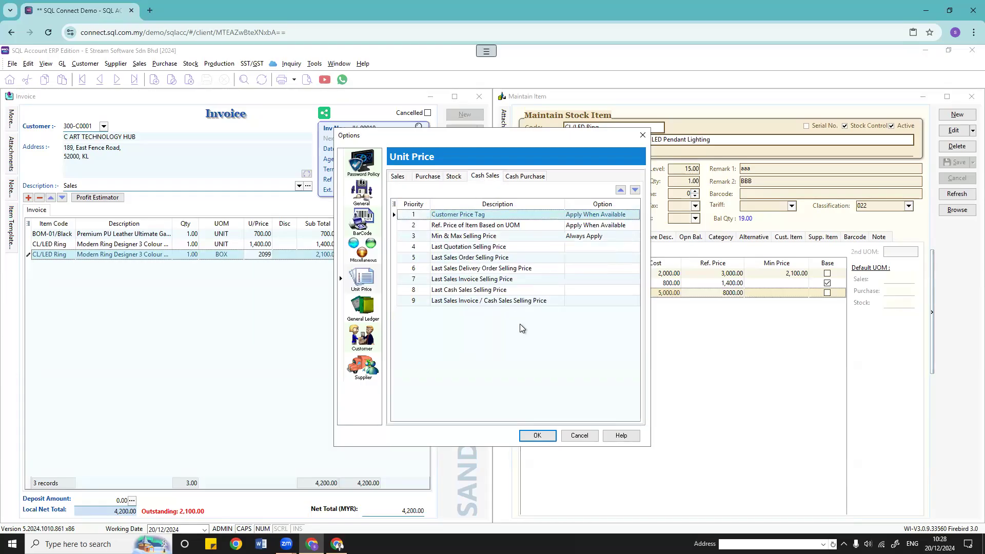
{"action": "left_click", "coordinate": [525, 176]}
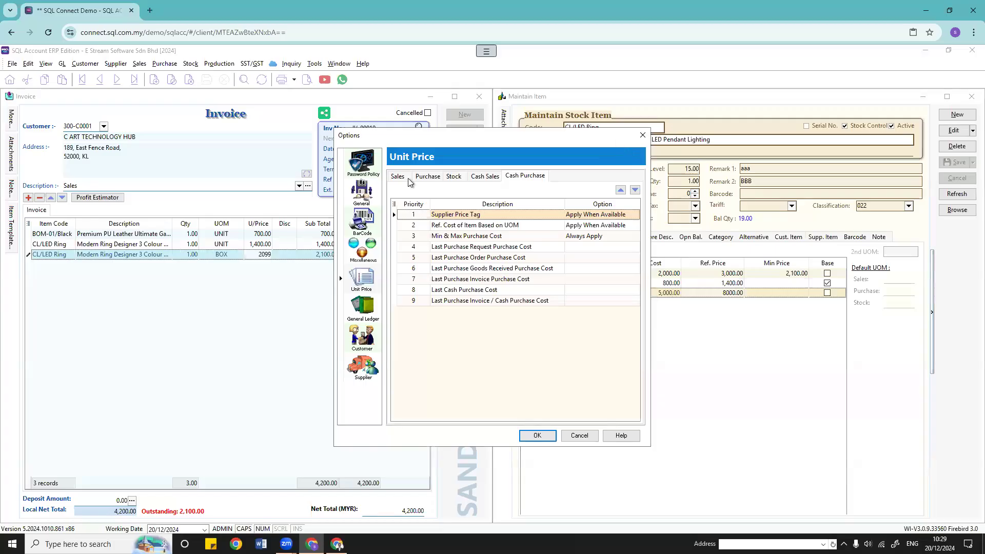
{"action": "left_click_drag", "start_coordinate": [614, 140], "coordinate": [358, 139]}
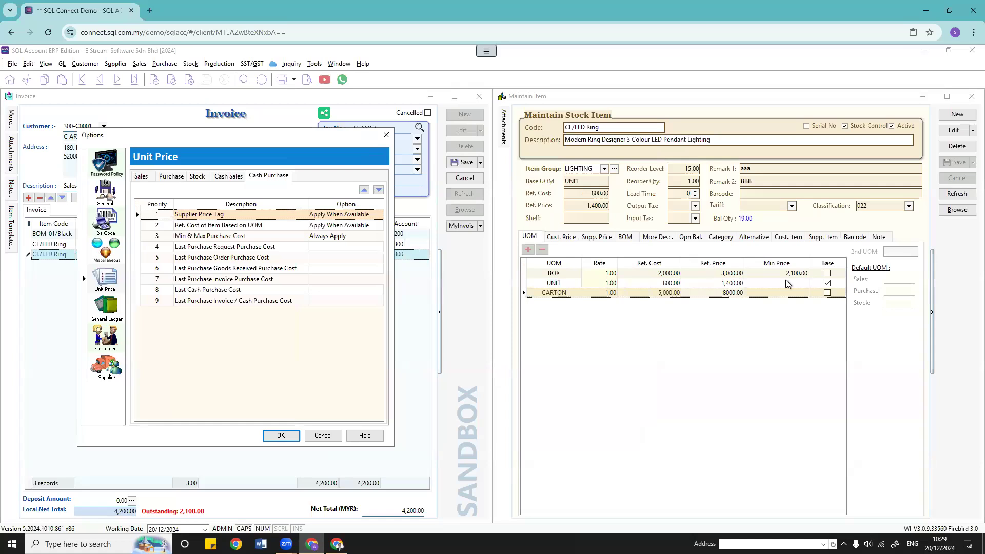
{"action": "left_click_drag", "start_coordinate": [299, 138], "coordinate": [543, 149]}
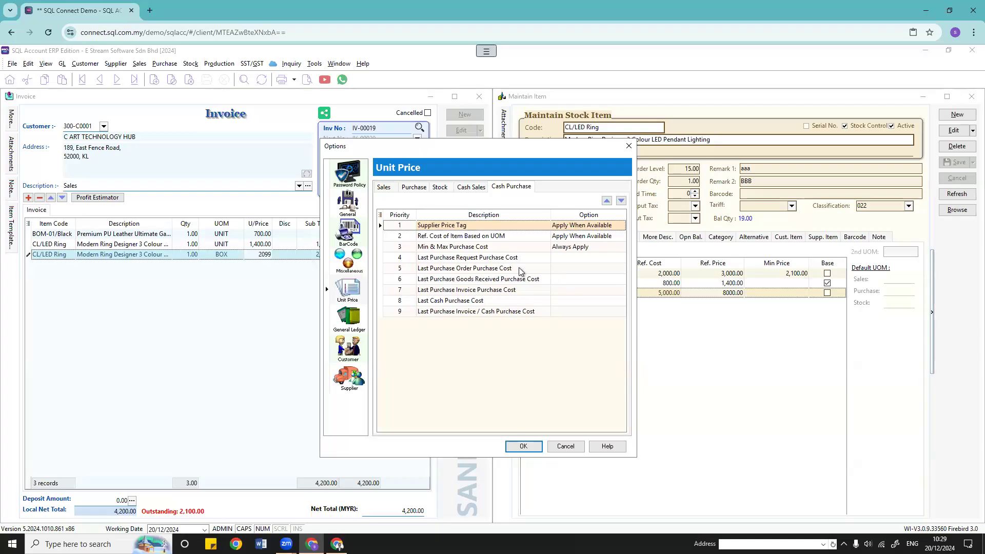
{"action": "left_click", "coordinate": [629, 145]}
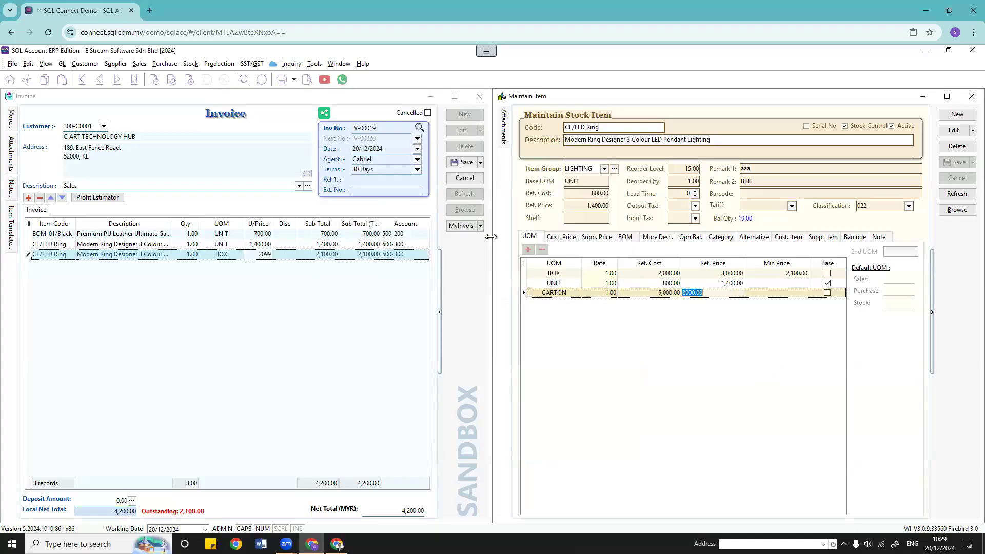
{"action": "left_click", "coordinate": [314, 64]}
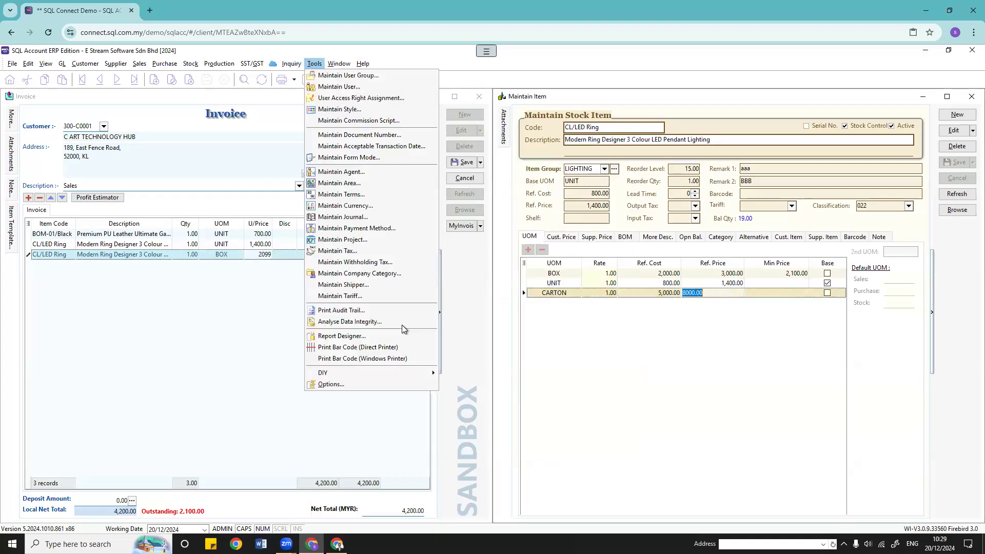
{"action": "left_click", "coordinate": [380, 382]}
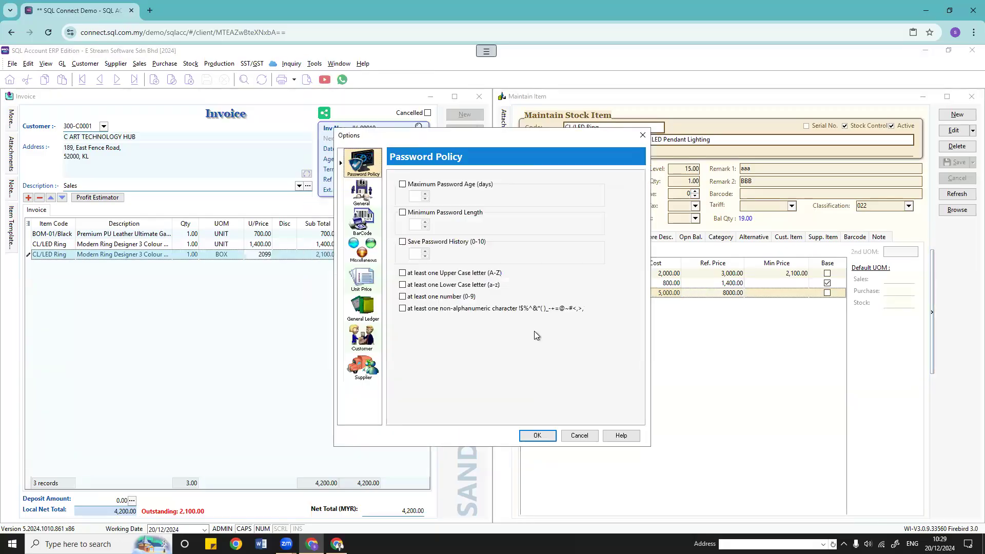
{"action": "left_click", "coordinate": [369, 278]}
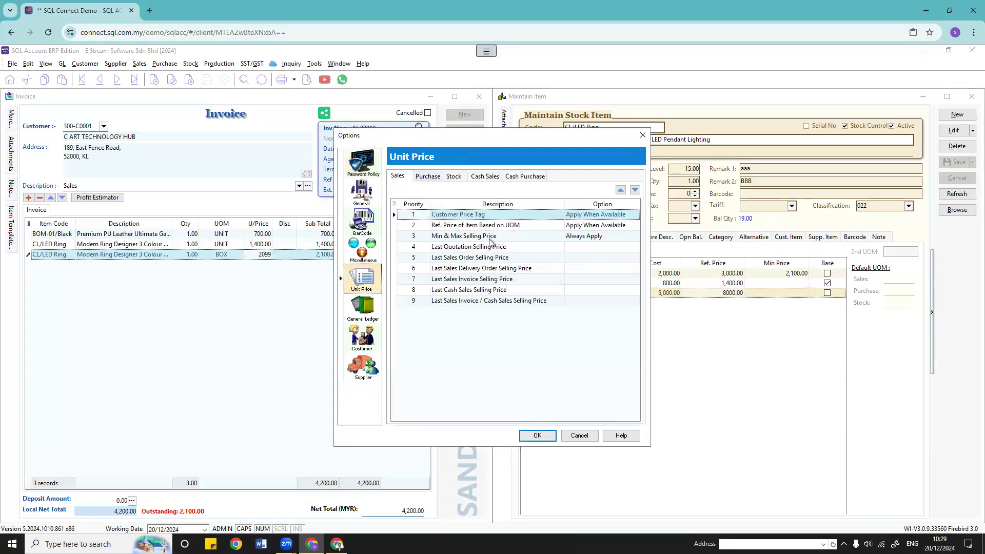
{"action": "left_click", "coordinate": [525, 245]}
{"action": "left_click", "coordinate": [525, 269]}
{"action": "left_click", "coordinate": [531, 299]}
{"action": "left_click", "coordinate": [513, 239]}
{"action": "left_click", "coordinate": [513, 288]}
{"action": "left_click", "coordinate": [519, 248]}
{"action": "left_click", "coordinate": [522, 227]}
{"action": "left_click", "coordinate": [527, 272]}
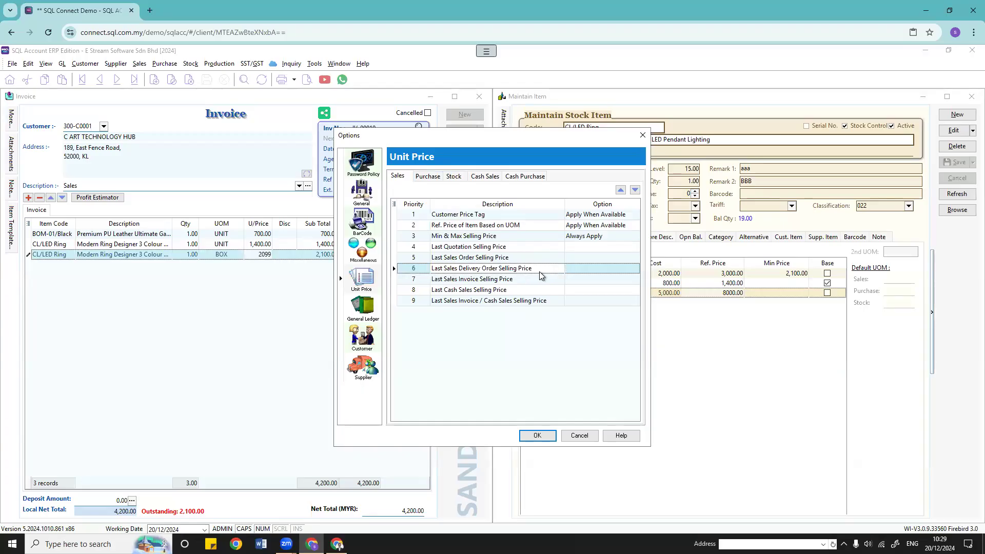
{"action": "left_click", "coordinate": [643, 135]}
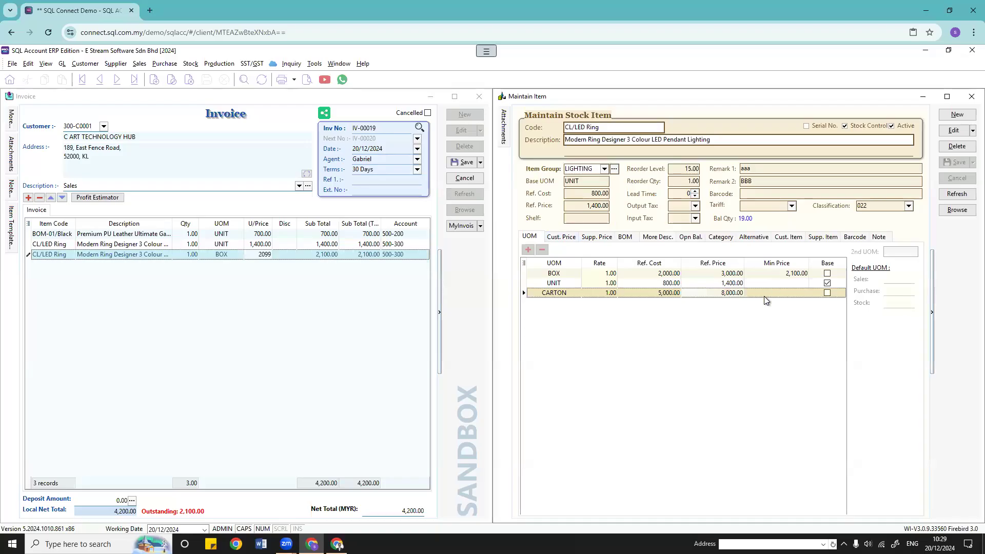
Step: Commit the CARTON reference price of 8,000.00 and compare the customer and supplier price tables
{"action": "left_click", "coordinate": [773, 282]}
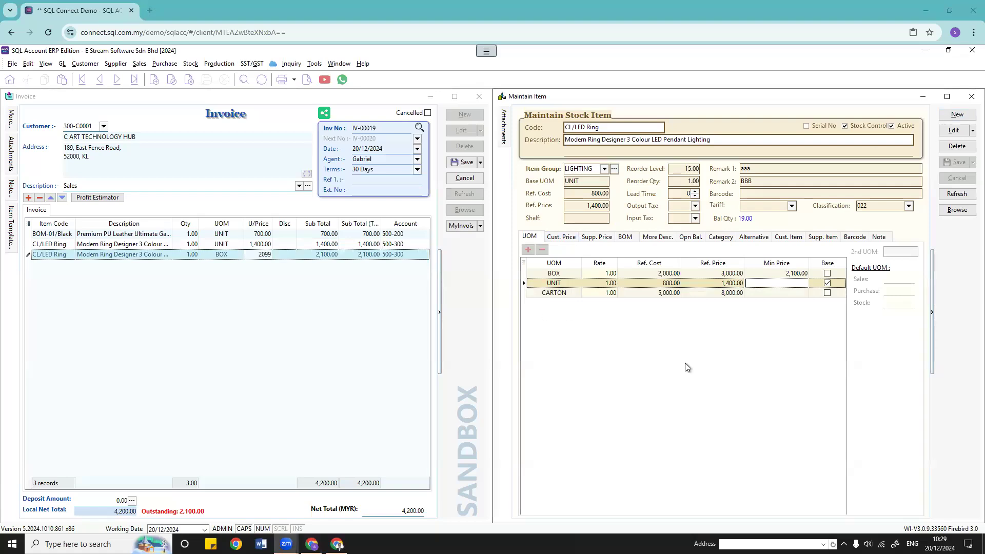
{"action": "left_click", "coordinate": [561, 238]}
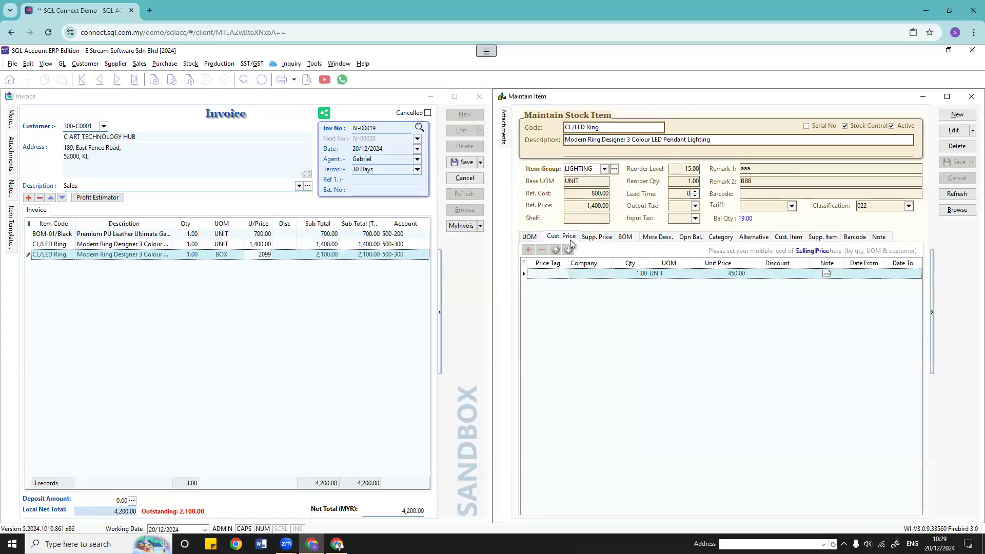
{"action": "left_click", "coordinate": [597, 241]}
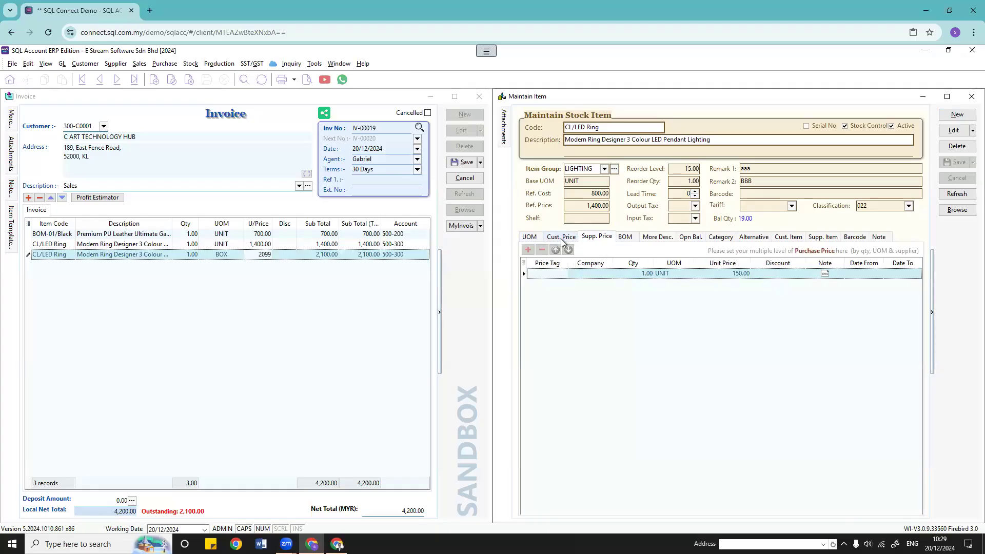
{"action": "left_click", "coordinate": [563, 239]}
{"action": "left_click", "coordinate": [594, 239]}
{"action": "left_click", "coordinate": [561, 237]}
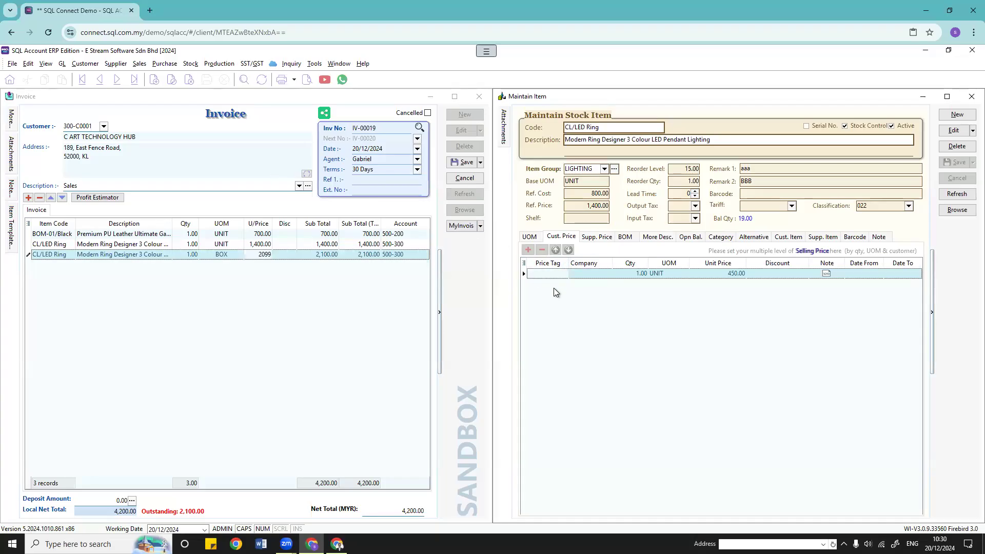
Step: Inspect the customer price row (UNIT, quantity 1.00, 450.00) and make the item editable
{"action": "left_click", "coordinate": [588, 275]}
{"action": "left_click", "coordinate": [628, 274]}
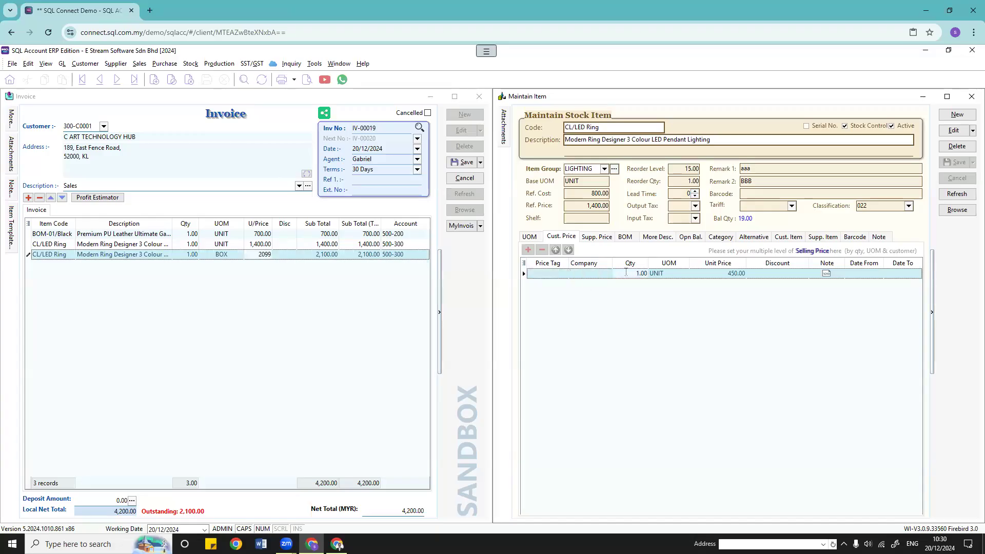
{"action": "left_click", "coordinate": [679, 276]}
{"action": "left_click", "coordinate": [732, 277]}
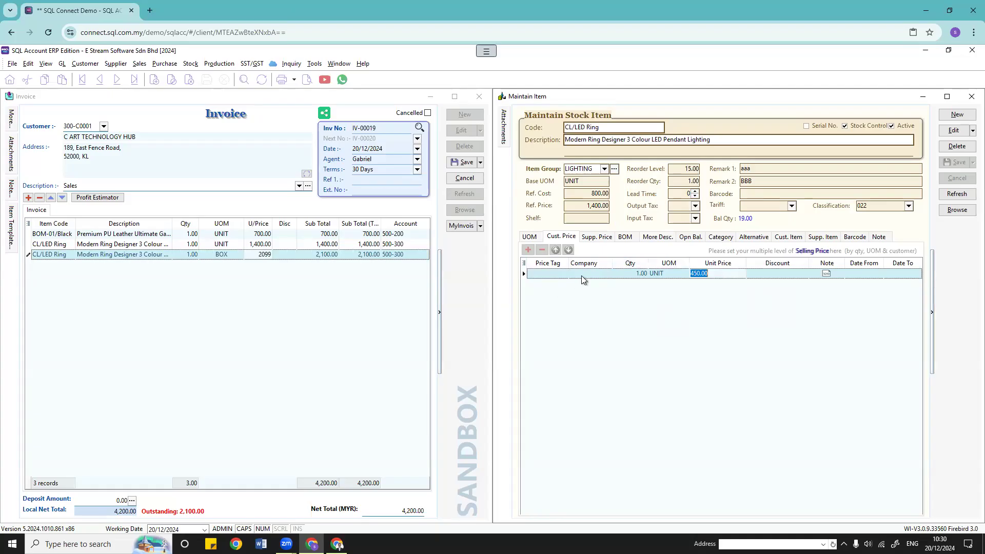
{"action": "left_click", "coordinate": [639, 275]}
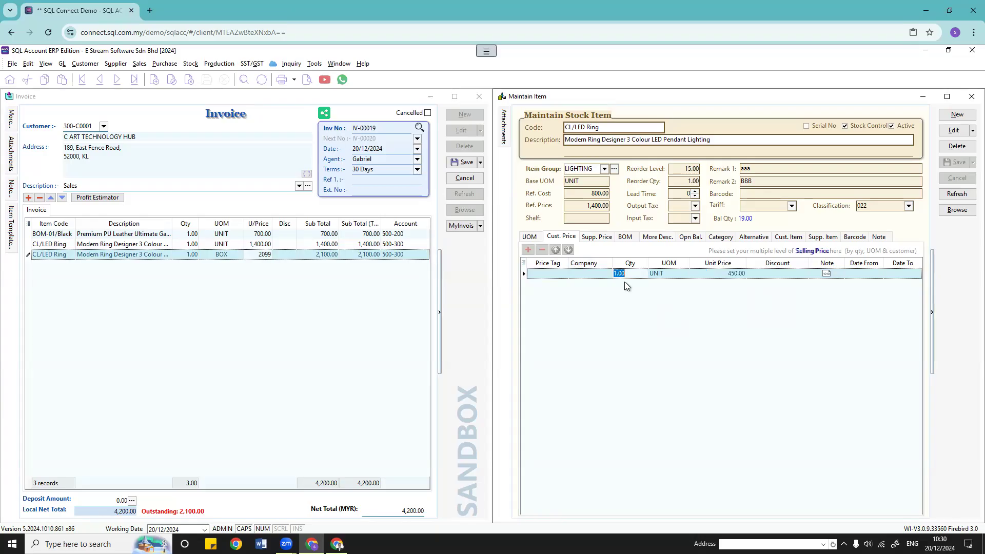
{"action": "left_click", "coordinate": [950, 129]}
Step: Change the CL/LED Ring customer price row to quantity 5 with a 20% discount and save
{"action": "left_click", "coordinate": [627, 273]}
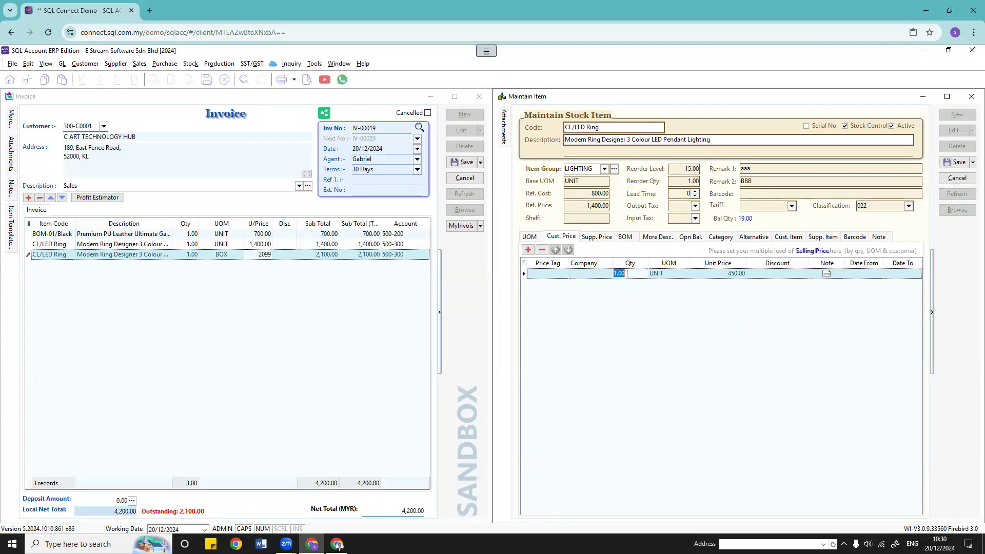
{"action": "type", "text": "5"}
{"action": "left_click", "coordinate": [706, 278]}
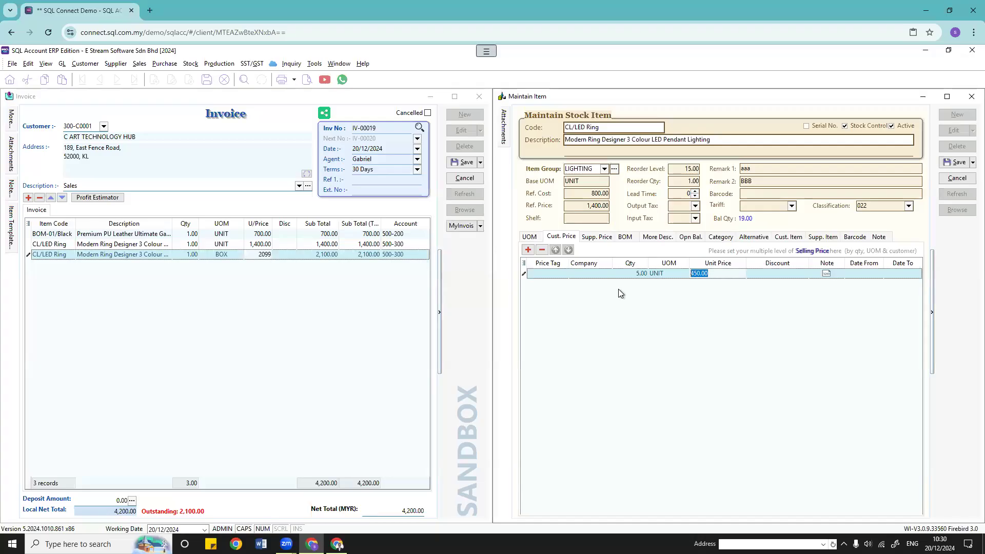
{"action": "left_click", "coordinate": [772, 276]}
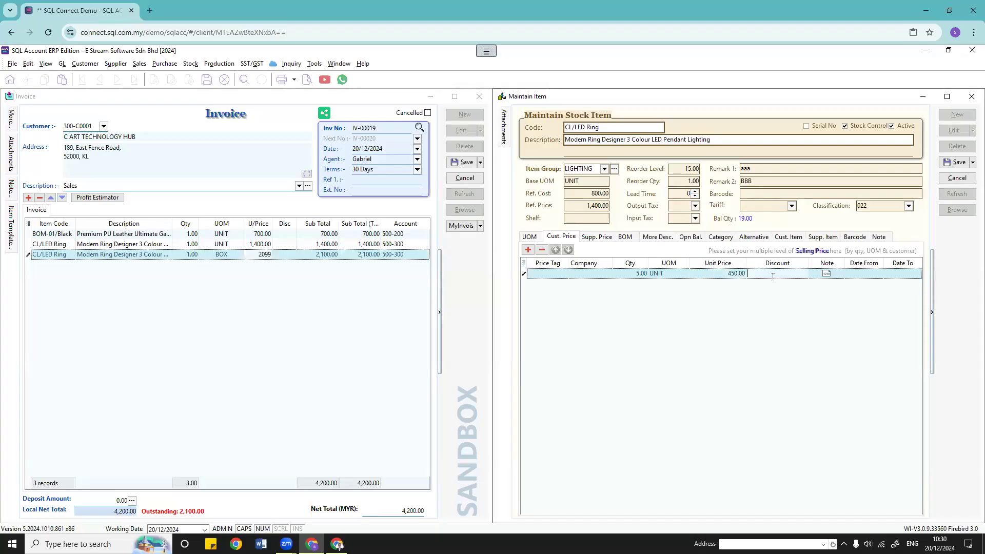
{"action": "type", "text": "20%"}
{"action": "left_click", "coordinate": [895, 272]}
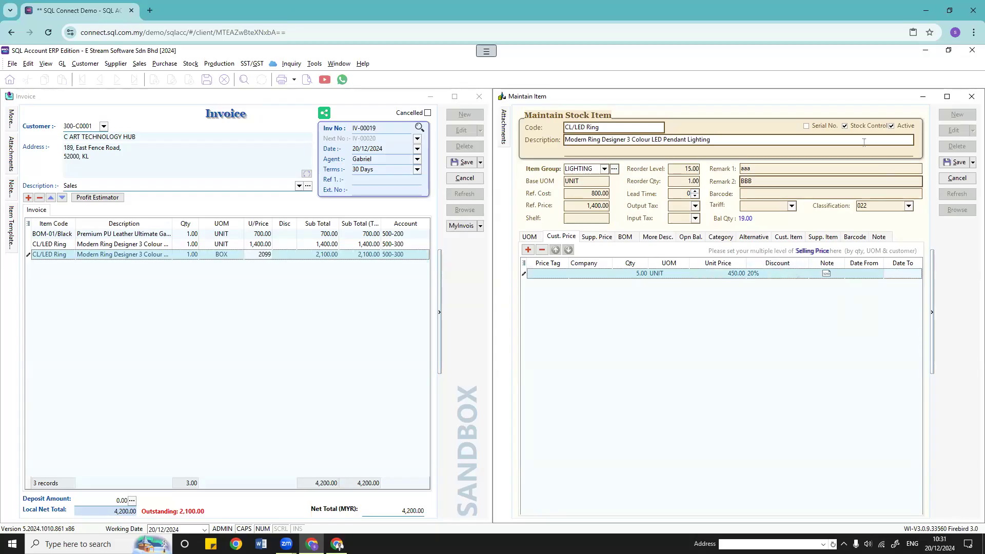
{"action": "key", "text": "ctrl+s"}
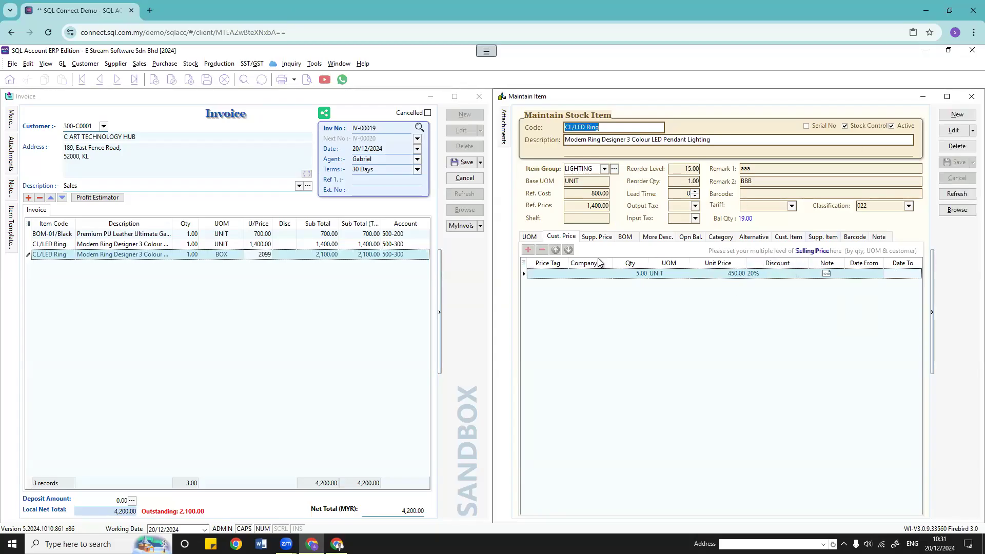
{"action": "left_click", "coordinate": [280, 274]}
Step: Add a CL/LED Ring line with quantity 5 to the invoice
{"action": "left_click", "coordinate": [28, 198]}
{"action": "left_click", "coordinate": [71, 264]}
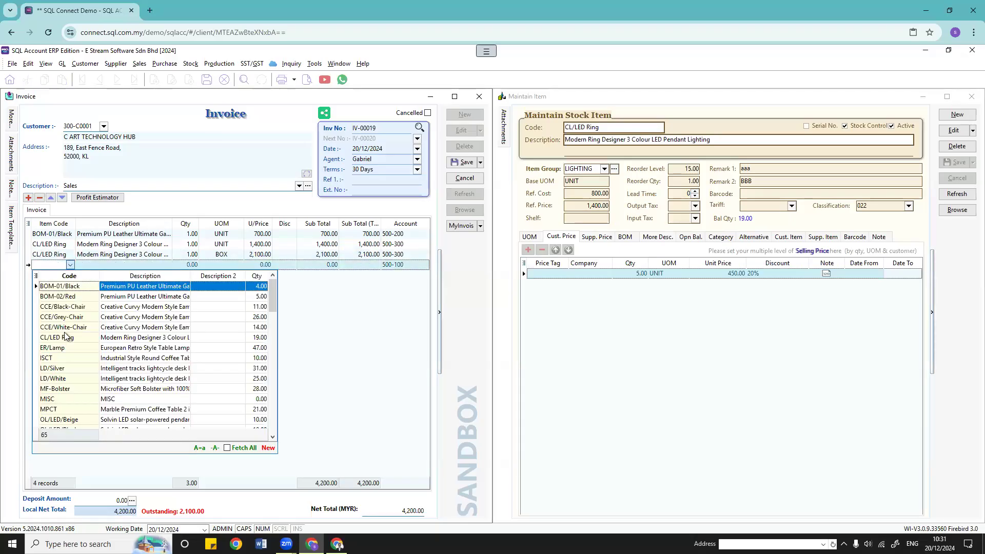
{"action": "left_click", "coordinate": [67, 338]}
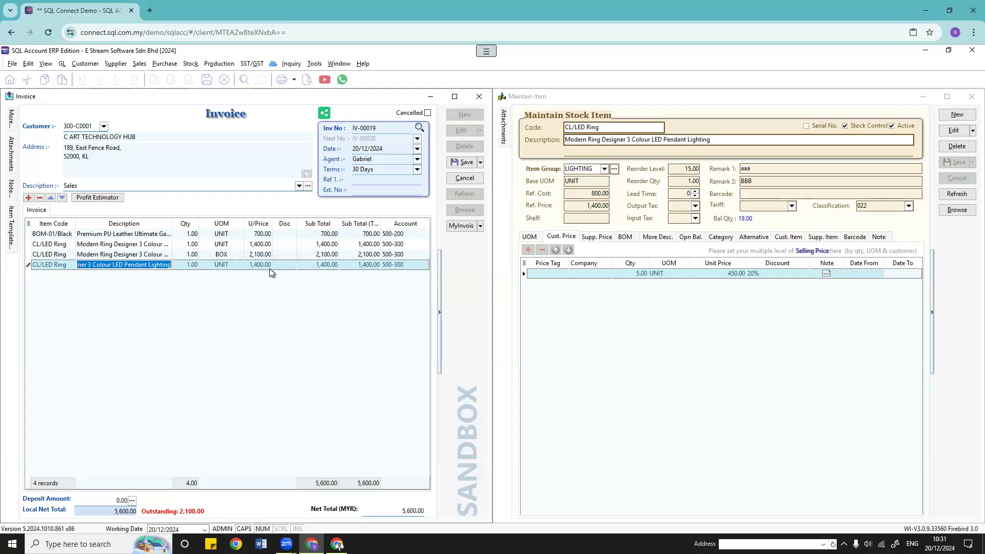
{"action": "key", "text": "Tab"}
{"action": "type", "text": "5"}
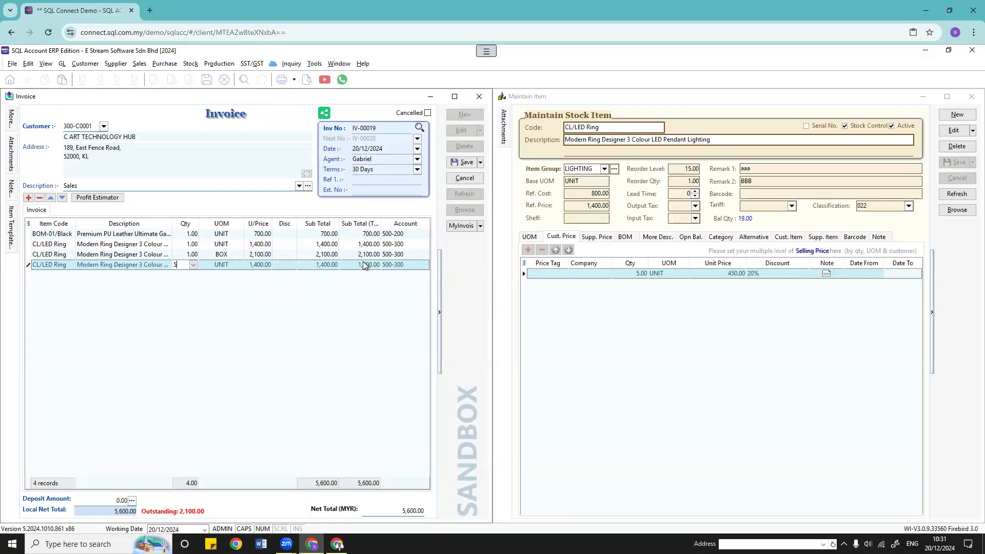
{"action": "key", "text": "Tab"}
{"action": "key", "text": "Tab"}
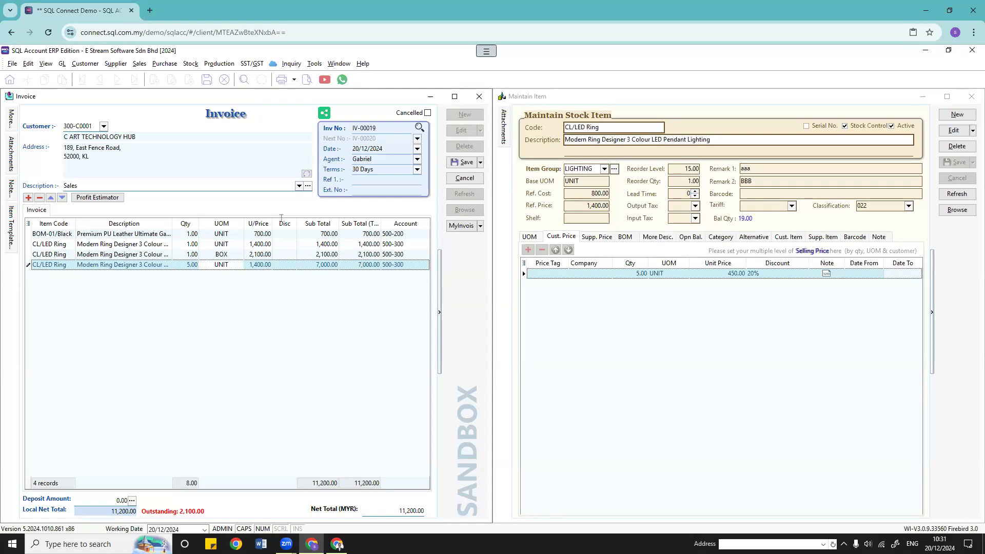
Step: Save and refresh the CL/LED Ring item record
{"action": "left_click", "coordinate": [948, 132]}
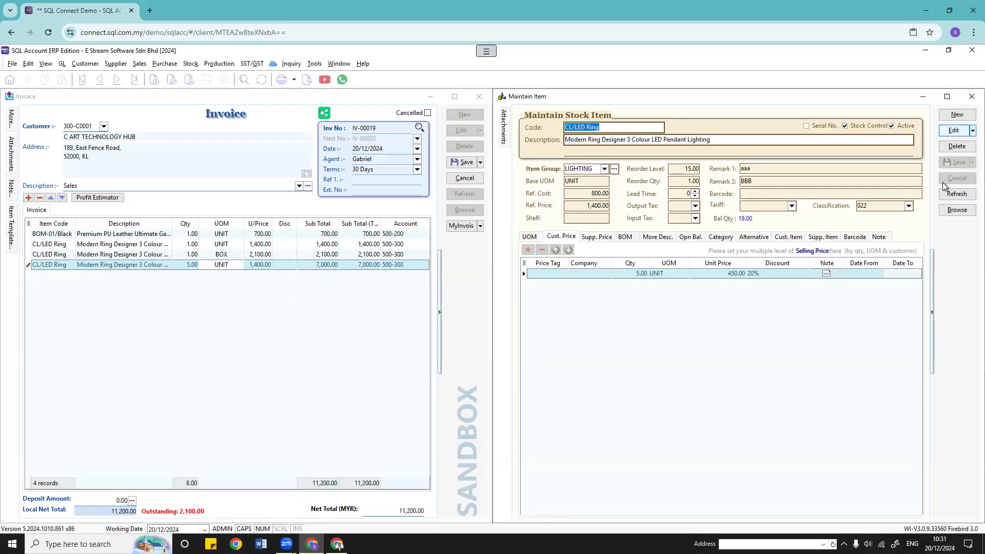
{"action": "left_click", "coordinate": [957, 163]}
{"action": "left_click", "coordinate": [650, 307]}
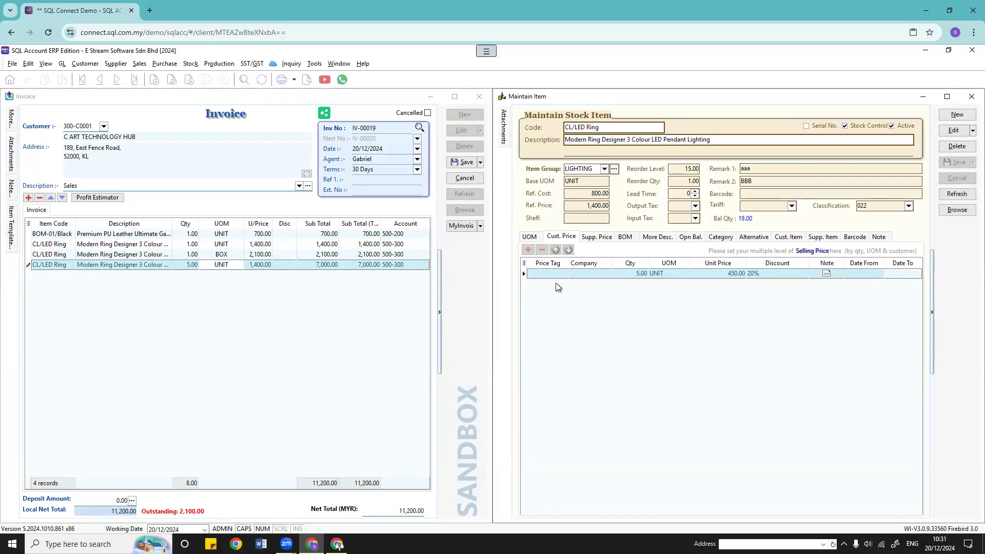
{"action": "left_click", "coordinate": [25, 265]}
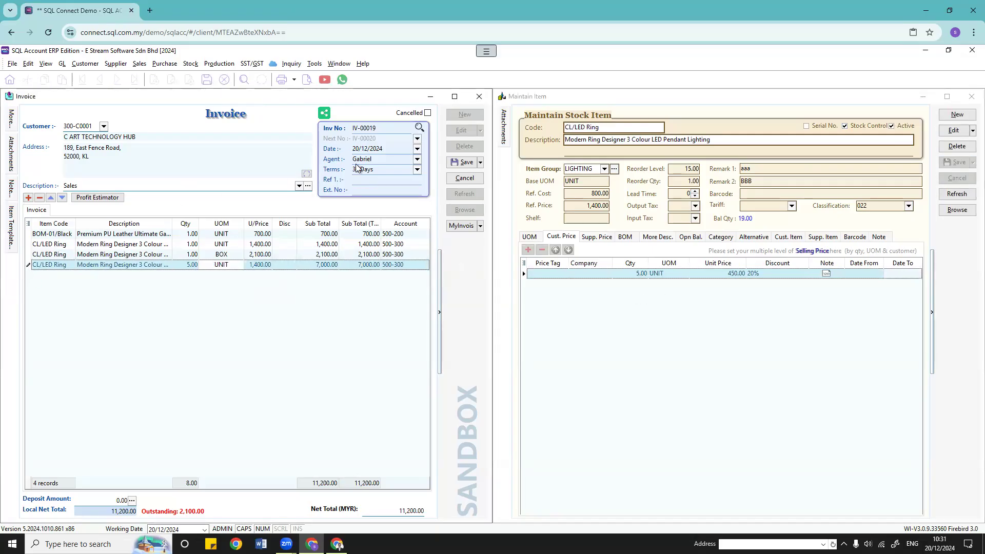
Step: Delete the three CL/LED Ring test lines, leaving only the BOM-01/Black line
{"action": "left_click", "coordinate": [39, 198]}
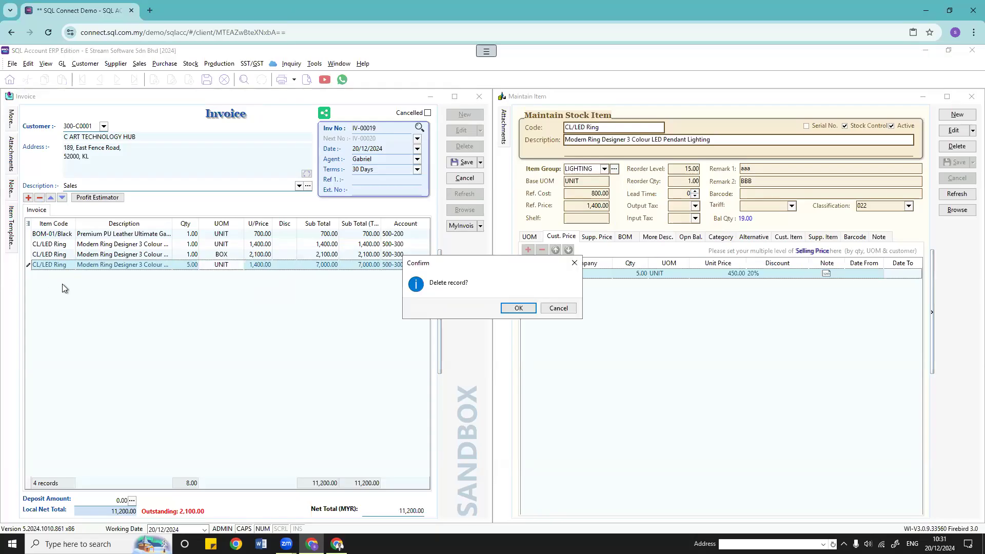
{"action": "left_click", "coordinate": [511, 309]}
{"action": "left_click", "coordinate": [39, 197]}
{"action": "left_click", "coordinate": [510, 308]}
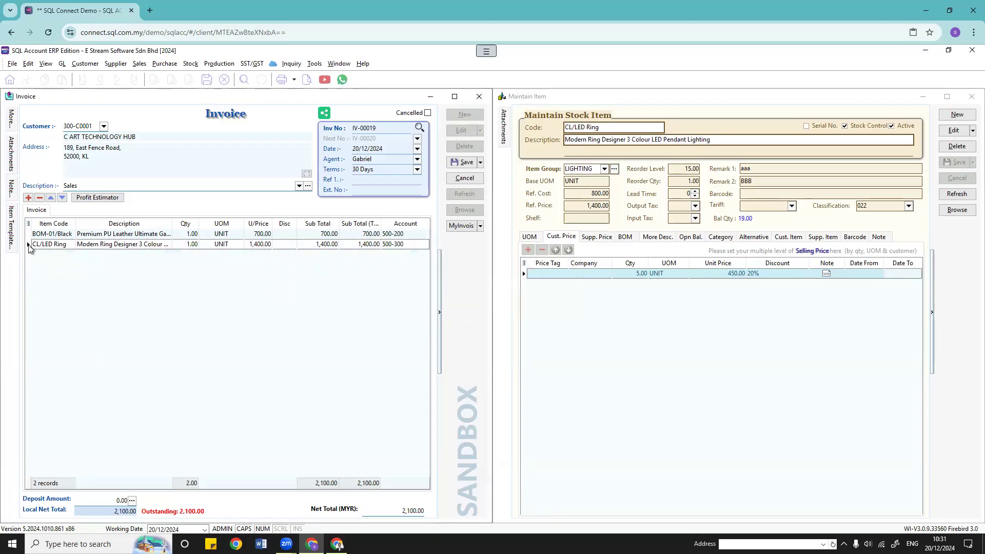
{"action": "left_click", "coordinate": [40, 198]}
{"action": "left_click", "coordinate": [510, 307]}
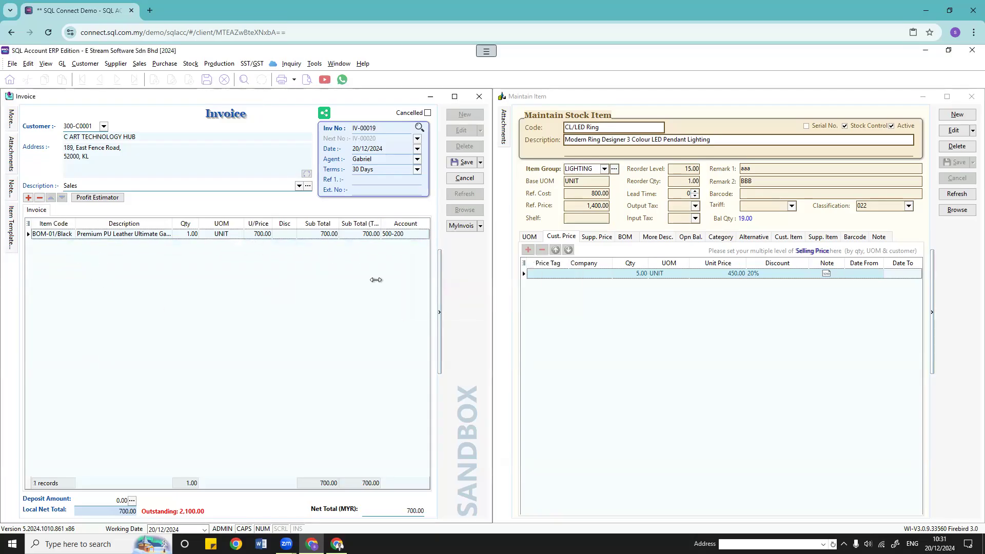
Step: Add 5 CL/LED Ring at 1,400.00 to invoice IV-00019, then cancel the invoice changes
{"action": "left_click", "coordinate": [71, 245]}
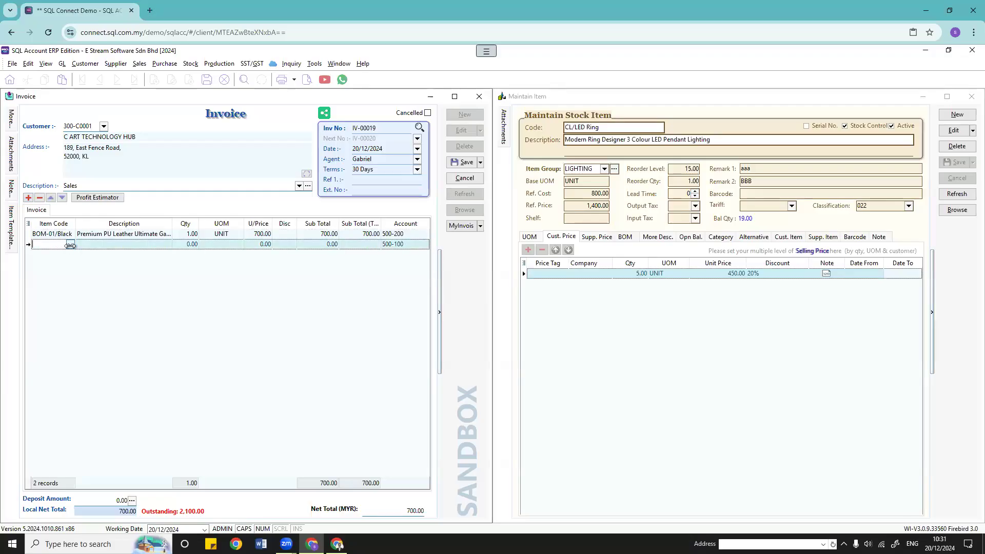
{"action": "left_click", "coordinate": [70, 245]}
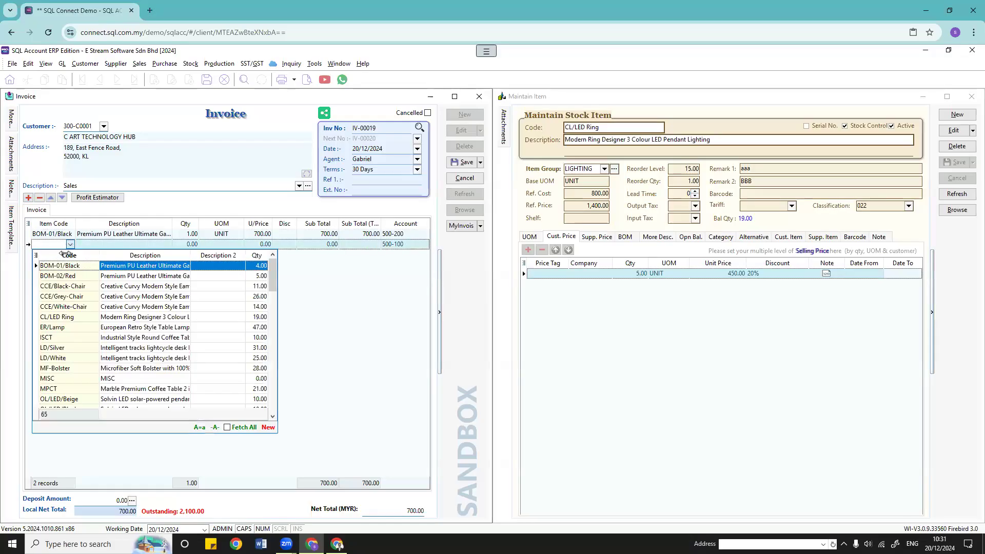
{"action": "left_click", "coordinate": [76, 318]}
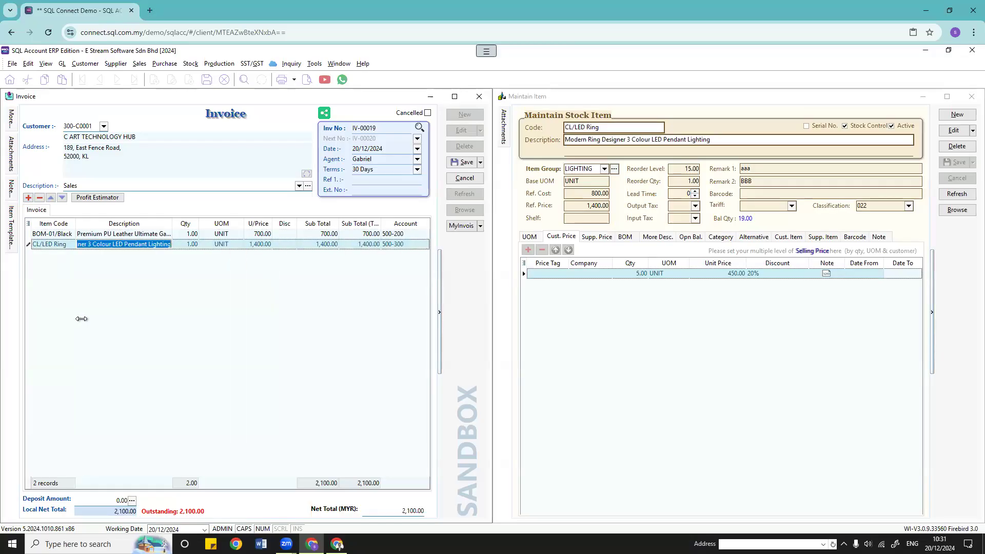
{"action": "left_click", "coordinate": [189, 244]}
{"action": "type", "text": "5"}
{"action": "key", "text": "Tab"}
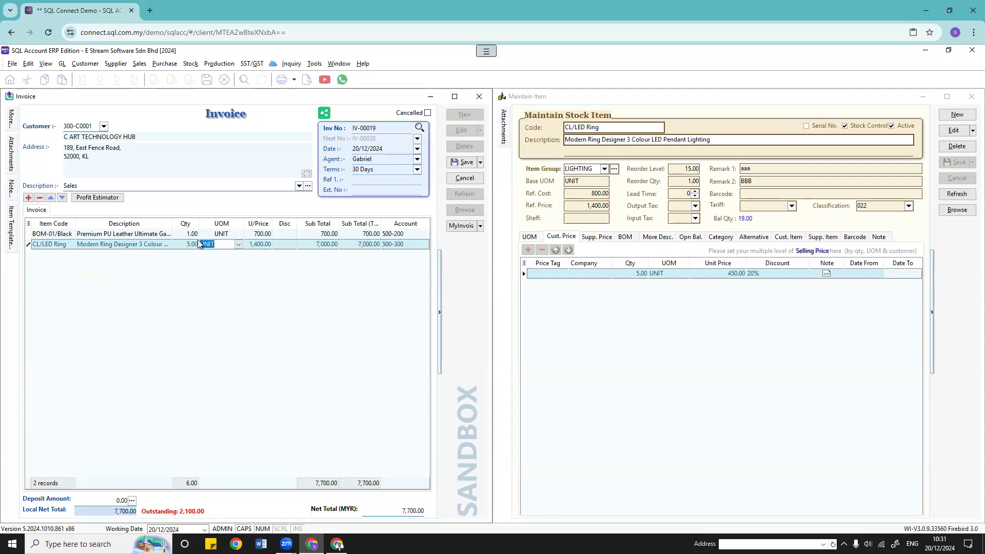
{"action": "left_click", "coordinate": [285, 246]}
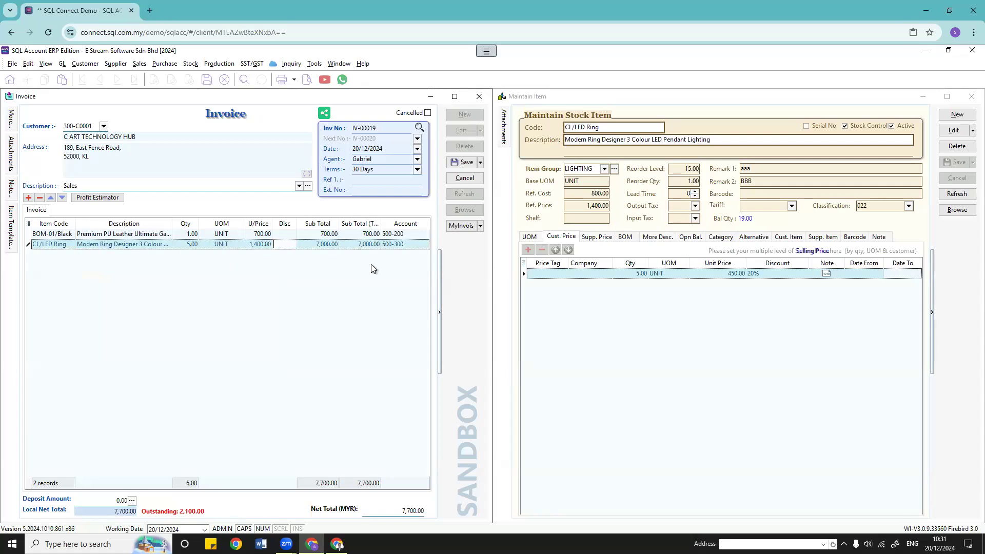
{"action": "left_click", "coordinate": [799, 290]}
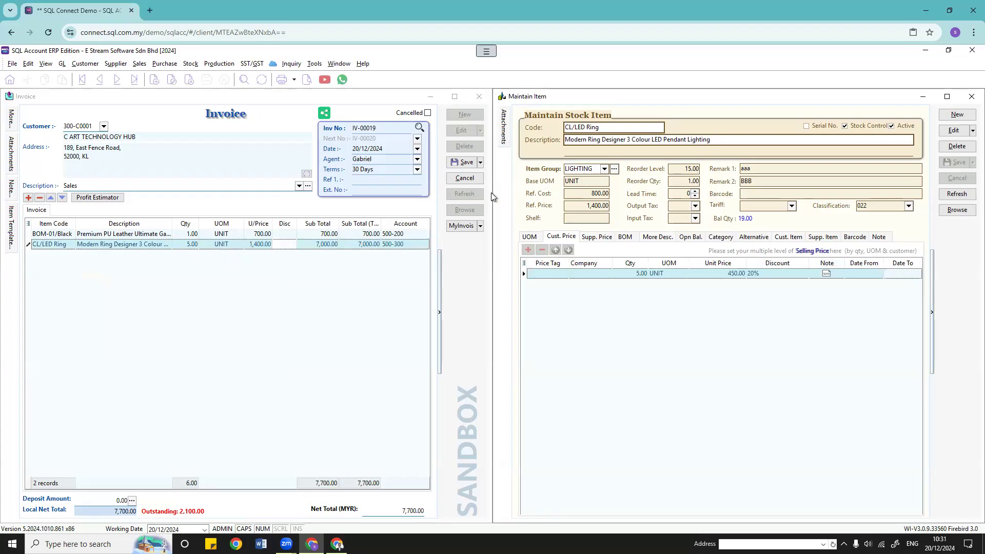
{"action": "left_click", "coordinate": [465, 179]}
Step: Discard the changes and start a C ART TECHNOLOGY HUB invoice with 5 CL/LED Ring
{"action": "left_click", "coordinate": [518, 308]}
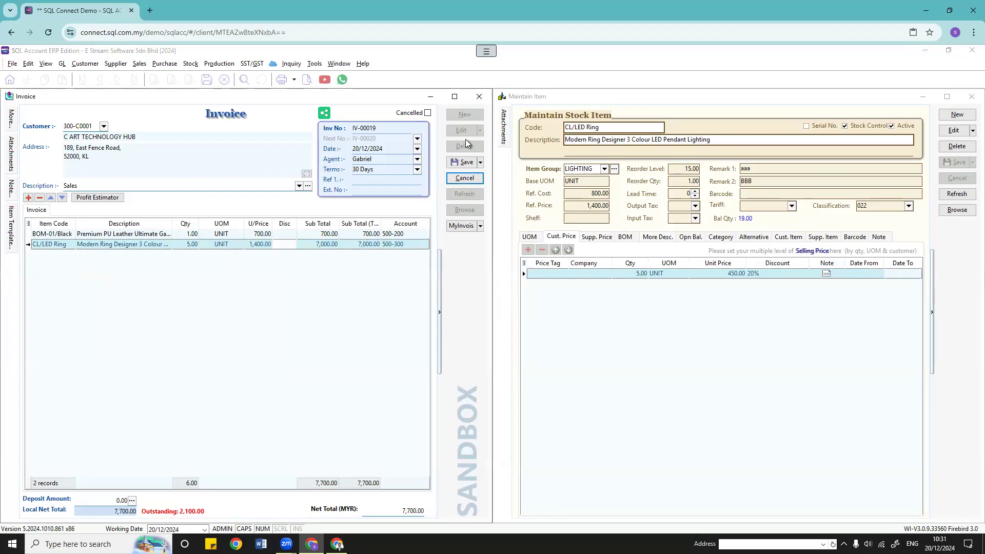
{"action": "left_click", "coordinate": [463, 116]}
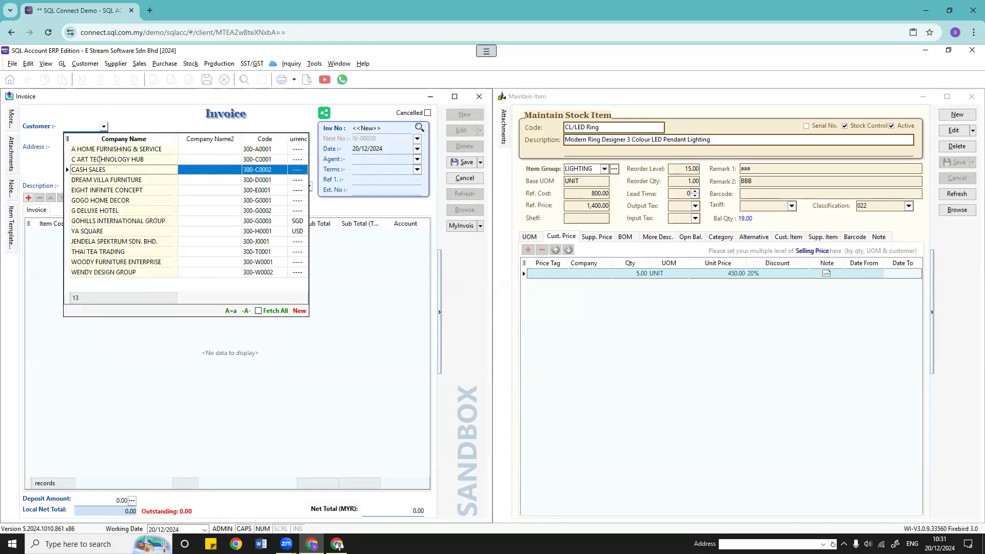
{"action": "left_click", "coordinate": [97, 159]}
{"action": "left_click", "coordinate": [67, 235]}
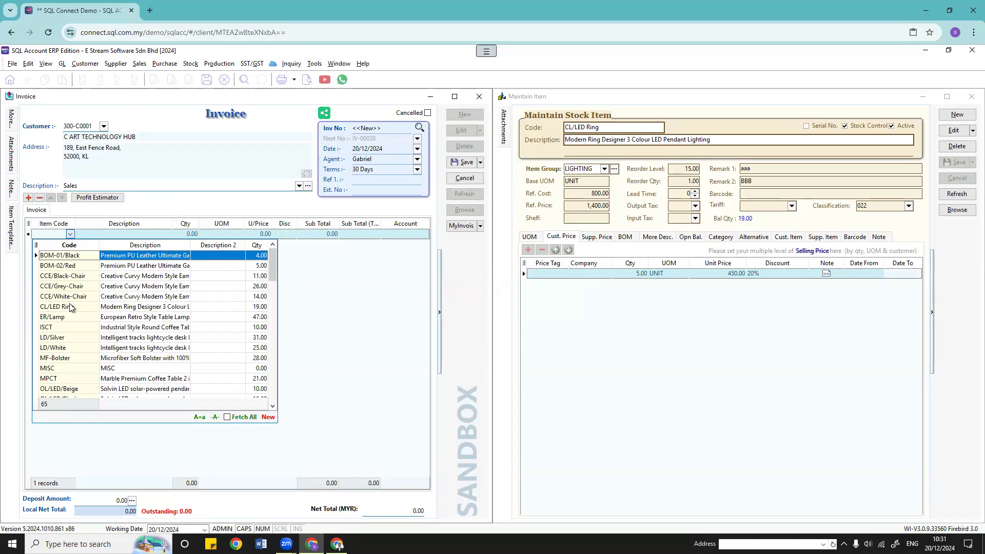
{"action": "left_click", "coordinate": [82, 302]}
{"action": "left_click", "coordinate": [190, 235]}
{"action": "type", "text": "5"}
{"action": "key", "text": "Tab"}
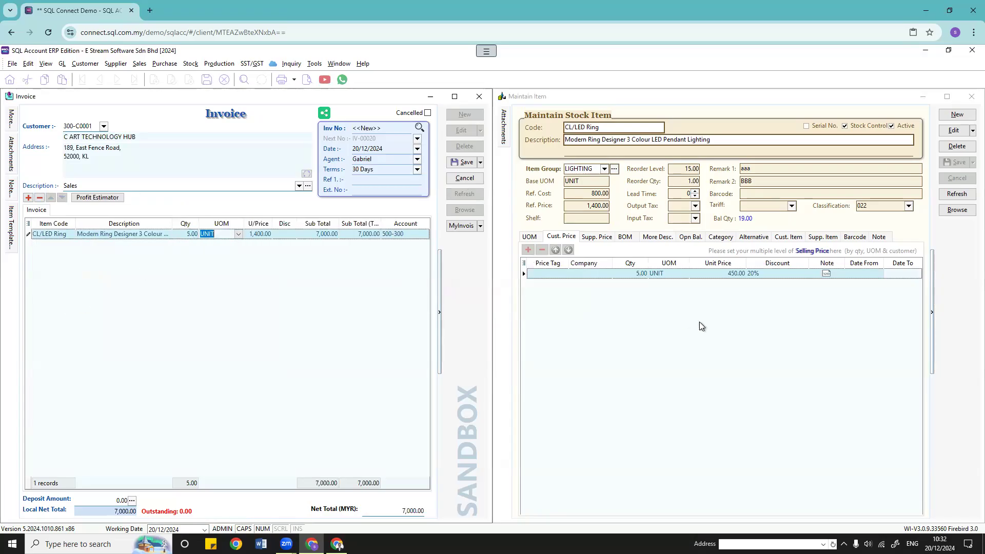
Step: Change the CL/LED Ring customer price discount from 20% to -20% and save
{"action": "left_click", "coordinate": [956, 131]}
{"action": "left_click_drag", "start_coordinate": [758, 274], "coordinate": [750, 273]}
{"action": "left_click", "coordinate": [749, 274]}
{"action": "type", "text": "-"}
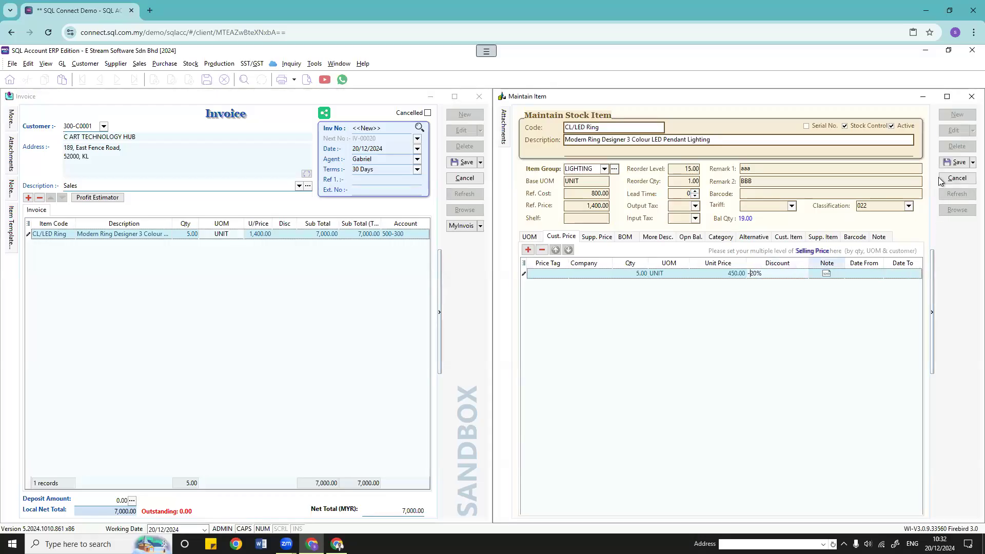
{"action": "left_click", "coordinate": [955, 162]}
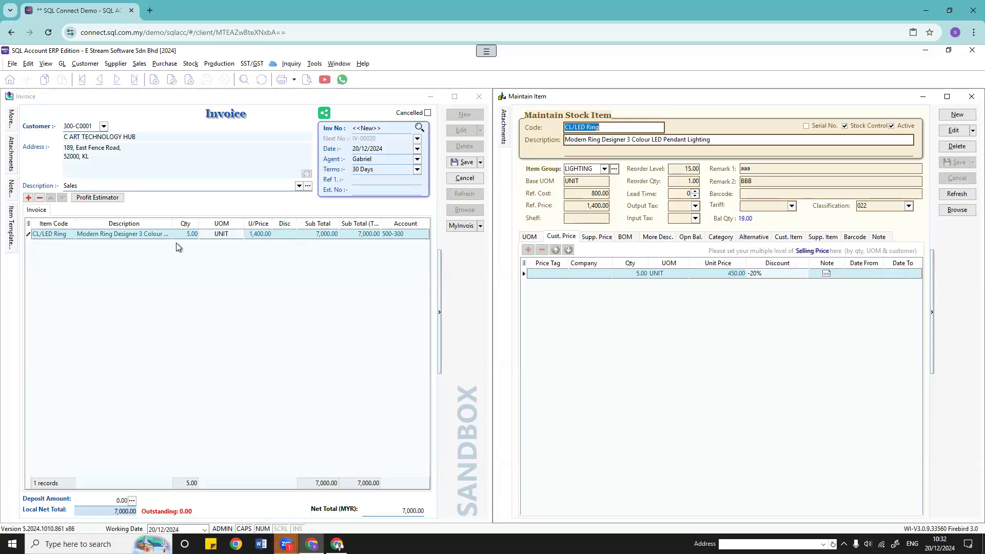
Step: Re-enter quantity 5 on the invoice line to reapply the customer price
{"action": "left_click", "coordinate": [191, 234]}
{"action": "left_click", "coordinate": [193, 234]}
{"action": "left_click", "coordinate": [193, 235]}
{"action": "type", "text": "5"}
{"action": "key", "text": "Tab"}
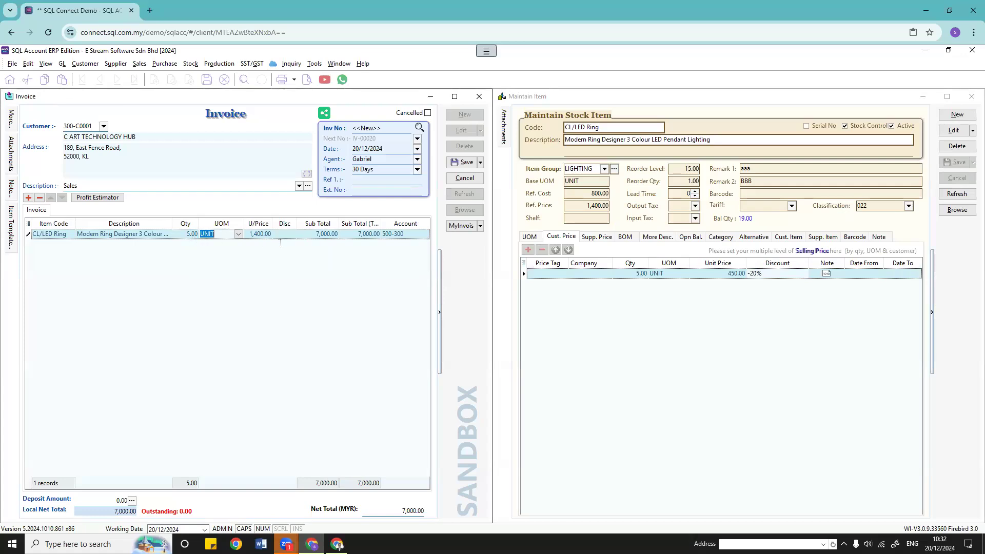
{"action": "left_click", "coordinate": [277, 235]}
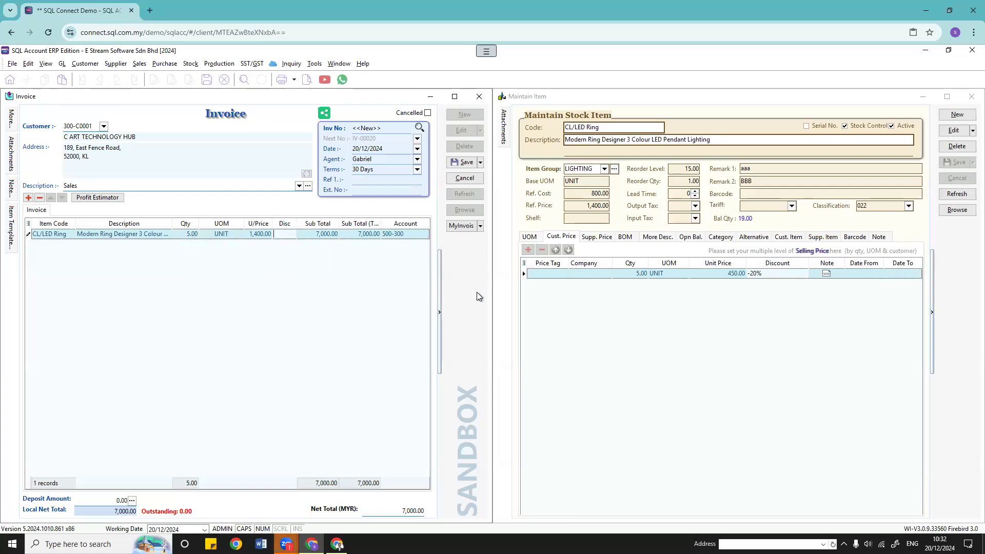
{"action": "left_click", "coordinate": [625, 306]}
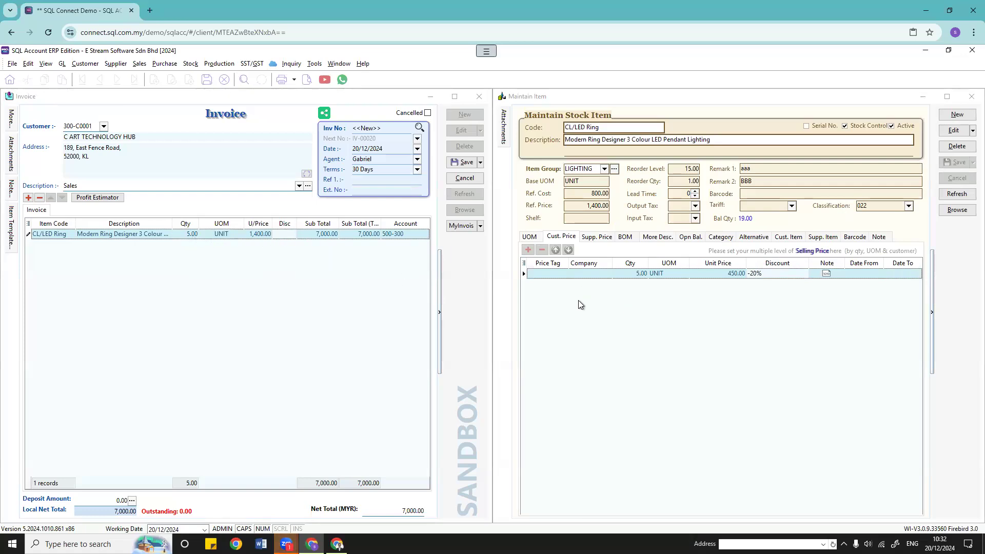
Step: Try changing the customer price row's company, then discard the unsaved new invoice
{"action": "left_click", "coordinate": [946, 134]}
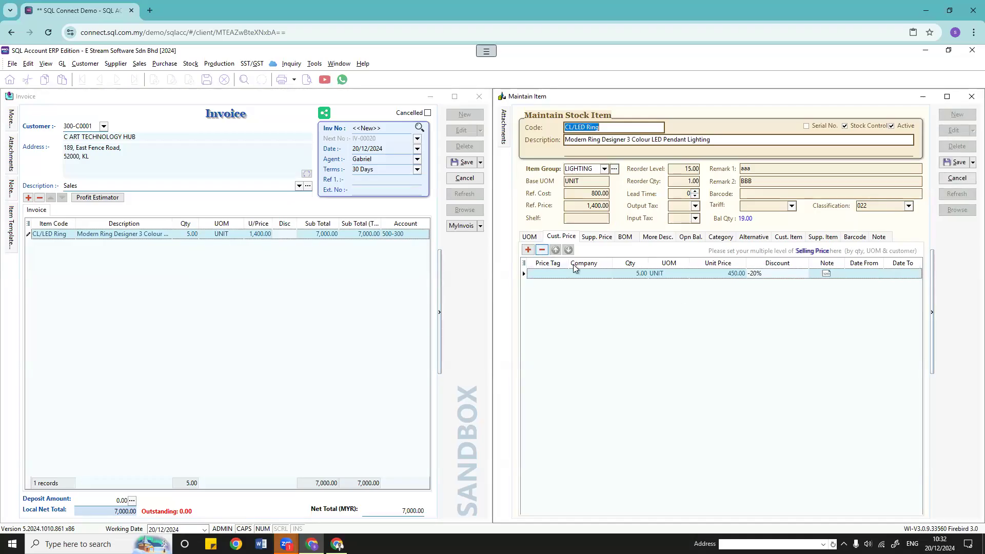
{"action": "left_click", "coordinate": [591, 273]}
{"action": "left_click", "coordinate": [607, 274]}
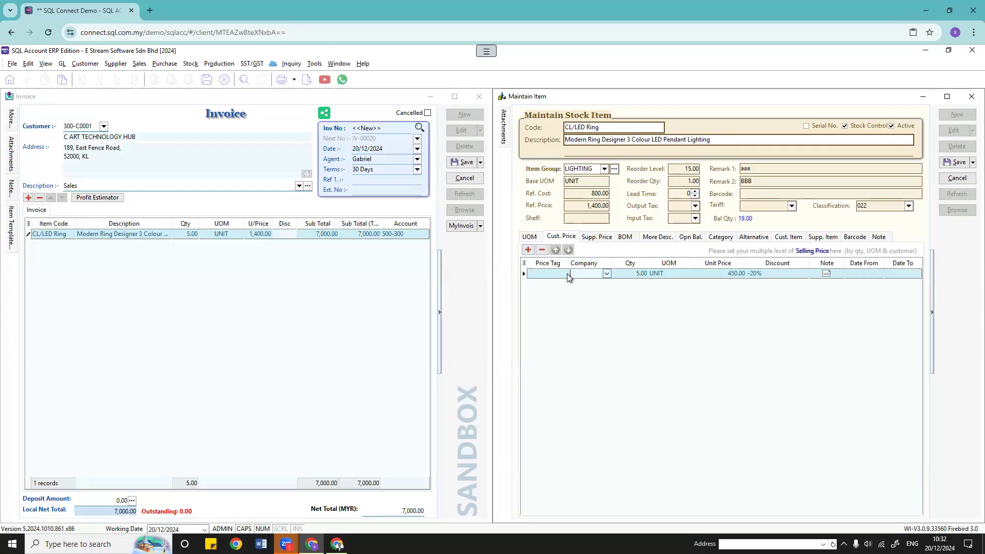
{"action": "left_click", "coordinate": [559, 274]}
{"action": "left_click", "coordinate": [594, 299]}
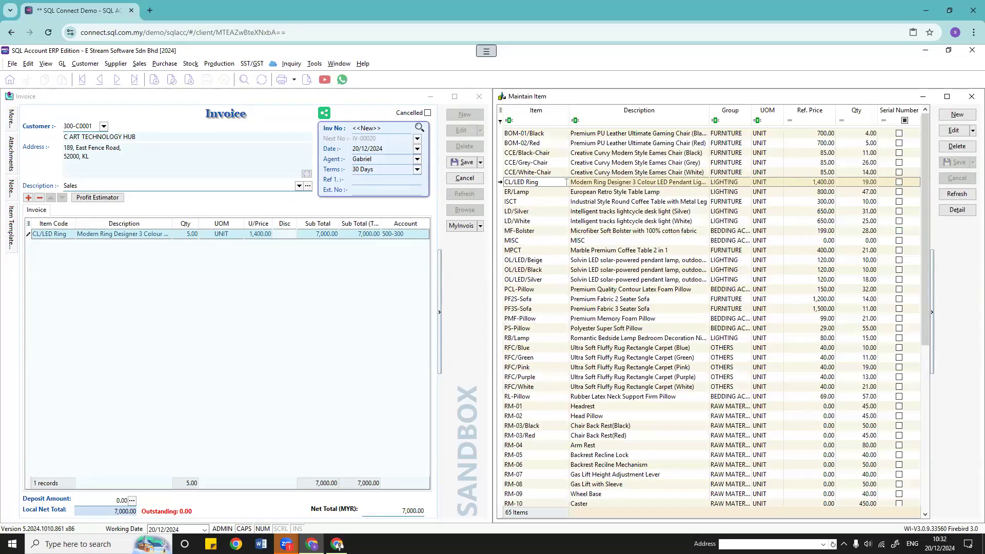
{"action": "double_click", "coordinate": [566, 182]}
{"action": "left_click", "coordinate": [466, 179]}
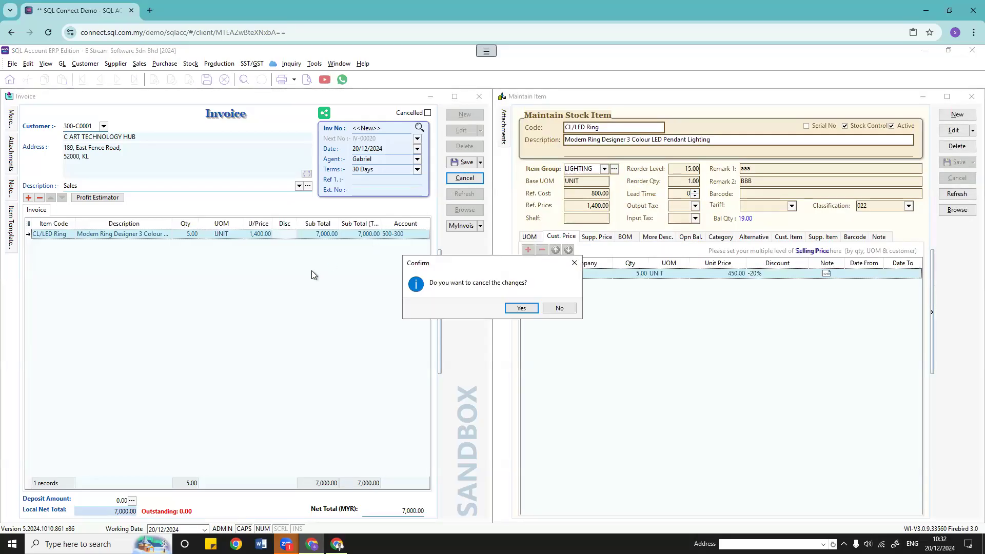
{"action": "key", "text": "Return"}
Step: Assign C ART TECHNOLOGY HUB to the CL/LED Ring customer price row and save
{"action": "left_click", "coordinate": [953, 130]}
{"action": "left_click", "coordinate": [589, 273]}
{"action": "left_click", "coordinate": [606, 273]}
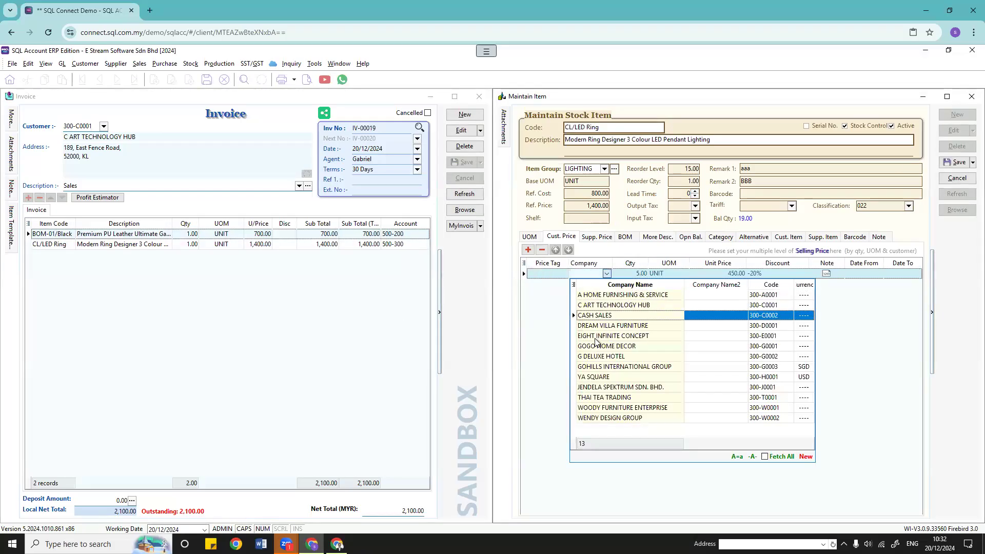
{"action": "left_click", "coordinate": [595, 310]}
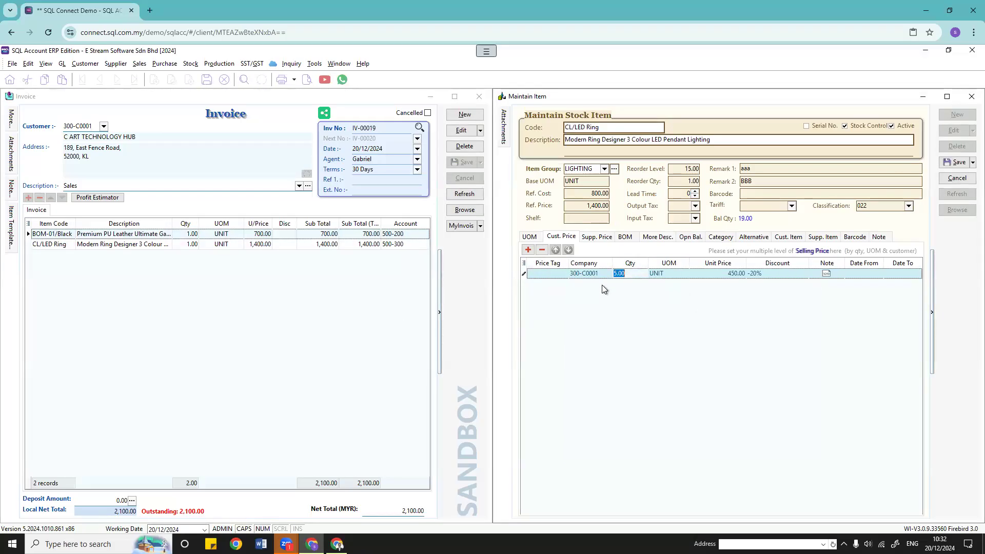
{"action": "left_click", "coordinate": [463, 131]}
{"action": "left_click", "coordinate": [463, 132]}
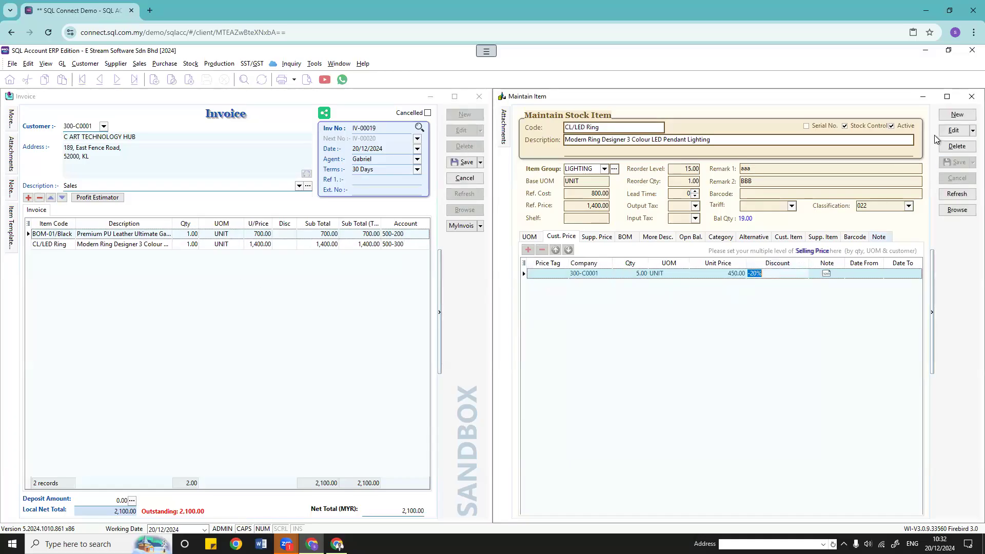
Step: Restore the customer price discount to 20% by removing the minus sign, and save
{"action": "left_click", "coordinate": [953, 130]}
{"action": "left_click", "coordinate": [754, 277]}
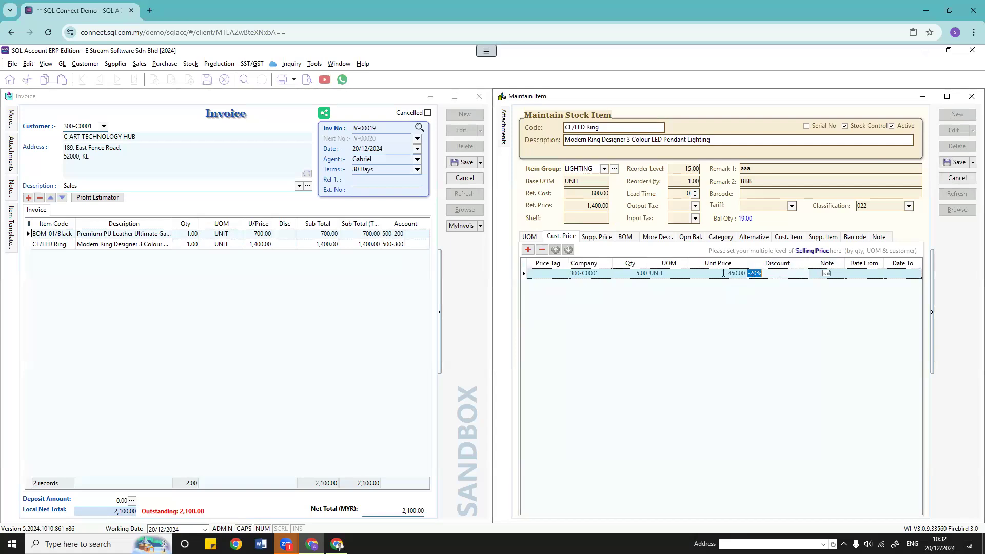
{"action": "key", "text": "Delete"}
{"action": "left_click", "coordinate": [956, 163]}
Step: Delete the CL/LED Ring line from invoice IV-00019, leaving 700.00
{"action": "left_click", "coordinate": [438, 152]}
{"action": "left_click", "coordinate": [61, 245]}
{"action": "left_click", "coordinate": [39, 198]}
{"action": "left_click", "coordinate": [518, 311]}
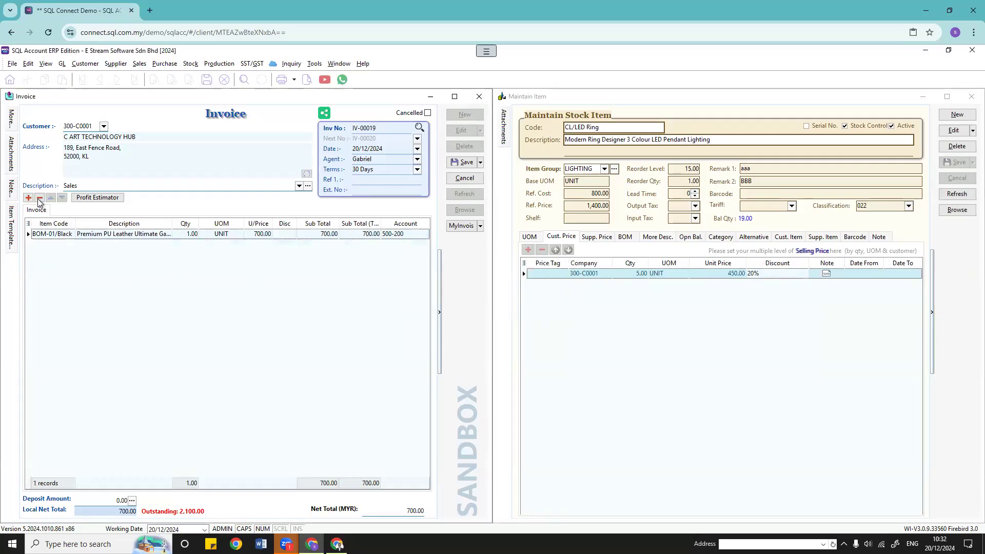
Step: Add a 5-unit CL/LED Ring invoice line, accepting the 450.00 customer price less 20%
{"action": "left_click", "coordinate": [28, 197]}
{"action": "left_click", "coordinate": [70, 245]}
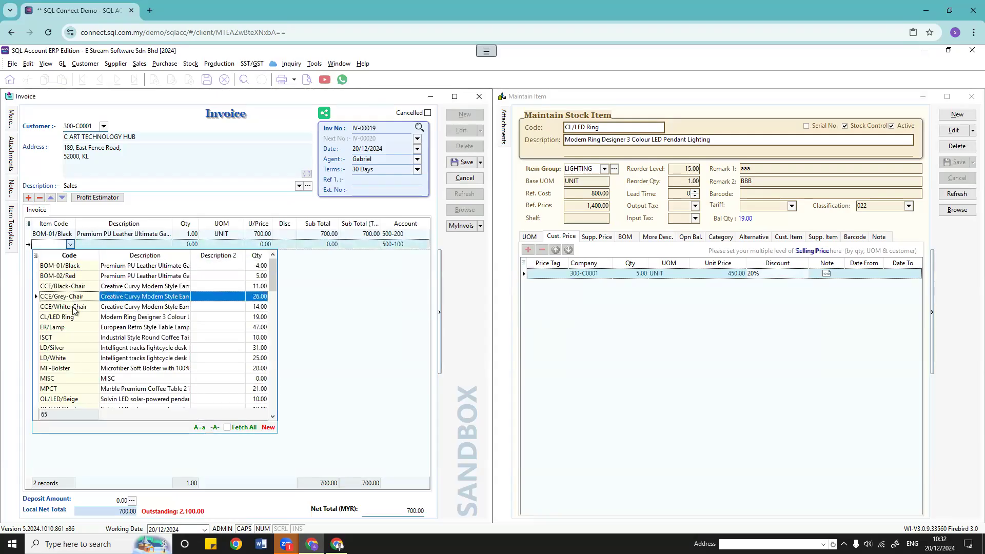
{"action": "left_click", "coordinate": [77, 317]}
{"action": "left_click", "coordinate": [181, 243]}
{"action": "type", "text": "5"}
{"action": "key", "text": "Return"}
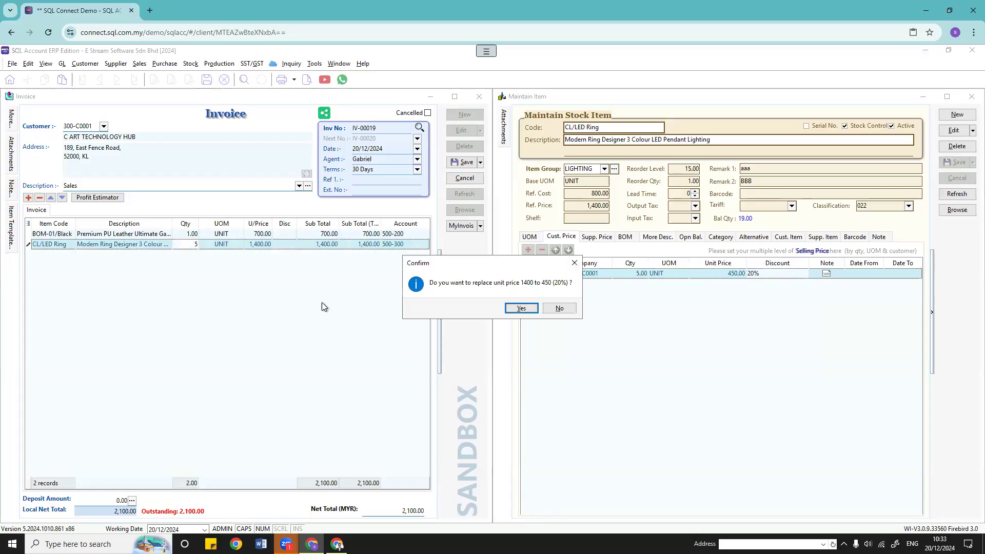
{"action": "left_click", "coordinate": [520, 309]}
Step: Review the line's unit price and discount, then change its quantity to 1
{"action": "left_click", "coordinate": [257, 245]}
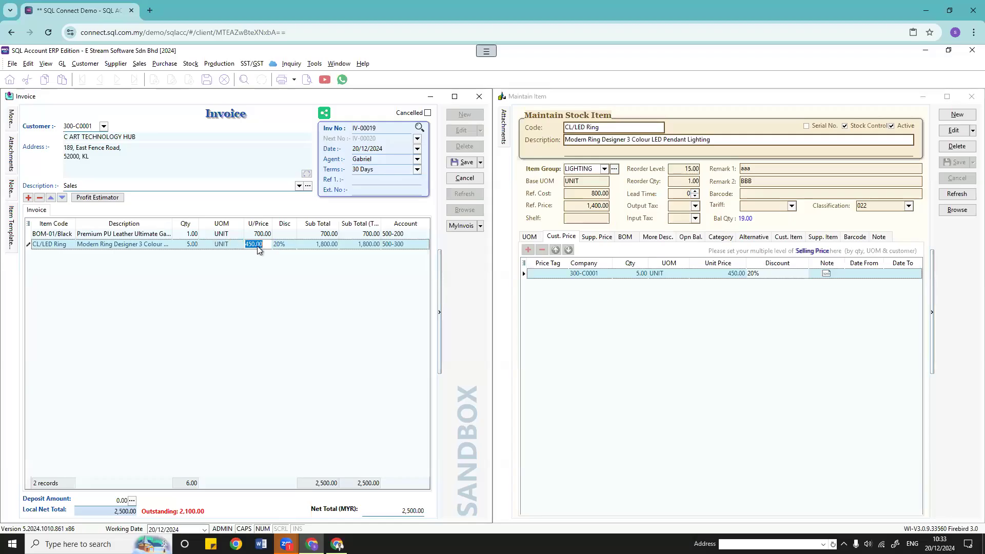
{"action": "left_click", "coordinate": [282, 245]}
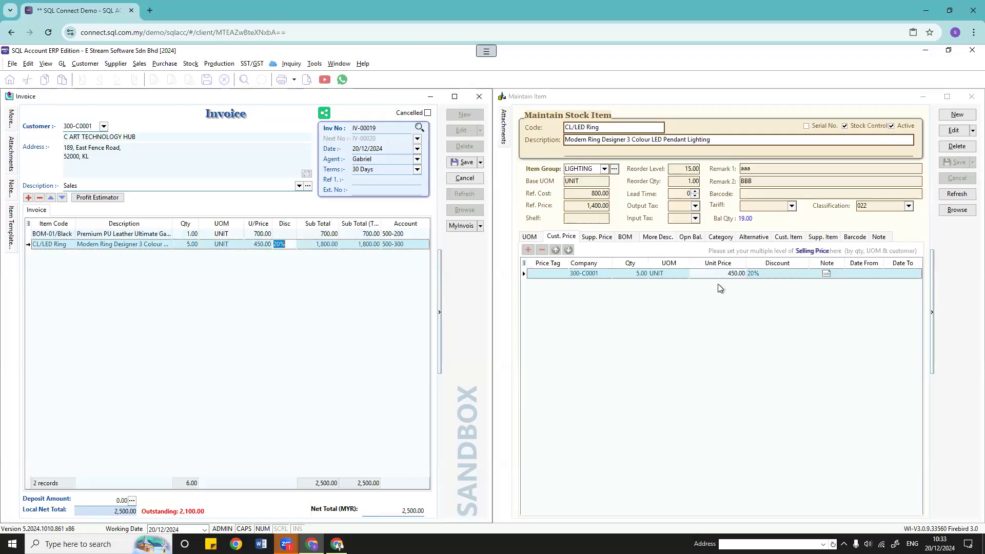
{"action": "left_click", "coordinate": [186, 244]}
{"action": "type", "text": "1"}
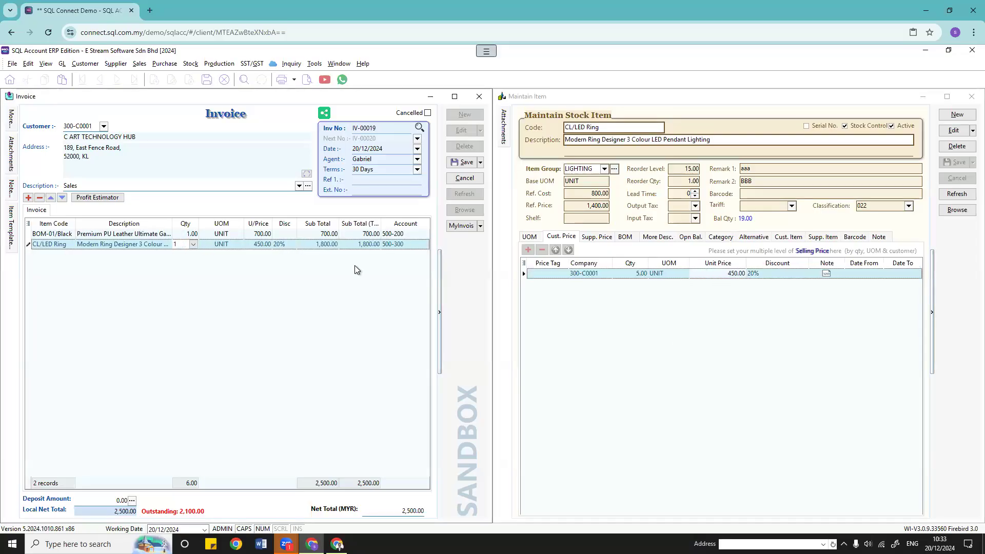
{"action": "key", "text": "Tab"}
Step: Revert the 1-unit line to 1,400.00 with no discount and add a 2-unit CL/LED Ring line
{"action": "left_click", "coordinate": [521, 308]}
{"action": "left_click", "coordinate": [285, 248]}
{"action": "key", "text": "BackSpace"}
{"action": "left_click", "coordinate": [28, 198]}
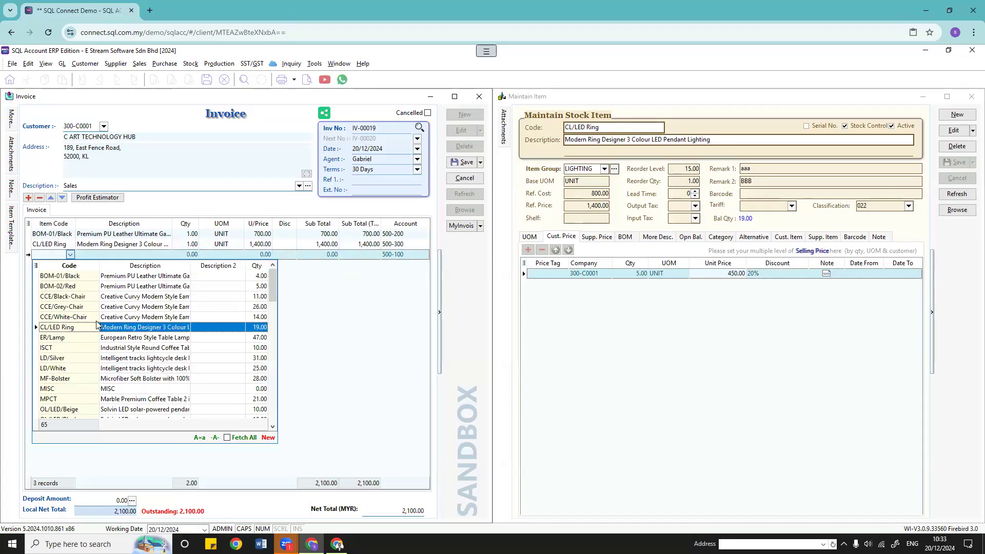
{"action": "left_click", "coordinate": [35, 325]}
{"action": "left_click", "coordinate": [189, 253]}
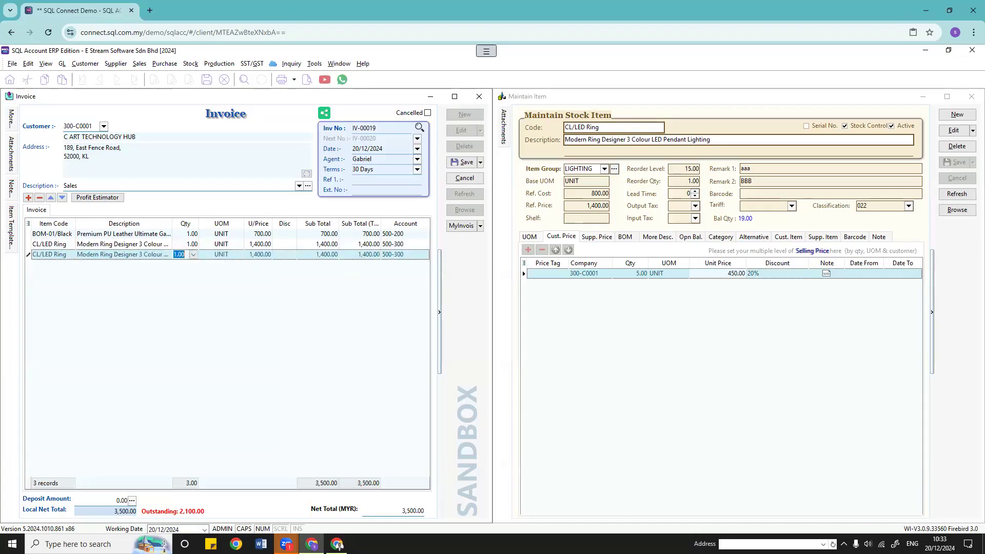
{"action": "type", "text": "2"}
{"action": "key", "text": "Return"}
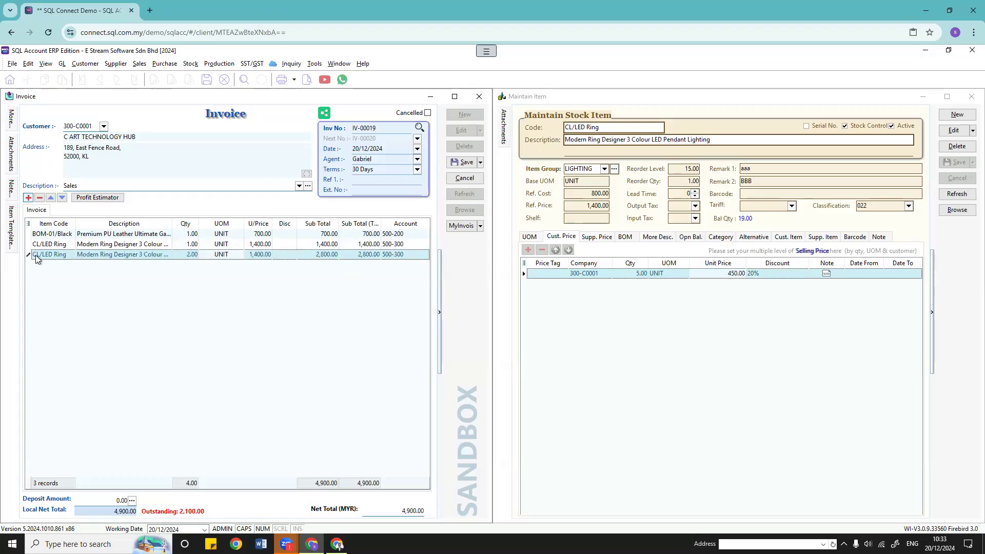
Step: Add two more CL/LED Ring lines with quantities 3 and 4
{"action": "left_click", "coordinate": [28, 197]}
{"action": "left_click", "coordinate": [71, 265]}
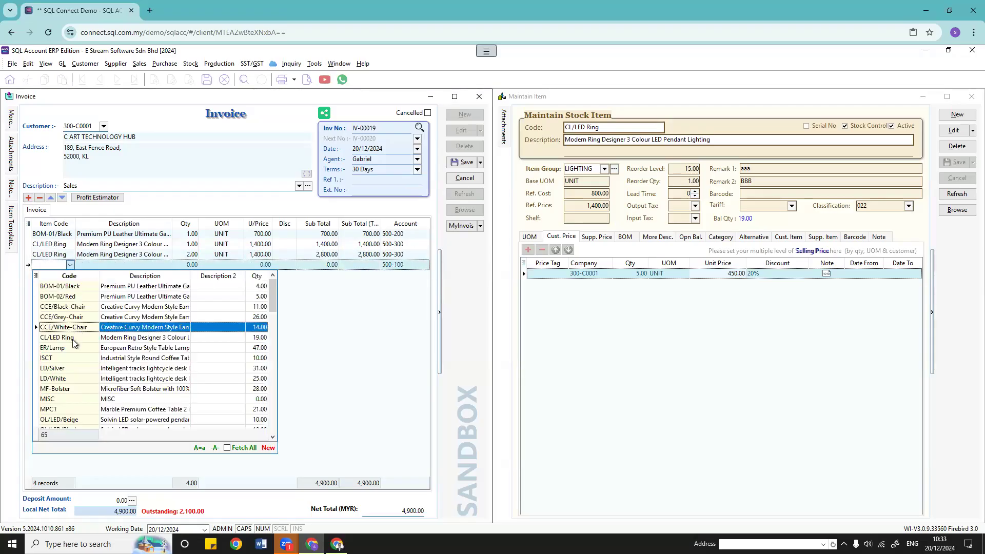
{"action": "left_click", "coordinate": [71, 338]}
{"action": "type", "text": "3"}
{"action": "key", "text": "Return"}
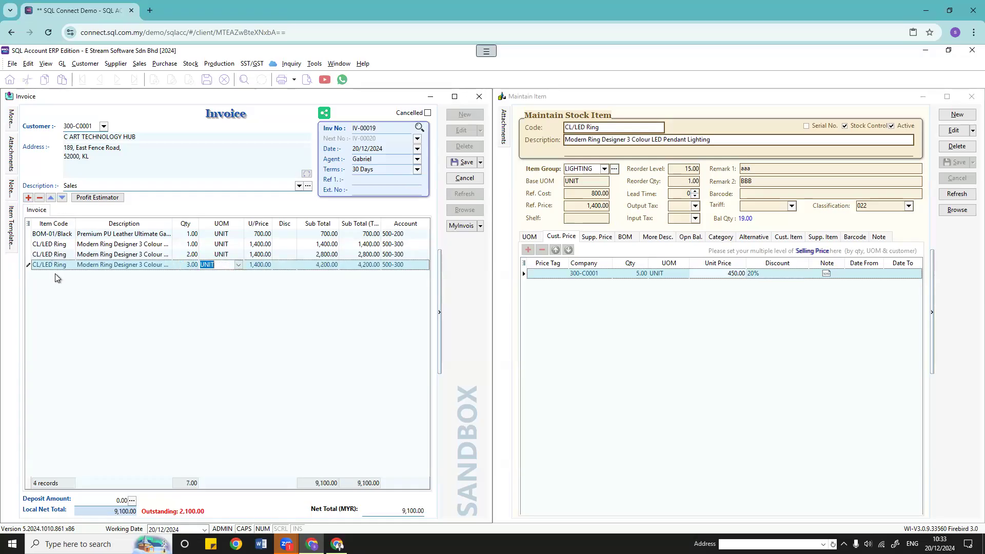
{"action": "key", "text": "Down"}
{"action": "left_click", "coordinate": [70, 275]}
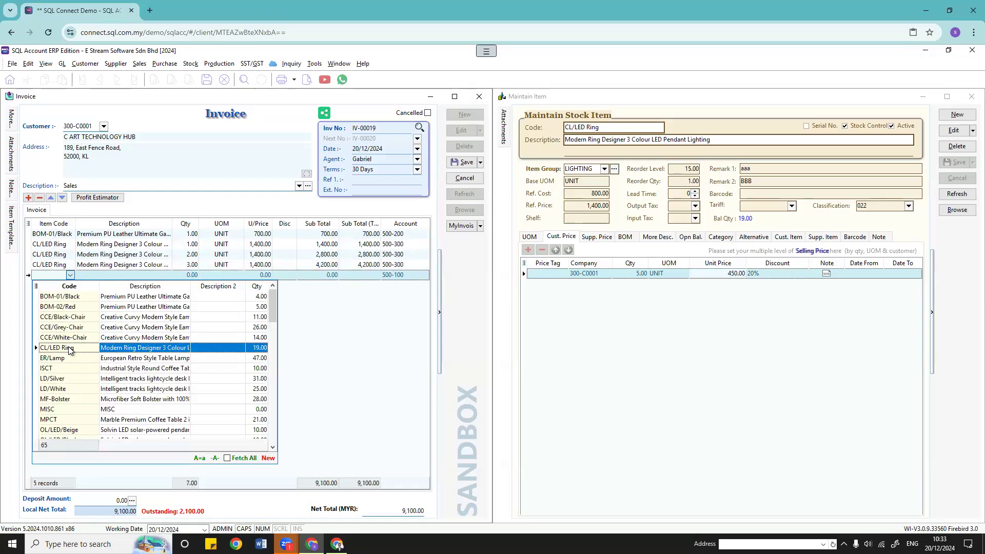
{"action": "left_click", "coordinate": [71, 348]}
{"action": "key", "text": "Return"}
{"action": "type", "text": "4"}
{"action": "key", "text": "Return"}
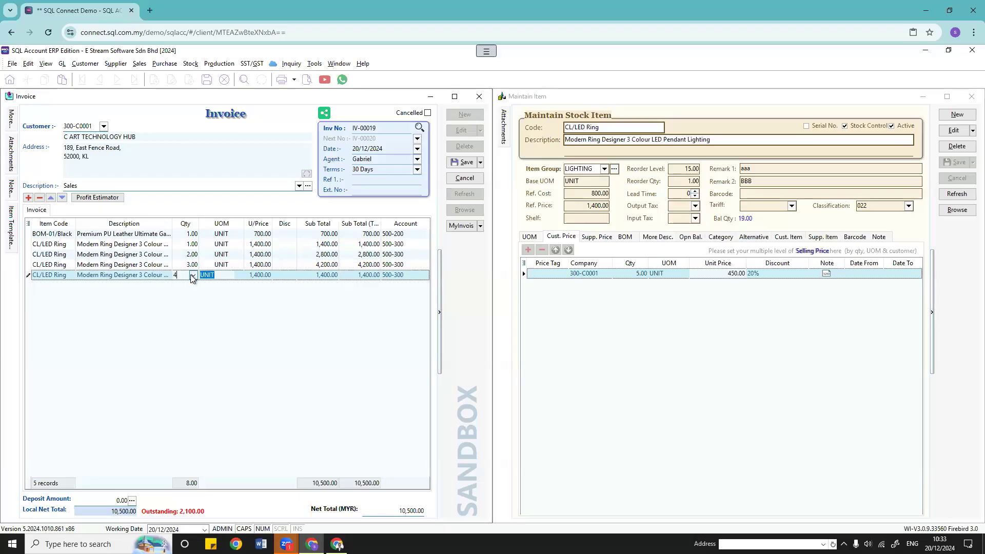
Step: Add a 5-unit CL/LED Ring line, accepting the 450 customer price with 20% discount
{"action": "key", "text": "Down"}
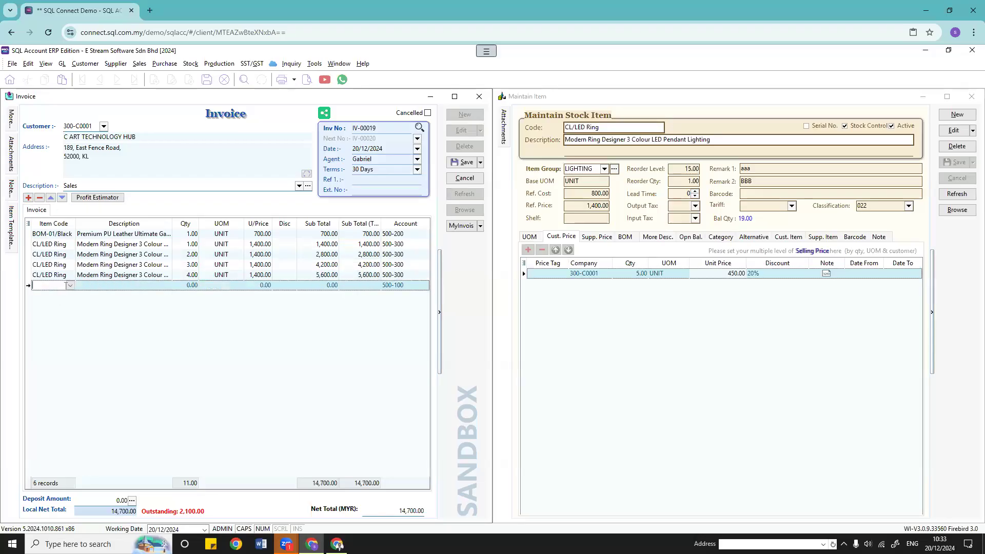
{"action": "left_click", "coordinate": [35, 355]}
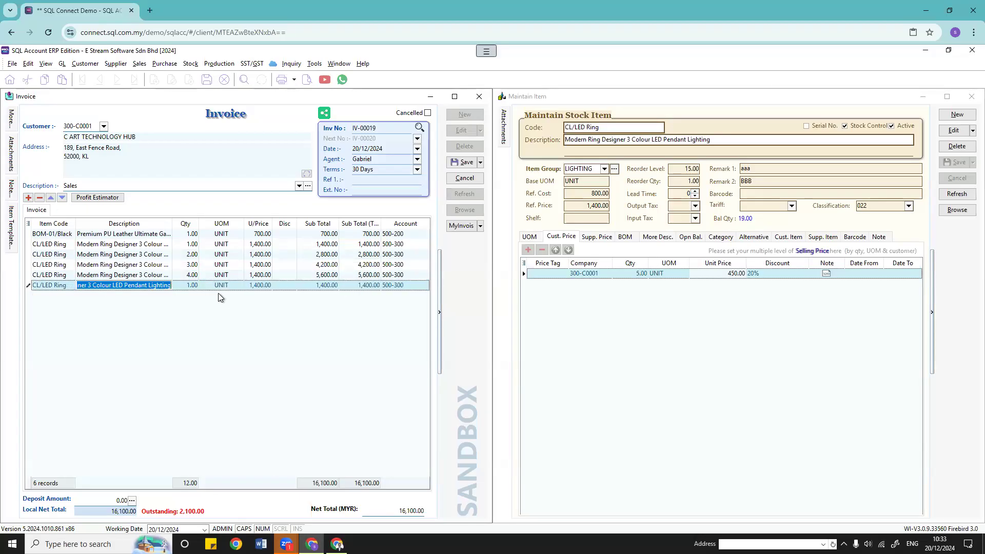
{"action": "left_click", "coordinate": [188, 285]}
{"action": "type", "text": "5"}
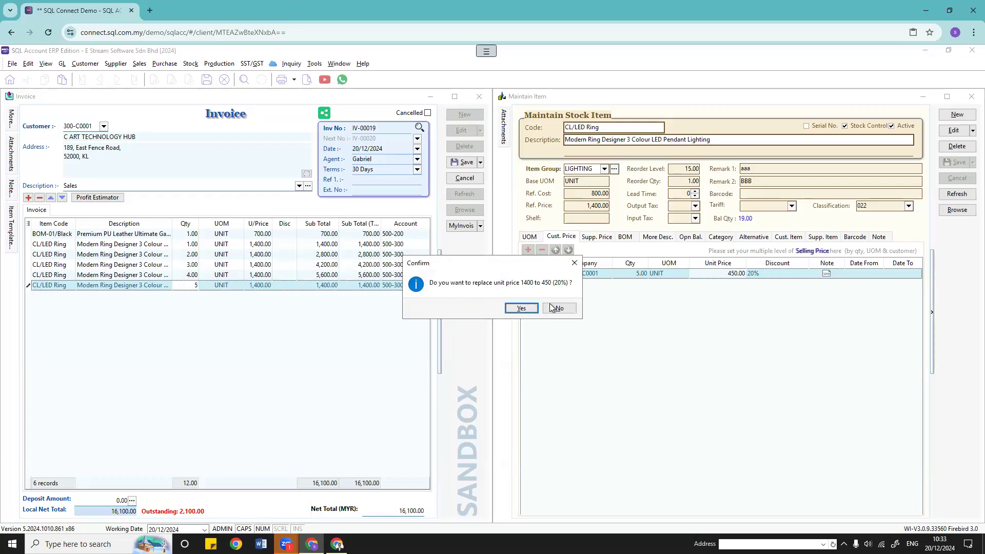
{"action": "left_click", "coordinate": [521, 308]}
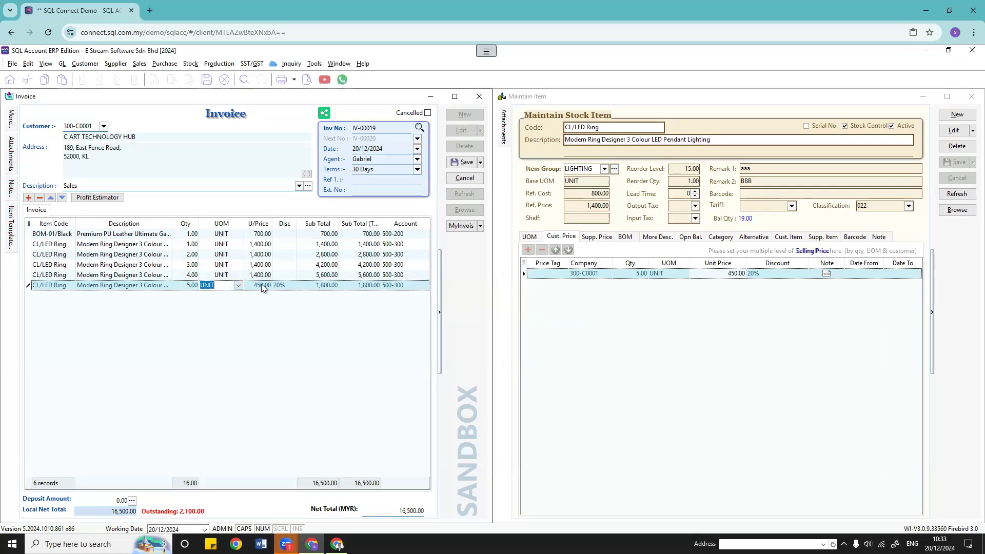
{"action": "left_click", "coordinate": [279, 285]}
Step: Date the CL/LED Ring customer price 20/12/2024 to 31/12/2024, save, and cancel the invoice
{"action": "left_click", "coordinate": [866, 274]}
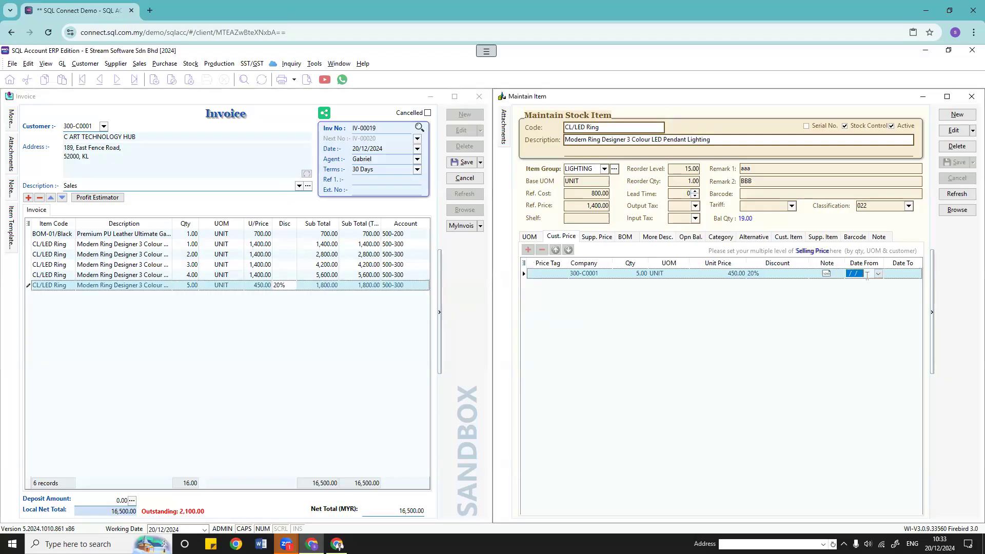
{"action": "left_click", "coordinate": [878, 274]}
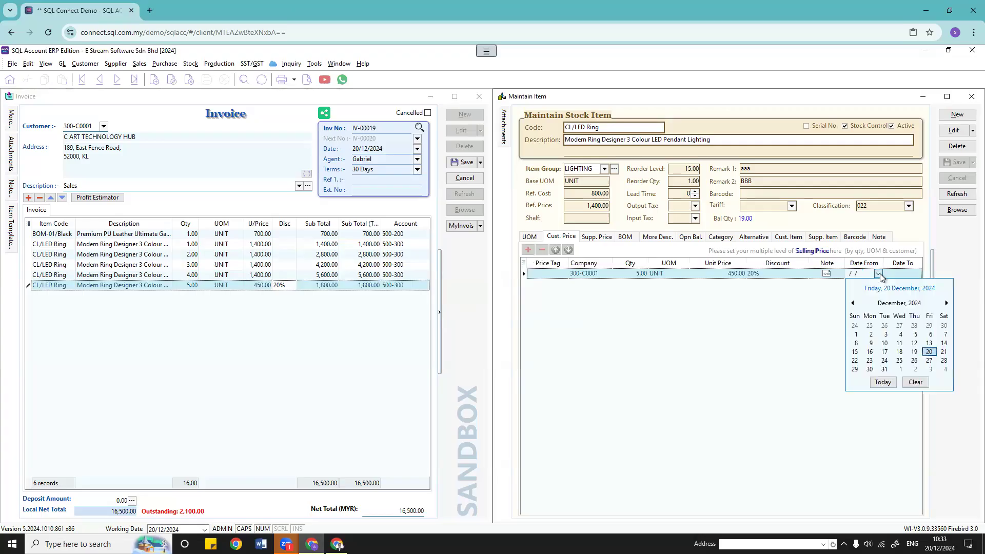
{"action": "left_click", "coordinate": [878, 273]}
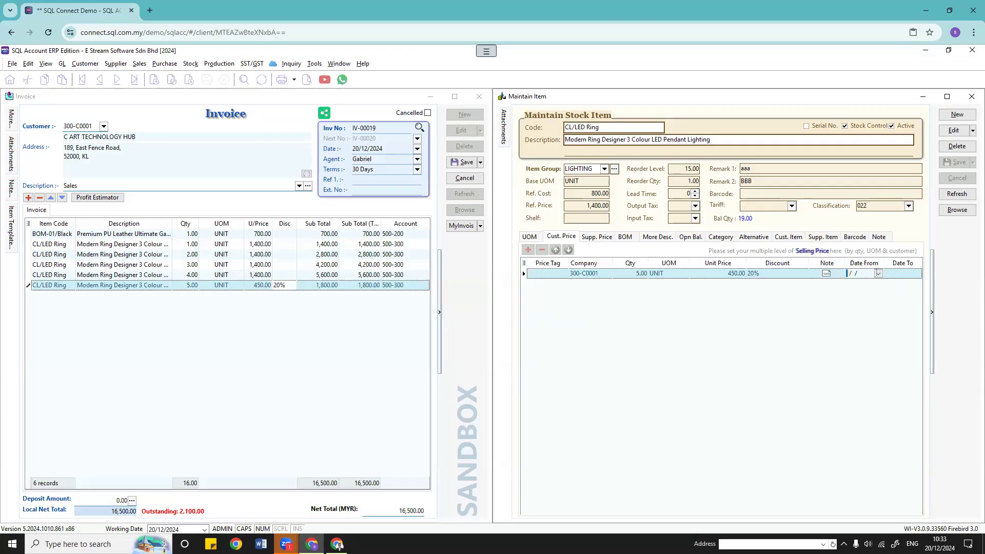
{"action": "left_click", "coordinate": [879, 274]}
{"action": "left_click", "coordinate": [954, 131]}
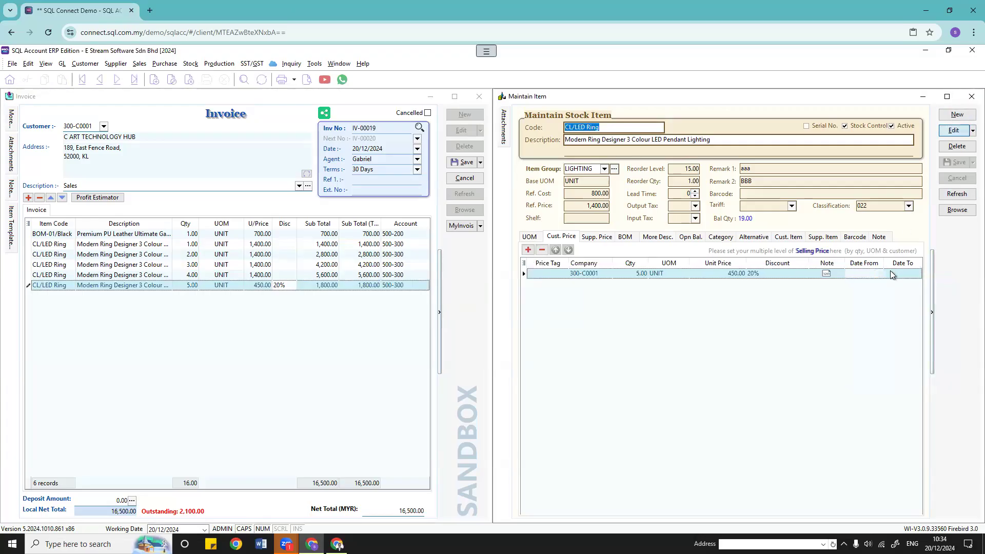
{"action": "left_click", "coordinate": [876, 273]}
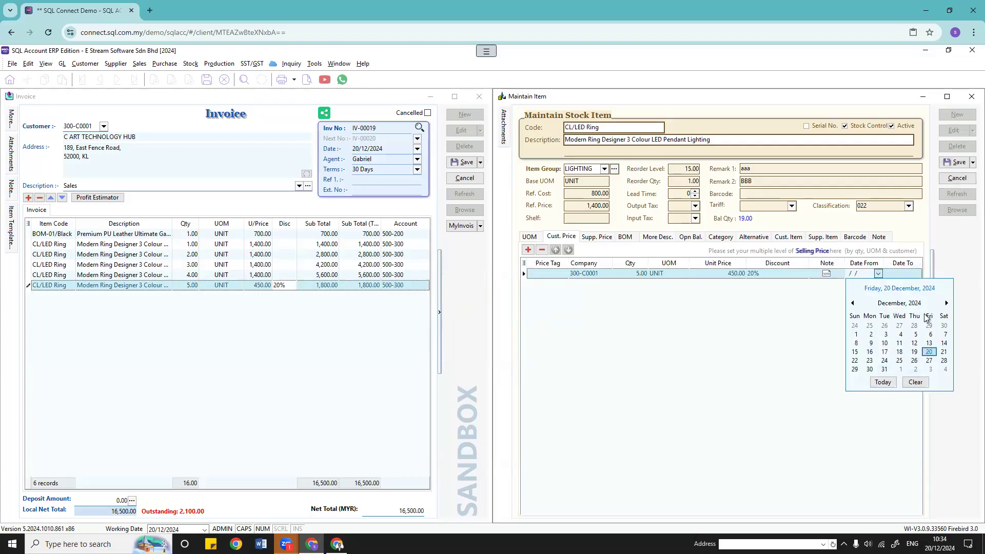
{"action": "left_click", "coordinate": [929, 352]}
{"action": "left_click", "coordinate": [913, 275]}
{"action": "left_click", "coordinate": [916, 274]}
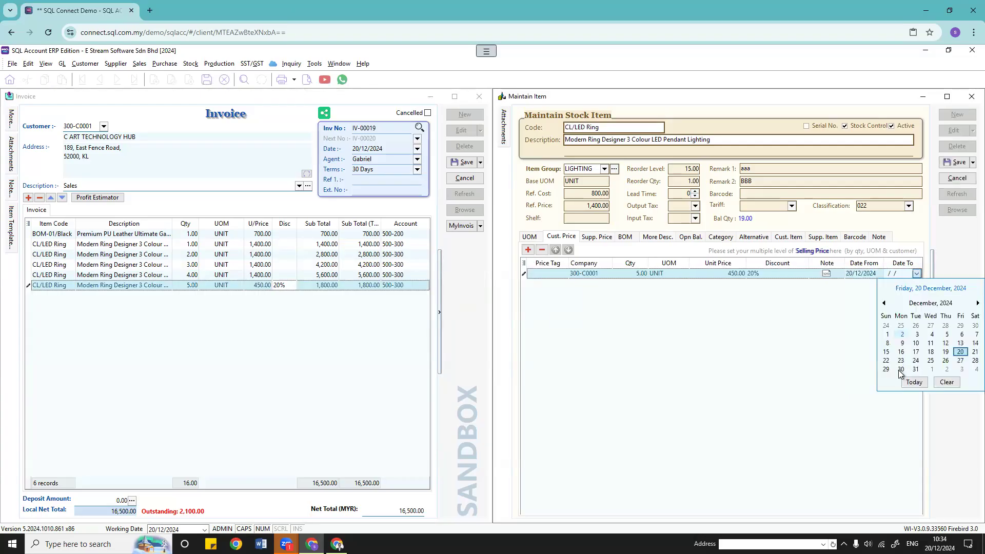
{"action": "left_click", "coordinate": [916, 369]}
{"action": "left_click", "coordinate": [955, 162]}
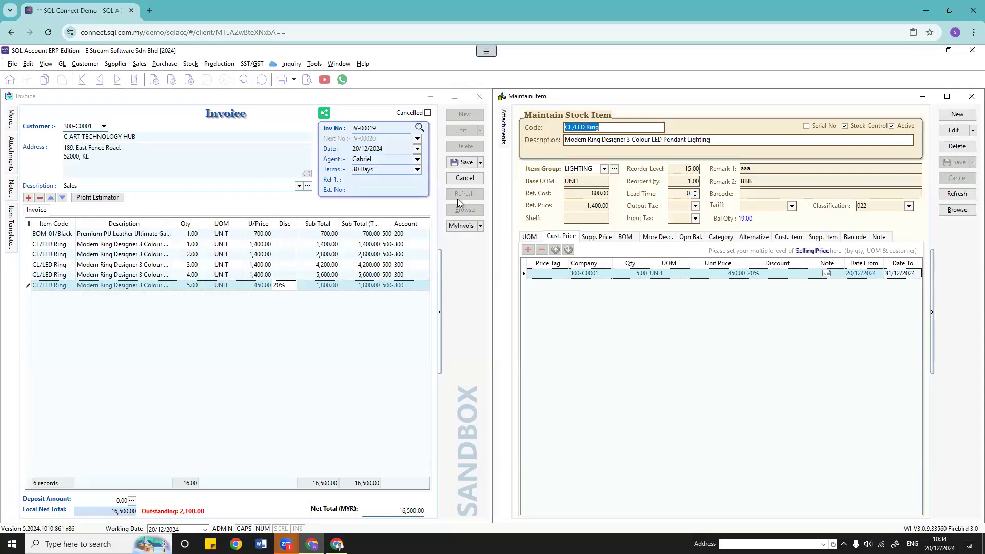
{"action": "left_click", "coordinate": [461, 180]}
{"action": "left_click", "coordinate": [514, 308]}
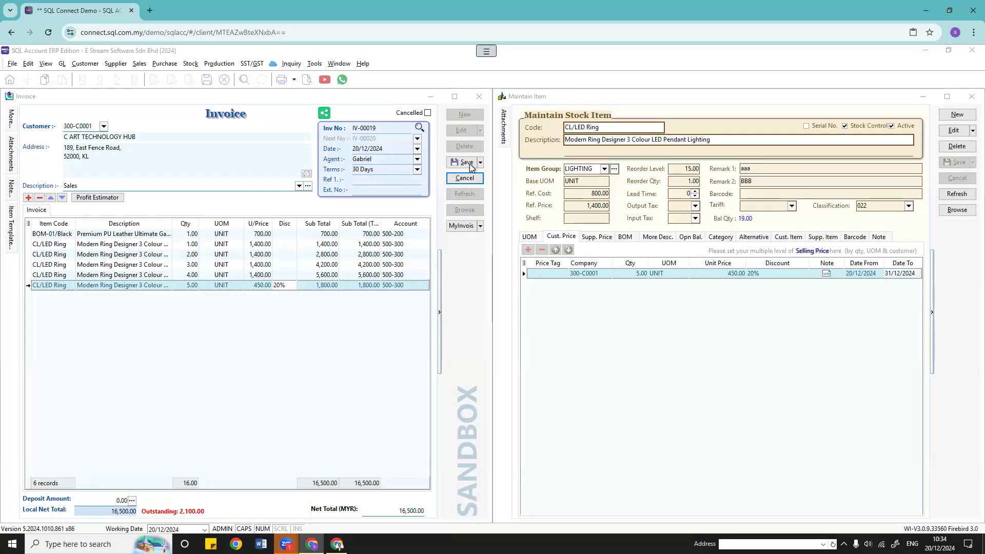
Step: Start a new invoice for C ART TECHNOLOGY HUB with a CL/LED Ring line
{"action": "left_click", "coordinate": [468, 115]}
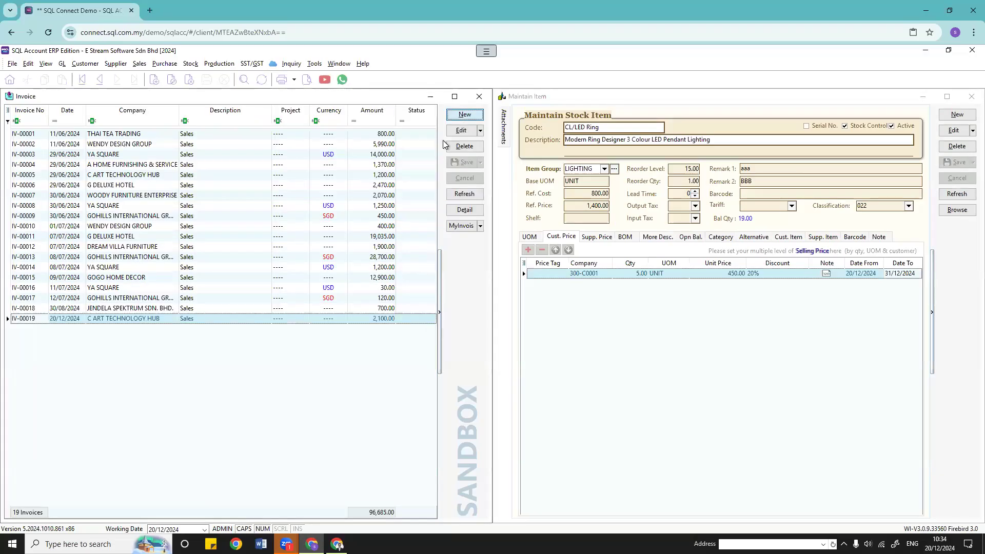
{"action": "left_click", "coordinate": [103, 127]}
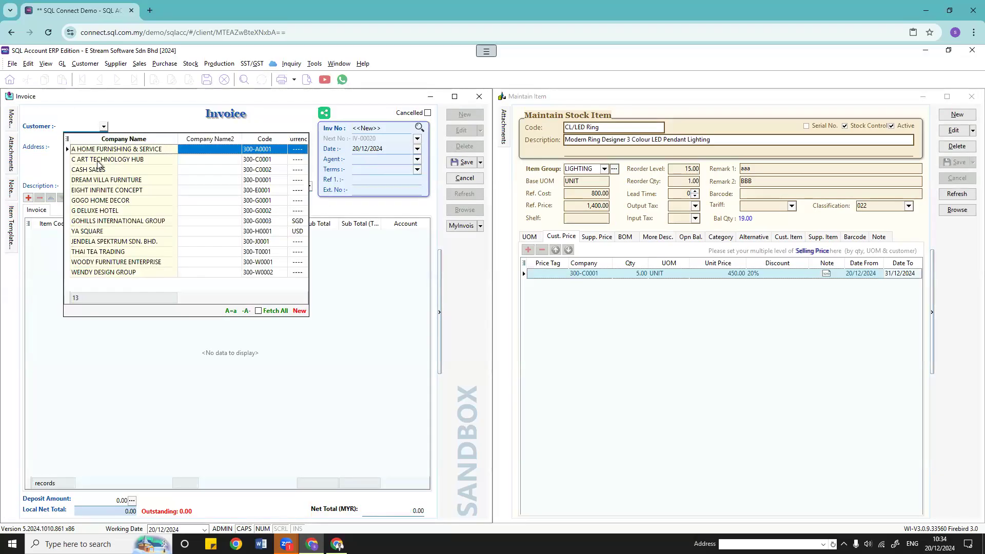
{"action": "left_click", "coordinate": [97, 156]}
{"action": "left_click", "coordinate": [71, 234]}
{"action": "left_click", "coordinate": [72, 234]}
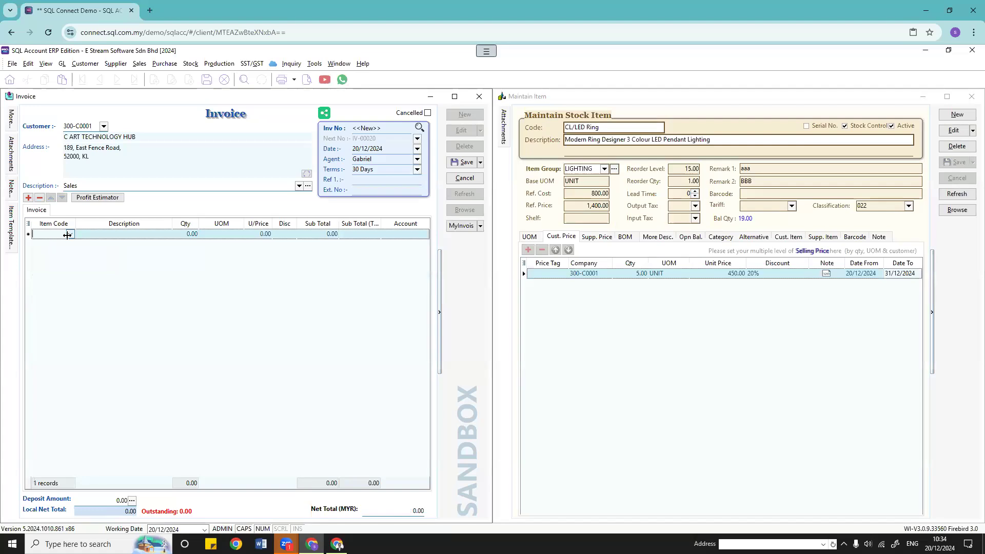
{"action": "left_click", "coordinate": [79, 306]}
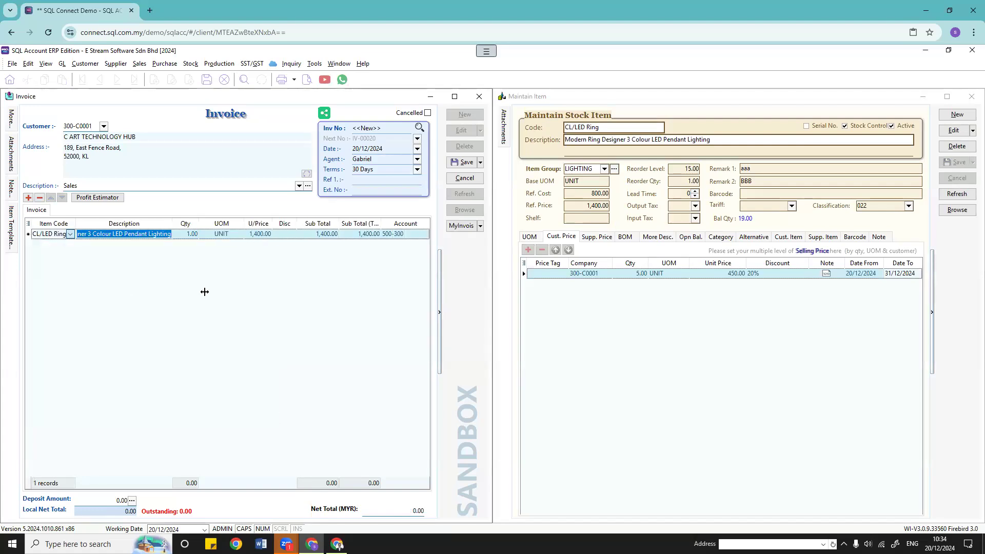
Step: Enter quantity 5 and try invoice dates 01/12 and 12/12, settling on 25/12/2024
{"action": "left_click", "coordinate": [417, 149]}
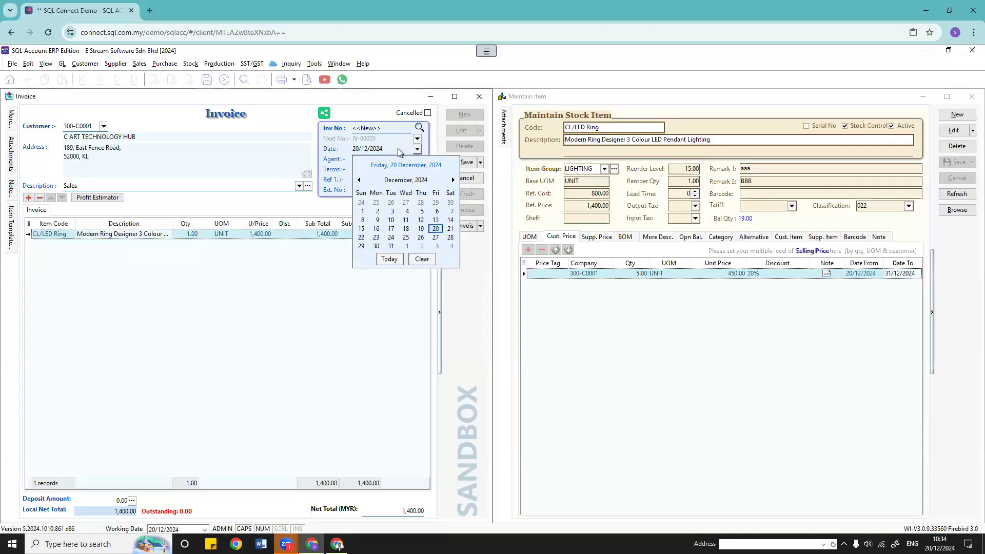
{"action": "left_click", "coordinate": [362, 211]}
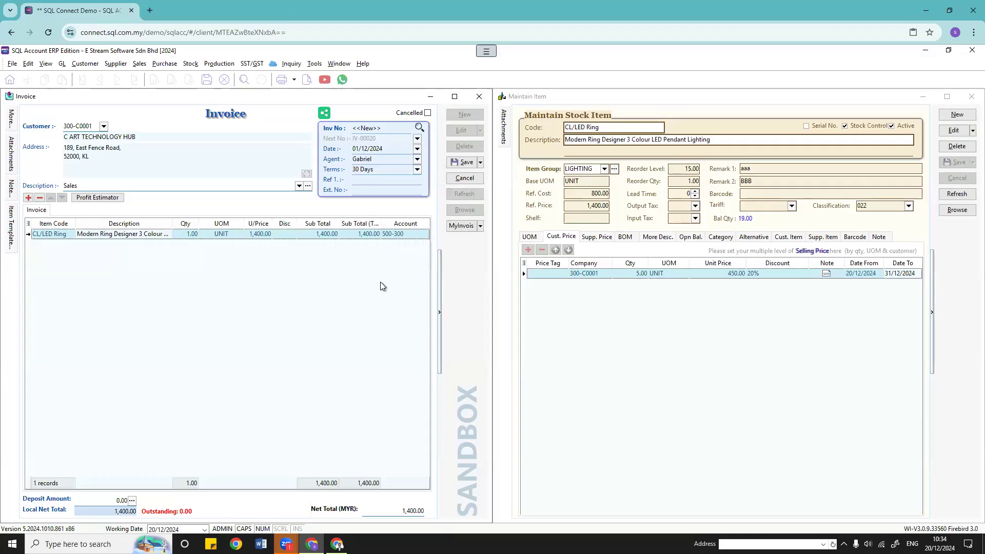
{"action": "left_click", "coordinate": [189, 234]}
{"action": "type", "text": "5"}
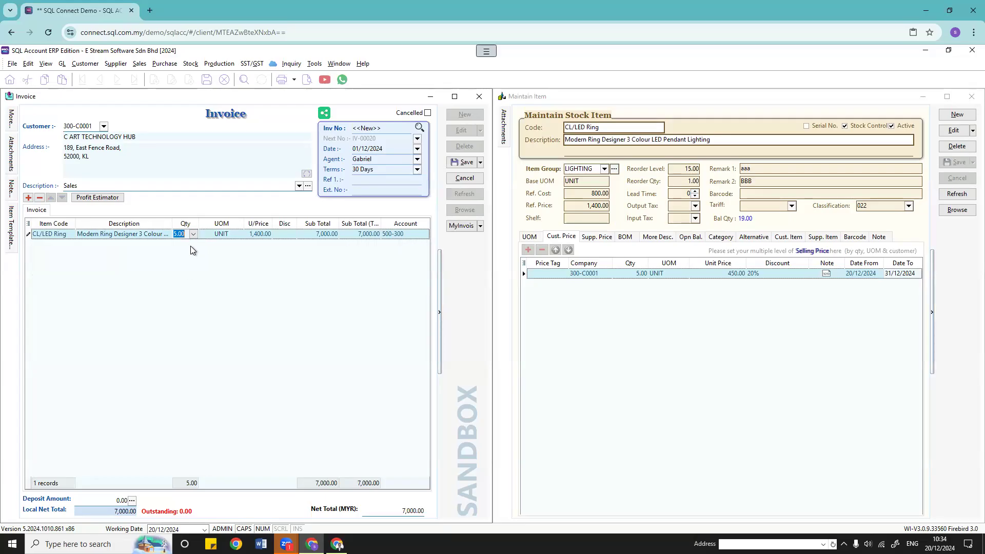
{"action": "left_click", "coordinate": [417, 148]}
{"action": "left_click", "coordinate": [414, 224]}
{"action": "left_click", "coordinate": [417, 149]}
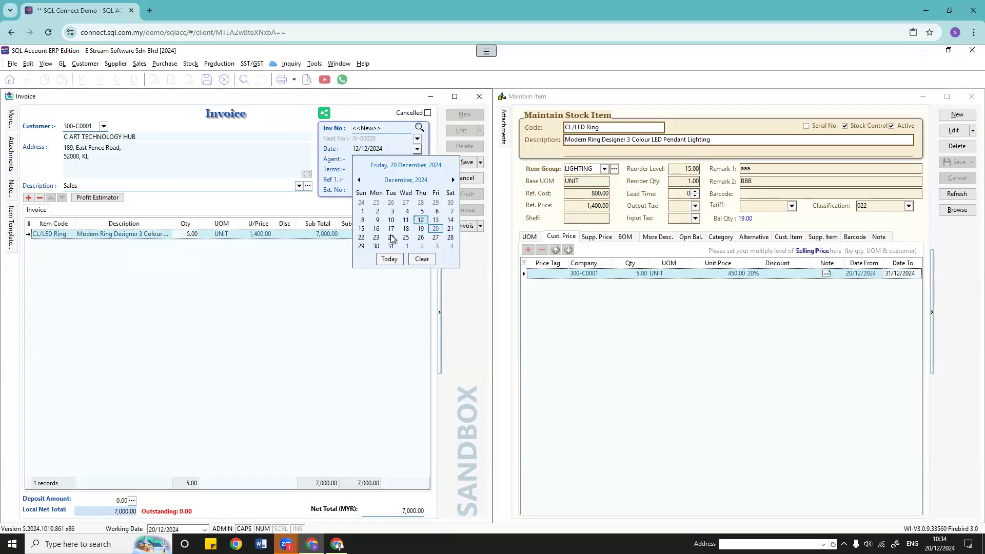
{"action": "left_click", "coordinate": [403, 236]}
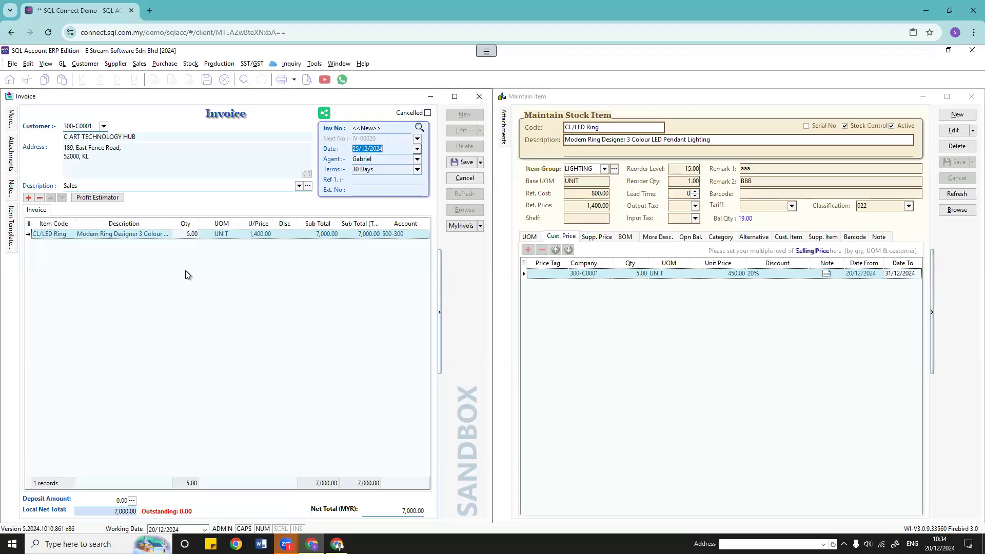
Step: Replace the line with a new 5-unit CL/LED Ring line, accepting the 450 unit price
{"action": "left_click", "coordinate": [190, 235]}
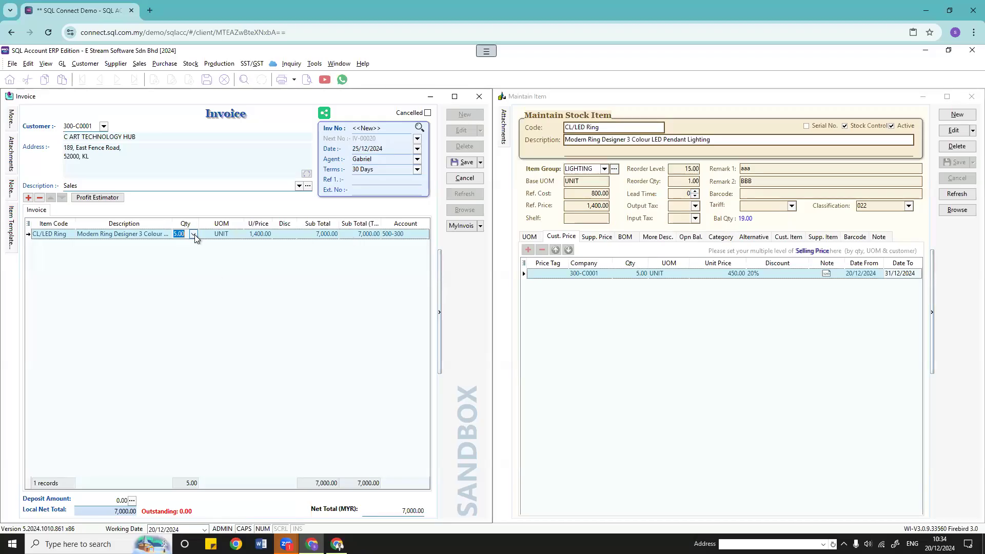
{"action": "left_click", "coordinate": [39, 197]}
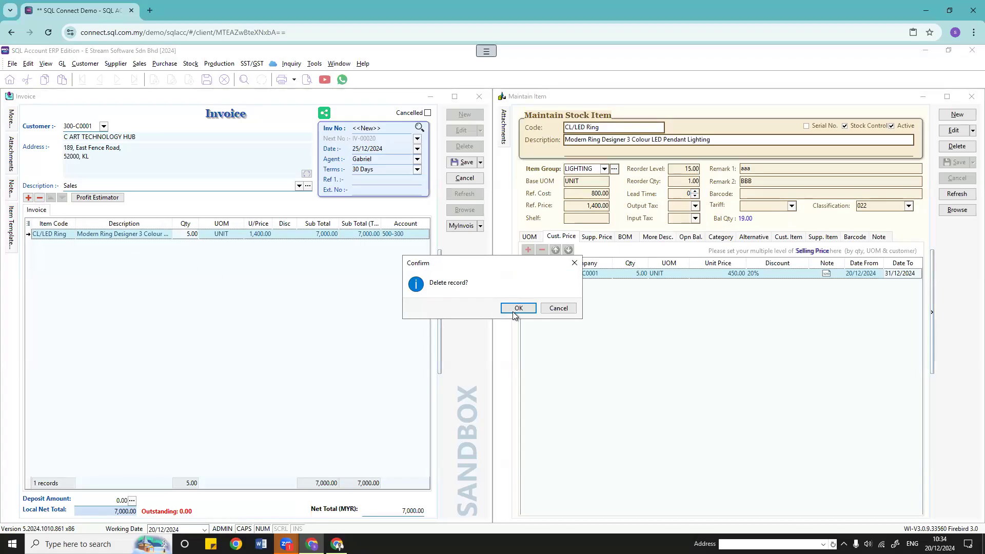
{"action": "key", "text": "Return"}
{"action": "left_click", "coordinate": [29, 198]}
{"action": "left_click", "coordinate": [71, 234]}
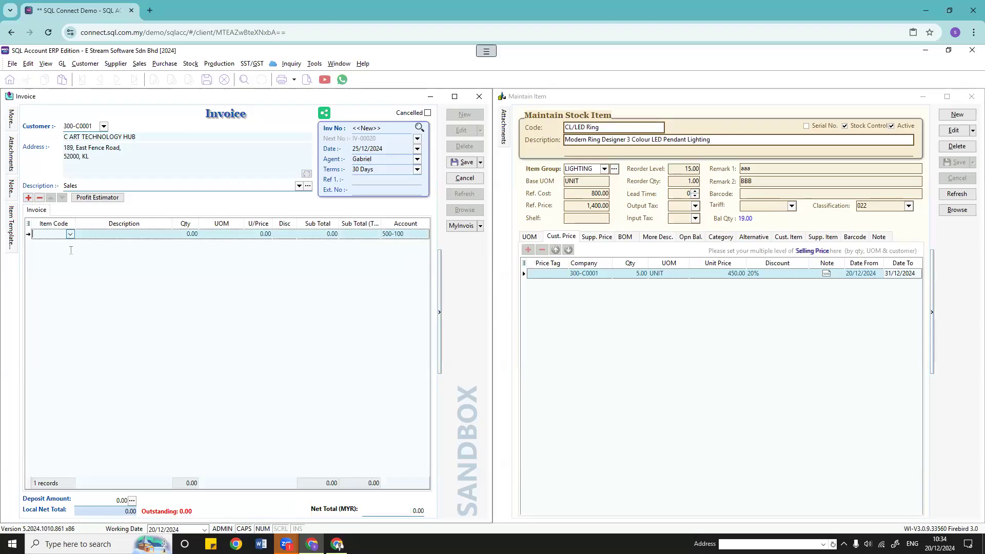
{"action": "left_click", "coordinate": [81, 307]}
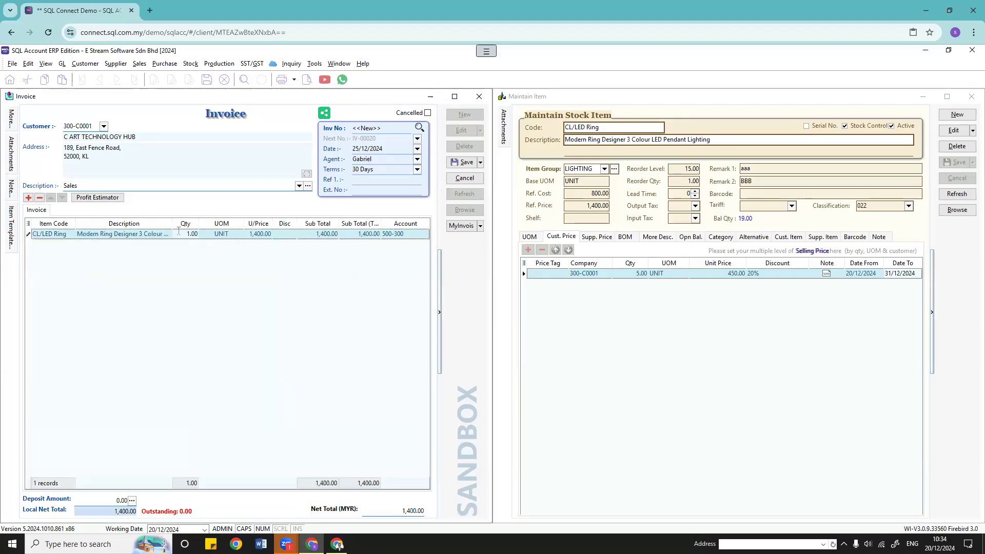
{"action": "type", "text": "5"}
{"action": "key", "text": "Tab"}
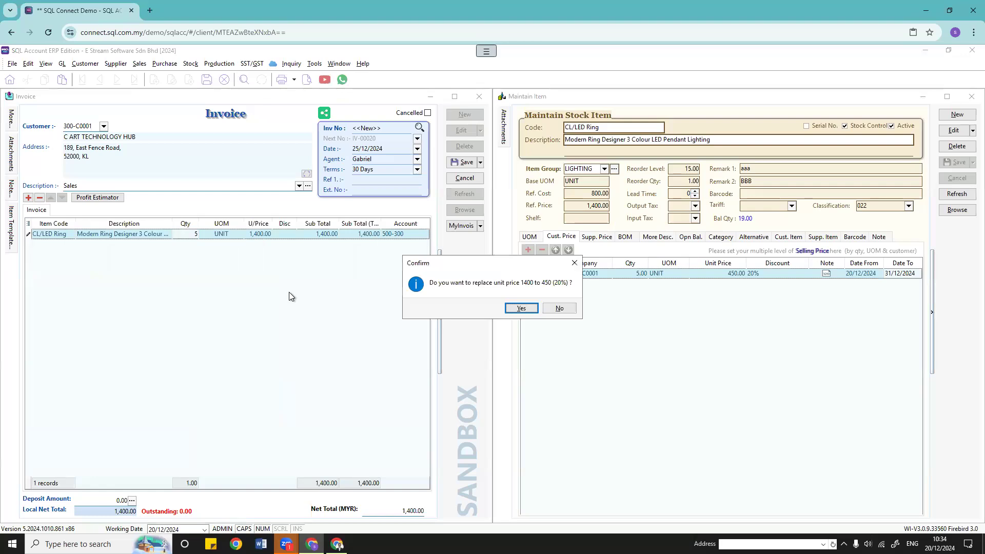
{"action": "left_click", "coordinate": [519, 313]}
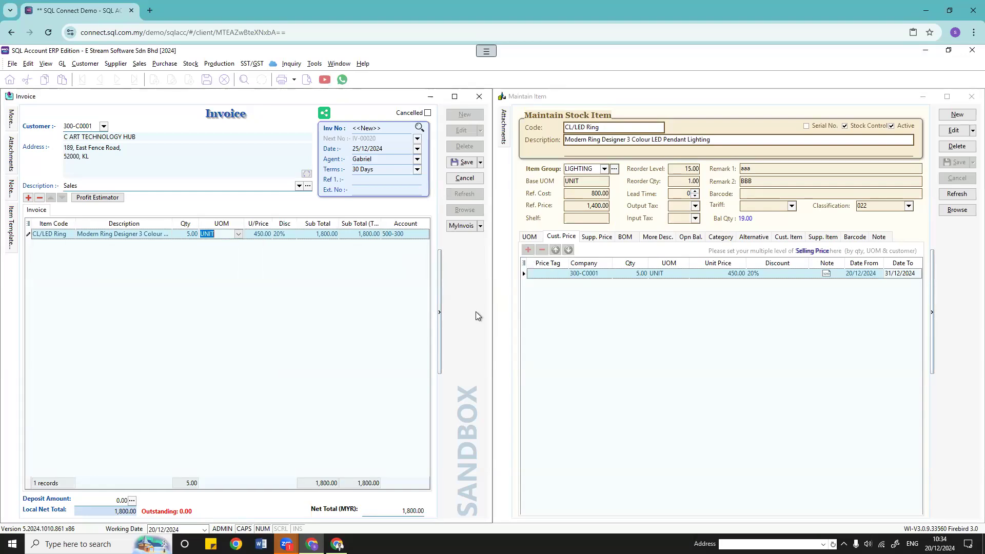
Step: Change the CL/LED Ring customer price discount from 20% to 30, save, and delete the invoice line
{"action": "left_click", "coordinate": [763, 275]}
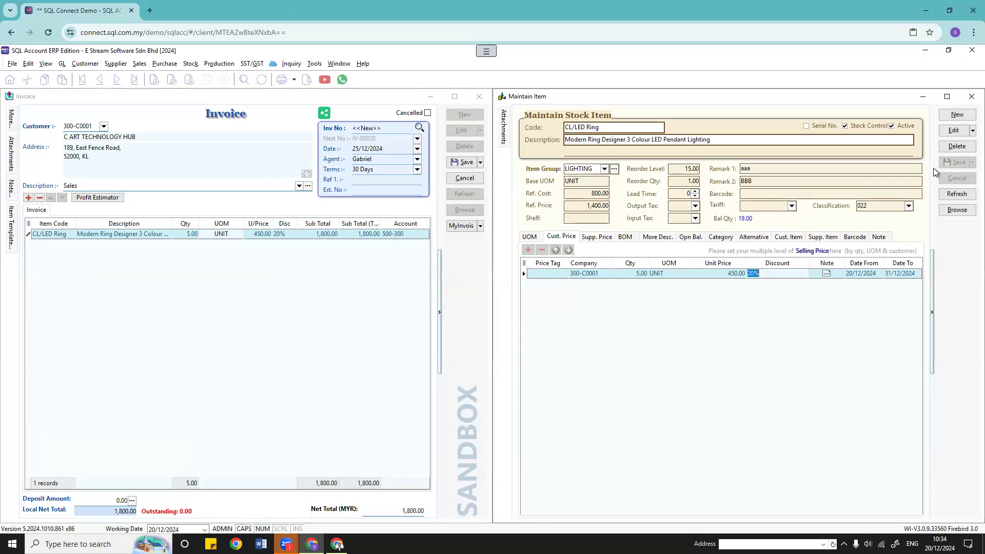
{"action": "left_click", "coordinate": [950, 131]}
{"action": "left_click", "coordinate": [769, 274]}
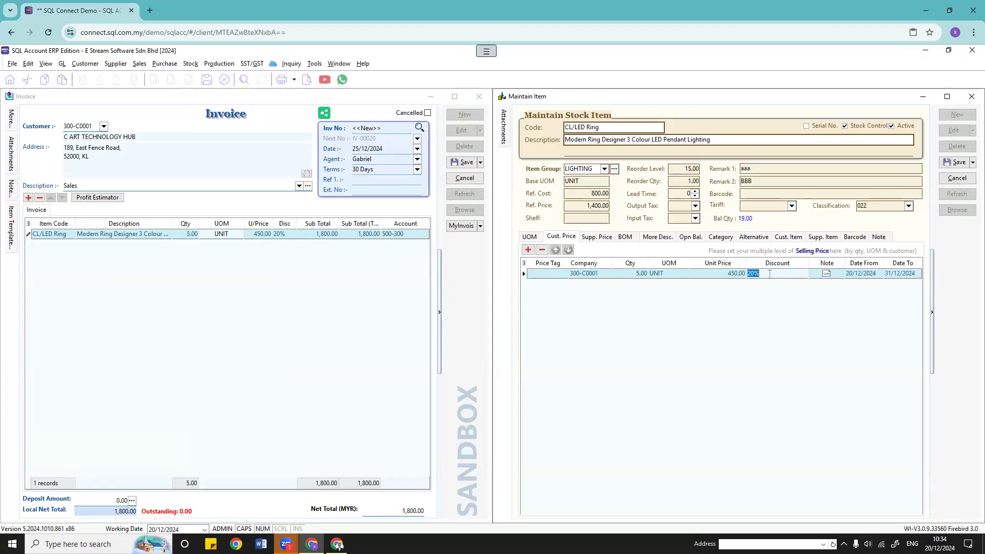
{"action": "type", "text": "30"}
{"action": "left_click", "coordinate": [956, 162]}
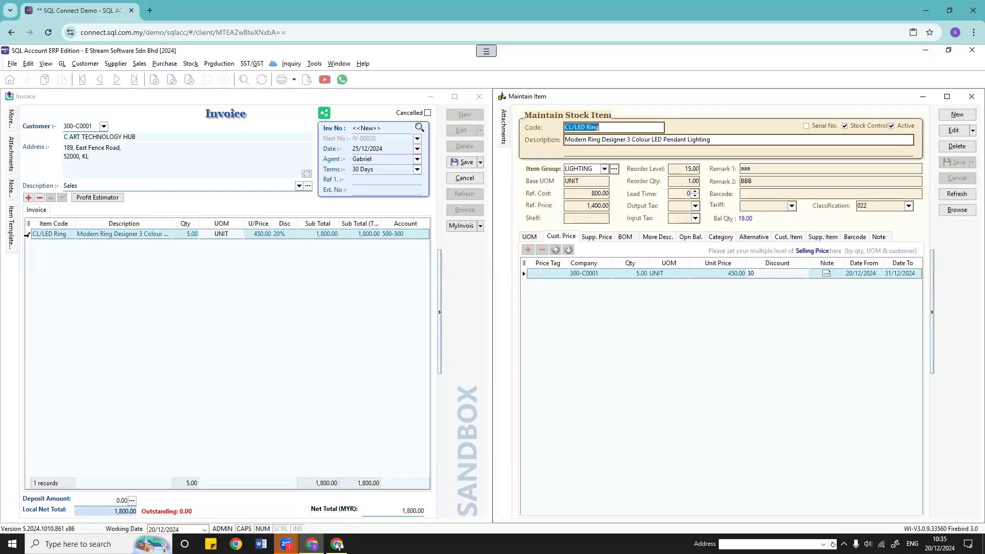
{"action": "left_click", "coordinate": [39, 197]}
{"action": "left_click", "coordinate": [515, 305]}
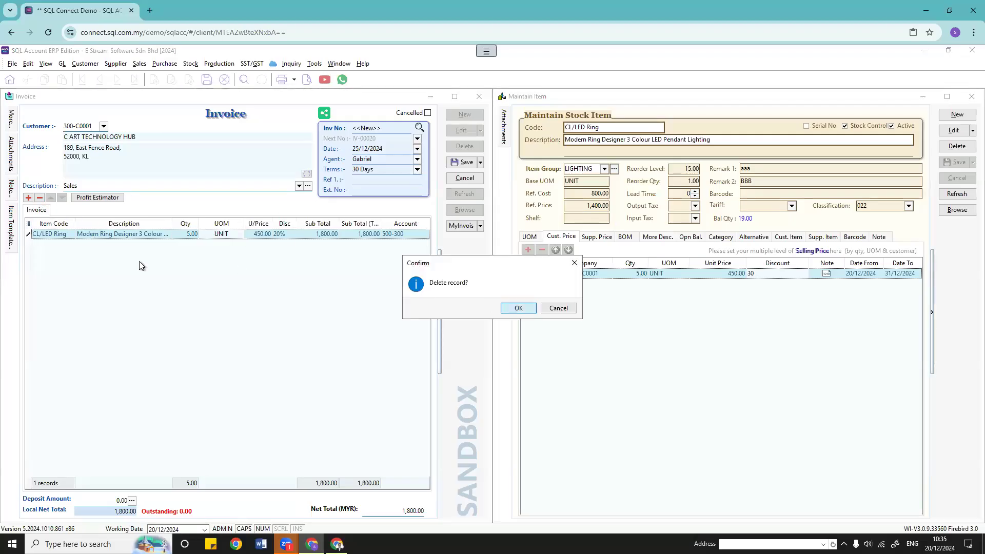
Step: Re-add a 5-unit CL/LED Ring line, accepting 450.00 with a 150 discount for 2,100.00
{"action": "left_click", "coordinate": [28, 198]}
{"action": "left_click", "coordinate": [73, 236]}
{"action": "left_click", "coordinate": [81, 310]}
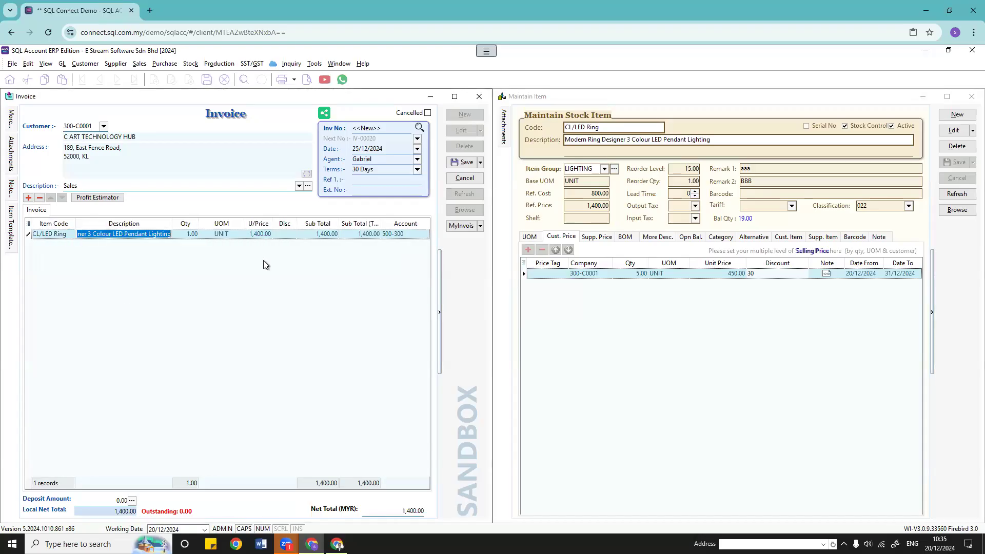
{"action": "left_click", "coordinate": [177, 232]}
{"action": "type", "text": "5"}
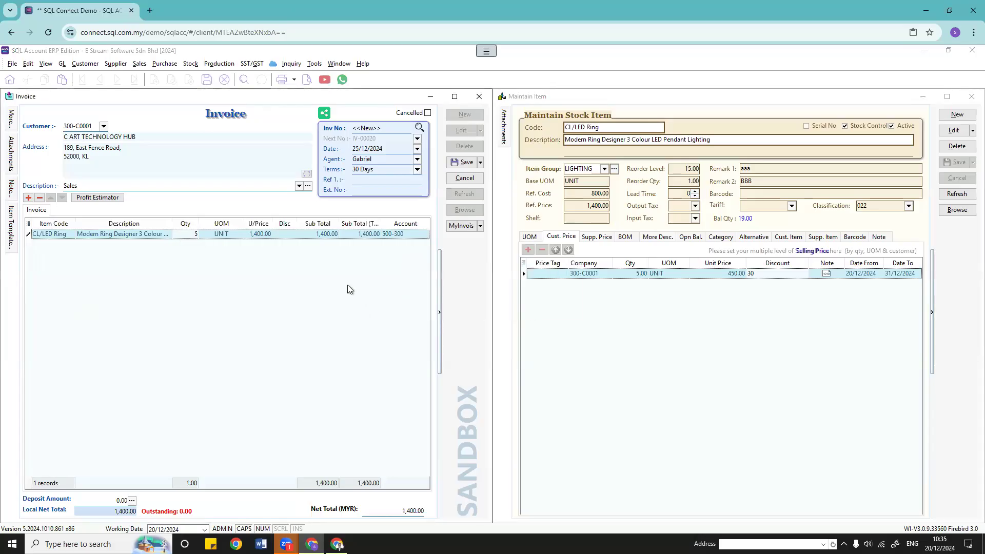
{"action": "left_click", "coordinate": [521, 308]}
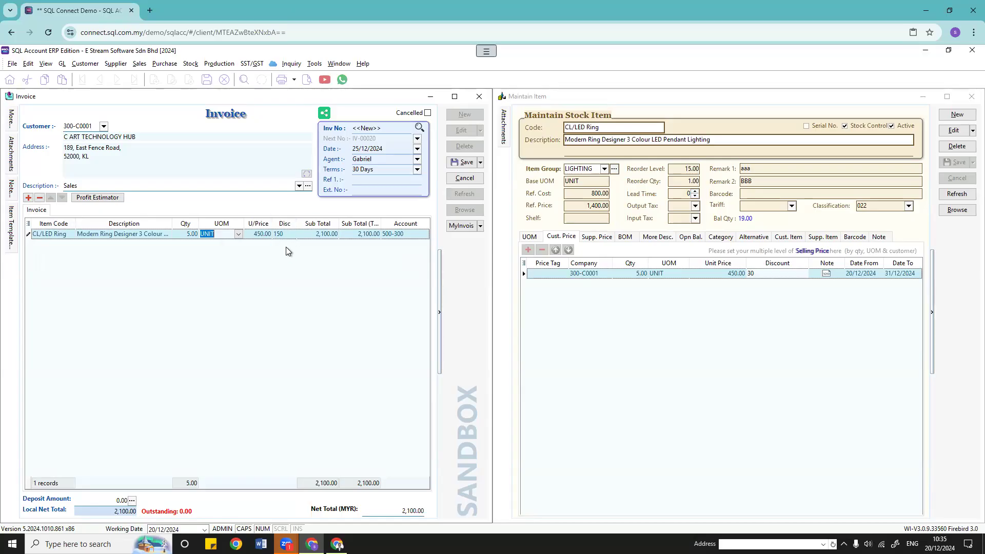
{"action": "left_click", "coordinate": [765, 273]}
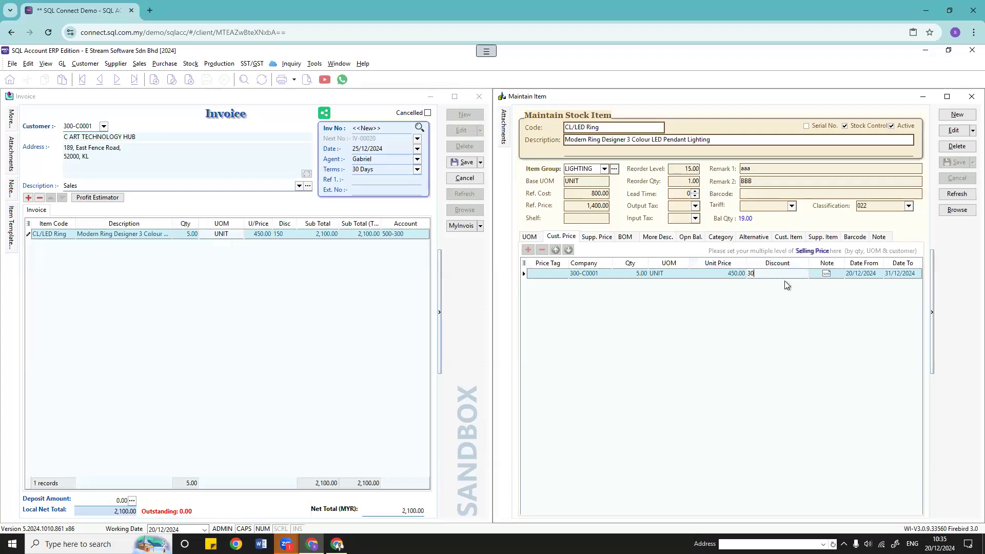
Step: Add a second customer price row for the same company with quantity 1 UNIT
{"action": "left_click", "coordinate": [682, 273]}
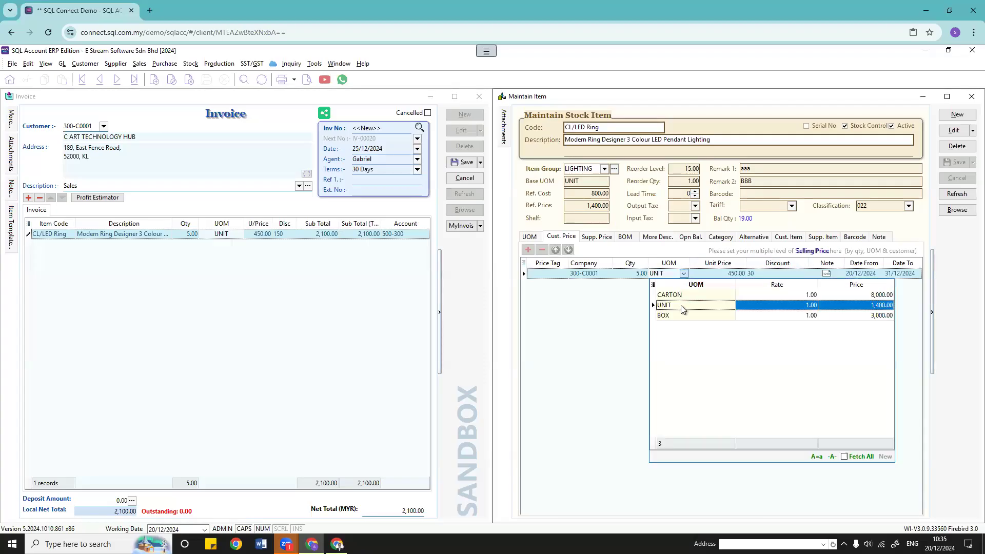
{"action": "left_click", "coordinate": [663, 302]}
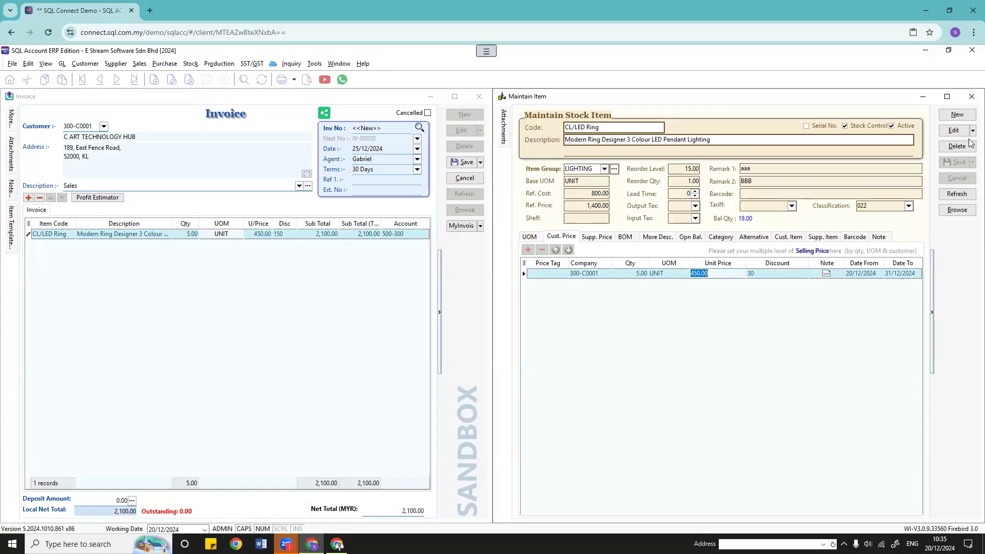
{"action": "left_click", "coordinate": [948, 131]}
{"action": "left_click", "coordinate": [528, 250]}
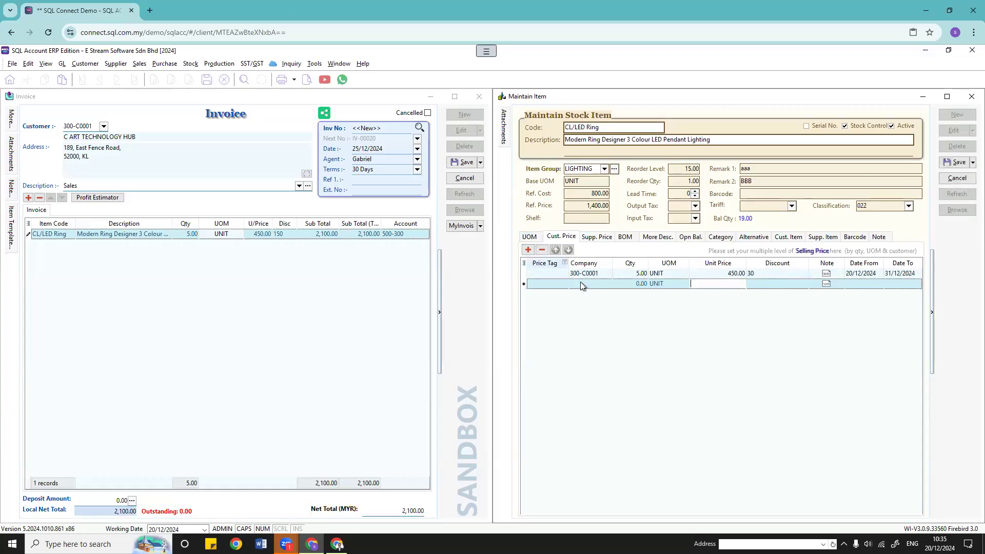
{"action": "left_click", "coordinate": [604, 284]}
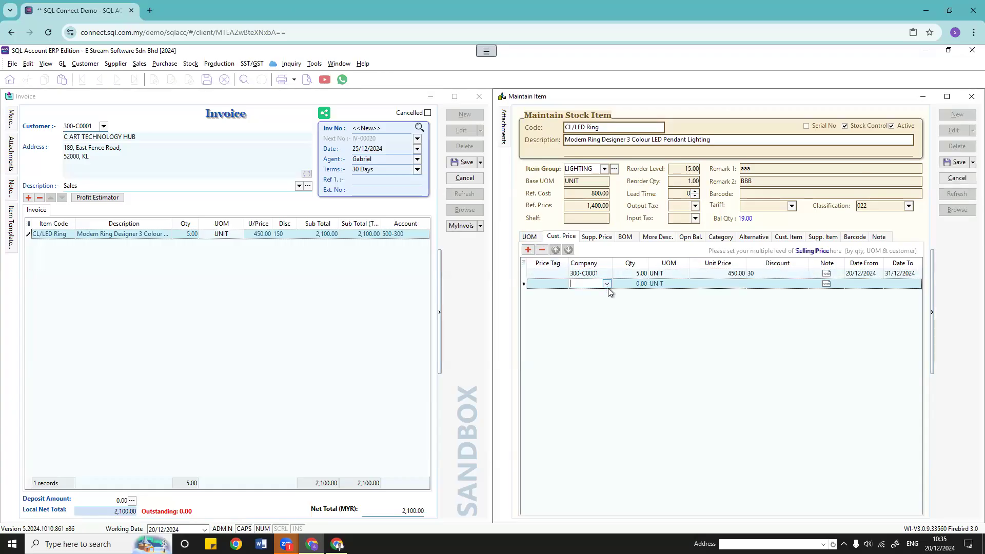
{"action": "left_click", "coordinate": [642, 284]}
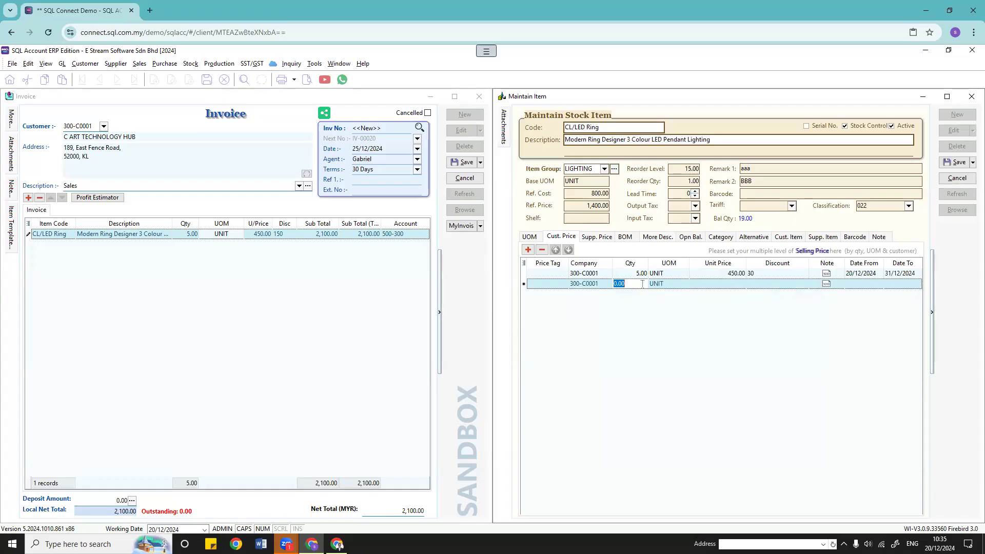
{"action": "type", "text": "1"}
{"action": "left_click", "coordinate": [716, 284]}
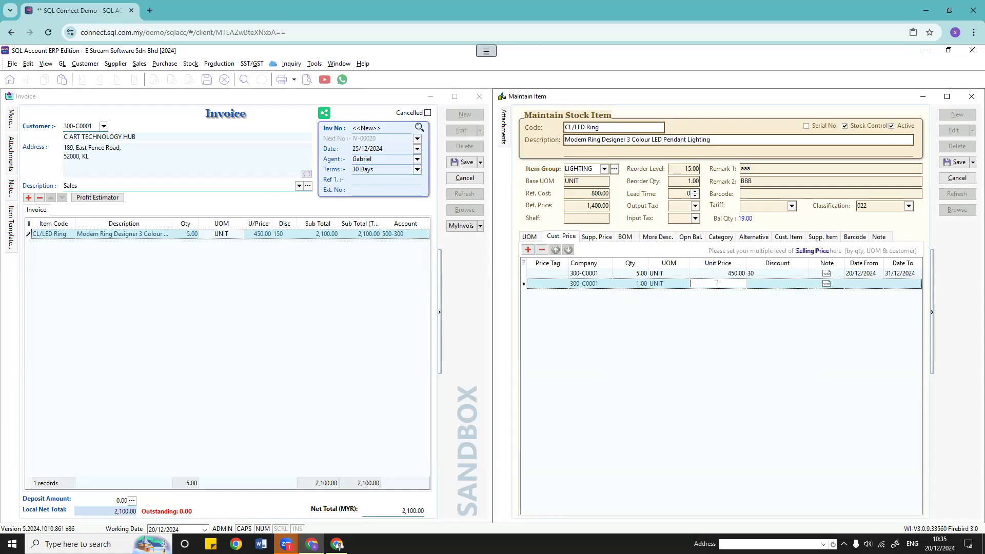
Step: Give it unit price 3,000.00, discount 100, valid 25/12/2024 to 25/12/2024, and save
{"action": "left_click", "coordinate": [530, 237]}
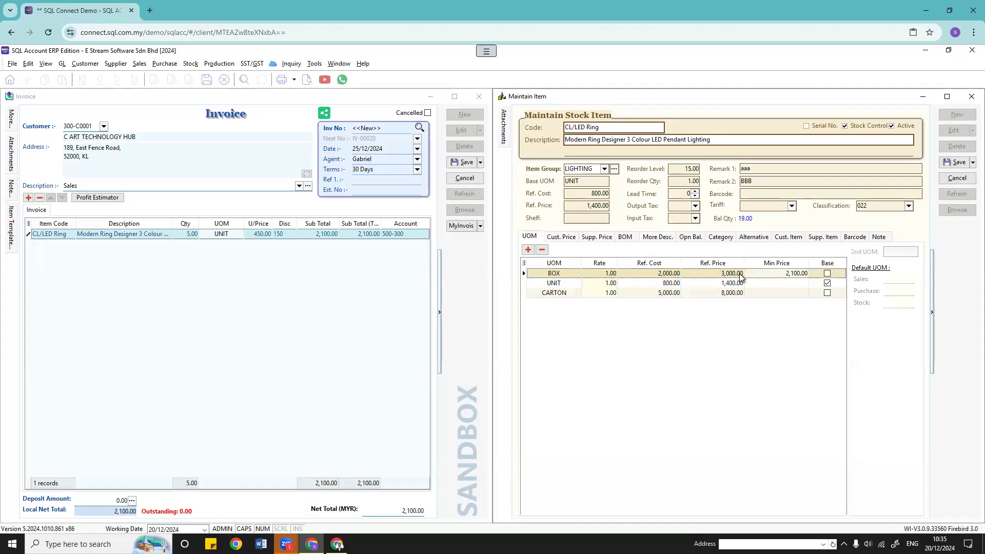
{"action": "left_click", "coordinate": [562, 237]}
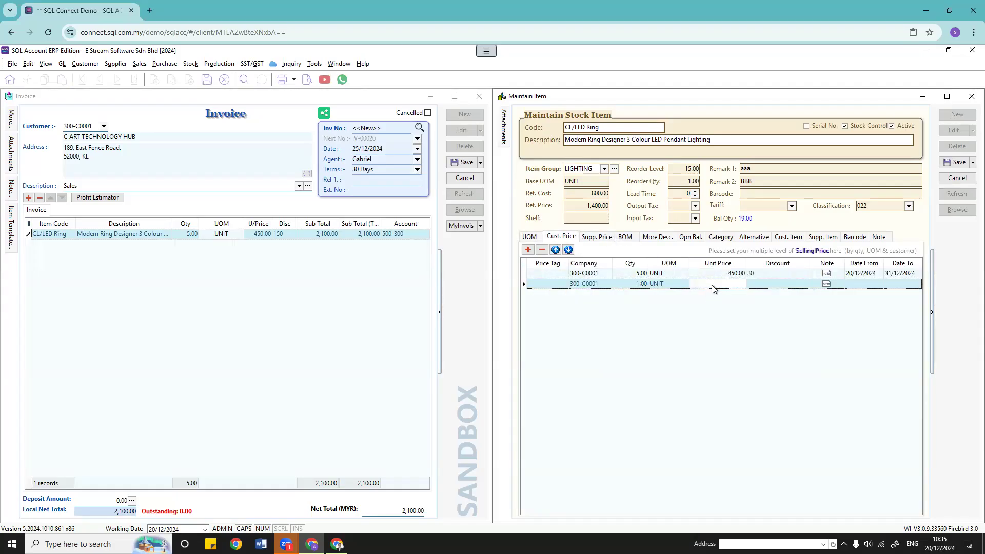
{"action": "left_click", "coordinate": [712, 285]}
{"action": "left_click", "coordinate": [754, 285]}
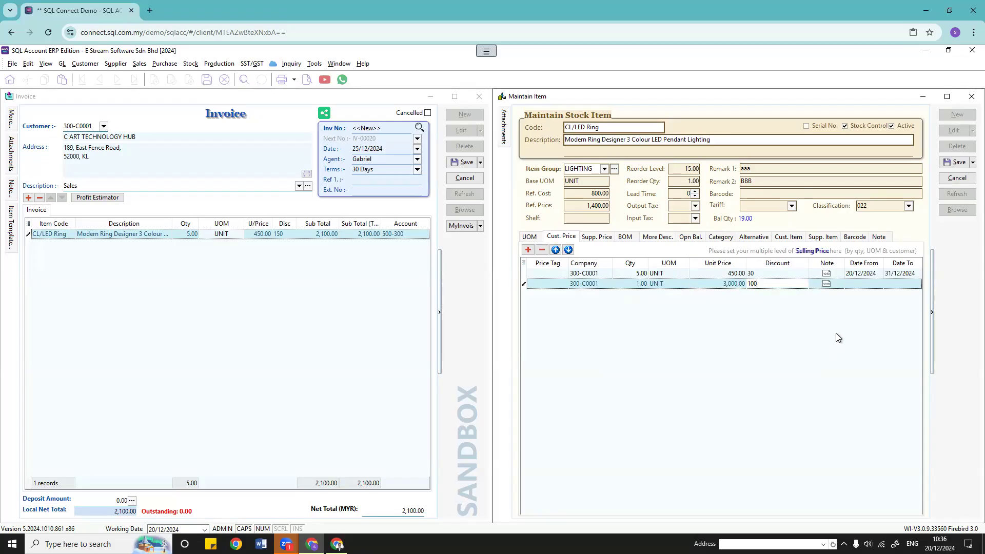
{"action": "left_click", "coordinate": [875, 285]}
{"action": "left_click", "coordinate": [878, 285]}
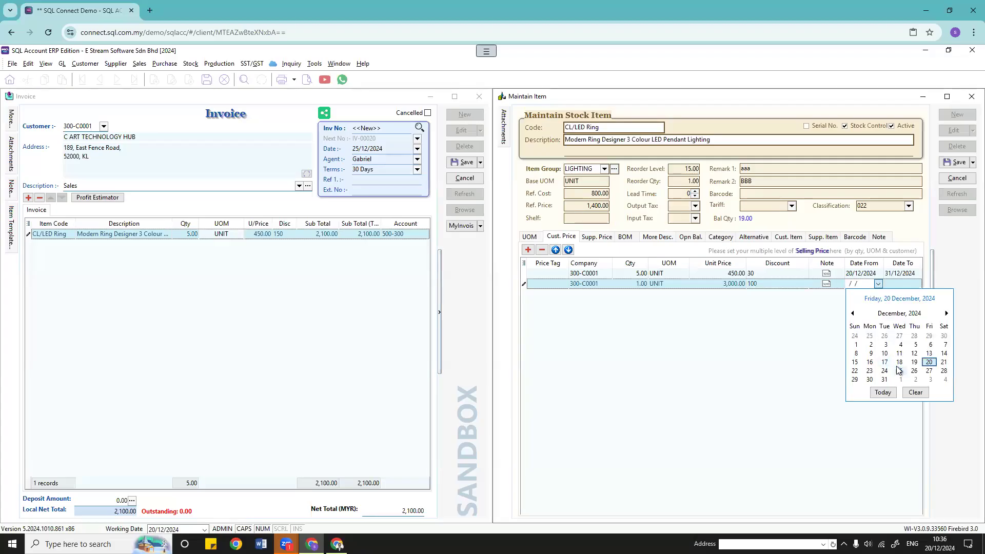
{"action": "left_click", "coordinate": [899, 371]}
{"action": "left_click", "coordinate": [907, 285]}
{"action": "left_click", "coordinate": [917, 284]}
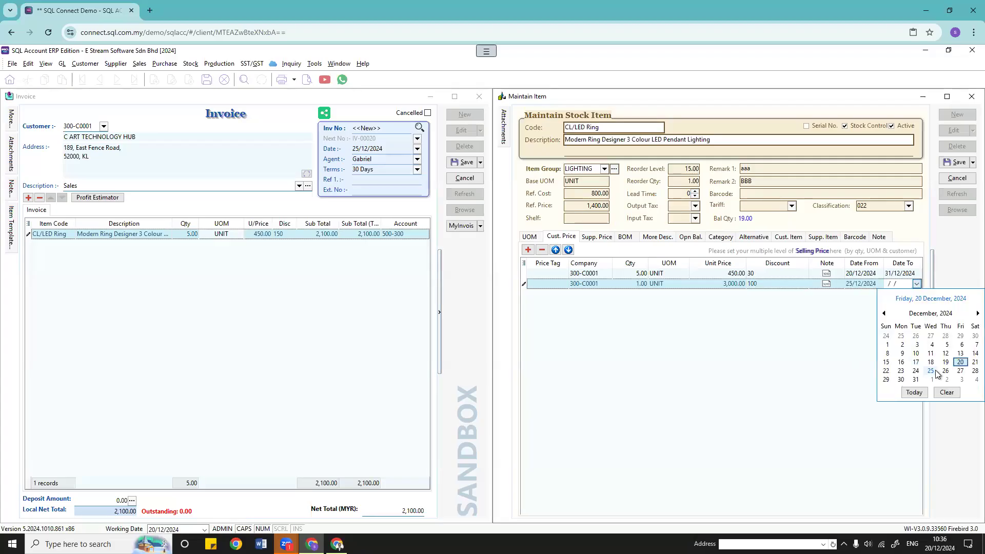
{"action": "left_click", "coordinate": [934, 372]}
{"action": "left_click", "coordinate": [955, 164]}
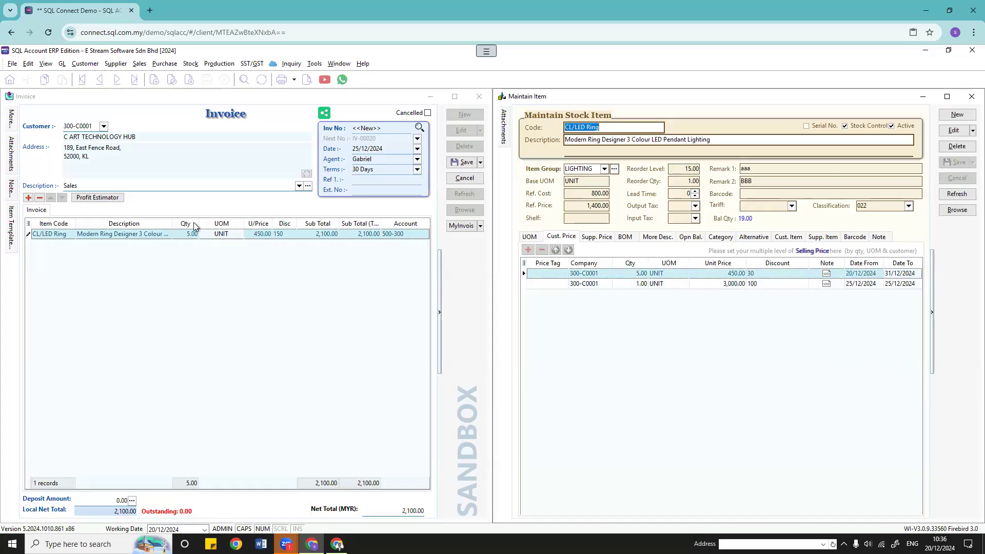
Step: Discard the unsaved invoice and start a new one for the chosen customer, dated 25 December
{"action": "left_click", "coordinate": [464, 178]}
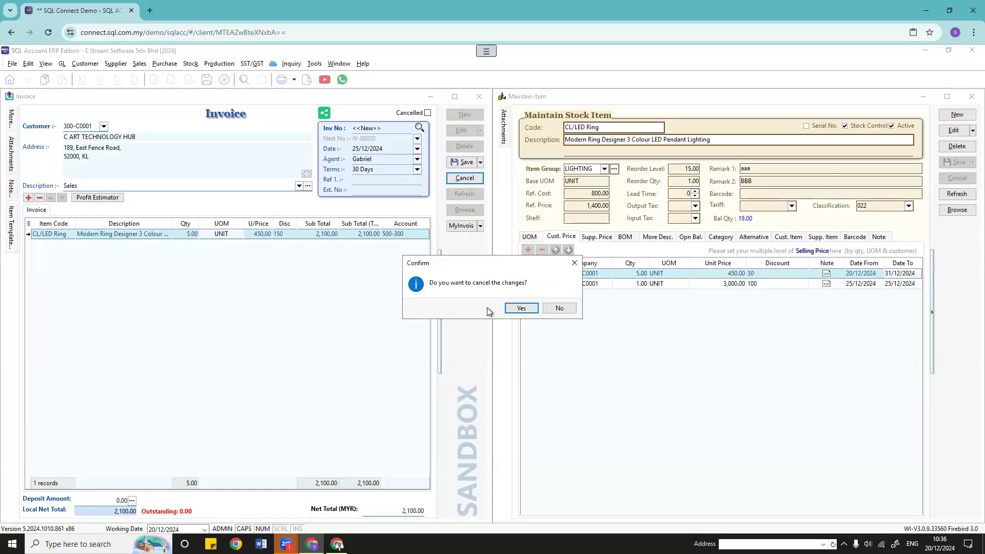
{"action": "left_click", "coordinate": [521, 308]}
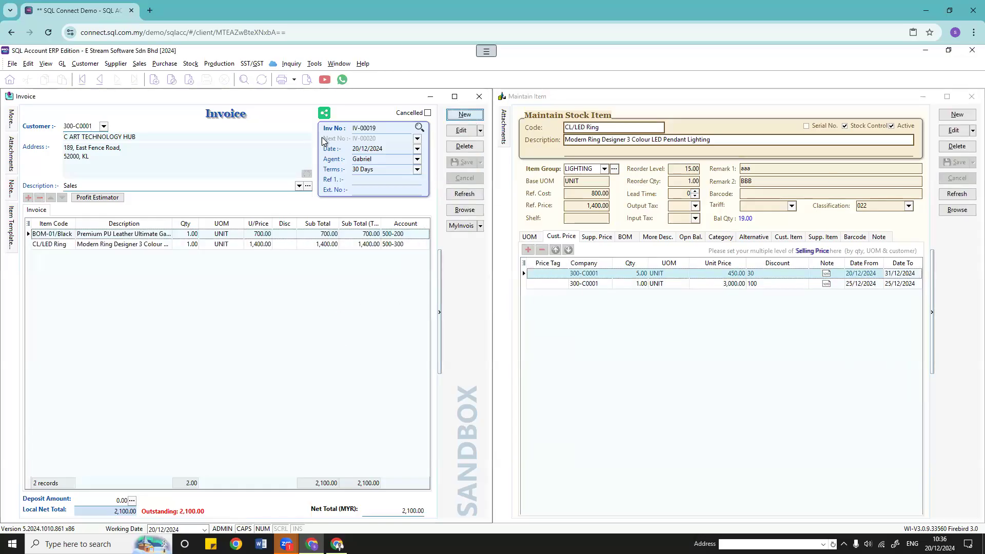
{"action": "left_click", "coordinate": [464, 115]}
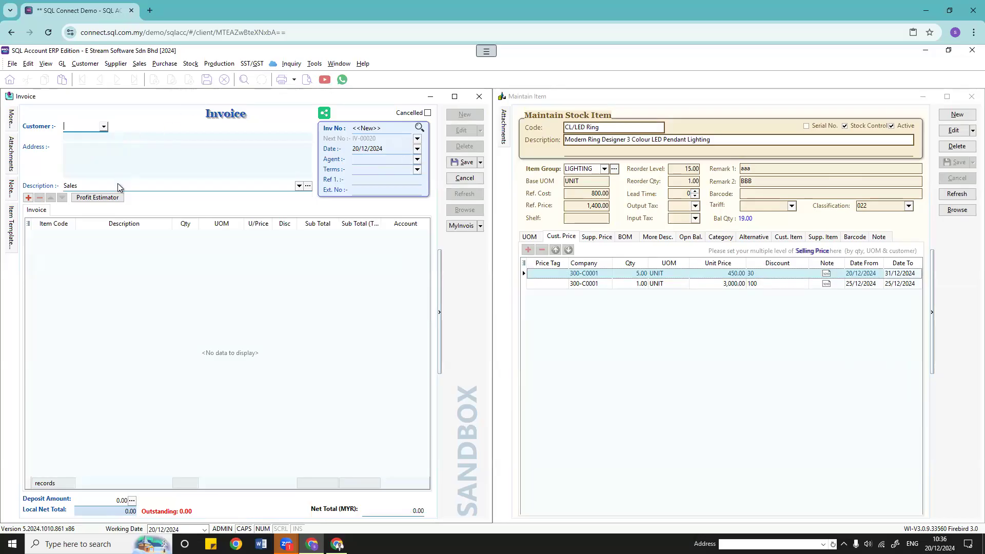
{"action": "left_click", "coordinate": [106, 128]}
{"action": "left_click", "coordinate": [118, 163]}
{"action": "left_click", "coordinate": [417, 150]}
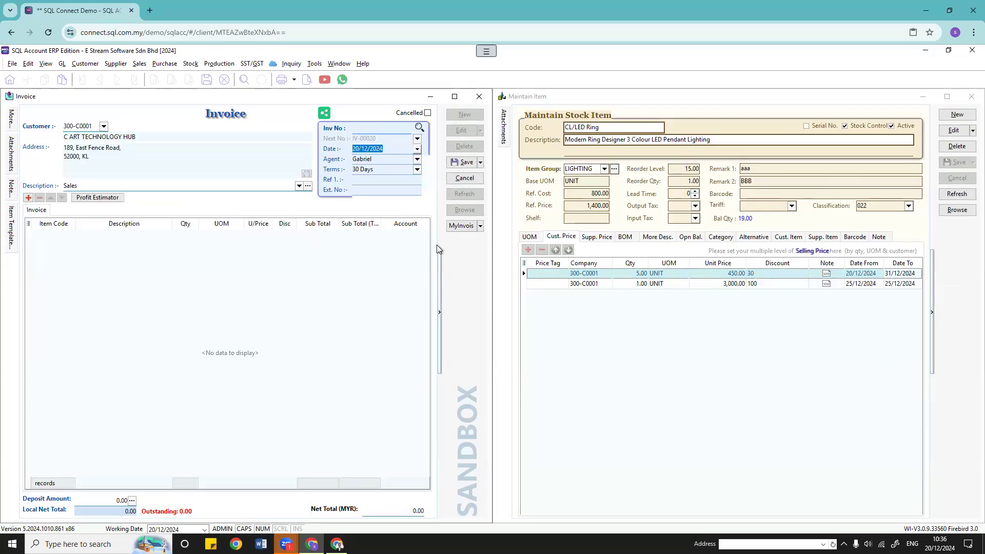
{"action": "left_click", "coordinate": [406, 236]}
Step: Add a CL/LED Ring line sold per BOX, accepting the 3,000.00 unit price
{"action": "left_click", "coordinate": [28, 198]}
{"action": "left_click", "coordinate": [52, 235]}
{"action": "left_click", "coordinate": [70, 234]}
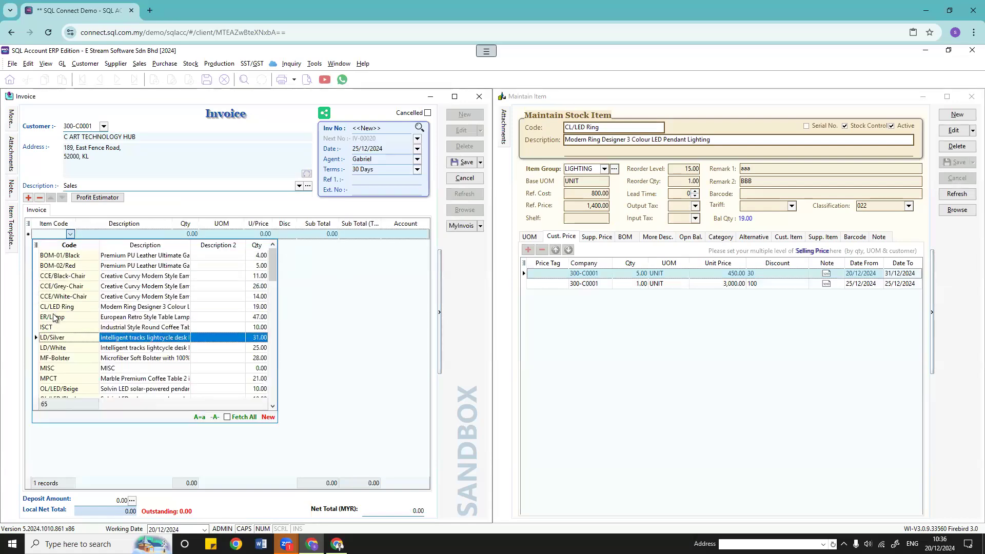
{"action": "left_click", "coordinate": [36, 306]}
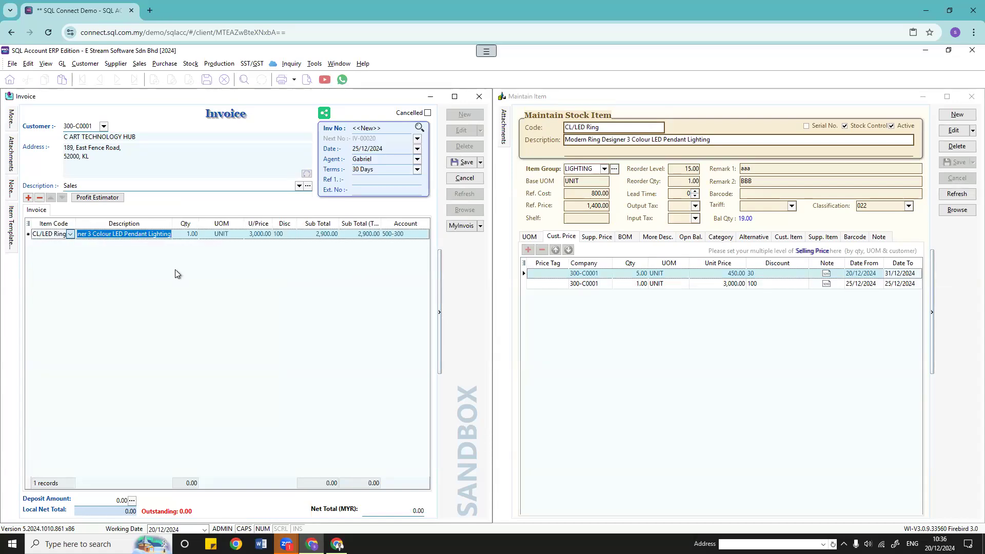
{"action": "left_click", "coordinate": [238, 235]}
{"action": "left_click", "coordinate": [239, 235]}
{"action": "left_click", "coordinate": [232, 277]}
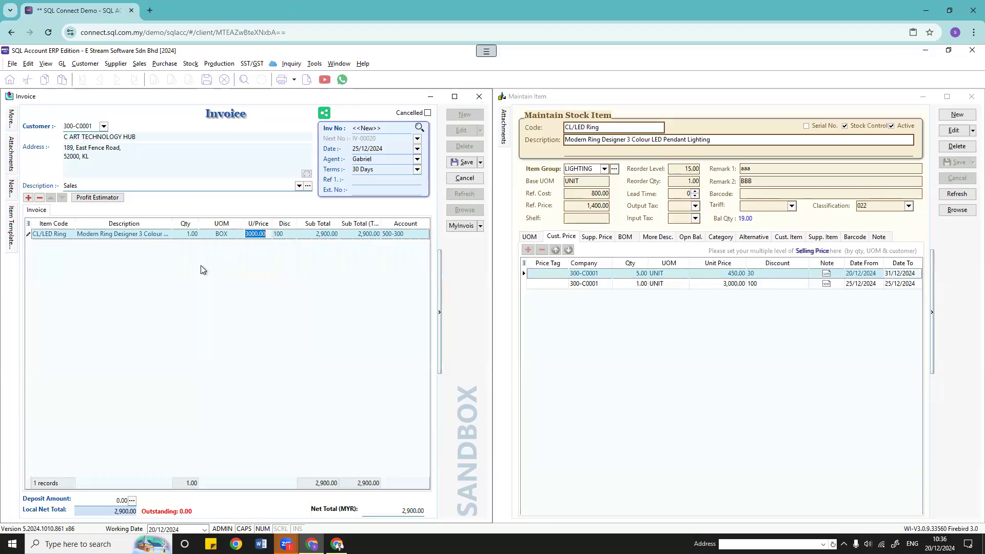
{"action": "left_click", "coordinate": [337, 285]}
{"action": "left_click", "coordinate": [314, 63]}
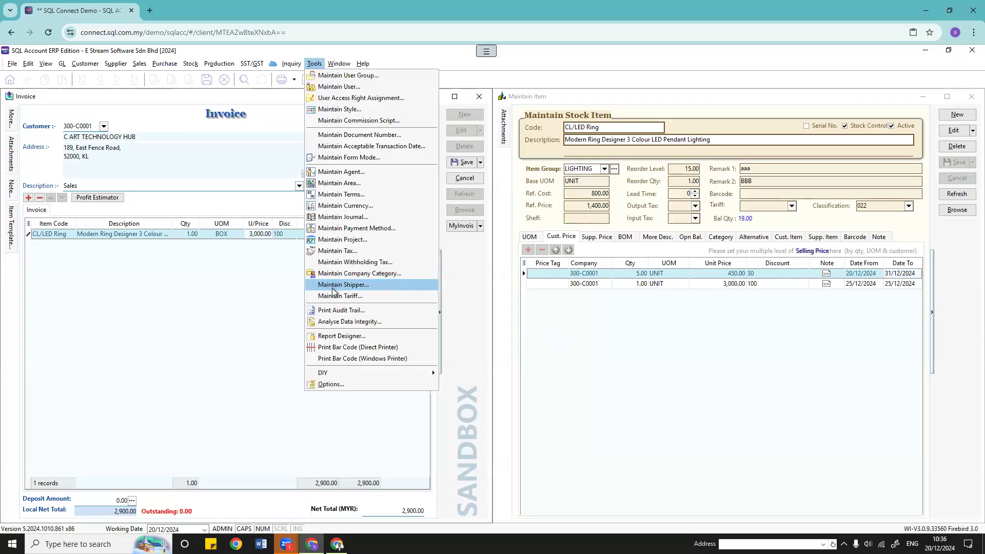
{"action": "mouse_move", "coordinate": [190, 64]}
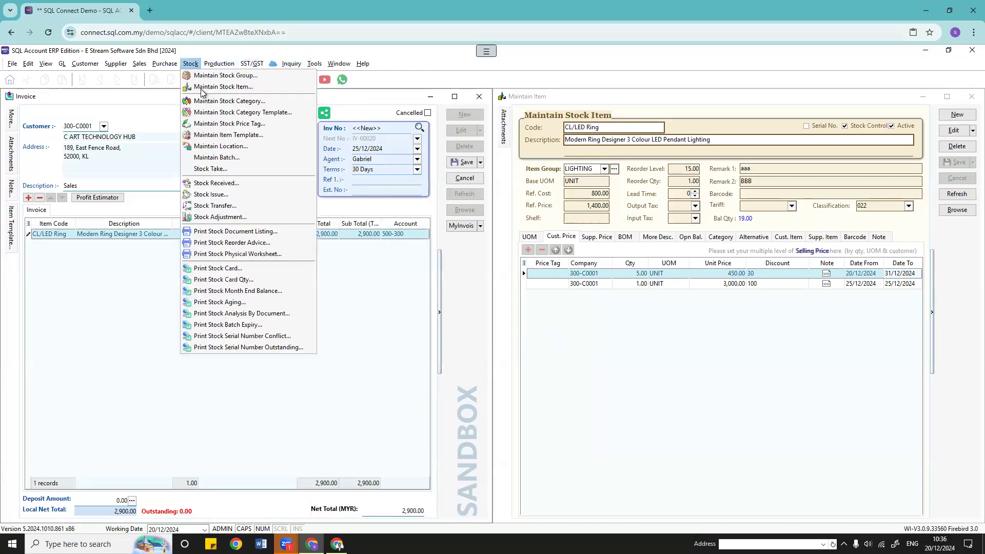
{"action": "left_click", "coordinate": [241, 129]}
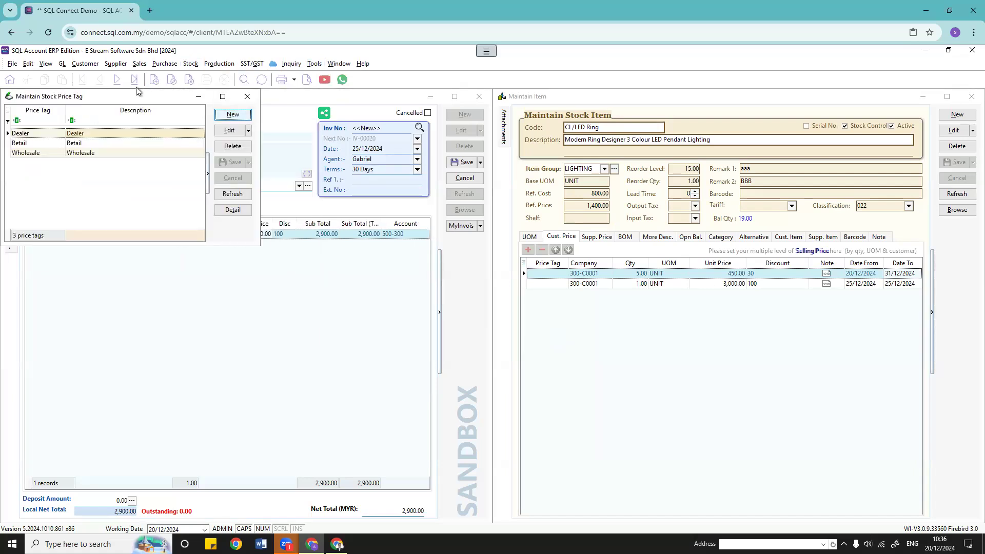
{"action": "left_click_drag", "start_coordinate": [128, 96], "coordinate": [662, 219]}
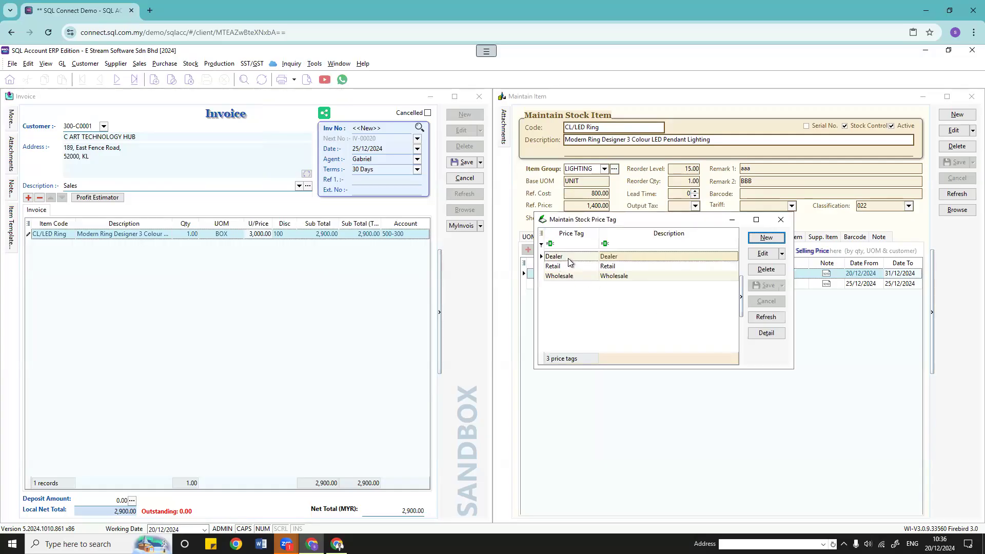
{"action": "left_click", "coordinate": [569, 280]}
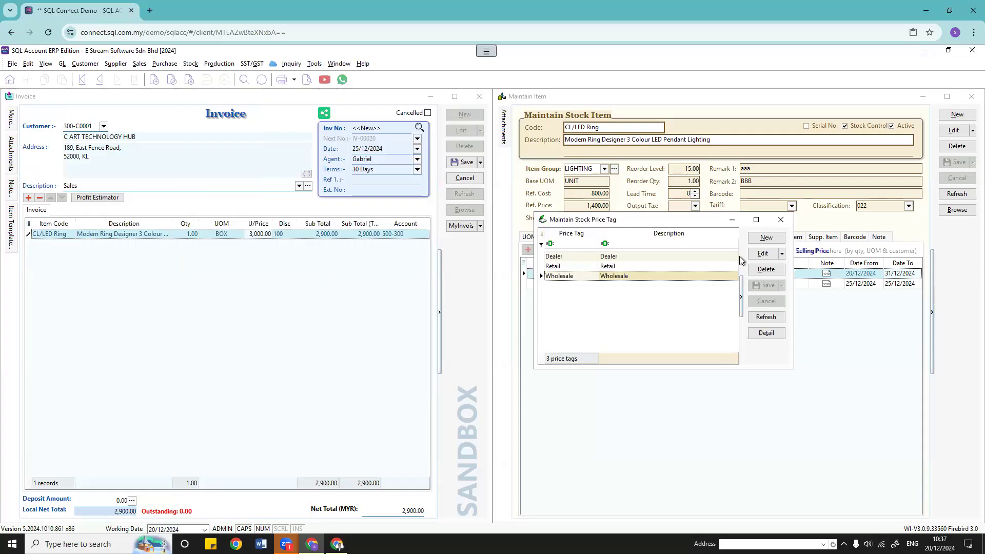
{"action": "left_click", "coordinate": [765, 239]}
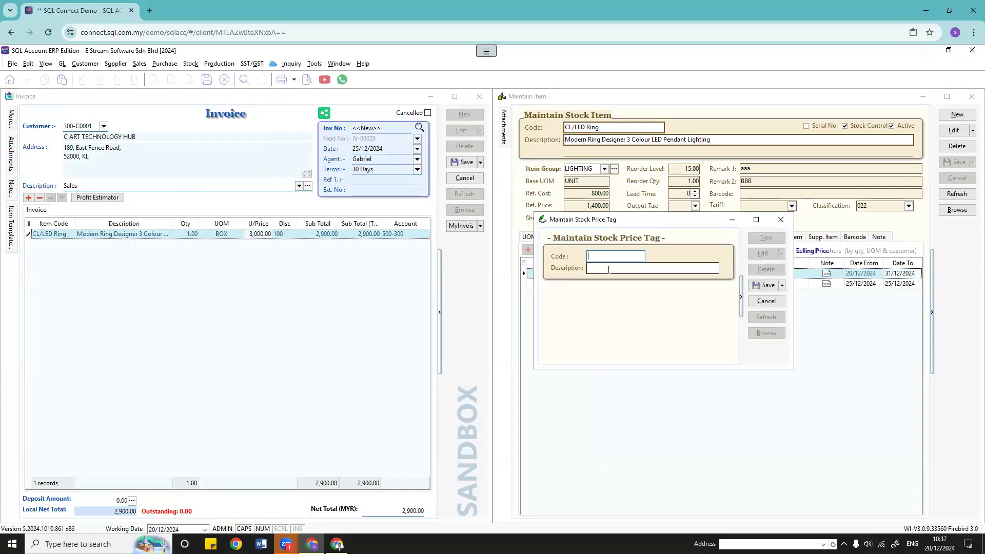
{"action": "left_click", "coordinate": [781, 220]}
{"action": "left_click", "coordinate": [515, 308]}
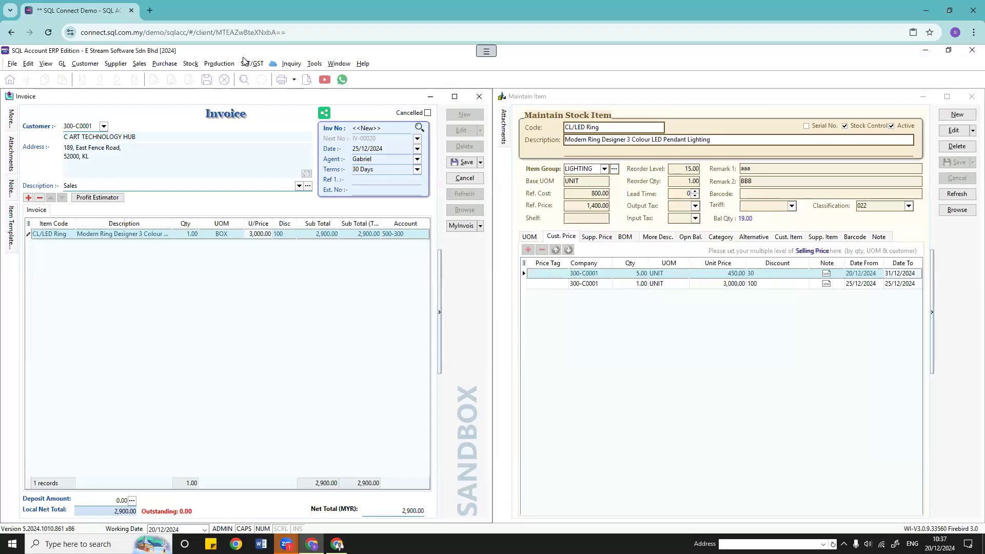
{"action": "left_click", "coordinate": [77, 64]}
{"action": "left_click", "coordinate": [87, 75]}
Step: Give customer A HOME FURNISHING & SERVICE the Dealer price tag and save
{"action": "double_click", "coordinate": [209, 136]}
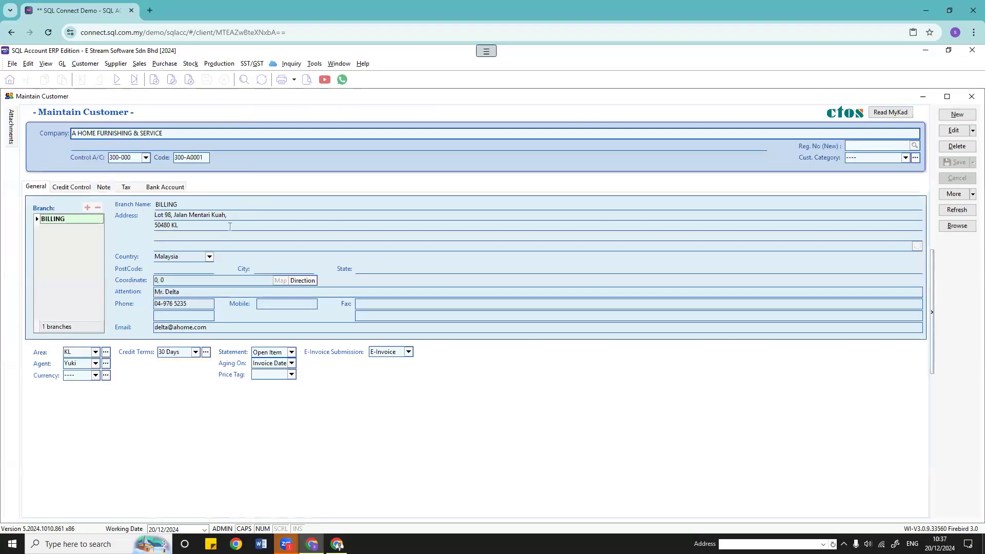
{"action": "left_click", "coordinate": [290, 375]}
{"action": "left_click", "coordinate": [277, 377]}
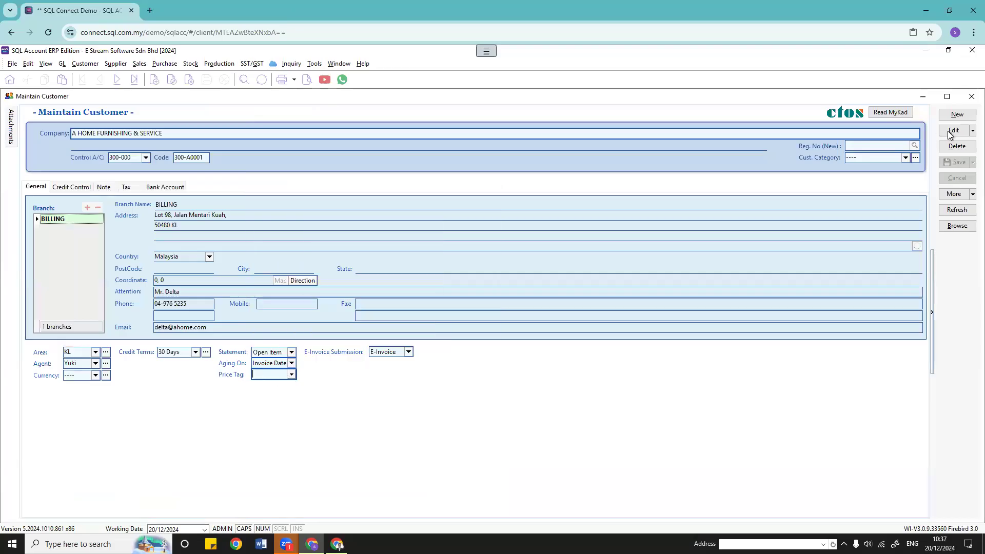
{"action": "left_click", "coordinate": [287, 374]}
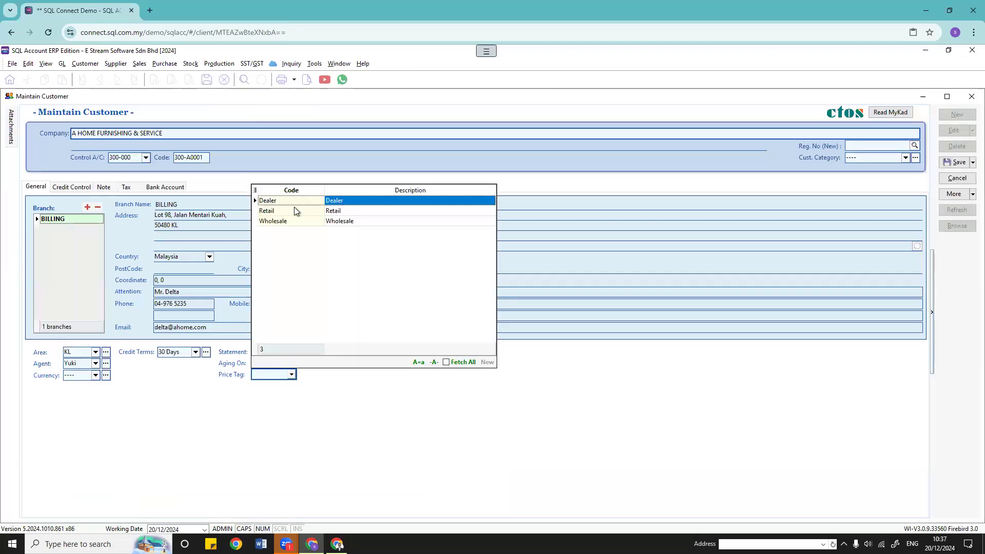
{"action": "left_click", "coordinate": [287, 201]}
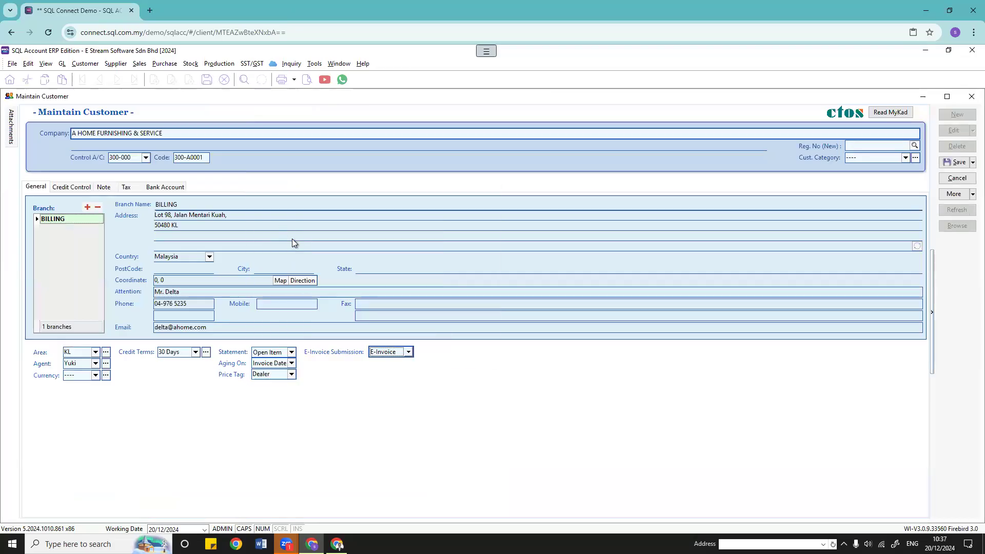
{"action": "left_click", "coordinate": [954, 162]}
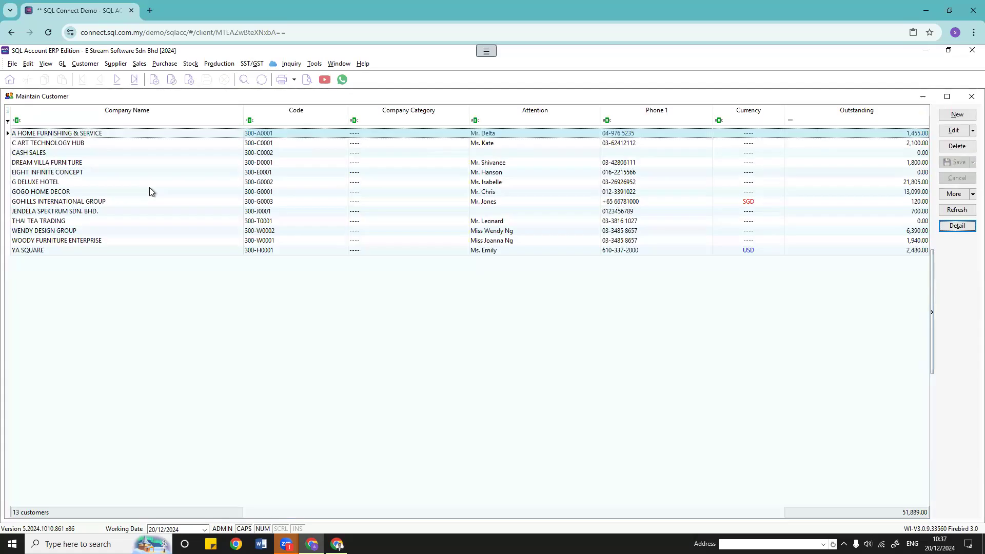
Step: Give DREAM VILLA FURNITURE the Dealer price tag and save
{"action": "double_click", "coordinate": [57, 162]}
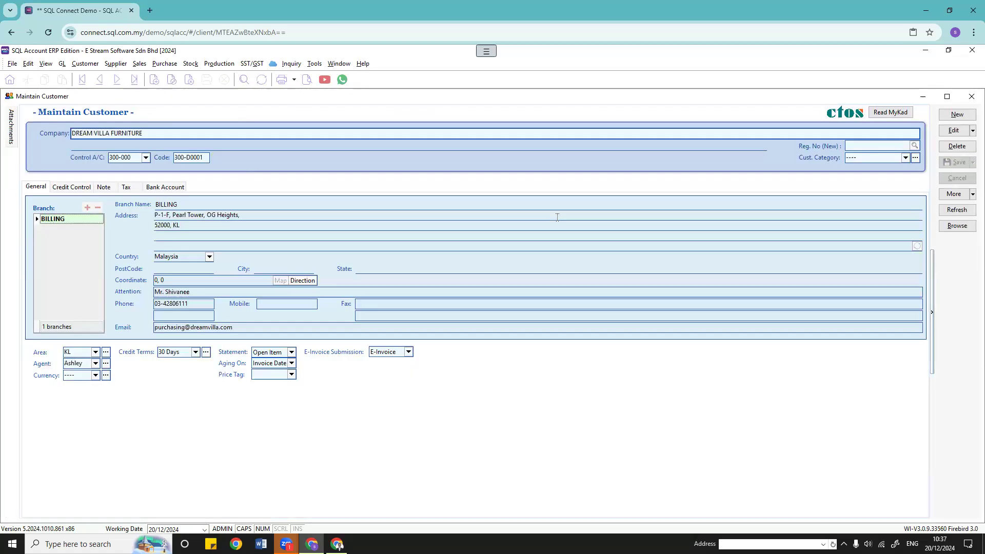
{"action": "left_click", "coordinate": [953, 130]}
{"action": "left_click", "coordinate": [292, 374]}
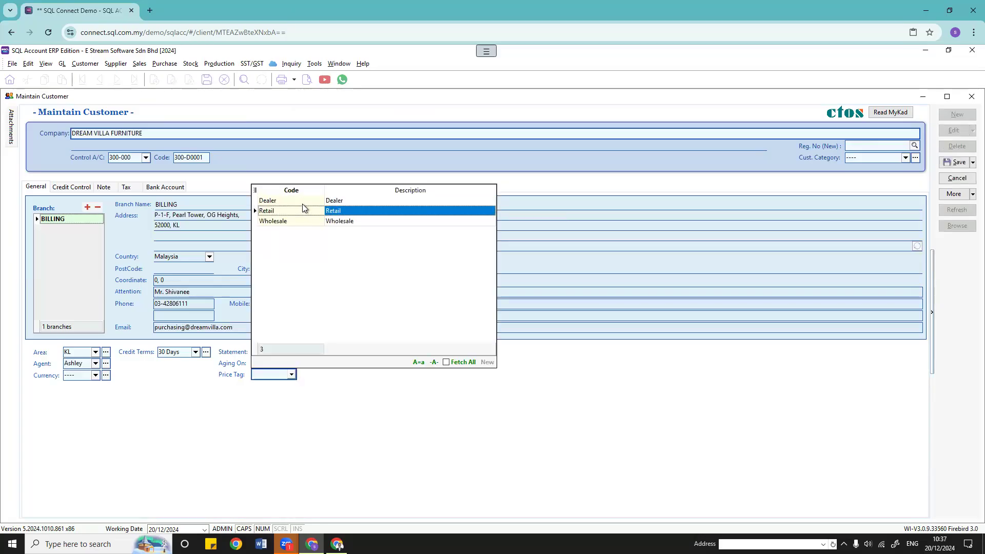
{"action": "left_click", "coordinate": [303, 201]}
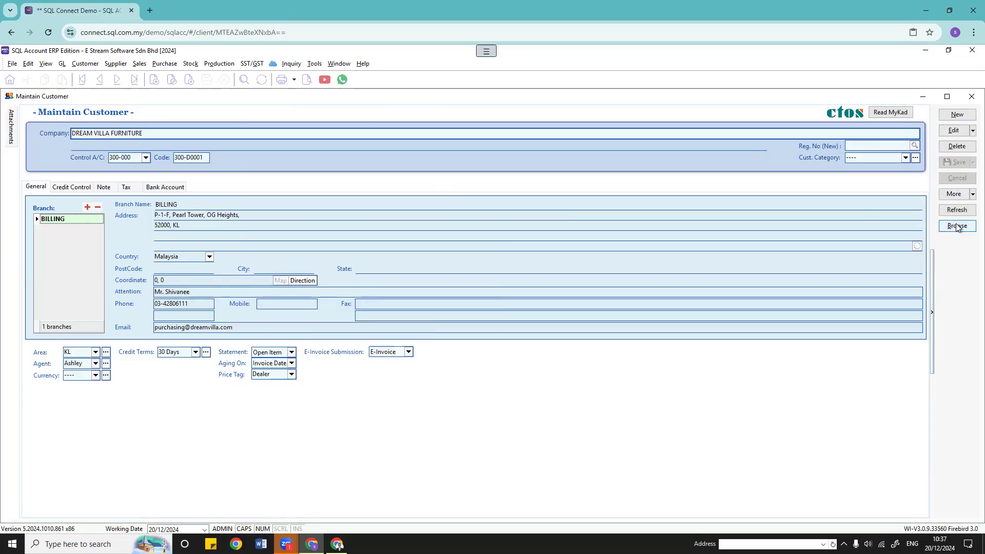
{"action": "left_click", "coordinate": [953, 229]}
Step: Give EIGHT INFINITE CONCEPT the Dealer price tag, save, and close the customer window
{"action": "left_click", "coordinate": [128, 176]}
{"action": "double_click", "coordinate": [127, 177]}
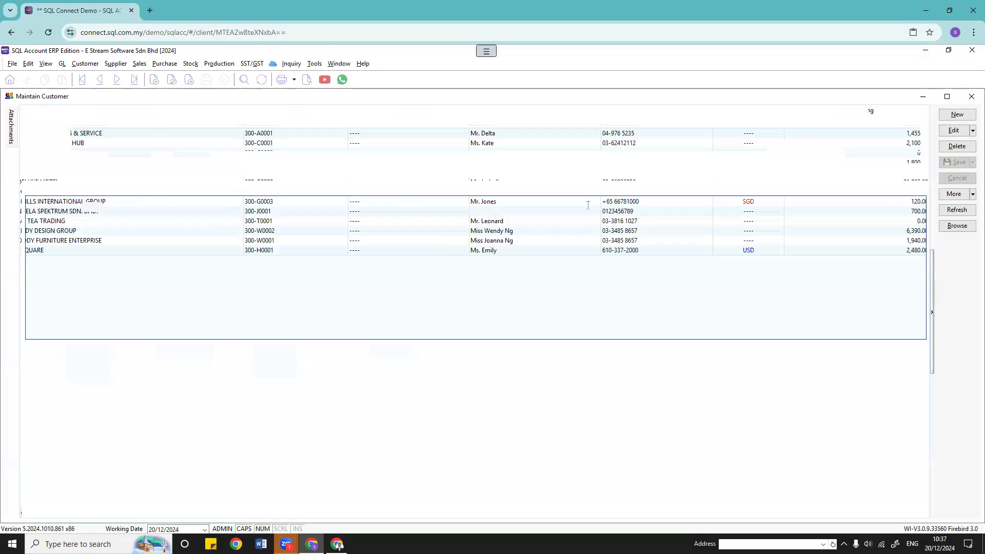
{"action": "left_click", "coordinate": [953, 130]}
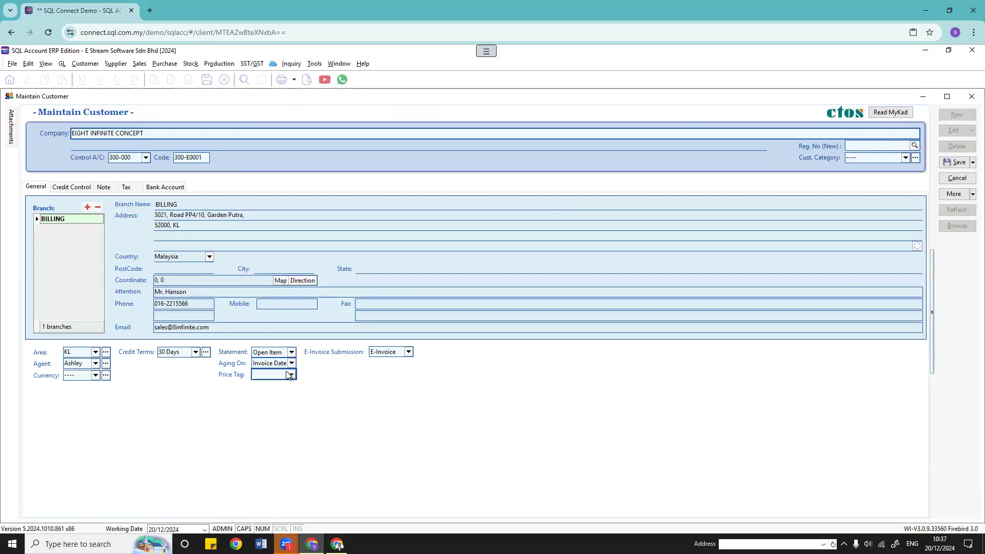
{"action": "left_click", "coordinate": [292, 374]}
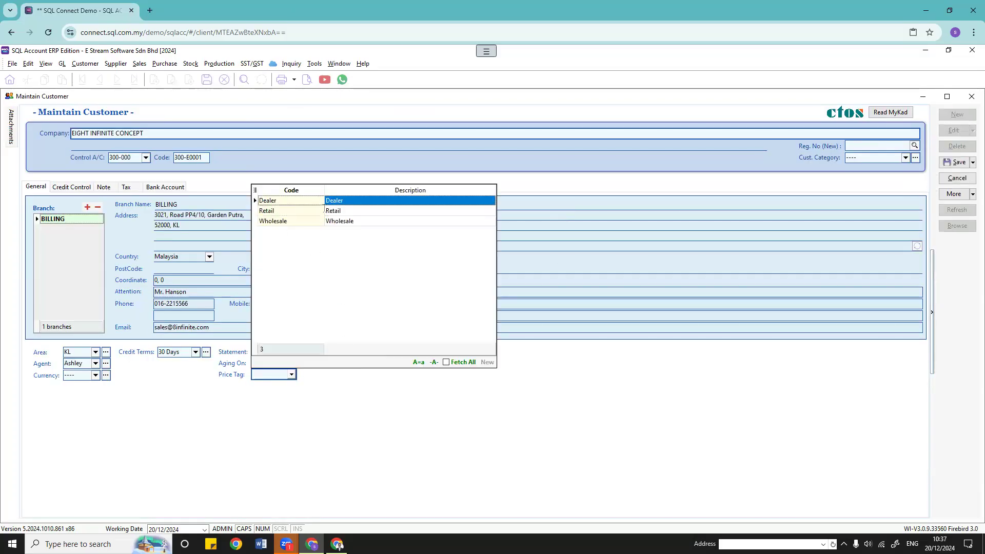
{"action": "left_click", "coordinate": [271, 201]}
{"action": "left_click", "coordinate": [960, 163]}
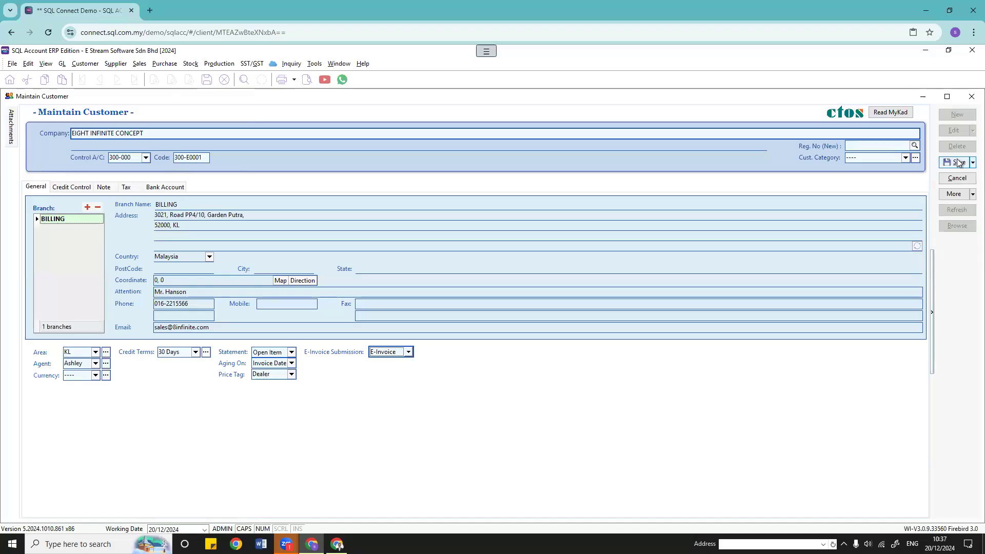
{"action": "left_click", "coordinate": [971, 96]}
{"action": "left_click", "coordinate": [611, 344]}
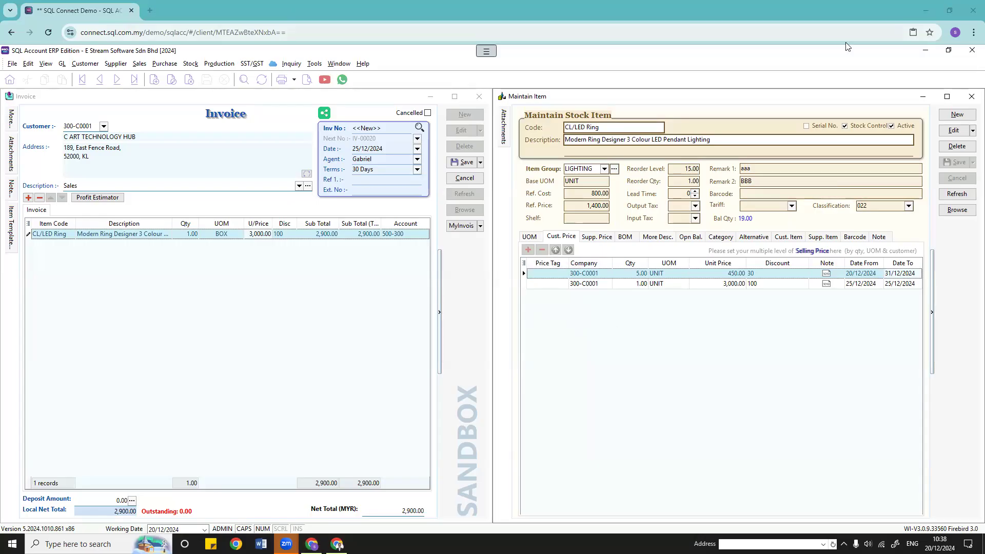
Step: Put the CL/LED Ring stock item into edit mode
{"action": "left_click", "coordinate": [953, 130]}
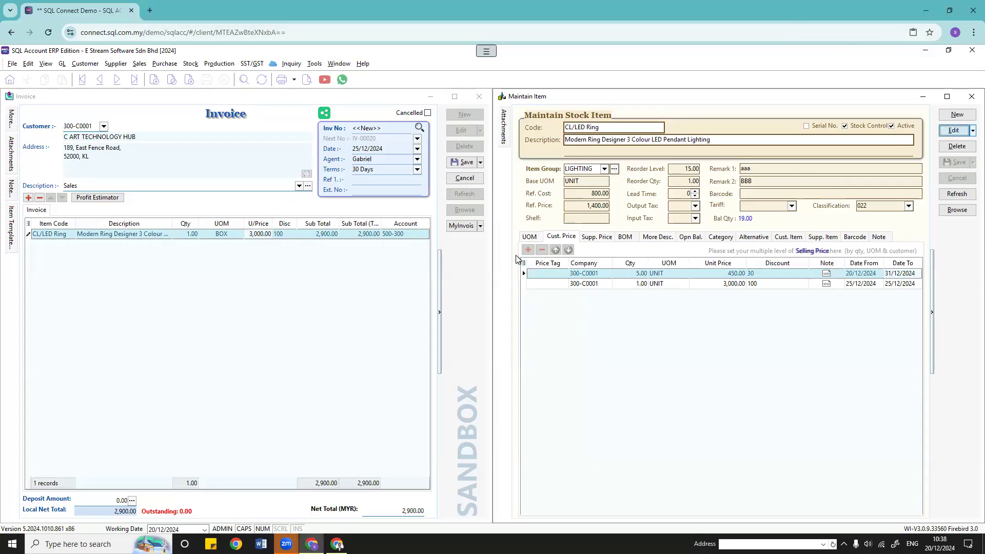
Step: Add a Dealer price-tag row for 2 BOX to CL/LED Ring's customer prices
{"action": "left_click", "coordinate": [527, 250]}
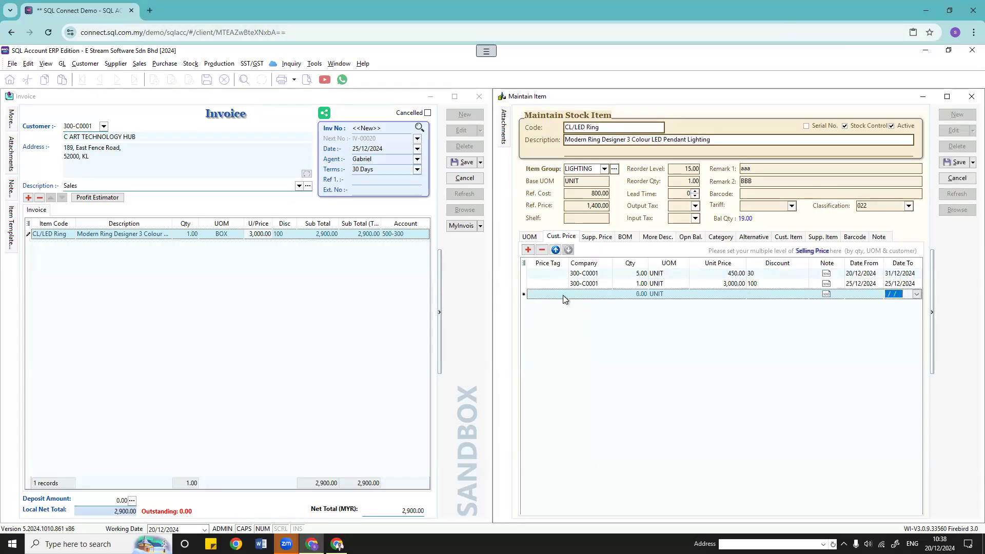
{"action": "left_click", "coordinate": [563, 294]}
{"action": "left_click", "coordinate": [559, 316]}
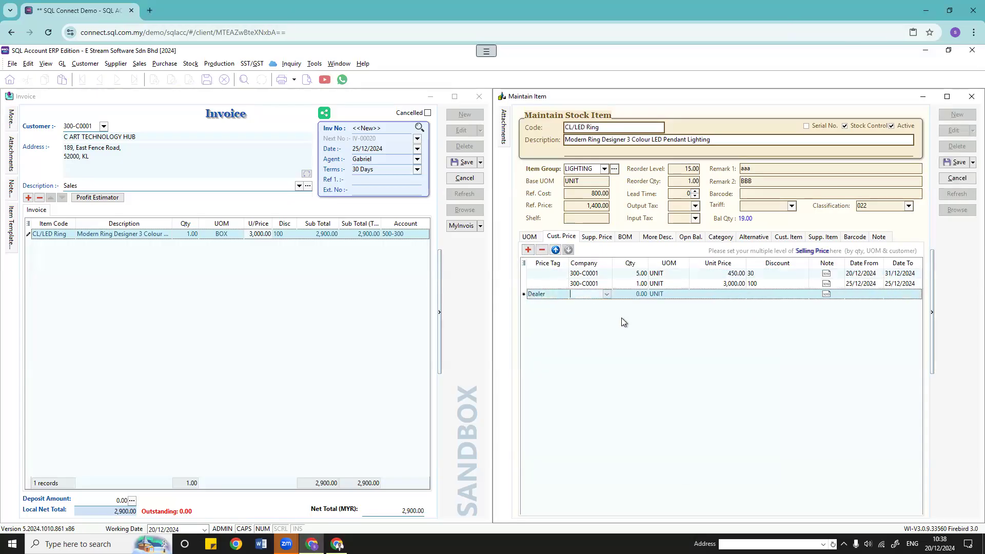
{"action": "left_click", "coordinate": [641, 321]}
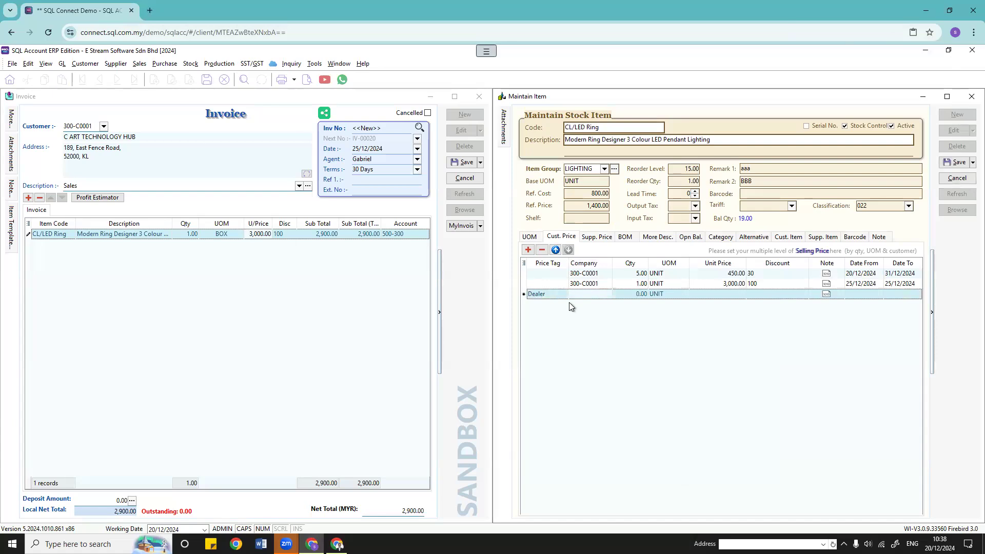
{"action": "left_click", "coordinate": [637, 295]}
{"action": "type", "text": "2"}
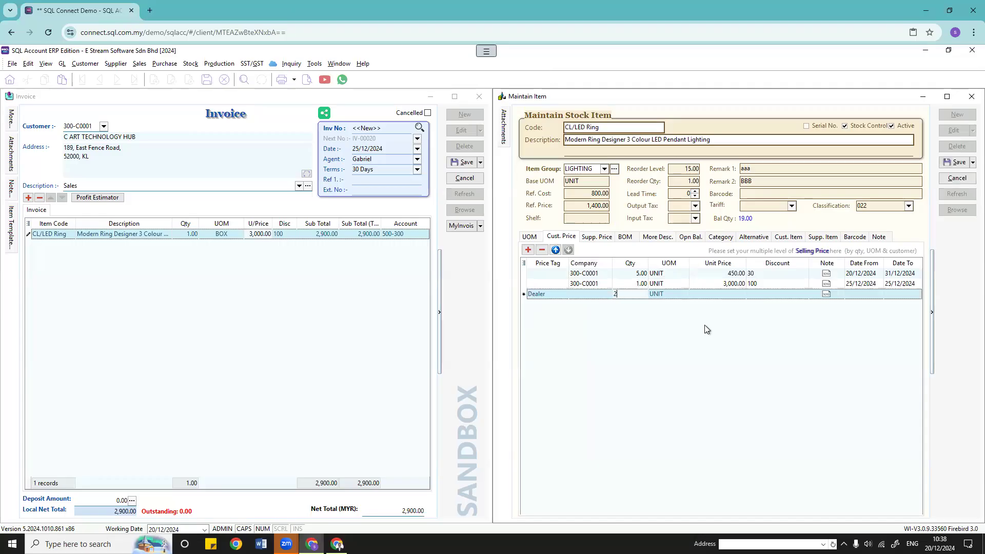
{"action": "left_click", "coordinate": [683, 294]}
{"action": "left_click", "coordinate": [670, 336]}
Step: Give the Dealer row a 3000 unit price and 10% discount, then save the item
{"action": "left_click", "coordinate": [708, 293]}
{"action": "type", "text": "3000"}
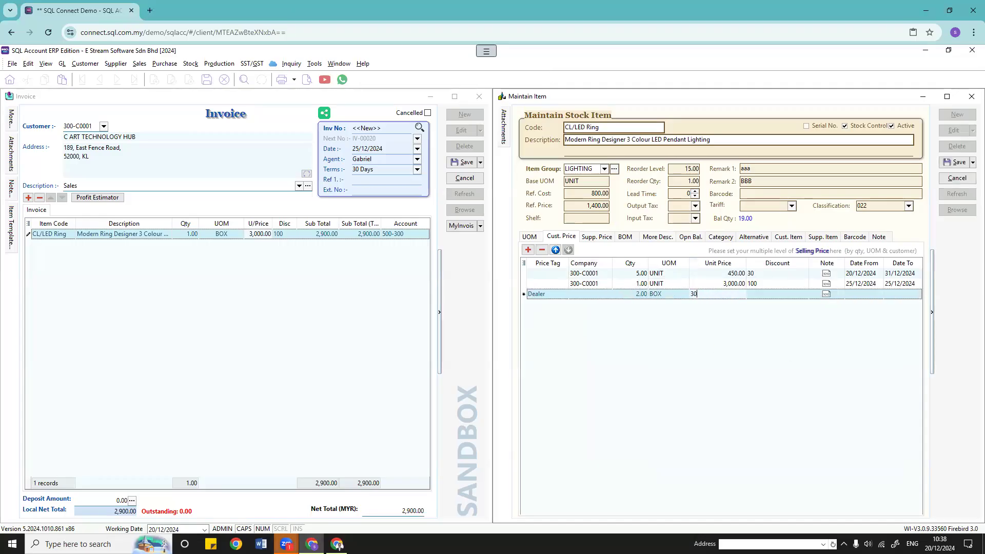
{"action": "left_click", "coordinate": [531, 237]}
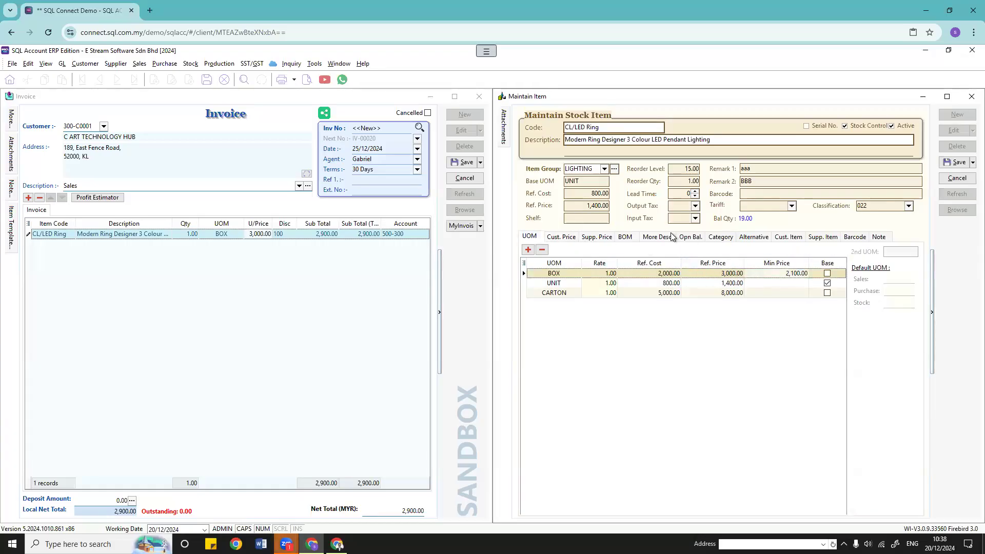
{"action": "left_click", "coordinate": [564, 240]}
{"action": "left_click", "coordinate": [763, 295]}
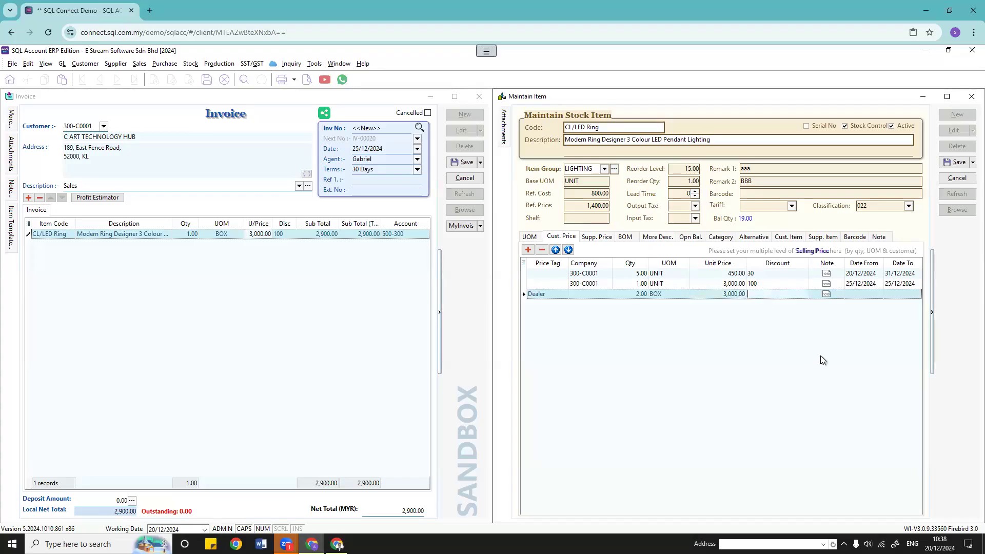
{"action": "type", "text": "10%"}
{"action": "left_click", "coordinate": [865, 297]}
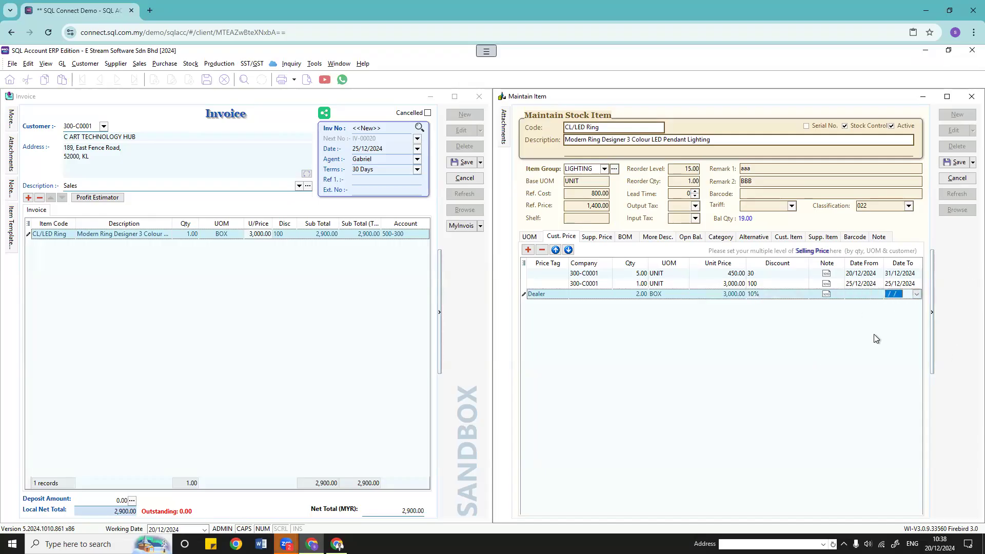
{"action": "left_click", "coordinate": [948, 163]}
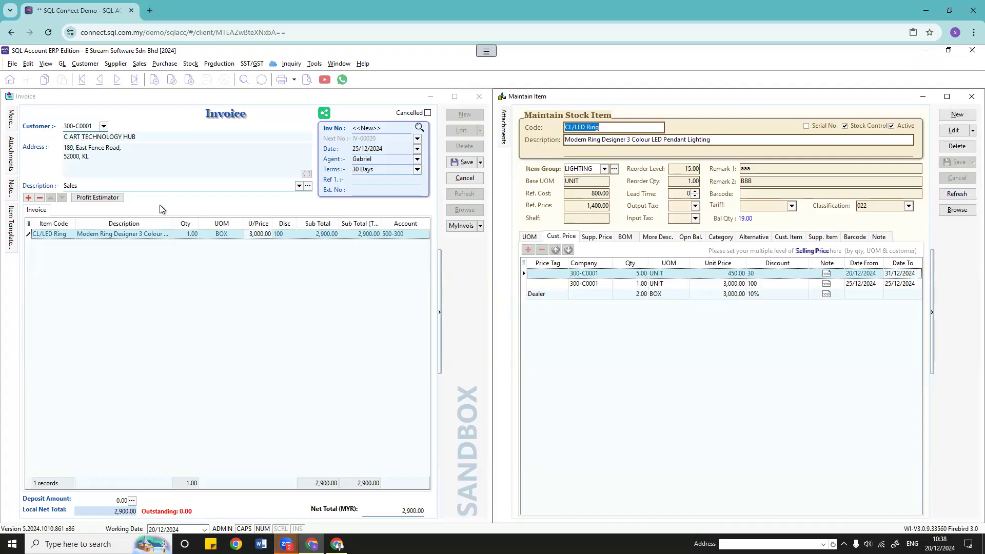
Step: Discard the old invoice and start one for A HOME FURNISHING & SERVICE with CL/LED Ring
{"action": "left_click", "coordinate": [398, 256]}
{"action": "left_click", "coordinate": [508, 308]}
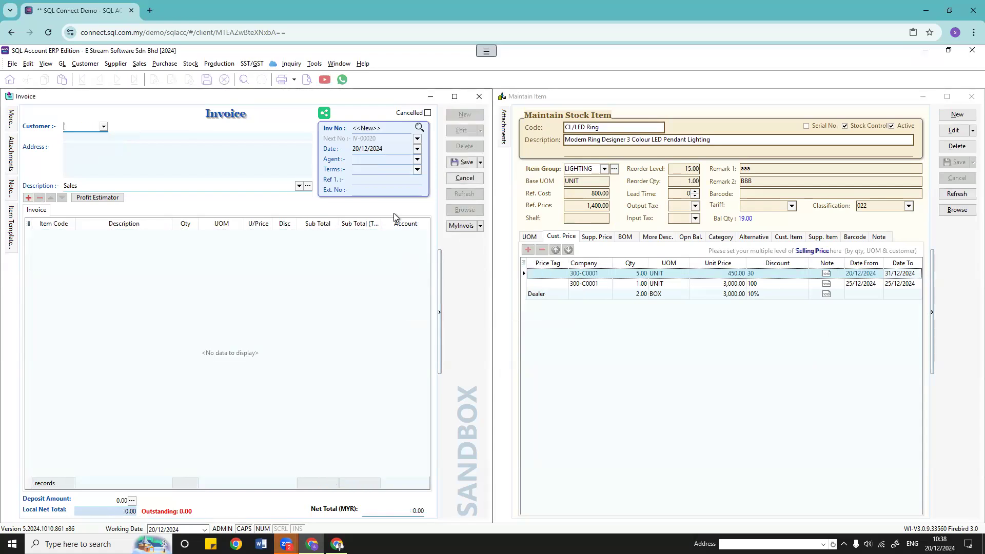
{"action": "left_click", "coordinate": [106, 127]}
{"action": "left_click", "coordinate": [93, 150]}
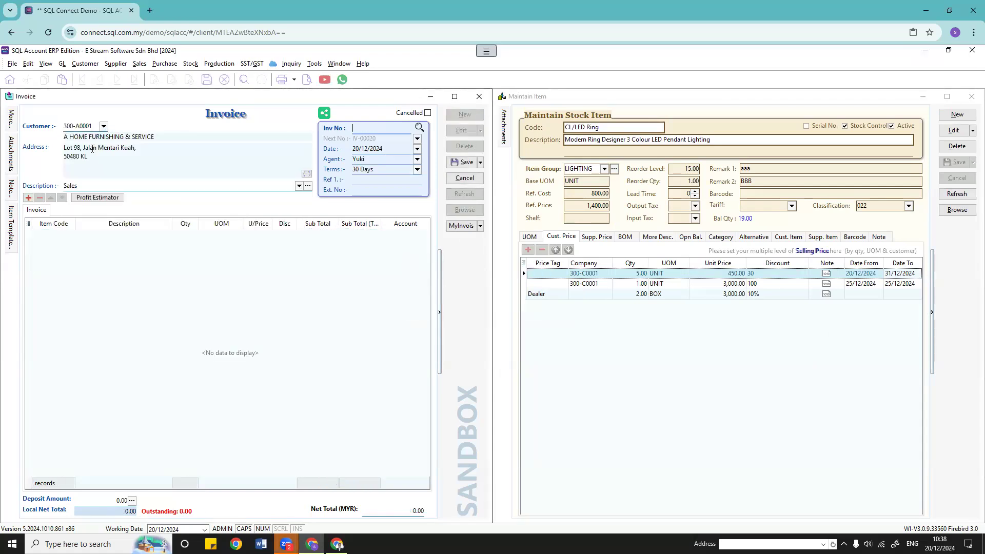
{"action": "left_click", "coordinate": [69, 230]}
{"action": "left_click", "coordinate": [67, 238]}
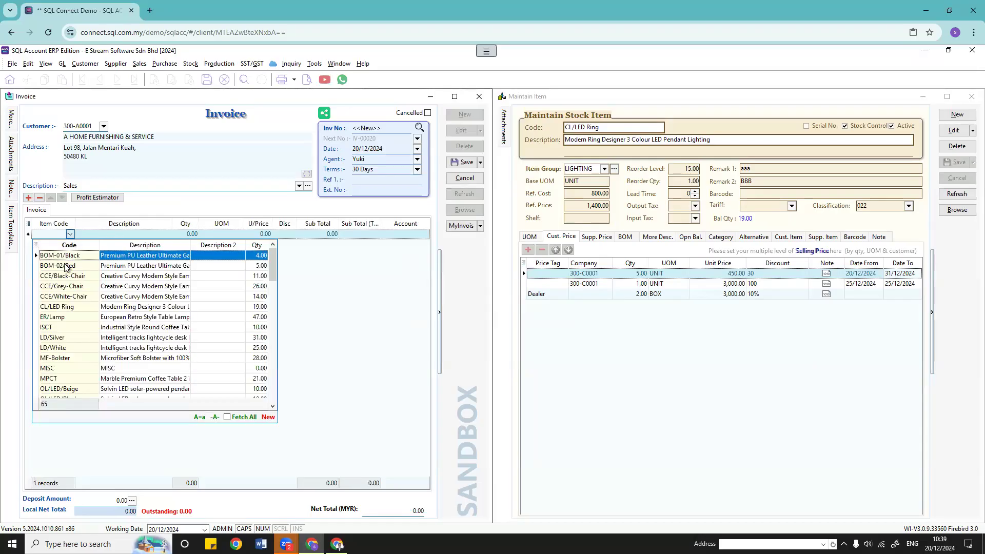
{"action": "left_click", "coordinate": [35, 305]}
Step: Set the CL/LED Ring line to quantity 2 sold by the BOX
{"action": "left_click", "coordinate": [191, 236]}
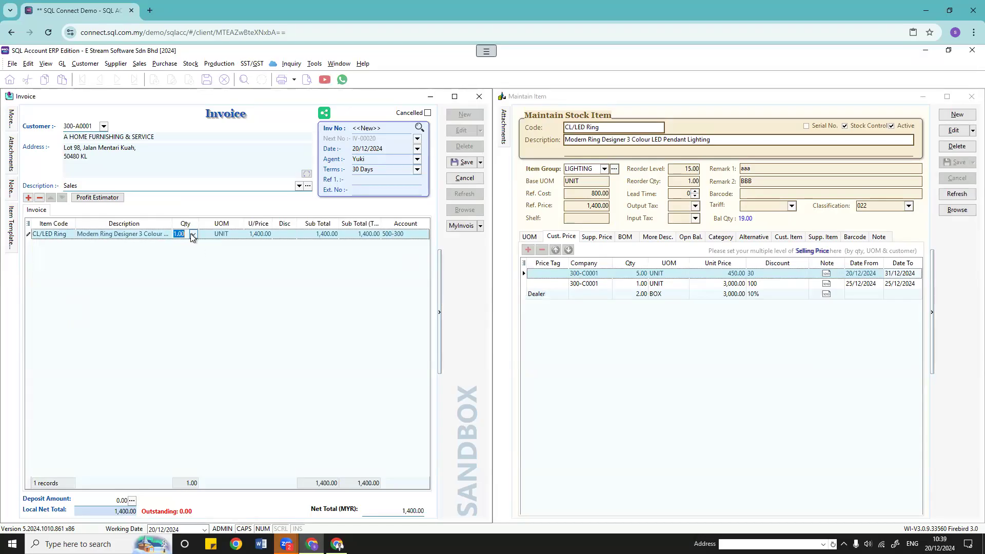
{"action": "type", "text": "2"}
{"action": "left_click", "coordinate": [238, 235]}
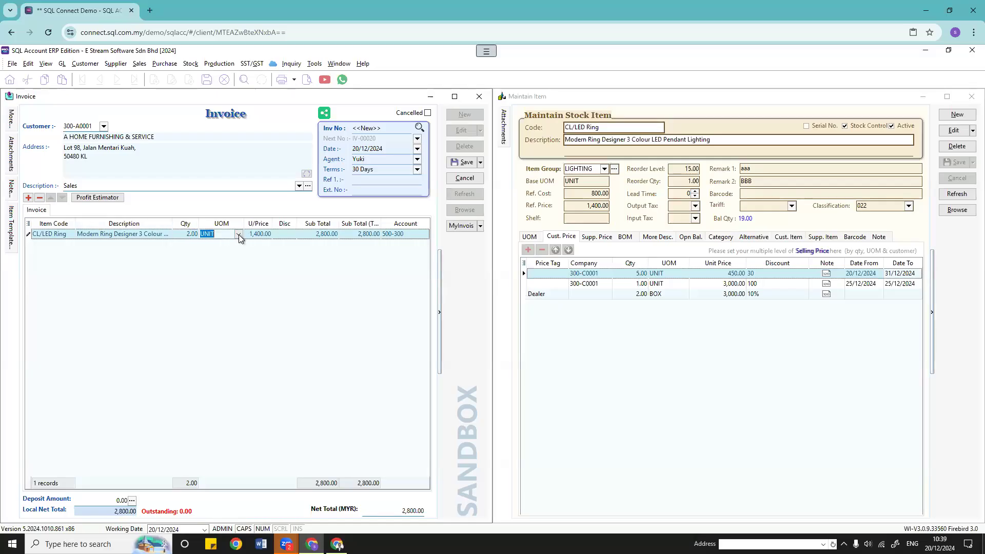
{"action": "left_click", "coordinate": [241, 275]}
Step: Switch the customer to DREAM VILLA FURNITURE, giving 5,400.00, then cancel the invoice
{"action": "left_click", "coordinate": [105, 127]}
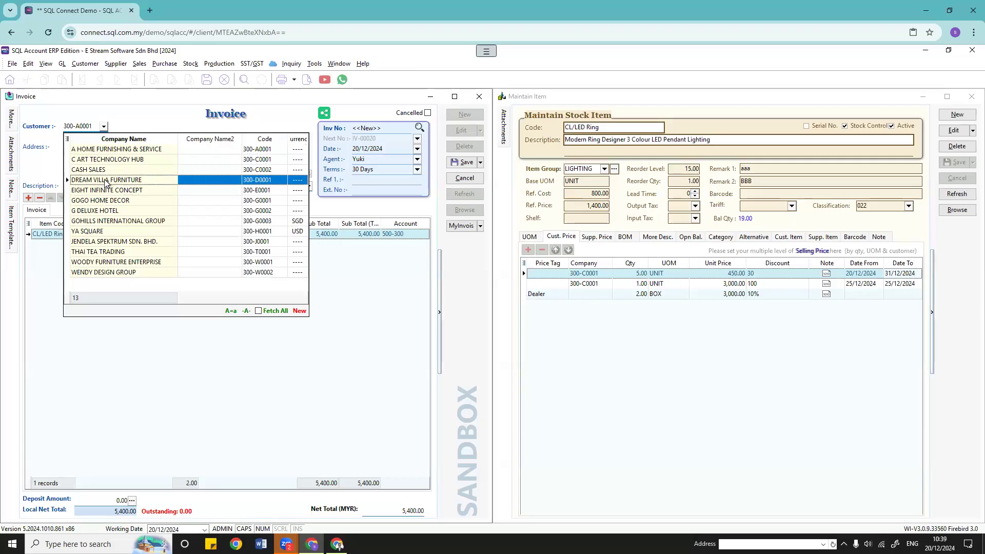
{"action": "left_click", "coordinate": [106, 180]}
{"action": "left_click", "coordinate": [63, 233]}
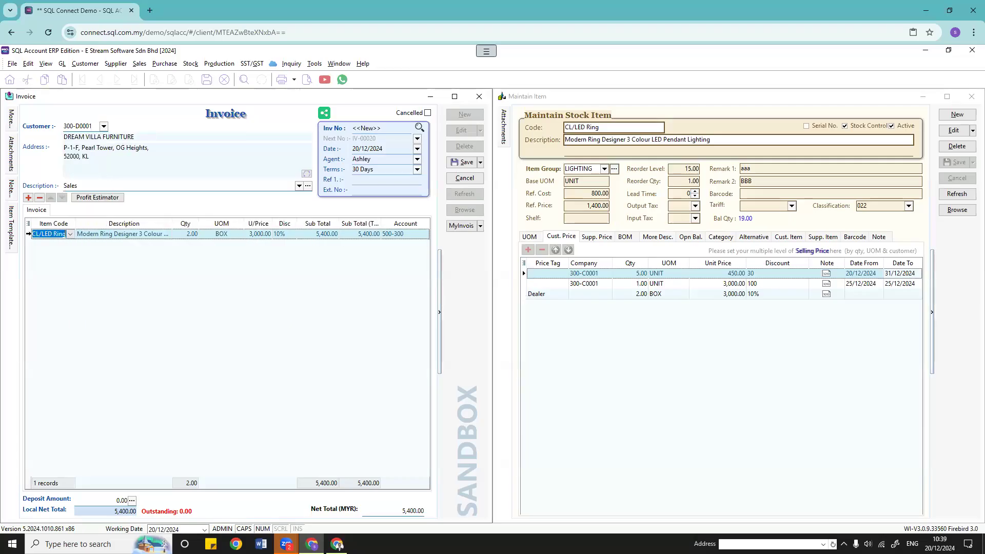
{"action": "left_click", "coordinate": [464, 178]}
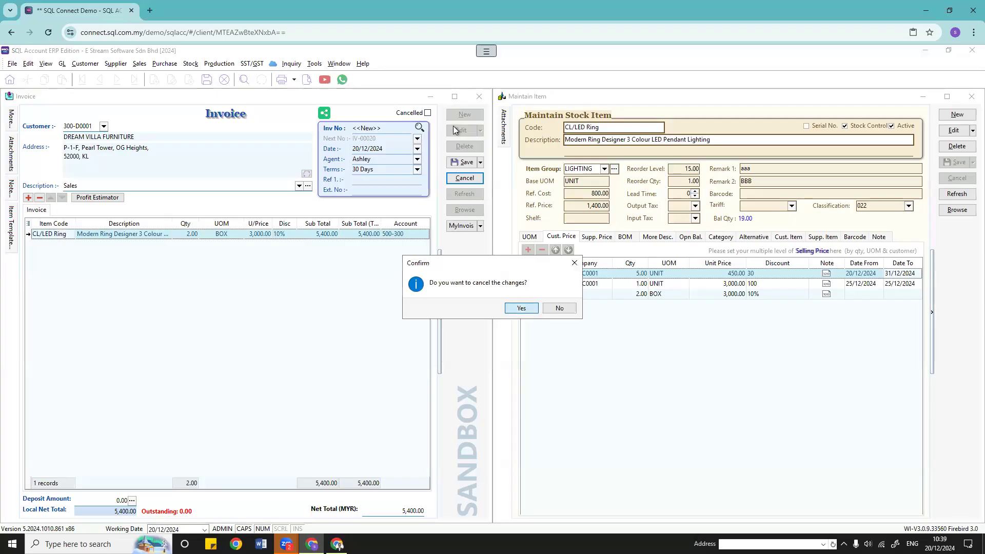
Step: Confirm the discard and re-enter a DREAM VILLA FURNITURE invoice for 2 BOX of CL/LED Ring
{"action": "left_click", "coordinate": [519, 308]}
{"action": "left_click", "coordinate": [103, 126]}
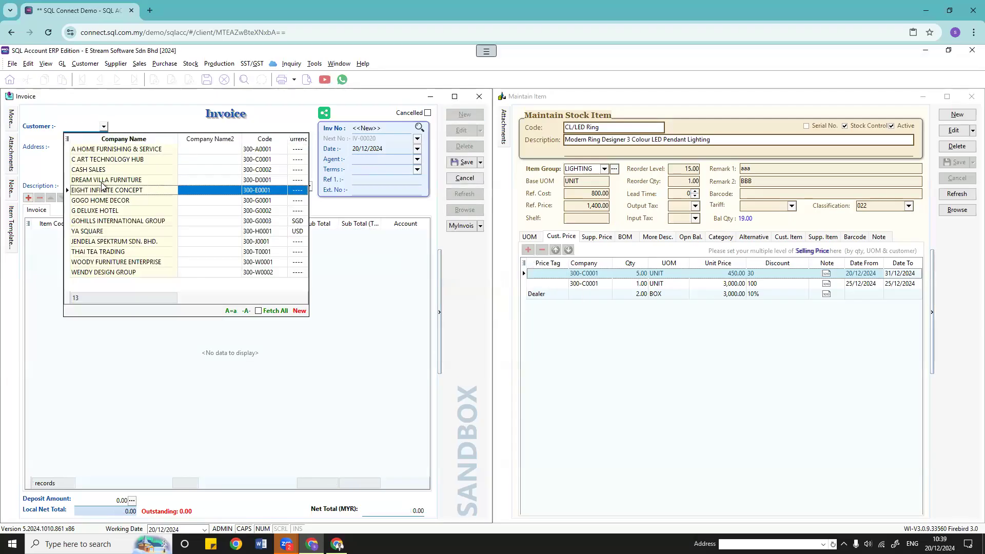
{"action": "left_click", "coordinate": [106, 180]}
{"action": "left_click", "coordinate": [57, 239]}
{"action": "left_click", "coordinate": [70, 234]}
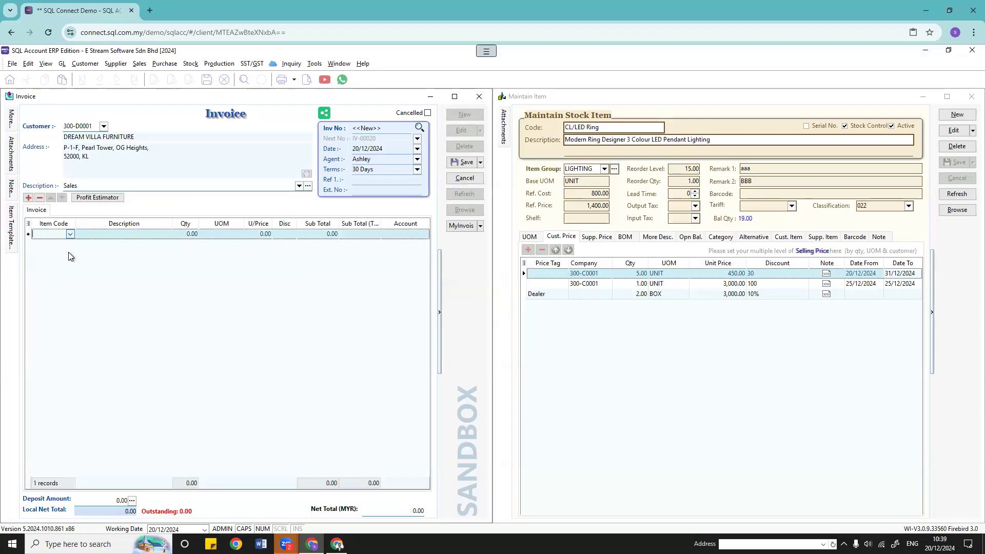
{"action": "left_click", "coordinate": [72, 308]}
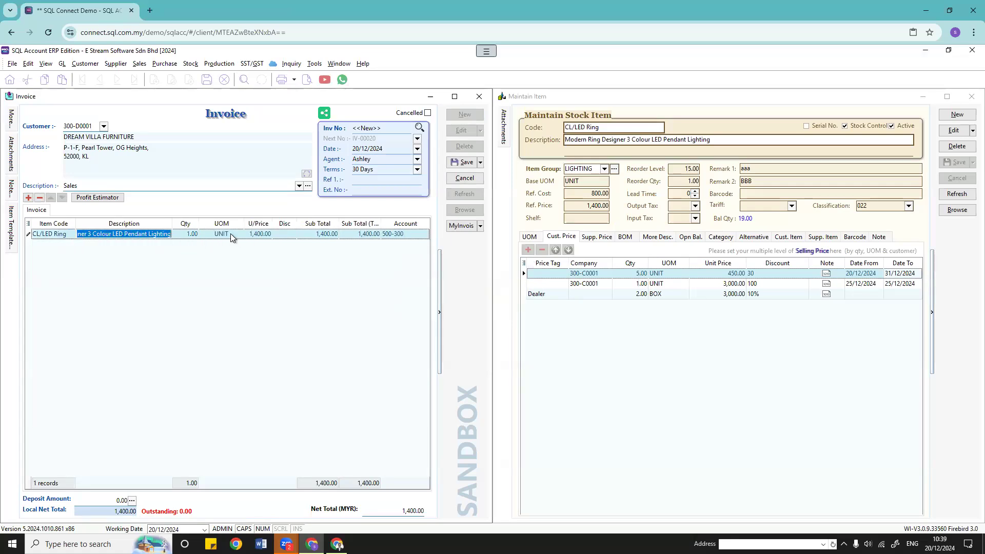
{"action": "left_click", "coordinate": [192, 234]}
{"action": "type", "text": "2"}
{"action": "key", "text": "Tab"}
{"action": "left_click", "coordinate": [238, 235]}
{"action": "left_click", "coordinate": [245, 276]}
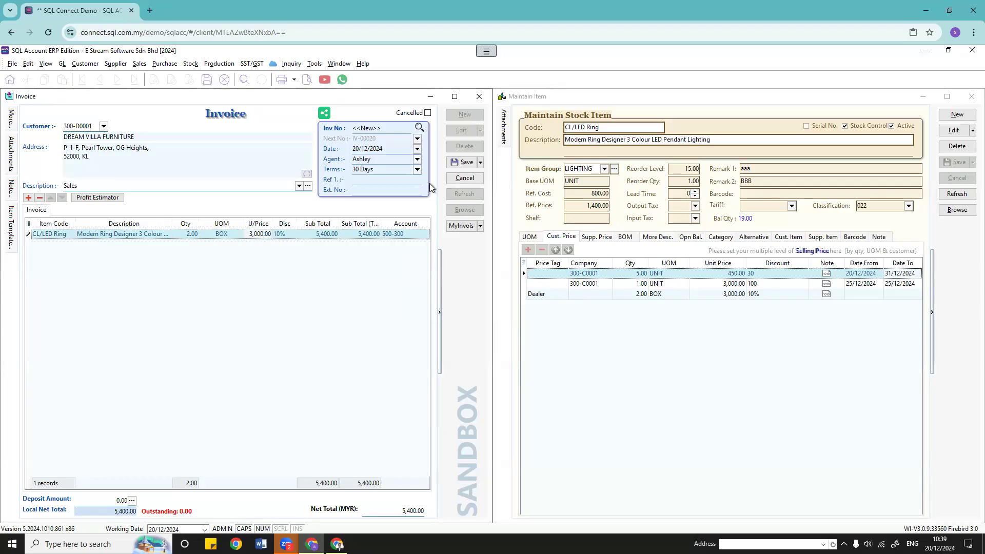
Step: Discard that test invoice and start a new one for CASH SALES
{"action": "left_click", "coordinate": [465, 179]}
{"action": "left_click", "coordinate": [524, 312]}
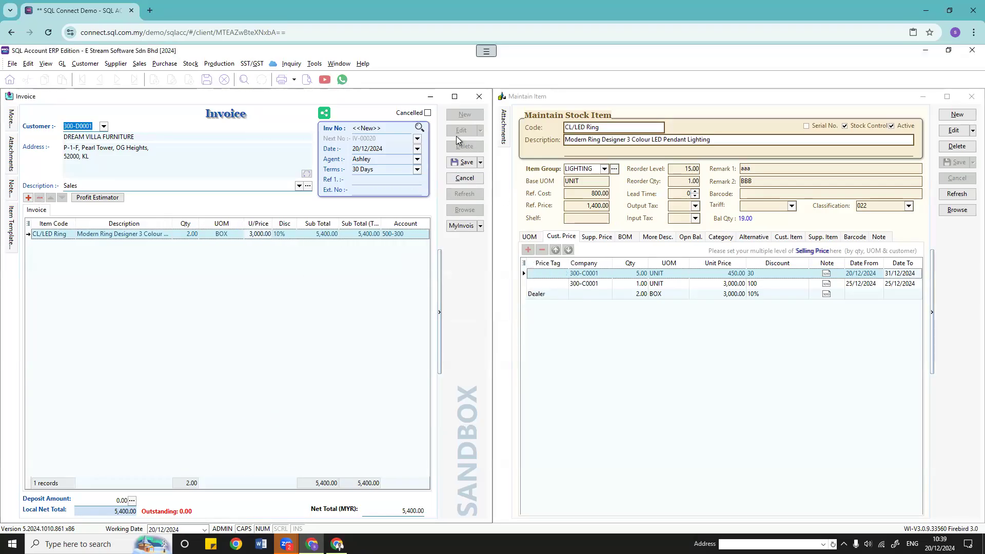
{"action": "left_click", "coordinate": [465, 113]}
{"action": "left_click", "coordinate": [104, 127]}
{"action": "left_click", "coordinate": [92, 170]}
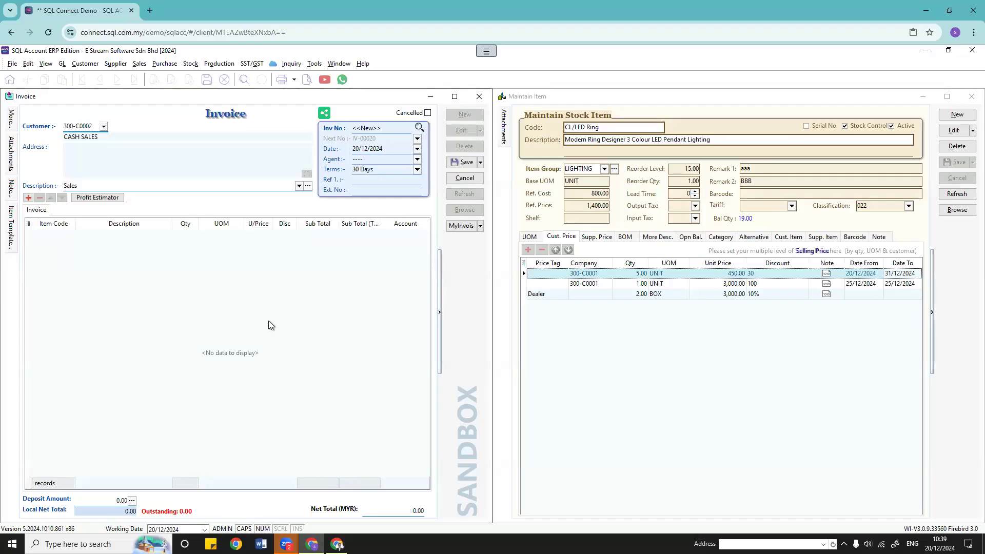
Step: Add a CL/LED Ring line of 2 BOX at 3,000.00, no discount, totalling 6,000.00
{"action": "left_click", "coordinate": [56, 239]}
{"action": "left_click", "coordinate": [69, 235]}
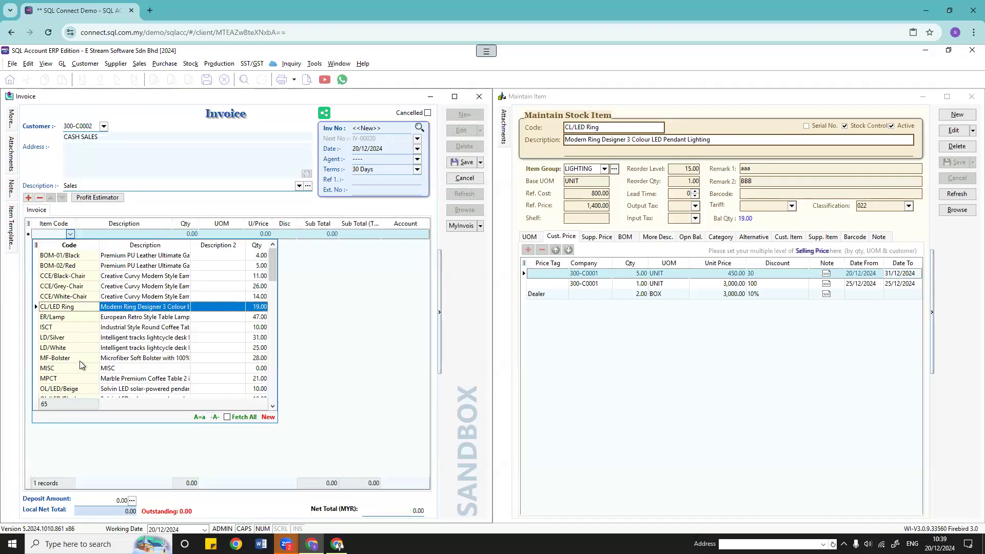
{"action": "left_click", "coordinate": [78, 299]}
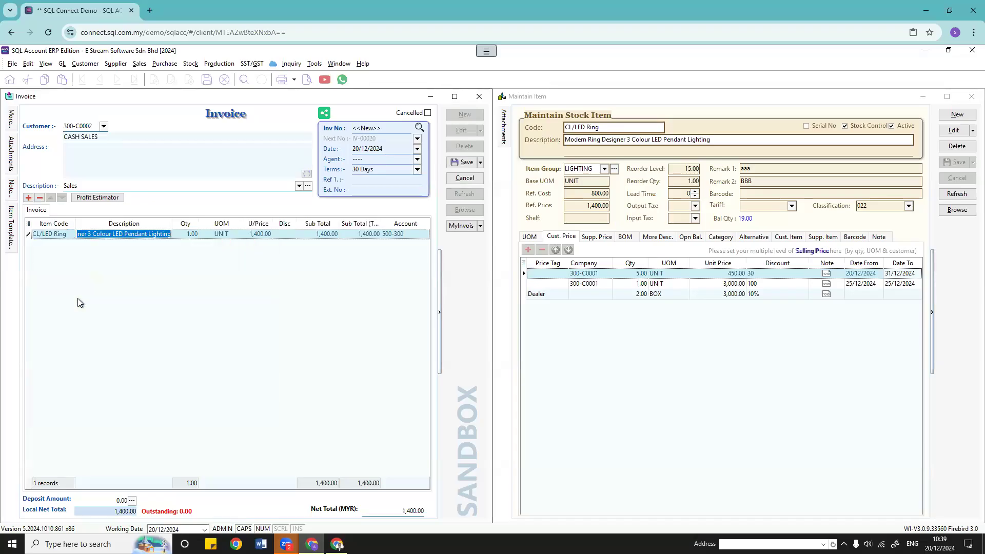
{"action": "type", "text": "2"}
{"action": "left_click", "coordinate": [245, 236]}
{"action": "left_click", "coordinate": [237, 235]}
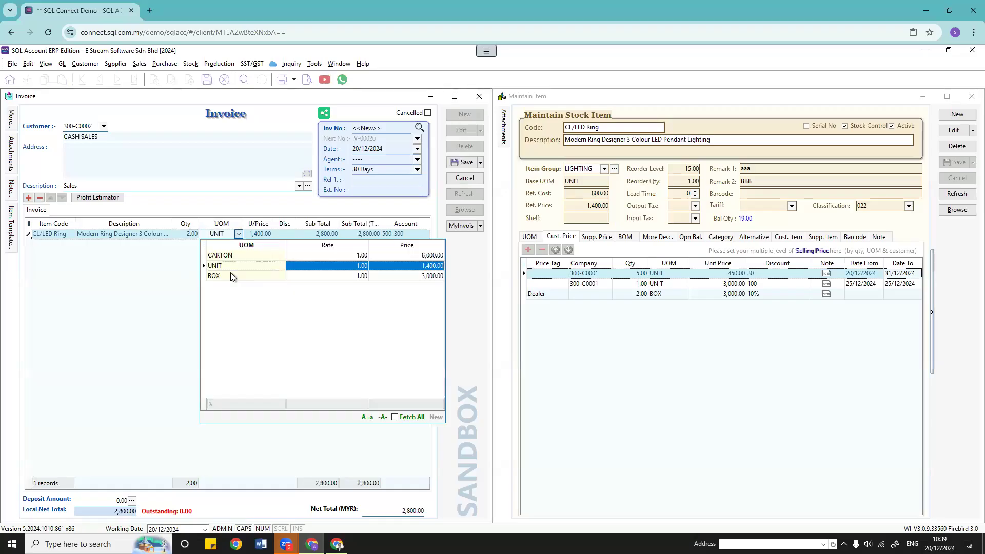
{"action": "left_click", "coordinate": [268, 274]}
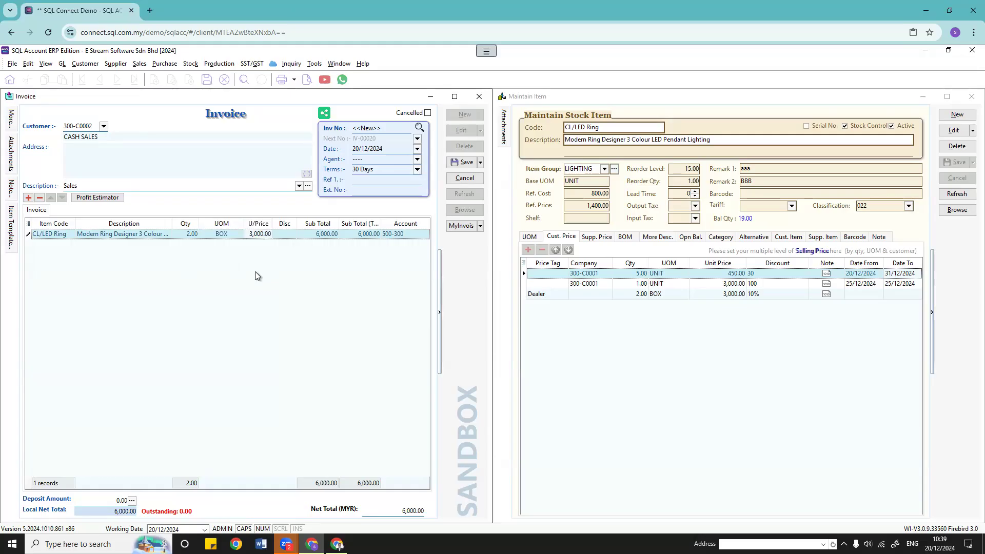
{"action": "left_click", "coordinate": [544, 295]}
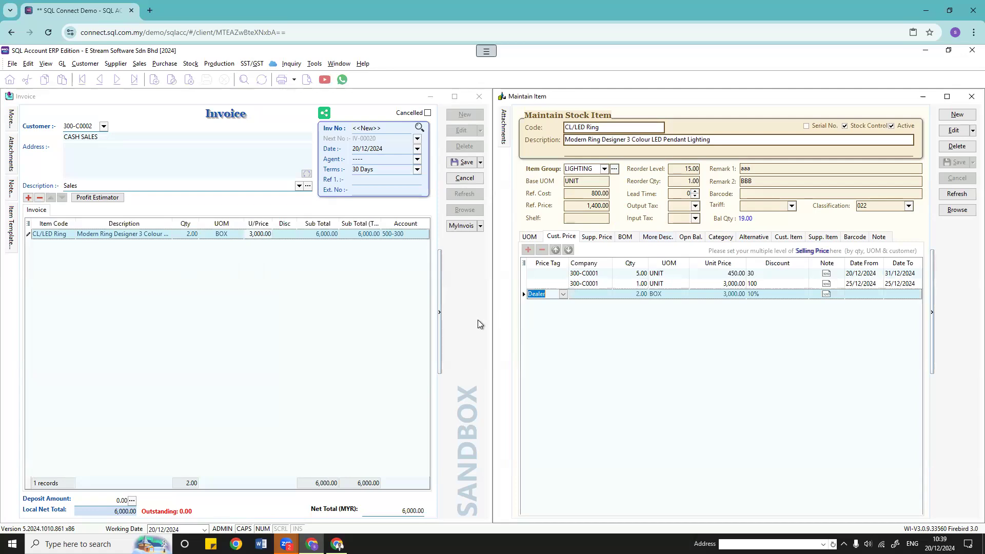
{"action": "left_click", "coordinate": [598, 320]}
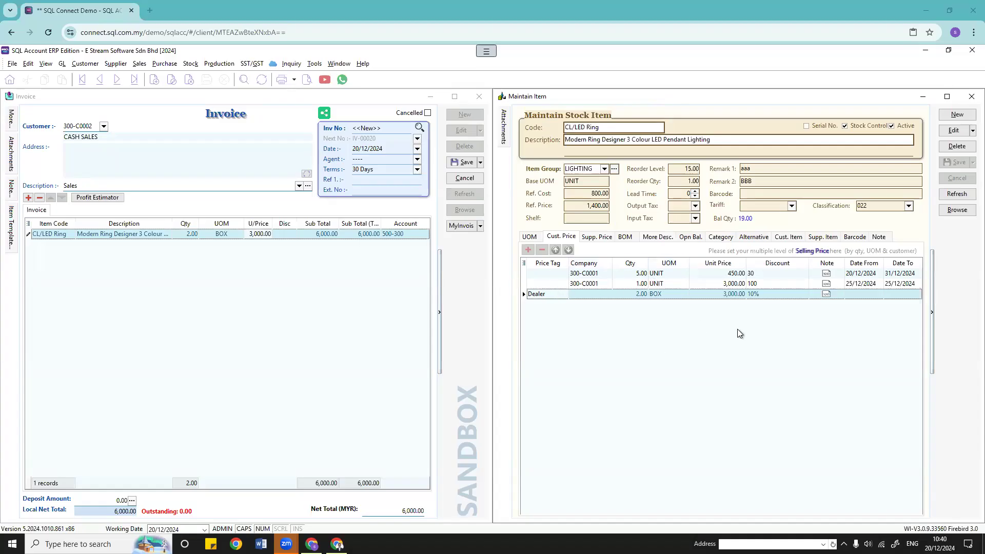
{"action": "left_click", "coordinate": [575, 273]}
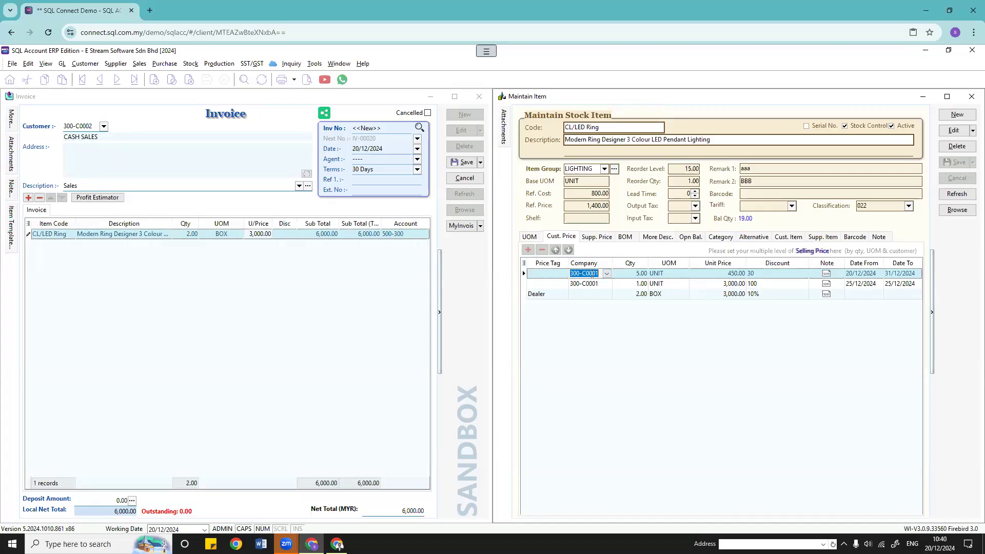
{"action": "left_click", "coordinate": [719, 372]}
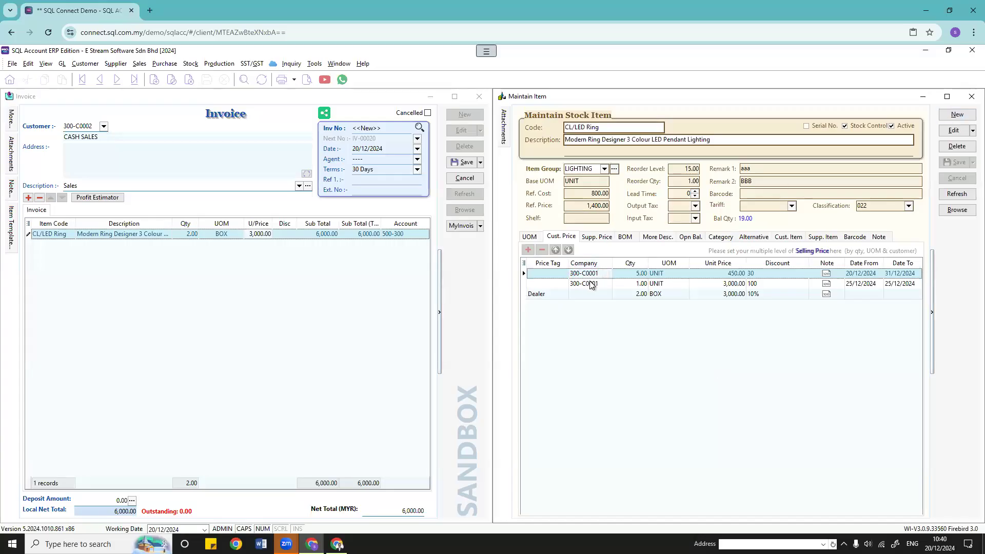
{"action": "left_click", "coordinate": [640, 298]}
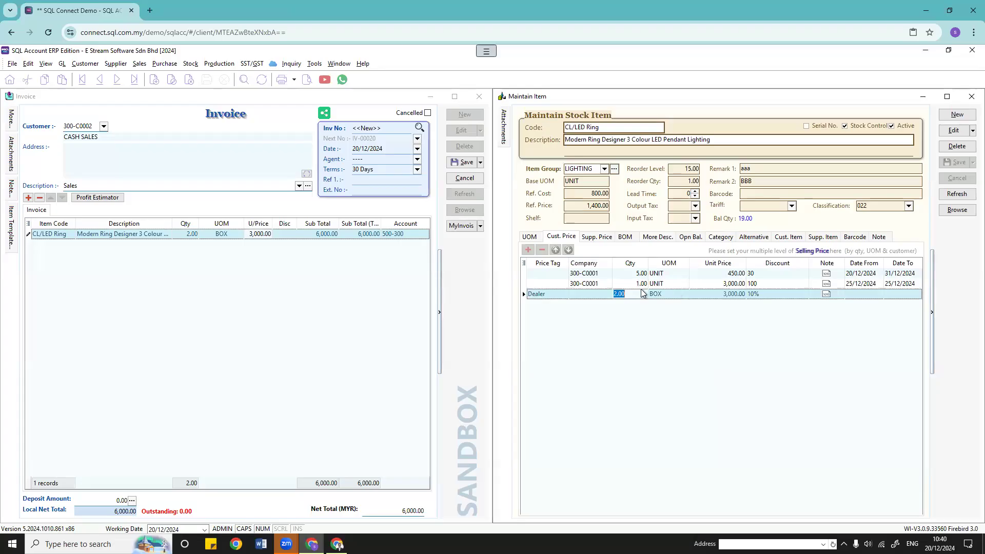
{"action": "left_click", "coordinate": [580, 274]}
{"action": "left_click", "coordinate": [588, 275]}
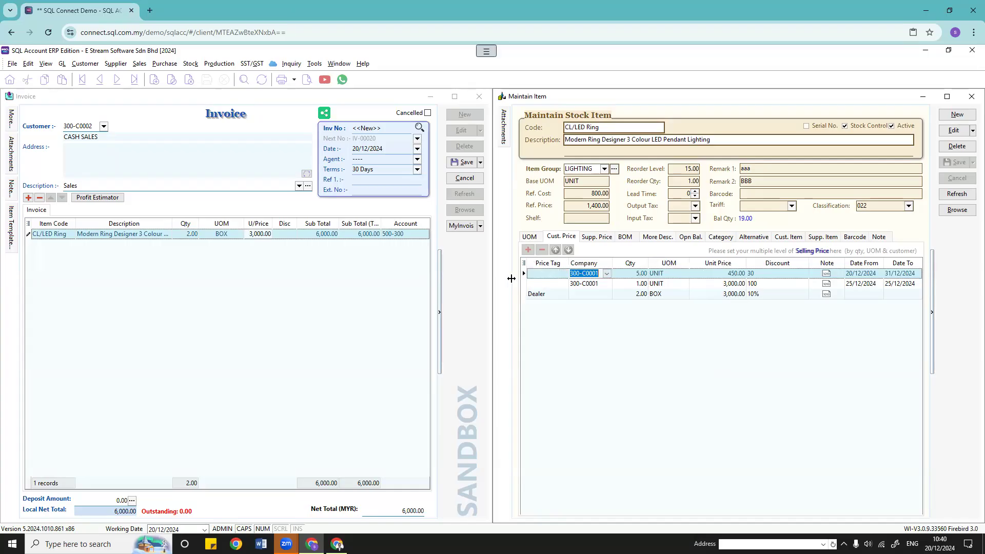
{"action": "left_click", "coordinate": [586, 273]}
{"action": "key", "text": "Down"}
{"action": "left_click", "coordinate": [549, 294]}
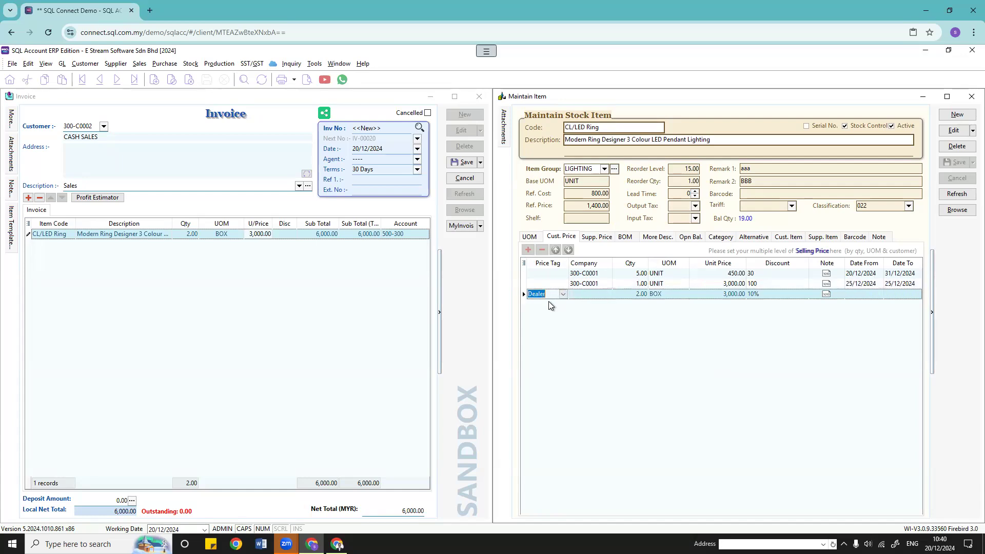
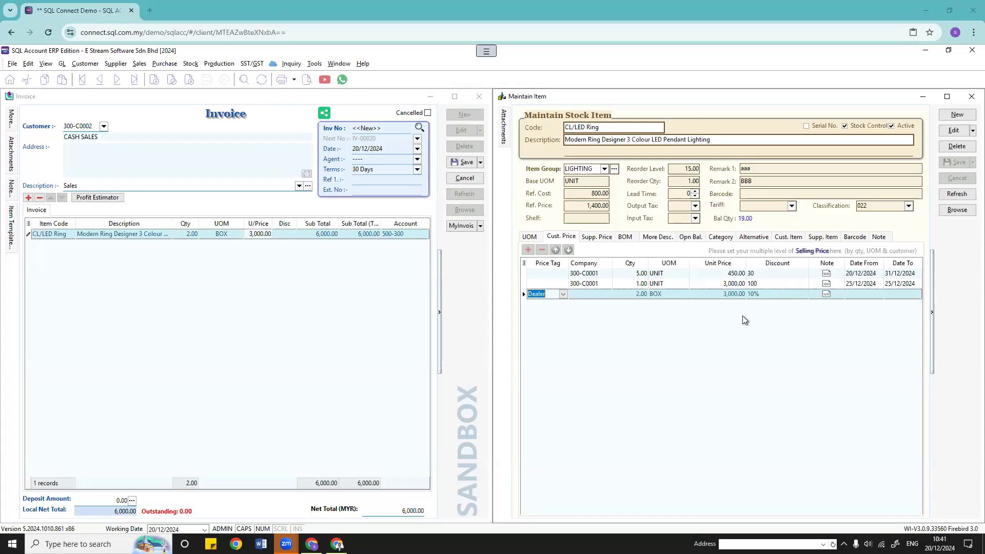
Step: Leave the Dealer price's start date and note blank, closing the rich text editor unchanged
{"action": "left_click", "coordinate": [870, 294]}
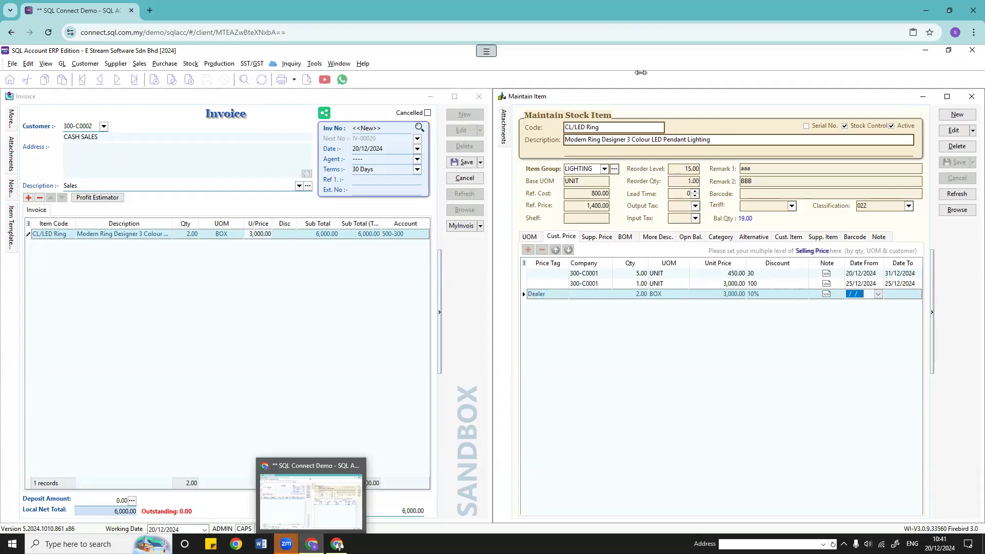
{"action": "left_click", "coordinate": [760, 337]}
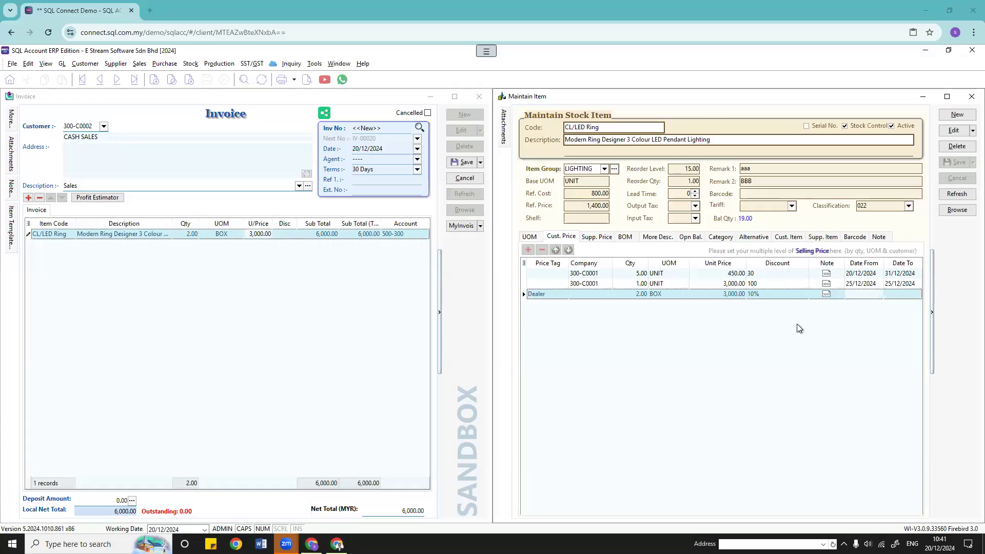
{"action": "left_click", "coordinate": [830, 293]}
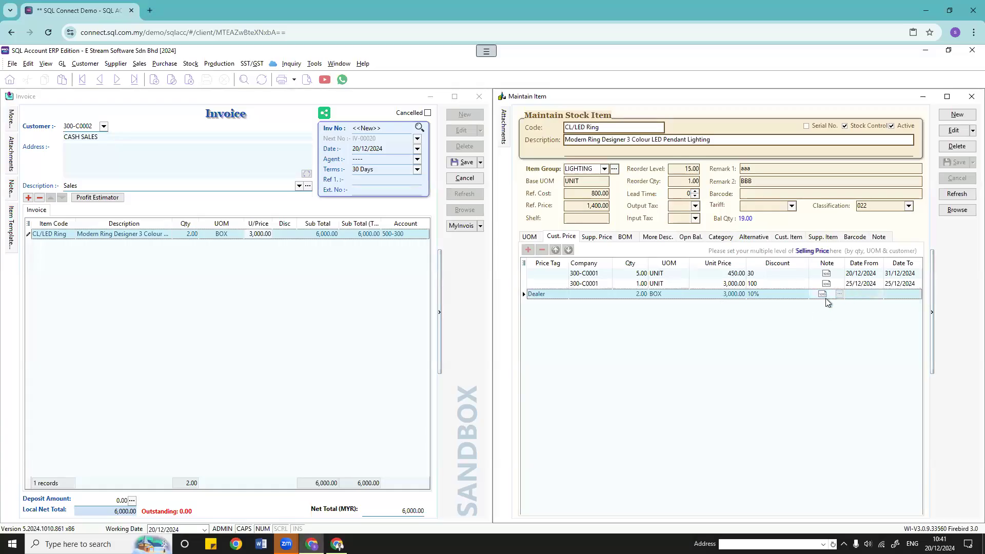
{"action": "left_click", "coordinate": [839, 294]}
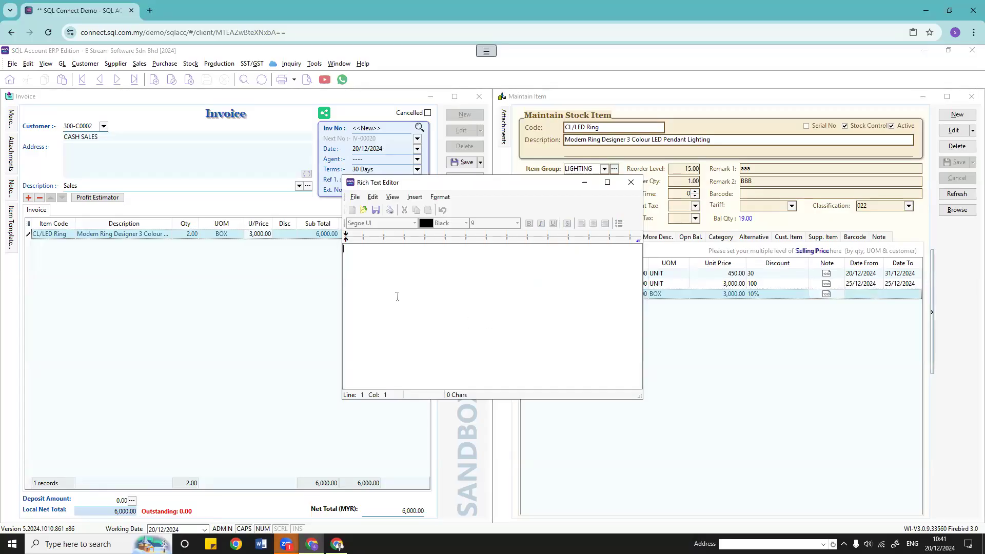
{"action": "left_click", "coordinate": [631, 183]}
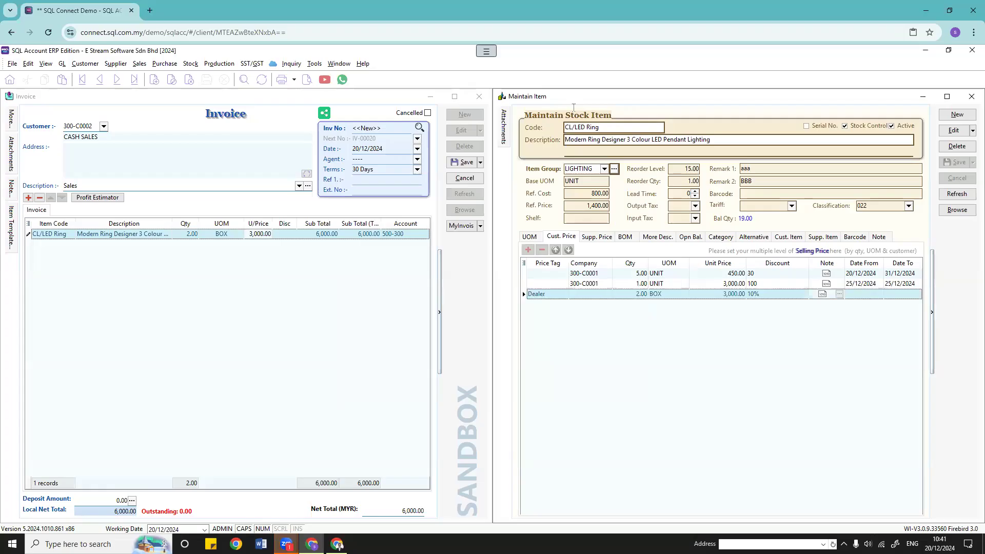
{"action": "left_click", "coordinate": [787, 323]}
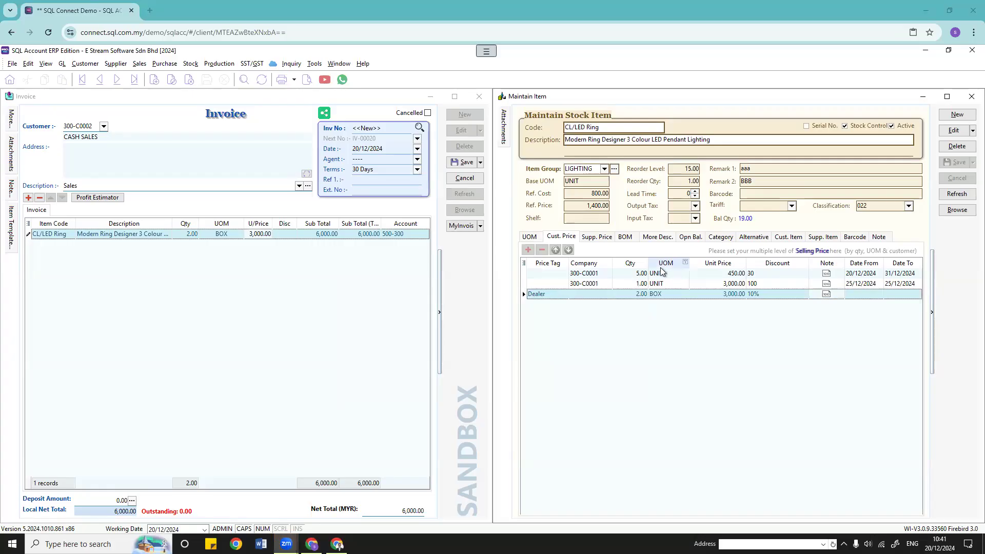
Step: Check the price rows' company and price-tag lists without changes, keeping Dealer, and open the Stock menu
{"action": "left_click", "coordinate": [588, 273]}
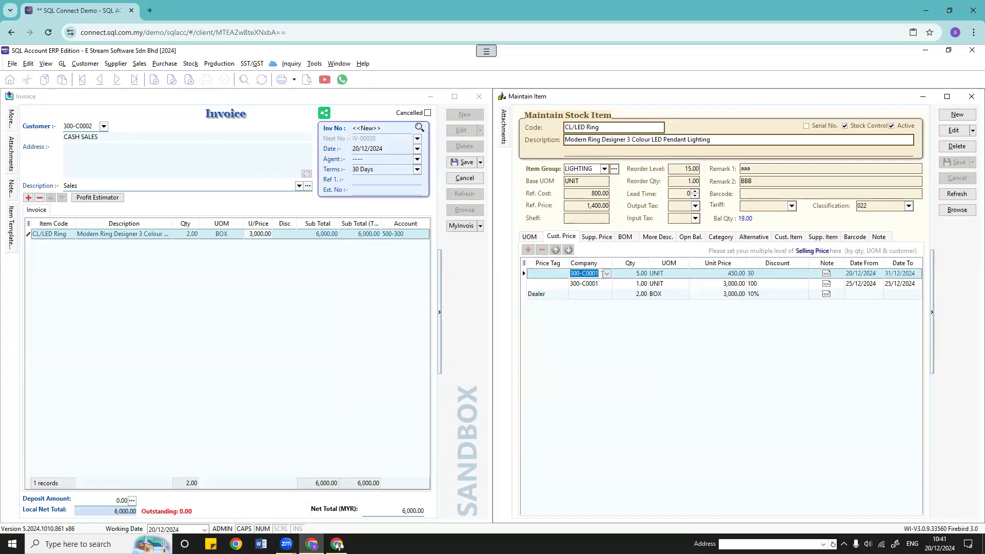
{"action": "left_click", "coordinate": [607, 274]}
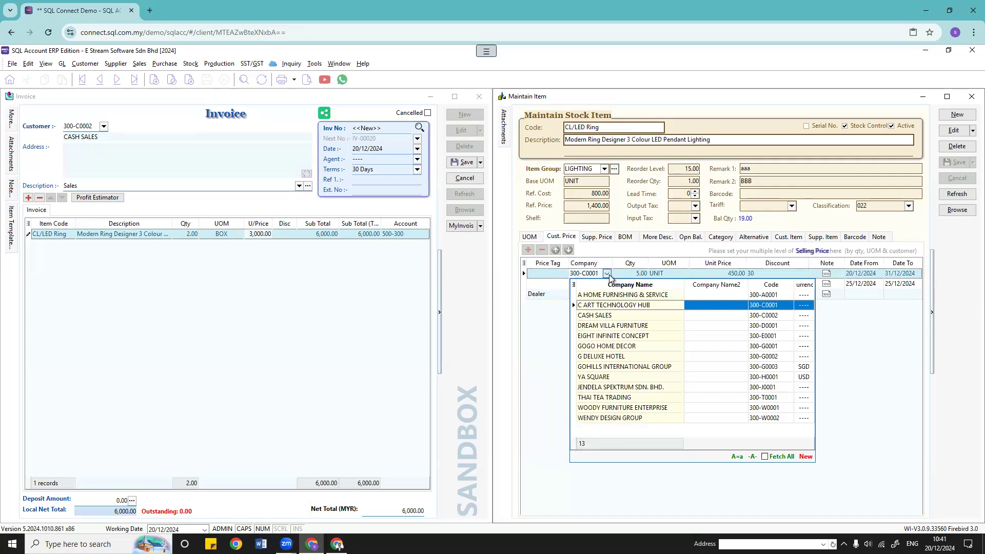
{"action": "left_click", "coordinate": [607, 273]}
{"action": "left_click", "coordinate": [546, 295]}
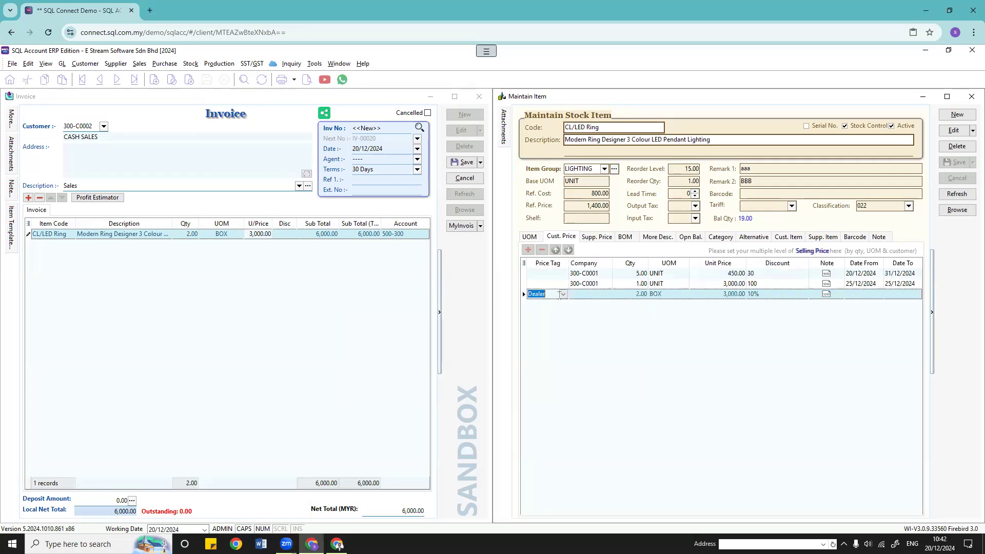
{"action": "left_click", "coordinate": [562, 295]}
{"action": "left_click", "coordinate": [563, 295]}
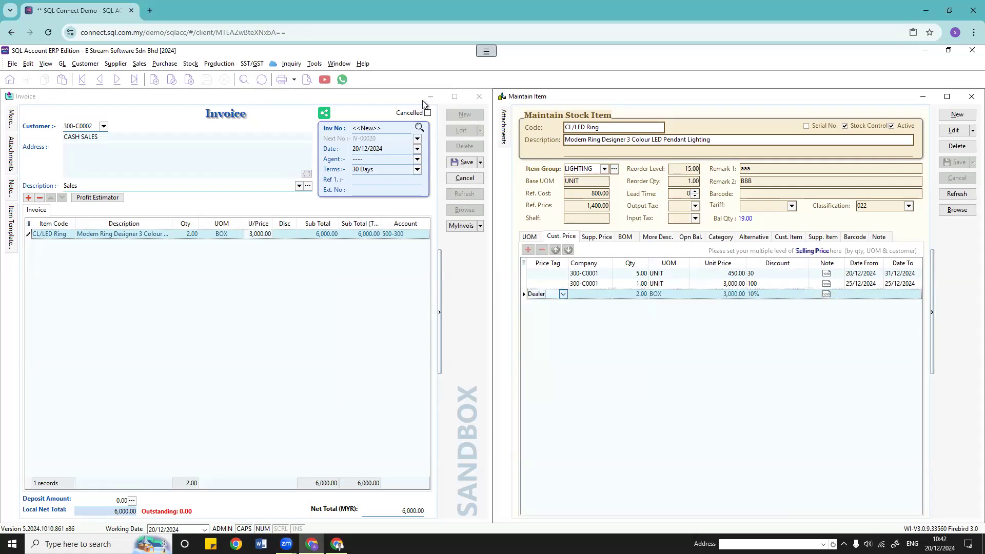
{"action": "left_click", "coordinate": [191, 63]}
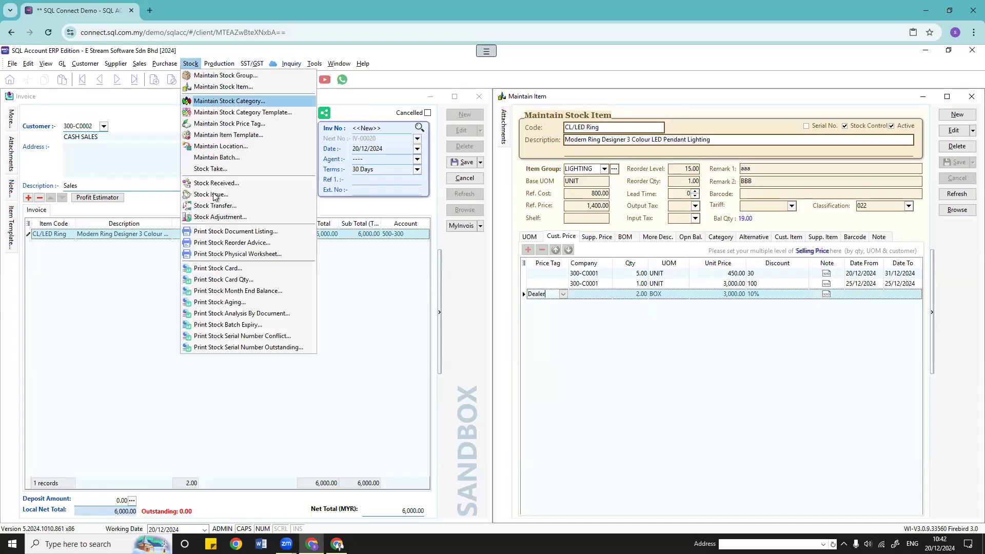
{"action": "left_click", "coordinate": [216, 124]}
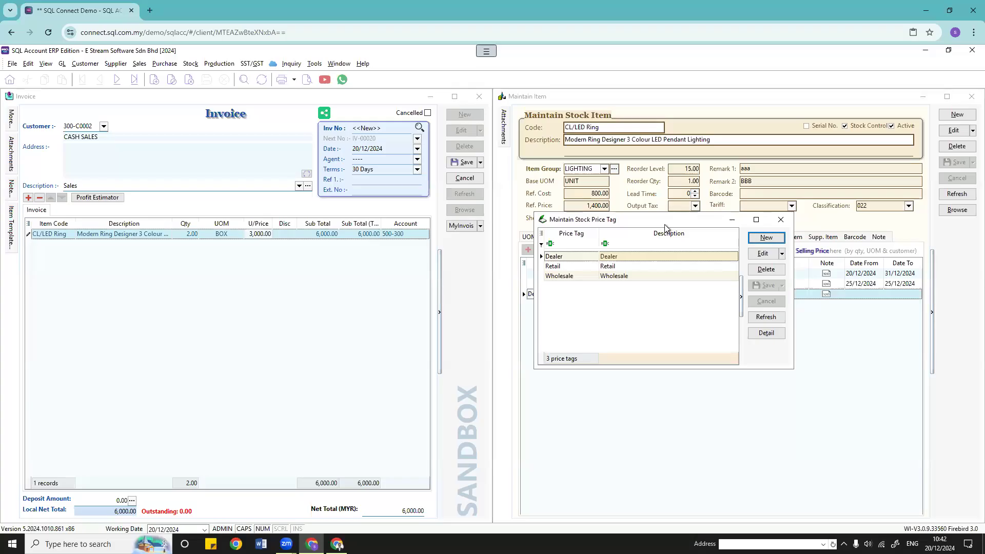
{"action": "left_click_drag", "start_coordinate": [666, 219], "coordinate": [446, 217]}
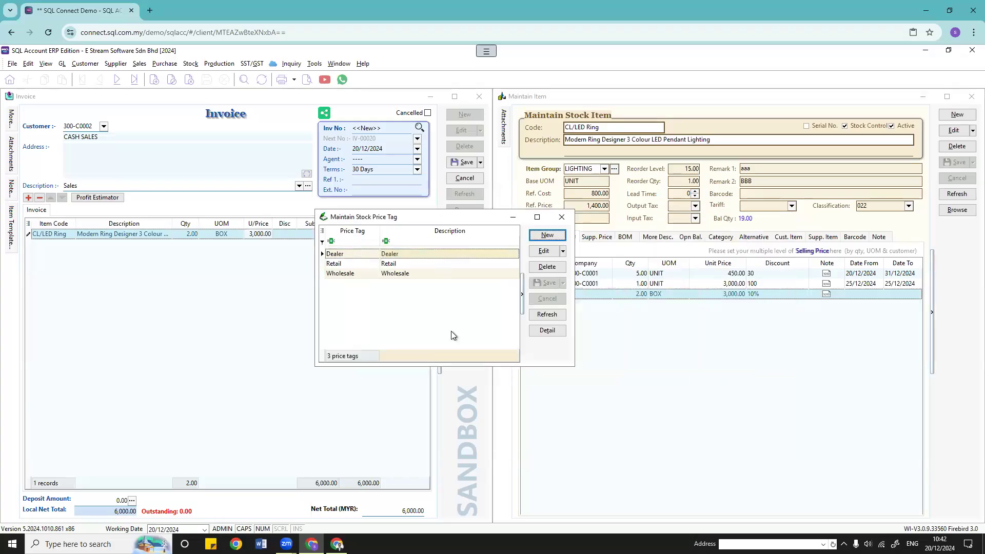
{"action": "left_click", "coordinate": [563, 219]}
{"action": "left_click", "coordinate": [84, 63]}
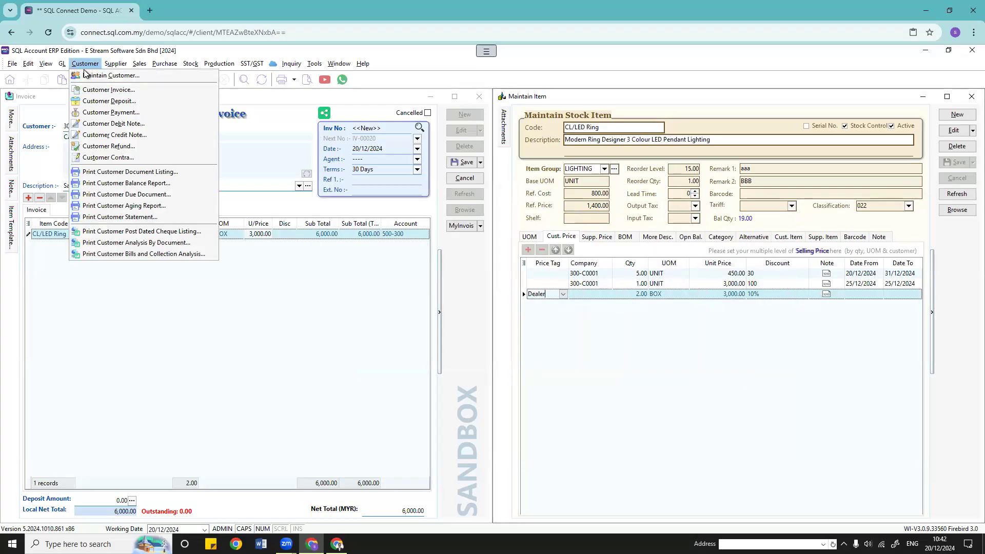
{"action": "left_click", "coordinate": [85, 75]}
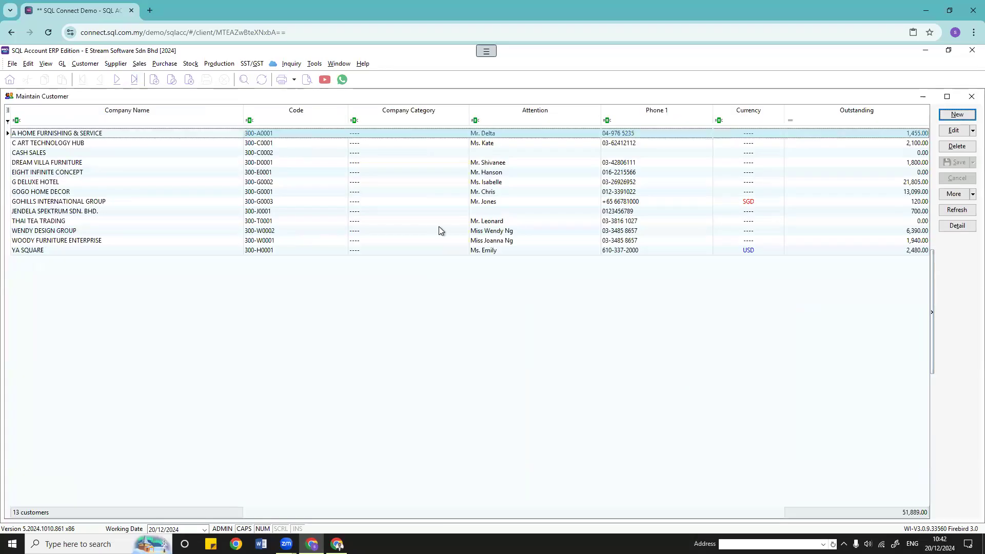
{"action": "double_click", "coordinate": [275, 251]}
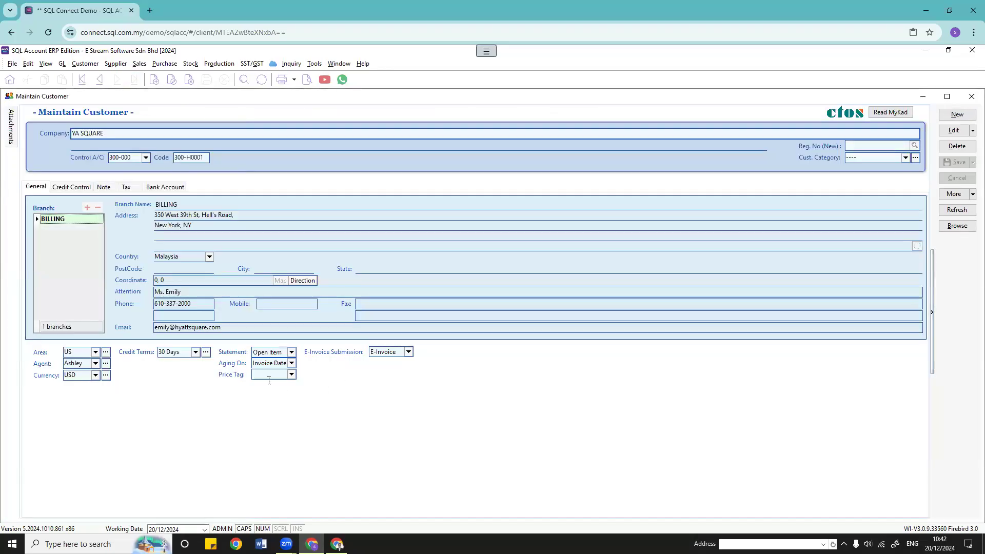
{"action": "left_click", "coordinate": [291, 375]}
{"action": "left_click", "coordinate": [291, 375]}
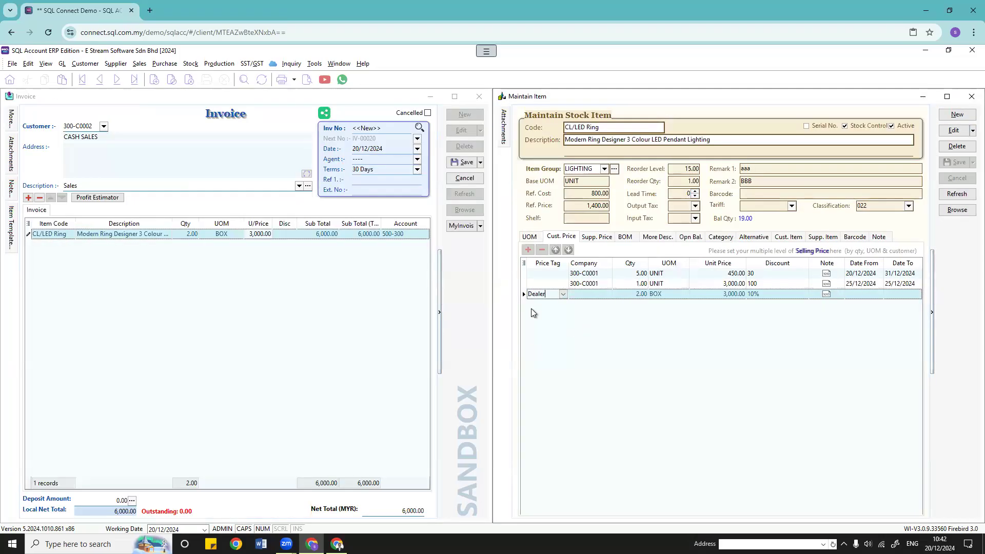
{"action": "left_click", "coordinate": [562, 294]}
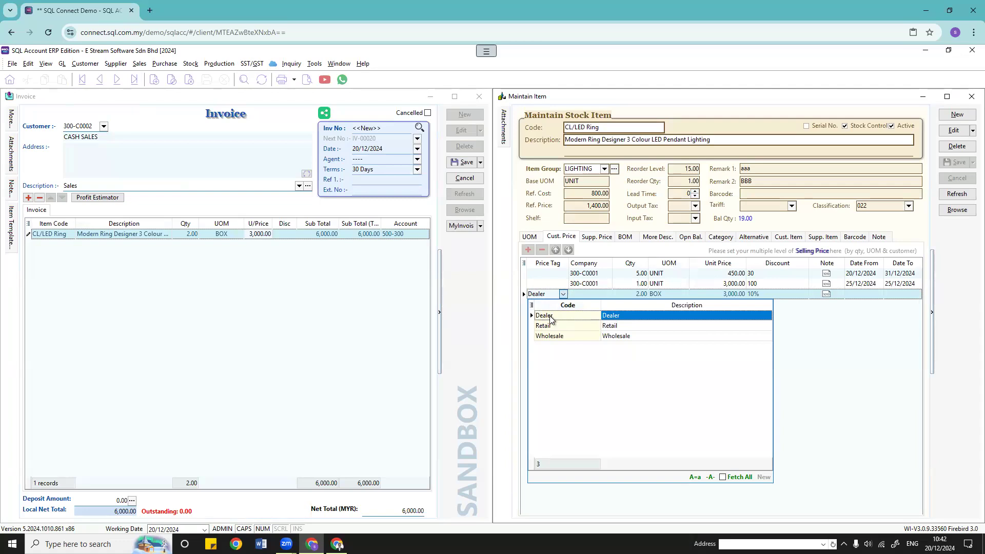
{"action": "left_click", "coordinate": [867, 345]}
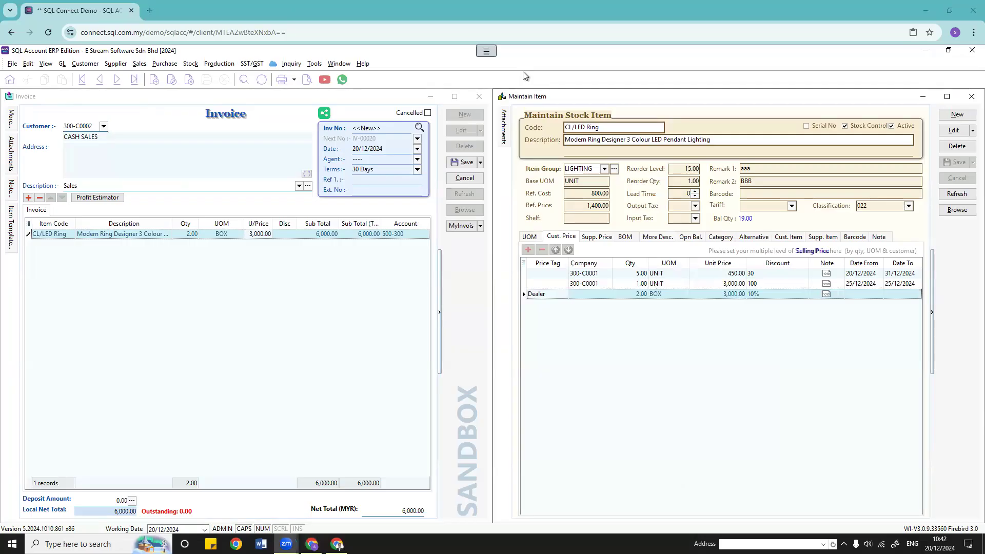
Step: Add the Company Name and Description columns to the customer price grid
{"action": "left_click", "coordinate": [524, 264]}
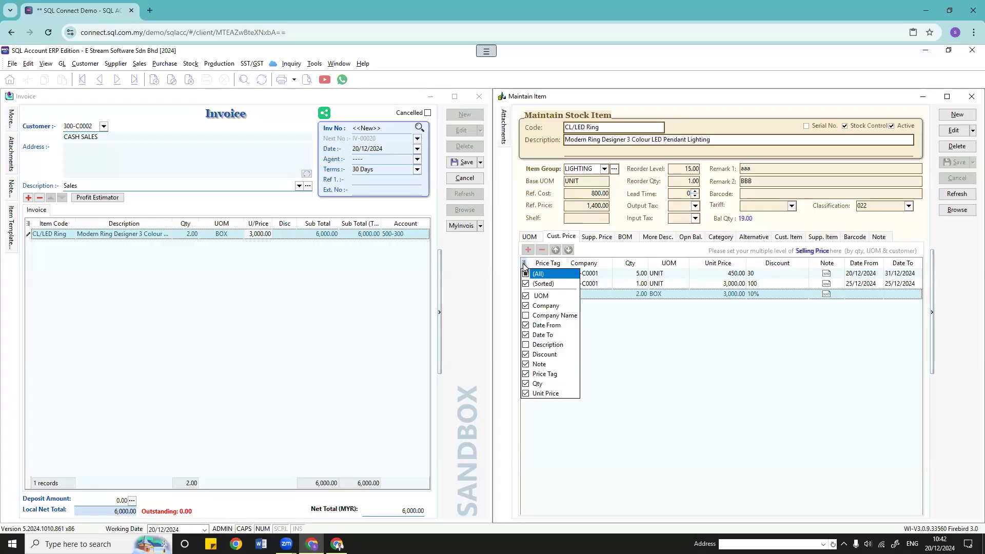
{"action": "left_click", "coordinate": [526, 315]}
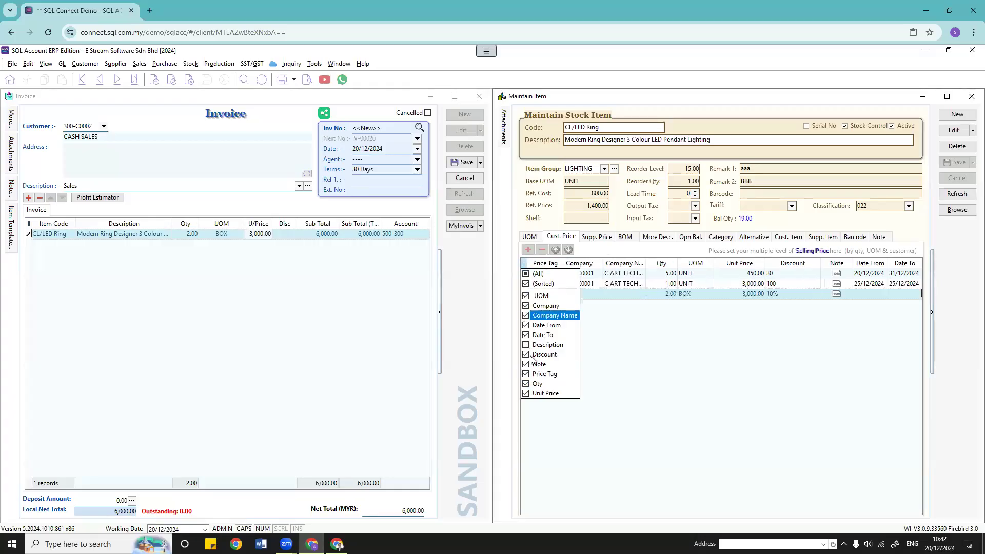
{"action": "left_click", "coordinate": [526, 344]}
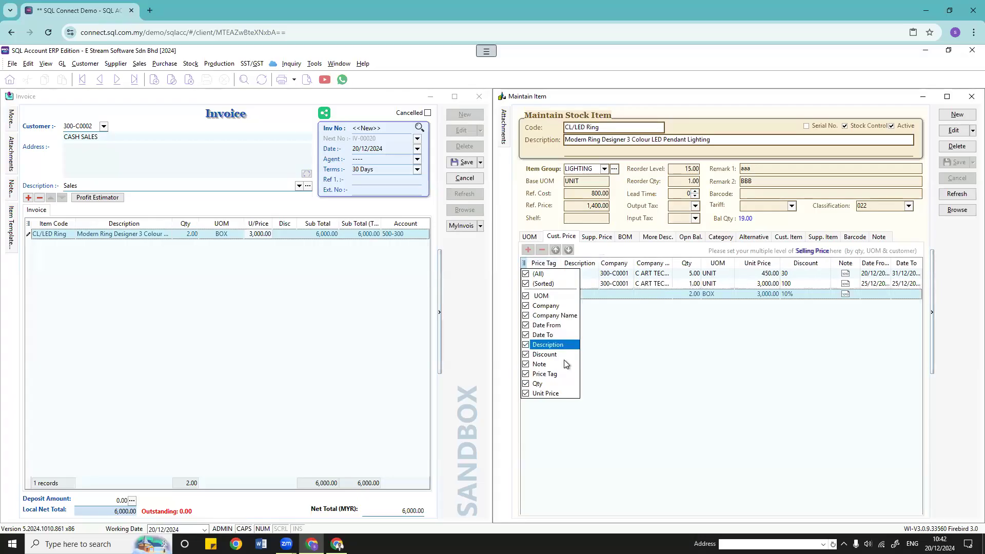
{"action": "left_click", "coordinate": [643, 364]}
{"action": "left_click", "coordinate": [656, 275]}
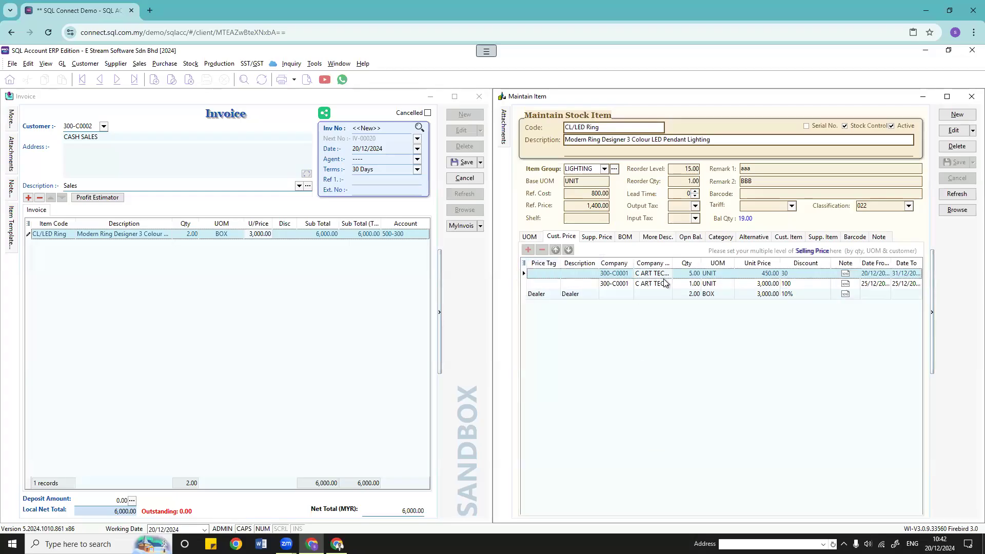
{"action": "left_click", "coordinate": [628, 274]}
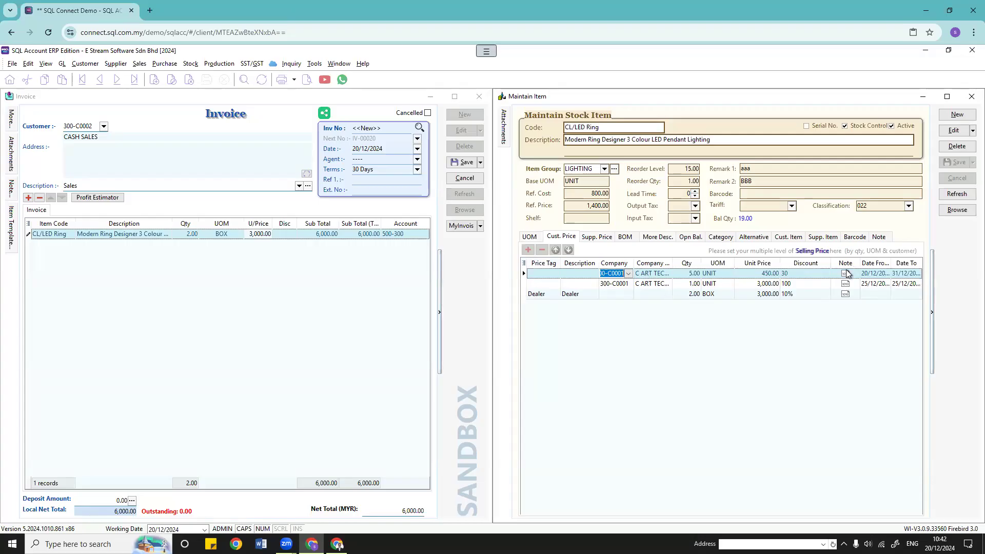
Step: Hide the Company Name and Note columns, then show the 150.00 per UNIT supplier price
{"action": "left_click", "coordinate": [524, 263]}
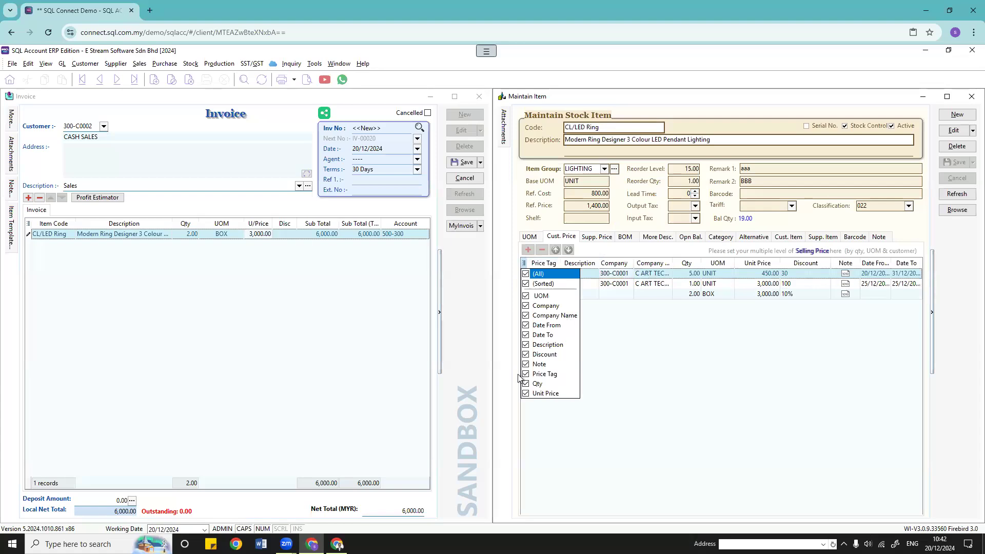
{"action": "left_click", "coordinate": [639, 376]}
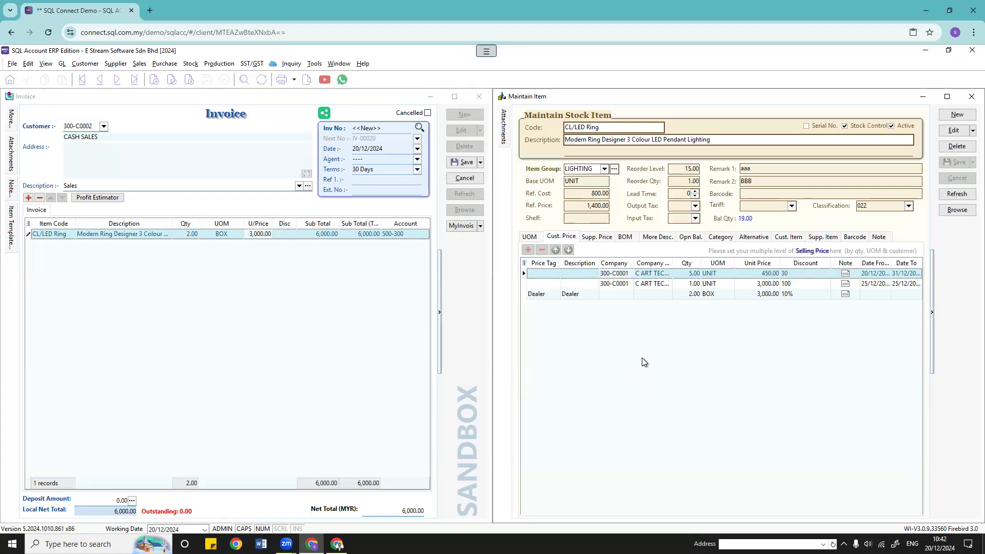
{"action": "left_click", "coordinate": [524, 264]}
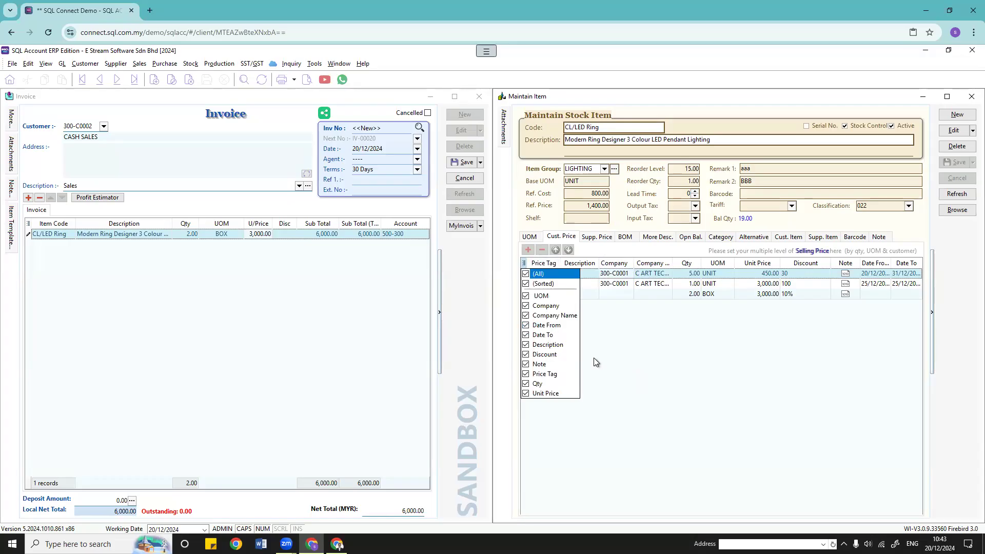
{"action": "left_click", "coordinate": [526, 316]}
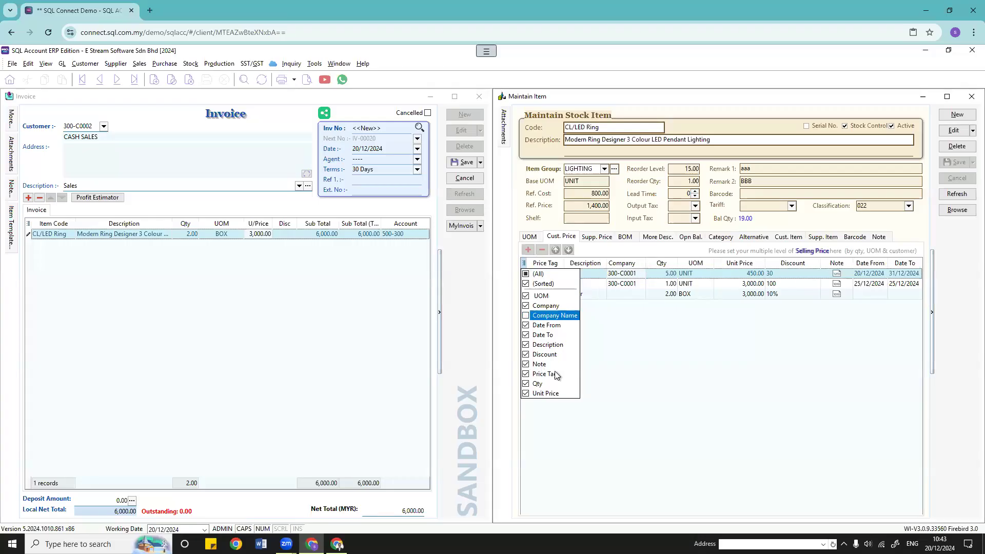
{"action": "left_click", "coordinate": [544, 365]}
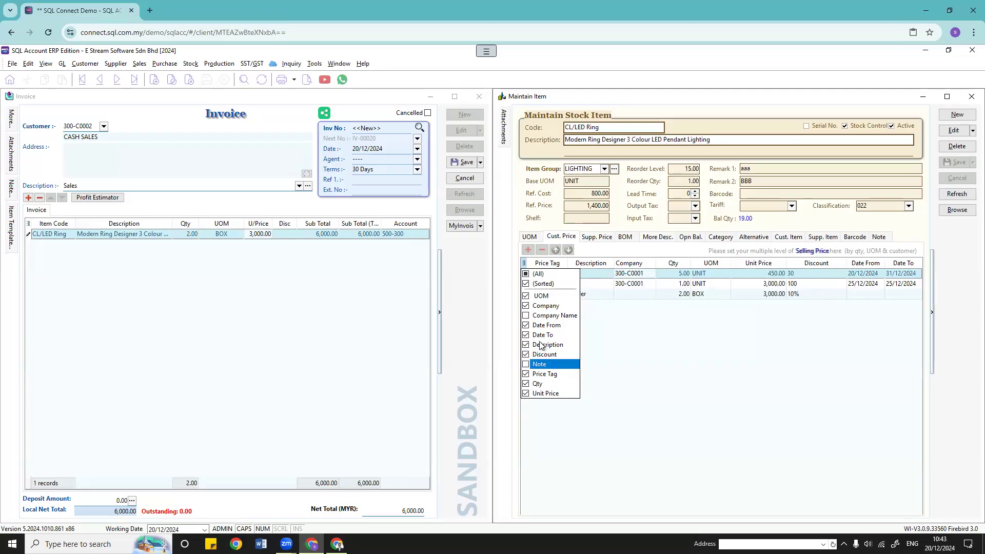
{"action": "left_click", "coordinate": [654, 368]}
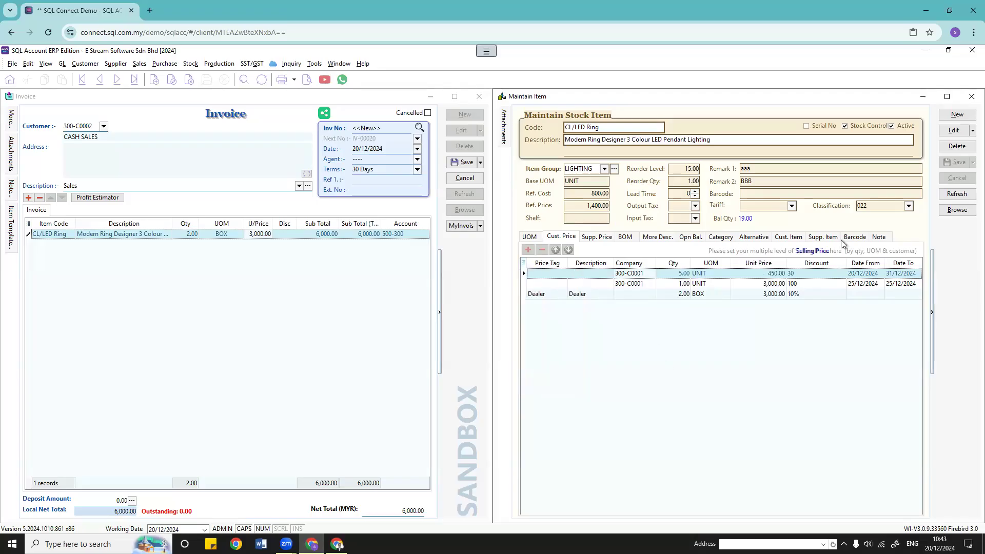
{"action": "left_click", "coordinate": [601, 237]}
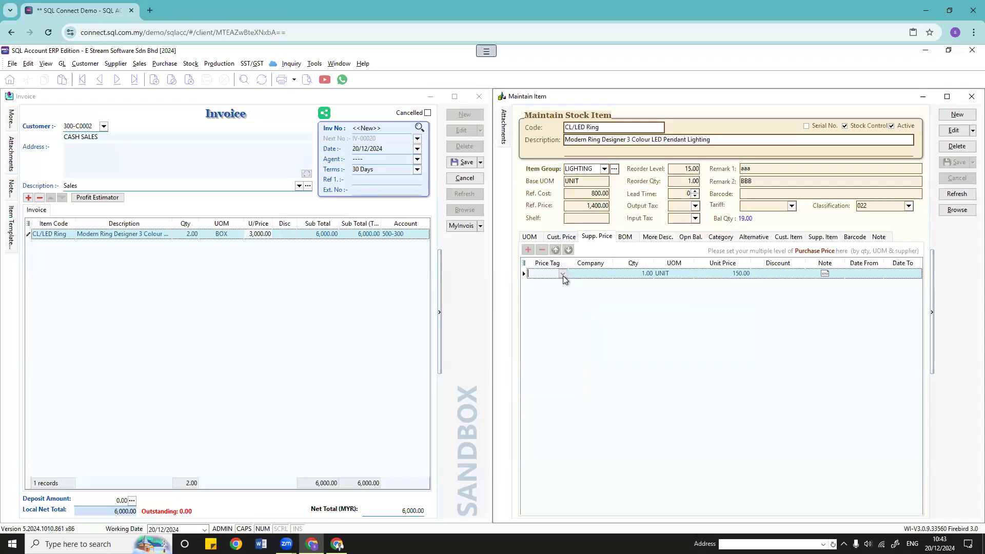
Step: Leave the supplier price row's tag and company unchanged, then view the empty BOM of CL/LED Ring
{"action": "left_click", "coordinate": [564, 273]}
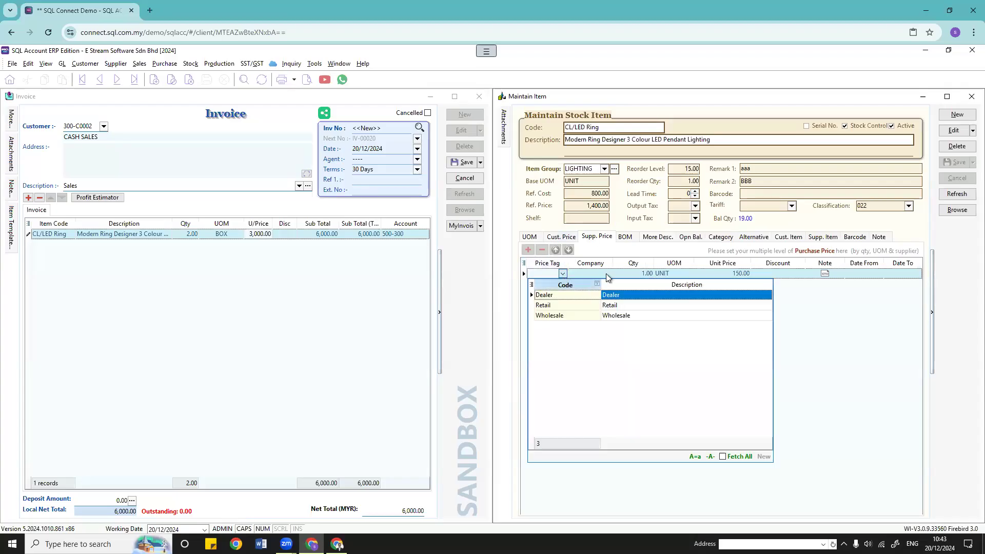
{"action": "left_click", "coordinate": [607, 273]}
{"action": "left_click", "coordinate": [607, 274]}
{"action": "left_click", "coordinate": [606, 274]}
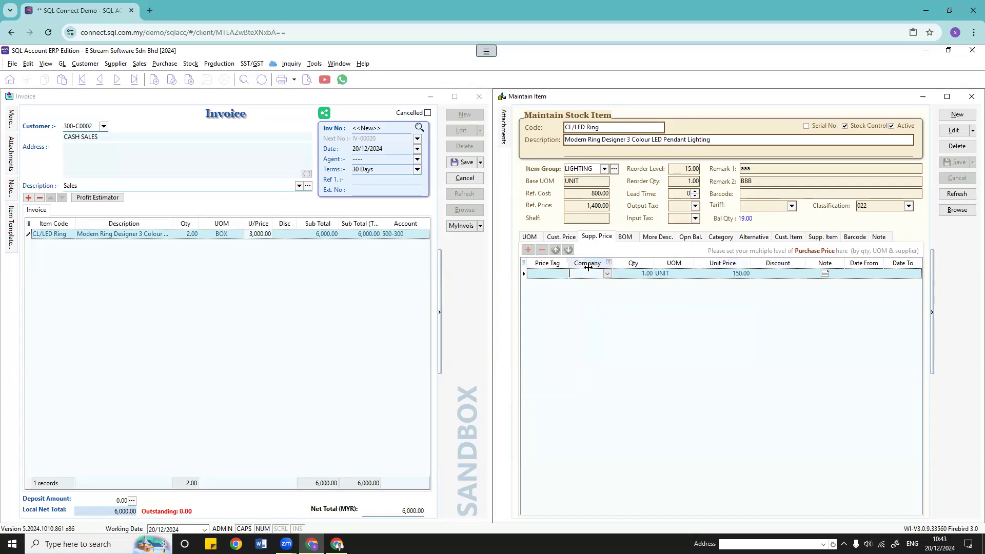
{"action": "left_click", "coordinate": [561, 237]}
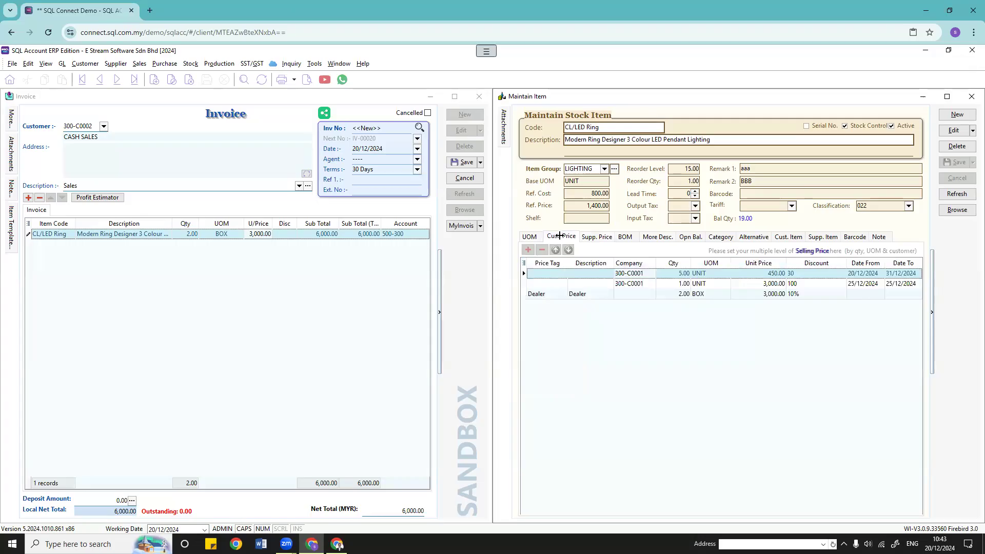
{"action": "left_click", "coordinate": [626, 237]}
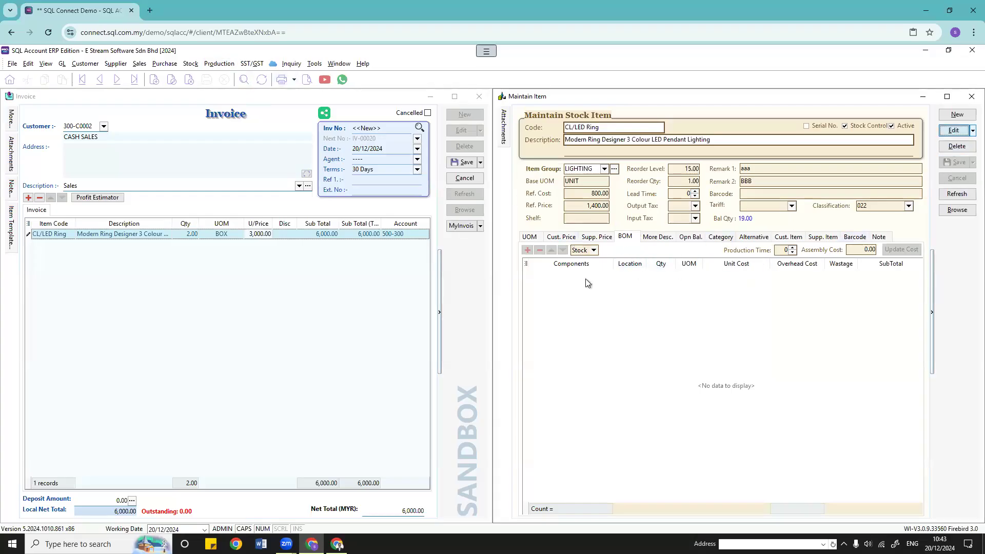
Step: In edit mode, add a BOM-01/Black component row, then delete it and view the More Description text
{"action": "left_click", "coordinate": [956, 133]}
{"action": "left_click", "coordinate": [564, 275]}
{"action": "left_click", "coordinate": [607, 274]}
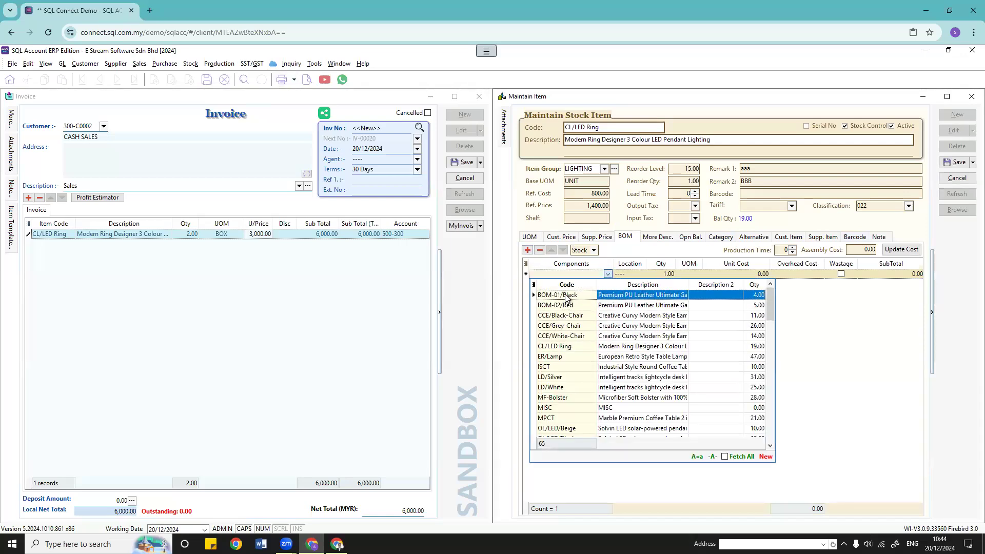
{"action": "left_click", "coordinate": [568, 297]}
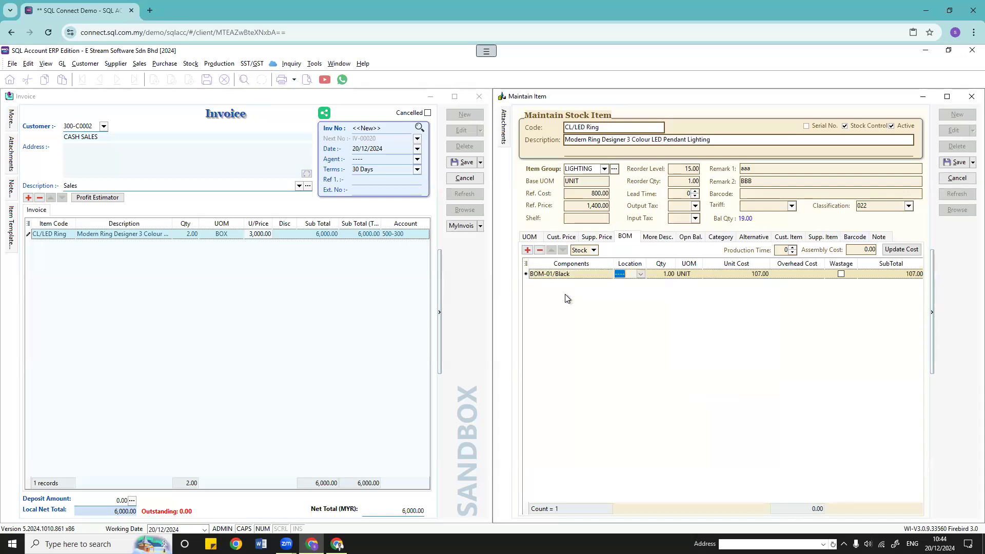
{"action": "left_click", "coordinate": [641, 275]}
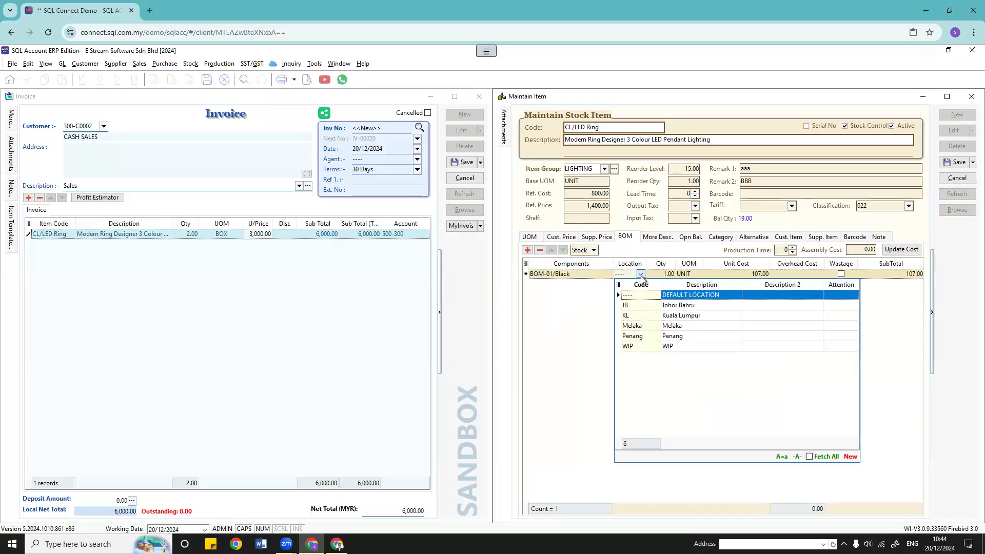
{"action": "left_click", "coordinate": [641, 277]}
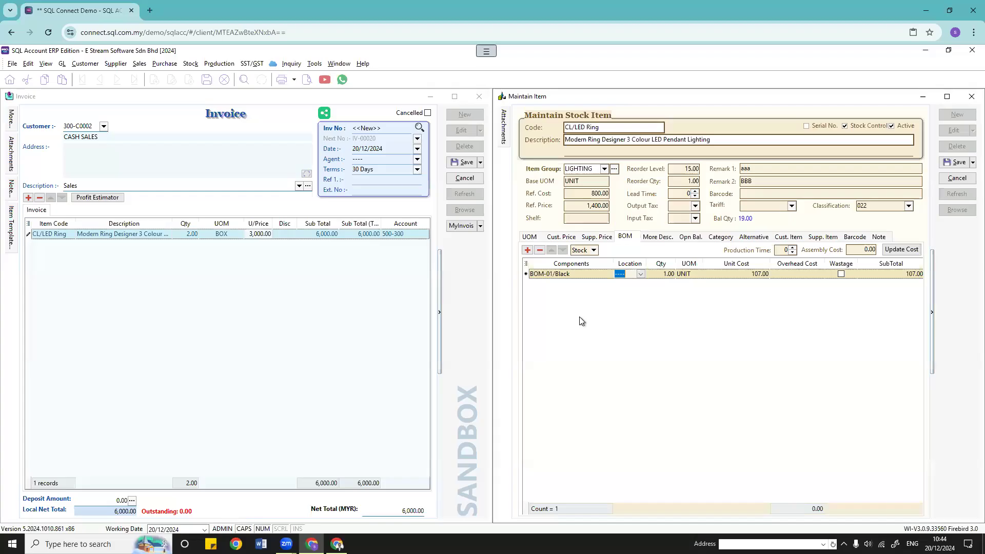
{"action": "left_click", "coordinate": [539, 250]}
{"action": "left_click", "coordinate": [657, 237]}
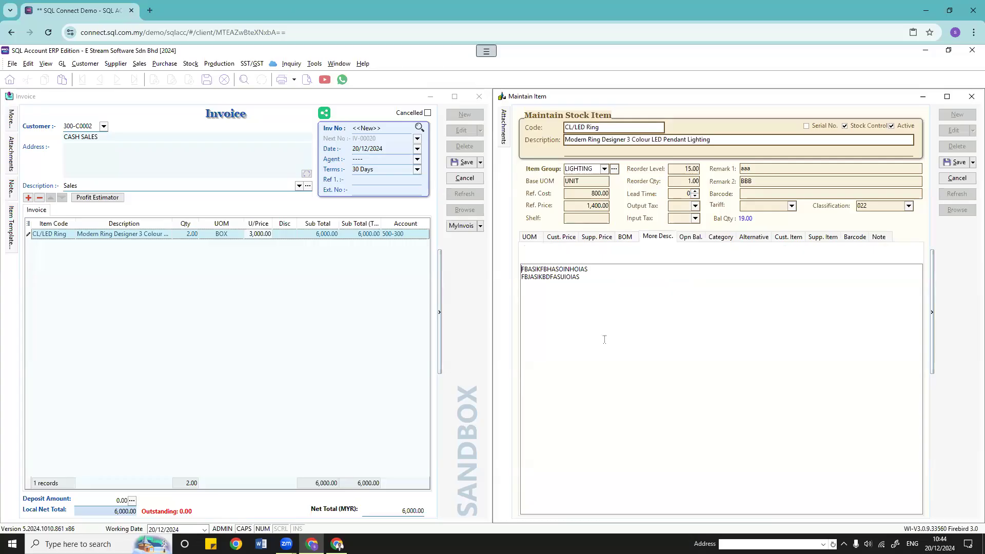
Step: Save and preview invoice IV-00020, then view the item's Opening Balance and Category pages
{"action": "left_click", "coordinate": [318, 101]}
{"action": "left_click", "coordinate": [307, 80]}
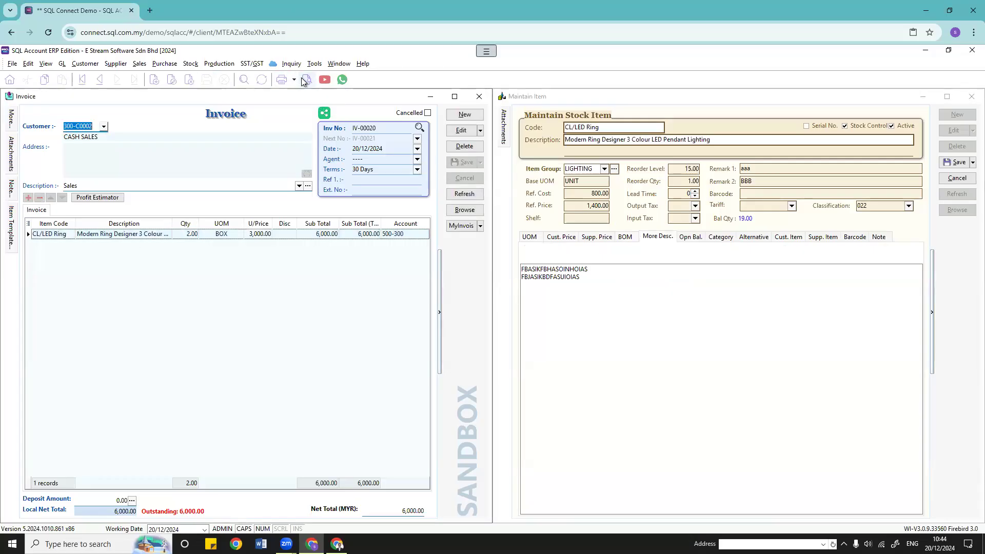
{"action": "left_click", "coordinate": [518, 354]}
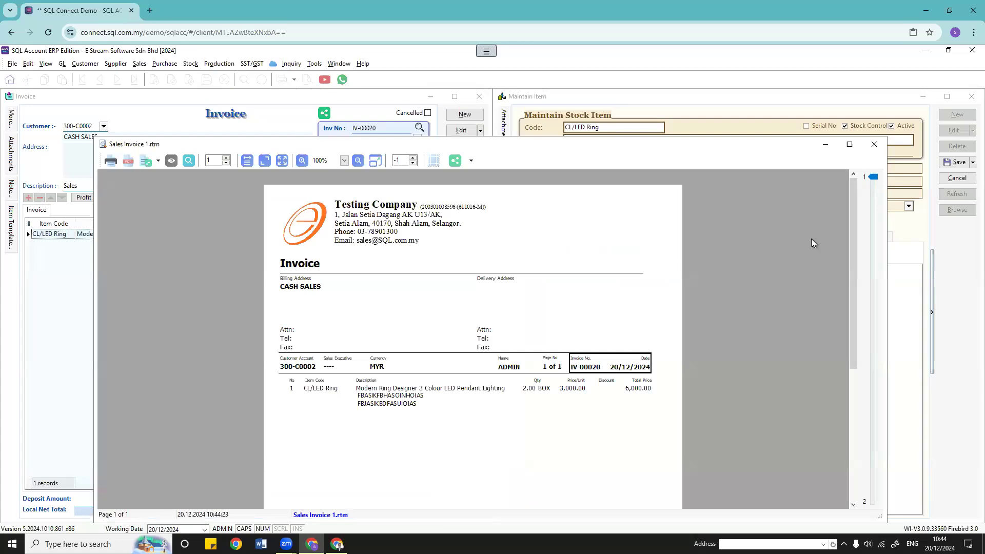
{"action": "left_click", "coordinate": [870, 150]}
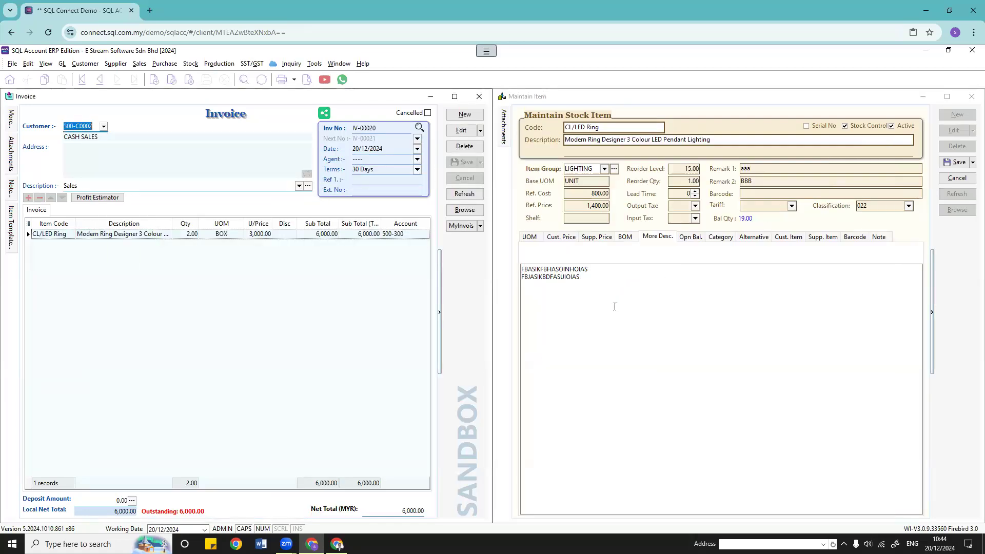
{"action": "left_click", "coordinate": [691, 237]}
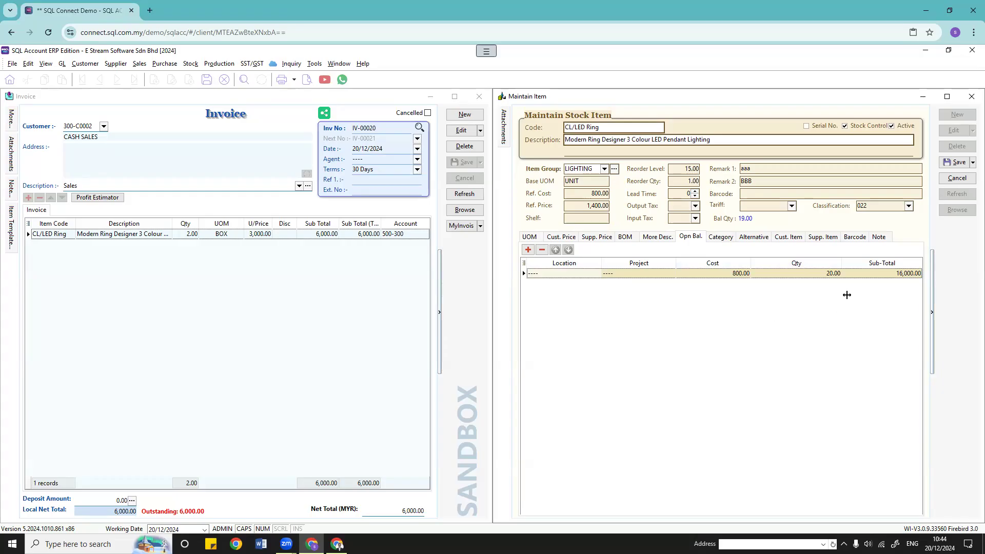
{"action": "left_click", "coordinate": [720, 237]}
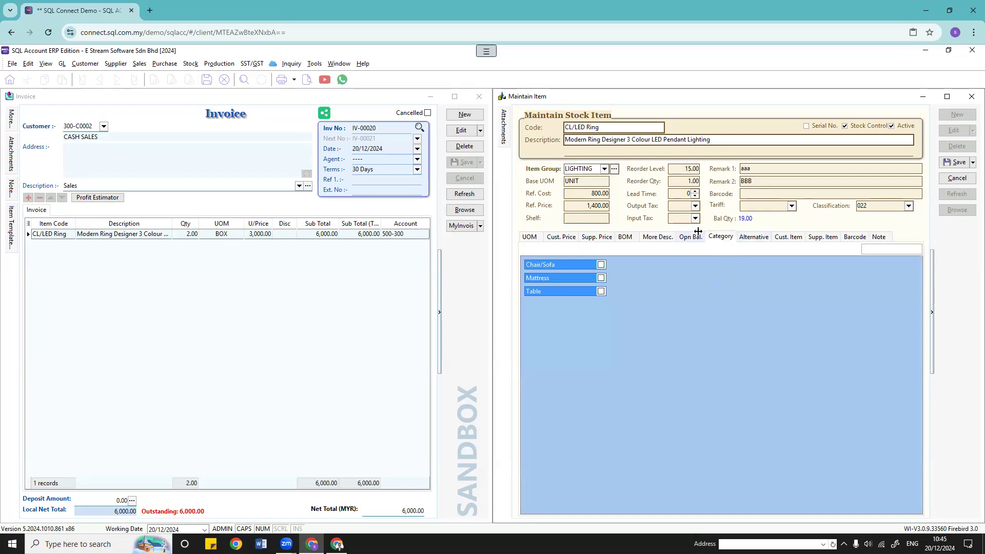
Step: Open Maintain Stock Group and Maintain Stock Category side by side, browsing LIGHTING and BEDDING ACCESSORIES
{"action": "left_click", "coordinate": [190, 64]}
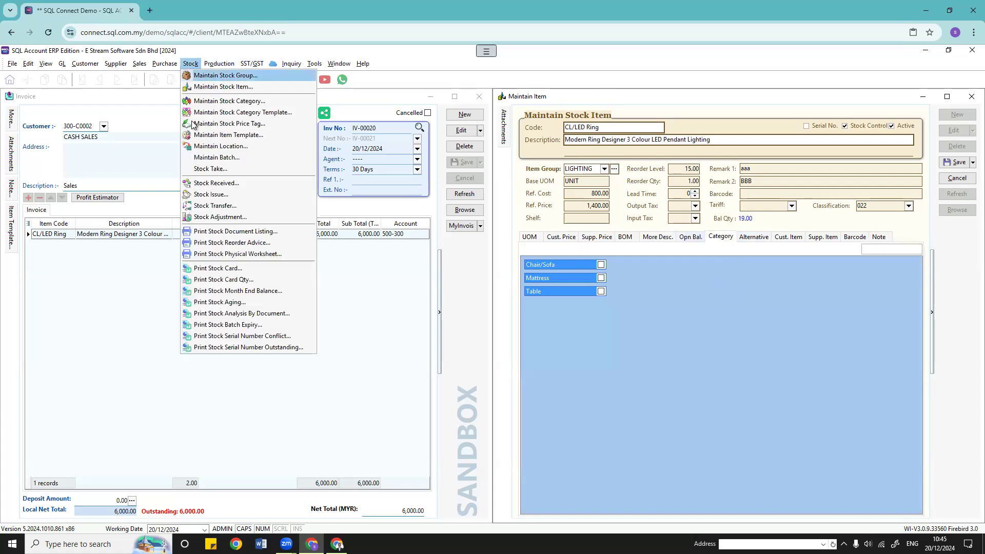
{"action": "left_click", "coordinate": [233, 78]}
{"action": "left_click_drag", "start_coordinate": [676, 100], "coordinate": [189, 100]}
{"action": "left_click", "coordinate": [190, 63]}
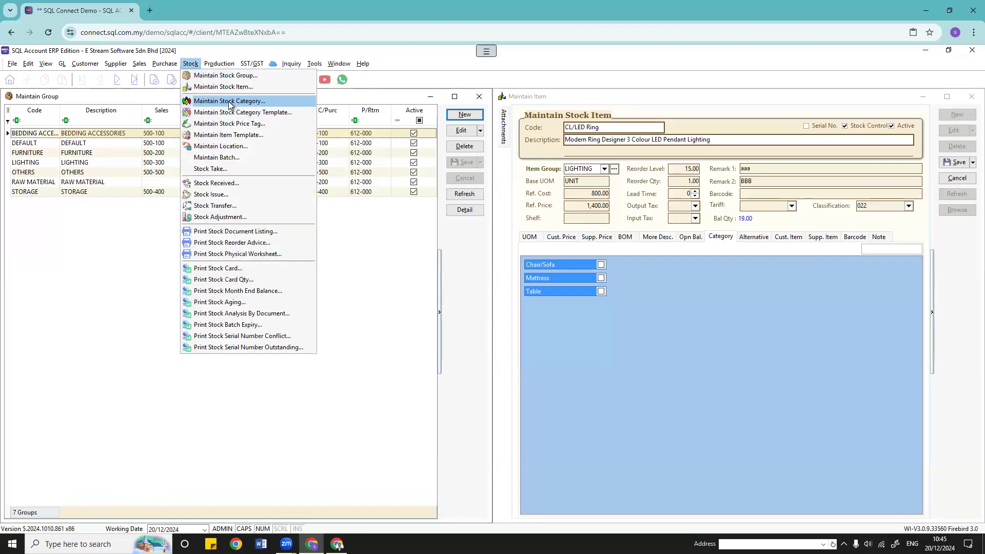
{"action": "left_click", "coordinate": [229, 101]}
{"action": "left_click_drag", "start_coordinate": [232, 177], "coordinate": [619, 94]}
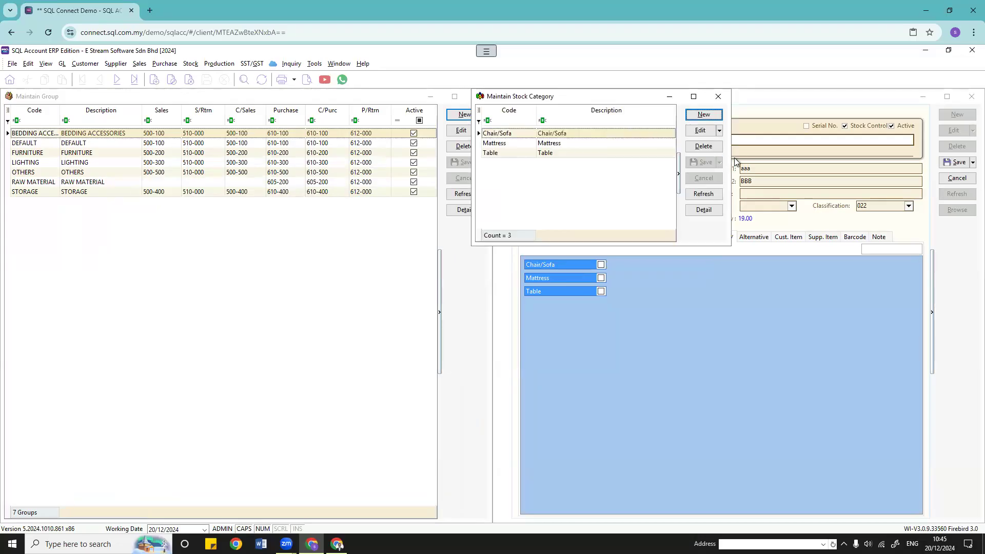
{"action": "left_click_drag", "start_coordinate": [735, 160], "coordinate": [914, 144]}
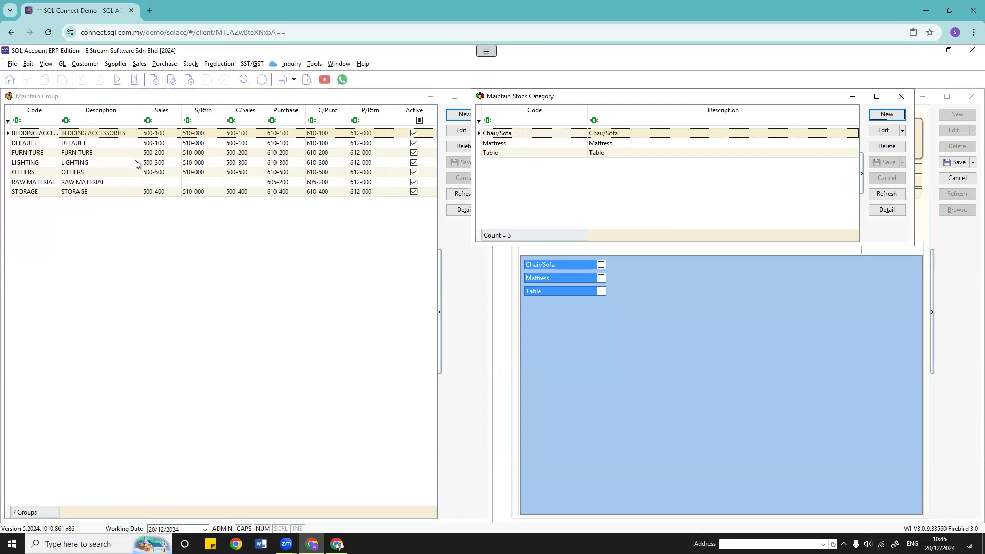
{"action": "left_click", "coordinate": [168, 162]}
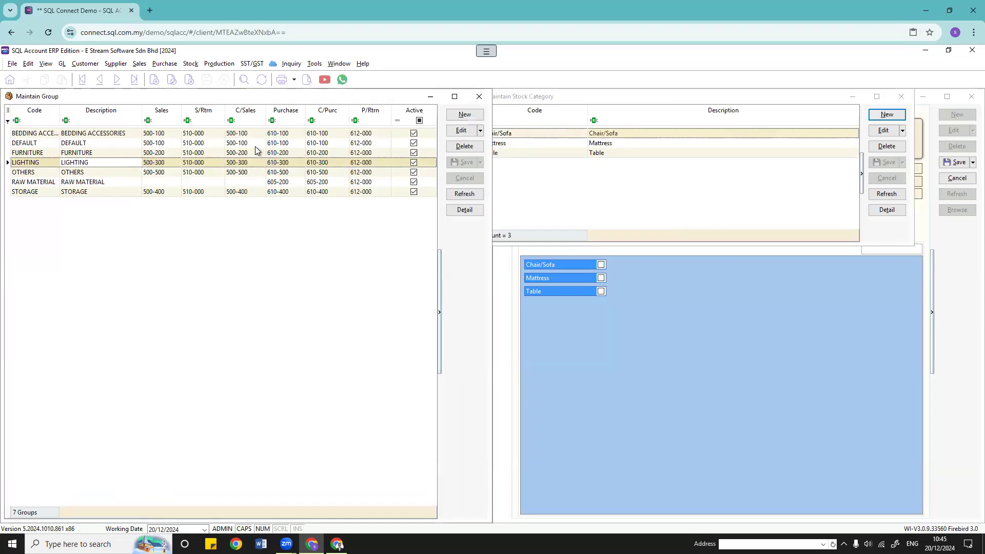
{"action": "left_click", "coordinate": [109, 134]}
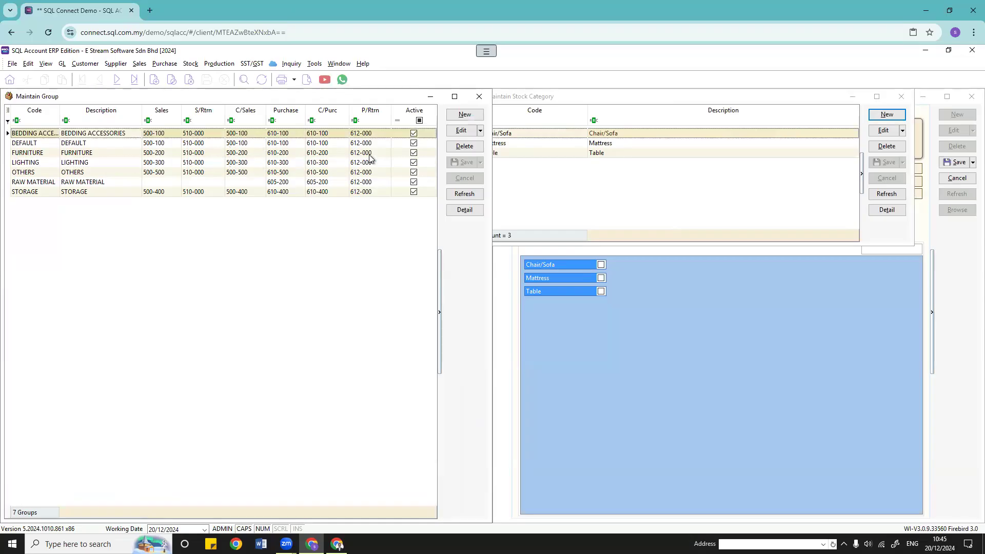
Step: Start and cancel a new stock category, then close the category list
{"action": "left_click", "coordinate": [576, 162]}
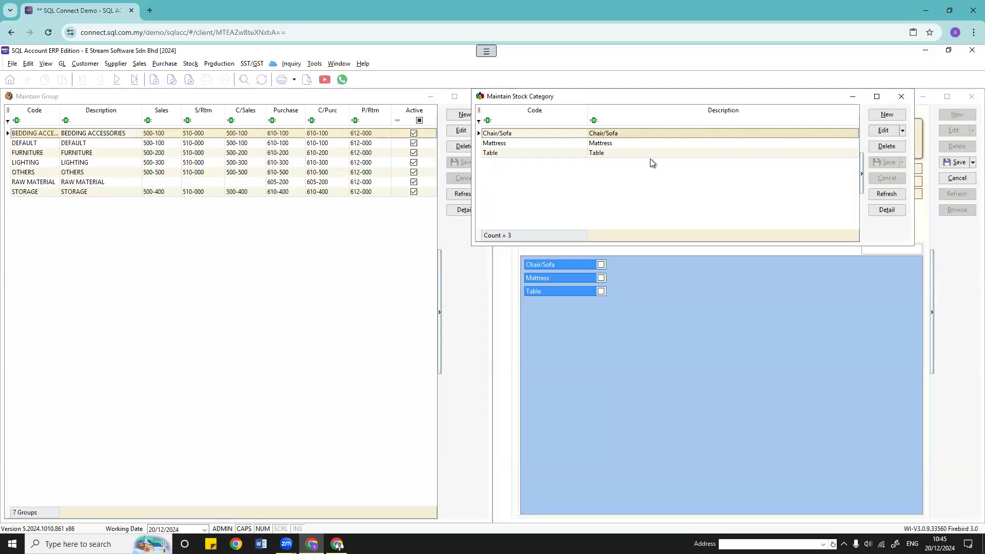
{"action": "left_click", "coordinate": [887, 114]}
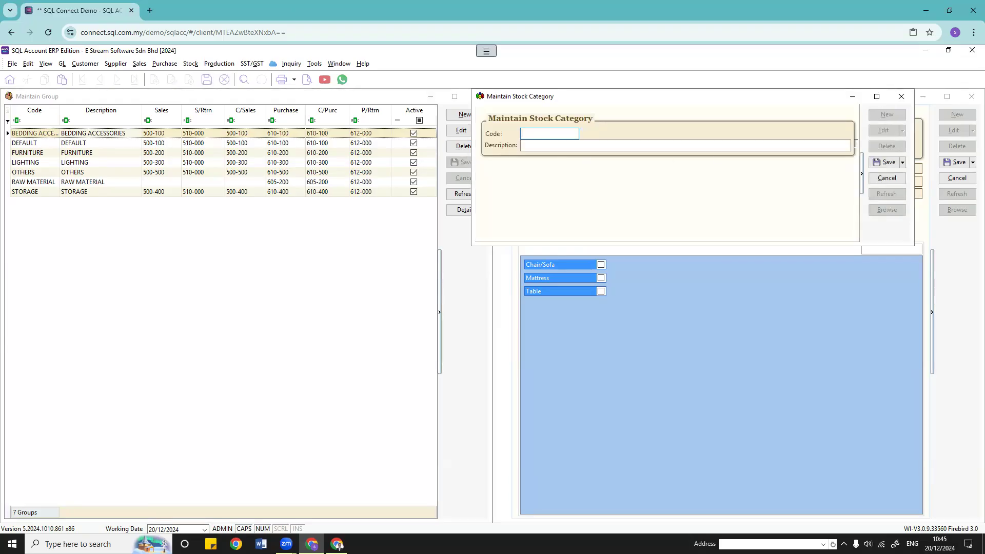
{"action": "left_click", "coordinate": [875, 179]}
{"action": "left_click", "coordinate": [901, 97]}
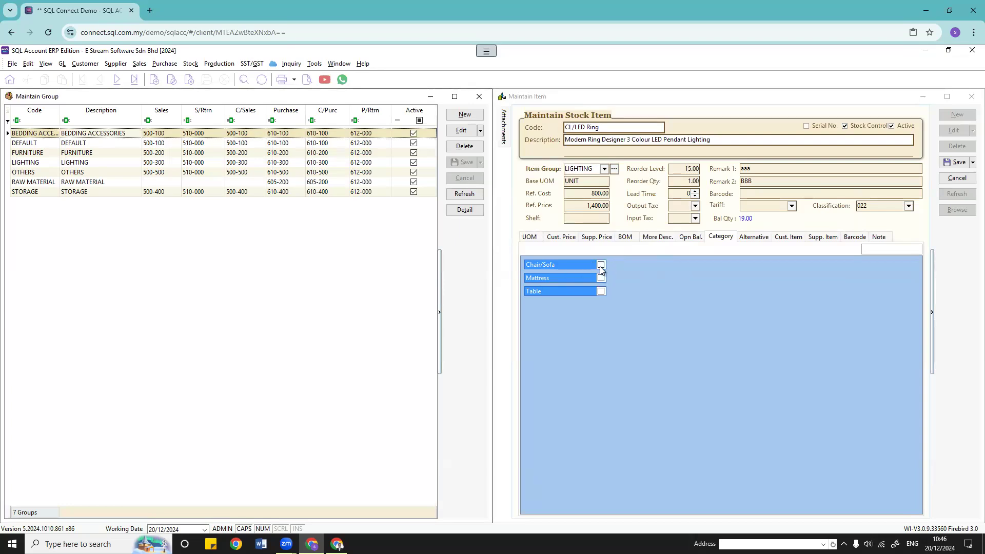
{"action": "left_click", "coordinate": [191, 63]}
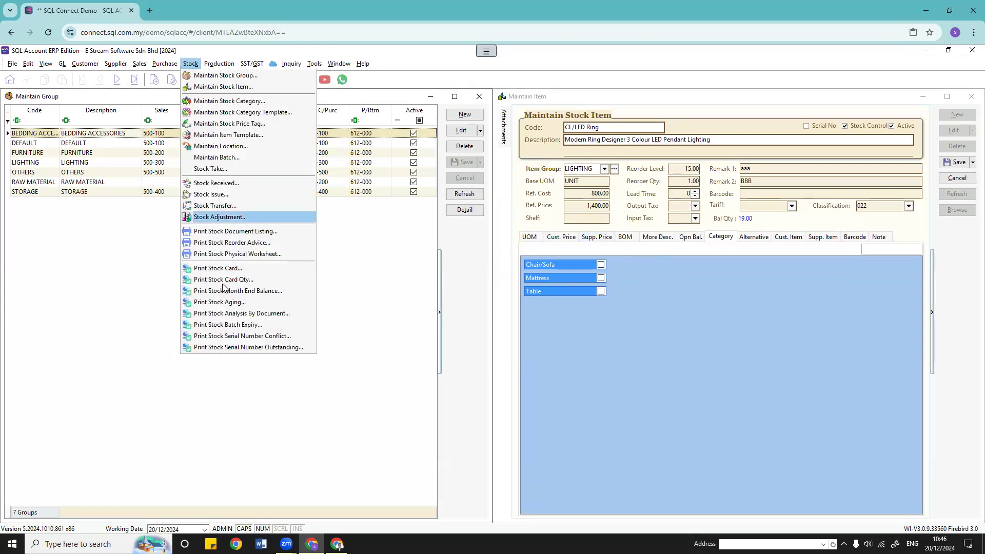
{"action": "left_click", "coordinate": [236, 231]}
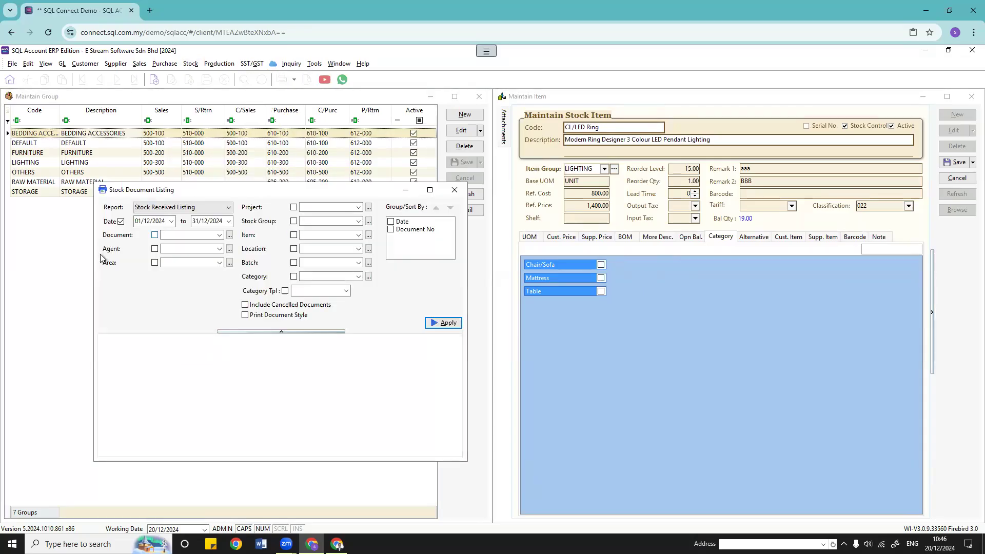
{"action": "left_click", "coordinate": [358, 278]}
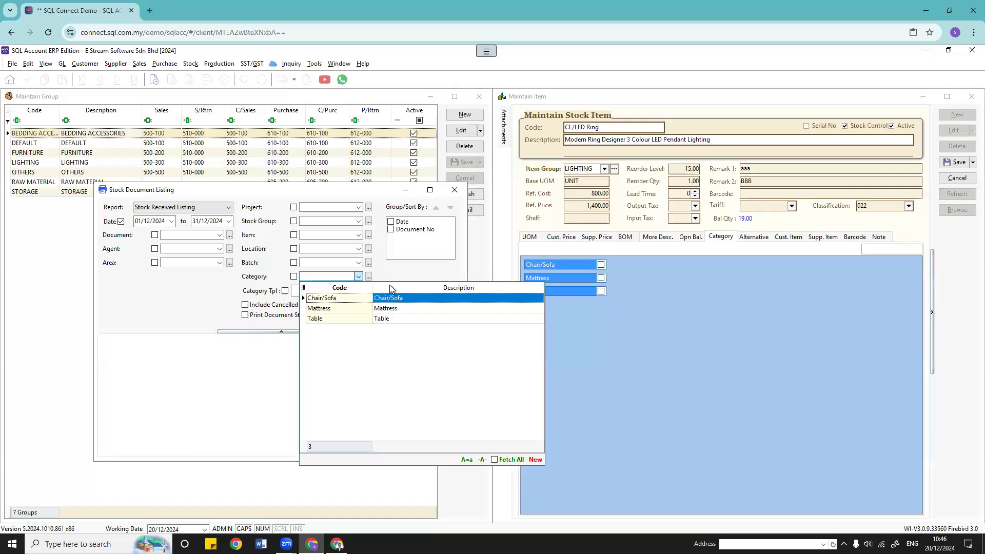
{"action": "left_click", "coordinate": [454, 267]}
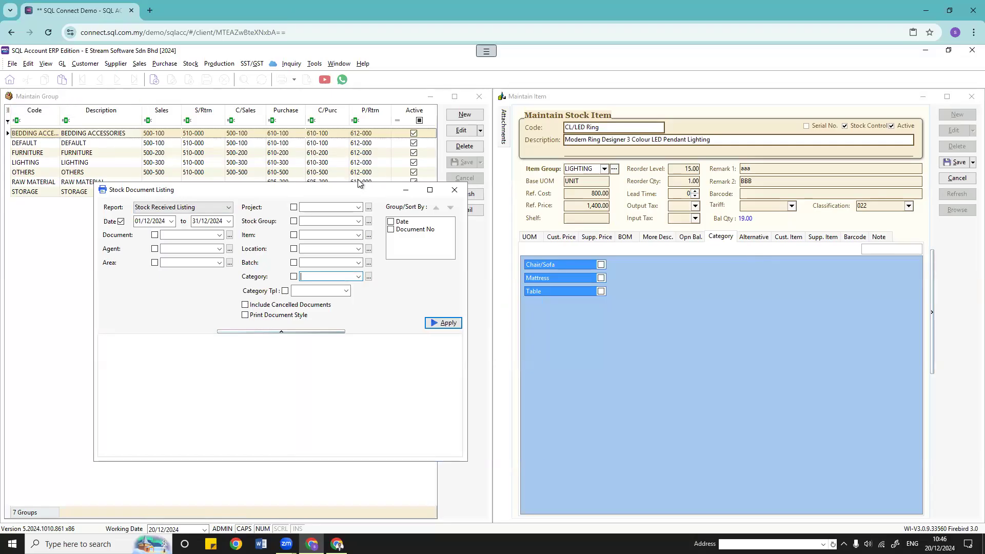
{"action": "left_click", "coordinate": [454, 189]}
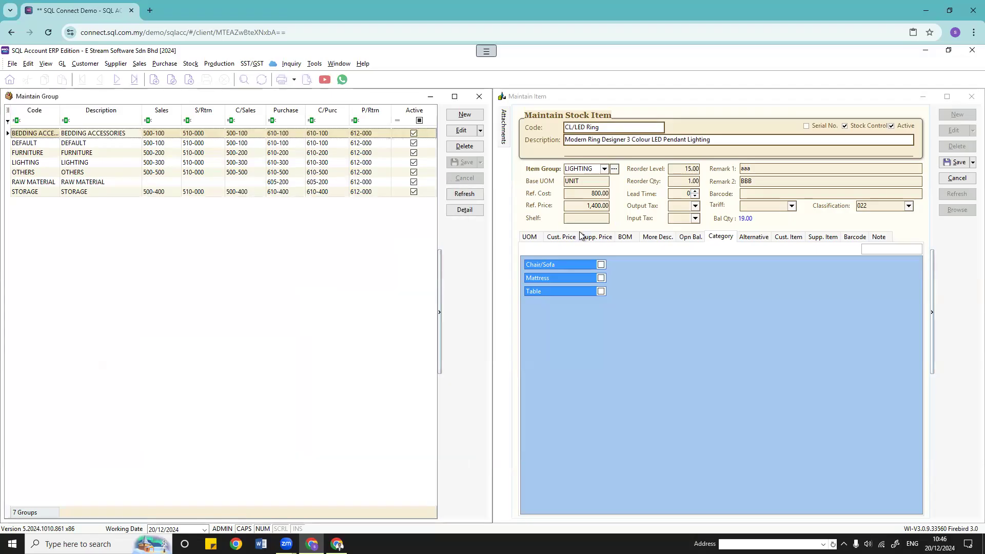
{"action": "left_click", "coordinate": [191, 63]}
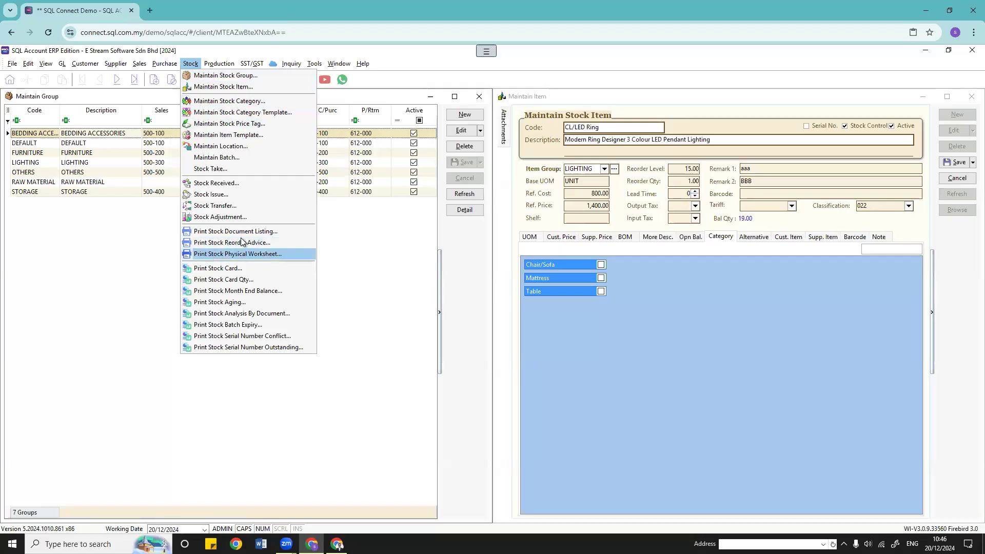
Step: Close the stock card report unused, tick Chair/Sofa as the item's category, and save
{"action": "left_click", "coordinate": [233, 270]}
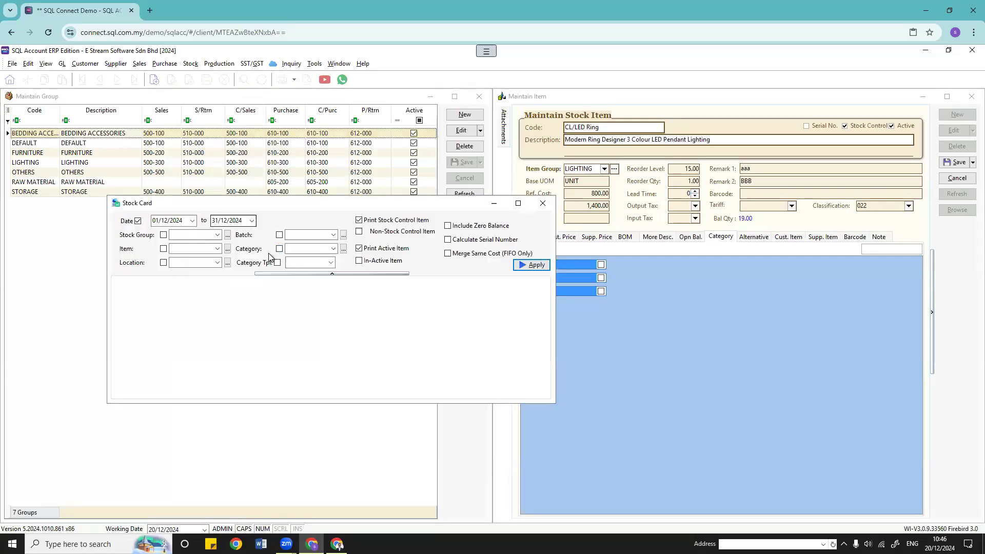
{"action": "left_click", "coordinate": [333, 249]}
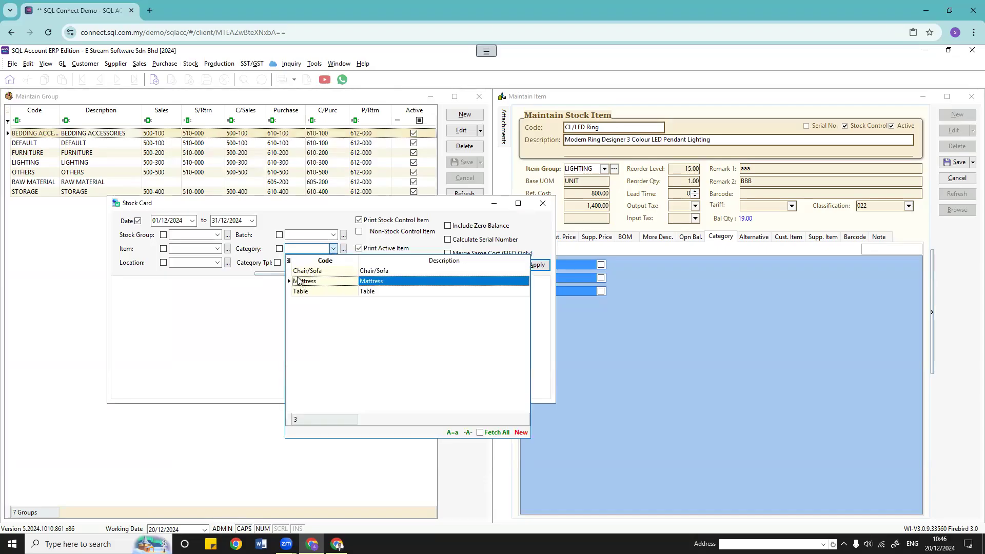
{"action": "left_click", "coordinate": [549, 214]}
{"action": "left_click", "coordinate": [542, 203]}
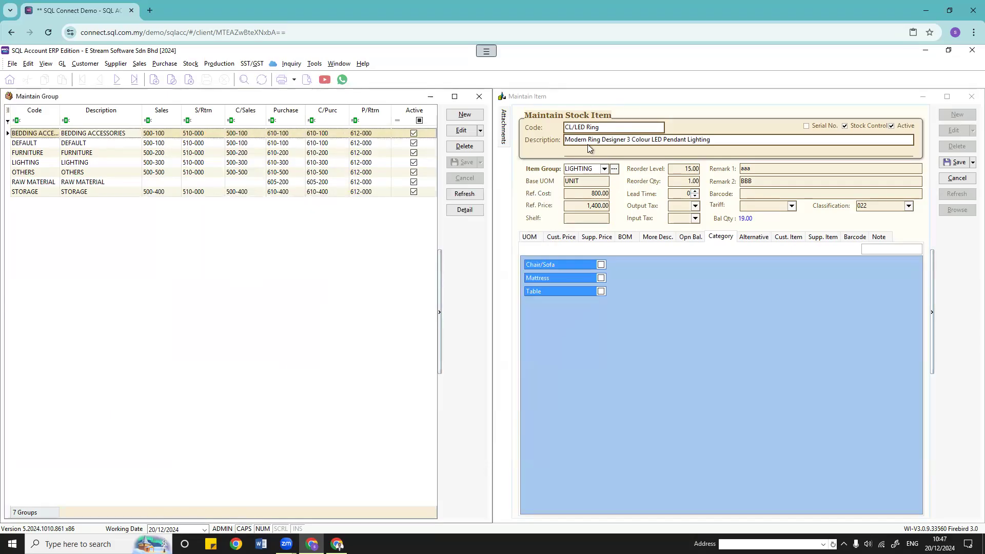
{"action": "left_click", "coordinate": [601, 264]}
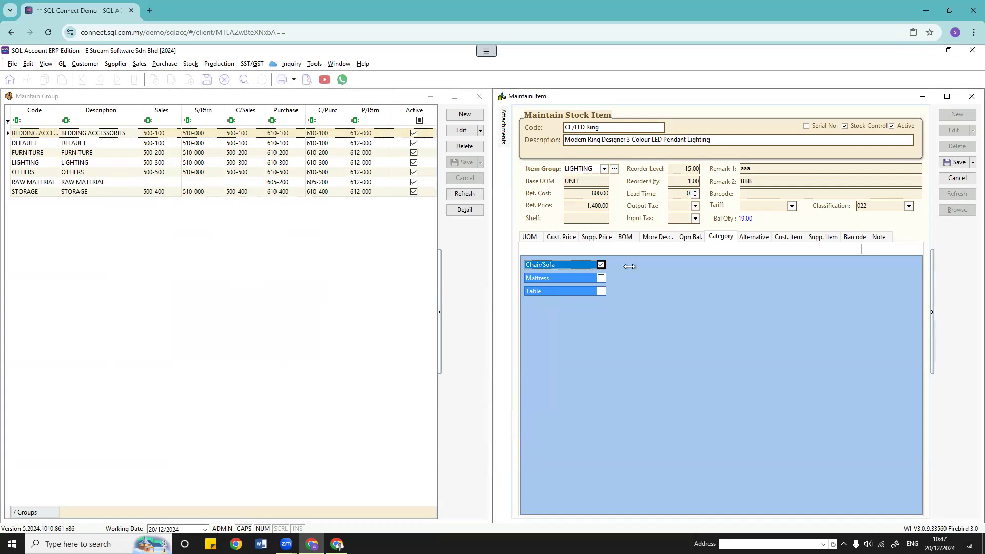
{"action": "left_click", "coordinate": [955, 162]}
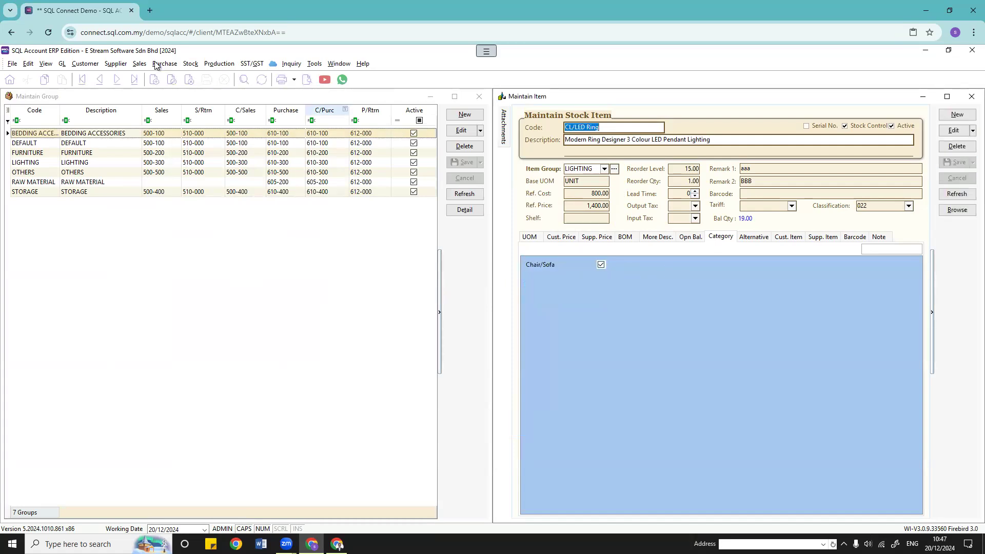
Step: Run the stock document listing for the Chair/Sofa category without a date range, then close it
{"action": "left_click", "coordinate": [190, 63]}
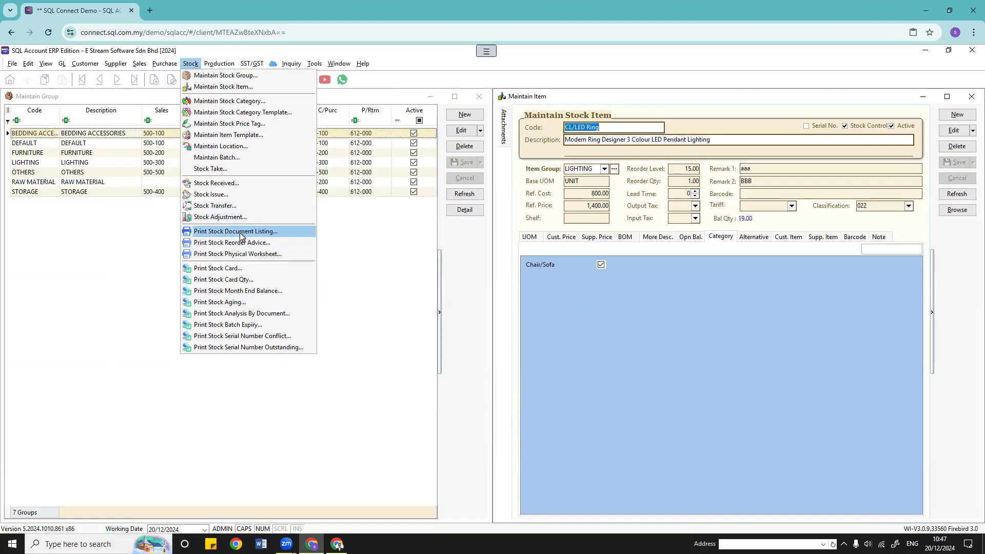
{"action": "left_click", "coordinate": [249, 229]}
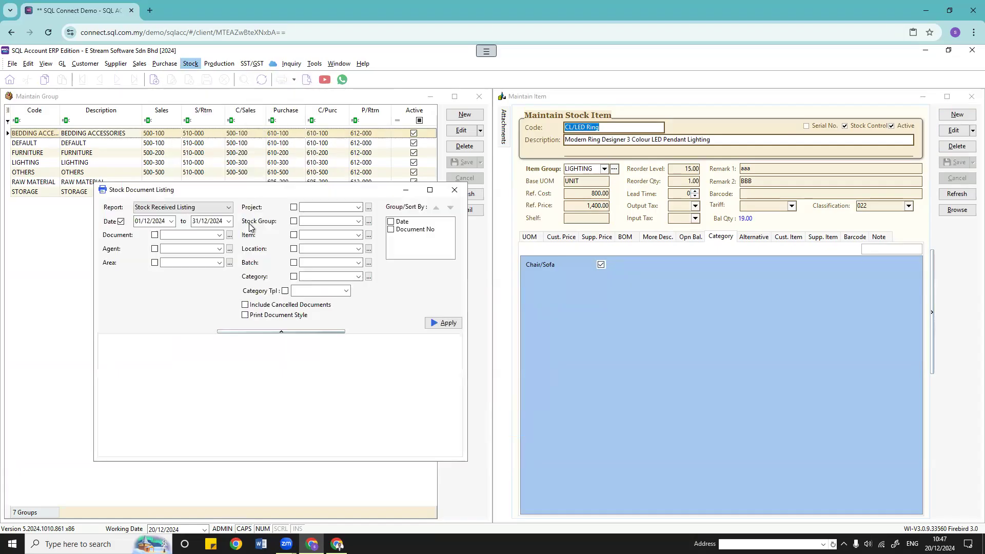
{"action": "left_click", "coordinate": [358, 276]}
{"action": "left_click", "coordinate": [356, 299]}
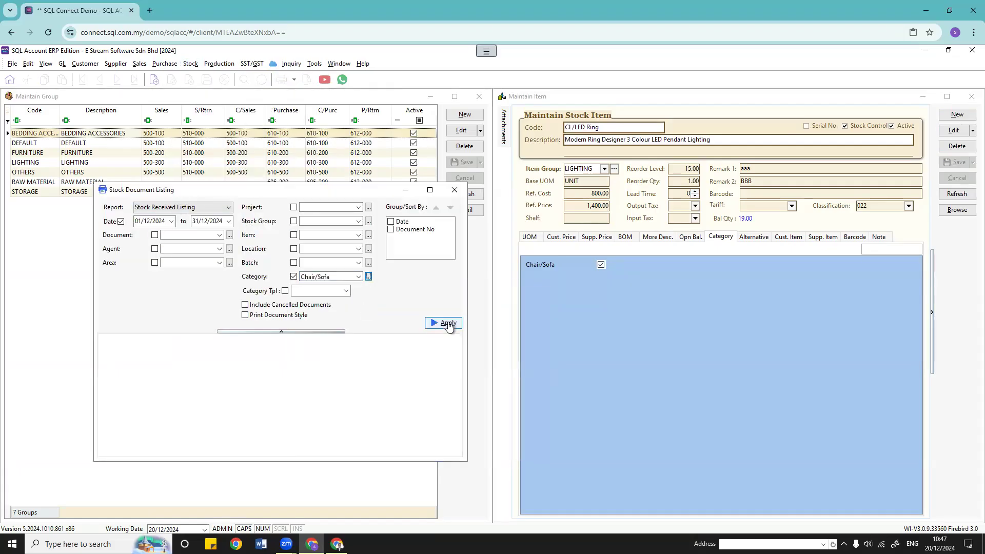
{"action": "left_click", "coordinate": [447, 323]}
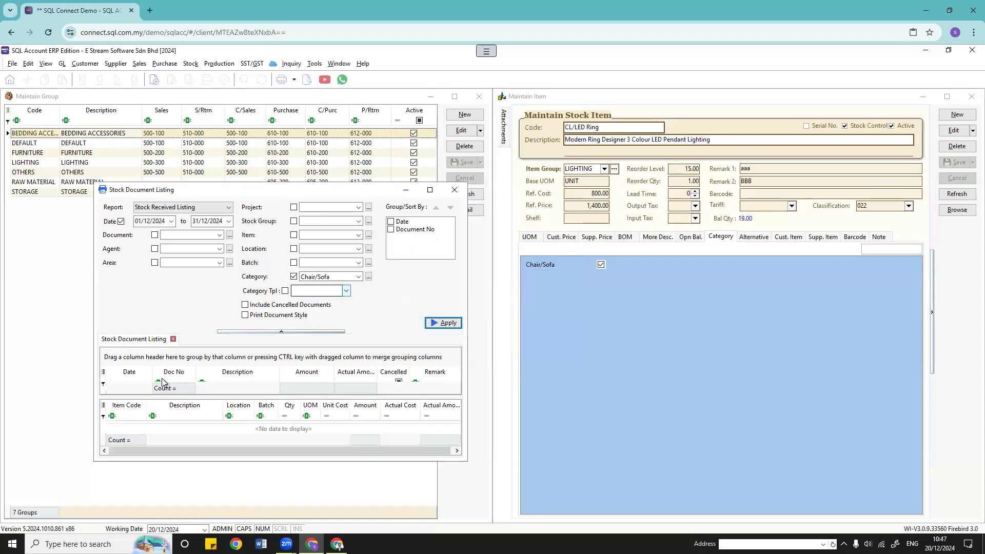
{"action": "left_click", "coordinate": [430, 190]}
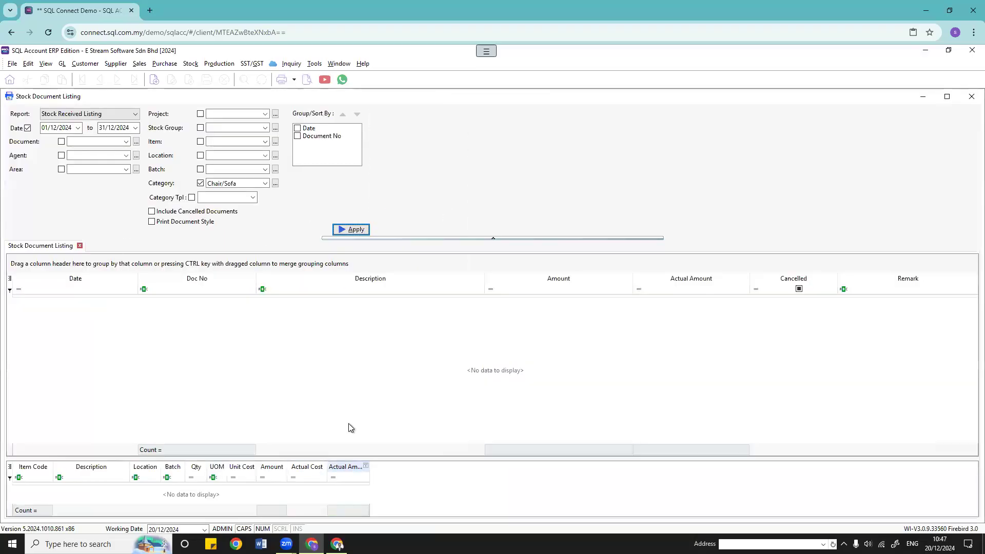
{"action": "left_click", "coordinate": [28, 128]}
{"action": "left_click", "coordinate": [343, 231]}
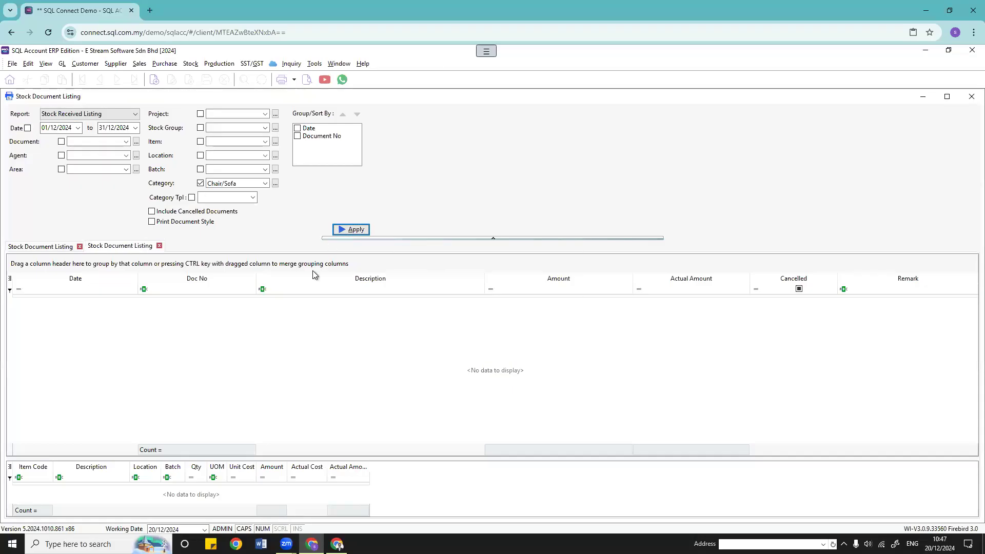
{"action": "left_click", "coordinate": [970, 99]}
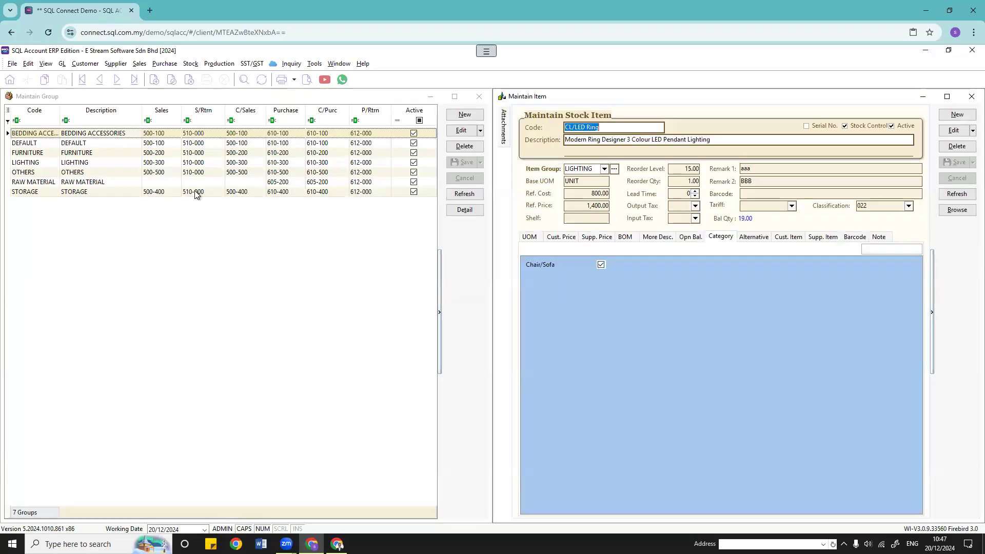
Step: Minimise the stock group list and re-save invoice IV-00020 unchanged
{"action": "left_click", "coordinate": [430, 96]}
{"action": "left_click", "coordinate": [356, 298]}
{"action": "left_click", "coordinate": [461, 130]}
{"action": "left_click", "coordinate": [465, 162]}
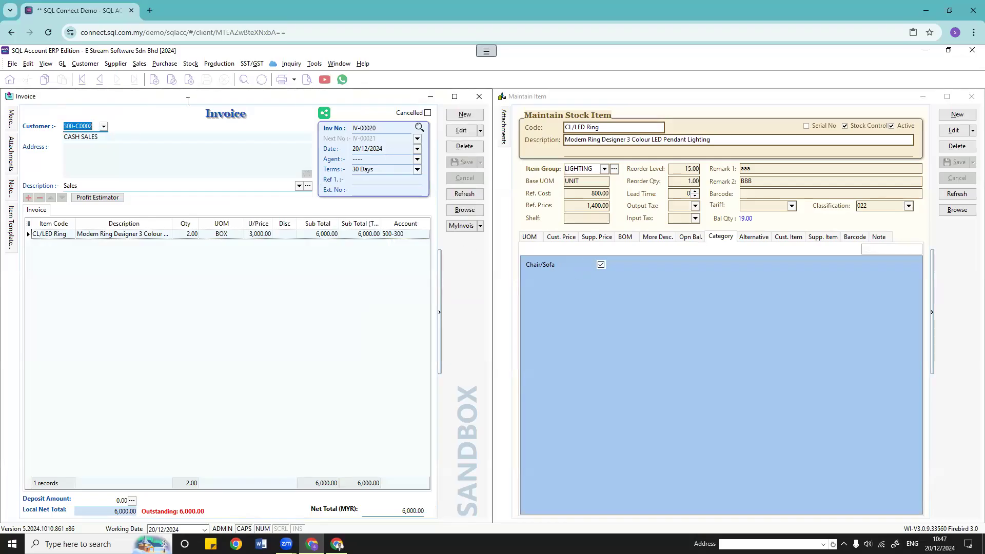
Step: Save a new DREAM VILLA FURNITURE invoice with 1 UNIT of CL/LED Ring, replacing CCE/White-Chair
{"action": "left_click", "coordinate": [464, 114]}
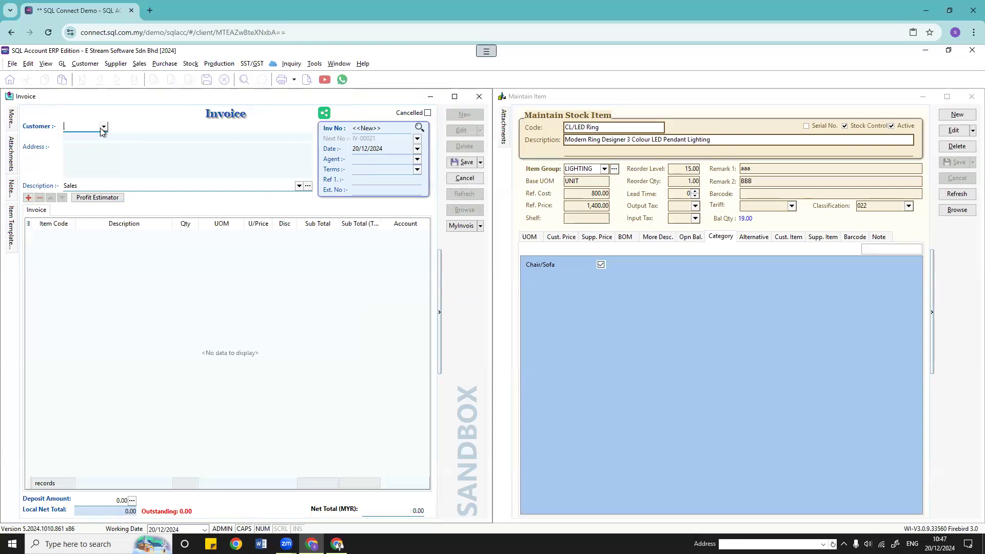
{"action": "left_click", "coordinate": [116, 222]}
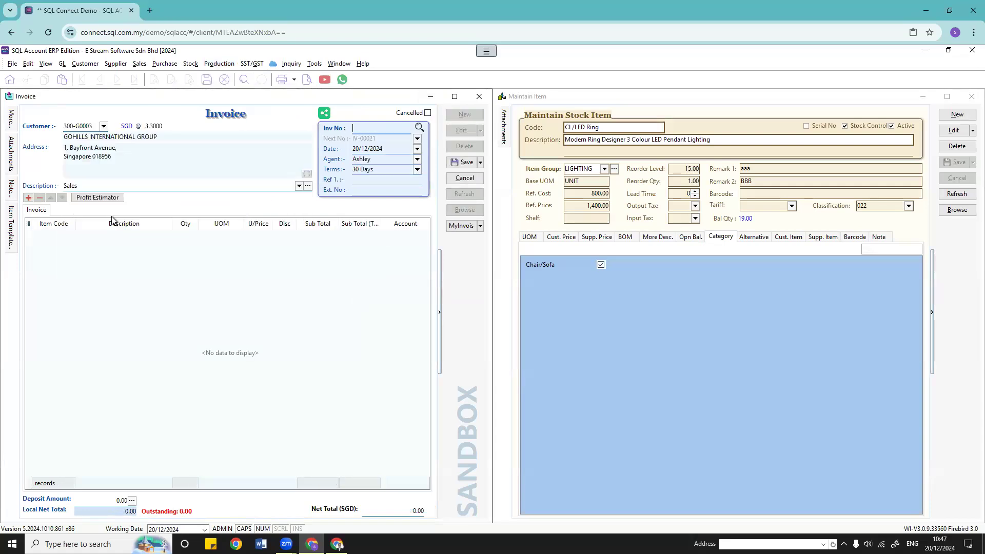
{"action": "left_click", "coordinate": [103, 126]}
{"action": "left_click", "coordinate": [148, 179]}
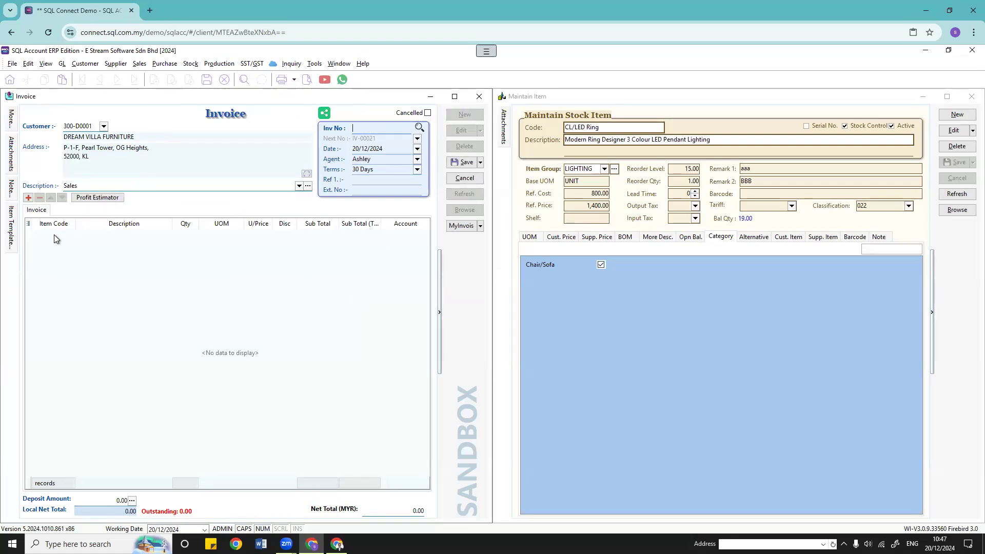
{"action": "left_click", "coordinate": [67, 237]}
{"action": "left_click", "coordinate": [70, 234]}
{"action": "left_click", "coordinate": [78, 299]}
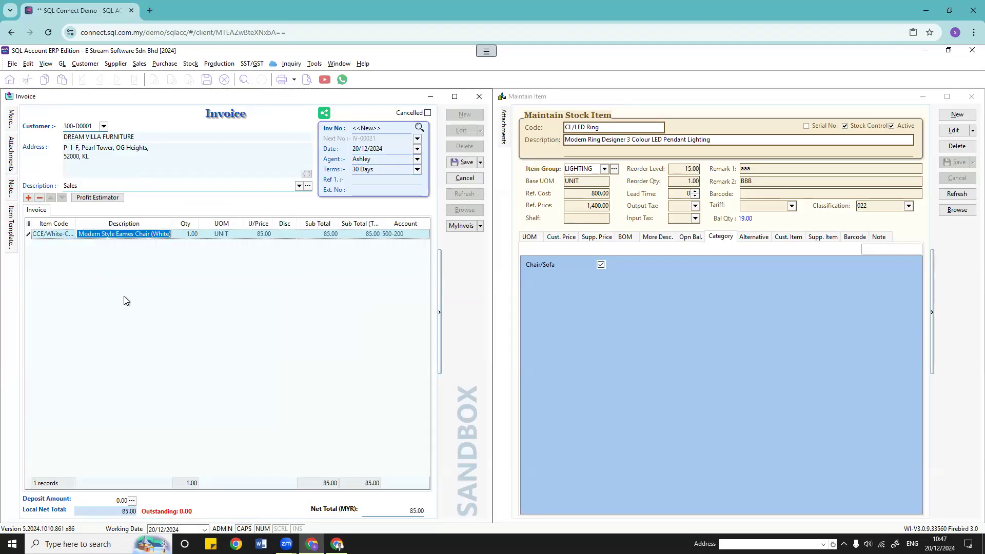
{"action": "left_click", "coordinate": [70, 236]}
{"action": "left_click", "coordinate": [69, 234]}
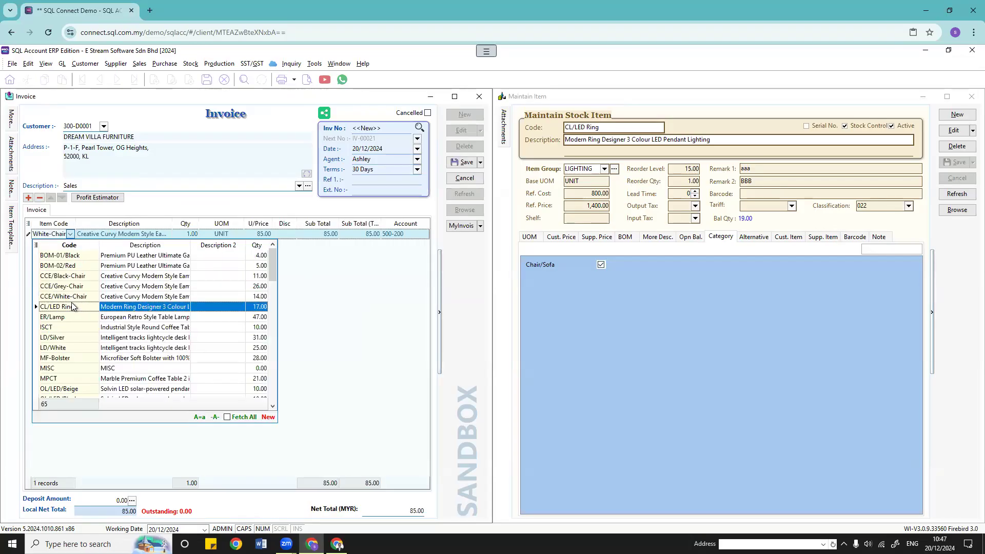
{"action": "left_click", "coordinate": [70, 306]}
{"action": "left_click", "coordinate": [464, 162]}
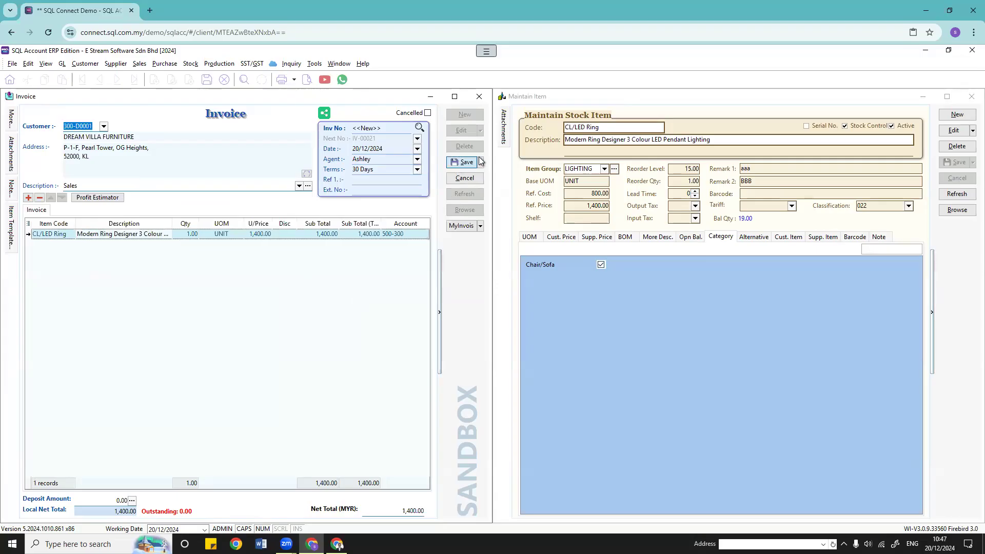
Step: Run the stock card report filtered to the Chair/Sofa category and inspect the IV-00019 cost layers
{"action": "left_click", "coordinate": [190, 63]}
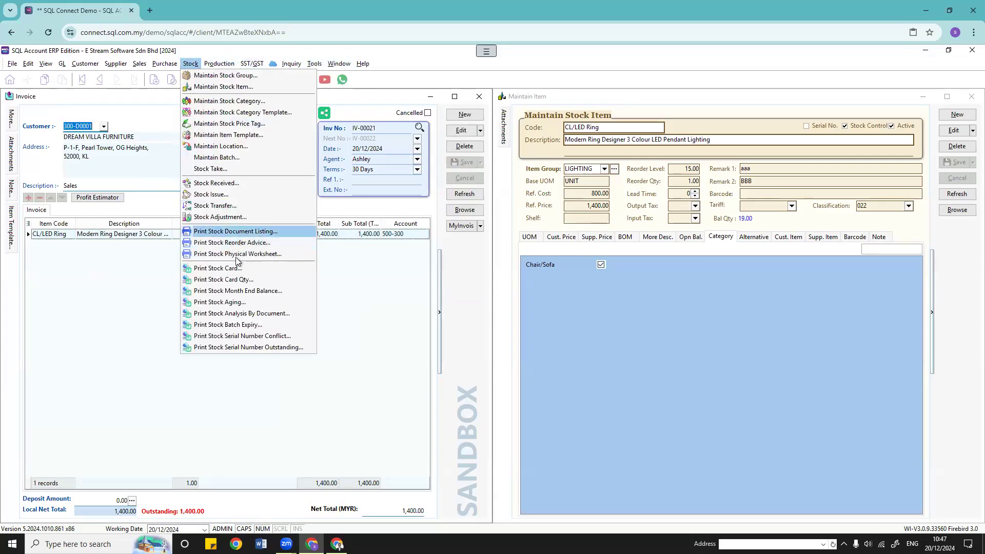
{"action": "left_click", "coordinate": [226, 268]}
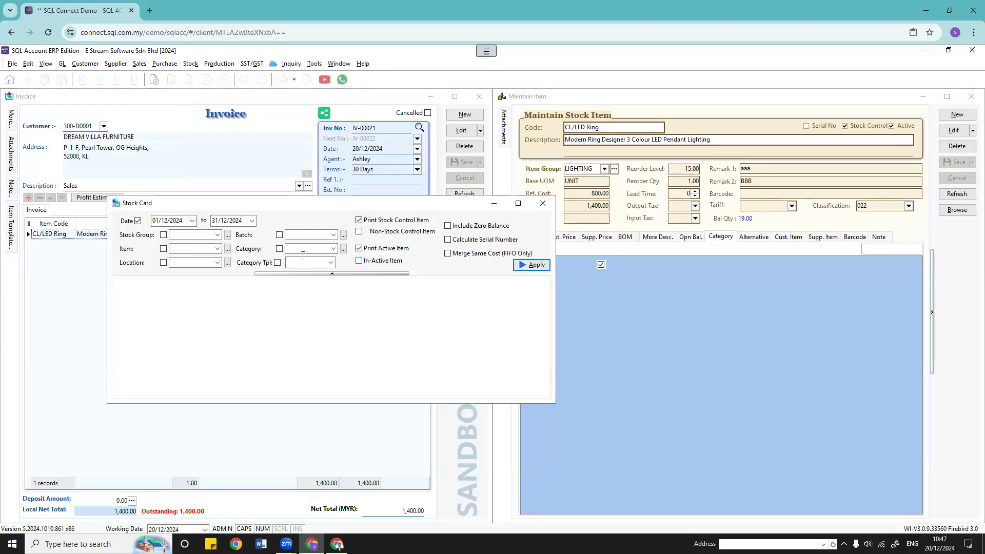
{"action": "left_click", "coordinate": [333, 249]}
{"action": "left_click", "coordinate": [328, 270]}
{"action": "left_click", "coordinate": [532, 265]}
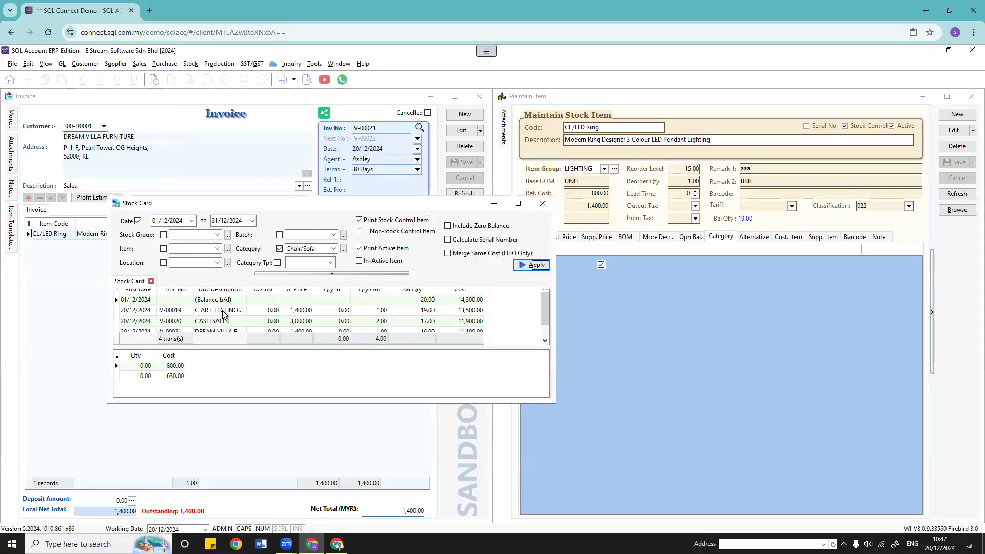
{"action": "left_click", "coordinate": [518, 203]}
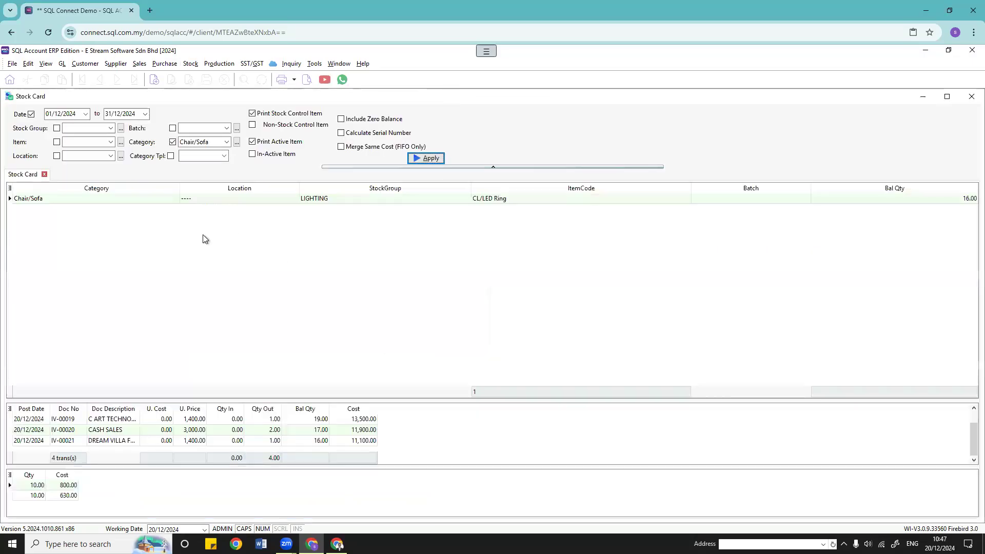
{"action": "left_click", "coordinate": [111, 420]}
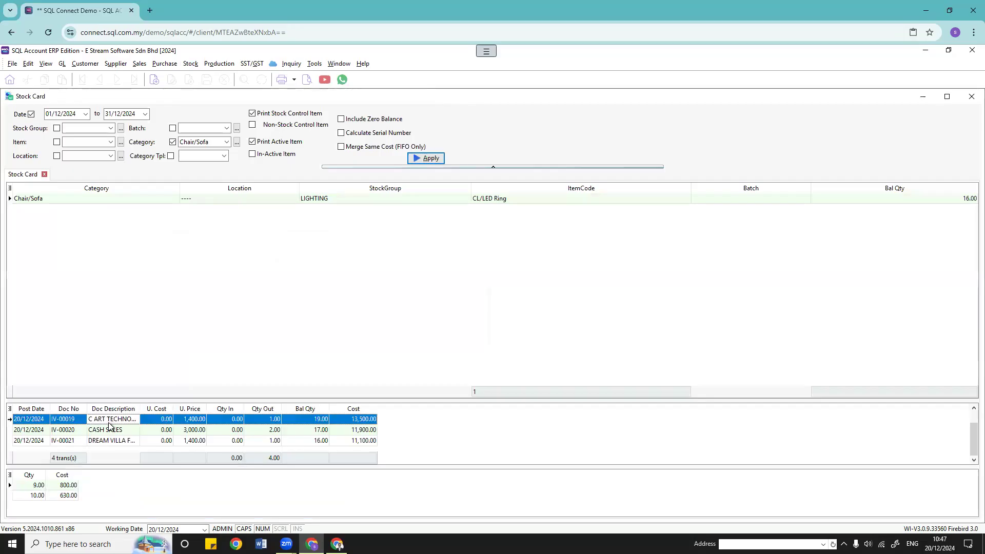
{"action": "left_click", "coordinate": [78, 198]}
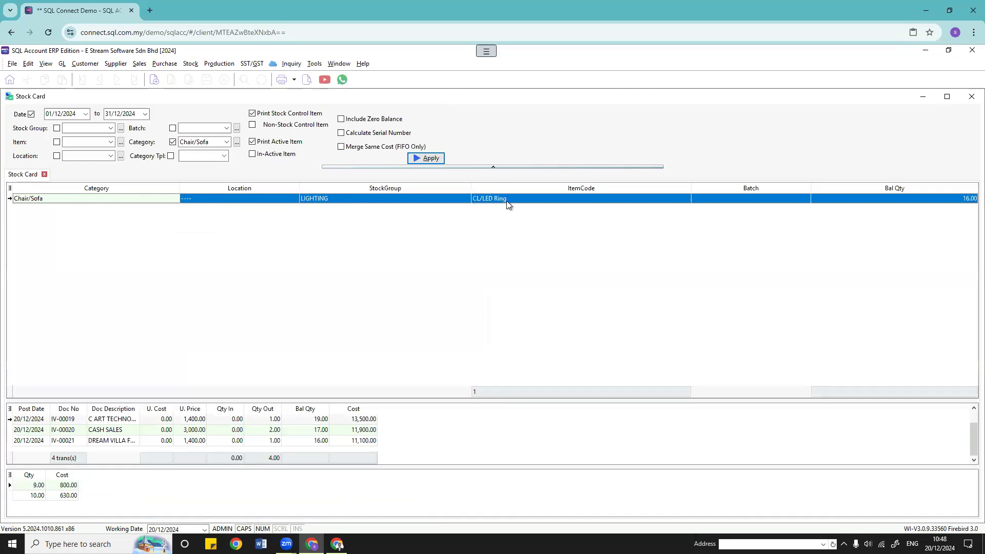
Step: Tile the windows vertically and compare the item record with CL/LED Ring's 16.00 stock card balance
{"action": "left_click", "coordinate": [339, 63]}
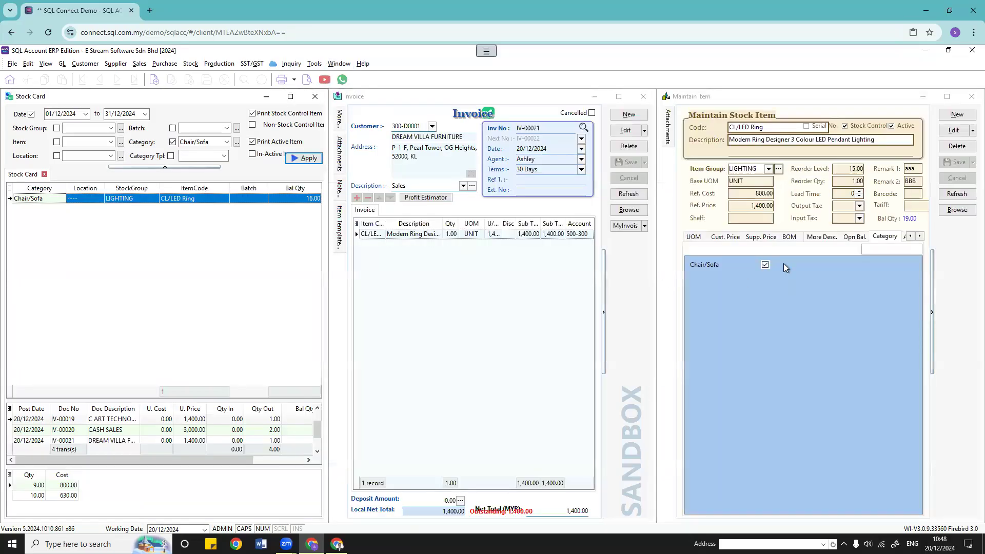
{"action": "left_click", "coordinate": [685, 185]}
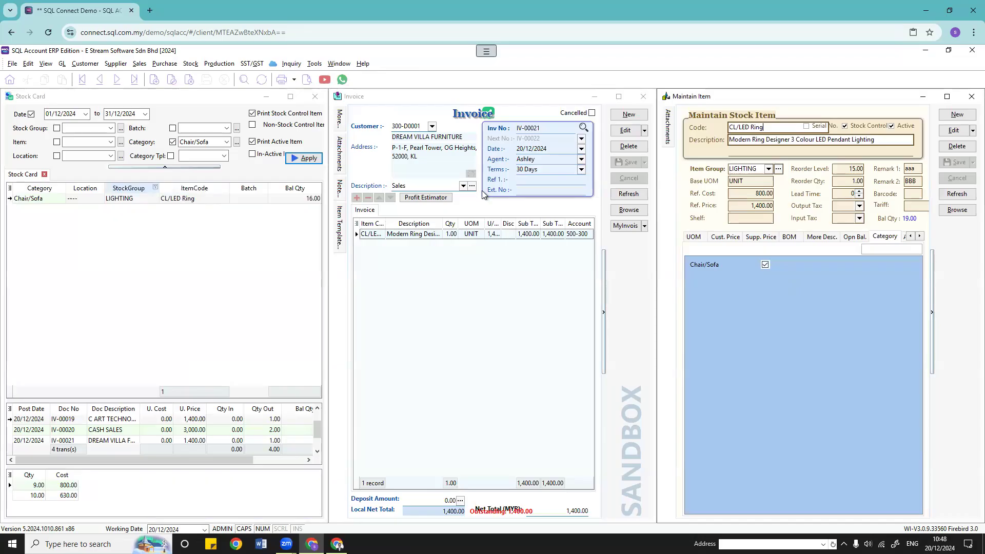
{"action": "left_click", "coordinate": [733, 167]}
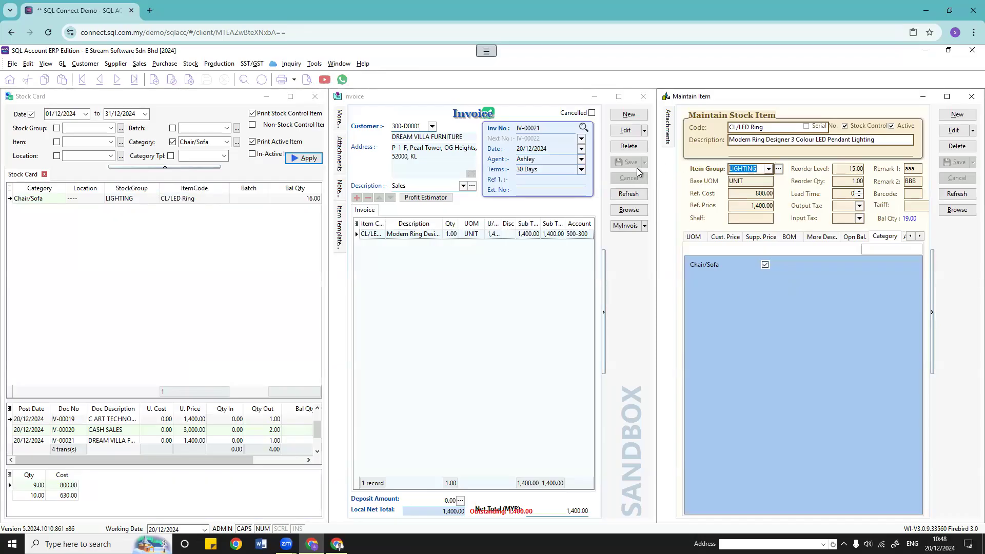
{"action": "left_click", "coordinate": [107, 200]}
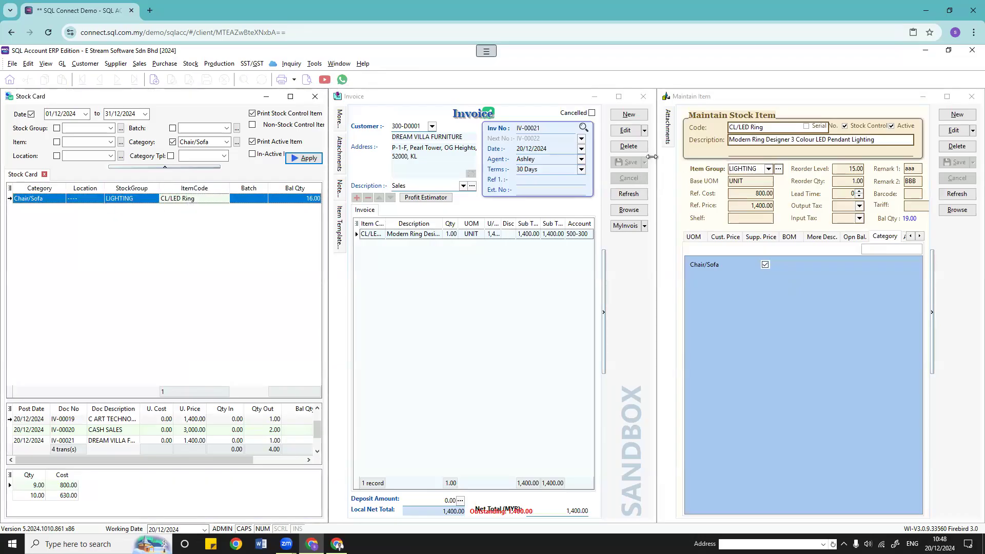
{"action": "left_click", "coordinate": [770, 126]}
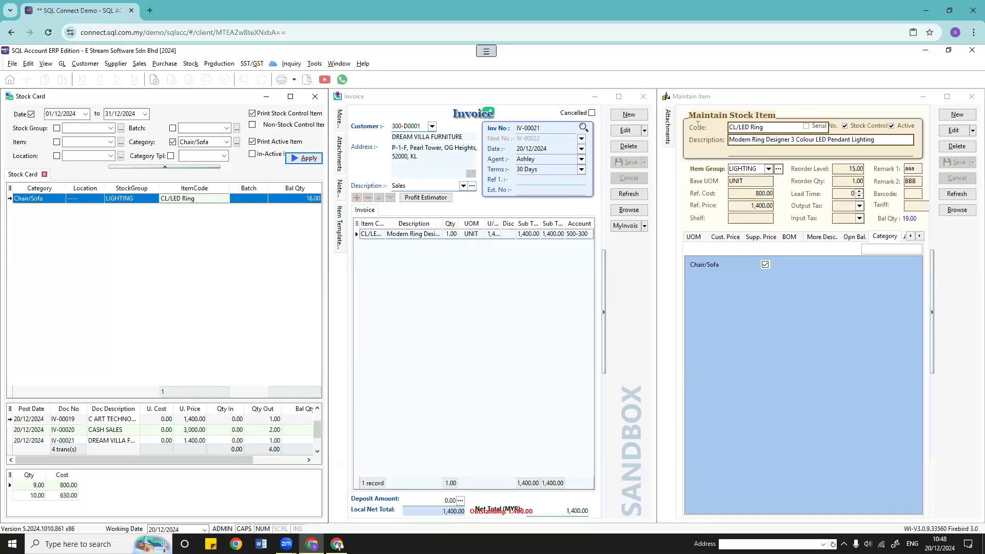
{"action": "left_click", "coordinate": [204, 199]}
{"action": "left_click", "coordinate": [297, 200]}
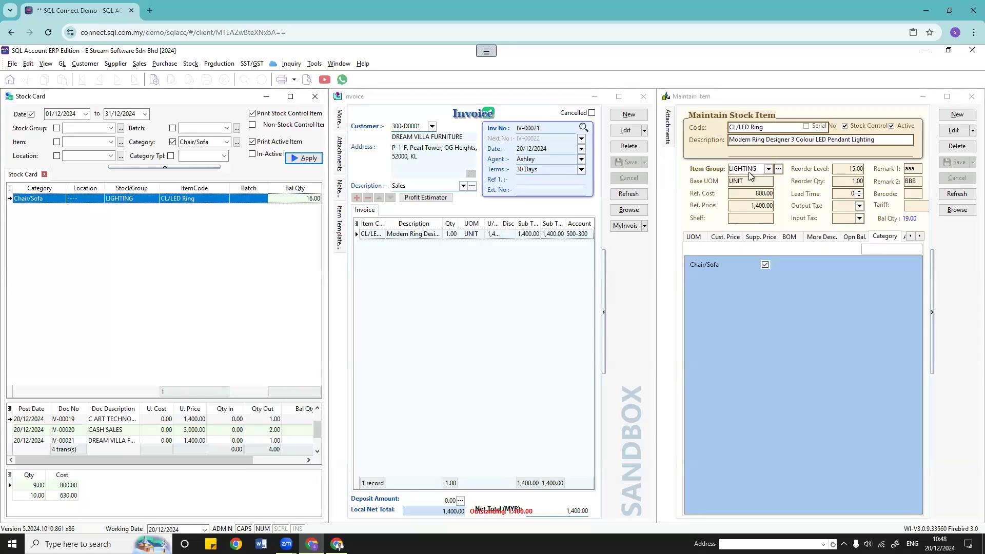
{"action": "left_click", "coordinate": [108, 434]}
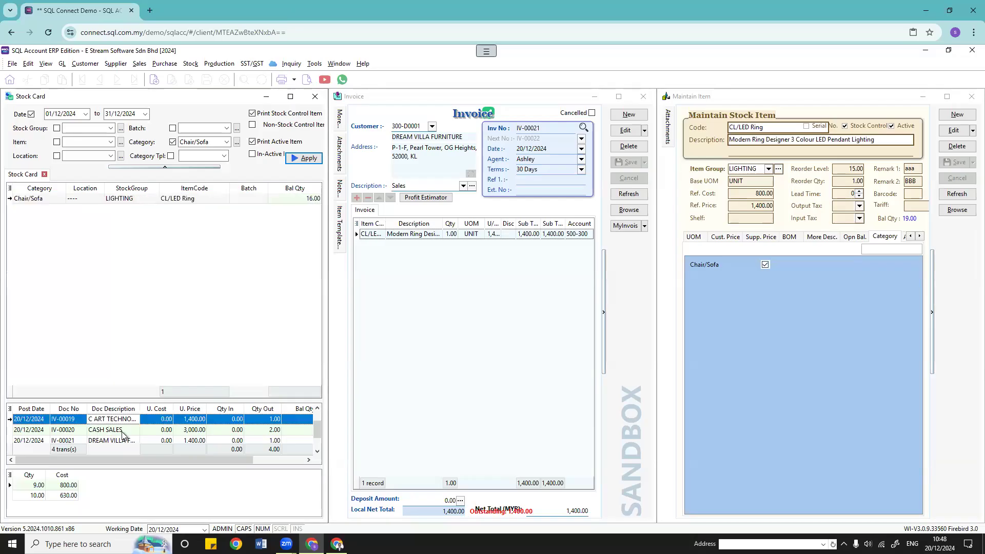
{"action": "scroll", "coordinate": [122, 436], "scroll_direction": "down", "scroll_amount": 2}
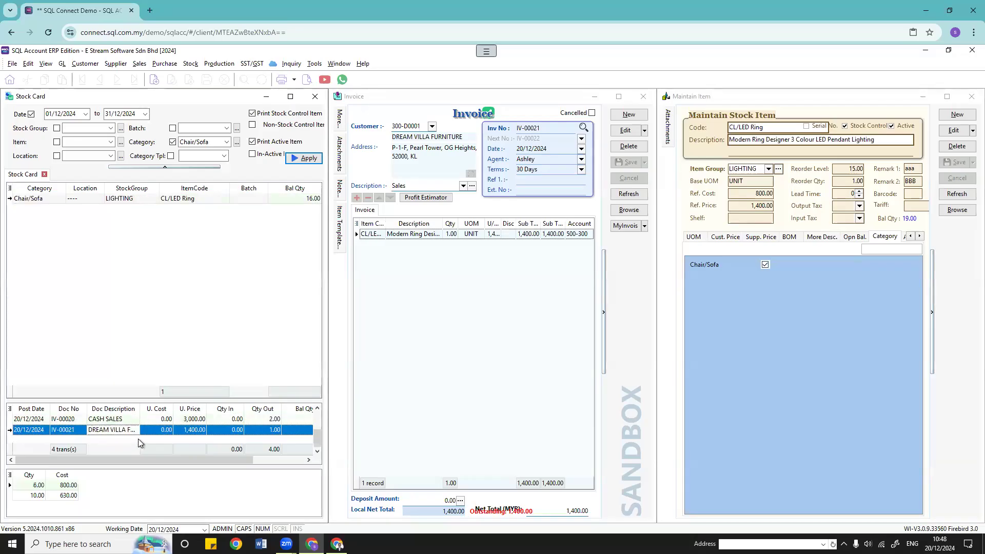
{"action": "scroll", "coordinate": [139, 442], "scroll_direction": "up", "scroll_amount": 3}
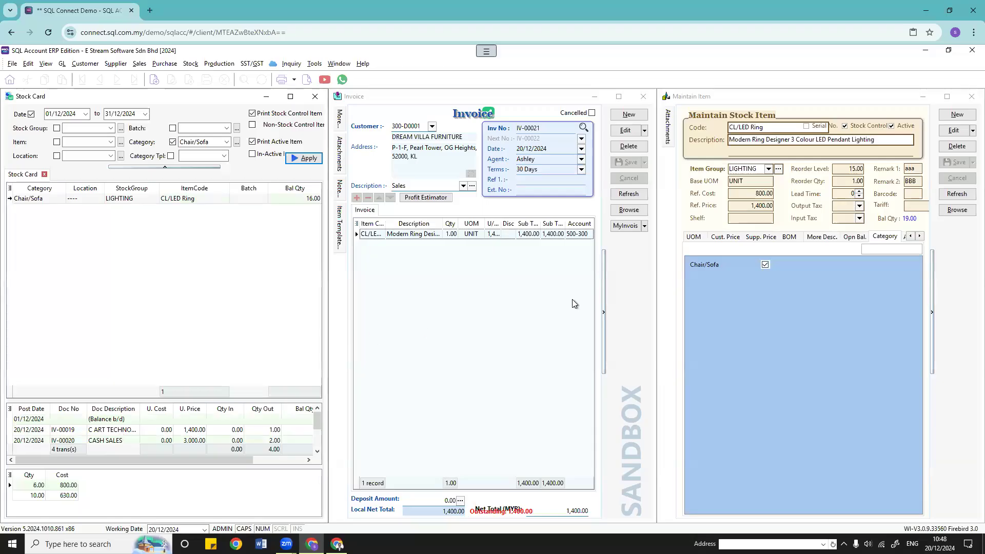
{"action": "left_click", "coordinate": [946, 96]}
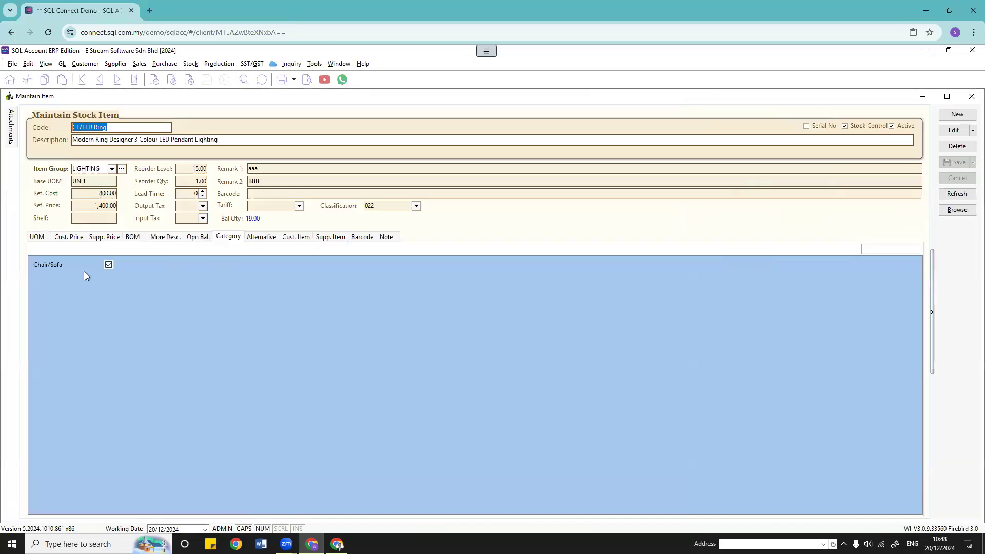
Step: Save CL/LED Ring with the Chair/Sofa category ticked and show its empty Alternative list
{"action": "left_click", "coordinate": [953, 130]}
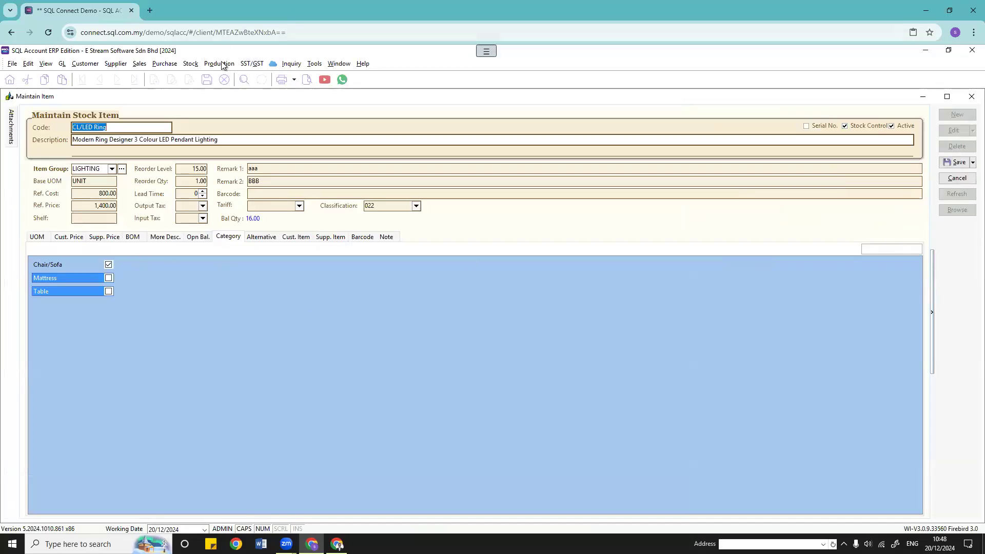
{"action": "left_click", "coordinate": [190, 63]}
{"action": "left_click", "coordinate": [332, 133]}
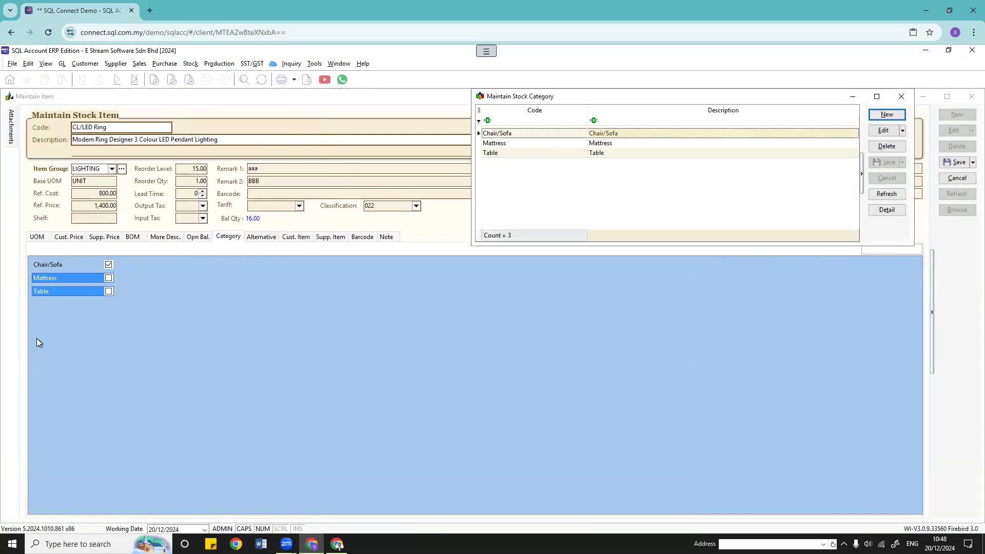
{"action": "left_click", "coordinate": [38, 390]}
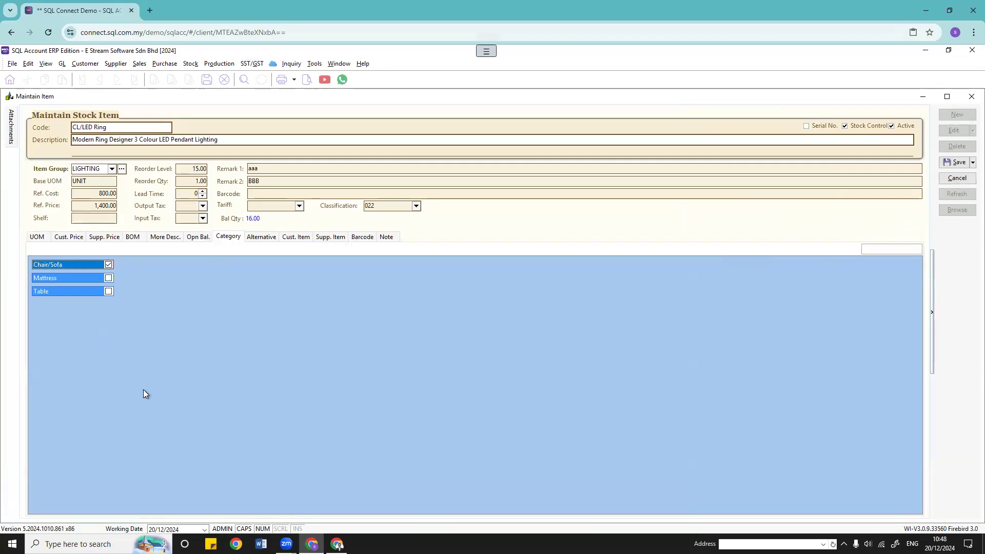
{"action": "left_click", "coordinate": [957, 163]}
{"action": "left_click", "coordinate": [261, 237]}
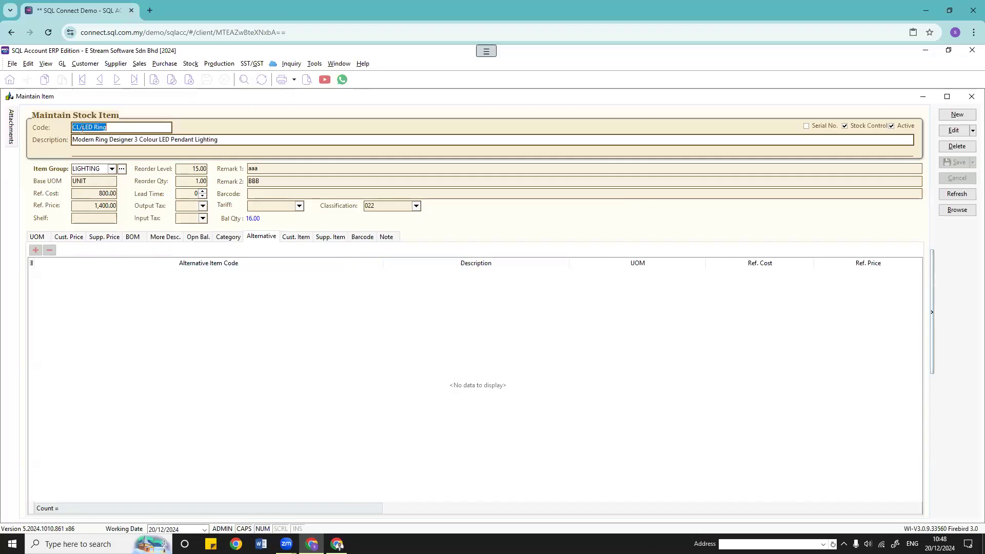
Step: Add ER/Lamp as the first alternative item for CL/LED Ring and save
{"action": "left_click_drag", "start_coordinate": [95, 129], "coordinate": [114, 128]}
{"action": "left_click", "coordinate": [953, 130]}
{"action": "left_click", "coordinate": [36, 250]}
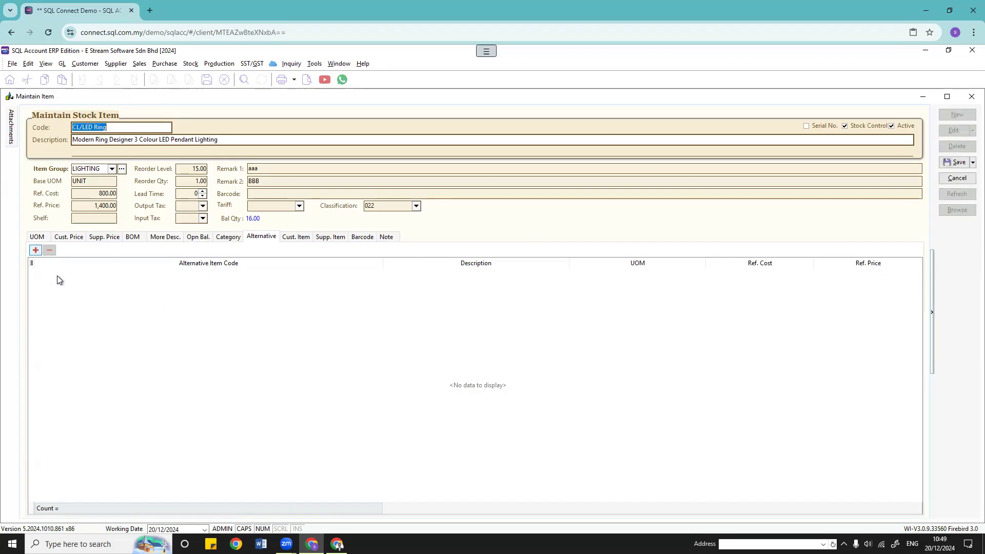
{"action": "left_click", "coordinate": [377, 273]}
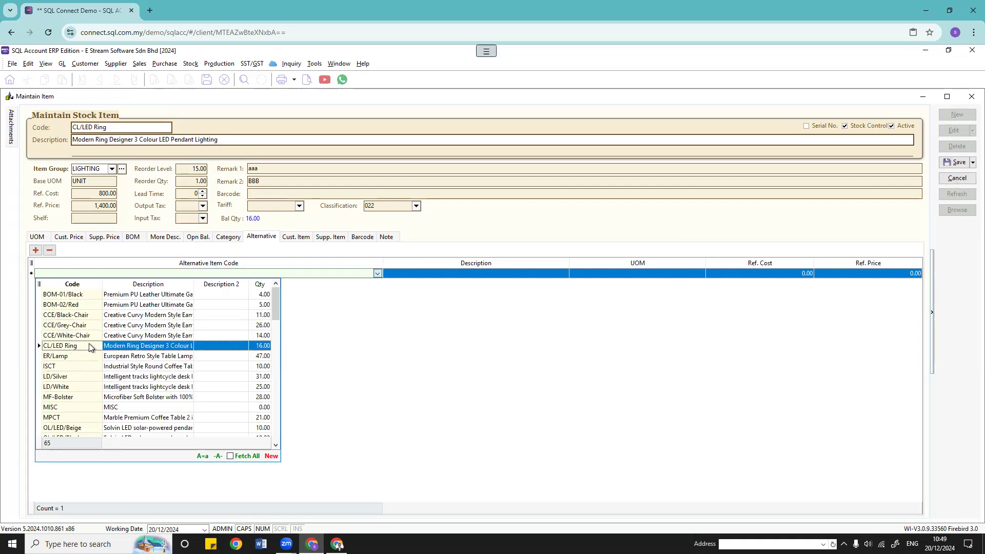
{"action": "left_click", "coordinate": [65, 358]}
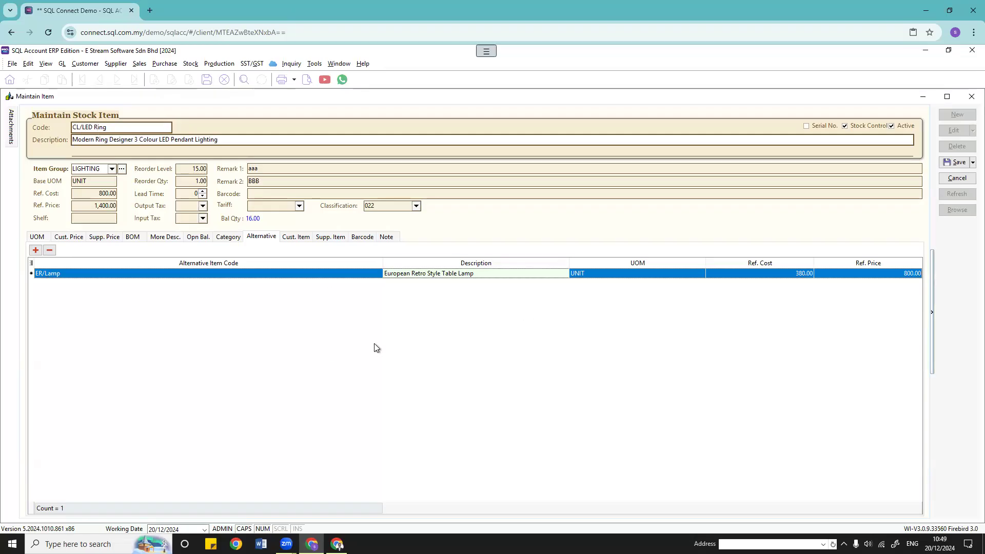
{"action": "left_click", "coordinate": [956, 163]}
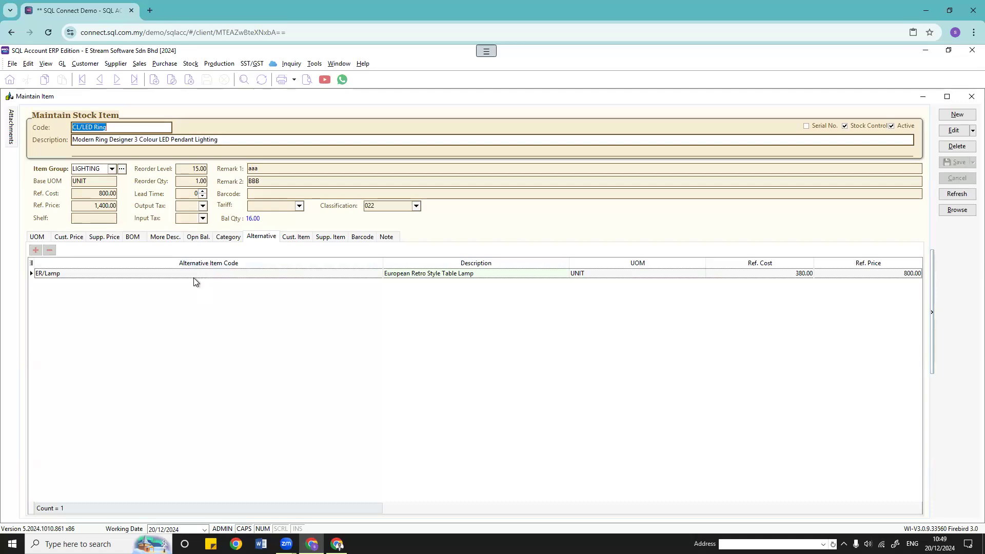
Step: Add LD/Silver and LD/White as further alternative items and save the record
{"action": "left_click", "coordinate": [952, 131]}
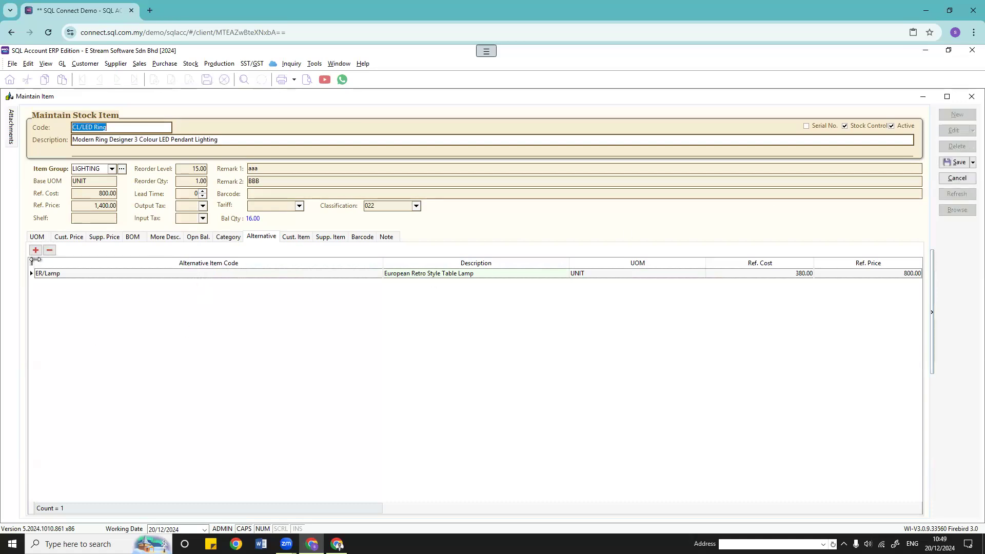
{"action": "left_click", "coordinate": [35, 250]}
{"action": "left_click", "coordinate": [378, 283]}
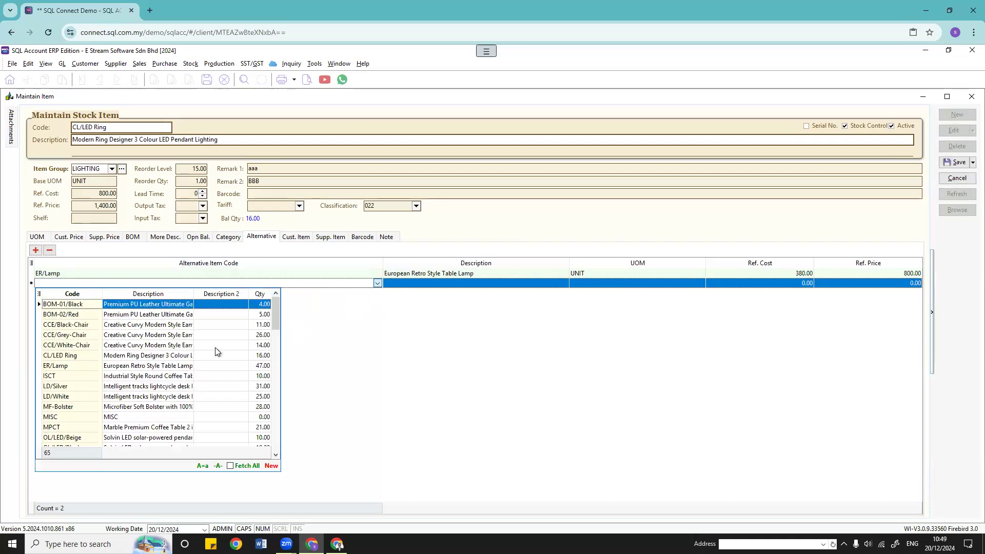
{"action": "left_click", "coordinate": [96, 386]}
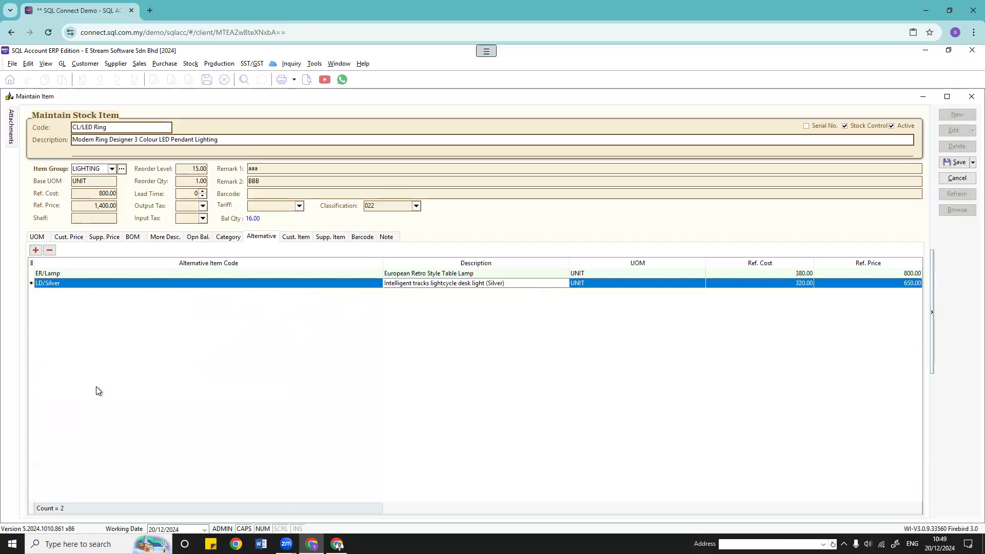
{"action": "left_click", "coordinate": [35, 250]}
{"action": "left_click", "coordinate": [75, 295]}
{"action": "left_click", "coordinate": [377, 293]}
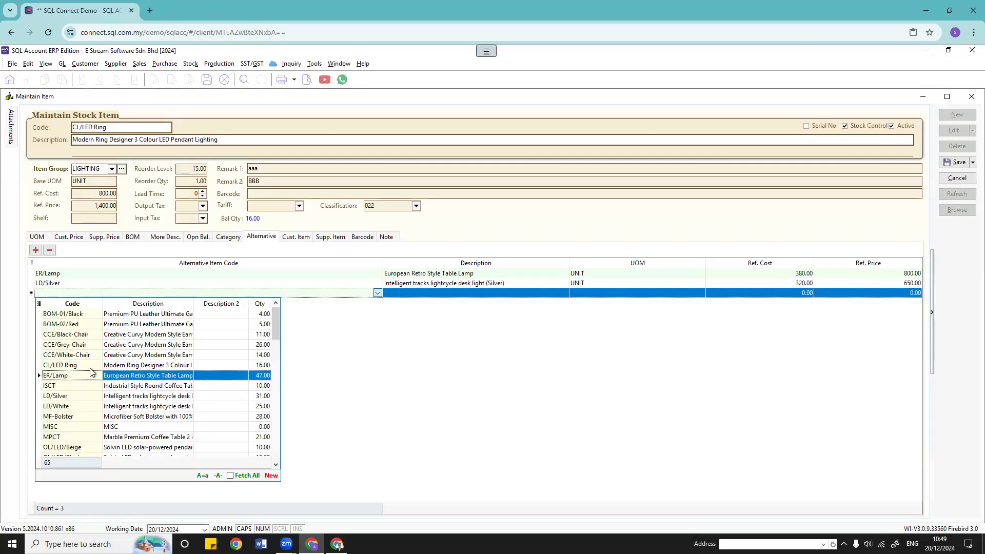
{"action": "left_click", "coordinate": [84, 397]}
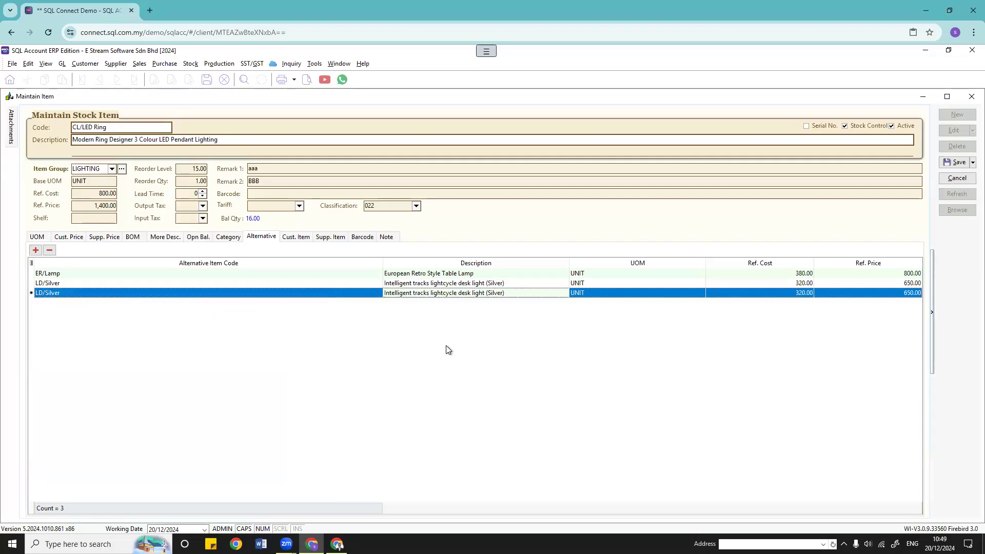
{"action": "left_click", "coordinate": [374, 295]}
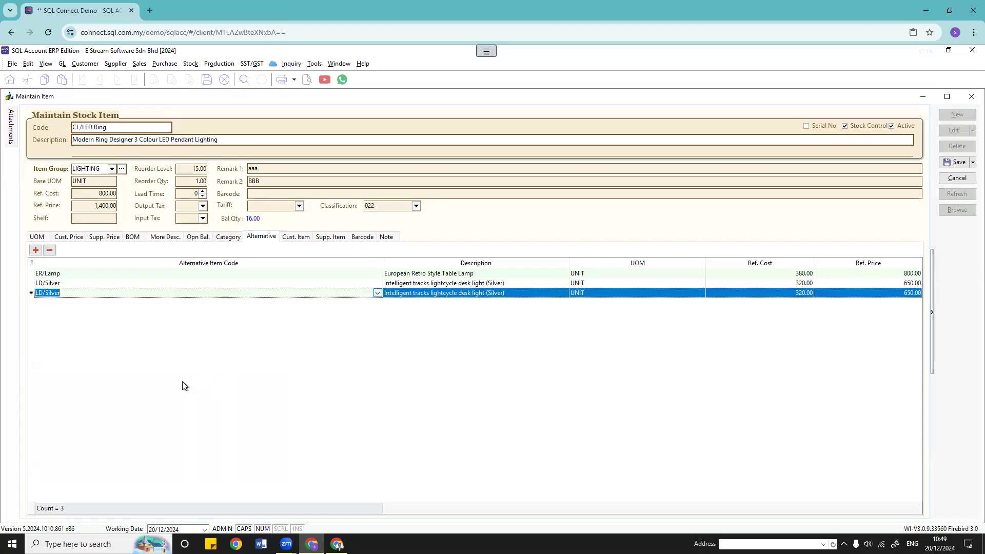
{"action": "left_click", "coordinate": [132, 404]}
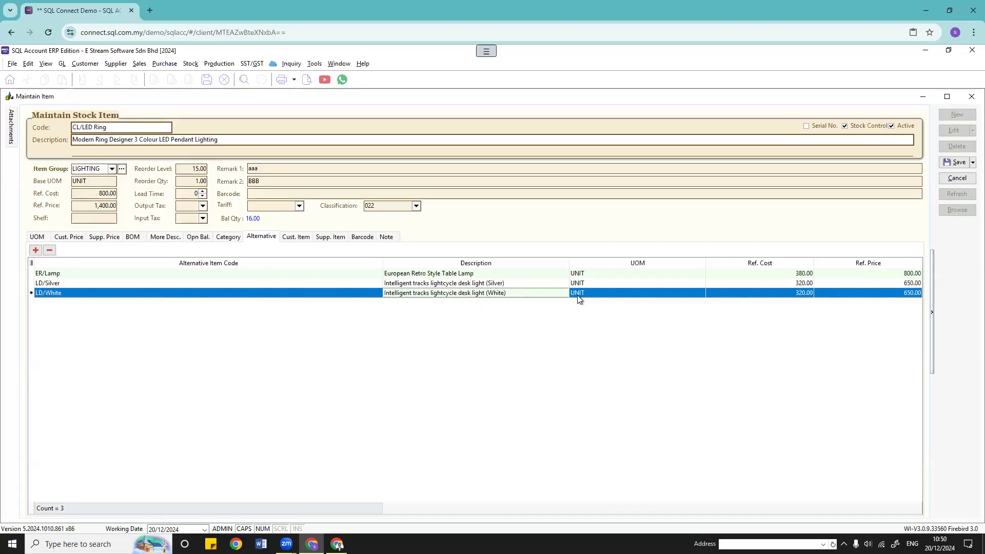
{"action": "left_click", "coordinate": [954, 163]}
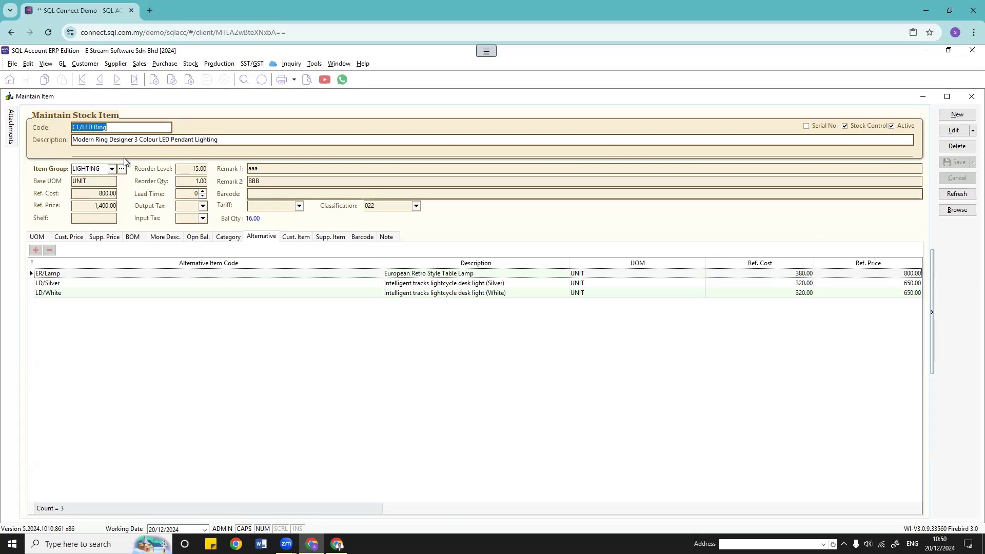
Step: Select the ER/Lamp alternative row, then show the item's empty Cust. Item list
{"action": "left_click", "coordinate": [114, 129]}
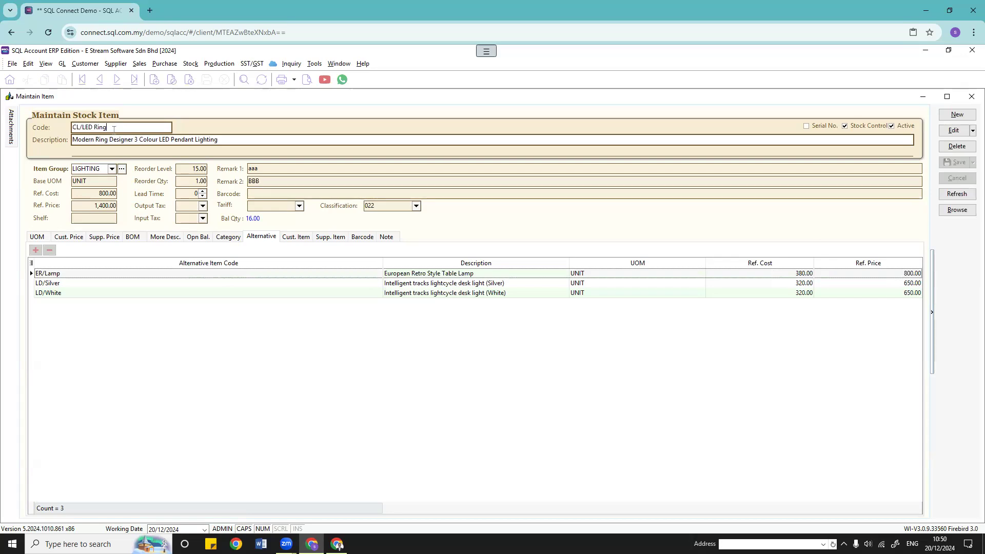
{"action": "left_click", "coordinate": [492, 283]}
{"action": "left_click", "coordinate": [467, 273]}
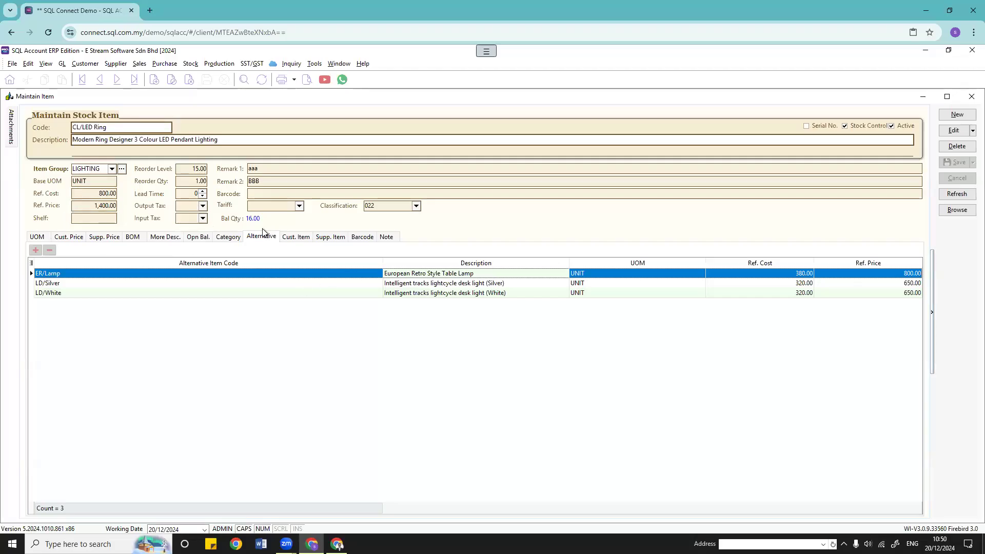
{"action": "left_click", "coordinate": [297, 237]}
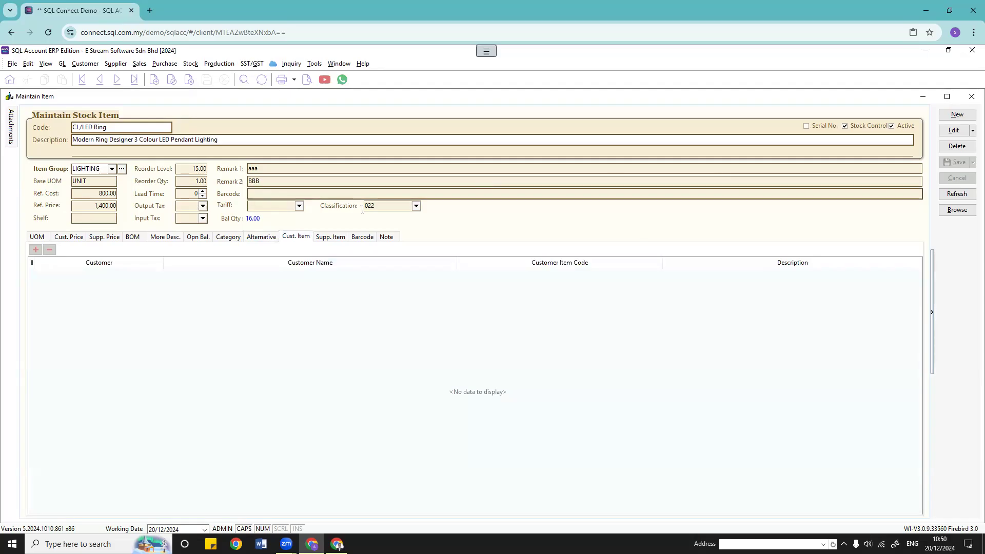
Step: Close the leftover Stock Category and Stock Card windows
{"action": "left_click", "coordinate": [339, 64]}
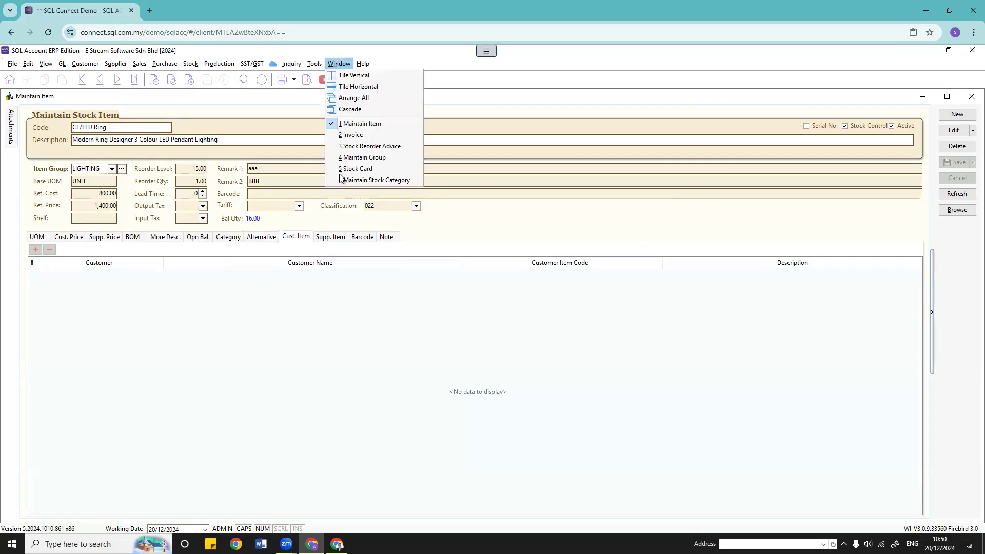
{"action": "left_click", "coordinate": [349, 180]}
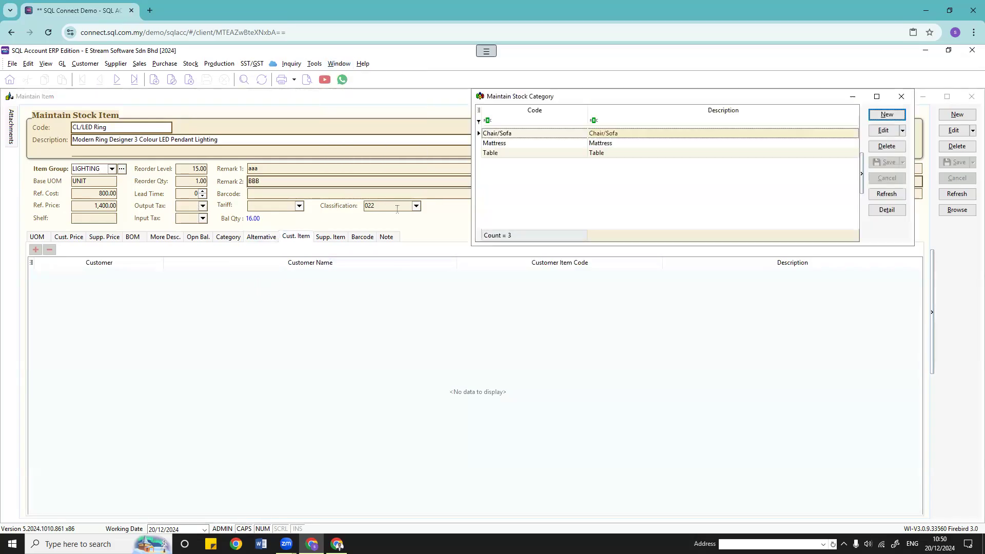
{"action": "left_click", "coordinate": [901, 96]}
{"action": "left_click", "coordinate": [342, 66]}
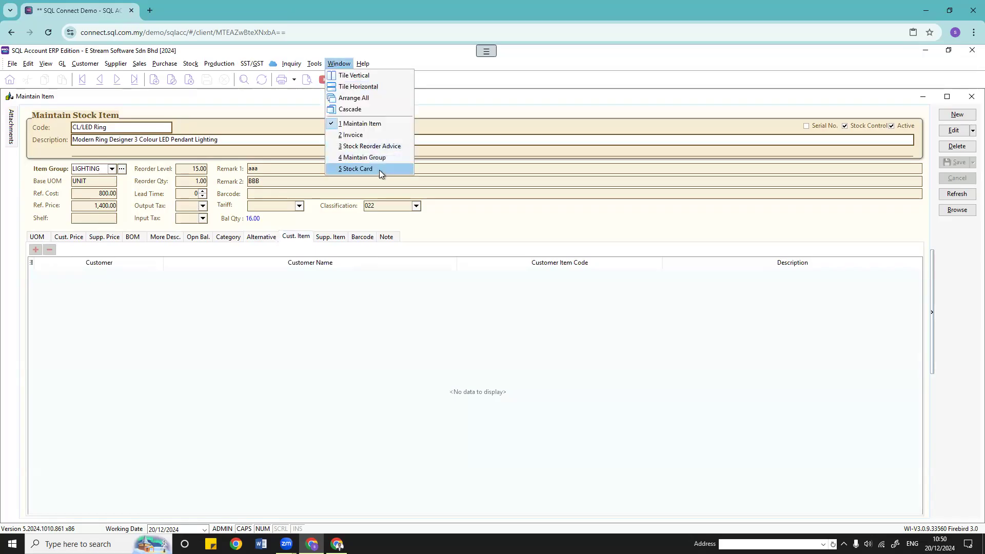
{"action": "left_click", "coordinate": [379, 170]}
{"action": "left_click", "coordinate": [315, 98]}
Step: Close the remaining extra windows, including Stock Reorder Advice, and tile item and Invoice vertically
{"action": "left_click", "coordinate": [338, 65]}
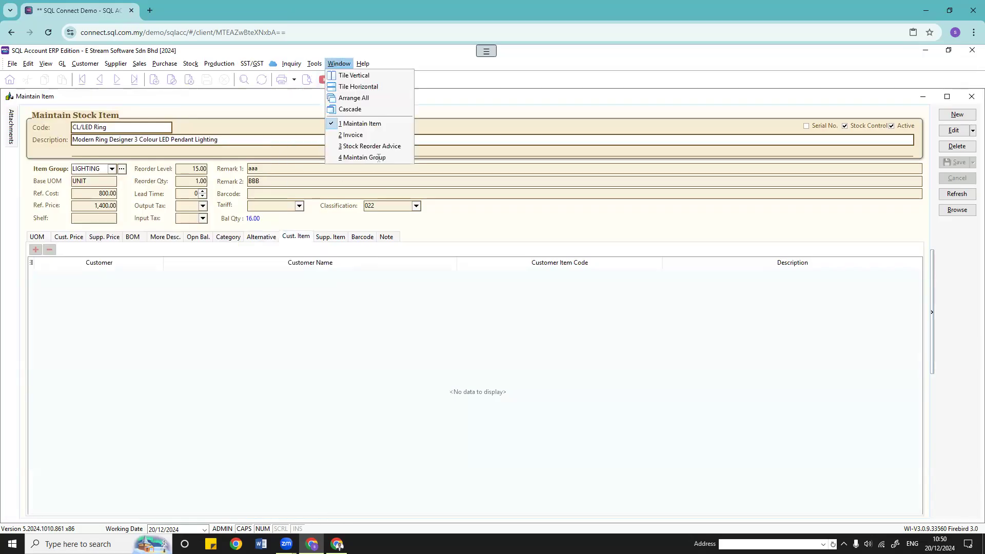
{"action": "left_click", "coordinate": [380, 158]}
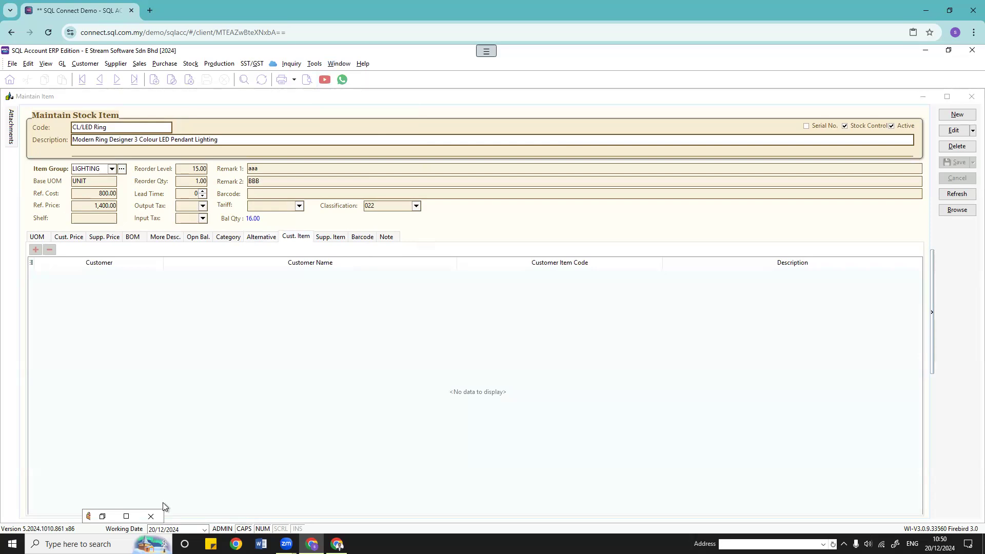
{"action": "left_click", "coordinate": [152, 515]}
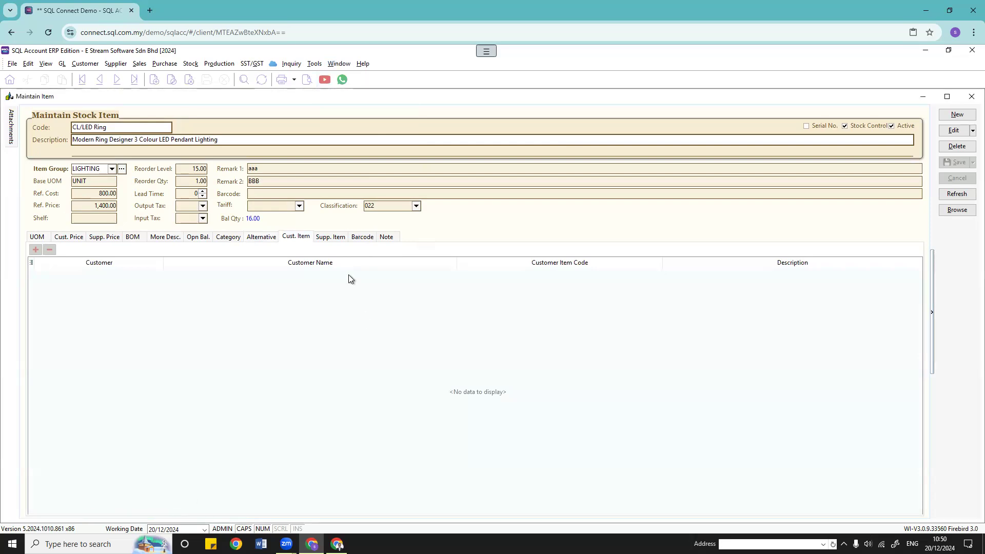
{"action": "left_click", "coordinate": [338, 63]}
{"action": "left_click", "coordinate": [357, 146]}
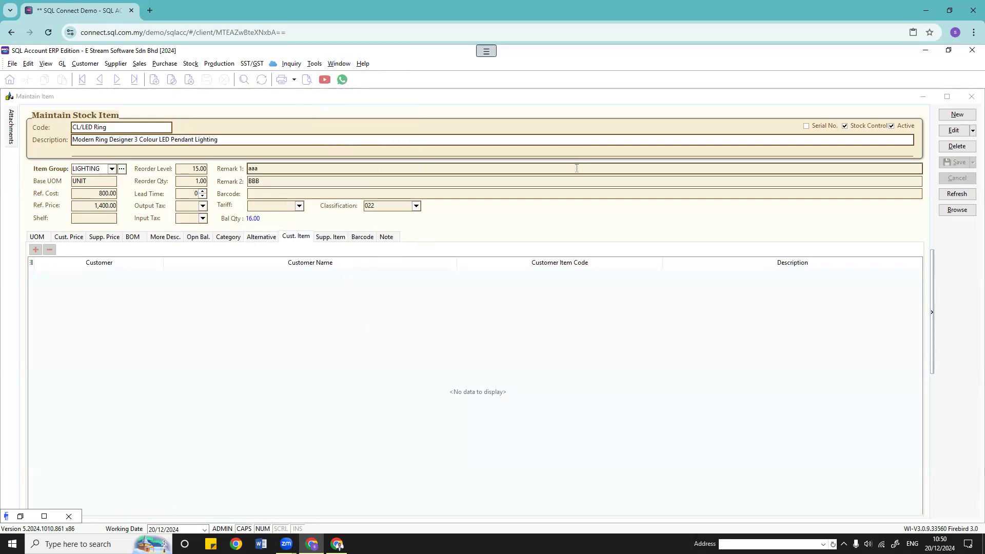
{"action": "left_click", "coordinate": [69, 516]}
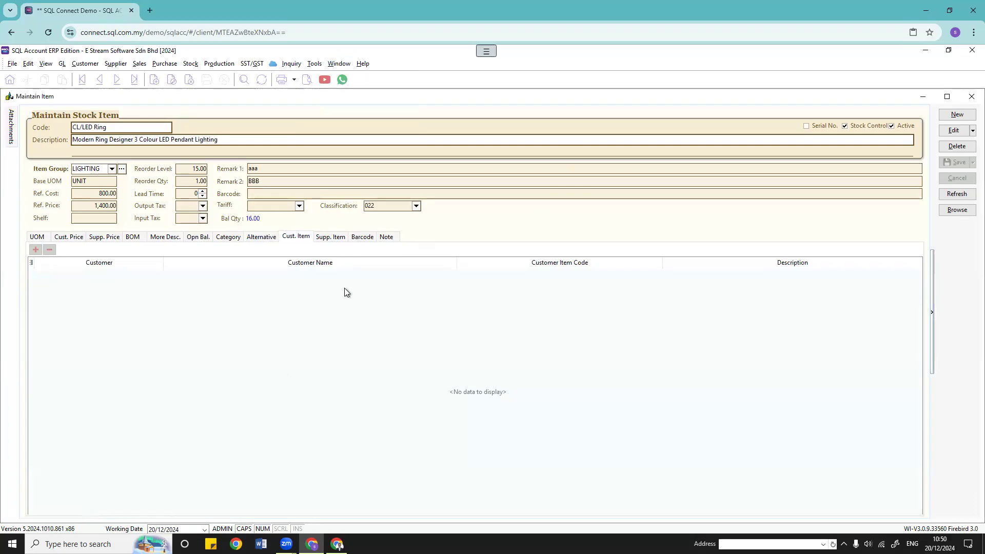
{"action": "left_click", "coordinate": [337, 64]}
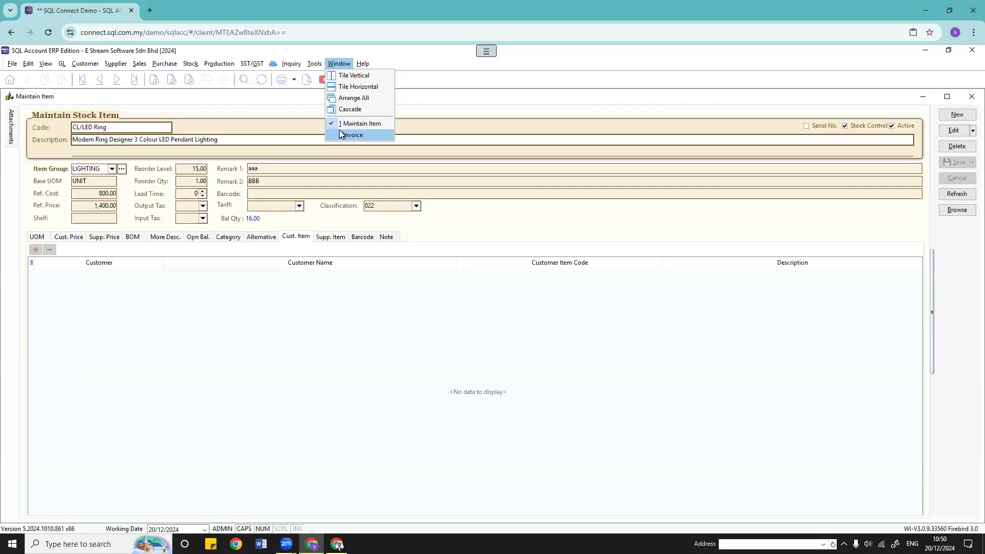
{"action": "left_click", "coordinate": [354, 76]}
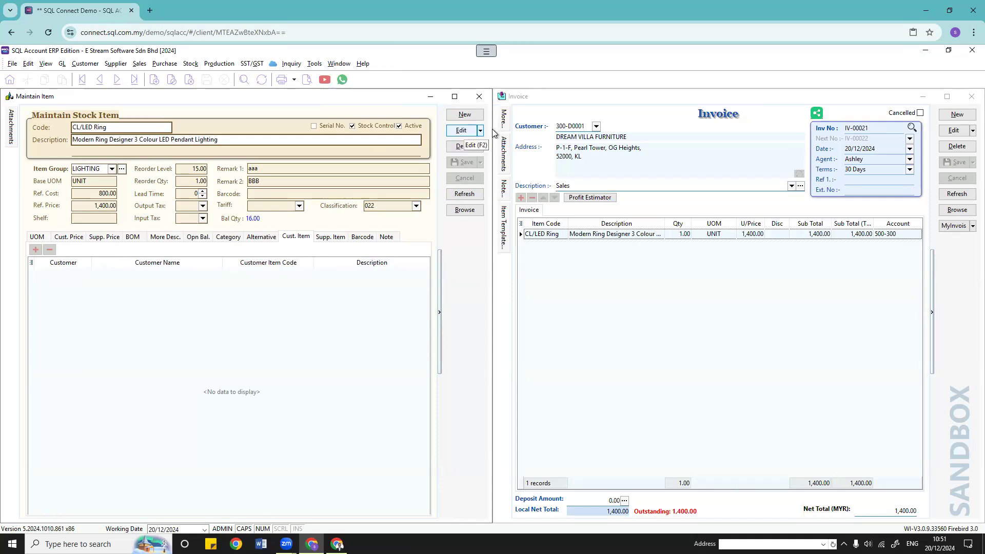
Step: Give CL/LED Ring customer item code AAA123456, 'LED RING', for A HOME FURNISHING & SERVICE, save, and start a blank invoice
{"action": "left_click", "coordinate": [464, 133]}
{"action": "left_click", "coordinate": [60, 277]}
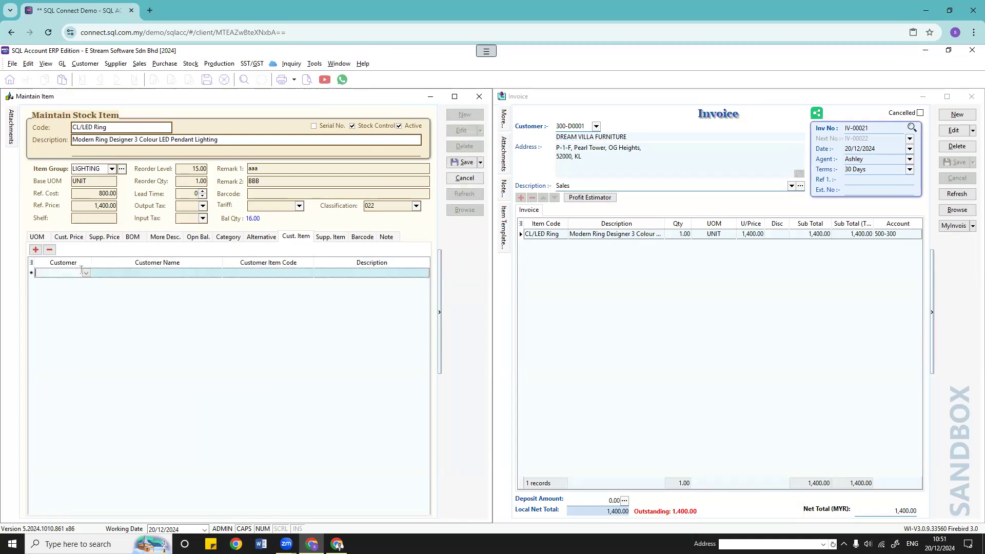
{"action": "left_click", "coordinate": [86, 274]}
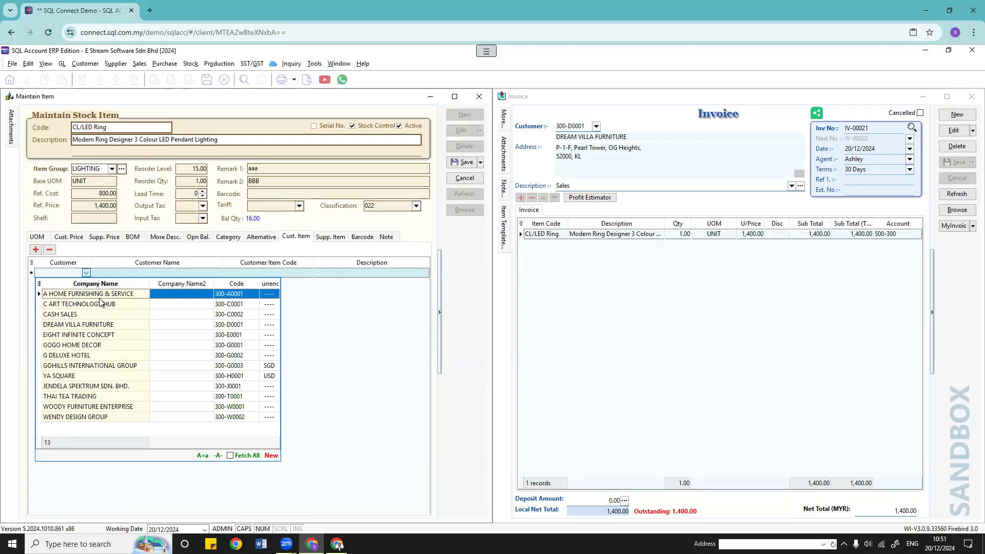
{"action": "left_click", "coordinate": [153, 295]}
{"action": "key", "text": "Tab"}
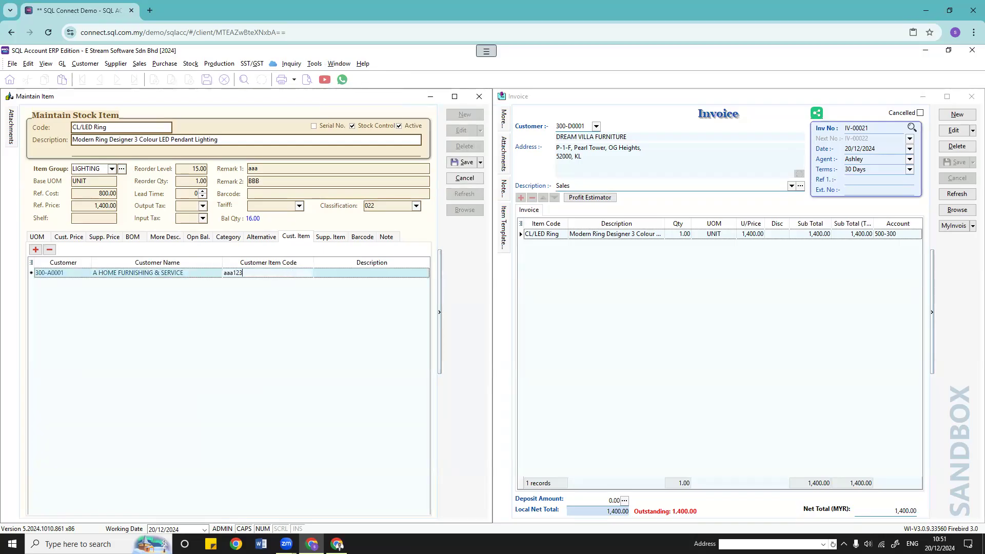
{"action": "left_click_drag", "start_coordinate": [233, 273], "coordinate": [187, 272]}
{"action": "key", "text": "BackSpace"}
{"action": "type", "text": "AAA"}
{"action": "left_click", "coordinate": [362, 273]}
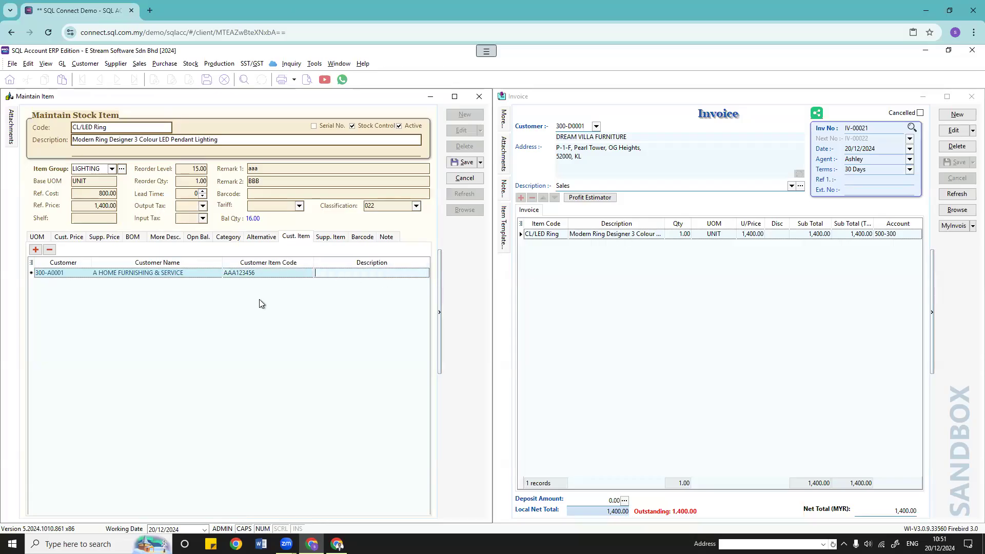
{"action": "type", "text": "led"}
{"action": "left_click", "coordinate": [466, 163]}
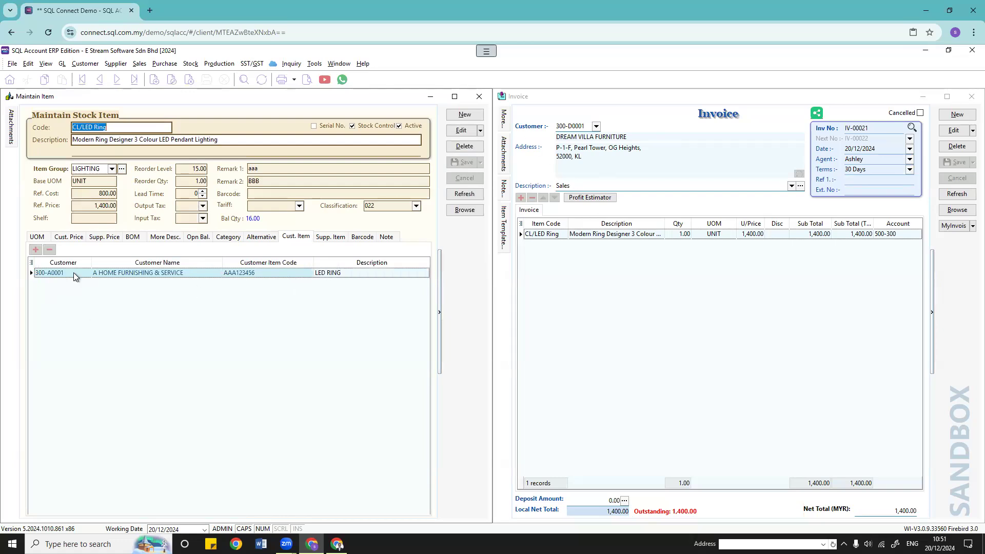
{"action": "left_click", "coordinate": [958, 116]}
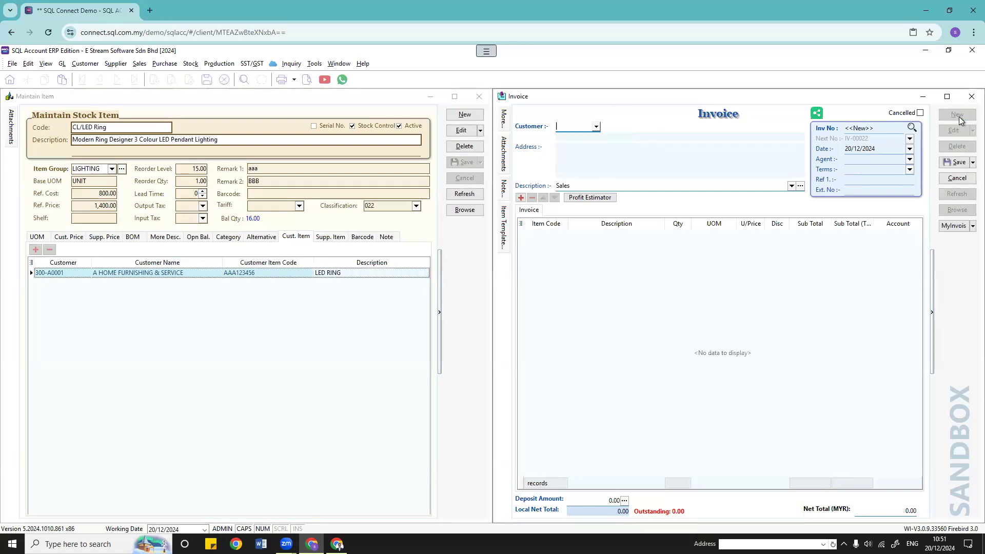
Step: Set the invoice customer to A HOME FURNISHING & SERVICE and show the Customer Item column
{"action": "left_click", "coordinate": [596, 126]}
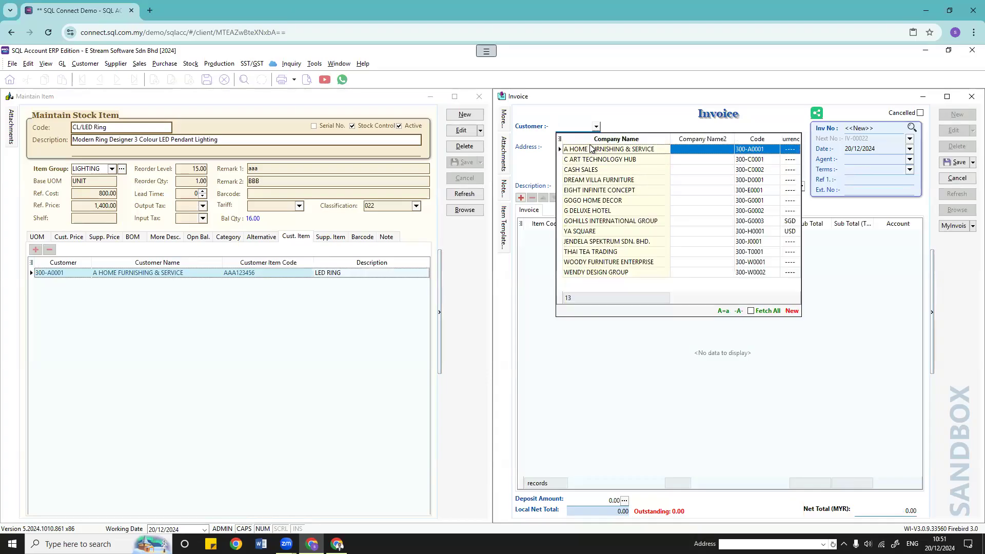
{"action": "left_click", "coordinate": [590, 148]}
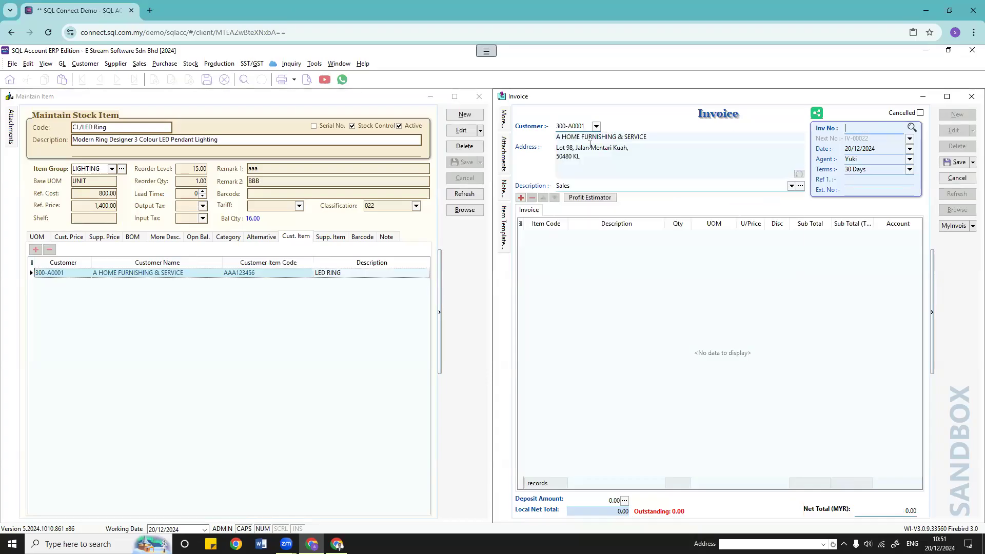
{"action": "left_click", "coordinate": [521, 224]}
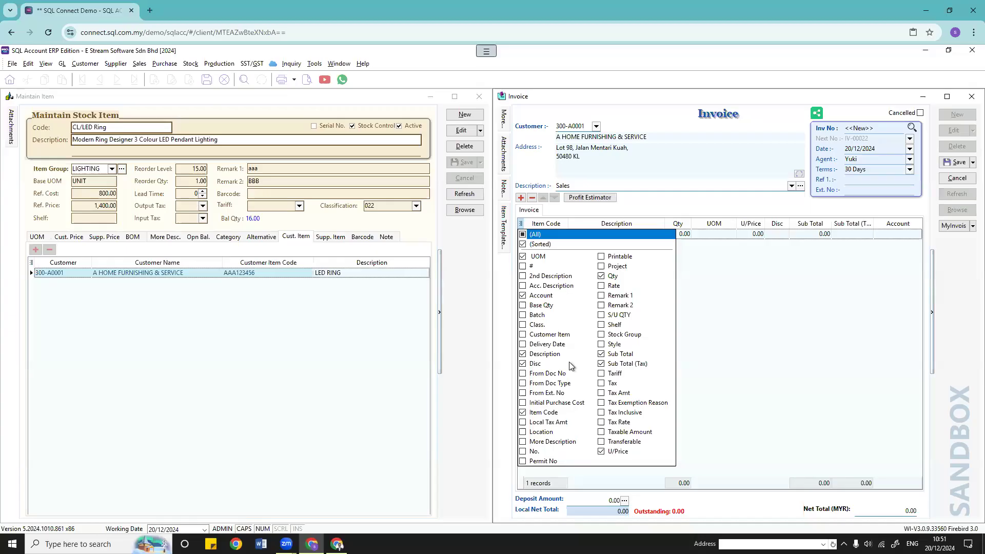
{"action": "left_click", "coordinate": [522, 335]}
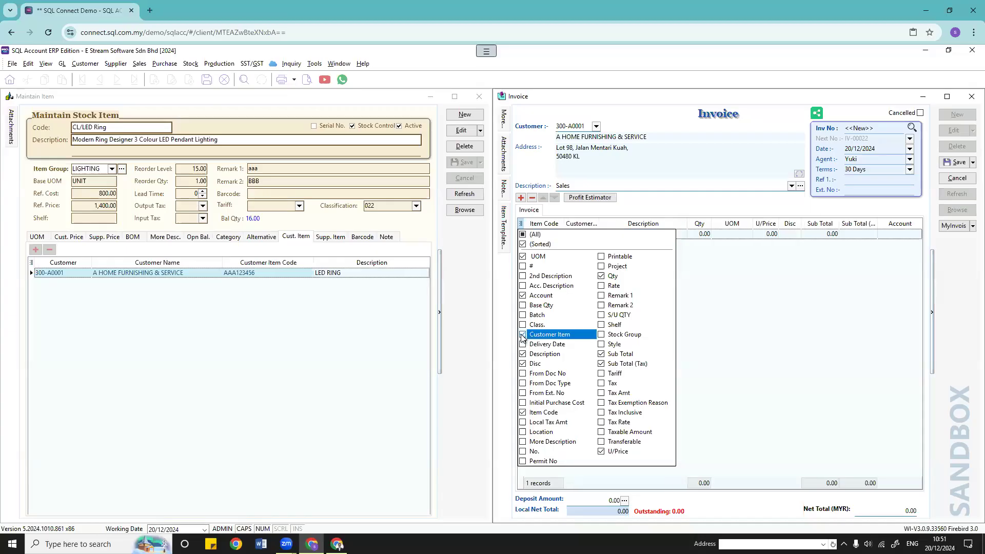
{"action": "left_click", "coordinate": [765, 348]}
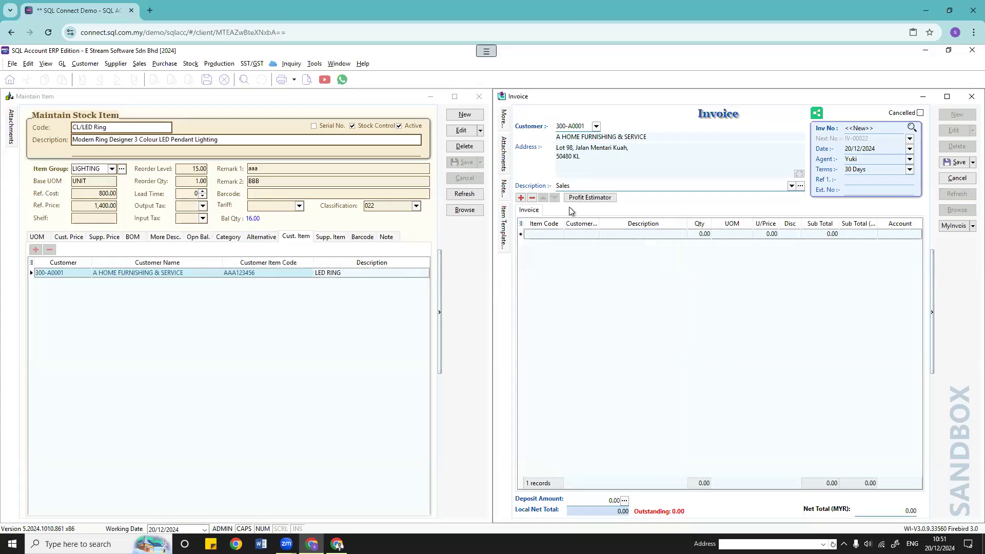
Step: Add a CL/LED Ring line with customer item AAA123456, widen that column, and save
{"action": "left_click", "coordinate": [552, 234]}
{"action": "left_click", "coordinate": [558, 234]}
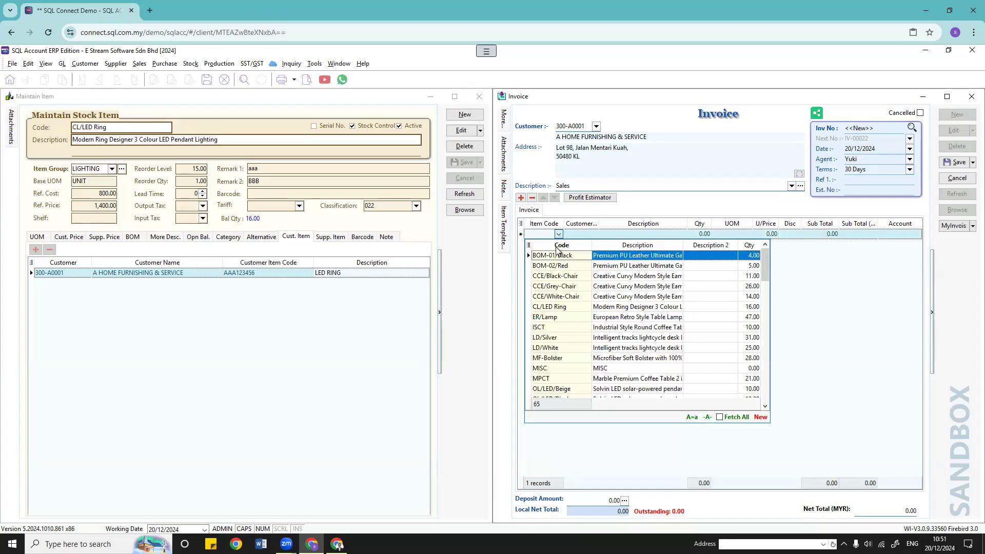
{"action": "left_click", "coordinate": [559, 312]}
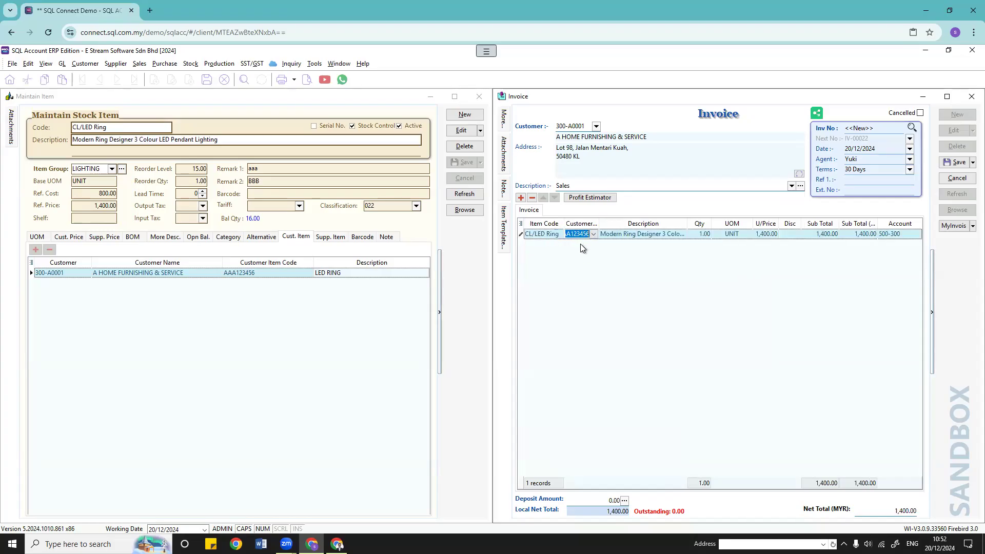
{"action": "left_click", "coordinate": [593, 235]}
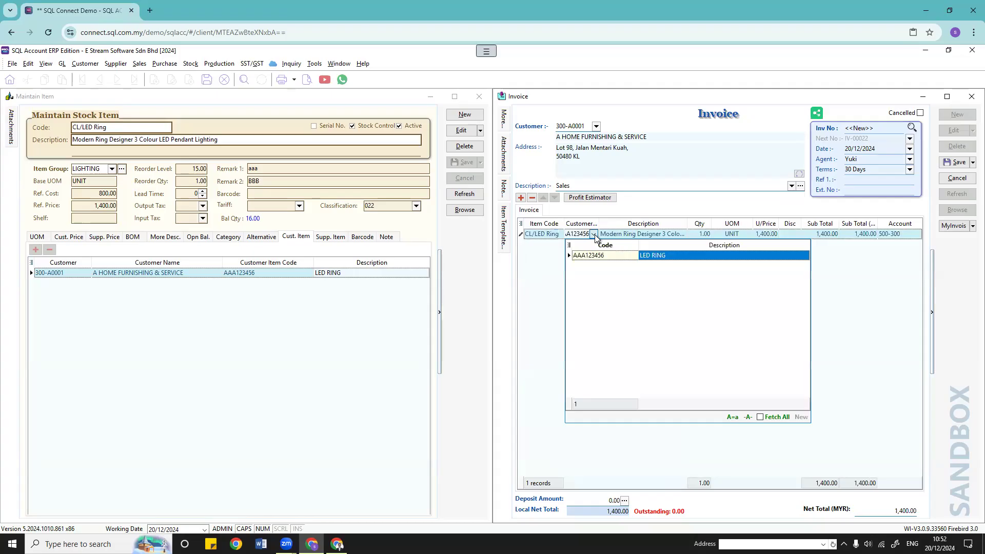
{"action": "left_click", "coordinate": [594, 235]}
{"action": "left_click_drag", "start_coordinate": [599, 222], "coordinate": [620, 223]}
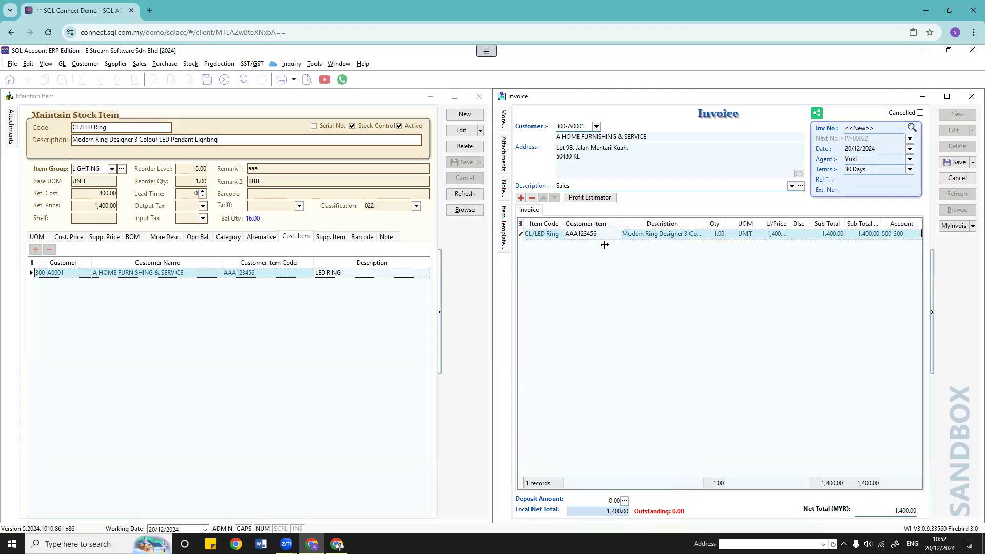
{"action": "left_click", "coordinate": [956, 162]}
Step: Open the Sales Invoice 1 layout's Document_Detail subreport and select its ItemCode field
{"action": "left_click", "coordinate": [309, 82]}
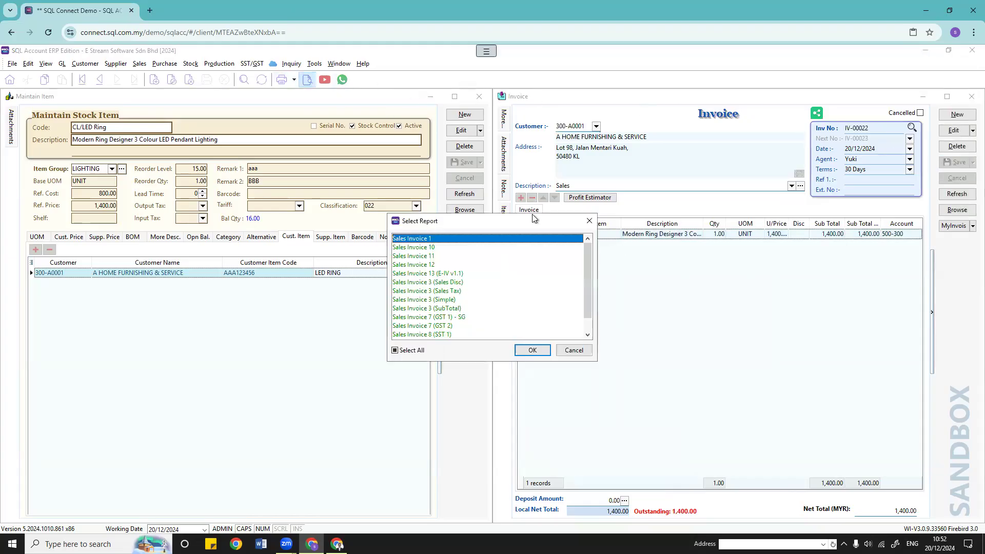
{"action": "left_click", "coordinate": [538, 349]}
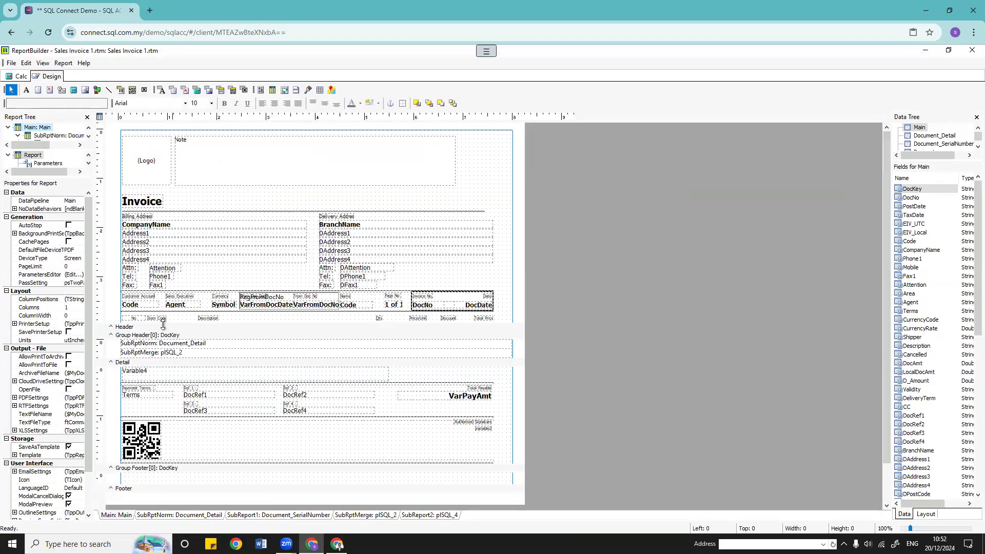
{"action": "left_click", "coordinate": [187, 515]}
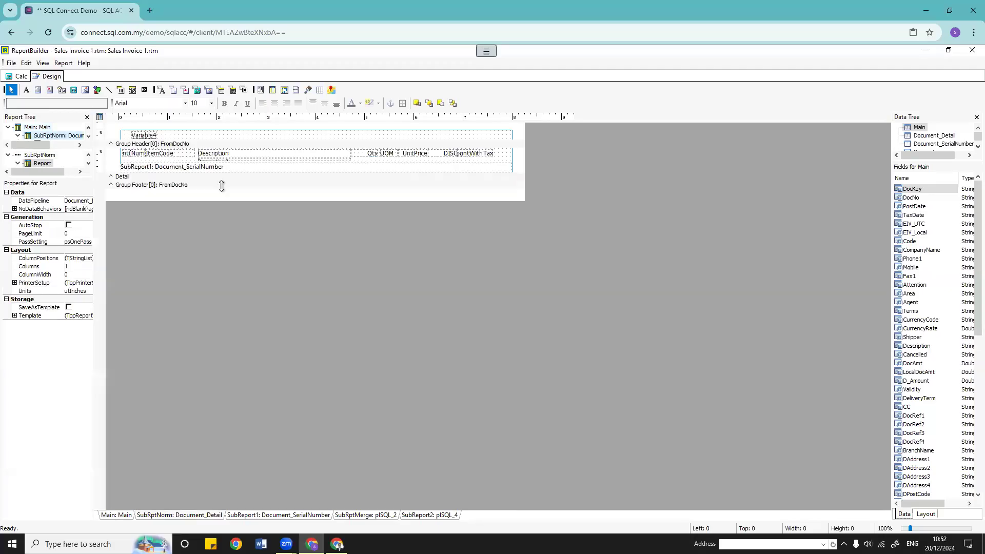
{"action": "left_click", "coordinate": [181, 156]}
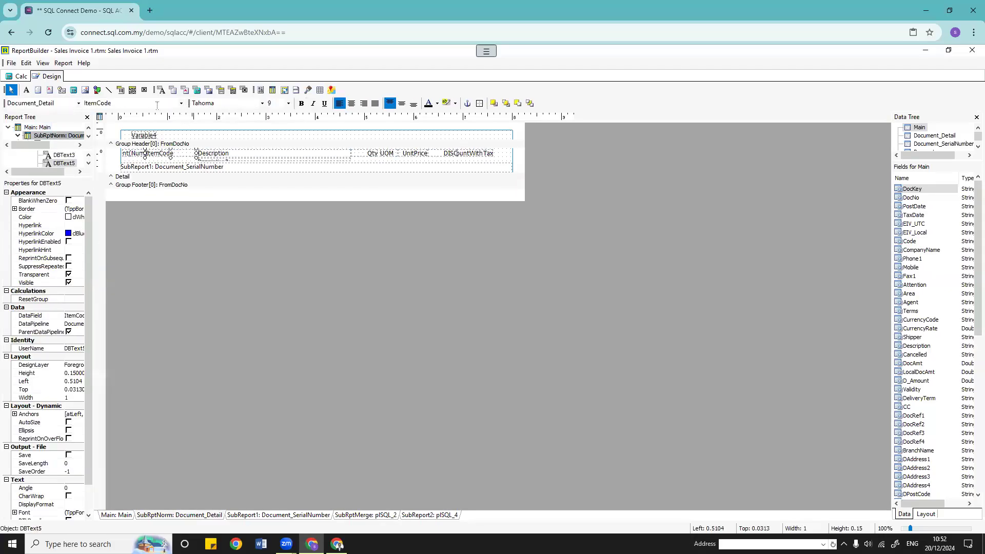
{"action": "left_click", "coordinate": [181, 103]}
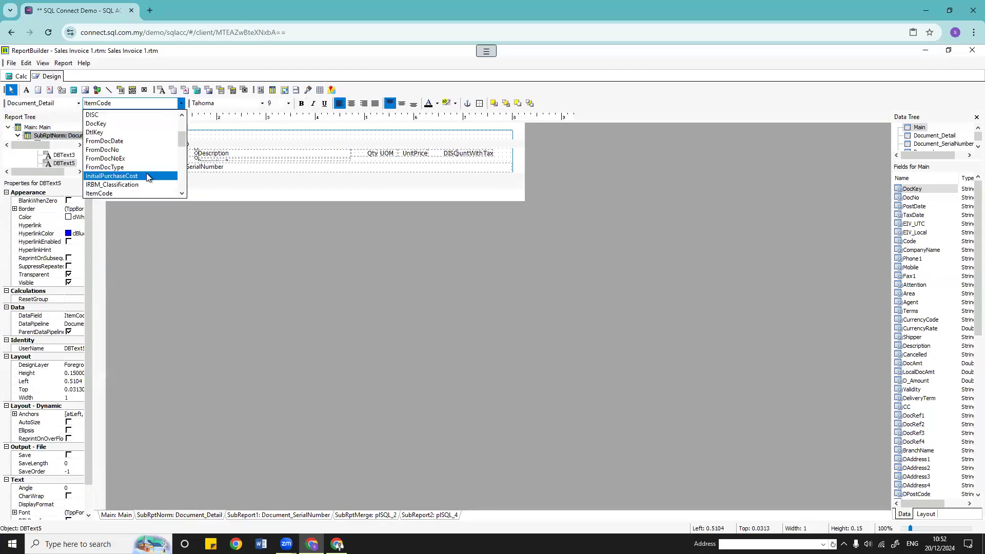
Step: Browse the data fields available for the ItemCode text box
{"action": "scroll", "coordinate": [147, 177], "scroll_direction": "down", "scroll_amount": 6}
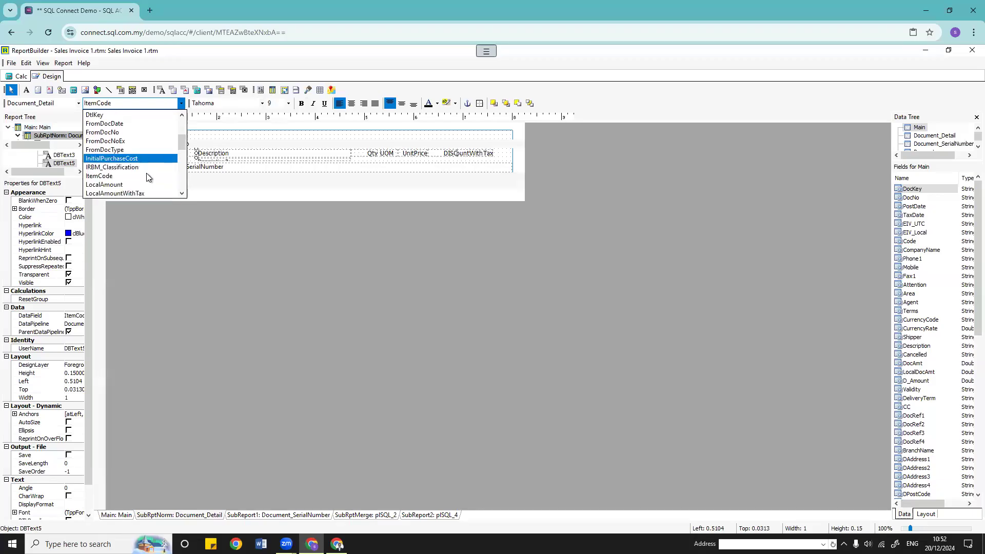
{"action": "scroll", "coordinate": [147, 177], "scroll_direction": "down", "scroll_amount": 10}
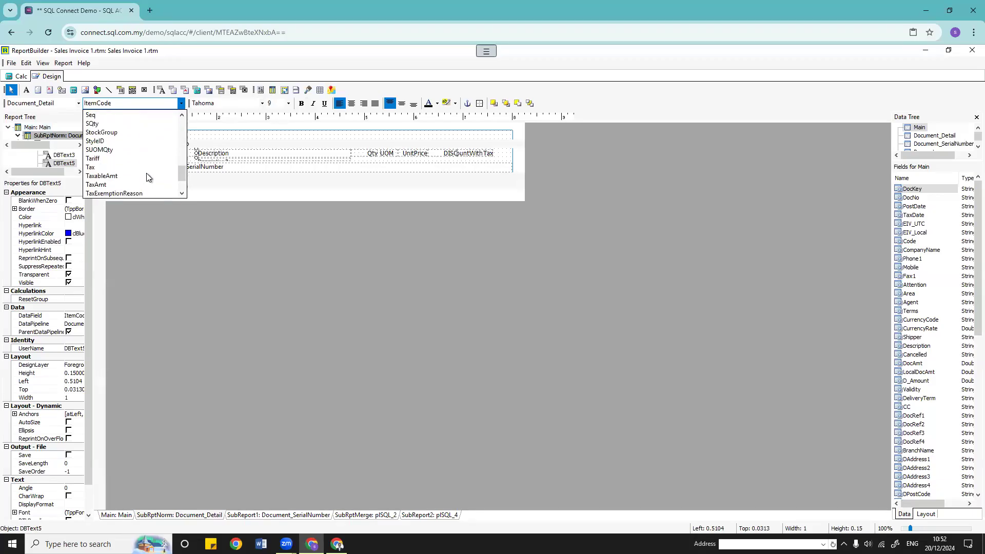
{"action": "scroll", "coordinate": [148, 177], "scroll_direction": "down", "scroll_amount": 1}
{"action": "scroll", "coordinate": [147, 177], "scroll_direction": "up", "scroll_amount": 8}
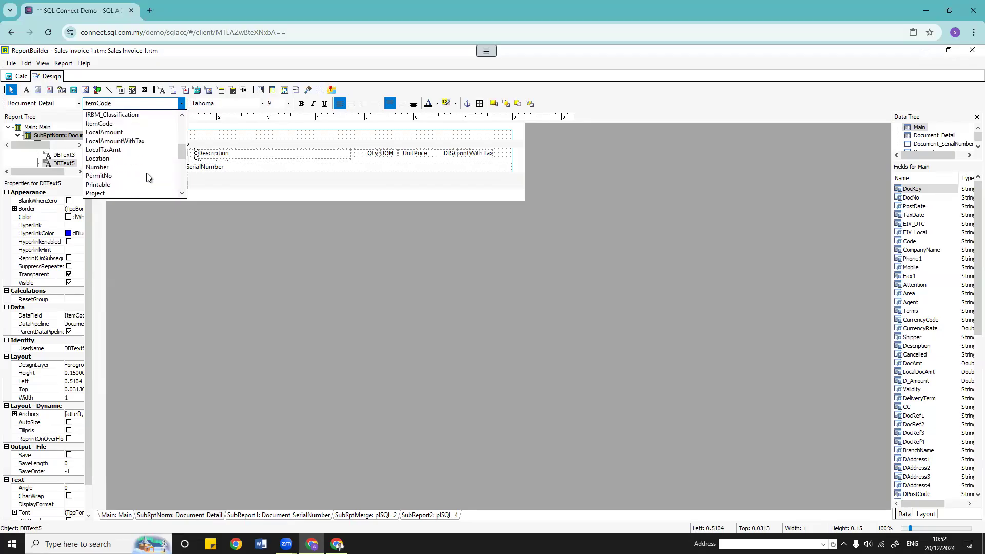
{"action": "scroll", "coordinate": [147, 177], "scroll_direction": "up", "scroll_amount": 1}
{"action": "scroll", "coordinate": [147, 177], "scroll_direction": "up", "scroll_amount": 6}
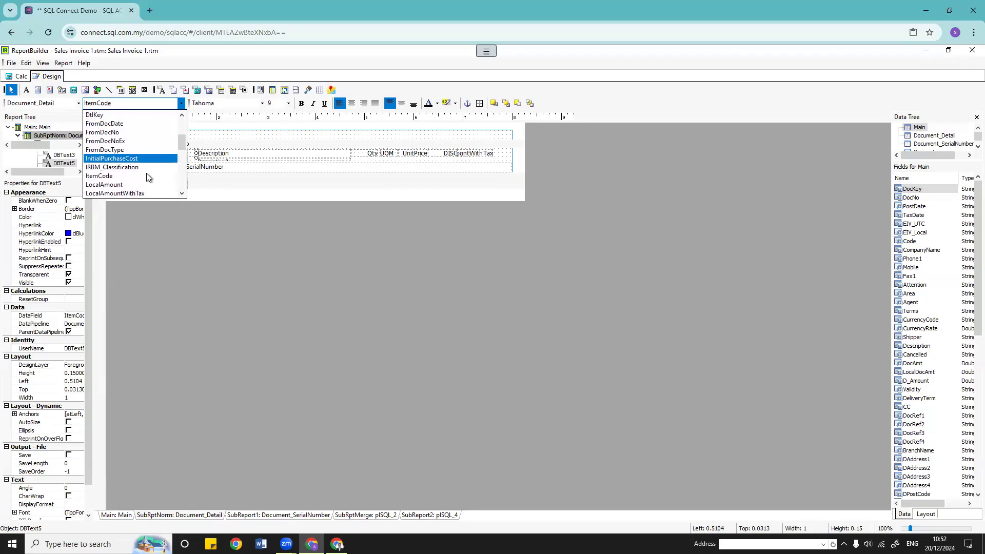
{"action": "scroll", "coordinate": [144, 173], "scroll_direction": "down", "scroll_amount": 2}
{"action": "scroll", "coordinate": [143, 170], "scroll_direction": "down", "scroll_amount": 3}
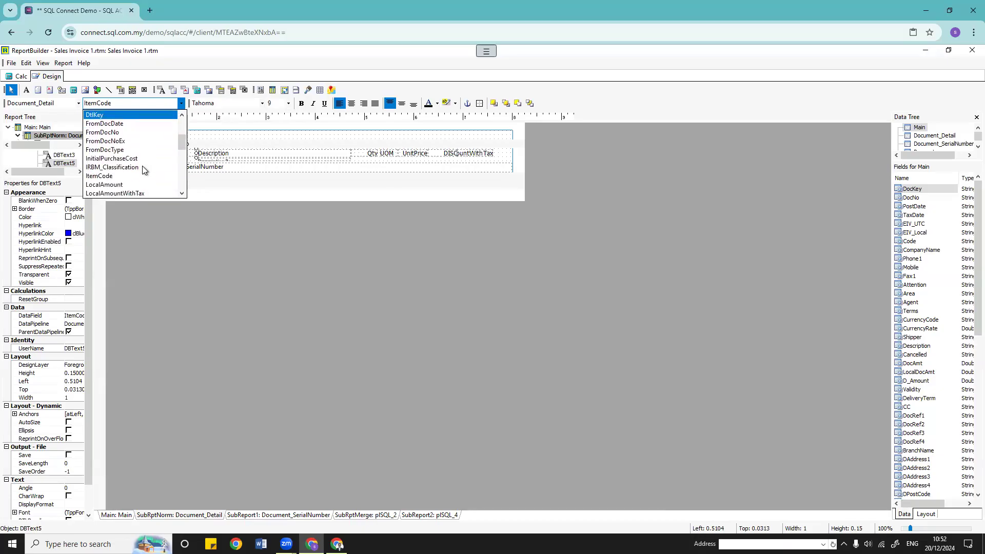
Step: Look through the available data pipelines and fields for the item code box
{"action": "left_click", "coordinate": [78, 103]}
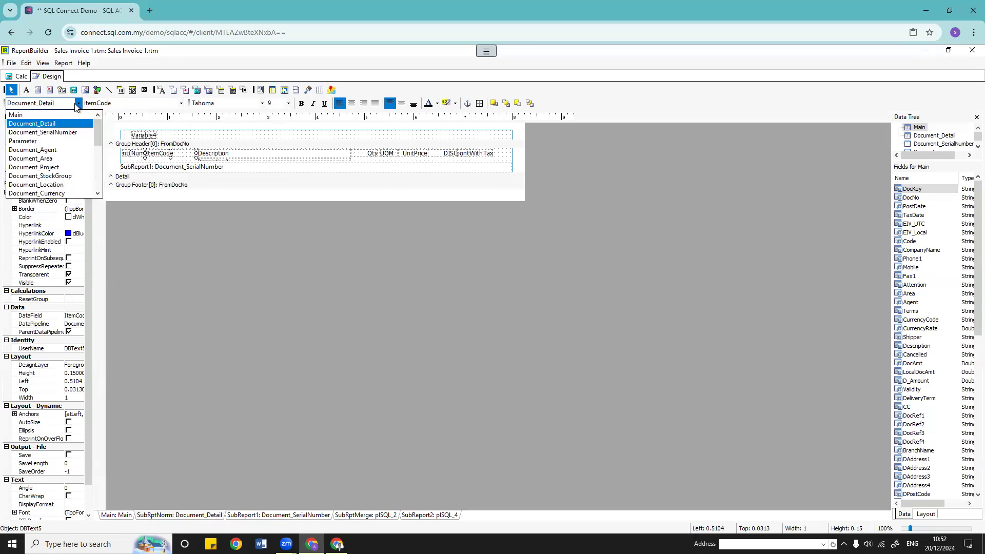
{"action": "scroll", "coordinate": [71, 191], "scroll_direction": "down", "scroll_amount": 5}
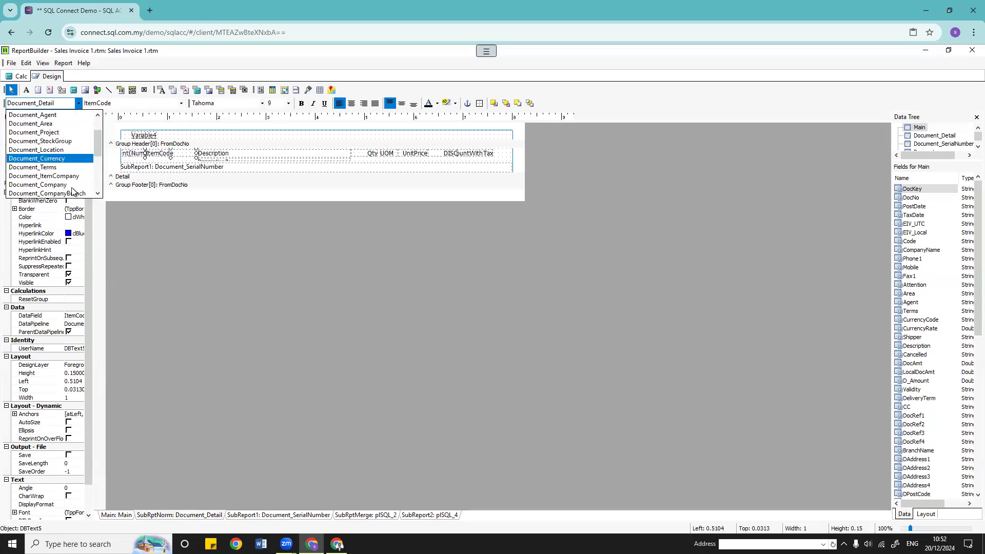
{"action": "scroll", "coordinate": [72, 189], "scroll_direction": "up", "scroll_amount": 3}
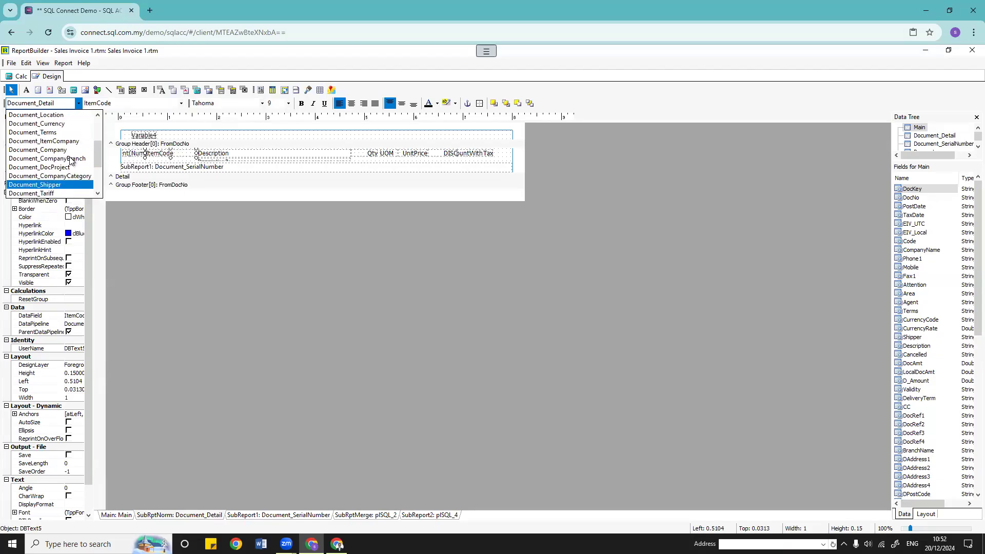
{"action": "scroll", "coordinate": [71, 161], "scroll_direction": "up", "scroll_amount": 8}
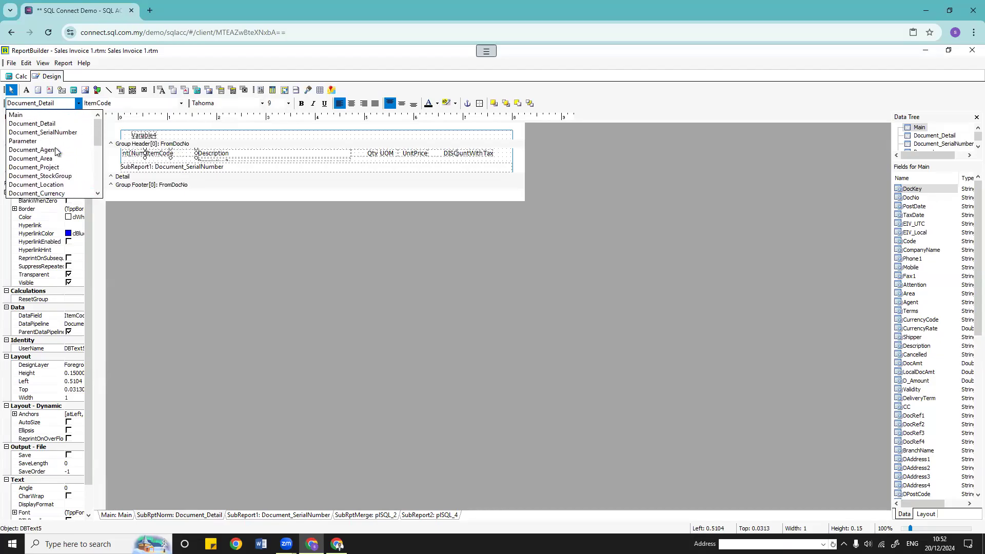
{"action": "left_click", "coordinate": [181, 103]}
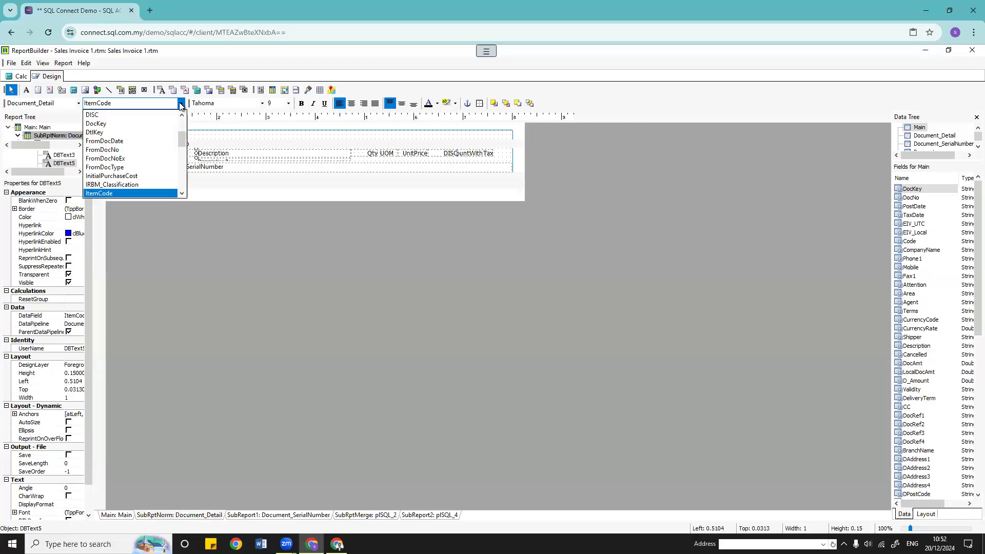
{"action": "scroll", "coordinate": [127, 173], "scroll_direction": "up", "scroll_amount": 5}
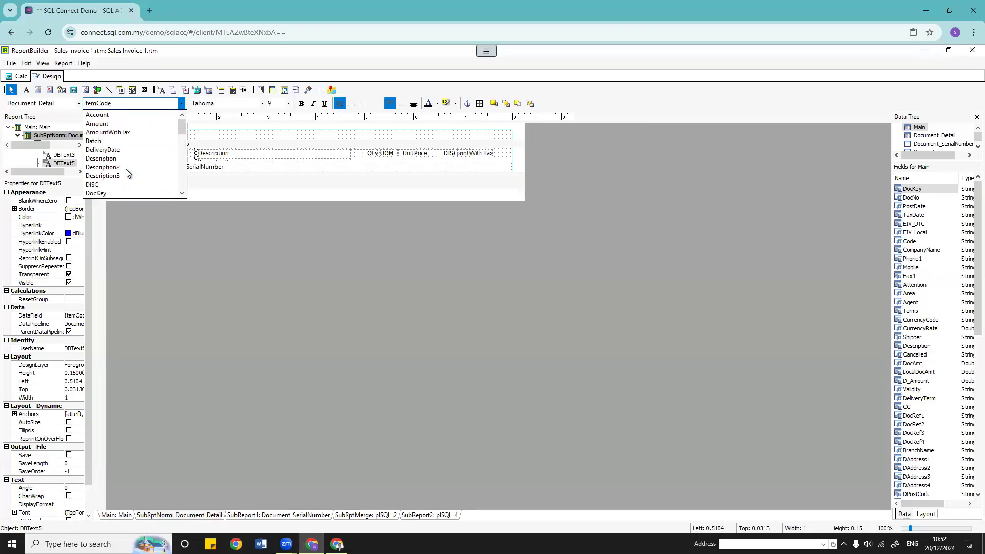
{"action": "scroll", "coordinate": [112, 173], "scroll_direction": "up", "scroll_amount": 3}
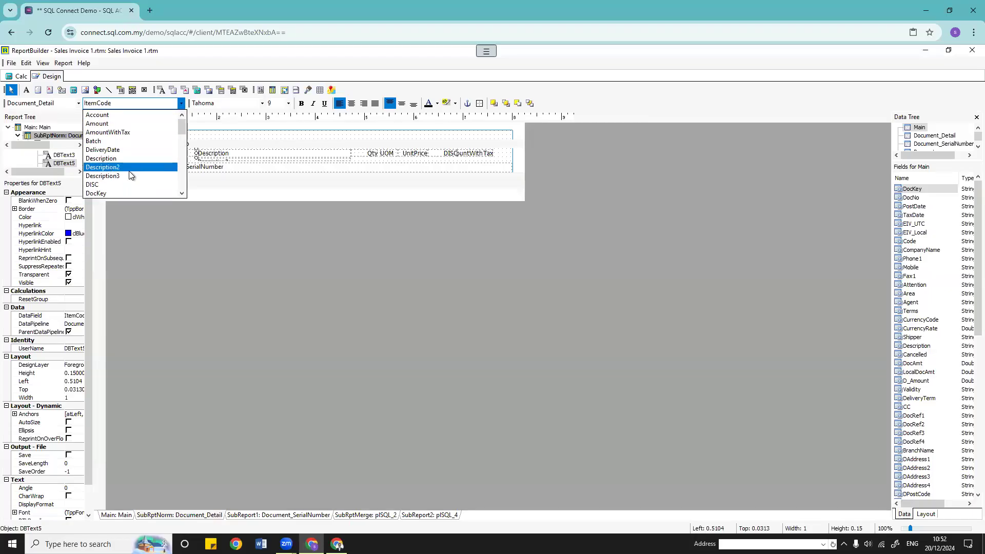
{"action": "scroll", "coordinate": [128, 170], "scroll_direction": "down", "scroll_amount": 3}
{"action": "scroll", "coordinate": [130, 174], "scroll_direction": "down", "scroll_amount": 1}
{"action": "scroll", "coordinate": [129, 175], "scroll_direction": "down", "scroll_amount": 1}
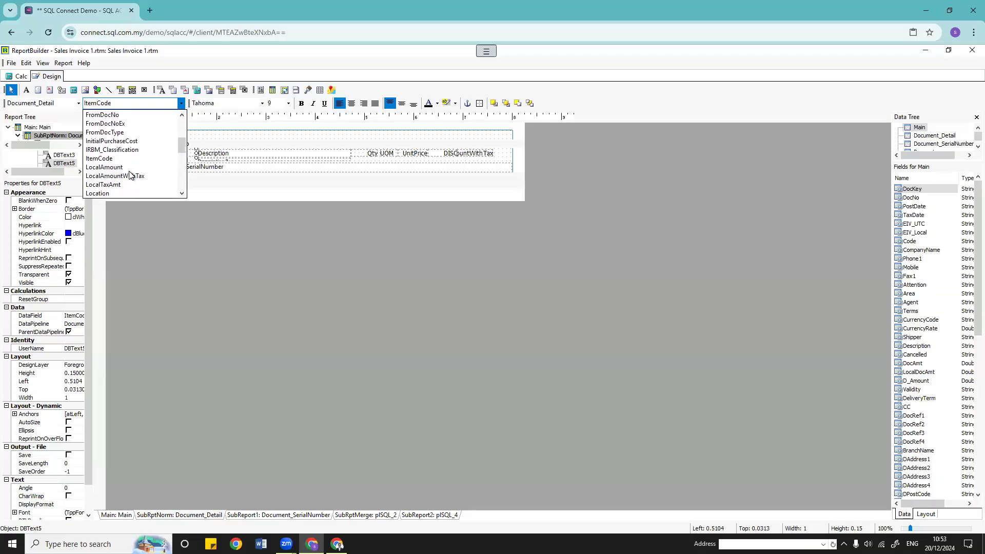
{"action": "scroll", "coordinate": [129, 175], "scroll_direction": "down", "scroll_amount": 6}
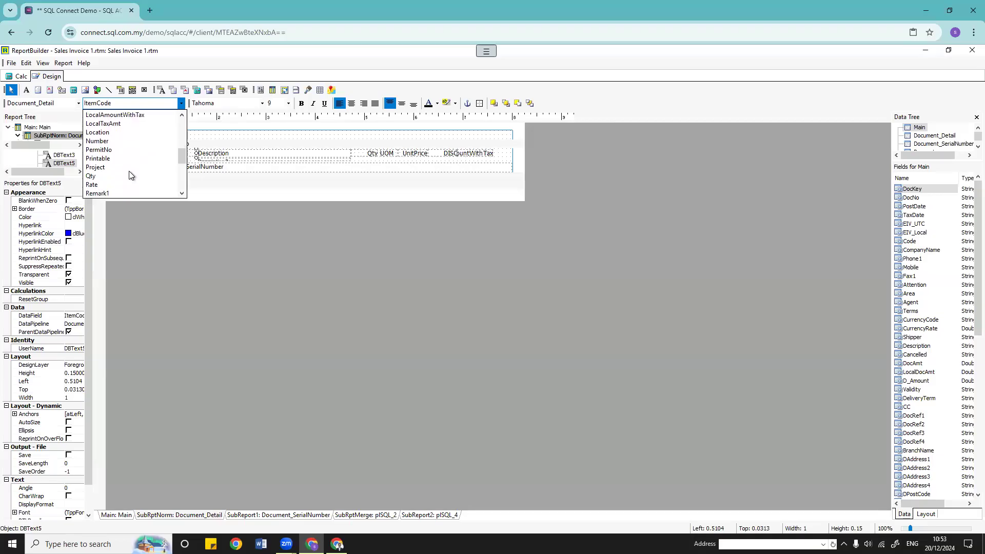
{"action": "scroll", "coordinate": [129, 175], "scroll_direction": "down", "scroll_amount": 2}
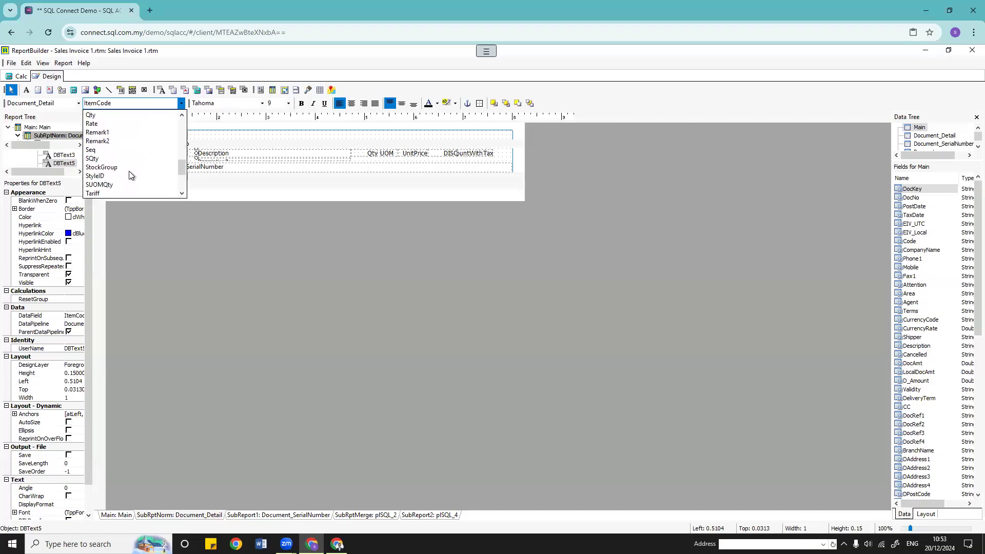
{"action": "scroll", "coordinate": [129, 175], "scroll_direction": "down", "scroll_amount": 4}
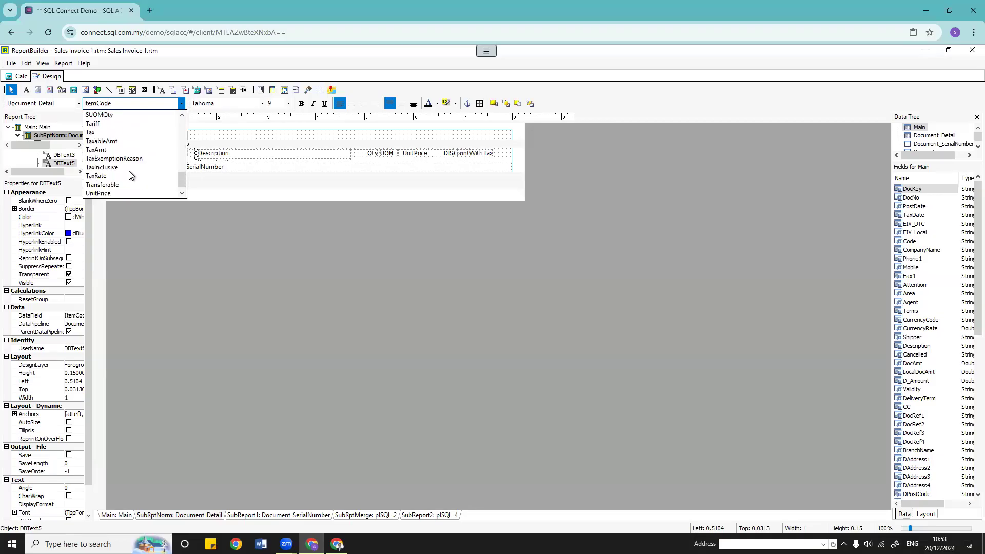
Step: Bind the item code box to CompanyItemCode from the Document_ItemCompany pipeline
{"action": "left_click", "coordinate": [78, 104]}
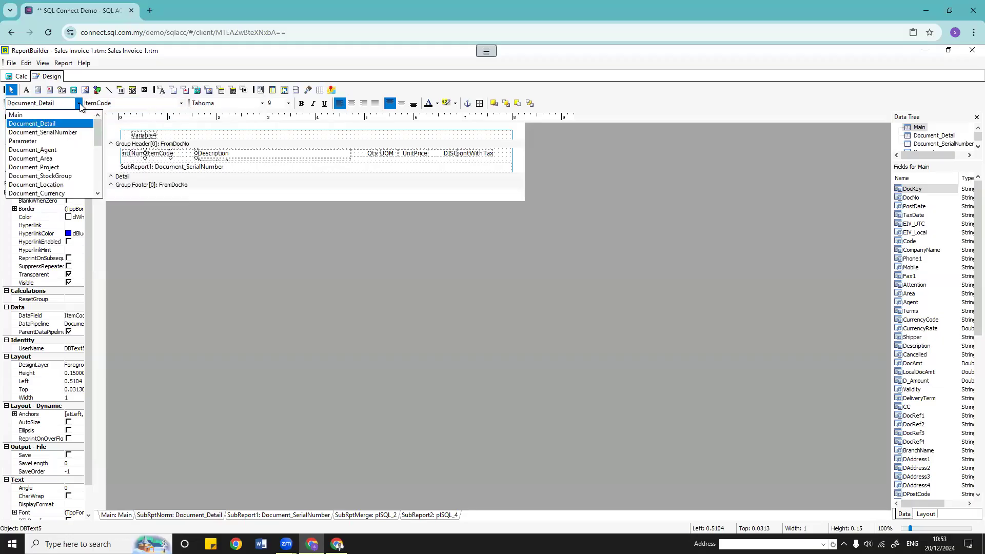
{"action": "scroll", "coordinate": [67, 184], "scroll_direction": "down", "scroll_amount": 1}
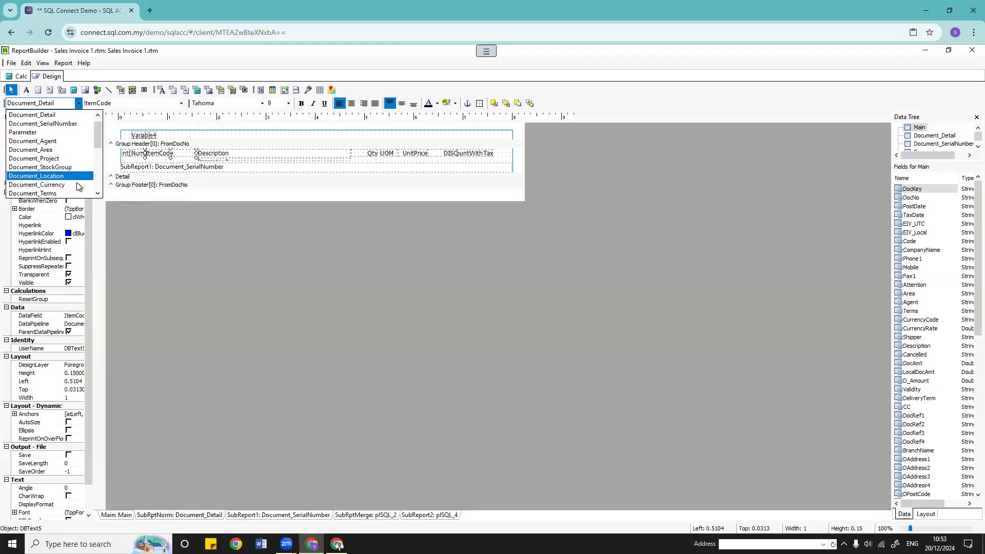
{"action": "scroll", "coordinate": [71, 175], "scroll_direction": "down", "scroll_amount": 1}
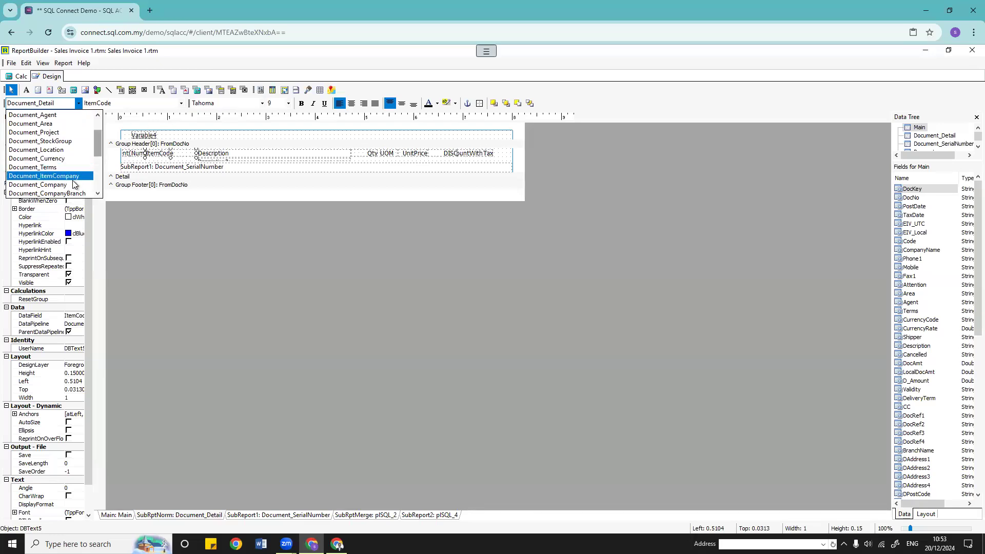
{"action": "left_click", "coordinate": [76, 176]}
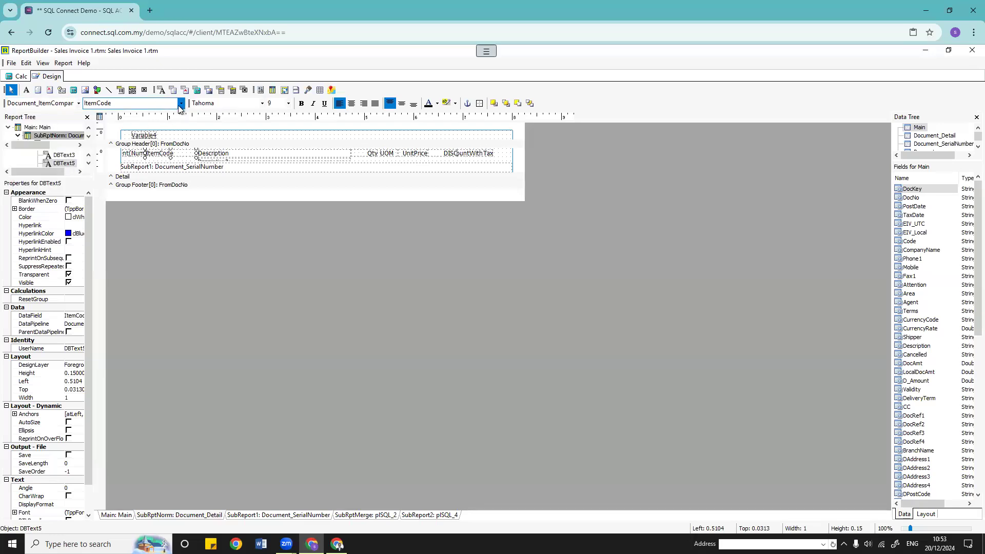
{"action": "left_click", "coordinate": [181, 104]}
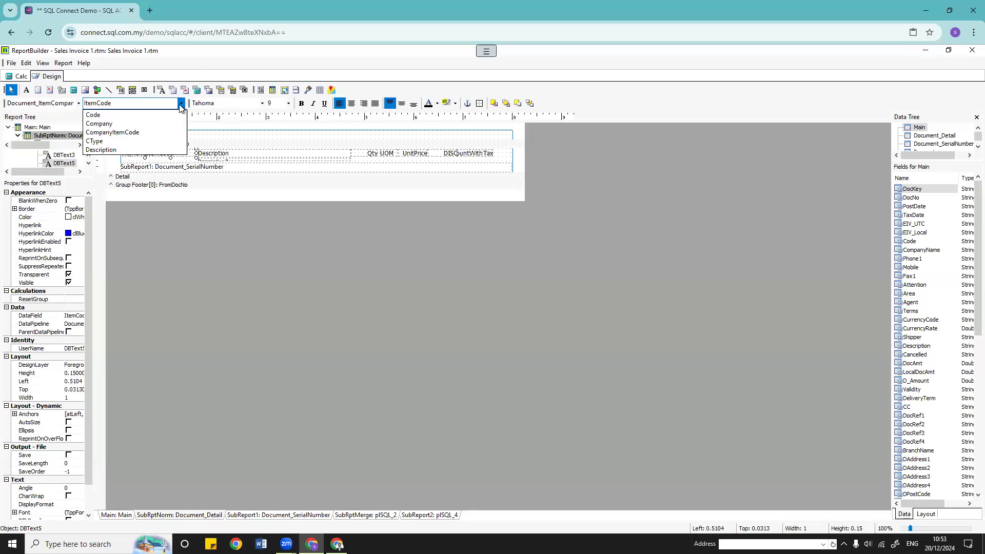
{"action": "left_click", "coordinate": [128, 133]}
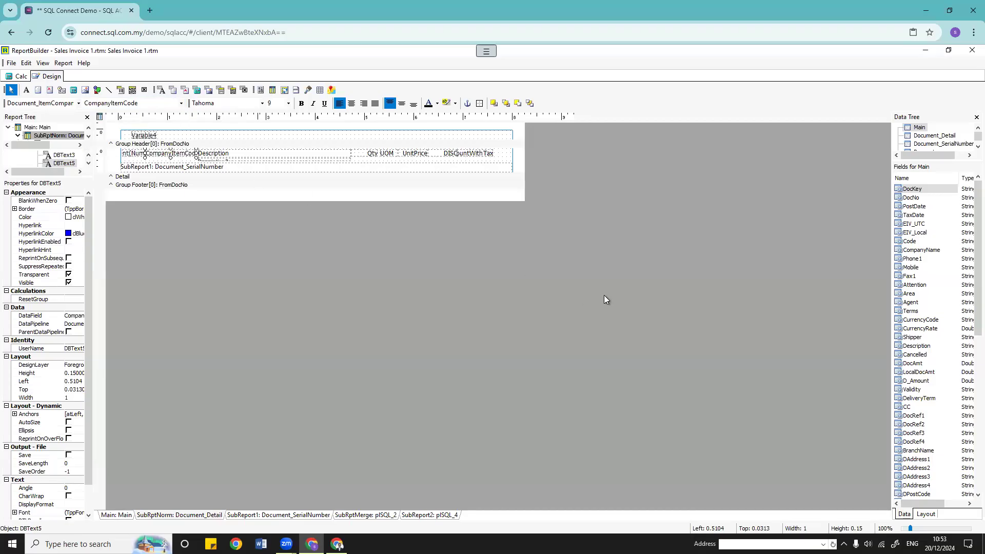
{"action": "left_click", "coordinate": [9, 63]}
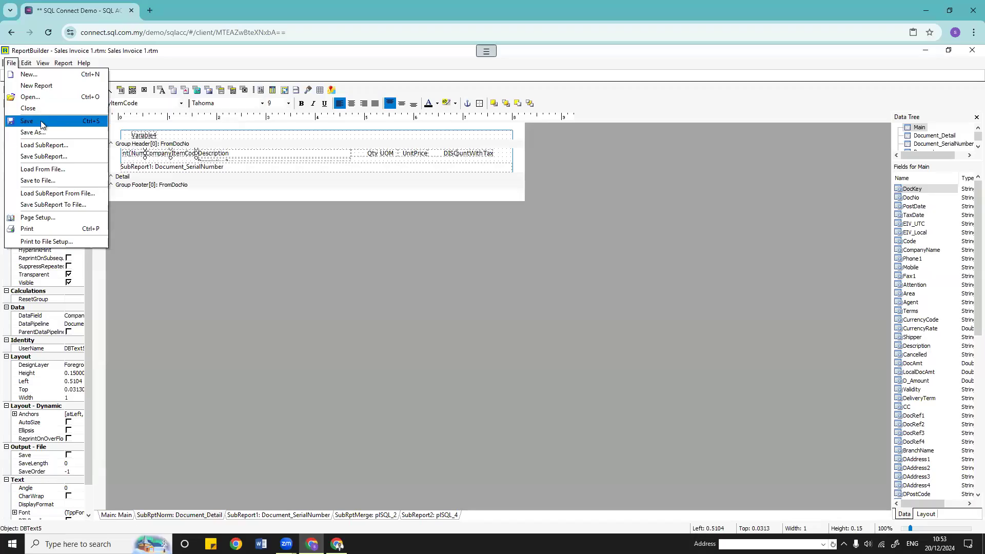
Step: Save the report layout as '1. TEST' and close the report designer
{"action": "left_click", "coordinate": [40, 137]}
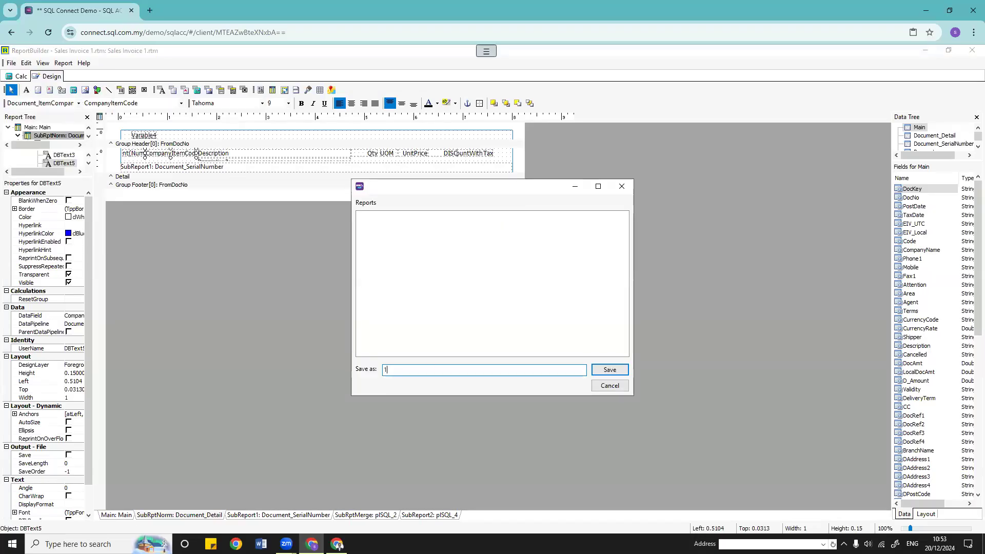
{"action": "key", "text": "Return"}
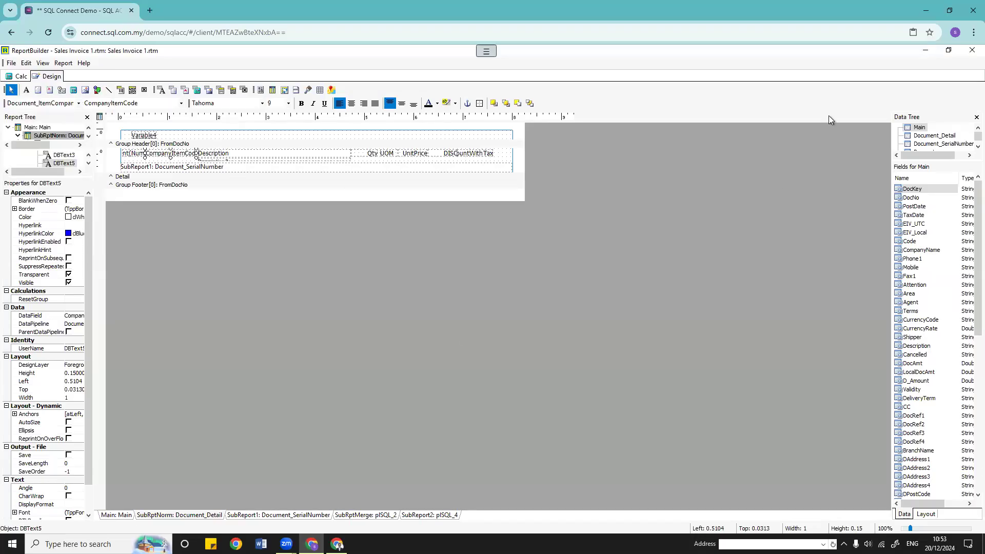
{"action": "left_click", "coordinate": [969, 52]}
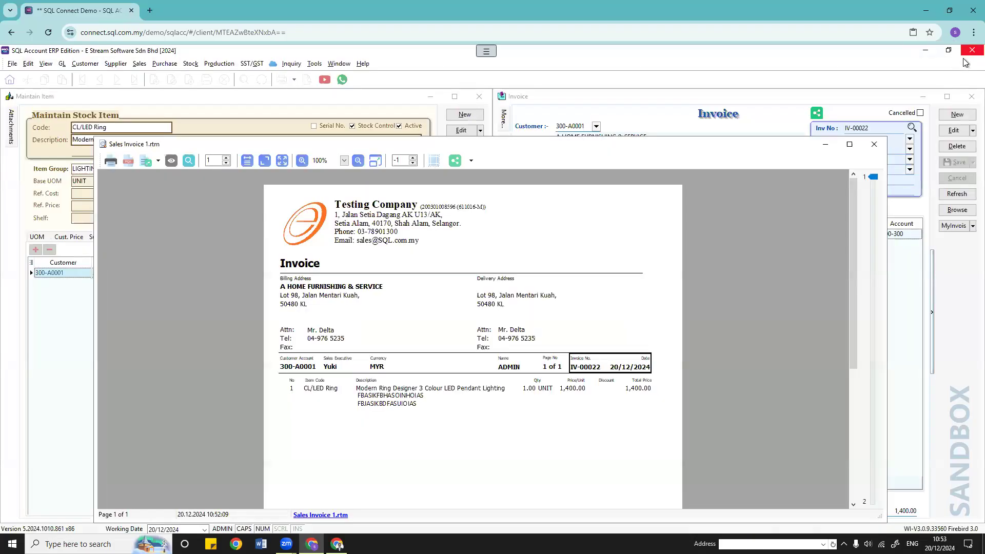
Step: Replace the old preview with an invoice preview using the 1. TEST layout
{"action": "left_click", "coordinate": [873, 144]}
{"action": "left_click", "coordinate": [307, 79]}
{"action": "left_click", "coordinate": [531, 350]}
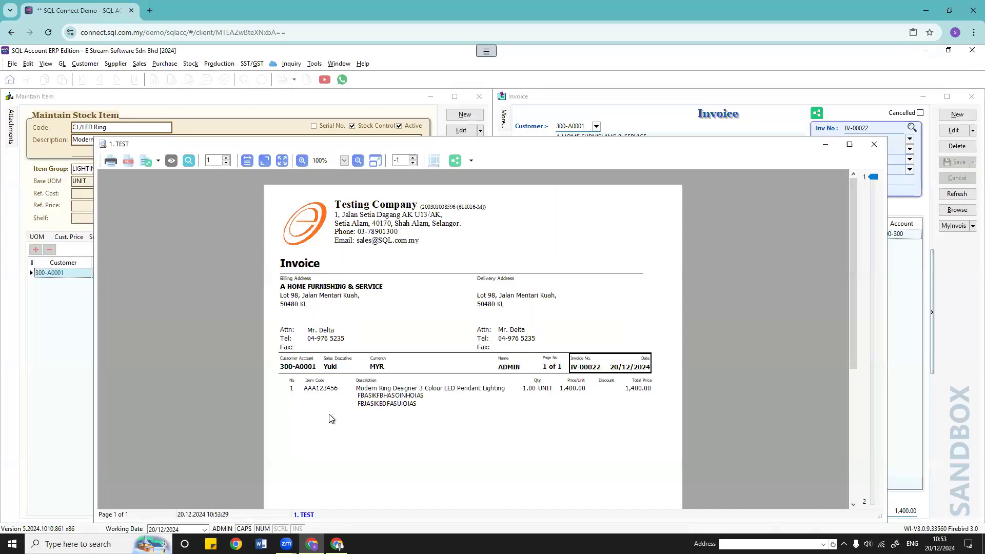
{"action": "scroll", "coordinate": [322, 385], "scroll_direction": "down", "scroll_amount": 3}
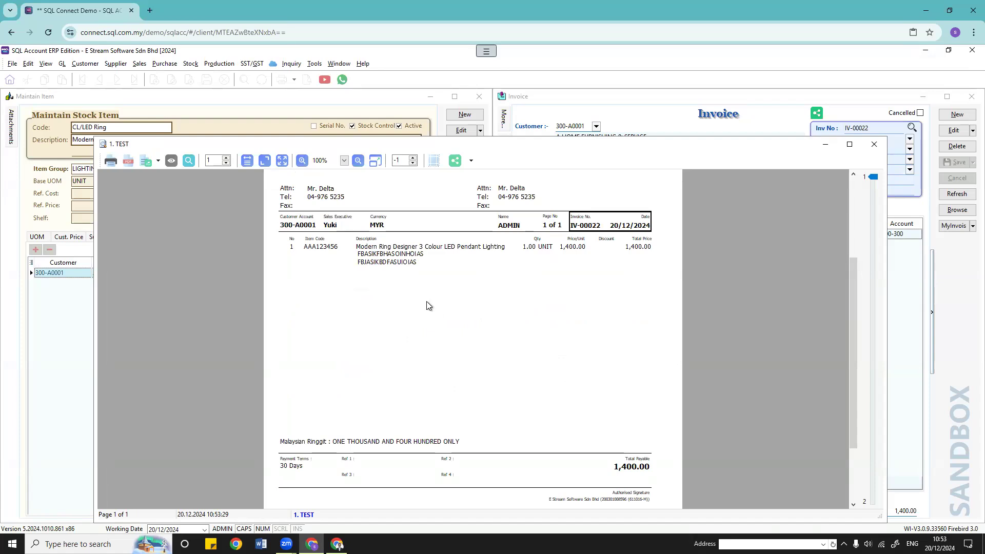
Step: Show CL/LED Ring's supplier item codes and close the invoice print preview
{"action": "left_click", "coordinate": [34, 309]}
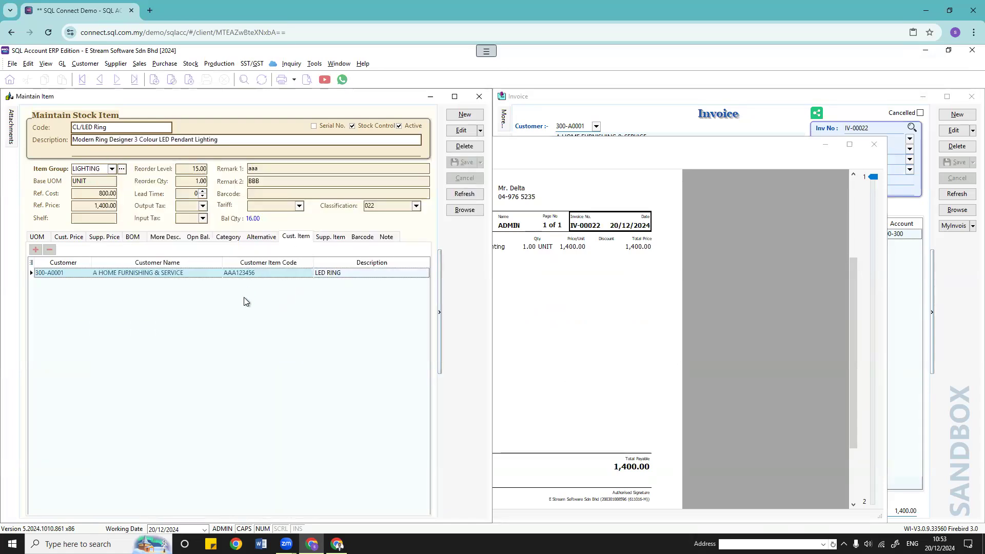
{"action": "left_click", "coordinate": [331, 240]}
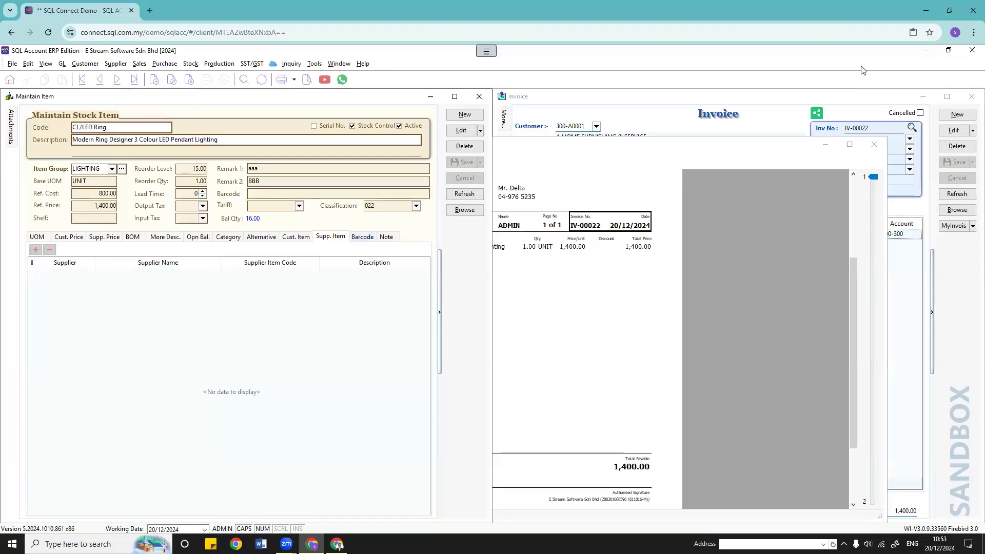
{"action": "left_click", "coordinate": [823, 144]}
{"action": "left_click", "coordinate": [851, 275]}
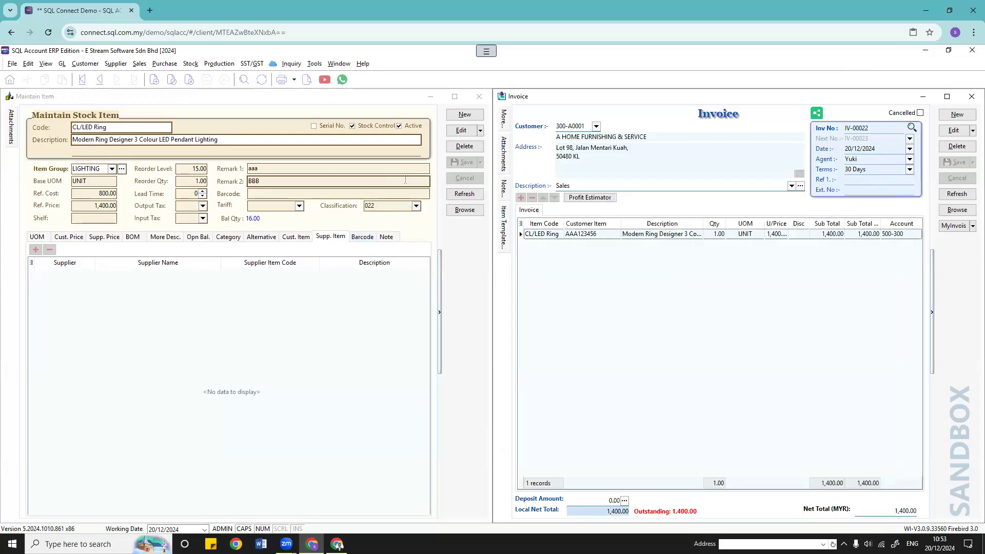
Step: Open the Purchase Invoice list and tile it beside the invoice and item windows
{"action": "left_click", "coordinate": [174, 64]}
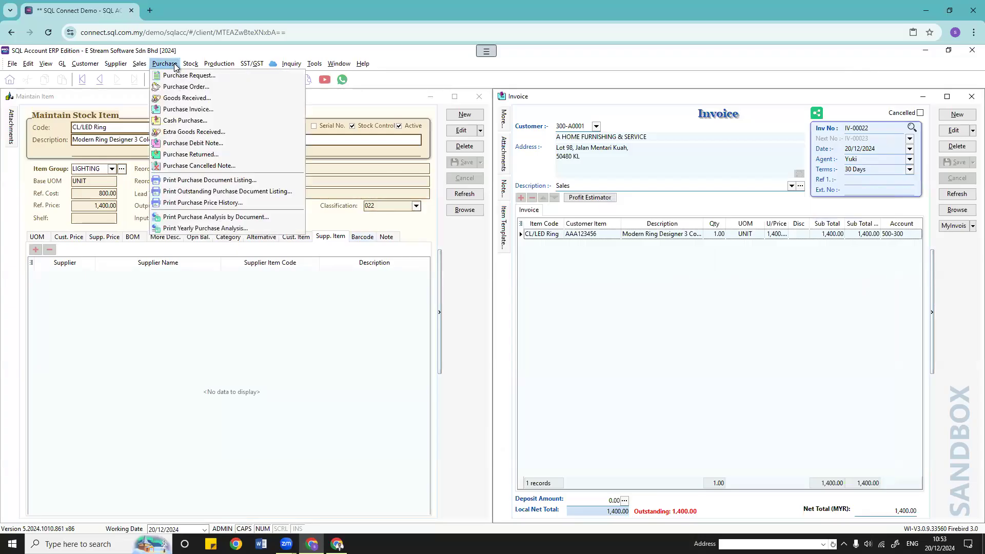
{"action": "left_click", "coordinate": [184, 106]}
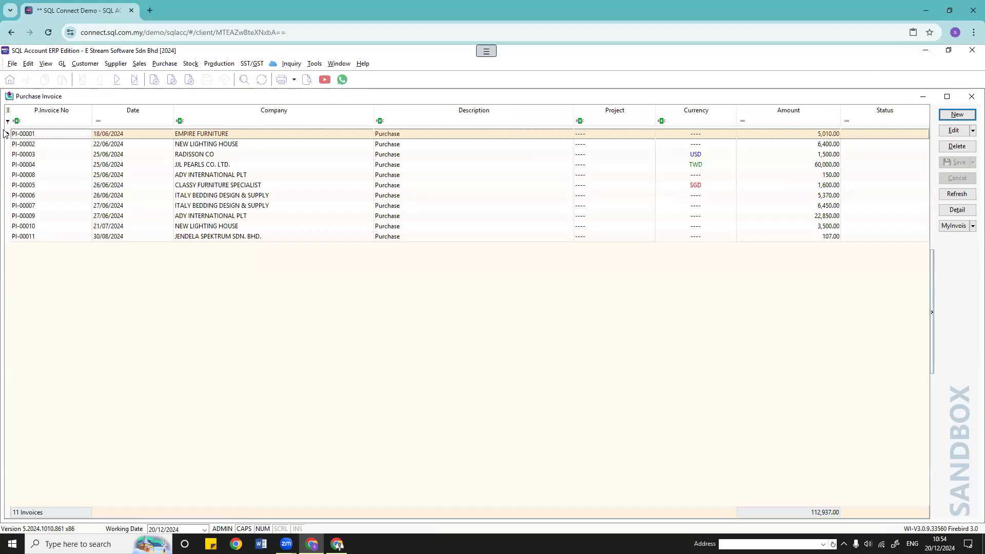
{"action": "left_click_drag", "start_coordinate": [63, 98], "coordinate": [144, 110]}
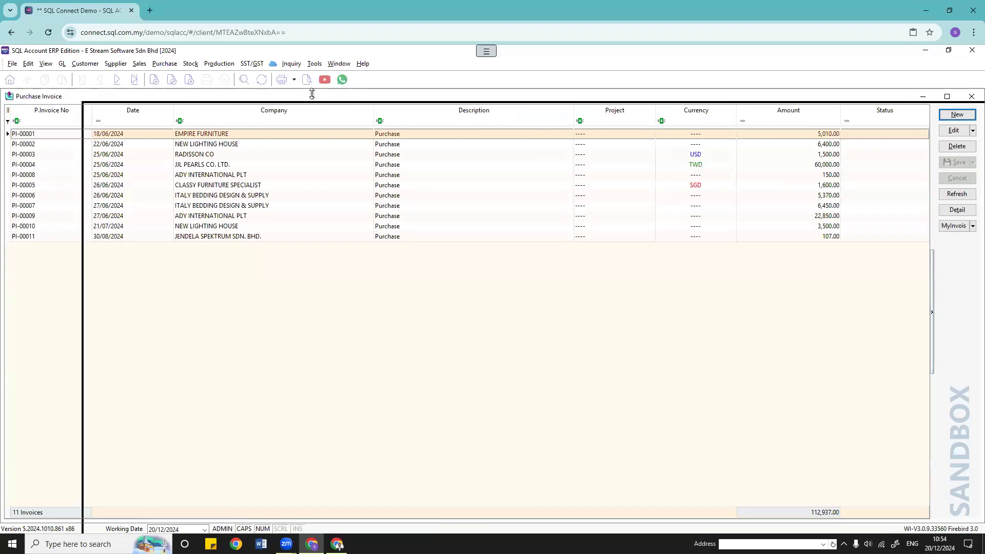
{"action": "left_click", "coordinate": [338, 65]}
{"action": "left_click", "coordinate": [364, 77]}
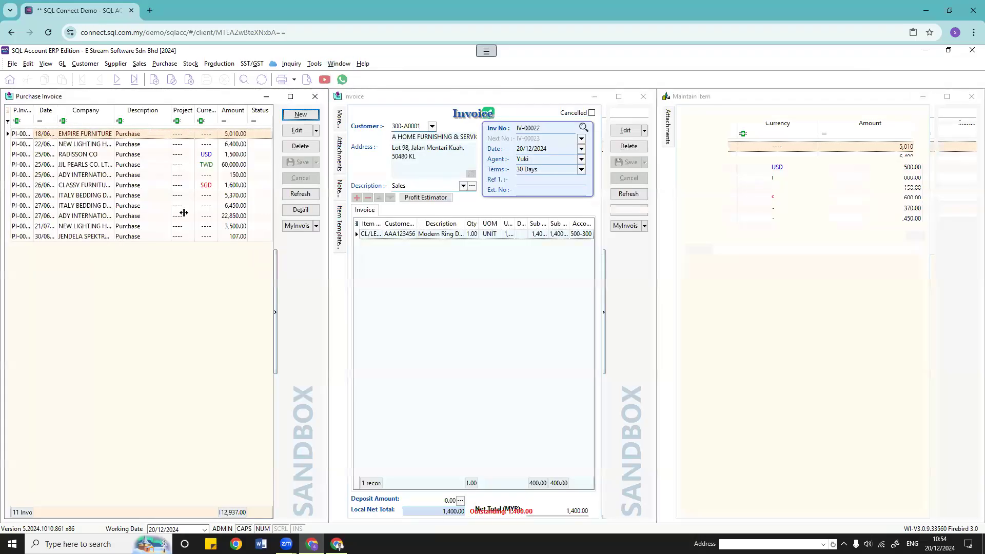
{"action": "left_click", "coordinate": [762, 345]}
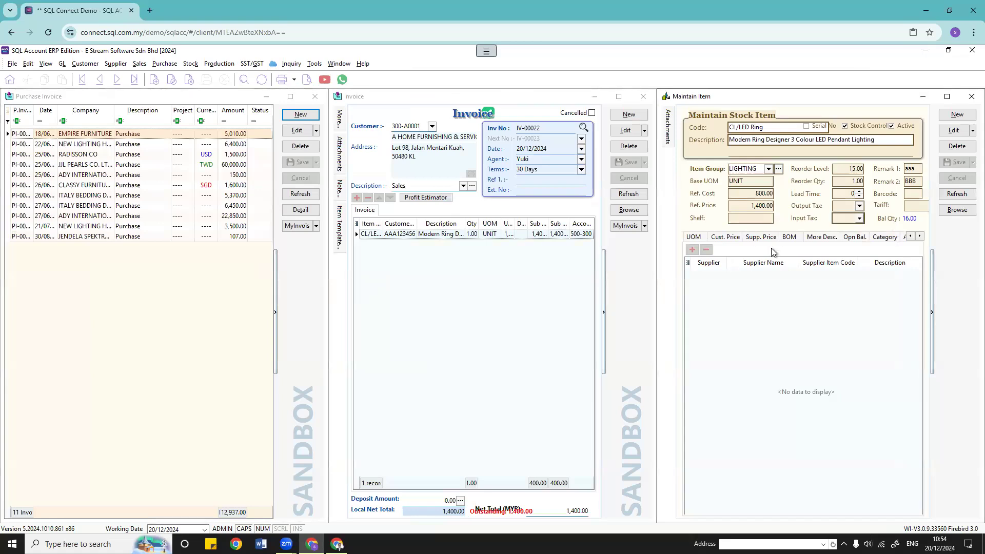
Step: Add a supplier item row for ADY INTERNATIONAL PLT on CL/LED Ring
{"action": "left_click", "coordinate": [754, 238]}
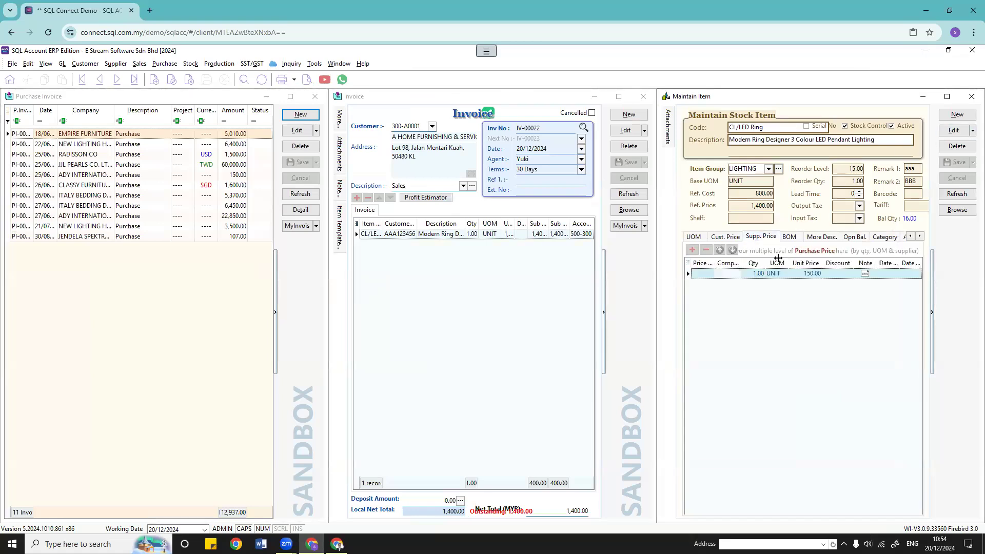
{"action": "left_click", "coordinate": [919, 236]}
{"action": "left_click", "coordinate": [919, 236]}
{"action": "left_click", "coordinate": [830, 236]}
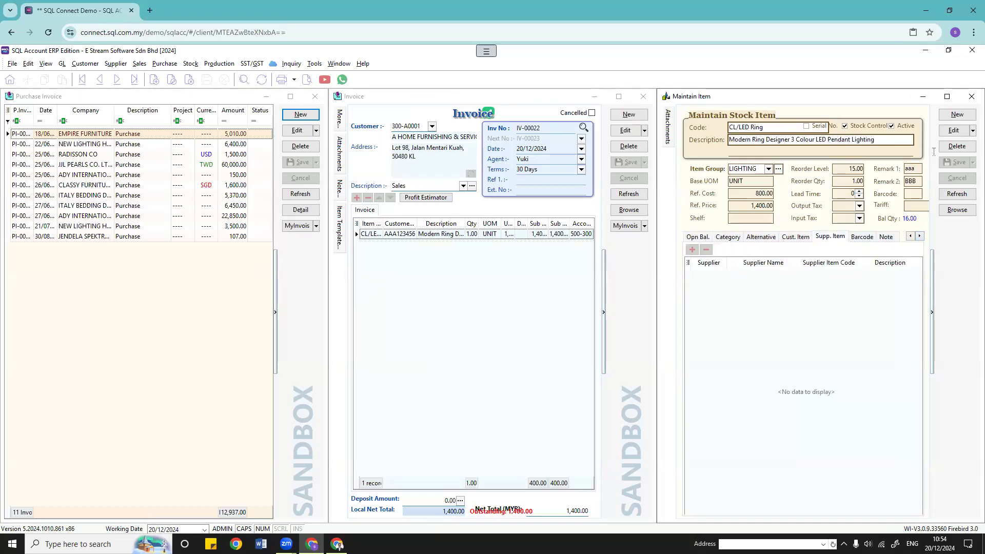
{"action": "left_click", "coordinate": [953, 130]}
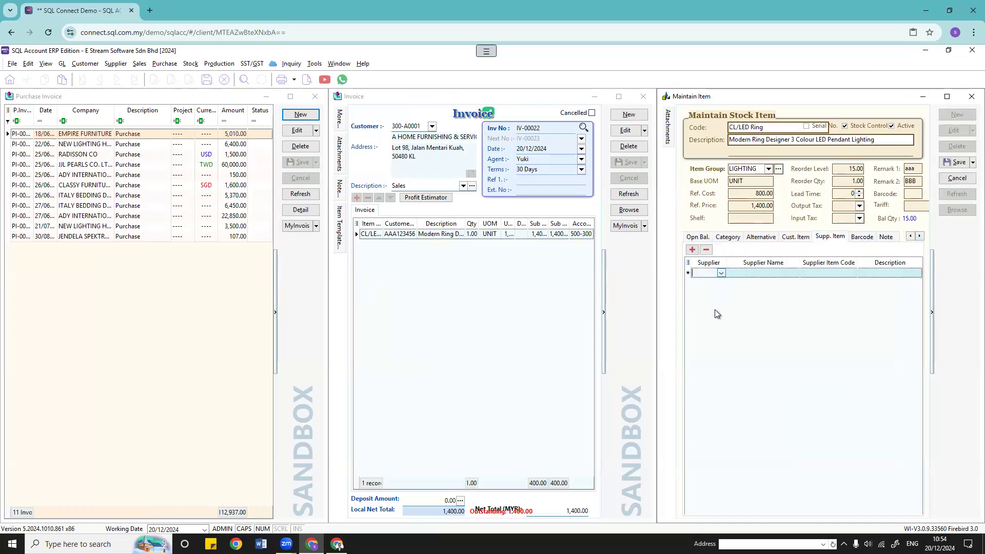
{"action": "left_click", "coordinate": [721, 273]}
{"action": "left_click", "coordinate": [728, 296]}
Step: Enter supplier item code ABC123 with description MODERN RING and save the item
{"action": "left_click", "coordinate": [839, 274]}
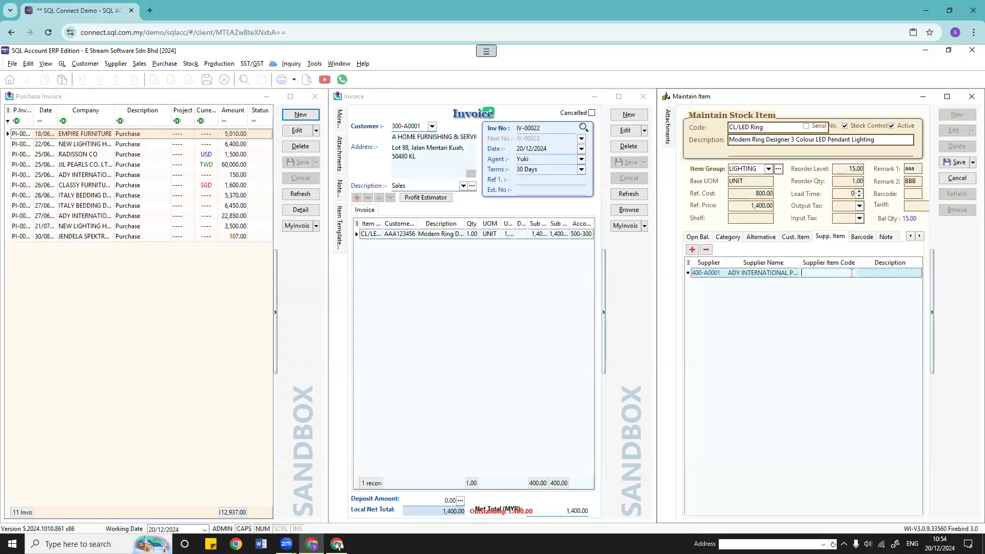
{"action": "type", "text": "ABC123"}
{"action": "key", "text": "Tab"}
{"action": "left_click", "coordinate": [850, 273]}
{"action": "left_click", "coordinate": [891, 273]}
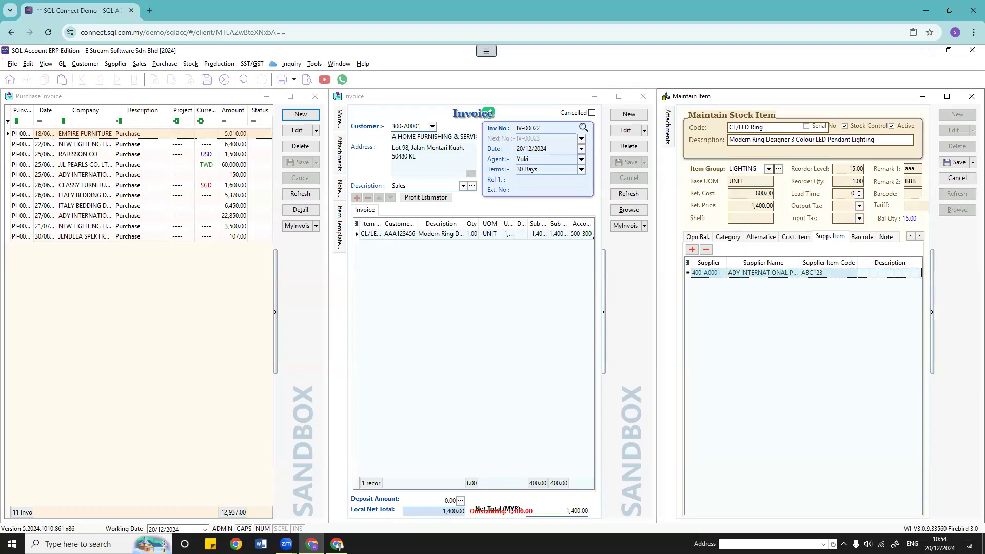
{"action": "left_click", "coordinate": [947, 96]}
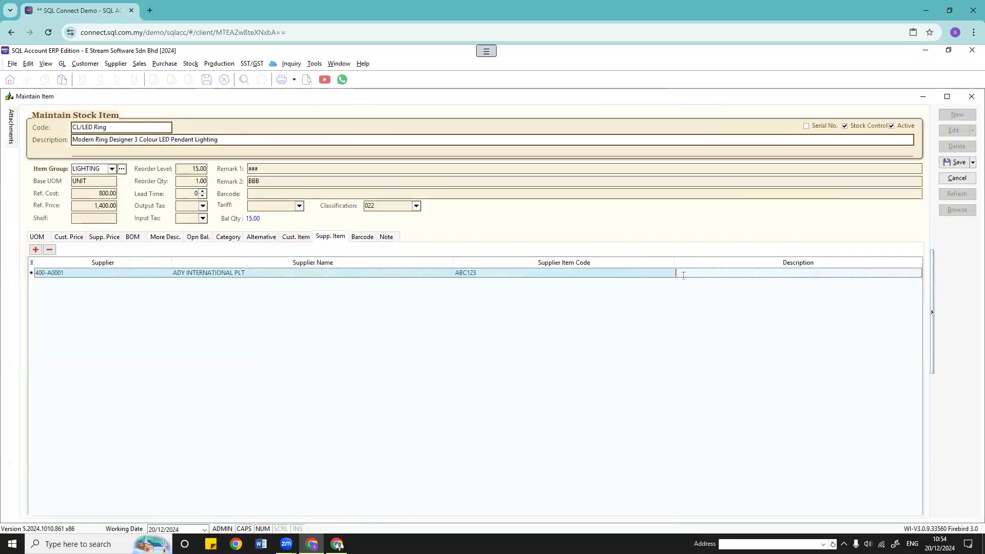
{"action": "type", "text": "MODERN RING"}
{"action": "left_click", "coordinate": [958, 162]}
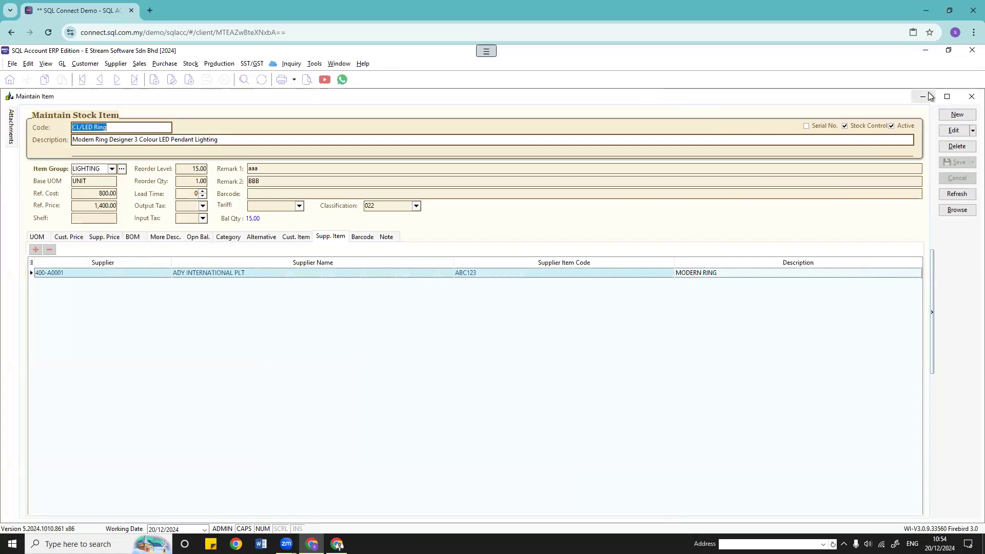
Step: Tile the windows and start a new purchase invoice for supplier ADY INTERNATIONAL PLT
{"action": "left_click", "coordinate": [338, 63]}
{"action": "left_click", "coordinate": [354, 77]}
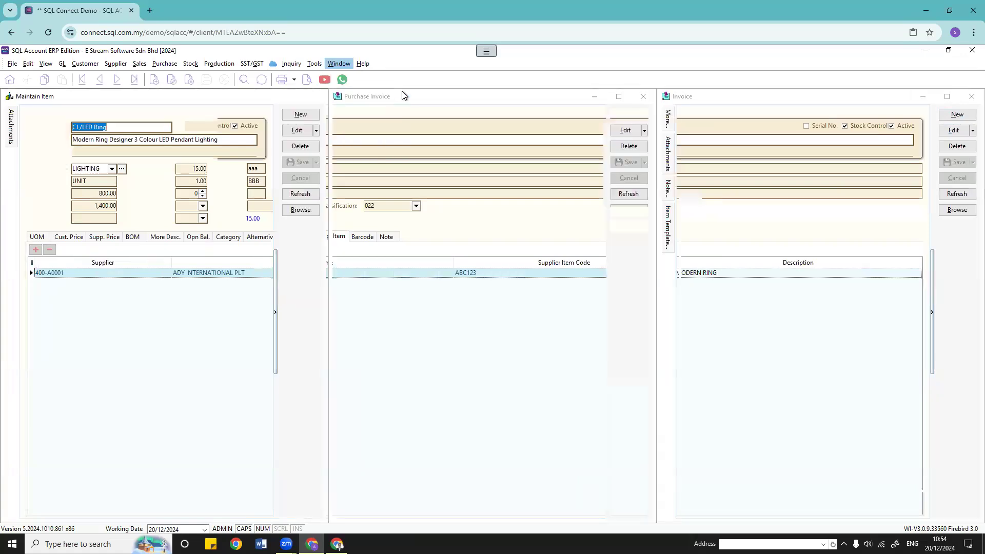
{"action": "left_click", "coordinate": [435, 294]}
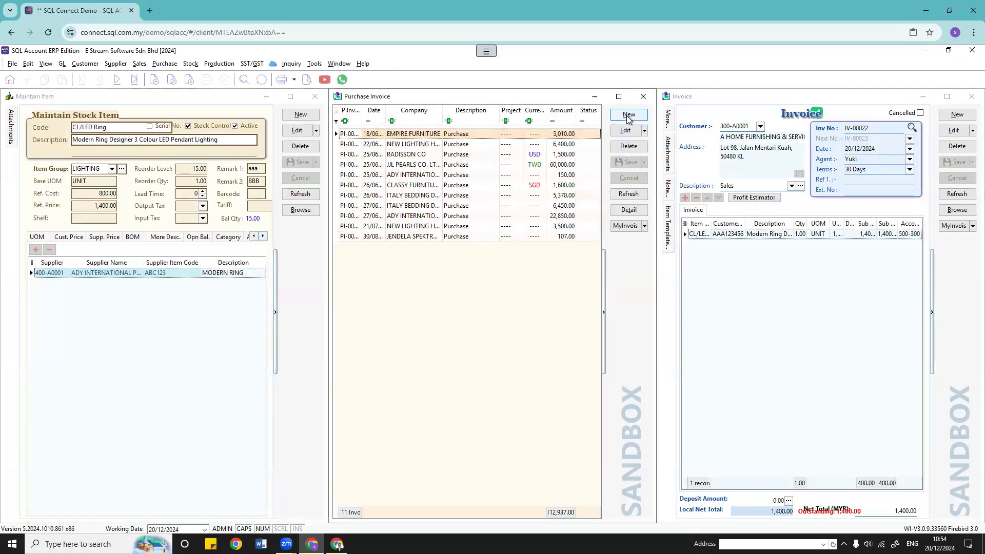
{"action": "left_click", "coordinate": [628, 115]}
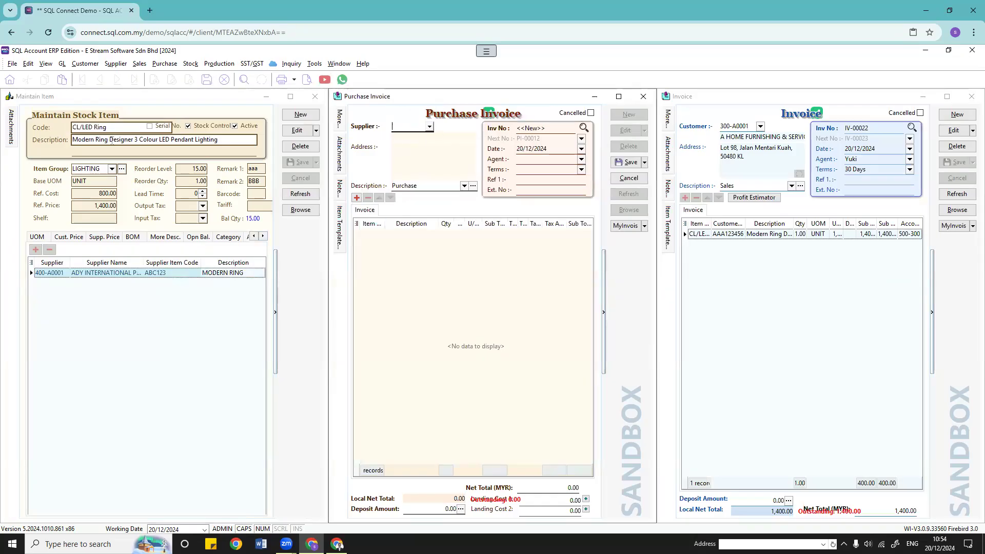
{"action": "left_click", "coordinate": [429, 127]}
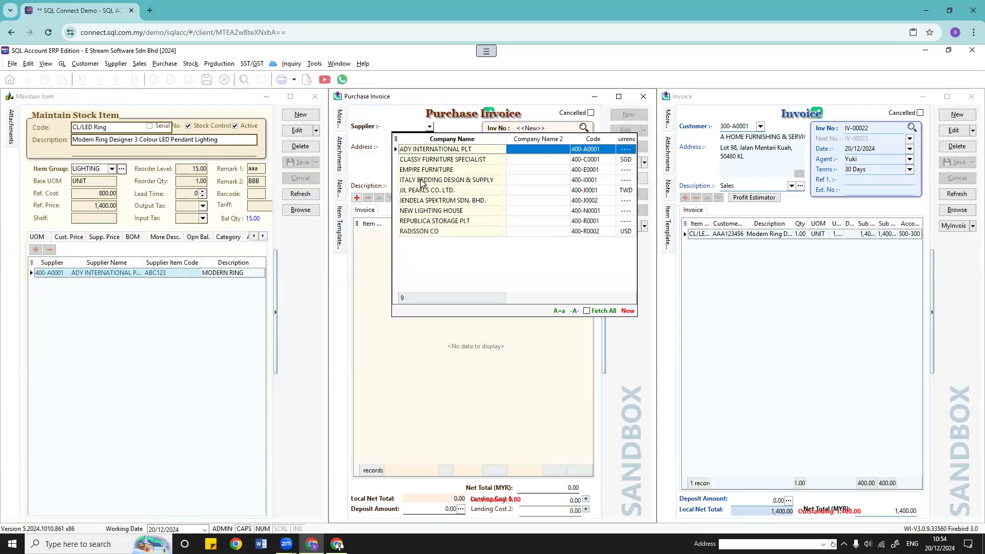
{"action": "left_click", "coordinate": [434, 150]}
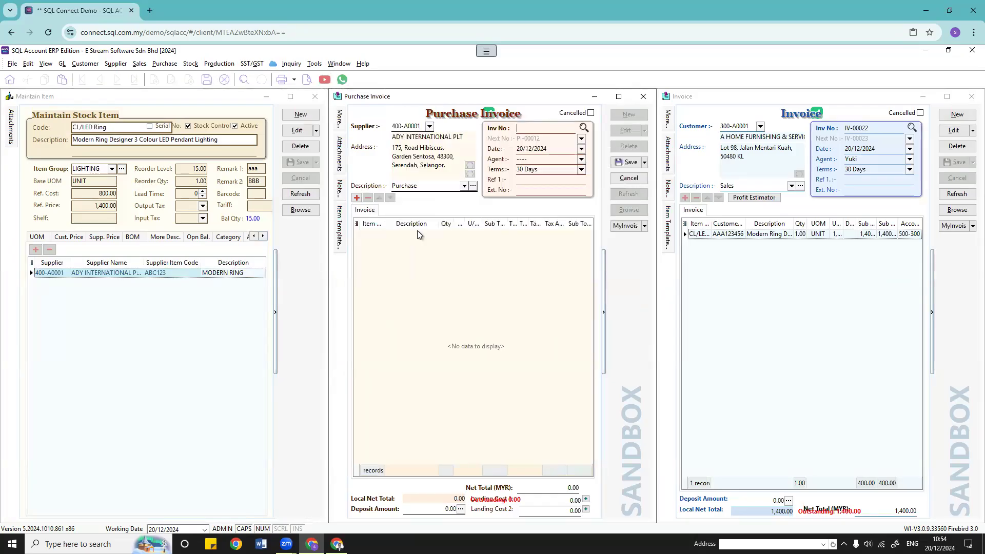
Step: Add a Supplier Item column to the purchase invoice's item lines
{"action": "left_click", "coordinate": [378, 232]}
{"action": "left_click", "coordinate": [356, 225]}
{"action": "left_click", "coordinate": [357, 224]}
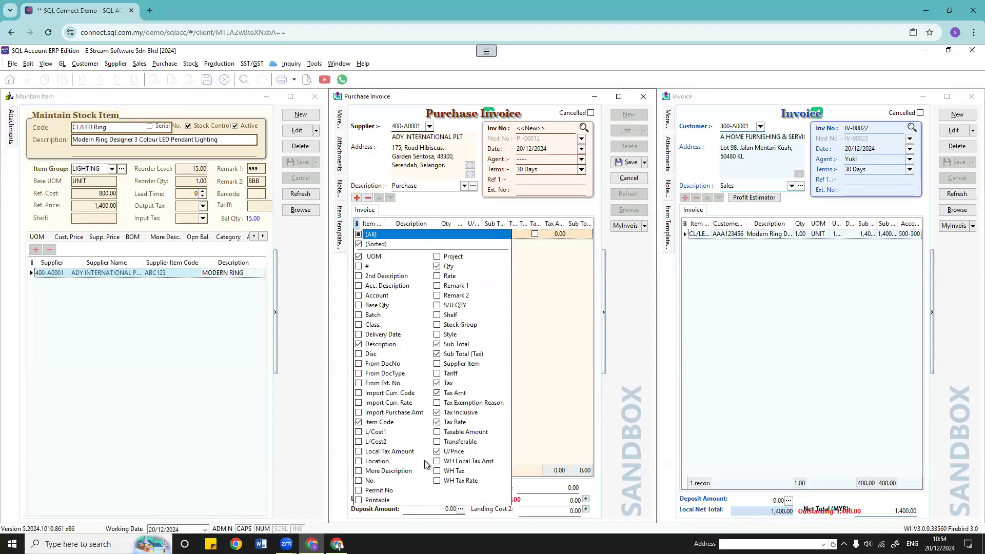
{"action": "left_click", "coordinate": [438, 364]}
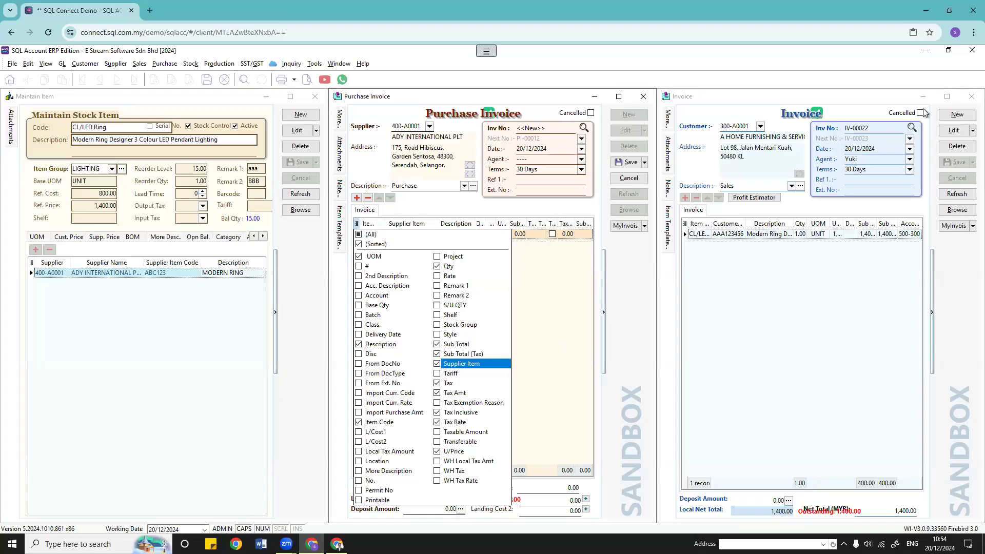
{"action": "left_click", "coordinate": [970, 101]}
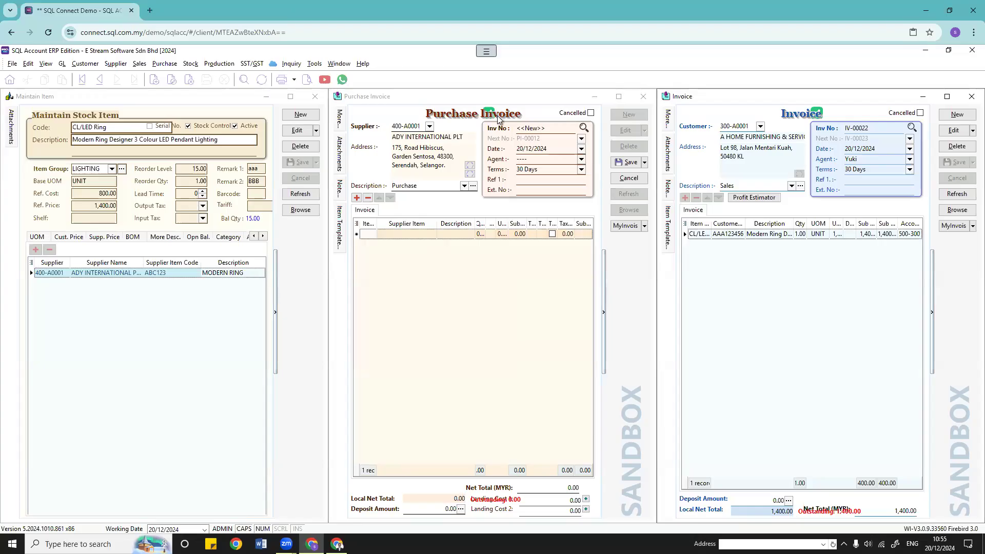
Step: Close the sales invoice and tile the remaining windows side by side
{"action": "left_click", "coordinate": [971, 98]}
{"action": "left_click", "coordinate": [339, 64]}
{"action": "left_click", "coordinate": [354, 75]}
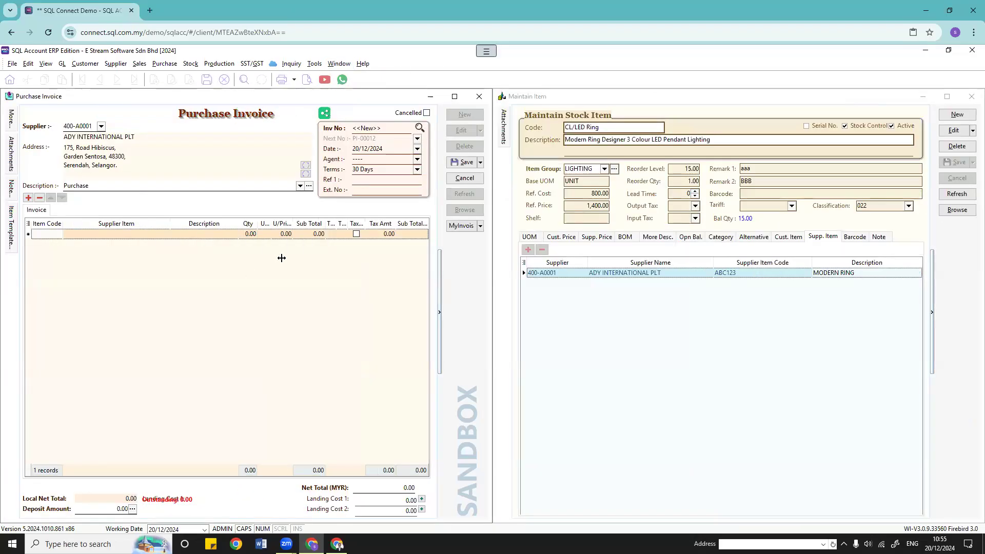
Step: Check the CL/LED Ring item record, then pick supplier item ABC123 (MODERN RING) on the first line
{"action": "left_click", "coordinate": [51, 234]}
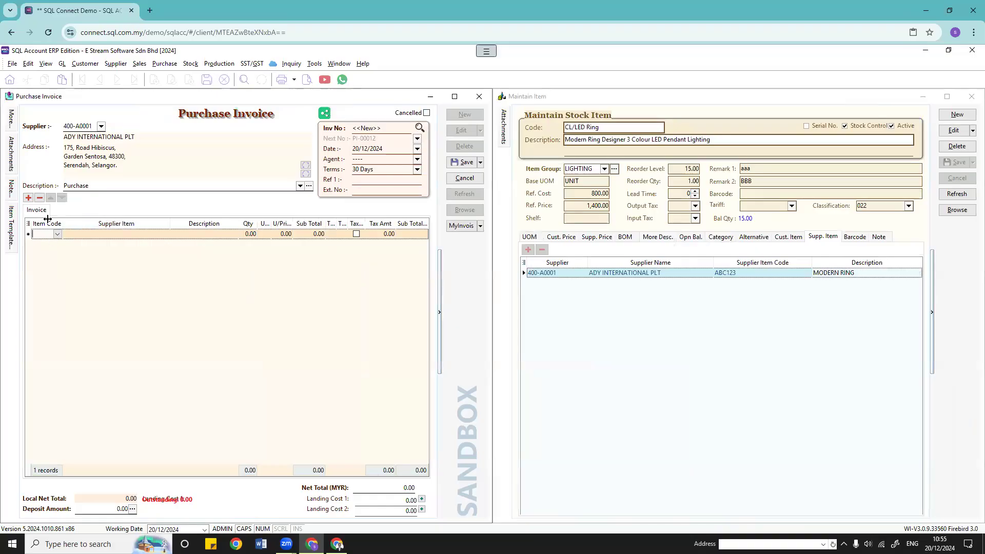
{"action": "left_click", "coordinate": [149, 234]}
{"action": "left_click", "coordinate": [164, 234]}
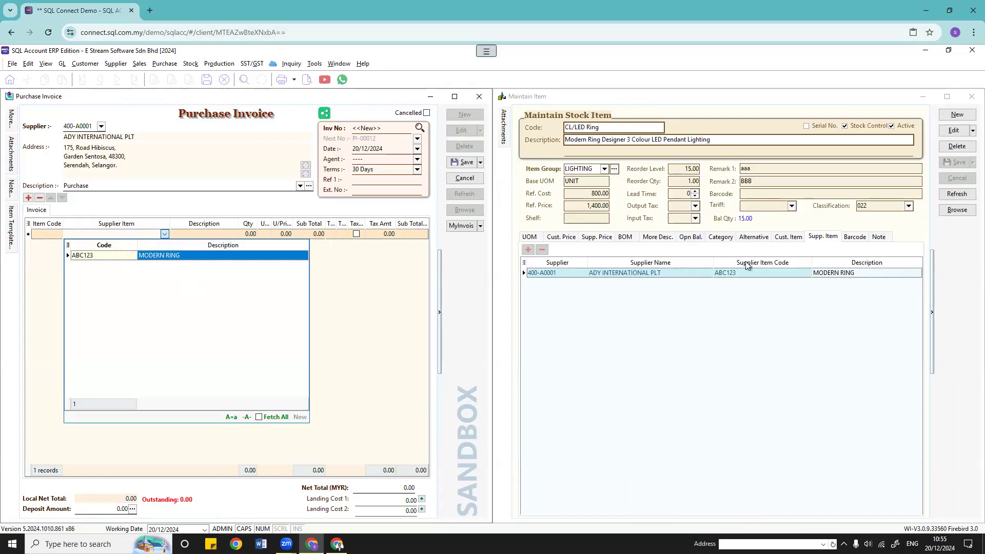
{"action": "left_click", "coordinate": [583, 128]}
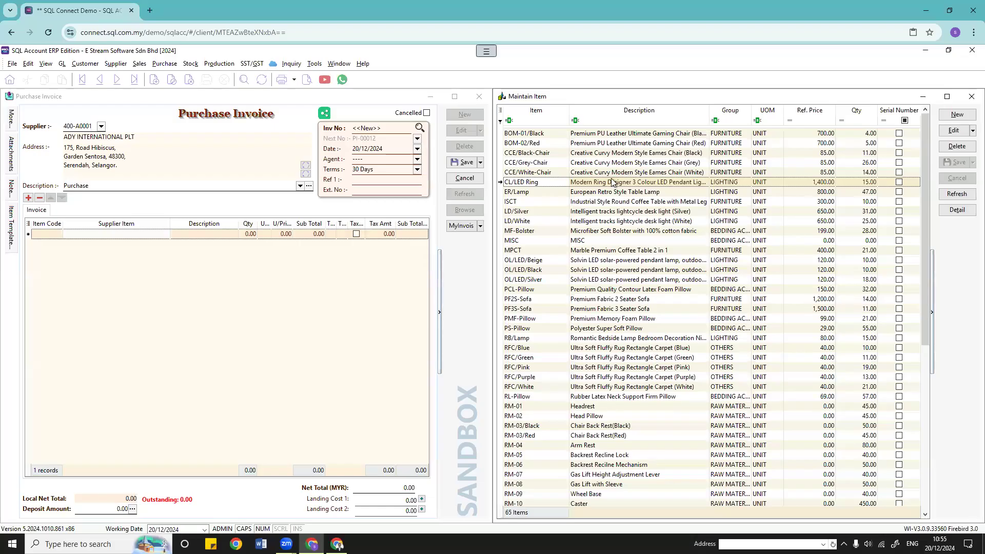
{"action": "left_click", "coordinate": [611, 183]}
{"action": "double_click", "coordinate": [612, 182]}
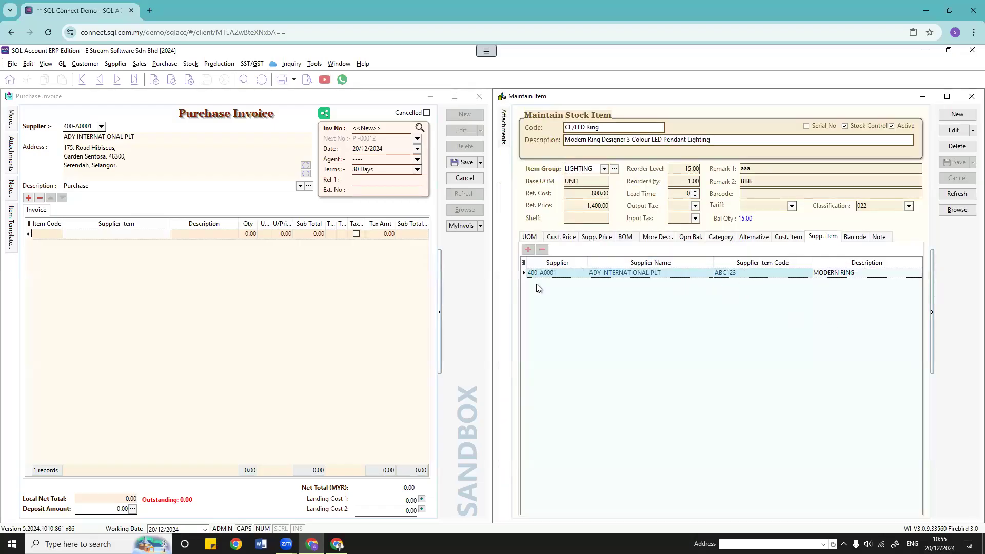
{"action": "left_click", "coordinate": [163, 234]}
{"action": "left_click", "coordinate": [164, 234]}
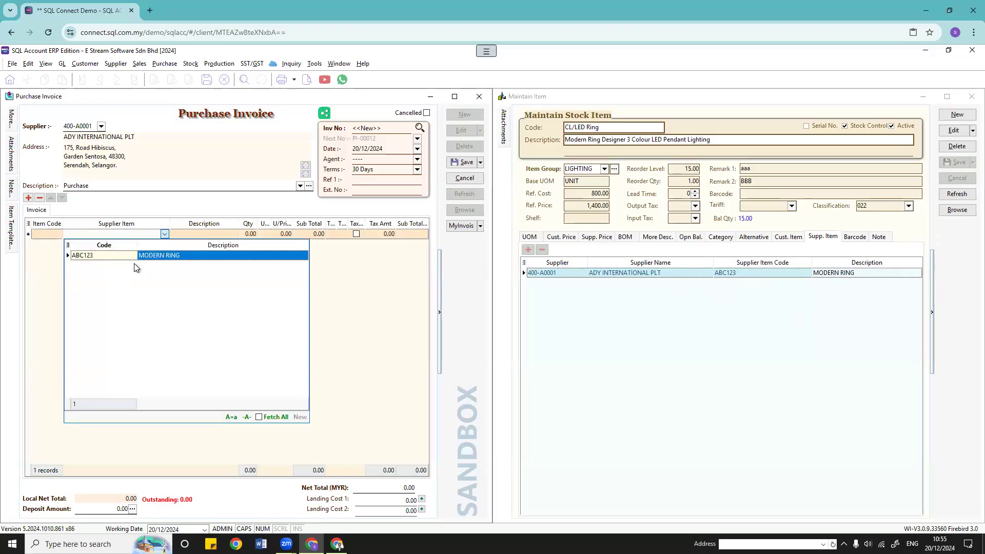
{"action": "left_click", "coordinate": [161, 255]}
Step: Widen the Item Code column so full codes show, leaving the line's item unchanged
{"action": "left_click", "coordinate": [55, 235]}
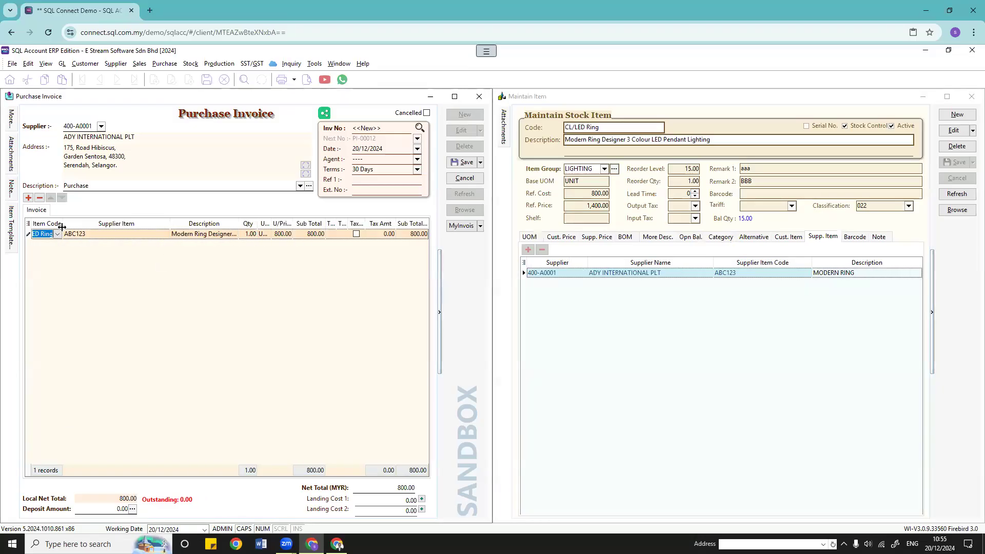
{"action": "left_click_drag", "start_coordinate": [62, 226], "coordinate": [105, 226]}
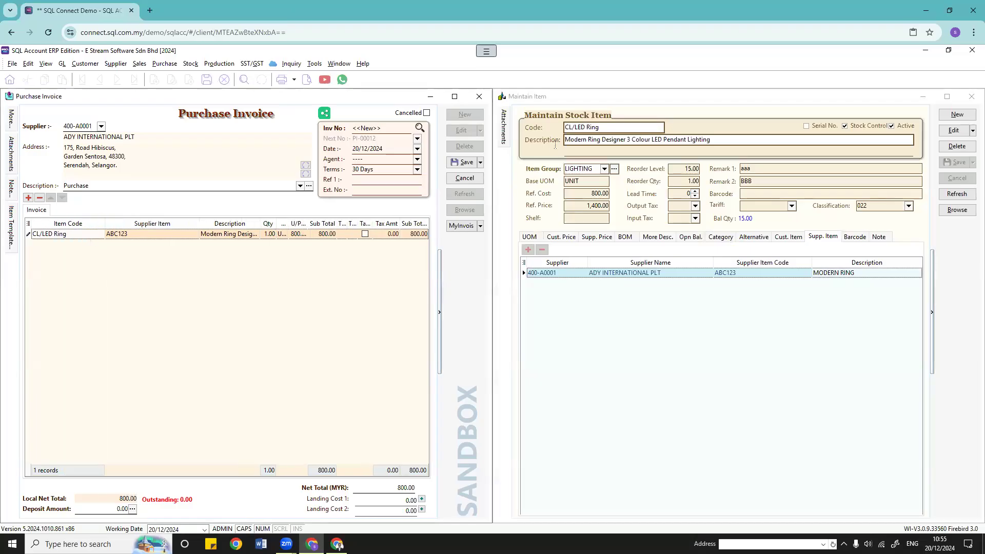
{"action": "left_click", "coordinate": [607, 127]}
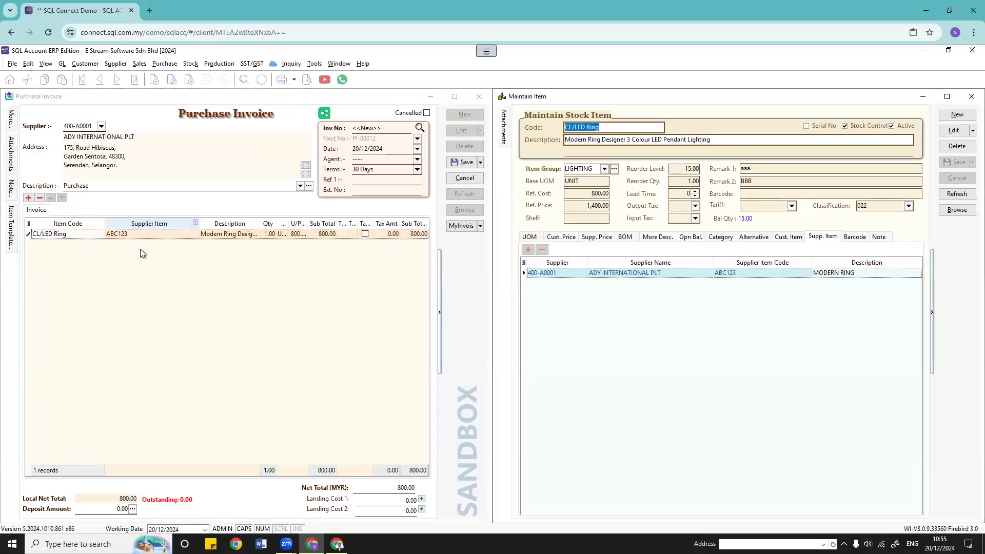
{"action": "left_click", "coordinate": [170, 236]}
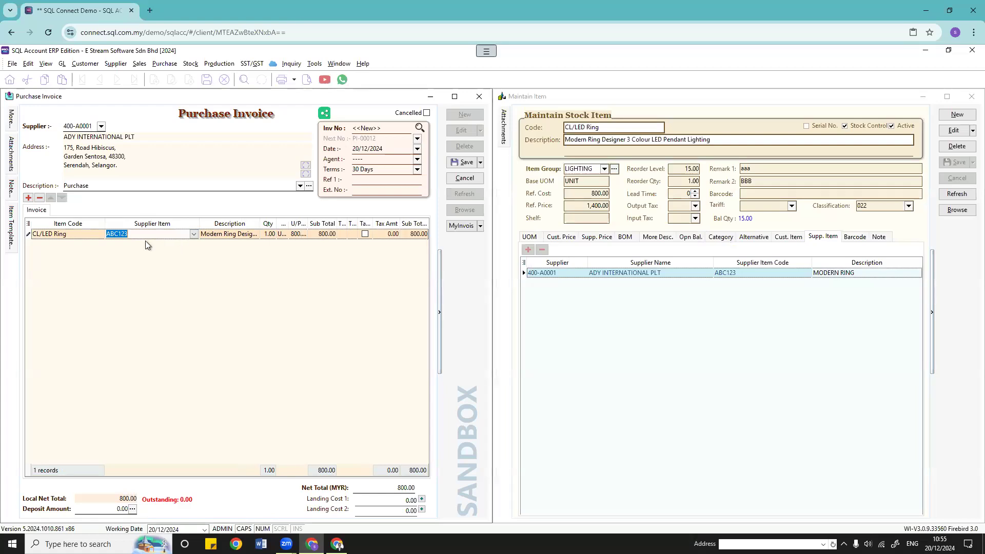
{"action": "left_click", "coordinate": [100, 234]}
{"action": "left_click", "coordinate": [100, 234]}
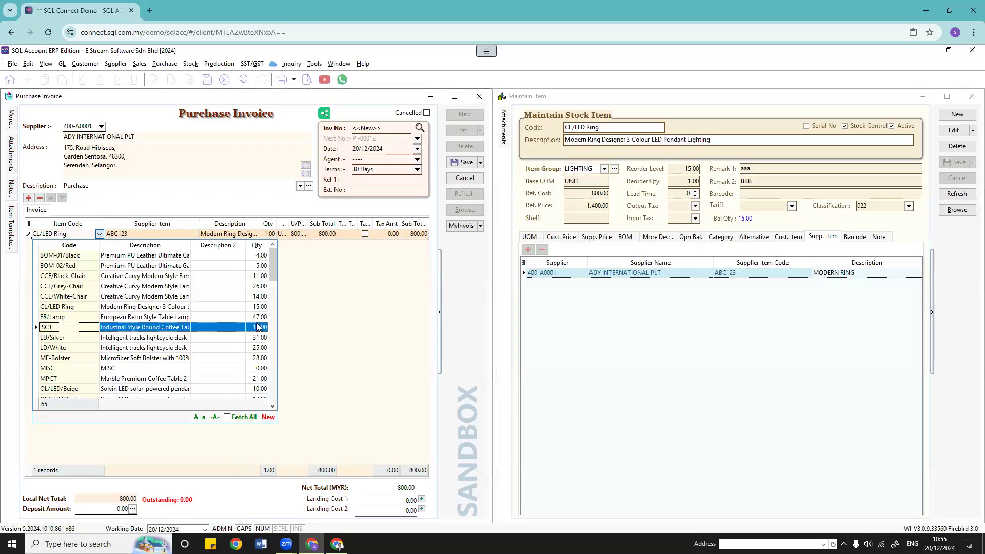
{"action": "key", "text": "Escape"}
{"action": "key", "text": "Escape"}
Step: Recheck the supplier item and item code lists, keeping ABC123 and CL/LED Ring at 1 × 800.00
{"action": "left_click", "coordinate": [174, 234]}
{"action": "left_click", "coordinate": [194, 235]}
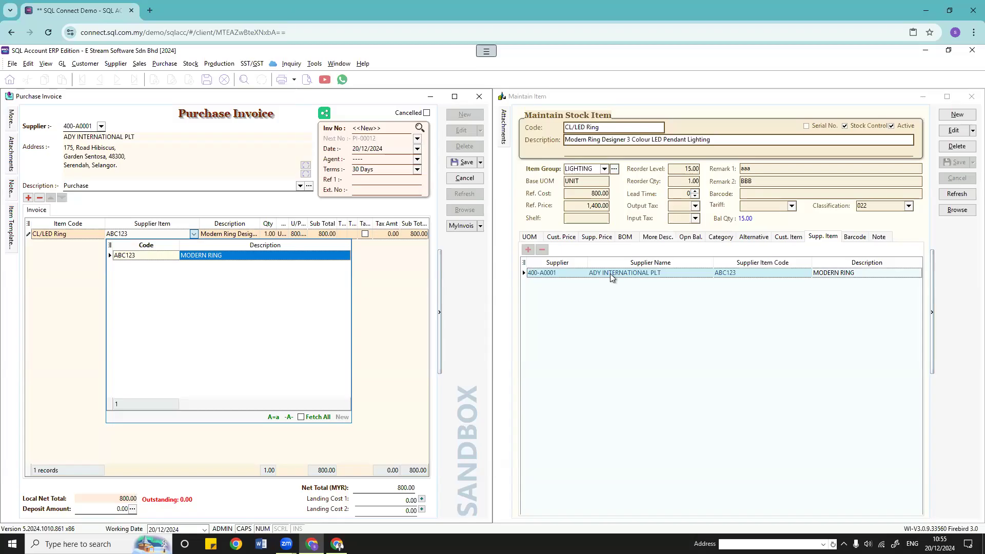
{"action": "left_click", "coordinate": [194, 236]}
{"action": "left_click", "coordinate": [194, 236]}
{"action": "left_click", "coordinate": [96, 239]}
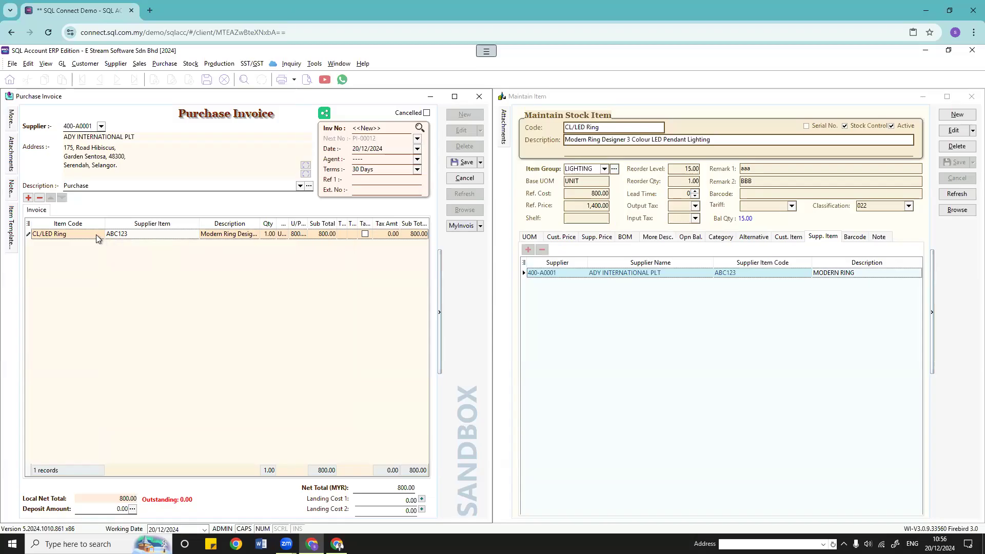
{"action": "left_click", "coordinate": [100, 235]}
{"action": "left_click", "coordinate": [130, 234]}
{"action": "left_click", "coordinate": [100, 235]}
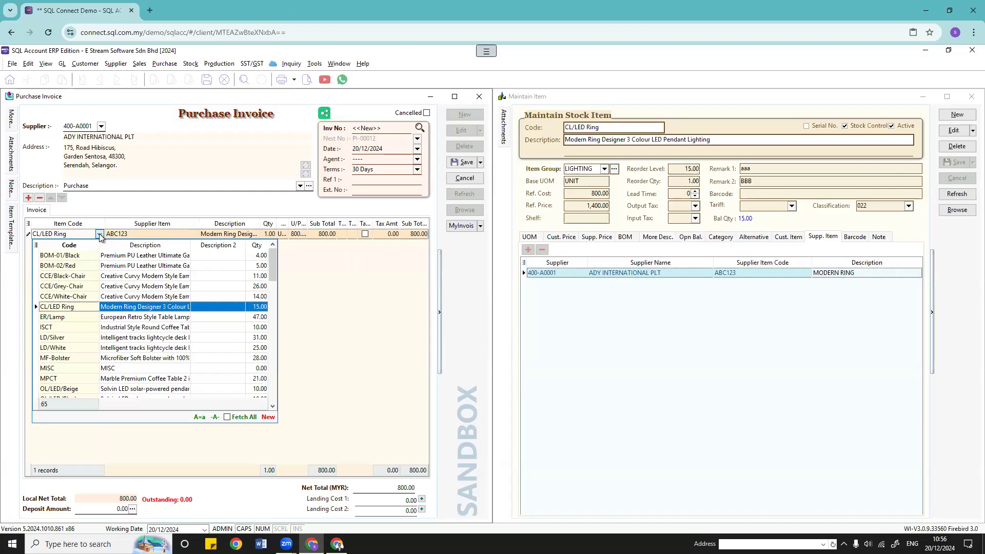
{"action": "left_click", "coordinate": [100, 235]}
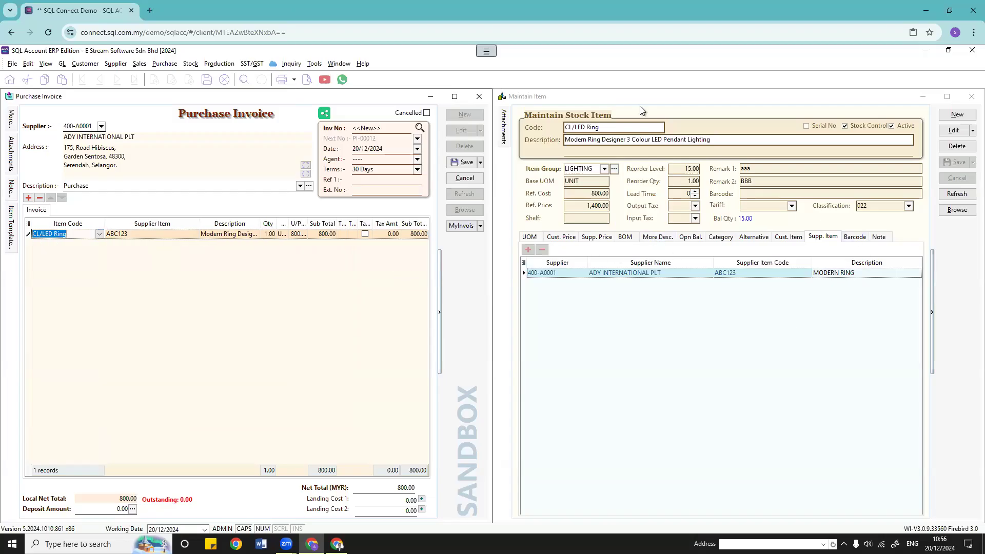
Step: Review CL/LED Ring's customer item codes, supplier item codes and barcode
{"action": "left_click", "coordinate": [789, 238]}
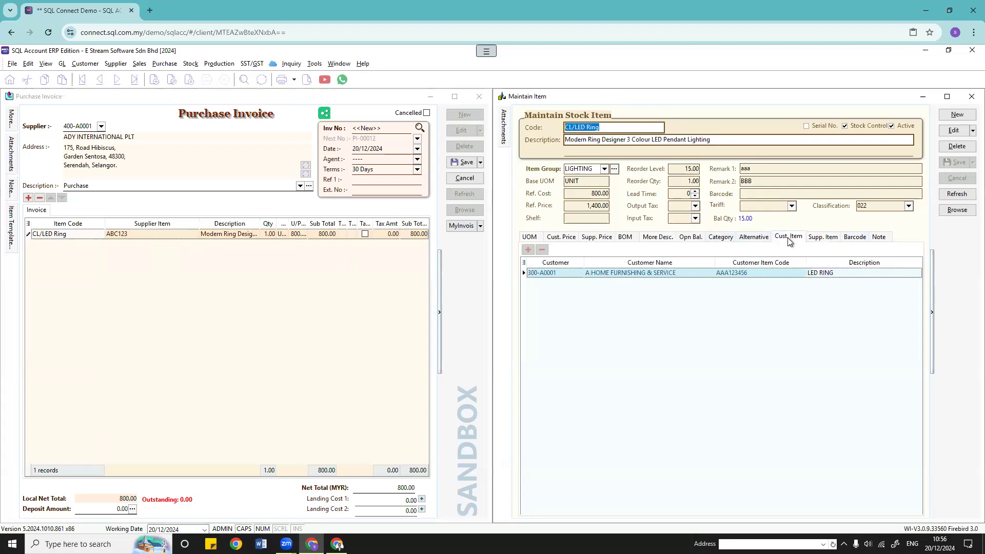
{"action": "left_click", "coordinate": [825, 239]}
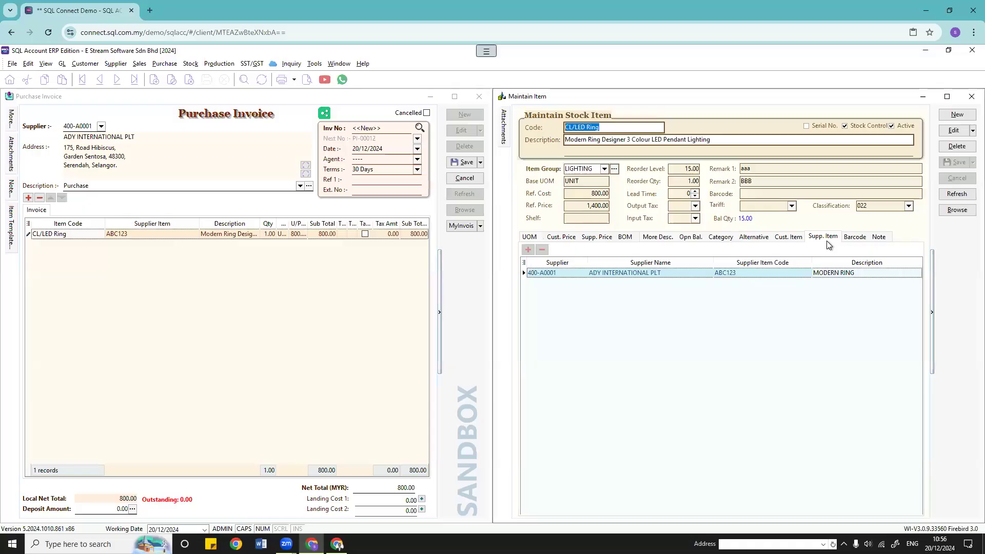
{"action": "left_click", "coordinate": [857, 237]}
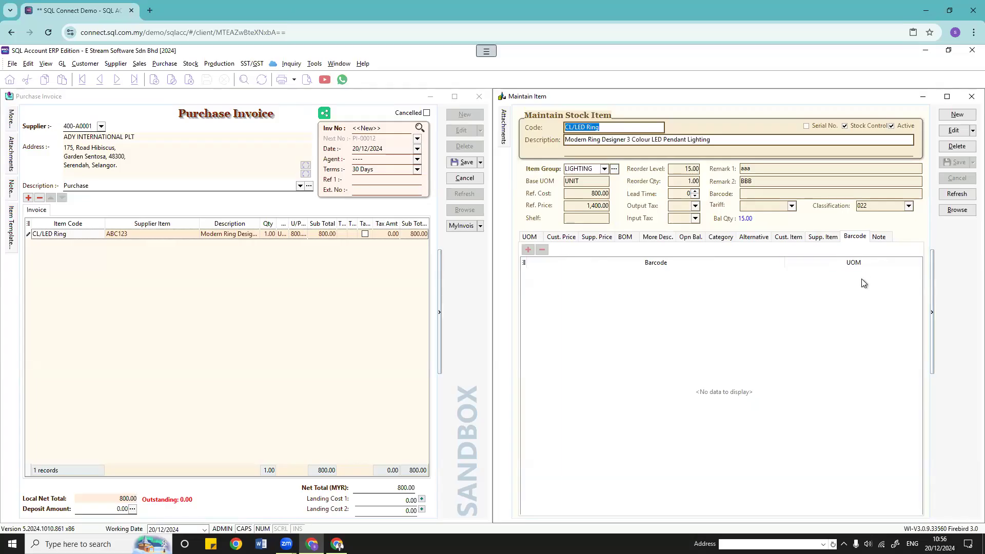
{"action": "left_click", "coordinate": [765, 195]}
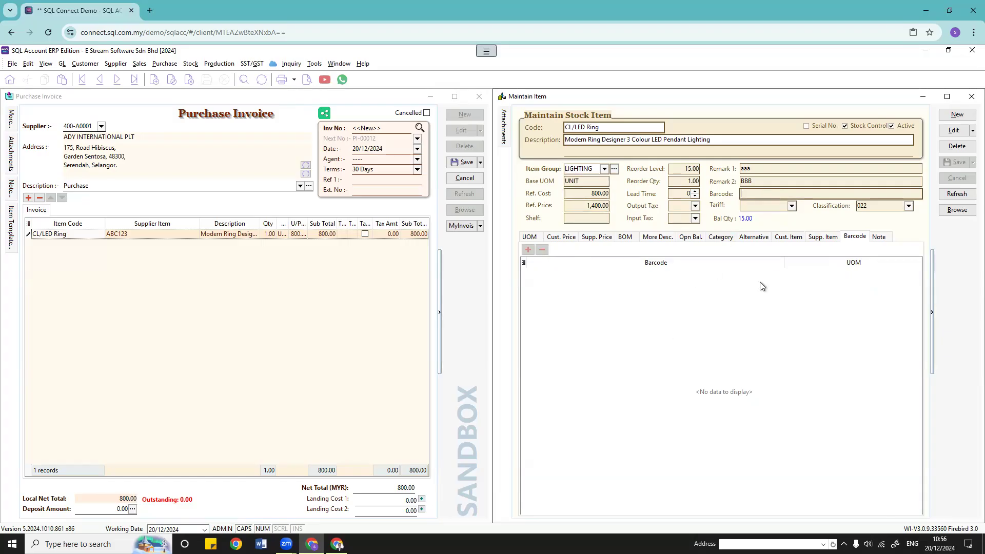
Step: Open the item's Note page, showing creation date 30/08/2024 and an empty note
{"action": "left_click", "coordinate": [879, 237]}
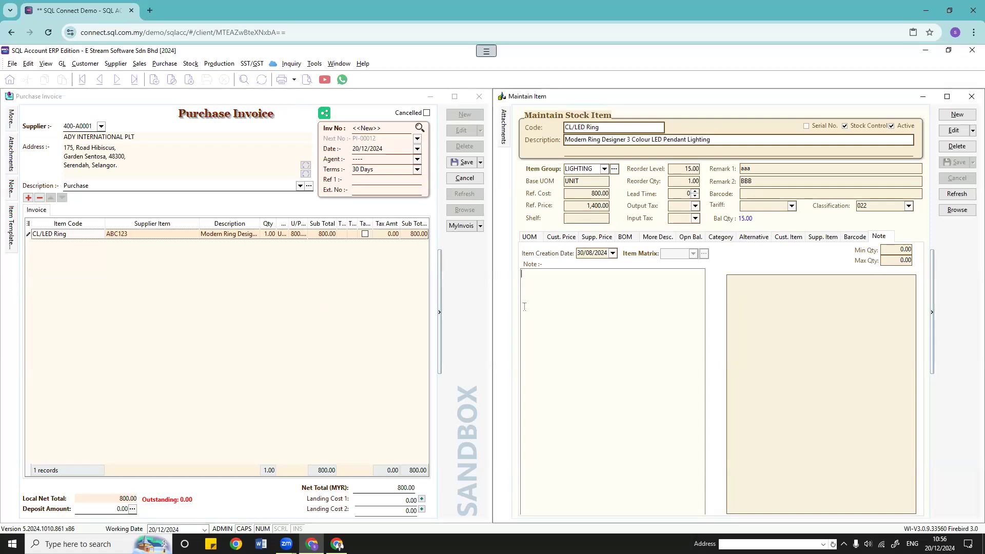
{"action": "left_click", "coordinate": [661, 237]}
{"action": "left_click", "coordinate": [215, 216]}
{"action": "left_click", "coordinate": [877, 237]}
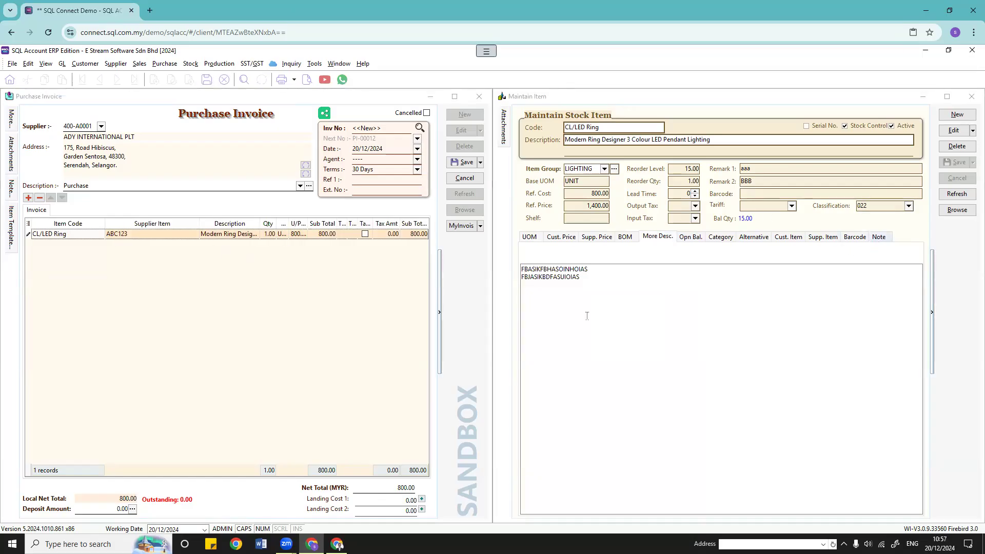
{"action": "left_click", "coordinate": [623, 310]}
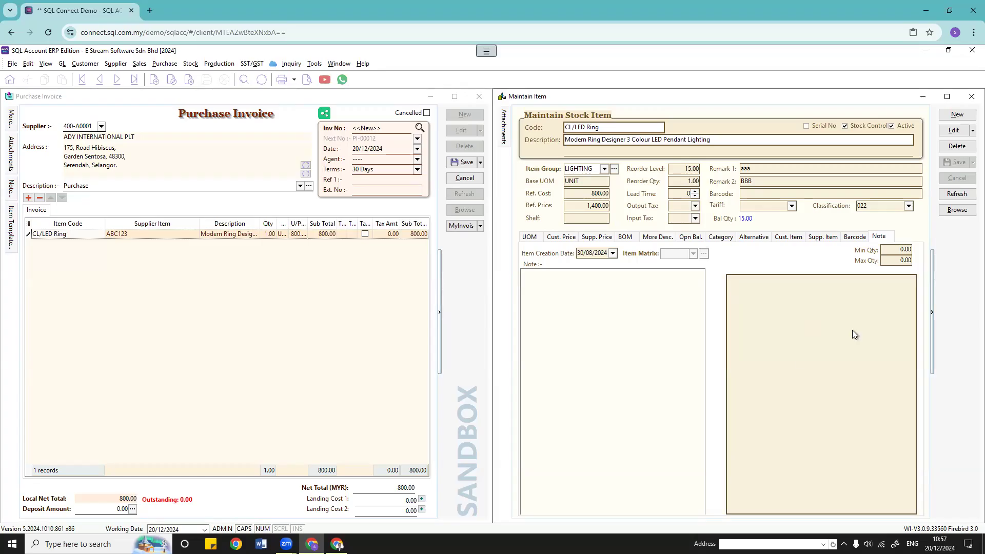
{"action": "right_click", "coordinate": [794, 321]}
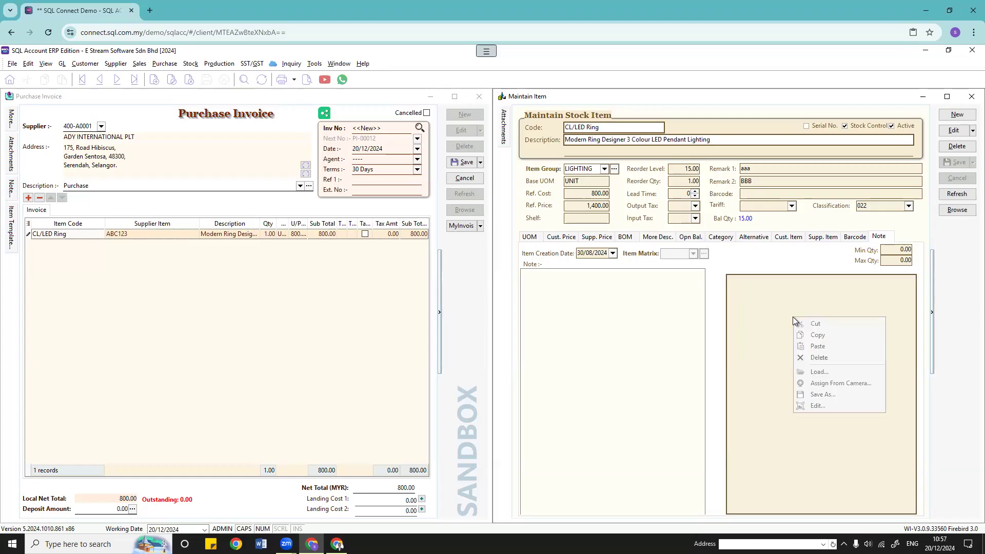
{"action": "left_click", "coordinate": [954, 130]}
{"action": "right_click", "coordinate": [790, 326]}
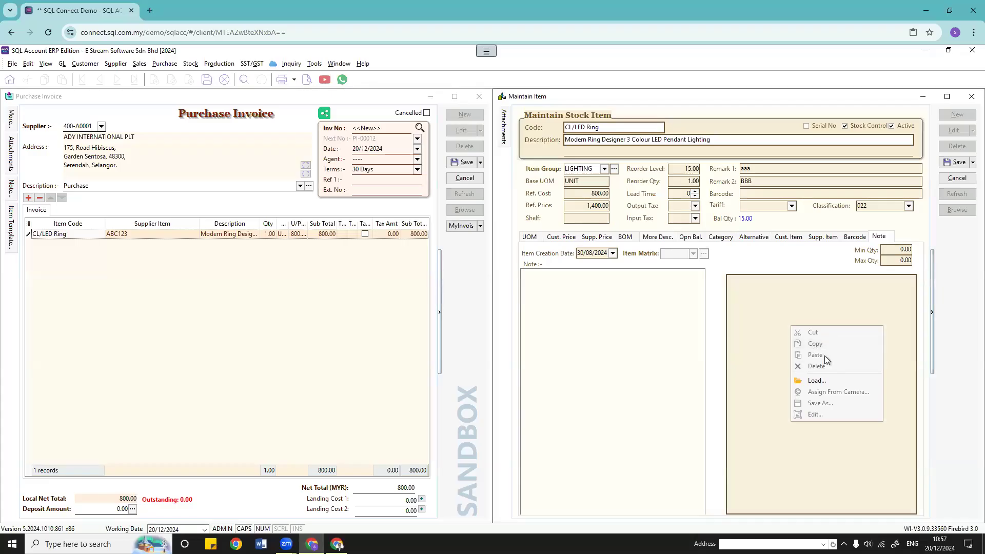
{"action": "left_click", "coordinate": [829, 384]}
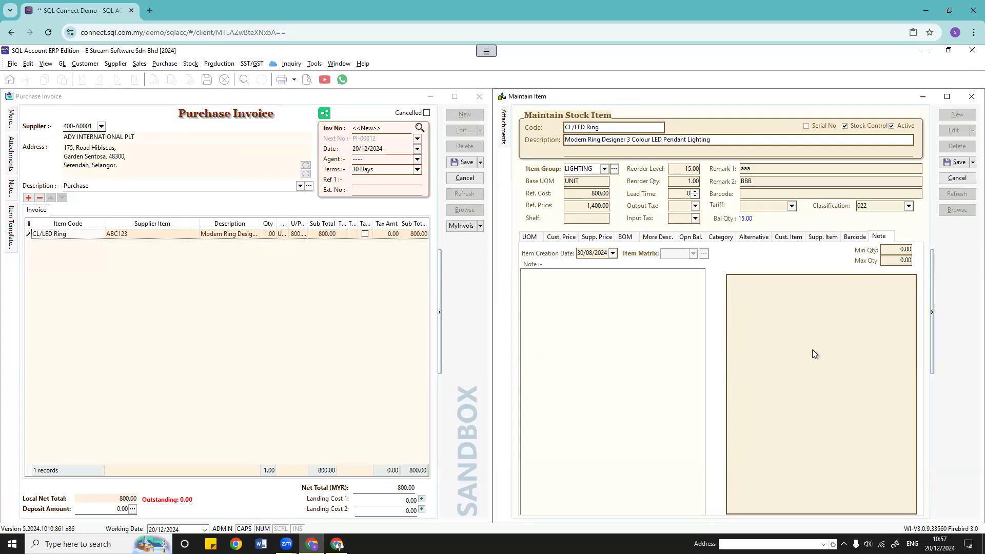
{"action": "left_click", "coordinate": [957, 179]}
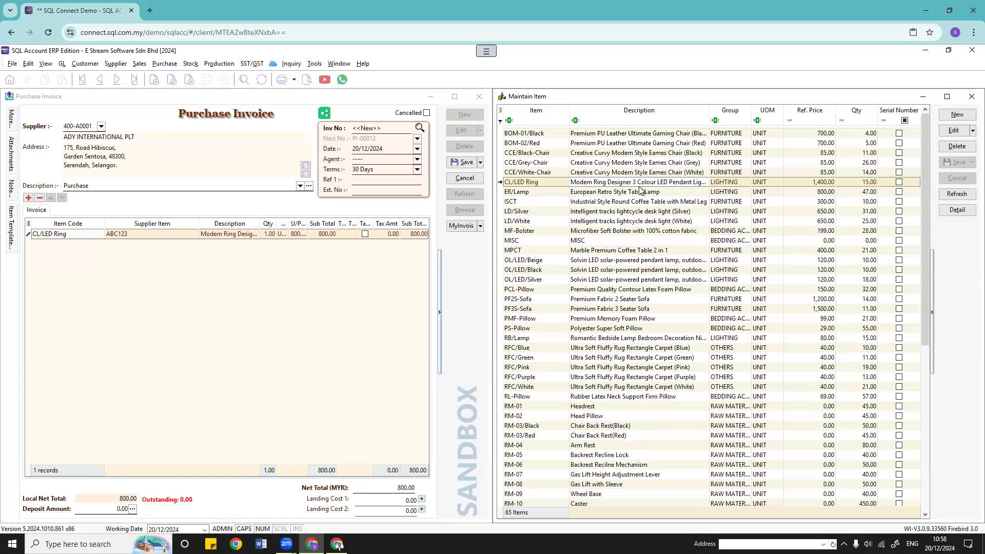
{"action": "left_click", "coordinate": [659, 184]}
{"action": "double_click", "coordinate": [658, 184]}
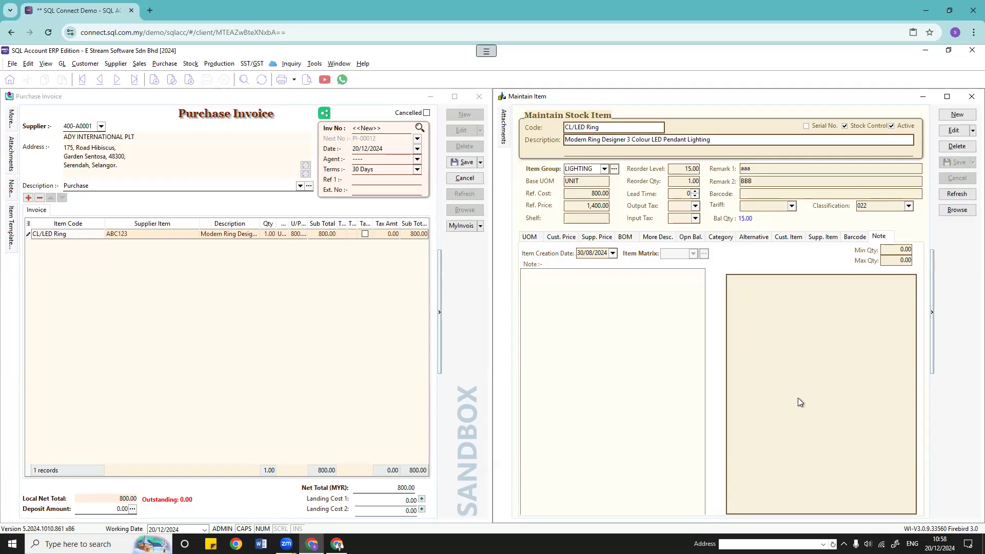
{"action": "left_click", "coordinate": [809, 256]}
{"action": "left_click", "coordinate": [531, 240]}
{"action": "left_click", "coordinate": [556, 238]}
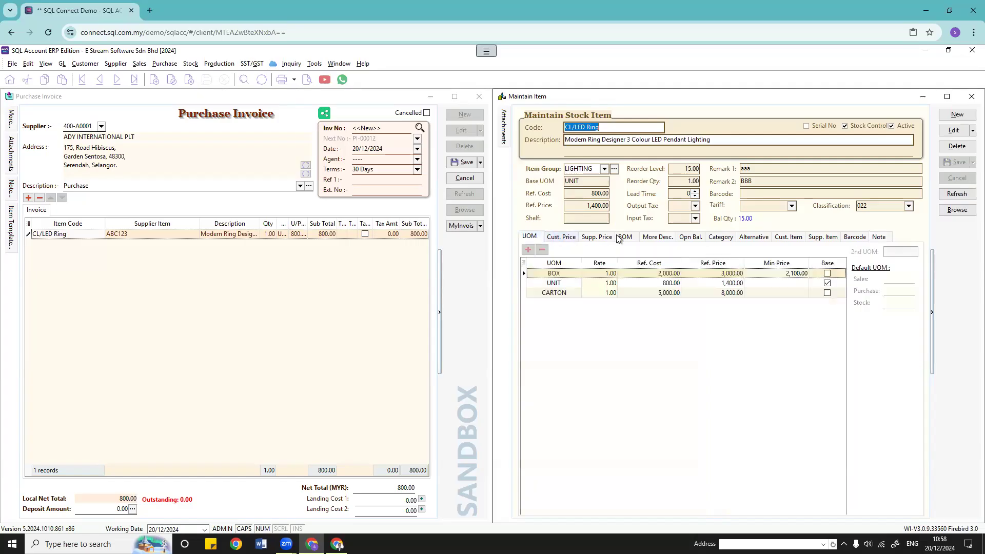
{"action": "left_click", "coordinate": [624, 238]}
{"action": "left_click", "coordinate": [747, 238]}
{"action": "left_click", "coordinate": [827, 238]}
{"action": "left_click", "coordinate": [878, 237]}
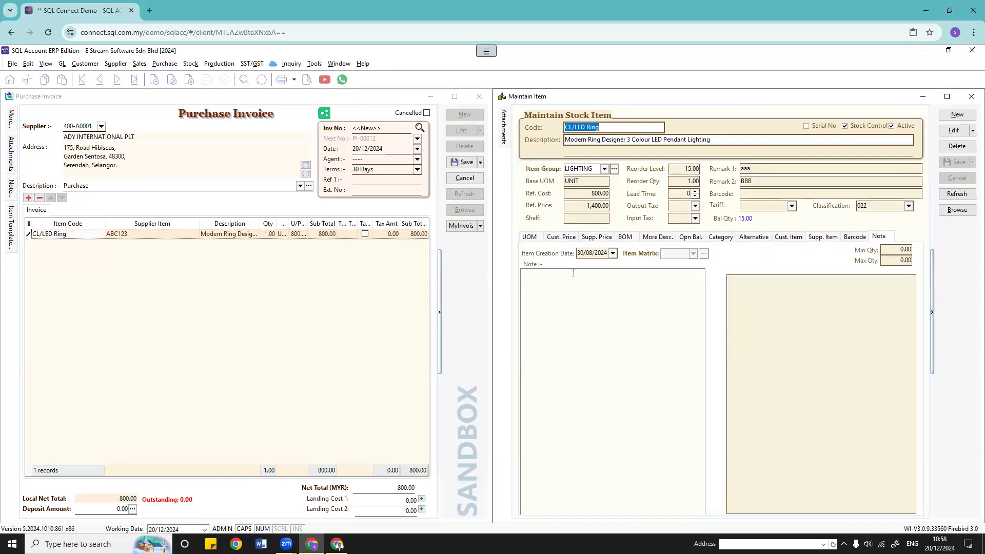
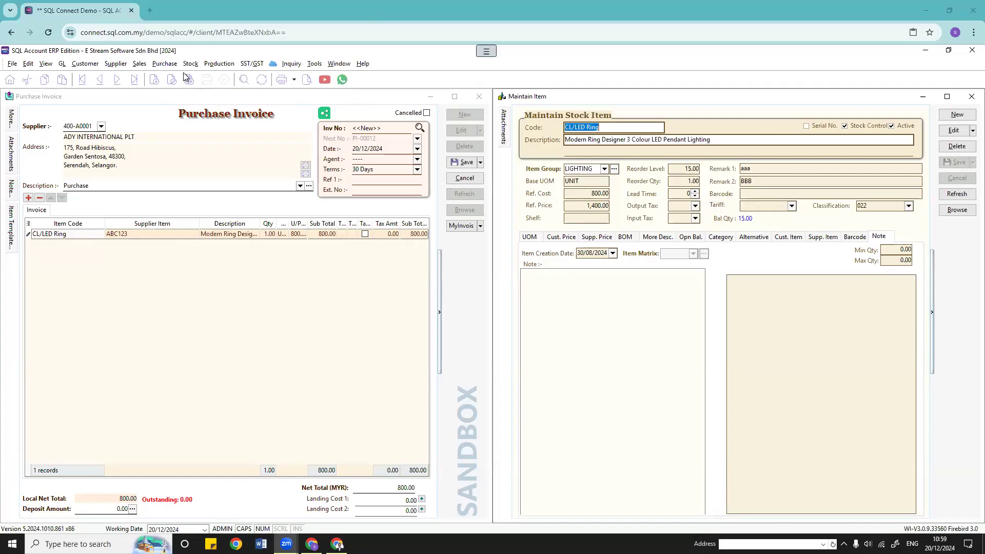
Step: Look through the Purchase menu options, then dismiss them
{"action": "left_click", "coordinate": [164, 64]}
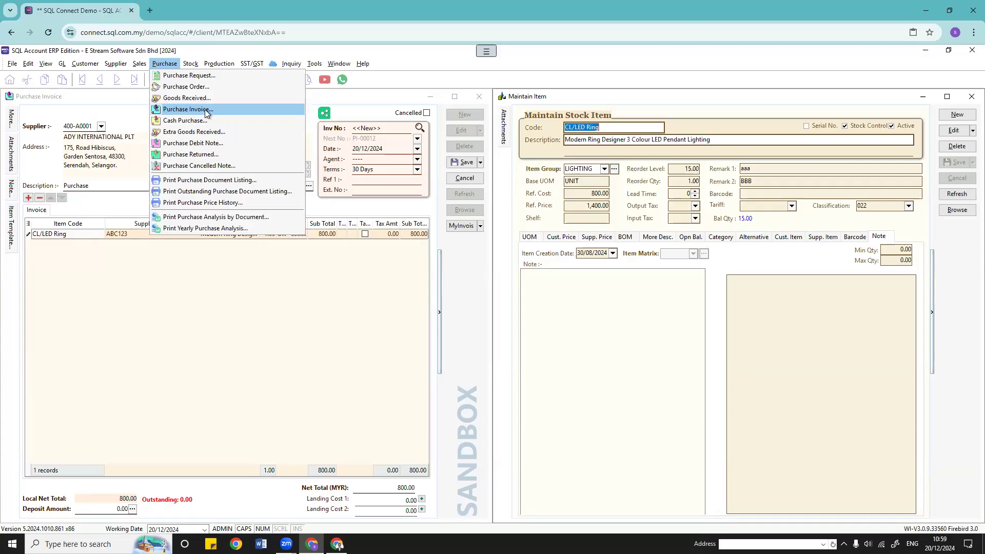
{"action": "left_click", "coordinate": [275, 309]}
{"action": "left_click", "coordinate": [703, 304]}
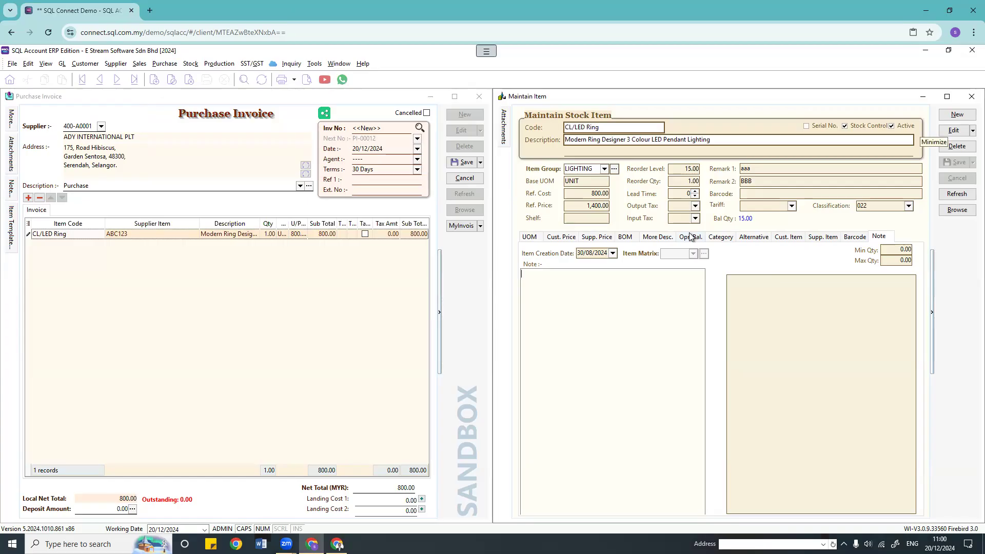
Step: Close the stock item record, discard the unsaved purchase invoice, and close the minimized window
{"action": "left_click", "coordinate": [971, 97]}
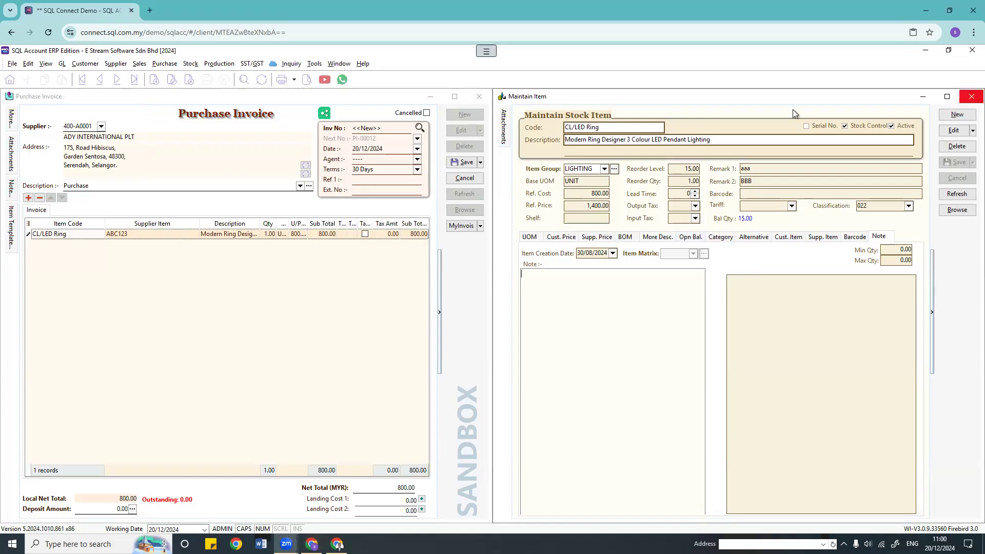
{"action": "left_click", "coordinate": [480, 98]}
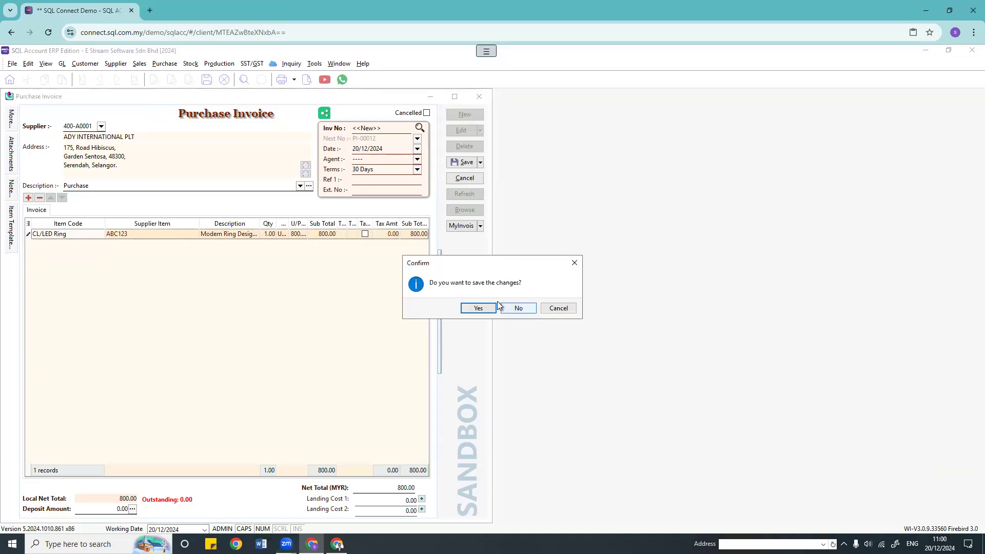
{"action": "left_click", "coordinate": [504, 305]}
{"action": "left_click", "coordinate": [68, 516]}
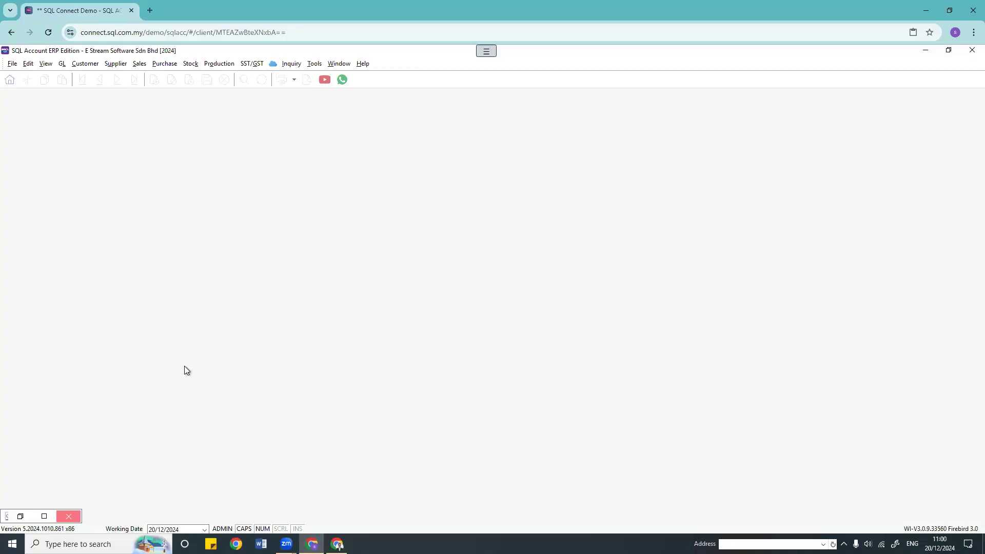
Step: Open the Maintain Stock Category Template and Stock Category windows from the Stock menu
{"action": "left_click", "coordinate": [191, 64]}
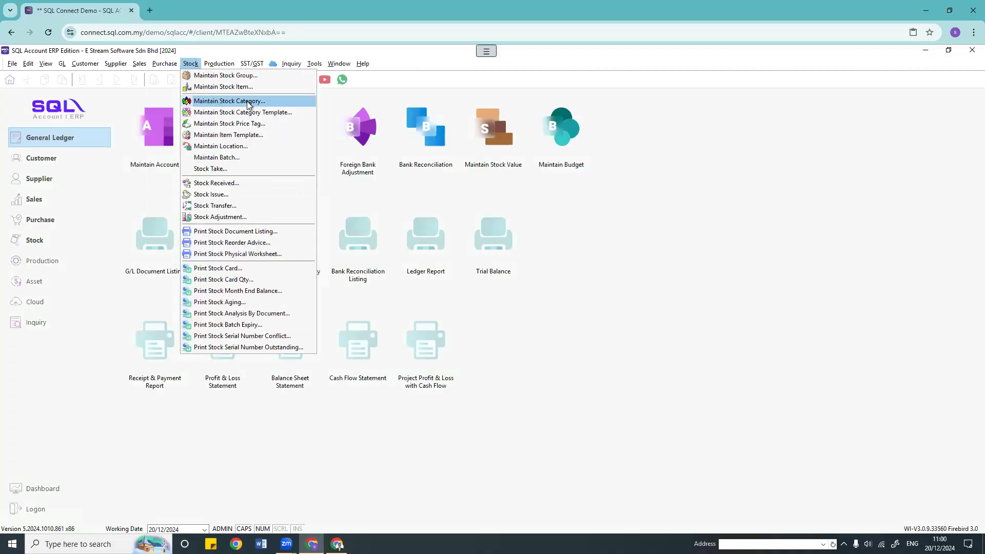
{"action": "left_click", "coordinate": [214, 113]}
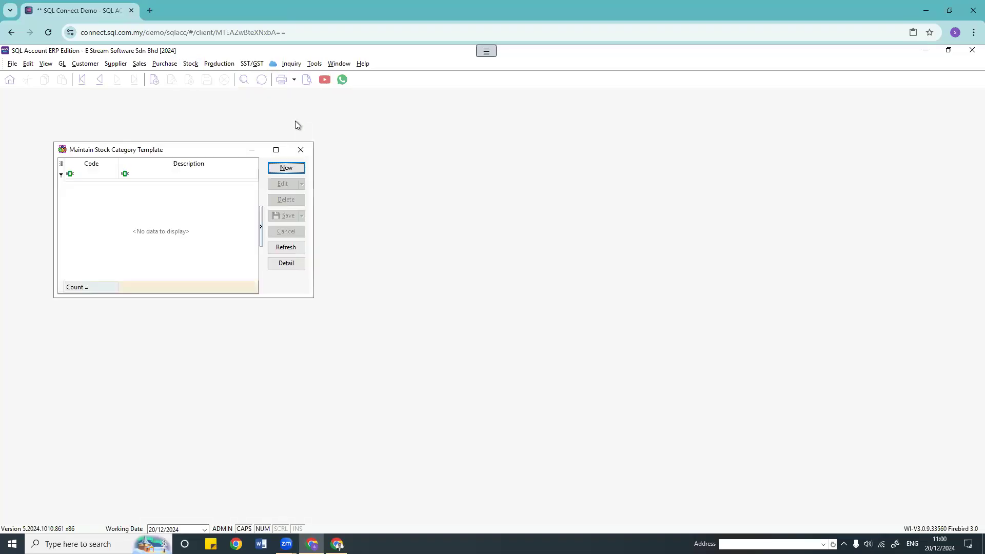
{"action": "left_click", "coordinate": [193, 64]}
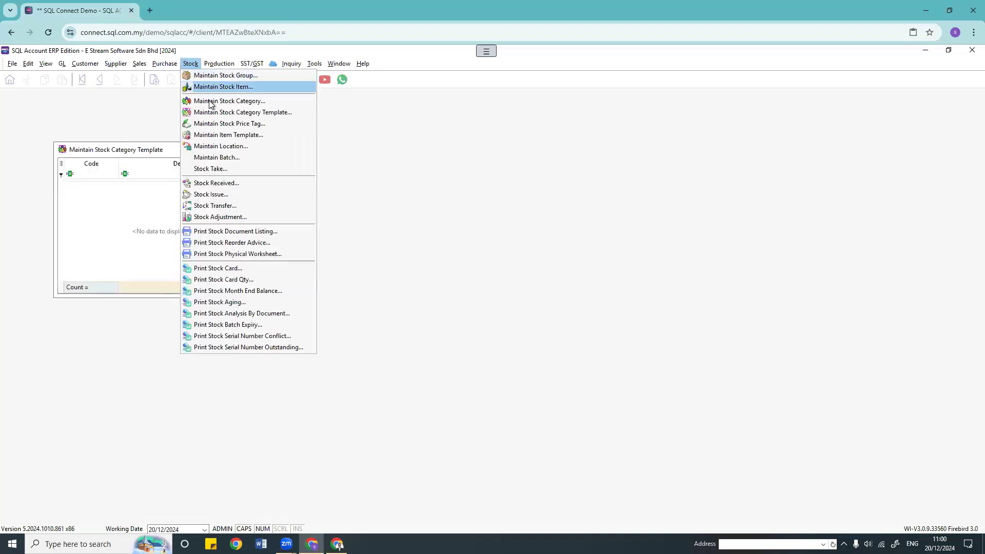
{"action": "left_click", "coordinate": [251, 102]}
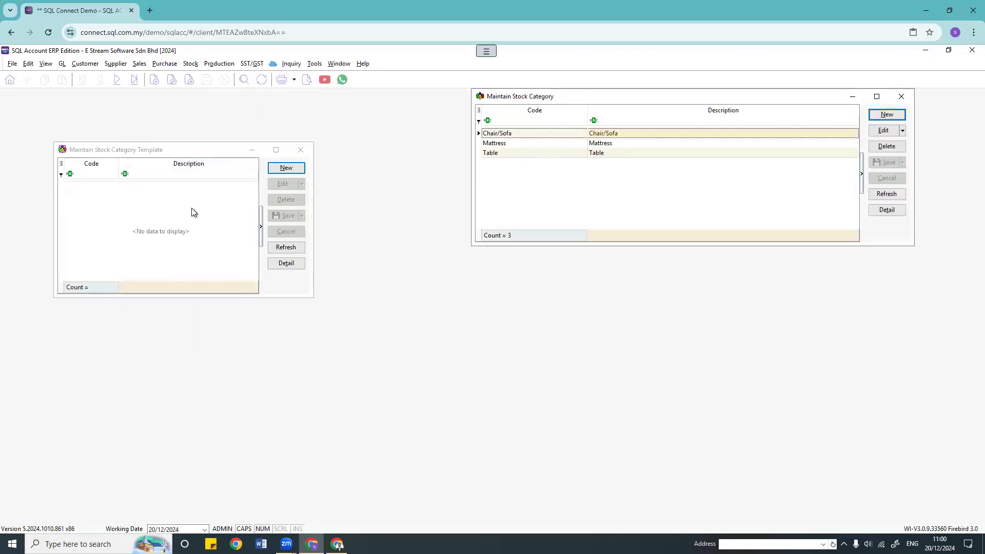
{"action": "left_click", "coordinate": [164, 211]}
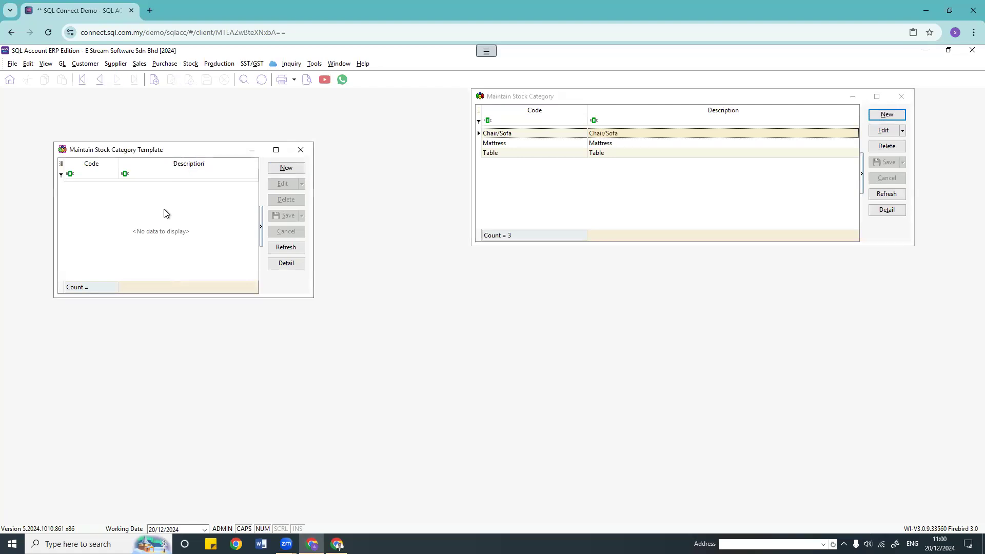
Step: Start a new category template with code 1 and description 1
{"action": "left_click", "coordinate": [286, 167]}
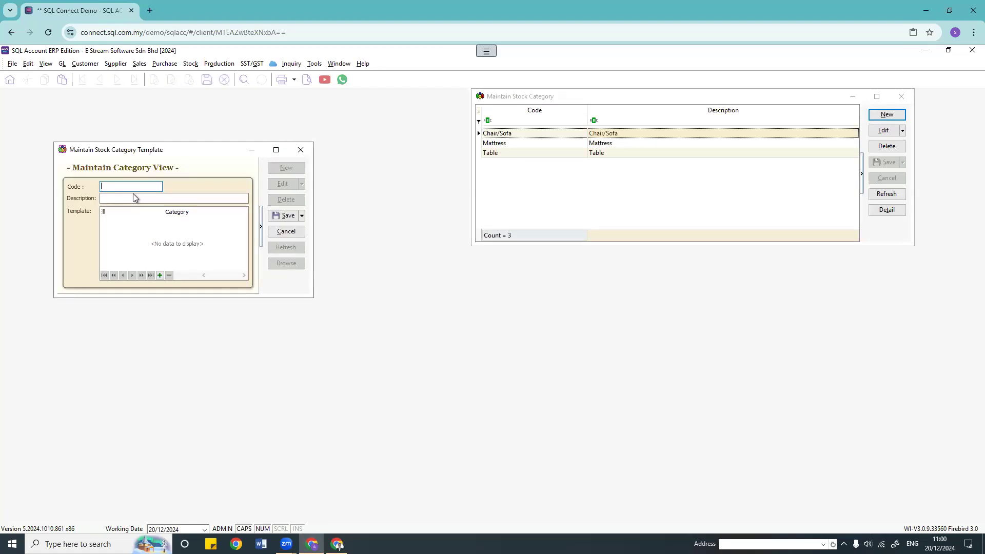
{"action": "type", "text": "1"}
{"action": "key", "text": "Tab"}
{"action": "type", "text": "1"}
{"action": "left_click", "coordinate": [122, 229]}
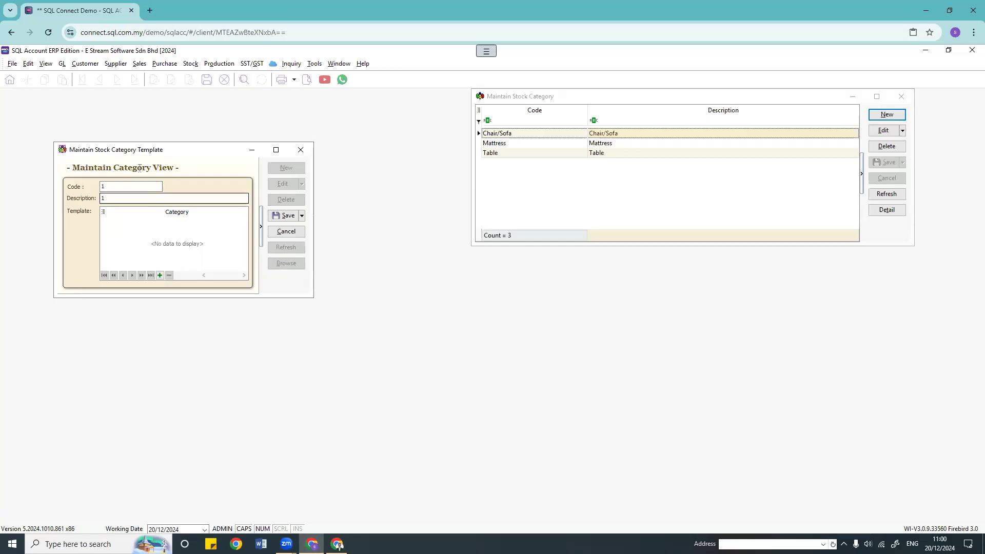
Step: Add Mattress and Chair/Sofa to the template's categories and save it
{"action": "left_click_drag", "start_coordinate": [150, 149], "coordinate": [264, 147]}
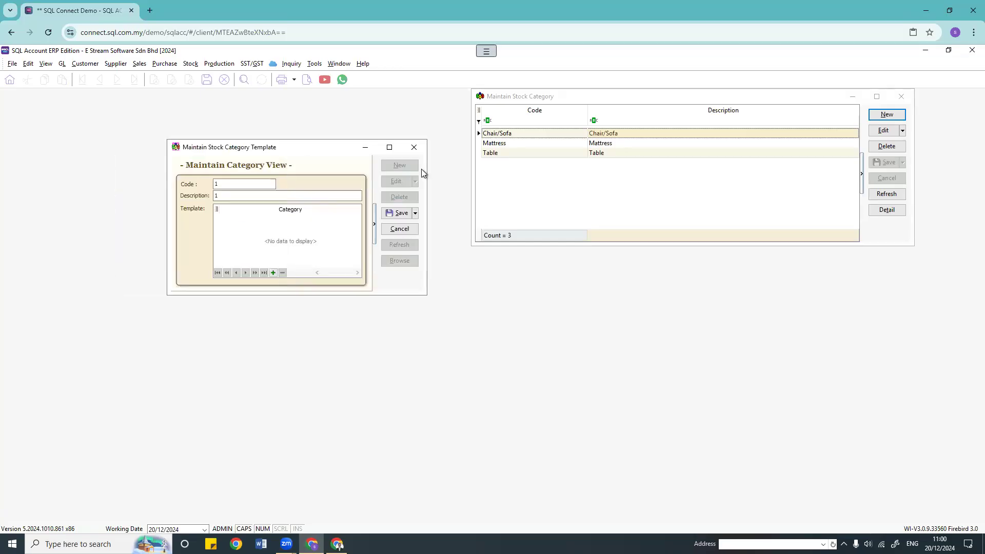
{"action": "left_click", "coordinate": [510, 137]}
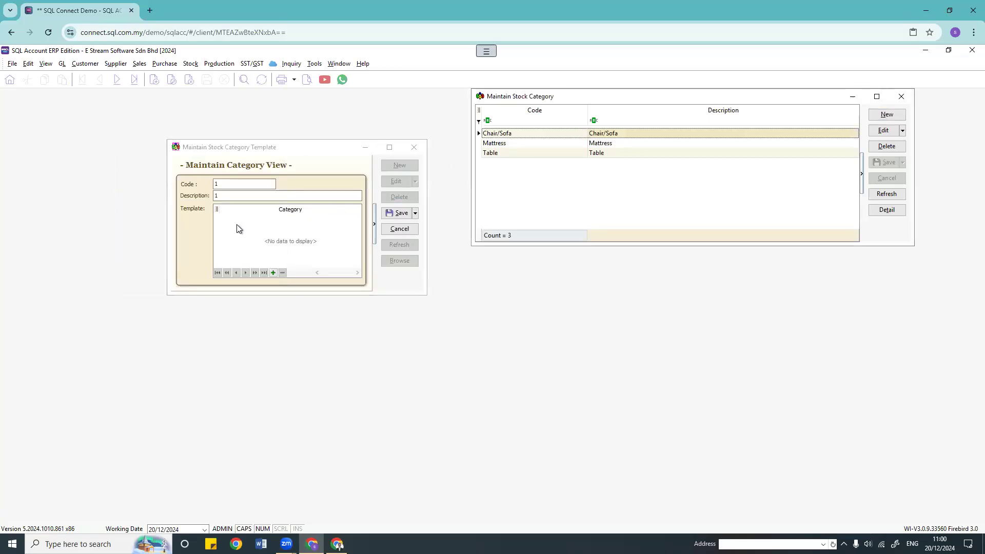
{"action": "left_click", "coordinate": [271, 273]}
{"action": "left_click_drag", "start_coordinate": [156, 158], "coordinate": [257, 218]}
{"action": "left_click_drag", "start_coordinate": [72, 174], "coordinate": [249, 217]}
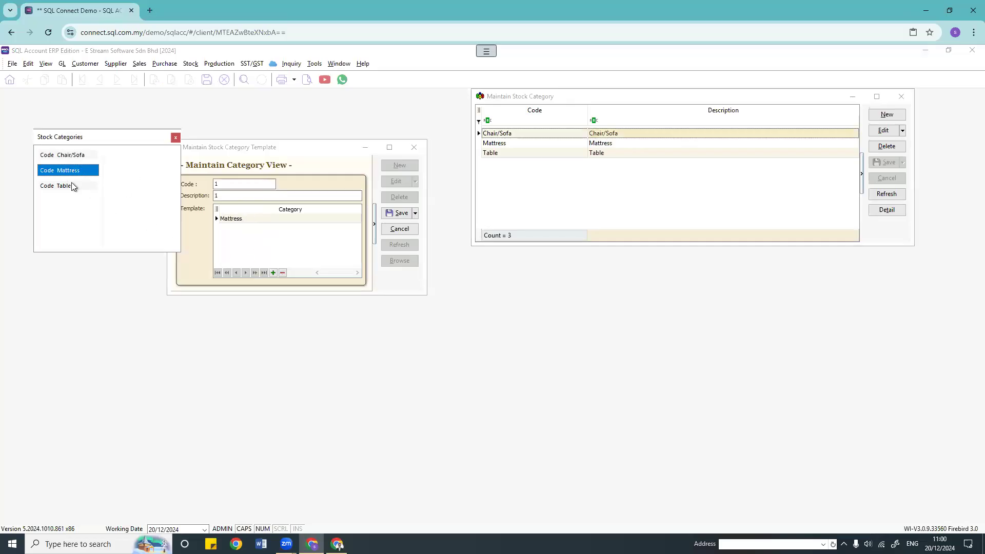
{"action": "left_click", "coordinate": [273, 273]}
{"action": "left_click_drag", "start_coordinate": [66, 170], "coordinate": [242, 218]}
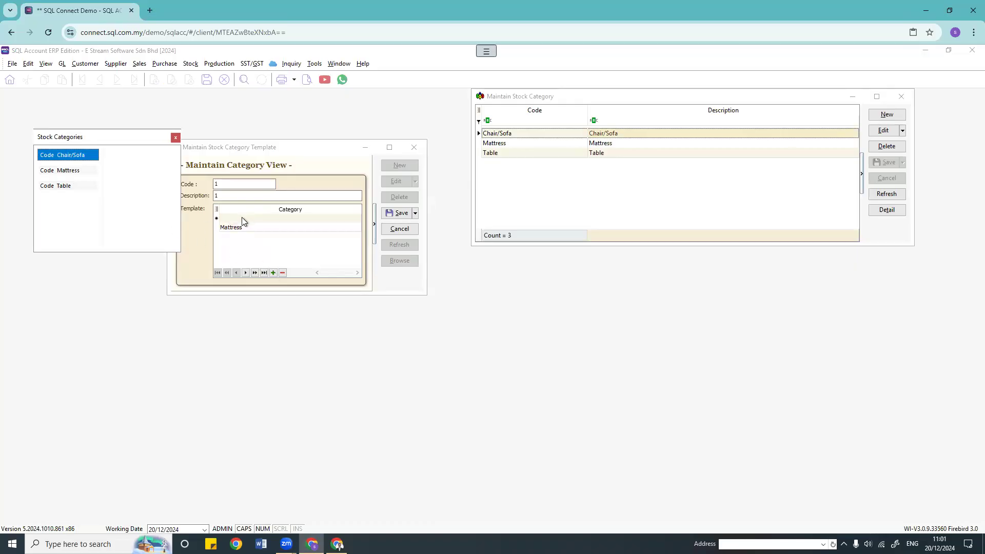
{"action": "left_click", "coordinate": [279, 260]}
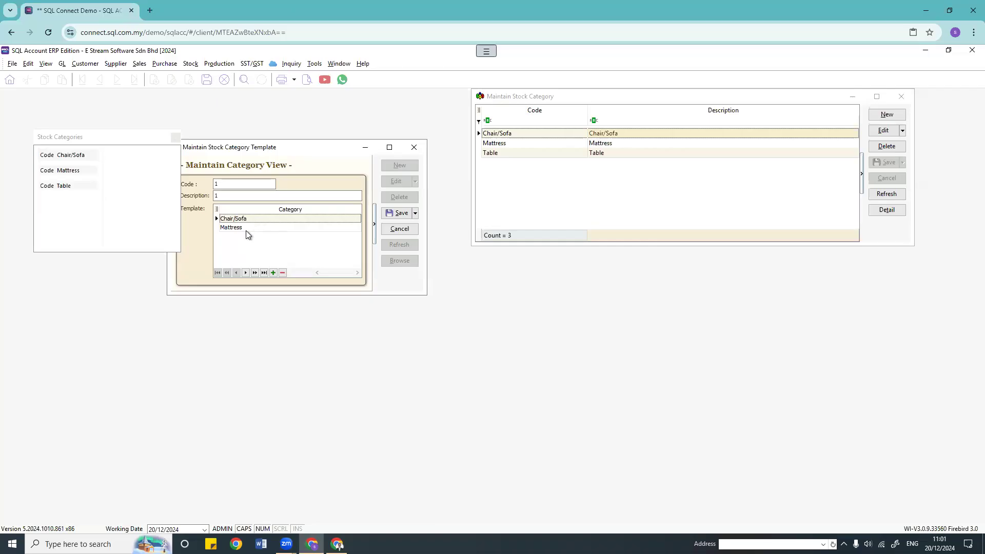
{"action": "left_click", "coordinate": [394, 213]}
{"action": "left_click", "coordinate": [172, 135]}
{"action": "left_click", "coordinate": [191, 64]}
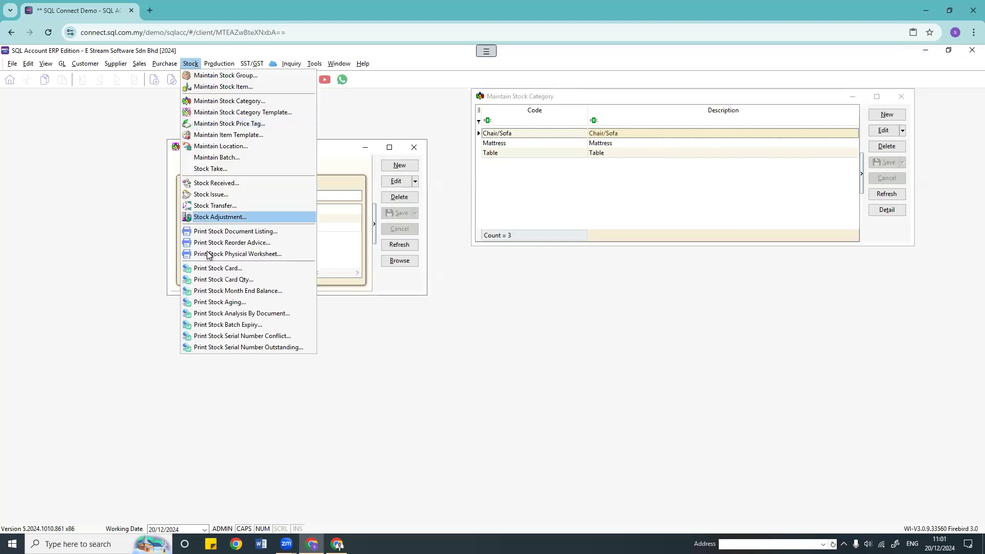
{"action": "left_click", "coordinate": [226, 231]}
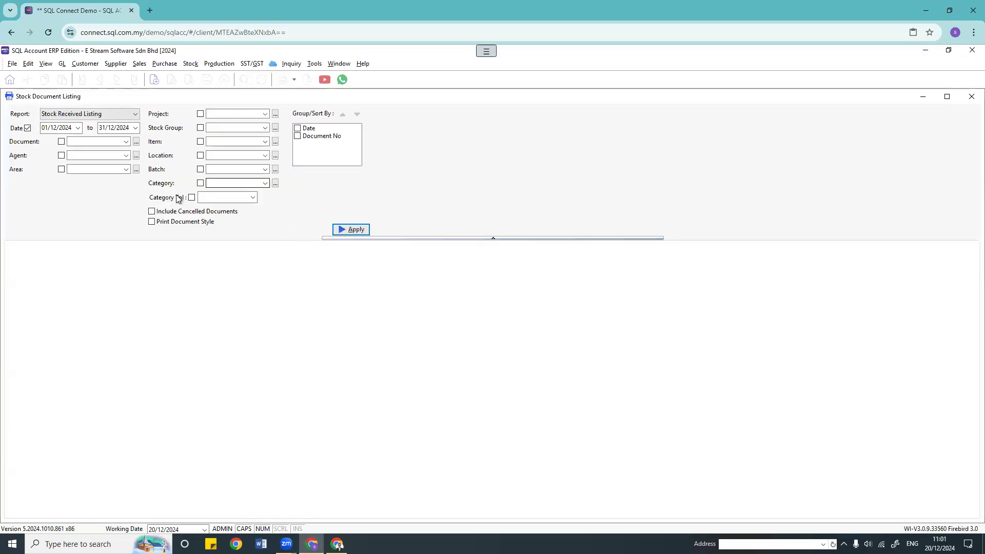
{"action": "left_click", "coordinate": [266, 184]}
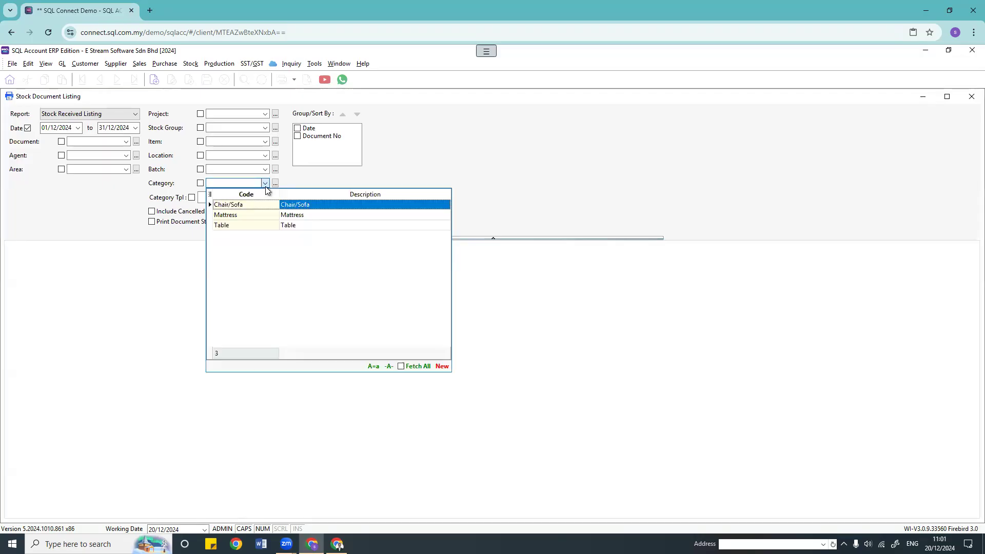
{"action": "left_click", "coordinate": [266, 183]}
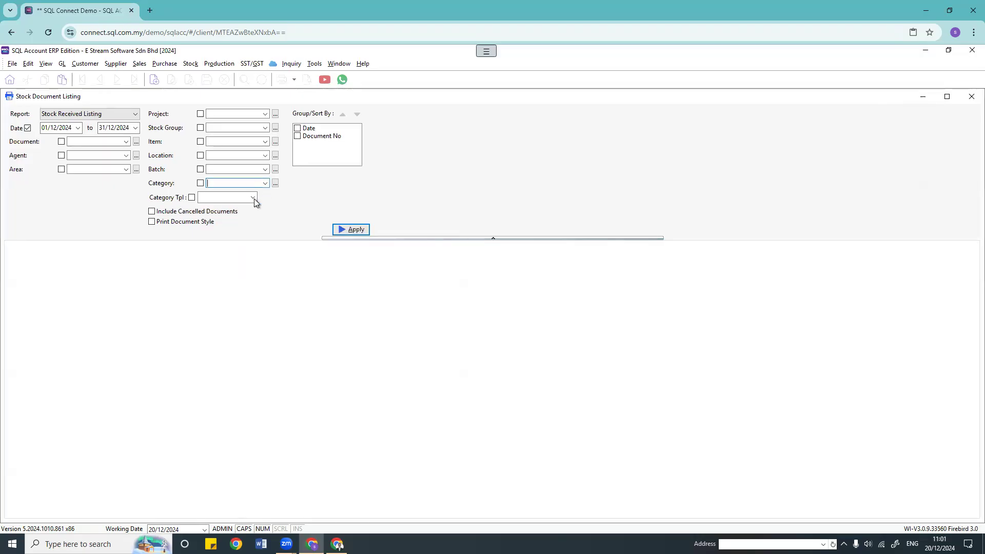
{"action": "left_click", "coordinate": [253, 198]}
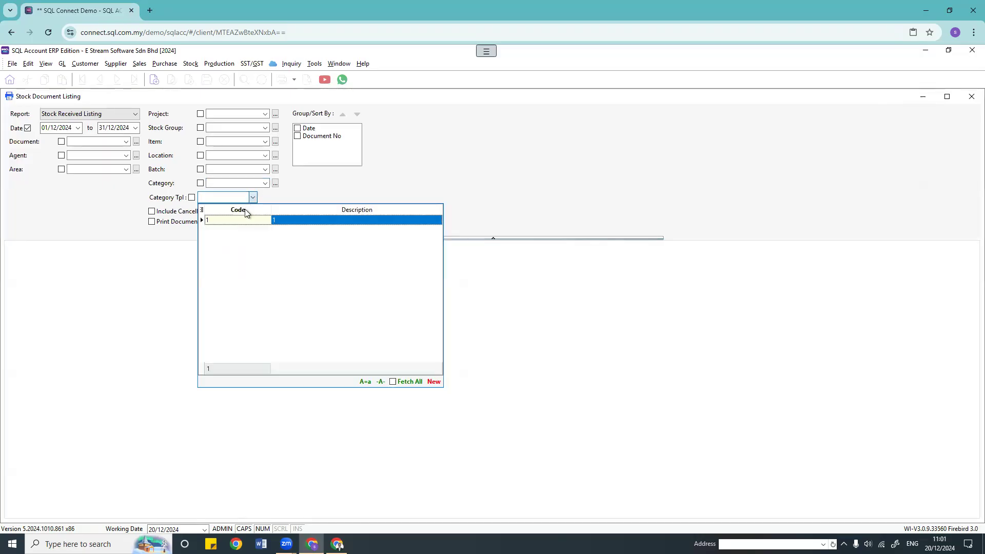
{"action": "left_click", "coordinate": [221, 224]}
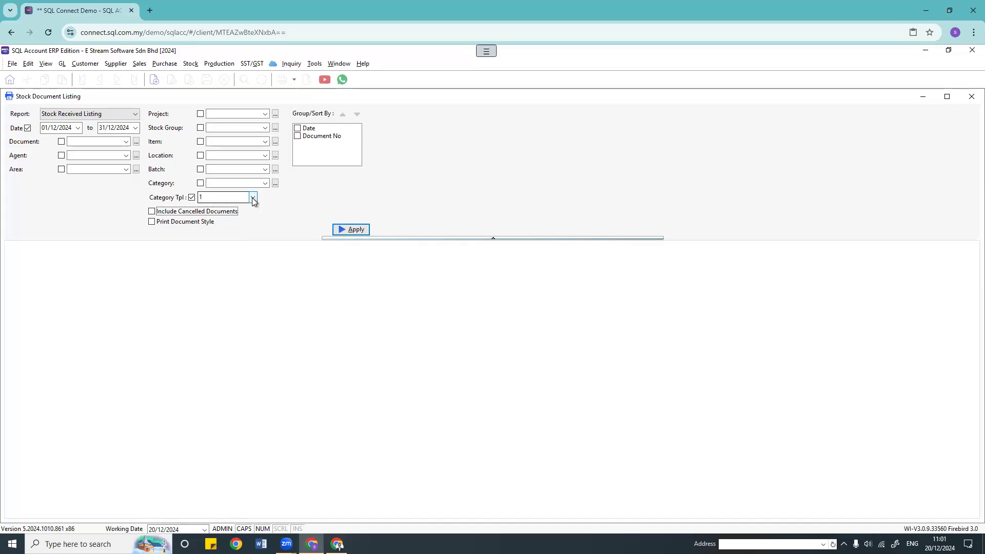
{"action": "left_click", "coordinate": [191, 198]}
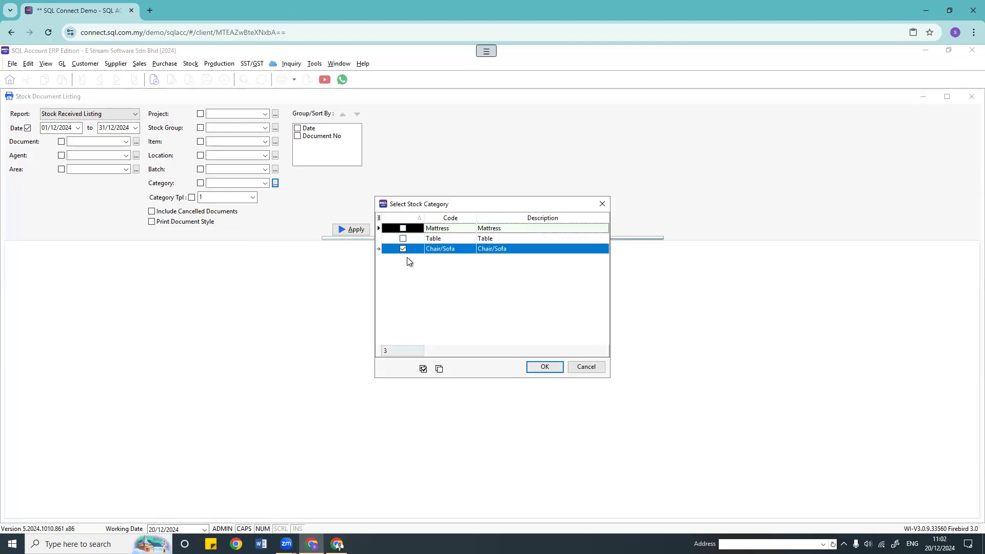
{"action": "left_click", "coordinate": [405, 218]}
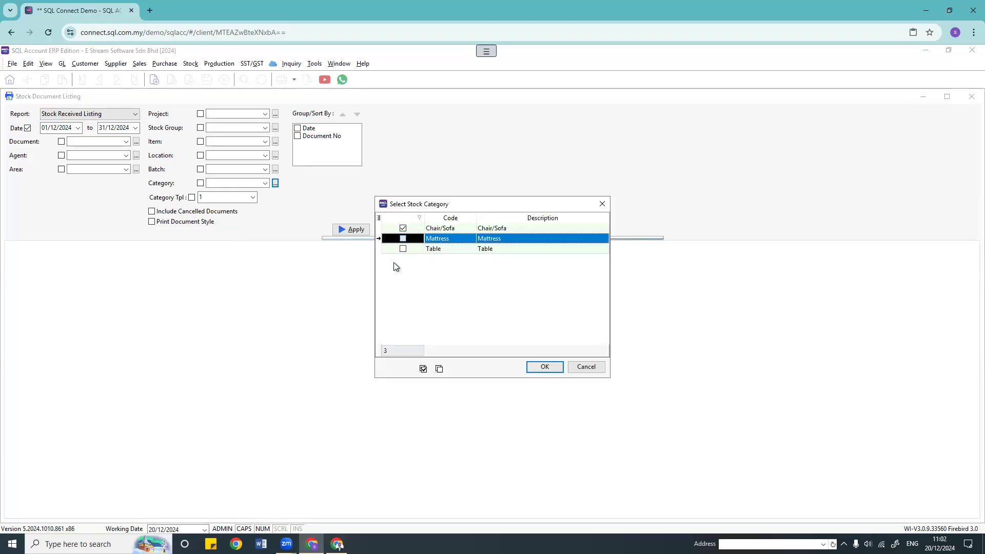
{"action": "left_click", "coordinate": [543, 371]}
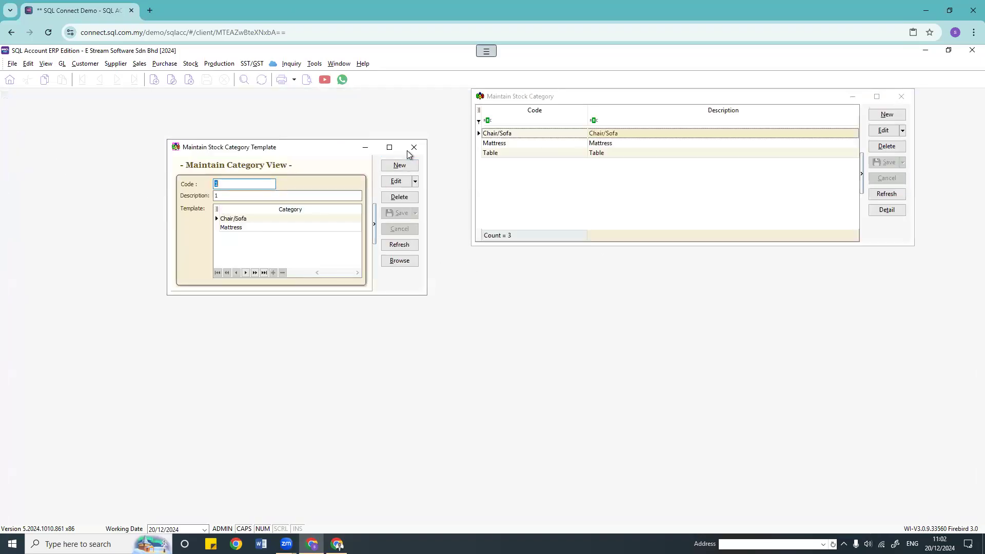
Step: Close the category template and stock category windows
{"action": "left_click", "coordinate": [412, 148]}
{"action": "left_click", "coordinate": [901, 97]}
{"action": "left_click", "coordinate": [191, 63]}
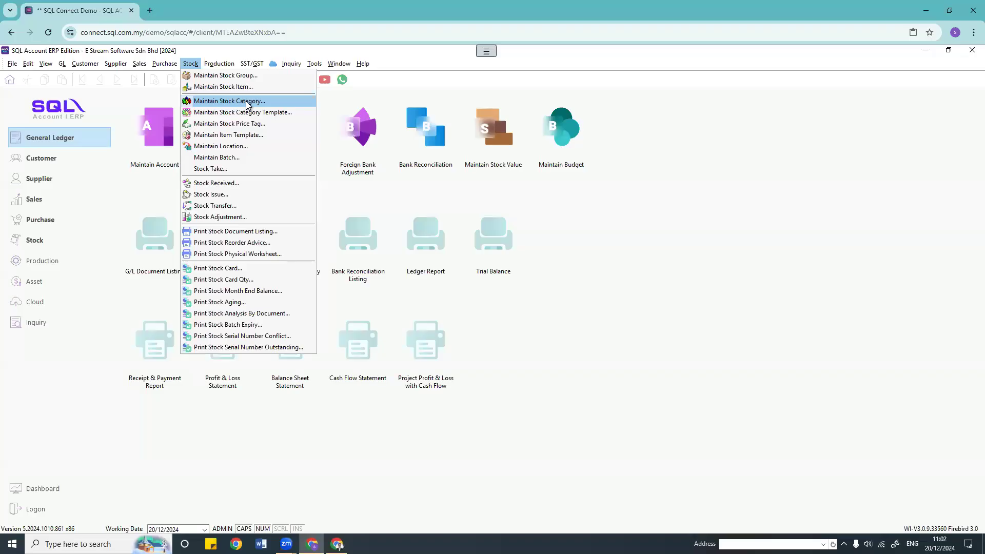
Step: View the Stock Price Tag list (Dealer, Retail, Wholesale), then close it
{"action": "left_click", "coordinate": [245, 128]}
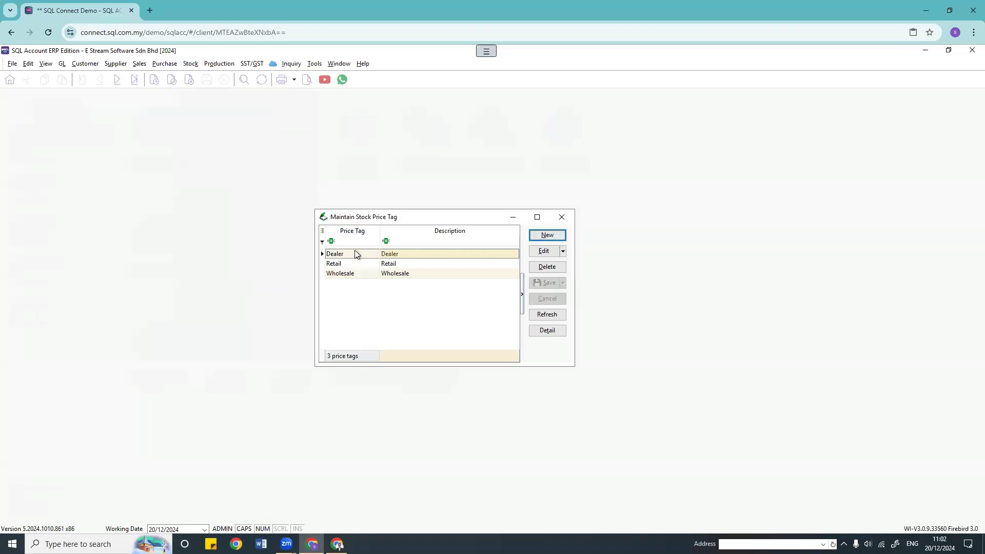
{"action": "left_click", "coordinate": [567, 220]}
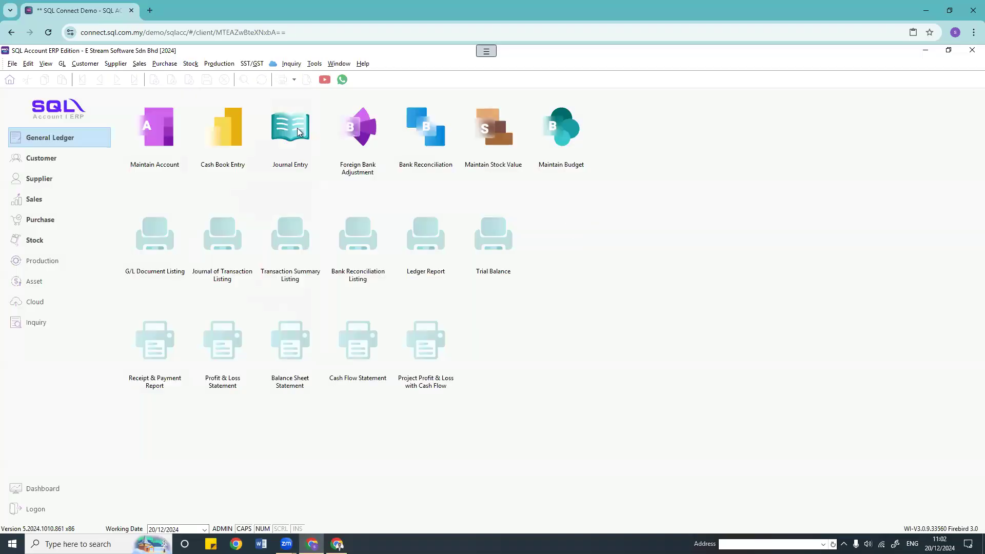
{"action": "left_click", "coordinate": [194, 62]}
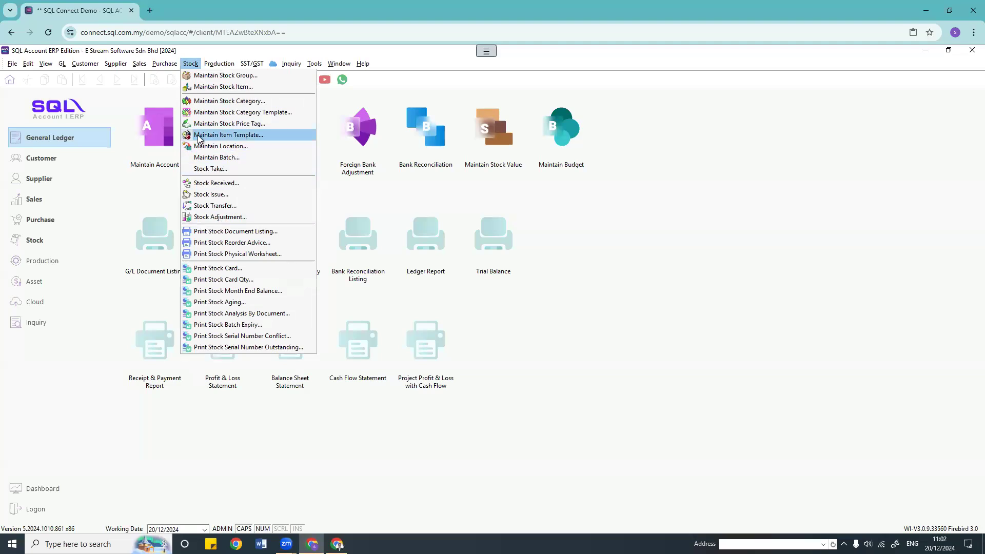
Step: Start a new item template with code and description HAMPER 1
{"action": "left_click", "coordinate": [229, 137]}
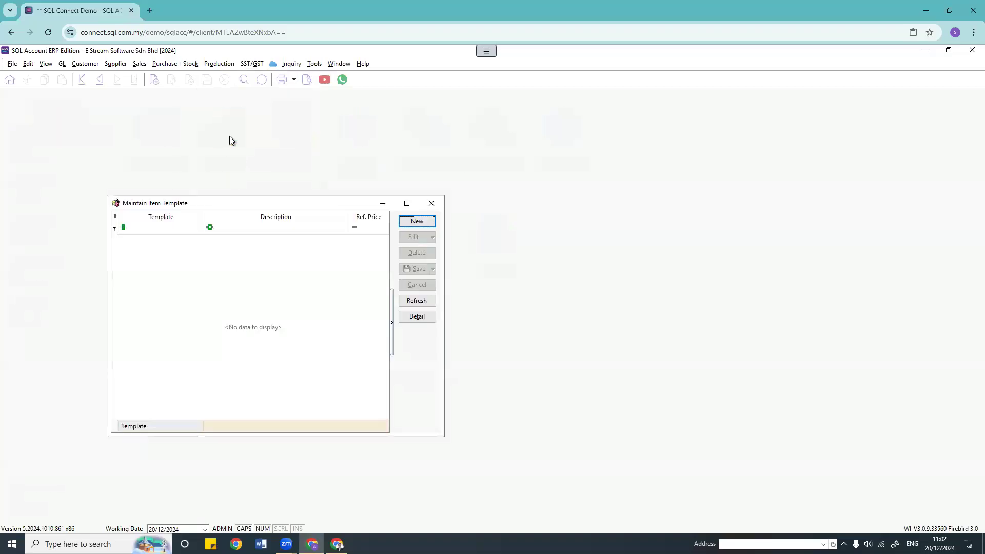
{"action": "left_click_drag", "start_coordinate": [275, 202], "coordinate": [387, 163]}
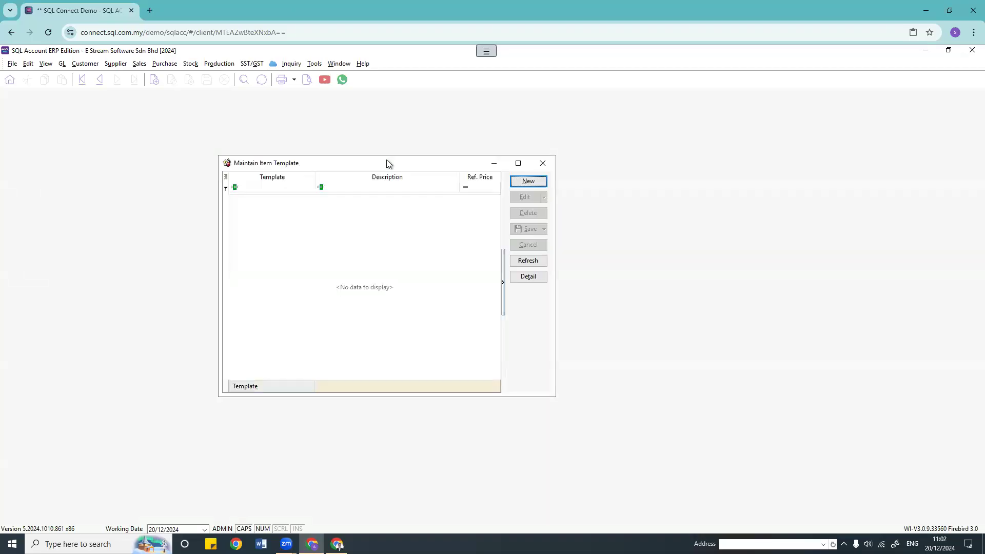
{"action": "left_click", "coordinate": [529, 181]}
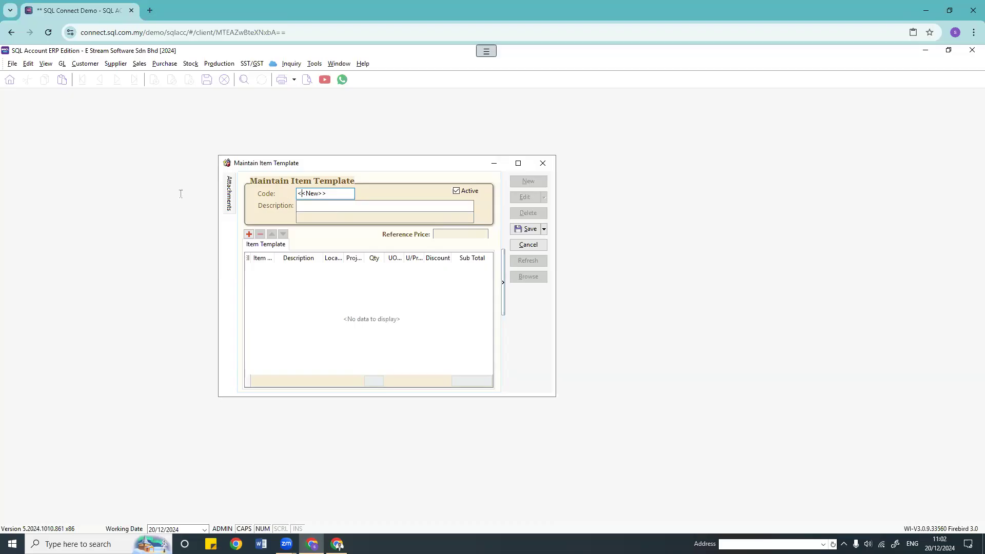
{"action": "type", "text": "HAMO"}
{"action": "key", "text": "BackSpace"}
{"action": "type", "text": "PER"}
{"action": "left_click_drag", "start_coordinate": [328, 194], "coordinate": [296, 194]}
{"action": "key", "text": "ctrl+c"}
{"action": "left_click", "coordinate": [315, 204]}
{"action": "key", "text": "ctrl+v"}
Step: Add BOM-01/Black, CCE/Black-Chair and ER/Lamp as the template's three items
{"action": "left_click", "coordinate": [266, 276]}
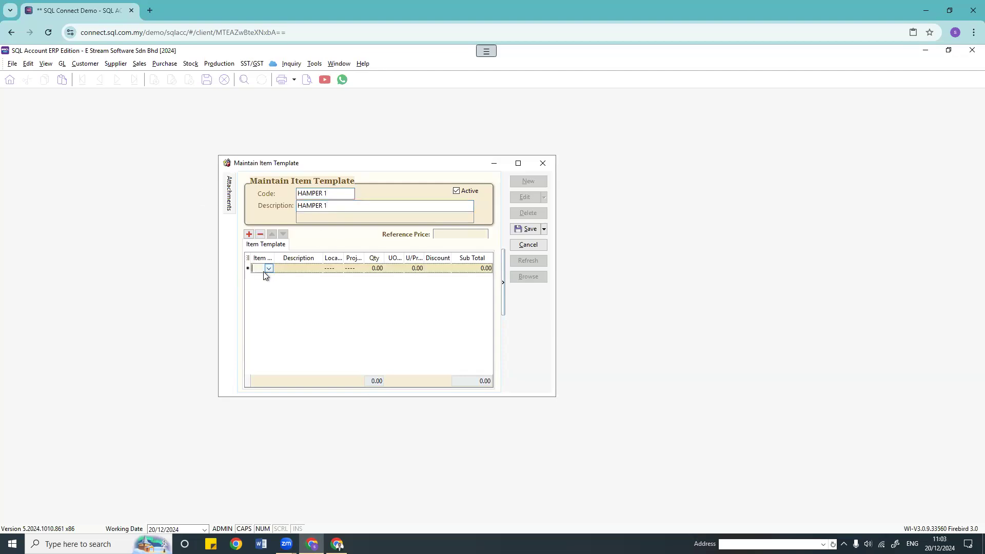
{"action": "left_click", "coordinate": [267, 270]}
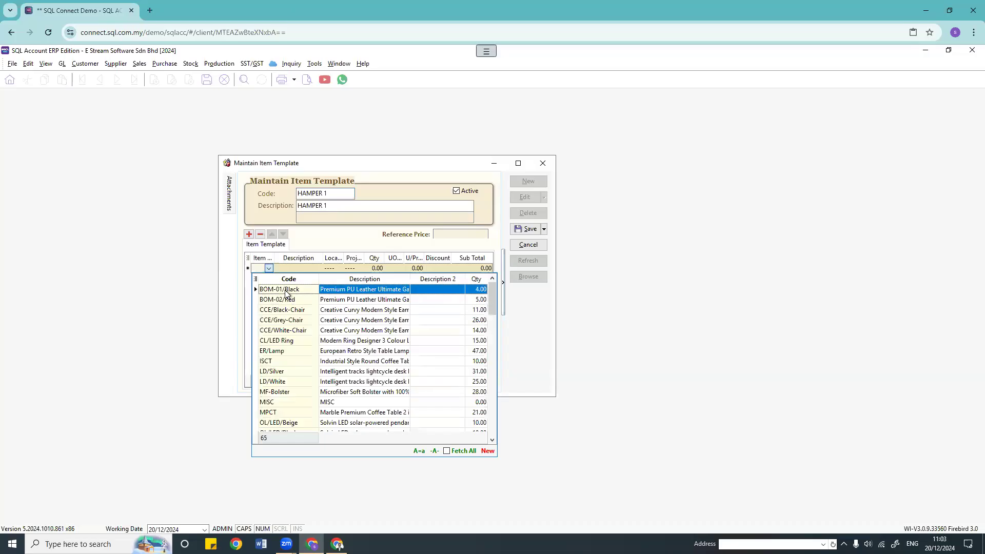
{"action": "left_click", "coordinate": [286, 290]}
{"action": "left_click", "coordinate": [271, 280]}
{"action": "left_click", "coordinate": [271, 280]}
{"action": "left_click", "coordinate": [255, 316]}
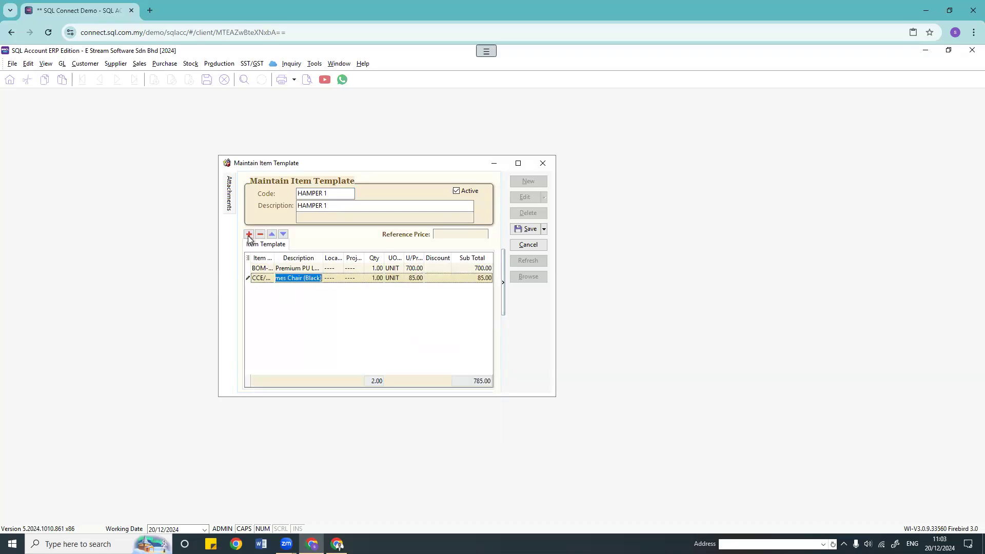
{"action": "left_click", "coordinate": [249, 235]}
{"action": "left_click", "coordinate": [270, 289]}
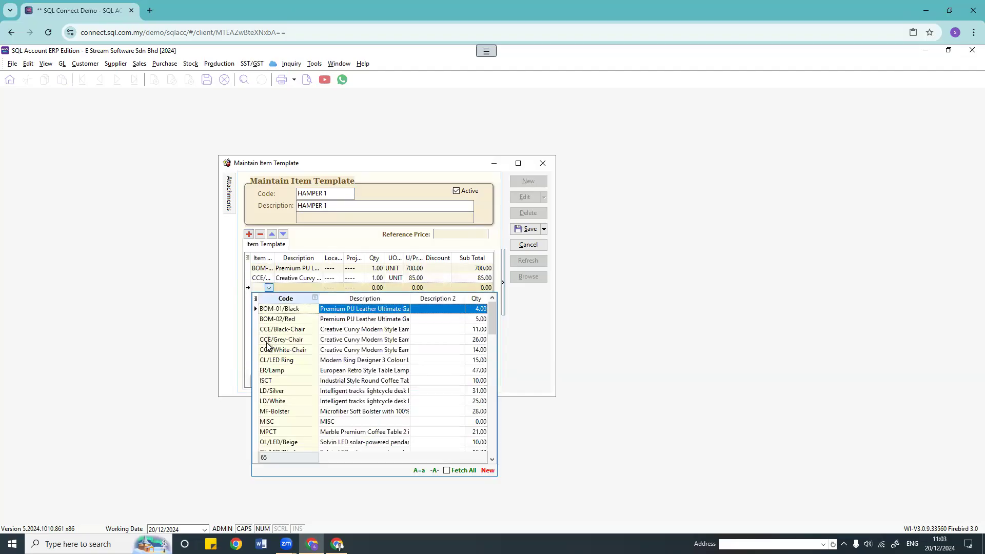
{"action": "left_click", "coordinate": [272, 370]}
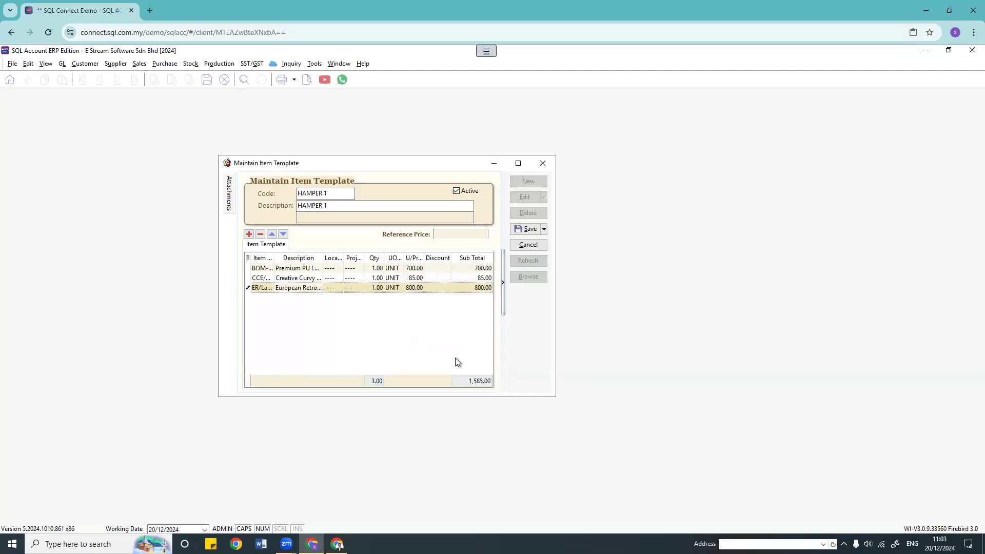
Step: Set the reference price to 1500 and save the HAMPER 1 template
{"action": "left_click", "coordinate": [452, 235]}
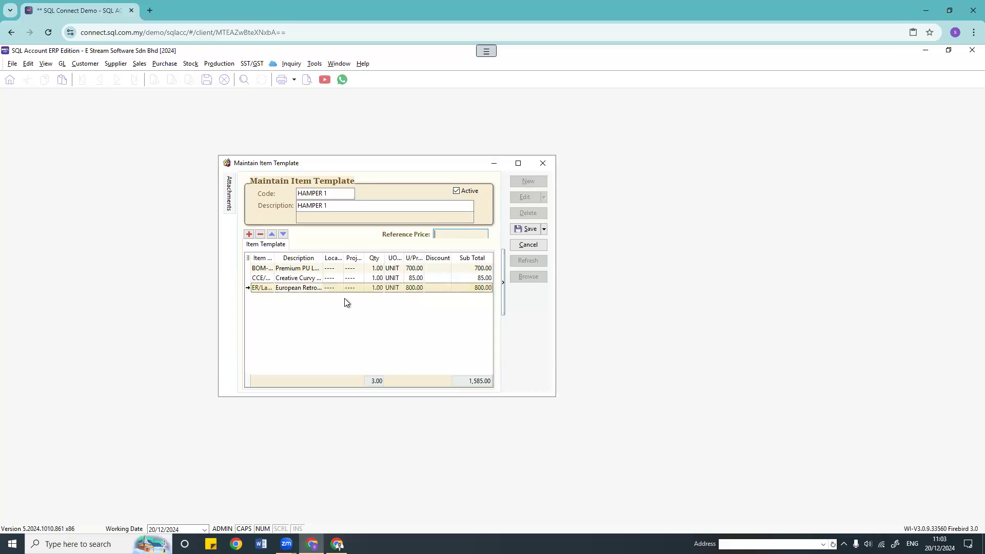
{"action": "type", "text": "1500"}
{"action": "left_click", "coordinate": [527, 229]}
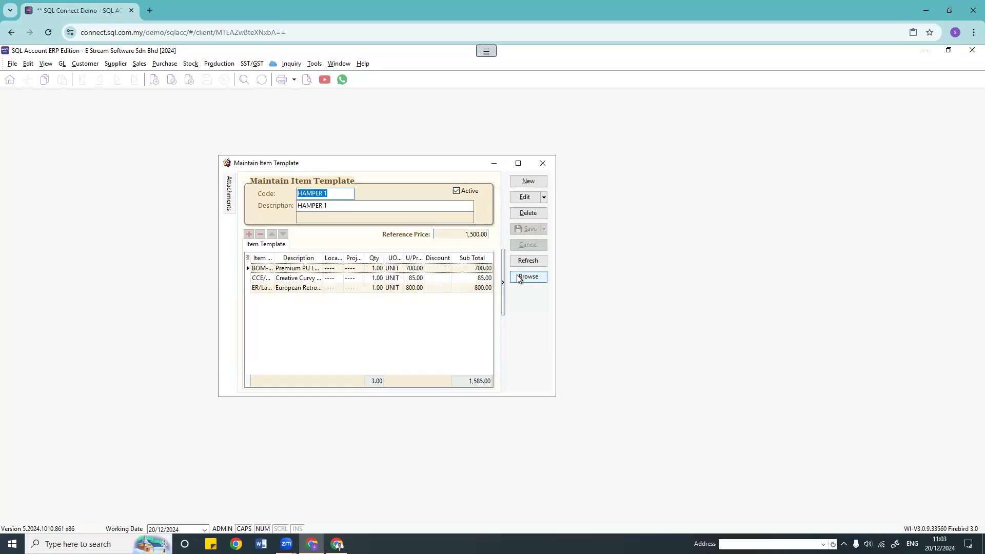
{"action": "left_click", "coordinate": [524, 182]}
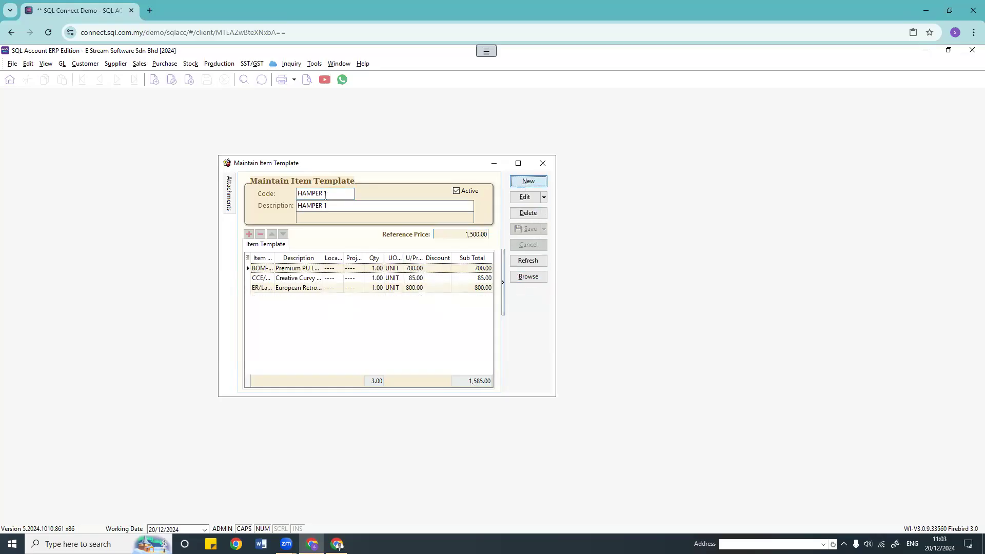
Step: Enter XMAS GIFT BOX as the new template's code and description
{"action": "left_click", "coordinate": [338, 193]}
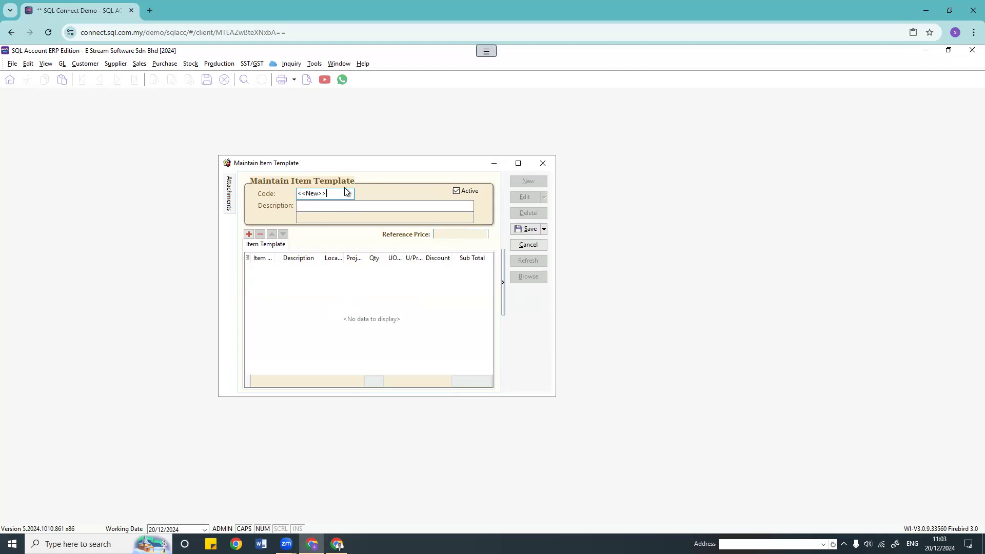
{"action": "left_click_drag", "start_coordinate": [338, 193], "coordinate": [278, 201]}
{"action": "key", "text": "BackSpace"}
{"action": "type", "text": "CHR"}
{"action": "key", "text": "BackSpace"}
{"action": "key", "text": "BackSpace"}
{"action": "key", "text": "BackSpace"}
{"action": "type", "text": "XMAS GIFT BOX"}
{"action": "left_click_drag", "start_coordinate": [342, 194], "coordinate": [202, 192]}
{"action": "key", "text": "ctrl+c"}
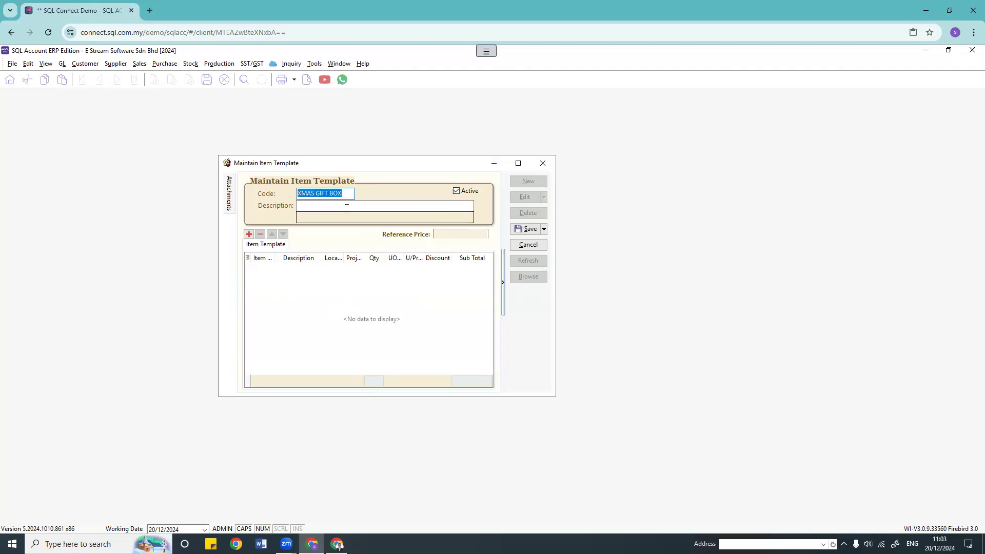
{"action": "left_click", "coordinate": [345, 205]}
{"action": "key", "text": "ctrl+v"}
Step: Add MF-Bolster, LD/Silver and PF3S-Sofa as the template's item rows
{"action": "left_click", "coordinate": [249, 234]}
{"action": "left_click", "coordinate": [266, 269]}
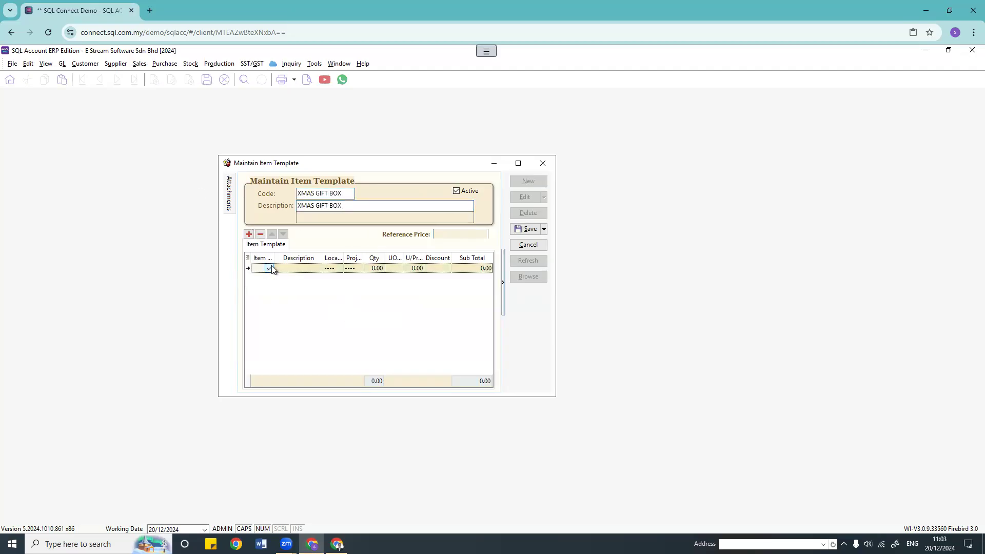
{"action": "left_click", "coordinate": [269, 268]}
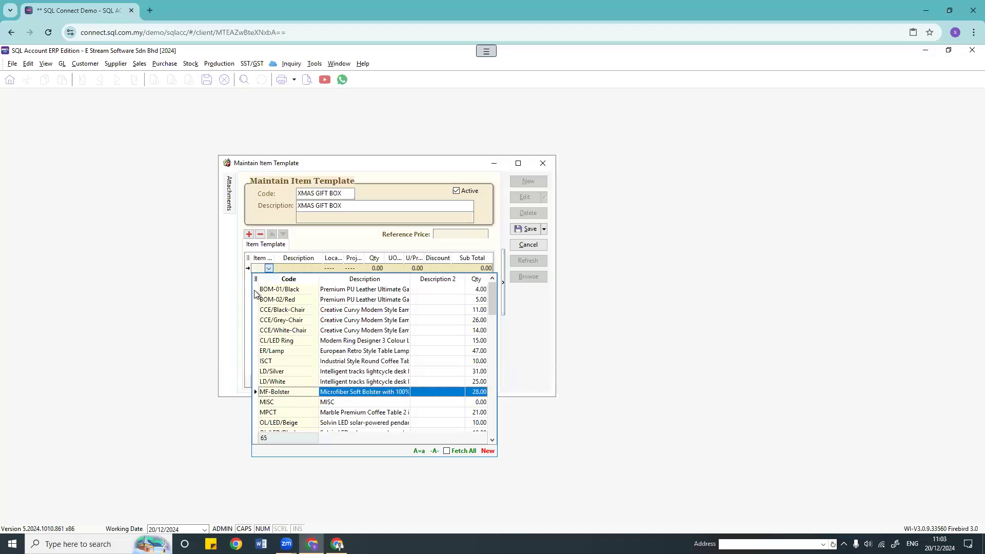
{"action": "left_click", "coordinate": [282, 392]}
{"action": "left_click", "coordinate": [248, 235]}
{"action": "left_click", "coordinate": [267, 278]}
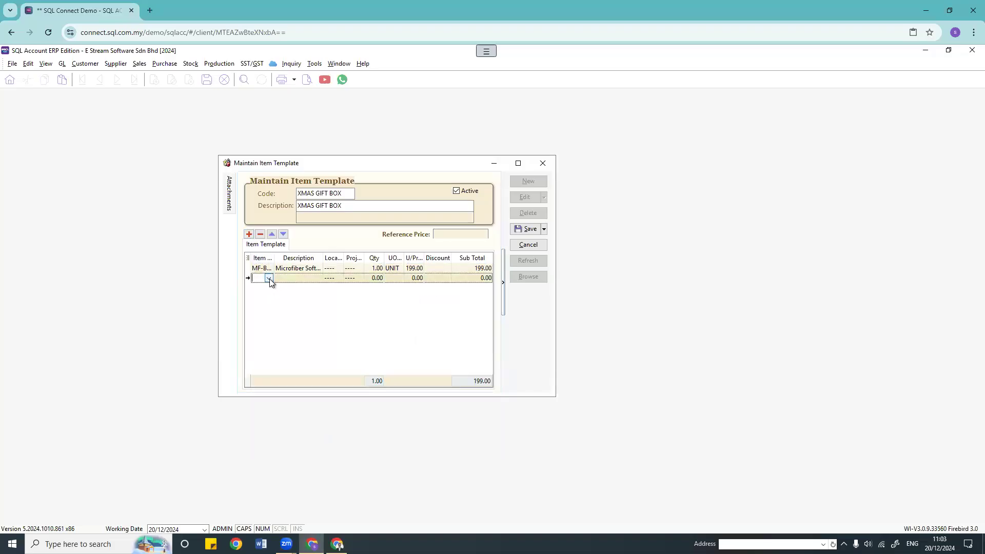
{"action": "left_click", "coordinate": [269, 278]}
{"action": "left_click", "coordinate": [279, 381]}
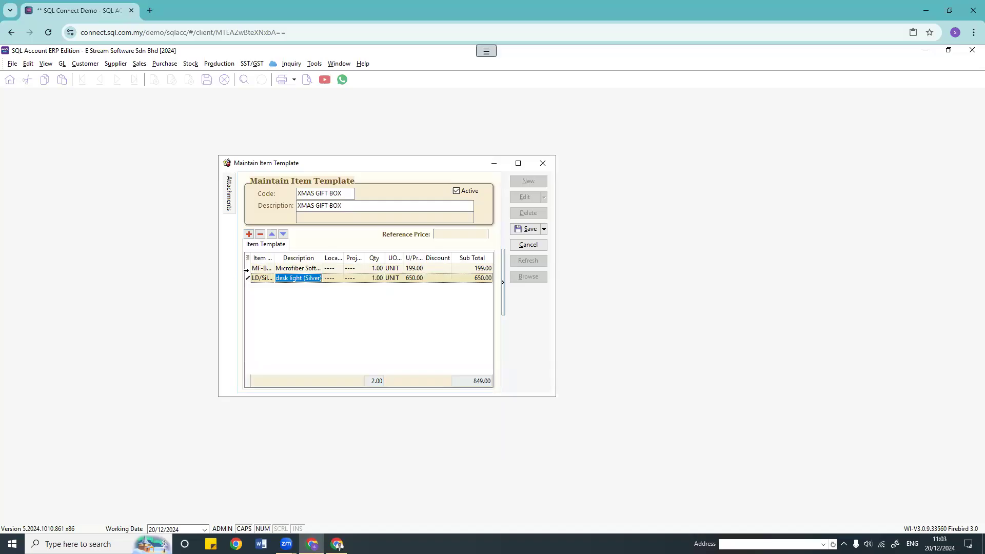
{"action": "left_click", "coordinate": [249, 235]}
{"action": "left_click", "coordinate": [249, 234]}
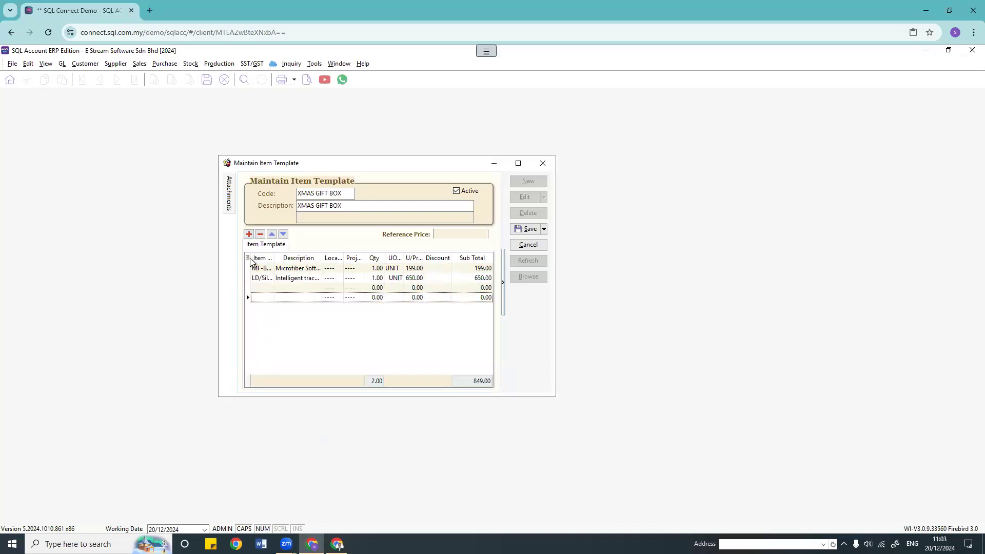
{"action": "left_click", "coordinate": [267, 288]}
{"action": "left_click", "coordinate": [269, 288]}
{"action": "scroll", "coordinate": [301, 442], "scroll_direction": "down", "scroll_amount": 2}
{"action": "scroll", "coordinate": [302, 442], "scroll_direction": "down", "scroll_amount": 1}
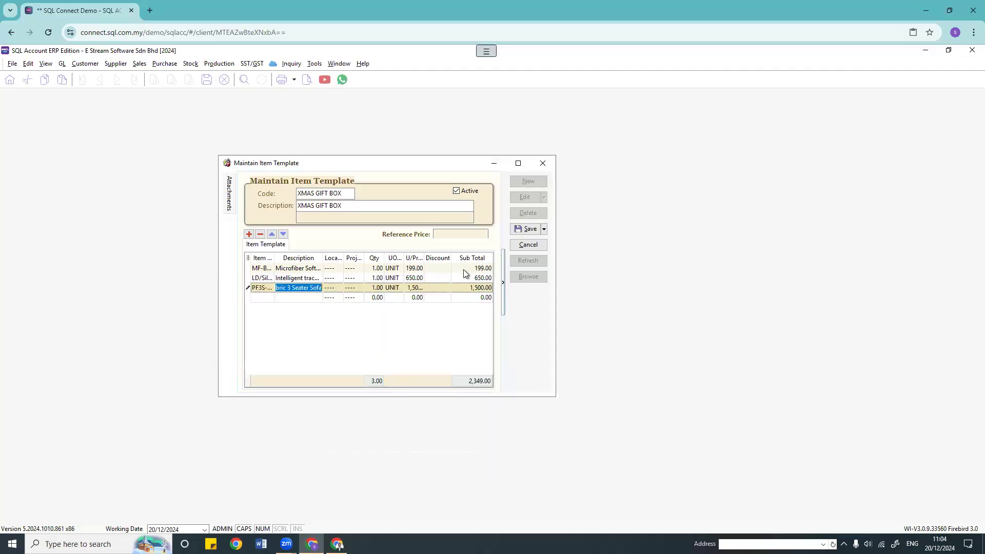
Step: Set the reference price to 2500, save the template, and close its window
{"action": "left_click", "coordinate": [461, 237]}
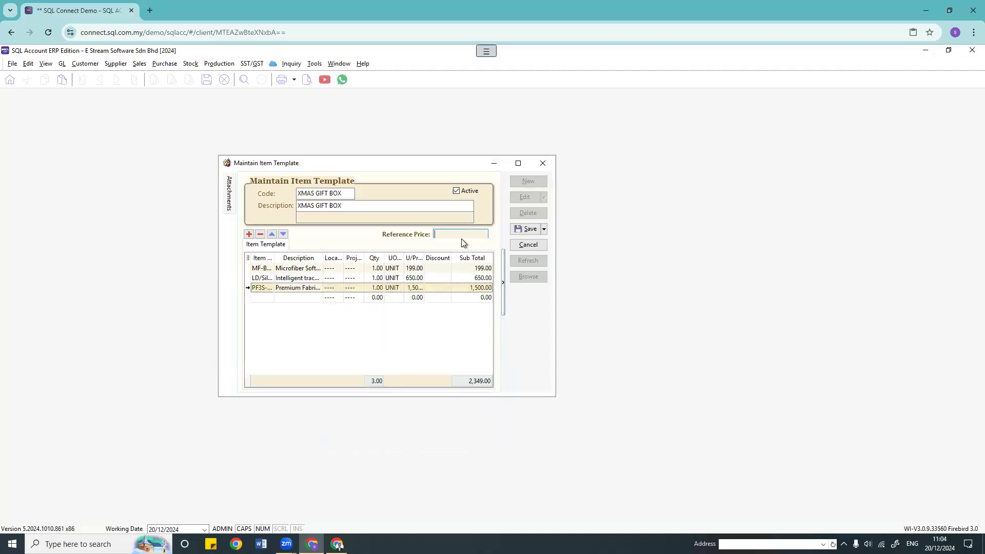
{"action": "type", "text": "2500"}
{"action": "left_click", "coordinate": [532, 232]}
{"action": "left_click", "coordinate": [542, 163]}
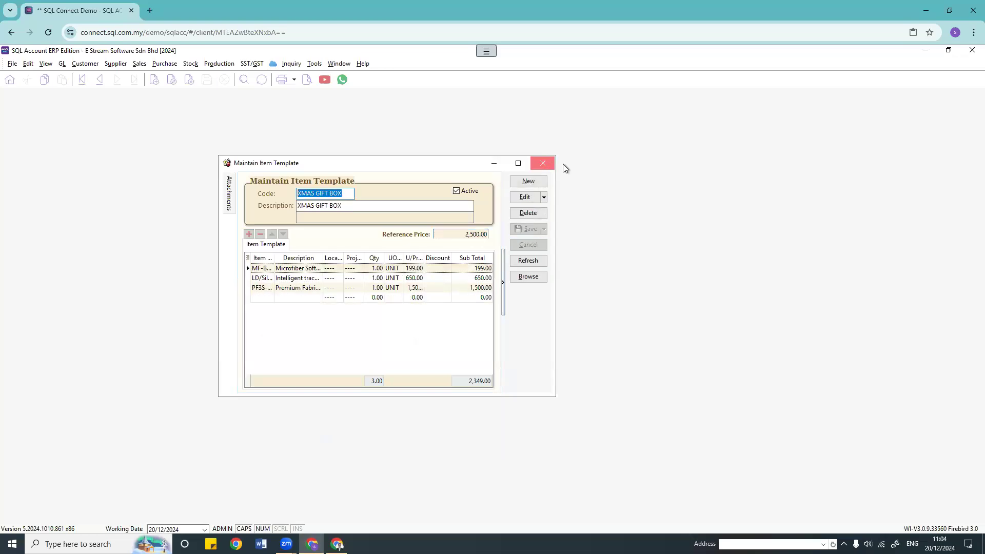
{"action": "left_click", "coordinate": [139, 64]}
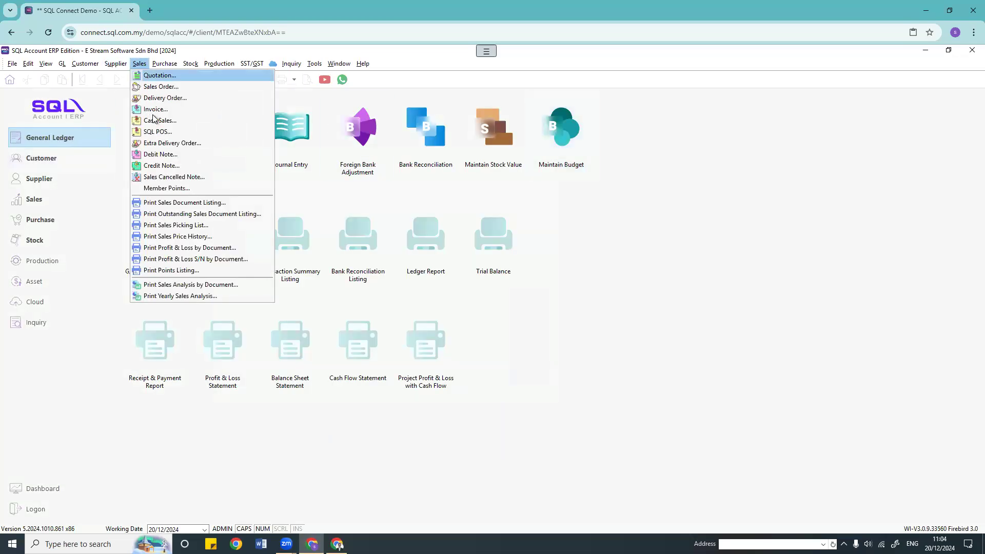
Step: Start a new full-screen sales invoice for customer CASH SALES
{"action": "left_click", "coordinate": [156, 109]}
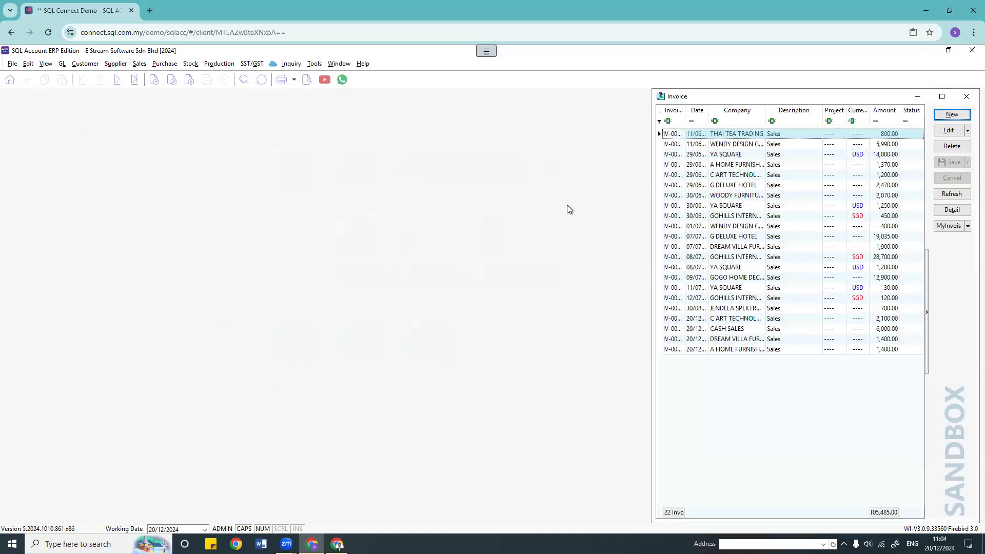
{"action": "left_click", "coordinate": [942, 97]}
{"action": "left_click", "coordinate": [958, 115]}
{"action": "left_click", "coordinate": [104, 128]}
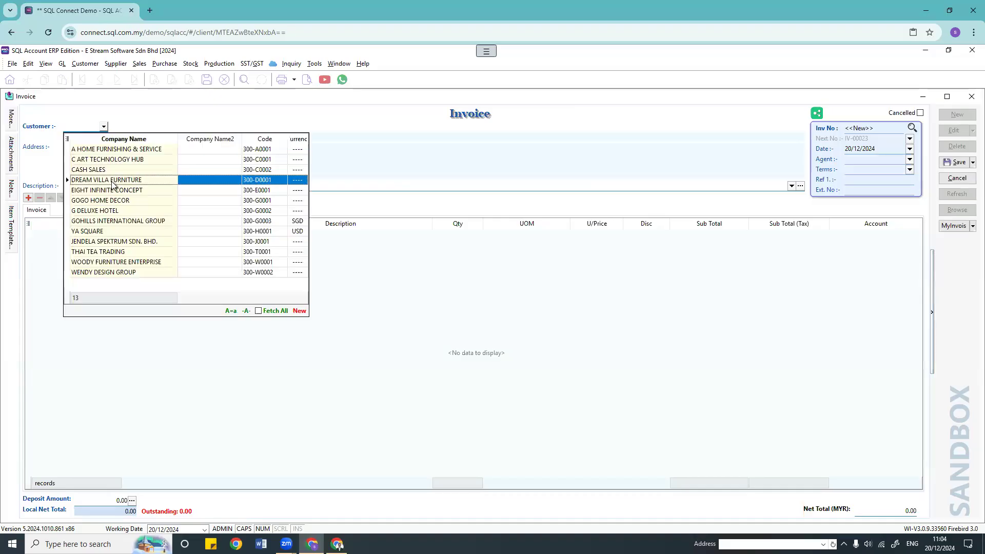
{"action": "left_click", "coordinate": [132, 172]}
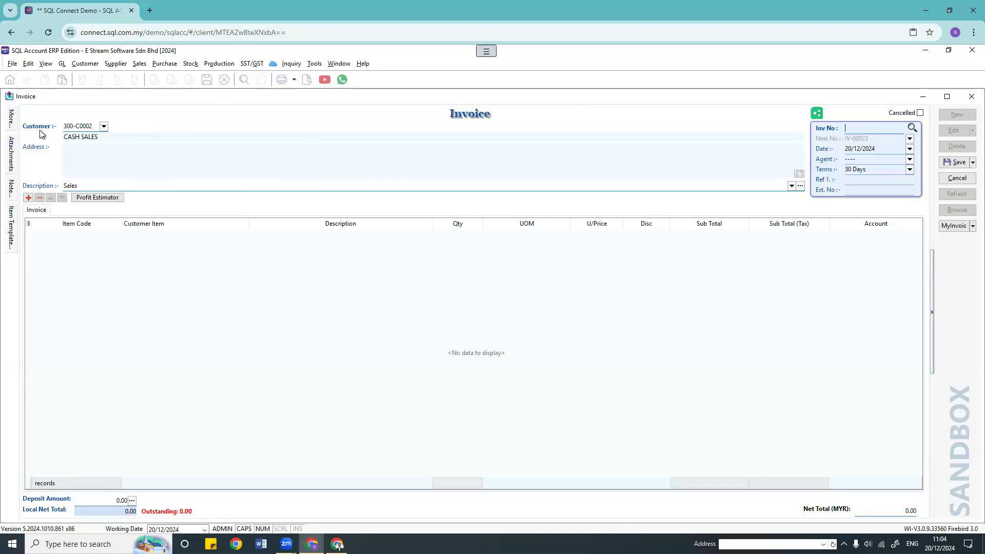
Step: Add the XMAS GIFT BOX template's items from the Item Template panel
{"action": "mouse_move", "coordinate": [9, 239]}
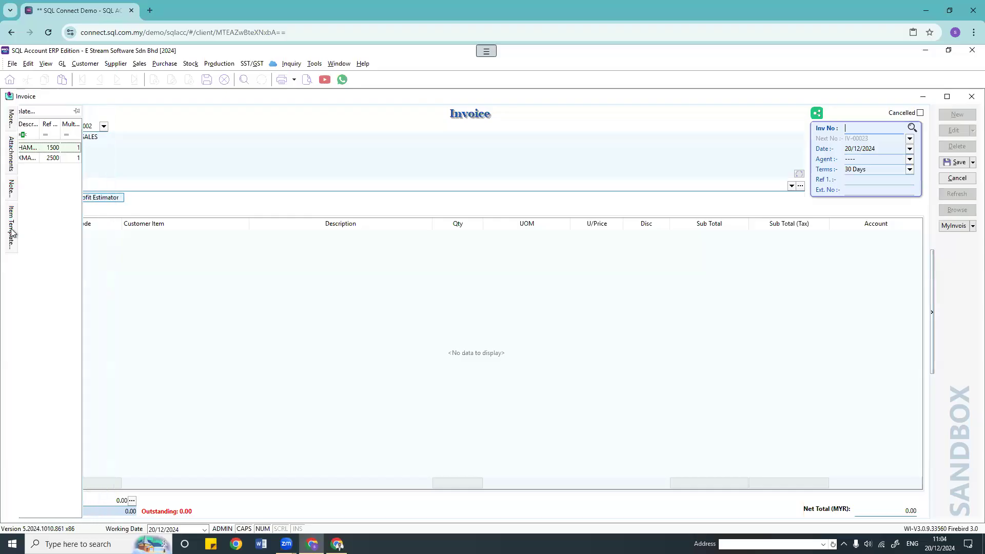
{"action": "left_click", "coordinate": [11, 232]}
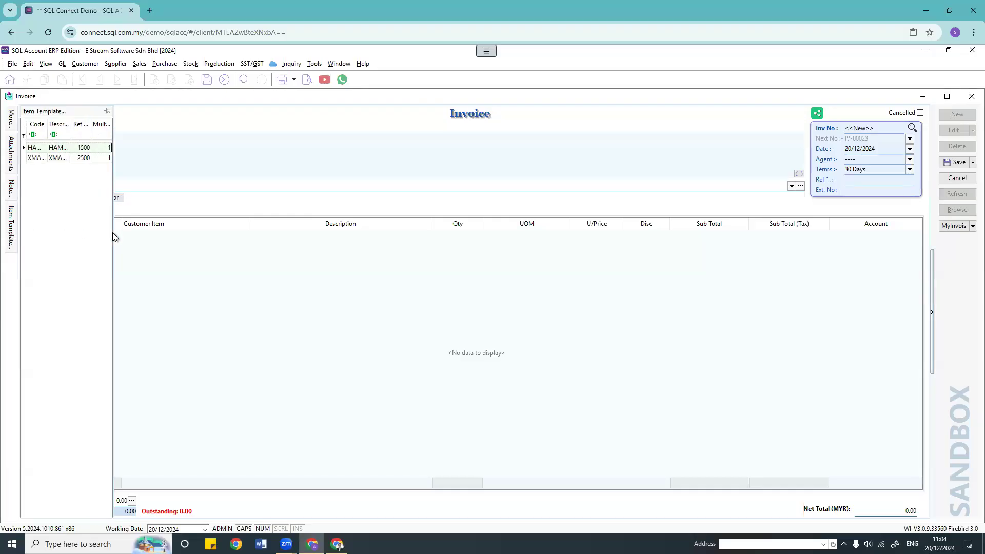
{"action": "left_click_drag", "start_coordinate": [128, 236], "coordinate": [248, 248]}
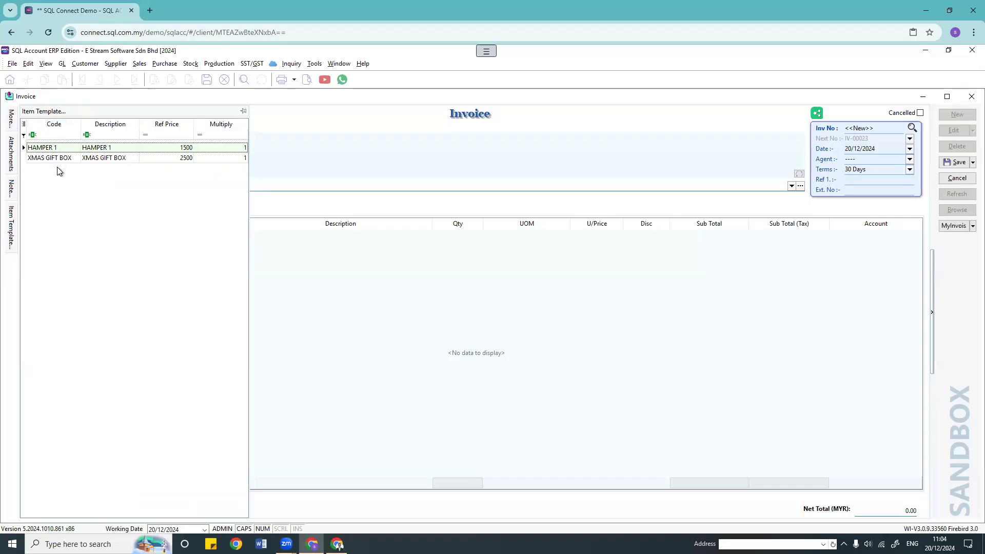
{"action": "double_click", "coordinate": [69, 159]}
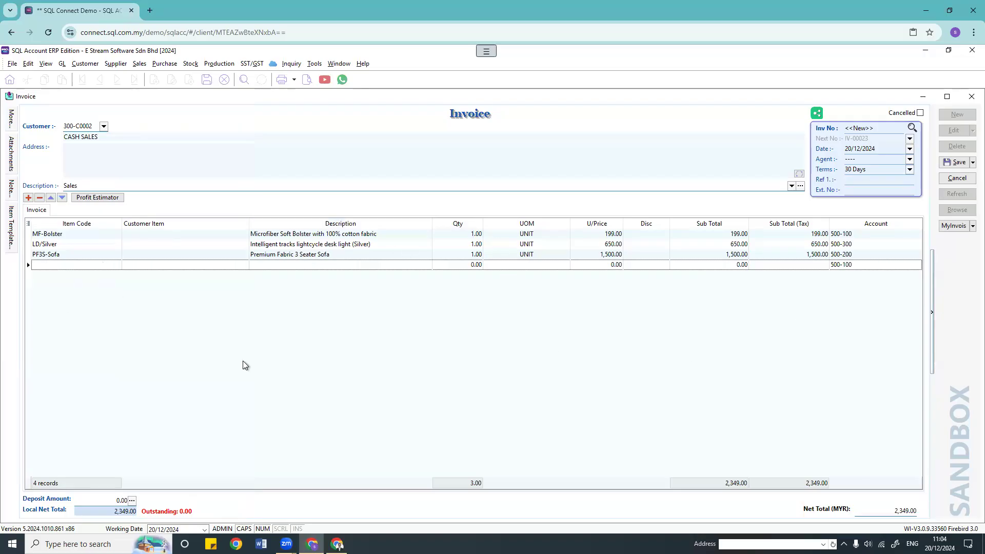
Step: Add the HAMPER 1 template's items, then cancel and discard the unsaved invoice
{"action": "mouse_move", "coordinate": [10, 234]}
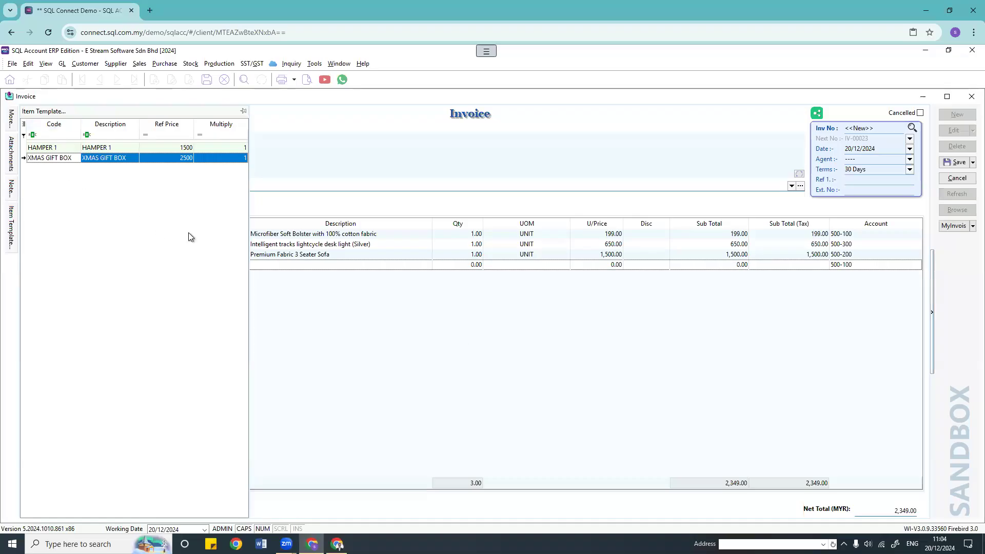
{"action": "double_click", "coordinate": [58, 147]}
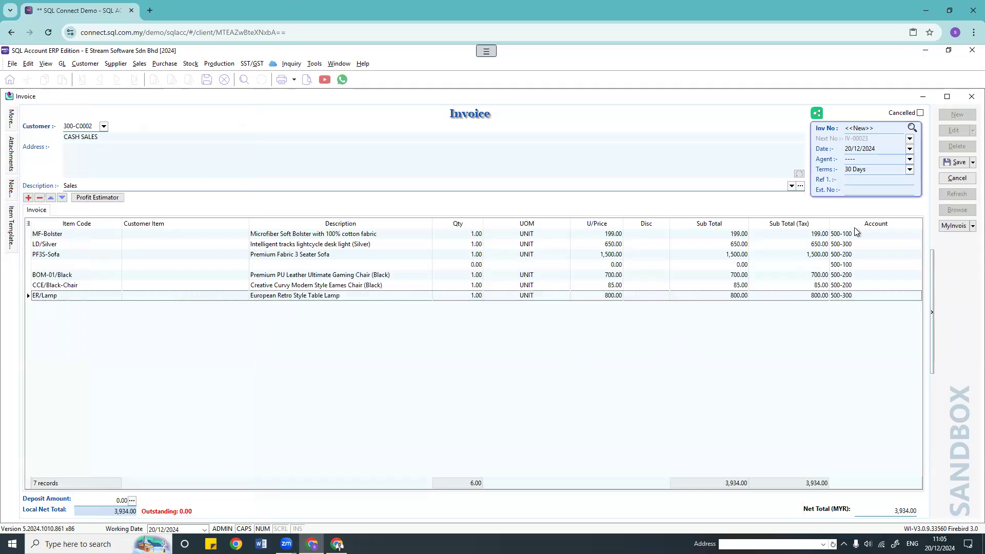
{"action": "left_click", "coordinate": [957, 179]}
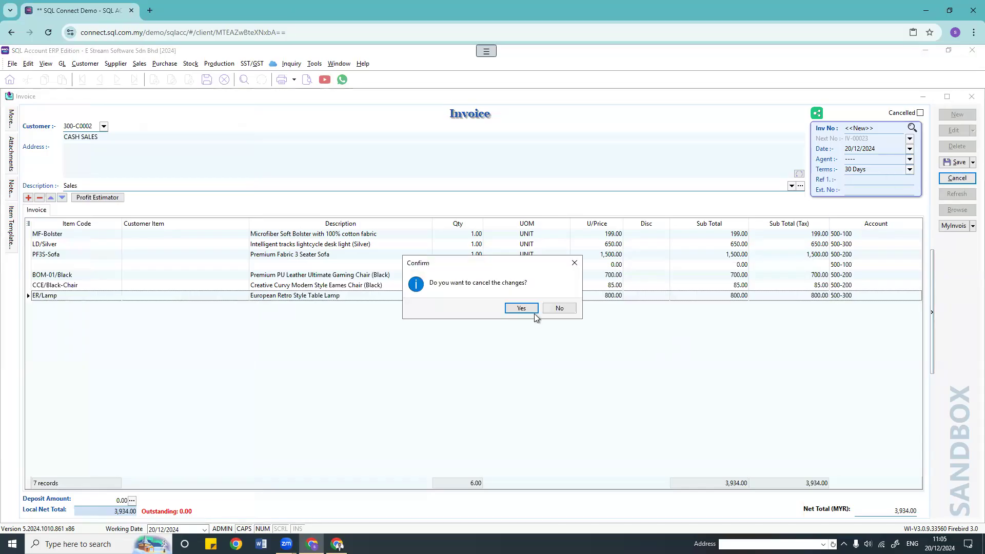
{"action": "left_click", "coordinate": [533, 311]}
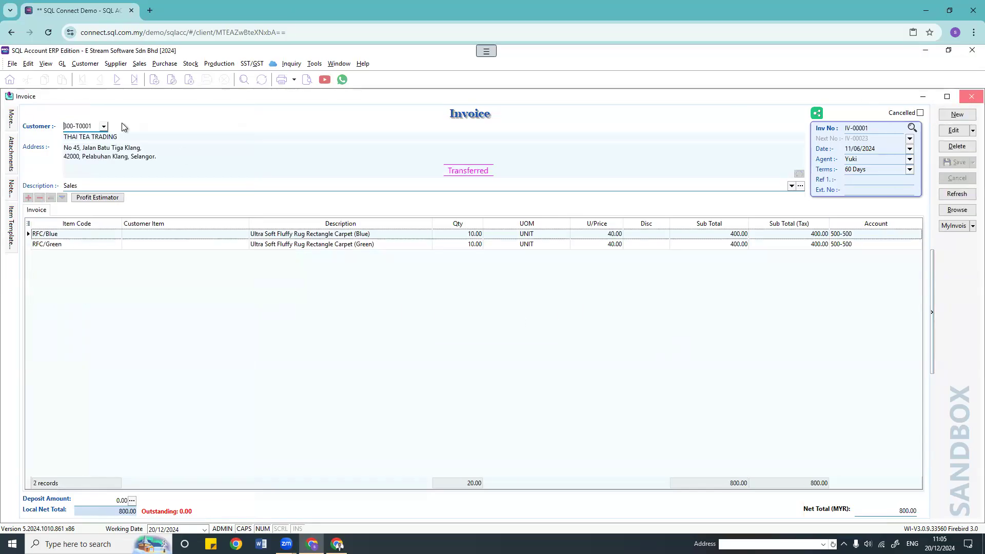
{"action": "left_click", "coordinate": [143, 65]}
{"action": "left_click", "coordinate": [166, 77]}
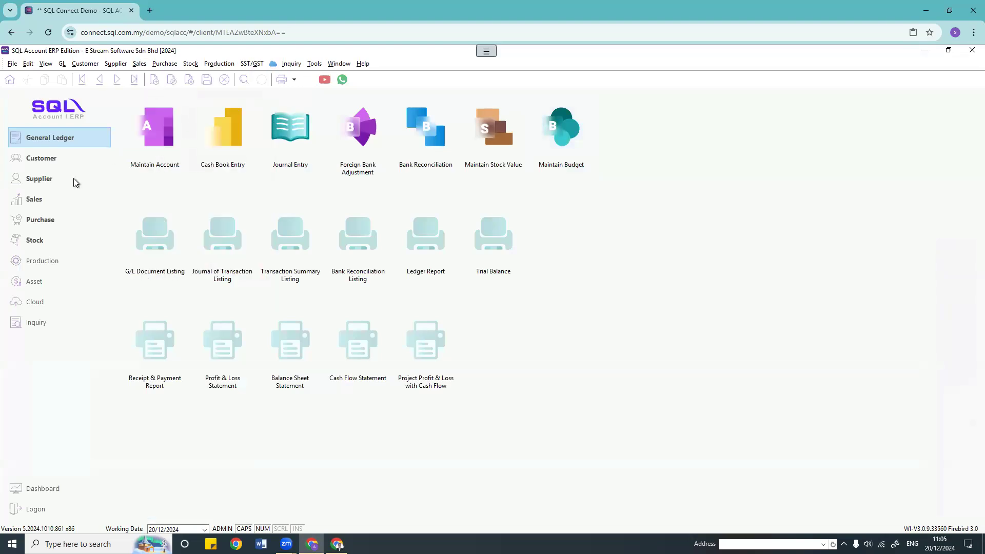
{"action": "left_click", "coordinate": [957, 116]}
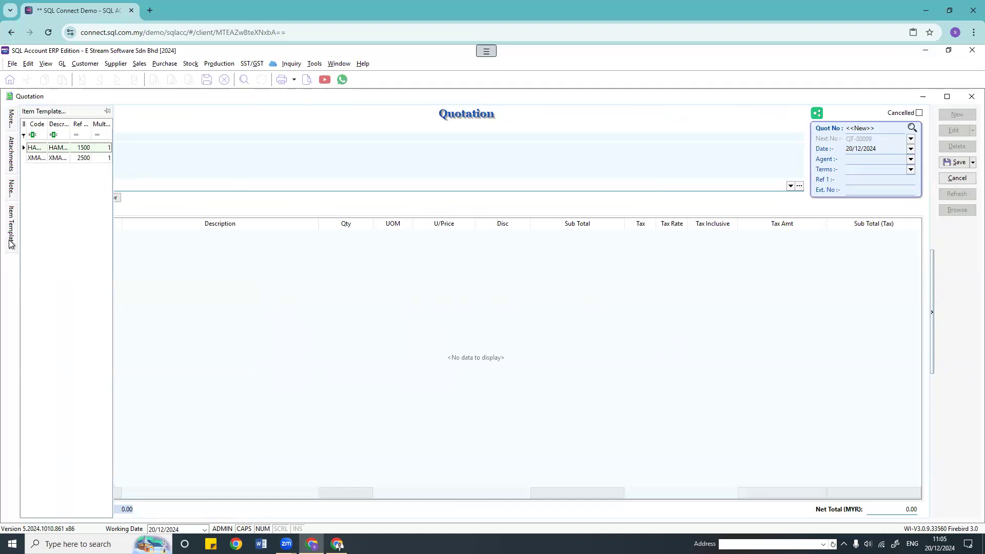
{"action": "left_click", "coordinate": [970, 102]}
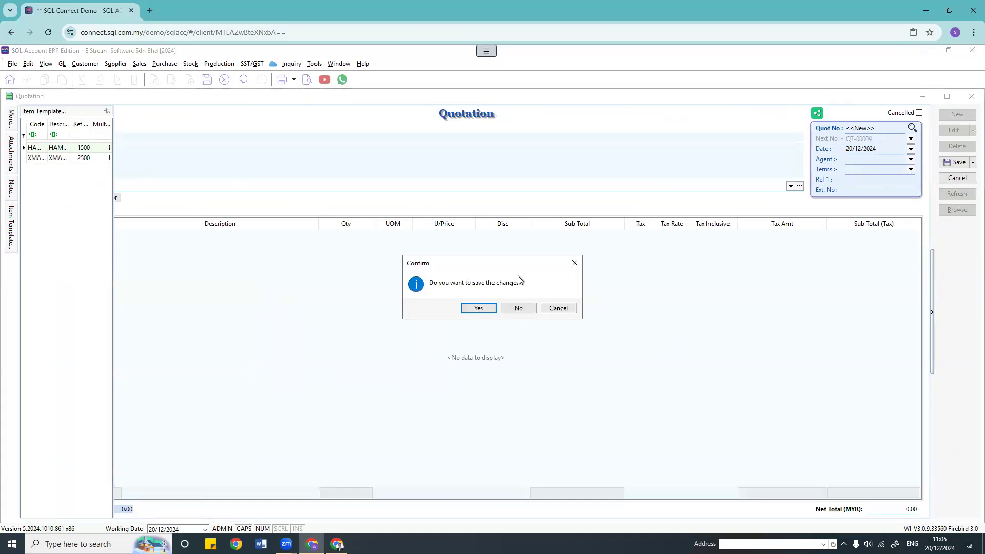
{"action": "left_click", "coordinate": [520, 308]}
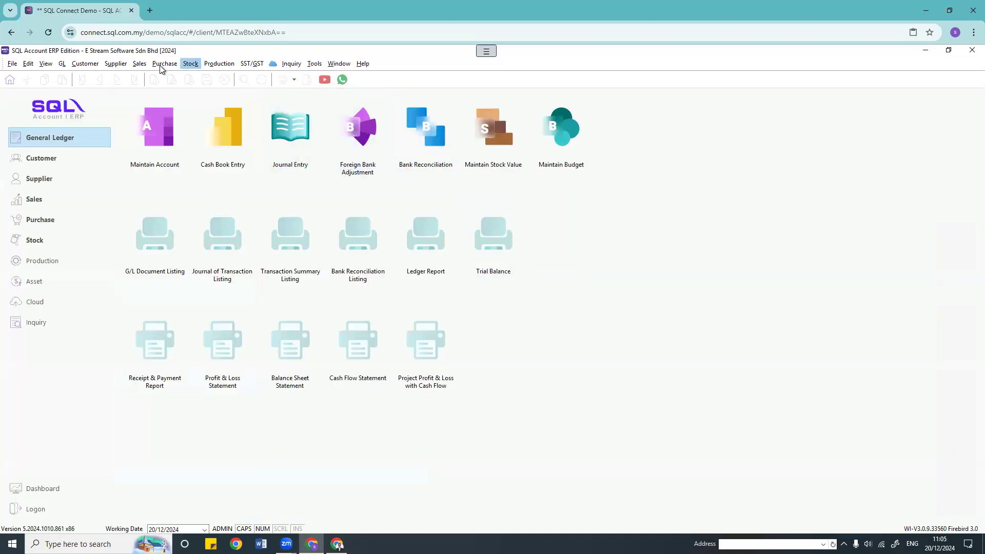
{"action": "left_click", "coordinate": [165, 63]}
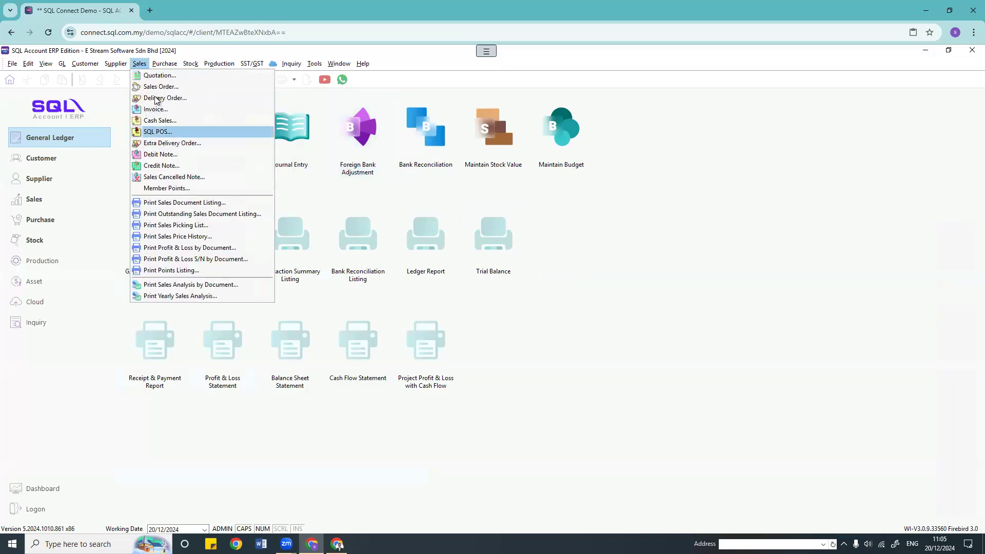
{"action": "left_click", "coordinate": [155, 97]}
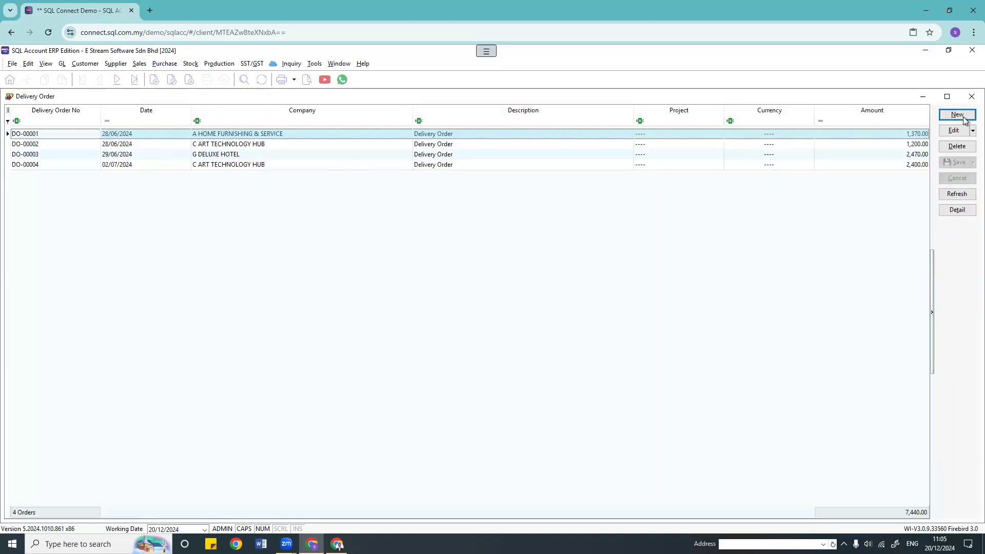
{"action": "left_click", "coordinate": [957, 115]}
{"action": "mouse_move", "coordinate": [12, 229]}
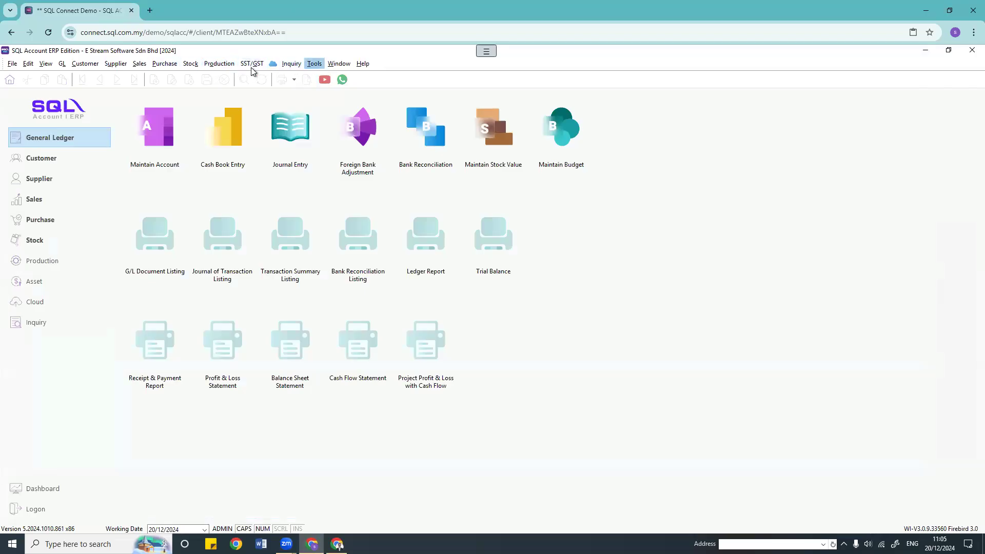
{"action": "left_click", "coordinate": [190, 63]}
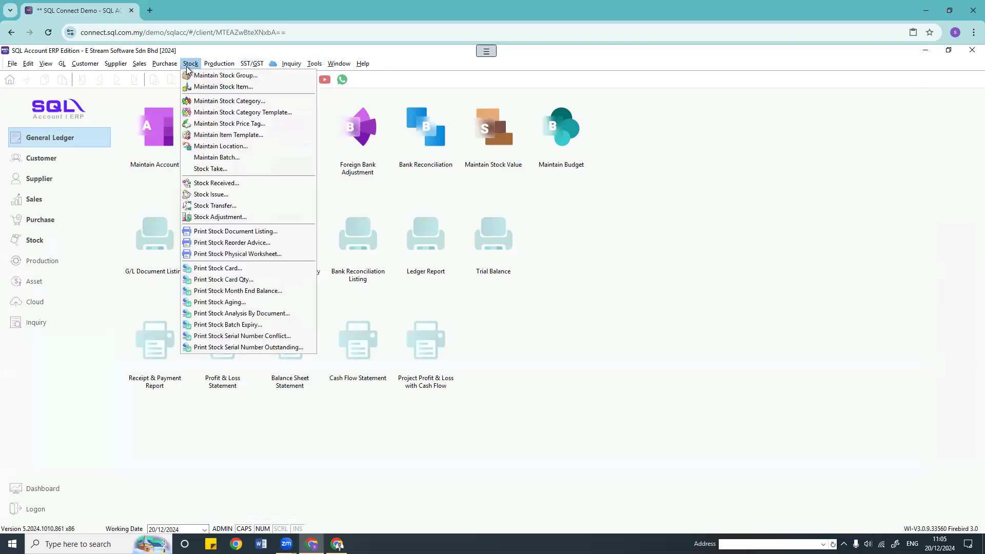
{"action": "left_click", "coordinate": [235, 147]}
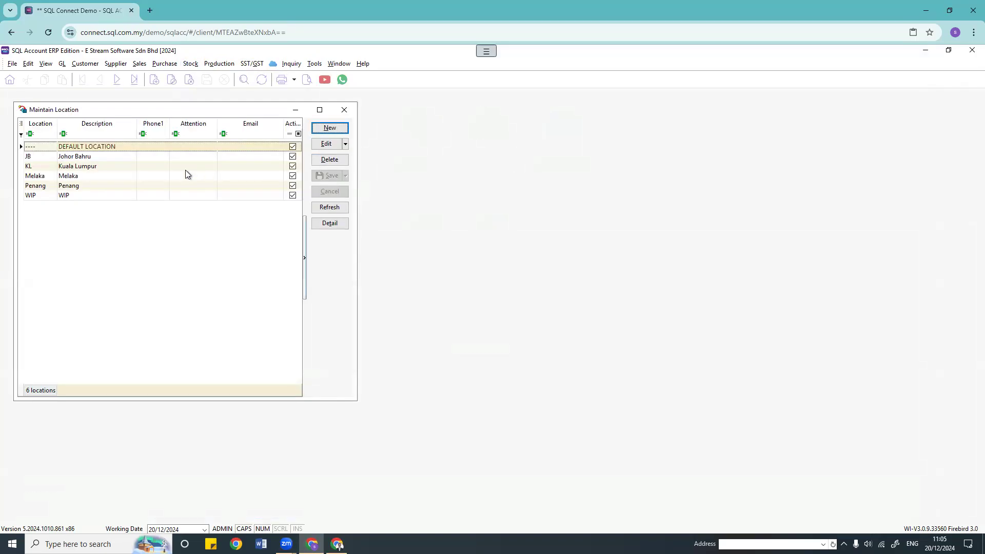
{"action": "left_click_drag", "start_coordinate": [198, 109], "coordinate": [349, 131]}
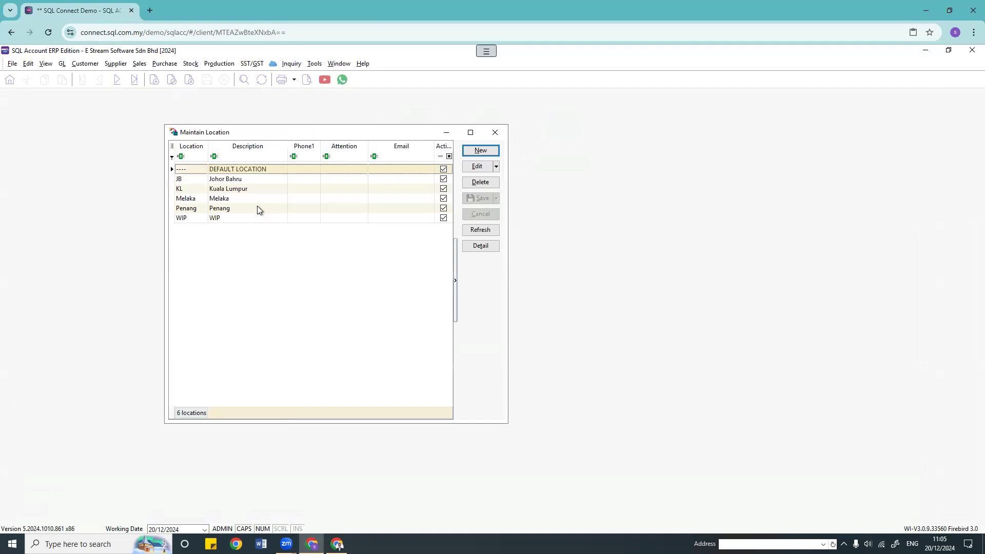
{"action": "left_click", "coordinate": [479, 152]}
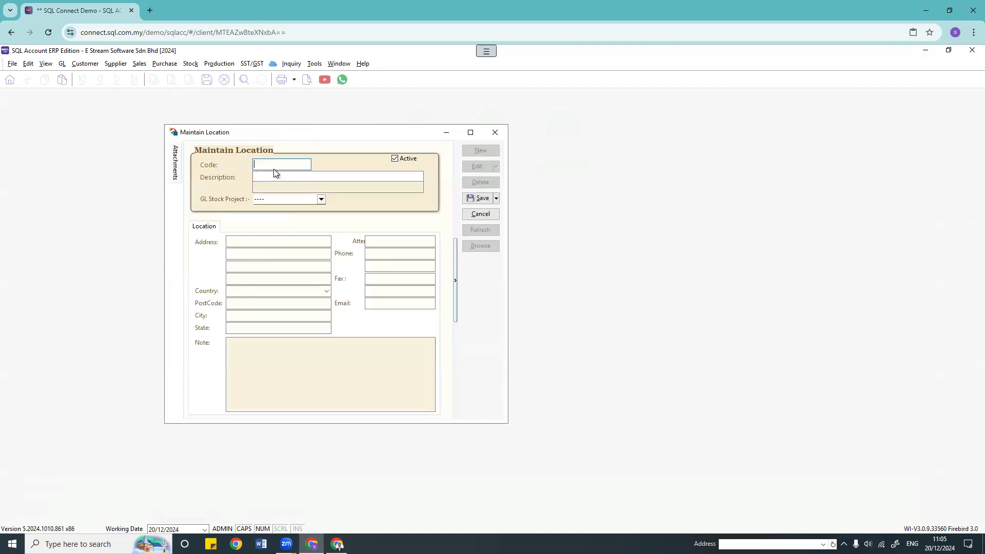
{"action": "left_click", "coordinate": [264, 251]}
{"action": "left_click", "coordinate": [262, 313]}
{"action": "left_click", "coordinate": [321, 199]}
{"action": "left_click", "coordinate": [405, 204]}
{"action": "left_click", "coordinate": [481, 214]}
{"action": "left_click", "coordinate": [495, 133]}
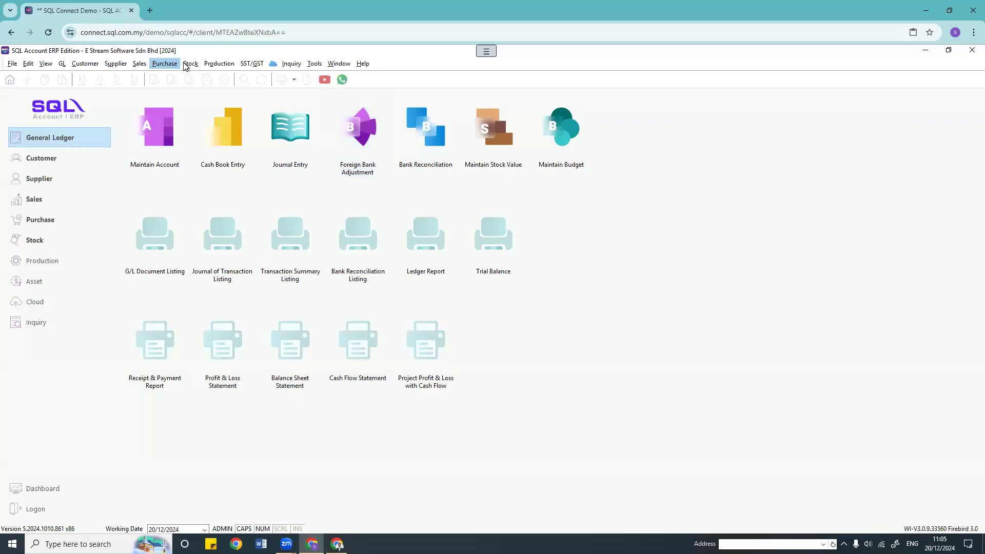
{"action": "left_click", "coordinate": [189, 65]}
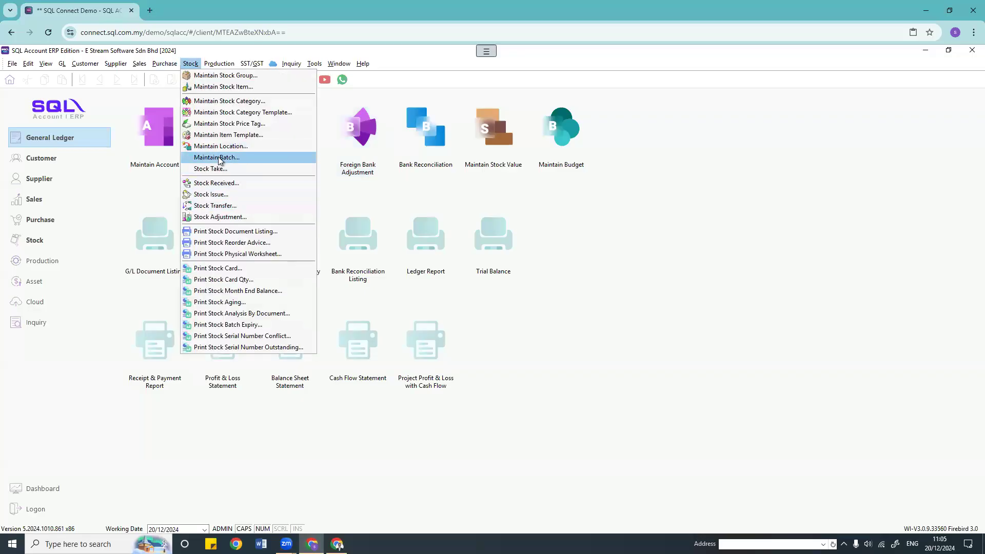
Step: Start new stock batch 123 with description 123 and expiry date 28/02/2025
{"action": "left_click", "coordinate": [233, 157]}
{"action": "left_click_drag", "start_coordinate": [275, 125], "coordinate": [523, 163]}
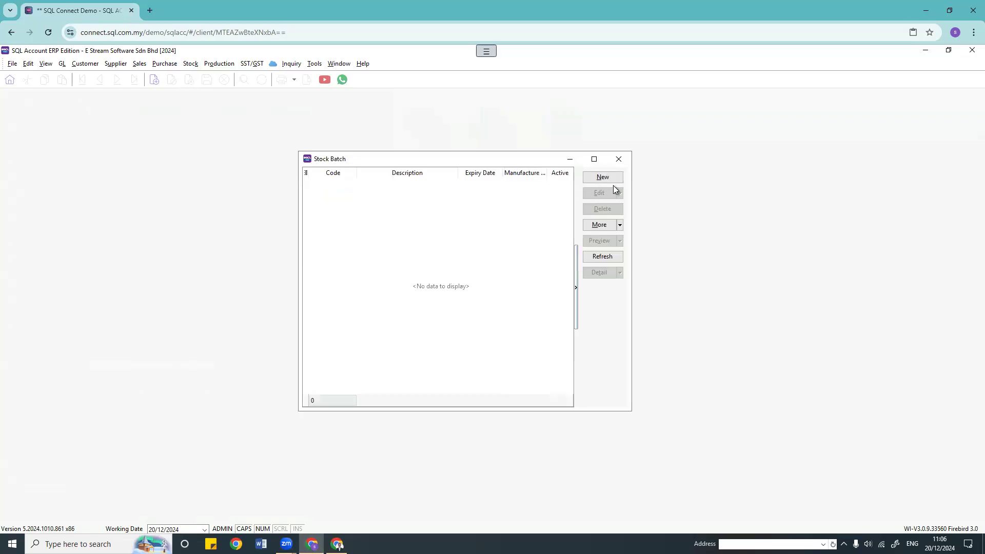
{"action": "left_click", "coordinate": [601, 178]}
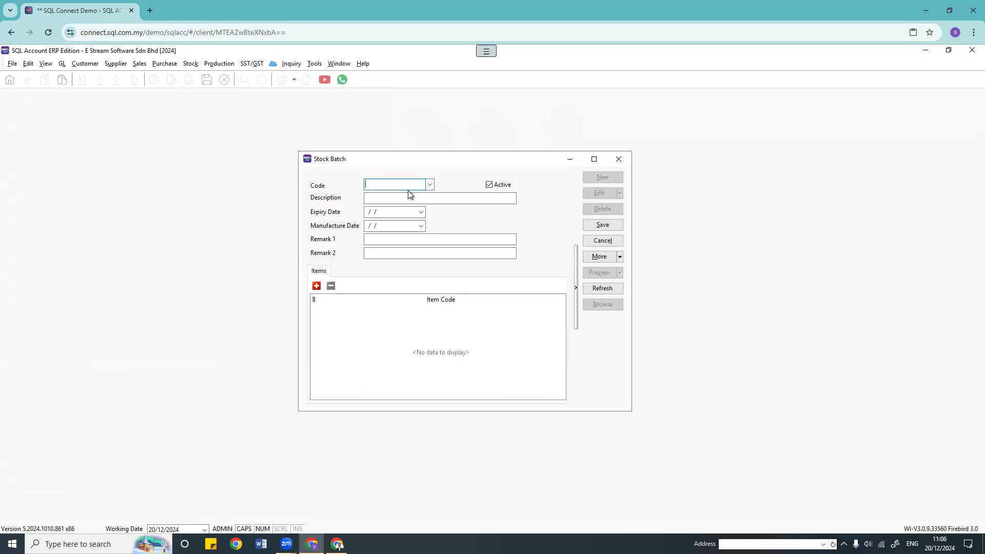
{"action": "left_click_drag", "start_coordinate": [379, 185], "coordinate": [167, 179]}
{"action": "key", "text": "ctrl+c"}
{"action": "left_click", "coordinate": [372, 196]}
{"action": "key", "text": "ctrl+v"}
{"action": "left_click", "coordinate": [421, 212]}
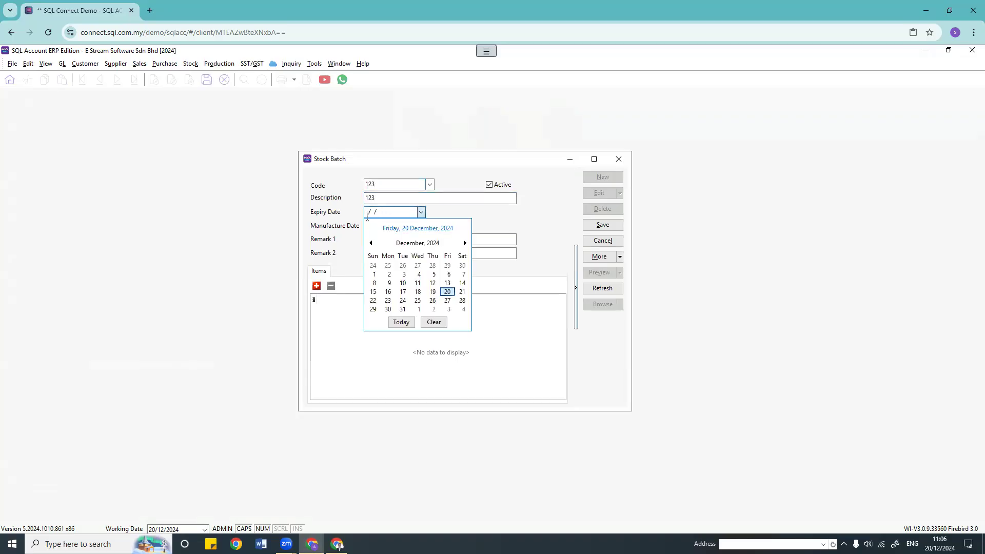
{"action": "left_click", "coordinate": [465, 243]}
{"action": "left_click", "coordinate": [465, 243]}
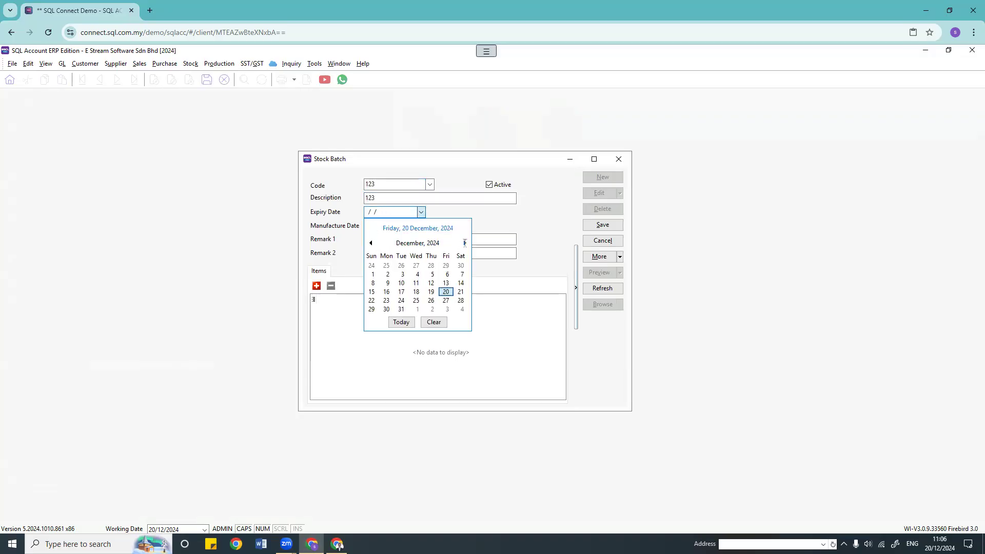
{"action": "left_click", "coordinate": [465, 300]}
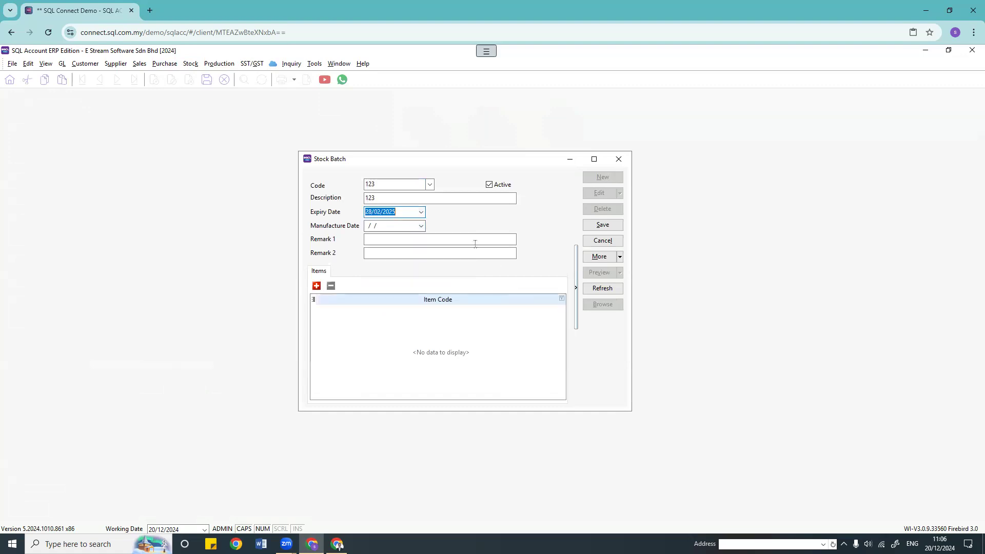
Step: Set batch 123's manufacture date to 30/06/2024
{"action": "left_click", "coordinate": [421, 225]}
{"action": "left_click", "coordinate": [371, 257]}
{"action": "left_click", "coordinate": [372, 257]}
{"action": "left_click", "coordinate": [371, 257]}
{"action": "left_click", "coordinate": [371, 257]}
{"action": "left_click", "coordinate": [372, 257]}
{"action": "left_click", "coordinate": [371, 257]}
{"action": "left_click", "coordinate": [373, 323]}
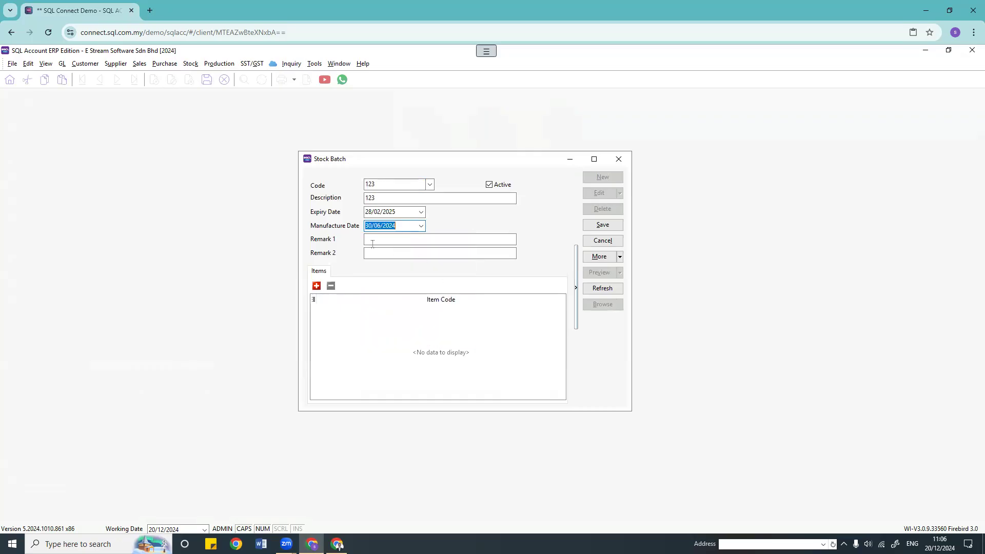
Step: Add item ISCT to batch 123 and save it
{"action": "left_click", "coordinate": [388, 239]}
{"action": "left_click", "coordinate": [317, 286]}
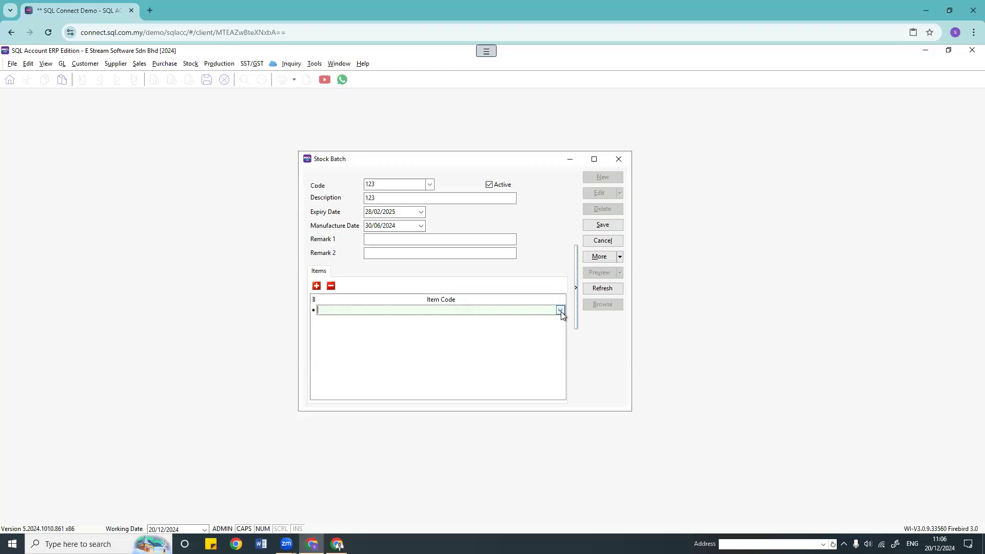
{"action": "left_click", "coordinate": [560, 311]}
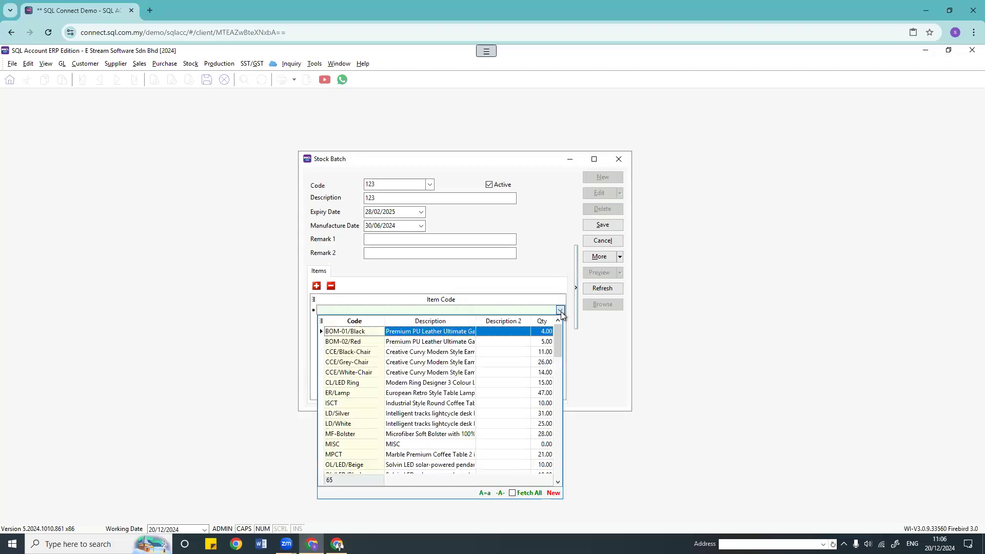
{"action": "left_click", "coordinate": [340, 403]}
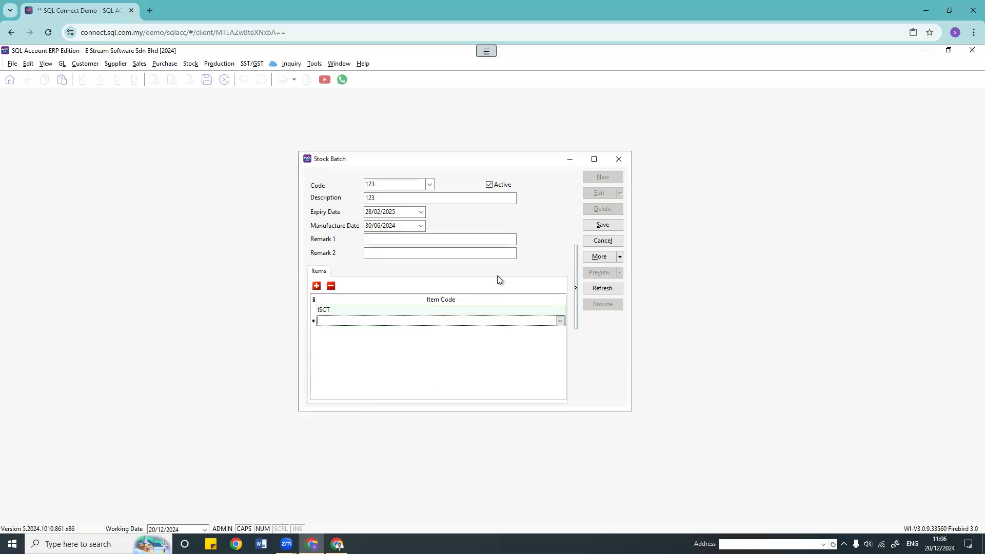
{"action": "left_click", "coordinate": [603, 225]}
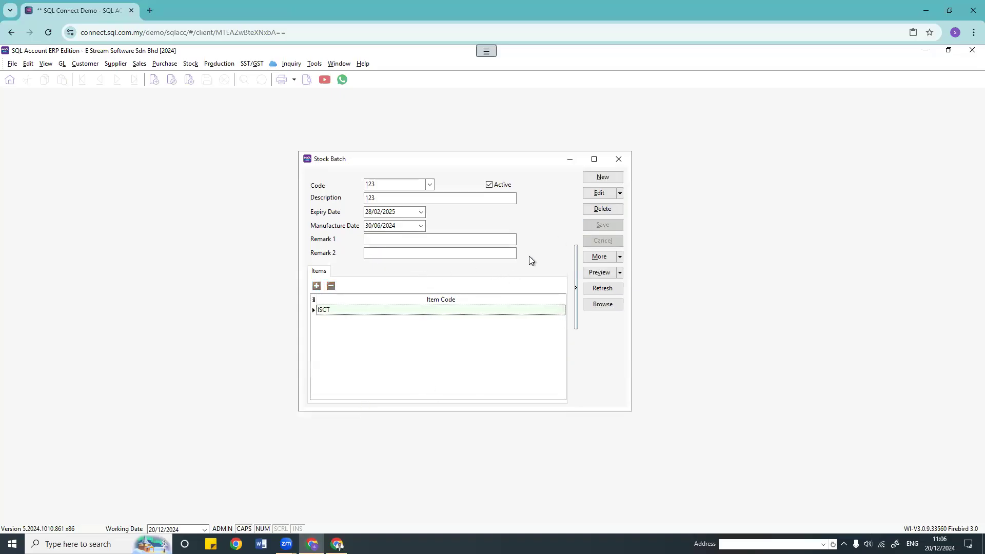
Step: Start new stock batch 456 with expiry date 31/10/2025
{"action": "left_click", "coordinate": [603, 177]}
{"action": "left_click", "coordinate": [429, 185]}
{"action": "left_click", "coordinate": [414, 185]}
{"action": "left_click", "coordinate": [400, 196]}
{"action": "left_click", "coordinate": [421, 213]}
{"action": "left_click", "coordinate": [466, 243]}
{"action": "left_click", "coordinate": [466, 243]}
{"action": "left_click", "coordinate": [466, 243]}
{"action": "left_click", "coordinate": [466, 243]}
{"action": "left_click", "coordinate": [465, 243]}
{"action": "left_click", "coordinate": [465, 243]}
{"action": "left_click", "coordinate": [465, 243]}
{"action": "left_click", "coordinate": [466, 244]}
{"action": "left_click", "coordinate": [464, 243]}
{"action": "left_click", "coordinate": [465, 243]}
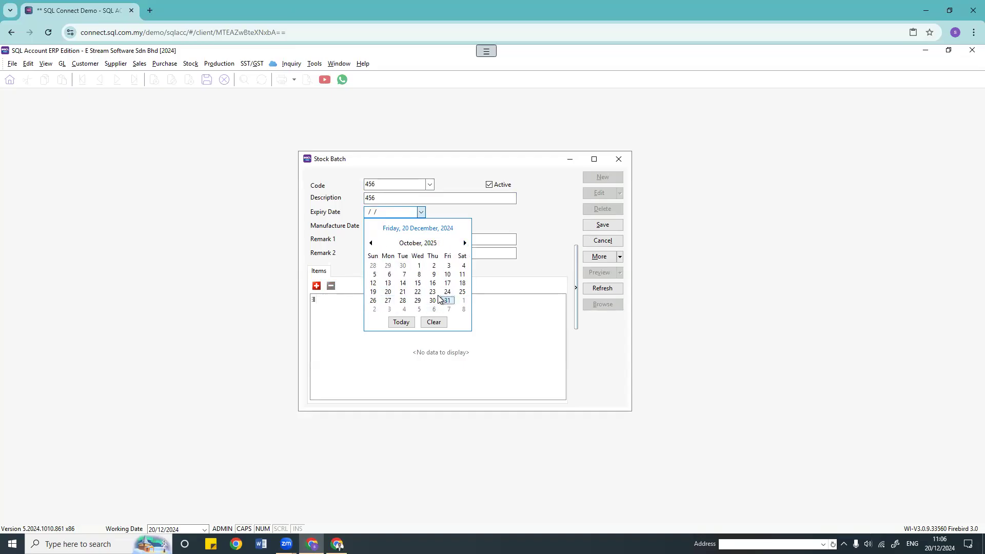
{"action": "left_click", "coordinate": [445, 301]}
Step: Set batch 456's manufacture date to 01/12/2024
{"action": "left_click", "coordinate": [421, 226]}
{"action": "left_click", "coordinate": [370, 257]}
{"action": "left_click", "coordinate": [370, 257]}
{"action": "left_click", "coordinate": [370, 257]}
{"action": "left_click", "coordinate": [464, 257]}
{"action": "left_click", "coordinate": [464, 257]}
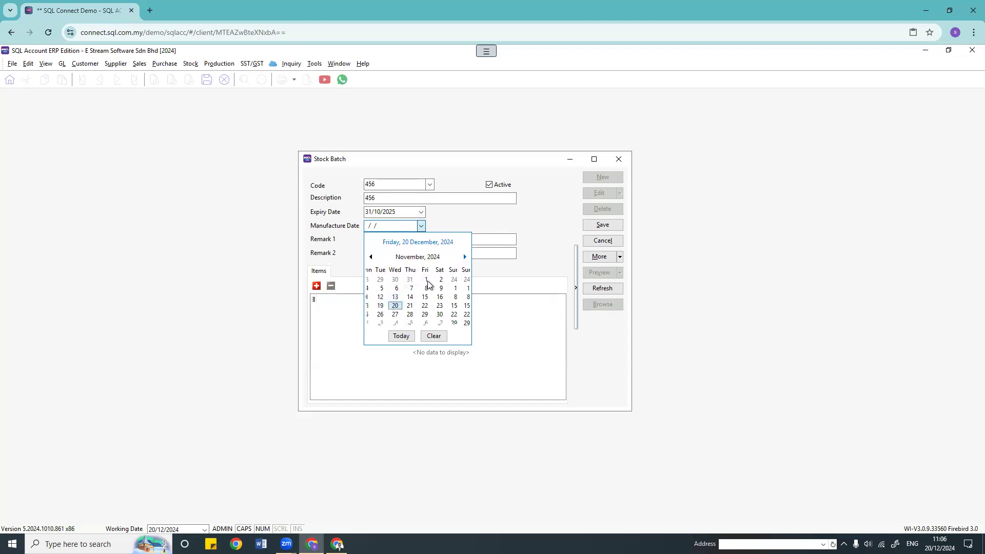
{"action": "left_click", "coordinate": [375, 288]}
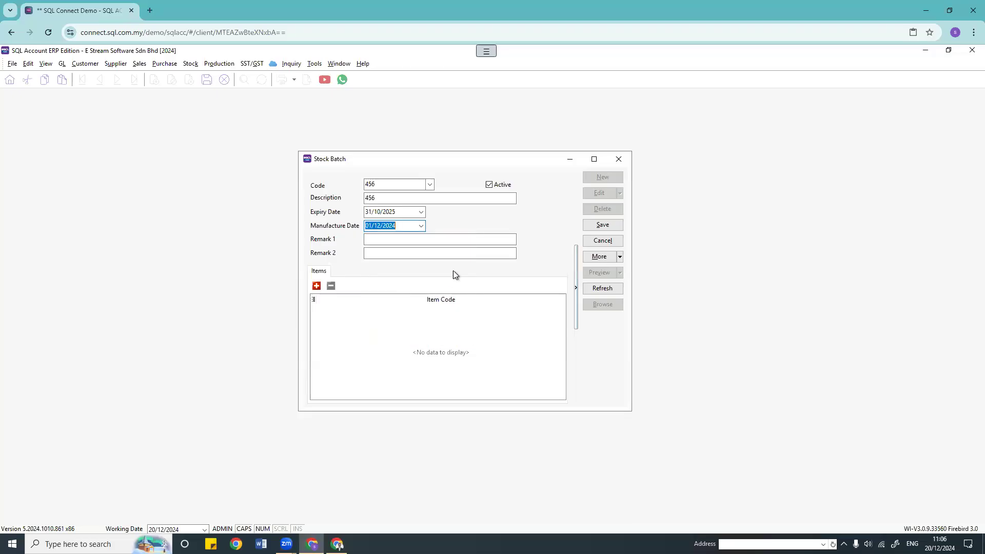
Step: Add item ISCT to batch 456 and save it
{"action": "left_click", "coordinate": [317, 286]}
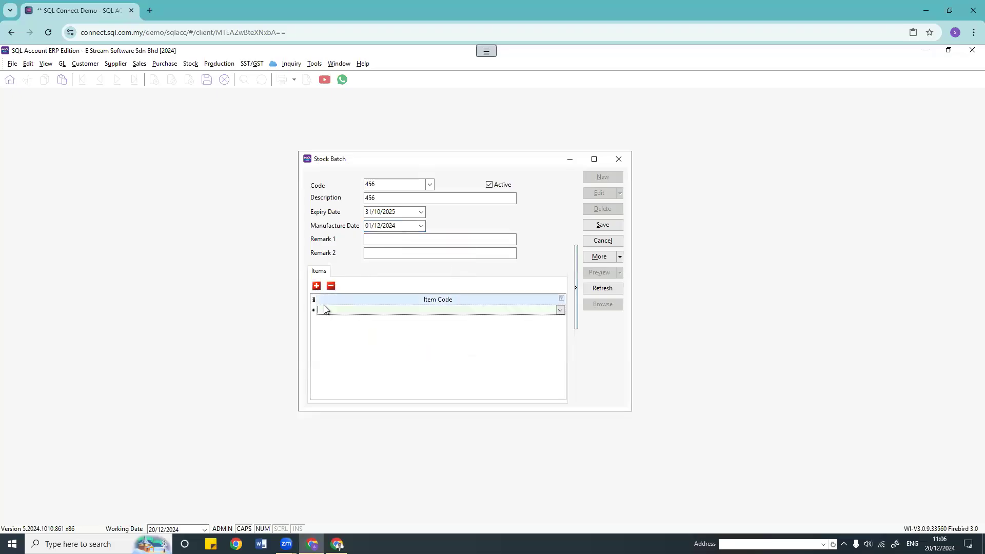
{"action": "left_click", "coordinate": [324, 304]}
{"action": "left_click", "coordinate": [316, 288]}
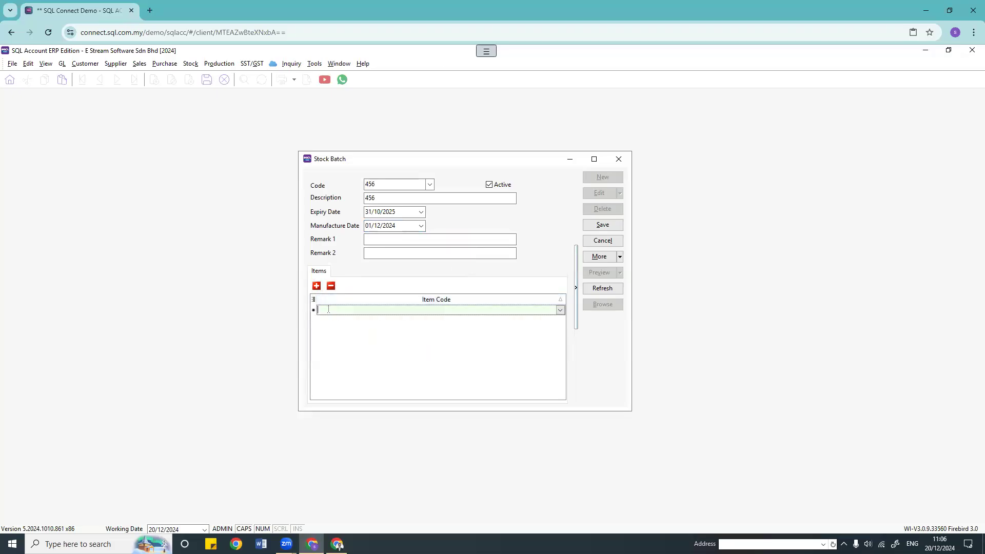
{"action": "type", "text": "ISCT"}
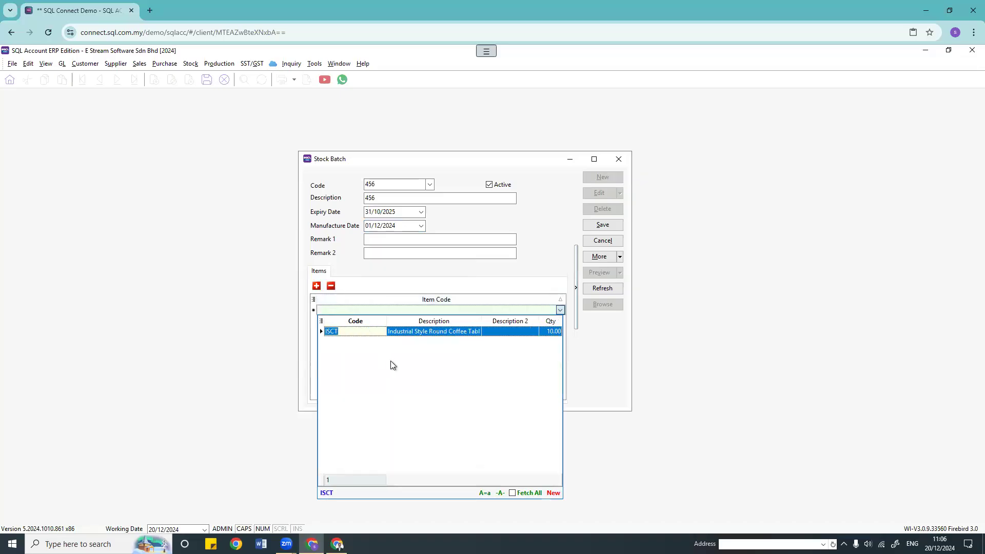
{"action": "left_click", "coordinate": [381, 333]}
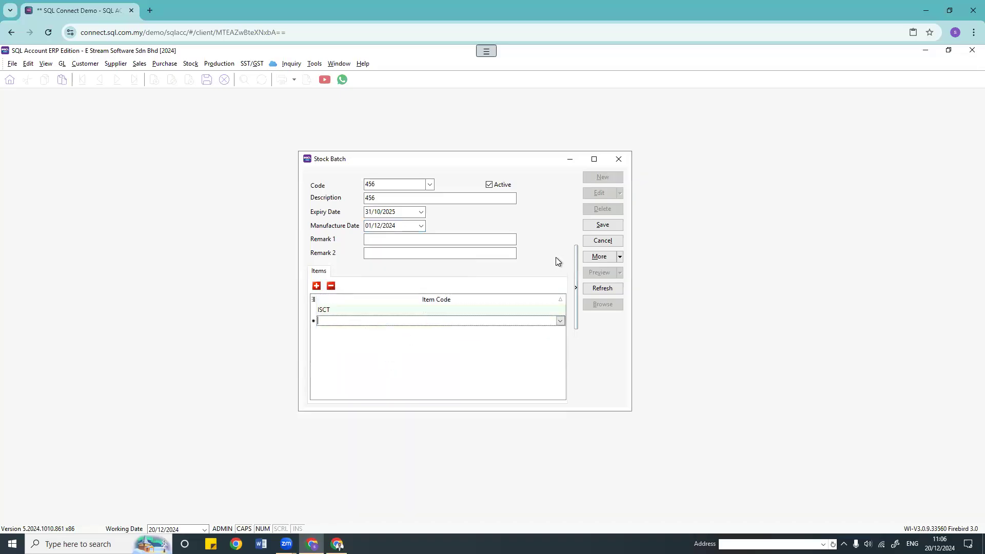
{"action": "left_click", "coordinate": [602, 225]}
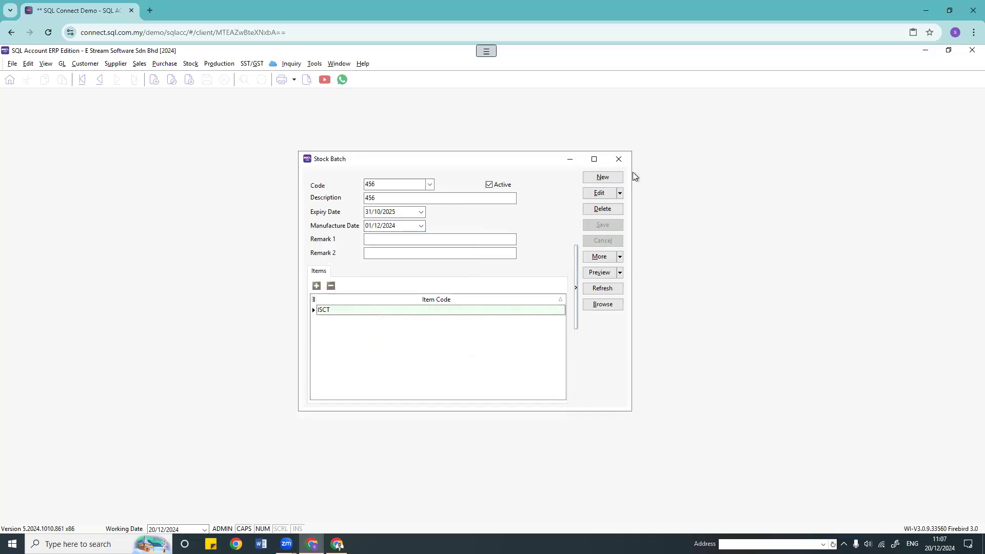
Step: Start a new purchase invoice for supplier ADY INTERNATIONAL PLT
{"action": "left_click", "coordinate": [618, 159]}
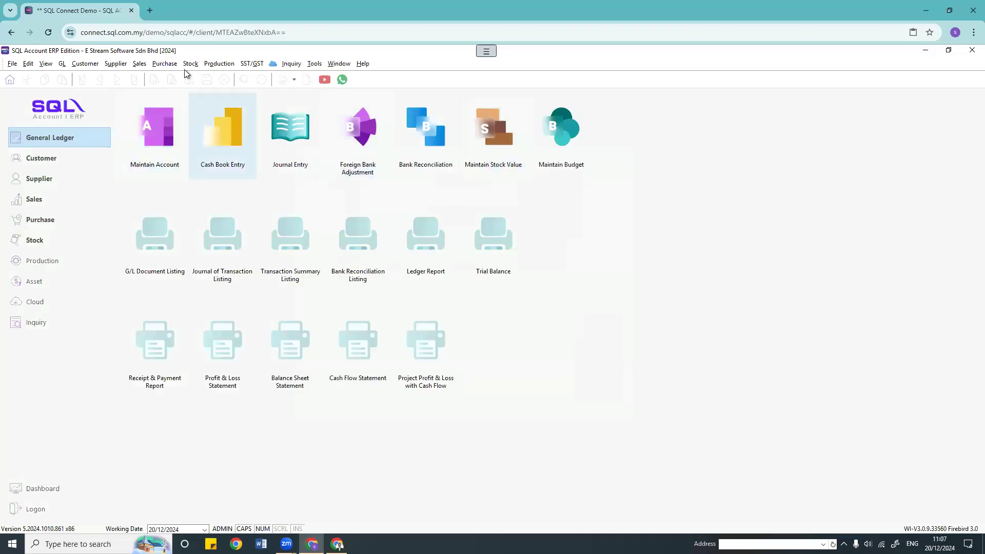
{"action": "left_click", "coordinate": [186, 108]}
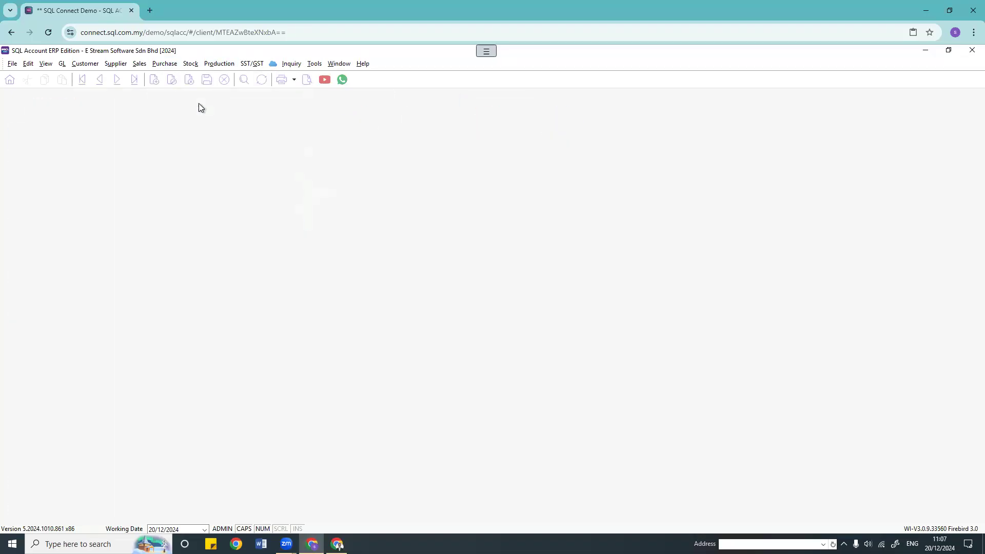
{"action": "left_click", "coordinate": [464, 114]}
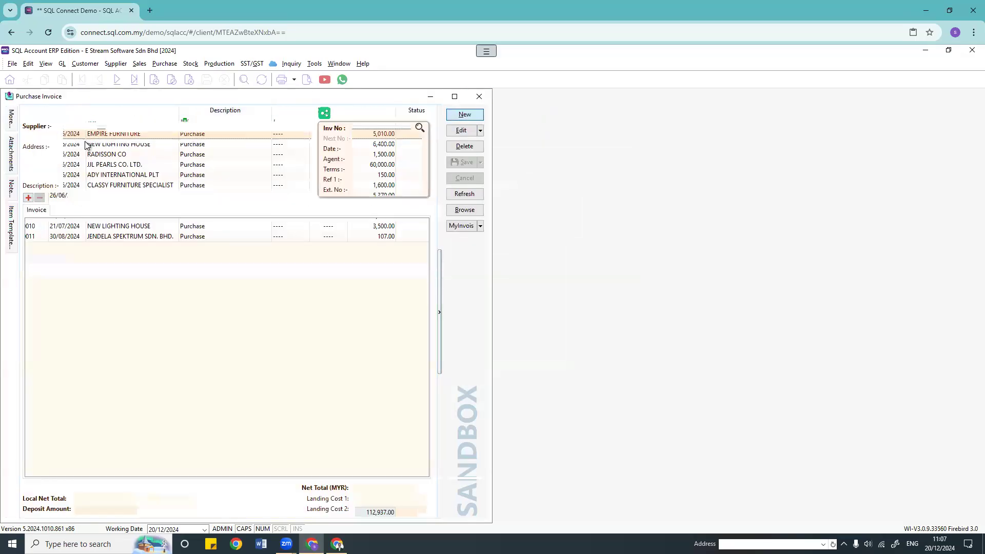
{"action": "left_click", "coordinate": [101, 127]}
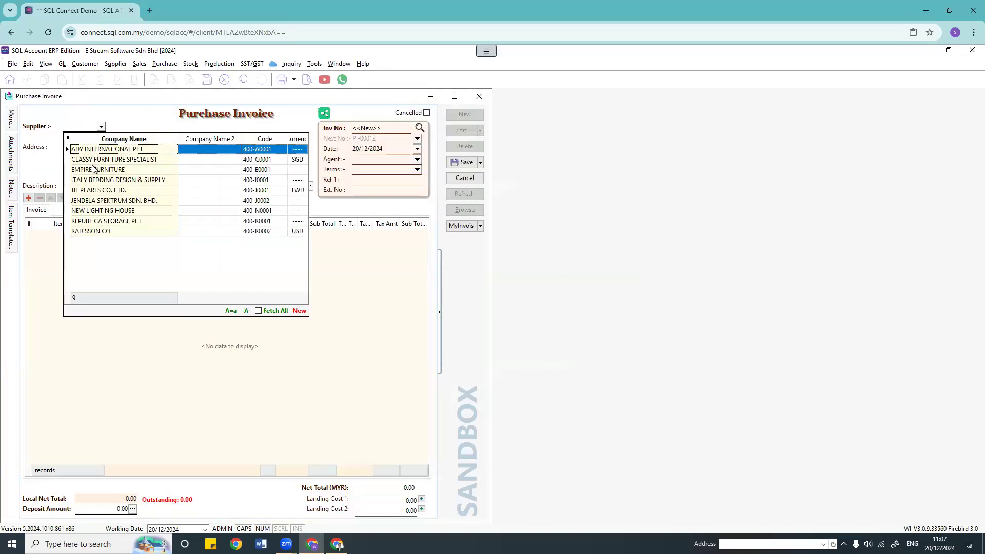
{"action": "left_click", "coordinate": [93, 147]}
Step: Add an ISCT line, show the Batch column, and assign batch 123
{"action": "left_click", "coordinate": [87, 238]}
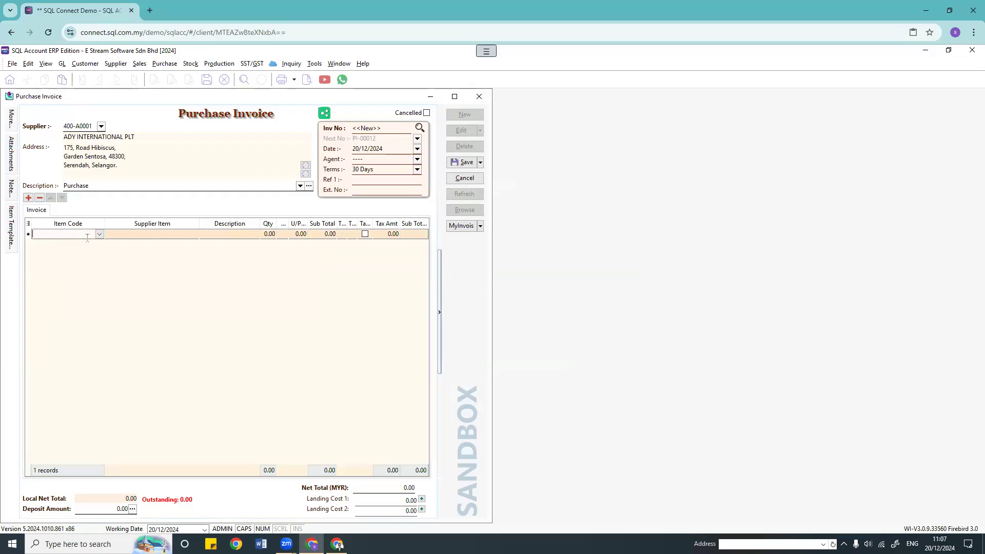
{"action": "type", "text": "ISCT"}
{"action": "key", "text": "Return"}
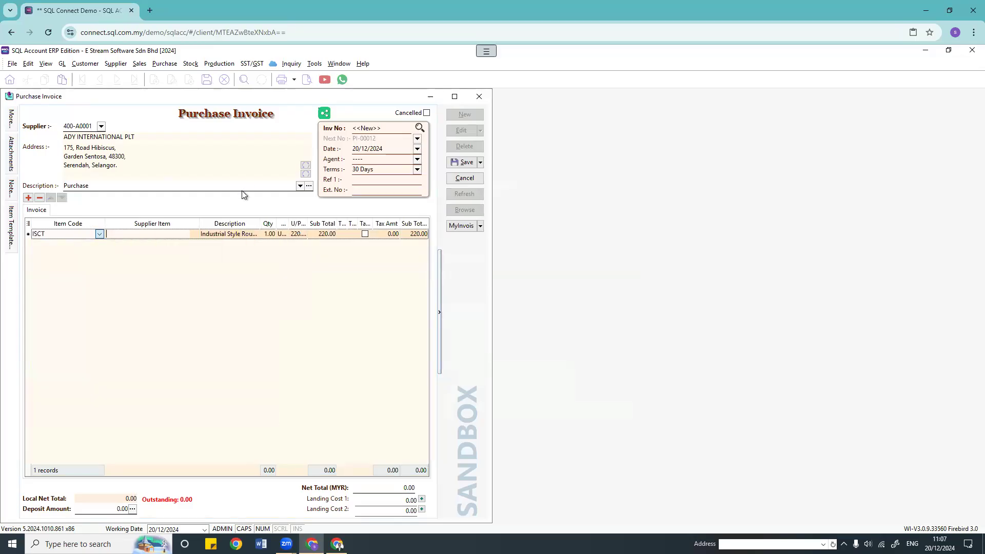
{"action": "left_click", "coordinate": [28, 226]}
{"action": "left_click", "coordinate": [32, 319]}
{"action": "left_click", "coordinate": [231, 328]}
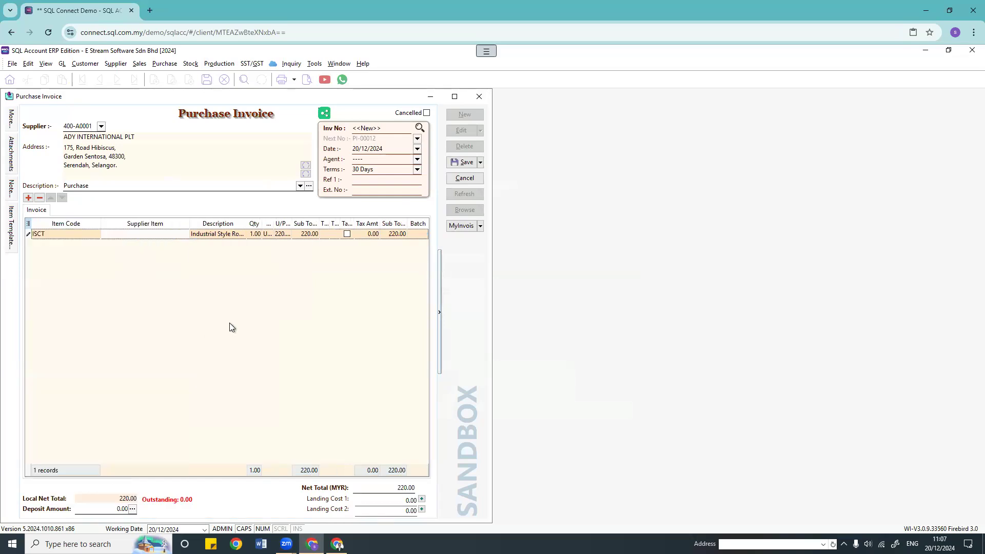
{"action": "left_click", "coordinate": [423, 235]}
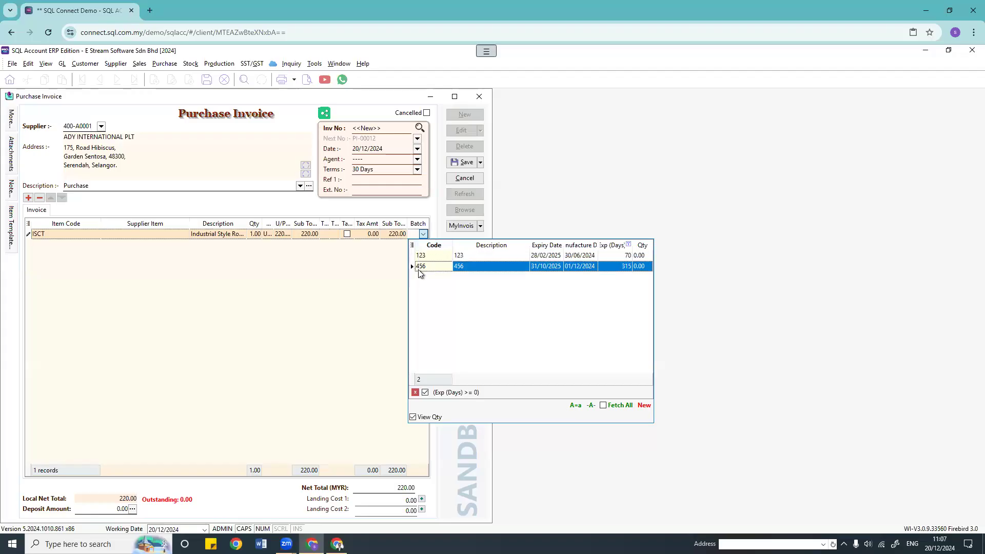
{"action": "left_click", "coordinate": [411, 254]}
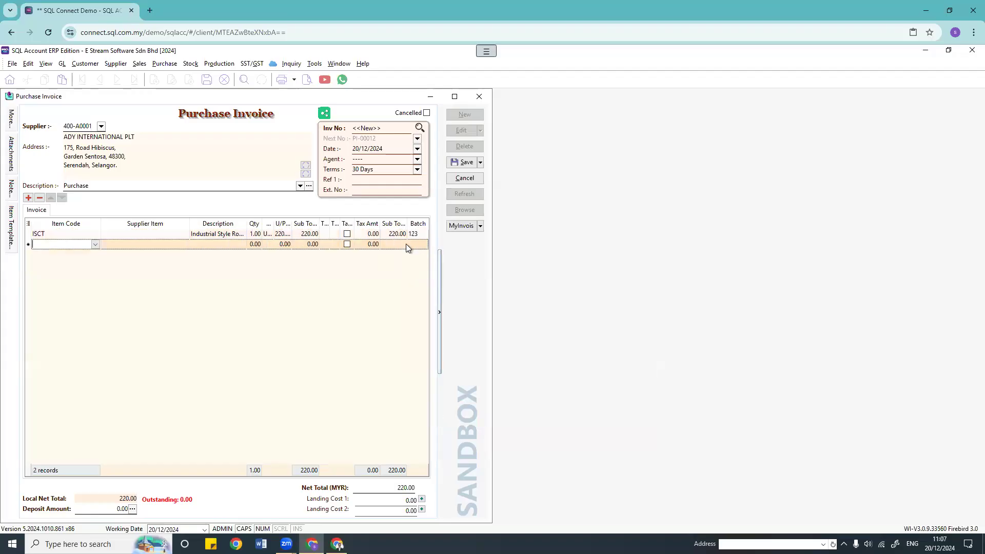
Step: Set the ISCT quantity to 20 and save invoice PI-00012 totalling 4,400.00
{"action": "left_click", "coordinate": [418, 235]}
{"action": "left_click_drag", "start_coordinate": [490, 214], "coordinate": [726, 215]}
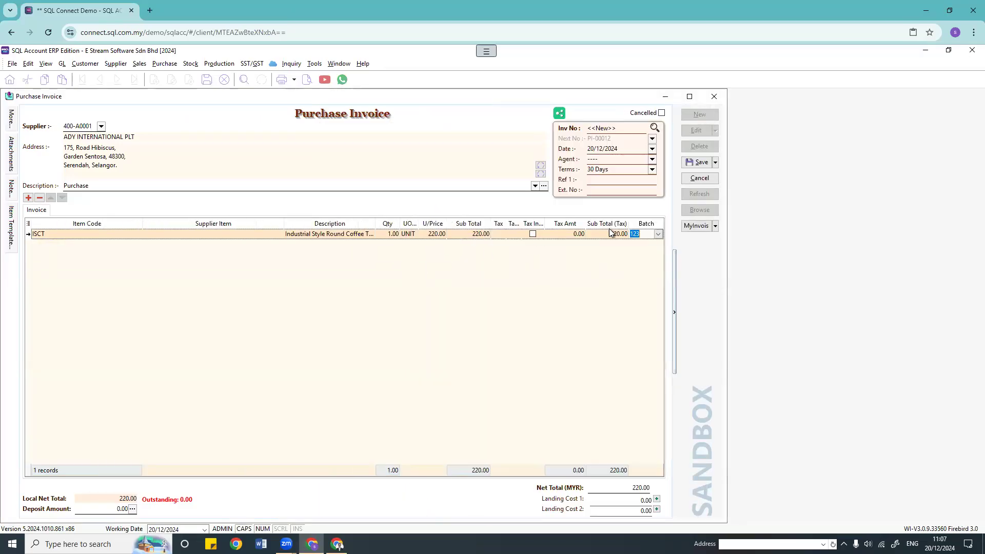
{"action": "left_click", "coordinate": [393, 236]}
{"action": "type", "text": "20"}
{"action": "key", "text": "Return"}
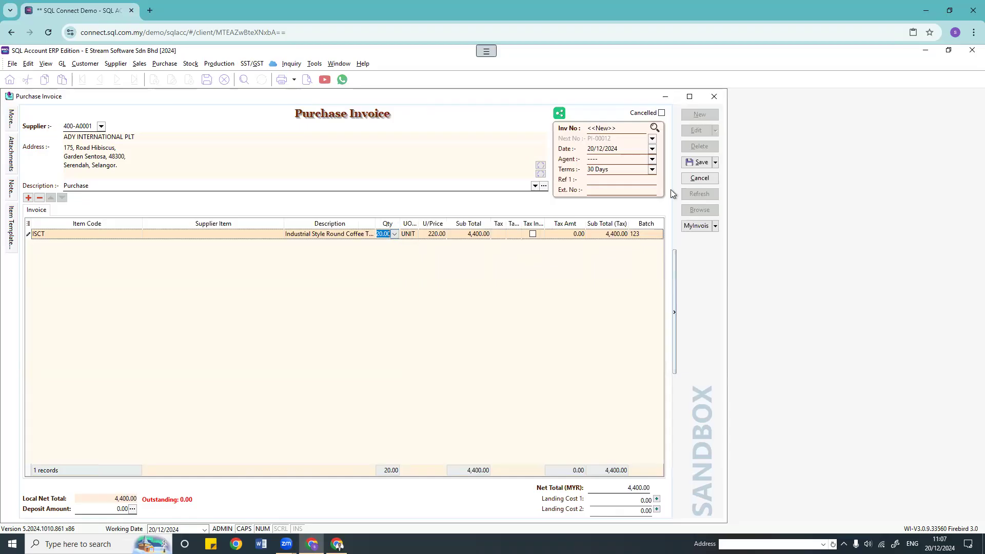
{"action": "left_click", "coordinate": [694, 163]}
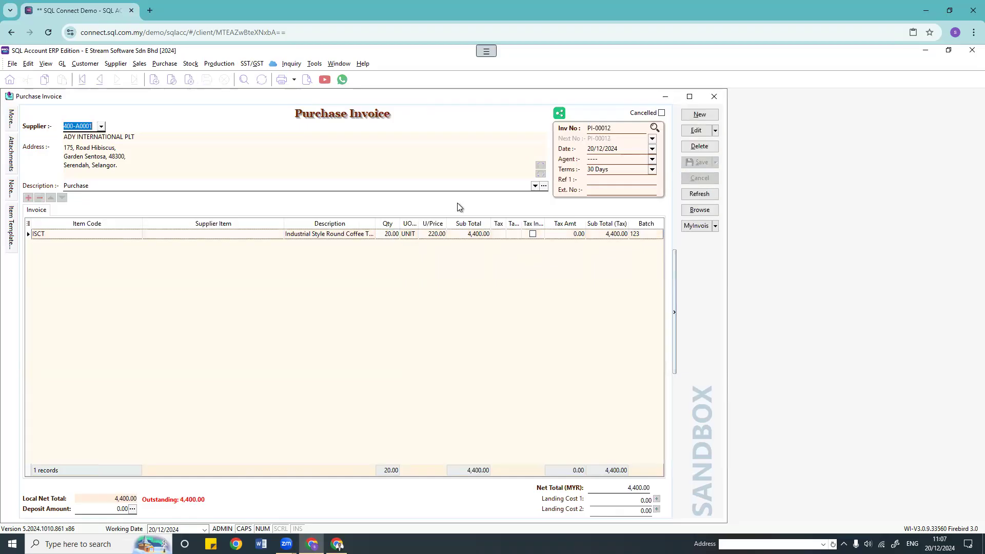
{"action": "left_click", "coordinate": [700, 114]}
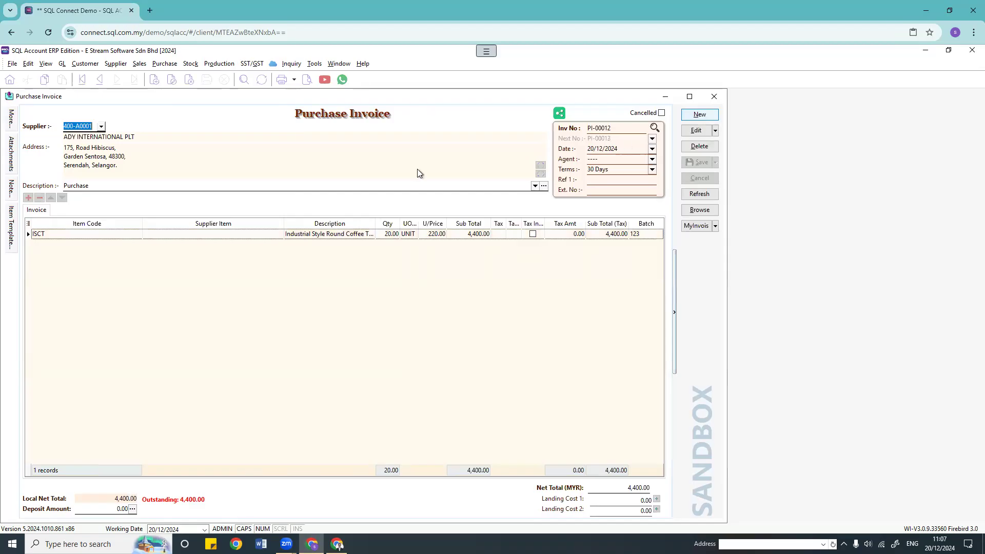
Step: Choose supplier REPUBLICA STORAGE PLT and add an ISCT line from batch 456
{"action": "left_click", "coordinate": [102, 127]}
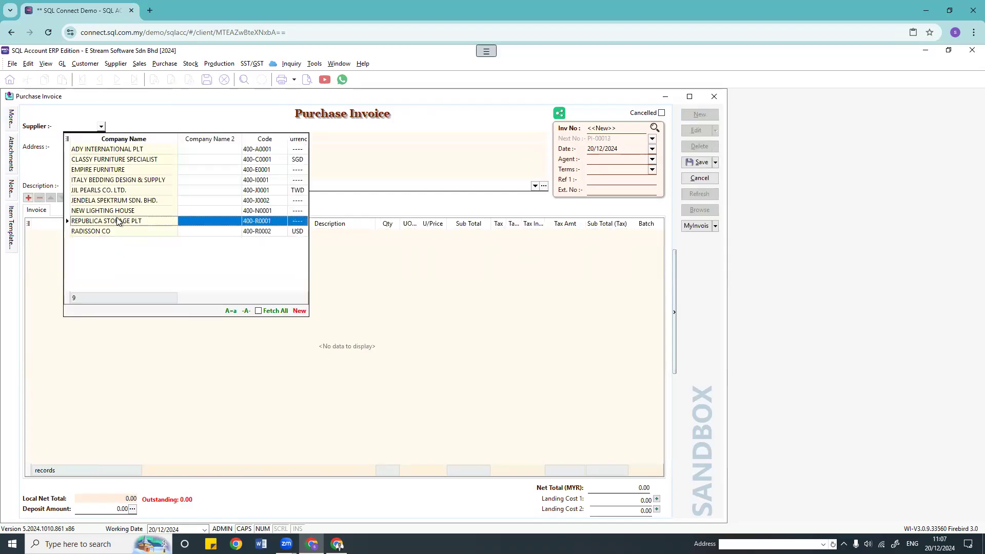
{"action": "left_click", "coordinate": [114, 225]}
{"action": "left_click", "coordinate": [137, 235]}
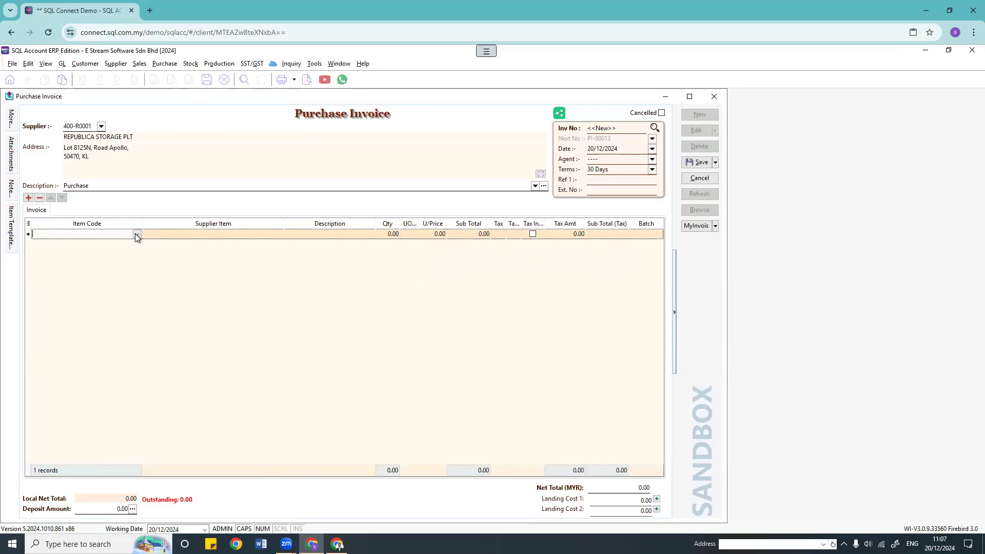
{"action": "left_click", "coordinate": [137, 235]}
{"action": "type", "text": "ISCT"}
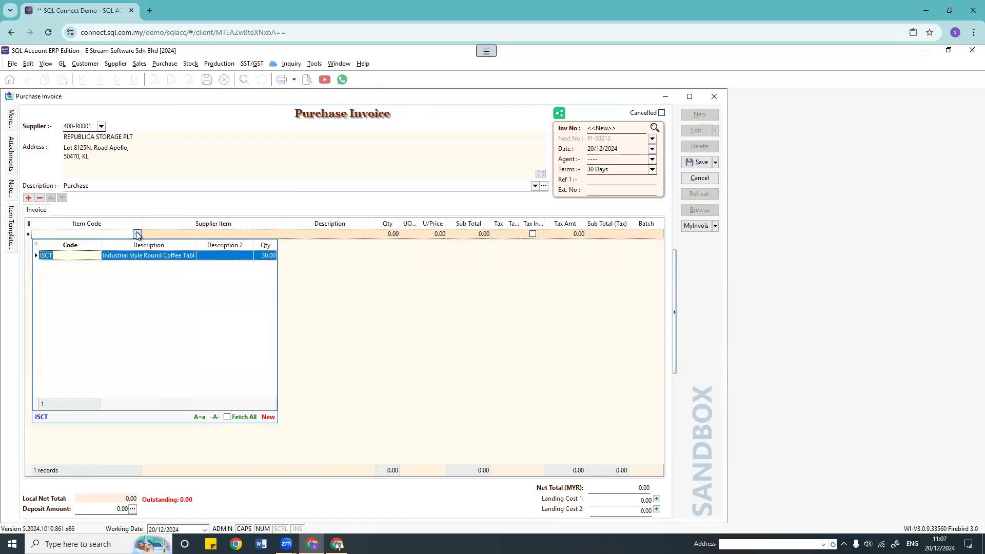
{"action": "key", "text": "Return"}
{"action": "left_click", "coordinate": [652, 234]}
{"action": "left_click", "coordinate": [658, 235]}
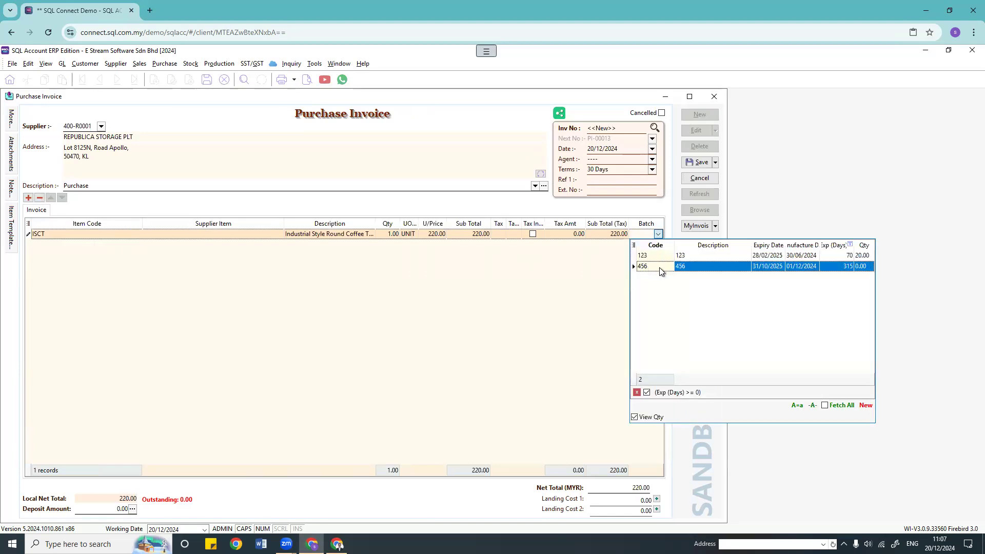
{"action": "left_click", "coordinate": [702, 266]}
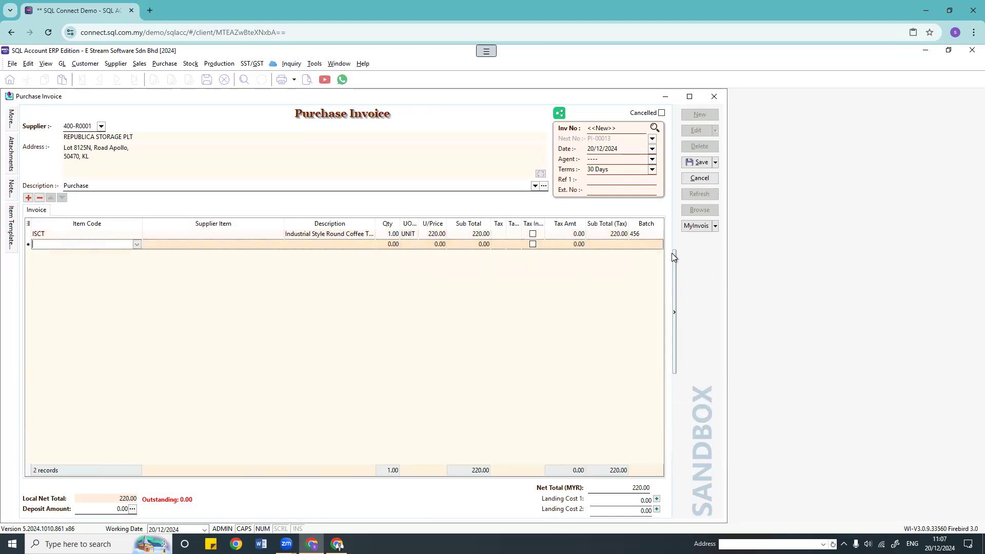
Step: Set the ISCT quantity, save PI-00013 totalling 22,000.00, and close the invoice window
{"action": "left_click", "coordinate": [393, 234]}
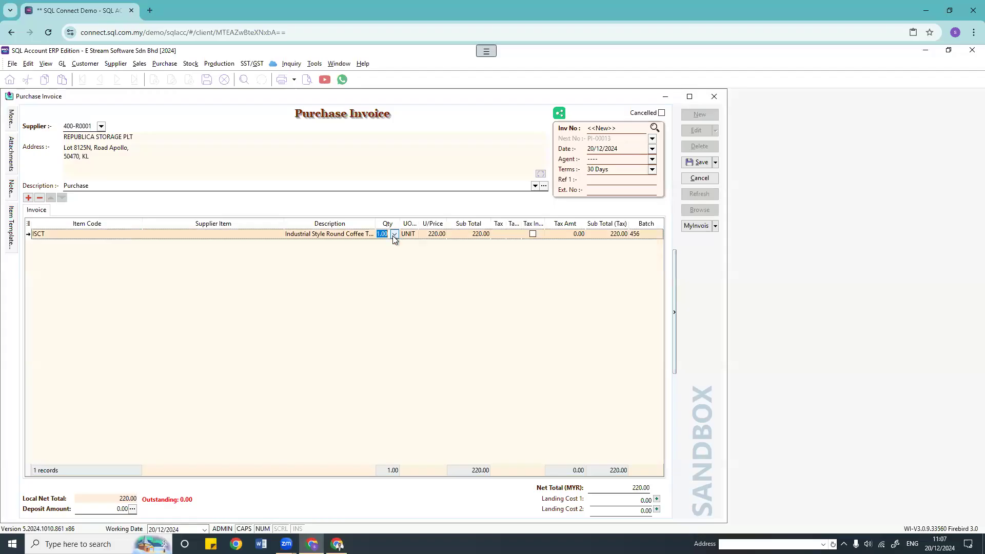
{"action": "type", "text": "100"}
{"action": "left_click", "coordinate": [698, 163]}
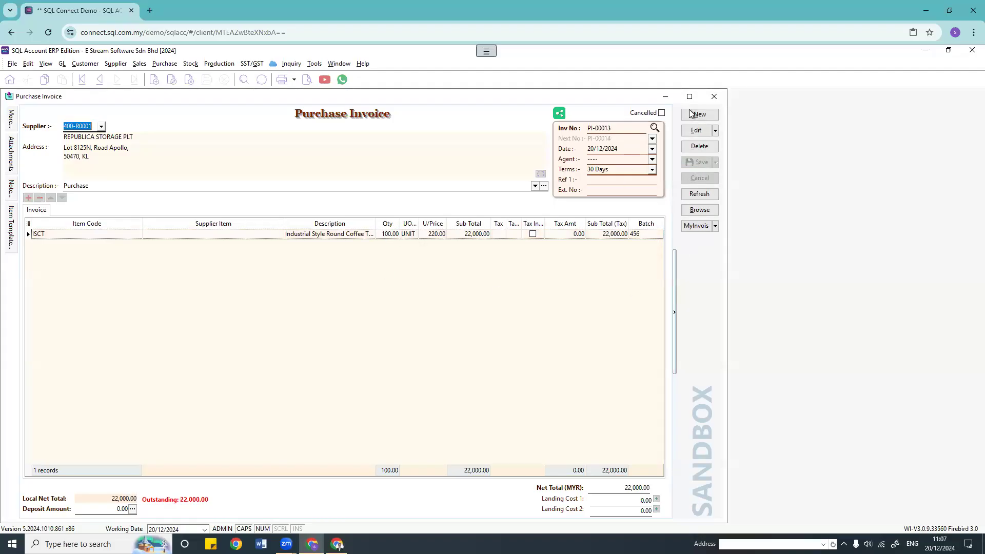
{"action": "left_click", "coordinate": [714, 96]}
{"action": "left_click", "coordinate": [139, 64]}
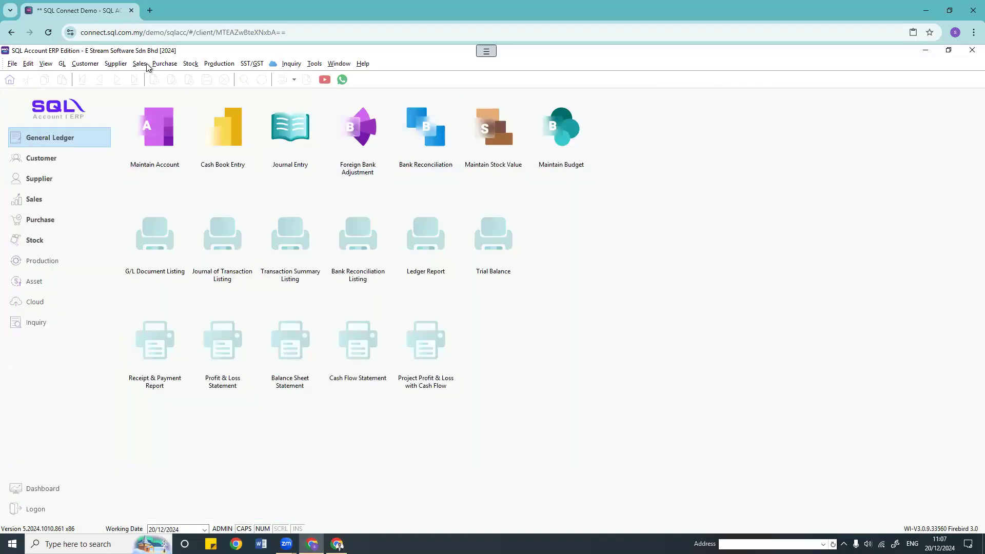
Step: Start a sales invoice for CASH SALES and show the Batch column in its grid
{"action": "left_click", "coordinate": [153, 108]}
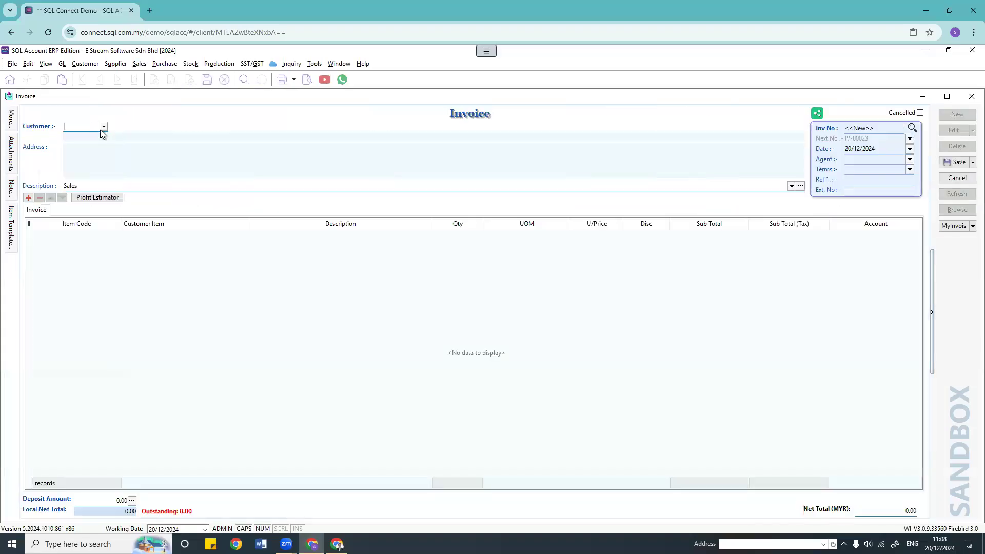
{"action": "left_click", "coordinate": [104, 127]}
{"action": "left_click", "coordinate": [78, 174]}
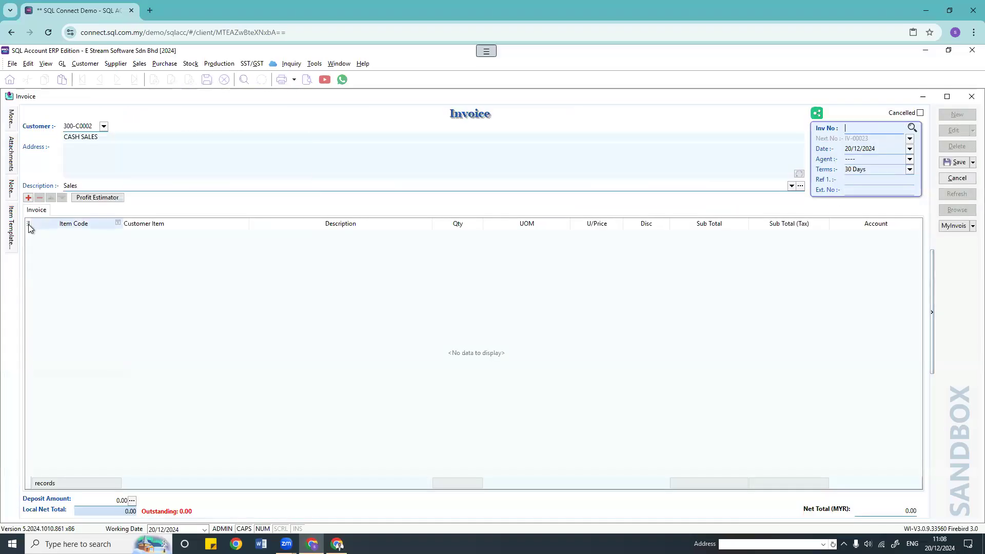
{"action": "left_click", "coordinate": [67, 278]}
{"action": "left_click", "coordinate": [28, 223]}
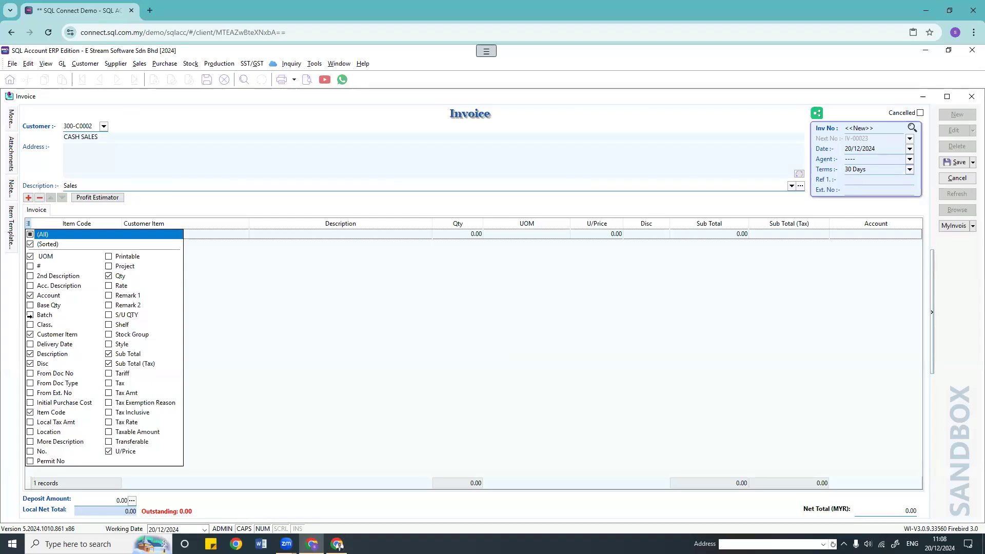
{"action": "left_click", "coordinate": [29, 315]}
{"action": "left_click", "coordinate": [390, 322]}
Step: Enter an ISCT line at quantity 1.00 and 300.00
{"action": "left_click", "coordinate": [108, 234]}
{"action": "type", "text": "ISCT"}
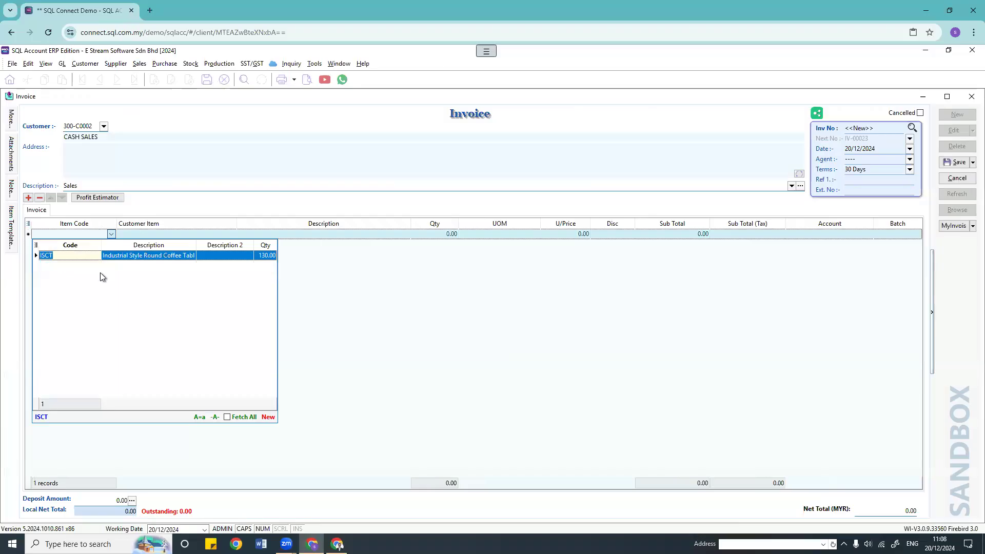
{"action": "left_click", "coordinate": [125, 257]}
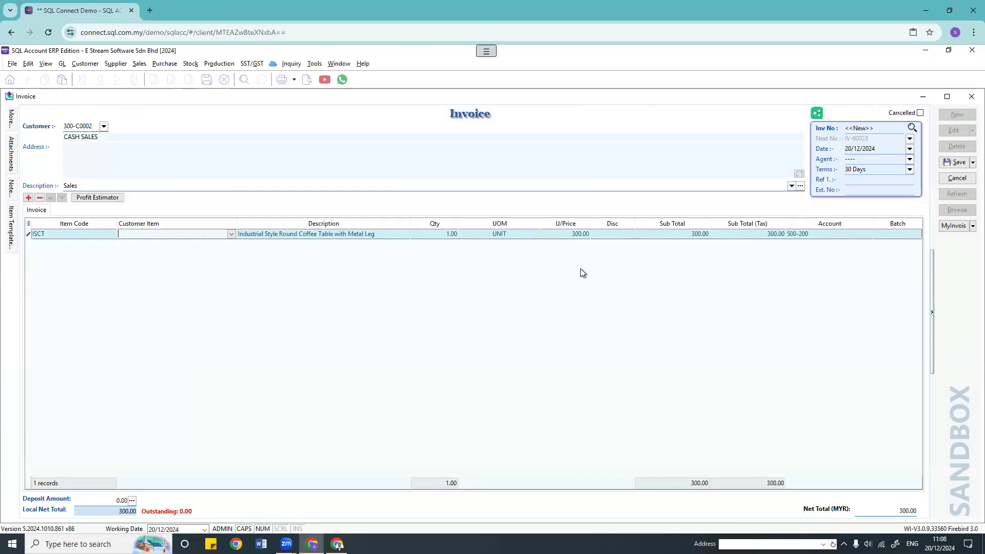
{"action": "left_click", "coordinate": [437, 234]}
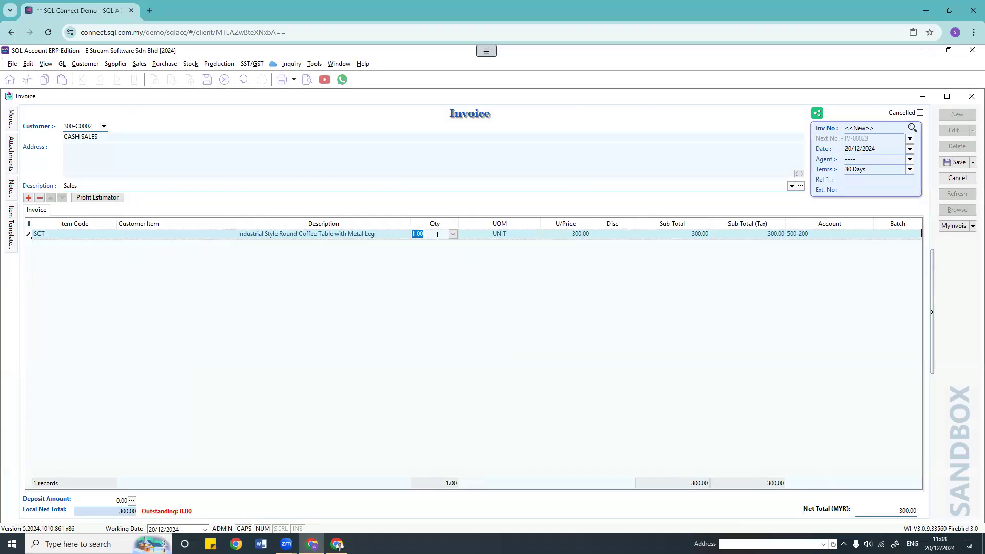
{"action": "left_click", "coordinate": [512, 282]}
{"action": "left_click", "coordinate": [915, 237]}
Step: Give the ISCT line batch 123 and quantity 5, then save it as IV-00023
{"action": "left_click", "coordinate": [916, 235]}
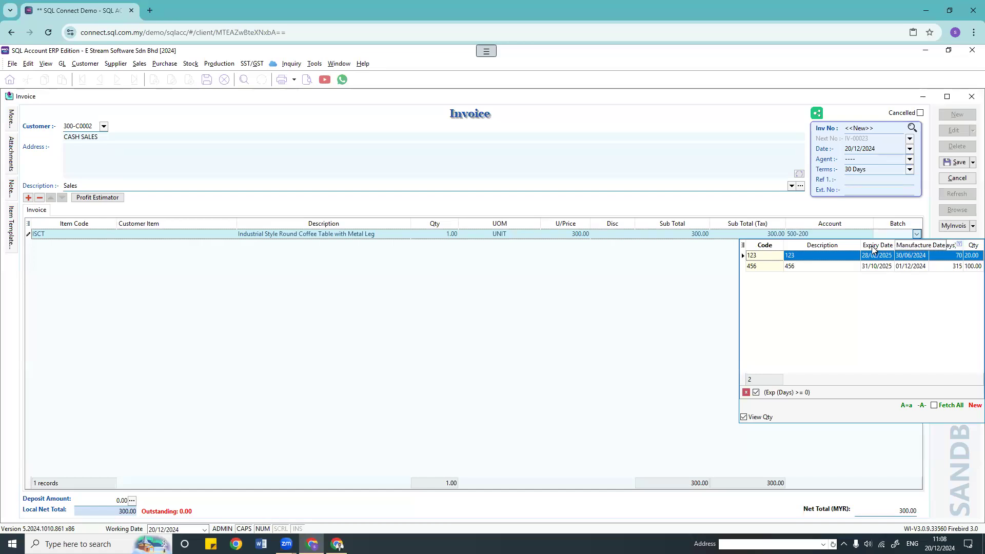
{"action": "left_click_drag", "start_coordinate": [847, 245], "coordinate": [840, 245]}
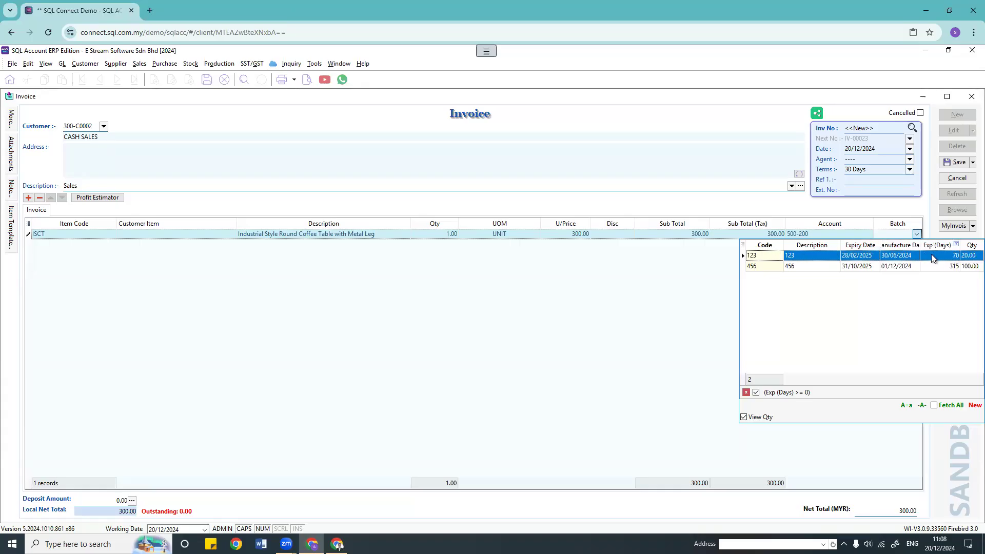
{"action": "left_click", "coordinate": [918, 256]}
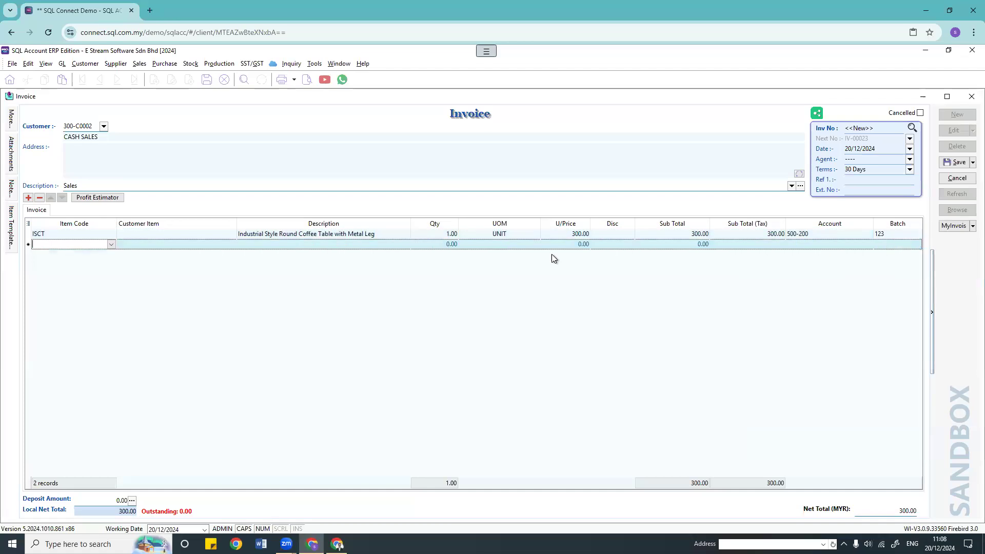
{"action": "left_click", "coordinate": [443, 234]}
{"action": "type", "text": "5"}
{"action": "key", "text": "Return"}
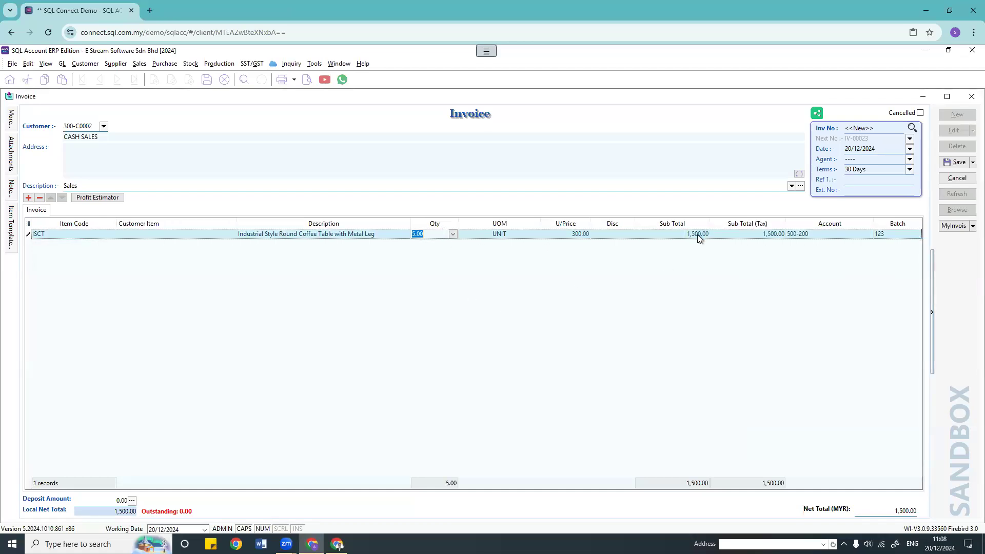
{"action": "left_click", "coordinate": [916, 236]}
{"action": "left_click", "coordinate": [917, 234]}
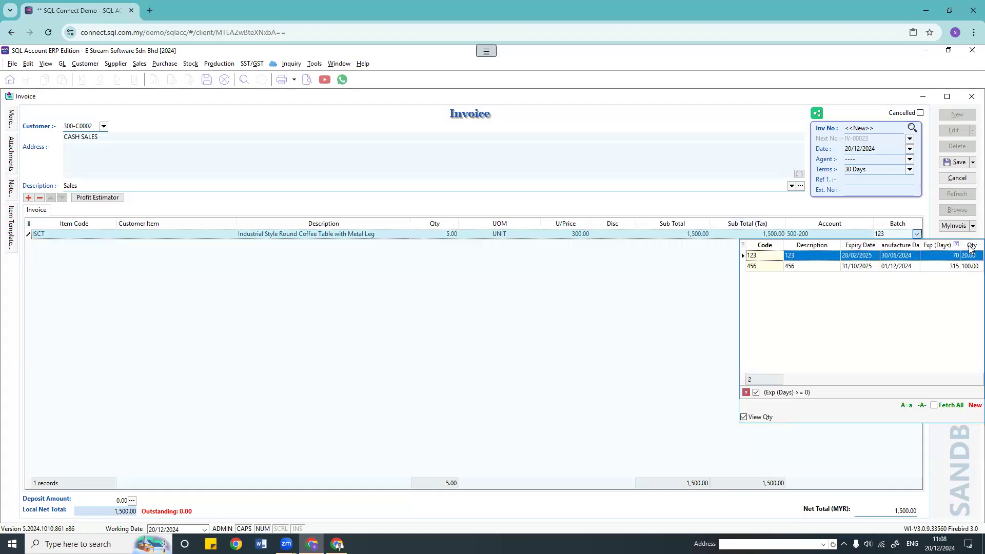
{"action": "left_click", "coordinate": [938, 265]}
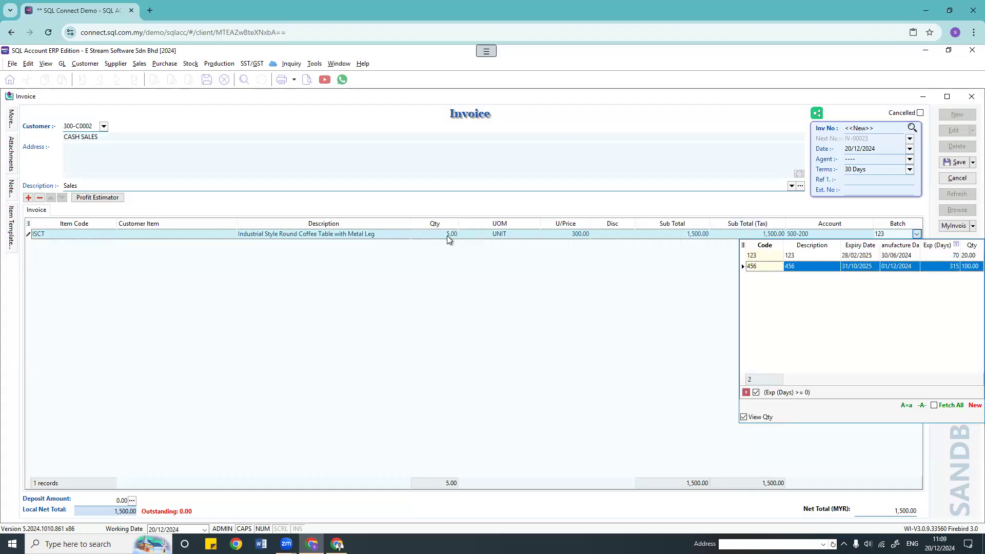
{"action": "left_click", "coordinate": [957, 162]}
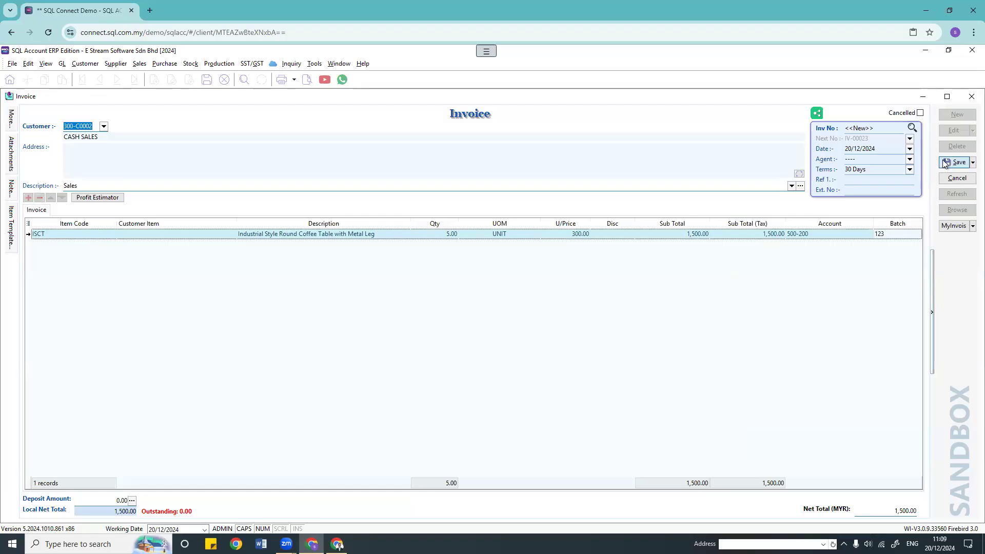
Step: Start another CASH SALES invoice with an ISCT line
{"action": "left_click", "coordinate": [957, 114]}
{"action": "left_click", "coordinate": [104, 127]}
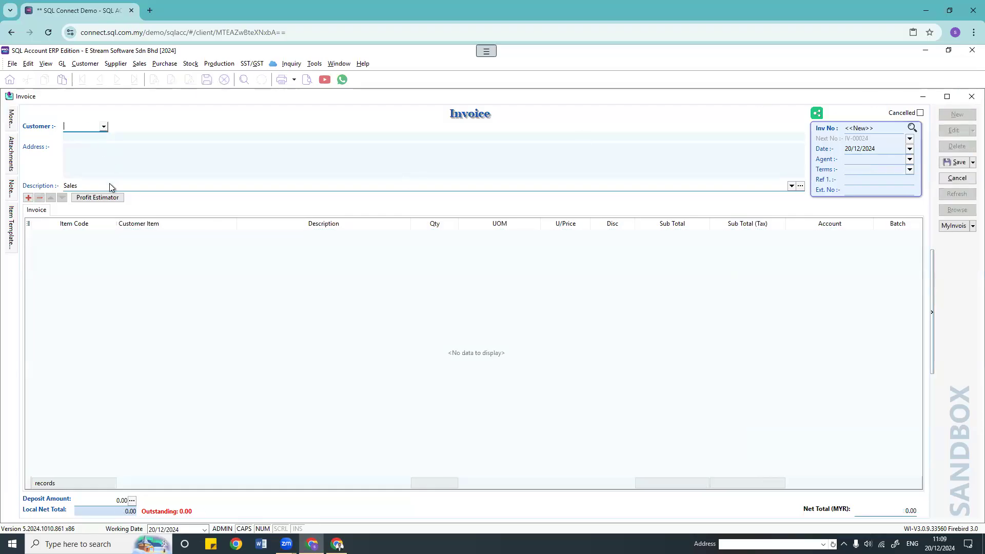
{"action": "left_click", "coordinate": [102, 171]}
{"action": "left_click", "coordinate": [59, 236]}
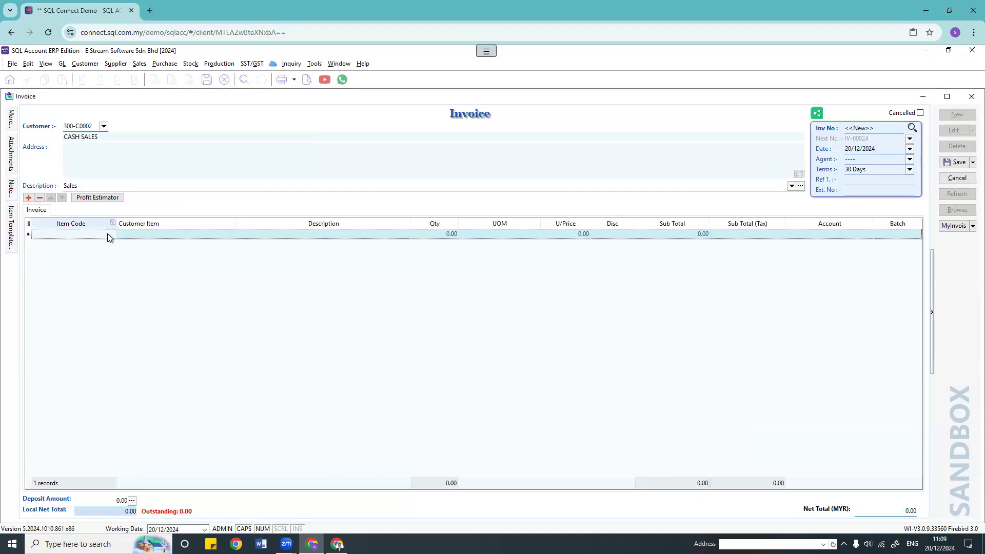
{"action": "left_click", "coordinate": [111, 234]}
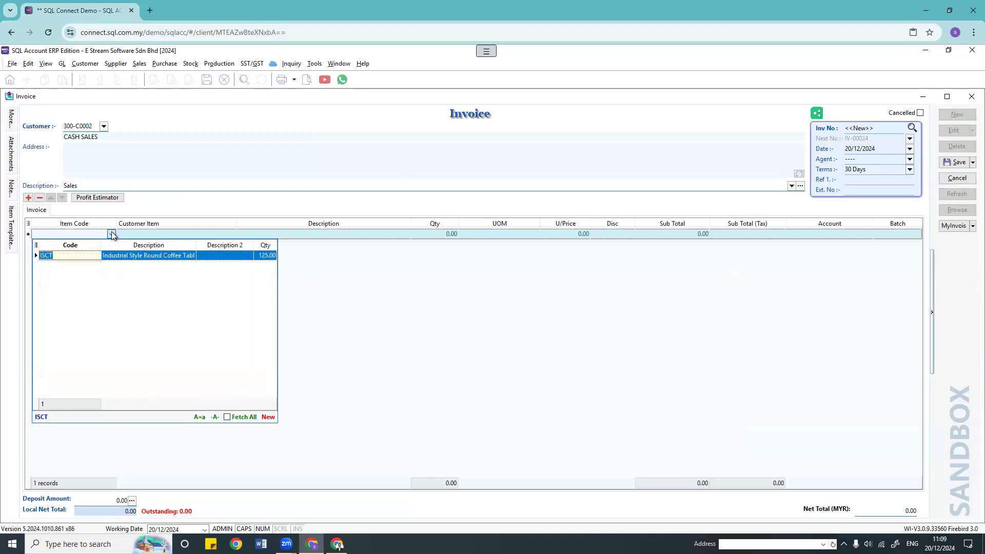
{"action": "key", "text": "Return"}
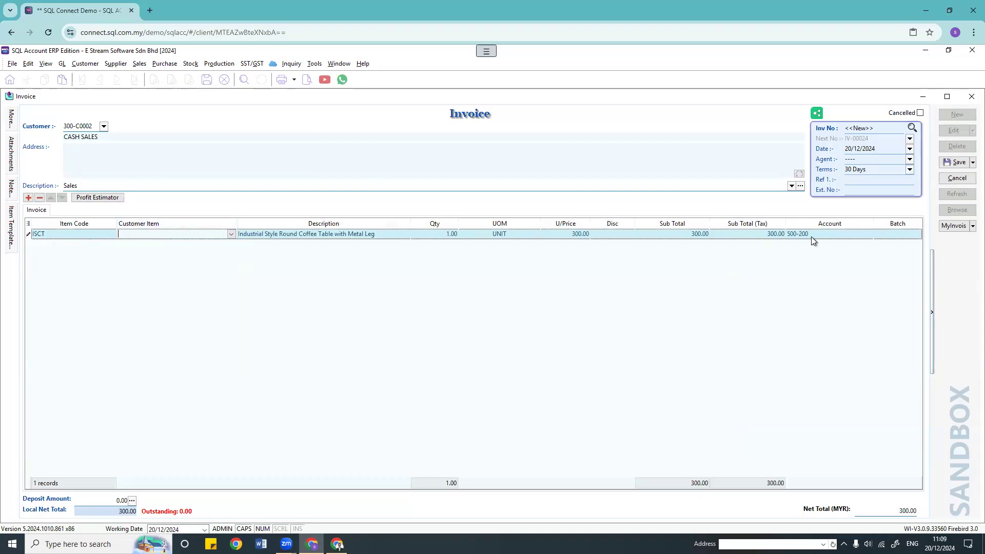
Step: Set the ISCT line to 15 units from batch 123 and save it as IV-00024
{"action": "left_click", "coordinate": [901, 236]}
{"action": "left_click", "coordinate": [916, 234]}
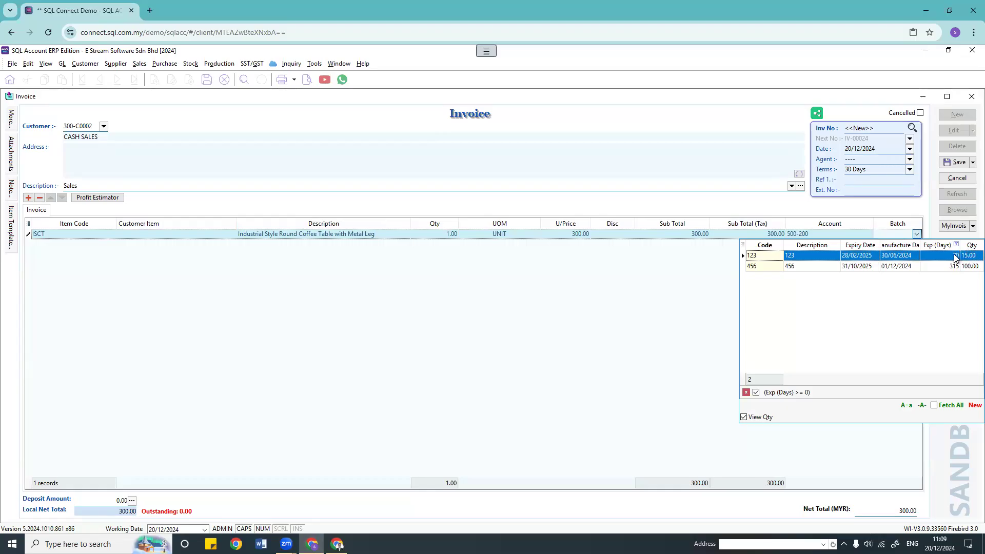
{"action": "left_click", "coordinate": [436, 234]}
{"action": "type", "text": "15"}
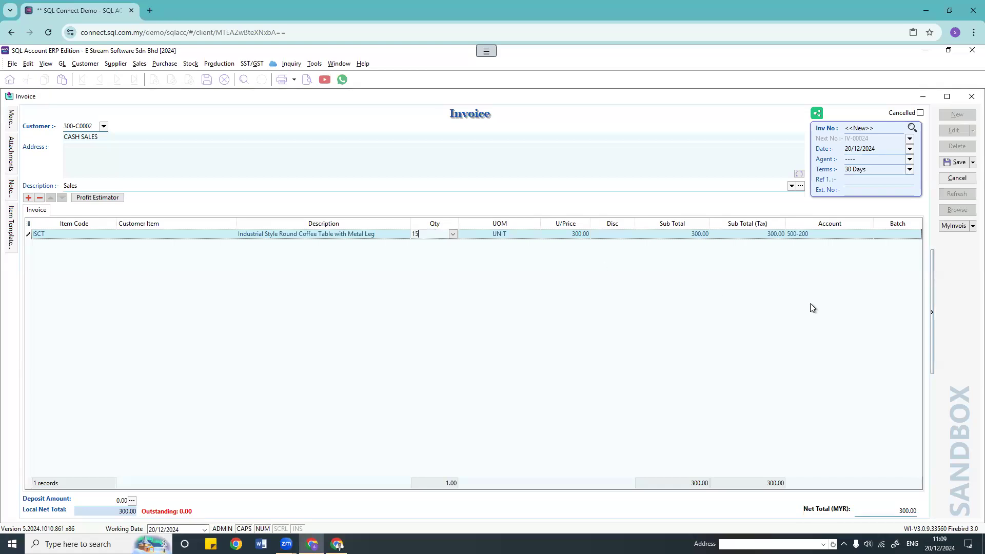
{"action": "left_click", "coordinate": [918, 234]}
{"action": "left_click", "coordinate": [919, 257]}
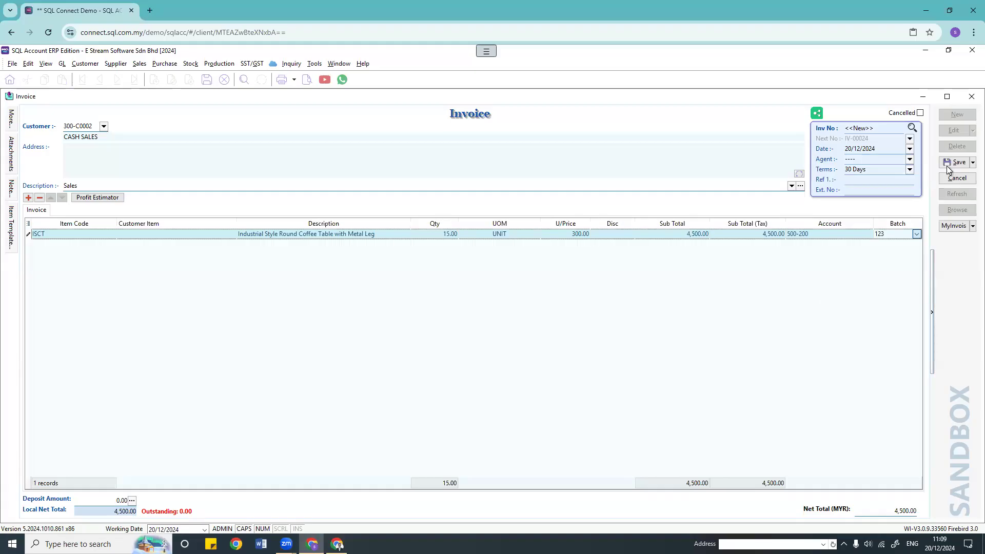
{"action": "left_click", "coordinate": [947, 165]}
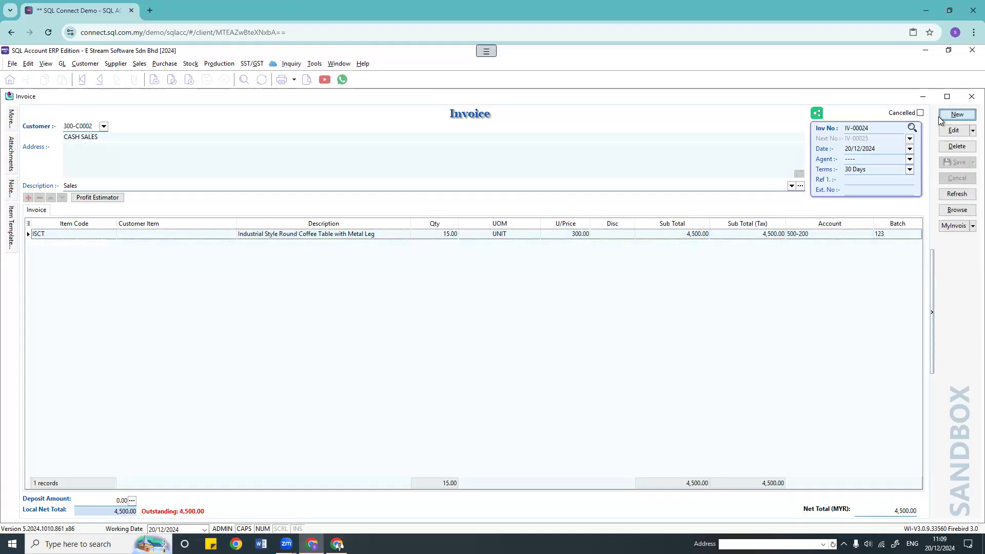
{"action": "left_click", "coordinate": [957, 114]}
{"action": "left_click", "coordinate": [104, 129]}
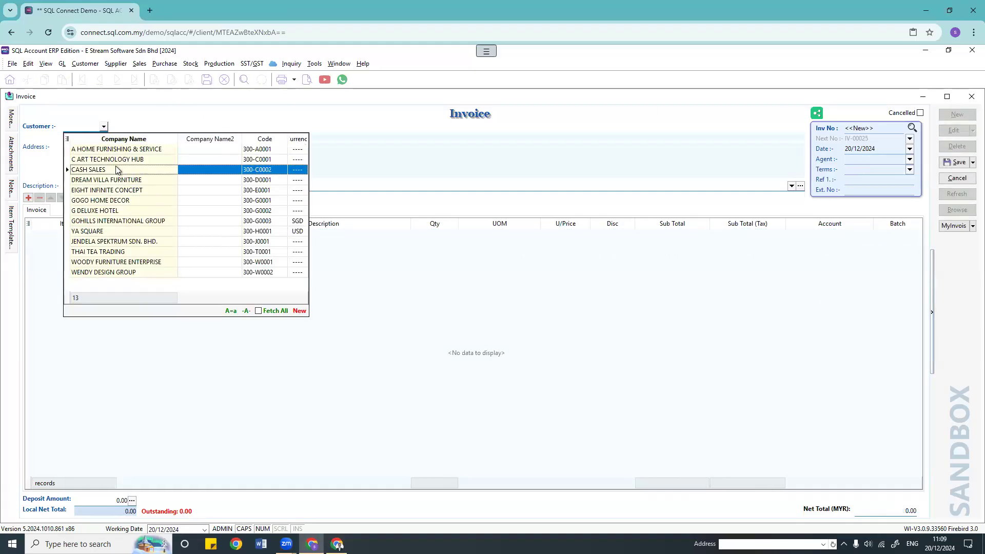
{"action": "left_click", "coordinate": [87, 169]}
{"action": "left_click", "coordinate": [97, 240]}
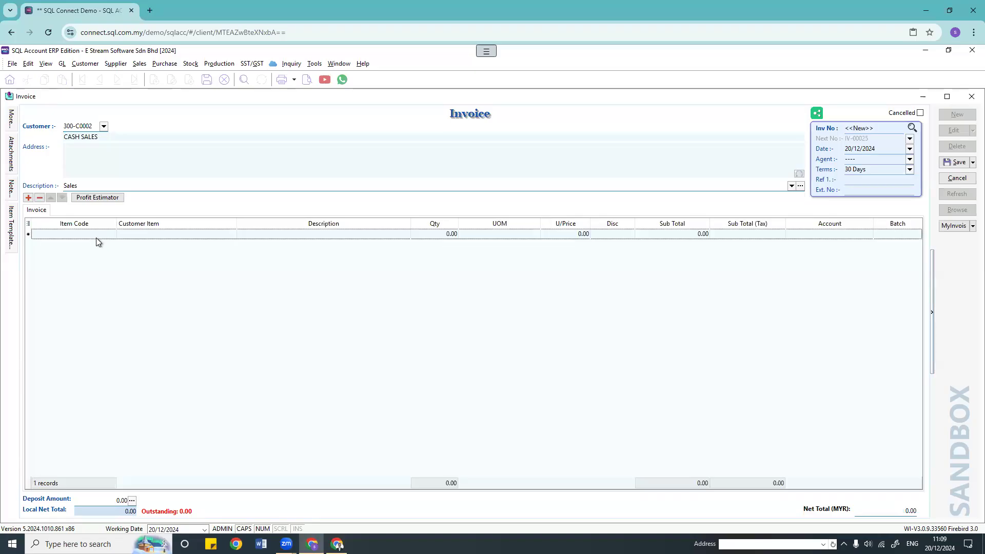
{"action": "left_click", "coordinate": [96, 238]}
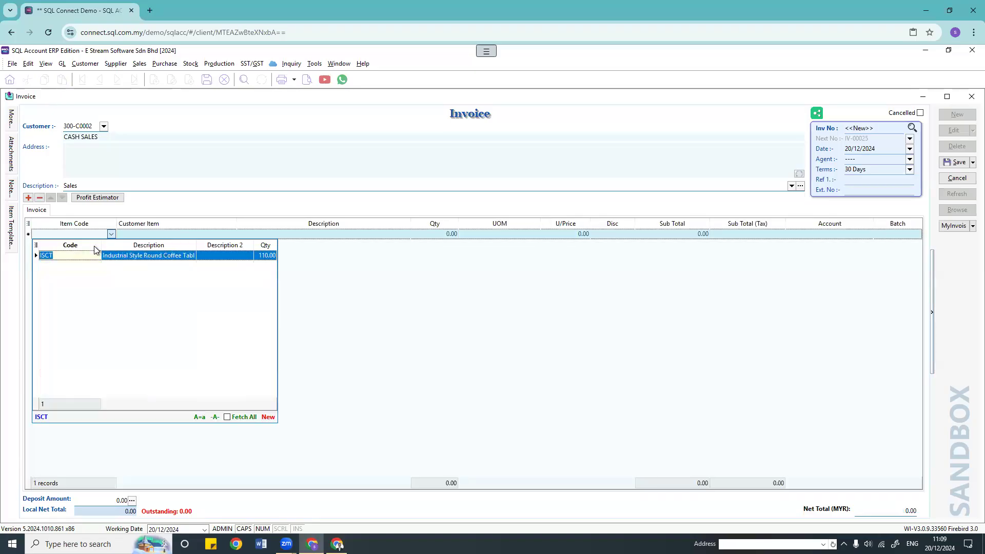
{"action": "left_click", "coordinate": [90, 257]}
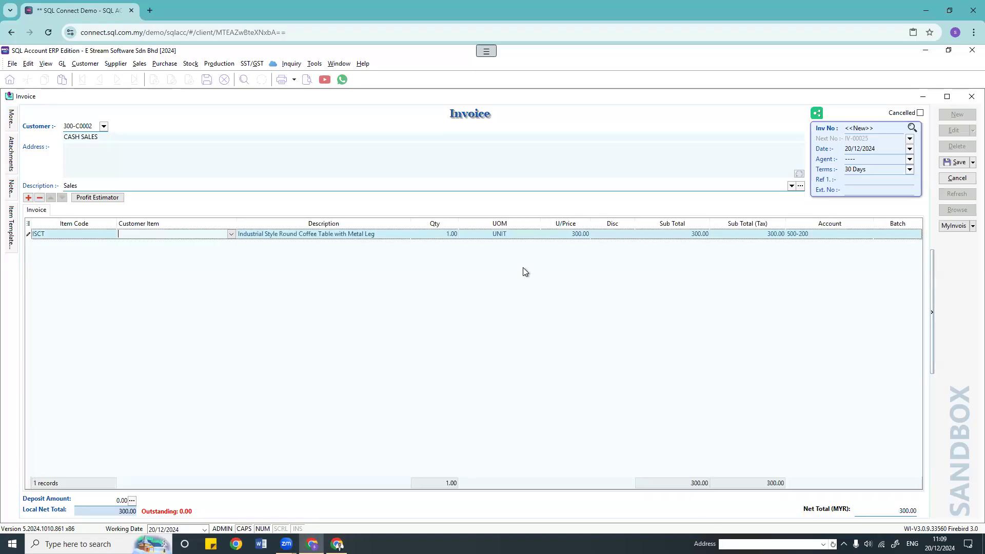
{"action": "left_click", "coordinate": [919, 235]}
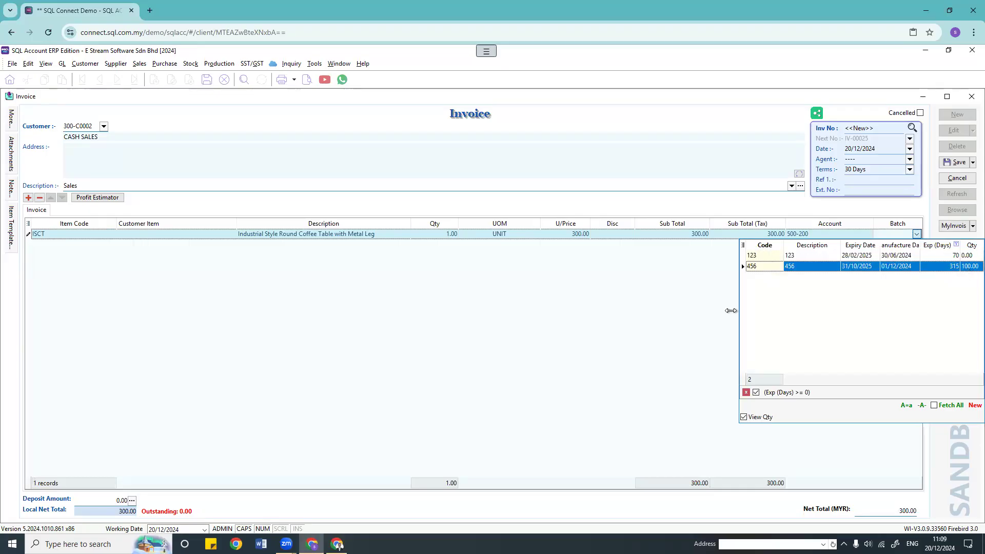
{"action": "left_click", "coordinate": [697, 309]}
{"action": "left_click", "coordinate": [957, 179]}
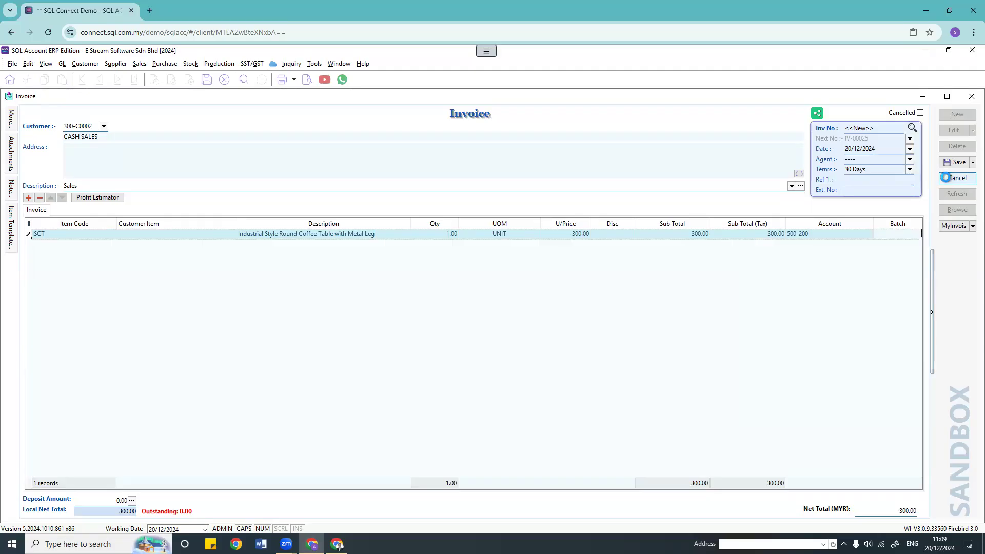
{"action": "left_click", "coordinate": [559, 307]}
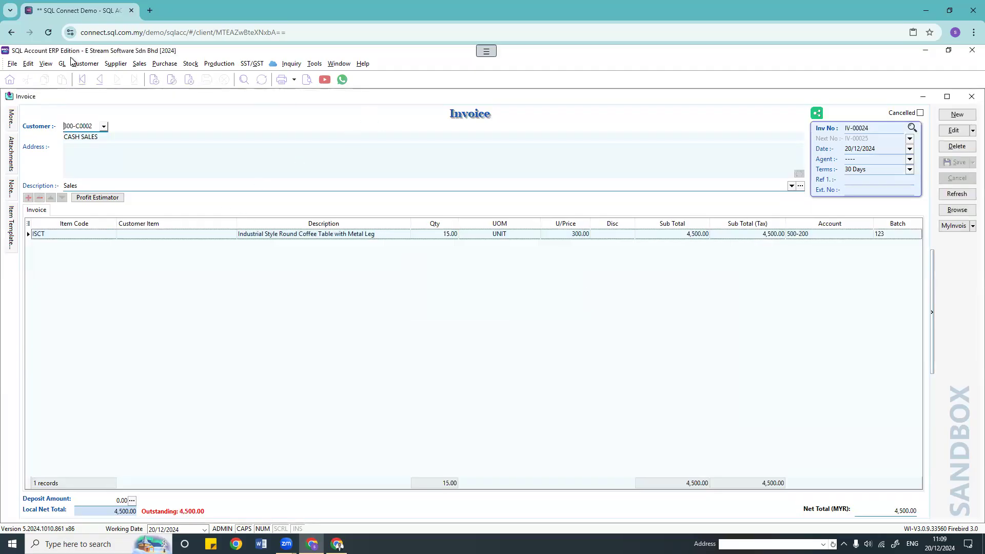
{"action": "left_click", "coordinate": [187, 65]}
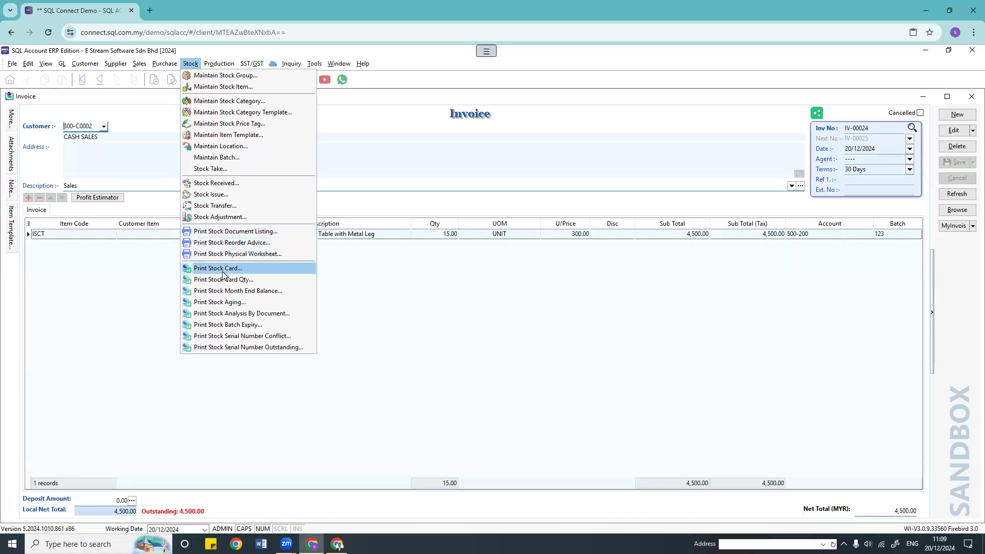
{"action": "left_click", "coordinate": [227, 325]}
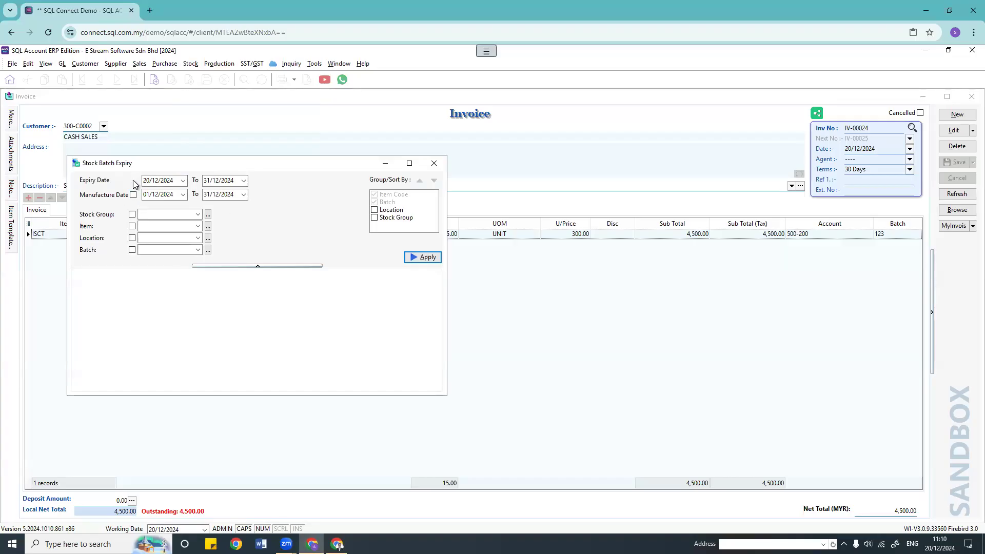
{"action": "left_click", "coordinate": [243, 181]}
{"action": "left_click", "coordinate": [304, 212]}
{"action": "left_click", "coordinate": [303, 212]}
{"action": "left_click", "coordinate": [303, 212]}
{"action": "left_click", "coordinate": [304, 213]}
{"action": "left_click", "coordinate": [304, 212]}
{"action": "left_click", "coordinate": [303, 212]}
{"action": "left_click", "coordinate": [304, 213]}
{"action": "left_click", "coordinate": [304, 212]}
{"action": "left_click", "coordinate": [304, 212]}
{"action": "left_click", "coordinate": [303, 212]}
{"action": "left_click", "coordinate": [304, 212]}
{"action": "left_click", "coordinate": [303, 213]}
{"action": "left_click", "coordinate": [304, 212]}
{"action": "left_click", "coordinate": [303, 213]}
{"action": "left_click", "coordinate": [289, 260]}
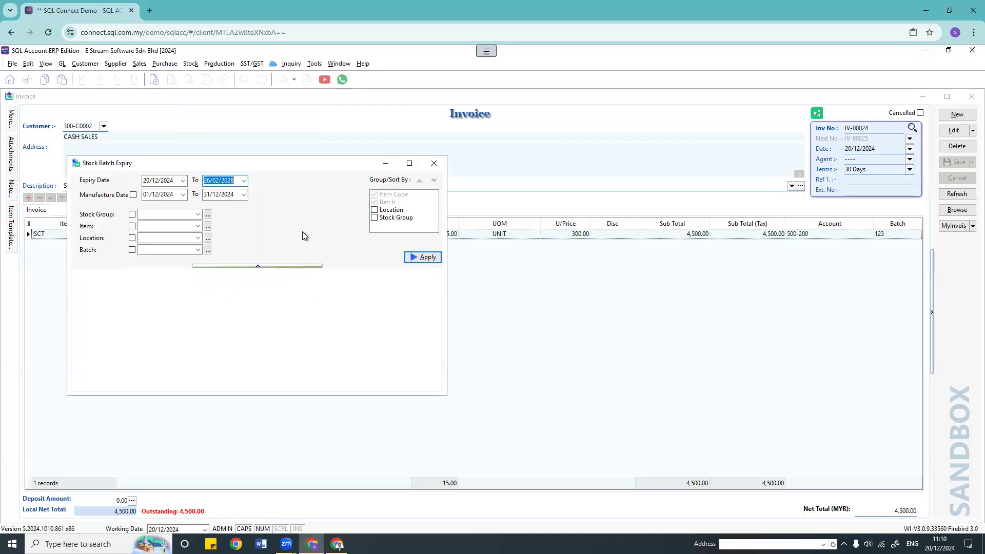
{"action": "left_click", "coordinate": [423, 257]}
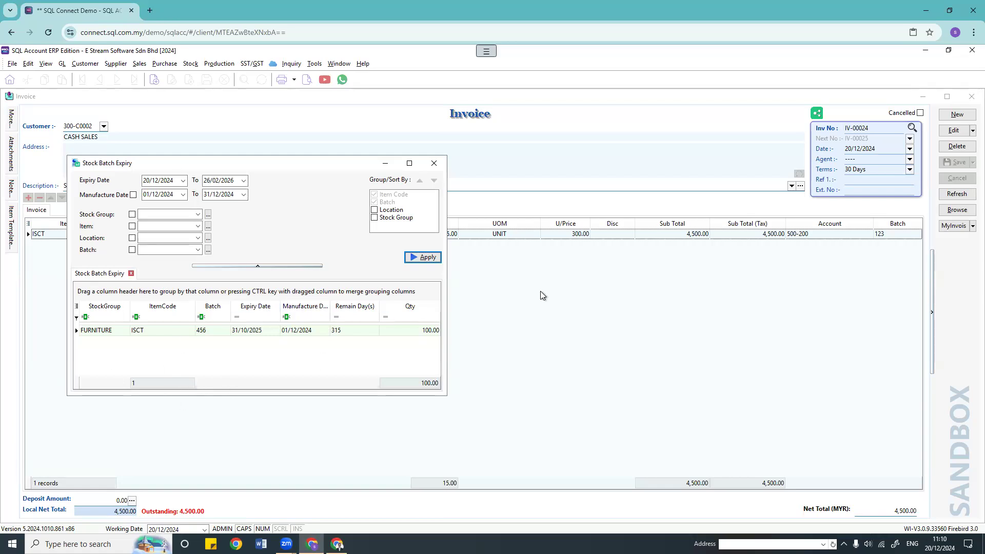
{"action": "left_click", "coordinate": [435, 164]}
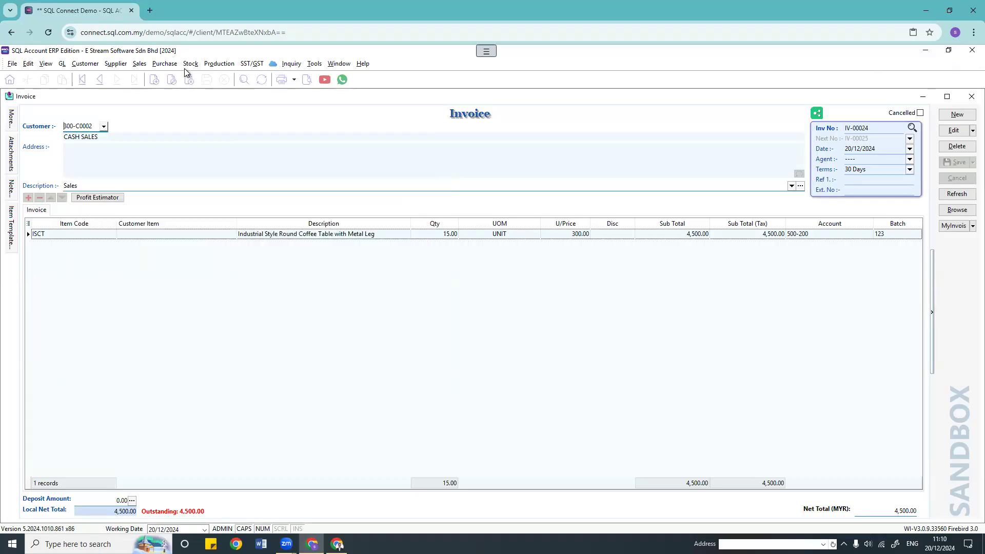
Step: Open the Stock Take window from the Stock menu, then close it
{"action": "left_click", "coordinate": [190, 64]}
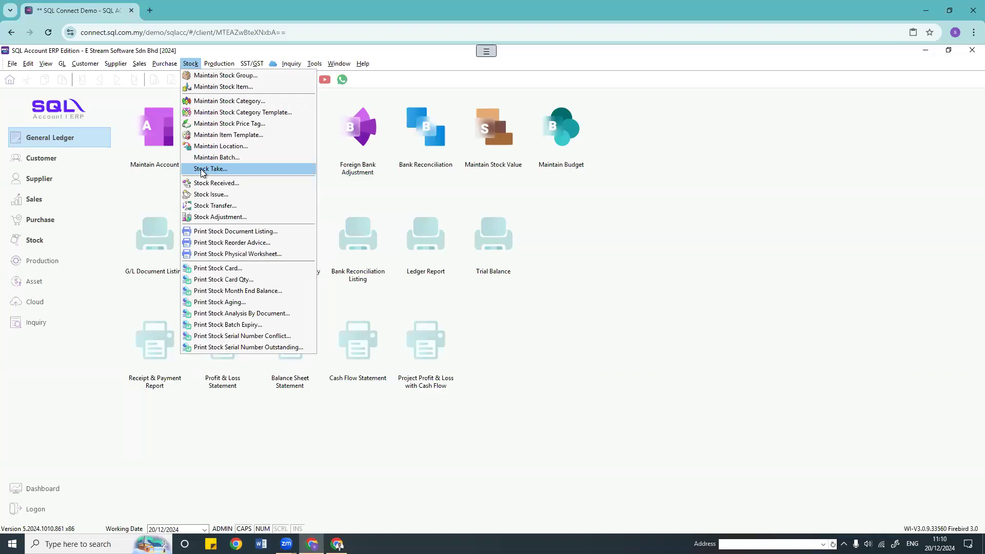
{"action": "left_click", "coordinate": [205, 169]}
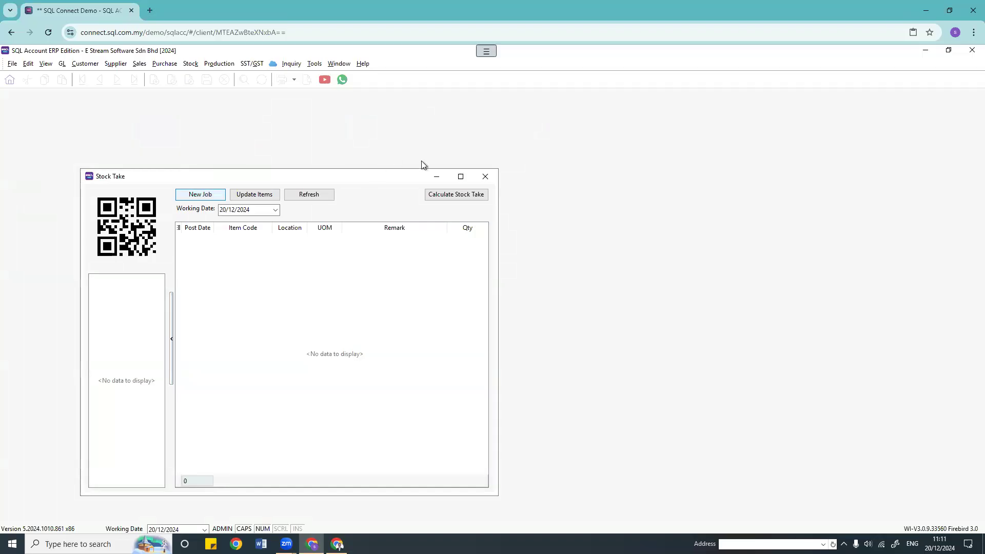
{"action": "left_click", "coordinate": [485, 177]}
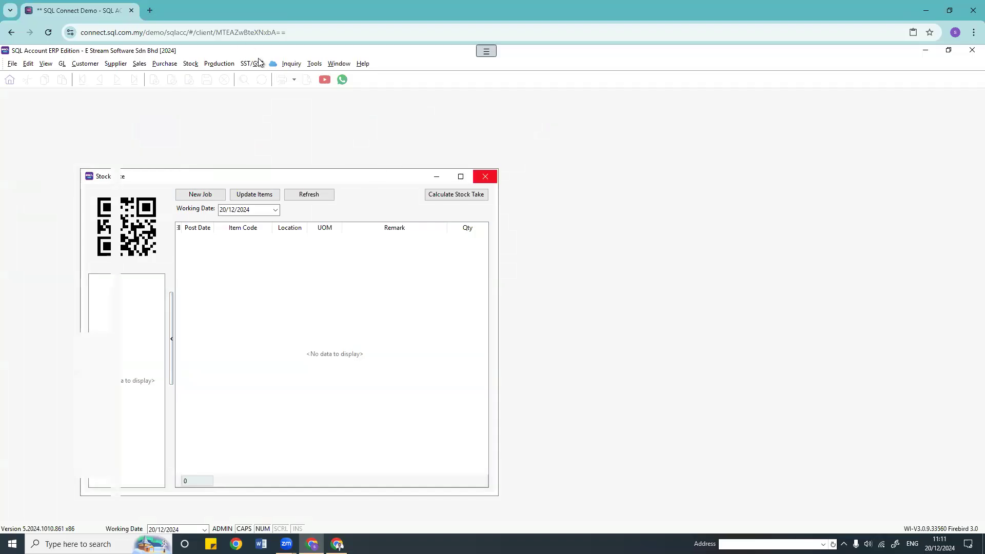
Step: Open the Stock menu from the menu bar
{"action": "left_click", "coordinate": [190, 64]}
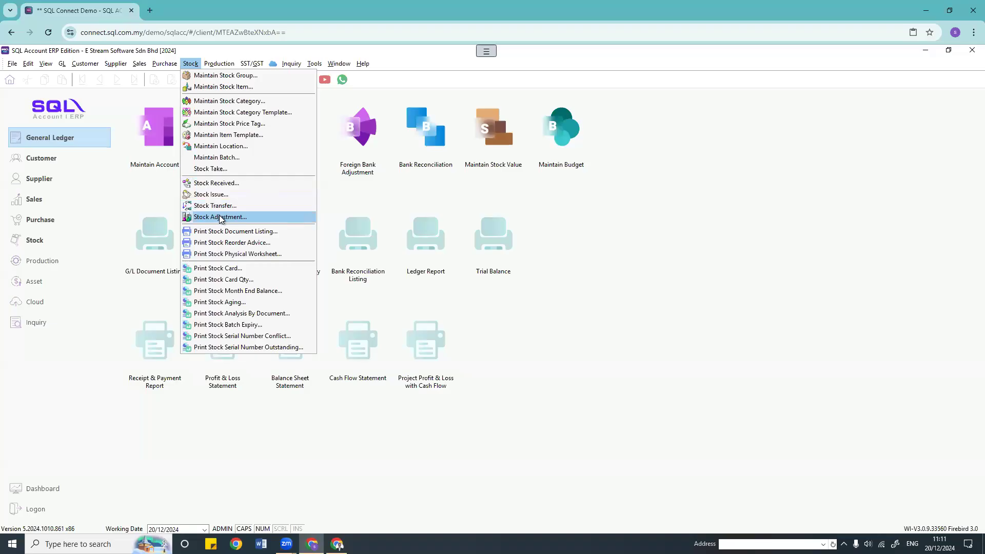
Step: Start a new Stock Received entry with a CCE/Grey-Chair line
{"action": "left_click", "coordinate": [227, 184]}
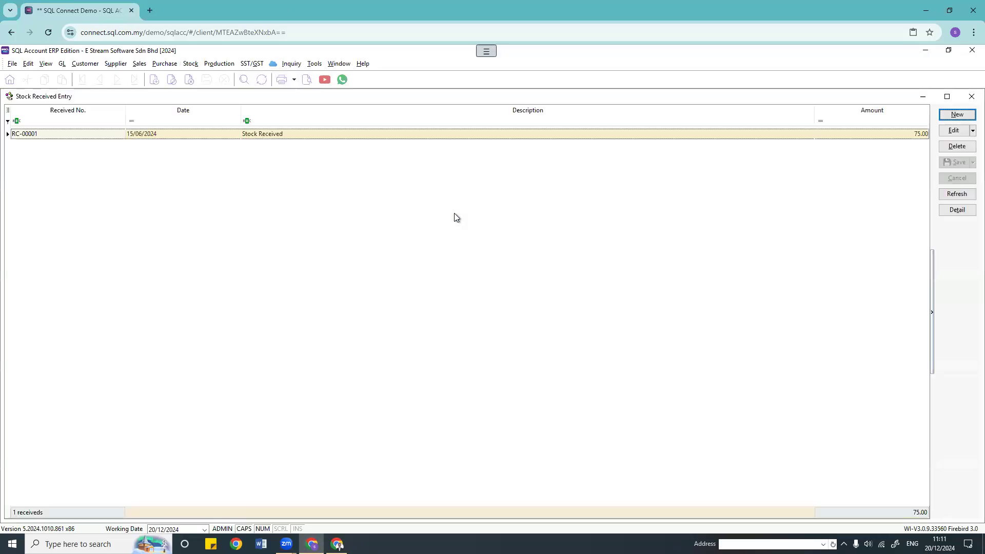
{"action": "left_click", "coordinate": [957, 114]}
{"action": "left_click", "coordinate": [86, 223]}
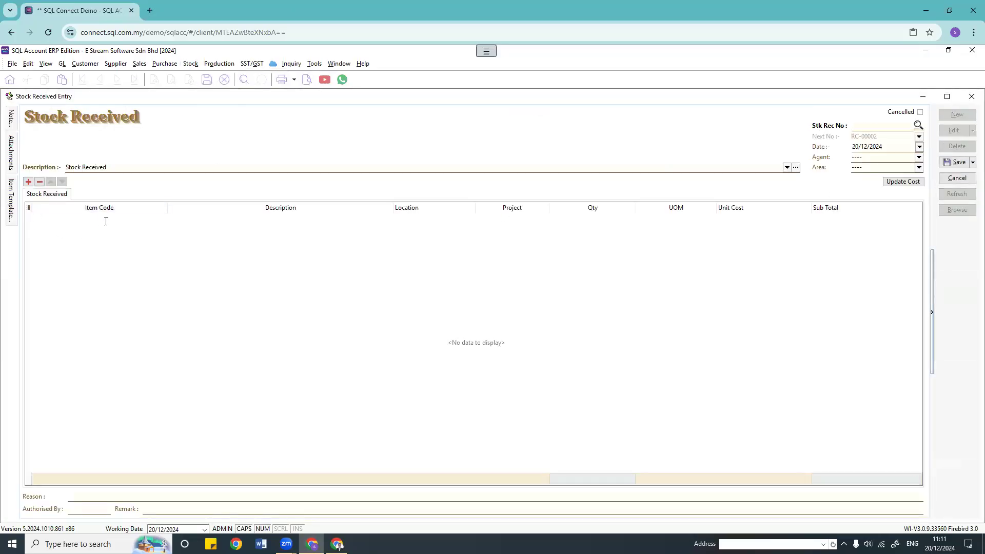
{"action": "left_click", "coordinate": [162, 220]}
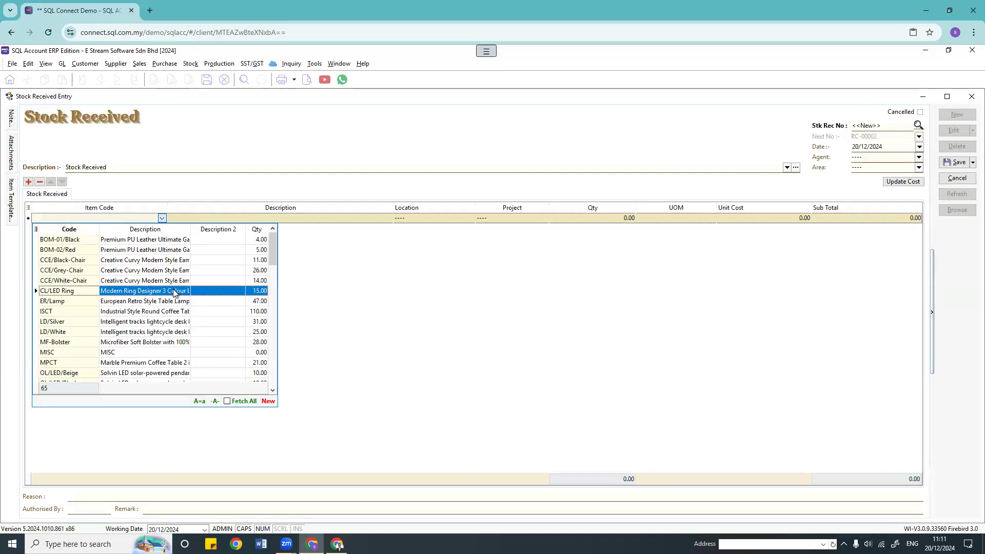
{"action": "left_click", "coordinate": [116, 273]}
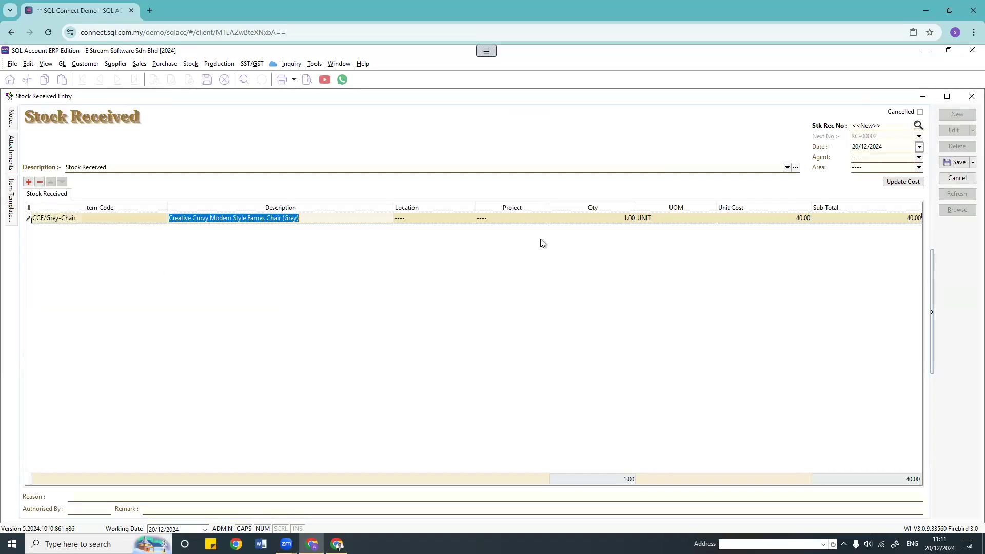
{"action": "left_click", "coordinate": [574, 220]}
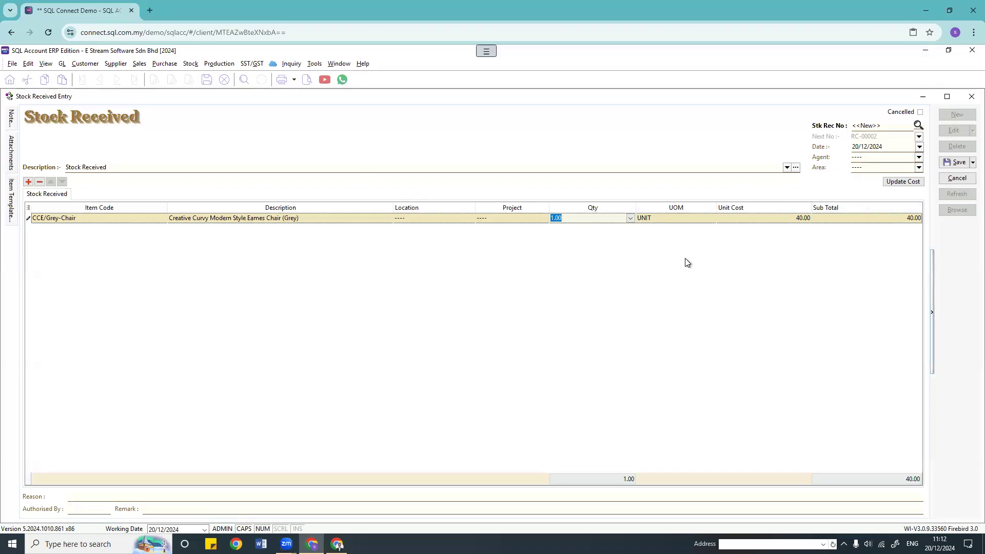
Step: Discard the unsaved Grey-Chair receipt and close the Stock Received window
{"action": "left_click", "coordinate": [110, 170]}
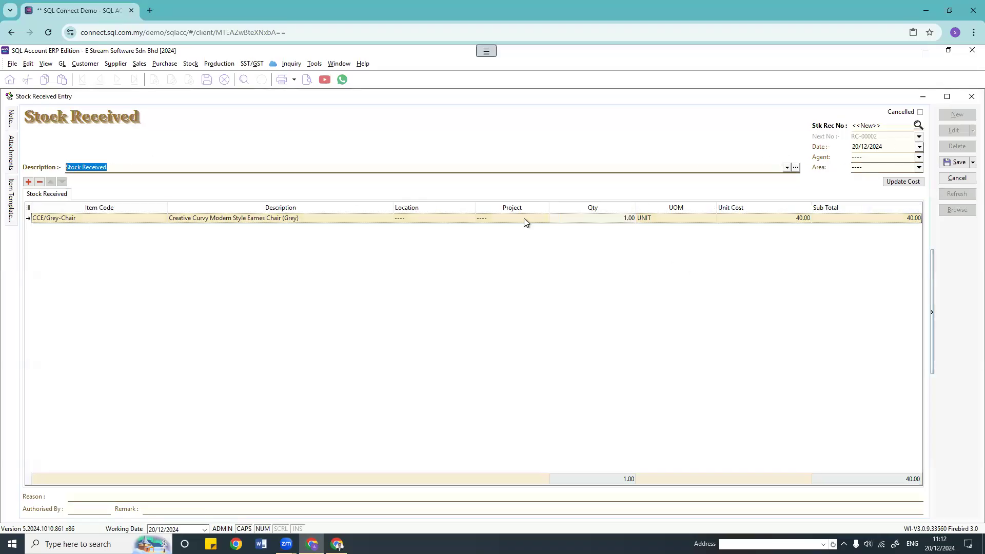
{"action": "left_click", "coordinate": [590, 221]}
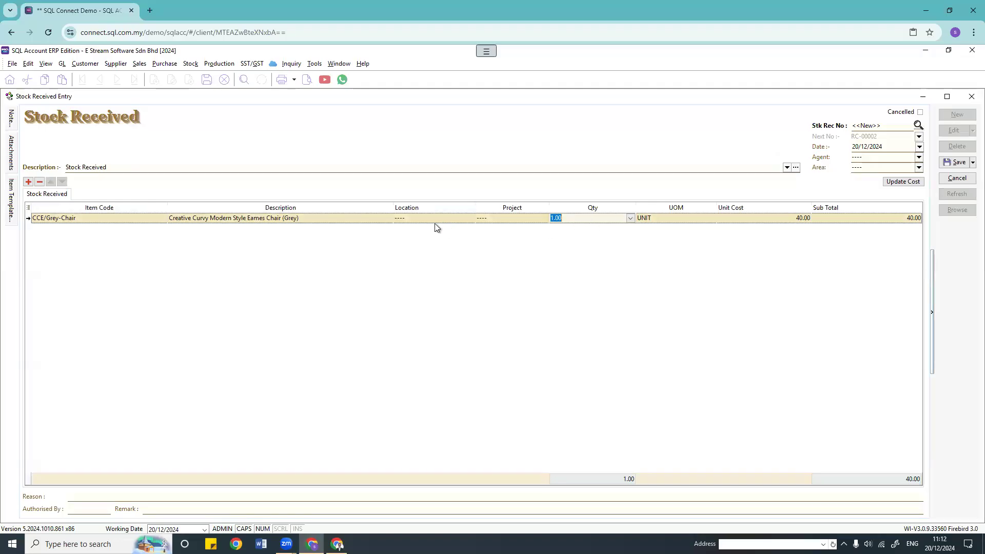
{"action": "left_click", "coordinate": [503, 218]}
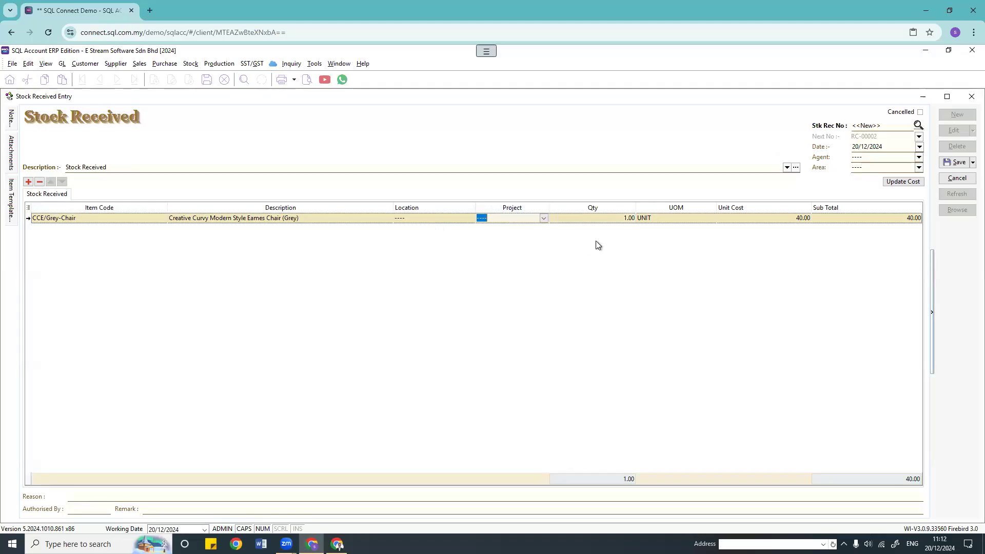
{"action": "left_click", "coordinate": [957, 179]}
{"action": "left_click", "coordinate": [519, 308]}
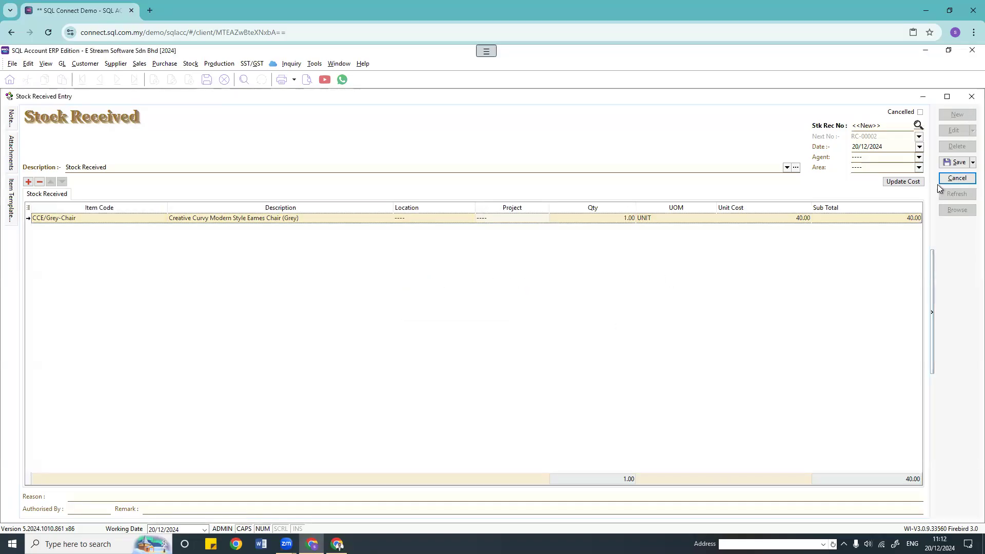
{"action": "left_click", "coordinate": [971, 96]}
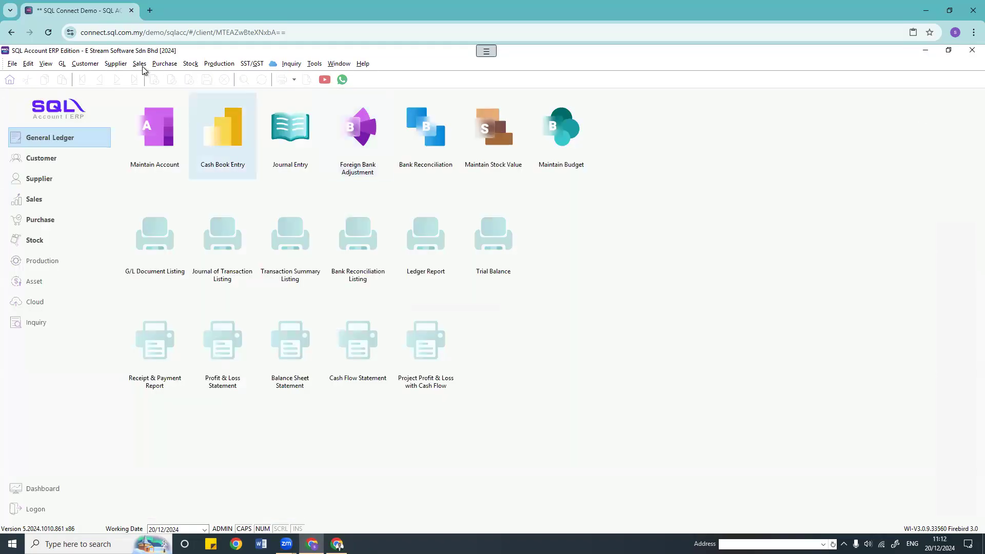
Step: Draft a new Stock Issue with a CCE/White-Chair item line
{"action": "left_click", "coordinate": [190, 64]}
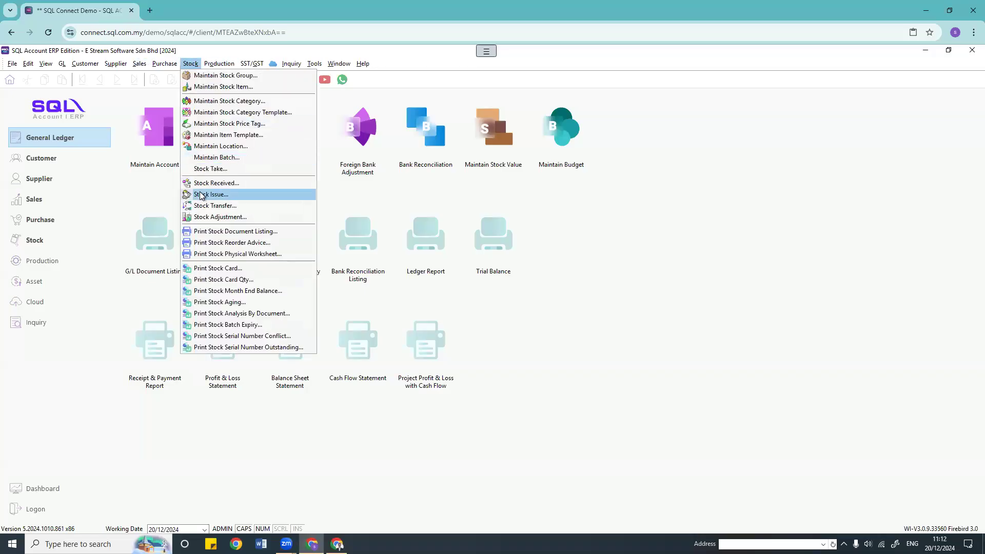
{"action": "left_click", "coordinate": [200, 195]}
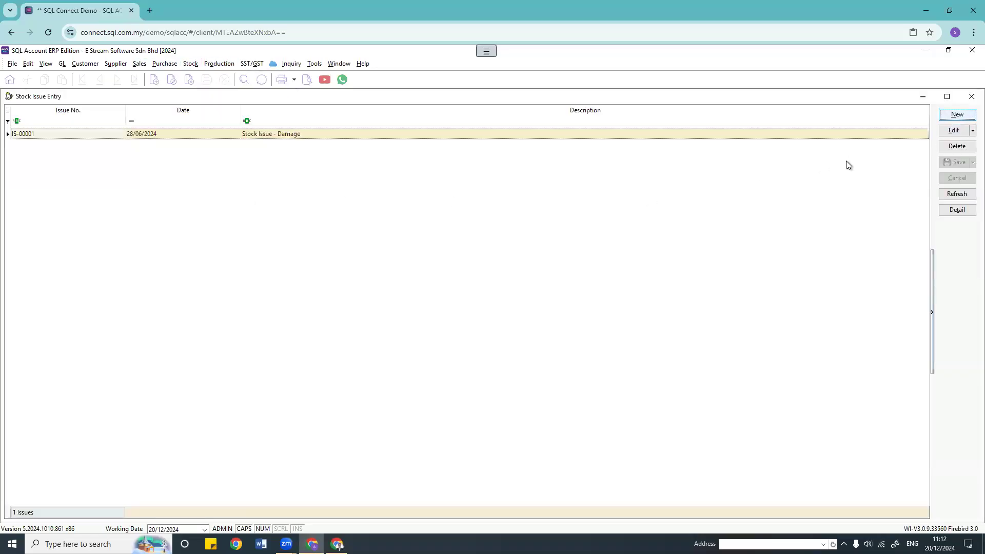
{"action": "left_click", "coordinate": [957, 114]}
{"action": "left_click", "coordinate": [69, 169]}
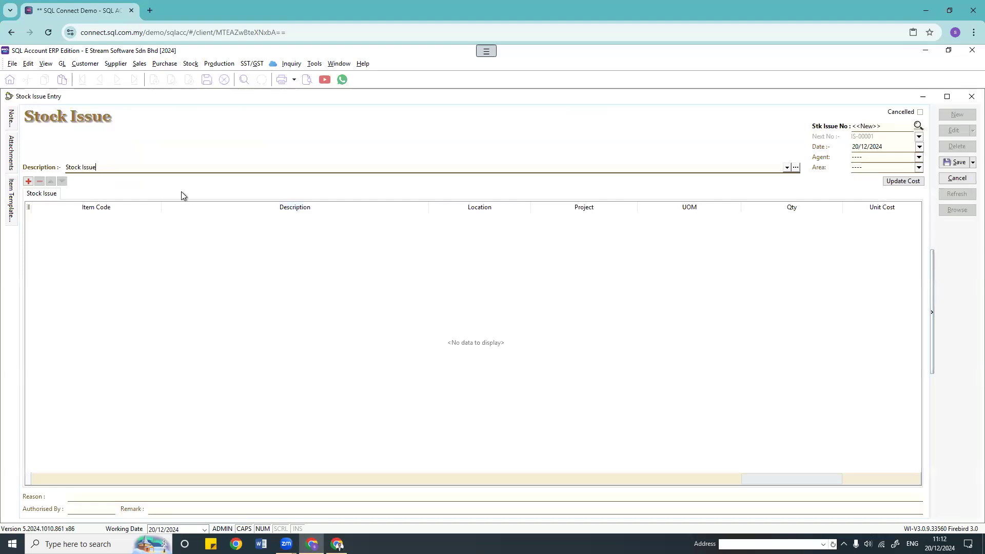
{"action": "left_click", "coordinate": [103, 218]}
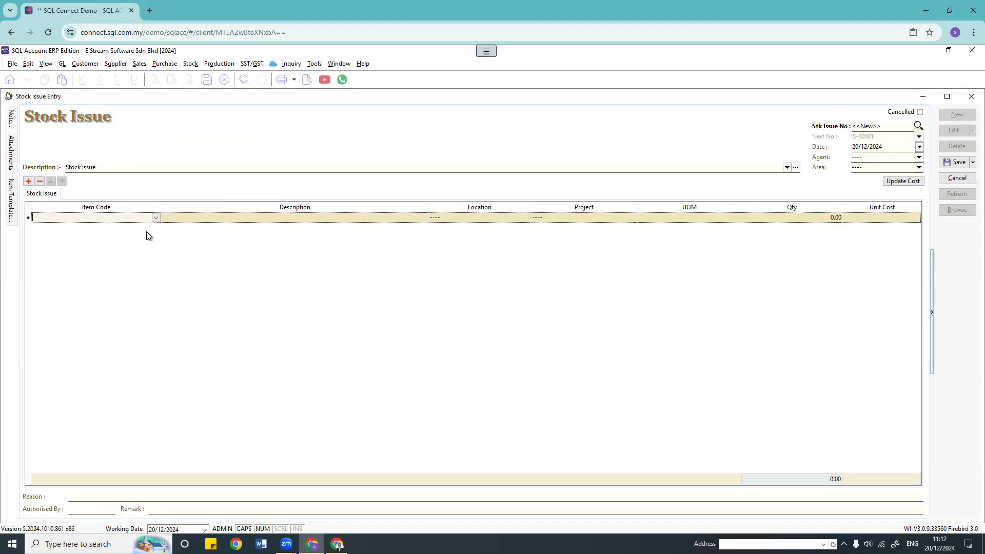
{"action": "left_click", "coordinate": [156, 217]}
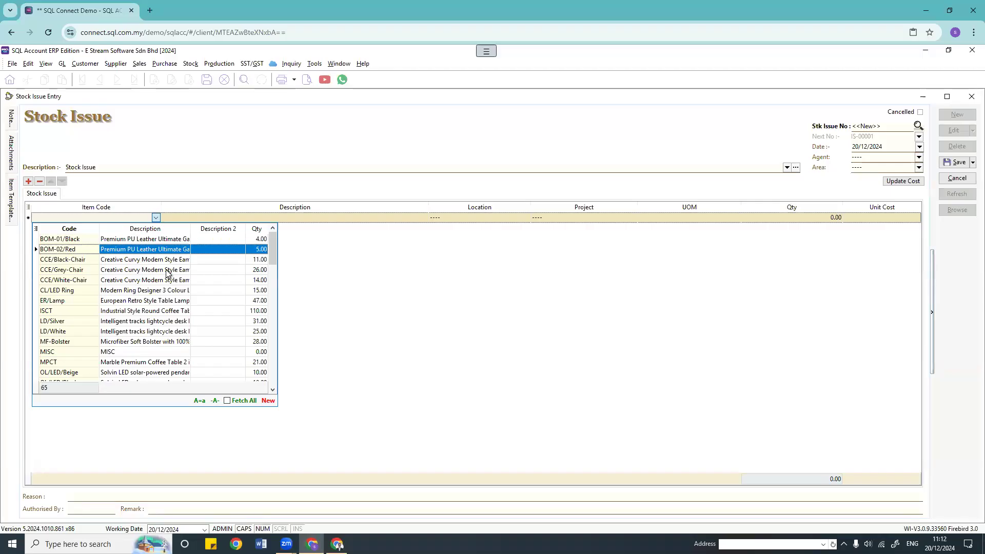
{"action": "left_click", "coordinate": [157, 281]}
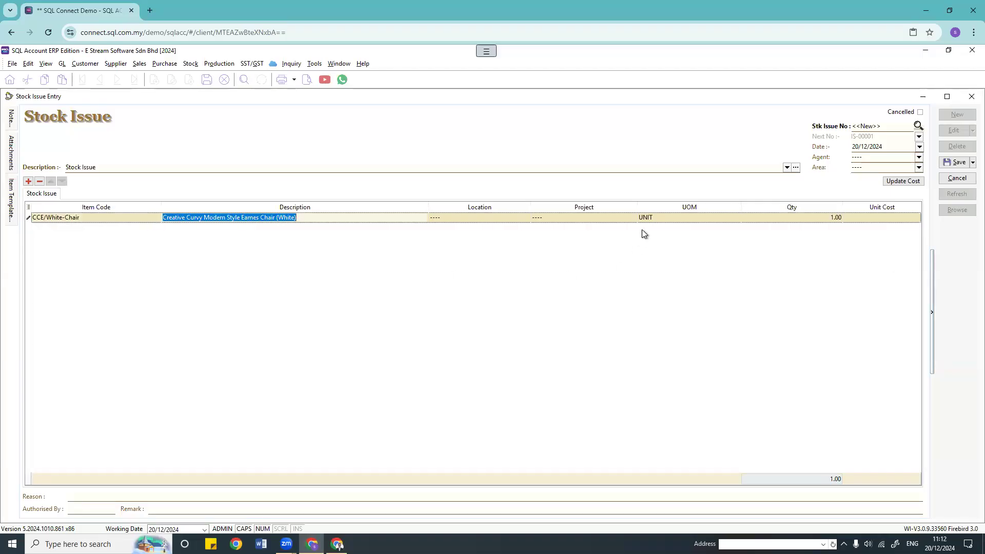
Step: Cancel the drafted issue without saving and close the Stock Issue window
{"action": "left_click", "coordinate": [502, 219]}
{"action": "left_click", "coordinate": [590, 217]}
{"action": "left_click", "coordinate": [793, 220]}
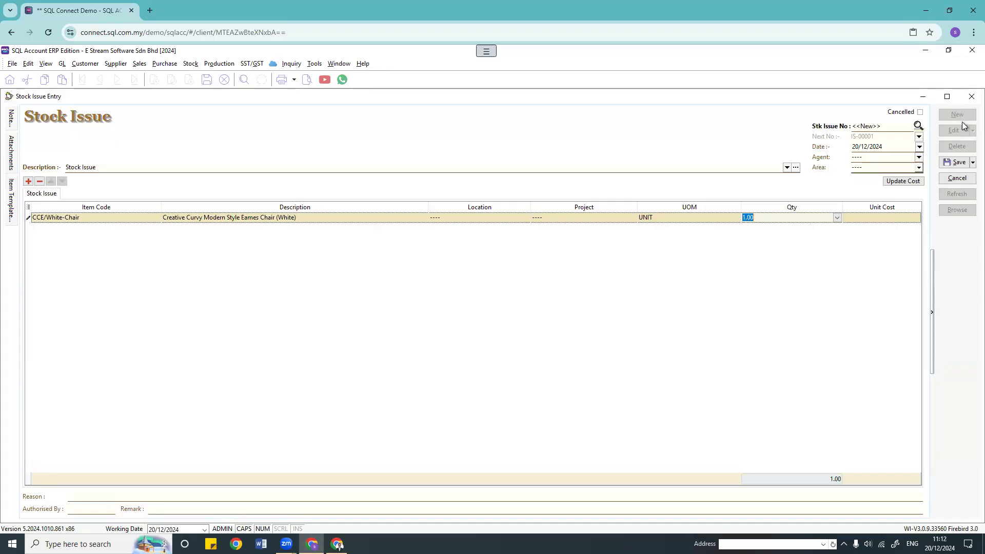
{"action": "left_click", "coordinate": [950, 179]}
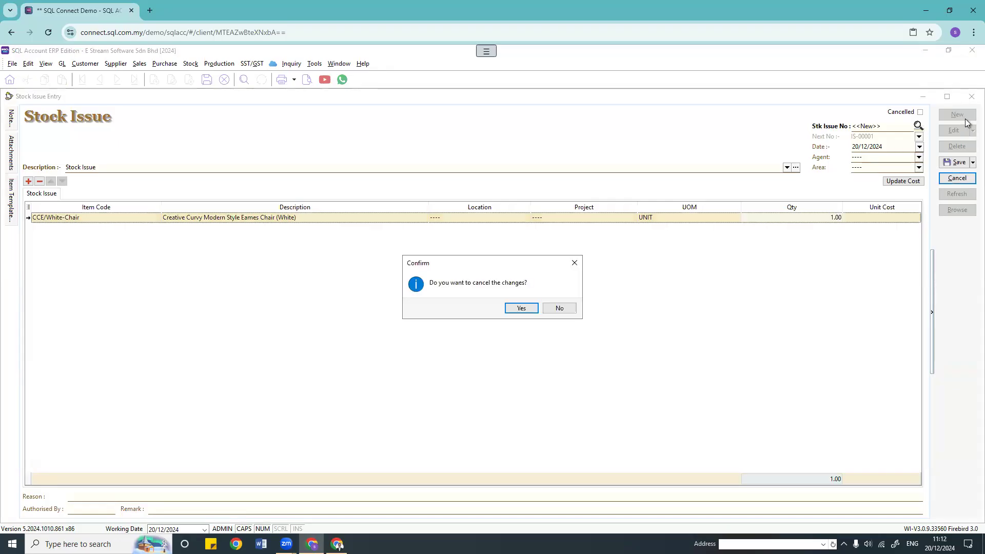
{"action": "left_click", "coordinate": [521, 307]}
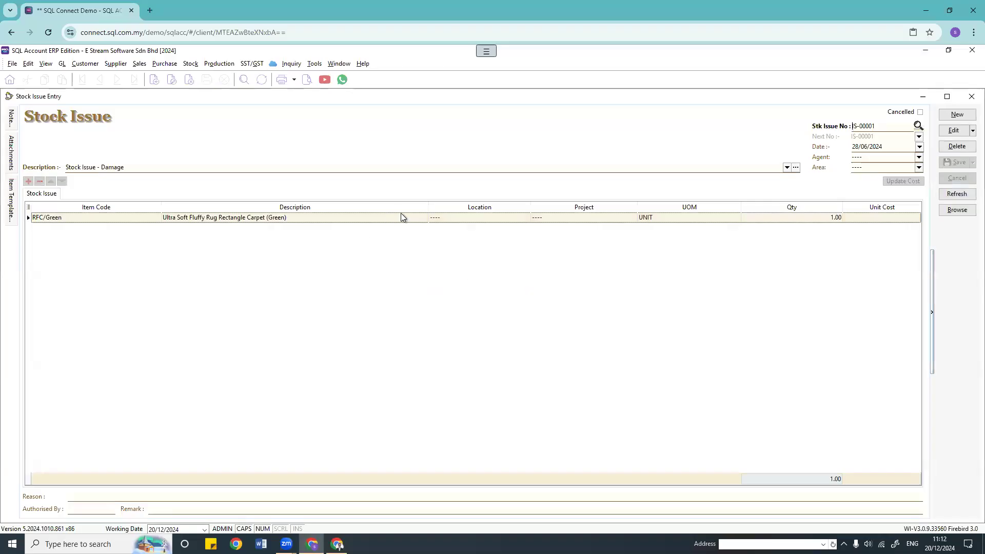
{"action": "left_click", "coordinate": [972, 97]}
{"action": "left_click", "coordinate": [191, 64]}
Step: Start a new Stock Transfer with a CCE/White-Chair item line
{"action": "left_click", "coordinate": [196, 206]}
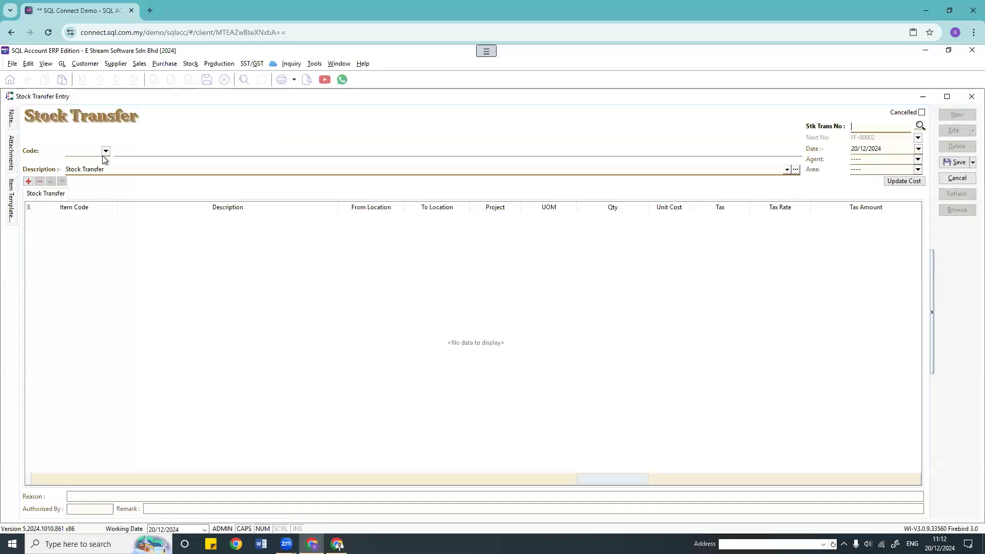
{"action": "left_click", "coordinate": [112, 217]}
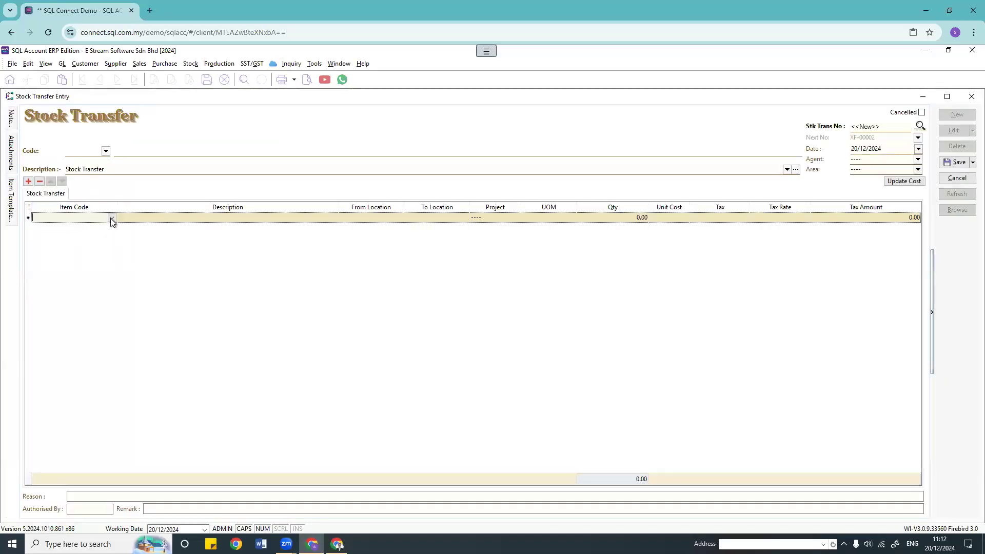
{"action": "left_click", "coordinate": [105, 281]}
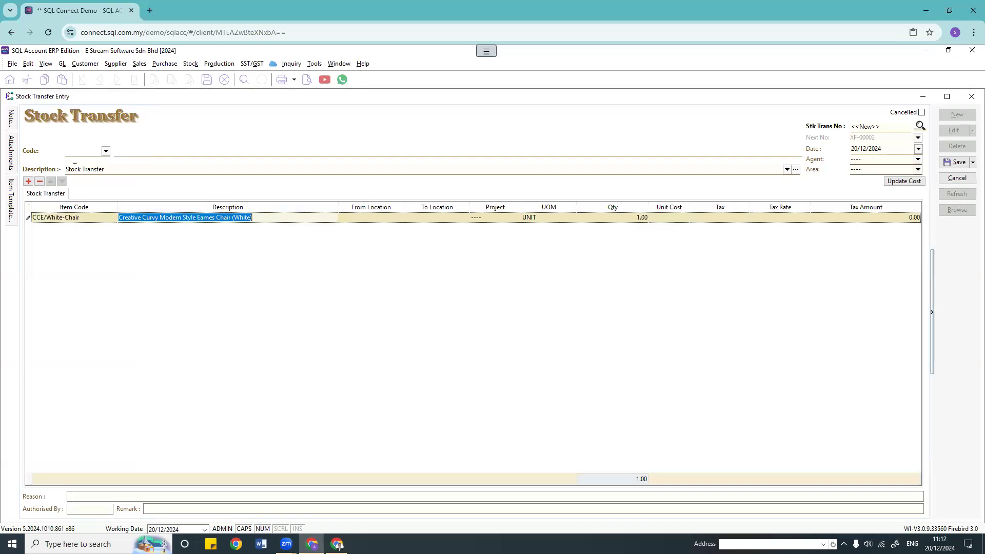
{"action": "left_click_drag", "start_coordinate": [124, 169], "coordinate": [9, 191]}
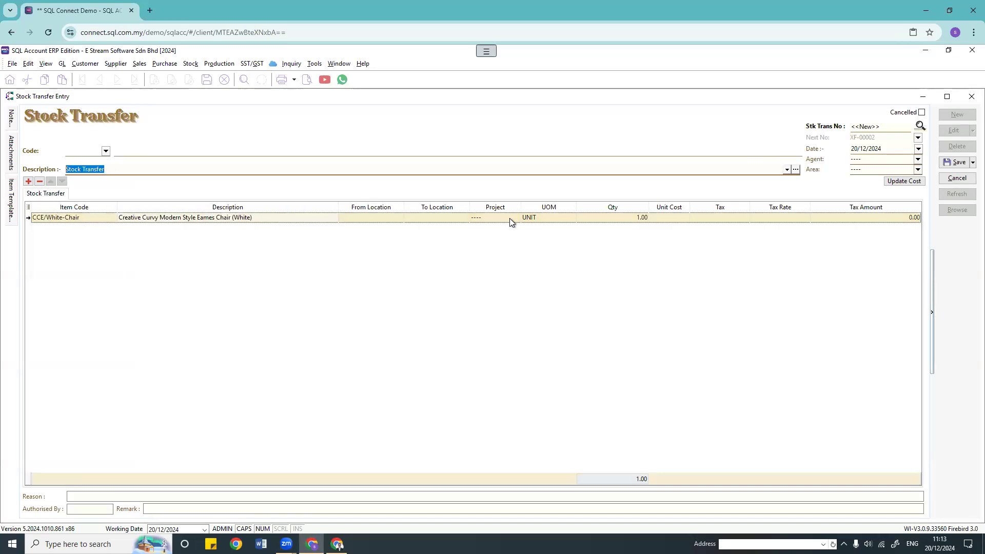
Step: Set the transfer from location JB to Penang, then close the transfer form
{"action": "left_click", "coordinate": [372, 219]}
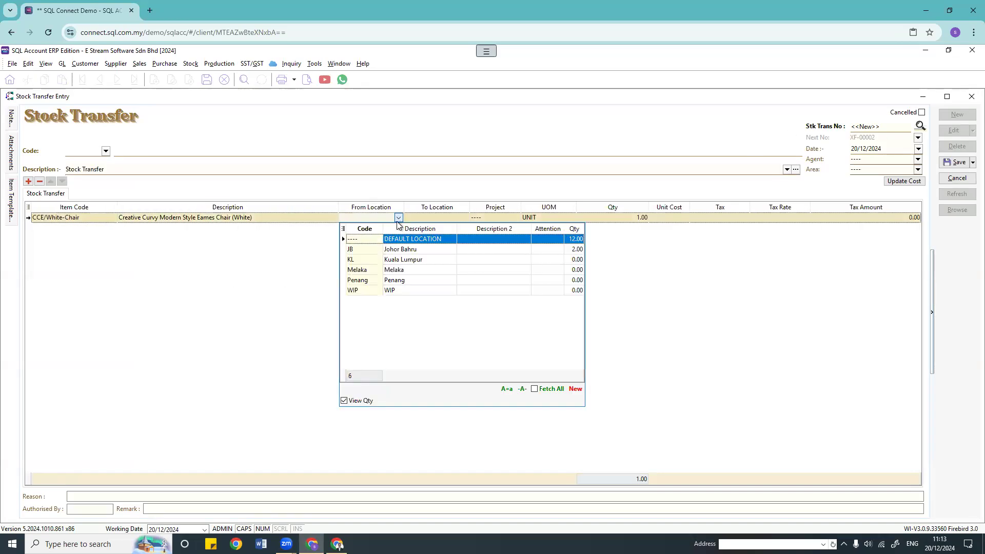
{"action": "left_click", "coordinate": [372, 250]}
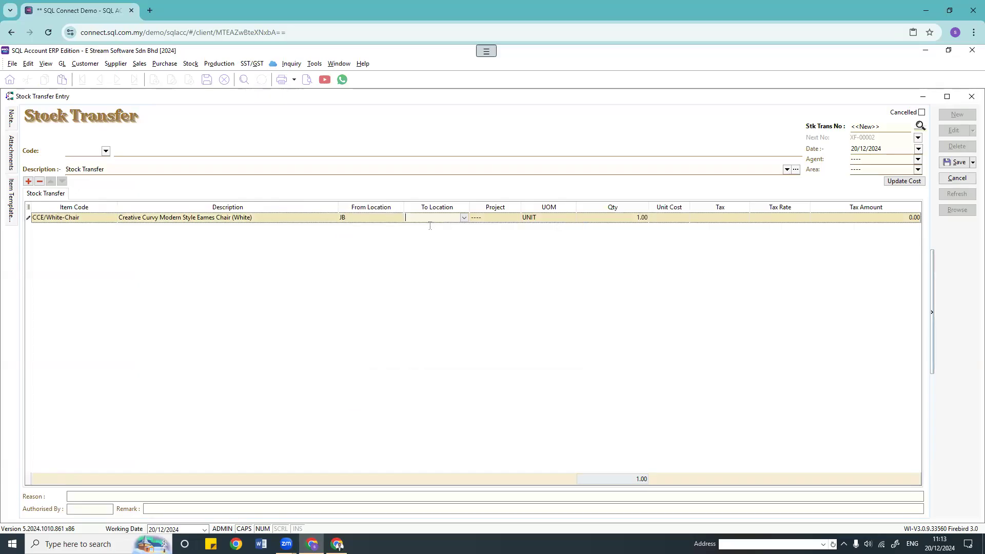
{"action": "left_click", "coordinate": [463, 220]}
{"action": "left_click", "coordinate": [438, 282]}
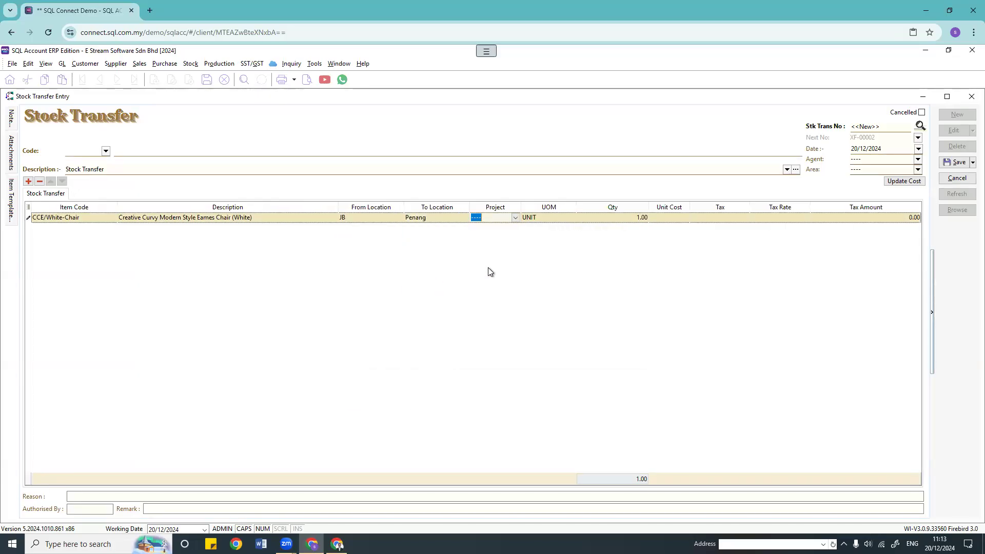
{"action": "left_click", "coordinate": [616, 218]}
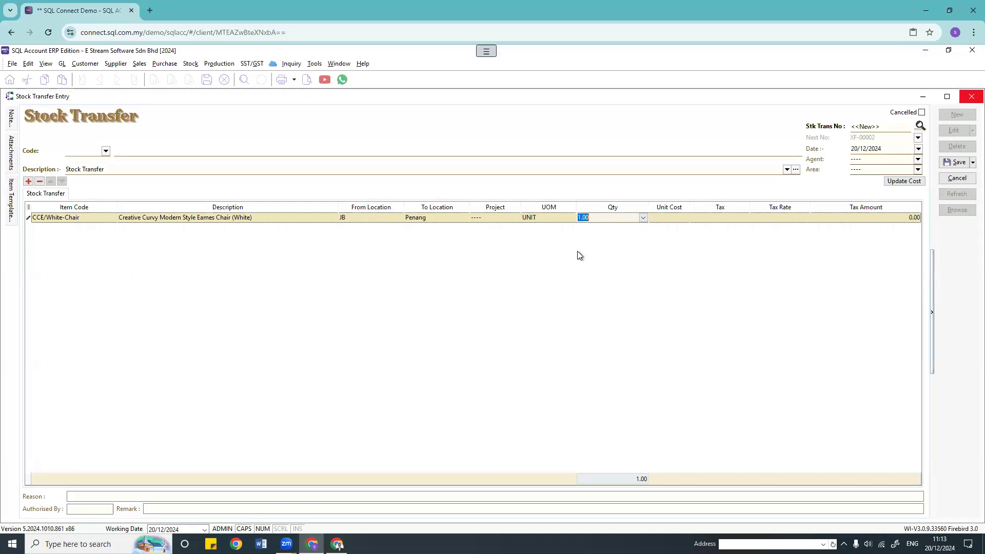
{"action": "left_click", "coordinate": [971, 96]}
{"action": "left_click", "coordinate": [518, 308]}
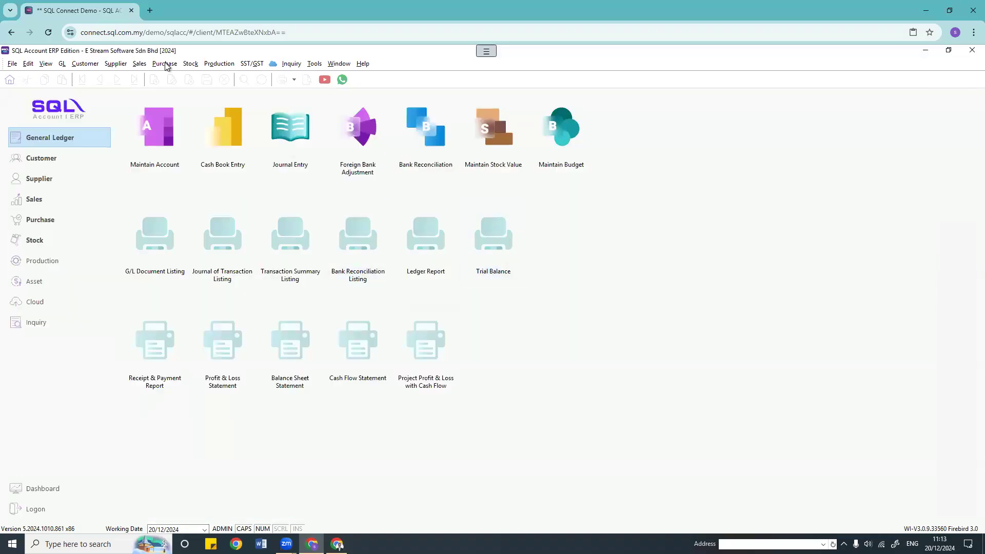
Step: Open the Stock Adjustment list, then the Stock Physical Worksheet report
{"action": "left_click", "coordinate": [190, 64]}
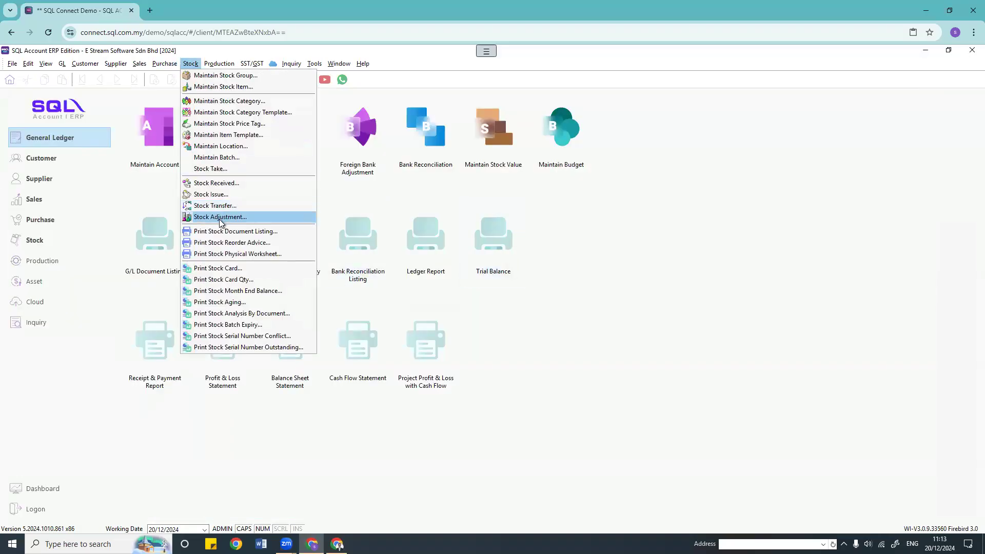
{"action": "left_click", "coordinate": [221, 217]}
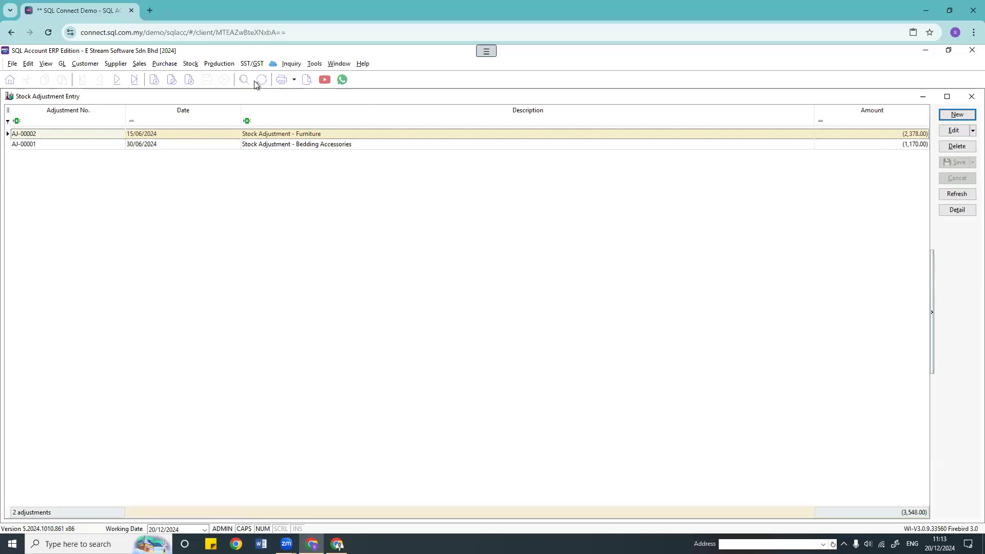
{"action": "left_click", "coordinate": [189, 64]}
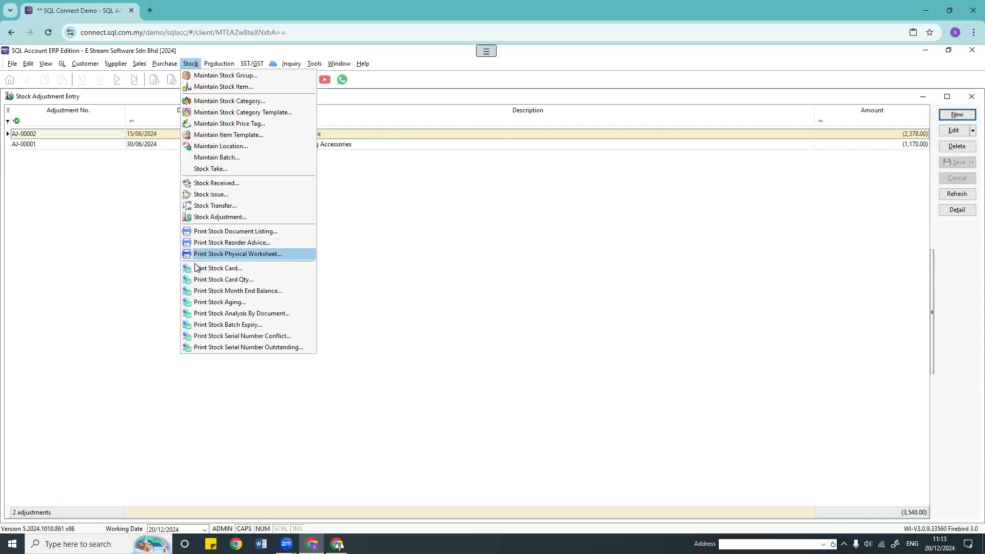
{"action": "left_click", "coordinate": [213, 254]}
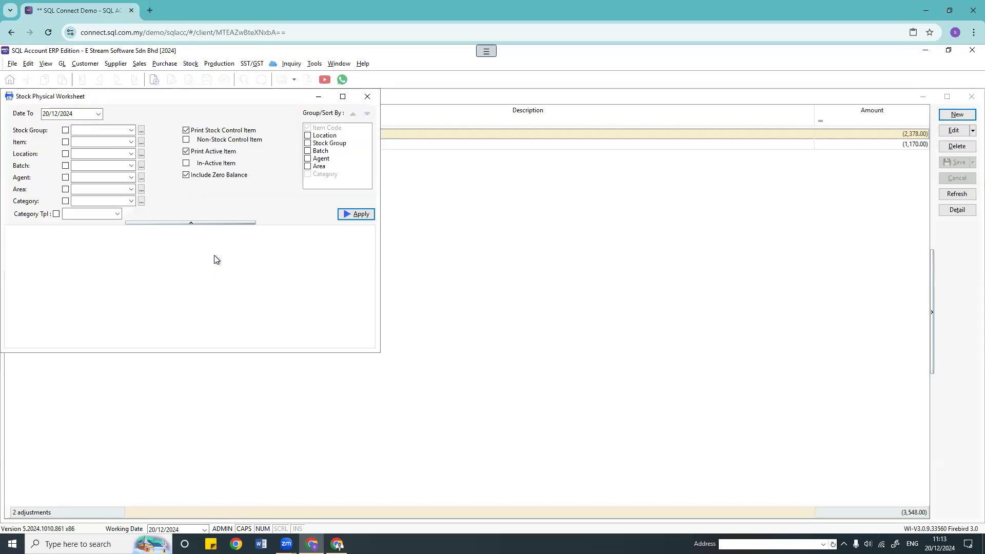
Step: Generate the worksheet quantities and tile it vertically beside the Stock Adjustment list
{"action": "left_click", "coordinate": [340, 214]}
{"action": "scroll", "coordinate": [155, 297], "scroll_direction": "down", "scroll_amount": 10}
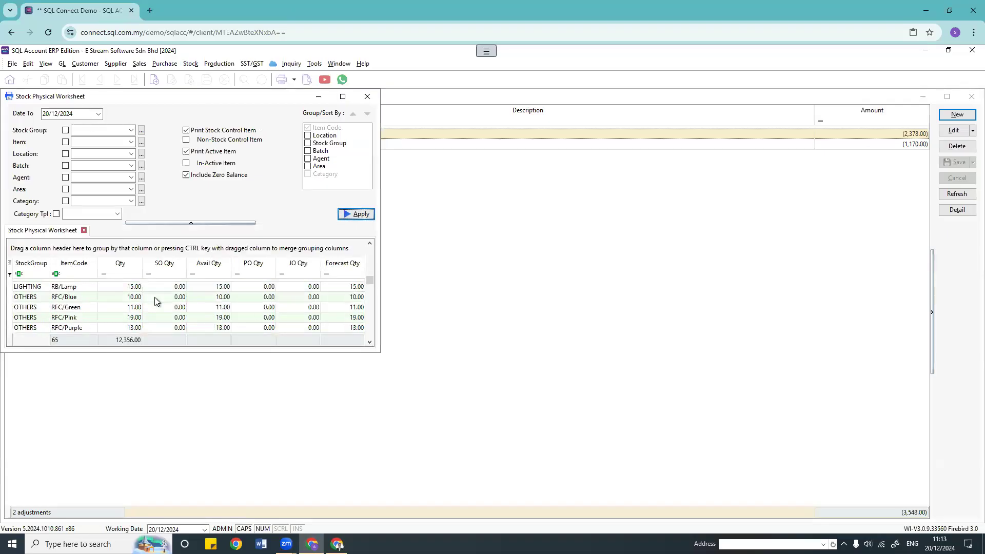
{"action": "left_click", "coordinate": [342, 96]}
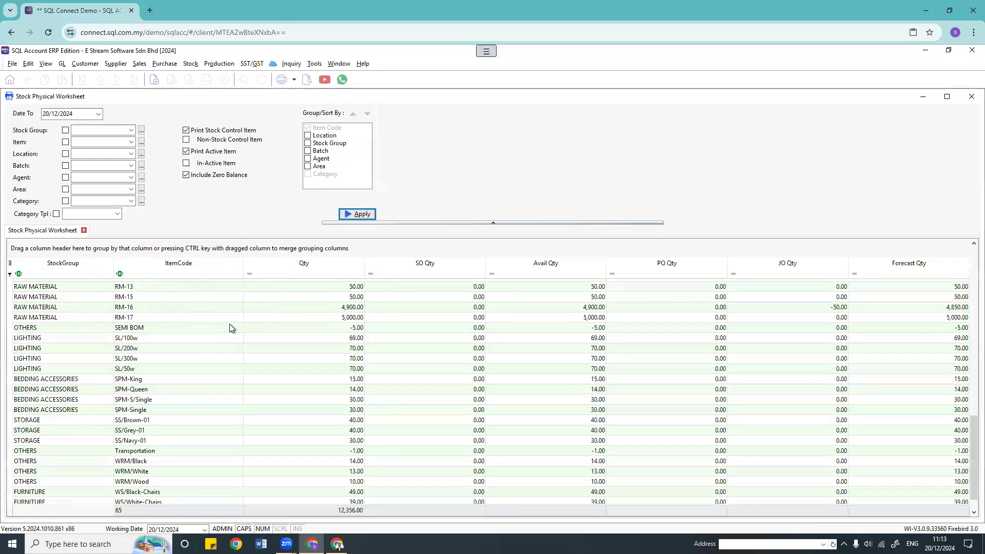
{"action": "left_click", "coordinate": [340, 64]}
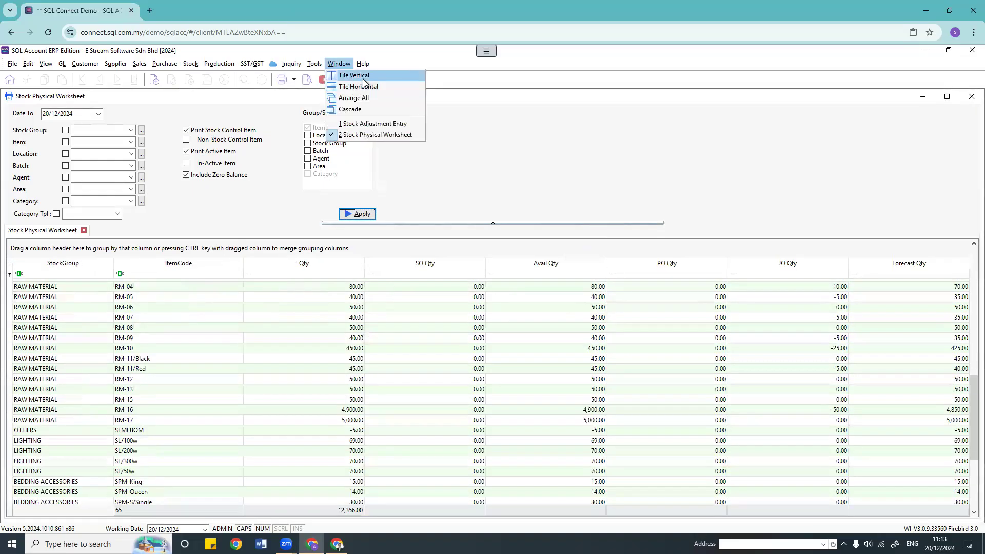
{"action": "left_click", "coordinate": [363, 78]}
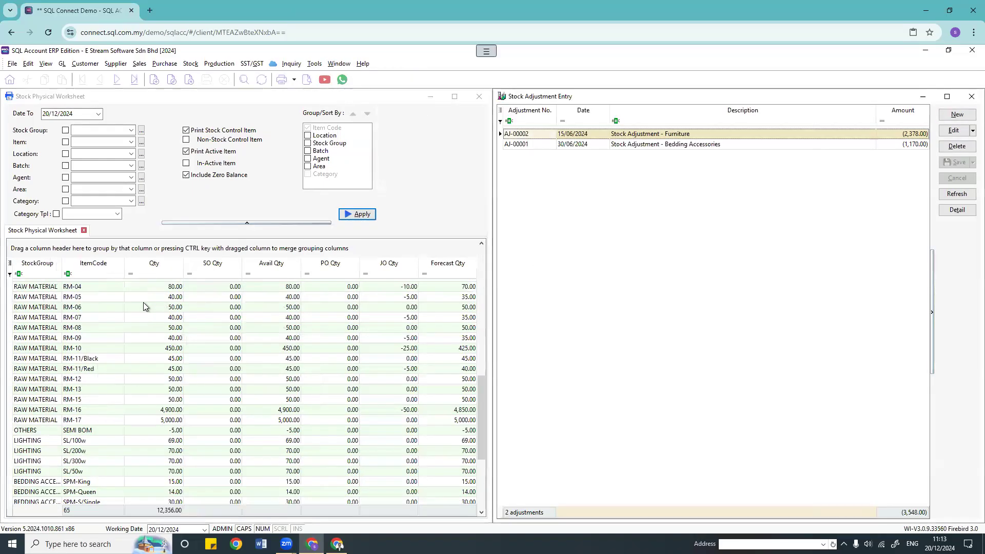
{"action": "left_click", "coordinate": [145, 415]}
{"action": "left_click", "coordinate": [149, 468]}
{"action": "scroll", "coordinate": [174, 418], "scroll_direction": "up", "scroll_amount": 8}
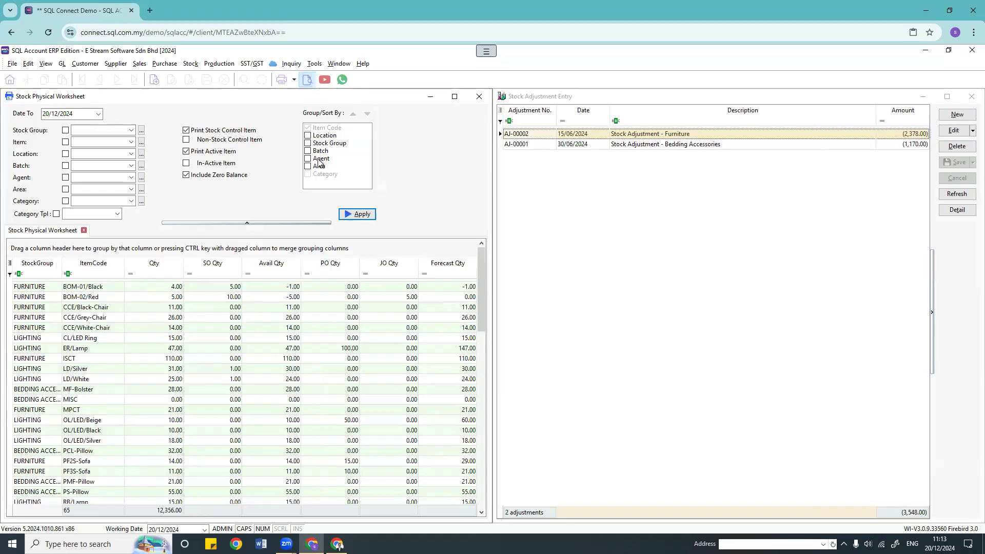
Step: Preview the three-page Stock Take Sheet report, then close the preview
{"action": "left_click", "coordinate": [307, 80]}
{"action": "left_click", "coordinate": [534, 353]}
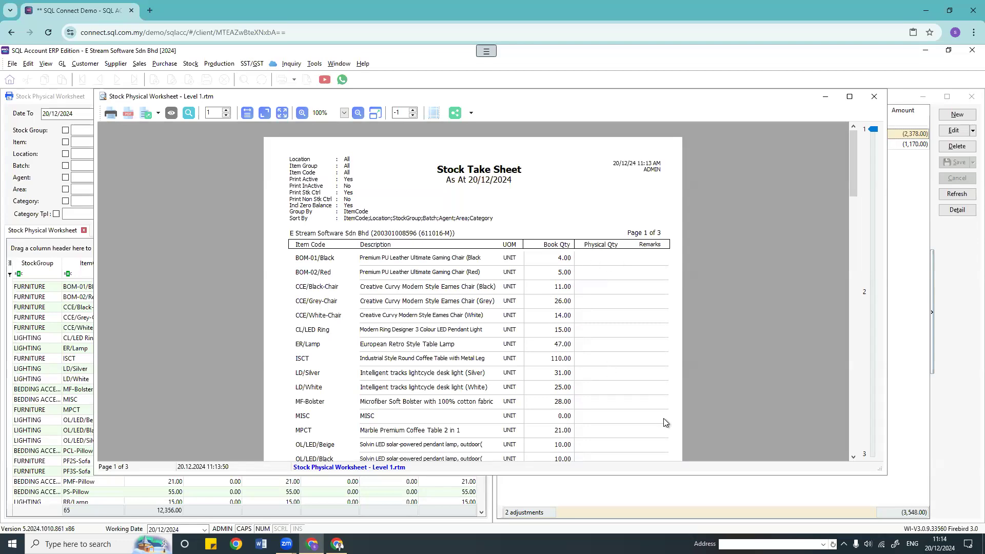
{"action": "left_click", "coordinate": [875, 96]}
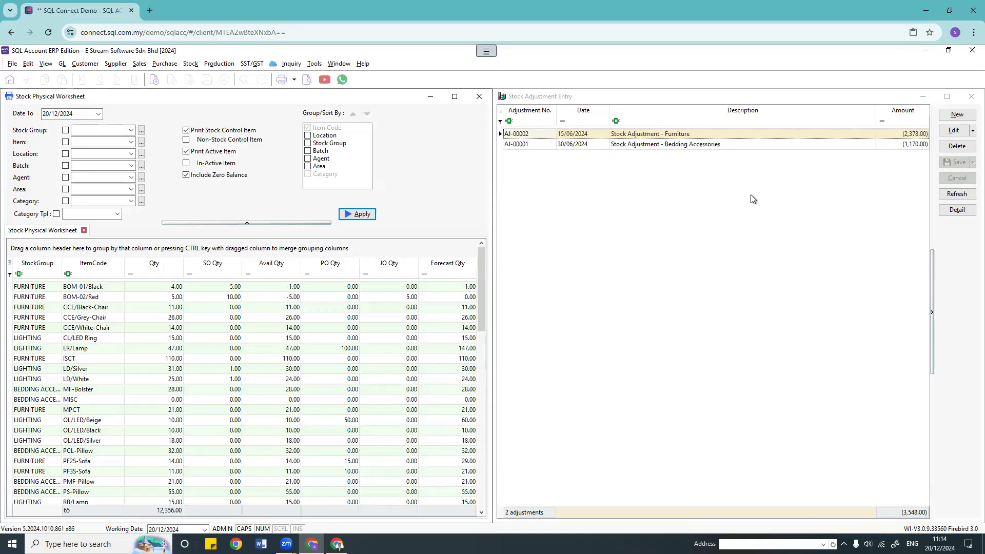
Step: In a new stock adjustment, show Book Qty and Physical Qty columns placed before Qty
{"action": "left_click", "coordinate": [956, 115]}
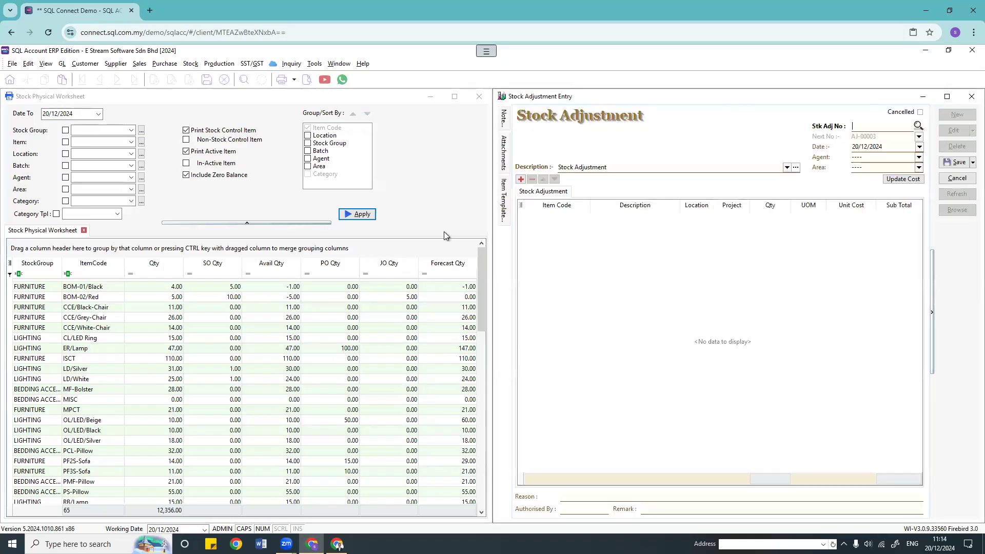
{"action": "left_click", "coordinate": [520, 208]}
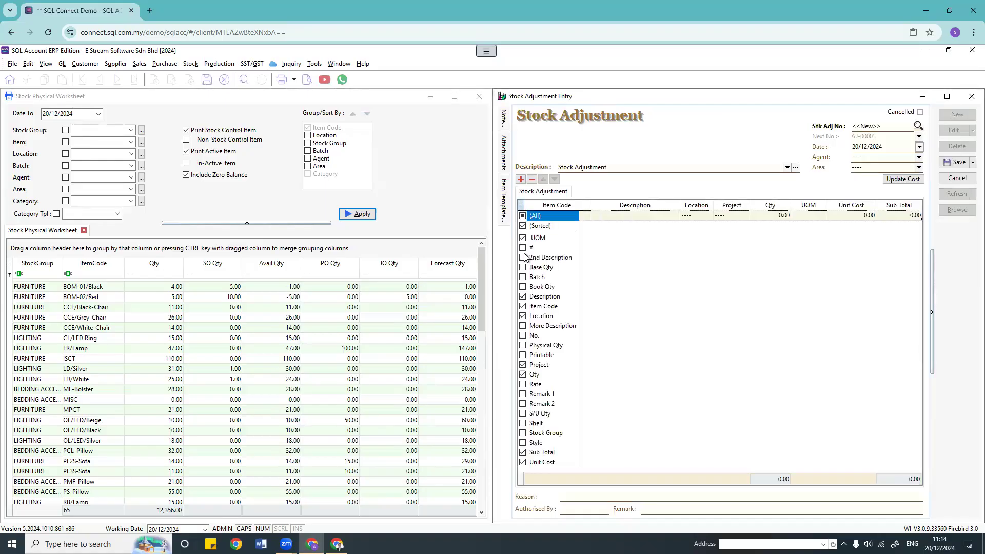
{"action": "left_click", "coordinate": [523, 346]}
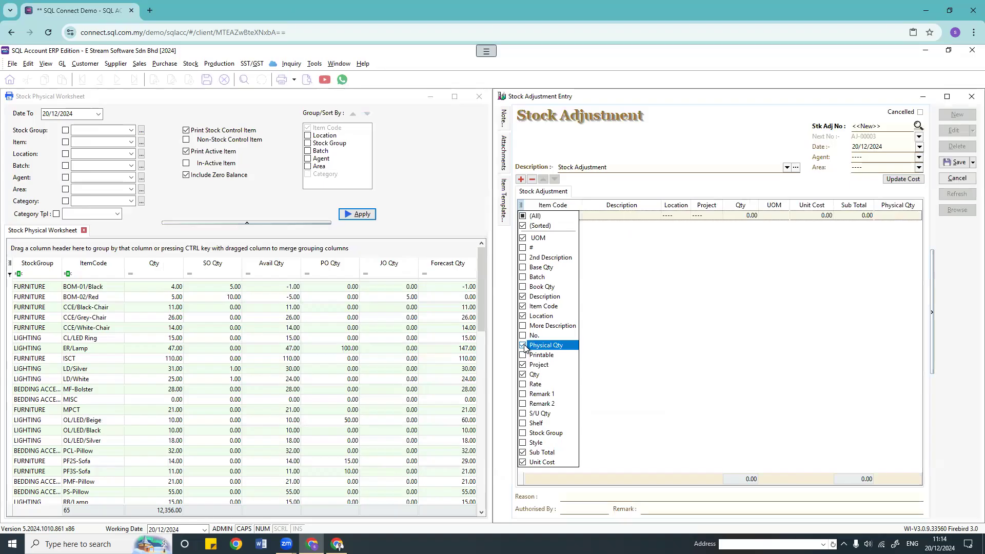
{"action": "left_click", "coordinate": [524, 288]}
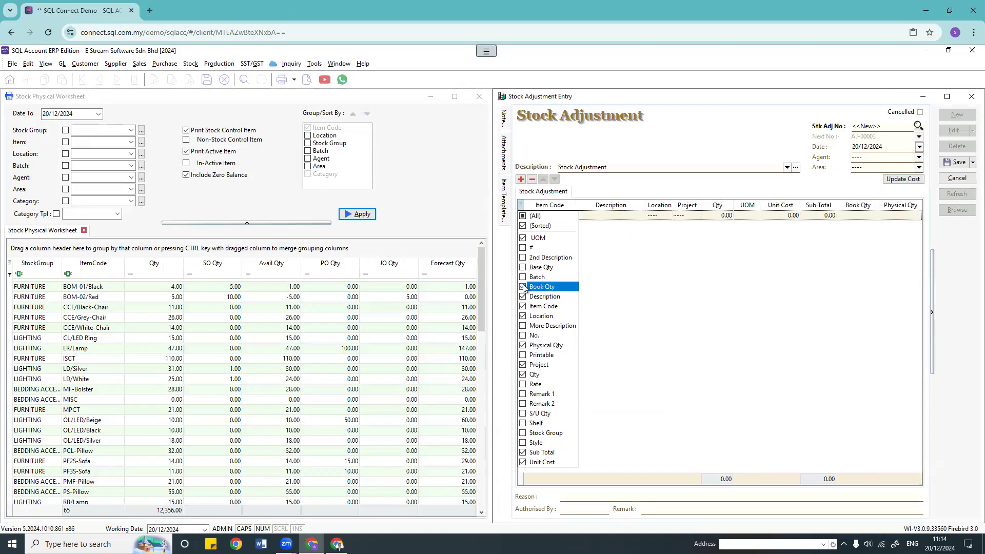
{"action": "left_click", "coordinate": [762, 293]}
{"action": "left_click_drag", "start_coordinate": [860, 206], "coordinate": [733, 205]}
{"action": "left_click_drag", "start_coordinate": [901, 205], "coordinate": [820, 208]}
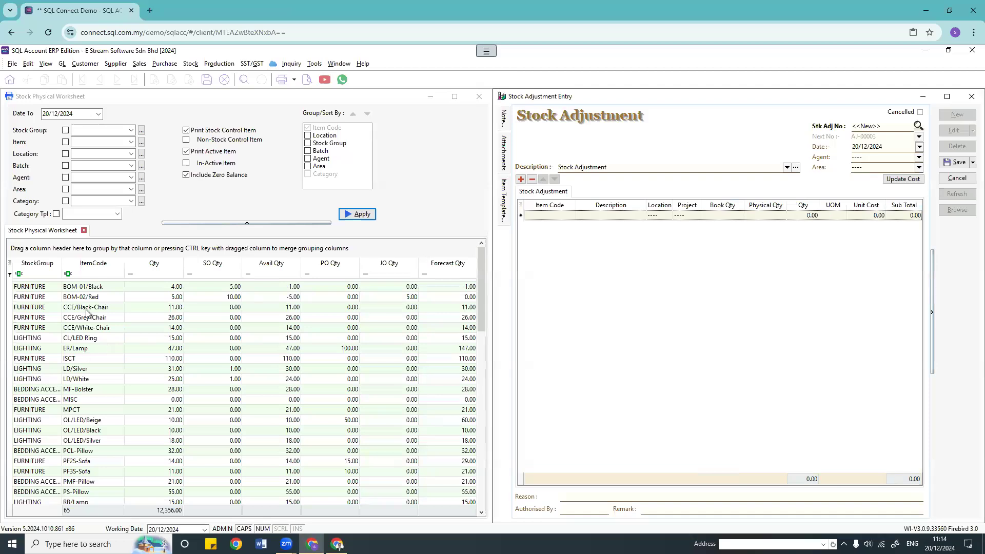
Step: Sort the worksheet by StockGroup and drag the ten BEDDING ACCE rows into the adjustment
{"action": "left_click", "coordinate": [43, 263]}
{"action": "left_click", "coordinate": [43, 287]}
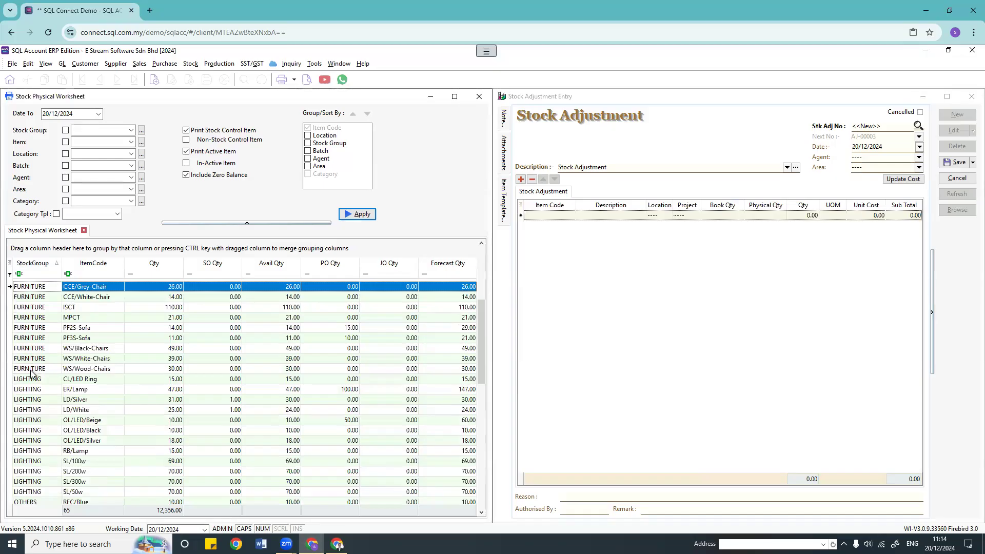
{"action": "left_click", "coordinate": [32, 370]}
{"action": "left_click", "coordinate": [49, 288]}
{"action": "scroll", "coordinate": [49, 332], "scroll_direction": "up", "scroll_amount": 5}
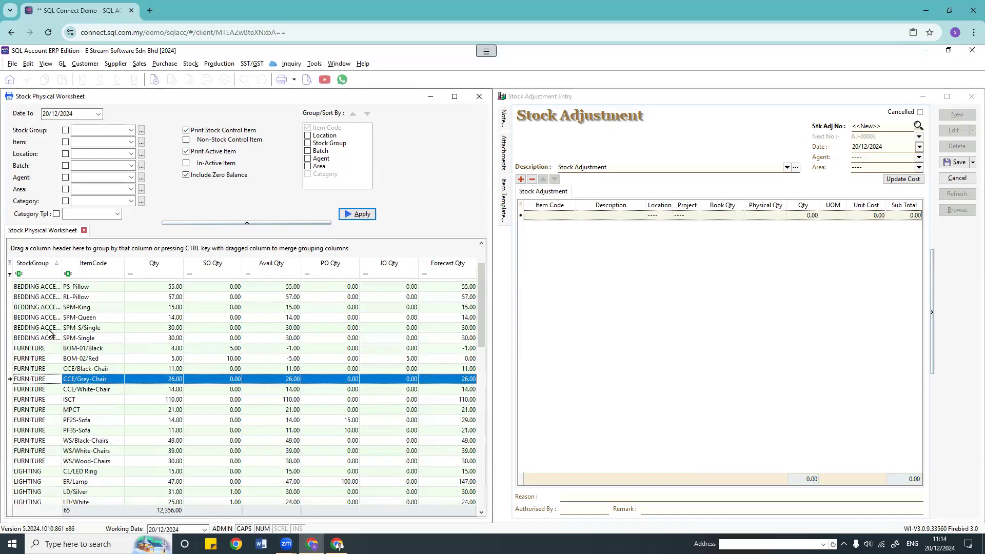
{"action": "left_click", "coordinate": [48, 289]}
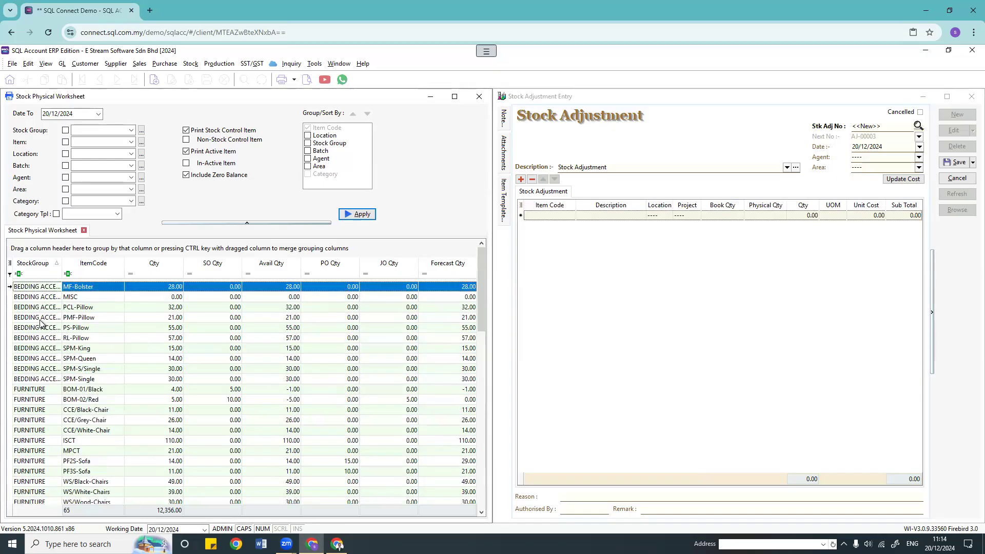
{"action": "left_click", "coordinate": [36, 380], "text": "shift"}
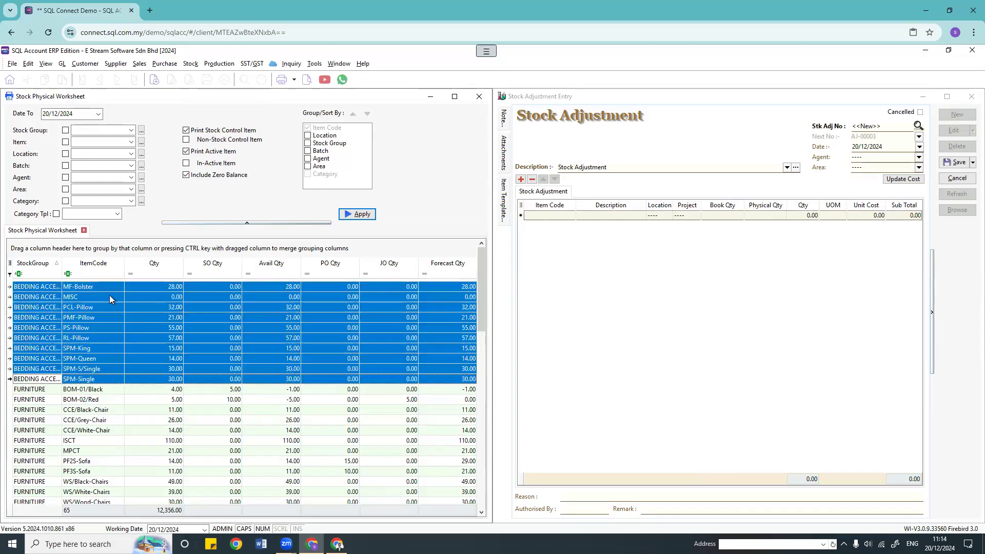
{"action": "left_click_drag", "start_coordinate": [47, 290], "coordinate": [594, 266]}
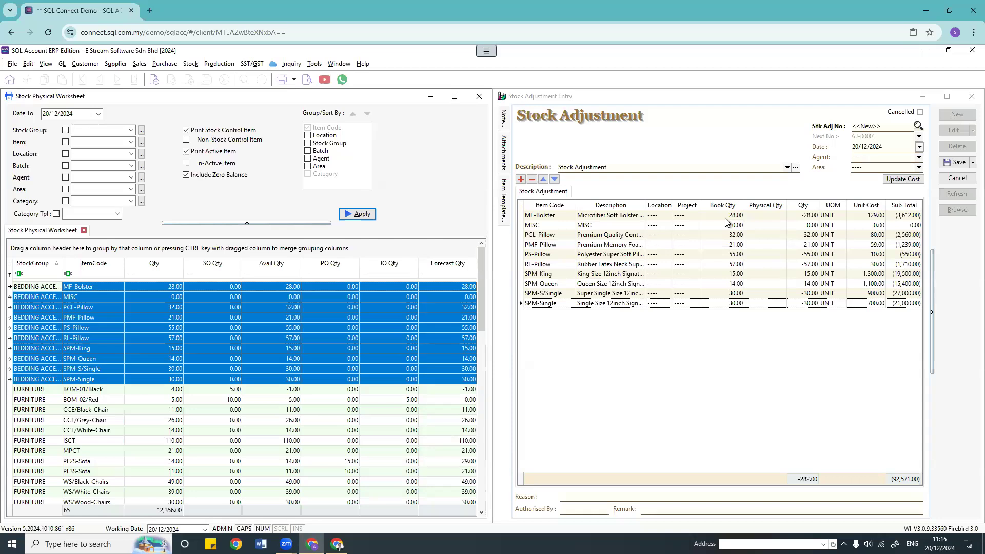
{"action": "left_click", "coordinate": [755, 214]}
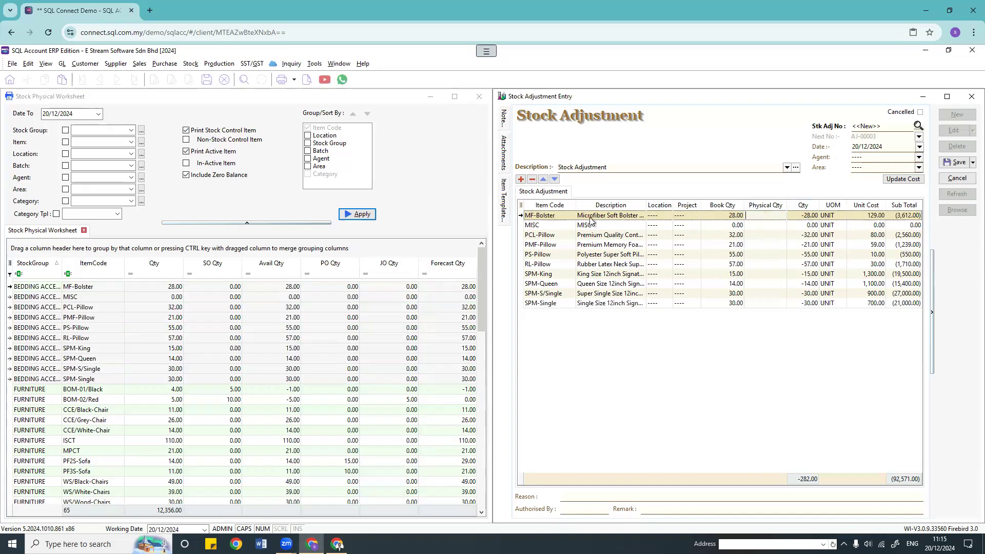
Step: Enter physical counts 25, 10, 35, 19 for MF-Bolster, MISC, PCL-Pillow, PMF-Pillow and save as AJ-00003
{"action": "type", "text": "25"}
{"action": "left_click", "coordinate": [752, 225]}
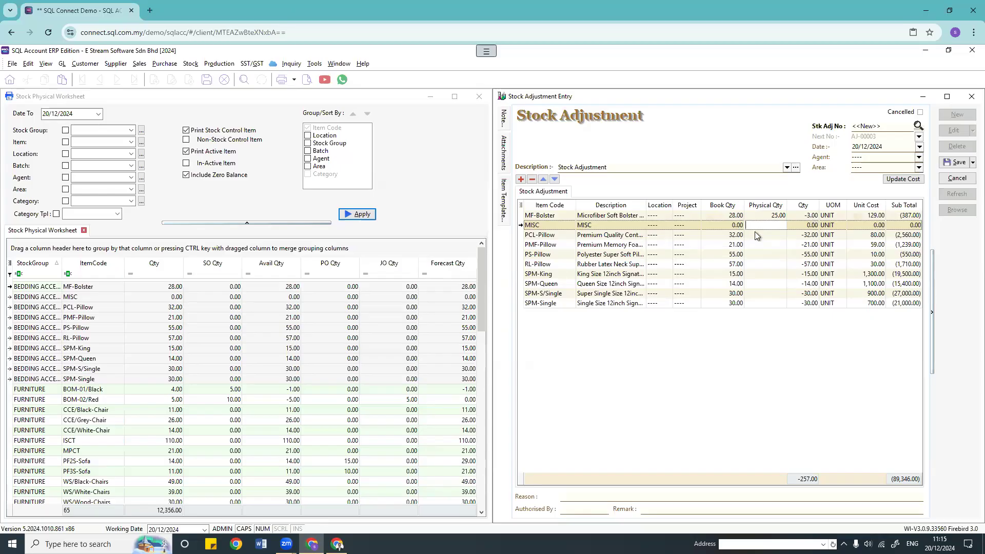
{"action": "type", "text": "10"}
{"action": "key", "text": "Return"}
{"action": "left_click", "coordinate": [761, 234]}
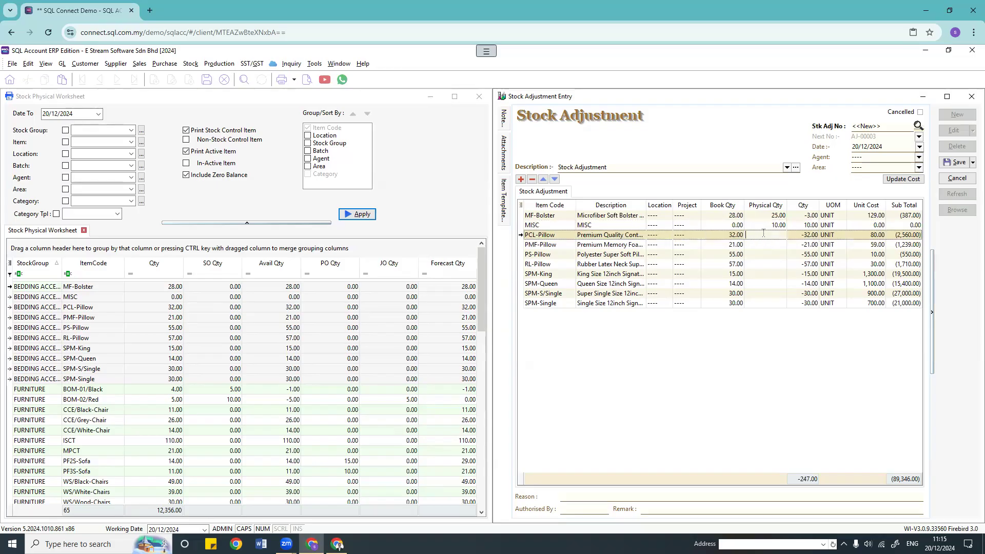
{"action": "type", "text": "35"}
{"action": "key", "text": "Return"}
{"action": "left_click", "coordinate": [770, 244]}
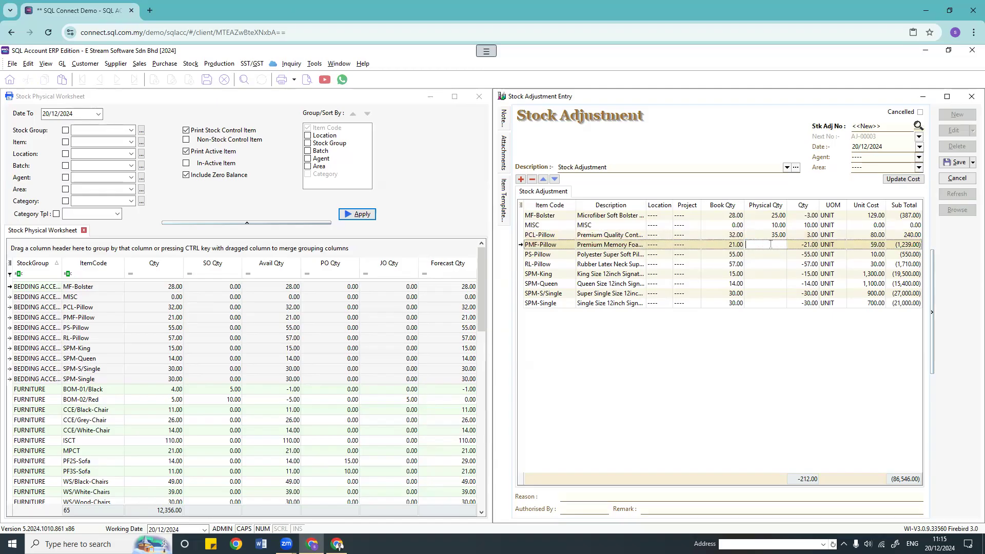
{"action": "type", "text": "19"}
{"action": "key", "text": "Return"}
{"action": "left_click", "coordinate": [765, 254]}
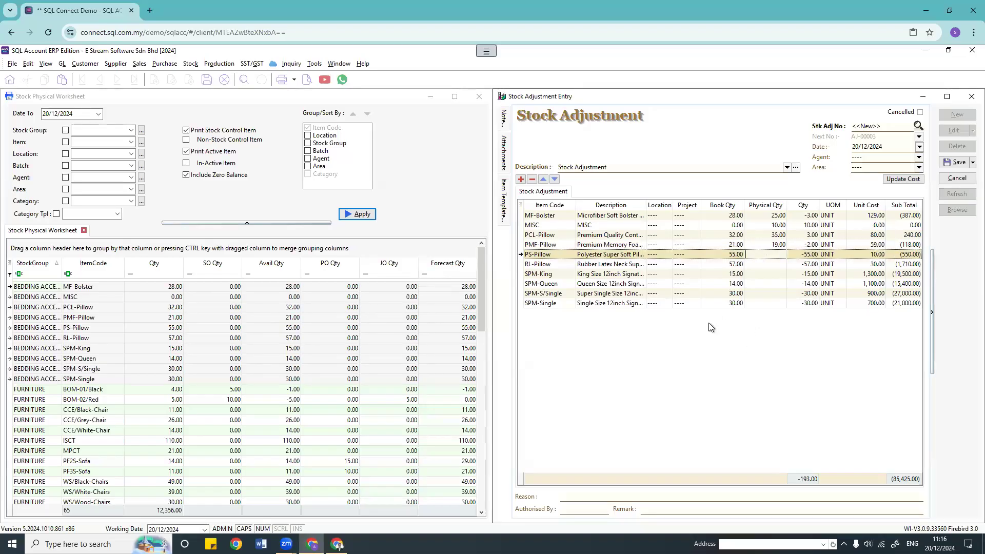
{"action": "left_click", "coordinate": [956, 162]}
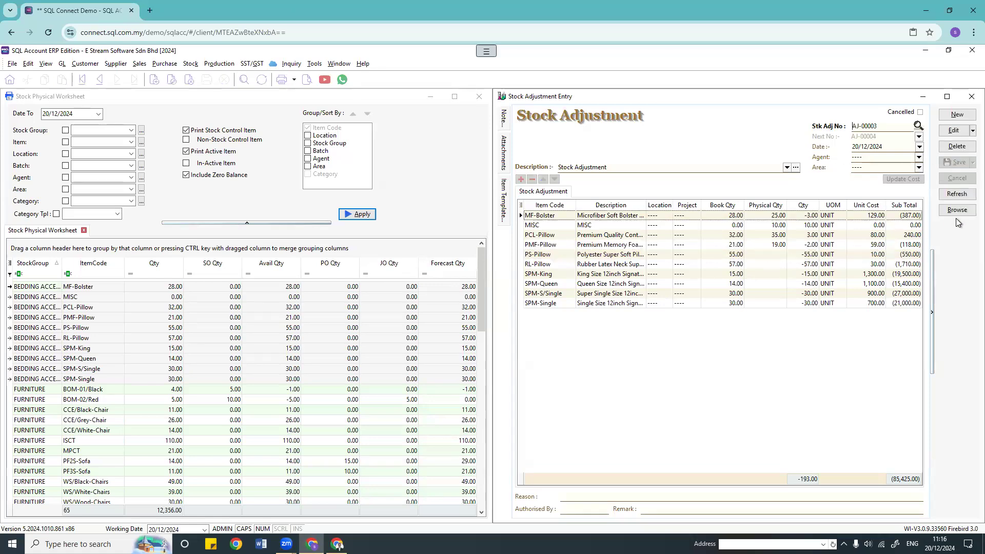
Step: Reopen AJ-00003 from Browse, edit and re-save it, then close both stock windows
{"action": "left_click", "coordinate": [957, 210]}
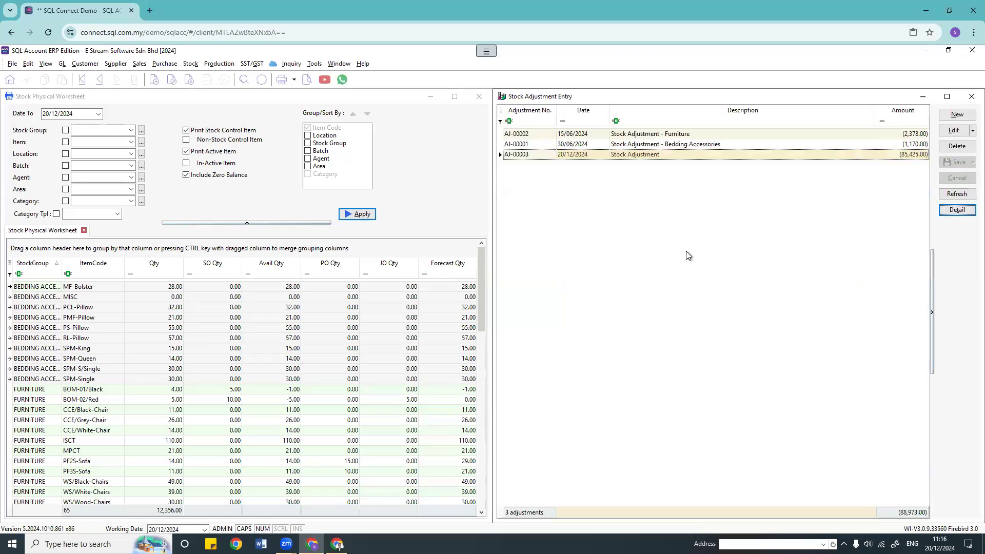
{"action": "double_click", "coordinate": [678, 153]}
{"action": "left_click", "coordinate": [953, 131]}
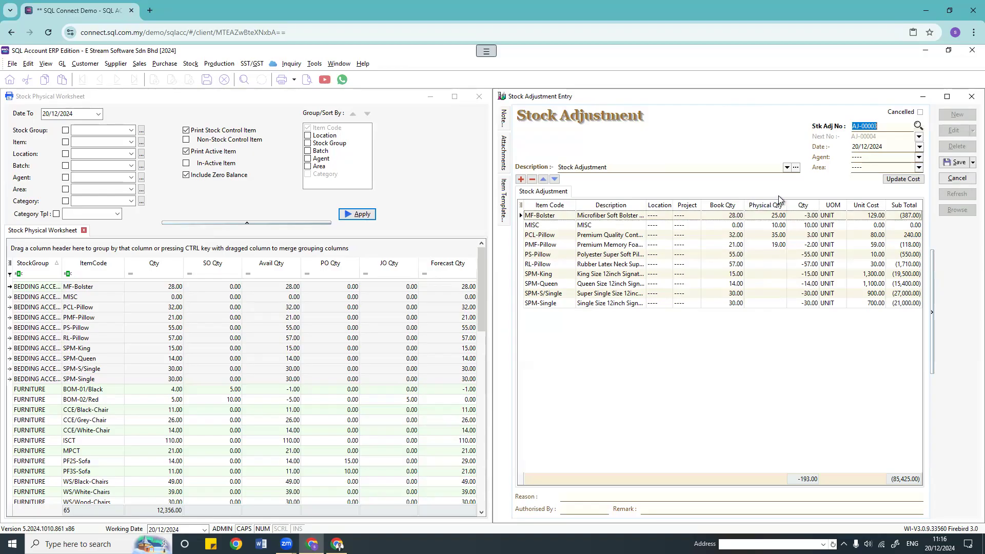
{"action": "left_click", "coordinate": [961, 163]}
{"action": "left_click", "coordinate": [972, 96]}
{"action": "left_click", "coordinate": [480, 97]}
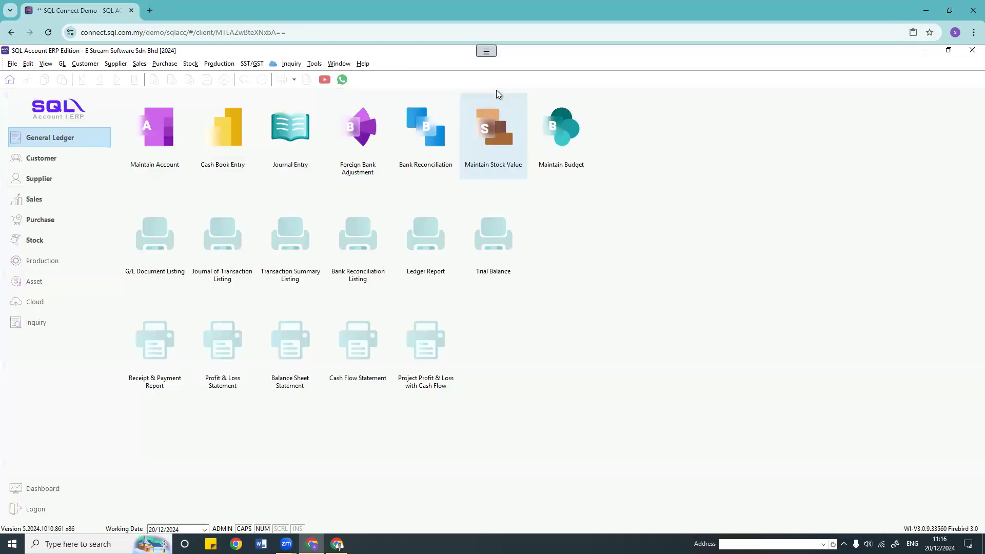
Step: Open the Stock menu from the menu bar
{"action": "left_click", "coordinate": [190, 65]}
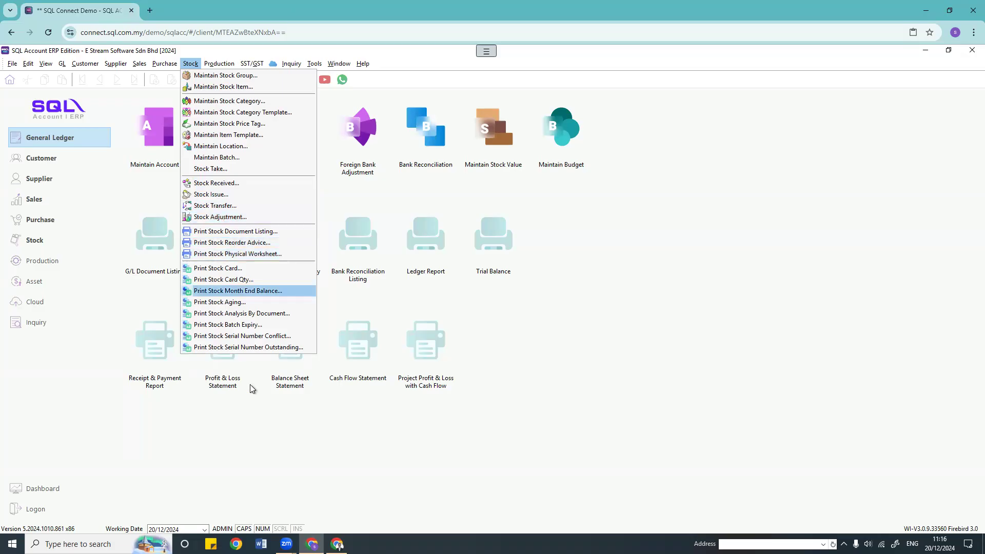
{"action": "left_click", "coordinate": [251, 232]}
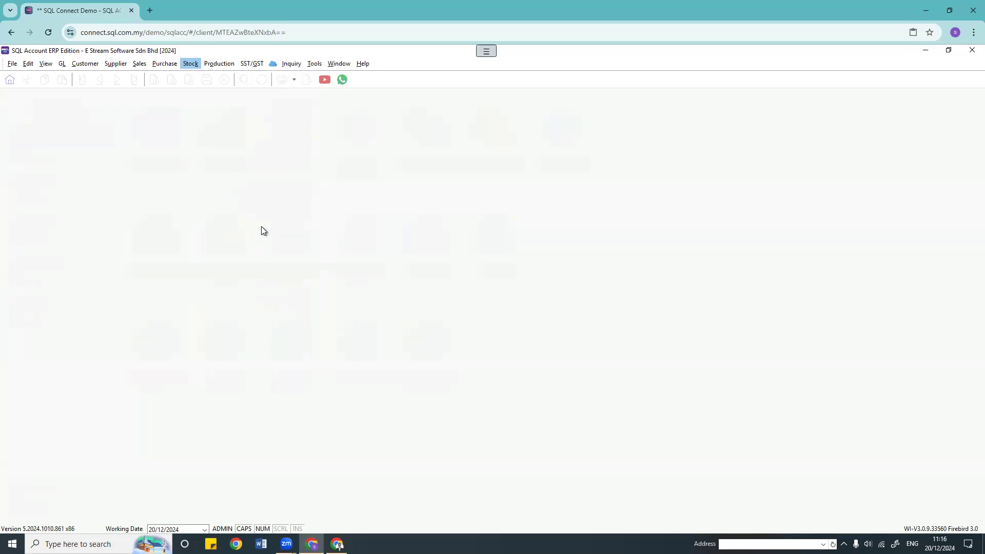
{"action": "left_click", "coordinate": [136, 116]}
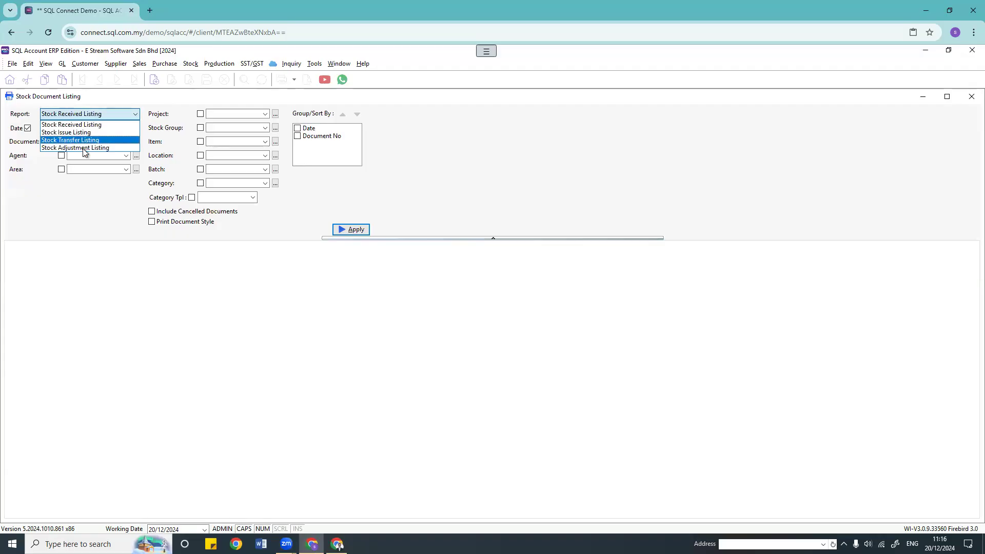
{"action": "left_click", "coordinate": [83, 195]}
{"action": "left_click", "coordinate": [117, 113]}
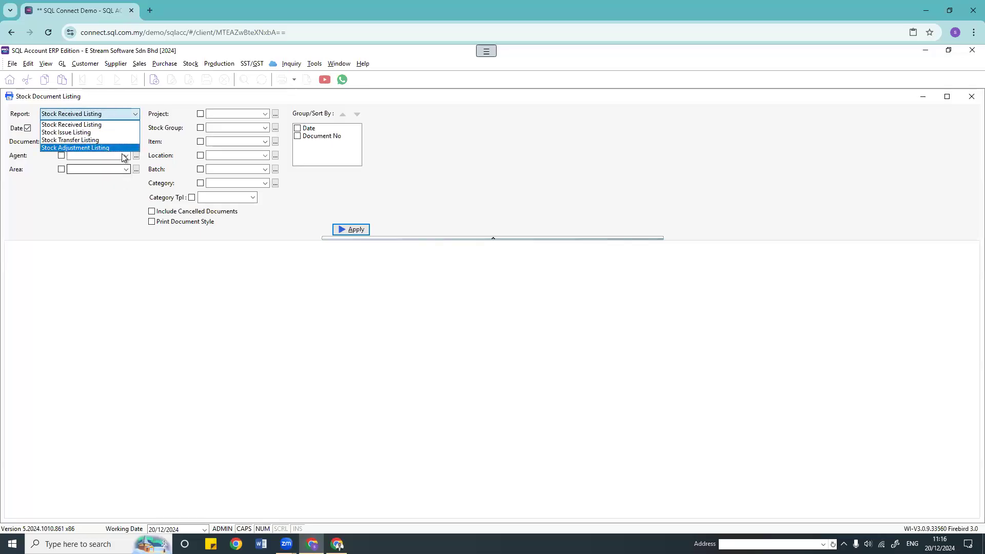
{"action": "left_click", "coordinate": [103, 196]}
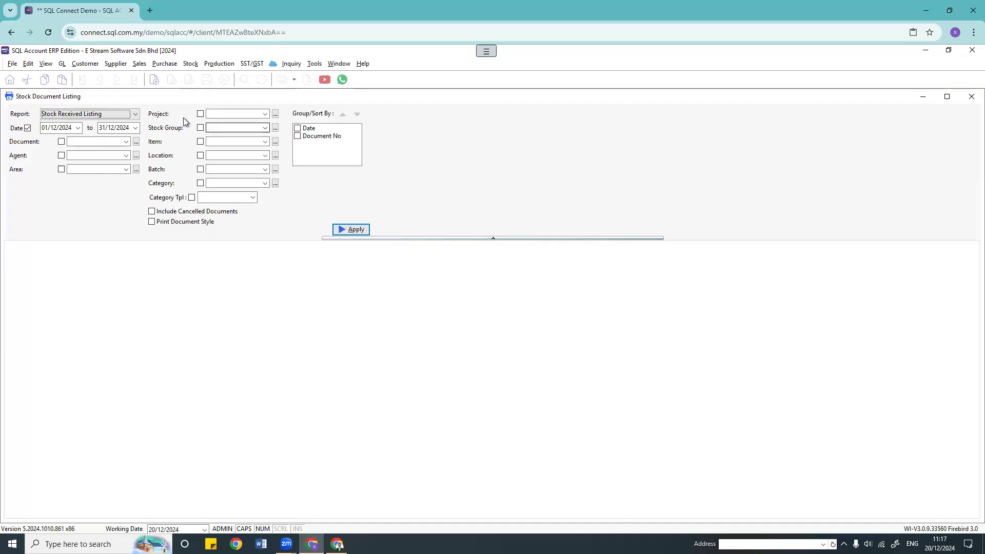
{"action": "left_click", "coordinate": [265, 113]}
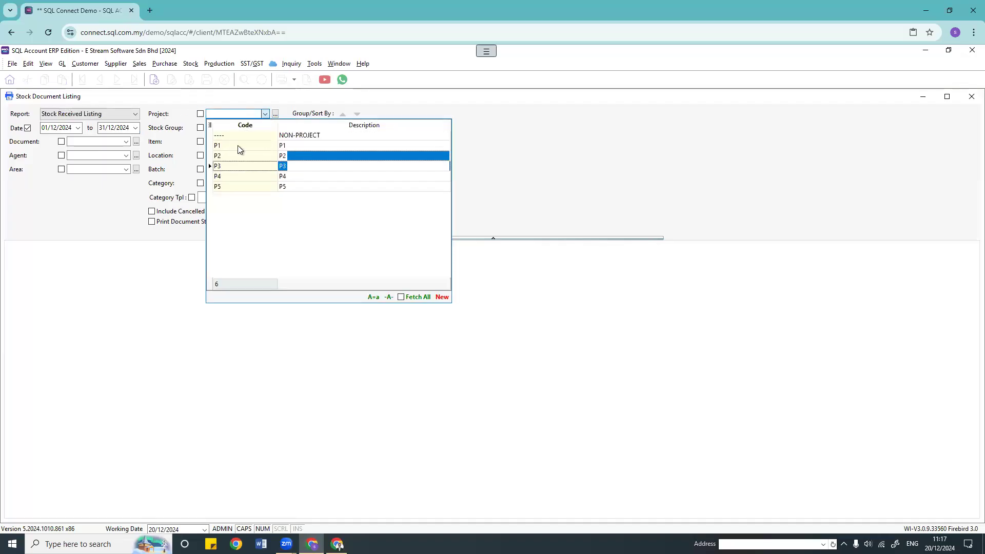
{"action": "left_click", "coordinate": [564, 146]}
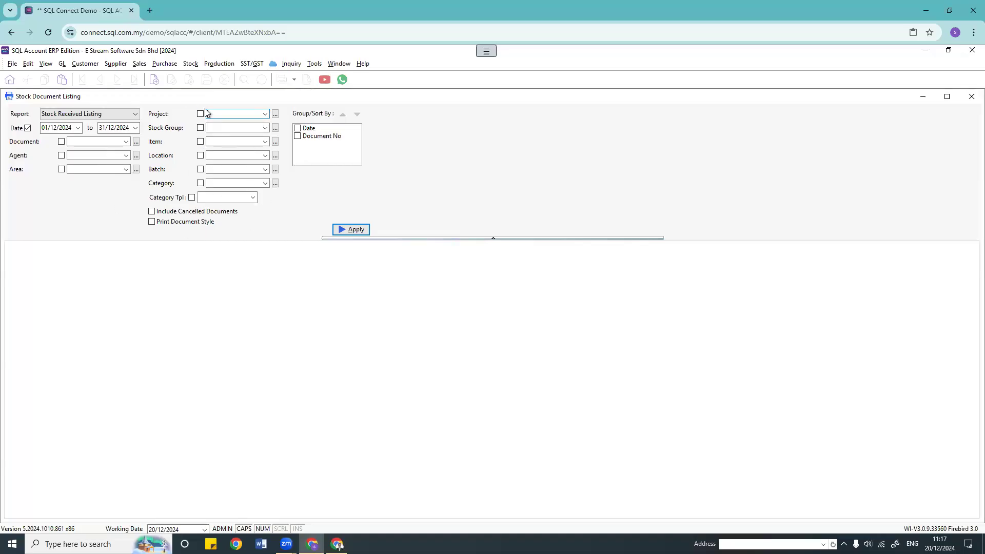
{"action": "left_click", "coordinate": [972, 96]}
{"action": "left_click", "coordinate": [192, 64]}
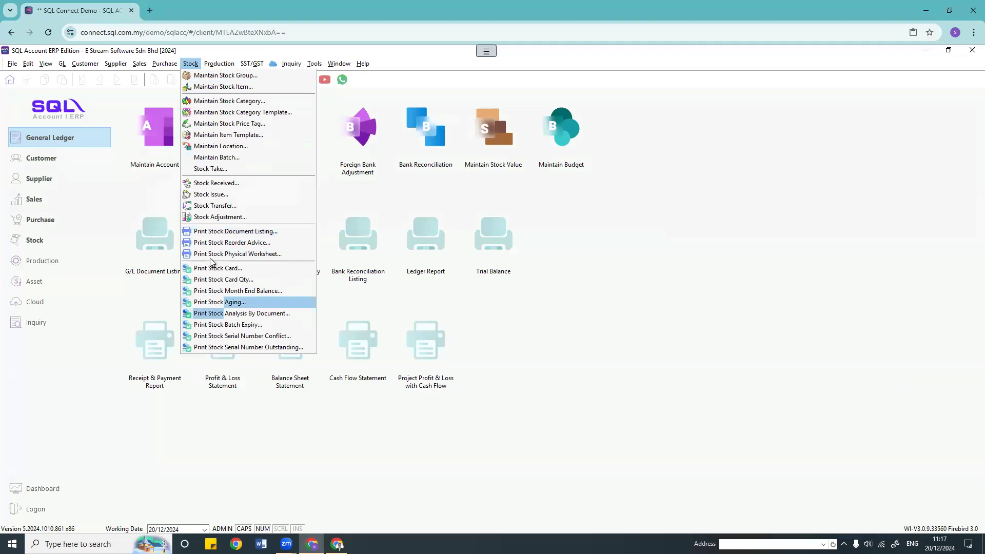
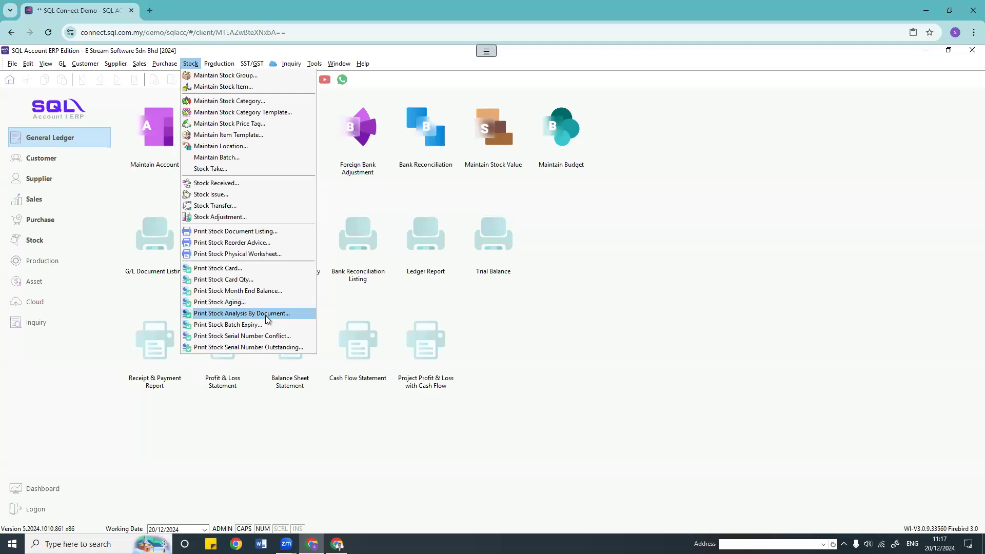
Step: Open the Stock Analysis By Document report and apply it to generate the data
{"action": "left_click", "coordinate": [235, 314]}
{"action": "left_click", "coordinate": [71, 154]}
{"action": "left_click", "coordinate": [396, 267]}
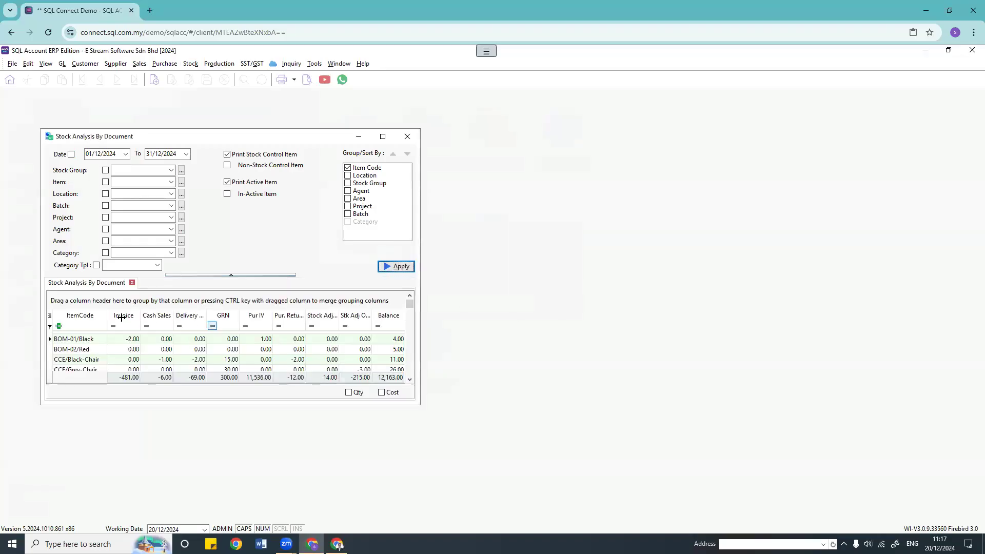
Step: Sort by Cash Sales, then Pur IV, finally ItemCode, and maximize the report window
{"action": "left_click", "coordinate": [155, 315]}
{"action": "left_click", "coordinate": [253, 315]}
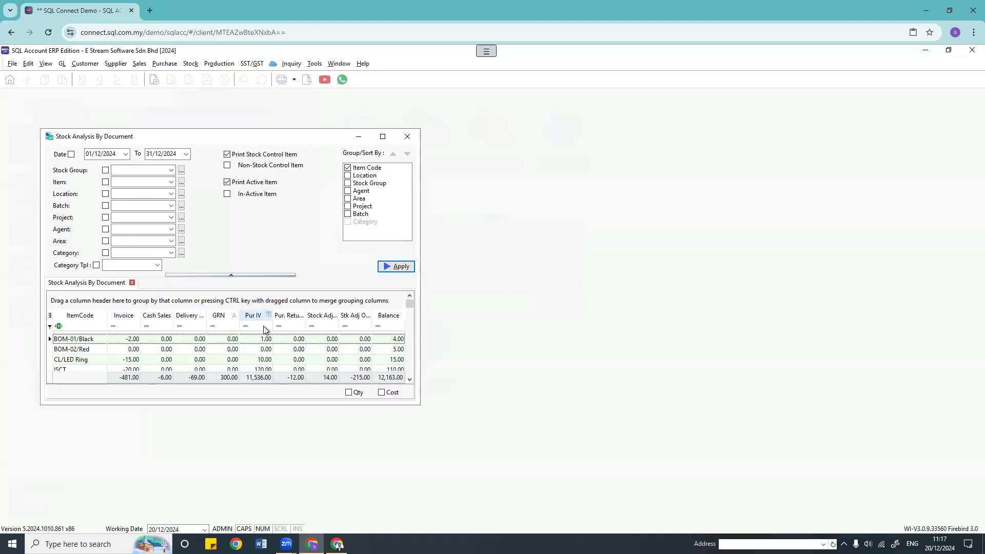
{"action": "left_click", "coordinate": [80, 315]}
{"action": "left_click", "coordinate": [382, 137]}
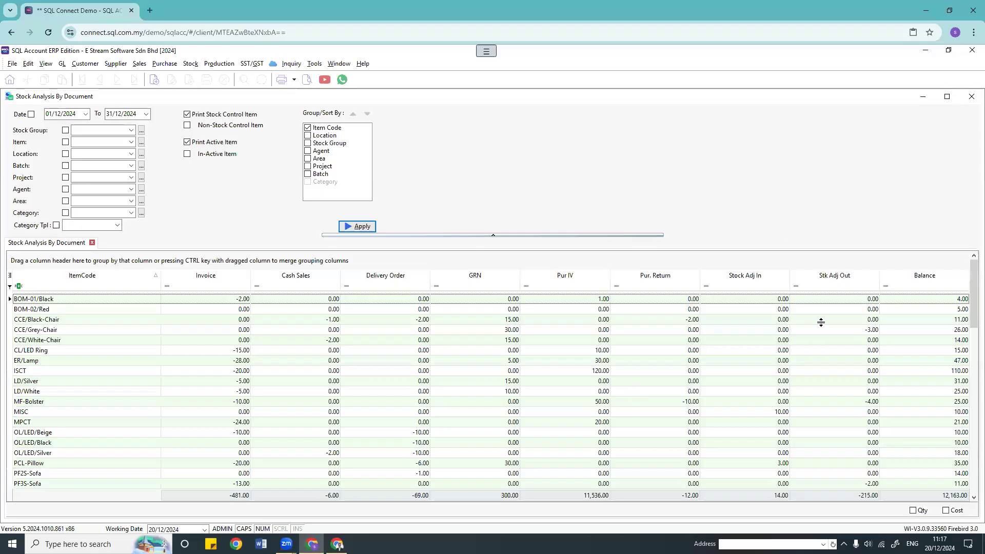
{"action": "scroll", "coordinate": [69, 372], "scroll_direction": "down", "scroll_amount": 10}
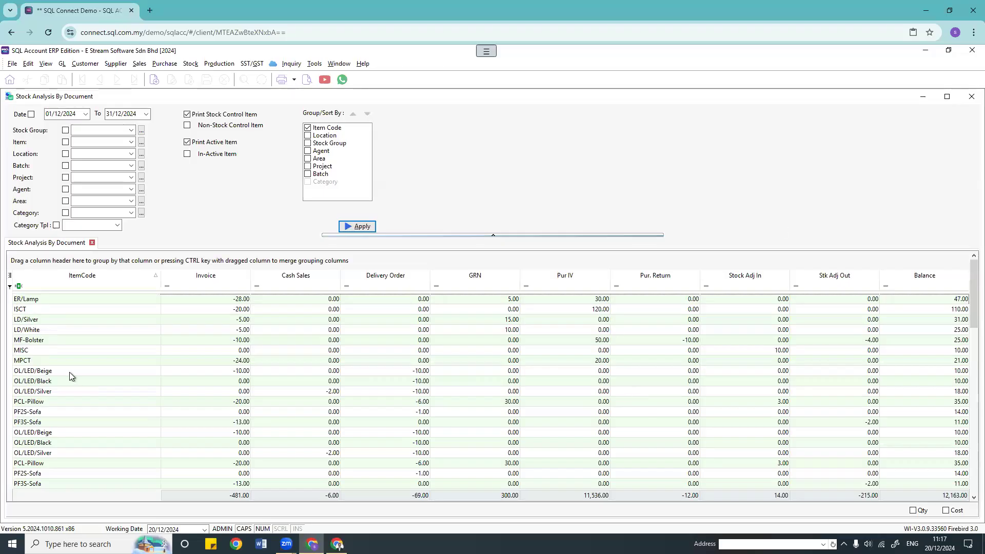
{"action": "scroll", "coordinate": [72, 370], "scroll_direction": "up", "scroll_amount": 8}
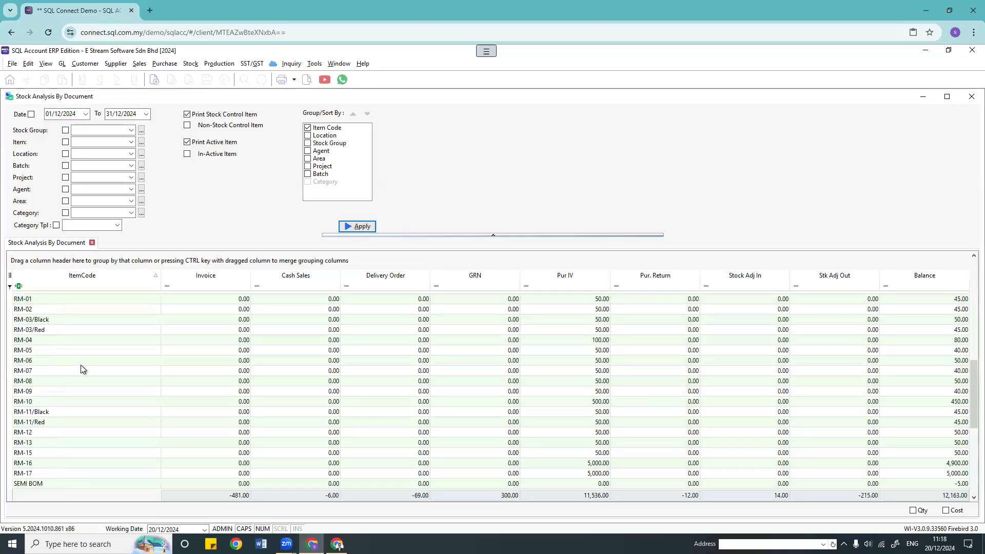
{"action": "scroll", "coordinate": [113, 349], "scroll_direction": "up", "scroll_amount": 3}
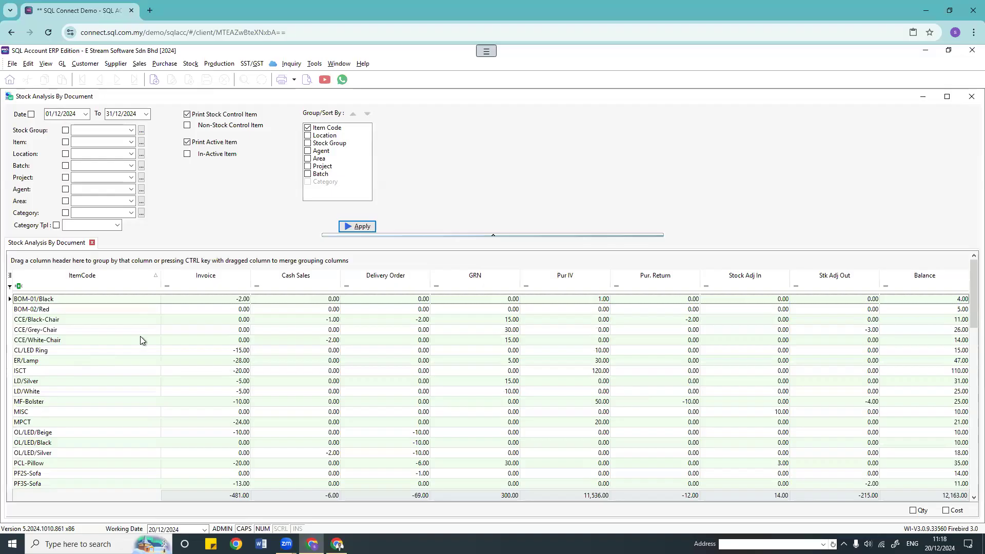
{"action": "left_click", "coordinate": [131, 131]}
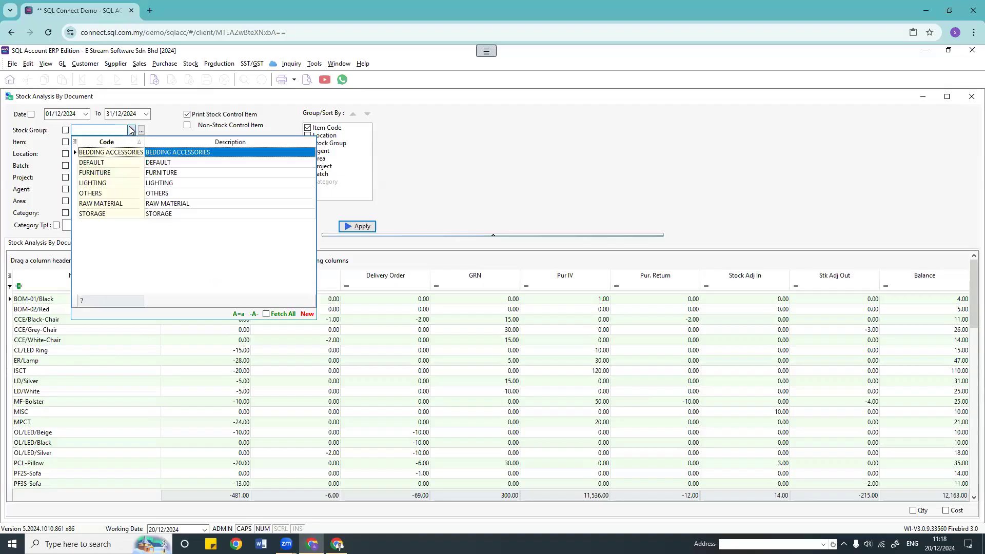
{"action": "left_click", "coordinate": [160, 128]}
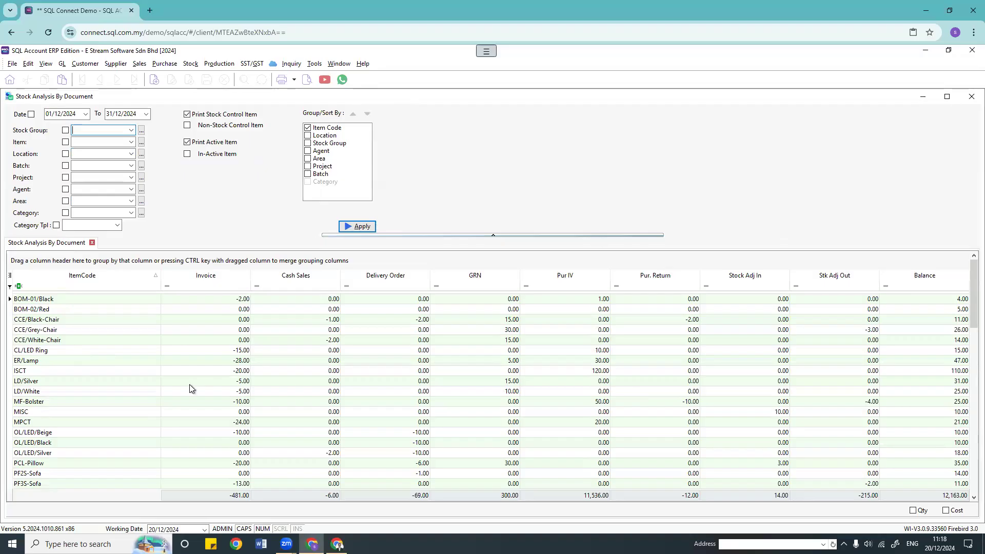
{"action": "left_click", "coordinate": [307, 81]}
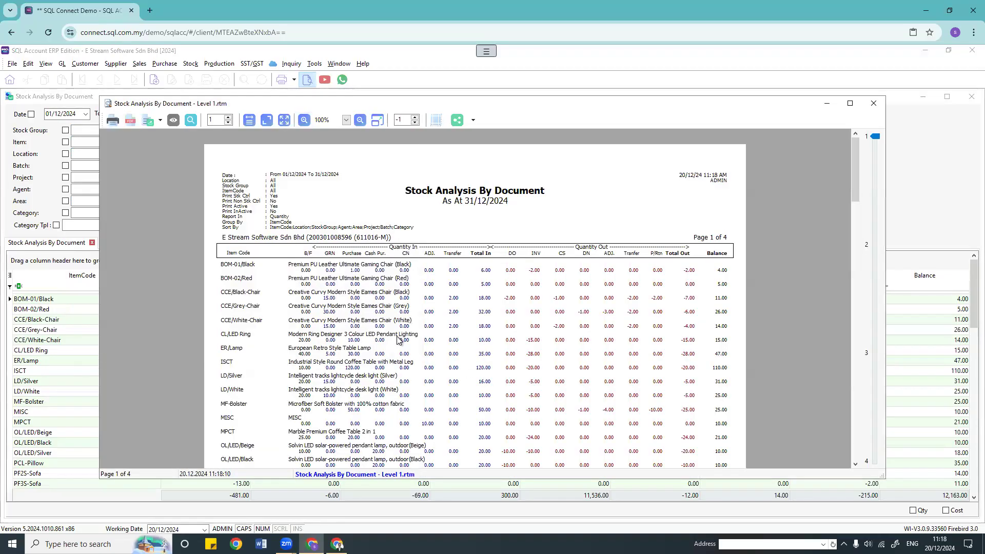
{"action": "scroll", "coordinate": [502, 368], "scroll_direction": "down", "scroll_amount": 20}
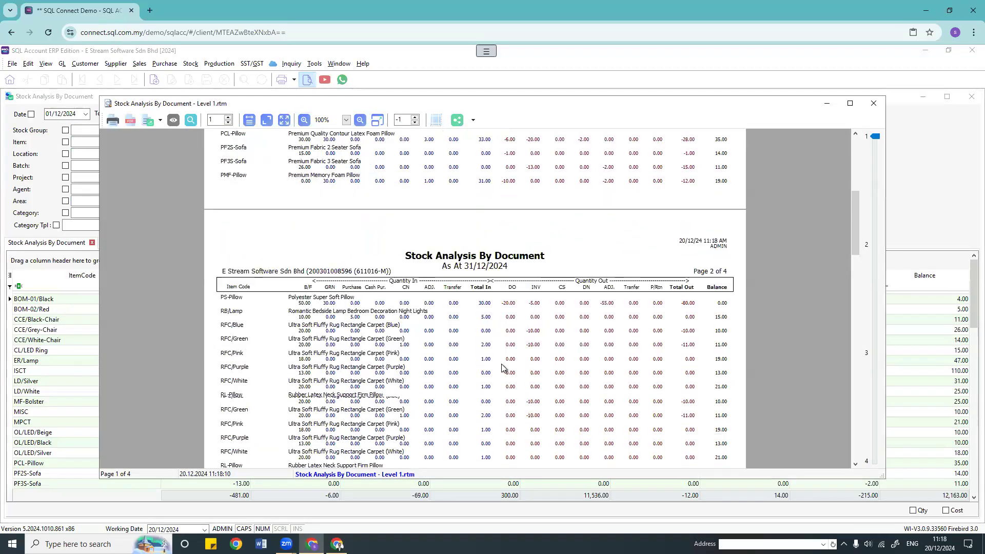
{"action": "scroll", "coordinate": [502, 368], "scroll_direction": "up", "scroll_amount": 3}
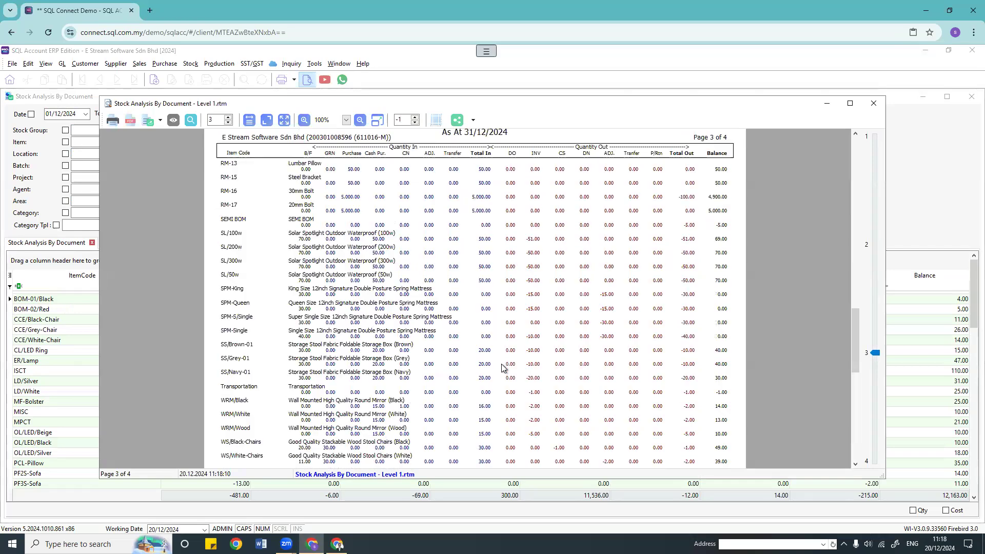
{"action": "scroll", "coordinate": [501, 368], "scroll_direction": "down", "scroll_amount": 5}
{"action": "left_click", "coordinate": [874, 105]}
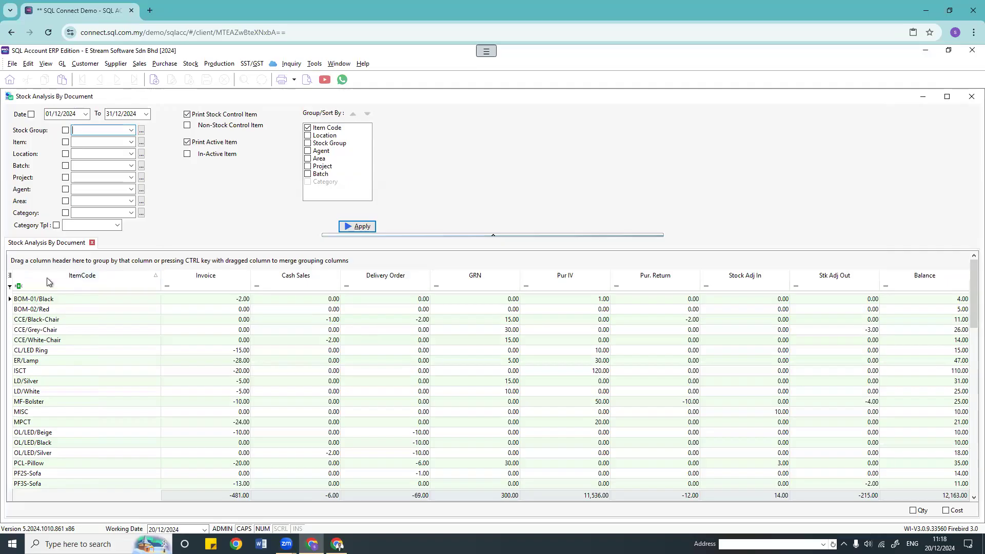
Step: Export the stock analysis grid to a spreadsheet and maximize it
{"action": "right_click", "coordinate": [113, 273]}
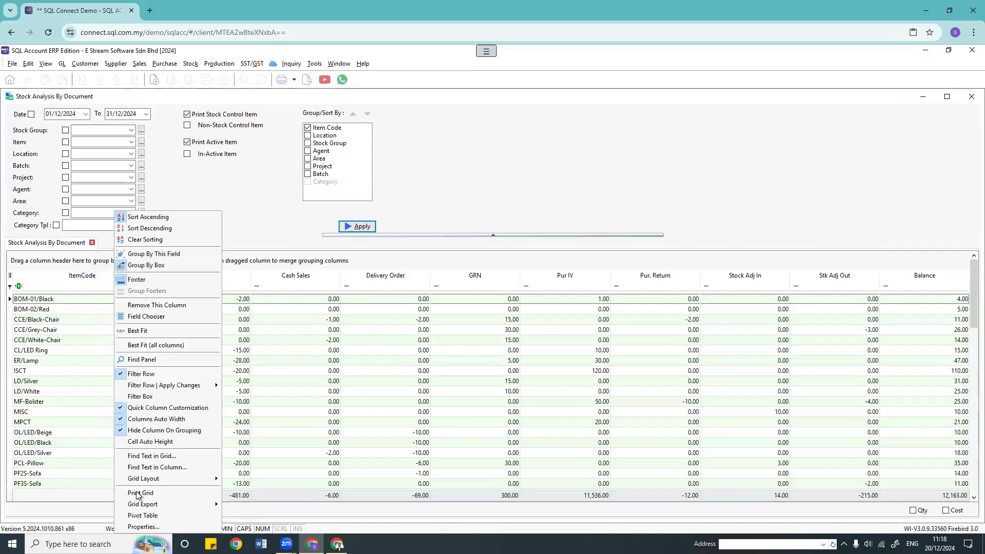
{"action": "mouse_move", "coordinate": [142, 505]}
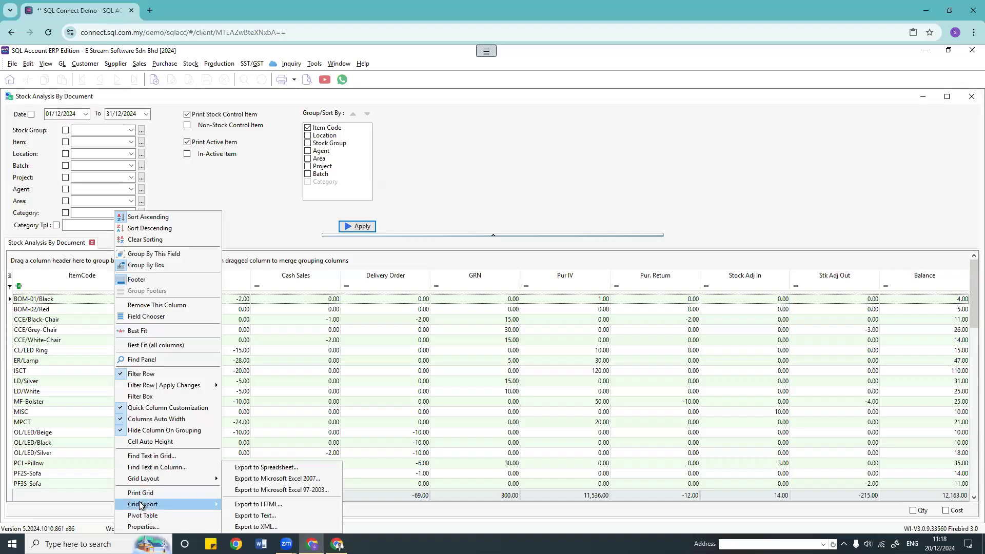
{"action": "left_click", "coordinate": [273, 454]}
{"action": "left_click", "coordinate": [490, 153]}
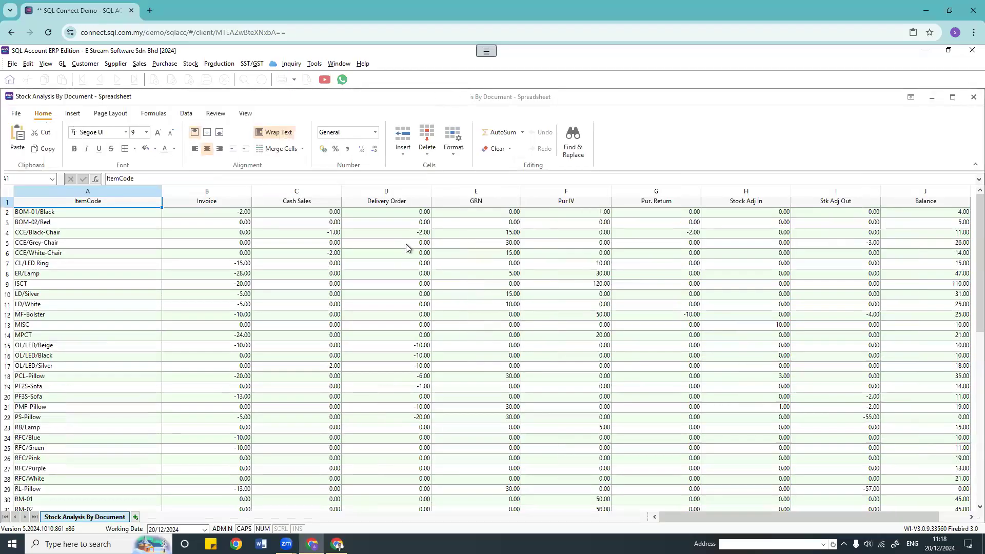
Step: Review values in the exported sheet, including PF3S-Sofa's invoice quantity, then close it
{"action": "left_click", "coordinate": [284, 346]}
{"action": "left_click", "coordinate": [566, 314]}
{"action": "left_click", "coordinate": [744, 285]}
{"action": "left_click", "coordinate": [830, 296]}
{"action": "left_click", "coordinate": [739, 388]}
{"action": "left_click", "coordinate": [215, 377]}
{"action": "left_click", "coordinate": [127, 262]}
{"action": "left_click", "coordinate": [131, 325]}
{"action": "left_click", "coordinate": [225, 400]}
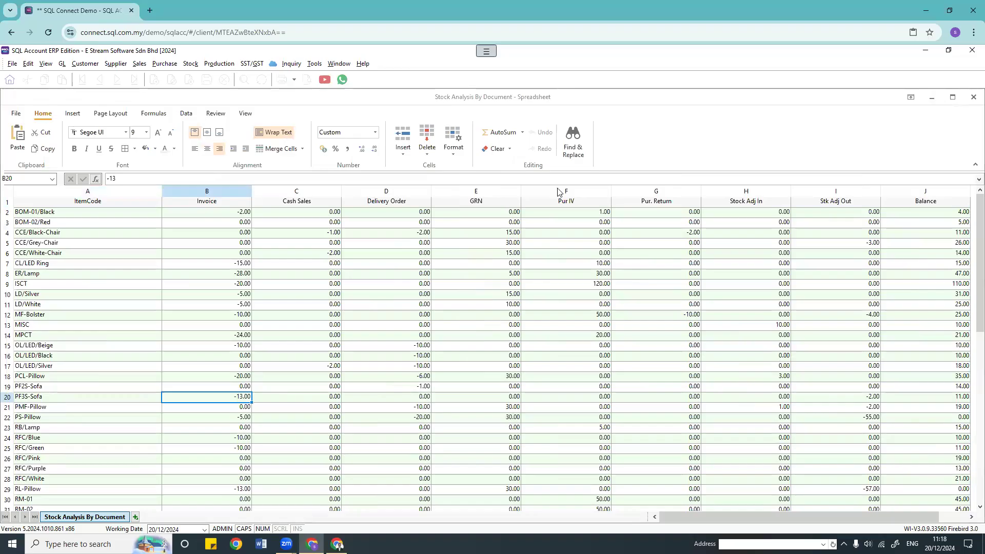
{"action": "key", "text": "Escape"}
Step: Check the grid's column options and column chooser without changing anything
{"action": "right_click", "coordinate": [106, 275]}
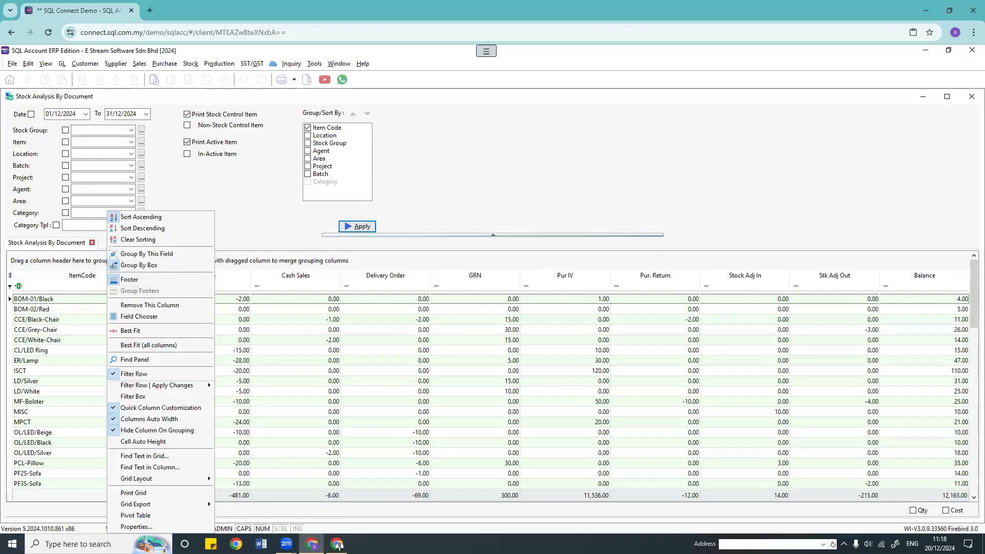
{"action": "mouse_move", "coordinate": [174, 505]}
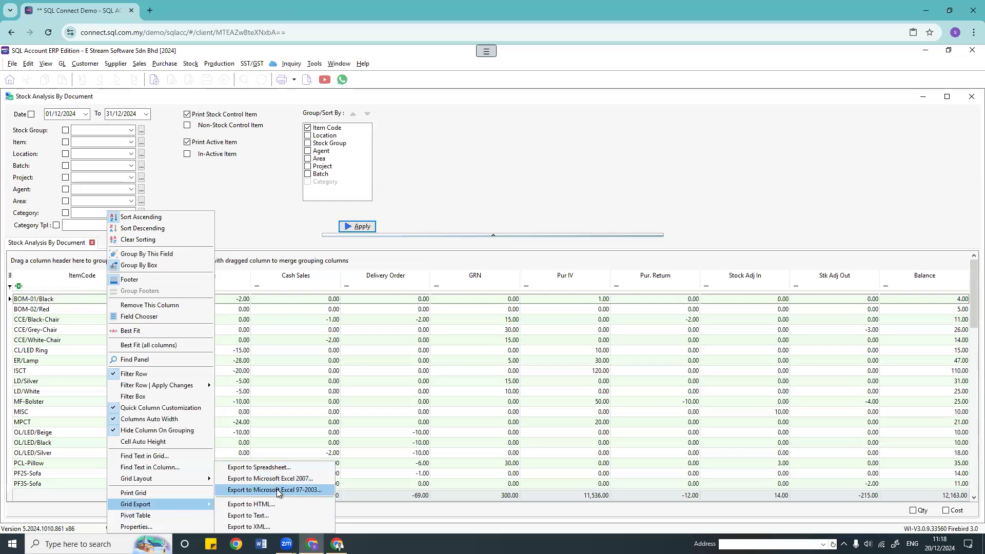
{"action": "left_click", "coordinate": [281, 193]}
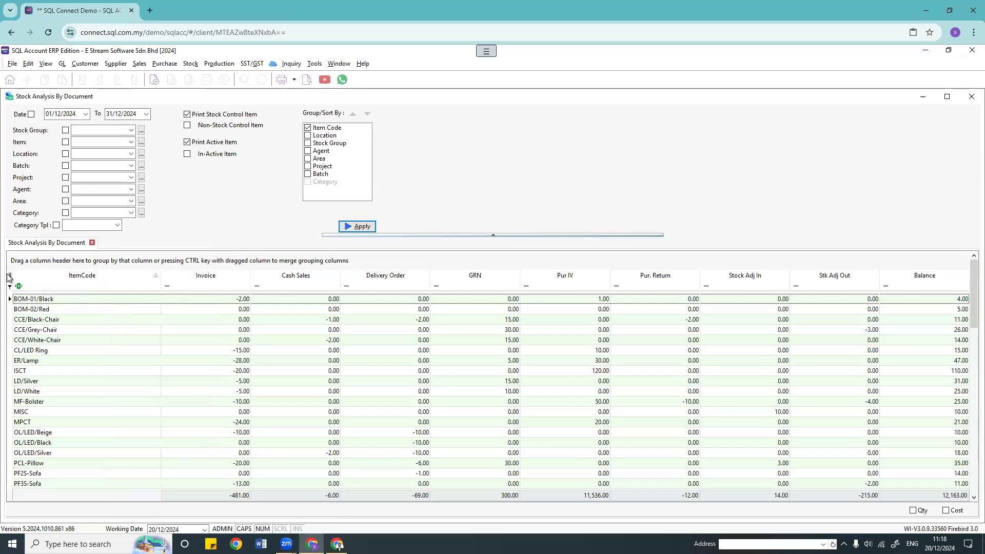
{"action": "left_click", "coordinate": [8, 277]}
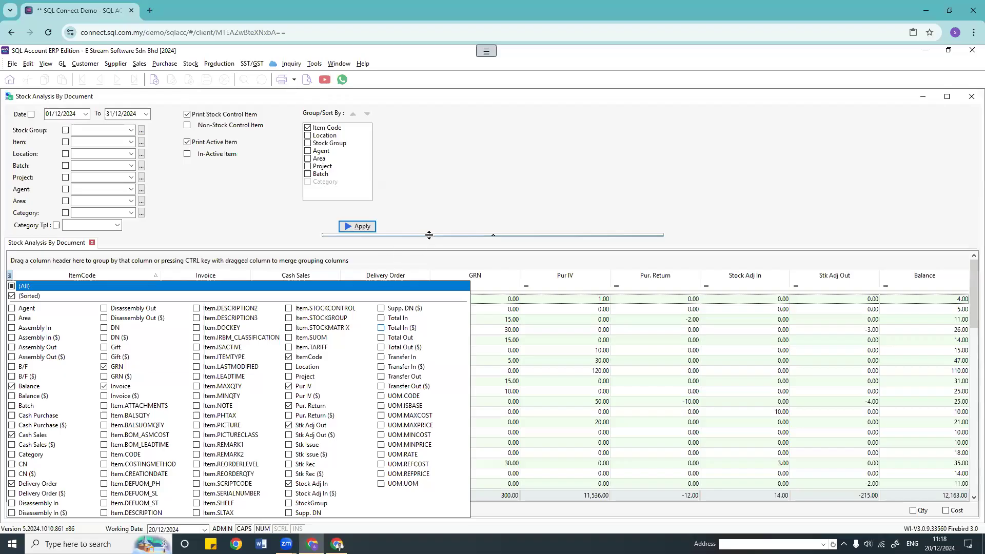
{"action": "left_click", "coordinate": [448, 214]}
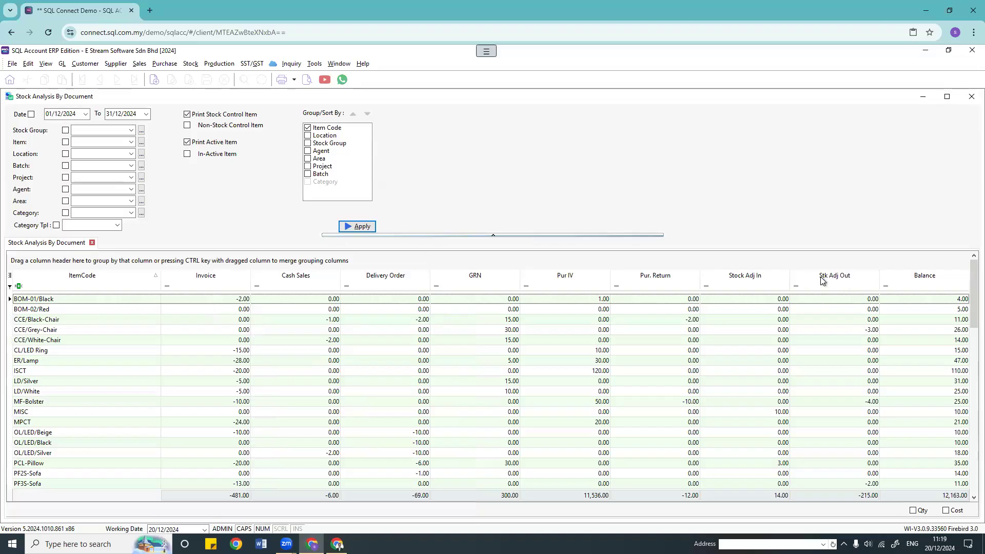
Step: Move Stk Adj Out and Stock Adj In after Balance, and Balance after Pur. Return
{"action": "left_click_drag", "start_coordinate": [820, 280], "coordinate": [943, 280]}
{"action": "left_click_drag", "start_coordinate": [745, 277], "coordinate": [888, 276]}
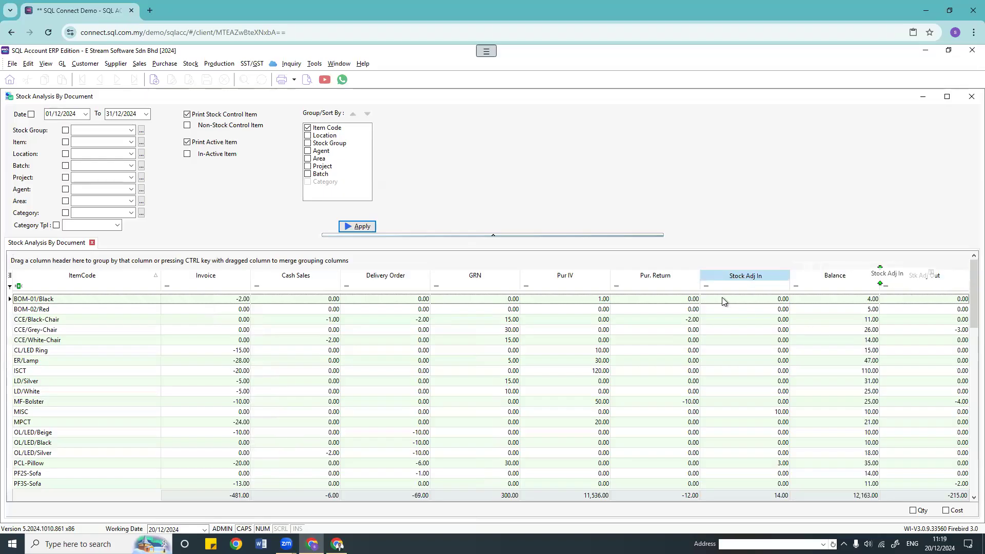
{"action": "left_click_drag", "start_coordinate": [734, 281], "coordinate": [765, 275]}
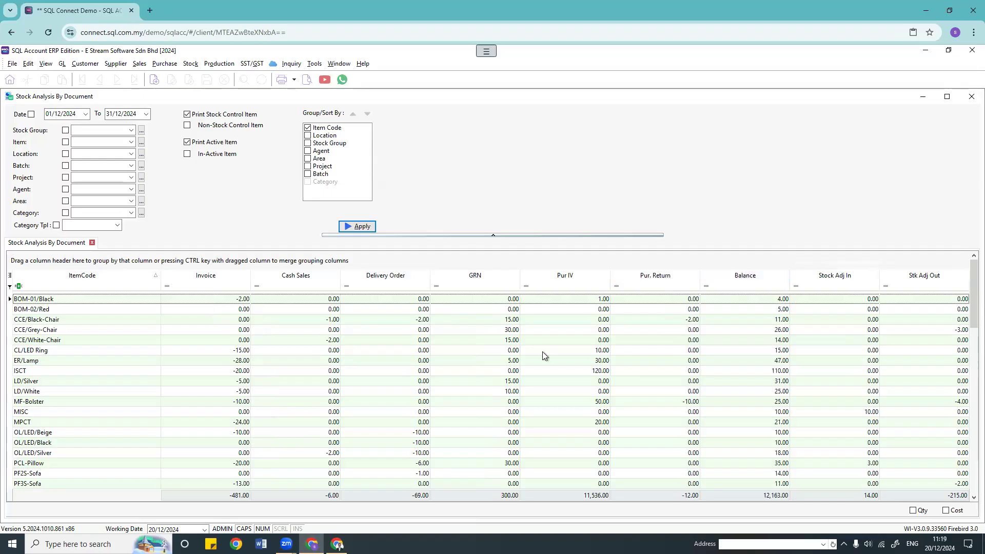
Step: Export the rearranged grid to a spreadsheet, review it, and close it
{"action": "right_click", "coordinate": [119, 275]}
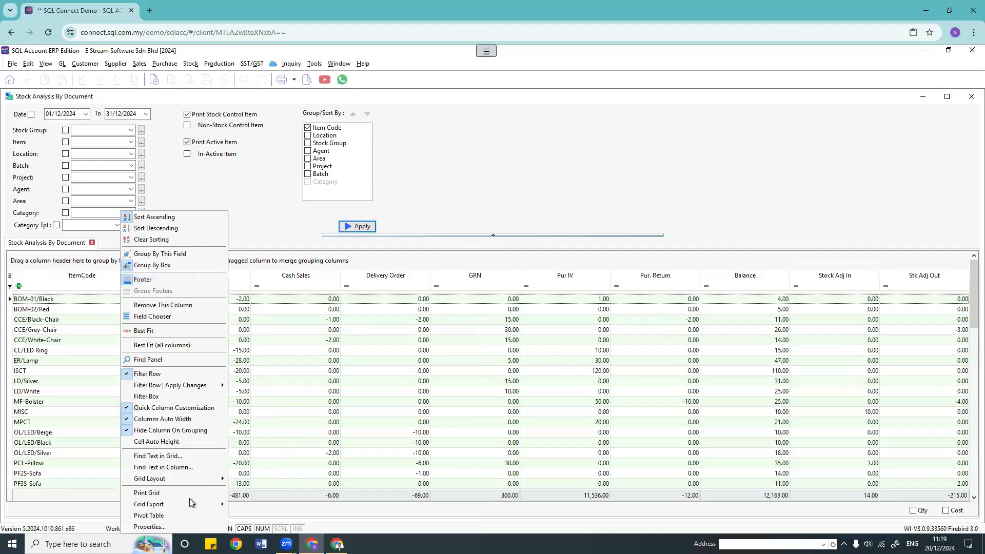
{"action": "left_click", "coordinate": [277, 468]}
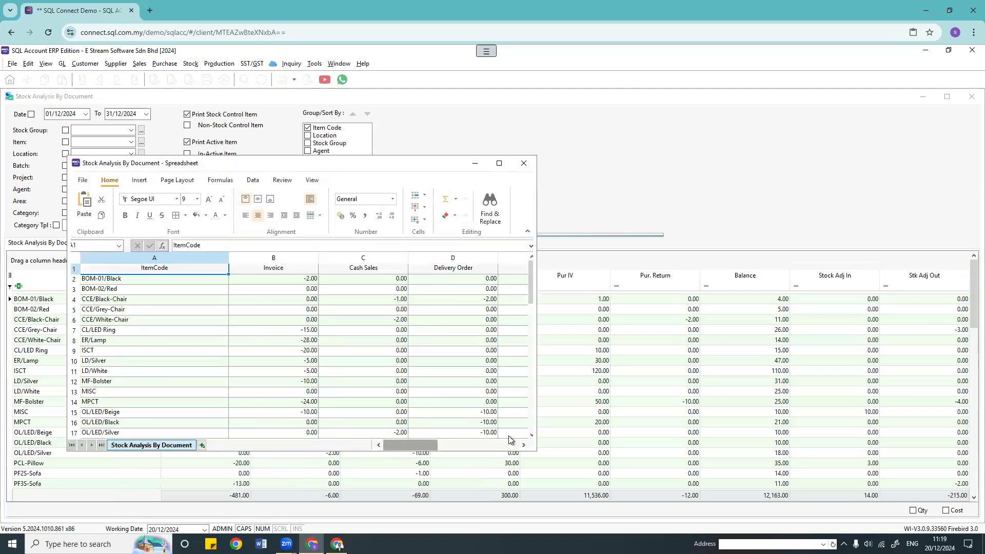
{"action": "left_click_drag", "start_coordinate": [396, 445], "coordinate": [509, 435]}
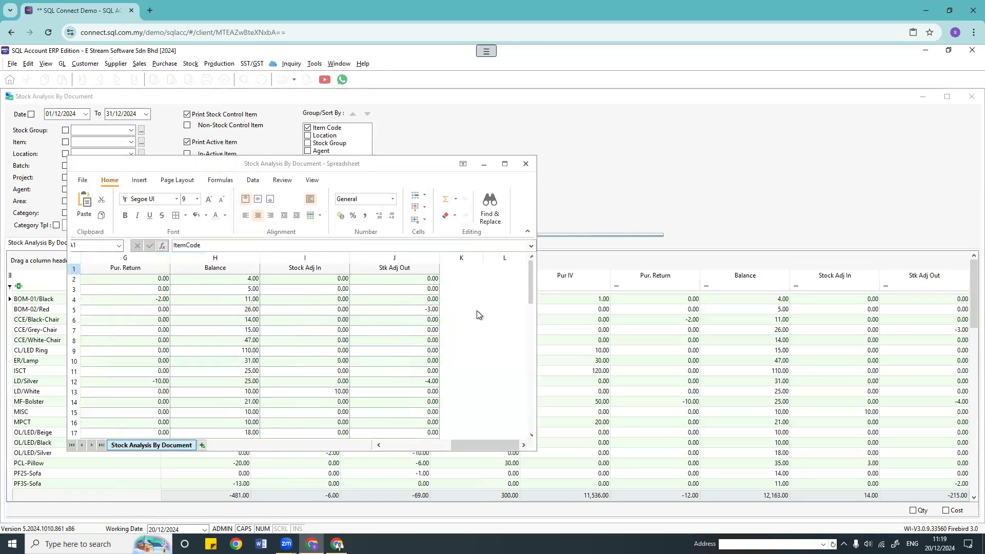
{"action": "left_click", "coordinate": [525, 163]}
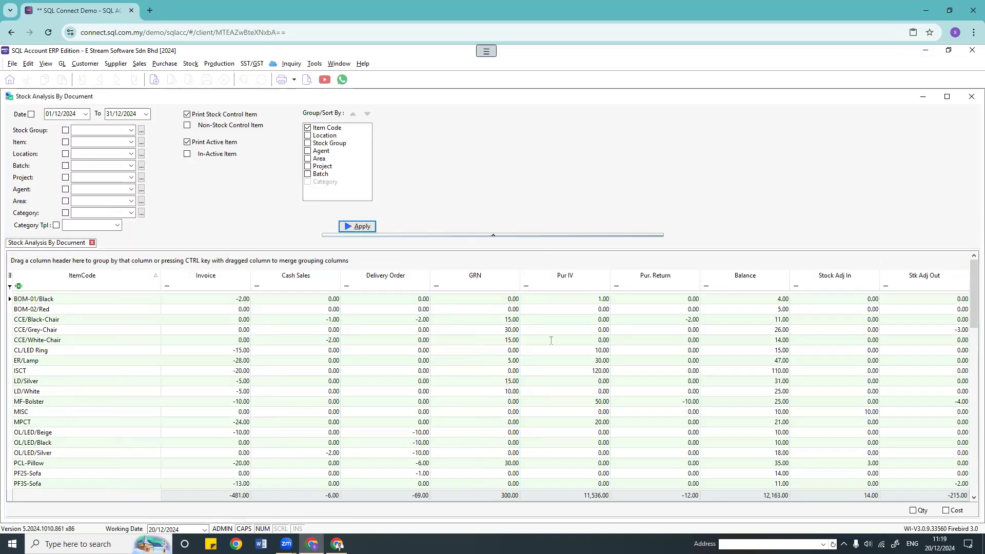
Step: Preview the Stock Analysis By Document report from the grid
{"action": "right_click", "coordinate": [76, 271]}
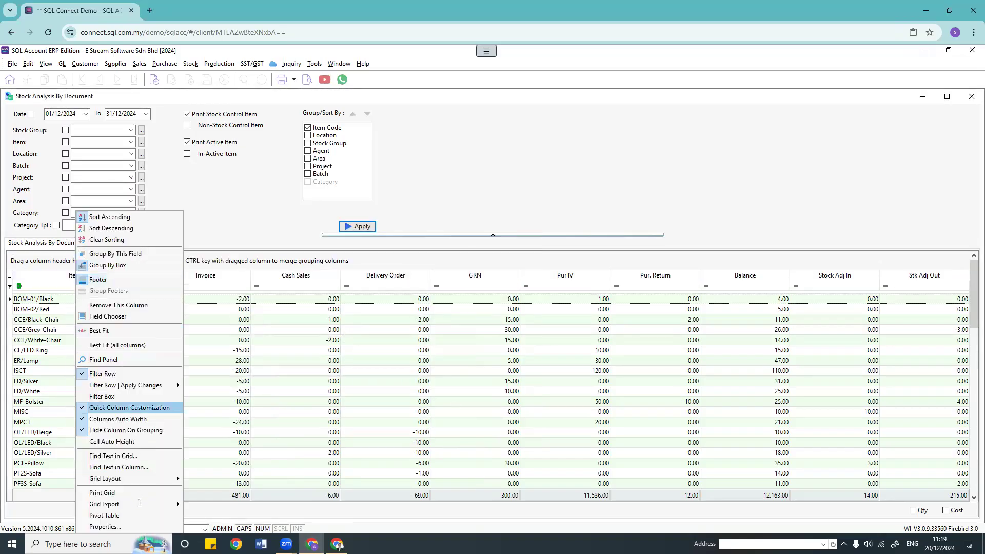
{"action": "mouse_move", "coordinate": [118, 504]}
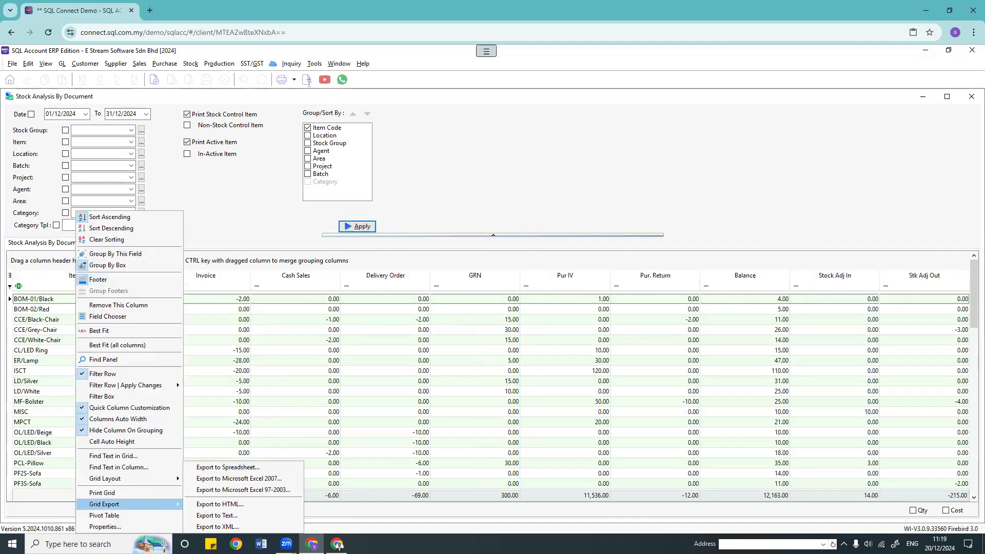
{"action": "left_click", "coordinate": [308, 79]}
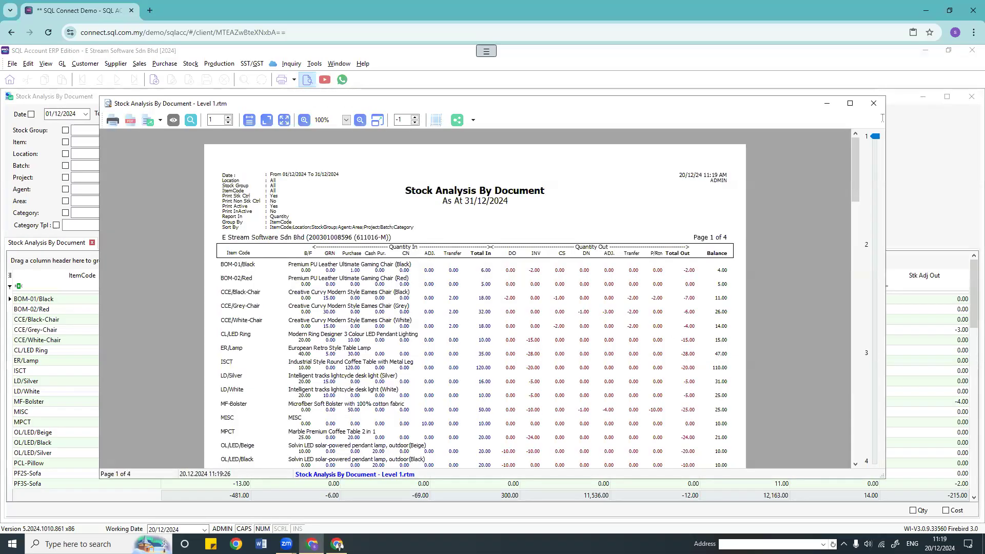
Step: Close the report preview and Stock Analysis form, then glance at the Stock menu
{"action": "left_click", "coordinate": [874, 103]}
{"action": "left_click", "coordinate": [971, 96]}
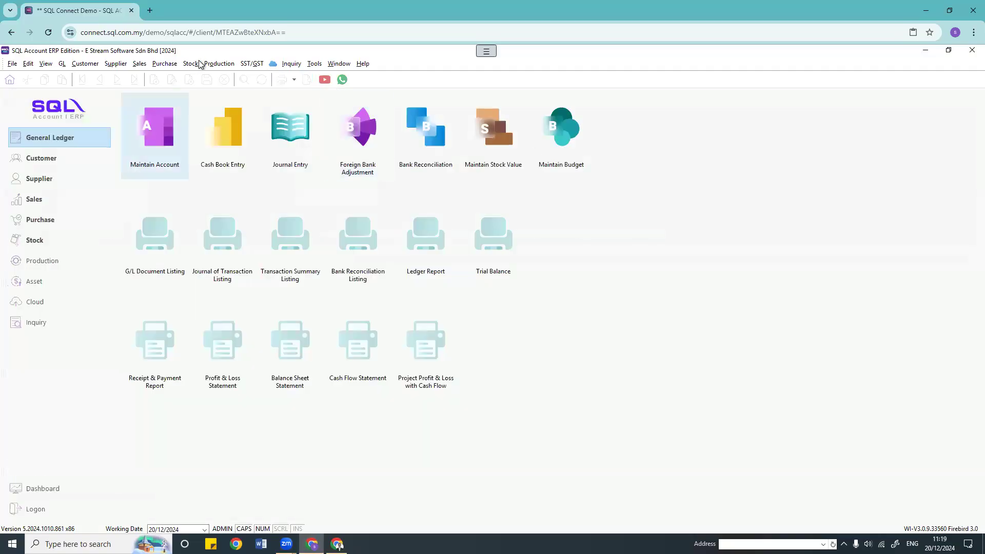
{"action": "left_click", "coordinate": [191, 63]}
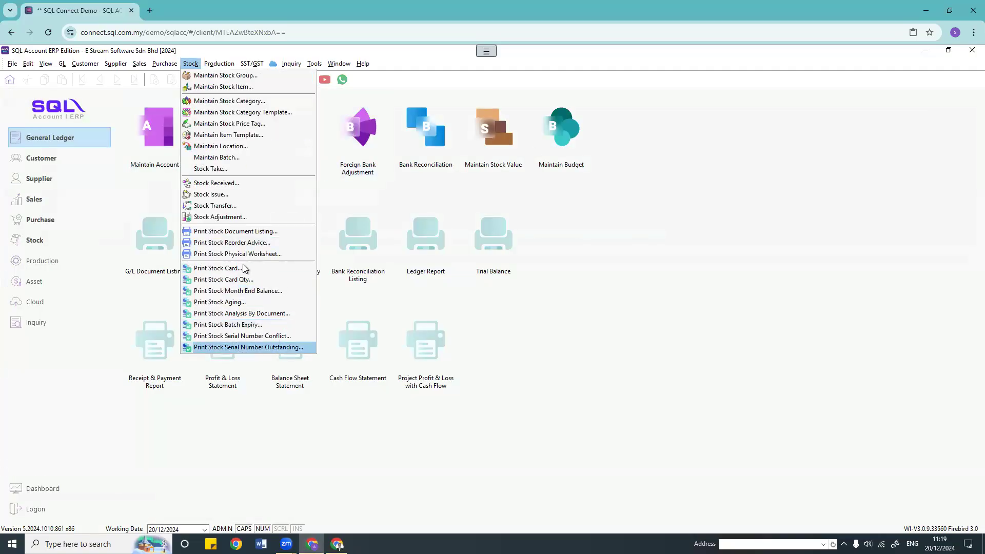
{"action": "left_click", "coordinate": [628, 335]}
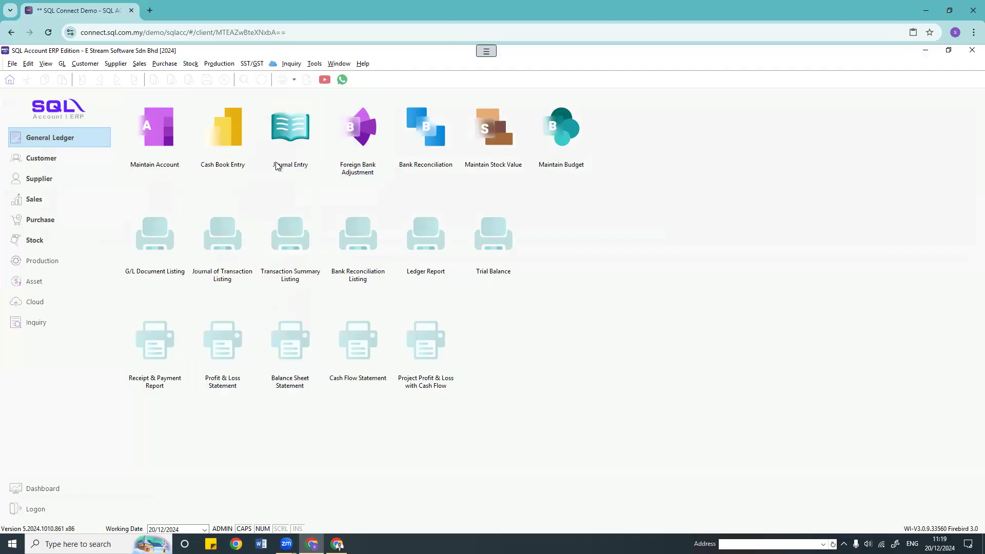
Step: Browse the View and Sales menus, ending on the sales invoice list IV-00001 to IV-00024
{"action": "left_click", "coordinate": [46, 64]}
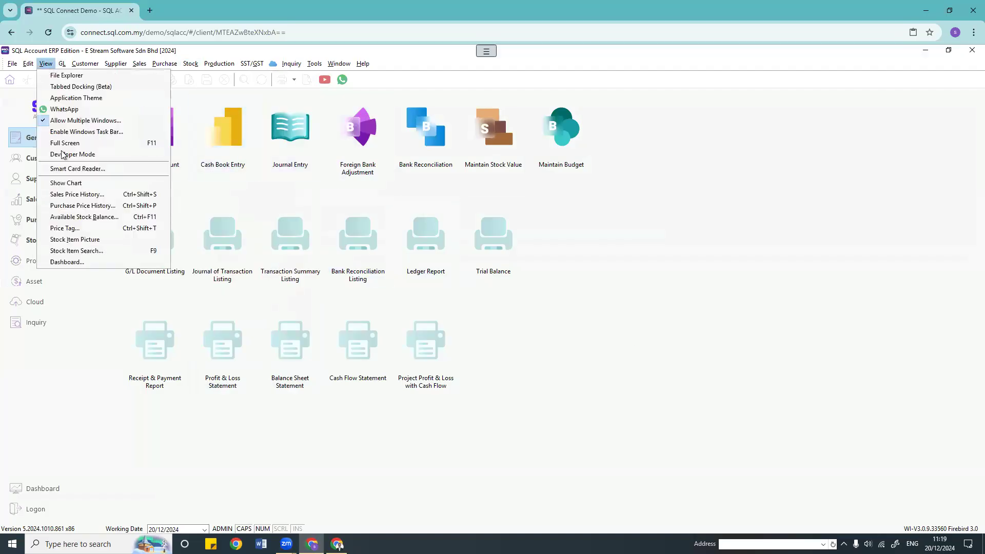
{"action": "left_click", "coordinate": [570, 302]}
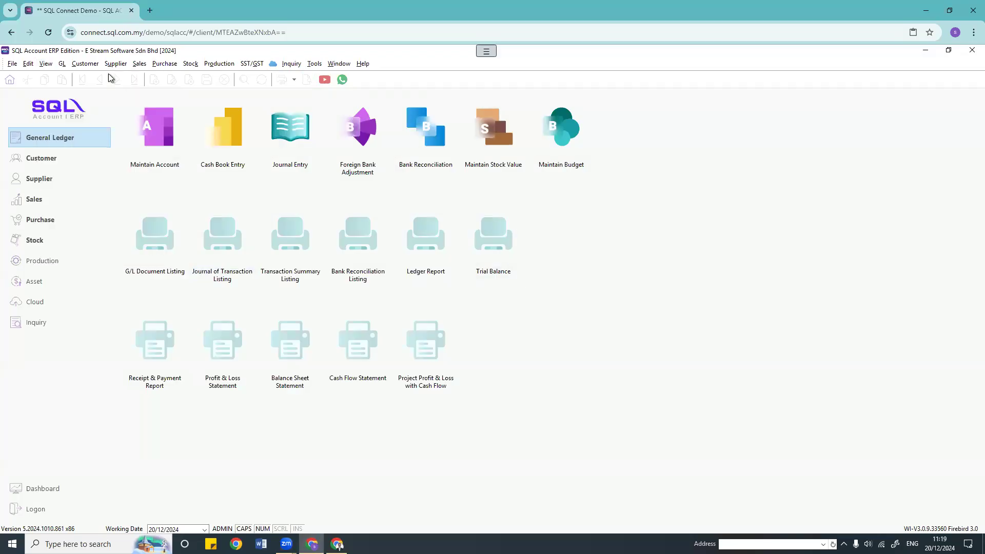
{"action": "left_click", "coordinate": [139, 64]}
{"action": "key", "text": "Escape"}
{"action": "left_click", "coordinate": [45, 63]}
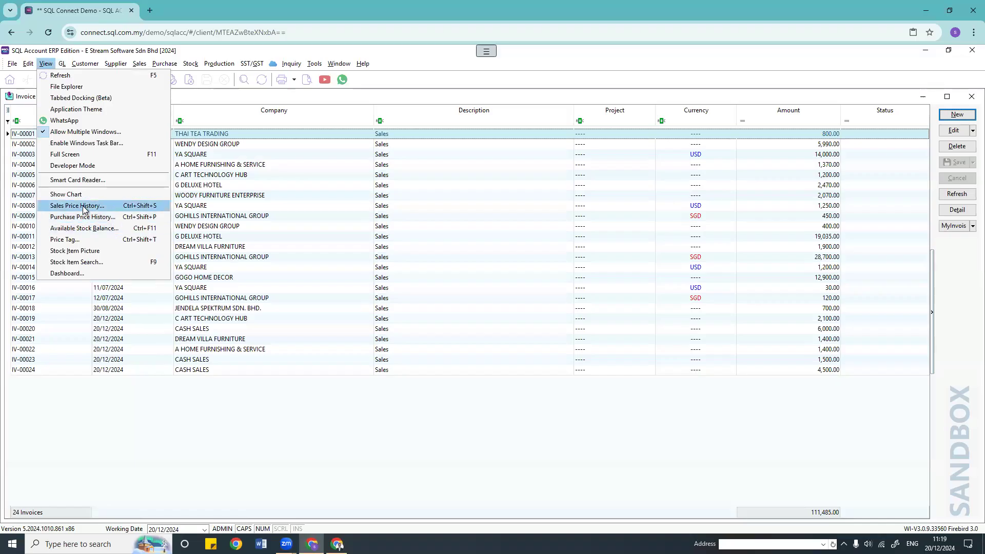
Step: Show Sales Price History, move it top left, and open invoice IV-00003 for YA SQUARE
{"action": "left_click", "coordinate": [84, 208]}
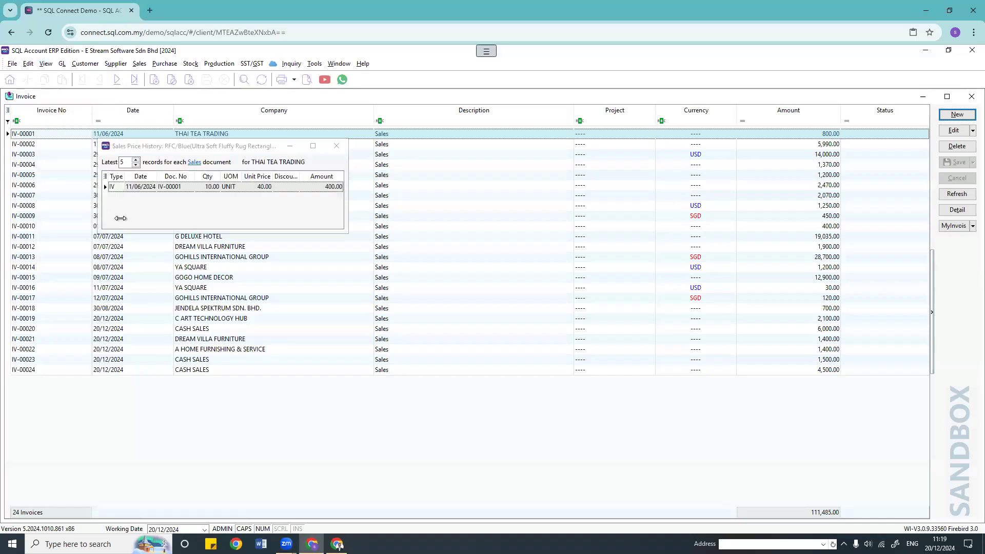
{"action": "left_click_drag", "start_coordinate": [236, 146], "coordinate": [150, 36]}
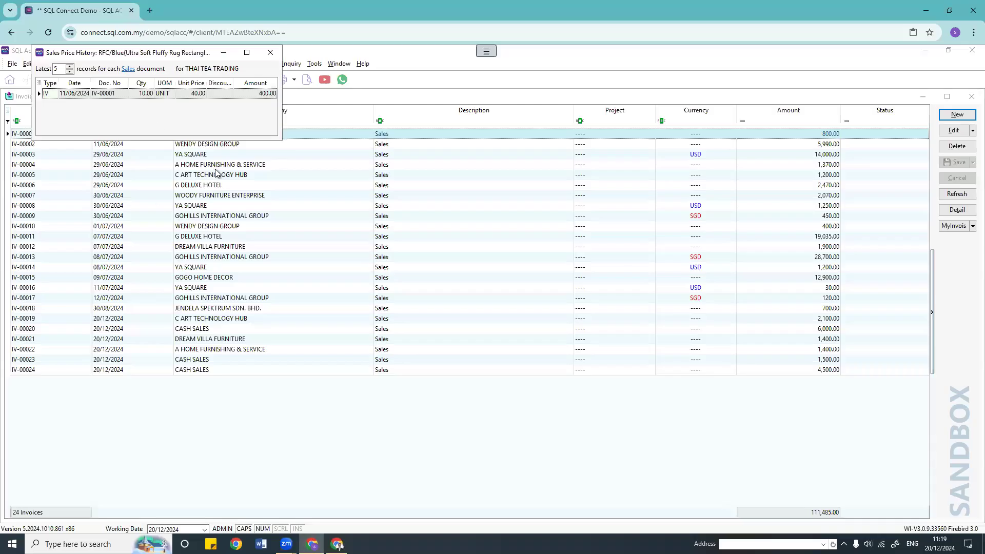
{"action": "double_click", "coordinate": [209, 155]}
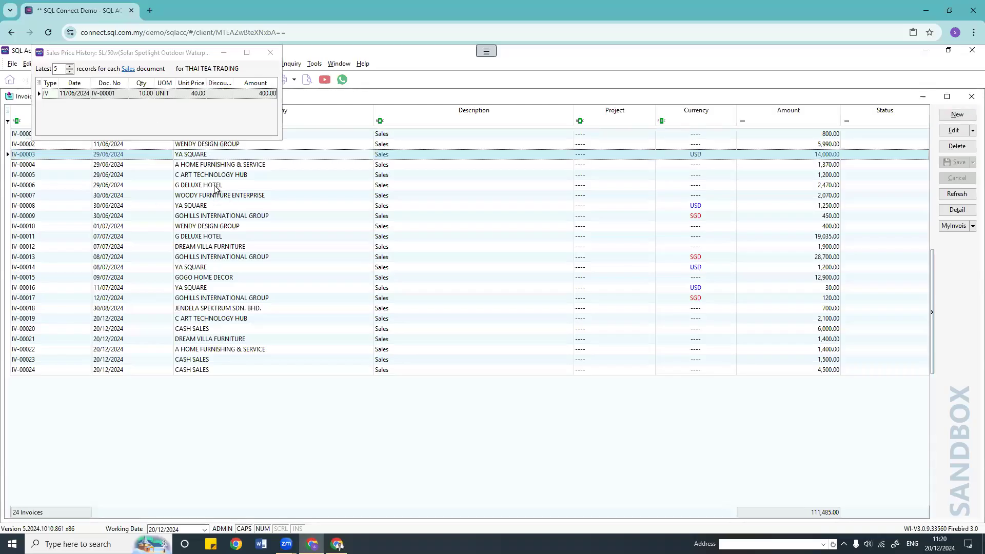
Step: Cycle through SL/50w, SL/300w, CL/LED Ring, SL/200w lines, ending on SL/50w's 20.00 history
{"action": "left_click", "coordinate": [277, 245]}
{"action": "left_click", "coordinate": [298, 264]}
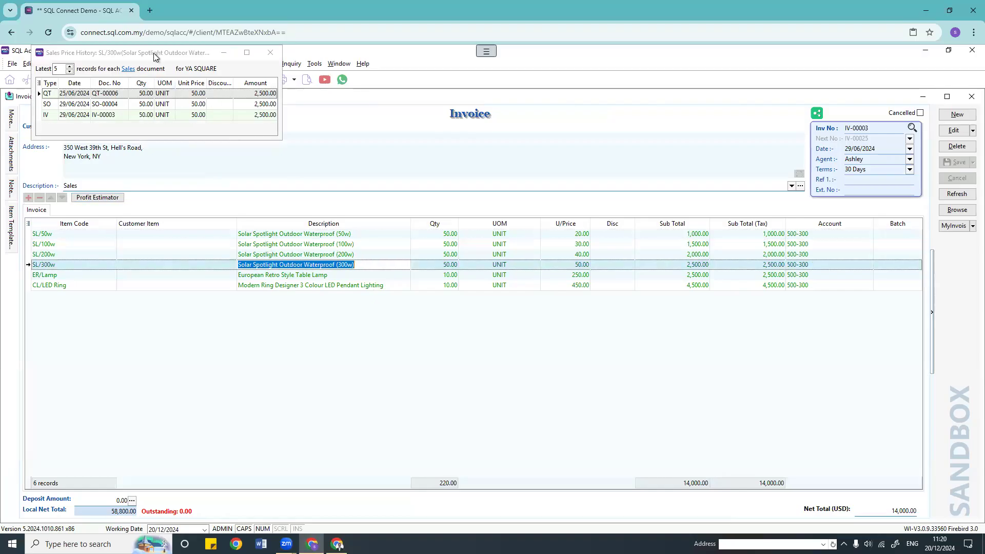
{"action": "left_click_drag", "start_coordinate": [162, 53], "coordinate": [204, 240]}
{"action": "left_click", "coordinate": [255, 235]}
{"action": "left_click", "coordinate": [266, 265]}
{"action": "left_click", "coordinate": [261, 285]}
{"action": "left_click", "coordinate": [262, 251]}
{"action": "left_click", "coordinate": [263, 236]}
{"action": "left_click", "coordinate": [263, 264]}
{"action": "left_click", "coordinate": [264, 283]}
{"action": "left_click_drag", "start_coordinate": [181, 84], "coordinate": [450, 105]}
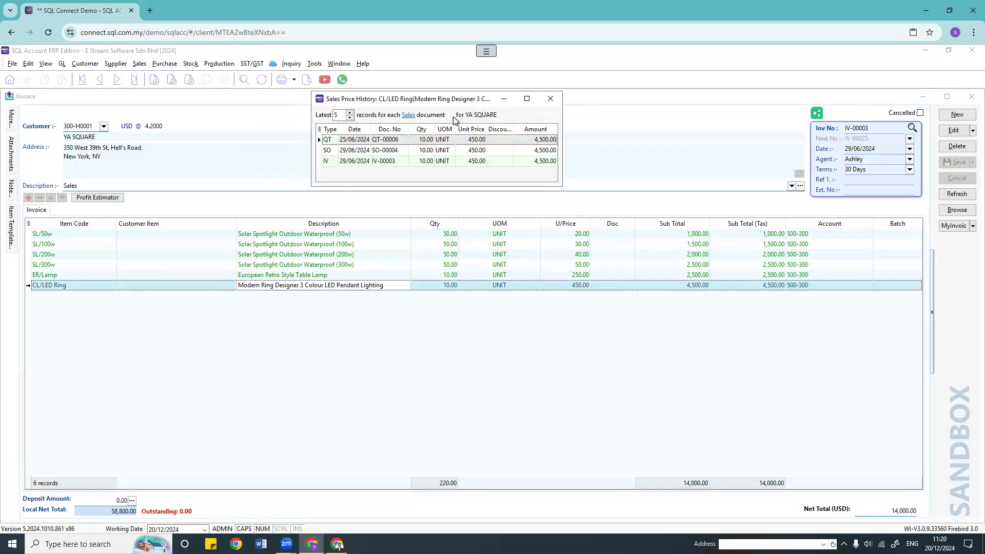
{"action": "left_click", "coordinate": [259, 236]}
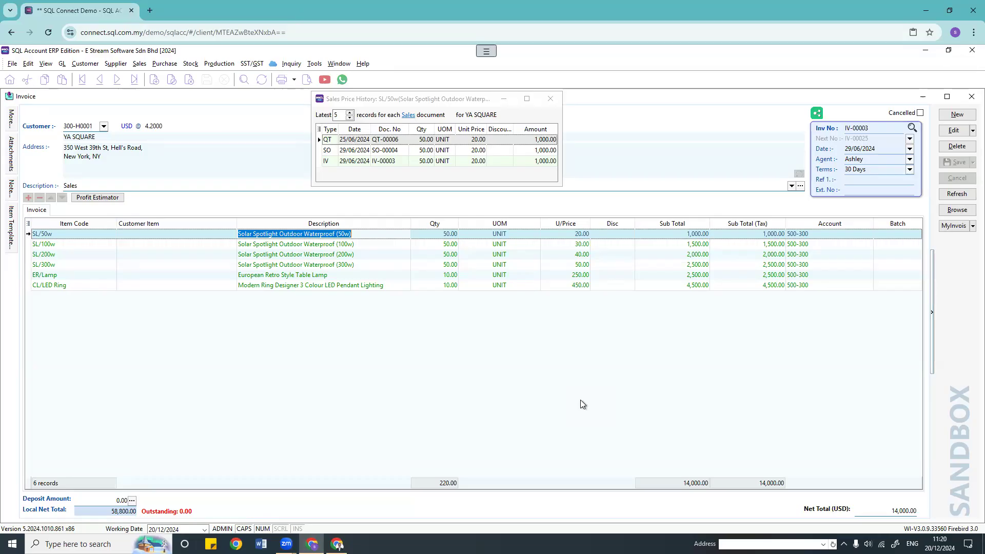
Step: Check price history for the ER/Lamp, SL/200w, SL/100w, SL/300w and SL/50w lines
{"action": "left_click", "coordinate": [45, 64]}
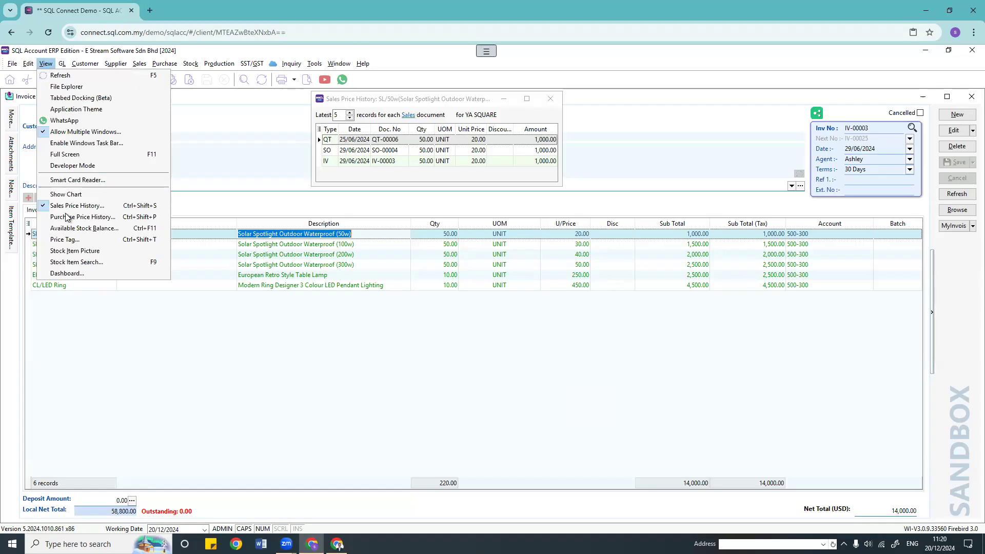
{"action": "left_click", "coordinate": [359, 174]}
{"action": "left_click", "coordinate": [307, 277]}
{"action": "left_click", "coordinate": [311, 255]}
{"action": "left_click", "coordinate": [311, 245]}
{"action": "left_click", "coordinate": [303, 276]}
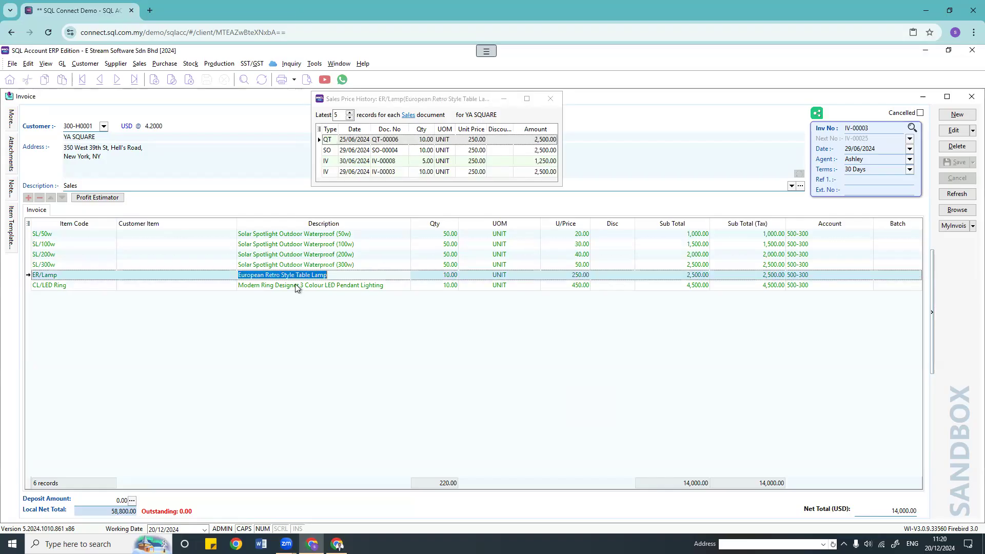
{"action": "left_click", "coordinate": [296, 265]}
{"action": "left_click", "coordinate": [300, 246]}
{"action": "left_click", "coordinate": [302, 234]}
{"action": "left_click", "coordinate": [296, 267]}
Step: Settle on SL/300w, showing 50.00 across QT-00006, SO-00004 and IV-00003, and highlight the records count
{"action": "left_click", "coordinate": [294, 285]}
{"action": "left_click", "coordinate": [285, 265]}
{"action": "left_click", "coordinate": [291, 246]}
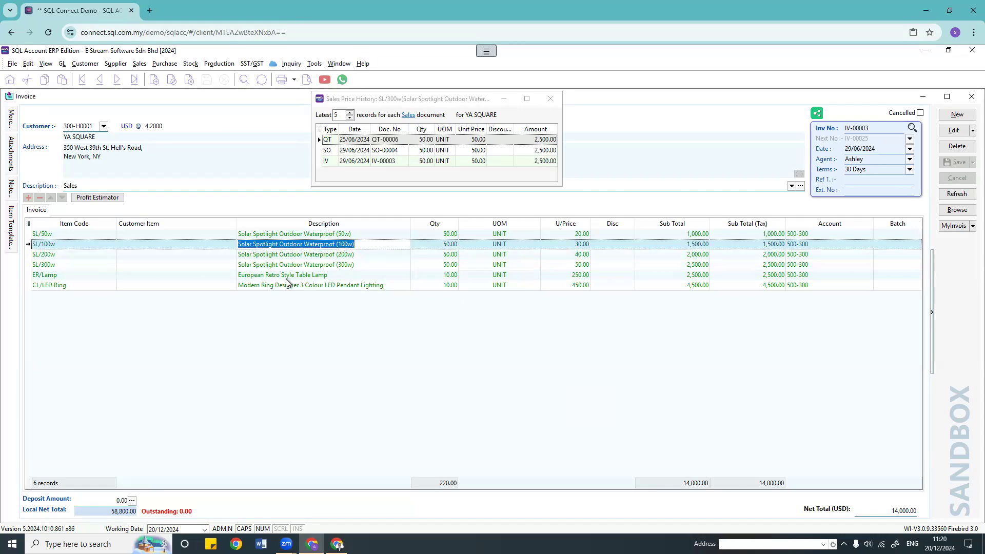
{"action": "left_click", "coordinate": [286, 268]}
{"action": "left_click", "coordinate": [286, 279]}
{"action": "left_click", "coordinate": [286, 255]}
{"action": "left_click", "coordinate": [286, 244]}
{"action": "left_click", "coordinate": [284, 268]}
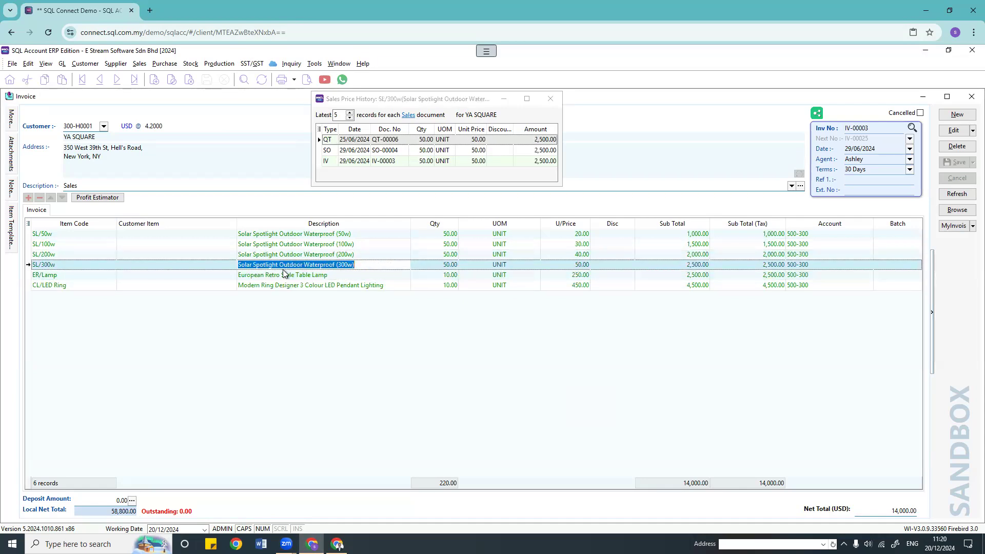
{"action": "left_click", "coordinate": [273, 287]}
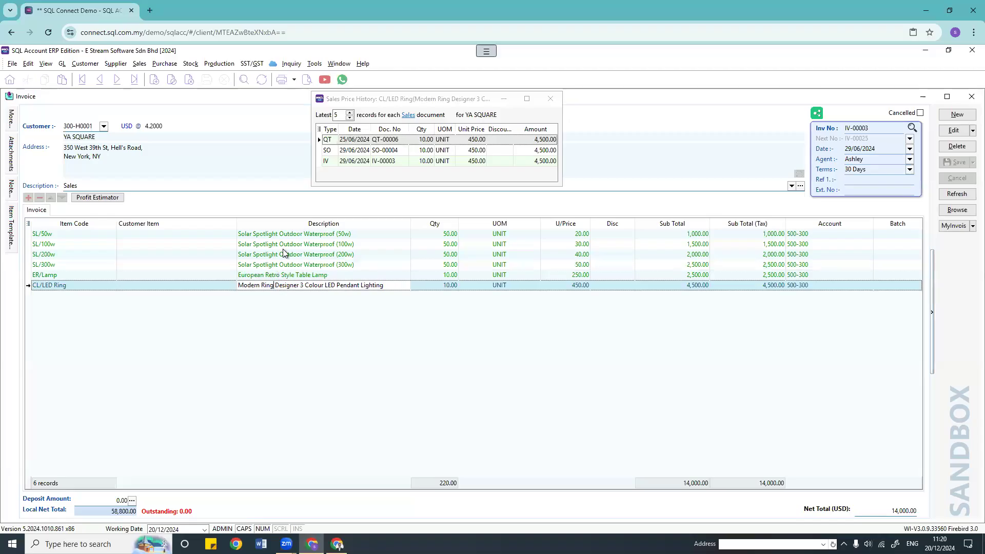
{"action": "left_click", "coordinate": [285, 266]}
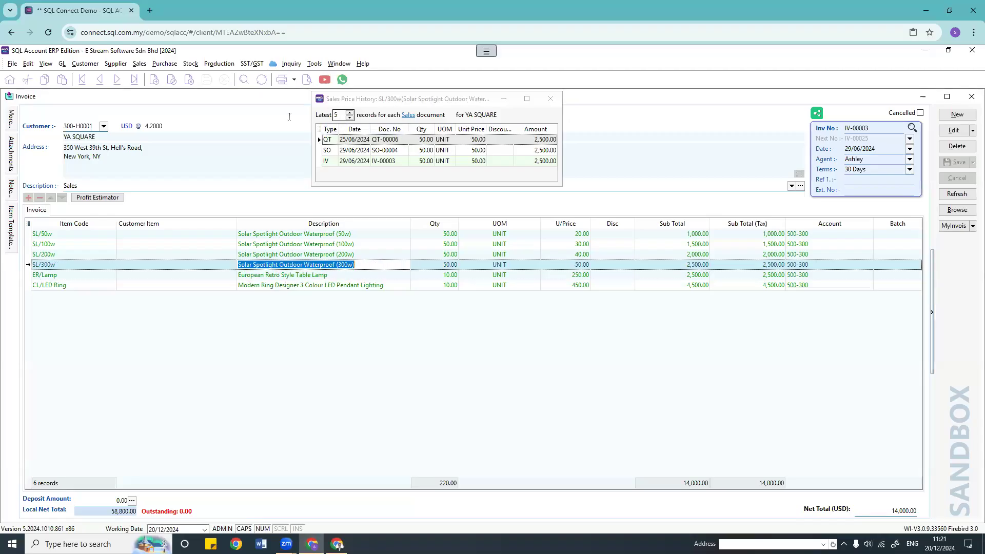
{"action": "left_click_drag", "start_coordinate": [341, 115], "coordinate": [288, 117]}
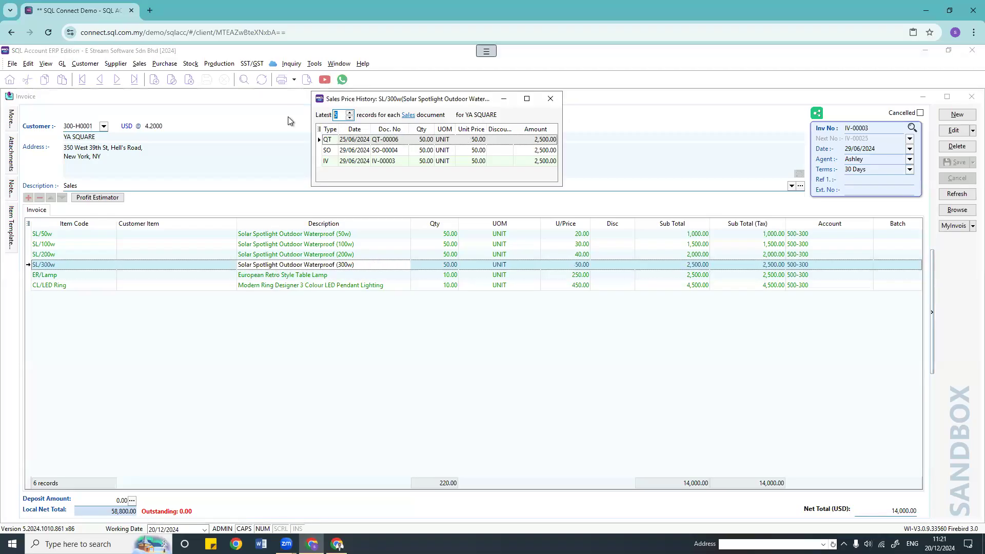
{"action": "left_click", "coordinate": [408, 116]}
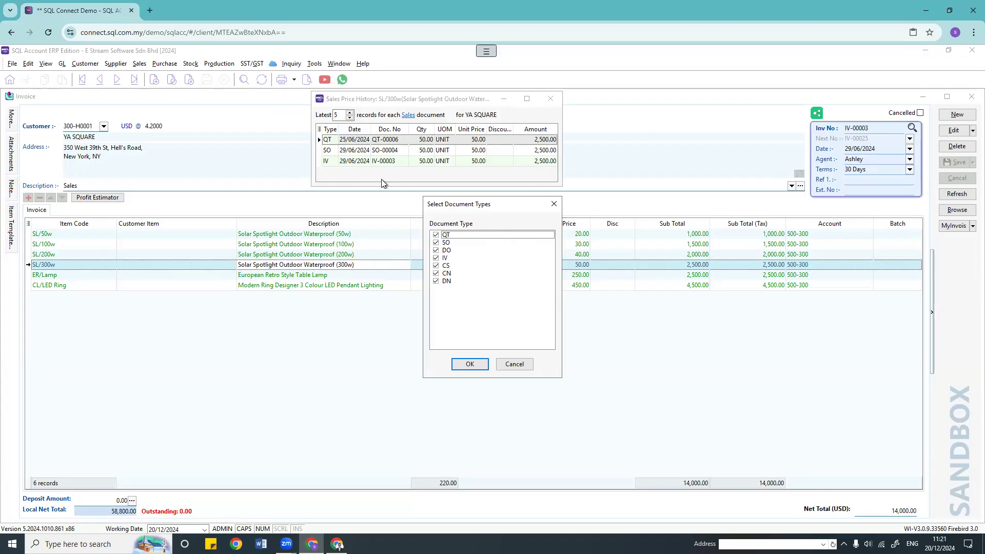
{"action": "left_click", "coordinate": [553, 203]}
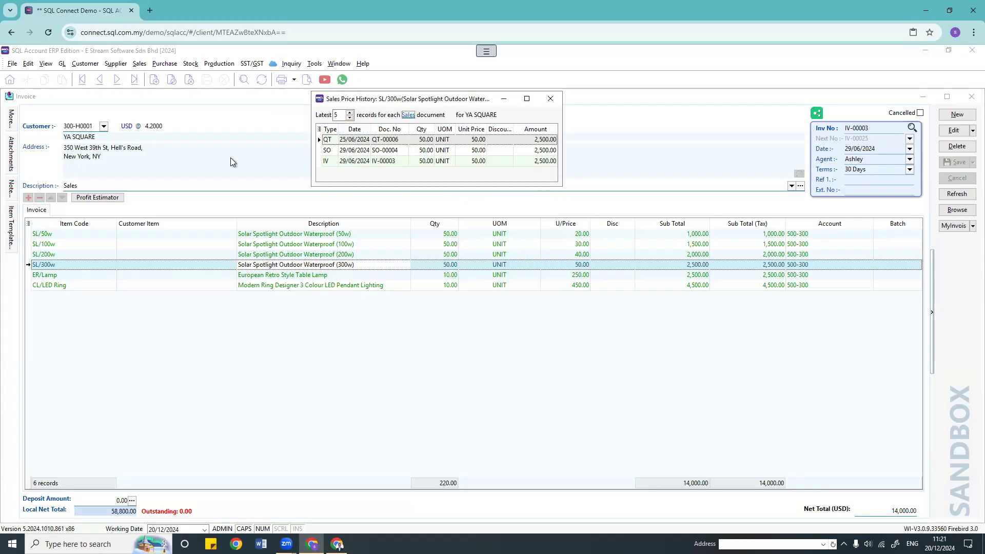
{"action": "left_click", "coordinate": [45, 64]}
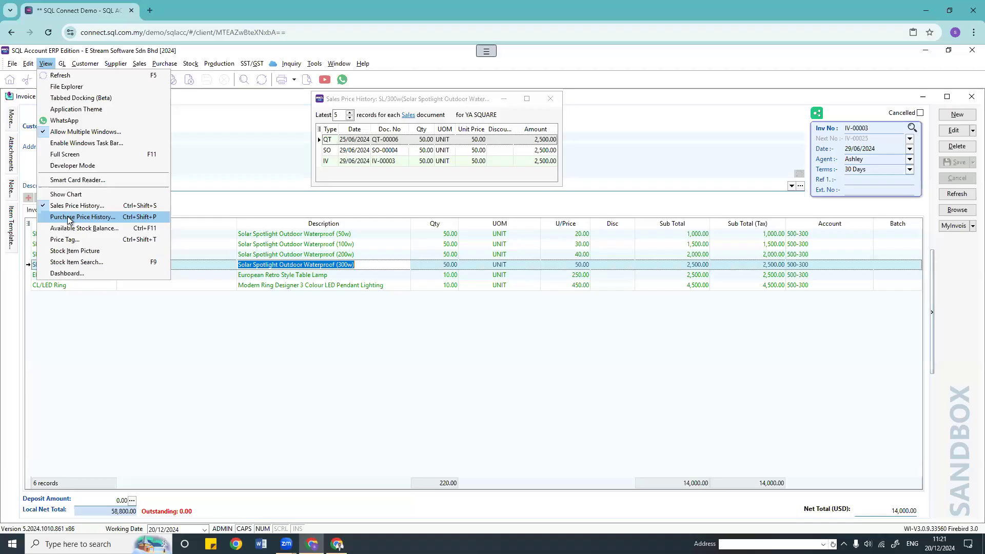
Step: Show the purchase price history, close the sales price history, and center the window
{"action": "left_click", "coordinate": [91, 217]}
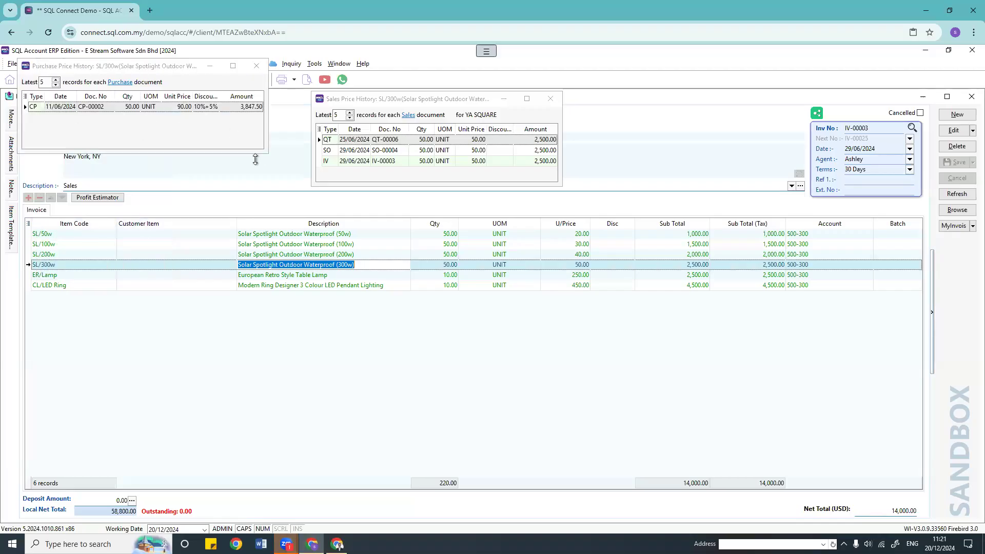
{"action": "left_click", "coordinate": [551, 98]}
{"action": "left_click_drag", "start_coordinate": [154, 65], "coordinate": [434, 141]}
Step: Open purchase invoice PI-00010 and show the LD/Silver line's purchase price history
{"action": "left_click", "coordinate": [164, 64]}
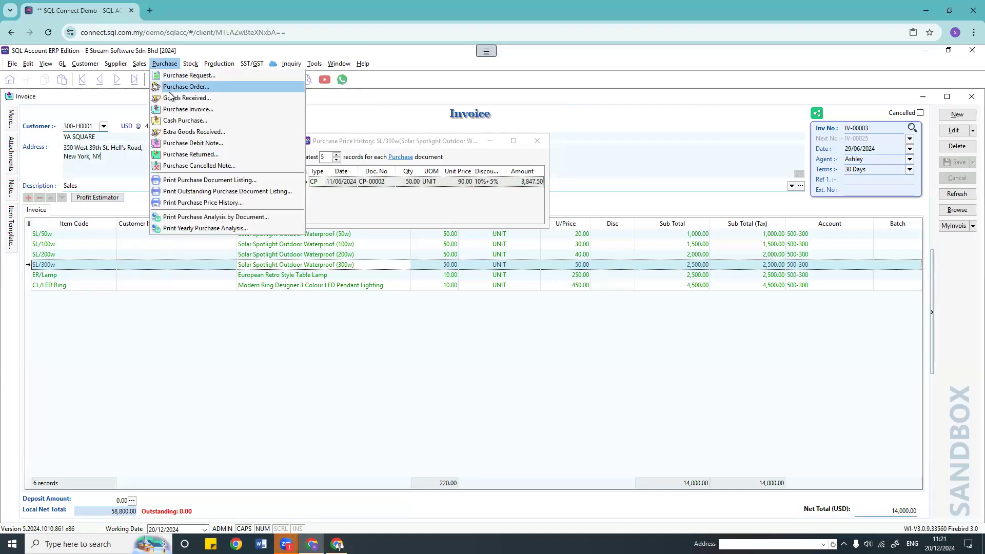
{"action": "left_click", "coordinate": [172, 110]}
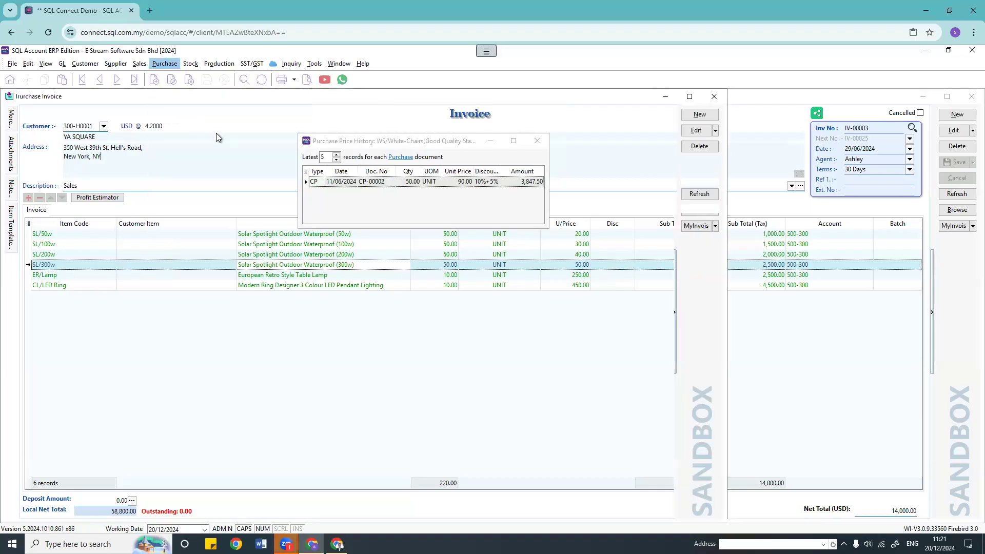
{"action": "left_click", "coordinate": [188, 229]}
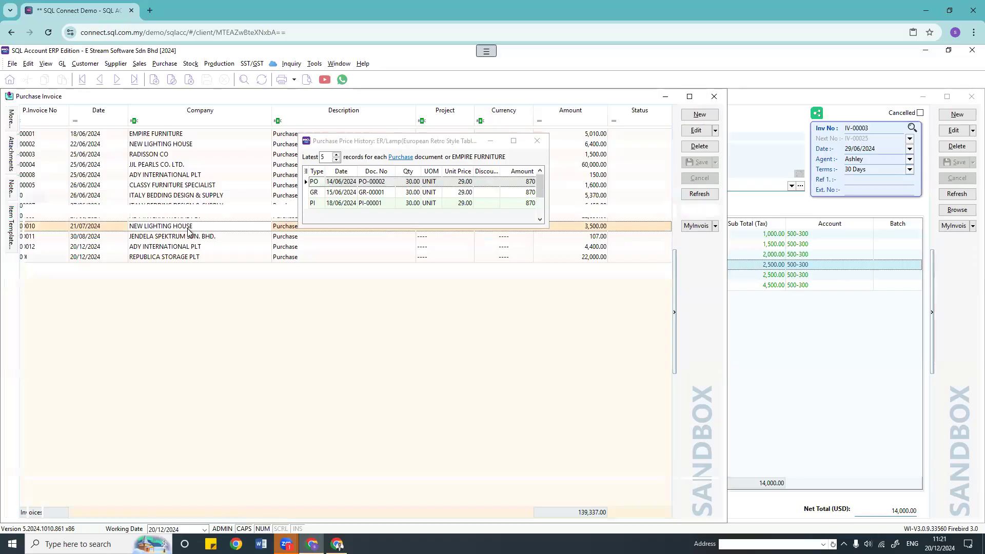
{"action": "double_click", "coordinate": [189, 231]}
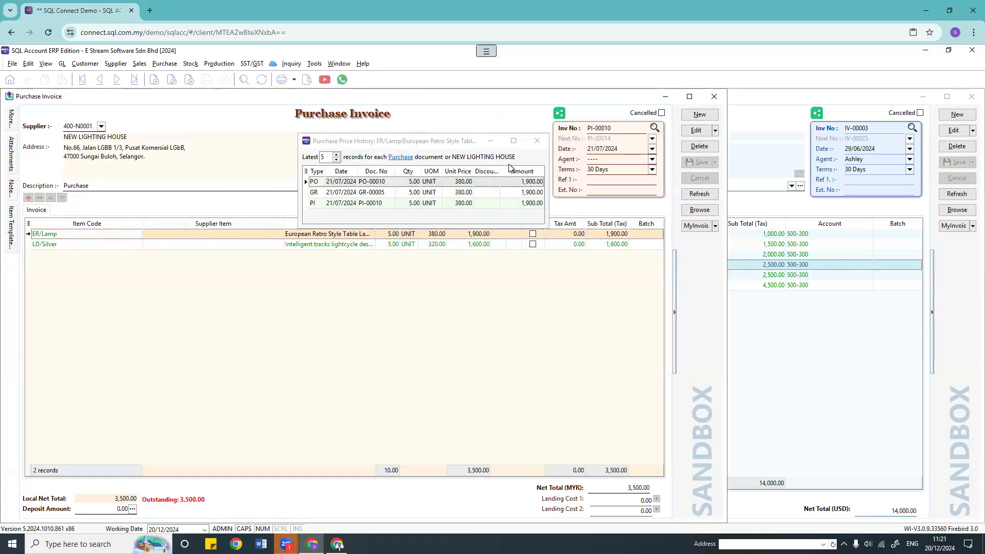
{"action": "left_click", "coordinate": [119, 244]}
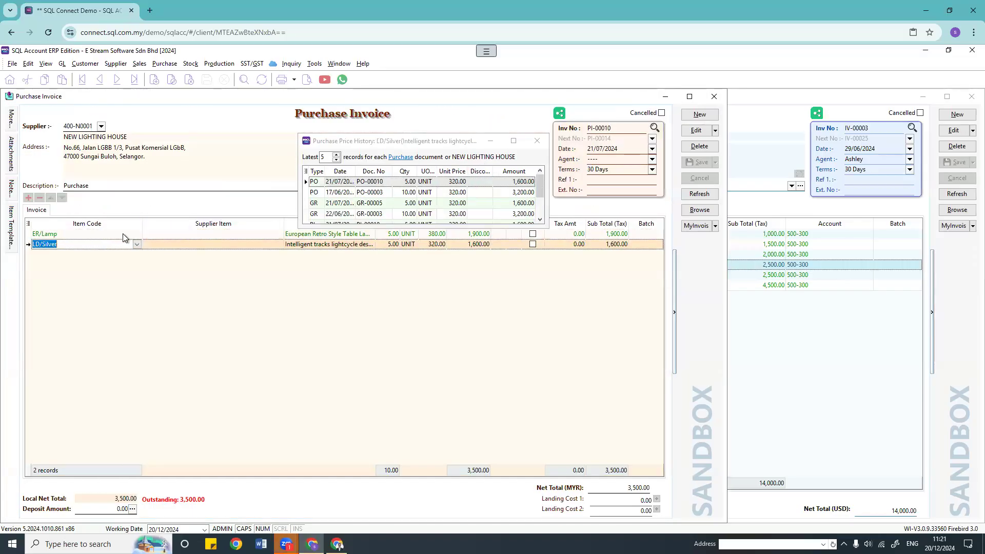
{"action": "scroll", "coordinate": [433, 205], "scroll_direction": "down", "scroll_amount": 1}
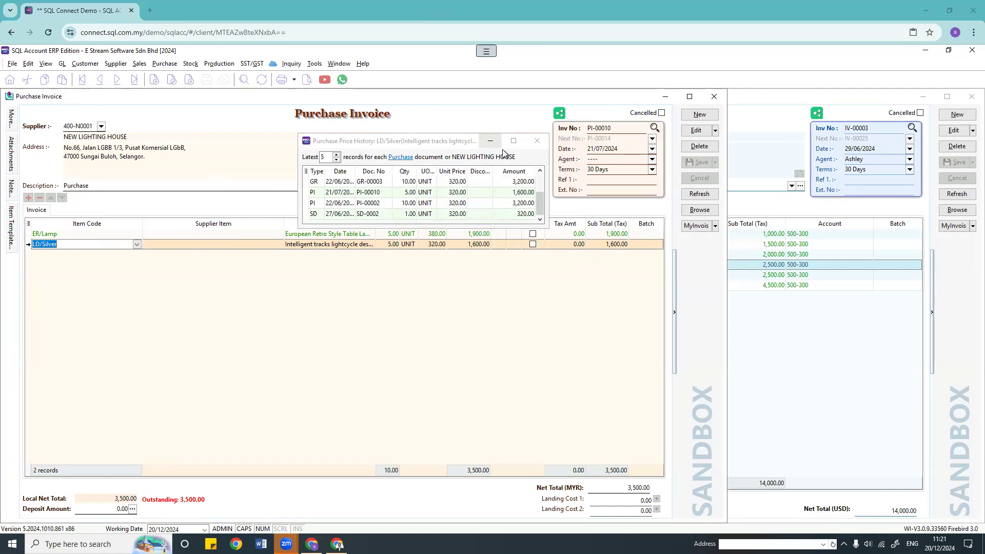
Step: Close the purchase price history and PI-00010, then open the View menu
{"action": "left_click", "coordinate": [536, 141]}
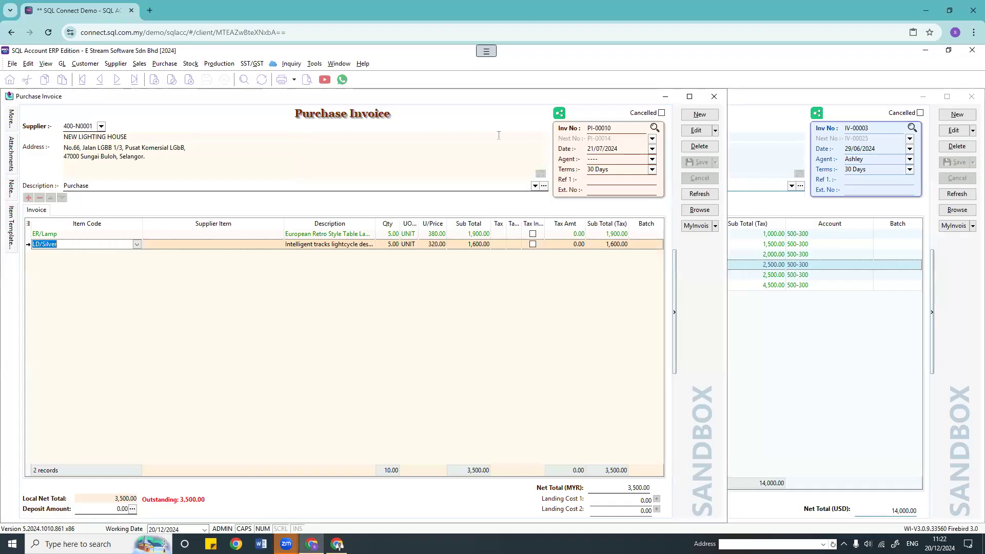
{"action": "left_click", "coordinate": [714, 96]}
{"action": "left_click", "coordinate": [45, 64]}
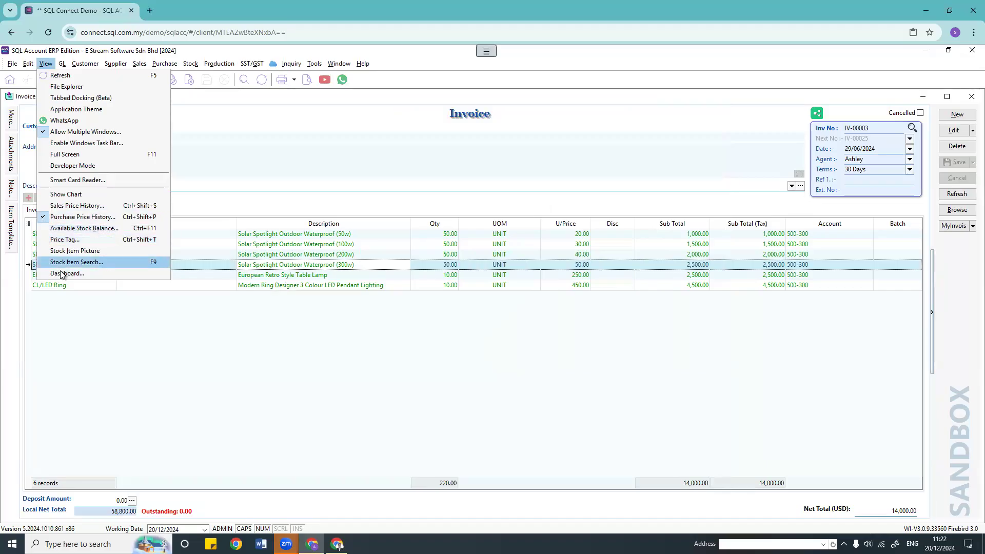
Step: Close the price history and invoice IV-00003, glance at Stock, and minimise the SQL Account browser
{"action": "key", "text": "Escape"}
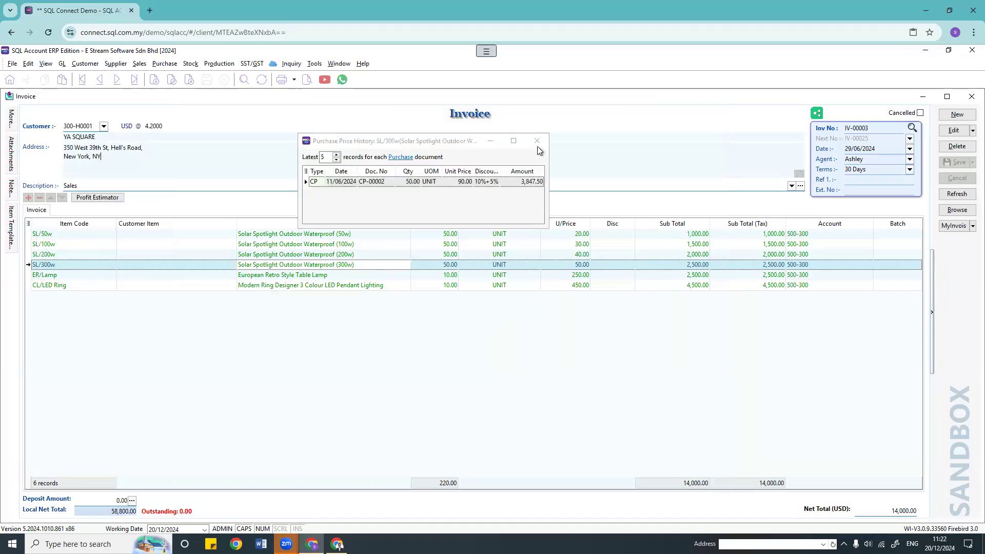
{"action": "left_click", "coordinate": [539, 140]}
{"action": "left_click", "coordinate": [971, 97]}
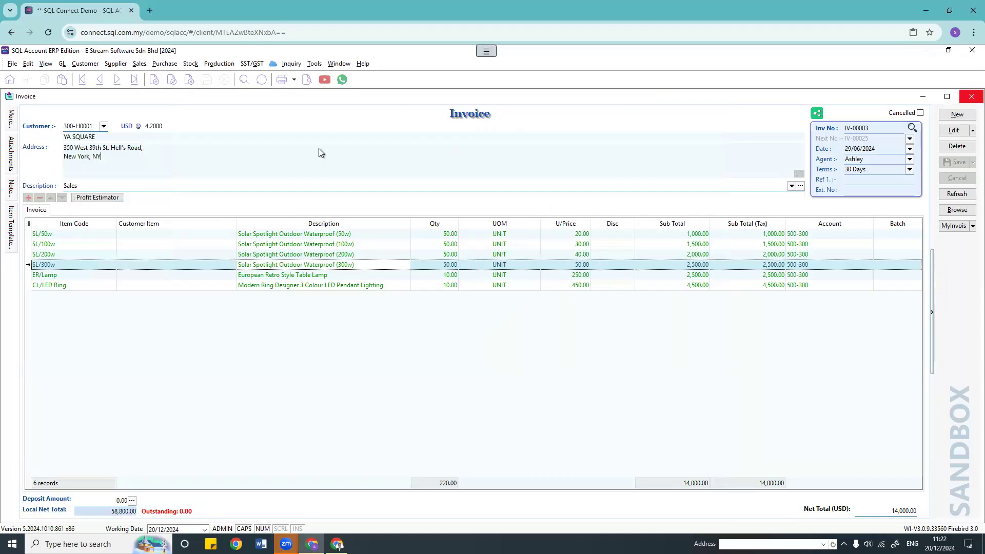
{"action": "left_click", "coordinate": [195, 66]}
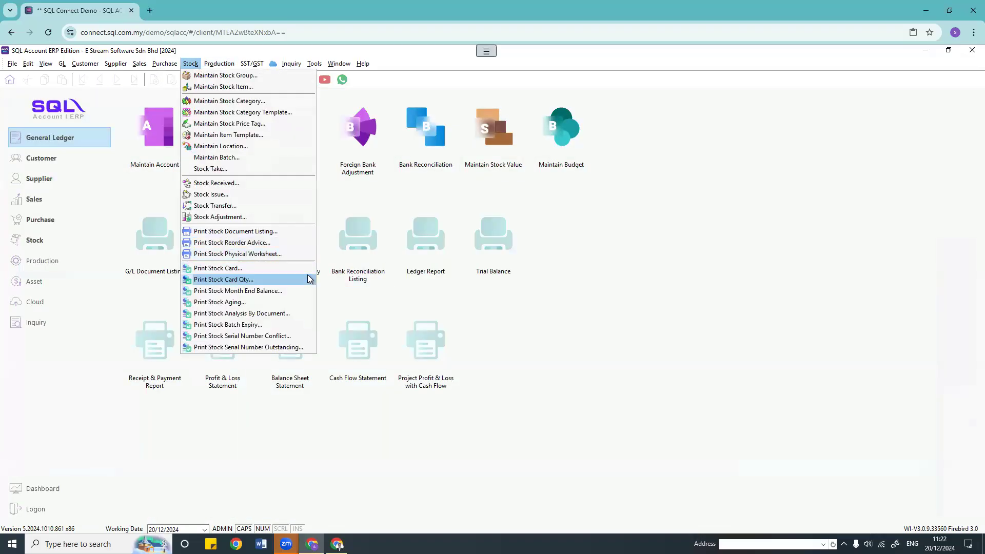
{"action": "left_click", "coordinate": [691, 337]}
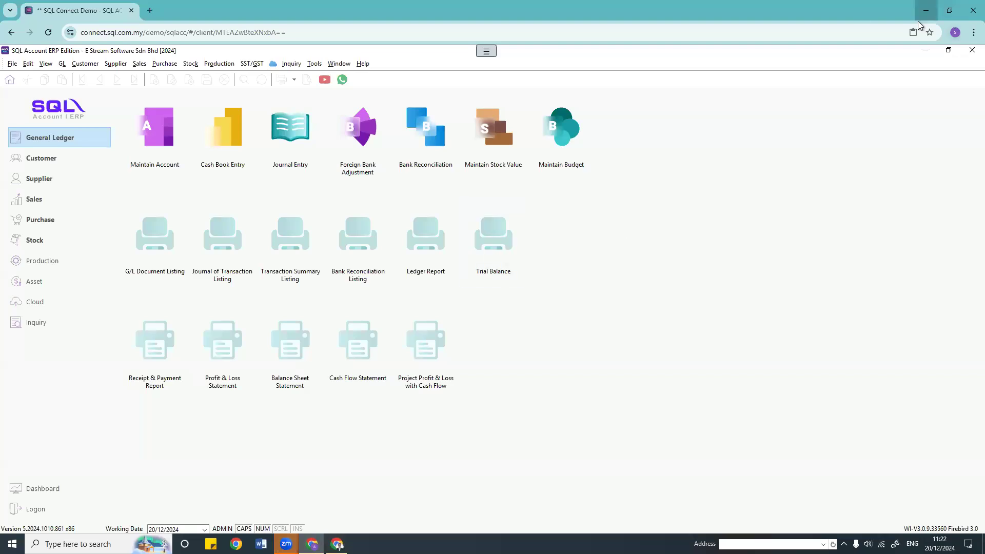
{"action": "left_click", "coordinate": [926, 11]}
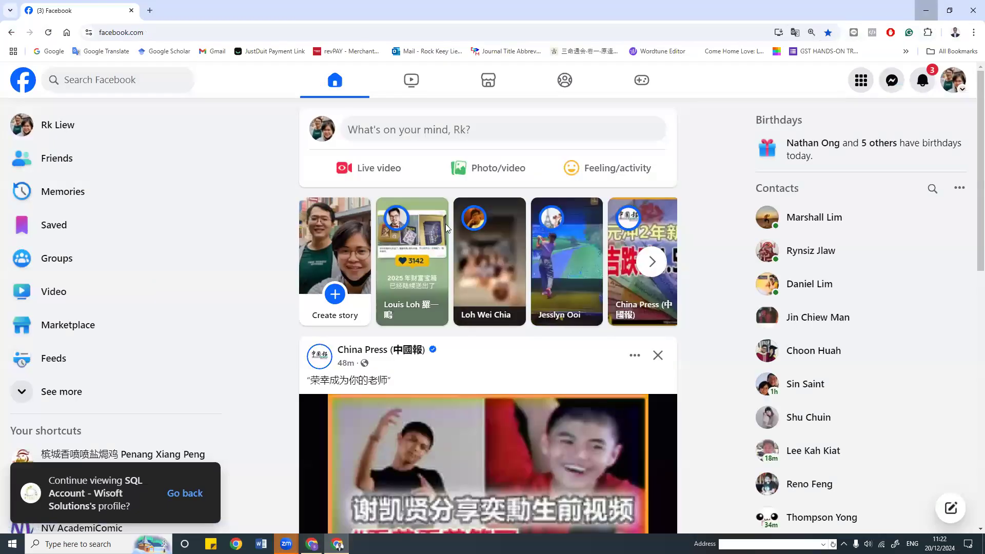
Step: Show the desktop with Win+D, hiding the Chrome window
{"action": "key", "text": "super+d"}
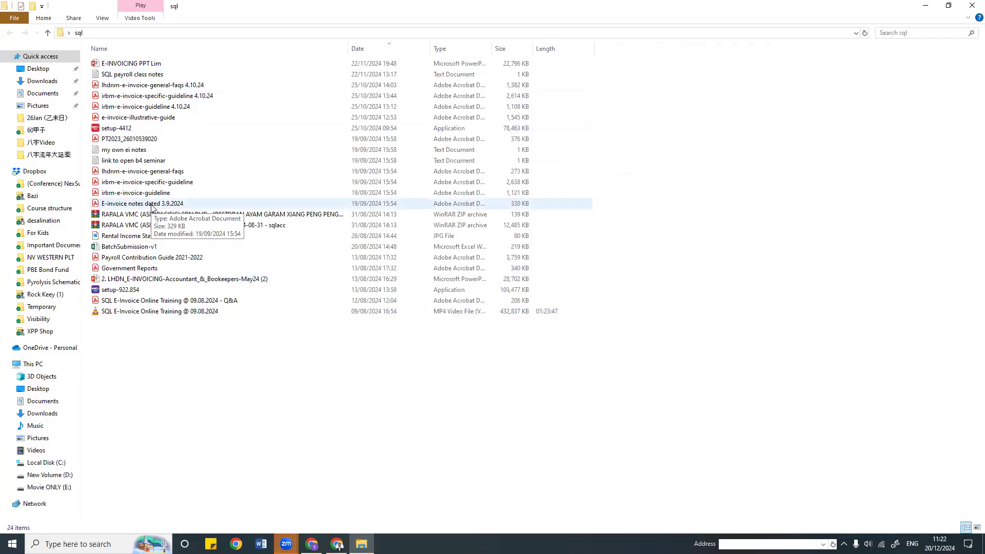
Step: Open the 3.9.2024 E-invoice notes PDF full screen and follow its SET UP registration link
{"action": "double_click", "coordinate": [148, 204]}
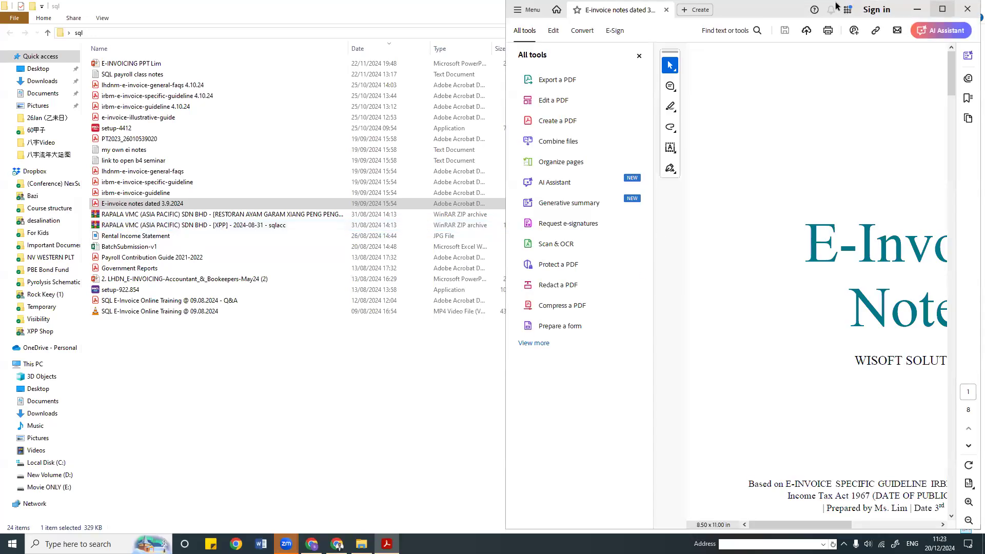
{"action": "left_click_drag", "start_coordinate": [740, 13], "coordinate": [477, 1]}
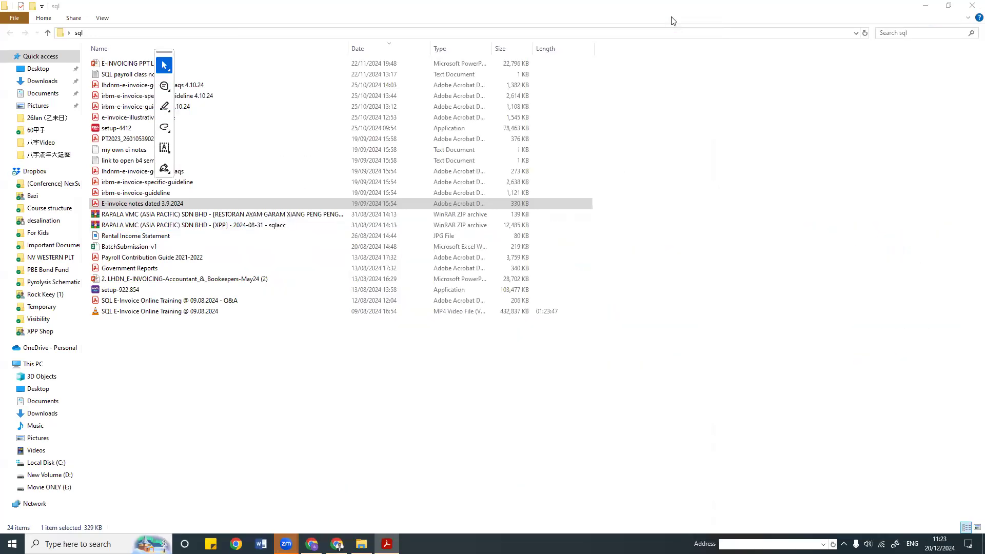
{"action": "scroll", "coordinate": [539, 298], "scroll_direction": "down", "scroll_amount": 6}
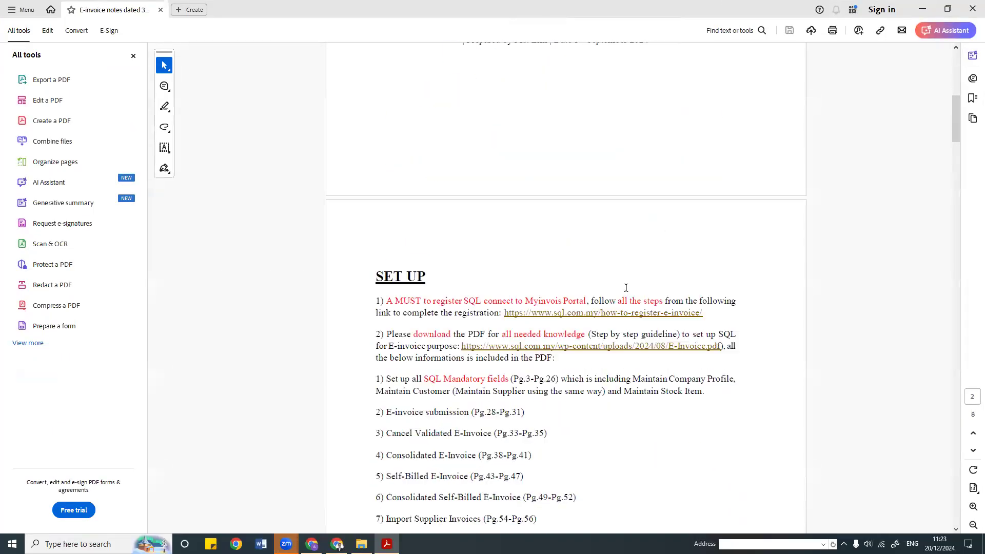
{"action": "left_click", "coordinate": [620, 314]}
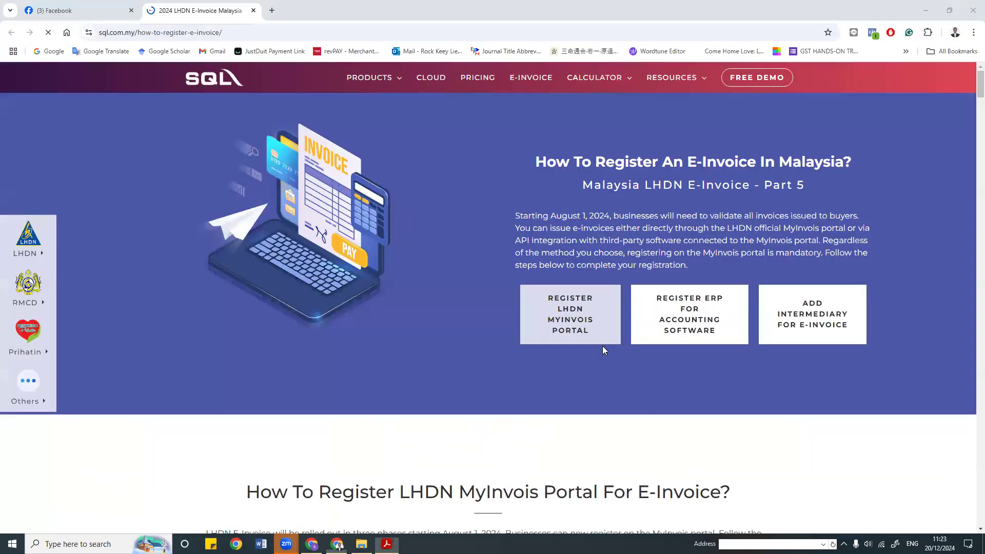
Step: Open the E-Invoice.pdf MyInvois onboarding guide and scroll through its pages
{"action": "left_click", "coordinate": [602, 342]}
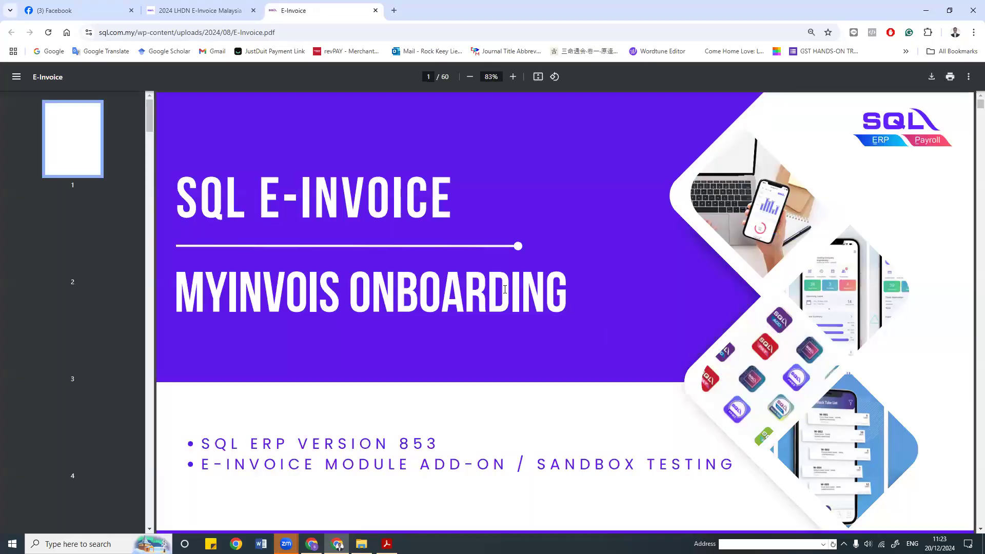
{"action": "scroll", "coordinate": [528, 313], "scroll_direction": "down", "scroll_amount": 5}
{"action": "scroll", "coordinate": [527, 315], "scroll_direction": "down", "scroll_amount": 10}
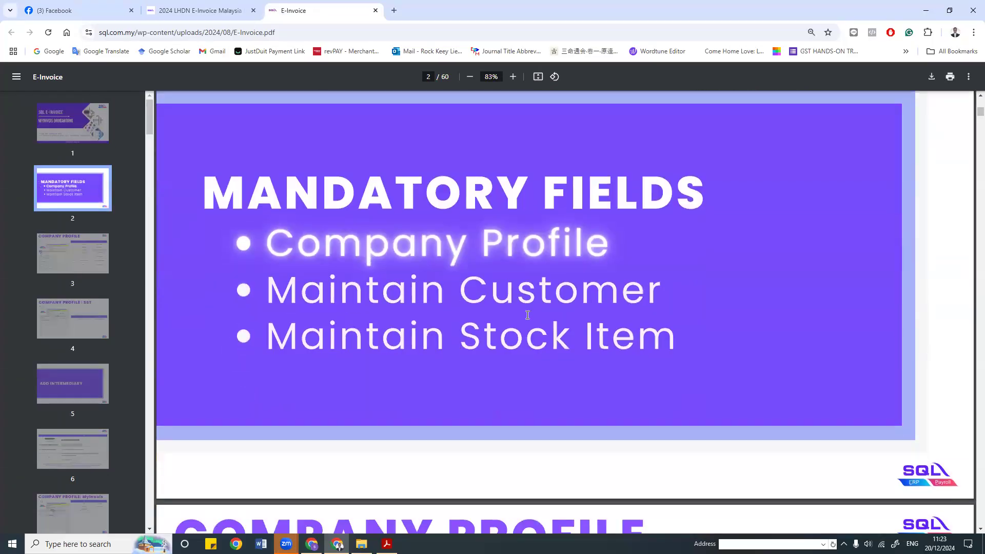
{"action": "scroll", "coordinate": [527, 314], "scroll_direction": "down", "scroll_amount": 15}
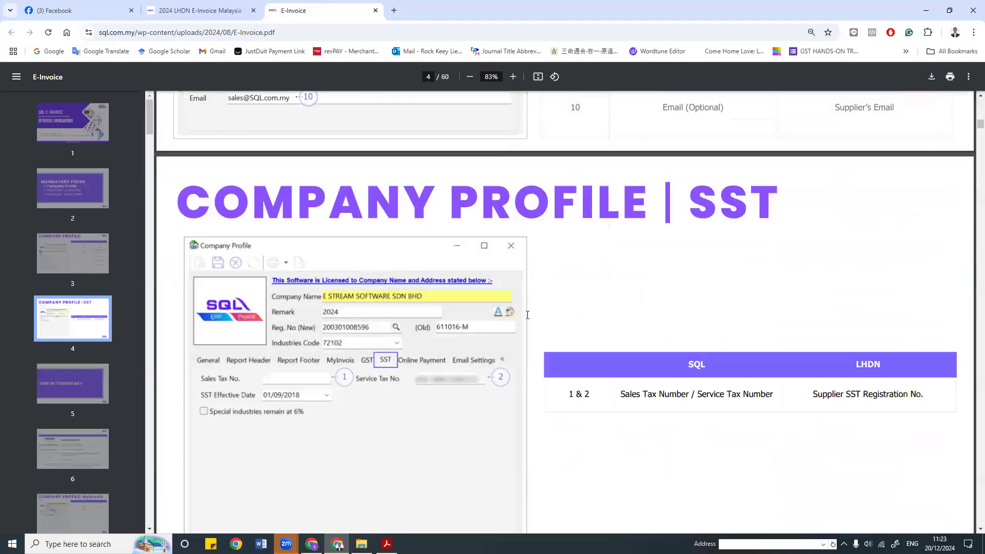
{"action": "scroll", "coordinate": [527, 315], "scroll_direction": "up", "scroll_amount": 15}
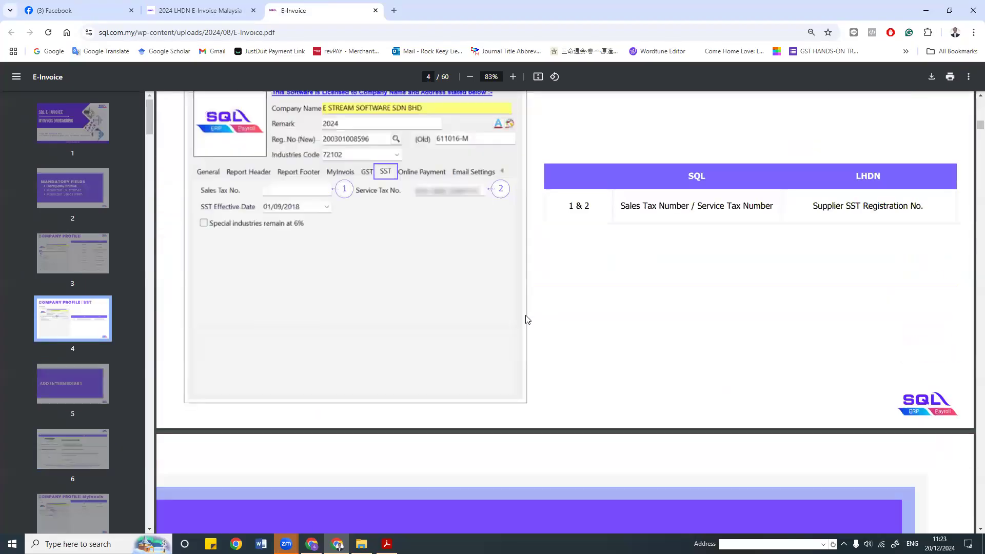
{"action": "scroll", "coordinate": [527, 319], "scroll_direction": "up", "scroll_amount": 10}
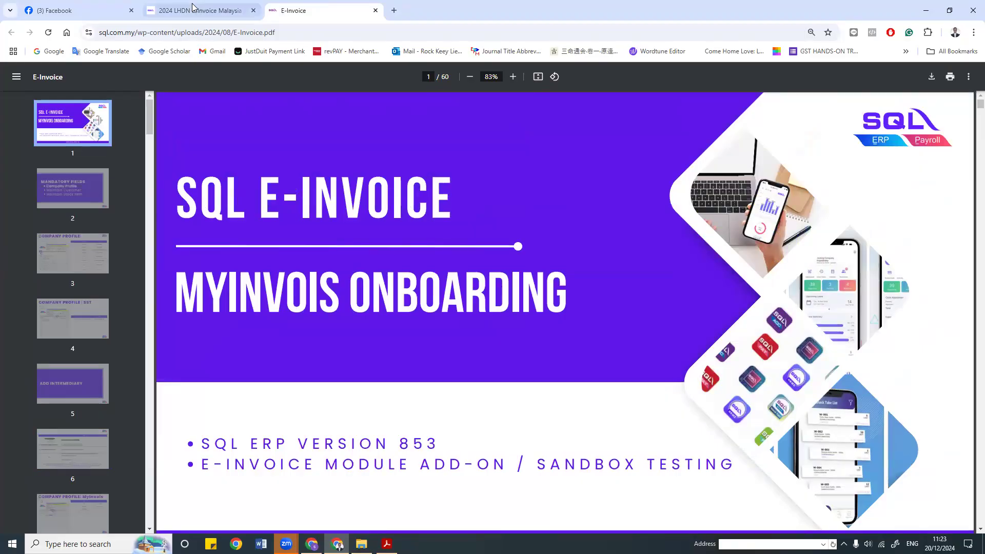
Step: Revisit the e-invoice registration page, then close it and the Facebook tab
{"action": "left_click", "coordinate": [155, 5]}
{"action": "scroll", "coordinate": [418, 247], "scroll_direction": "down", "scroll_amount": 12}
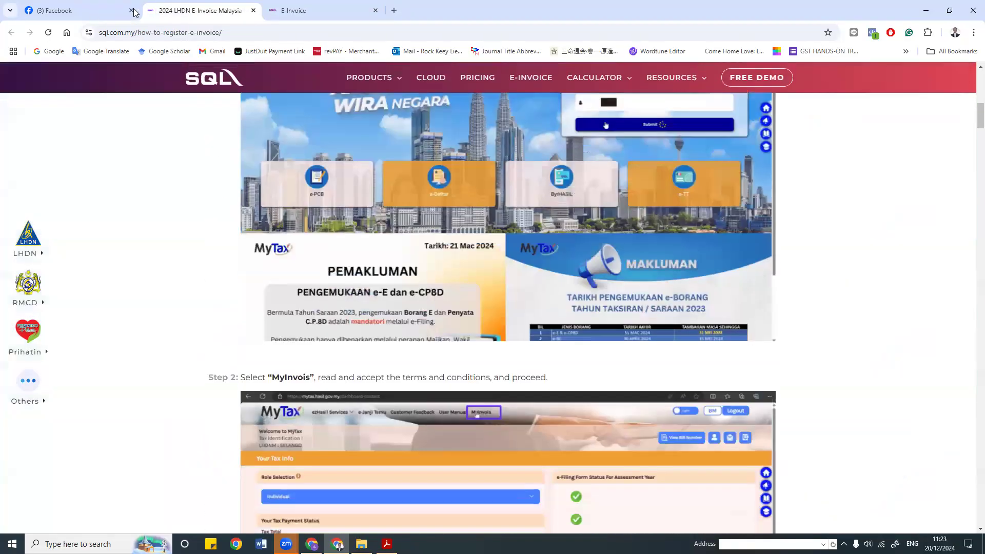
{"action": "left_click", "coordinate": [132, 11]}
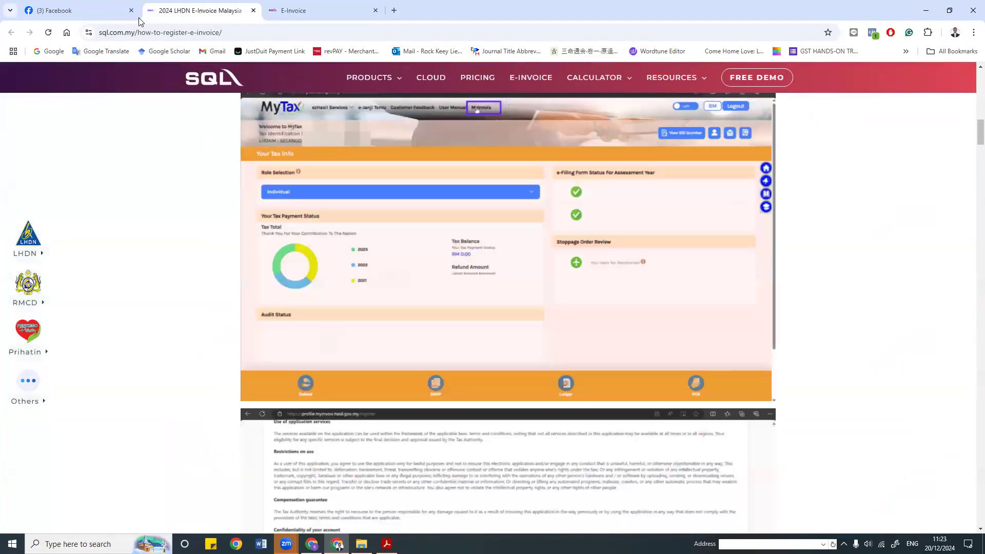
{"action": "left_click", "coordinate": [131, 10]}
Step: Minimise the E-Invoice guide window and close the E-invoice notes PDF and sql folder
{"action": "left_click", "coordinate": [925, 10]}
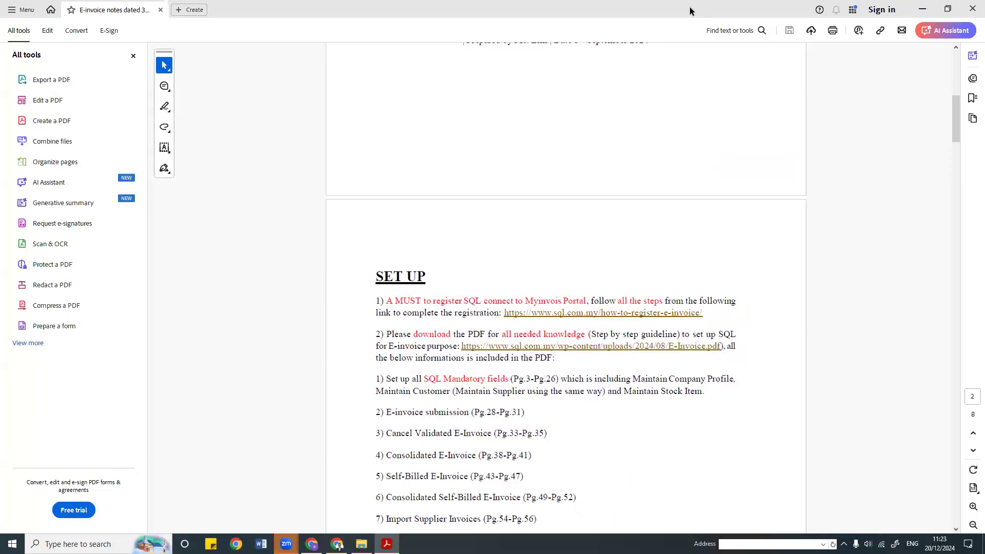
{"action": "left_click", "coordinate": [971, 10]}
{"action": "left_click", "coordinate": [972, 7]}
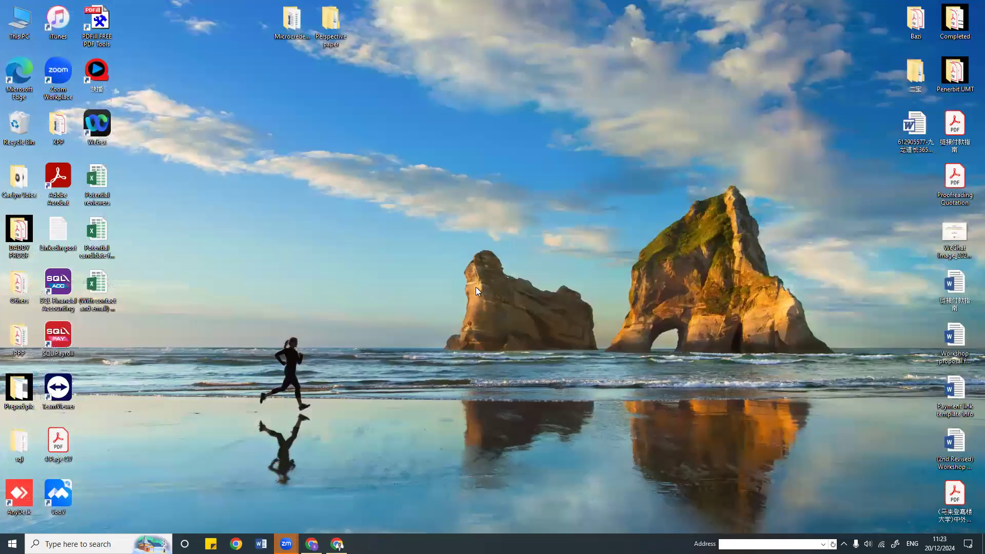
Step: Restore the E-Invoice guide window, then switch to and minimise the SQL Account demo window
{"action": "left_click", "coordinate": [311, 544]}
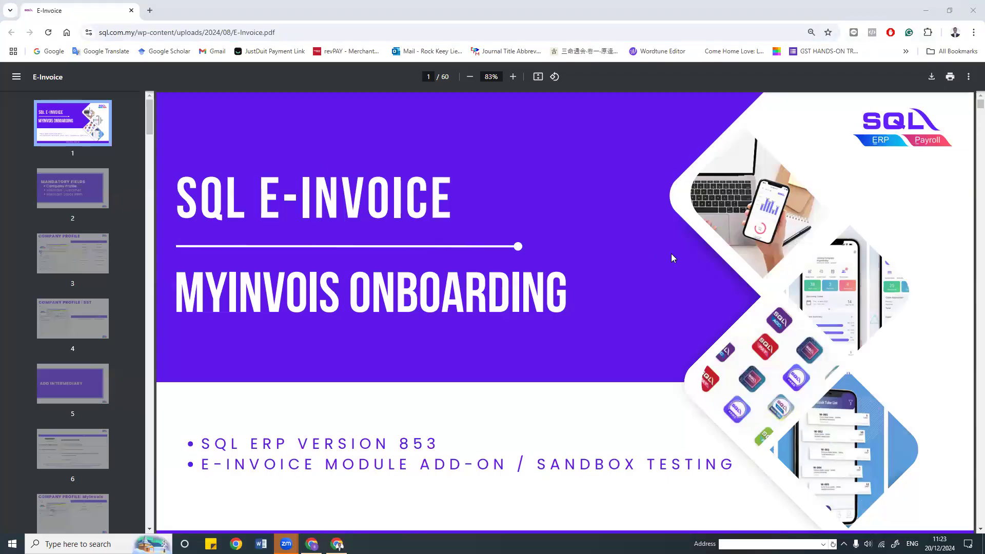
{"action": "left_click", "coordinate": [534, 150]}
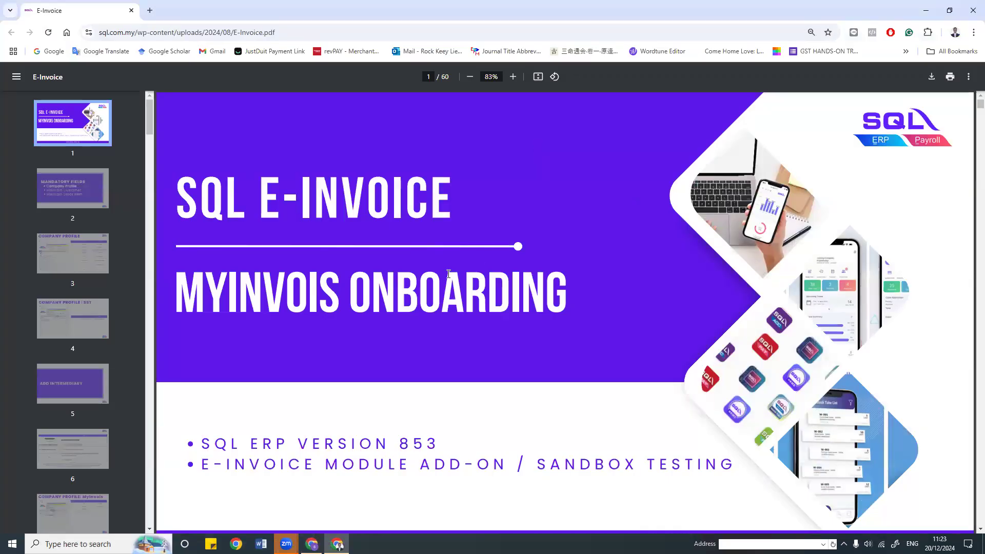
{"action": "left_click", "coordinate": [337, 544]}
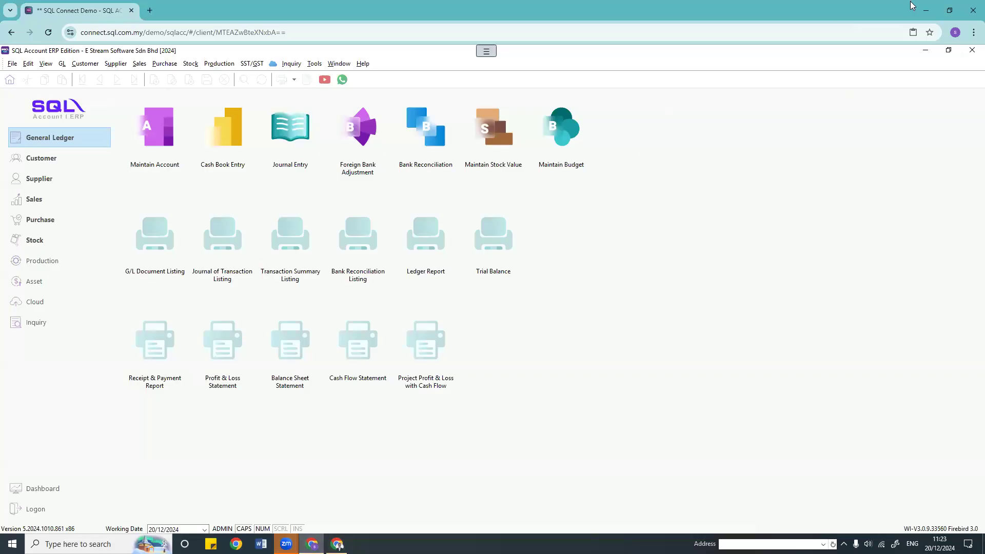
{"action": "left_click", "coordinate": [925, 12]}
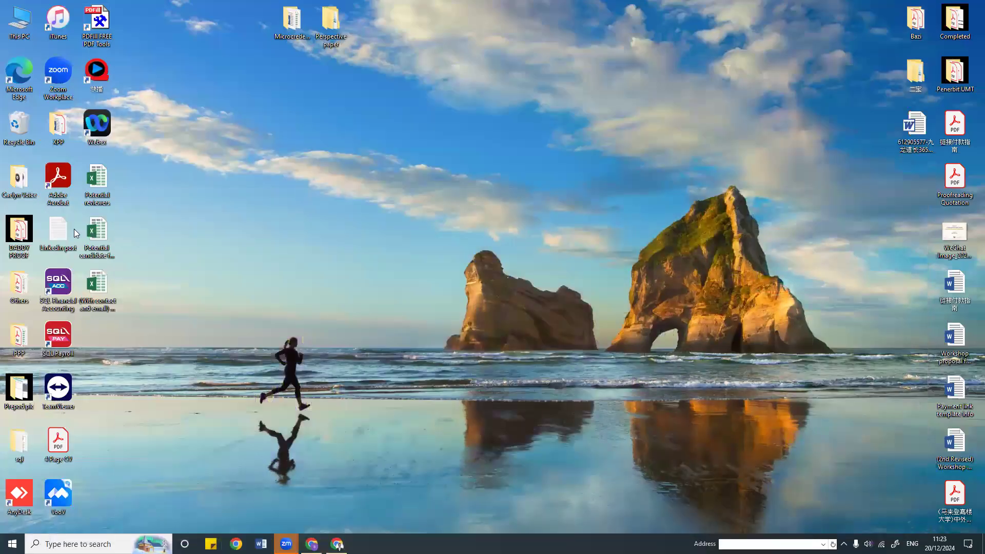
Step: Open the E-INVOICING PPT Lim presentation from the desktop sql folder
{"action": "double_click", "coordinate": [19, 442]}
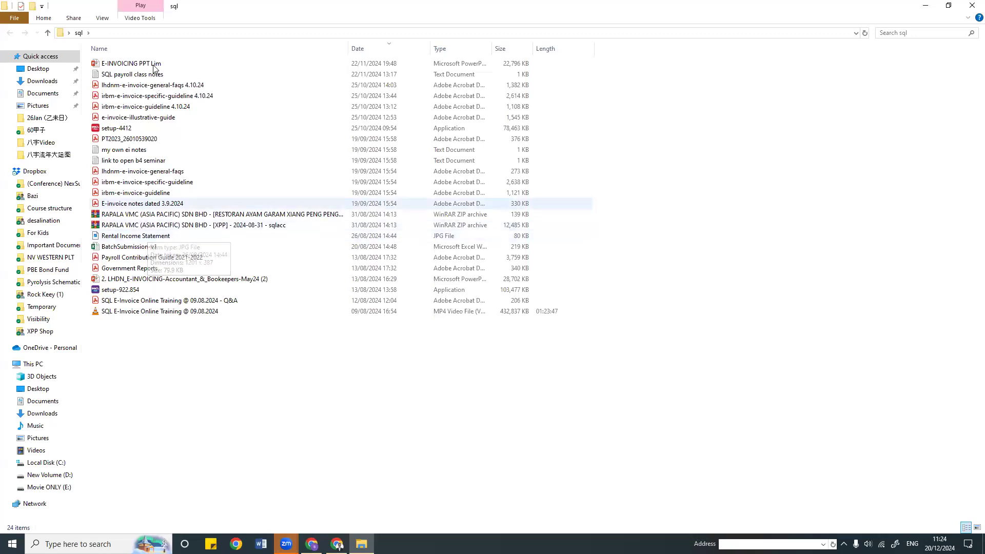
{"action": "double_click", "coordinate": [150, 63]}
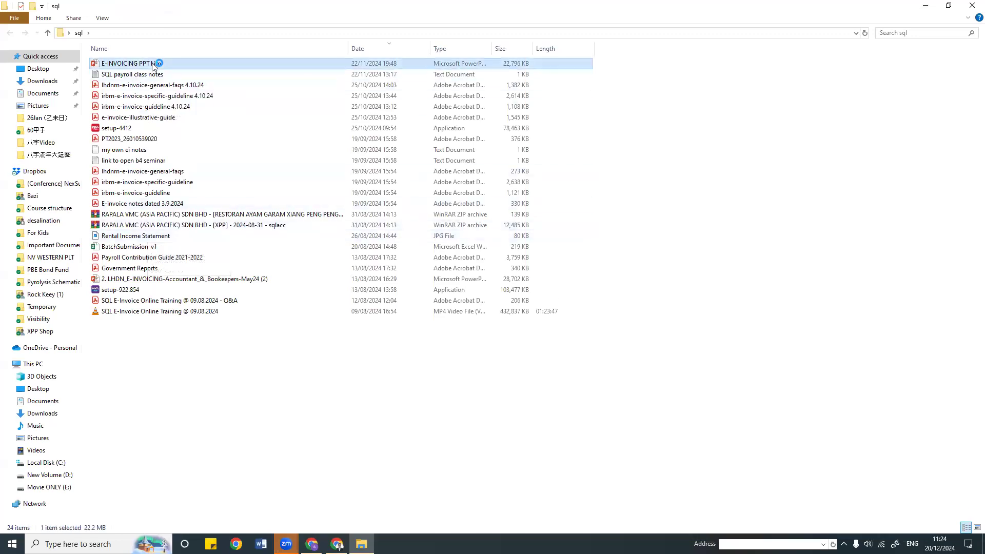
{"action": "left_click", "coordinate": [949, 6]}
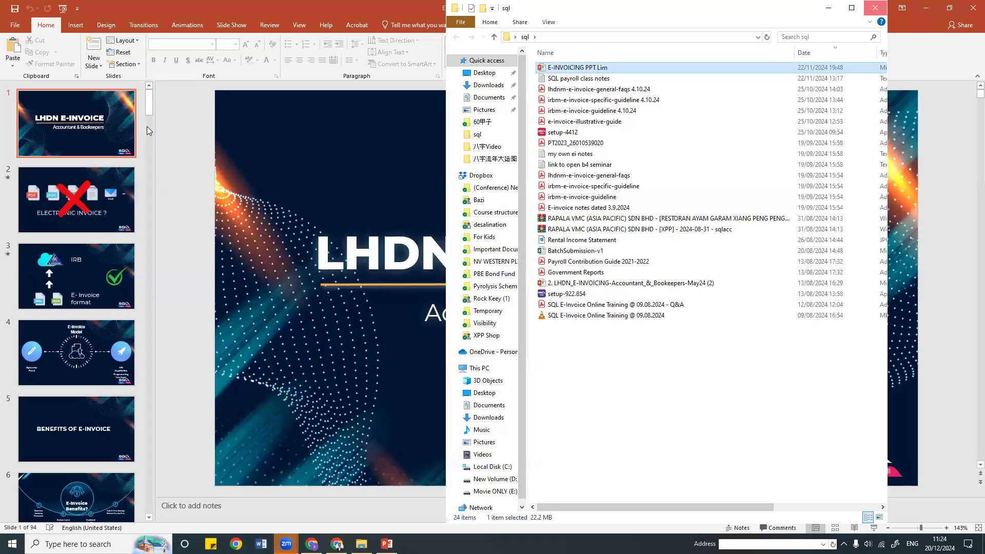
Step: Present slide 79, the MyTax login screenshot, full screen, then end the show
{"action": "scroll", "coordinate": [144, 511], "scroll_direction": "down", "scroll_amount": 5}
{"action": "scroll", "coordinate": [72, 363], "scroll_direction": "down", "scroll_amount": 20}
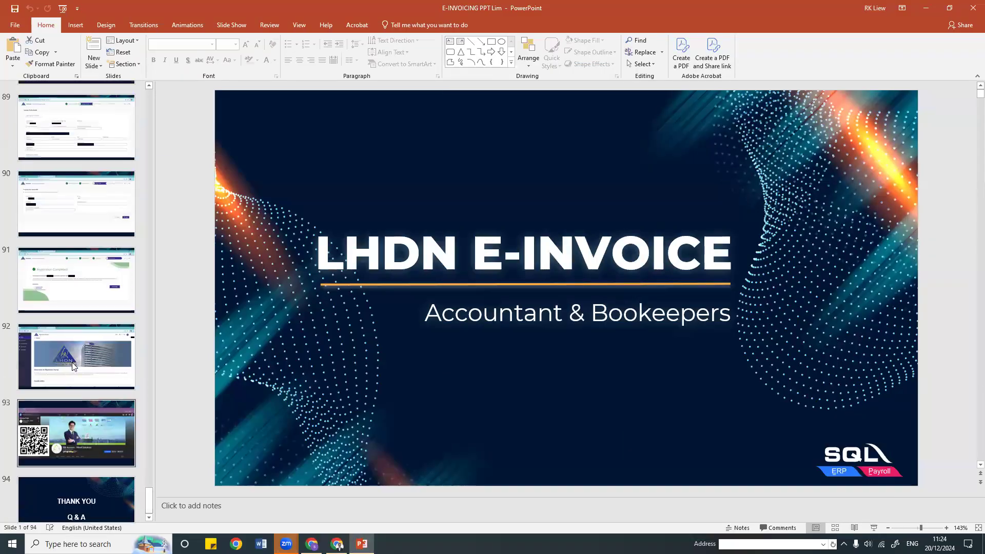
{"action": "scroll", "coordinate": [72, 362], "scroll_direction": "up", "scroll_amount": 12}
{"action": "scroll", "coordinate": [89, 280], "scroll_direction": "up", "scroll_amount": 1}
{"action": "left_click", "coordinate": [89, 280]}
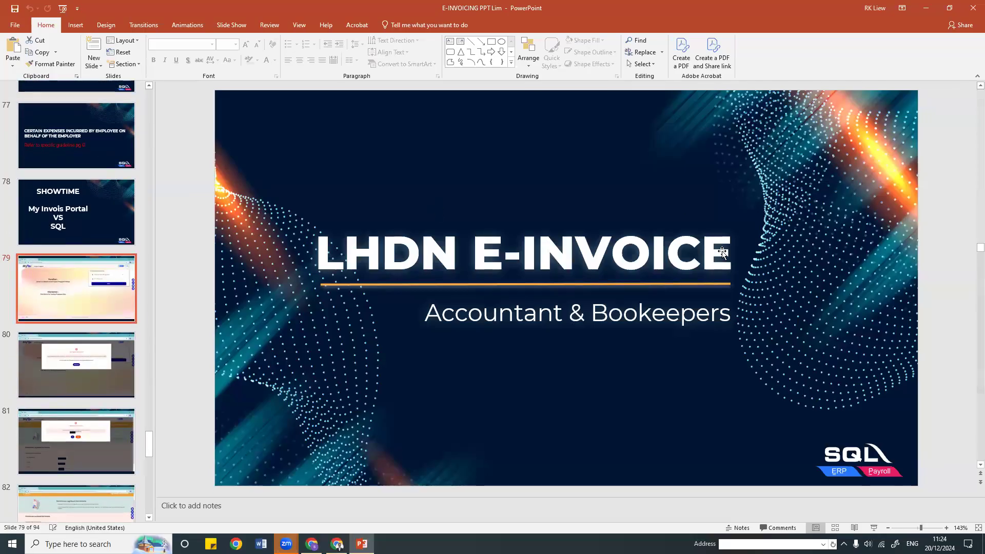
{"action": "left_click", "coordinate": [873, 528]}
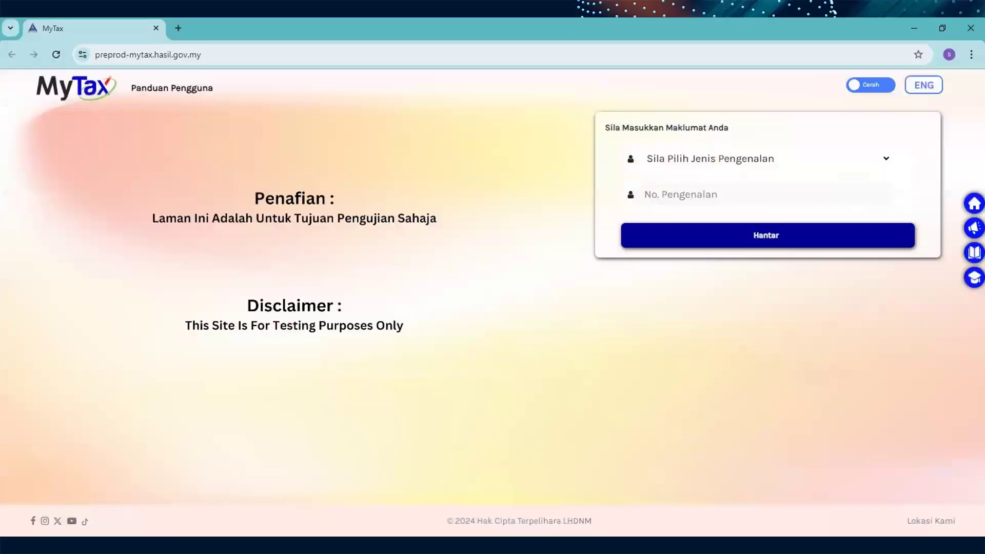
{"action": "key", "text": "Escape"}
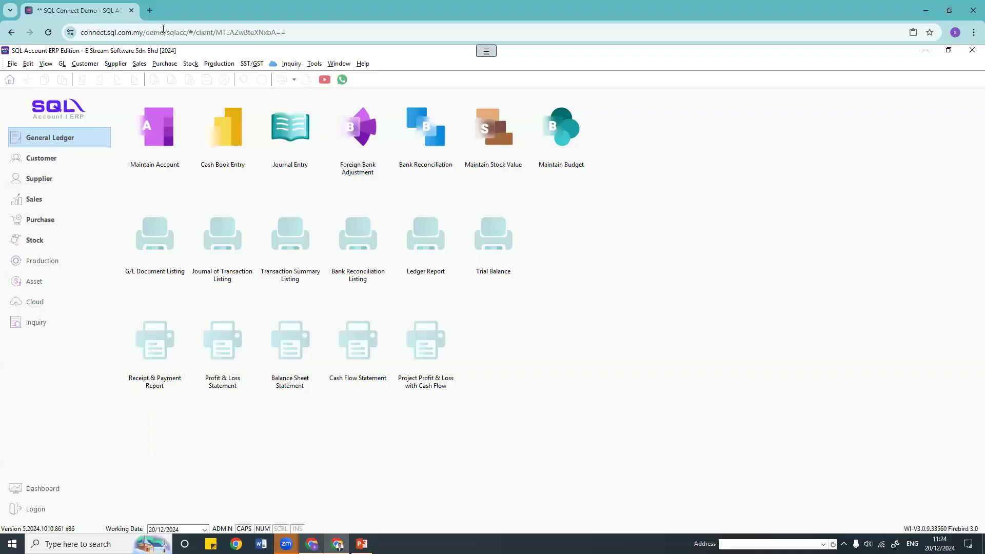
Step: Load the MyTax preprod site (preprod-mytax.hasil.gov.my) in a new browser tab
{"action": "key", "text": "ctrl+t"}
{"action": "type", "text": "PRE"}
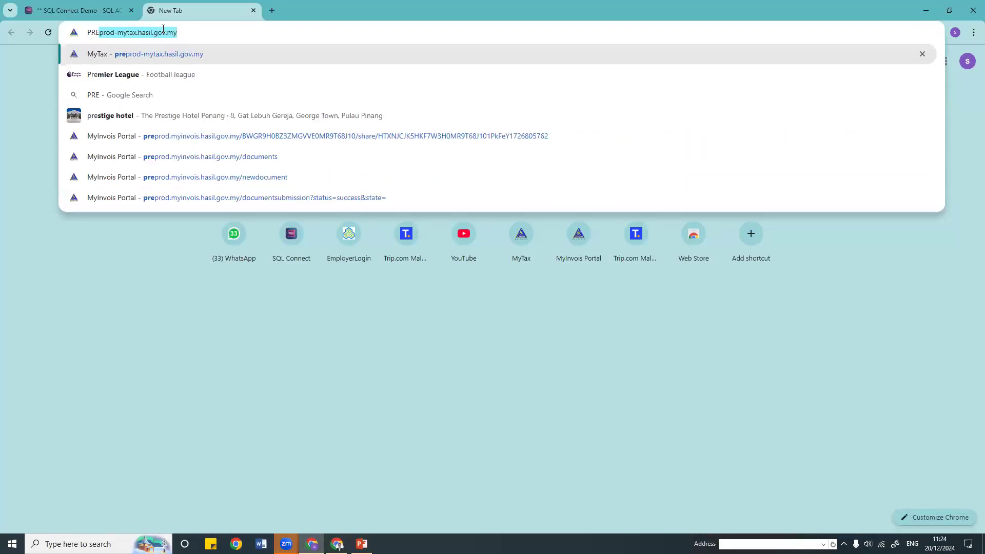
{"action": "key", "text": "Return"}
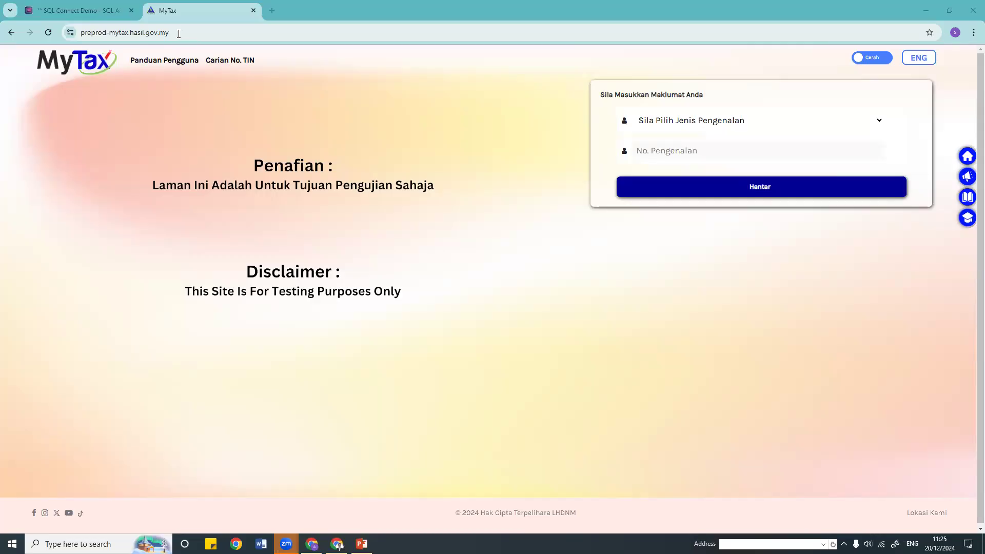
{"action": "left_click", "coordinate": [188, 29]}
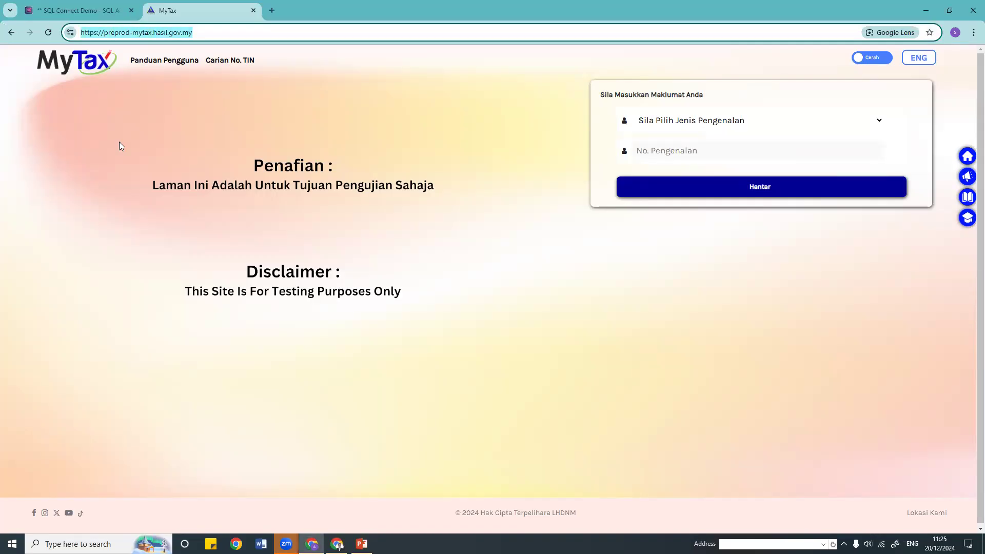
{"action": "left_click", "coordinate": [123, 128]}
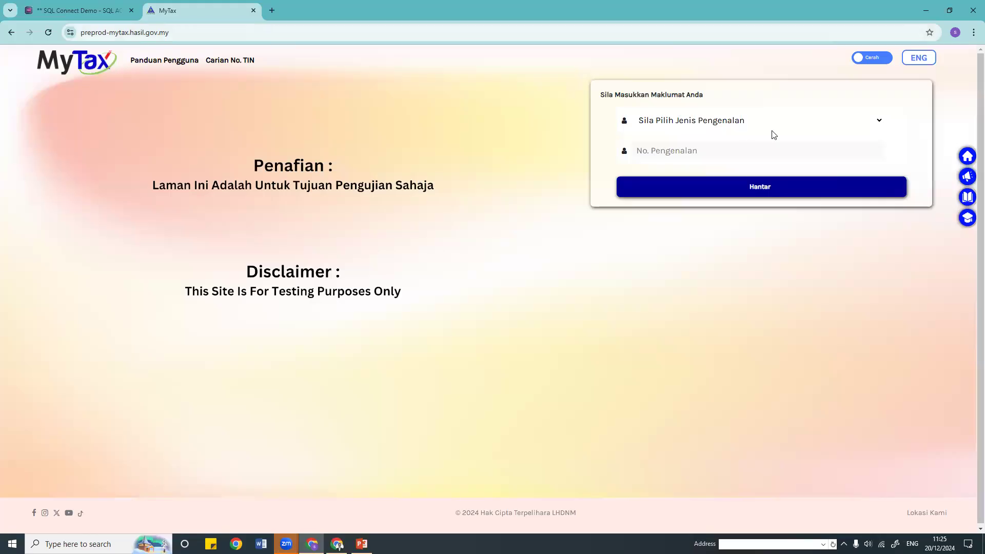
Step: Choose No. Kad Pengenalan as the login ID type, then return to the presentation
{"action": "left_click", "coordinate": [677, 127]}
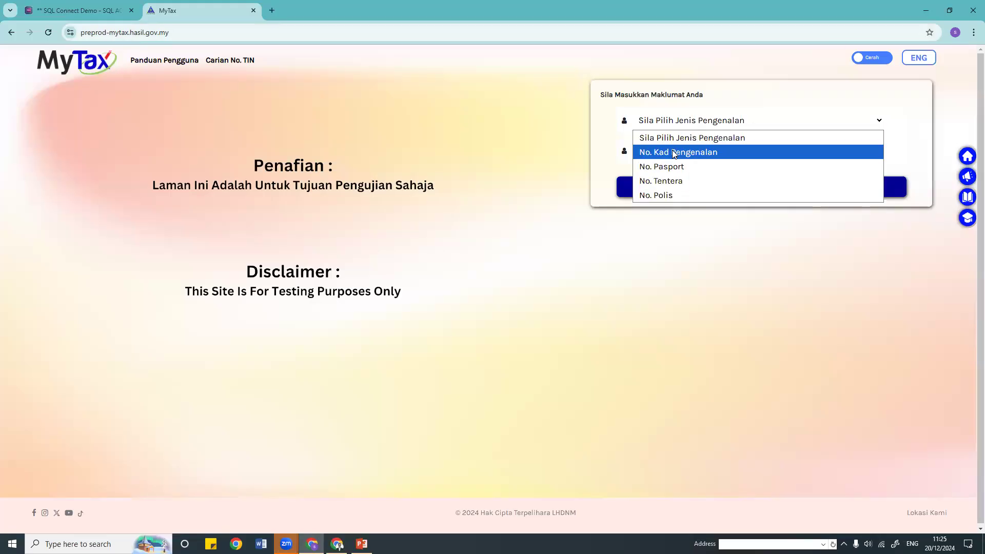
{"action": "left_click", "coordinate": [672, 151]}
{"action": "left_click", "coordinate": [673, 150]}
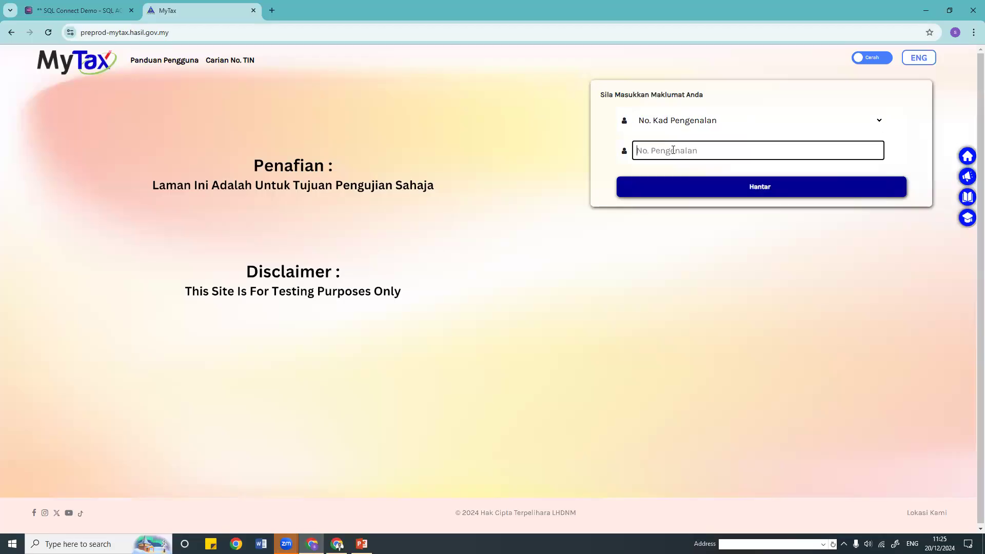
{"action": "key", "text": "alt+Tab"}
{"action": "scroll", "coordinate": [530, 292], "scroll_direction": "down", "scroll_amount": 1}
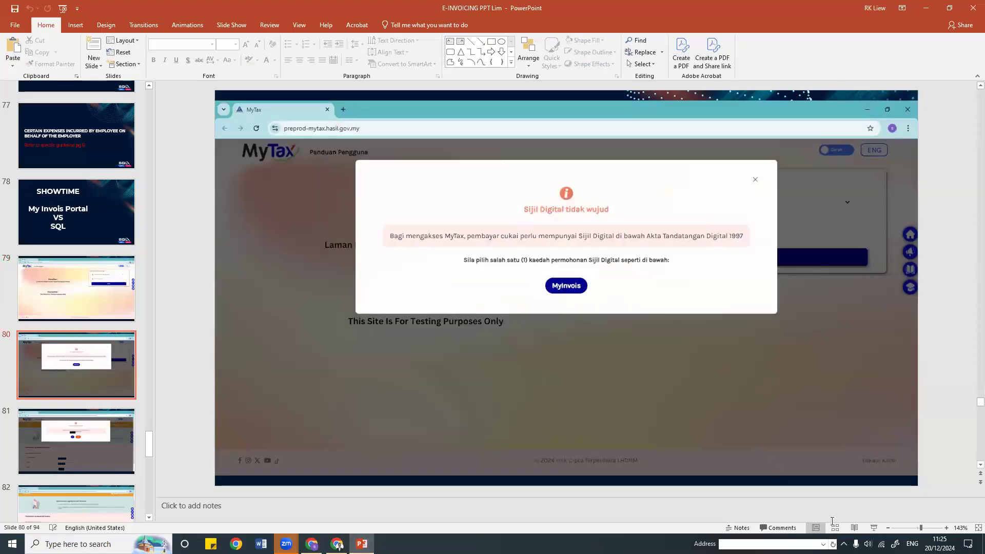
Step: Present from slide 80 and advance to the e-mail confirmation screenshot
{"action": "key", "text": "shift+F5"}
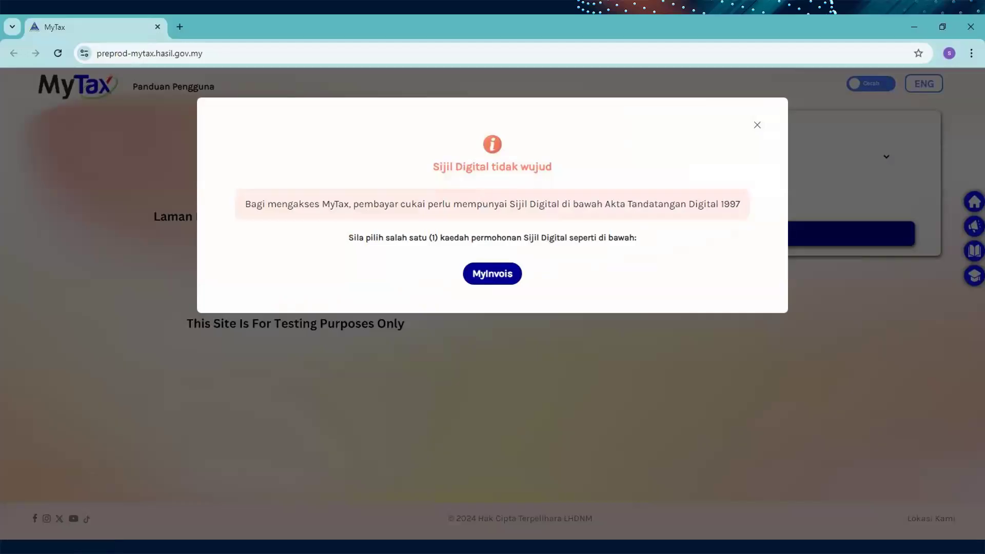
{"action": "left_click", "coordinate": [519, 292]}
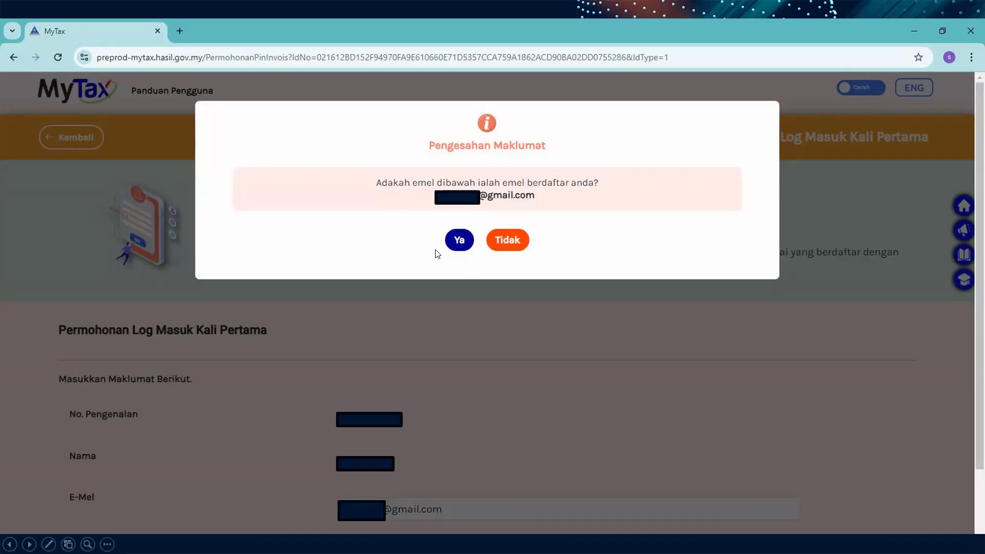
Step: Advance to the 'Pengesahan Maklumat' slide, then step back to the e-mail confirmation slide
{"action": "left_click", "coordinate": [460, 241]}
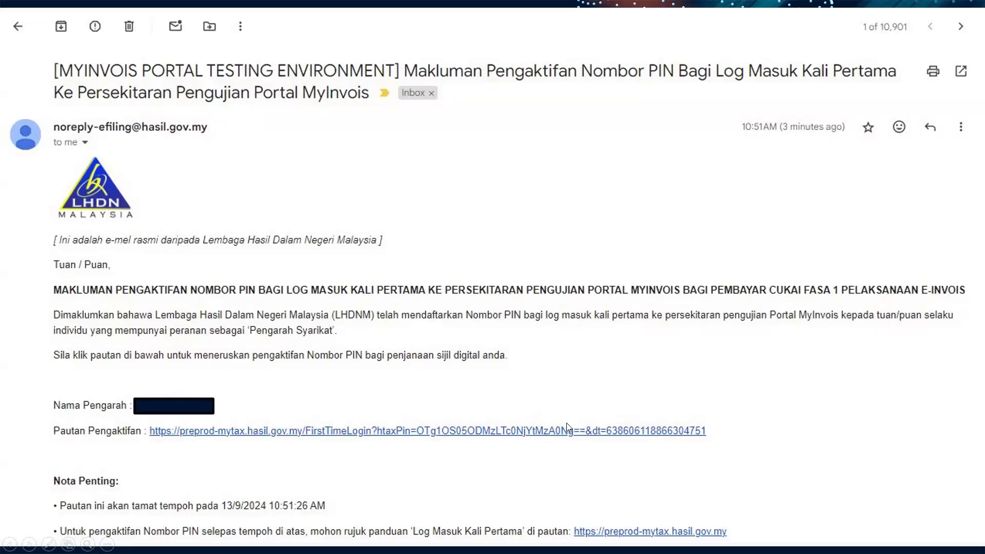
{"action": "key", "text": "Left"}
{"action": "key", "text": "Left"}
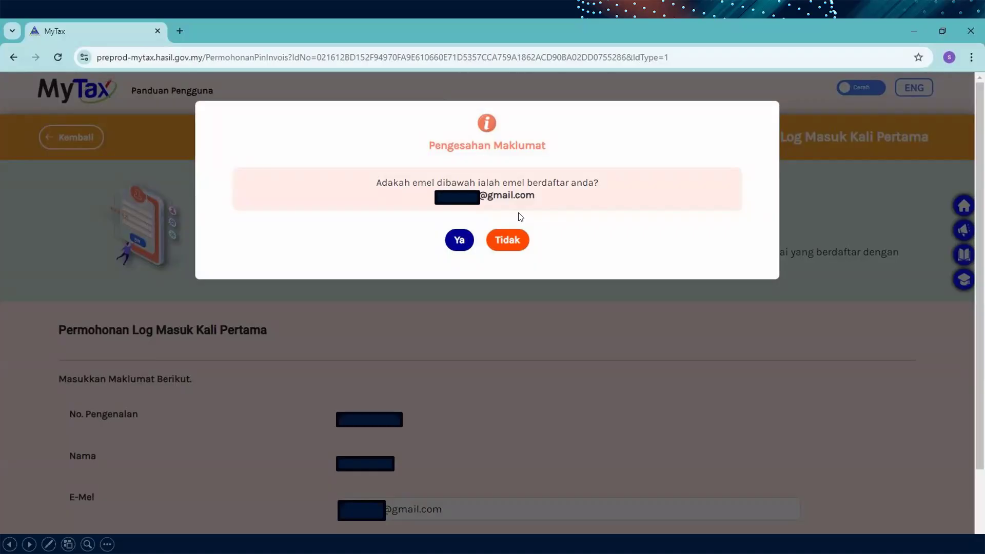
Step: Advance the slide show again to the LHDN PIN activation e-mail screenshot
{"action": "left_click", "coordinate": [507, 240]}
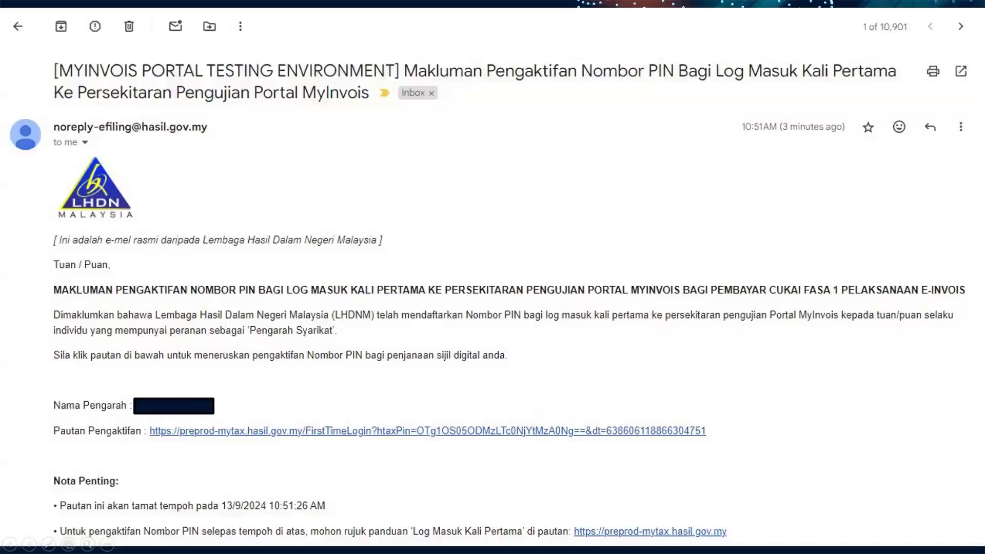
Step: Step through the first-time login and password setup slides to the MyTax dashboard screenshot
{"action": "left_click", "coordinate": [496, 430]}
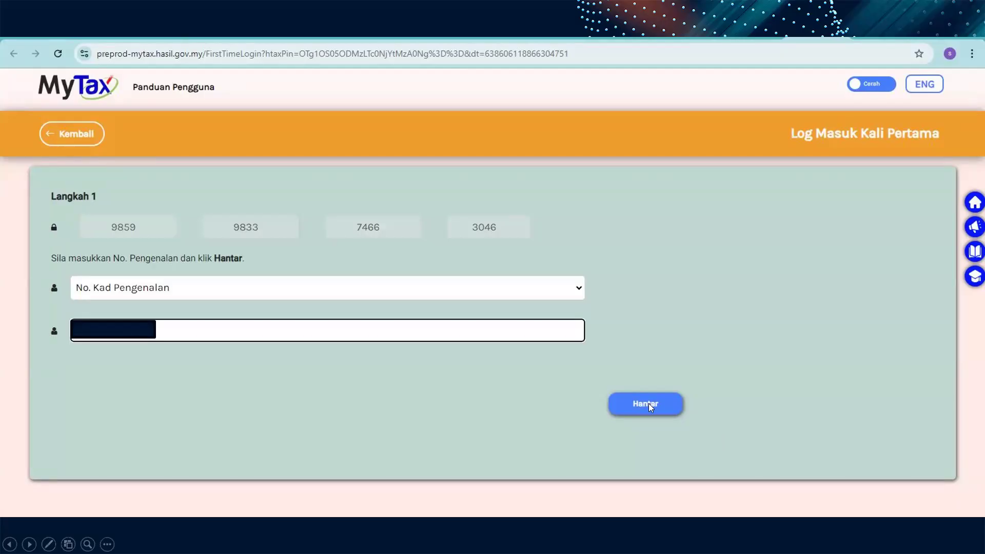
{"action": "left_click", "coordinate": [645, 403]}
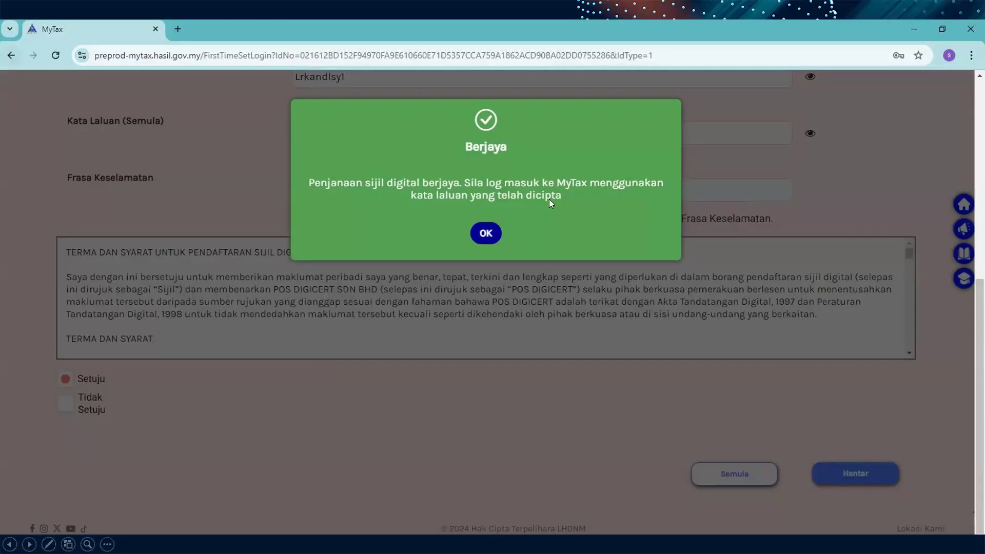
{"action": "left_click", "coordinate": [486, 230]}
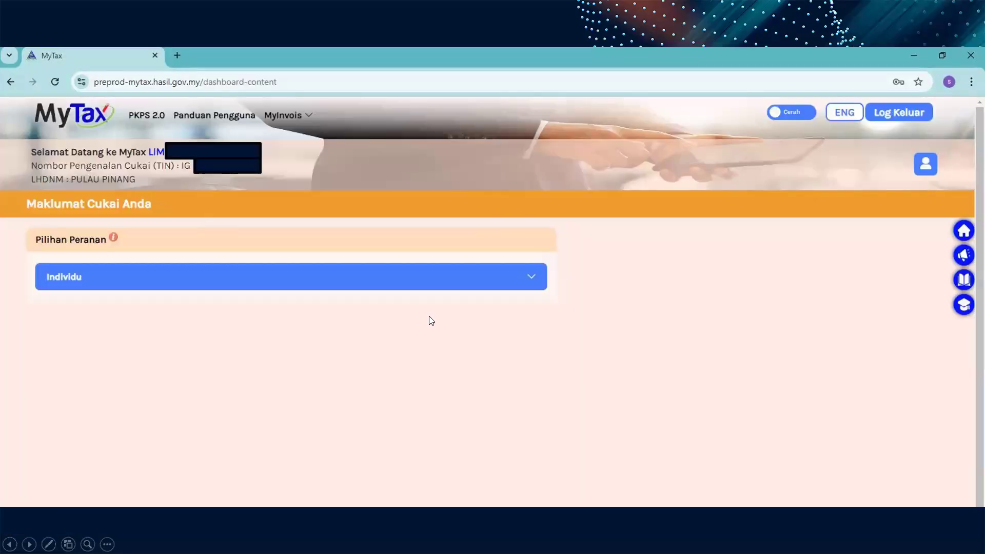
Step: Advance past the MyInvois registration terms slide to the MyInvois Portal home page screenshot
{"action": "left_click", "coordinate": [303, 130]}
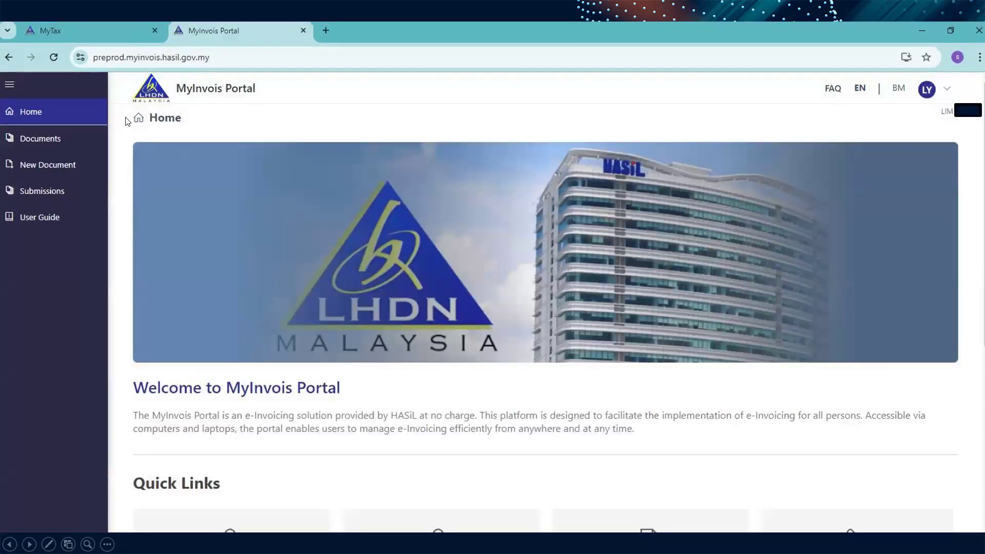
Step: Advance to the 'THANK YOU Q & A' slide, end the slide show and close PowerPoint
{"action": "left_click", "coordinate": [374, 208]}
{"action": "left_click", "coordinate": [570, 193]}
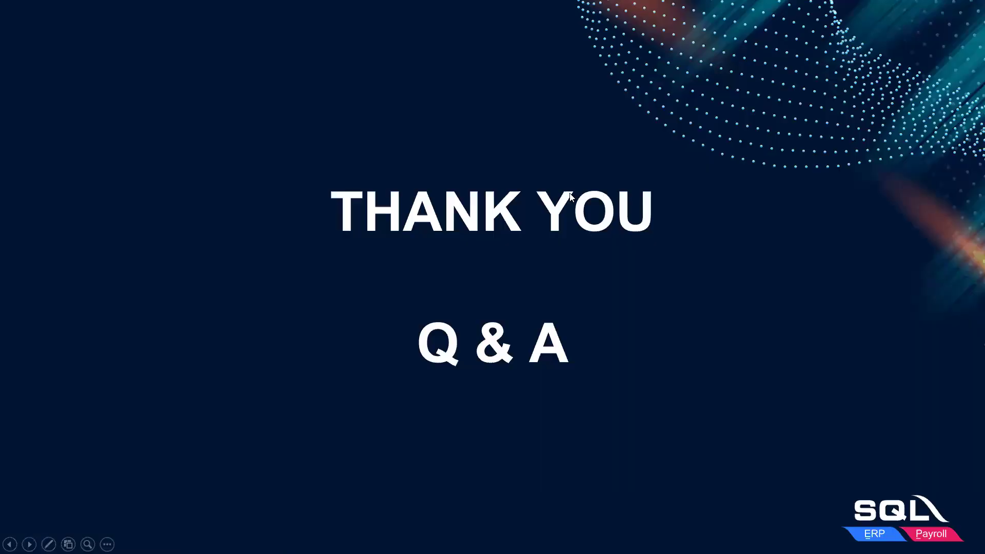
{"action": "key", "text": "Escape"}
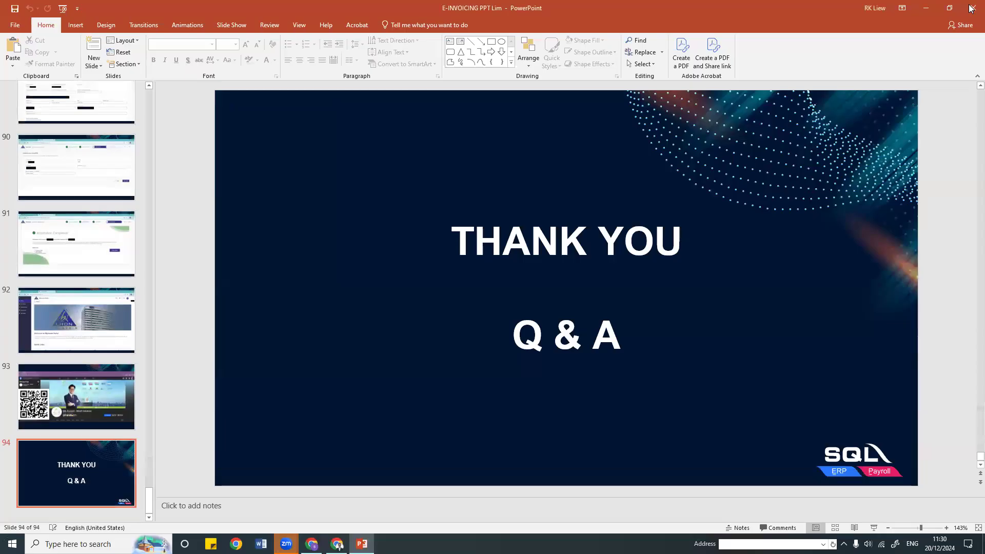
{"action": "left_click", "coordinate": [970, 7]}
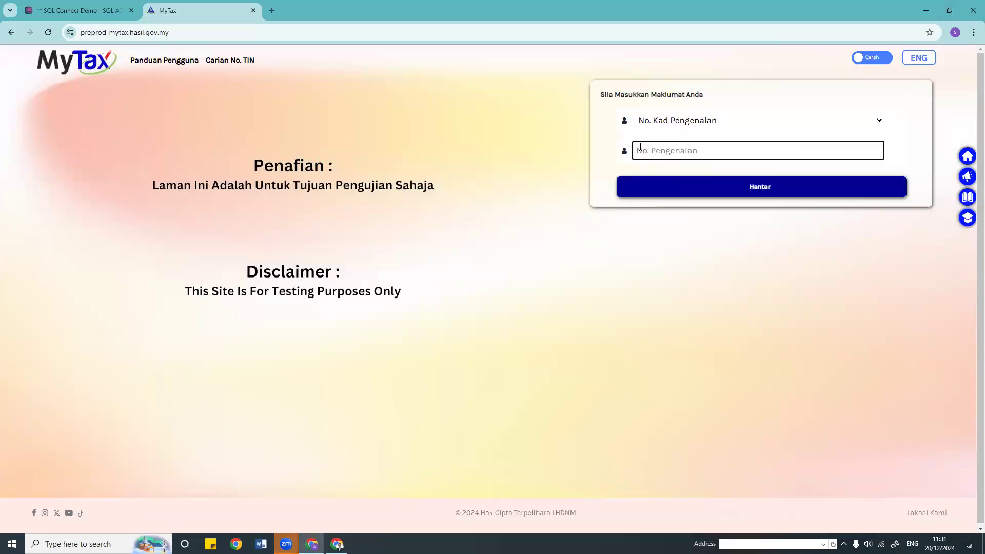
Step: Bring back the E-Invoice PDF and MyTax browser windows and acknowledge the SQL Account notice
{"action": "mouse_move", "coordinate": [339, 545]}
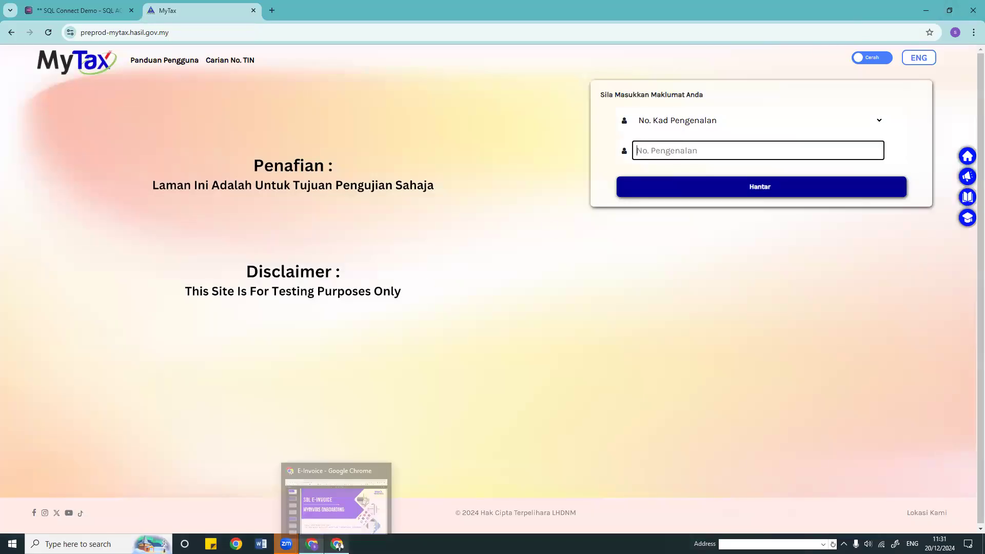
{"action": "left_click", "coordinate": [339, 546]}
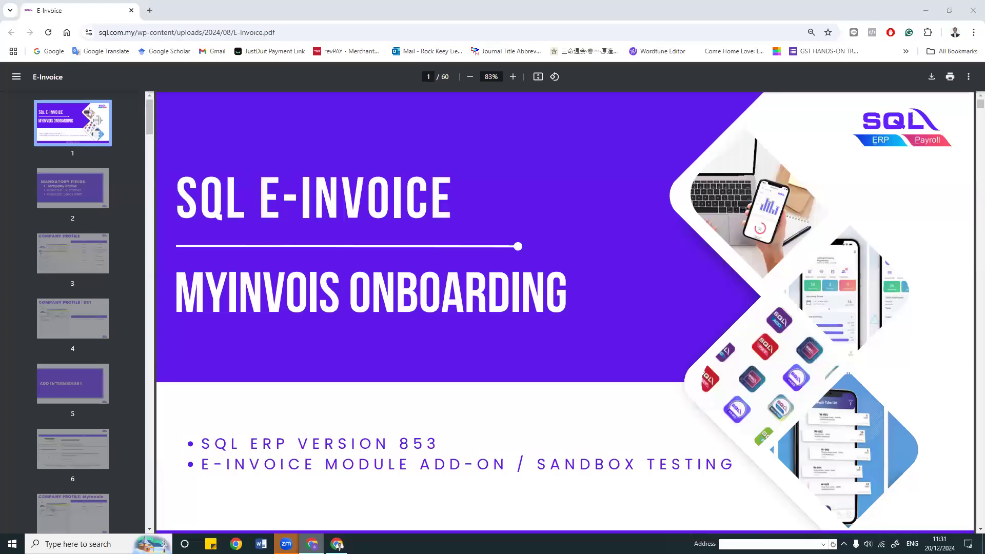
{"action": "left_click", "coordinate": [339, 546]}
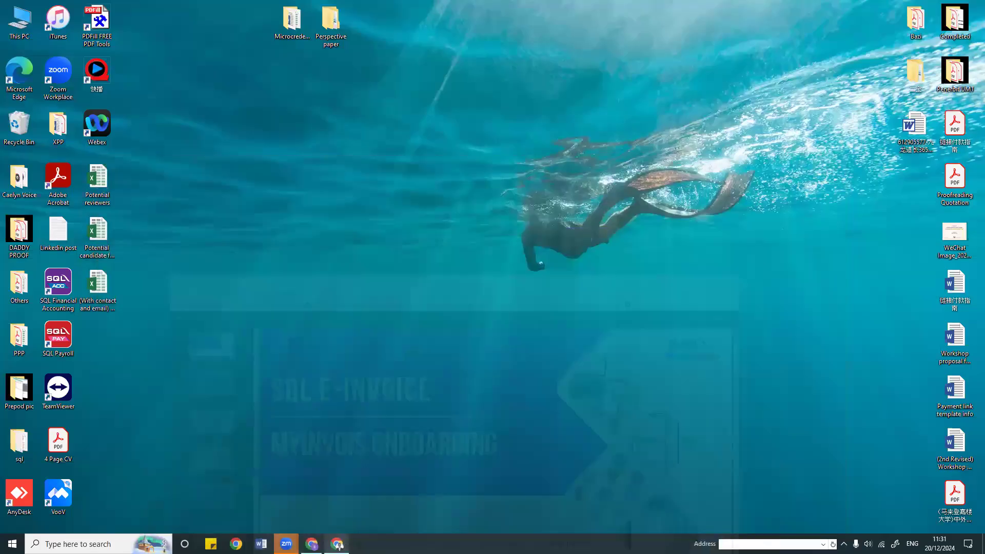
{"action": "left_click", "coordinate": [338, 546]}
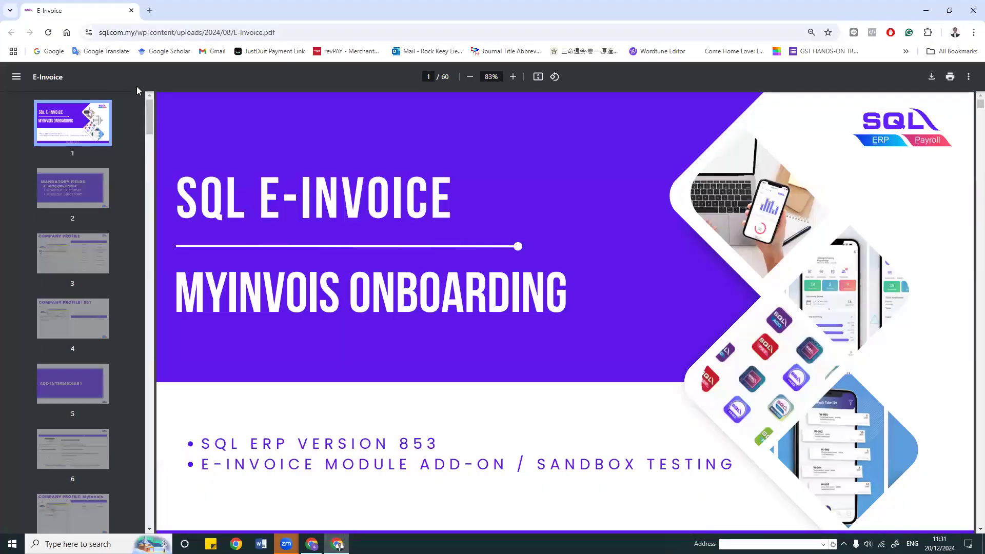
{"action": "left_click", "coordinate": [311, 544]}
{"action": "key", "text": "ctrl+shift+Tab"}
{"action": "left_click", "coordinate": [540, 331]}
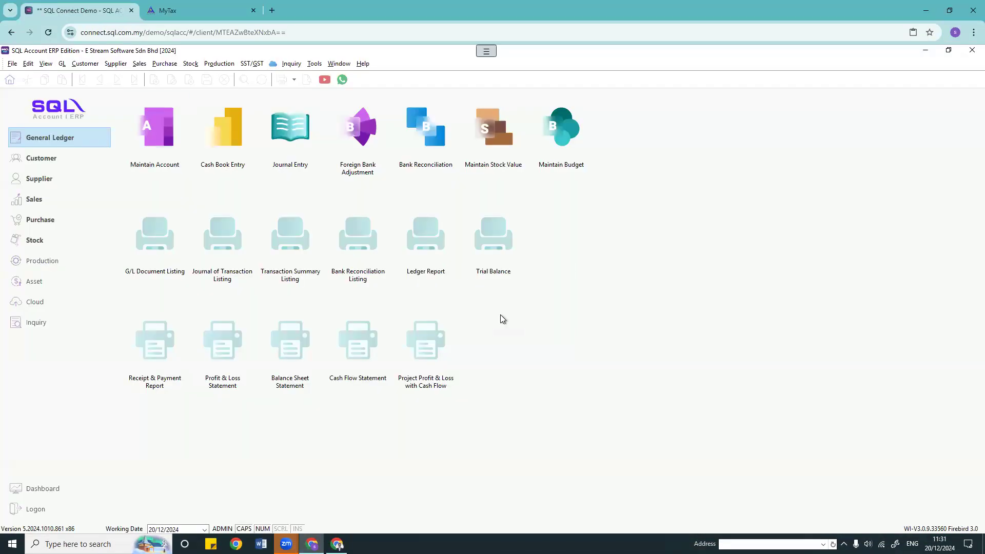
{"action": "left_click", "coordinate": [12, 64]}
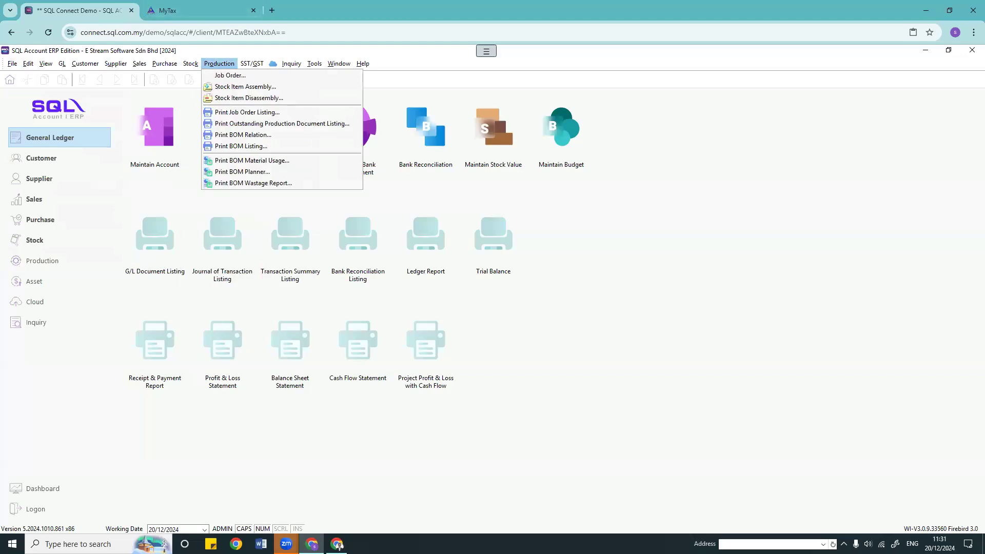
{"action": "left_click", "coordinate": [337, 544]}
{"action": "scroll", "coordinate": [491, 362], "scroll_direction": "down", "scroll_amount": 14}
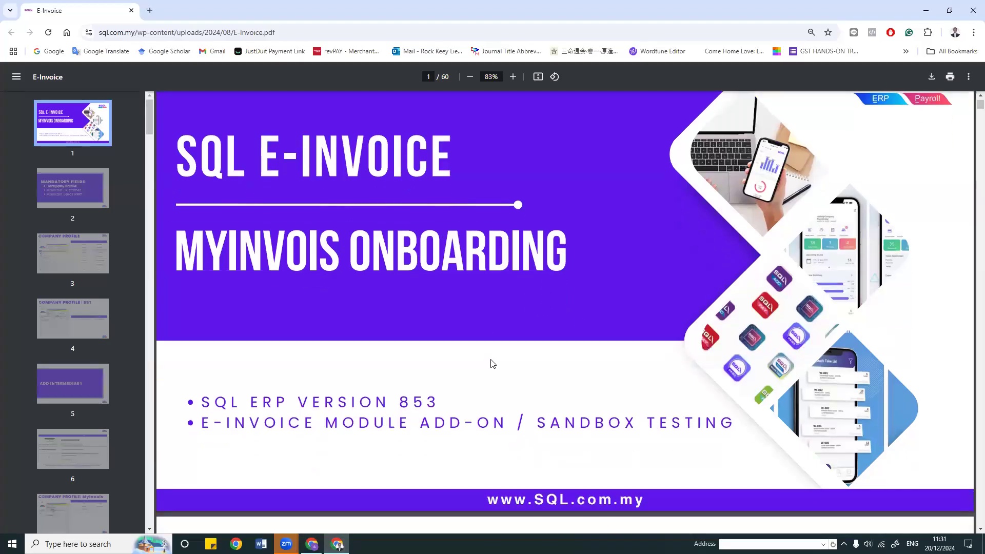
{"action": "scroll", "coordinate": [519, 389], "scroll_direction": "down", "scroll_amount": 6}
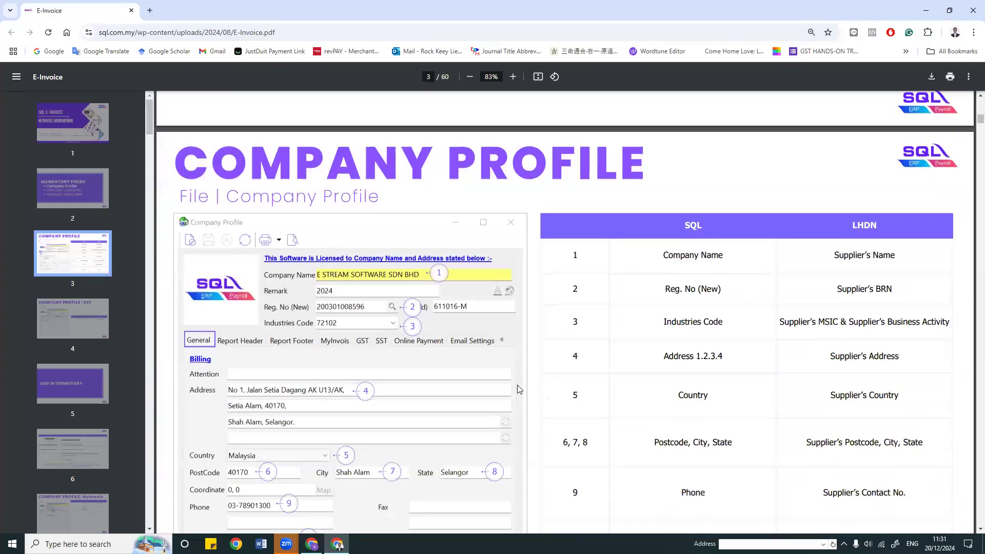
{"action": "scroll", "coordinate": [538, 255], "scroll_direction": "up", "scroll_amount": 2}
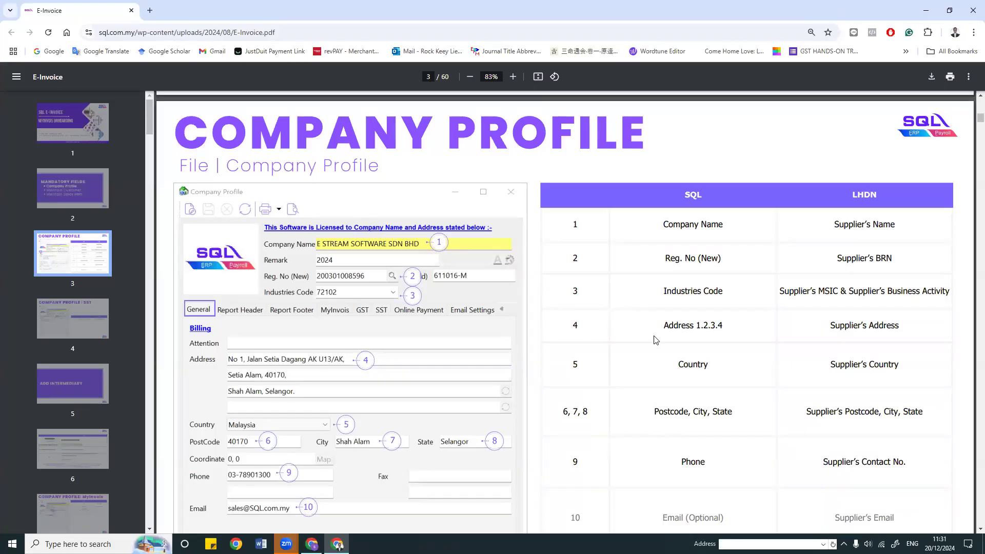
{"action": "scroll", "coordinate": [569, 318], "scroll_direction": "down", "scroll_amount": 1}
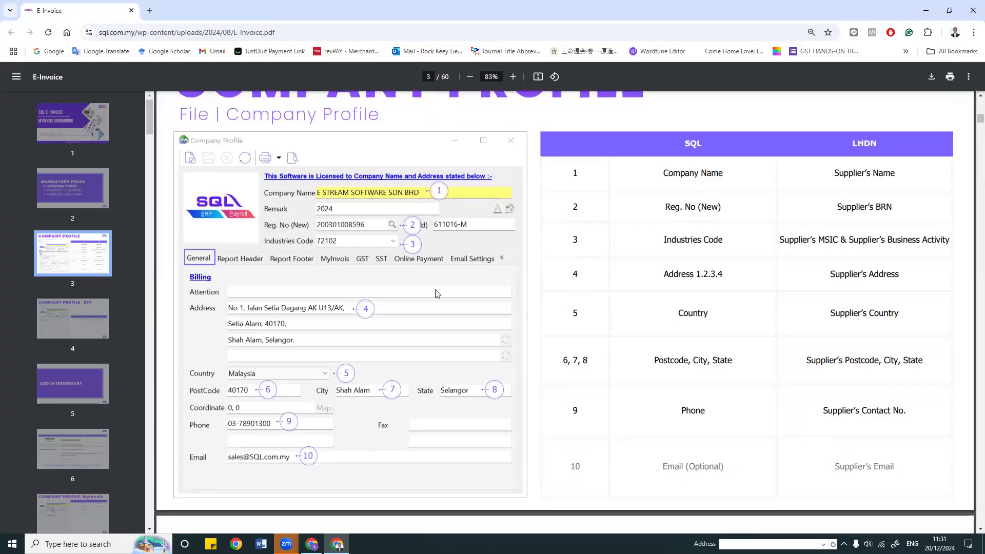
{"action": "scroll", "coordinate": [437, 293], "scroll_direction": "down", "scroll_amount": 3}
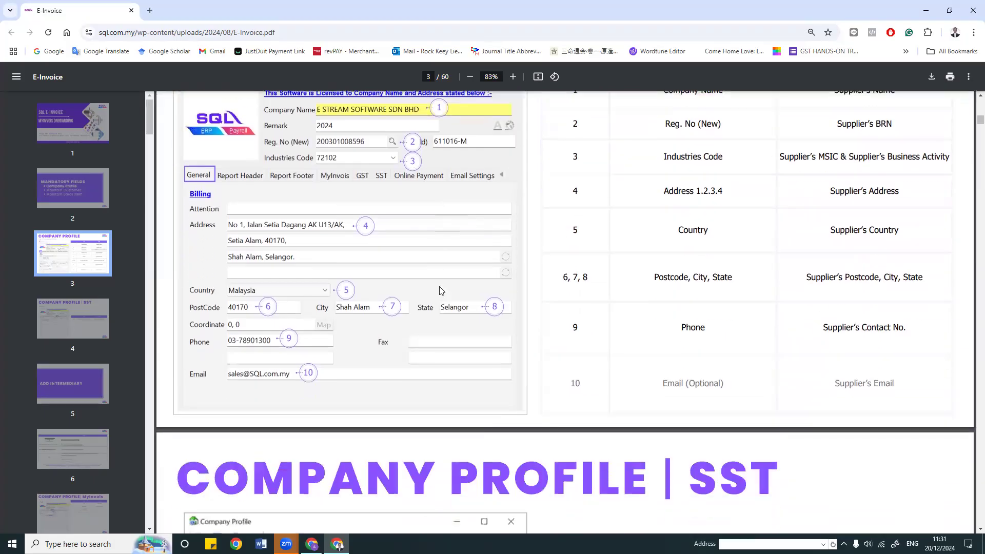
{"action": "scroll", "coordinate": [439, 289], "scroll_direction": "up", "scroll_amount": 4}
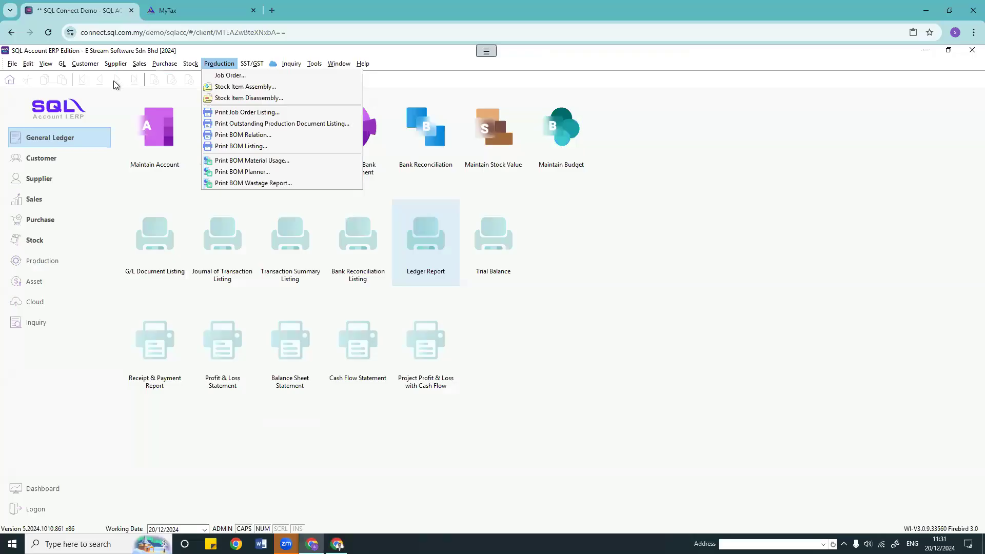
Step: Open the Company Profile, check its Industries Code 00000, then return to the E-Invoice guide
{"action": "left_click", "coordinate": [11, 64]}
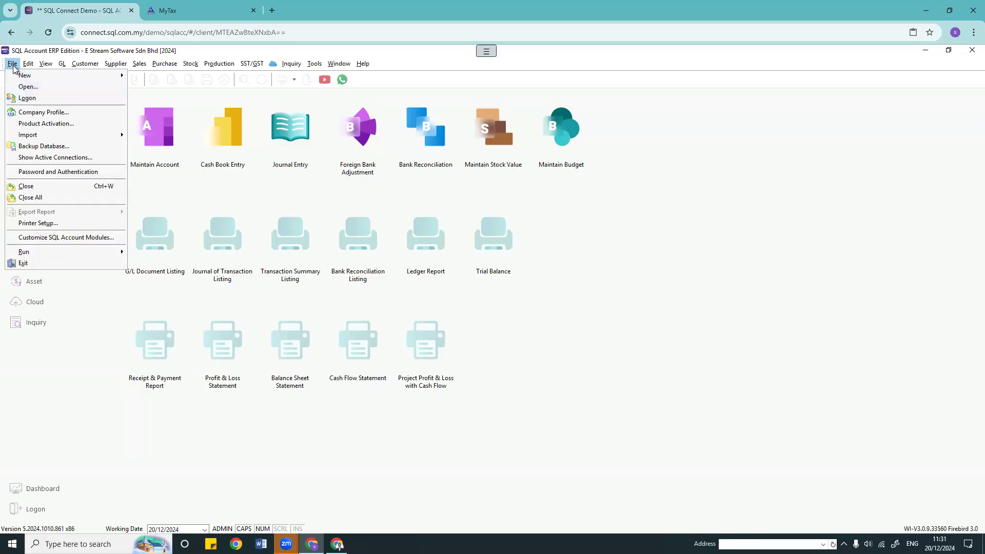
{"action": "left_click", "coordinate": [26, 114]}
{"action": "left_click_drag", "start_coordinate": [221, 203], "coordinate": [303, 119]}
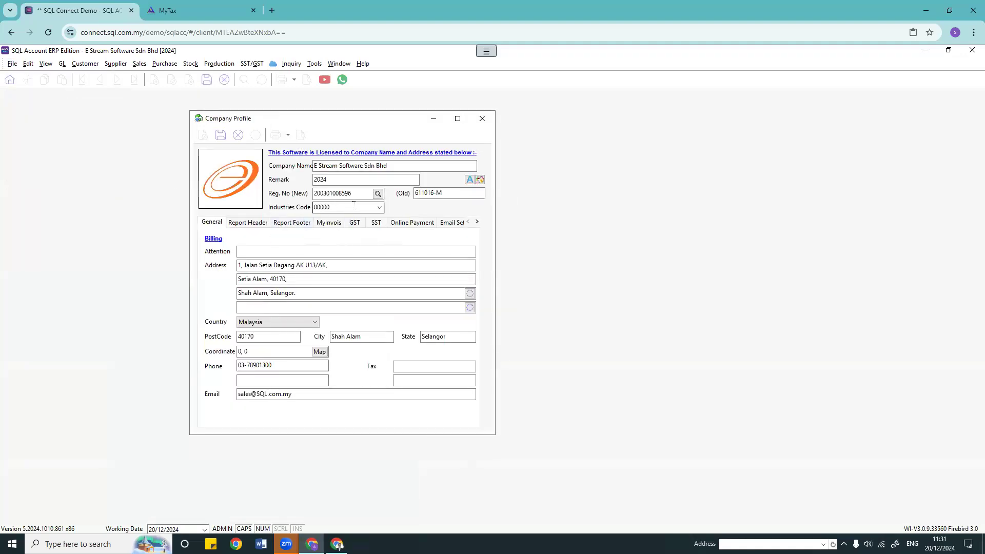
{"action": "left_click", "coordinate": [358, 205]}
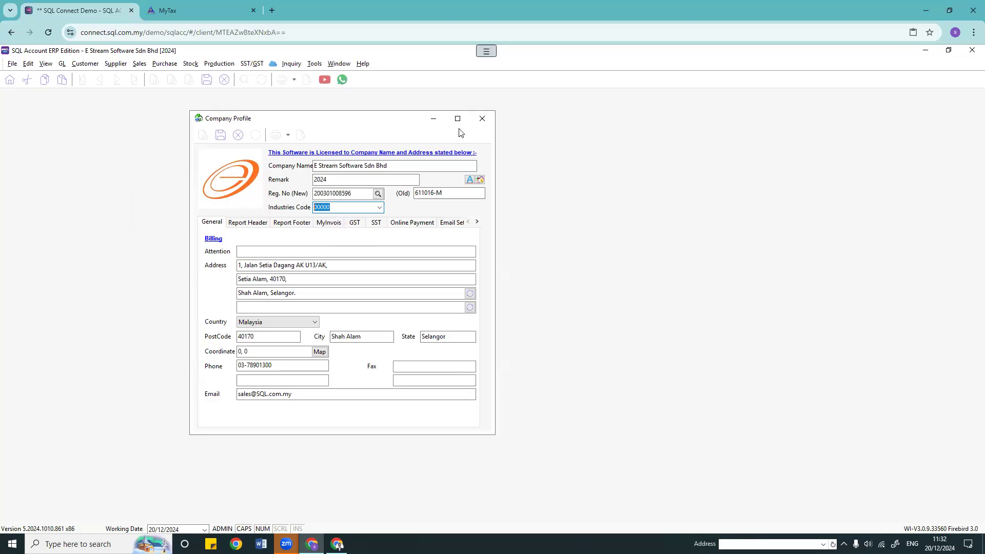
{"action": "key", "text": "alt+Tab"}
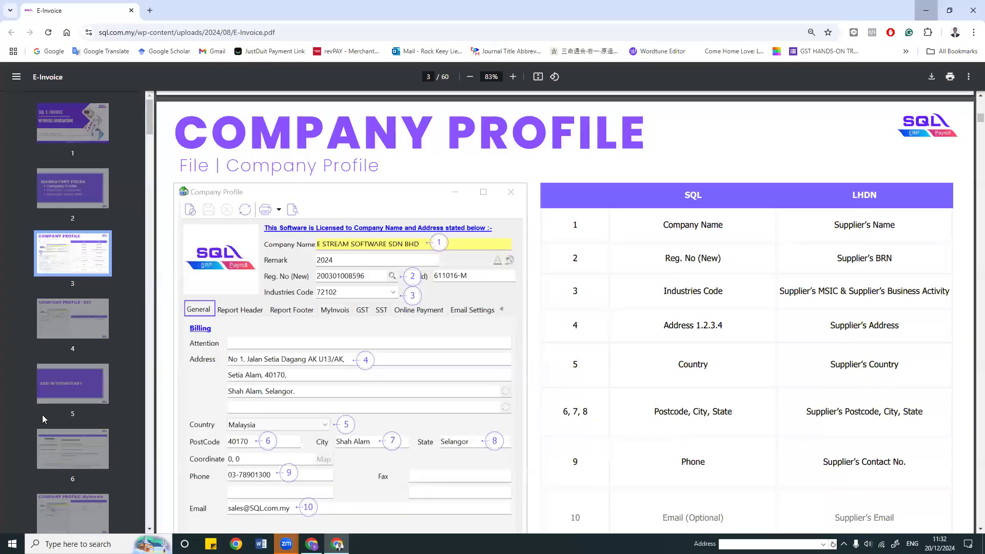
Step: Open the PT2023 tax return PDF from the sql folder and scroll through its pages
{"action": "left_click", "coordinate": [926, 11]}
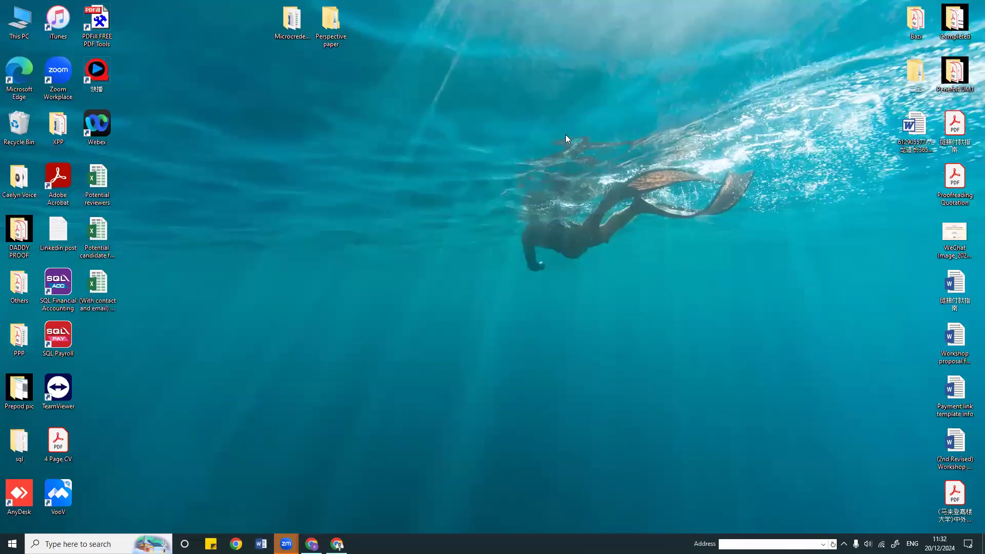
{"action": "double_click", "coordinate": [31, 434]}
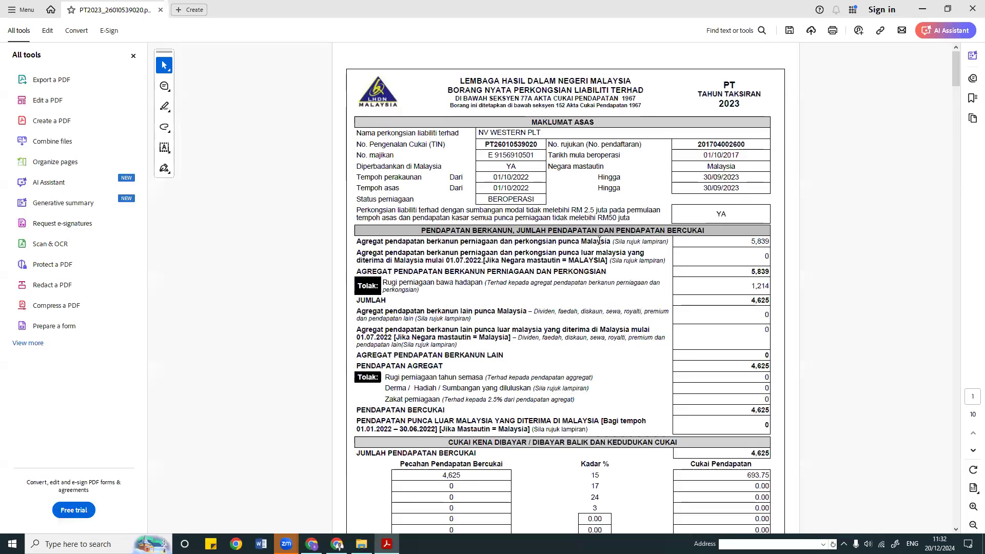
{"action": "scroll", "coordinate": [602, 244], "scroll_direction": "down", "scroll_amount": 3}
{"action": "scroll", "coordinate": [602, 244], "scroll_direction": "down", "scroll_amount": 20}
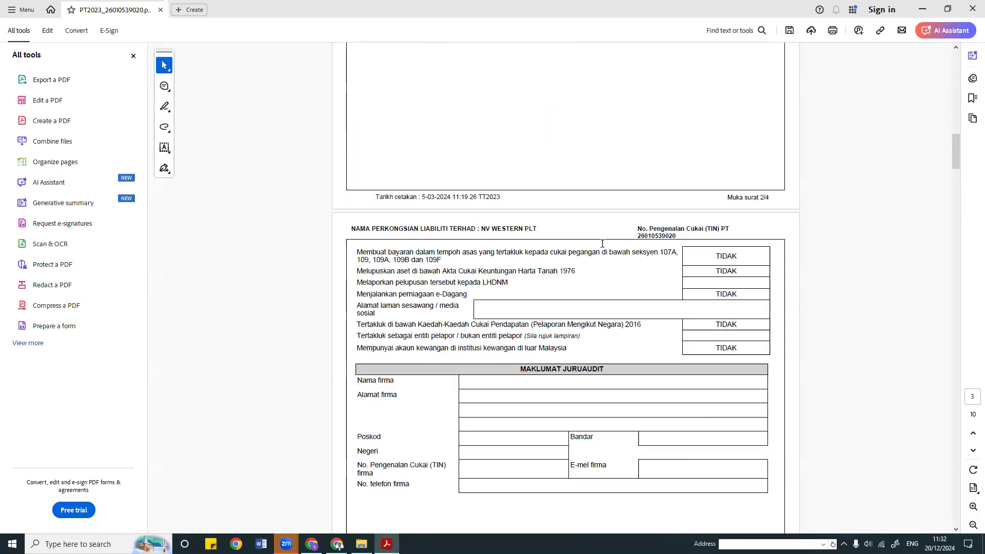
{"action": "scroll", "coordinate": [602, 243], "scroll_direction": "down", "scroll_amount": 12}
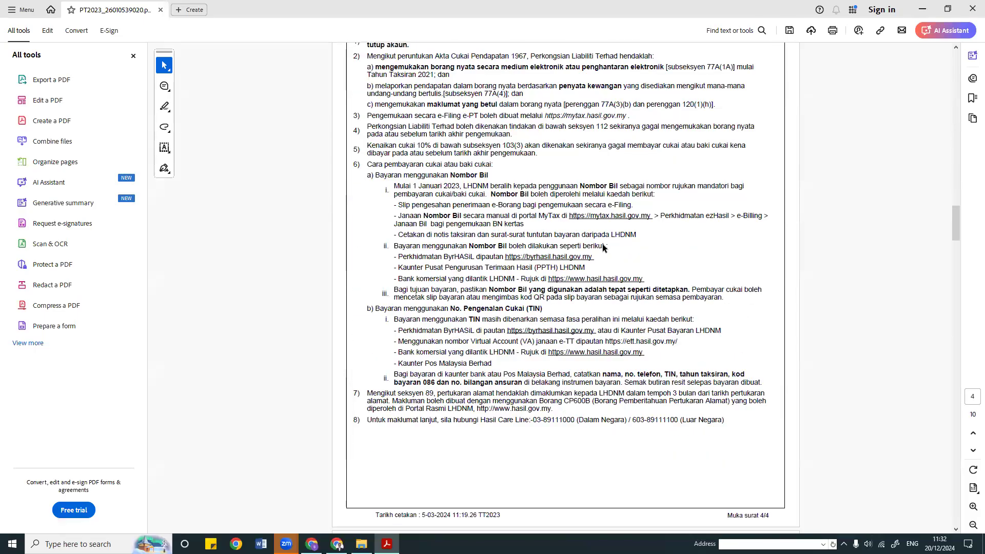
{"action": "scroll", "coordinate": [585, 234], "scroll_direction": "down", "scroll_amount": 7}
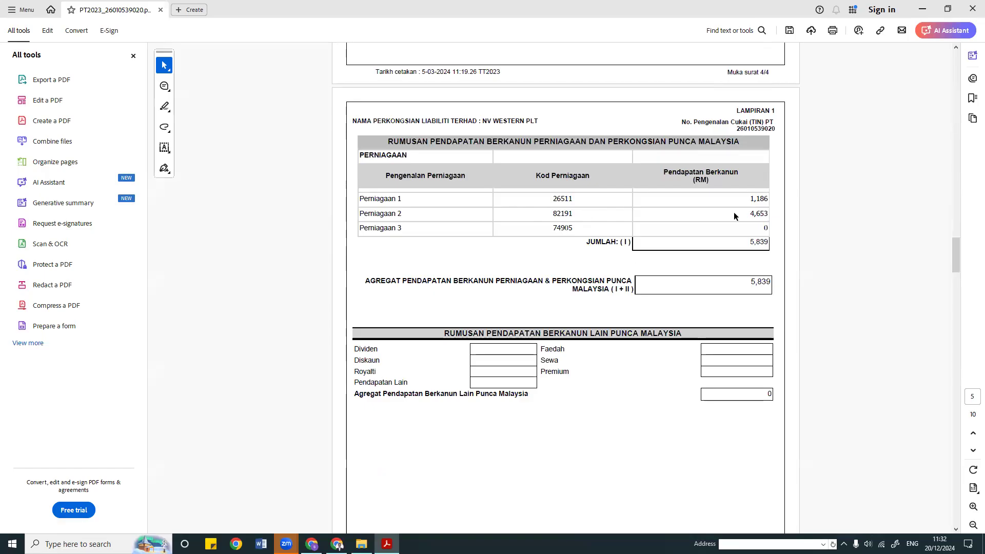
{"action": "scroll", "coordinate": [678, 285], "scroll_direction": "down", "scroll_amount": 5}
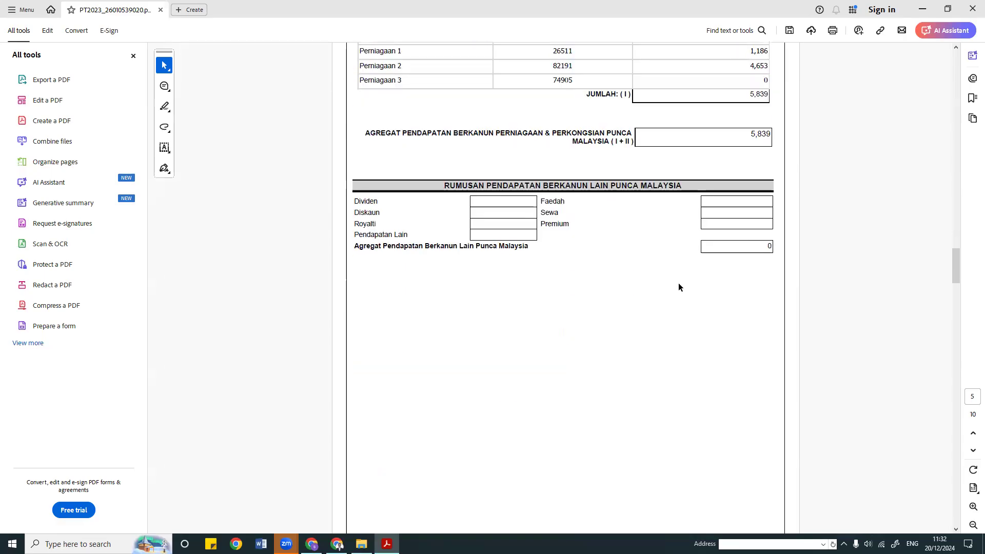
{"action": "scroll", "coordinate": [678, 285], "scroll_direction": "down", "scroll_amount": 15}
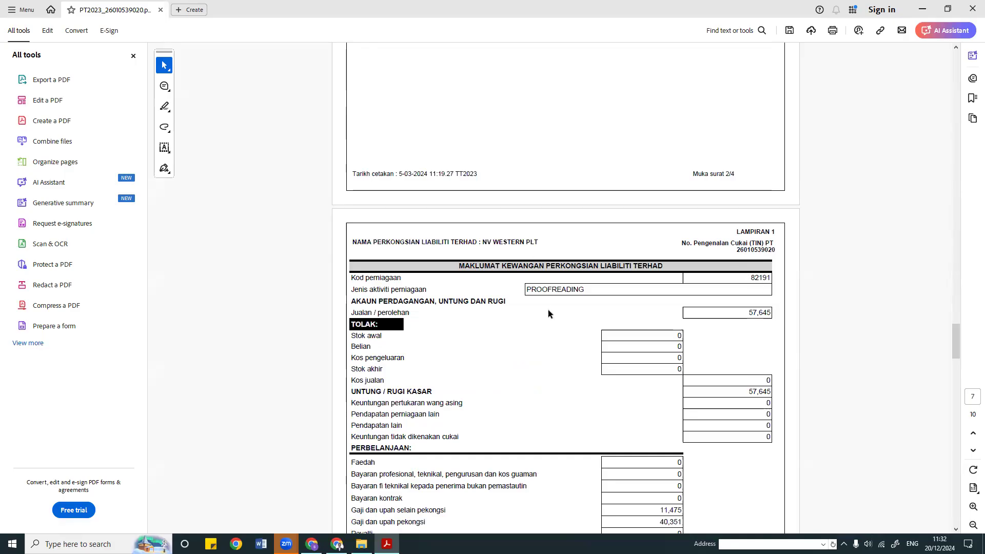
{"action": "scroll", "coordinate": [538, 322], "scroll_direction": "up", "scroll_amount": 15}
{"action": "scroll", "coordinate": [535, 326], "scroll_direction": "up", "scroll_amount": 10}
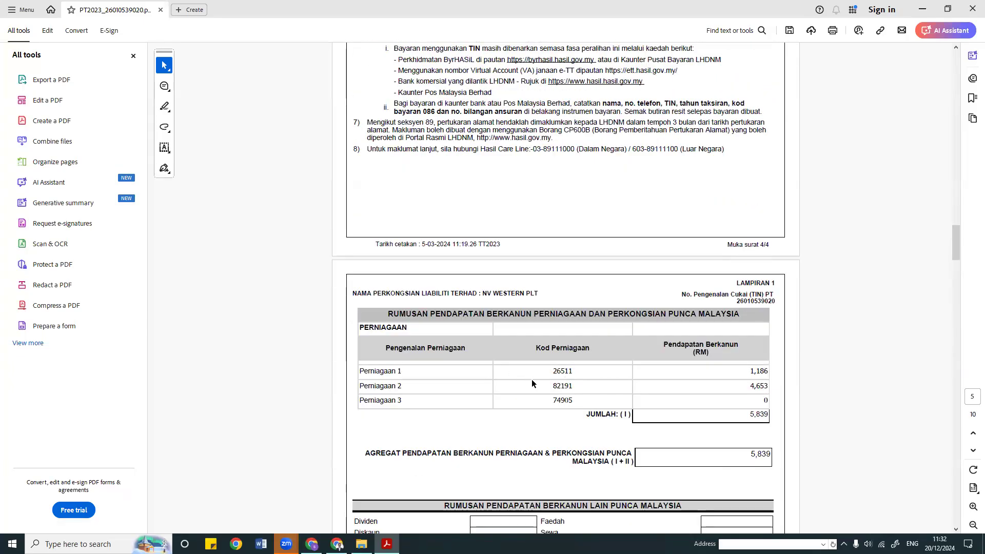
{"action": "scroll", "coordinate": [531, 380], "scroll_direction": "down", "scroll_amount": 10}
{"action": "scroll", "coordinate": [534, 382], "scroll_direction": "down", "scroll_amount": 10}
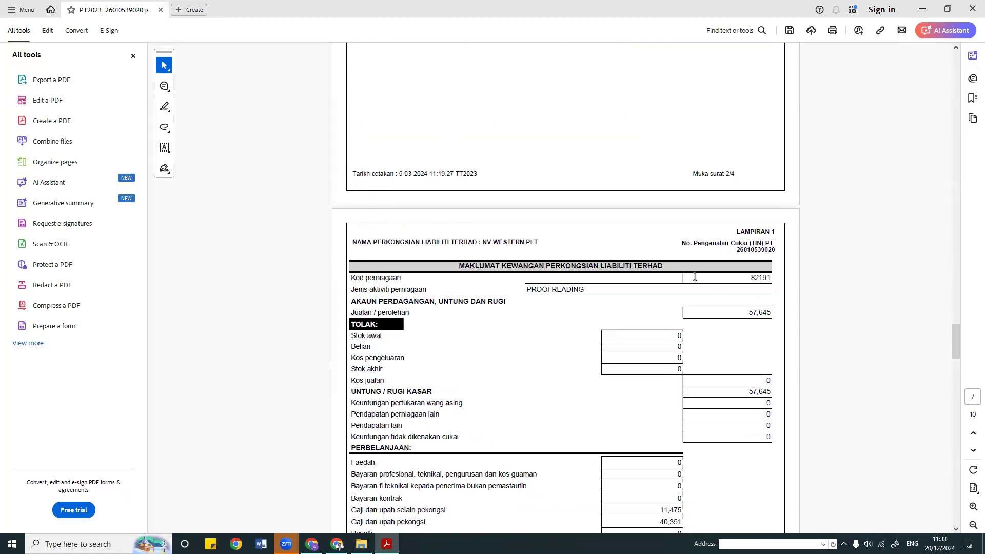
Step: Locate business code 82191 in the return's financial section, then minimise Acrobat
{"action": "left_click_drag", "start_coordinate": [348, 281], "coordinate": [420, 287]}
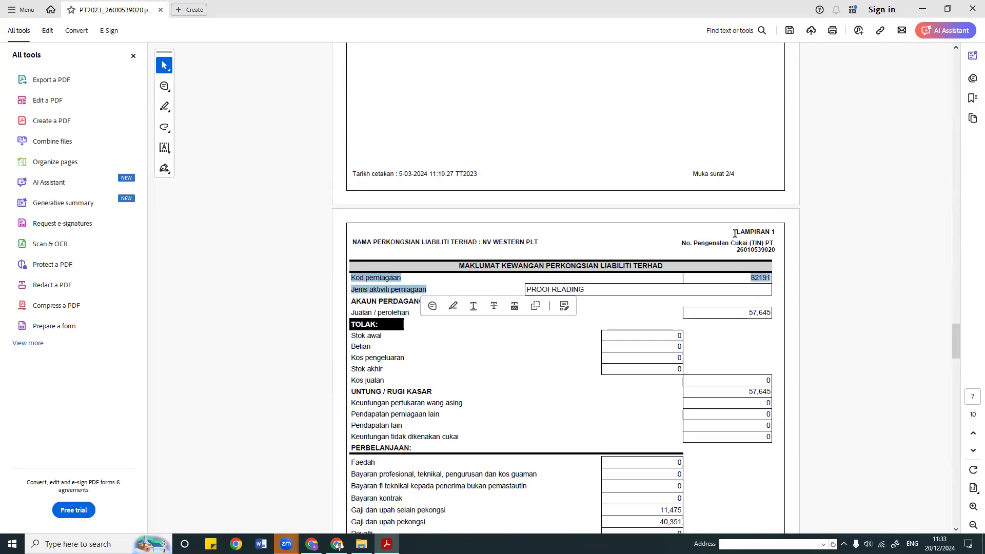
{"action": "left_click_drag", "start_coordinate": [735, 233], "coordinate": [775, 232]}
{"action": "mouse_move", "coordinate": [458, 265]}
{"action": "left_mouse_down"}
{"action": "mouse_move", "coordinate": [673, 263]}
{"action": "mouse_move", "coordinate": [522, 272]}
{"action": "left_mouse_up"}
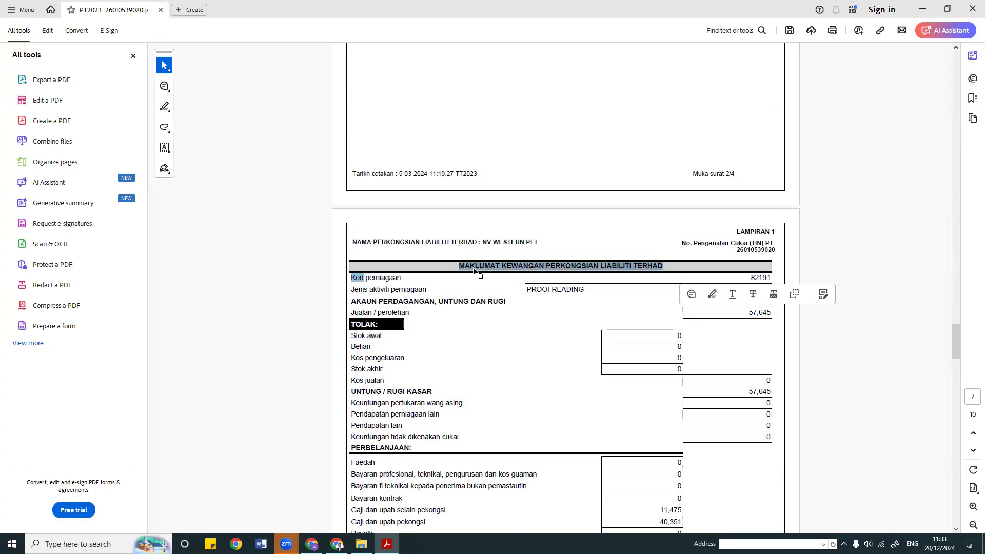
{"action": "left_click_drag", "start_coordinate": [402, 278], "coordinate": [311, 264]}
{"action": "double_click", "coordinate": [743, 280]}
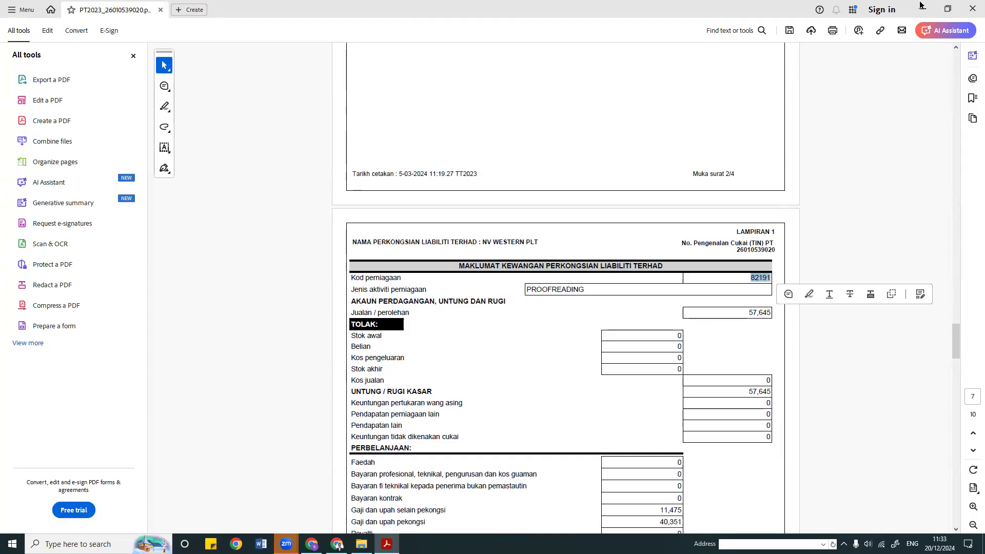
{"action": "left_click", "coordinate": [924, 13]}
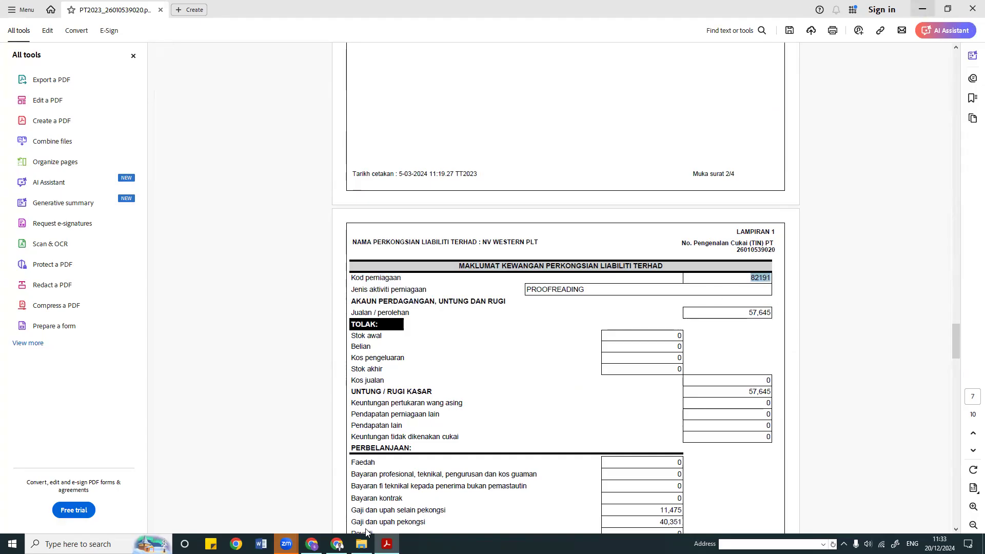
{"action": "left_click", "coordinate": [336, 544]}
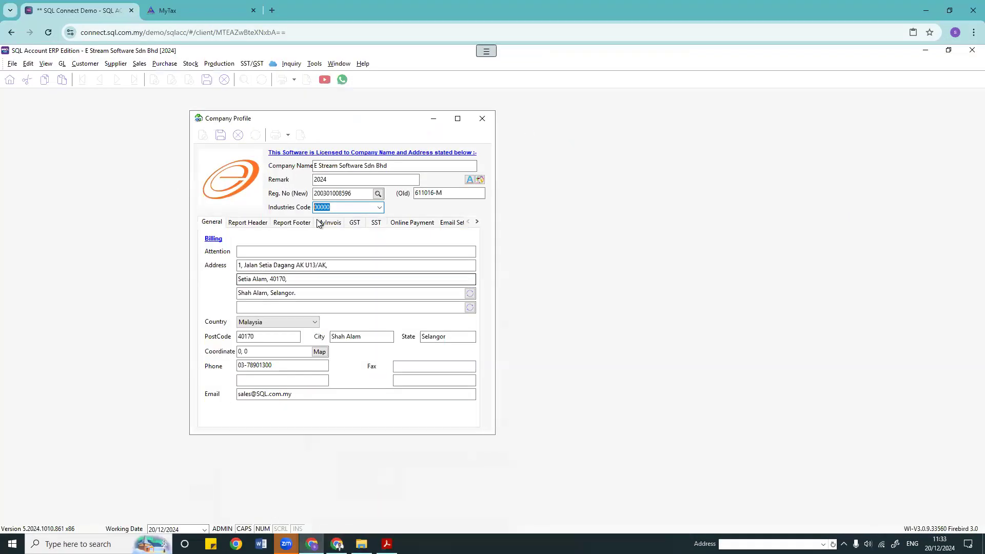
Step: Review the Industries Code and address lines, then view the MyInvois BRN and TIN
{"action": "key", "text": "shift+Tab"}
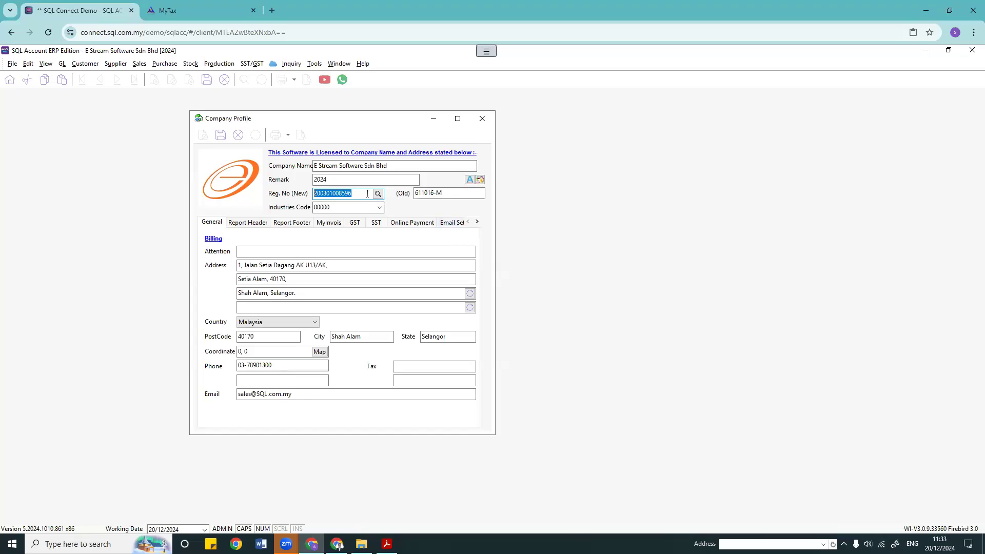
{"action": "key", "text": "Tab"}
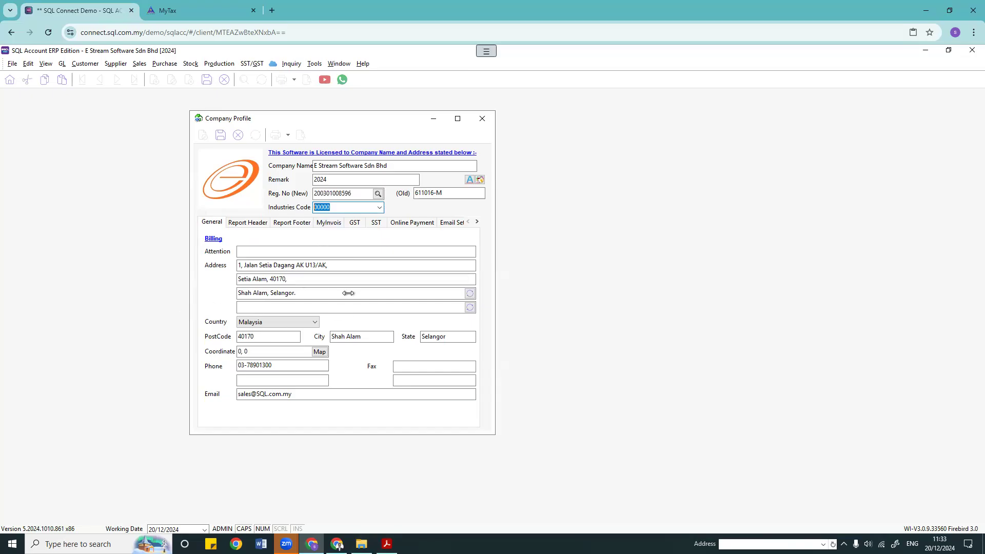
{"action": "left_click", "coordinate": [342, 266]}
{"action": "left_click", "coordinate": [330, 282]}
{"action": "left_click", "coordinate": [326, 295]}
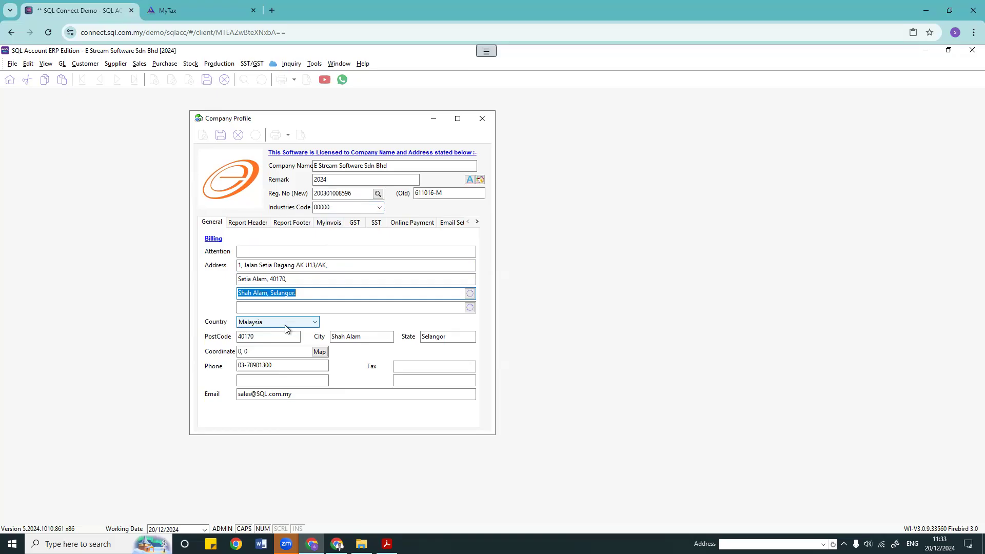
{"action": "left_click", "coordinate": [325, 226]}
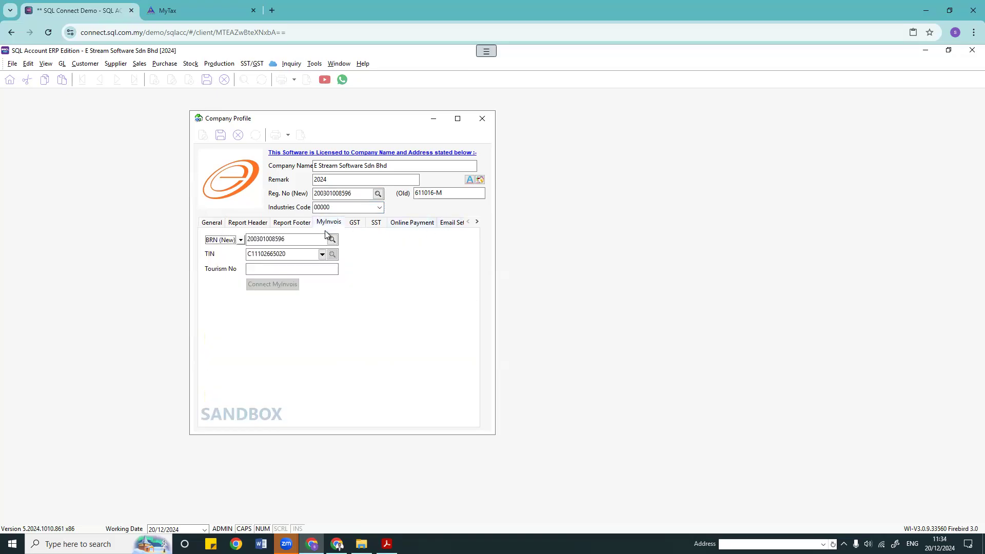
Step: Check PostCode 40170, State Selangor and the company email on General, then return to MyInvois
{"action": "left_click", "coordinate": [204, 222]}
{"action": "left_click_drag", "start_coordinate": [271, 337], "coordinate": [177, 337]}
{"action": "left_click_drag", "start_coordinate": [447, 339], "coordinate": [345, 344]}
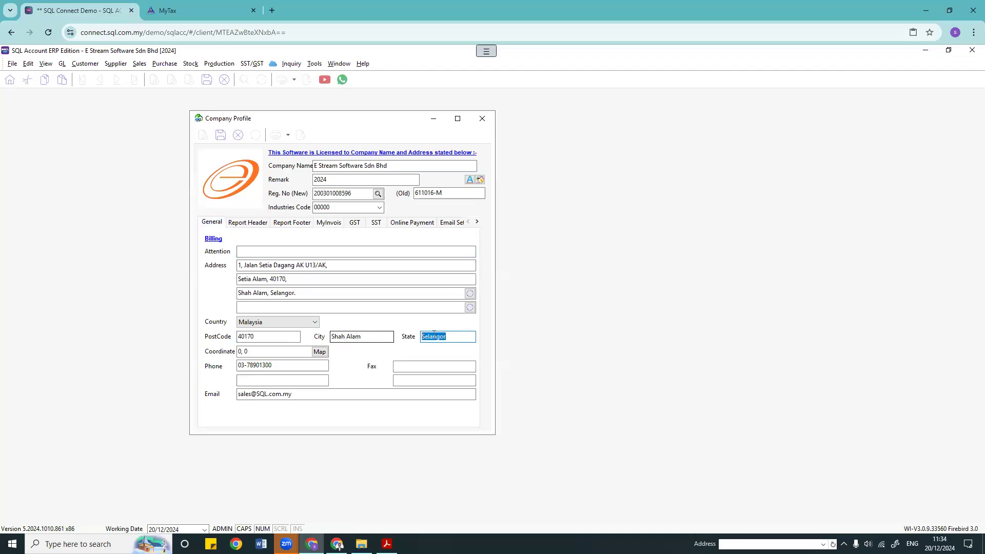
{"action": "left_click_drag", "start_coordinate": [261, 337], "coordinate": [138, 324]}
{"action": "left_click_drag", "start_coordinate": [468, 337], "coordinate": [5, 362]}
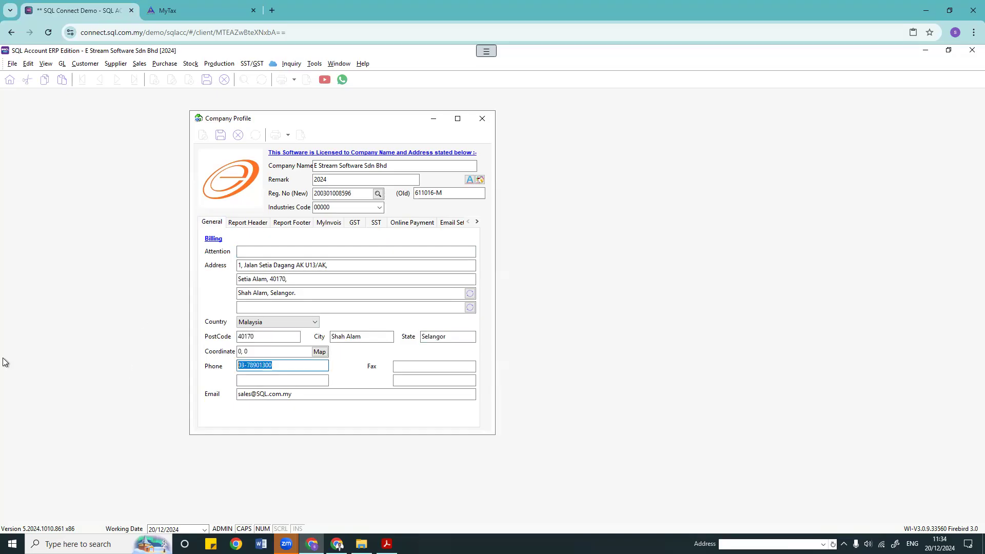
{"action": "left_click_drag", "start_coordinate": [299, 394], "coordinate": [120, 403]}
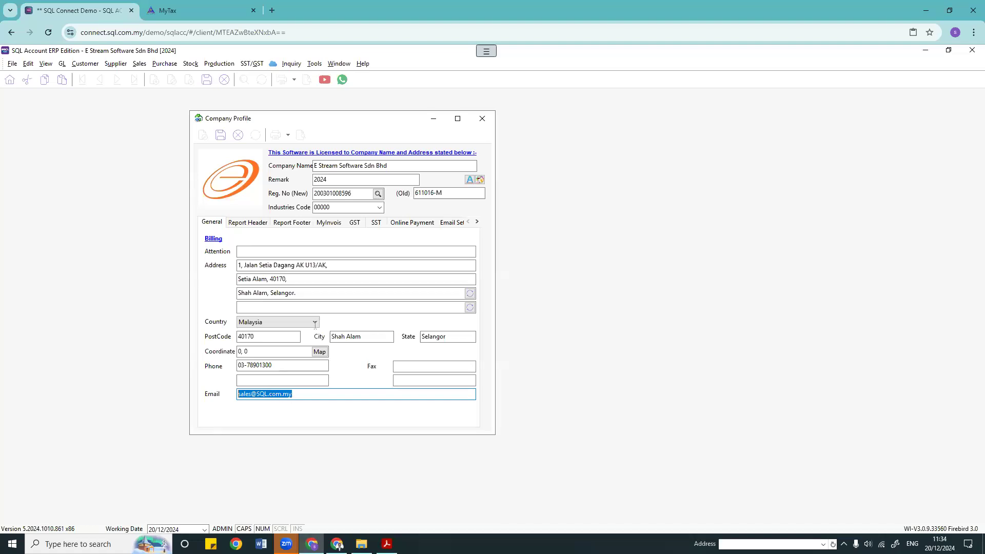
{"action": "left_click", "coordinate": [329, 224]}
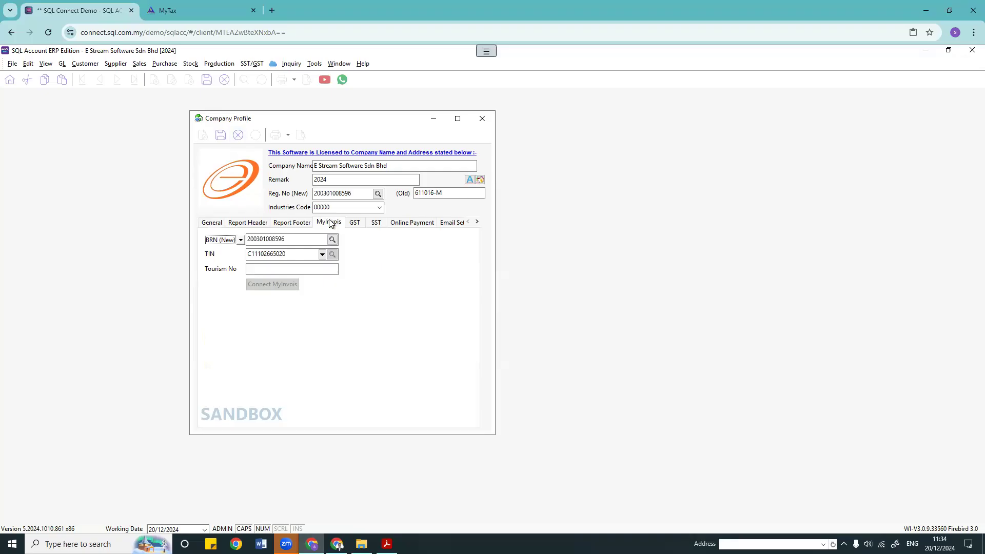
Step: Save the company profile and launch the Connect MyInvois sign-in window
{"action": "left_click", "coordinate": [218, 134]}
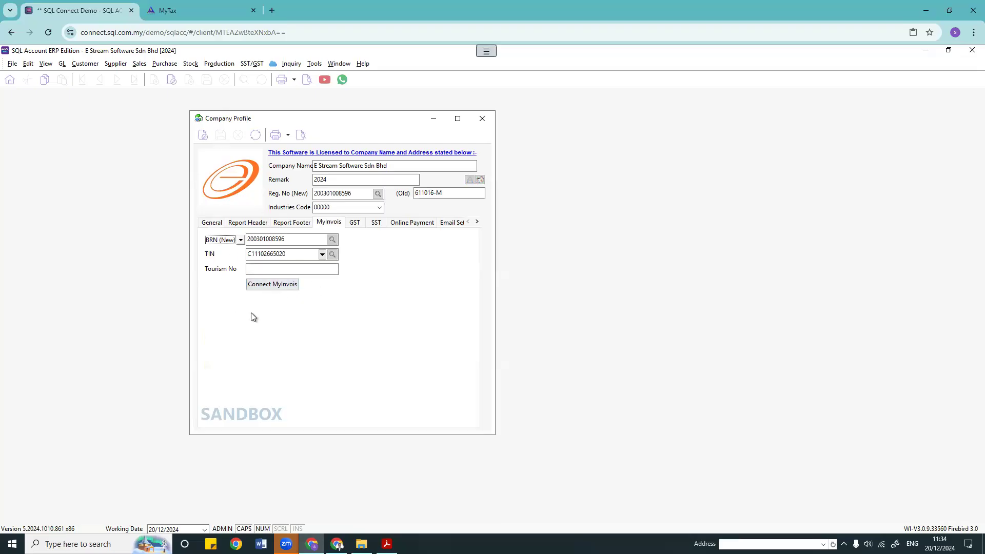
{"action": "left_click", "coordinate": [279, 285]}
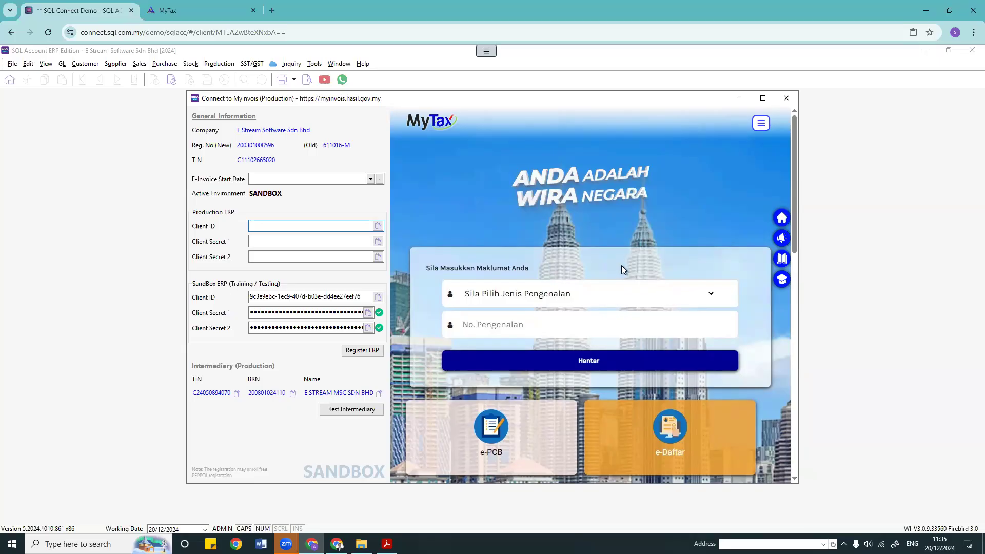
Step: Set the MyTax identity type to No. Kad Pengenalan and leave the ID field empty
{"action": "left_click", "coordinate": [619, 297]}
{"action": "left_click", "coordinate": [578, 328]}
{"action": "left_click", "coordinate": [579, 324]}
{"action": "type", "text": "9"}
{"action": "key", "text": "BackSpace"}
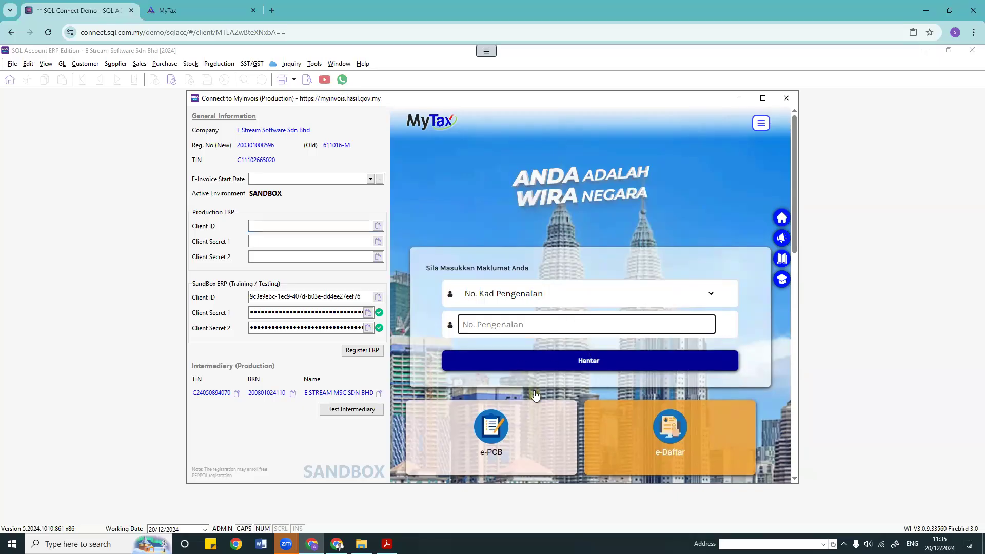
{"action": "scroll", "coordinate": [615, 356], "scroll_direction": "down", "scroll_amount": 2}
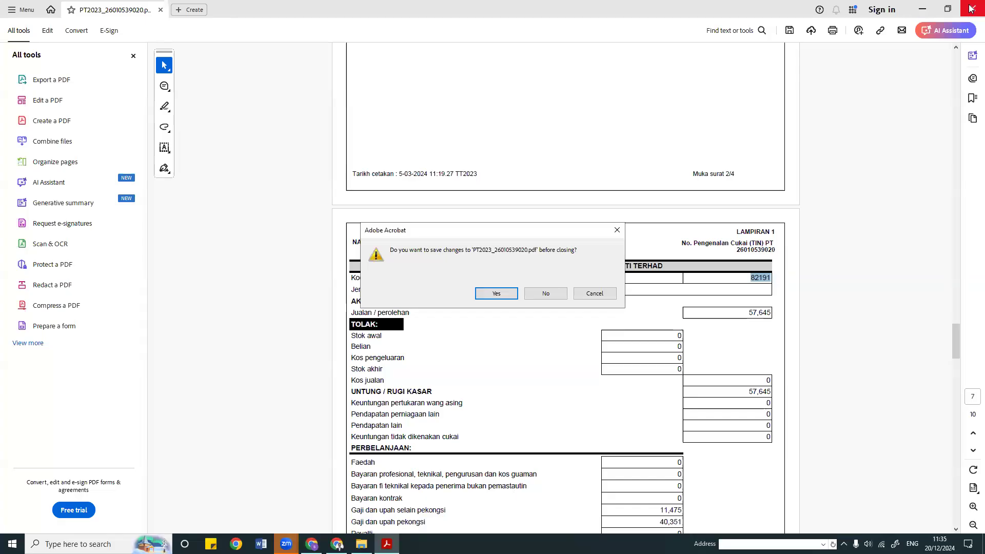
Step: Close Acrobat without saving and scroll the E-Invoice guide to page 12, Add Intermediary
{"action": "left_click", "coordinate": [540, 296]}
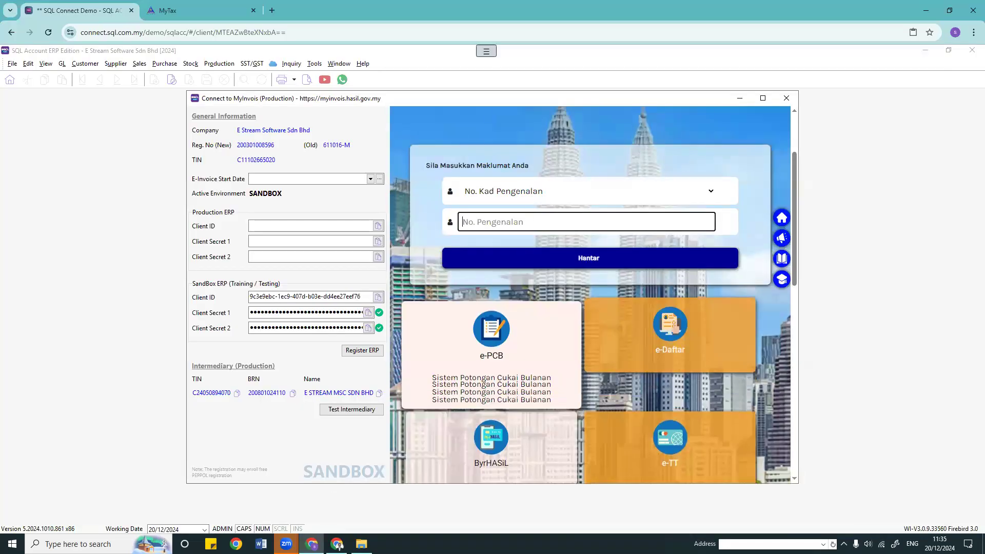
{"action": "key", "text": "alt+Tab"}
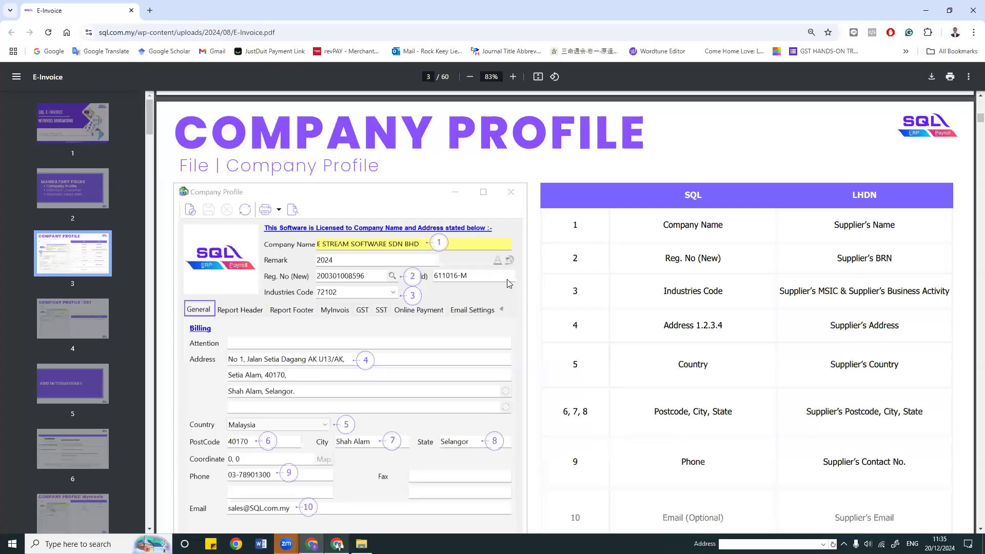
{"action": "scroll", "coordinate": [514, 289], "scroll_direction": "down", "scroll_amount": 6}
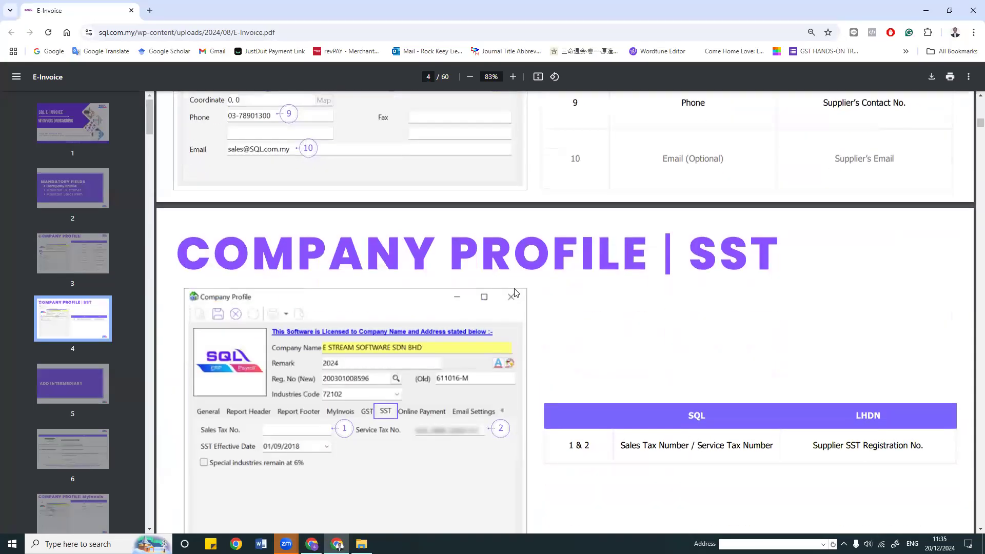
{"action": "scroll", "coordinate": [514, 289], "scroll_direction": "down", "scroll_amount": 20}
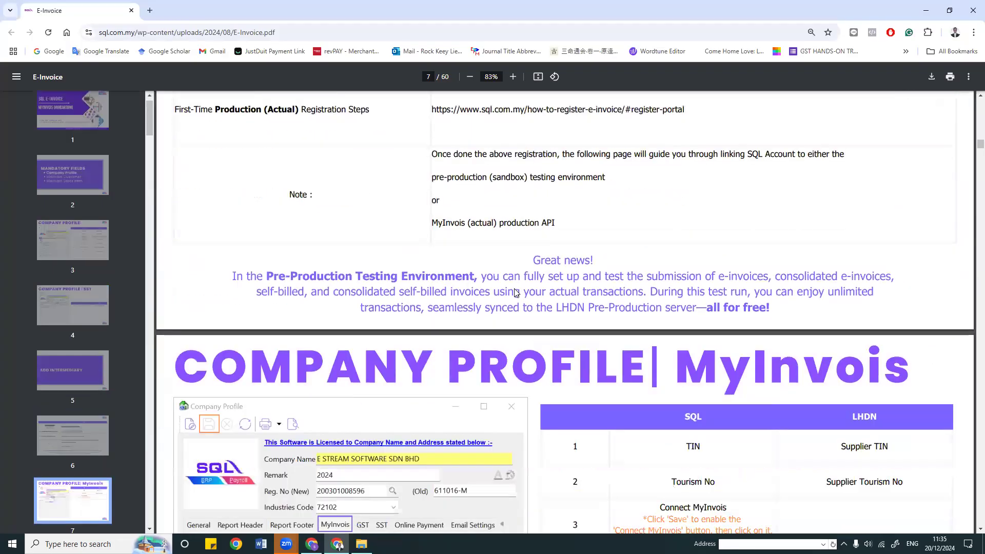
{"action": "scroll", "coordinate": [514, 291], "scroll_direction": "down", "scroll_amount": 15}
{"action": "scroll", "coordinate": [514, 288], "scroll_direction": "up", "scroll_amount": 3}
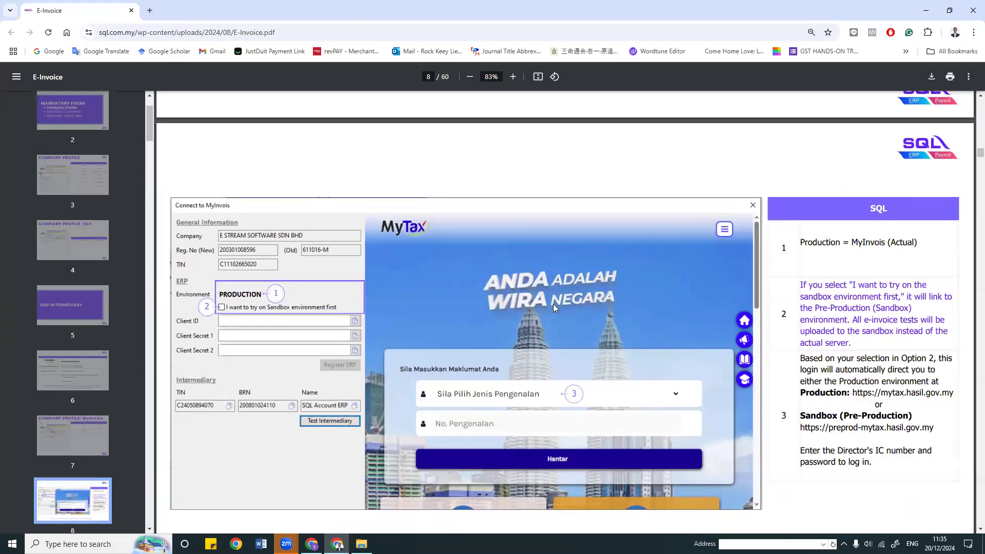
{"action": "scroll", "coordinate": [583, 402], "scroll_direction": "down", "scroll_amount": 3}
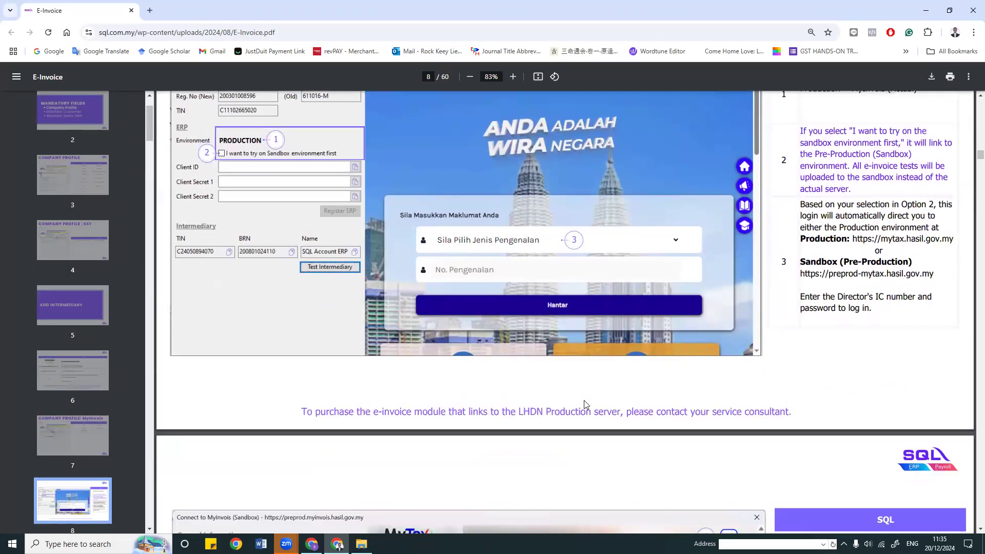
{"action": "scroll", "coordinate": [584, 400], "scroll_direction": "down", "scroll_amount": 8}
{"action": "scroll", "coordinate": [586, 405], "scroll_direction": "up", "scroll_amount": 1}
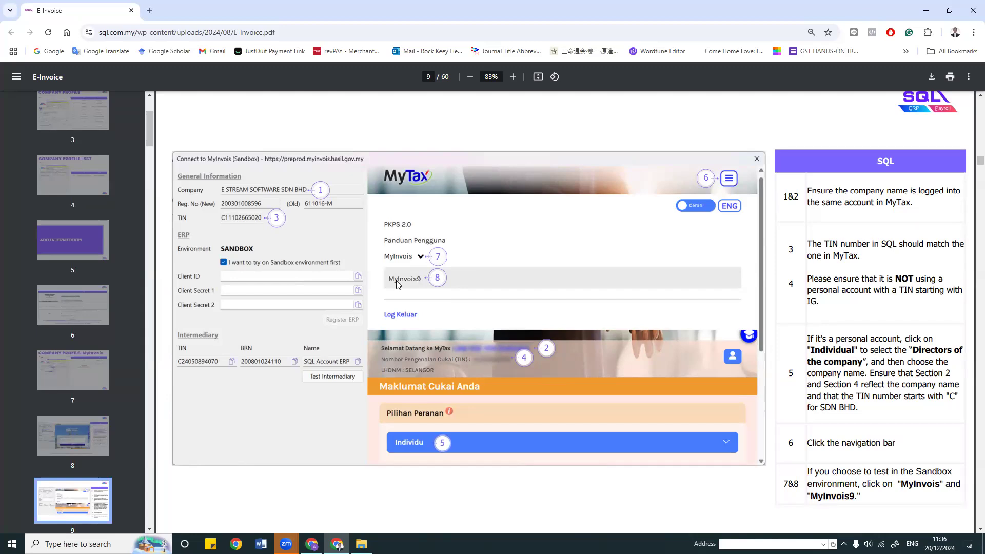
{"action": "scroll", "coordinate": [485, 342], "scroll_direction": "down", "scroll_amount": 4}
{"action": "scroll", "coordinate": [485, 342], "scroll_direction": "down", "scroll_amount": 6}
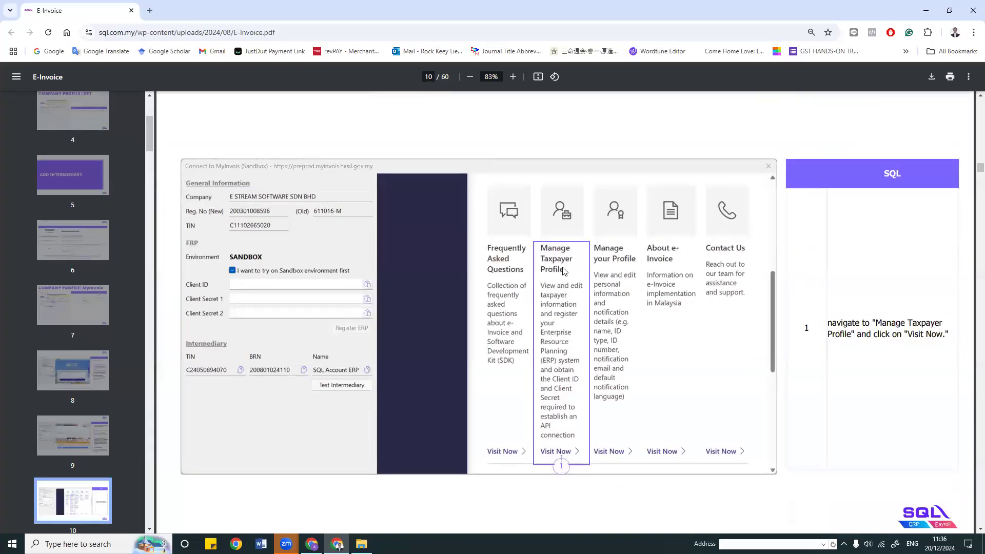
{"action": "scroll", "coordinate": [559, 272], "scroll_direction": "up", "scroll_amount": 9}
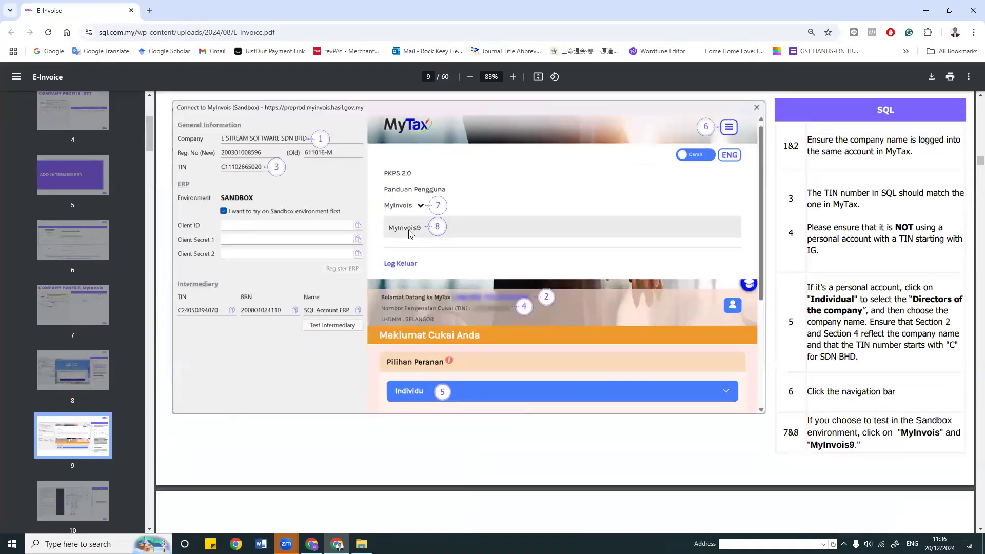
{"action": "scroll", "coordinate": [543, 268], "scroll_direction": "down", "scroll_amount": 3}
{"action": "scroll", "coordinate": [543, 268], "scroll_direction": "down", "scroll_amount": 5}
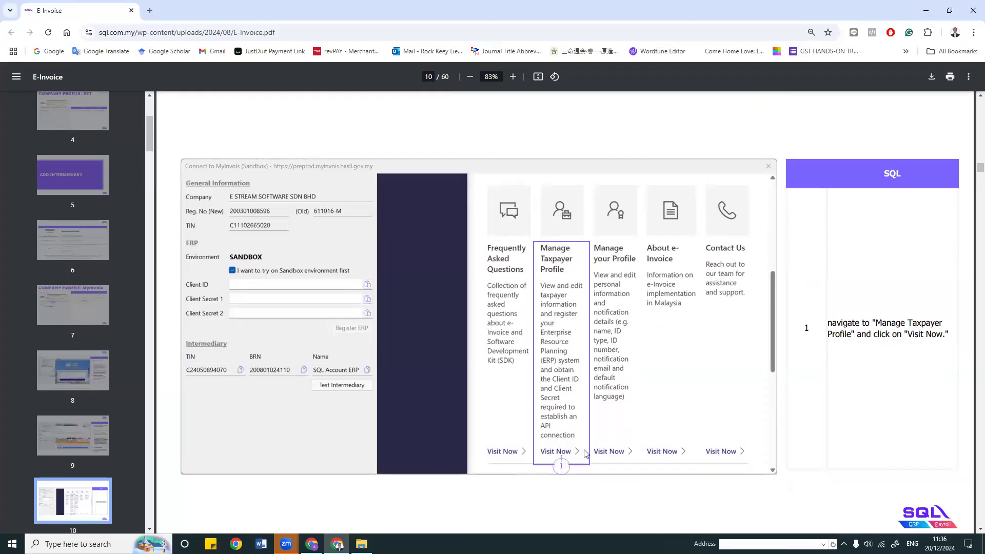
{"action": "scroll", "coordinate": [587, 449], "scroll_direction": "down", "scroll_amount": 2}
{"action": "scroll", "coordinate": [587, 450], "scroll_direction": "down", "scroll_amount": 7}
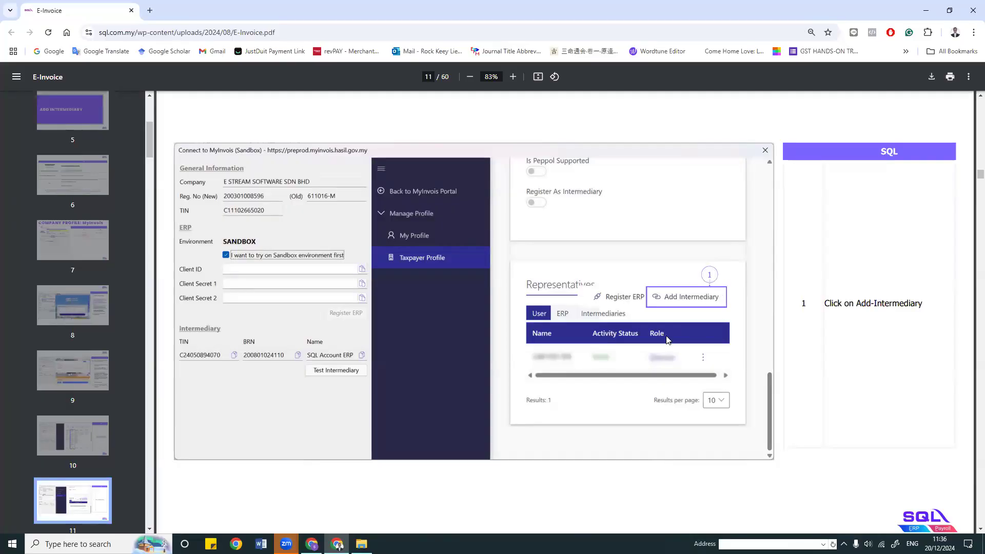
{"action": "scroll", "coordinate": [672, 338], "scroll_direction": "down", "scroll_amount": 6}
{"action": "scroll", "coordinate": [674, 339], "scroll_direction": "down", "scroll_amount": 1}
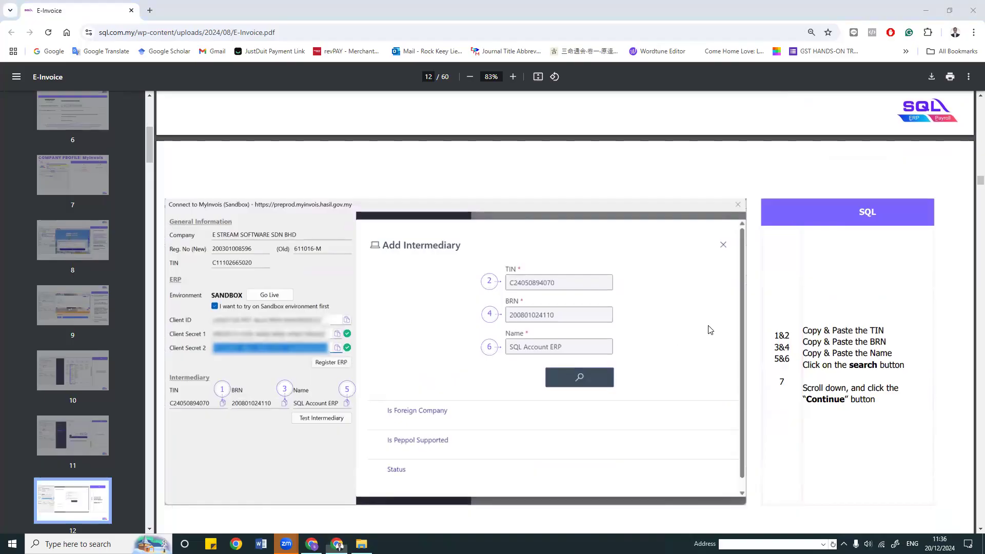
Step: Scroll the E-Invoice guide past the Add Intermediary pages to page 14, Register ERP
{"action": "scroll", "coordinate": [653, 299], "scroll_direction": "down", "scroll_amount": 2}
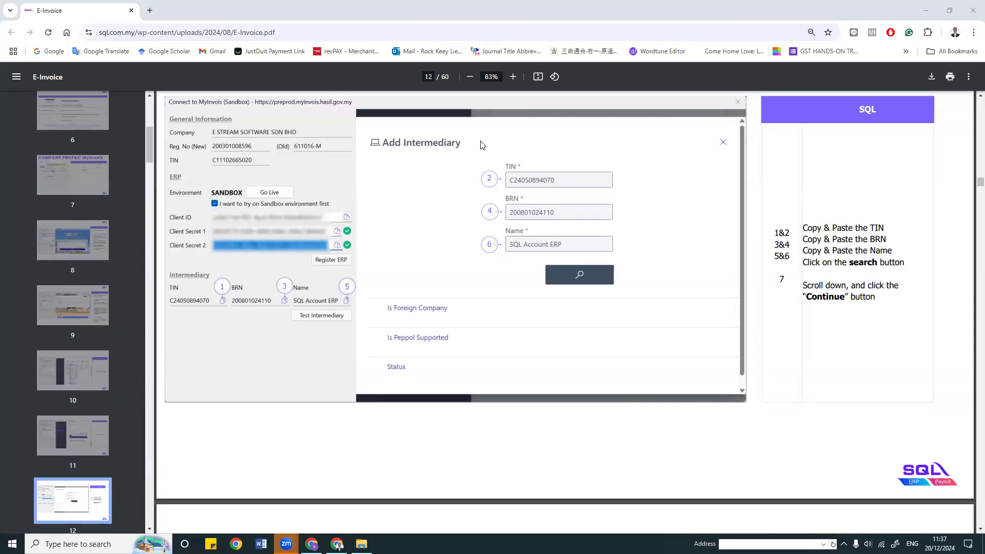
{"action": "scroll", "coordinate": [641, 302], "scroll_direction": "down", "scroll_amount": 5}
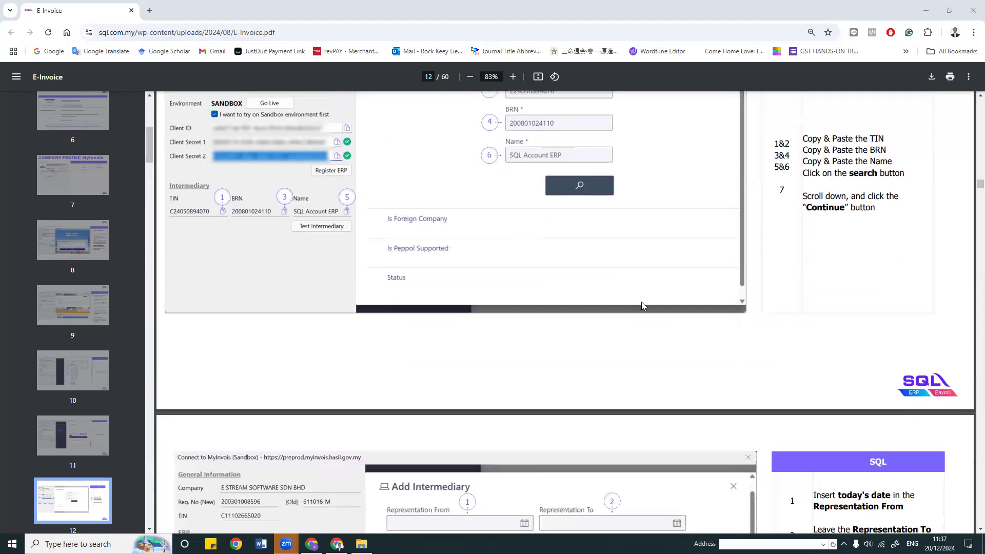
{"action": "scroll", "coordinate": [642, 306], "scroll_direction": "down", "scroll_amount": 4}
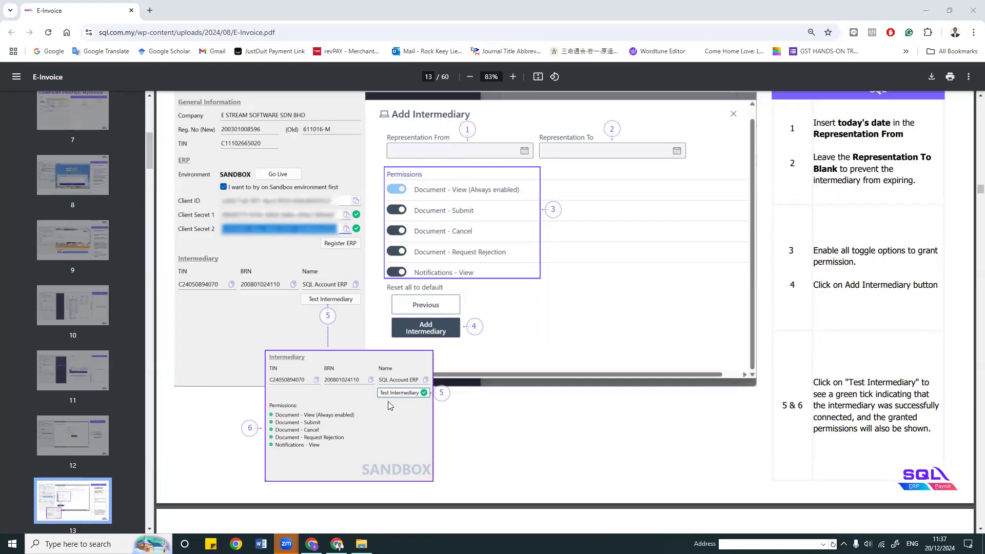
{"action": "scroll", "coordinate": [424, 385], "scroll_direction": "down", "scroll_amount": 9}
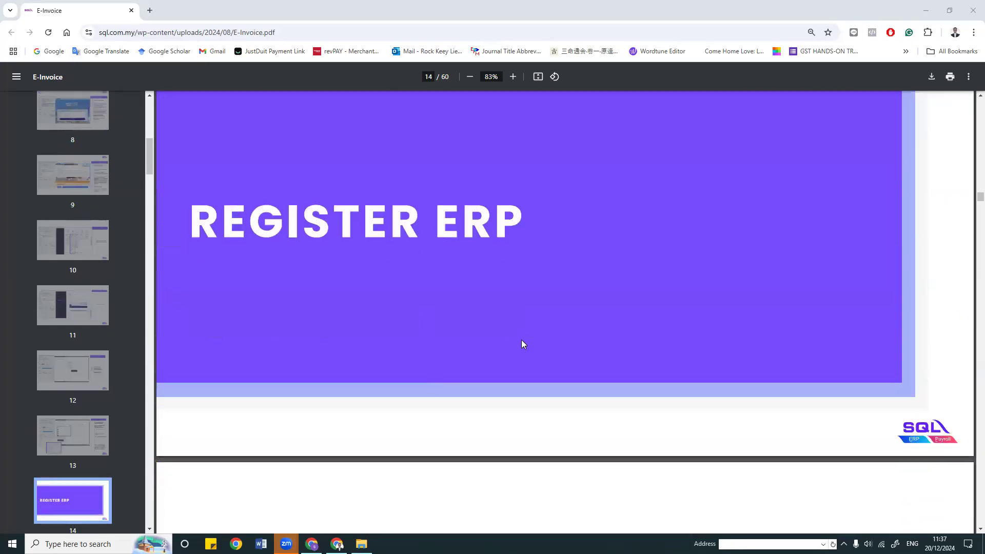
Step: Scroll through the Register ERP pages down to page 20, Mandatory Fields
{"action": "scroll", "coordinate": [572, 352], "scroll_direction": "down", "scroll_amount": 7}
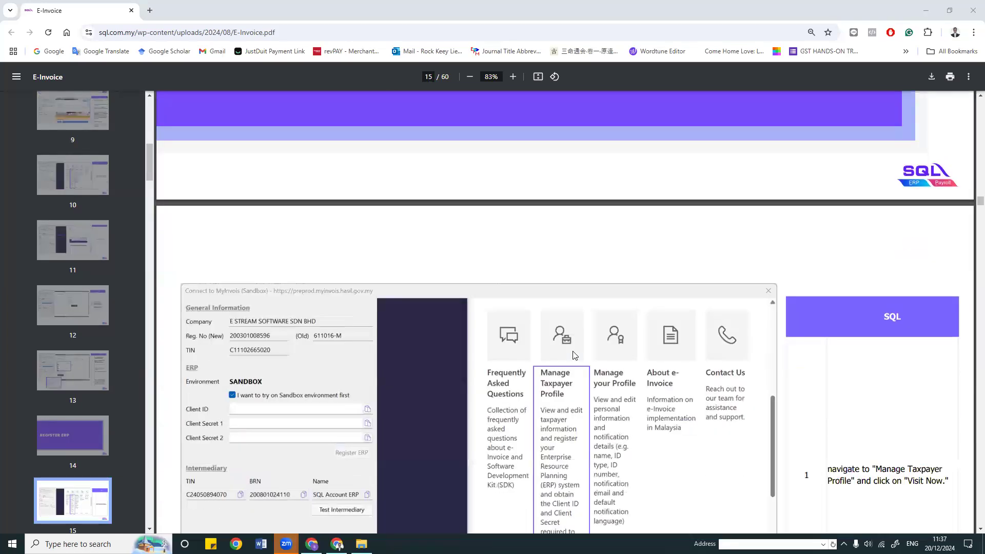
{"action": "scroll", "coordinate": [574, 355], "scroll_direction": "down", "scroll_amount": 1}
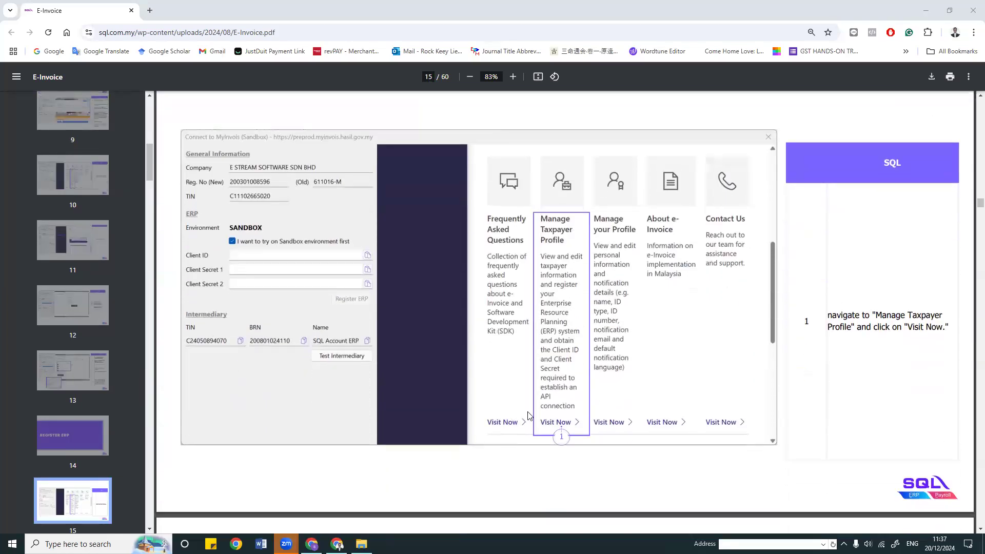
{"action": "scroll", "coordinate": [589, 220], "scroll_direction": "down", "scroll_amount": 5}
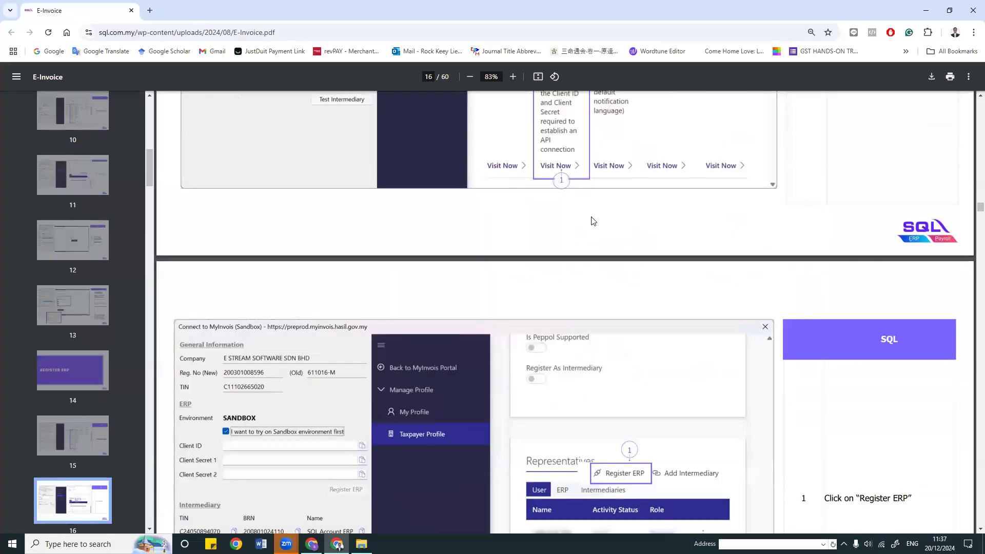
{"action": "scroll", "coordinate": [623, 302], "scroll_direction": "down", "scroll_amount": 2}
{"action": "scroll", "coordinate": [623, 302], "scroll_direction": "down", "scroll_amount": 1}
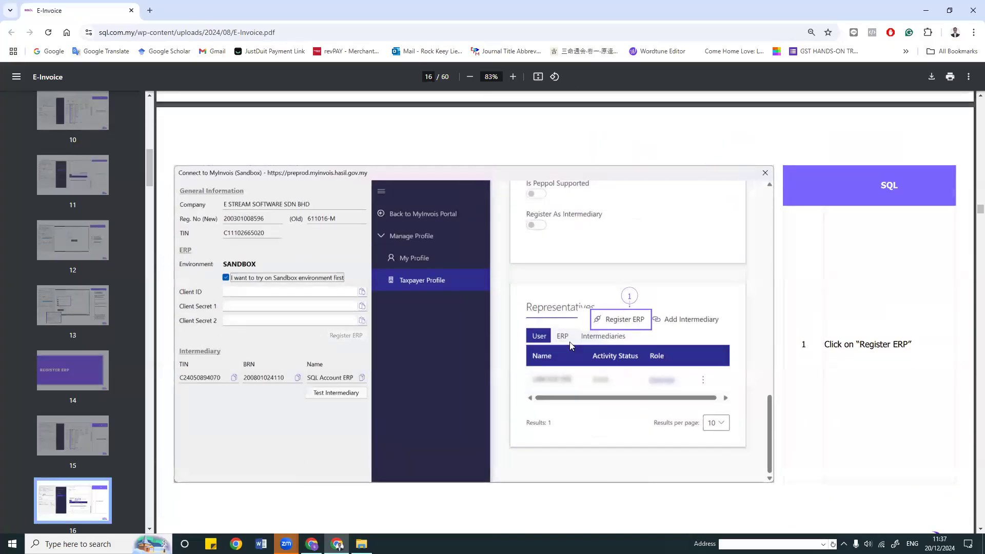
{"action": "scroll", "coordinate": [656, 345], "scroll_direction": "down", "scroll_amount": 2}
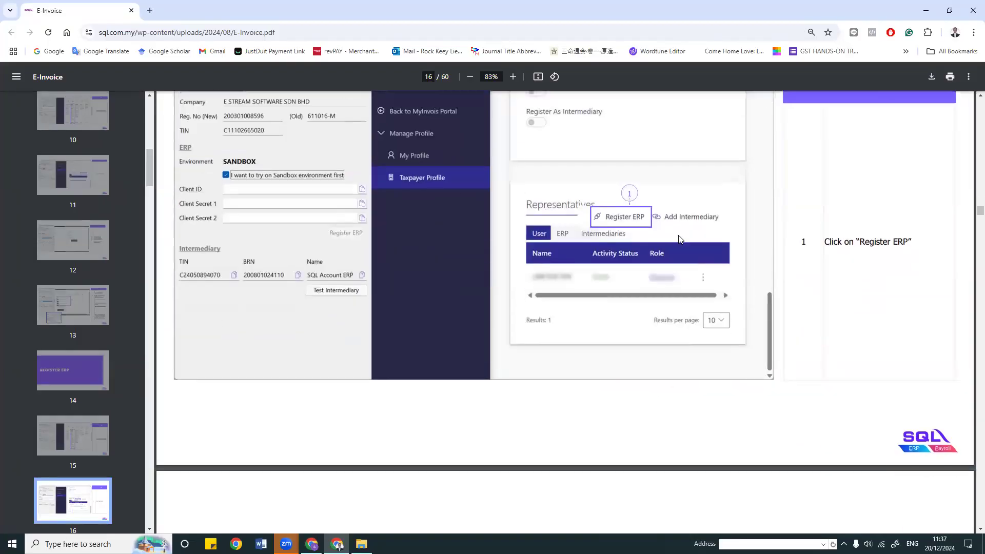
{"action": "scroll", "coordinate": [595, 277], "scroll_direction": "down", "scroll_amount": 8}
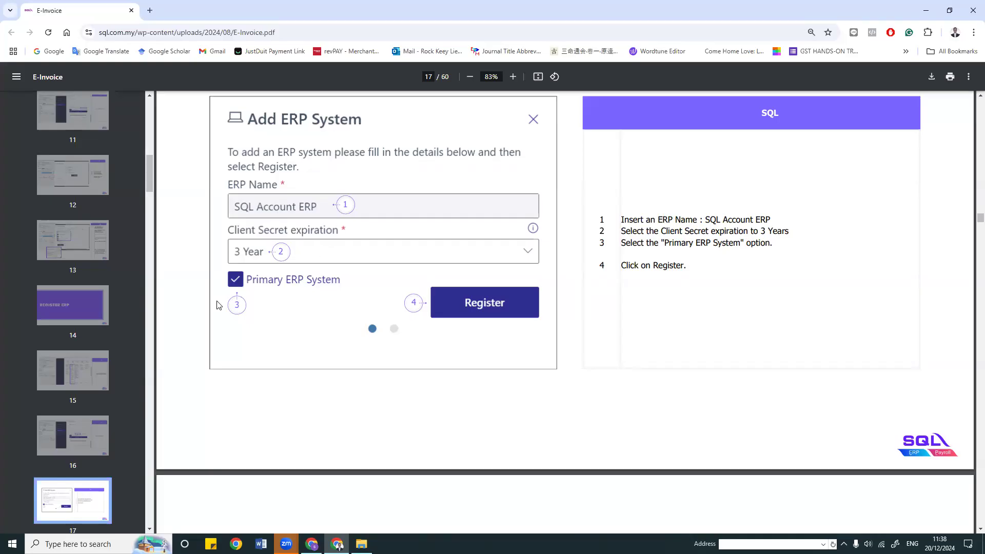
{"action": "scroll", "coordinate": [526, 302], "scroll_direction": "down", "scroll_amount": 8}
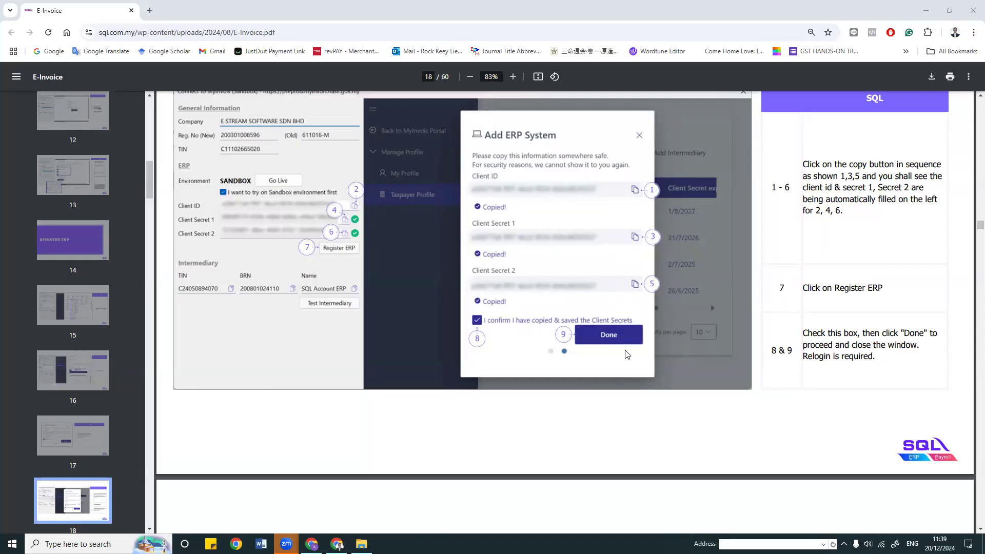
{"action": "scroll", "coordinate": [628, 359], "scroll_direction": "down", "scroll_amount": 10}
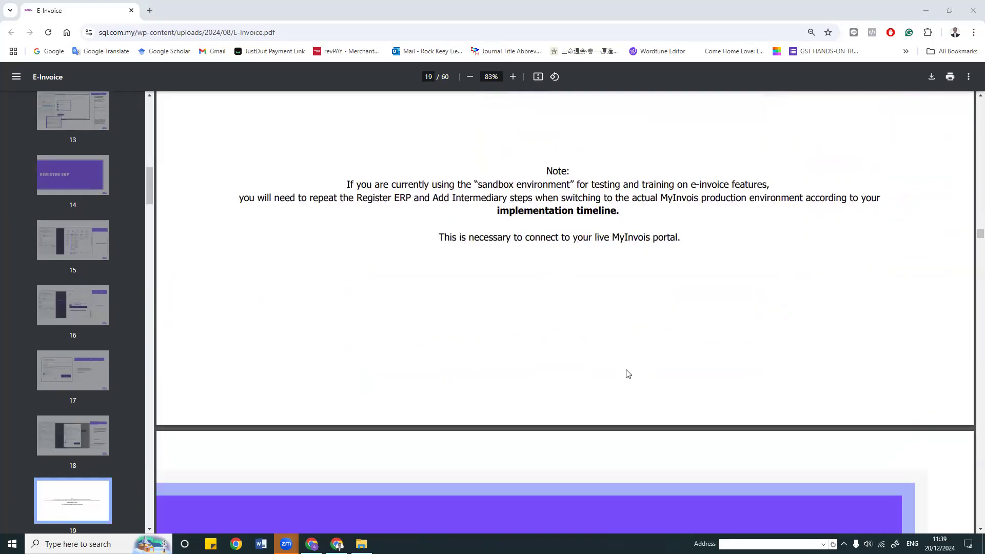
{"action": "scroll", "coordinate": [627, 372], "scroll_direction": "down", "scroll_amount": 3}
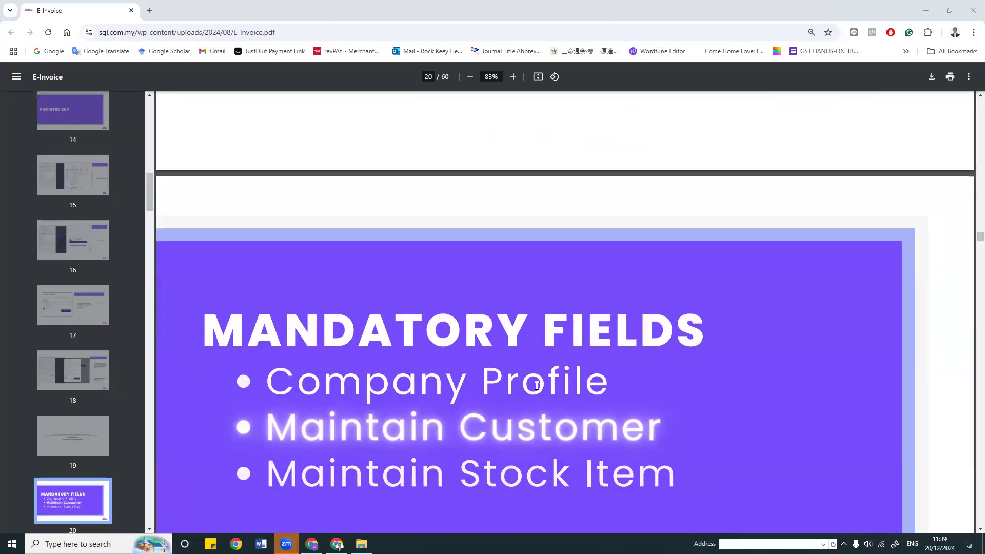
Step: Close the Connect to MyInvois and Company Profile windows, then open Customer > Maintain Customer
{"action": "left_click", "coordinate": [314, 542]}
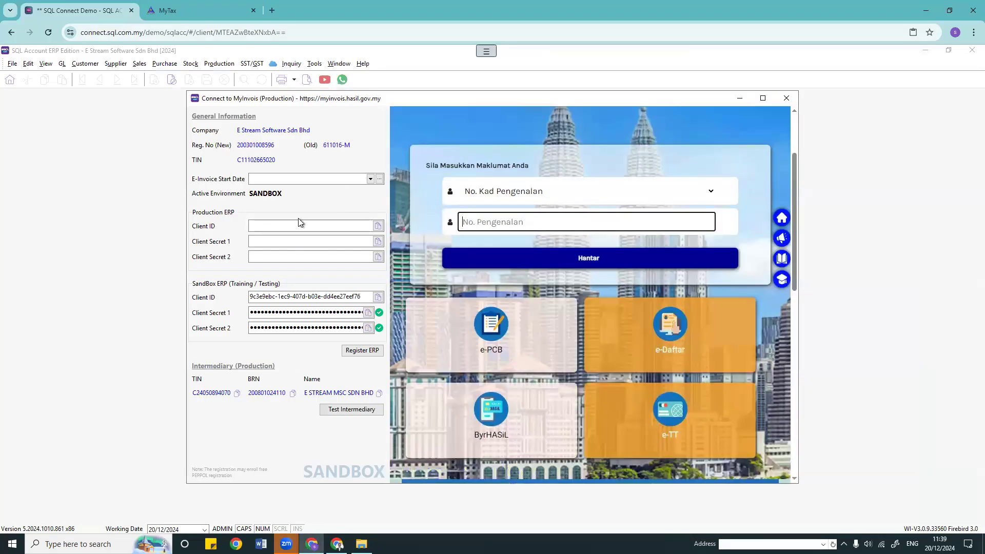
{"action": "left_click", "coordinate": [786, 99]}
{"action": "left_click", "coordinate": [481, 119]}
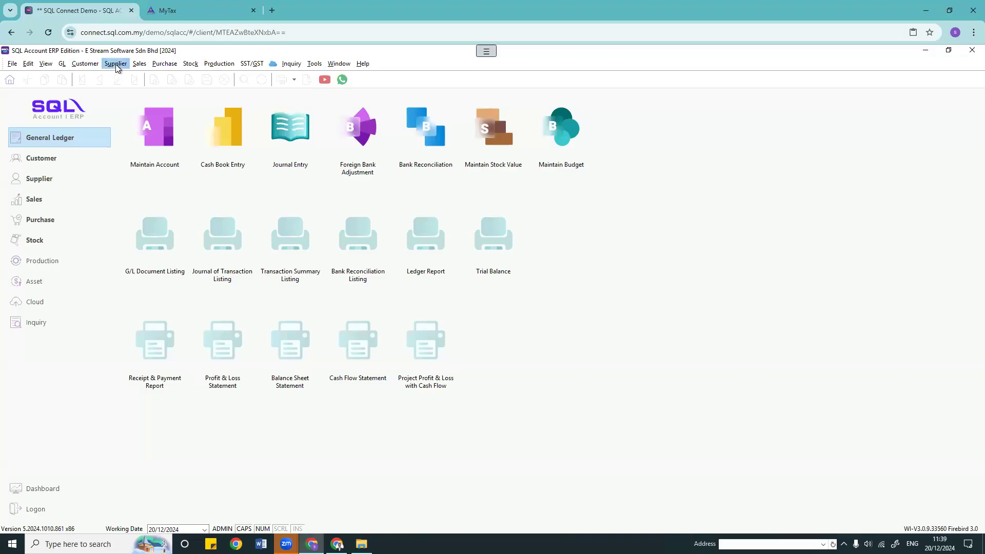
{"action": "left_click", "coordinate": [90, 67]}
{"action": "left_click", "coordinate": [154, 77]}
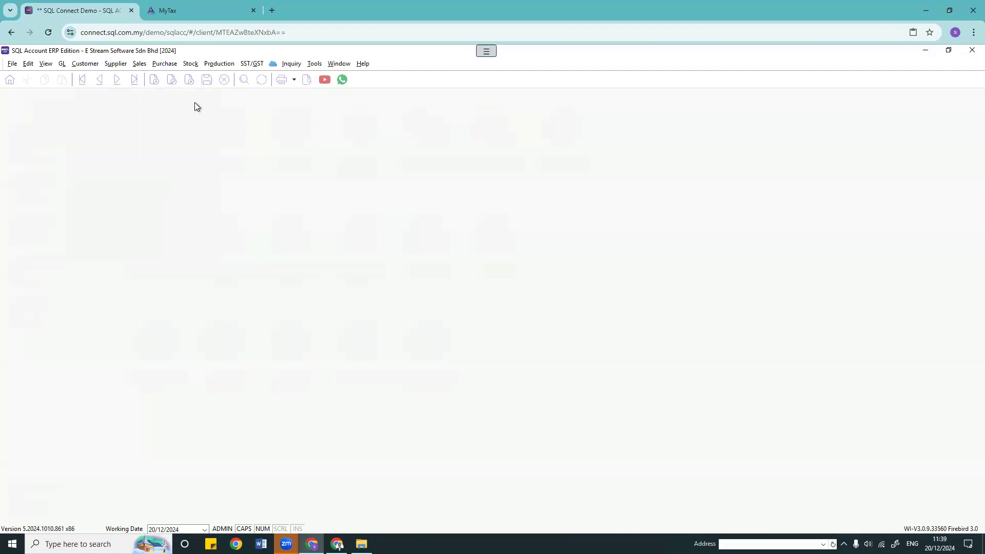
Step: Add a TIN column to the Maintain Customer grid, then return to the E-Invoice guide
{"action": "left_click", "coordinate": [8, 110]}
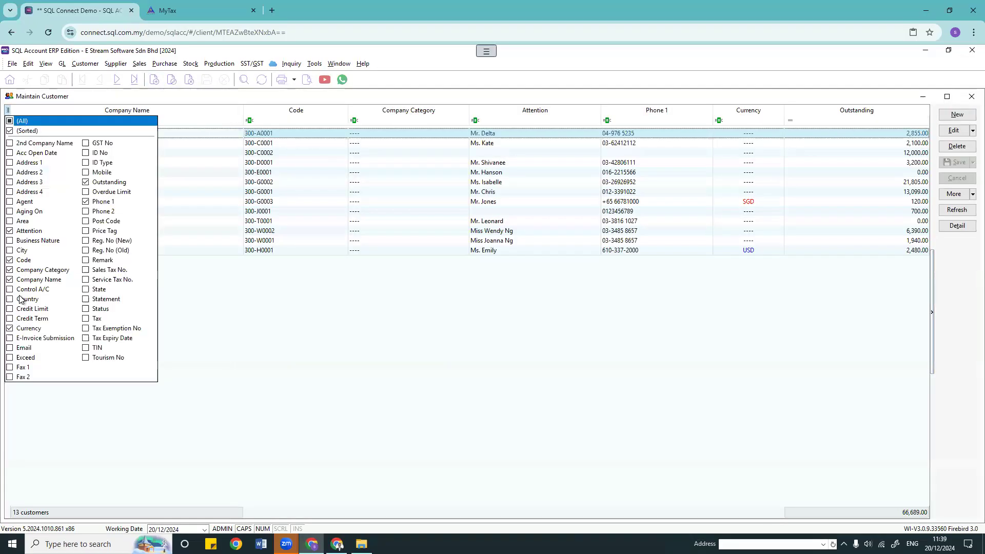
{"action": "left_click", "coordinate": [107, 351]}
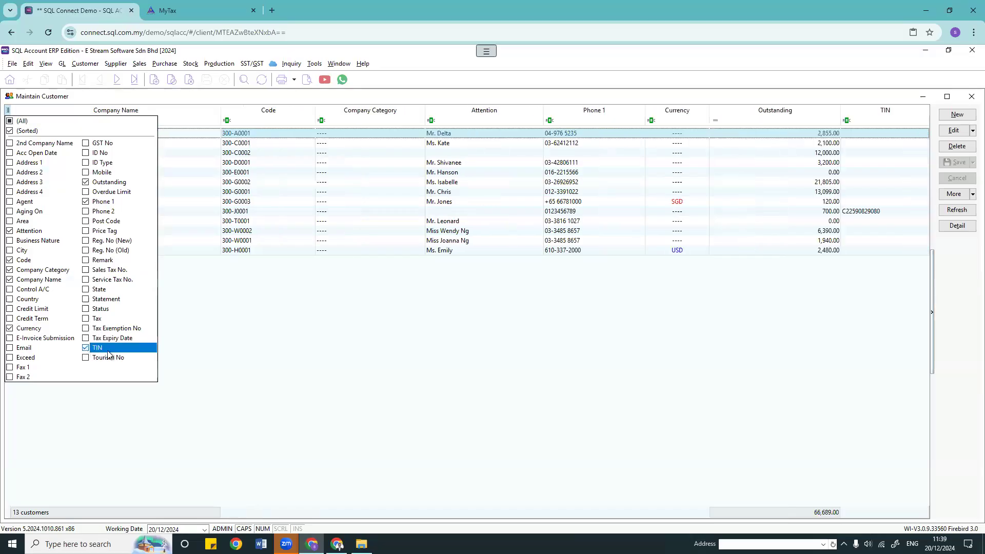
{"action": "left_click", "coordinate": [863, 333]}
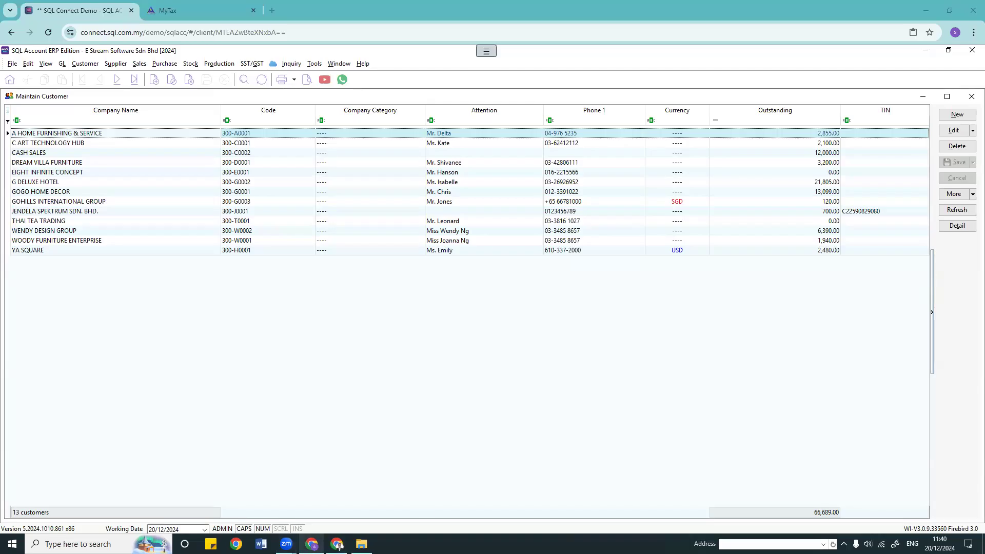
{"action": "left_click", "coordinate": [338, 545]}
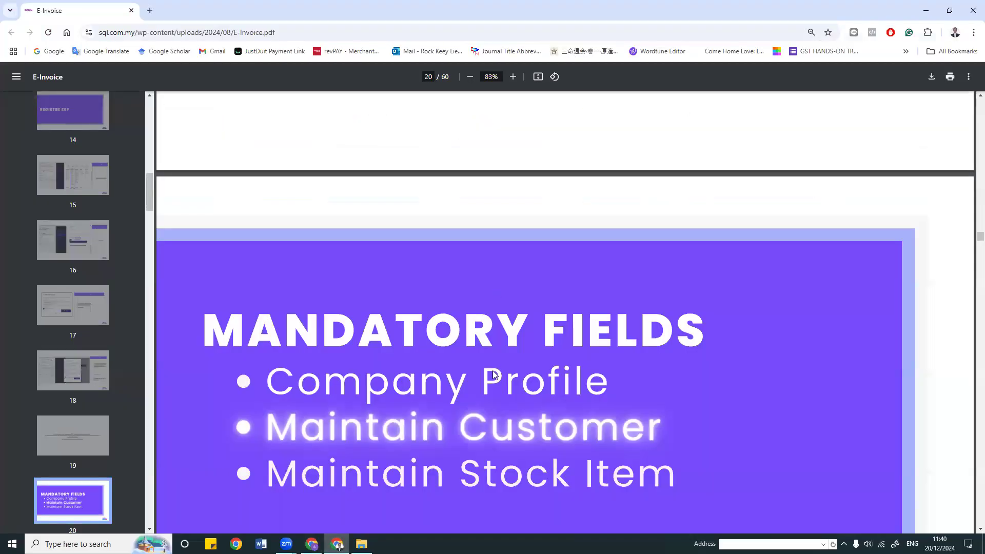
Step: Scroll the E-Invoice guide to the page 21 Maintain Customer table, then minimize Chrome
{"action": "scroll", "coordinate": [493, 374], "scroll_direction": "down", "scroll_amount": 6}
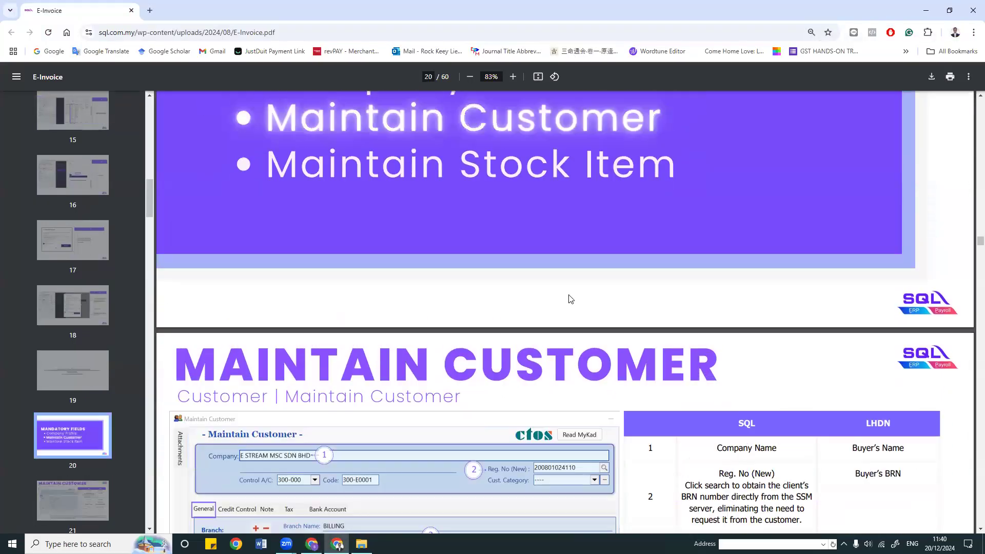
{"action": "scroll", "coordinate": [616, 324], "scroll_direction": "up", "scroll_amount": 1}
{"action": "scroll", "coordinate": [618, 326], "scroll_direction": "down", "scroll_amount": 7}
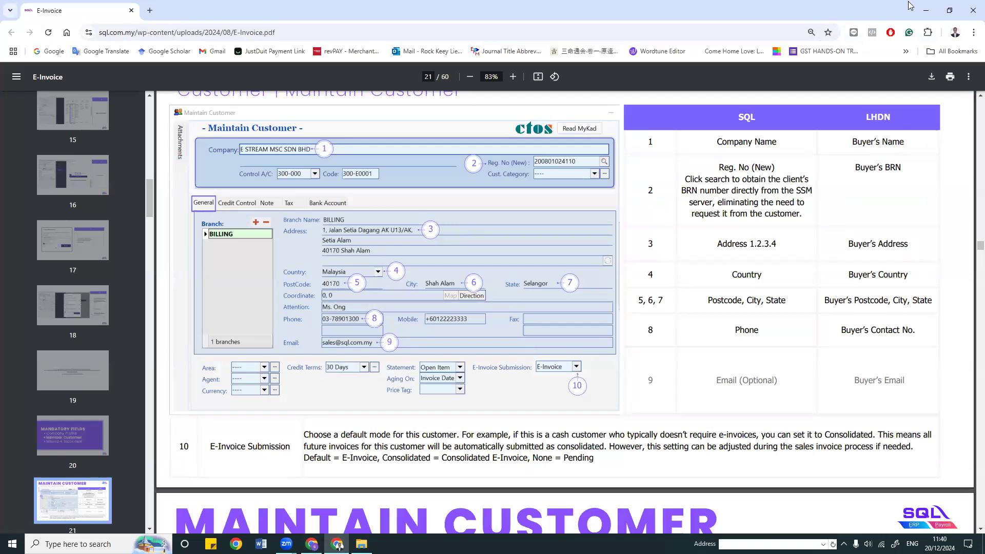
{"action": "left_click", "coordinate": [924, 10]}
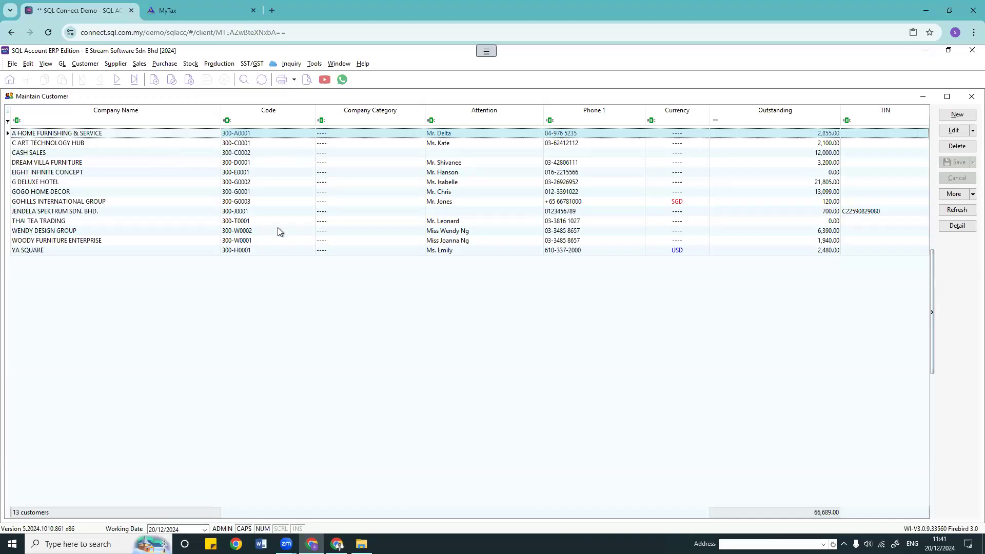
Step: Open the YA SQUARE customer record and check its Country and State fields
{"action": "double_click", "coordinate": [287, 250]}
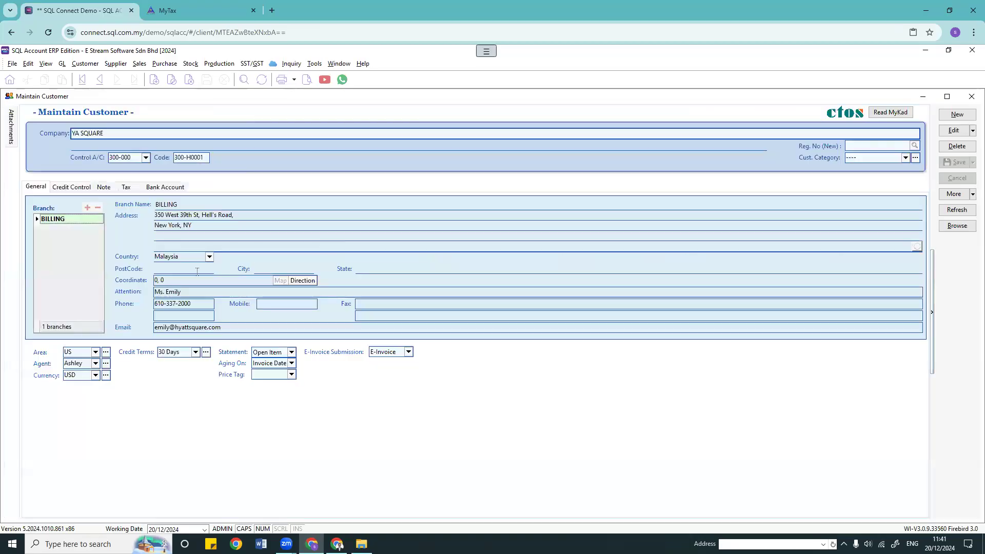
{"action": "left_click", "coordinate": [200, 255]}
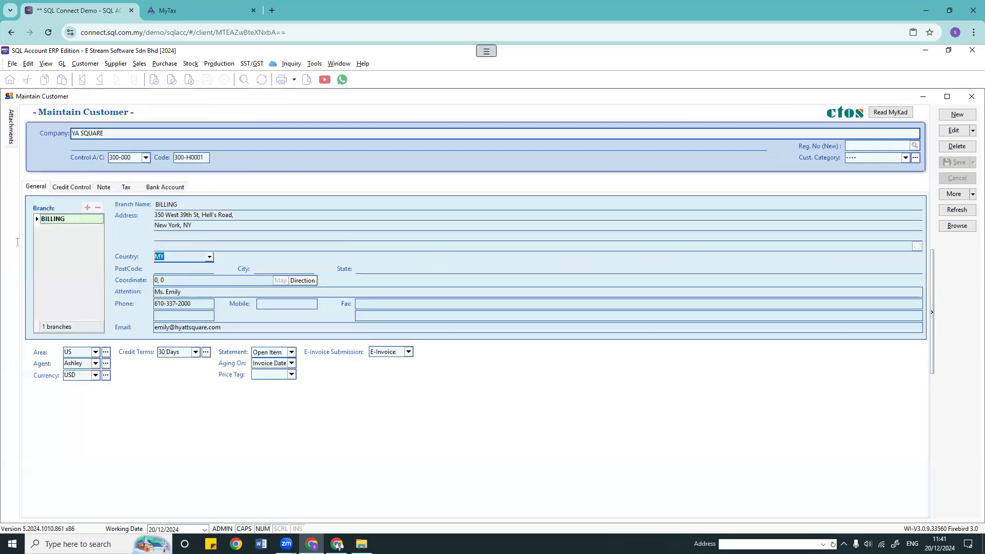
{"action": "left_click", "coordinate": [182, 257]}
{"action": "left_click", "coordinate": [375, 272]}
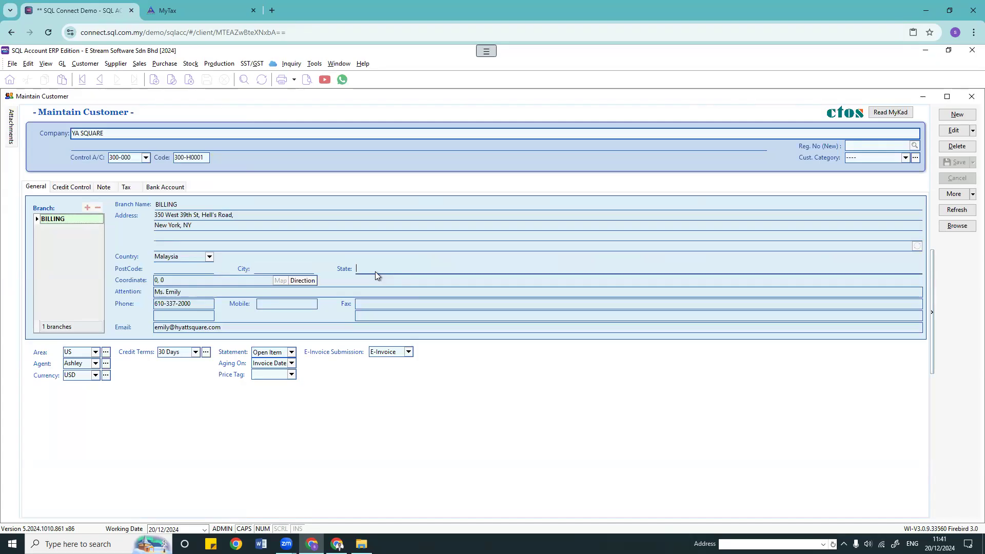
Step: Review the customer's phone number and e-mail, then list the None, E-Invoice and Consolidate submission options
{"action": "left_click_drag", "start_coordinate": [196, 303], "coordinate": [75, 299]}
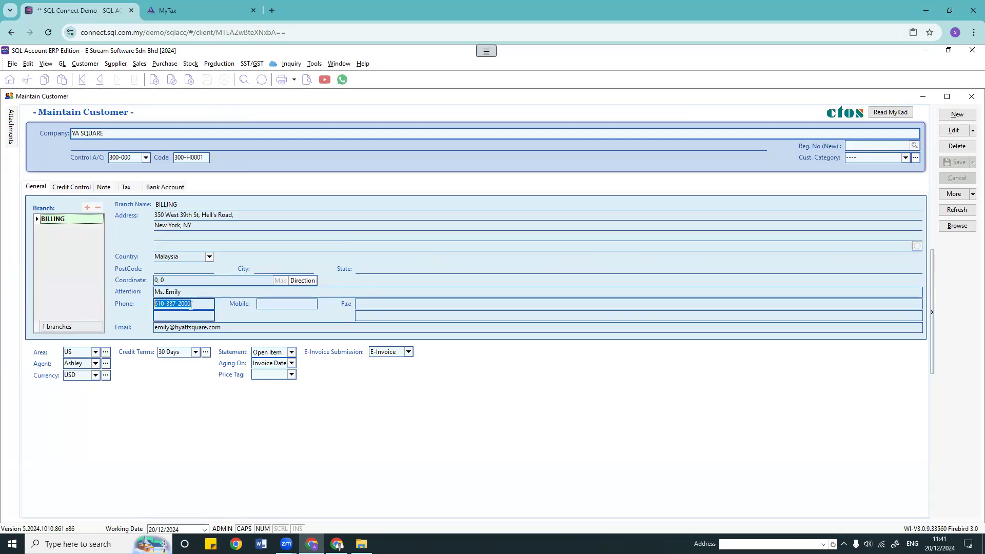
{"action": "left_click_drag", "start_coordinate": [251, 328], "coordinate": [75, 329]}
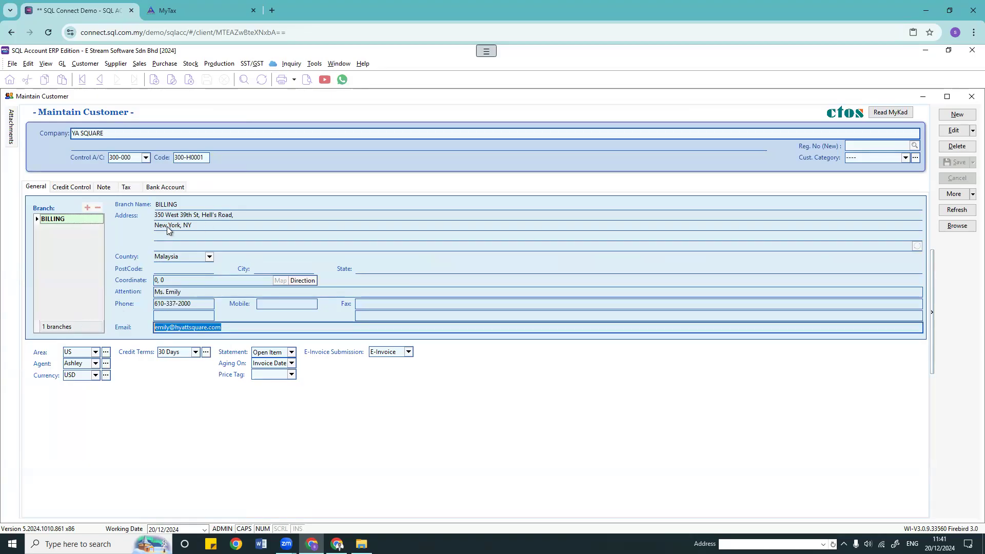
{"action": "left_click", "coordinate": [163, 257]}
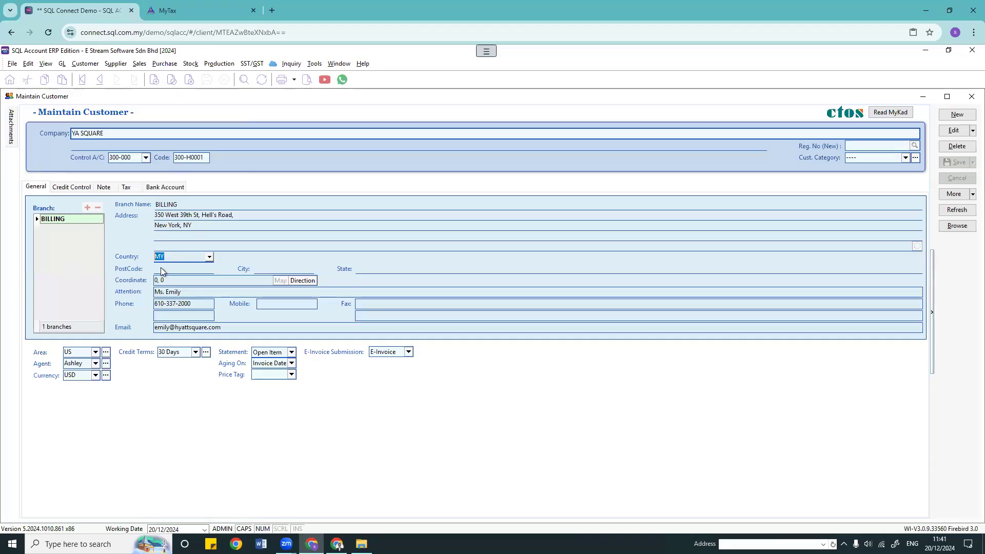
{"action": "left_click", "coordinate": [164, 304]}
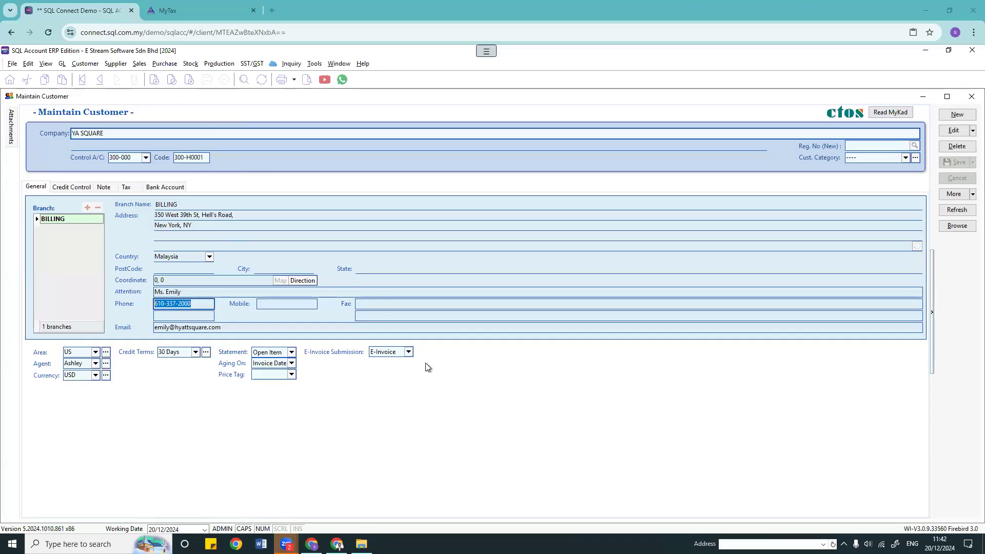
{"action": "left_click", "coordinate": [408, 352]}
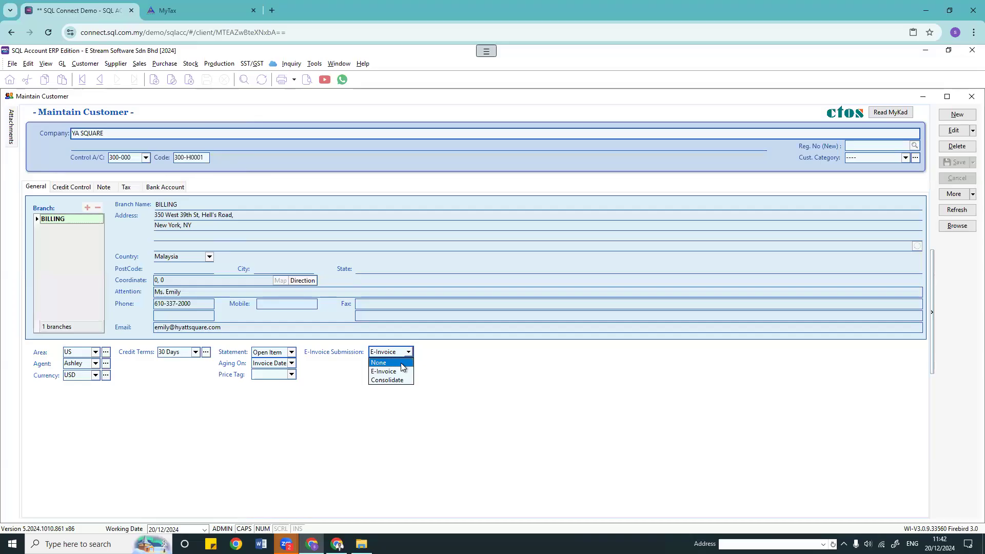
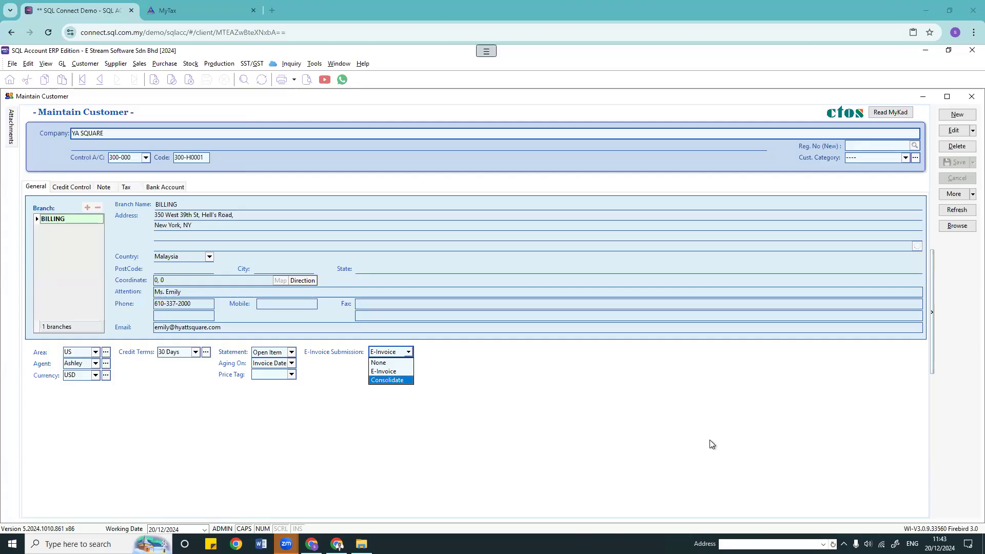
Step: Review YA SQUARE's E-Invoice Submission choices, keeping it set to E-Invoice
{"action": "left_click", "coordinate": [124, 132]}
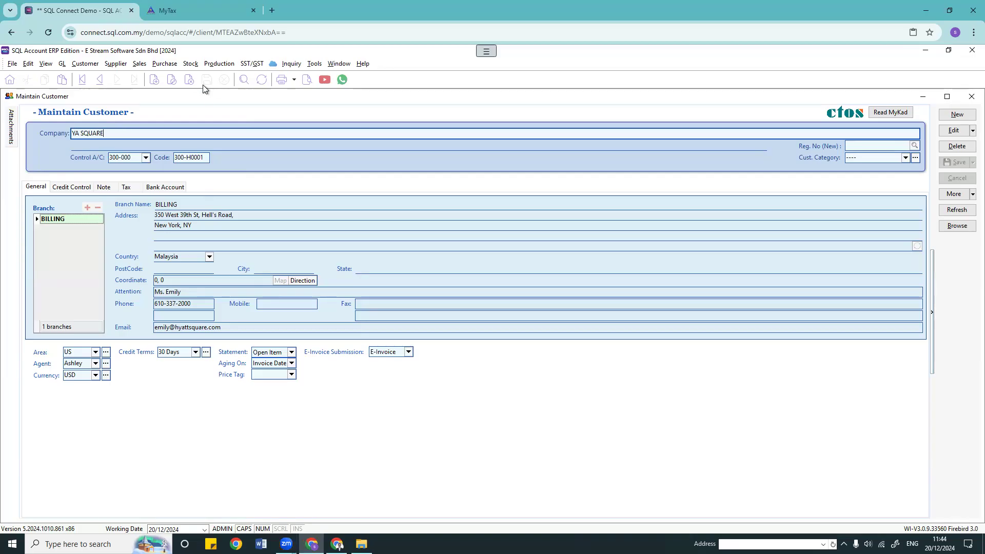
{"action": "left_click", "coordinate": [409, 352]}
{"action": "left_click", "coordinate": [408, 369]}
{"action": "left_click_drag", "start_coordinate": [106, 135], "coordinate": [41, 138]}
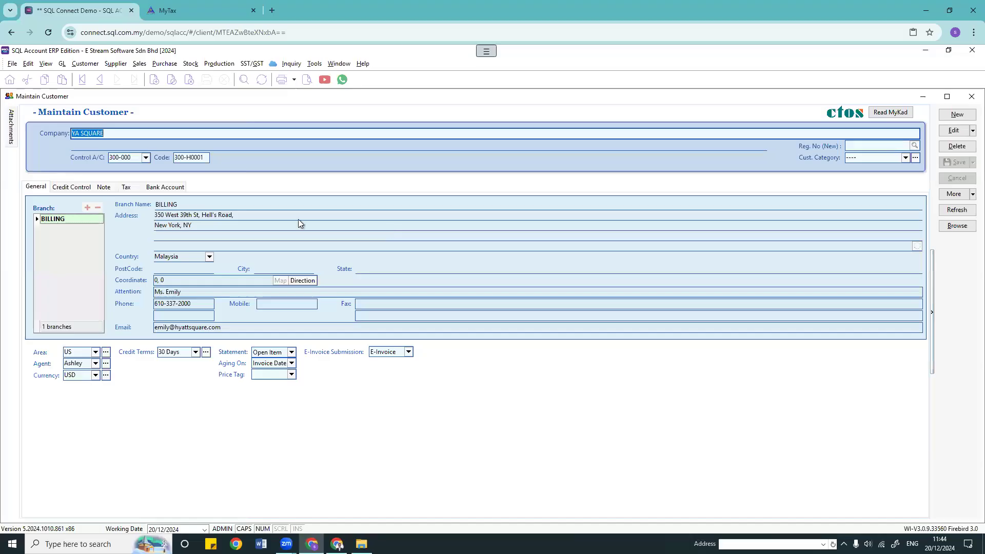
{"action": "left_click", "coordinate": [408, 352]}
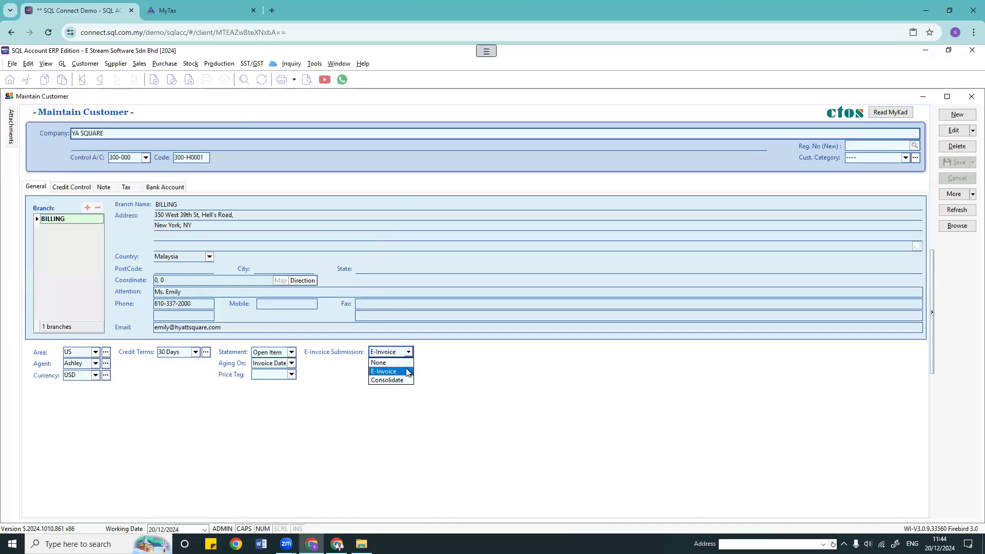
{"action": "left_click", "coordinate": [663, 400]}
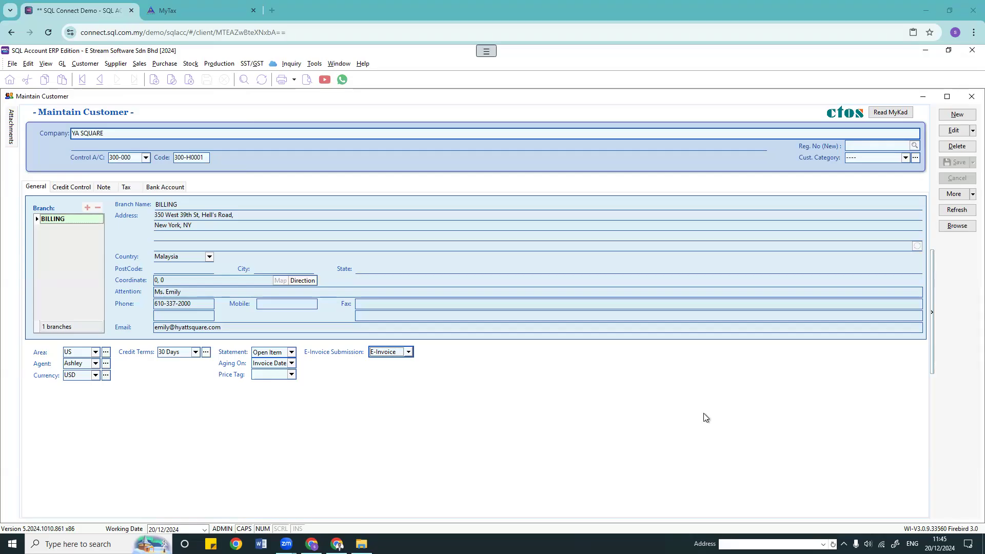
{"action": "left_click", "coordinate": [409, 352]}
{"action": "left_click", "coordinate": [408, 367]}
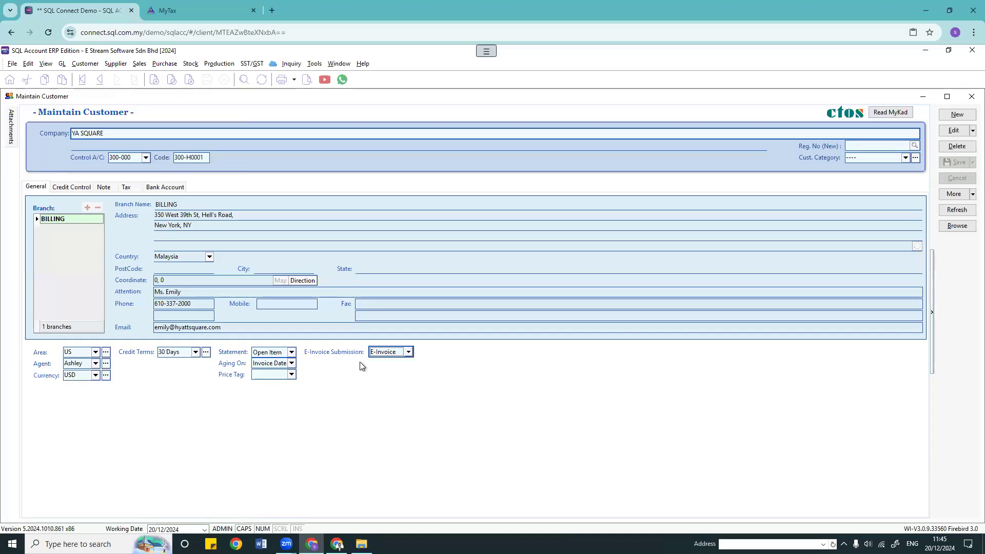
Step: Check the submission options once more, then view YA SQUARE's tax details
{"action": "left_click", "coordinate": [101, 133]}
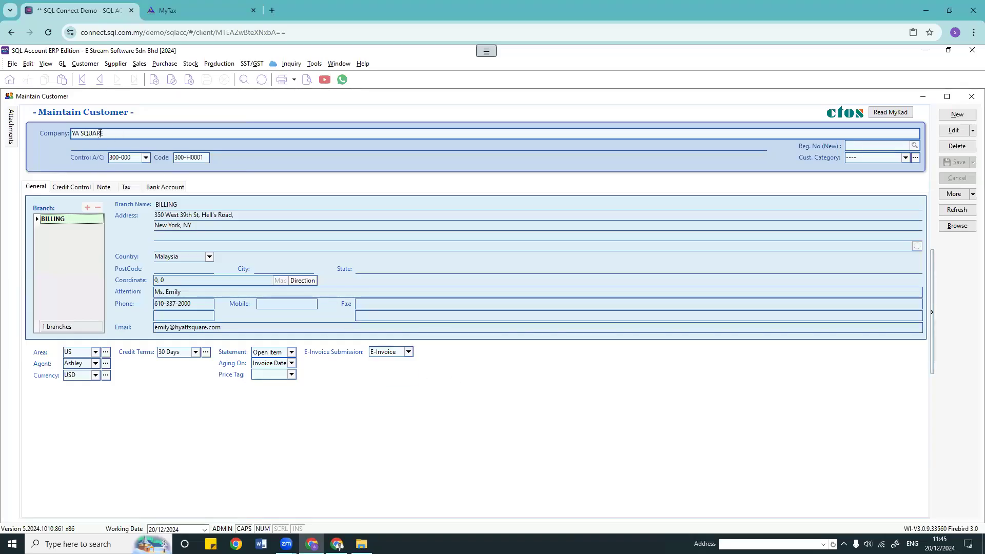
{"action": "left_click", "coordinate": [409, 354]}
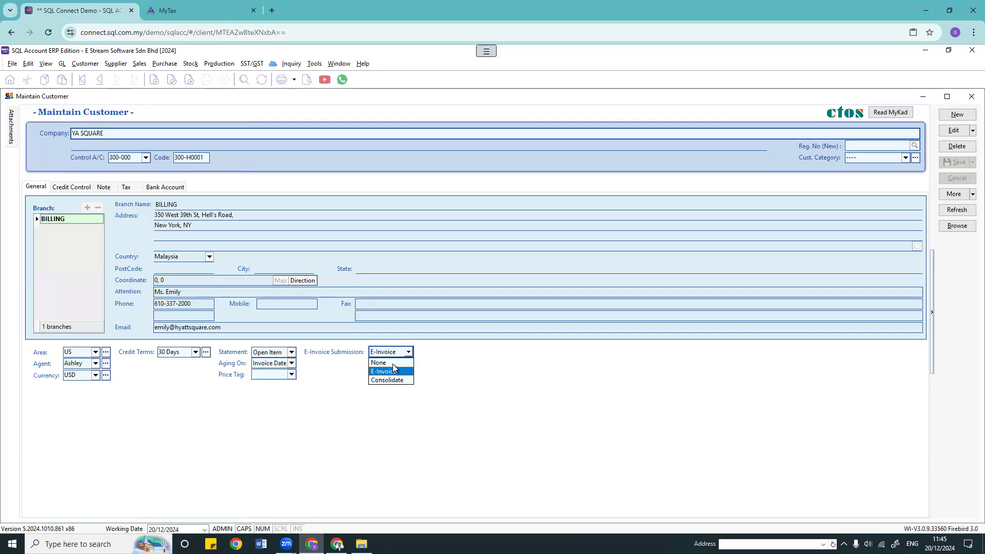
{"action": "left_click", "coordinate": [410, 367]}
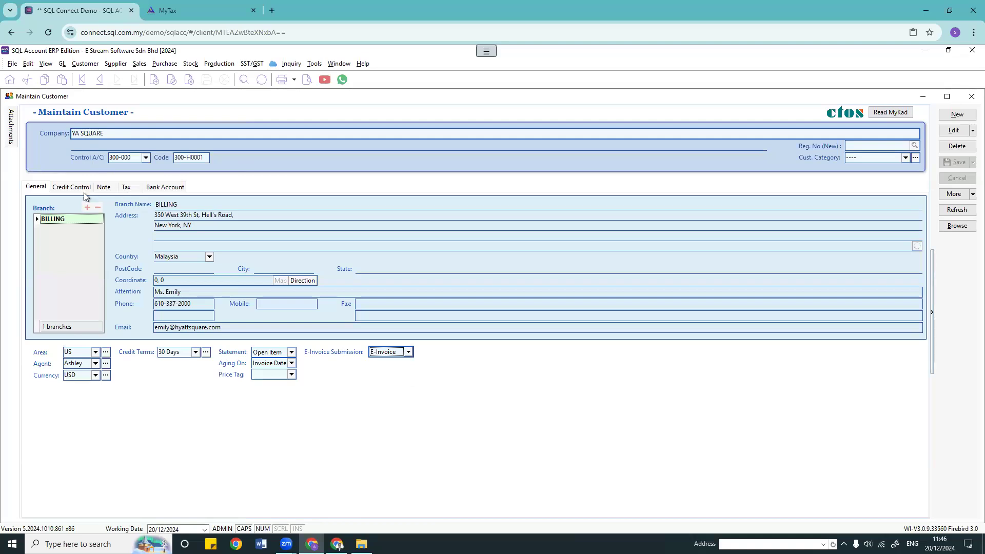
{"action": "left_click", "coordinate": [127, 188]}
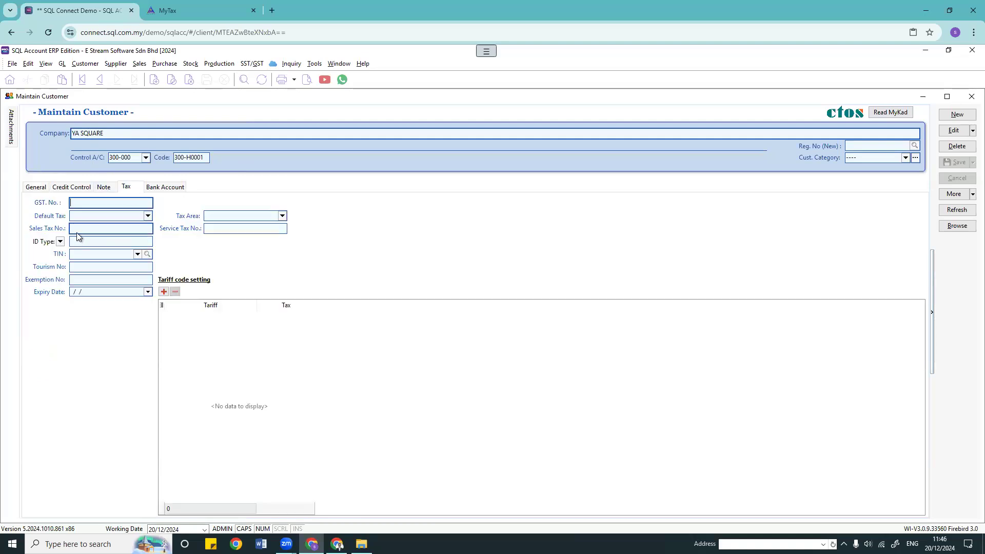
Step: Use the Reg. No lookup to replace the company with YA EXPRESS's registration details
{"action": "left_click", "coordinate": [81, 254]}
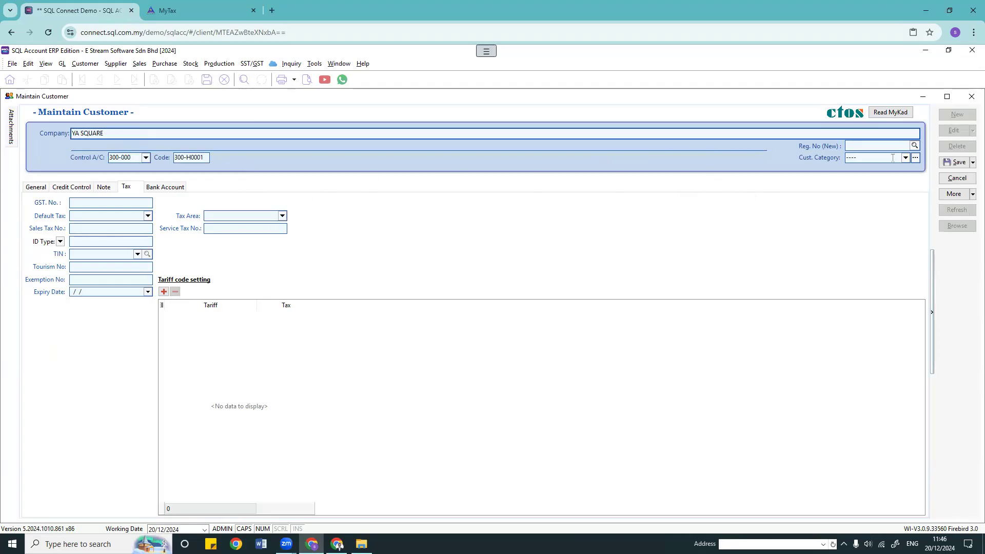
{"action": "left_click", "coordinate": [914, 146]}
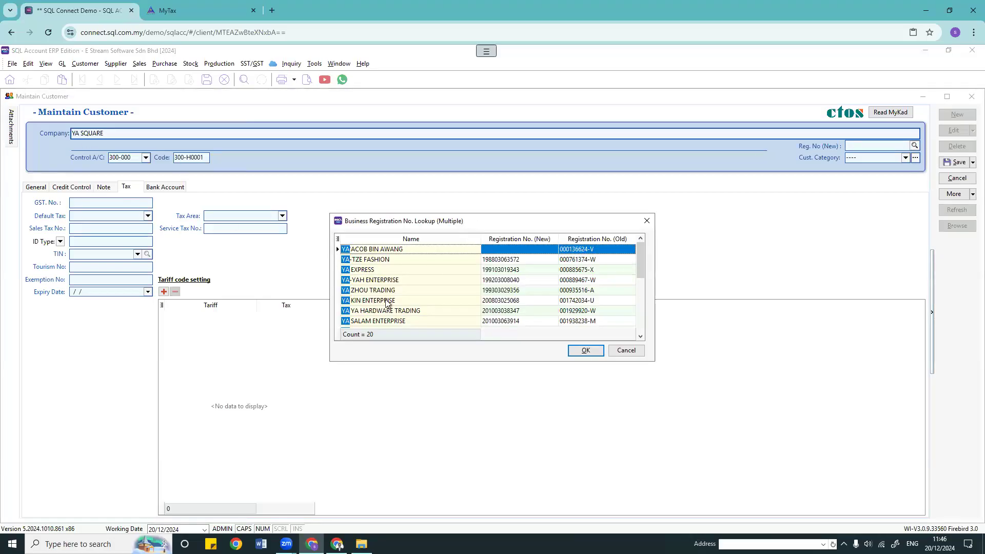
{"action": "left_click", "coordinate": [367, 270]}
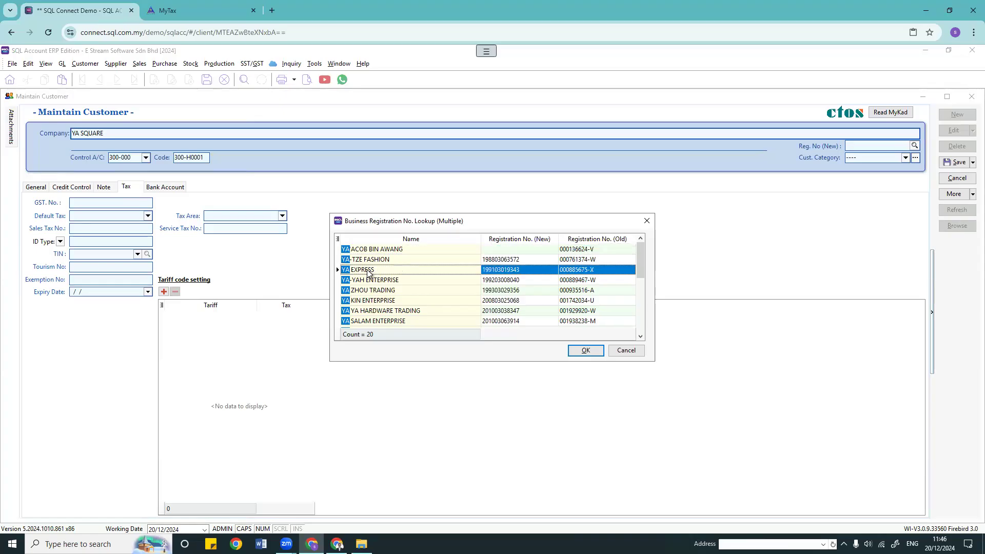
{"action": "left_click", "coordinate": [584, 352]}
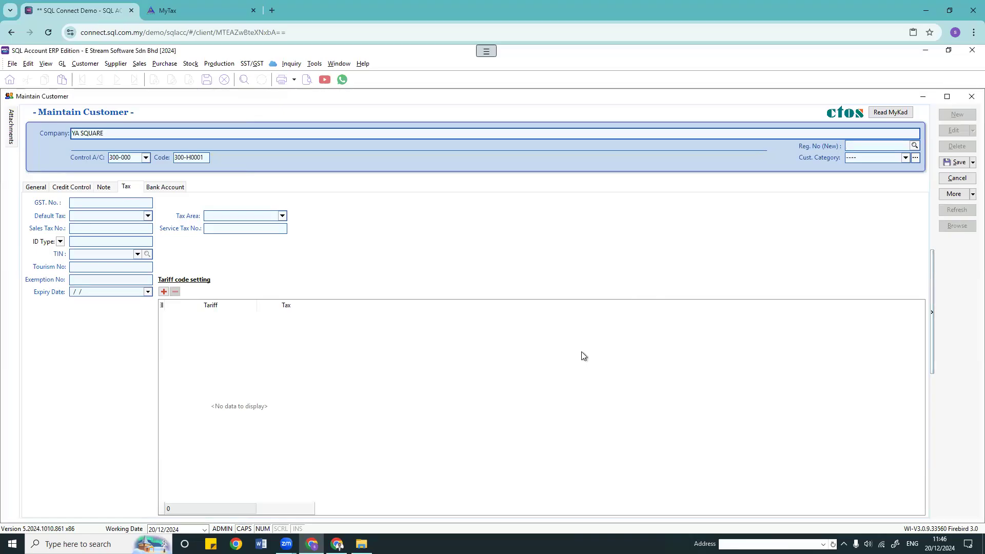
{"action": "left_click", "coordinate": [521, 322]}
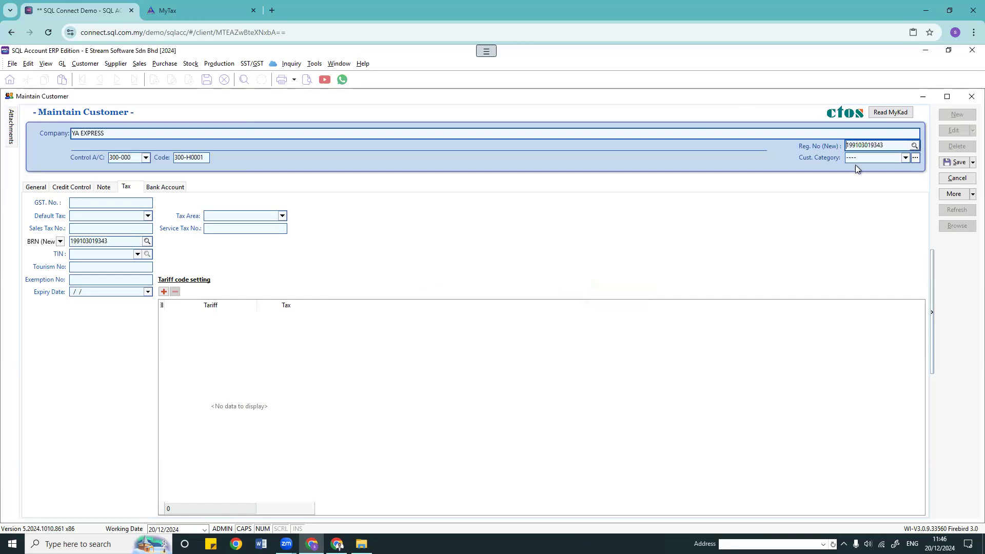
Step: Close a second lookup unused and discard the unsaved customer changes
{"action": "left_click", "coordinate": [914, 145]}
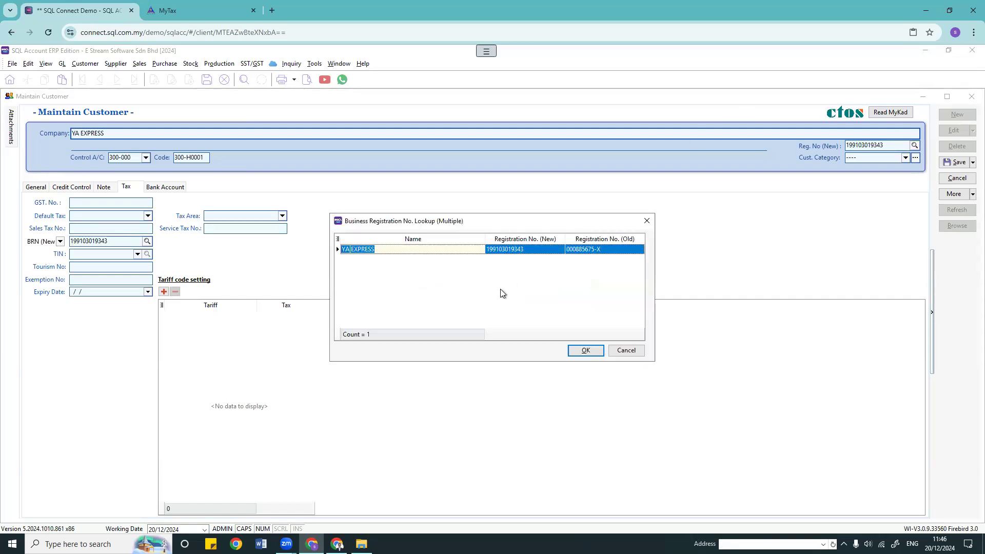
{"action": "left_click", "coordinate": [627, 350]}
{"action": "left_click", "coordinate": [955, 178]}
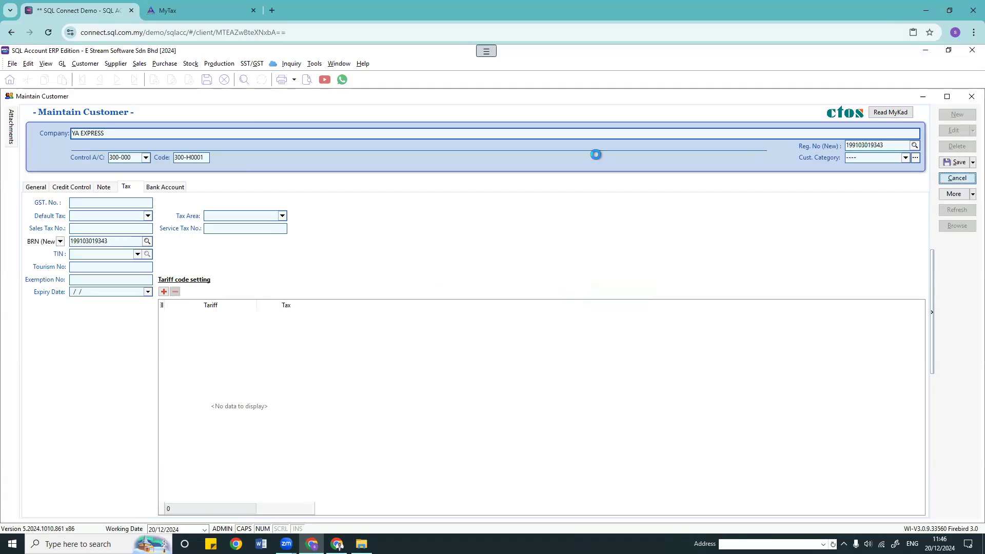
{"action": "left_click", "coordinate": [514, 304]}
Step: Start a new customer 'kp asli' and fill KP ASLI SDN BHD's registration and TIN via lookup
{"action": "left_click", "coordinate": [958, 114]}
{"action": "type", "text": "kp asli"}
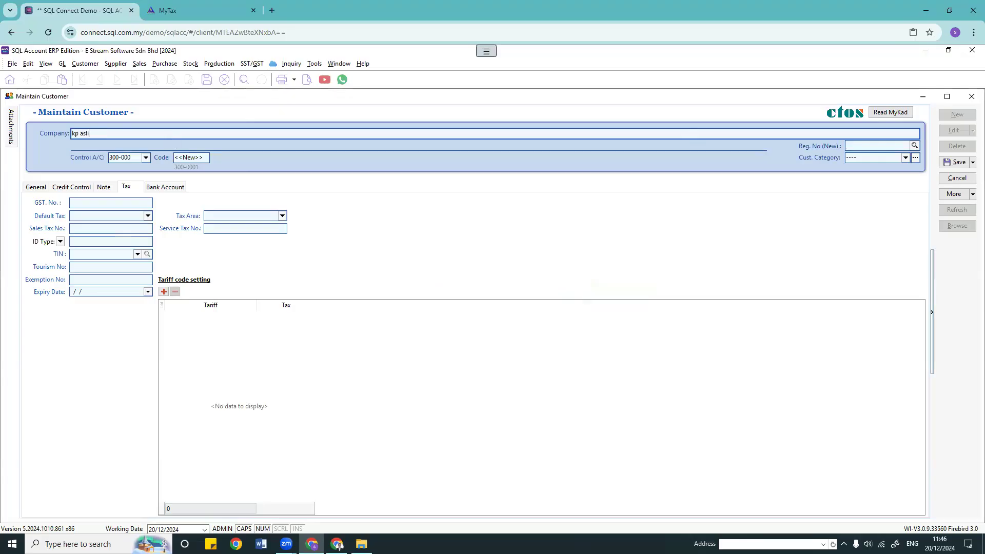
{"action": "left_click", "coordinate": [915, 145]}
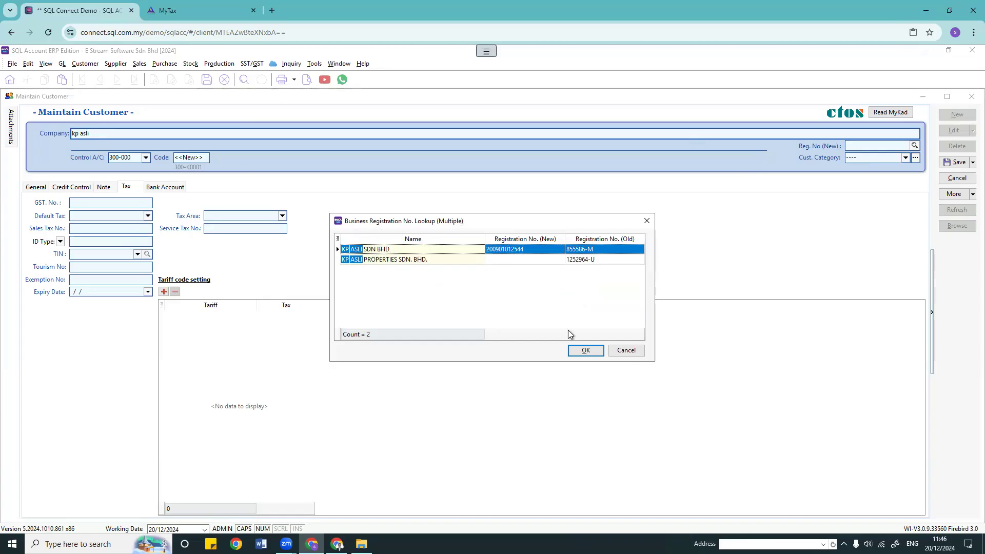
{"action": "left_click", "coordinate": [585, 350]}
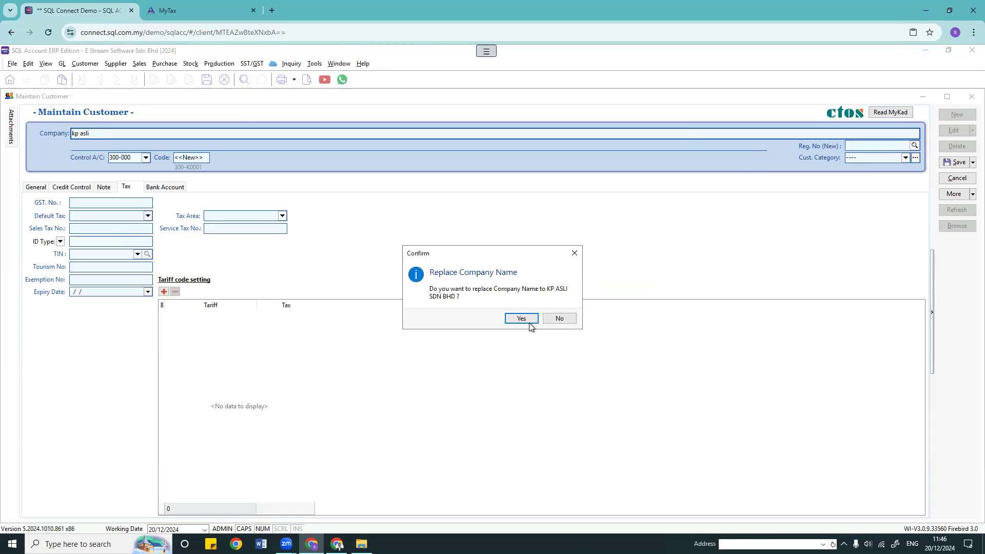
{"action": "left_click", "coordinate": [521, 321]}
{"action": "left_click_drag", "start_coordinate": [113, 243], "coordinate": [70, 242]}
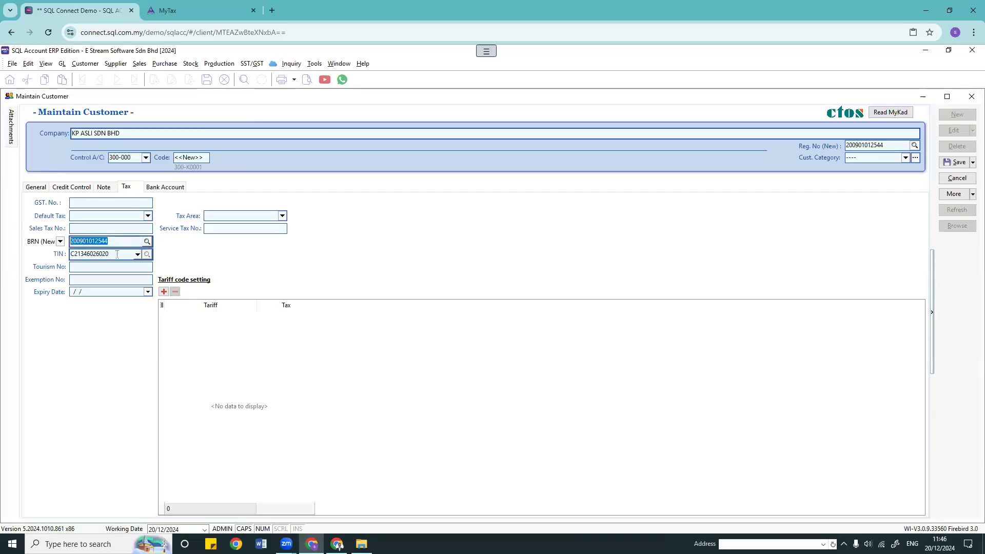
{"action": "left_click_drag", "start_coordinate": [110, 254], "coordinate": [70, 254]}
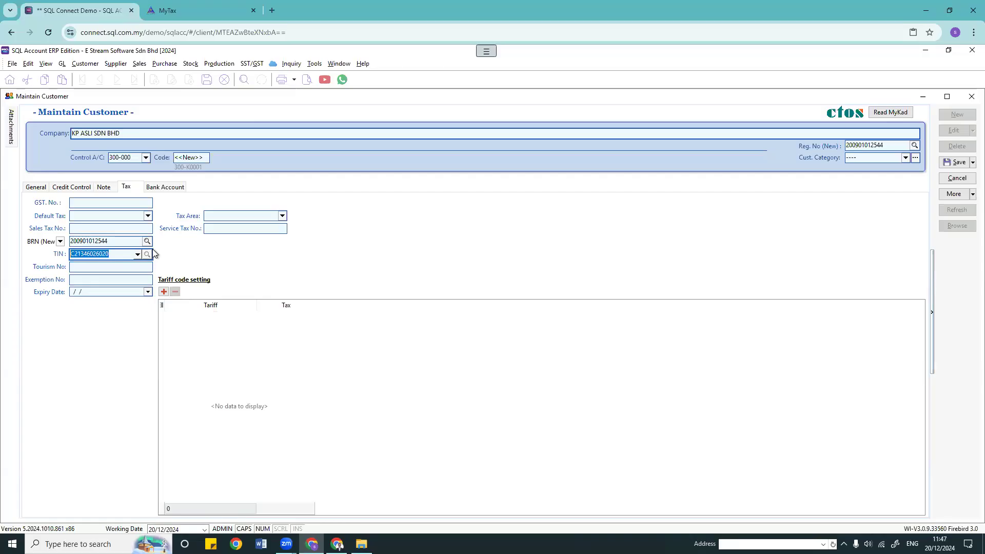
Step: Re-run the lookup and check the Tourism, Exemption, Sales Tax and Service Tax fields
{"action": "left_click", "coordinate": [914, 145]}
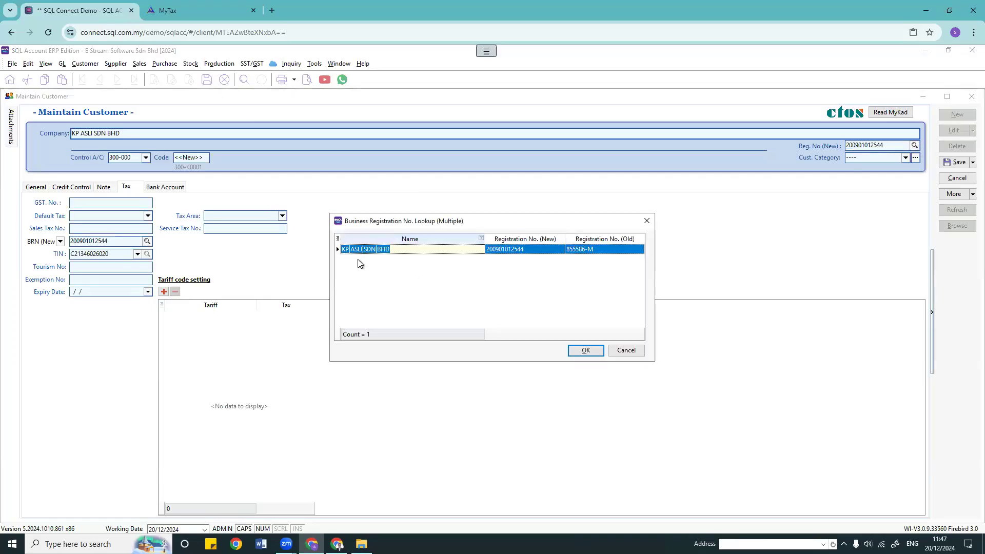
{"action": "left_click", "coordinate": [585, 351]}
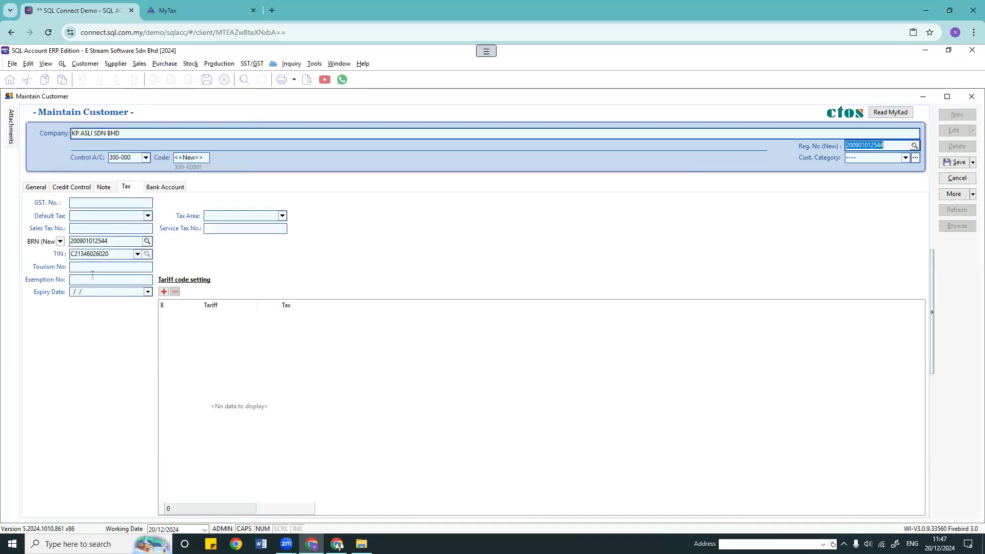
{"action": "left_click", "coordinate": [79, 266]}
{"action": "left_click", "coordinate": [81, 279]}
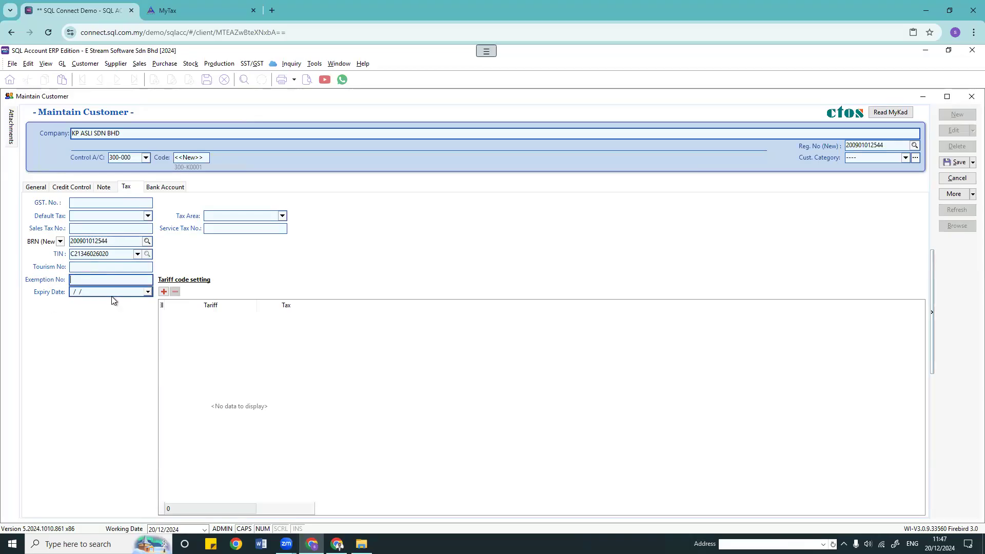
{"action": "left_click", "coordinate": [113, 228]}
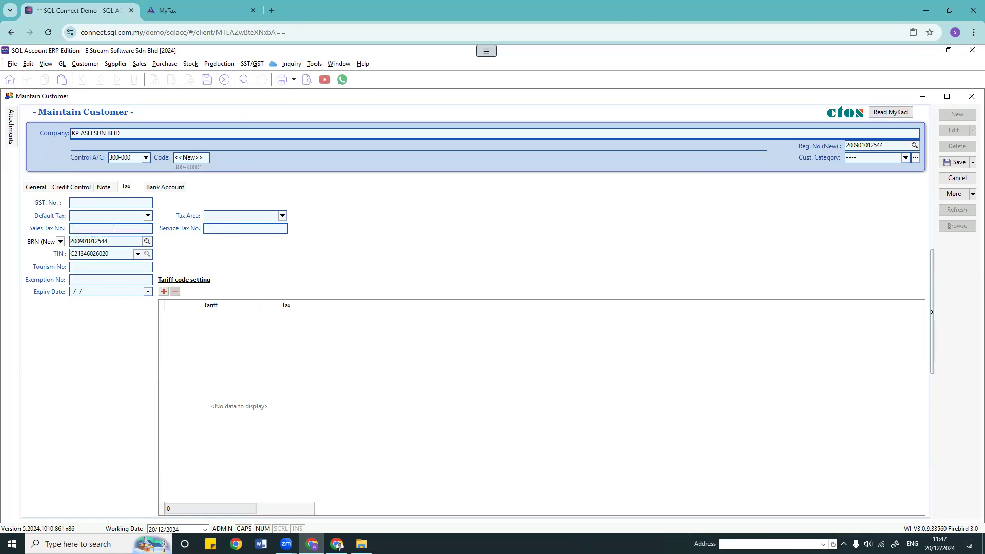
{"action": "key", "text": "Tab"}
Step: Discard the new customer and return to the 13-customer list
{"action": "left_click", "coordinate": [955, 179]}
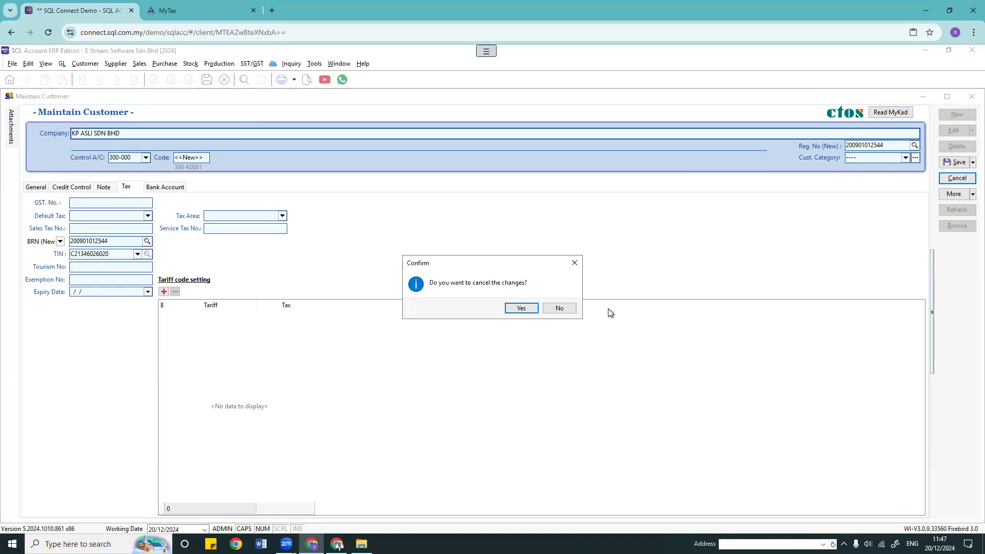
{"action": "left_click", "coordinate": [533, 310]}
{"action": "left_click", "coordinate": [957, 226]}
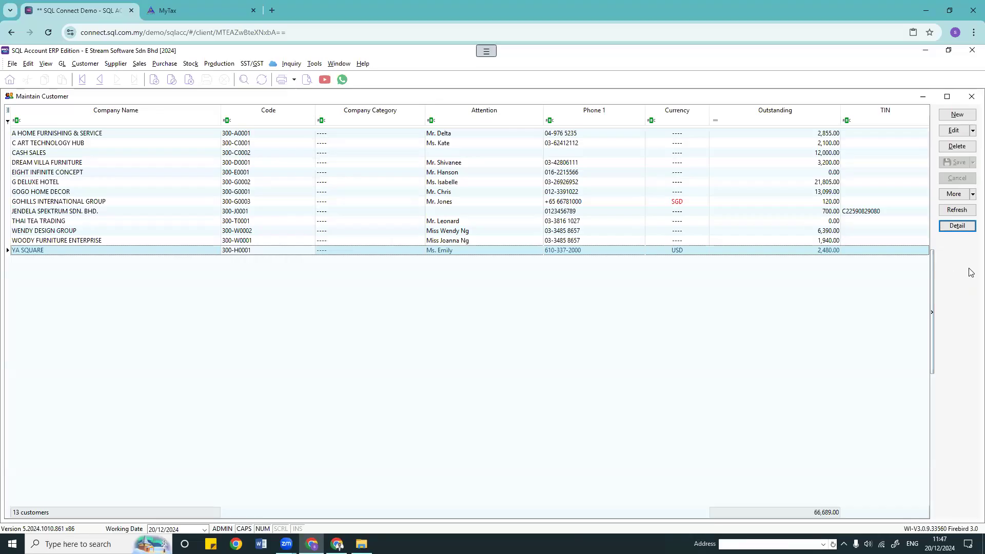
Step: Run the customs GST status check, select the first result, and close it without updating
{"action": "right_click", "coordinate": [955, 257]}
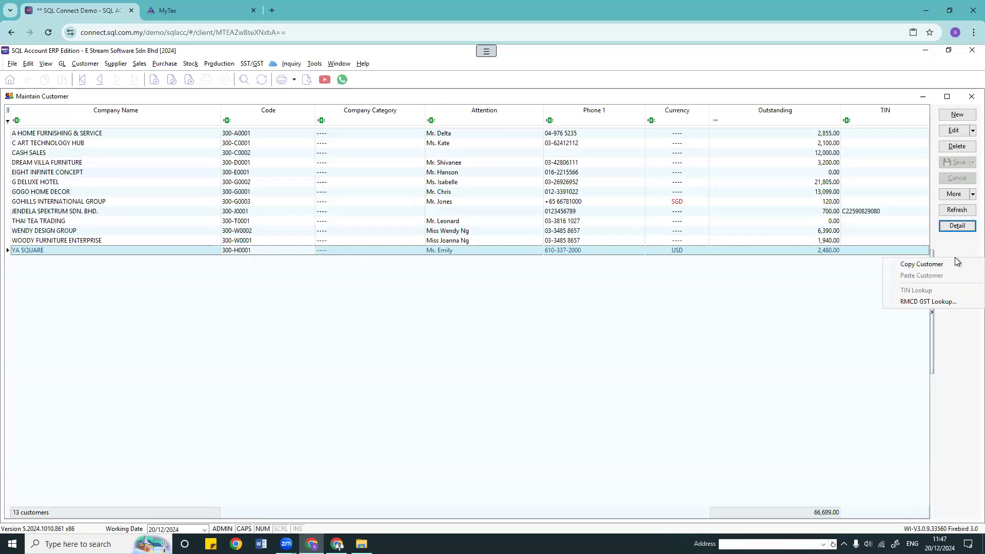
{"action": "left_click", "coordinate": [918, 303]}
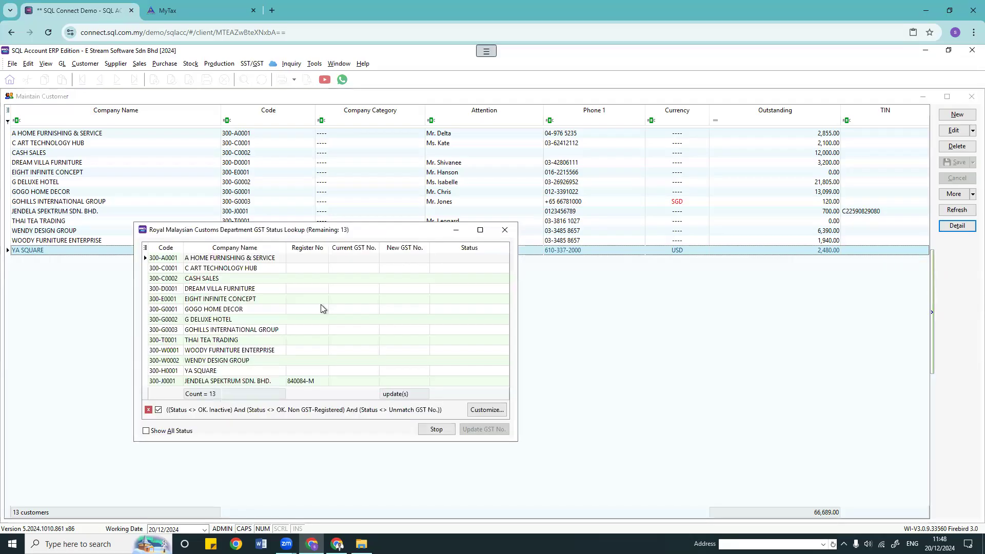
{"action": "left_click_drag", "start_coordinate": [387, 230], "coordinate": [451, 141]}
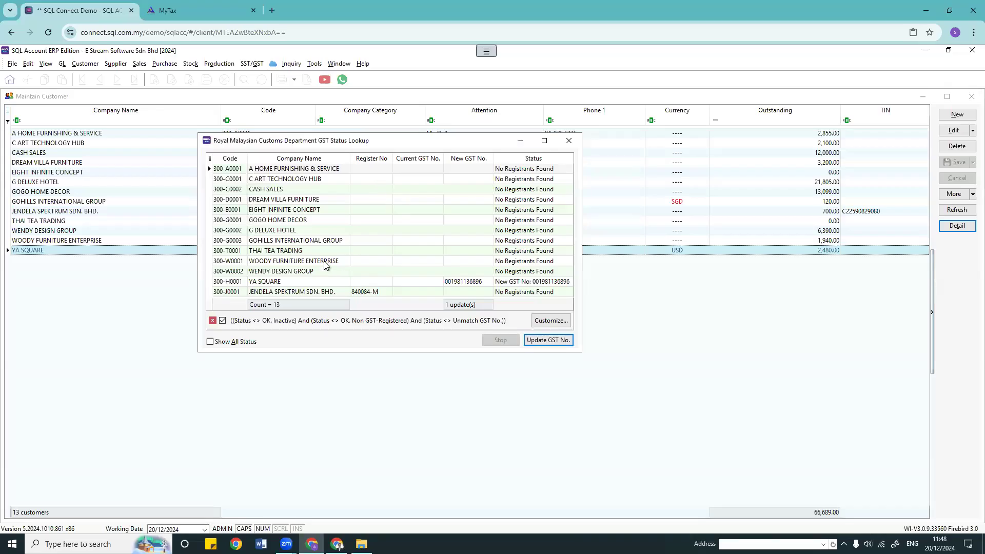
{"action": "left_click", "coordinate": [368, 173]}
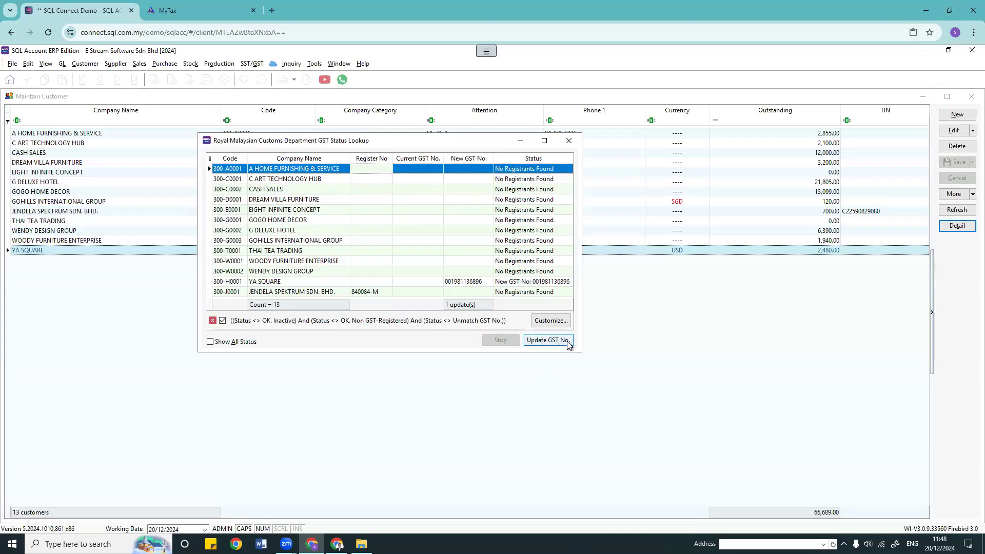
{"action": "left_click", "coordinate": [568, 141]}
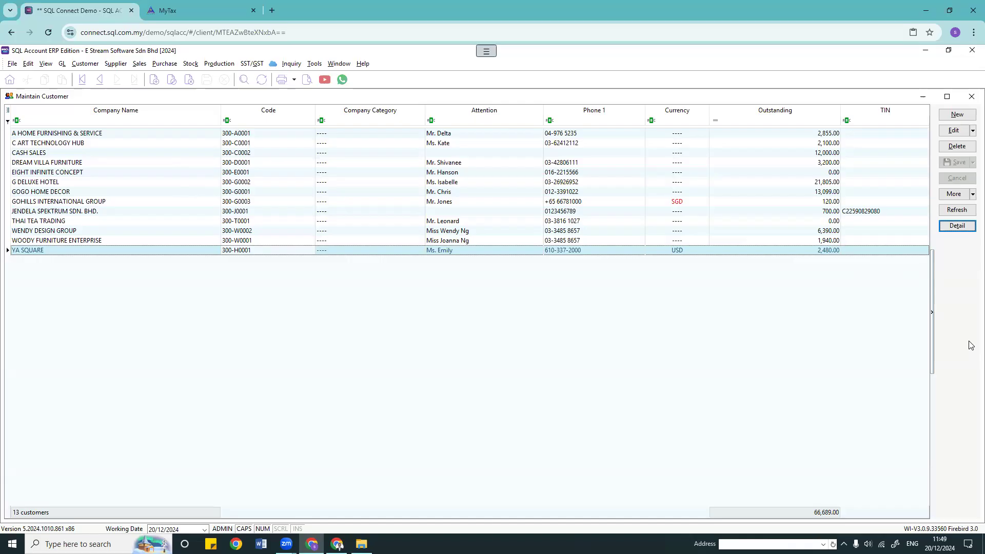
{"action": "right_click", "coordinate": [971, 272]}
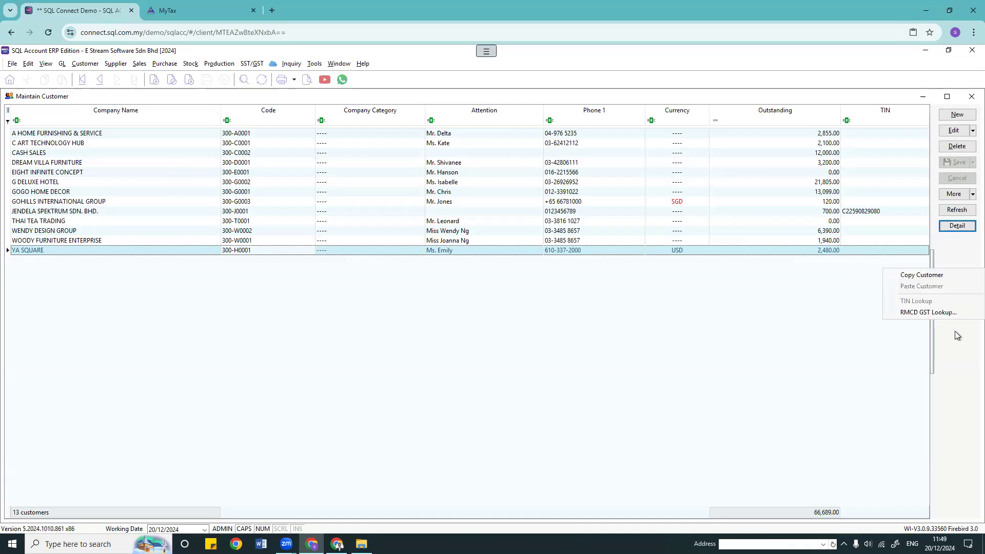
Step: Check C ART TECHNOLOGY HUB's phone and E-Invoice submission, keeping E-Invoice
{"action": "left_click", "coordinate": [698, 311]}
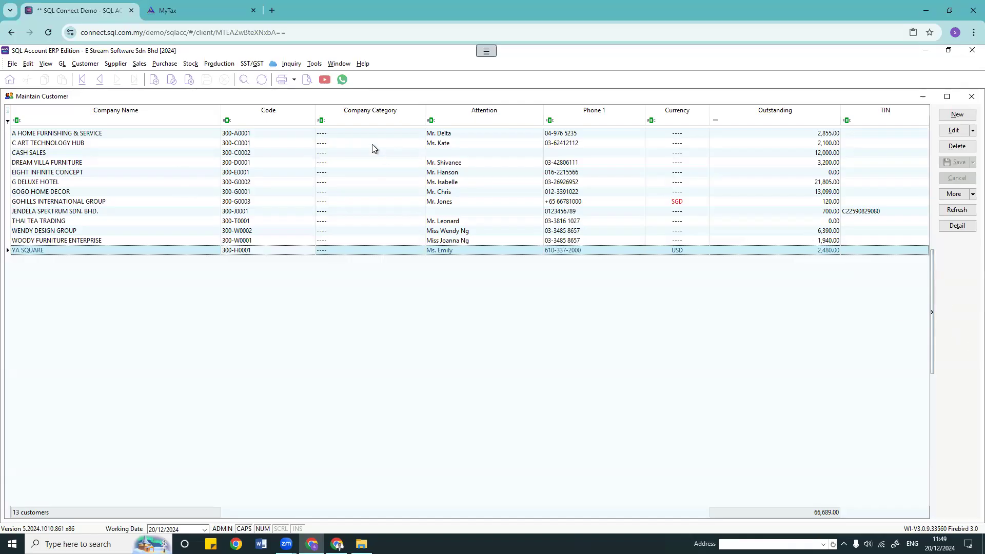
{"action": "double_click", "coordinate": [205, 142]}
{"action": "left_click", "coordinate": [31, 187]}
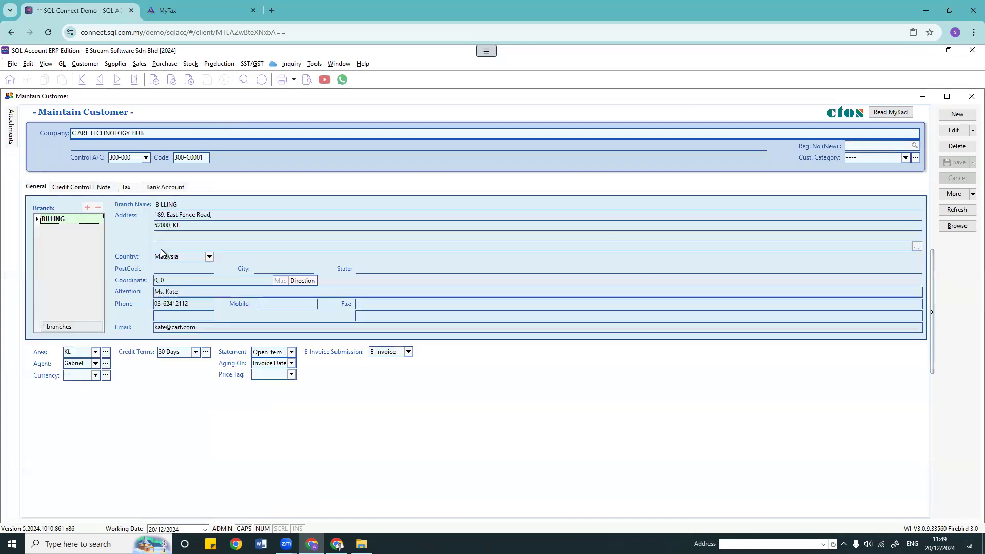
{"action": "left_click", "coordinate": [197, 304]}
{"action": "left_click", "coordinate": [408, 352]}
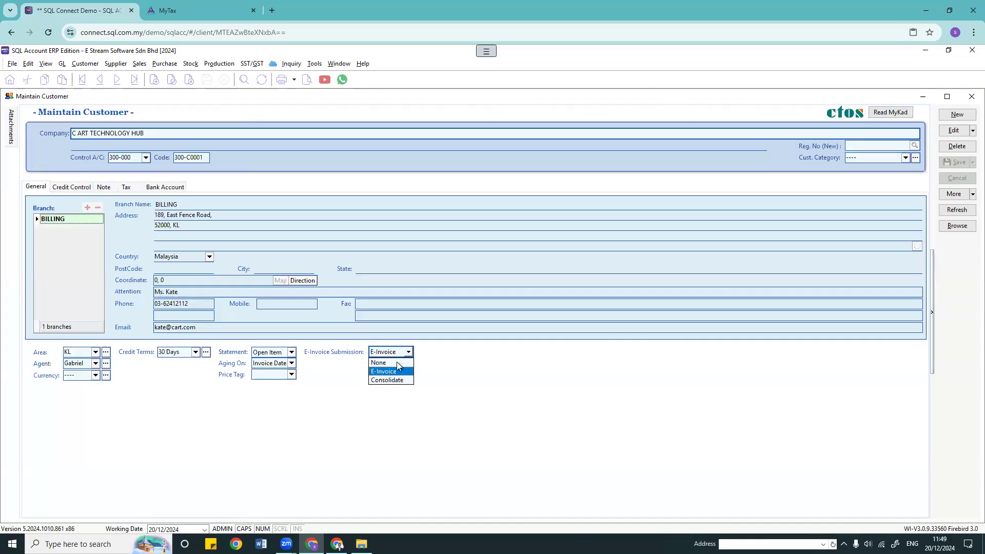
{"action": "left_click", "coordinate": [460, 366]}
{"action": "left_click", "coordinate": [958, 225]}
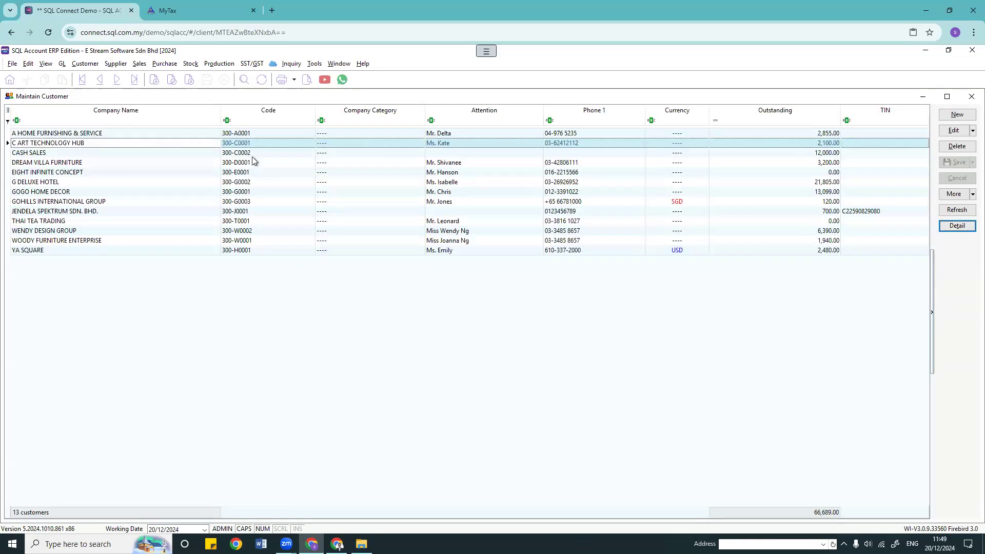
Step: View CASH SALES, review THAI TEA TRADING's e-invoice and tax fields, then close Maintain Customer
{"action": "double_click", "coordinate": [251, 154]}
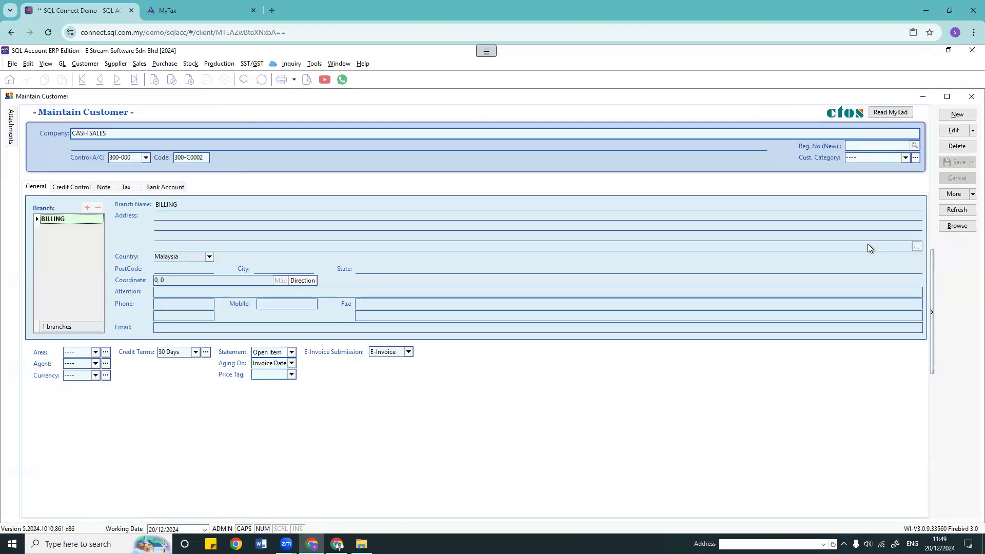
{"action": "left_click", "coordinate": [957, 226]}
{"action": "double_click", "coordinate": [273, 221]}
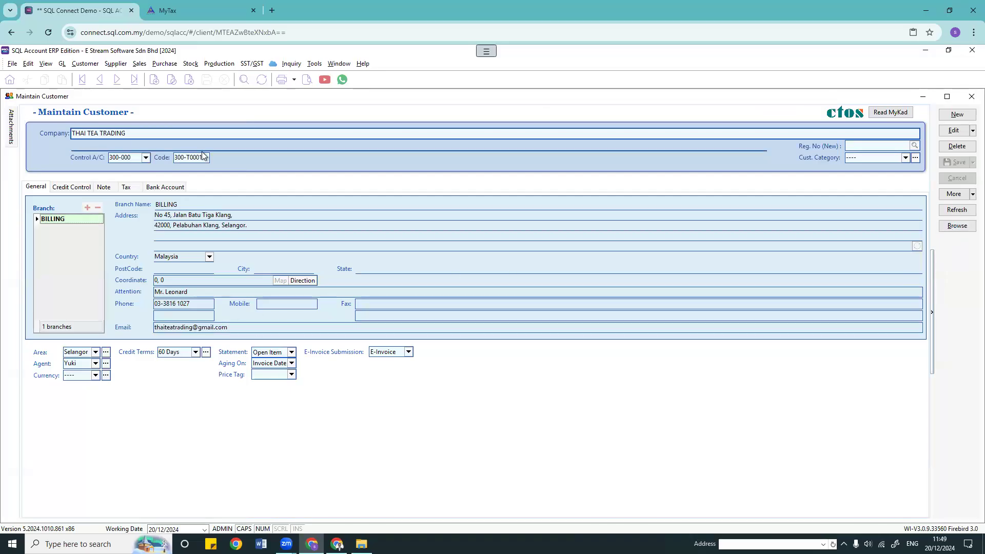
{"action": "left_click", "coordinate": [410, 352]}
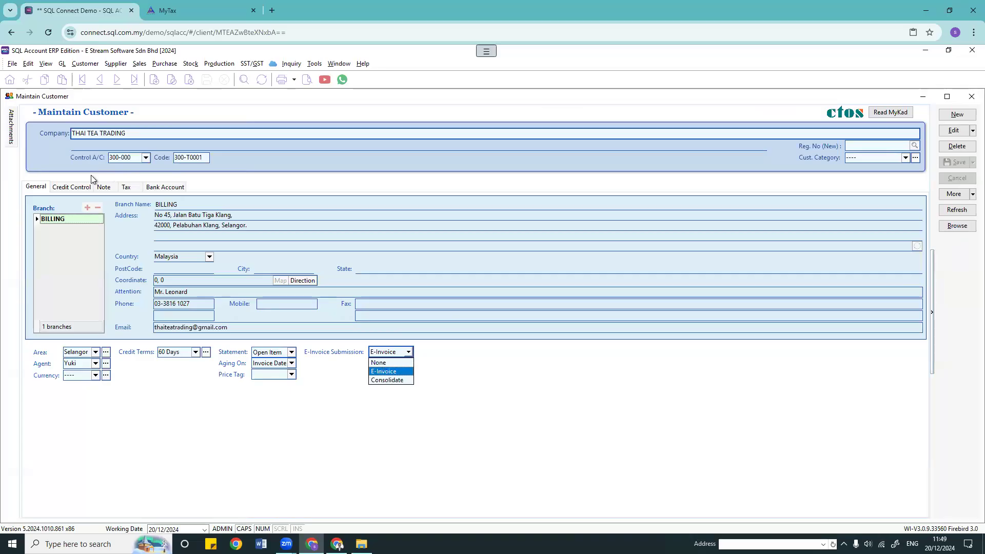
{"action": "left_click", "coordinate": [127, 188]}
{"action": "left_click", "coordinate": [91, 255]}
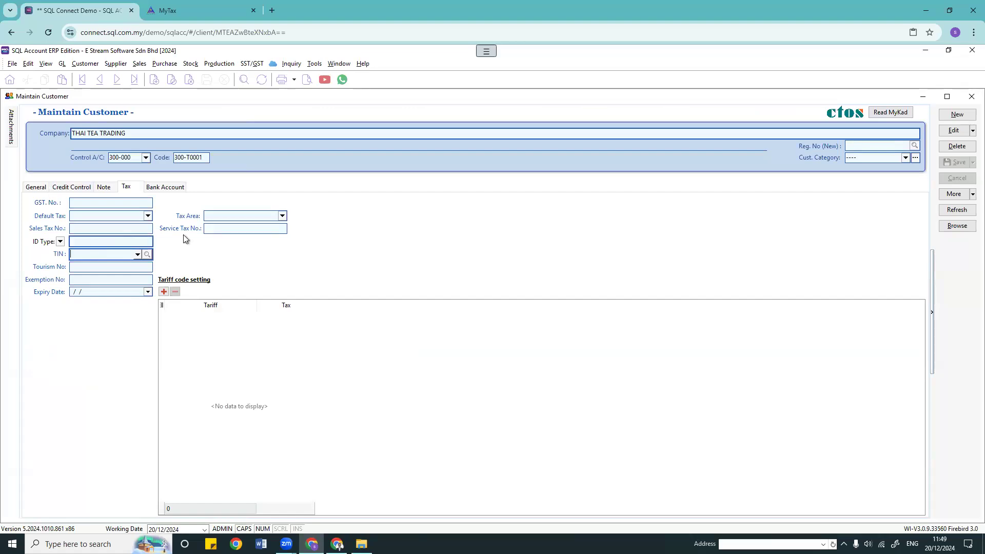
{"action": "left_click", "coordinate": [74, 227]}
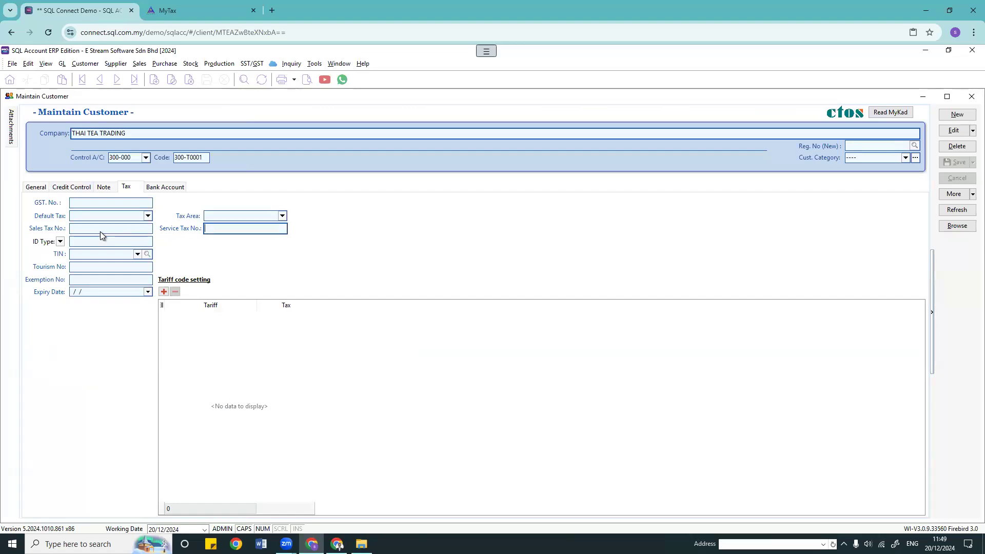
{"action": "left_click", "coordinate": [82, 267]}
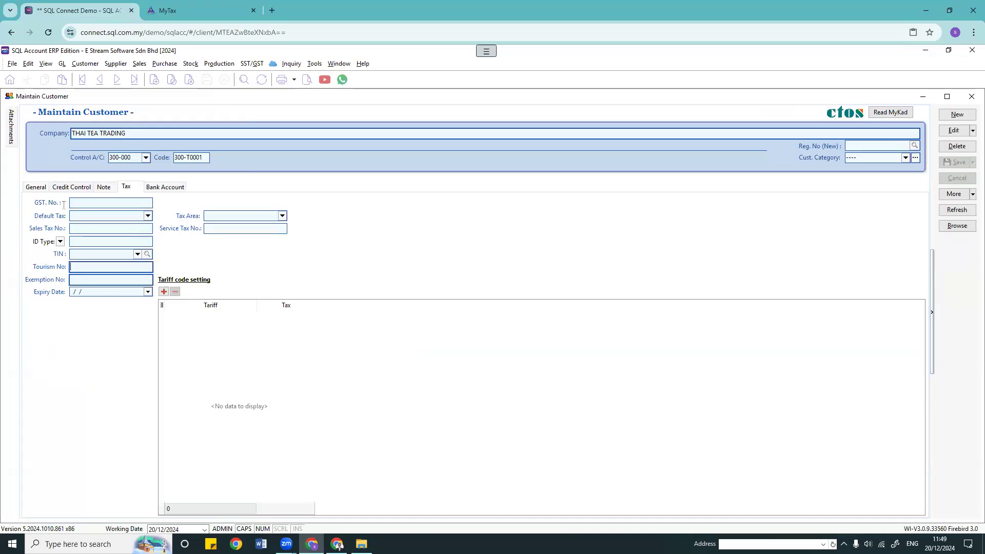
{"action": "left_click", "coordinate": [971, 97]}
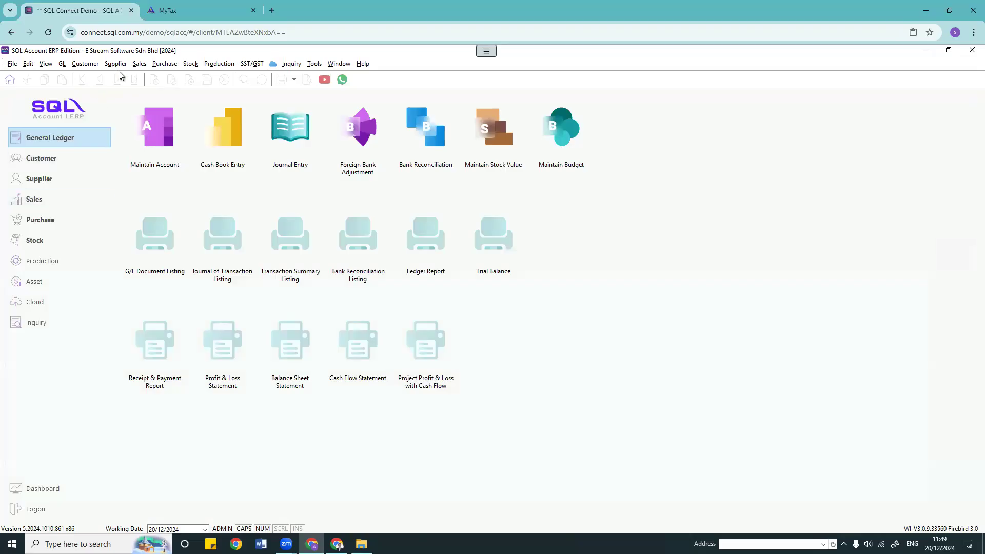
{"action": "left_click", "coordinate": [115, 63]}
Step: Review REPUBLICA STORAGE PLT's record, with country Malaysia and its phone number, then return to the list
{"action": "left_click", "coordinate": [128, 75]}
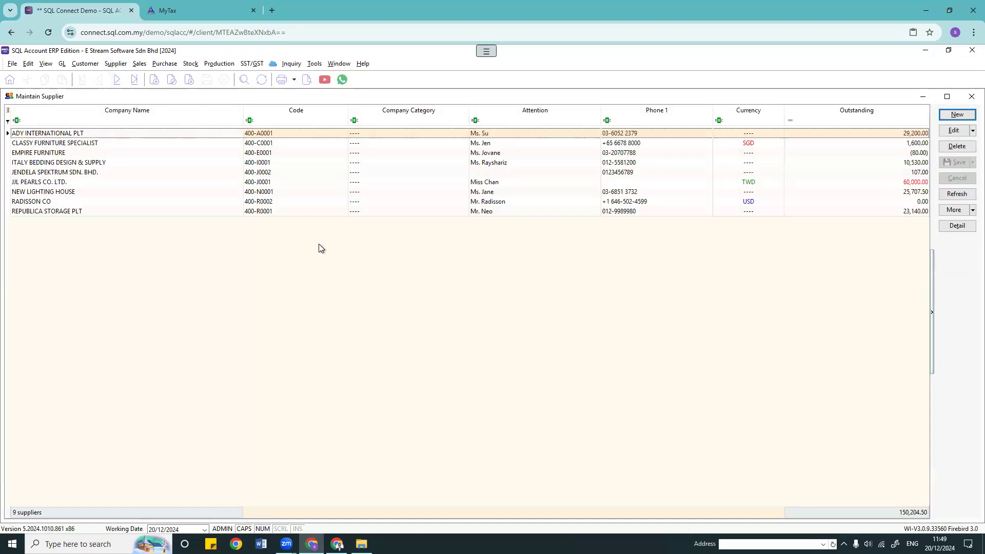
{"action": "double_click", "coordinate": [283, 212]}
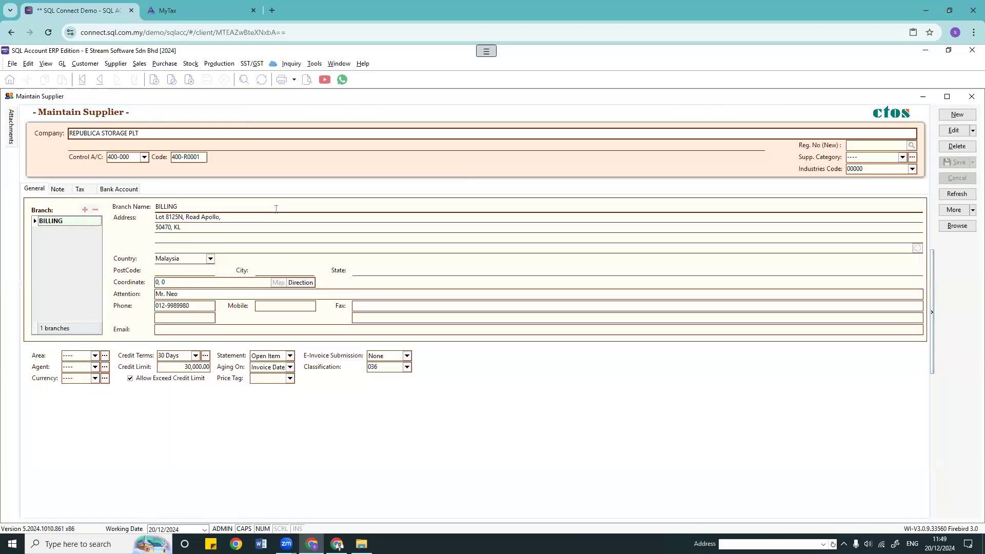
{"action": "left_click", "coordinate": [210, 258]}
{"action": "left_click", "coordinate": [436, 270]}
{"action": "left_click", "coordinate": [192, 318]}
{"action": "left_click_drag", "start_coordinate": [198, 306], "coordinate": [9, 308]}
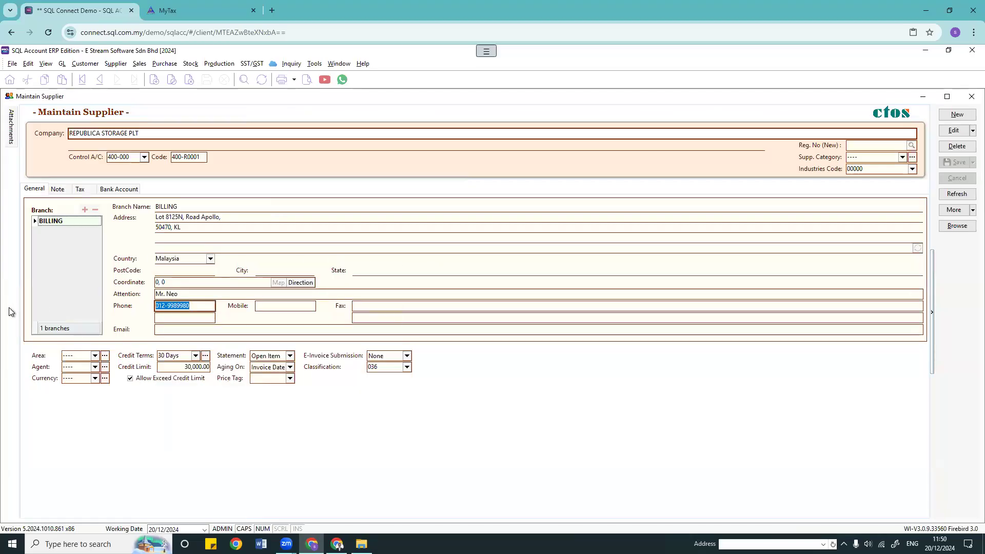
{"action": "left_click", "coordinate": [942, 225]}
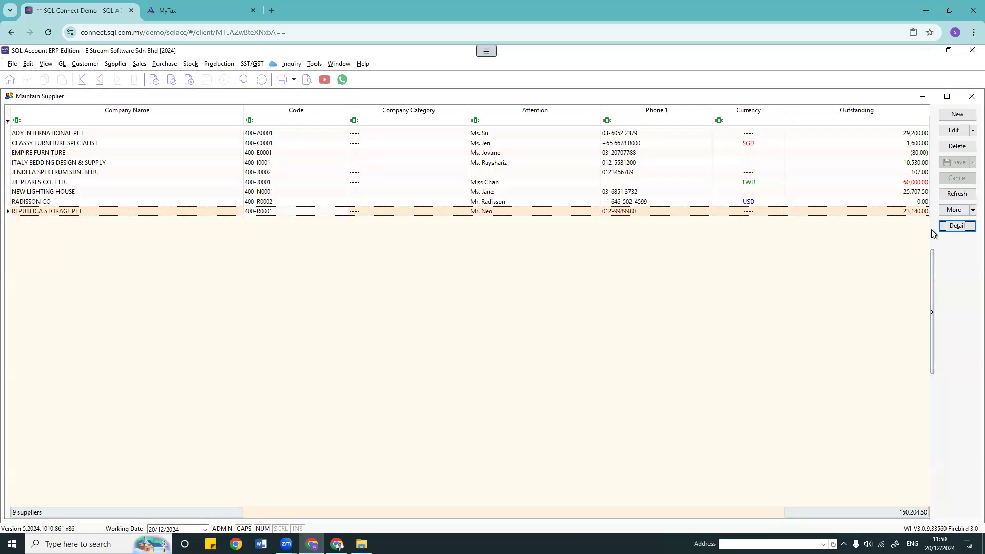
{"action": "right_click", "coordinate": [946, 251]}
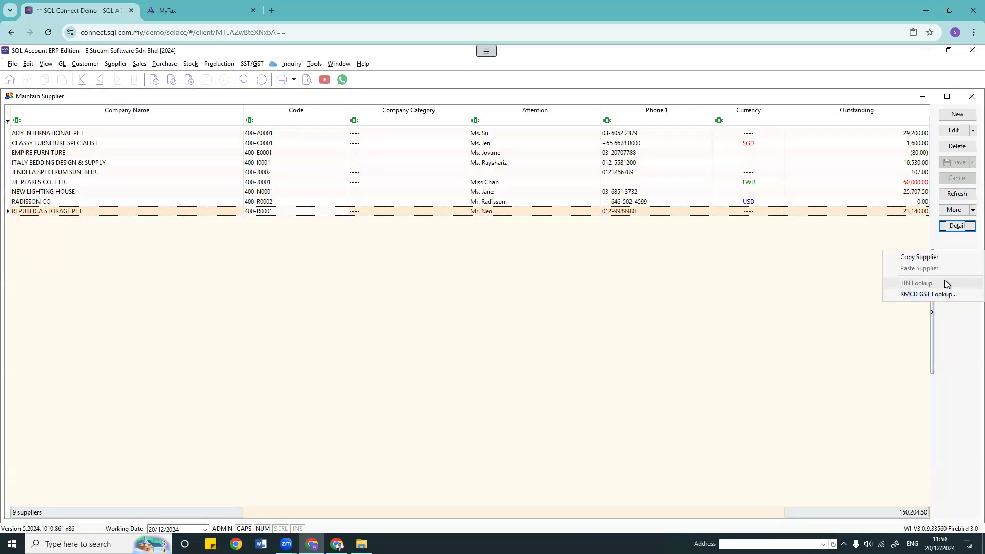
Step: Add a TIN column to the supplier list and reopen REPUBLICA STORAGE PLT's record
{"action": "left_click", "coordinate": [308, 212]}
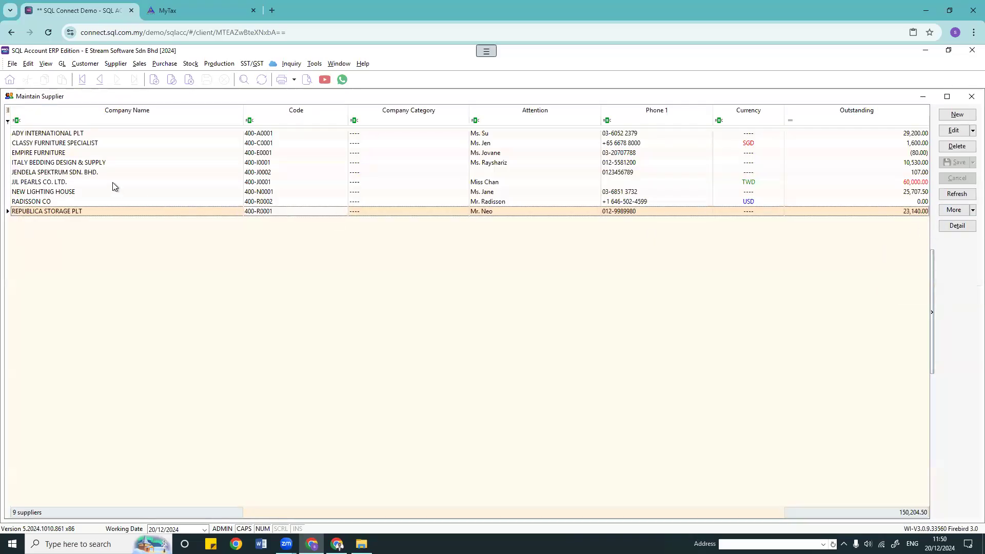
{"action": "left_click", "coordinate": [8, 110]}
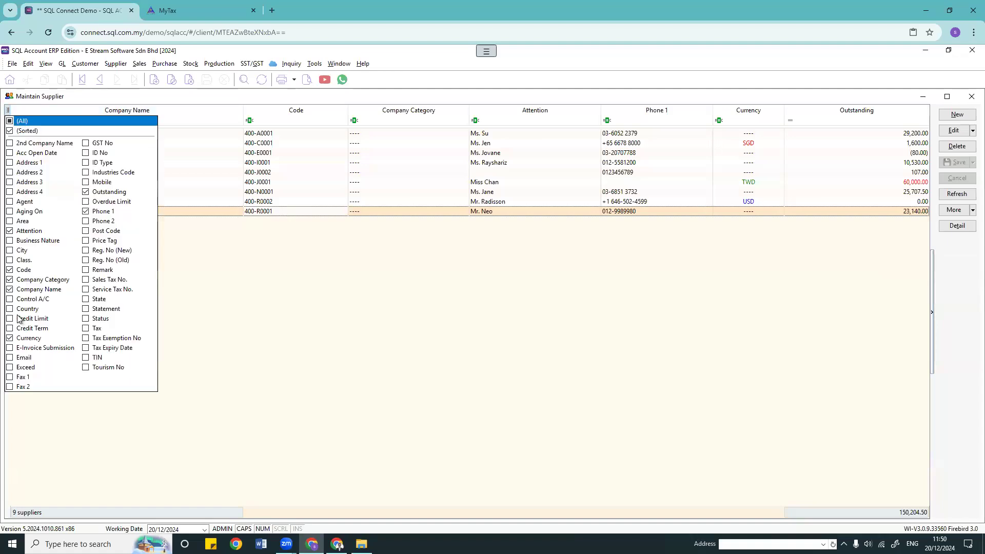
{"action": "left_click", "coordinate": [86, 358]}
{"action": "left_click", "coordinate": [236, 380]}
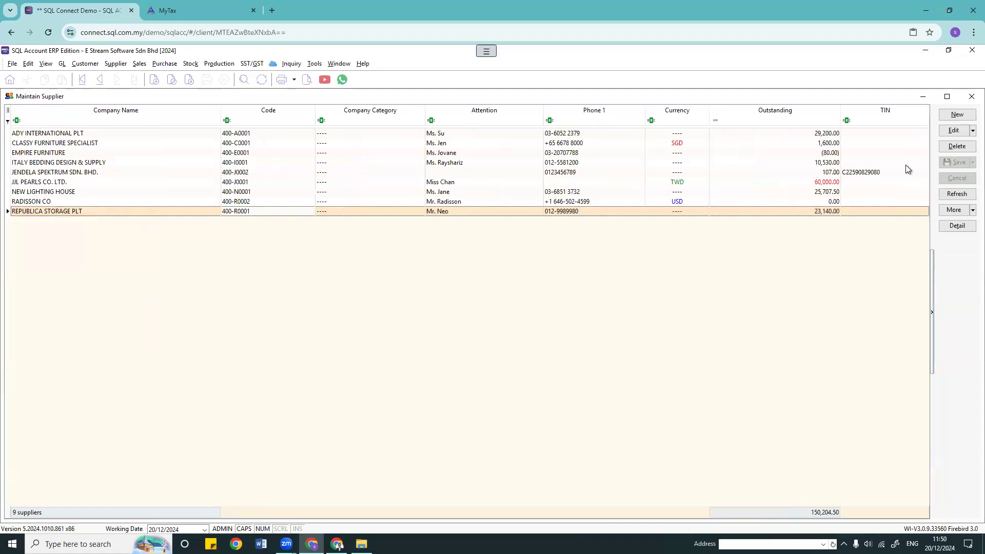
{"action": "right_click", "coordinate": [953, 244]}
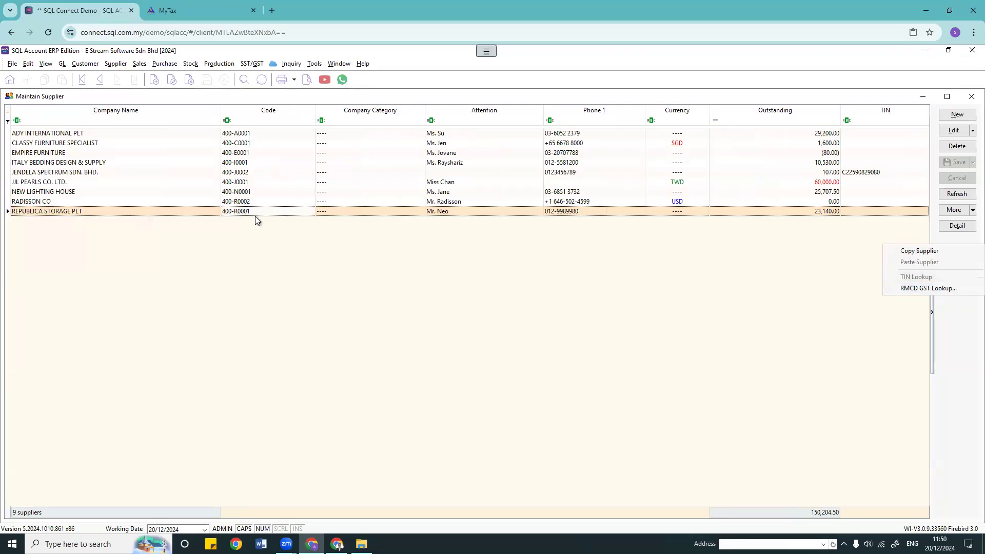
{"action": "double_click", "coordinate": [273, 211]}
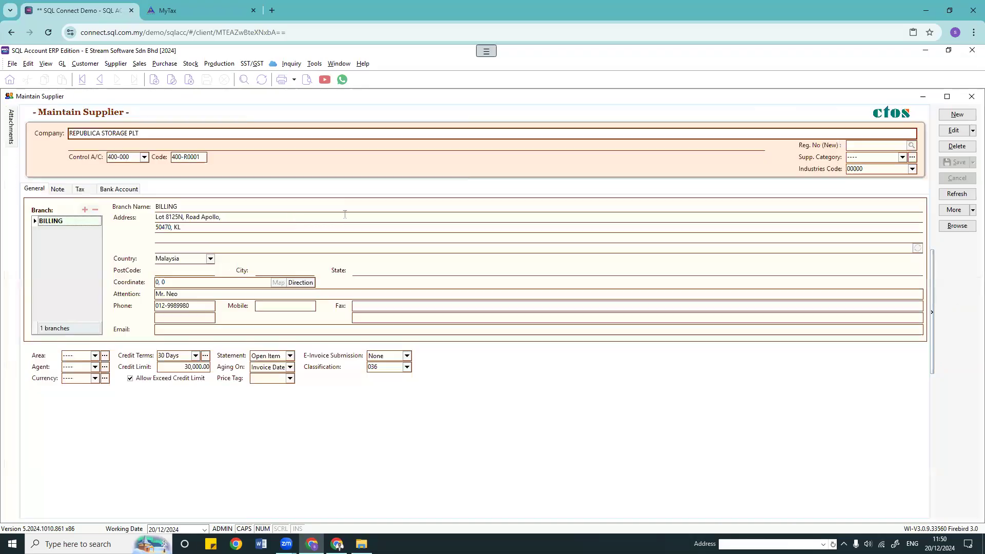
Step: Review REPUBLICA STORAGE PLT's tax and general details, then return to the supplier list
{"action": "left_click", "coordinate": [80, 191]}
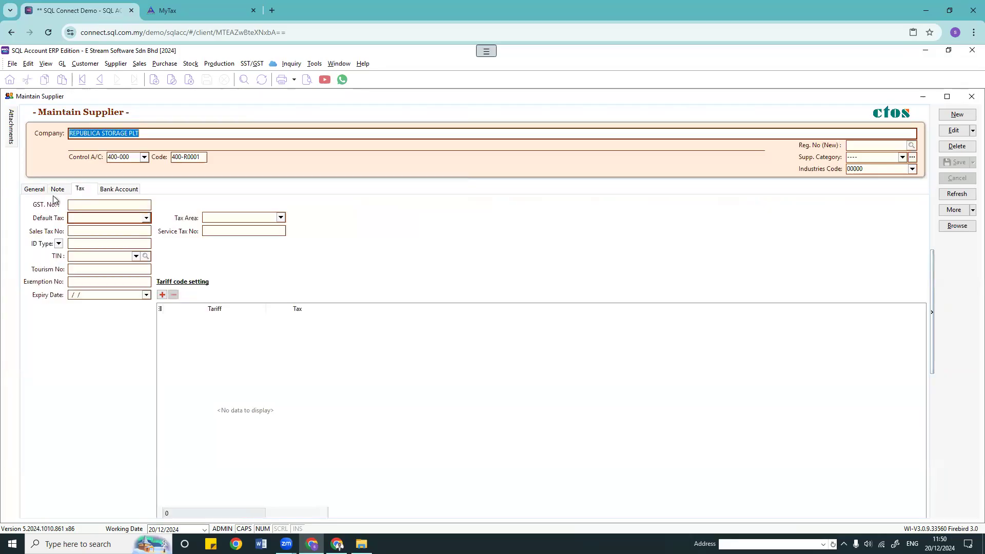
{"action": "left_click", "coordinate": [25, 192]}
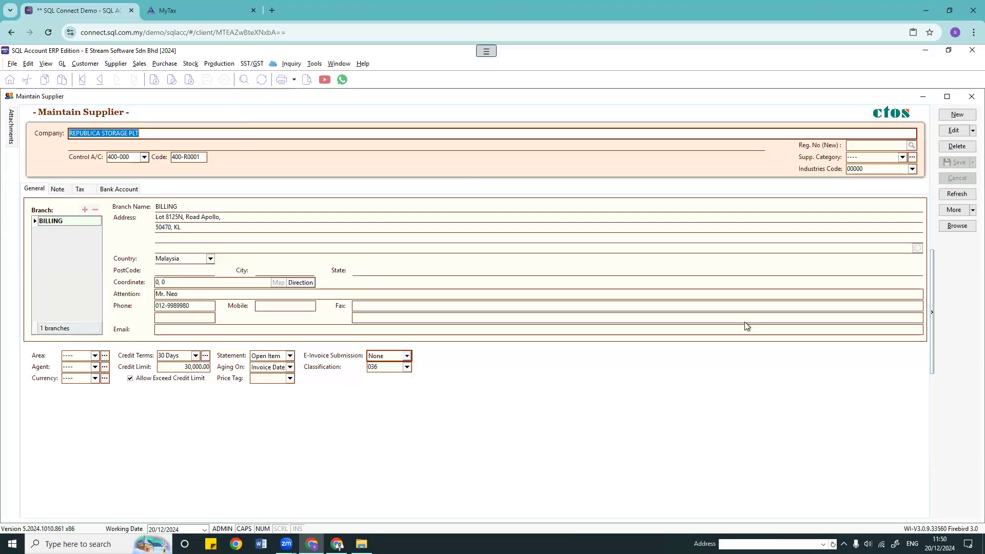
{"action": "left_click", "coordinate": [944, 228]}
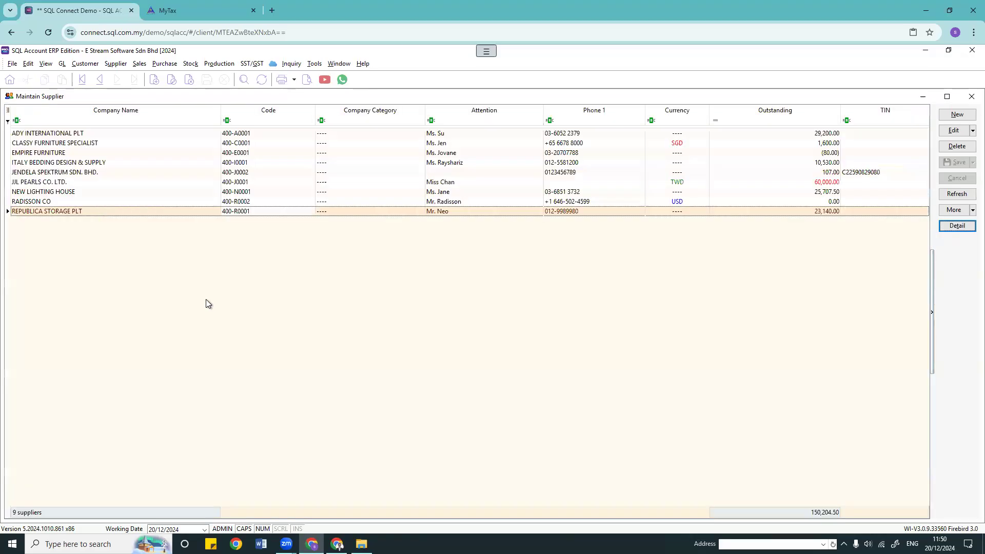
Step: Browse ITALY BEDDING and CLASSY FURNITURE, then open ADY INTERNATIONAL PLT's e-invoice submission choices
{"action": "double_click", "coordinate": [448, 163]}
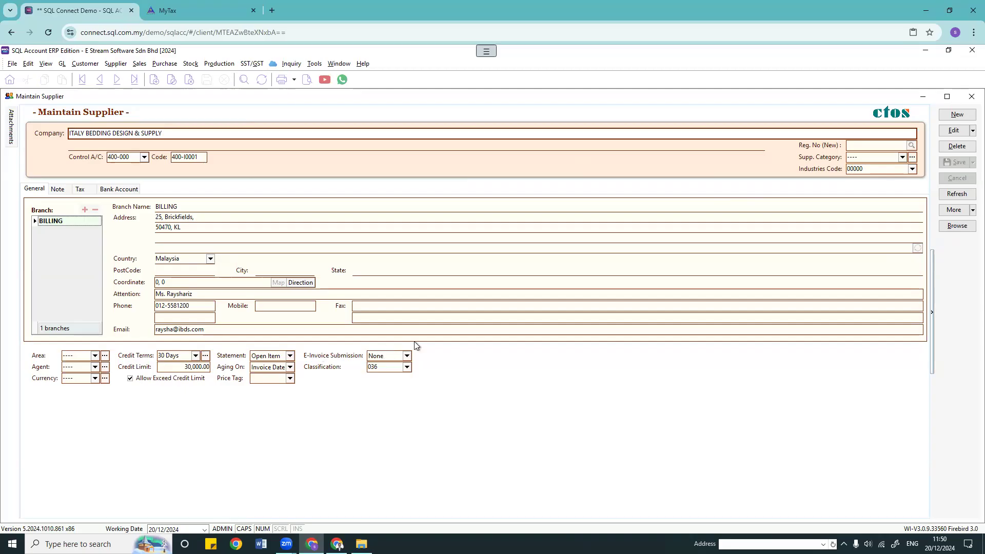
{"action": "left_click", "coordinate": [964, 226]}
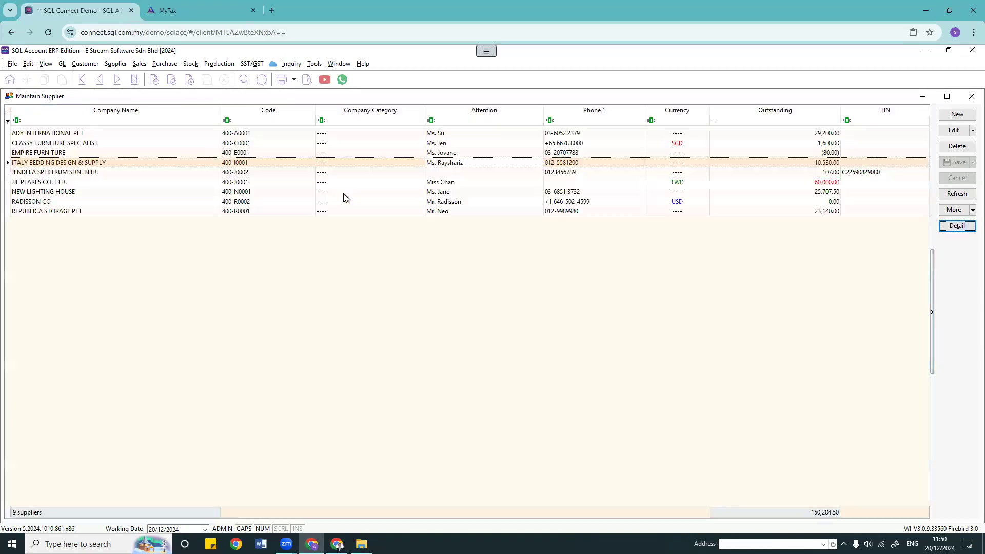
{"action": "double_click", "coordinate": [356, 143]}
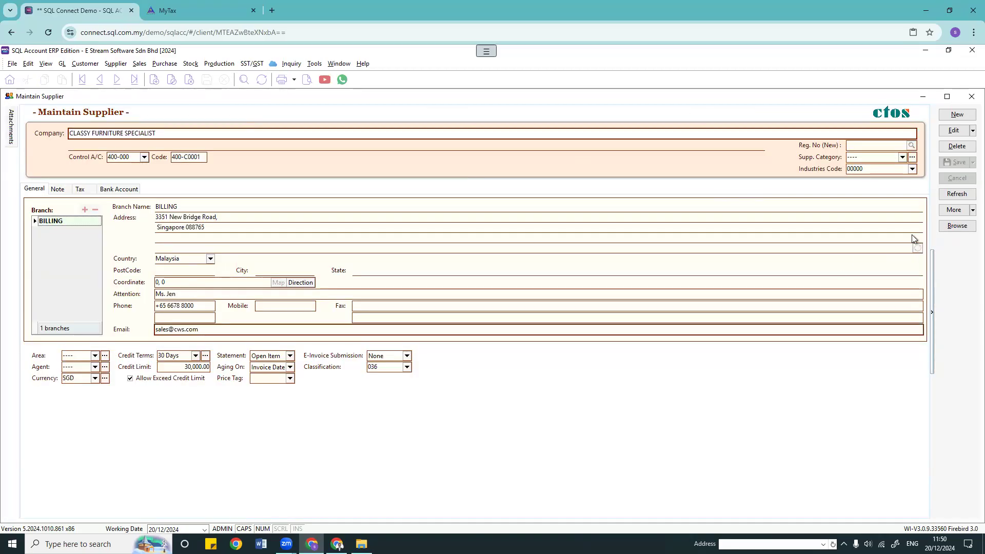
{"action": "left_click", "coordinate": [956, 226]}
{"action": "double_click", "coordinate": [396, 133]}
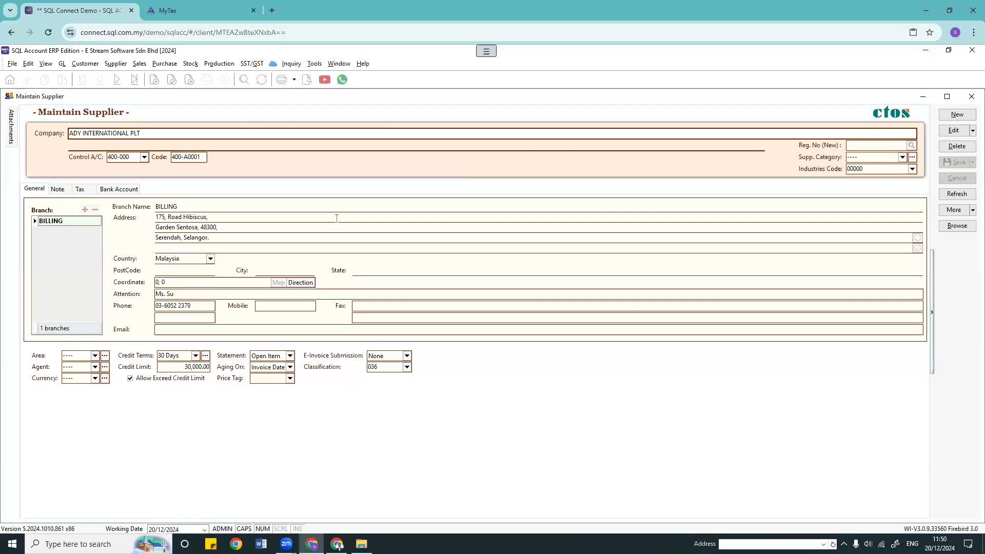
{"action": "left_click", "coordinate": [407, 358]}
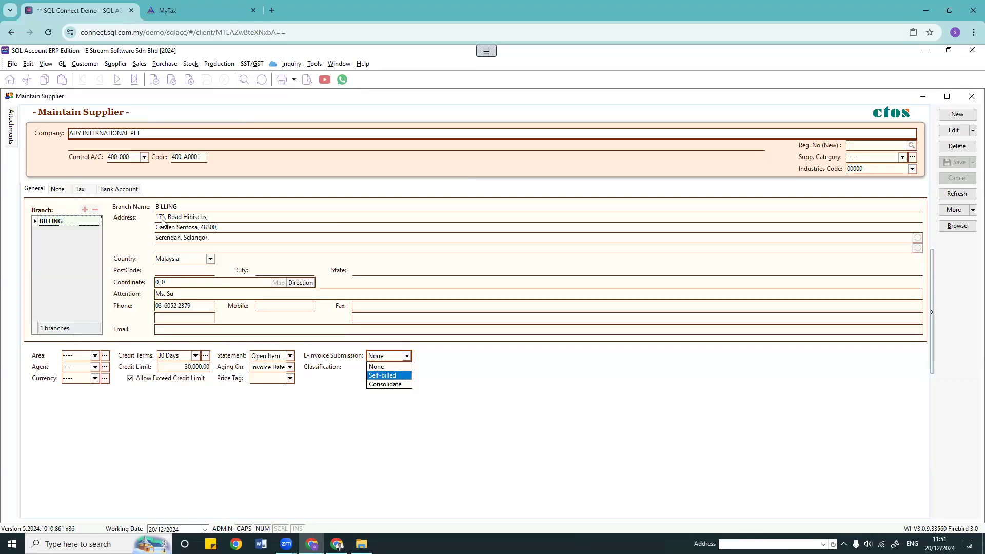
{"action": "left_click", "coordinate": [389, 376]}
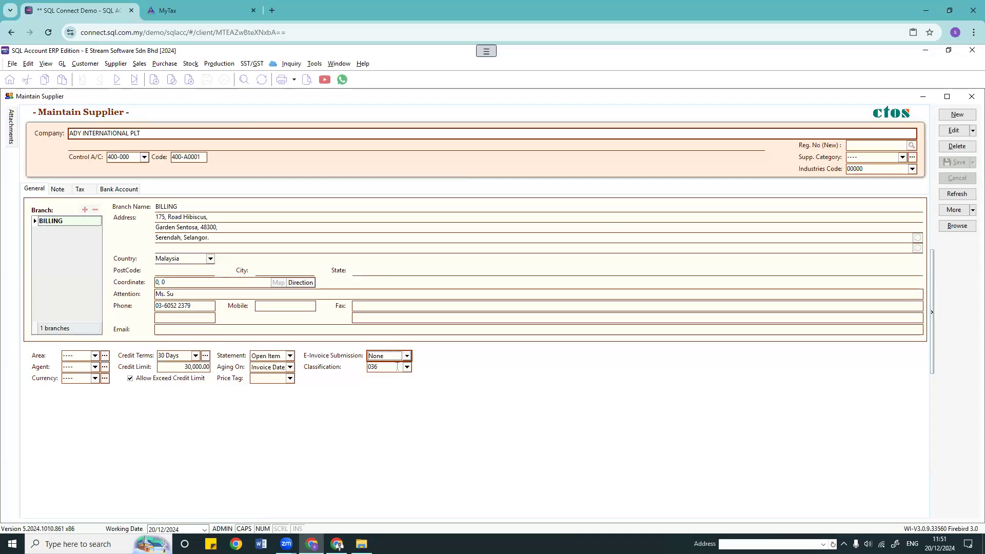
{"action": "left_click", "coordinate": [406, 368]}
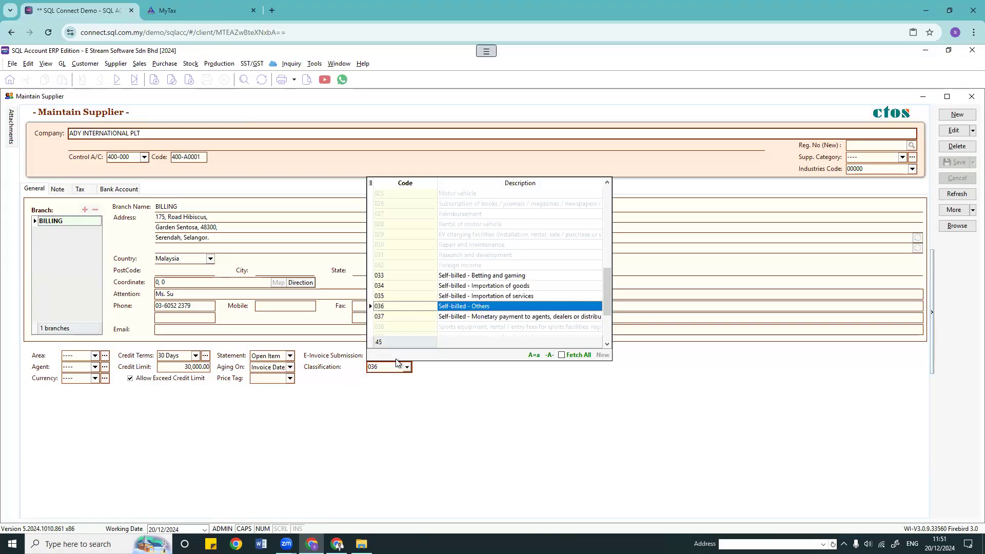
{"action": "left_click", "coordinate": [447, 266]}
{"action": "left_click", "coordinate": [439, 308]}
{"action": "left_click", "coordinate": [407, 355]}
{"action": "left_click", "coordinate": [395, 375]}
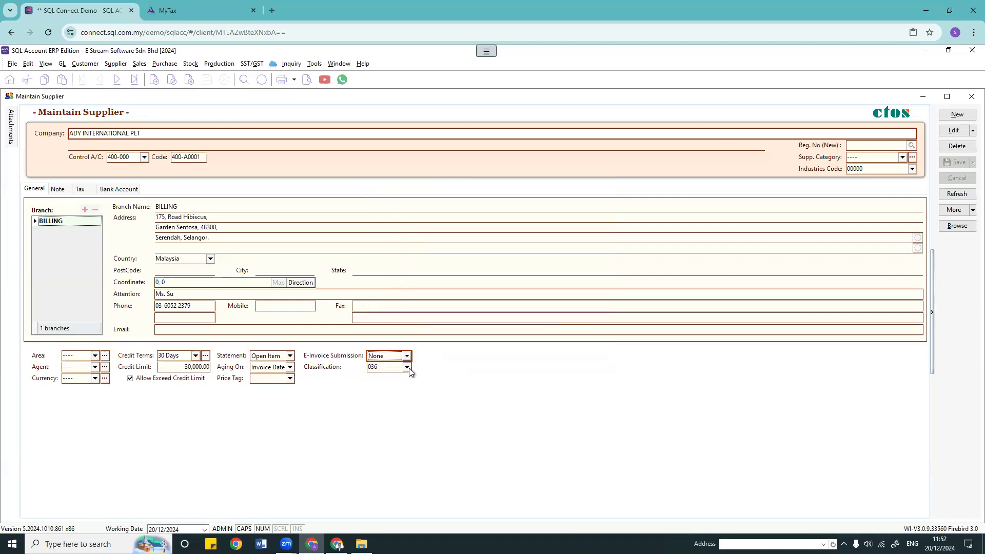
{"action": "left_click", "coordinate": [406, 367]}
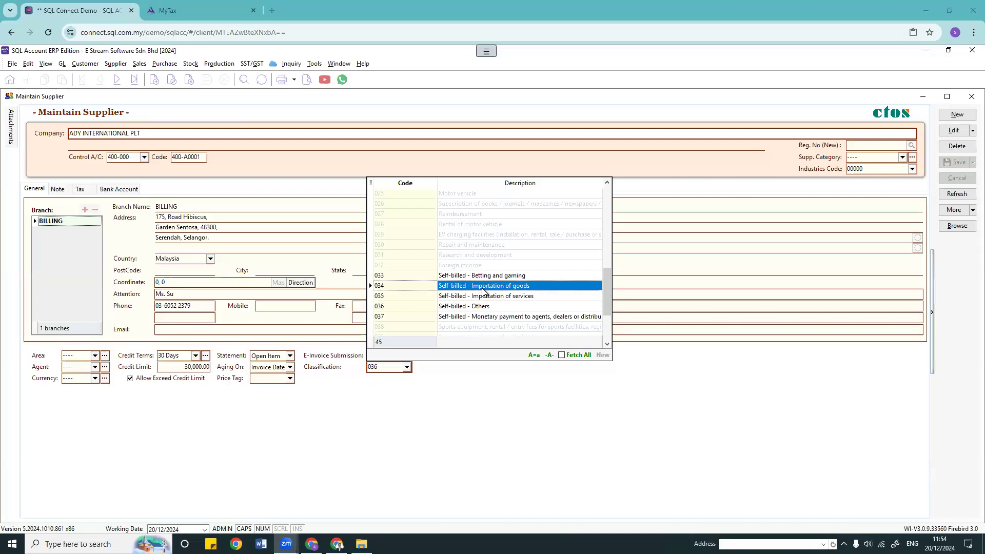
{"action": "left_click", "coordinate": [342, 364]}
{"action": "left_click", "coordinate": [392, 356]}
{"action": "left_click", "coordinate": [398, 379]}
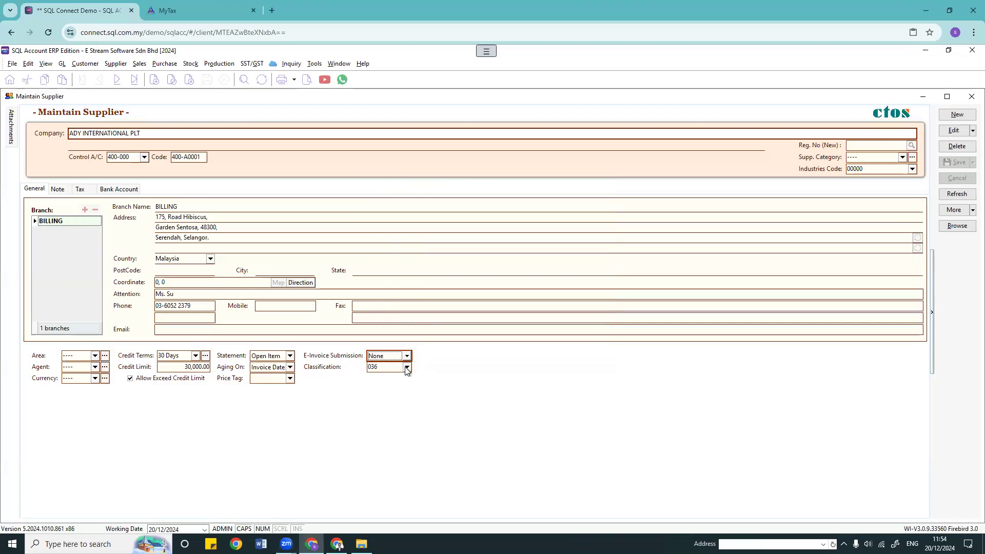
{"action": "left_click", "coordinate": [407, 366]}
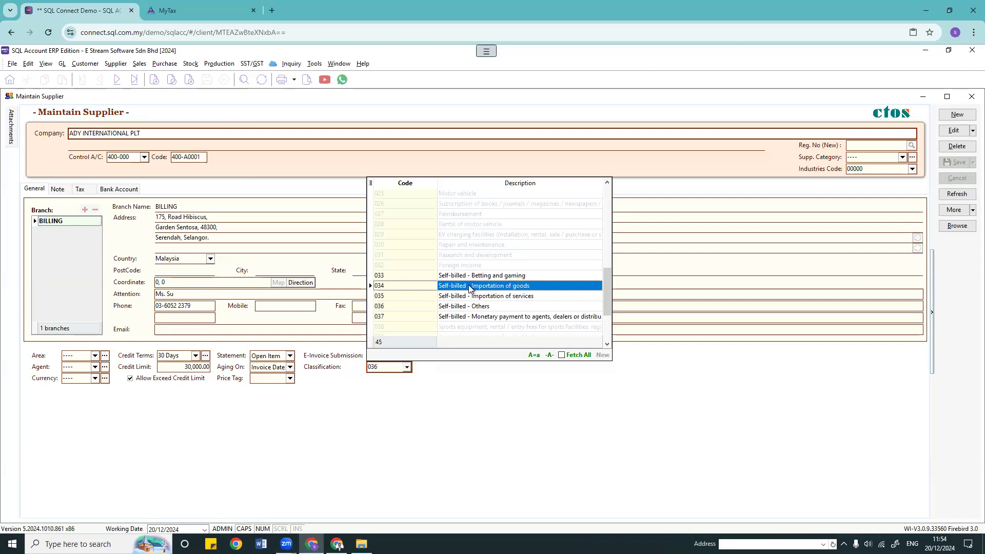
{"action": "left_click", "coordinate": [432, 414]}
{"action": "left_click", "coordinate": [407, 356]}
{"action": "left_click", "coordinate": [457, 386]}
{"action": "left_click", "coordinate": [407, 367]}
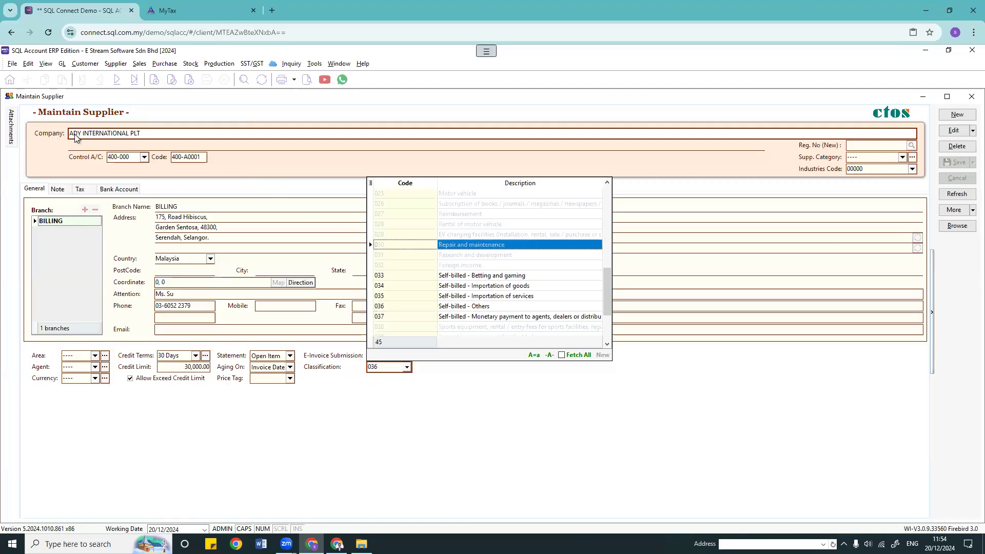
{"action": "left_click", "coordinate": [333, 358]}
{"action": "left_click", "coordinate": [382, 359]}
{"action": "left_click", "coordinate": [383, 365]}
{"action": "left_click", "coordinate": [405, 367]}
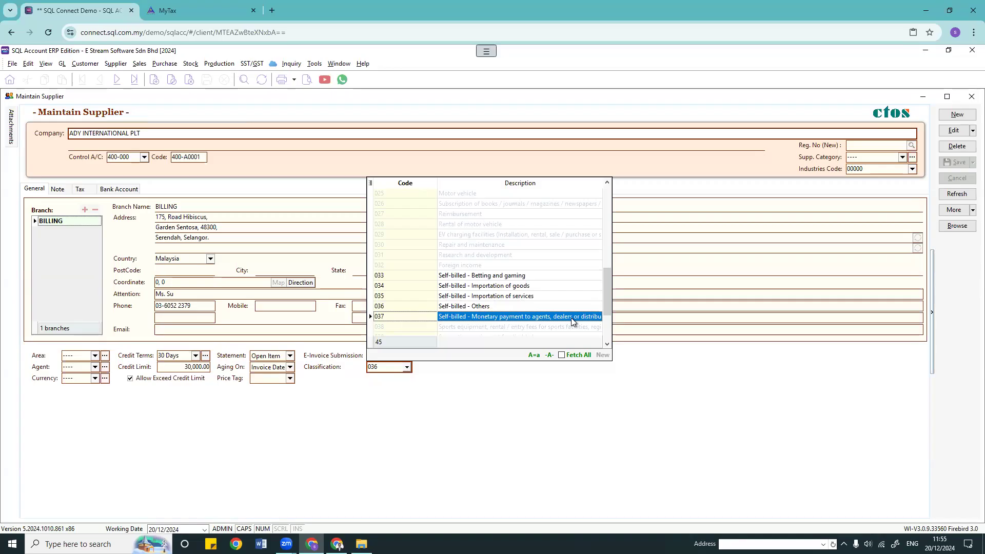
{"action": "left_click", "coordinate": [502, 390]}
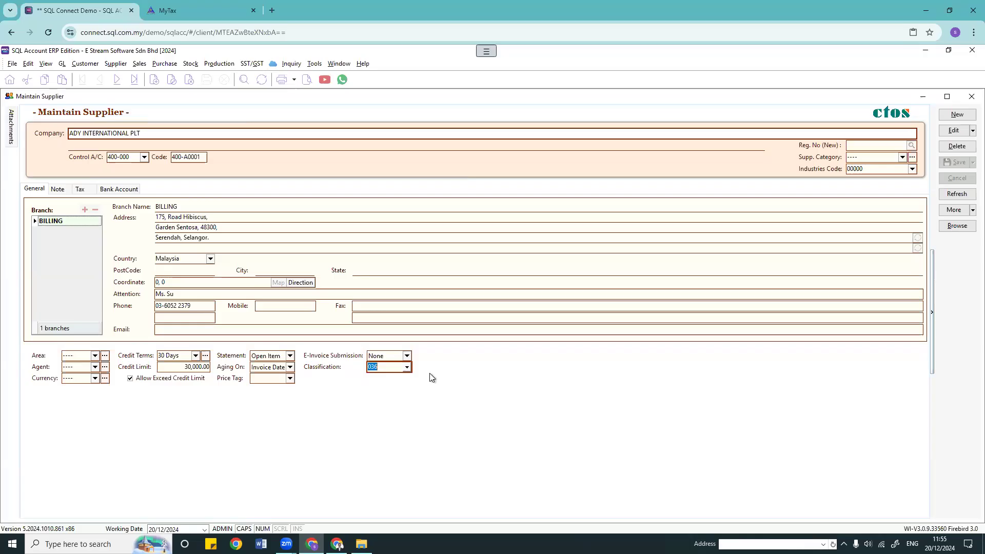
Step: On ADY INTERNATIONAL PLT's Tax tab, try NRIC as ID Type and view the TIN list, leaving TIN empty
{"action": "left_click", "coordinate": [81, 190]}
{"action": "left_click", "coordinate": [75, 244]}
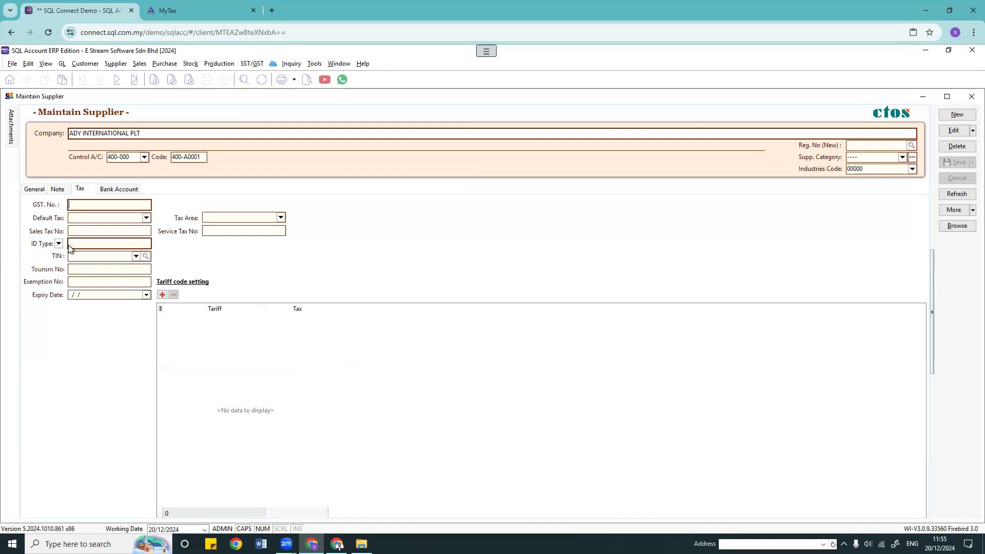
{"action": "left_click", "coordinate": [76, 256]}
{"action": "left_click", "coordinate": [58, 244]}
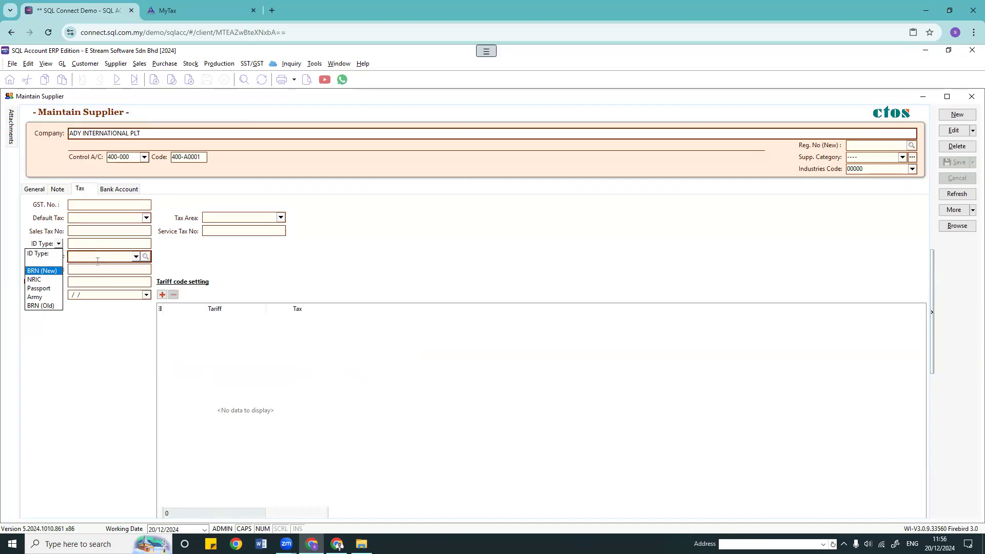
{"action": "left_click", "coordinate": [44, 285]}
{"action": "left_click", "coordinate": [59, 243]}
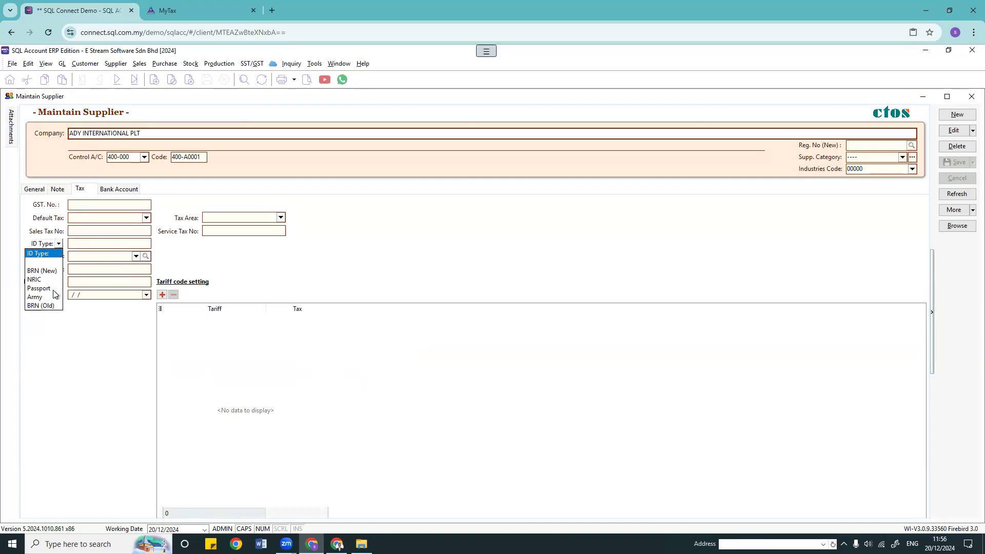
{"action": "left_click", "coordinate": [100, 257]}
{"action": "left_click", "coordinate": [136, 256]}
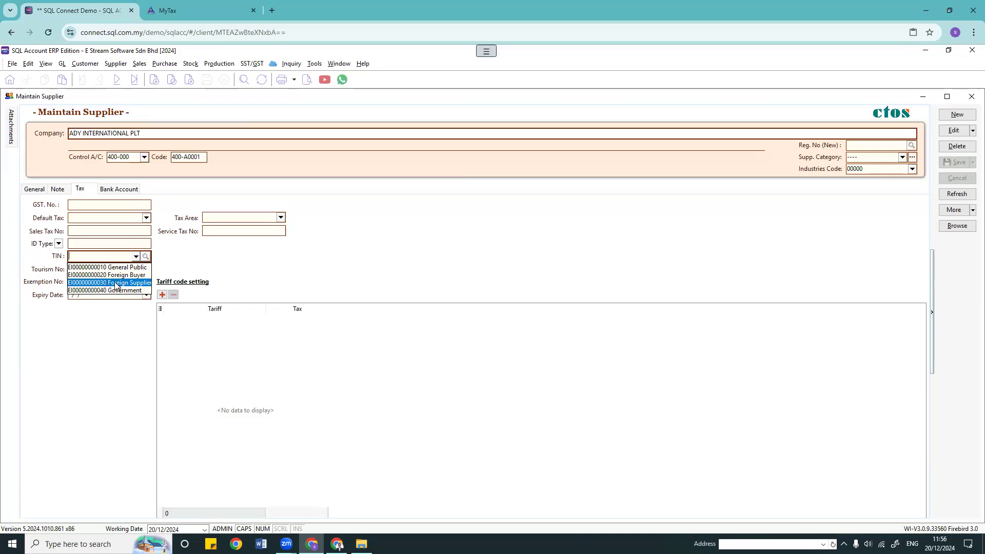
{"action": "left_click", "coordinate": [497, 256]}
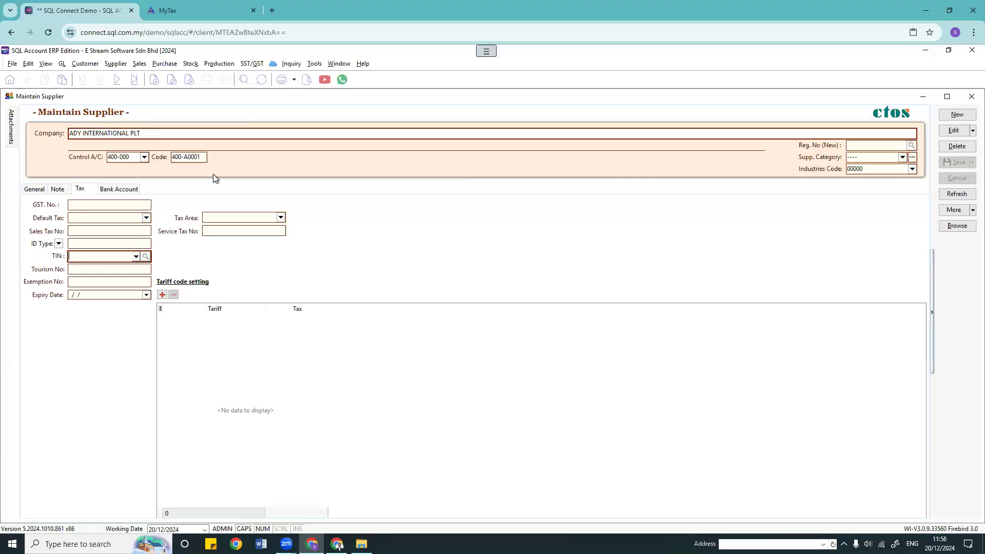
{"action": "left_click", "coordinate": [115, 63]}
{"action": "left_click", "coordinate": [455, 234]}
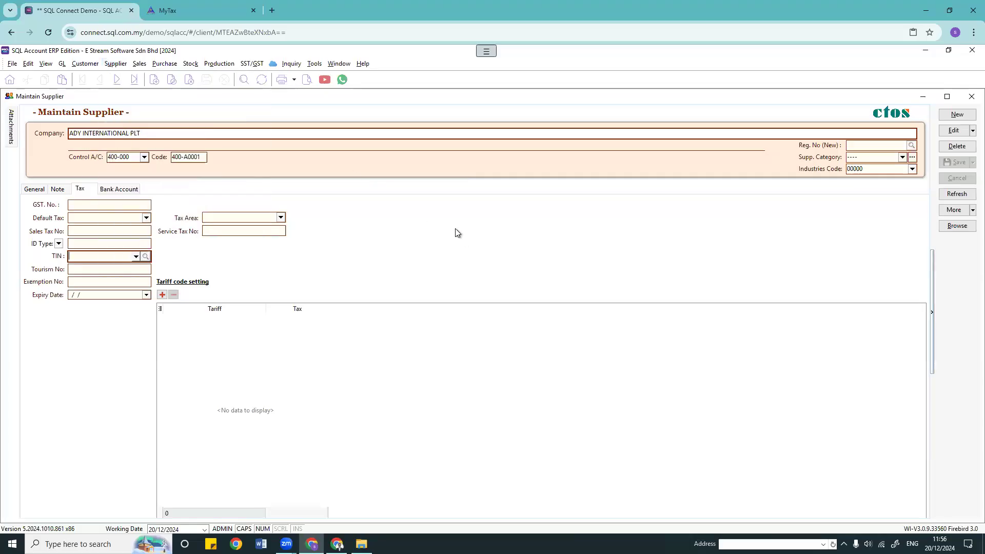
{"action": "left_click", "coordinate": [883, 171]}
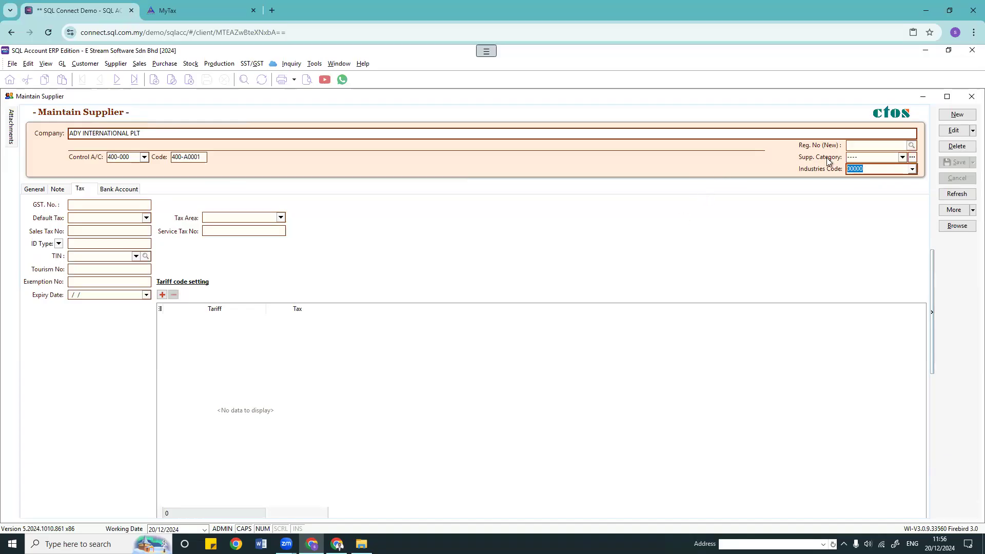
{"action": "left_click", "coordinate": [869, 147]}
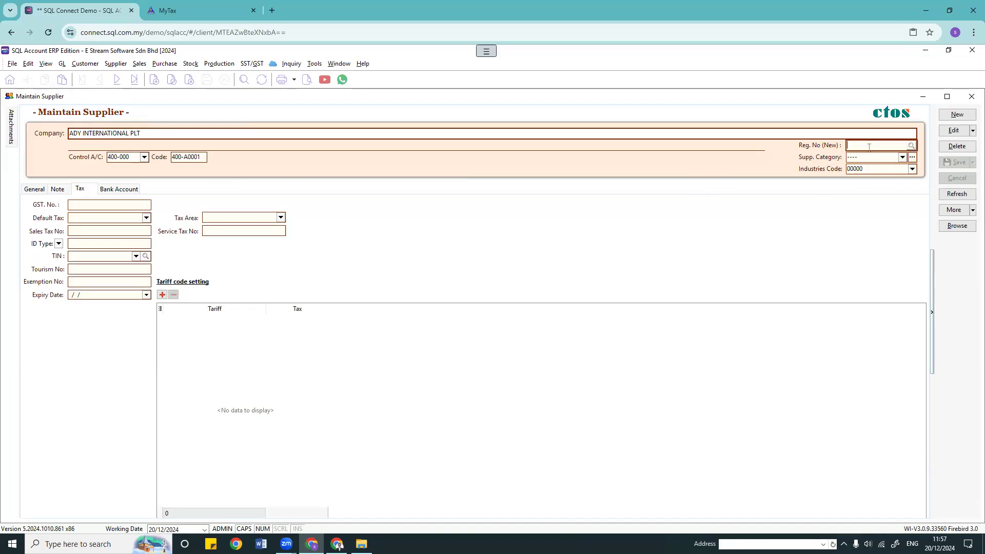
{"action": "left_click", "coordinate": [861, 173]}
{"action": "left_click", "coordinate": [878, 172]}
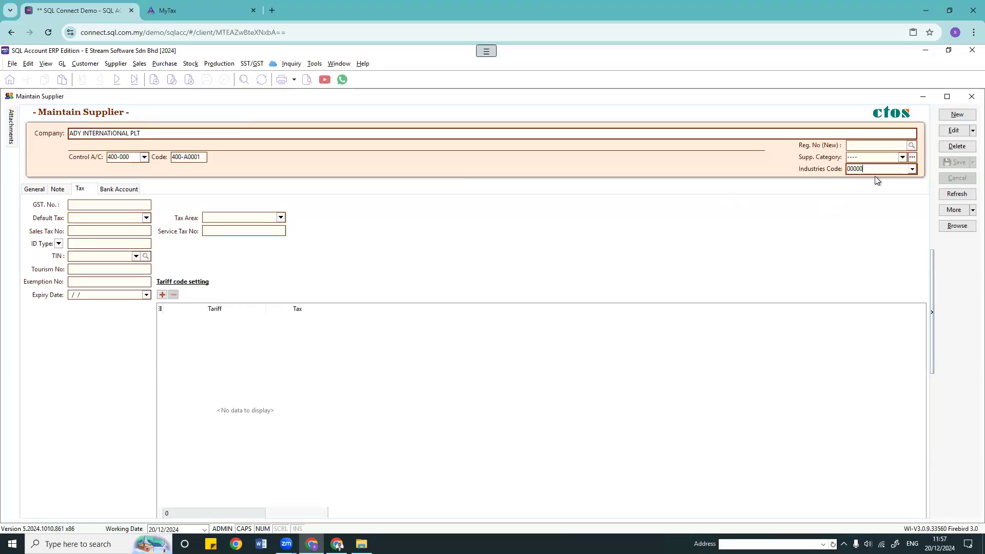
{"action": "left_click", "coordinate": [95, 67]}
Step: Open and close WENDY DESIGN GROUP's customer record, then close the ADY INTERNATIONAL PLT supplier record
{"action": "left_click", "coordinate": [100, 76]}
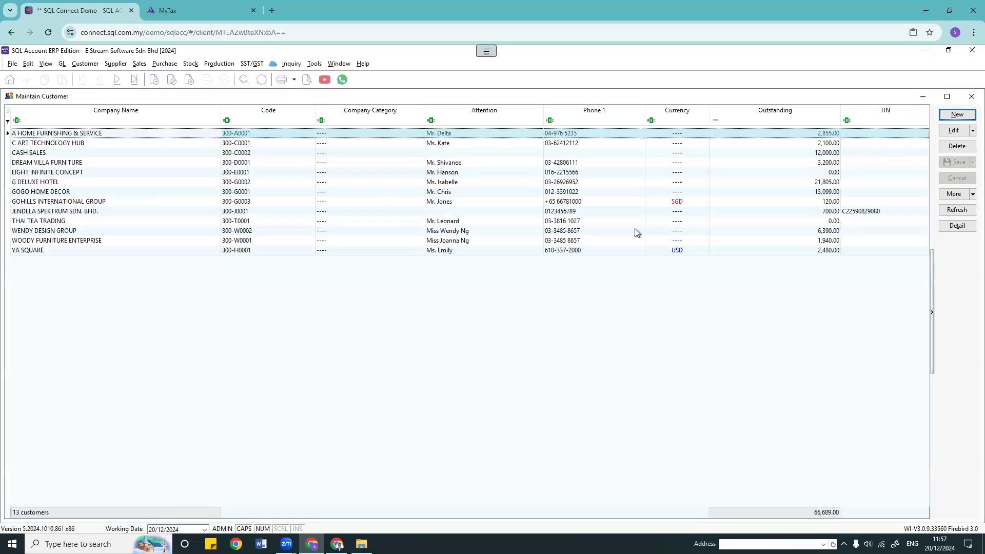
{"action": "double_click", "coordinate": [472, 227]}
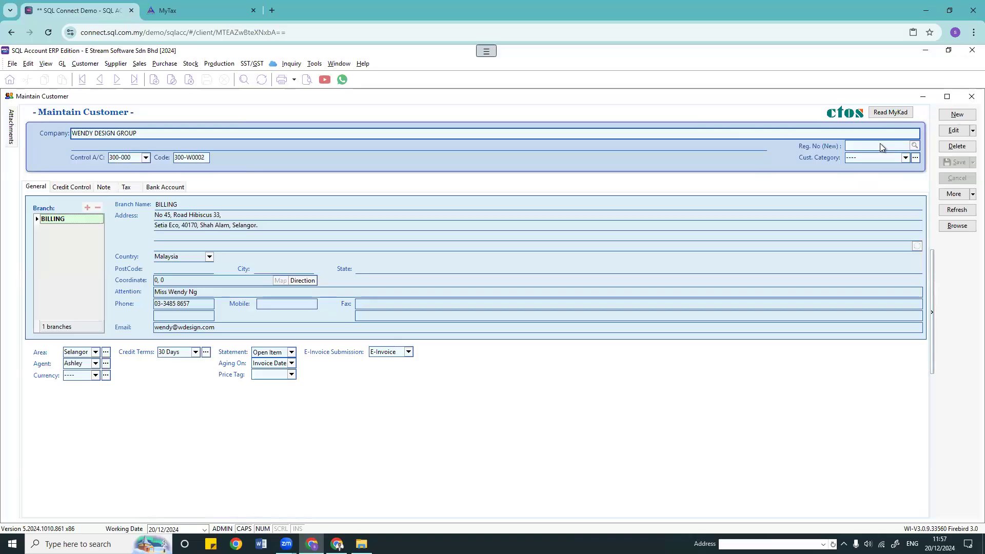
{"action": "left_click", "coordinate": [971, 96]}
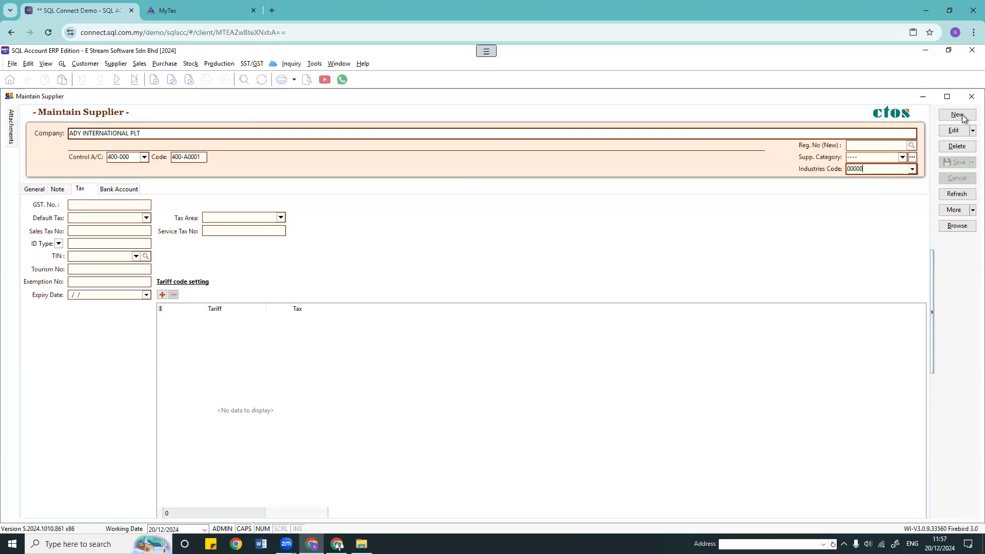
{"action": "left_click", "coordinate": [971, 97]}
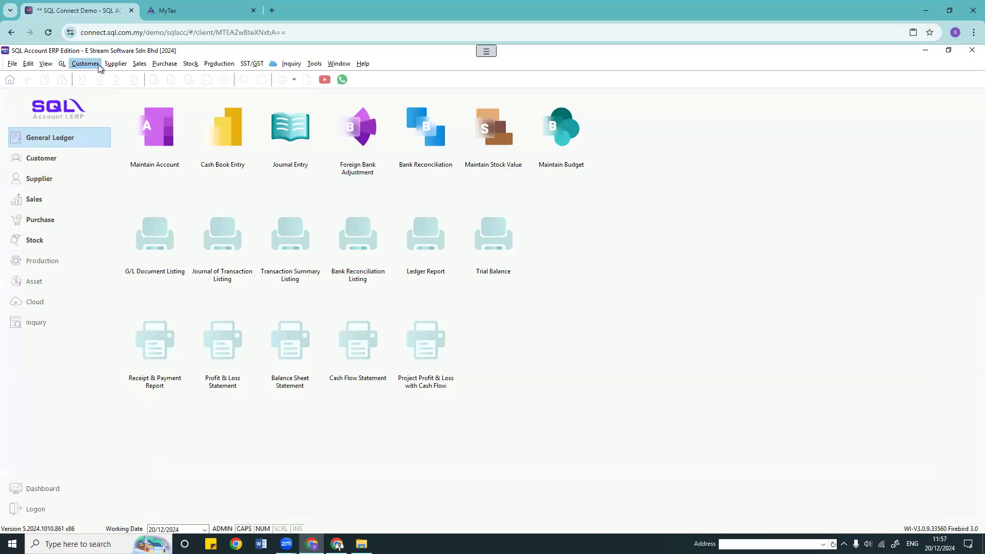
{"action": "left_click", "coordinate": [191, 65]}
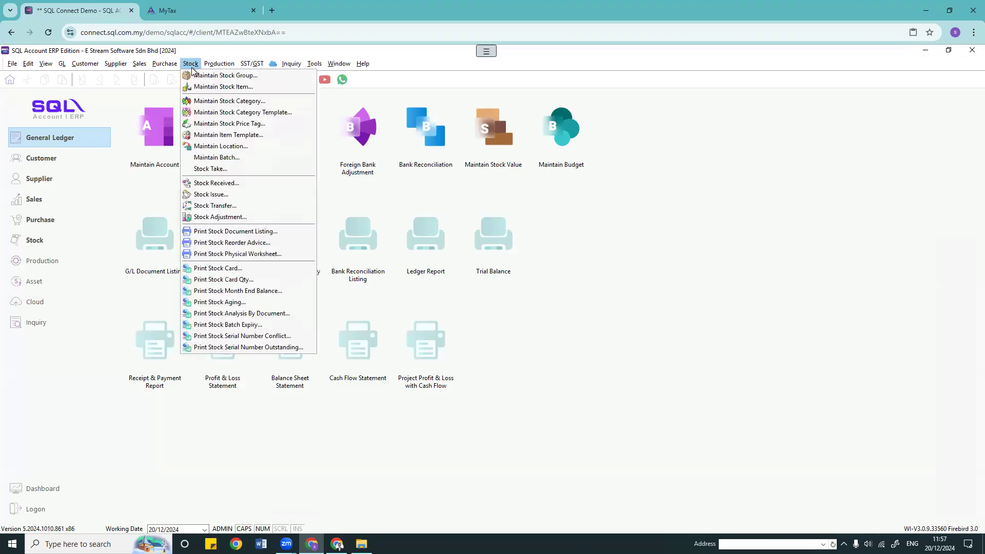
Step: Open the stock item list, view LD/White's details, then return to the 65-item grid
{"action": "left_click", "coordinate": [216, 86]}
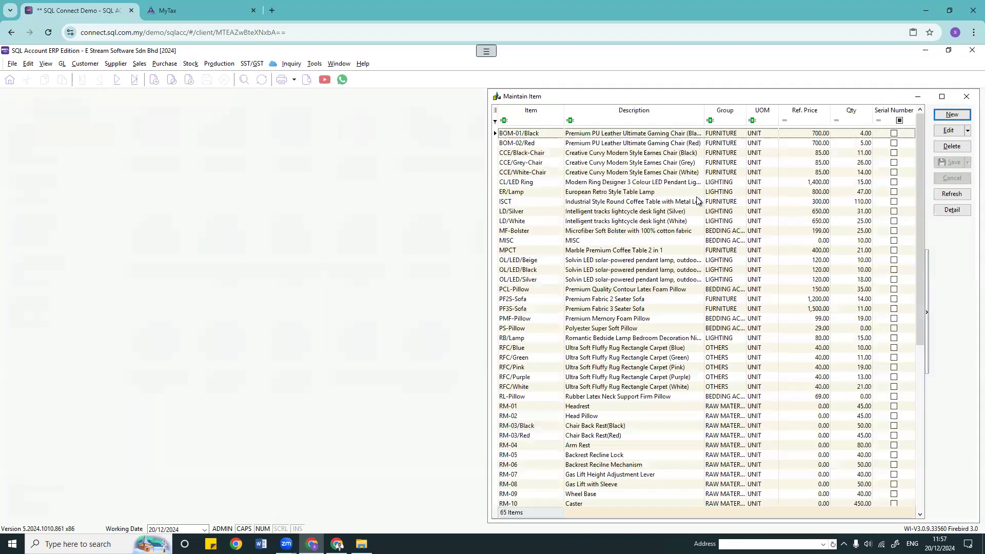
{"action": "double_click", "coordinate": [310, 220]}
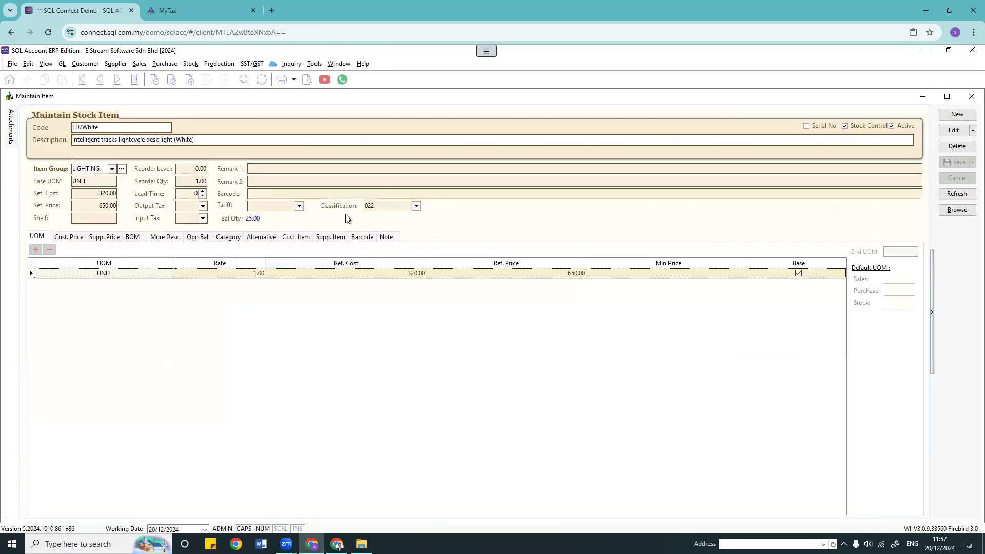
{"action": "left_click", "coordinate": [950, 215]}
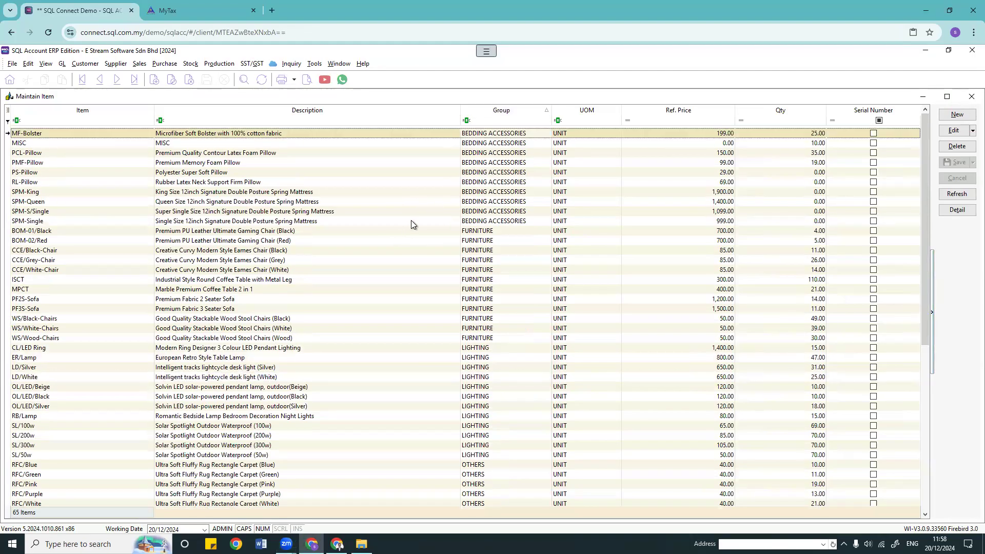
Step: Start a Classification batch edit for MF-Bolster through SPM-Single, then cancel it unchanged
{"action": "left_click", "coordinate": [412, 221], "text": "shift"}
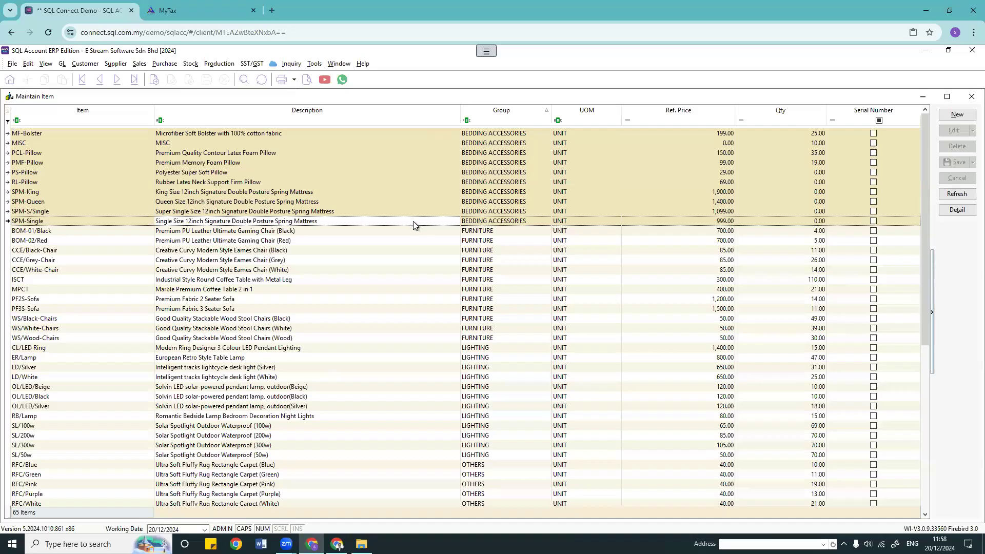
{"action": "right_click", "coordinate": [403, 149]}
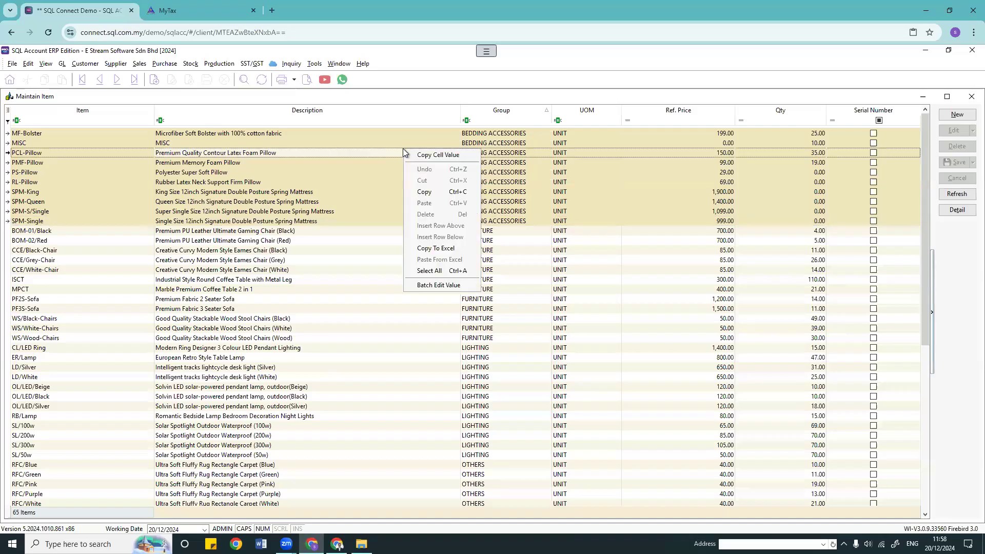
{"action": "left_click", "coordinate": [454, 288]}
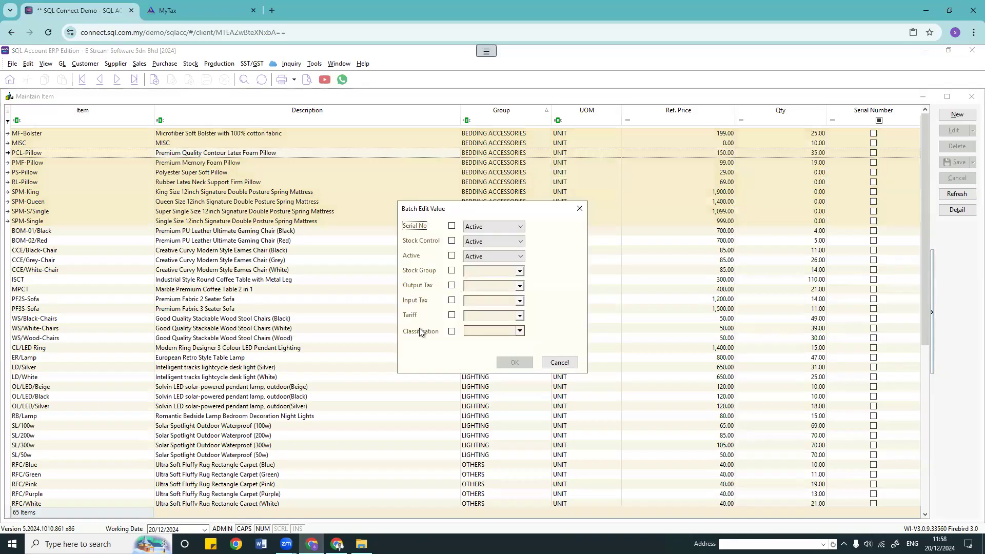
{"action": "left_click", "coordinate": [451, 332]}
{"action": "left_click", "coordinate": [519, 330]}
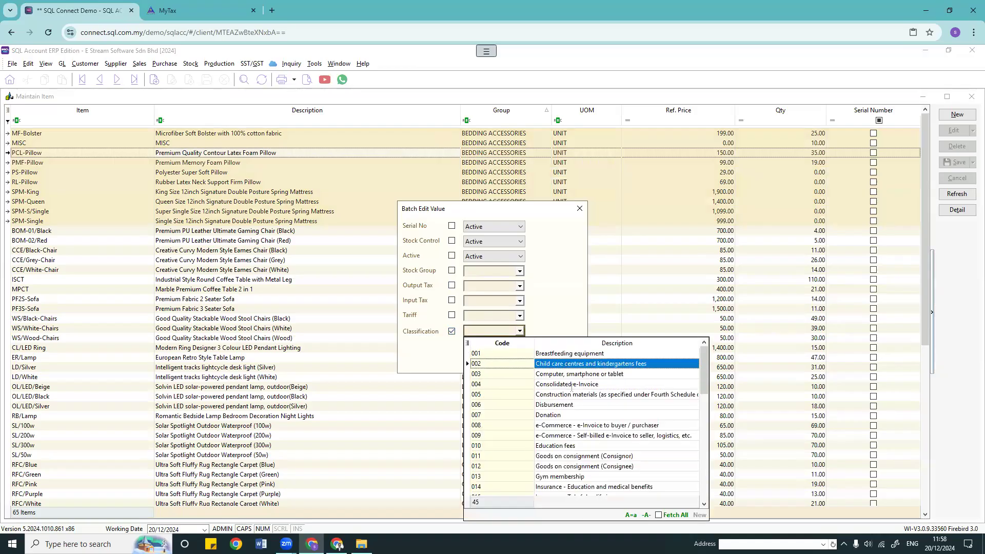
{"action": "scroll", "coordinate": [598, 441], "scroll_direction": "down", "scroll_amount": 4}
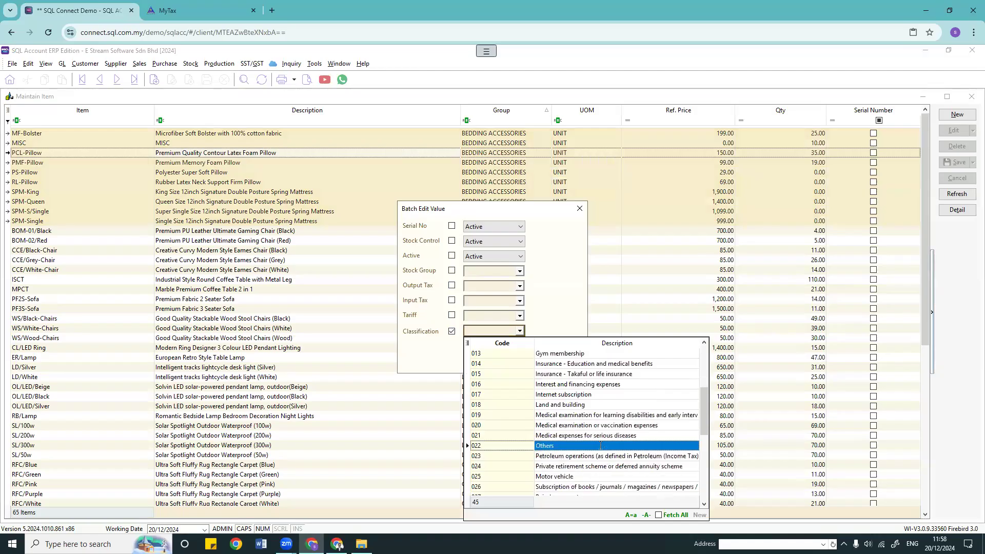
{"action": "scroll", "coordinate": [600, 446], "scroll_direction": "down", "scroll_amount": 5}
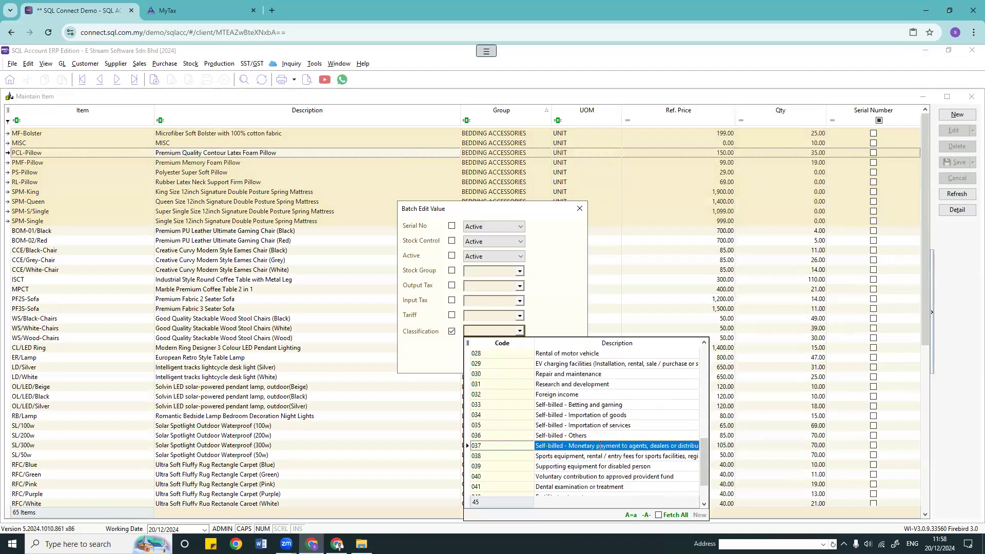
{"action": "scroll", "coordinate": [600, 445], "scroll_direction": "down", "scroll_amount": 2}
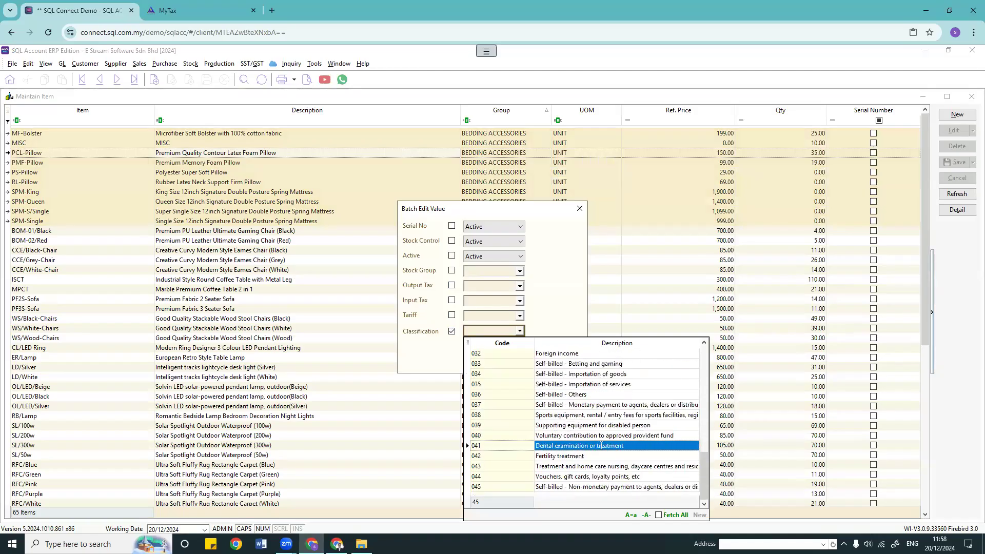
{"action": "scroll", "coordinate": [602, 446], "scroll_direction": "up", "scroll_amount": 10}
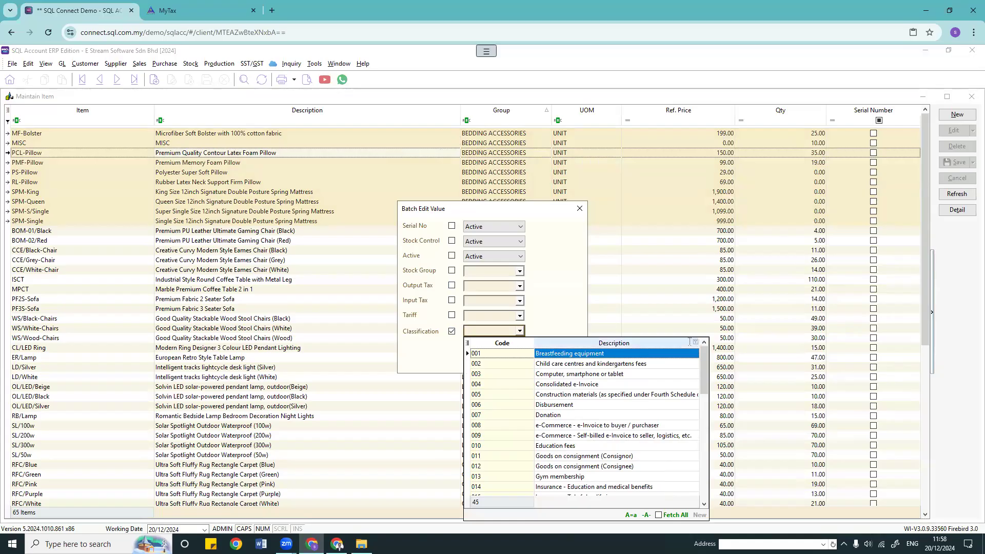
{"action": "left_click", "coordinate": [579, 208]}
Step: Add the Classification column to the item grid, showing code 022 for the items
{"action": "left_click", "coordinate": [8, 110]}
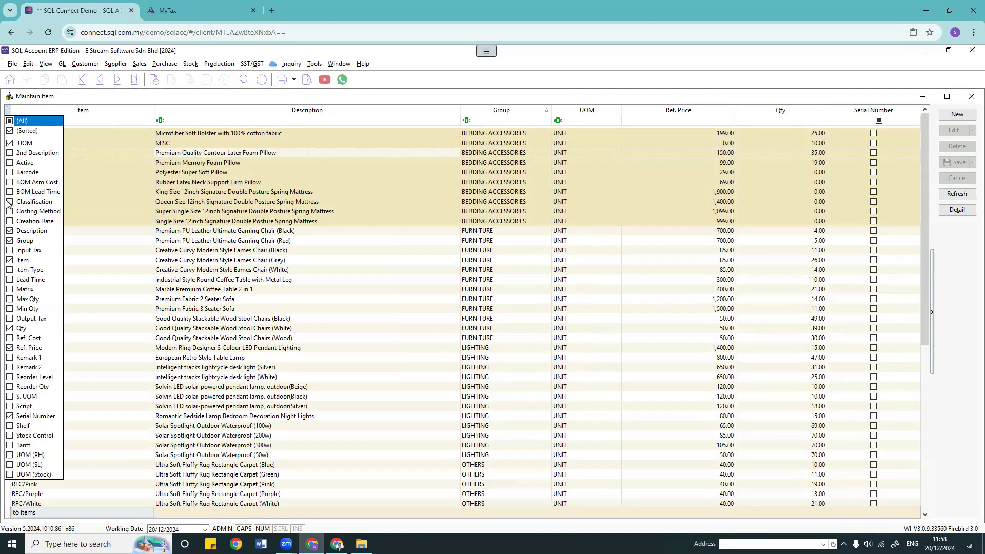
{"action": "left_click", "coordinate": [12, 202]}
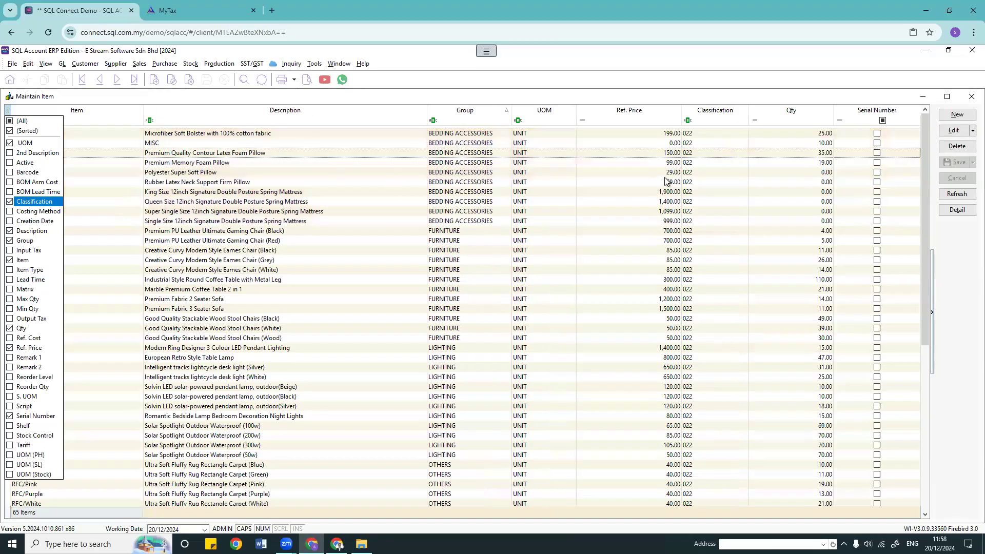
{"action": "left_click", "coordinate": [392, 182]}
{"action": "left_click", "coordinate": [469, 135]}
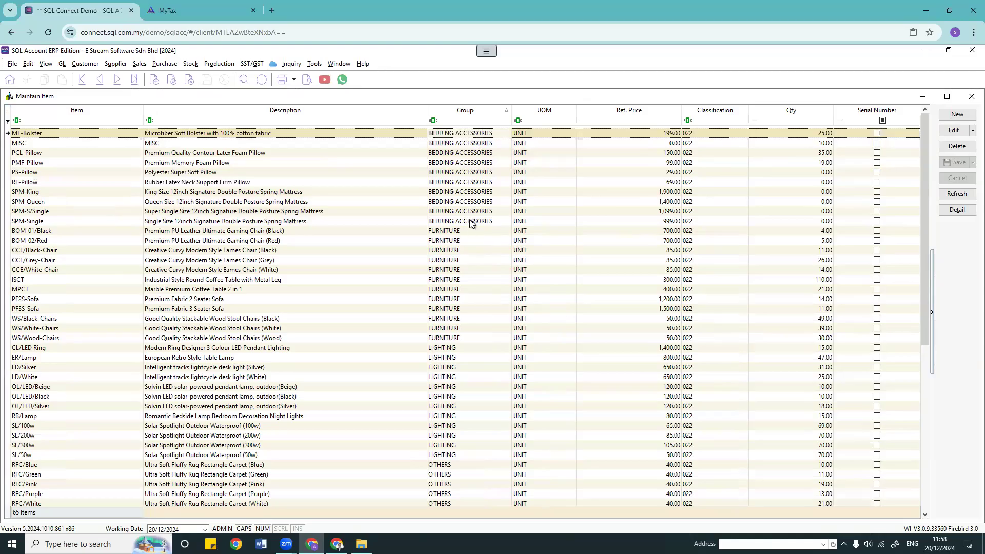
Step: Batch-edit MF-Bolster through SPM-Single to classification 001, confirm it, and refresh the list
{"action": "left_click", "coordinate": [471, 221], "text": "shift"}
{"action": "right_click", "coordinate": [492, 165]}
{"action": "left_click", "coordinate": [517, 302]}
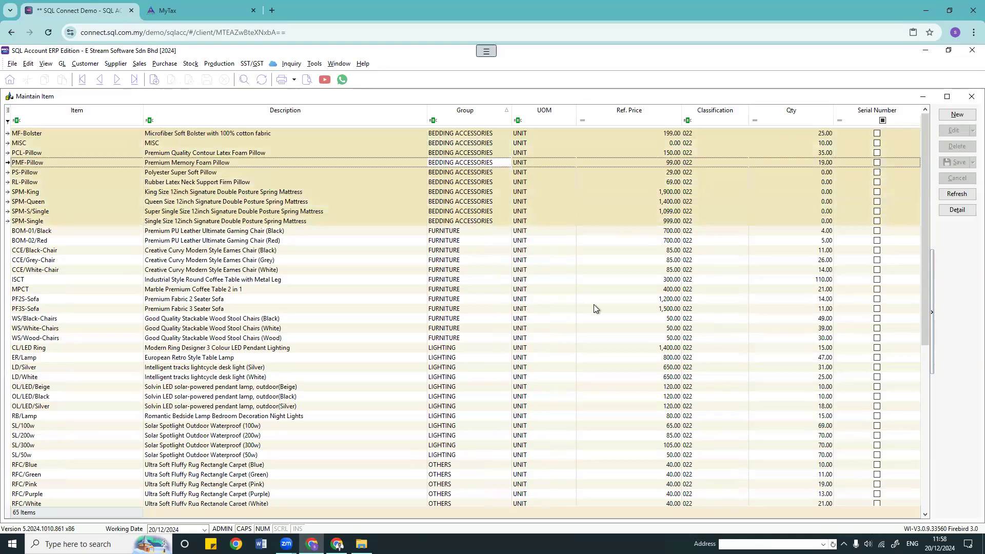
{"action": "left_click", "coordinate": [451, 332]}
{"action": "left_click", "coordinate": [520, 331]}
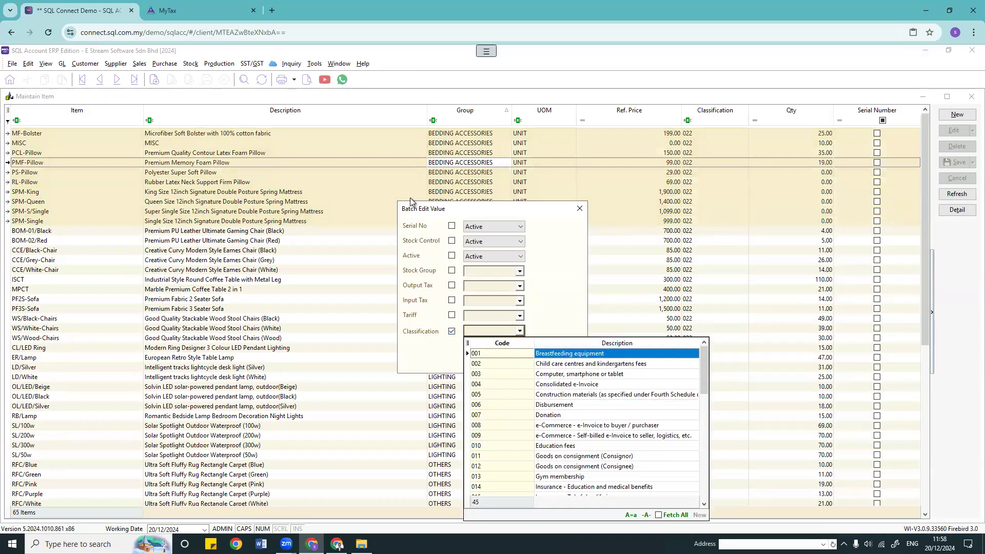
{"action": "left_click", "coordinate": [523, 358]}
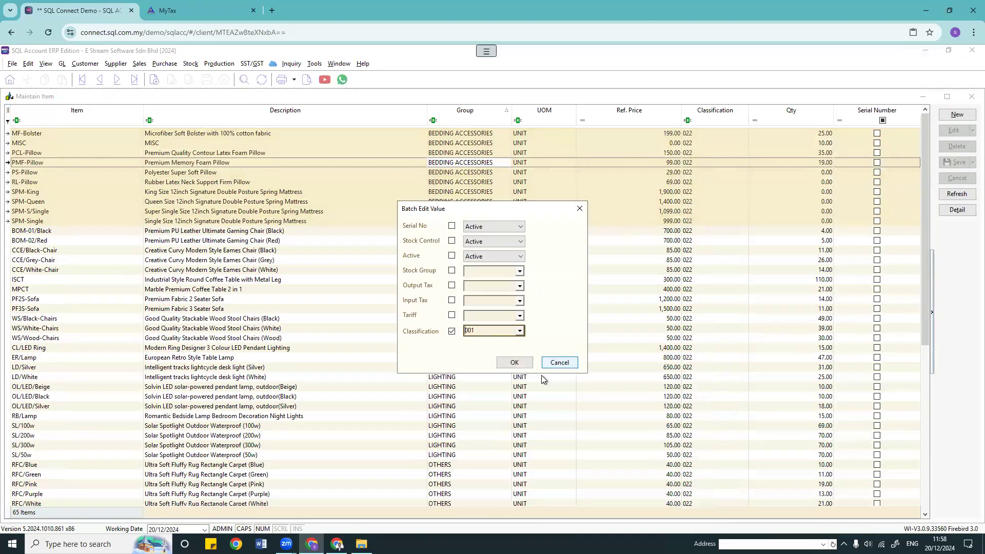
{"action": "left_click", "coordinate": [514, 362]}
{"action": "left_click", "coordinate": [521, 311]}
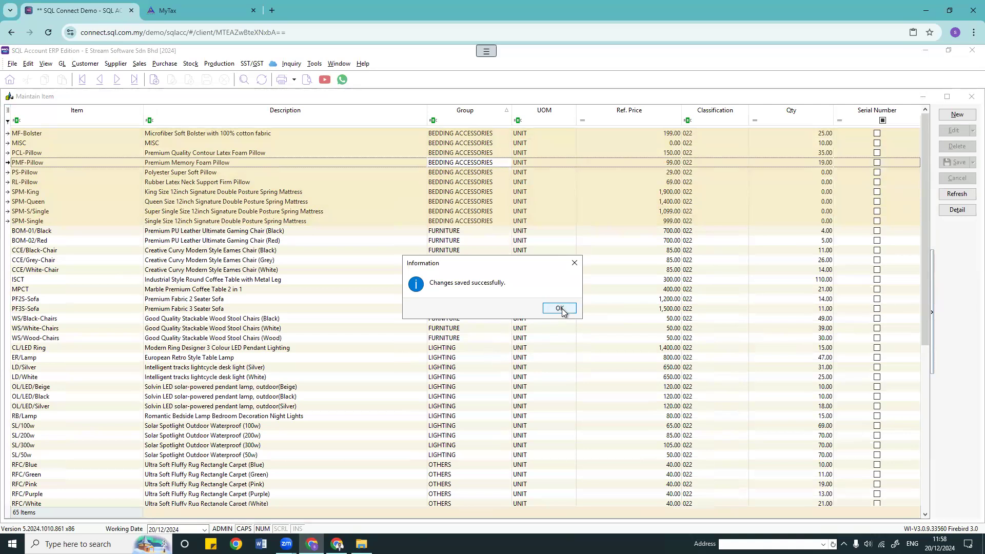
{"action": "left_click", "coordinate": [561, 309]}
{"action": "left_click", "coordinate": [957, 194]}
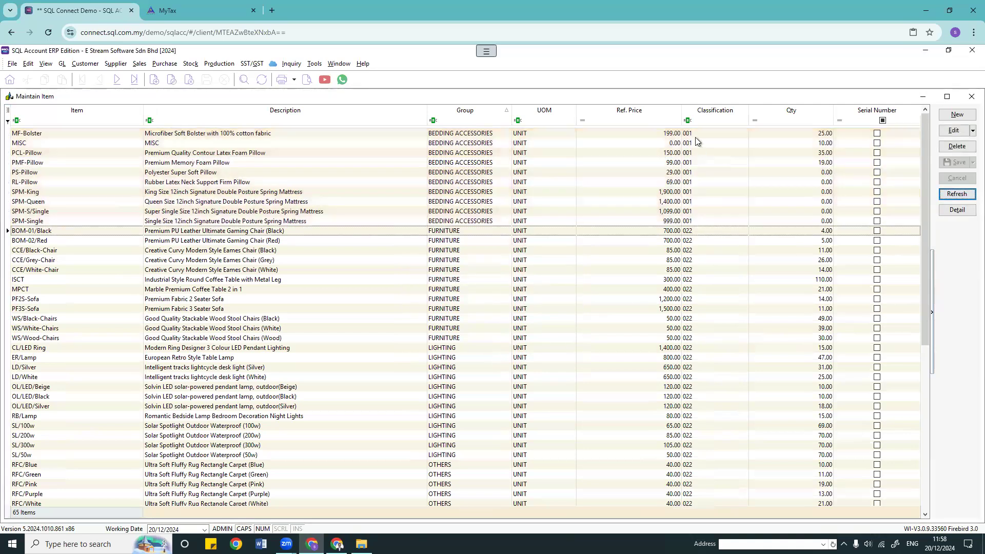
{"action": "left_click", "coordinate": [695, 221]}
{"action": "left_click_drag", "start_coordinate": [708, 150], "coordinate": [714, 184]}
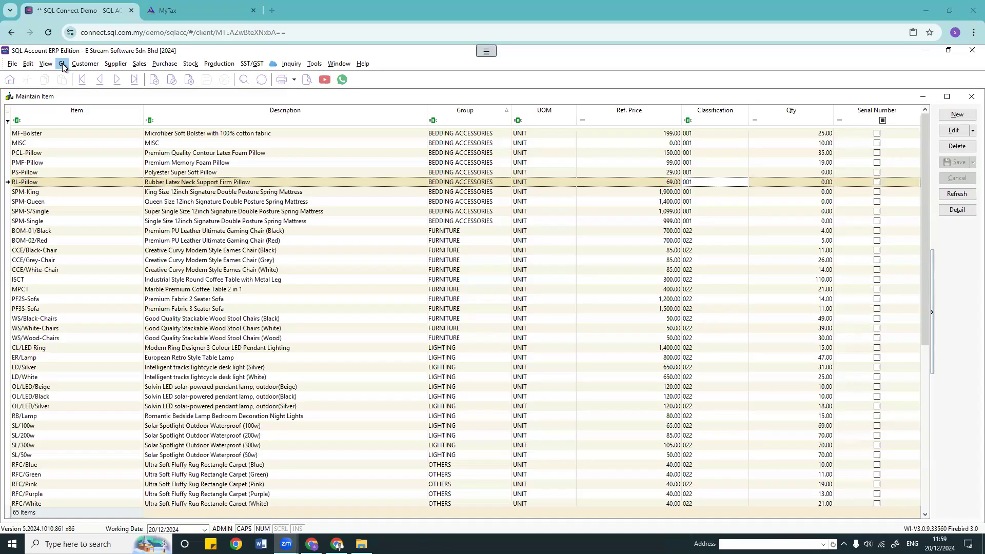
Step: Open the GL Cash Book Entry list of 20 vouchers and show its batch MyInvois options
{"action": "left_click", "coordinate": [163, 67]}
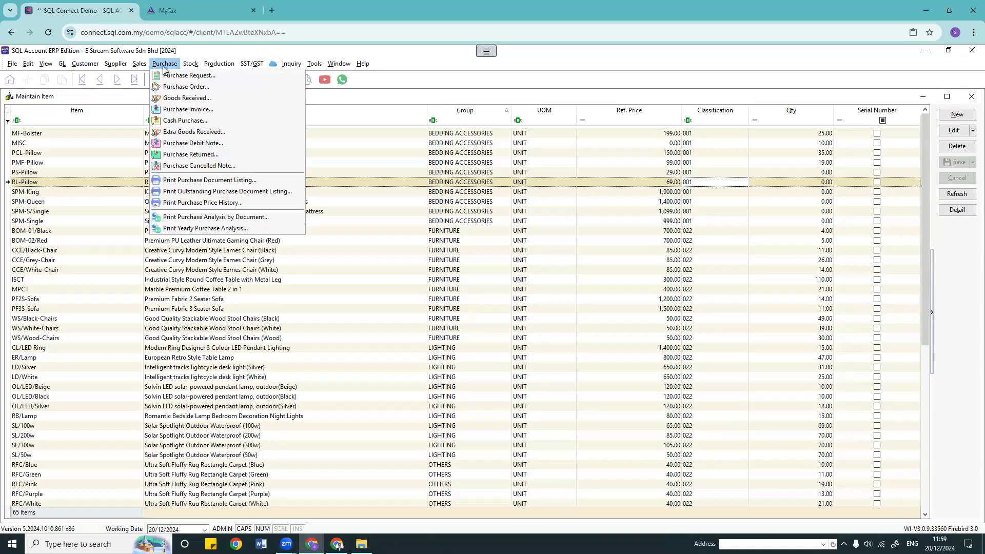
{"action": "left_click", "coordinate": [116, 63]}
{"action": "left_click", "coordinate": [114, 65]}
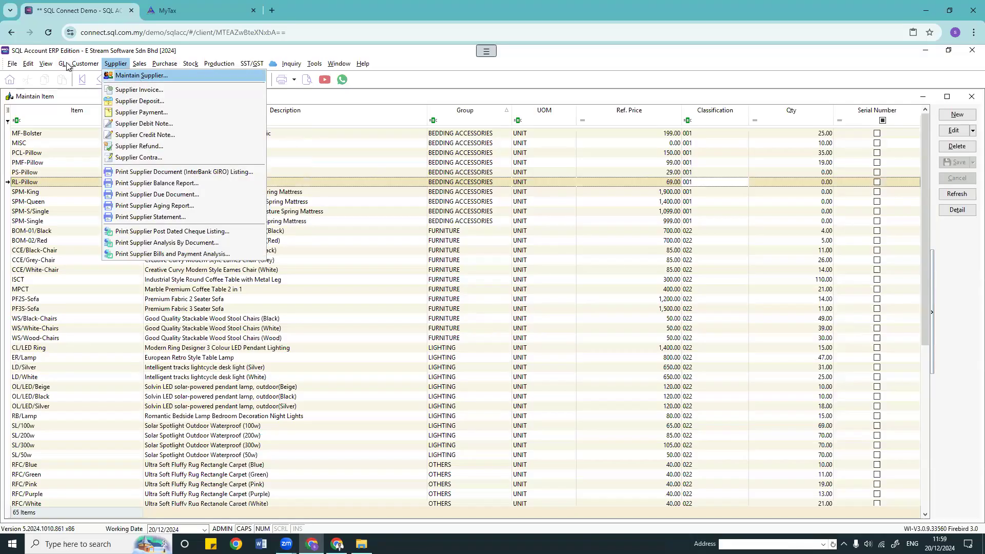
{"action": "mouse_move", "coordinate": [67, 66]}
{"action": "left_click", "coordinate": [80, 90]}
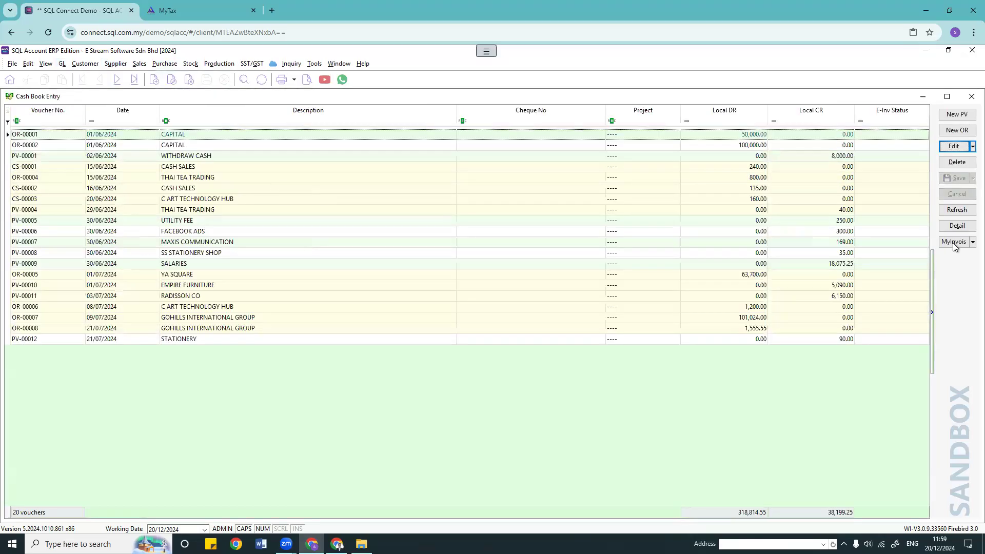
{"action": "left_click", "coordinate": [967, 243]}
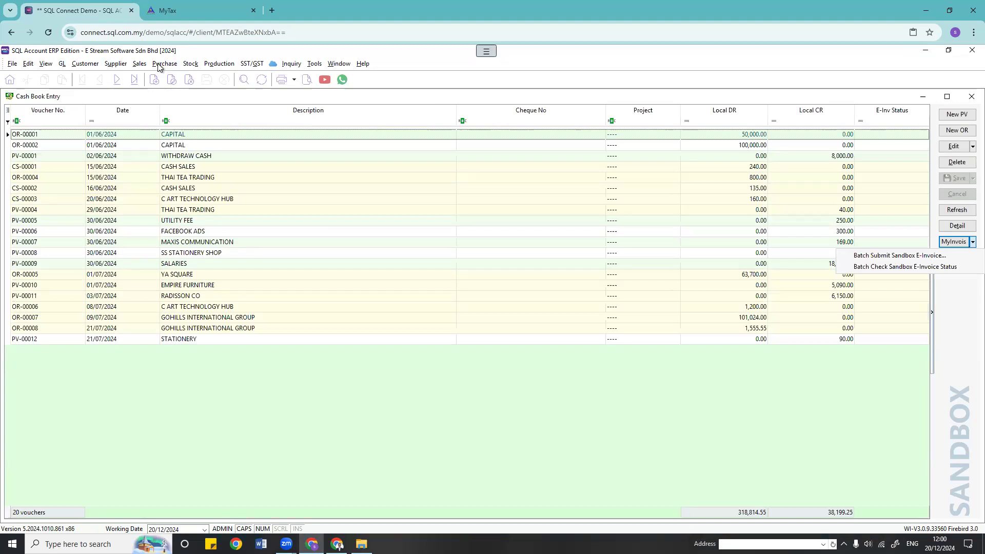
Step: Start a new payment voucher, then close Cash Book Entry without saving it
{"action": "left_click", "coordinate": [957, 114]}
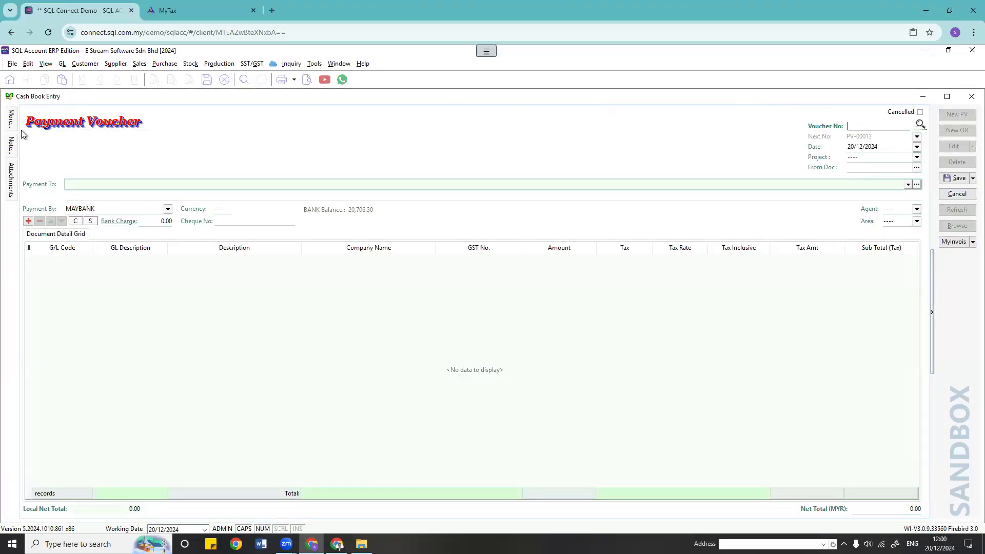
{"action": "left_click", "coordinate": [972, 97]}
{"action": "left_click", "coordinate": [518, 309]}
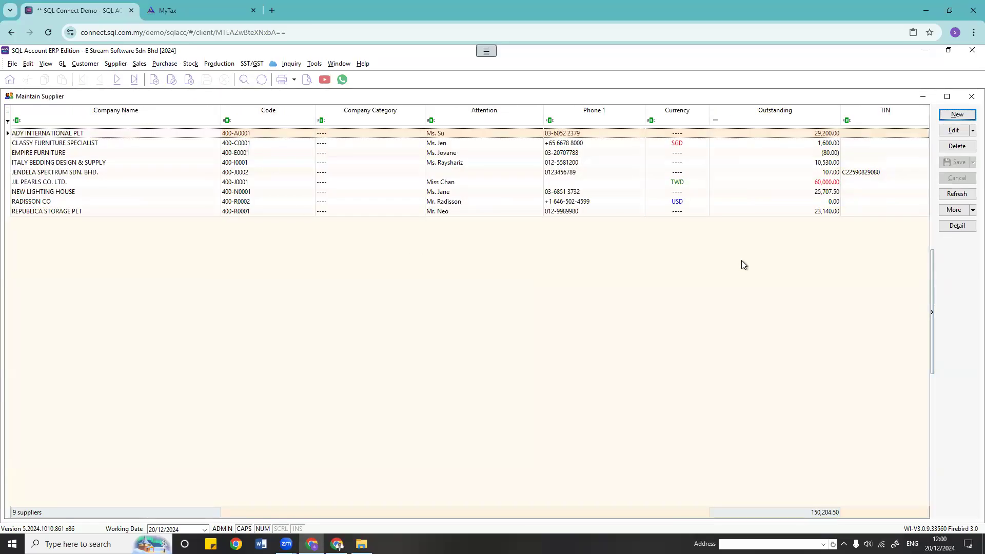
Step: Review supplier EMPIRE FURNITURE's record, then close Maintain Supplier
{"action": "left_click", "coordinate": [517, 145]}
{"action": "double_click", "coordinate": [504, 154]}
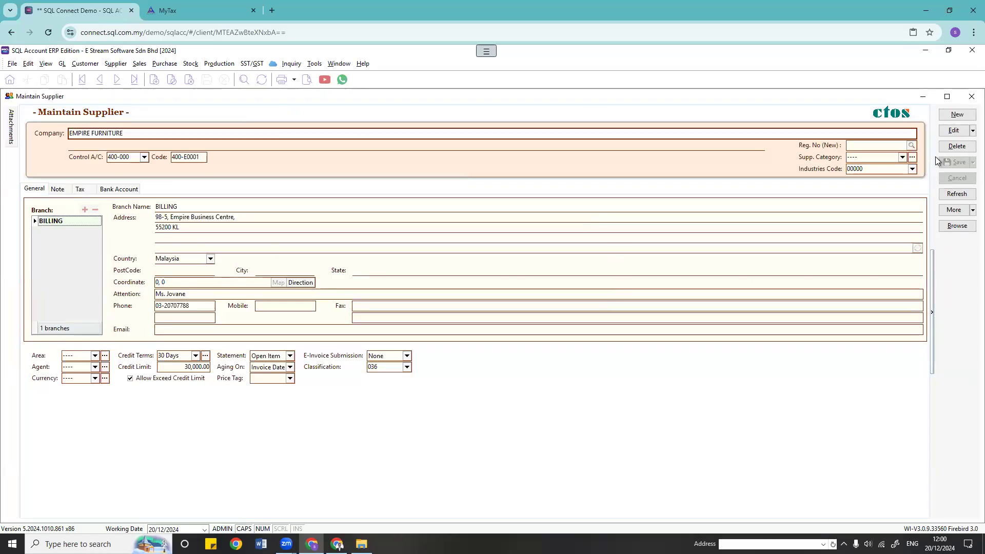
{"action": "left_click", "coordinate": [970, 97]}
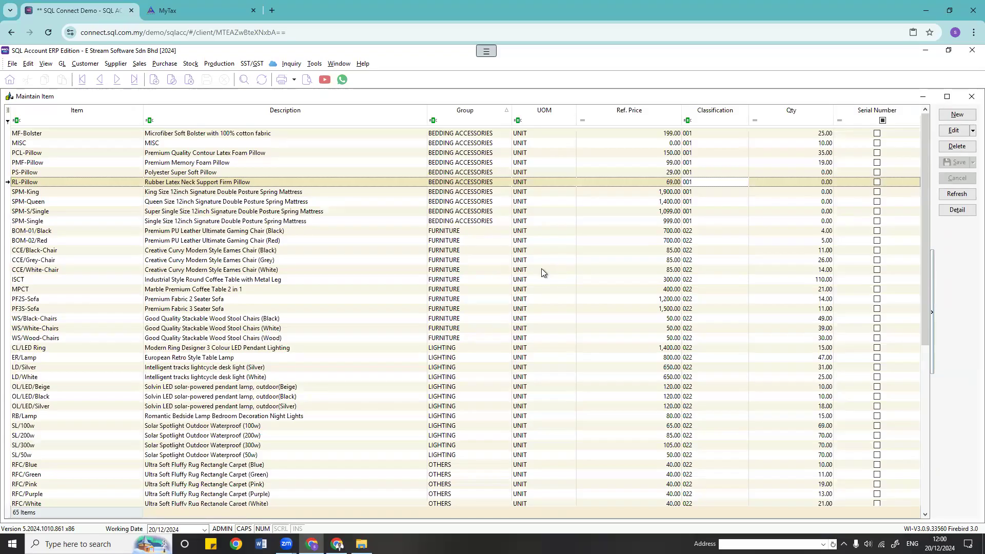
Step: Close Maintain Item, reopen Cash Book Entry to view its MyInvois options, then close it
{"action": "left_click", "coordinate": [971, 96]}
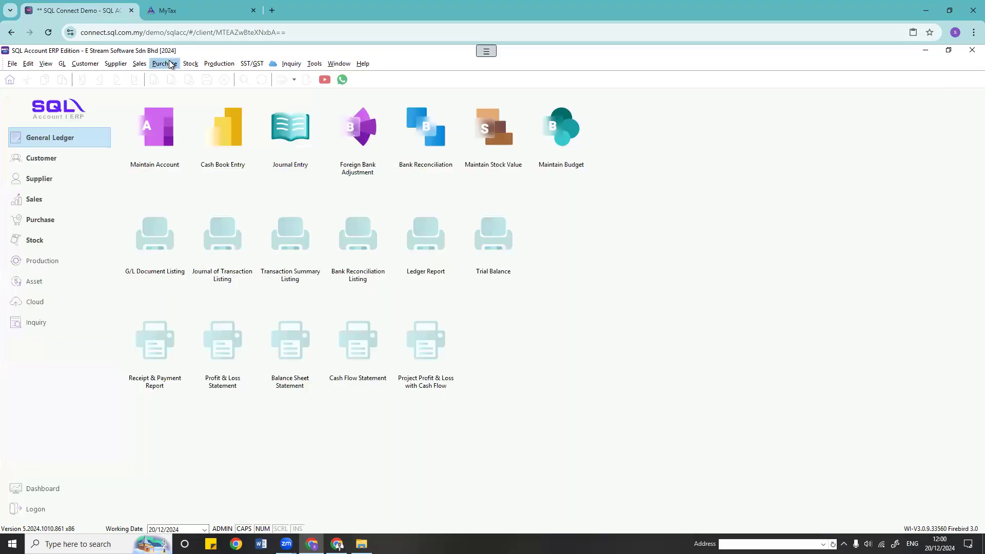
{"action": "left_click", "coordinate": [171, 64]}
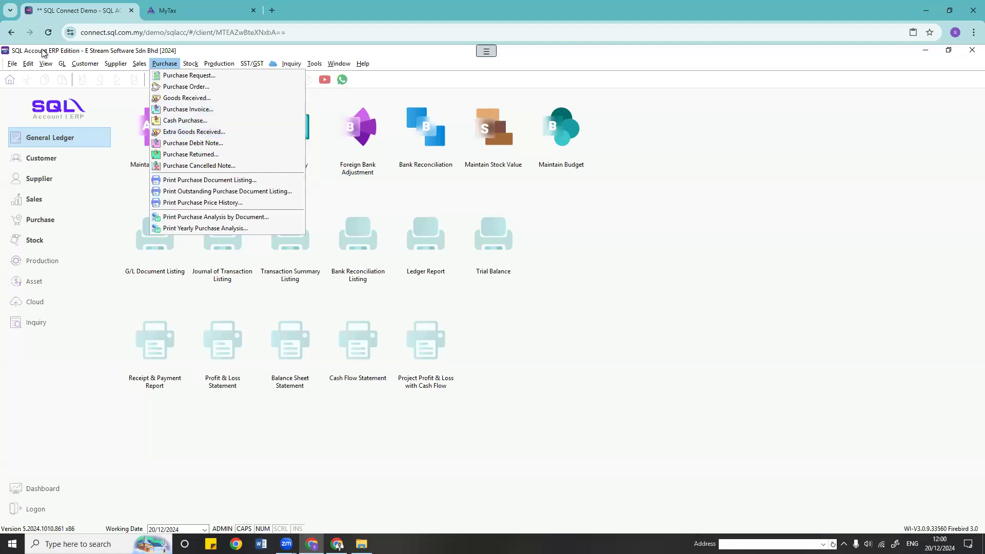
{"action": "left_click", "coordinate": [62, 63]}
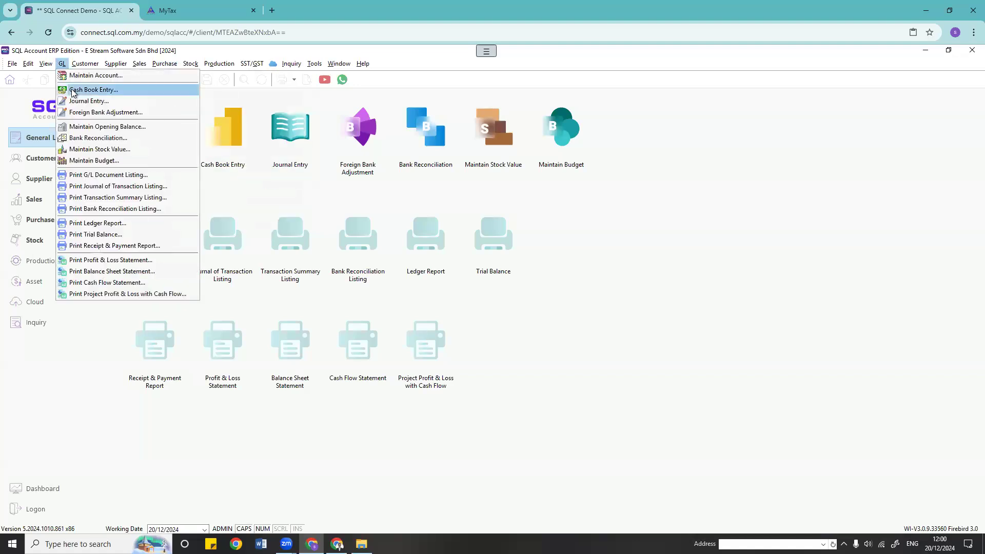
{"action": "left_click", "coordinate": [82, 90]}
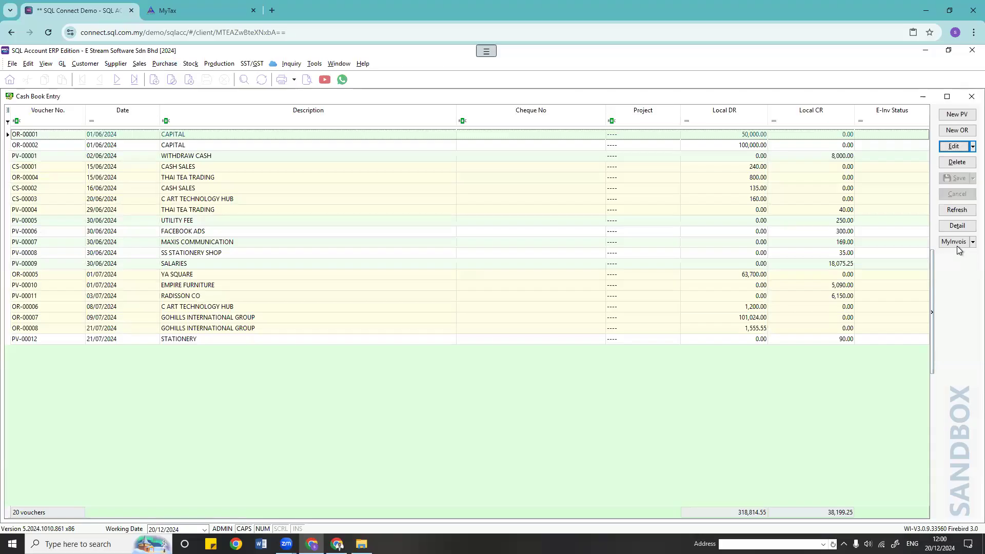
{"action": "left_click", "coordinate": [955, 243]}
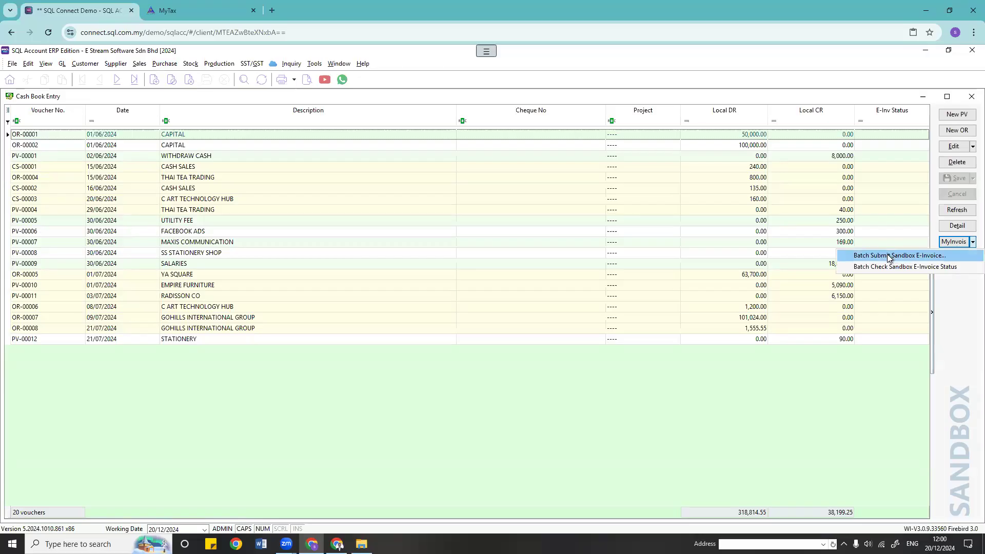
{"action": "left_click", "coordinate": [970, 97]}
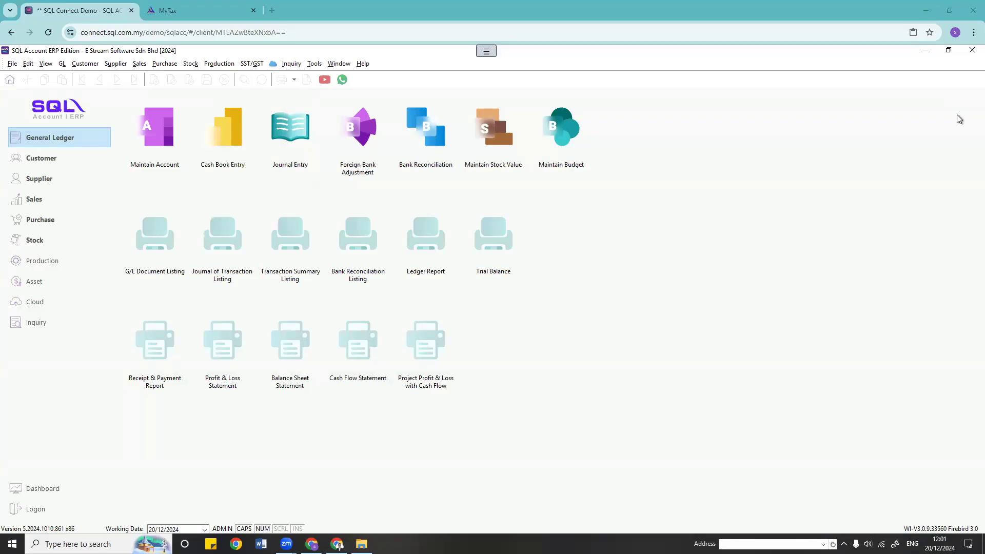
Step: Start new payment voucher PV-00013 and check its empty billing Company Name list
{"action": "left_click", "coordinate": [62, 64]}
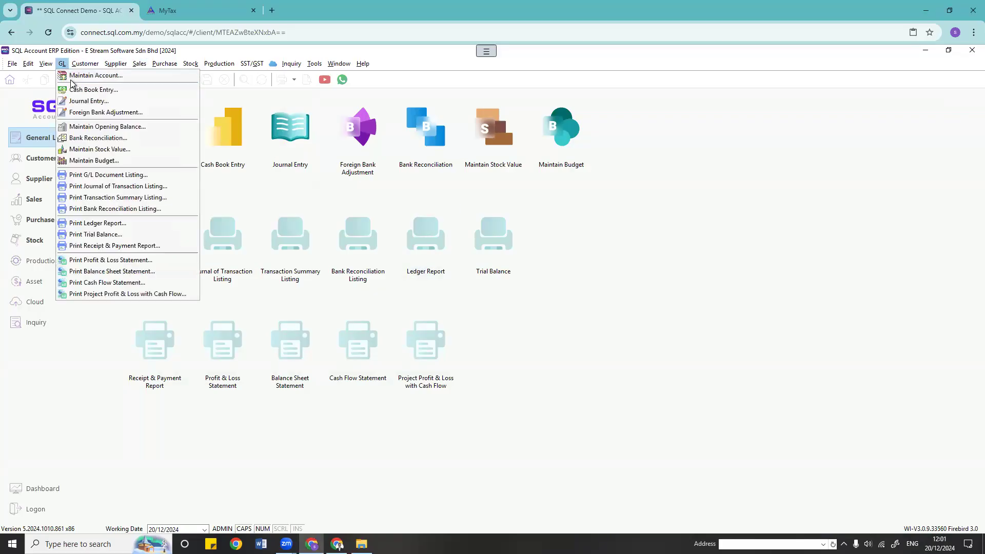
{"action": "left_click", "coordinate": [76, 89]}
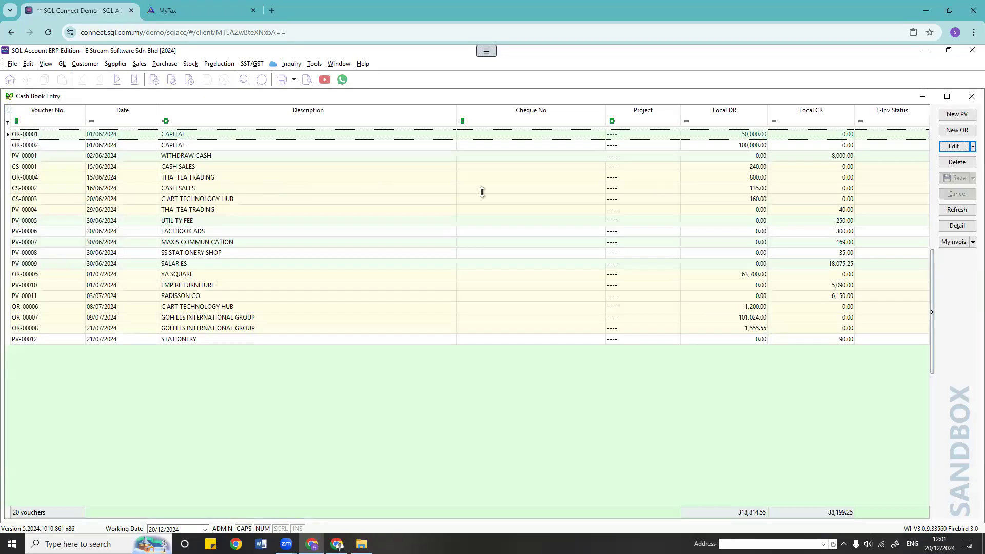
{"action": "left_click", "coordinate": [956, 116]}
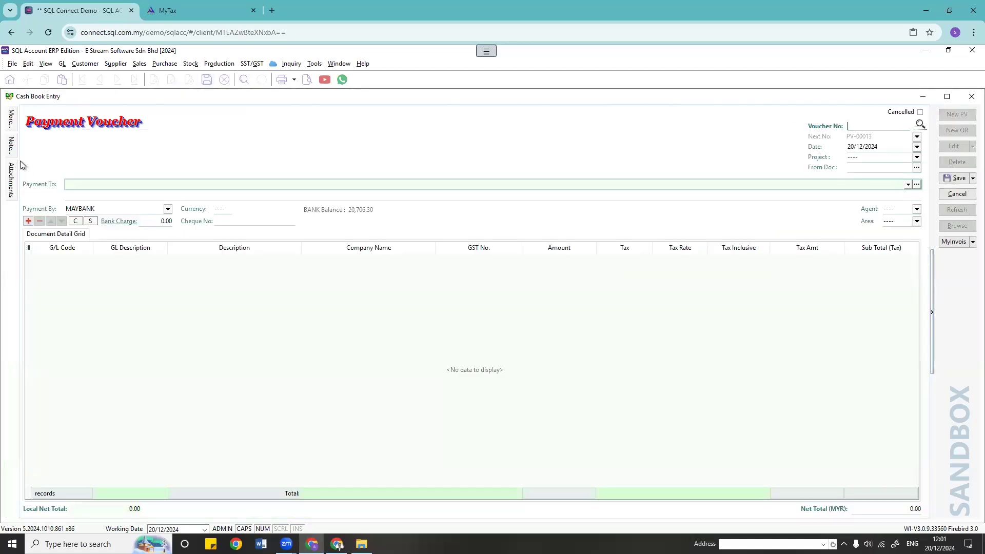
{"action": "mouse_move", "coordinate": [11, 124]}
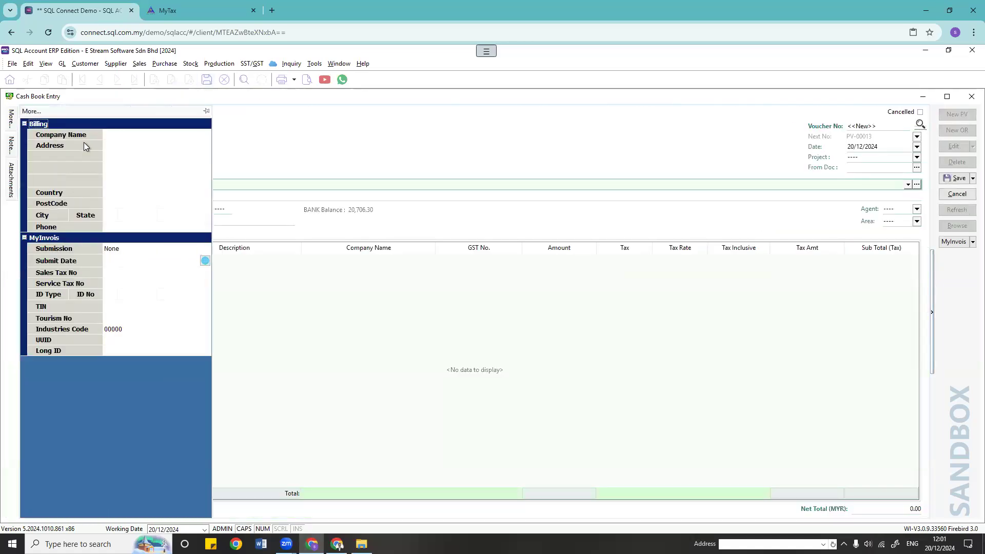
{"action": "left_click", "coordinate": [114, 135]}
{"action": "left_click", "coordinate": [205, 136]}
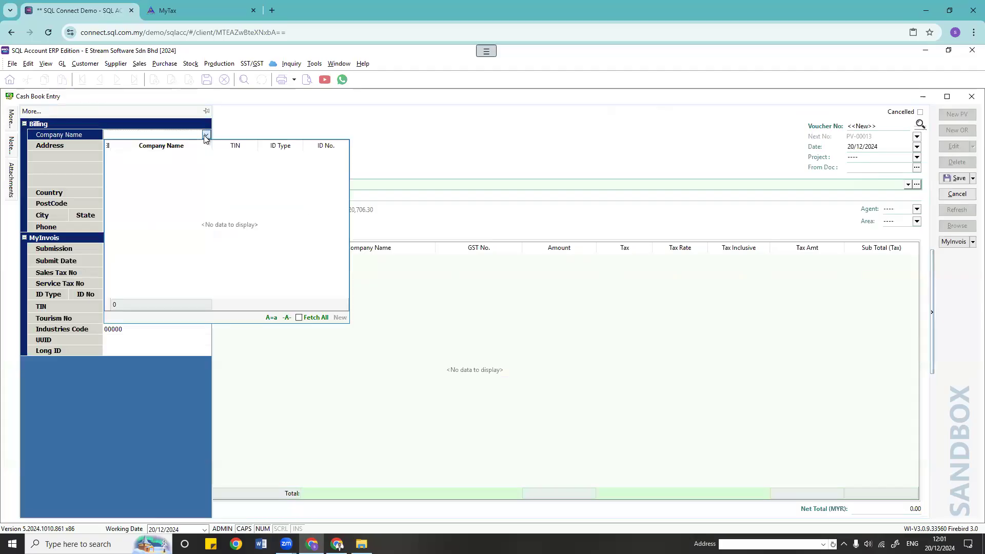
{"action": "left_click", "coordinate": [205, 135]}
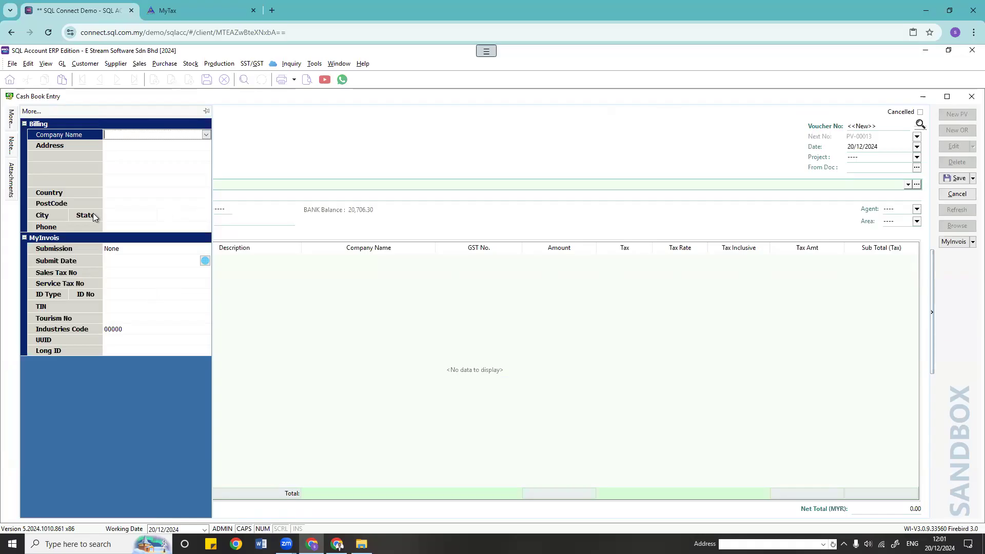
{"action": "left_click", "coordinate": [118, 64]}
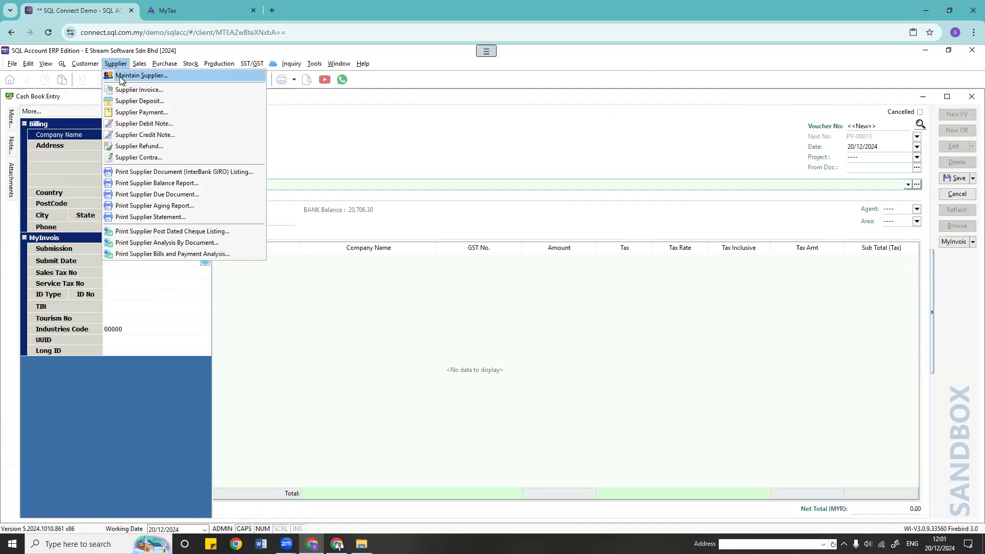
{"action": "left_click", "coordinate": [165, 66]}
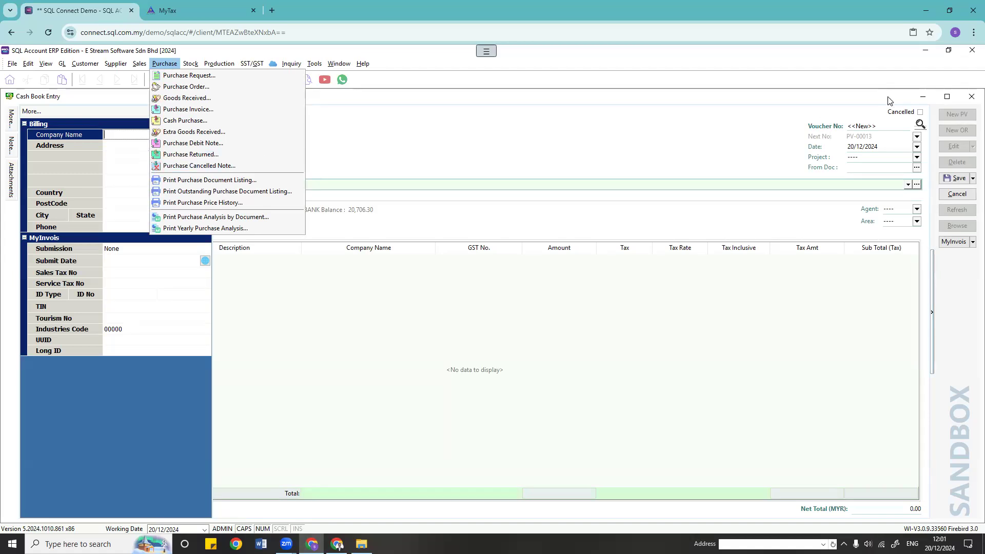
Step: Discard the unsaved payment voucher and open the Sales Invoice list
{"action": "left_click", "coordinate": [971, 97]}
{"action": "left_click", "coordinate": [528, 310]}
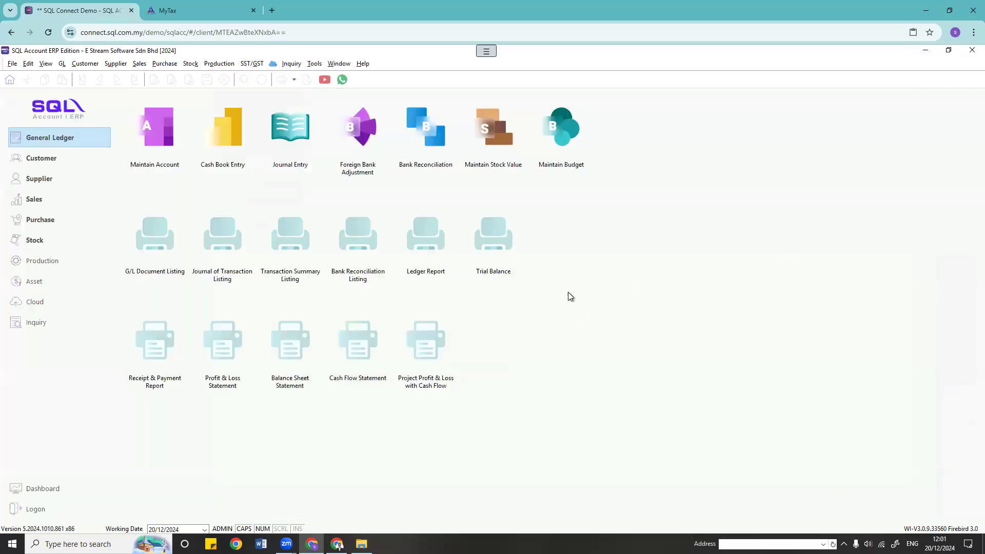
{"action": "left_click", "coordinate": [97, 67]}
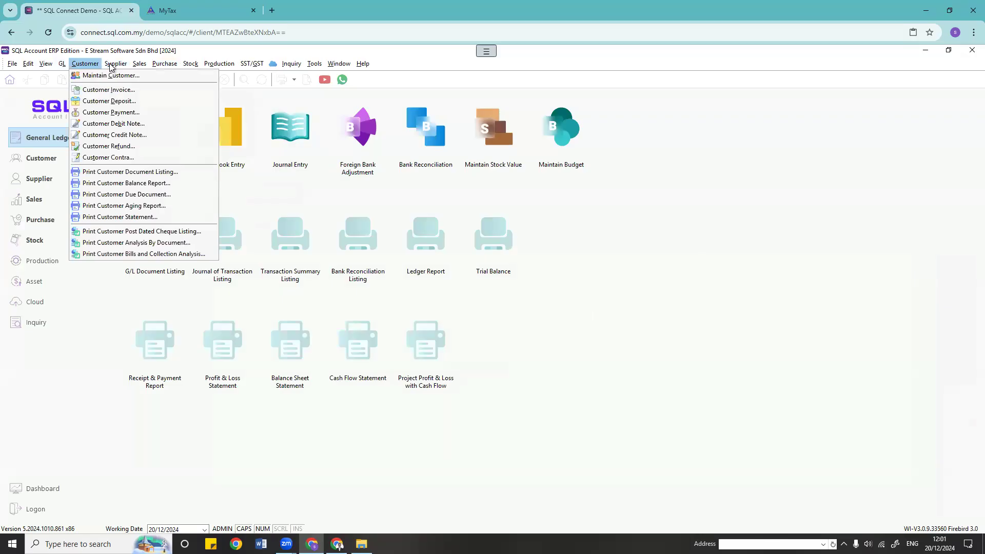
{"action": "mouse_move", "coordinate": [111, 67]}
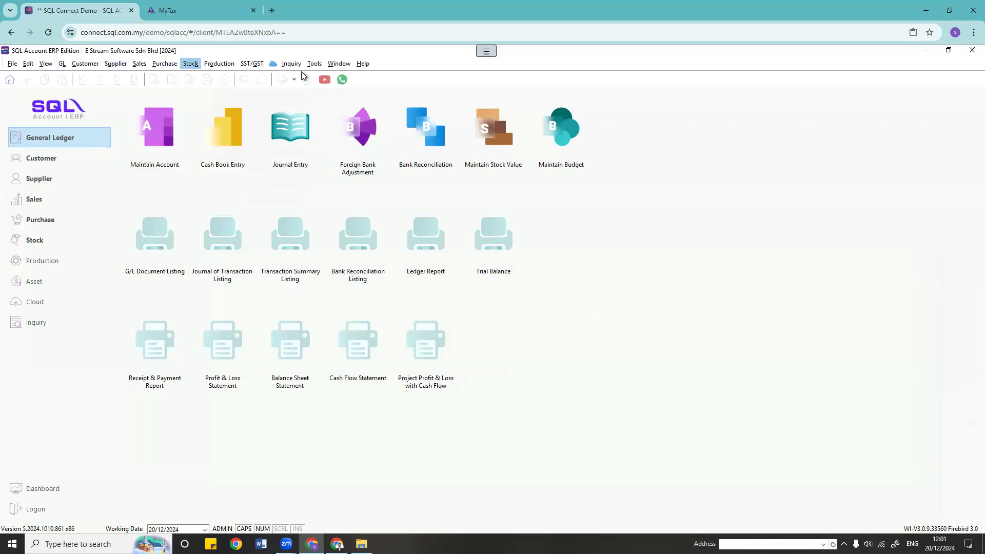
{"action": "mouse_move", "coordinate": [189, 66]}
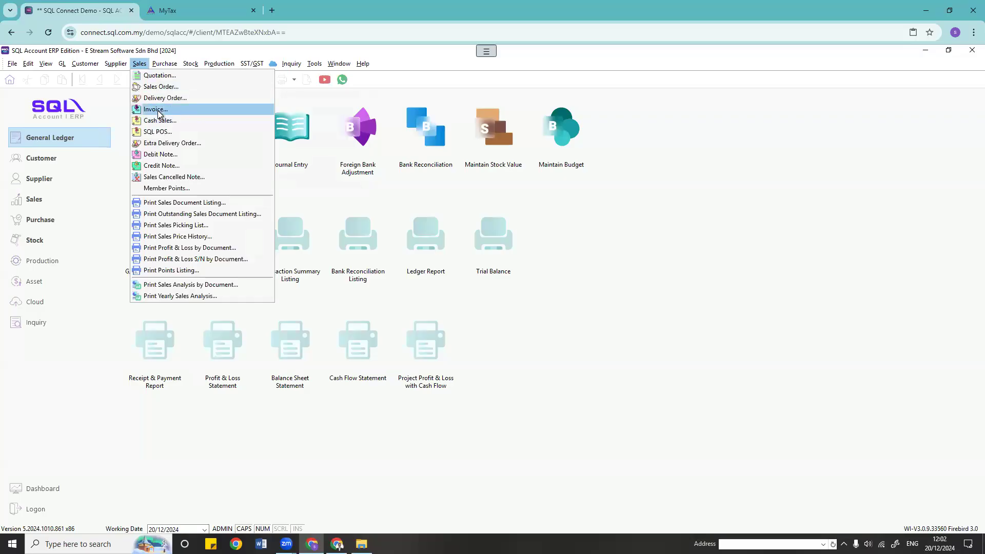
{"action": "left_click", "coordinate": [156, 109]}
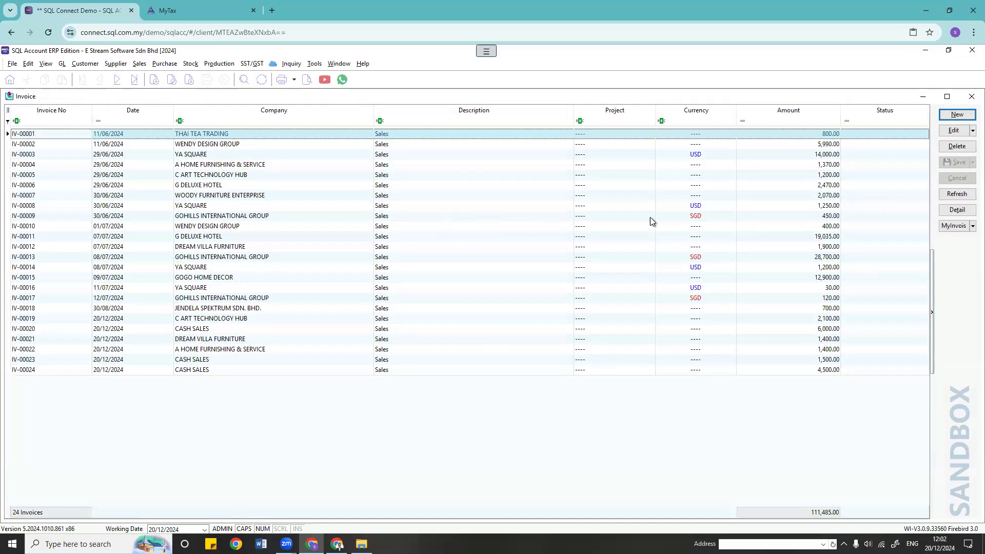
Step: Submit invoice IV-00018 to the MyInvois sandbox and close the Valid status window
{"action": "double_click", "coordinate": [219, 310]}
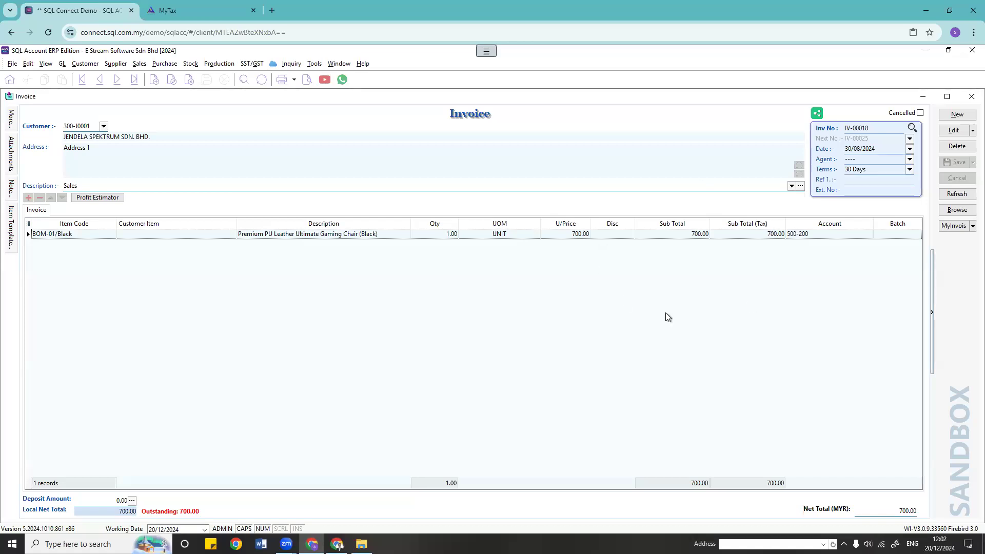
{"action": "left_click", "coordinate": [952, 228]}
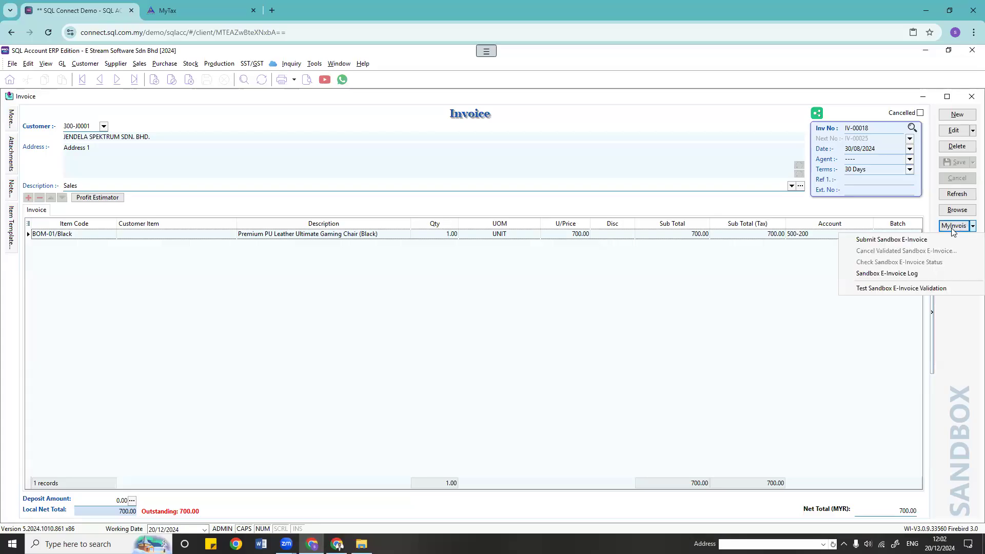
{"action": "left_click", "coordinate": [875, 240]}
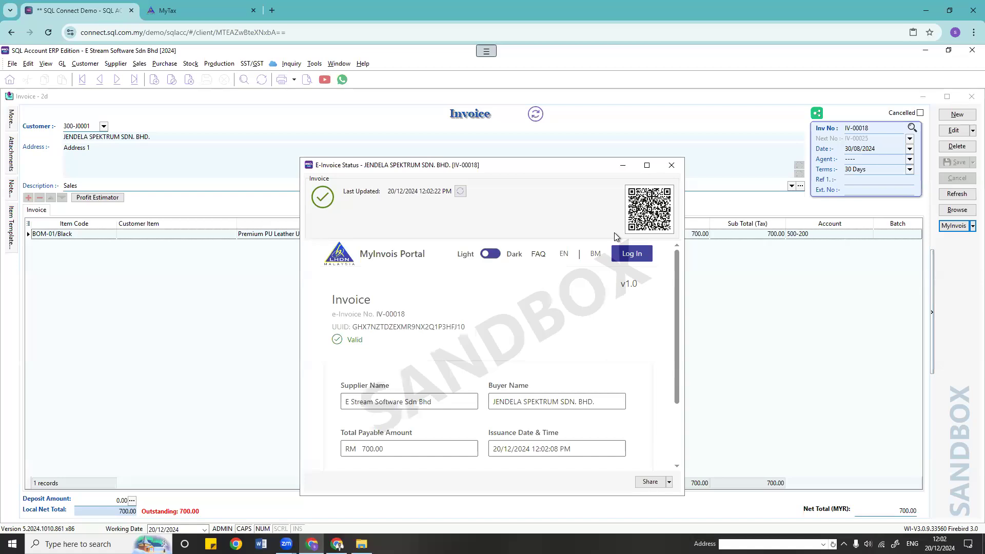
{"action": "left_click", "coordinate": [671, 165]}
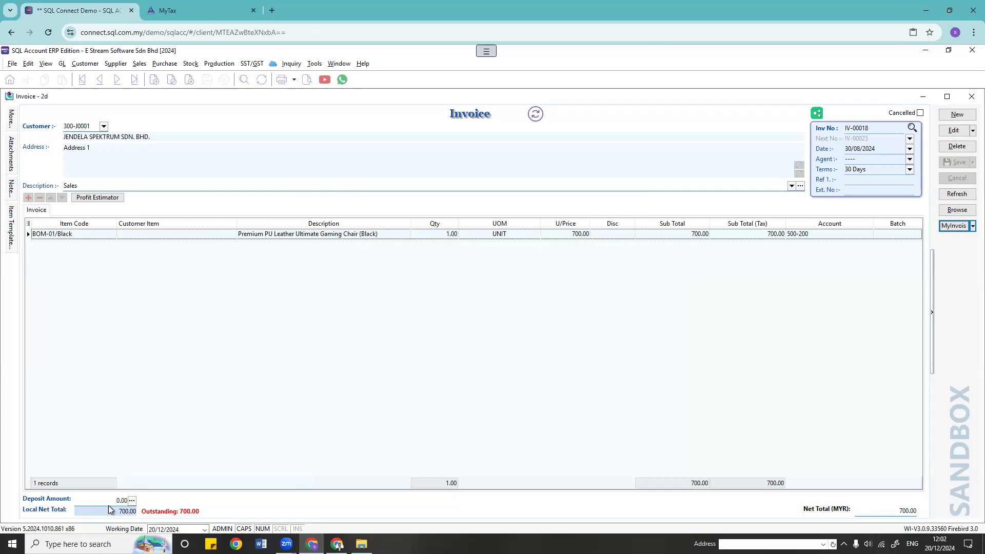
{"action": "left_click", "coordinate": [307, 80]}
{"action": "double_click", "coordinate": [426, 248]}
{"action": "scroll", "coordinate": [472, 334], "scroll_direction": "down", "scroll_amount": 10}
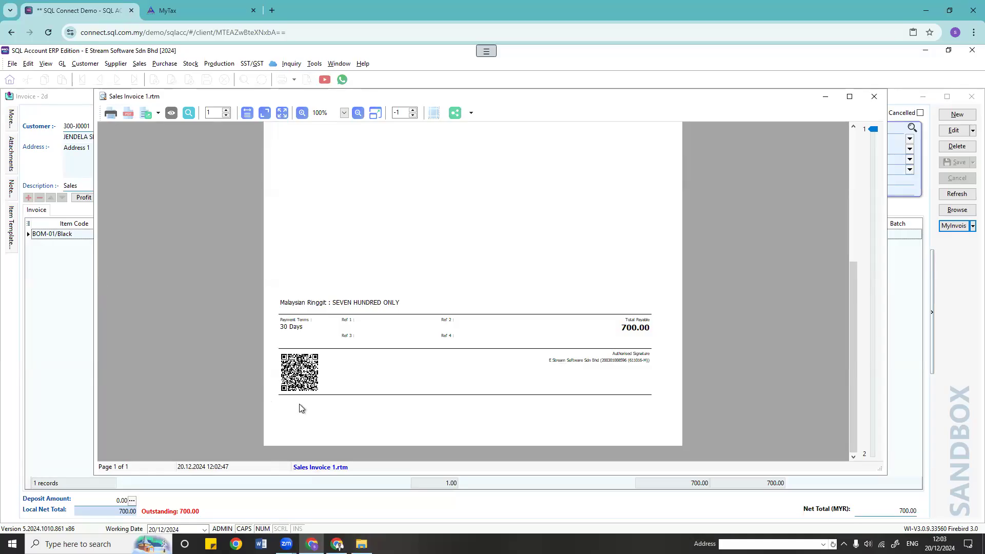
{"action": "scroll", "coordinate": [367, 373], "scroll_direction": "up", "scroll_amount": 5}
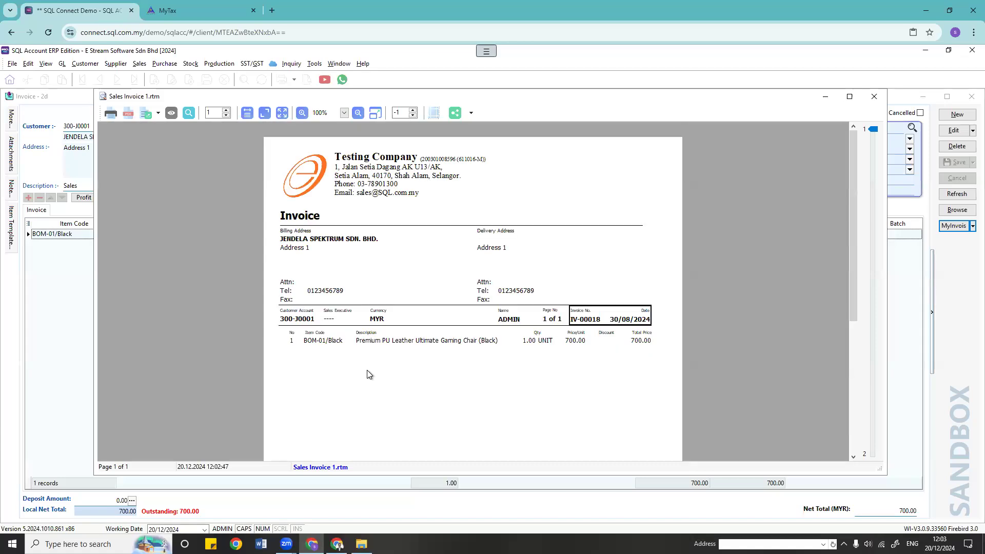
{"action": "scroll", "coordinate": [367, 370], "scroll_direction": "down", "scroll_amount": 5}
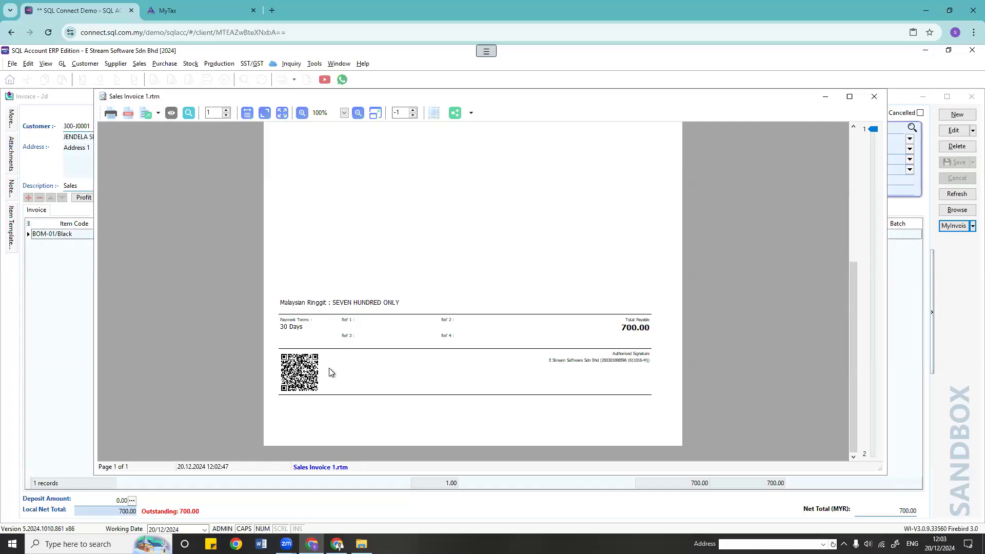
{"action": "scroll", "coordinate": [361, 375], "scroll_direction": "up", "scroll_amount": 5}
{"action": "scroll", "coordinate": [371, 374], "scroll_direction": "down", "scroll_amount": 5}
{"action": "scroll", "coordinate": [372, 348], "scroll_direction": "up", "scroll_amount": 5}
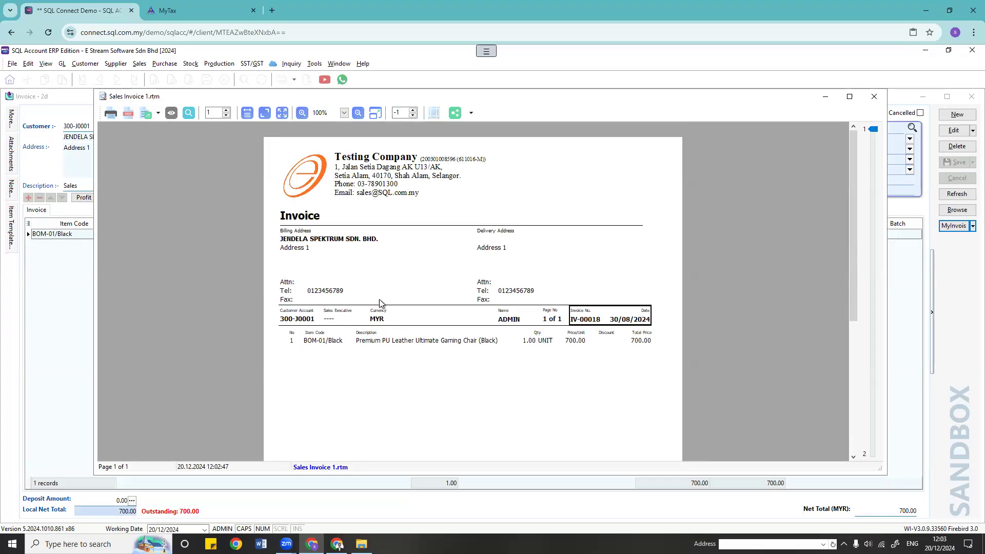
{"action": "scroll", "coordinate": [391, 370], "scroll_direction": "down", "scroll_amount": 5}
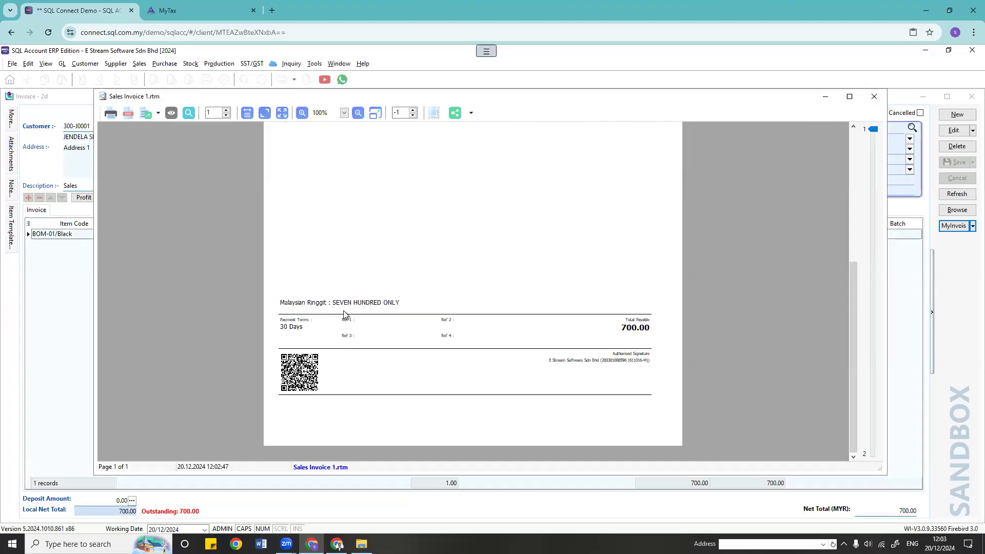
{"action": "left_click", "coordinate": [874, 96]}
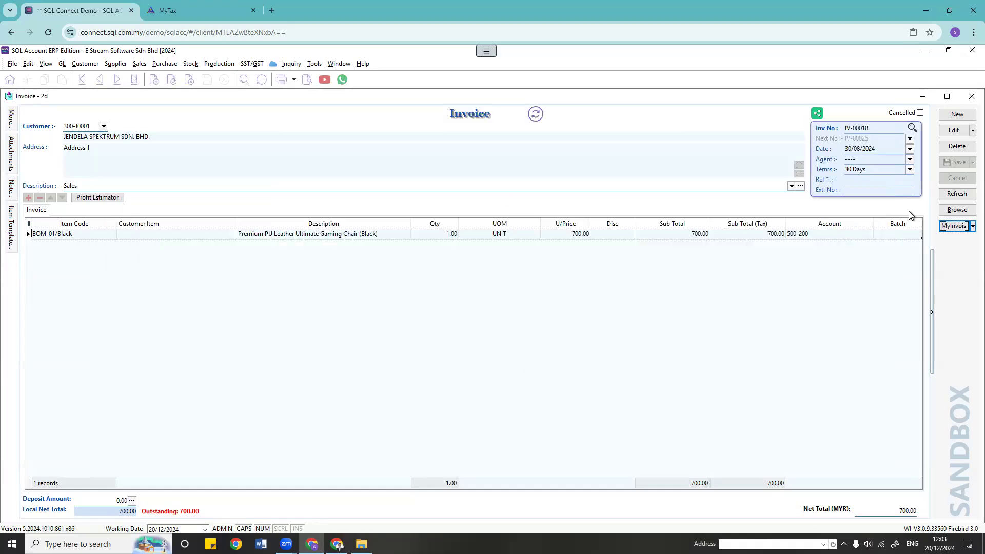
{"action": "left_click", "coordinate": [957, 209]}
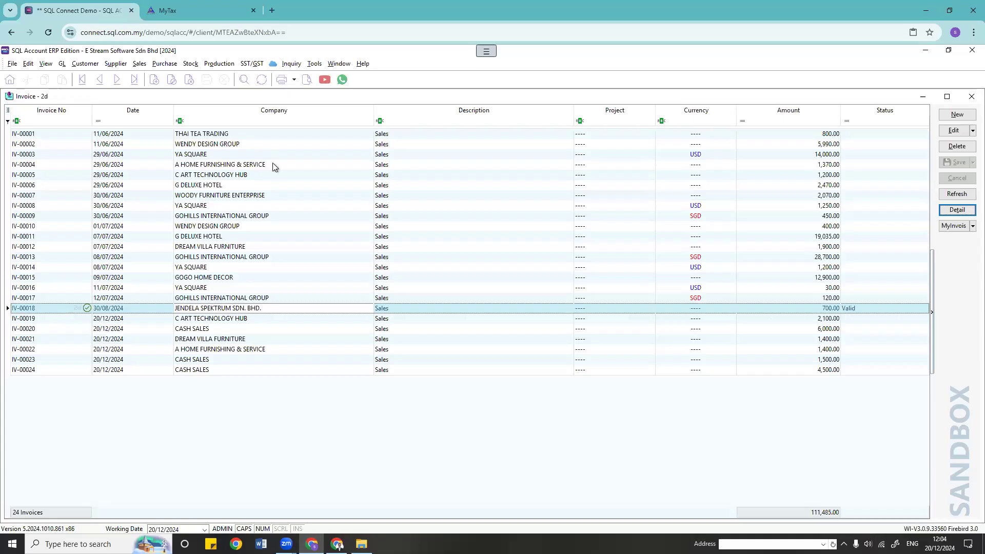
Step: Reopen invoice IV-00018, showing its 700.00 BOM-01/Black line and validated mark
{"action": "left_click", "coordinate": [139, 65]}
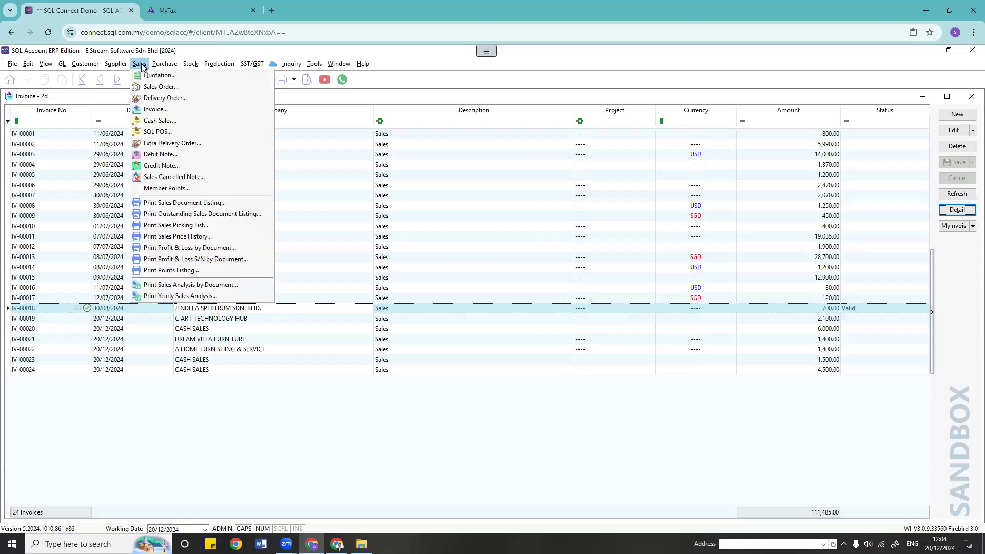
{"action": "left_click", "coordinate": [156, 428]}
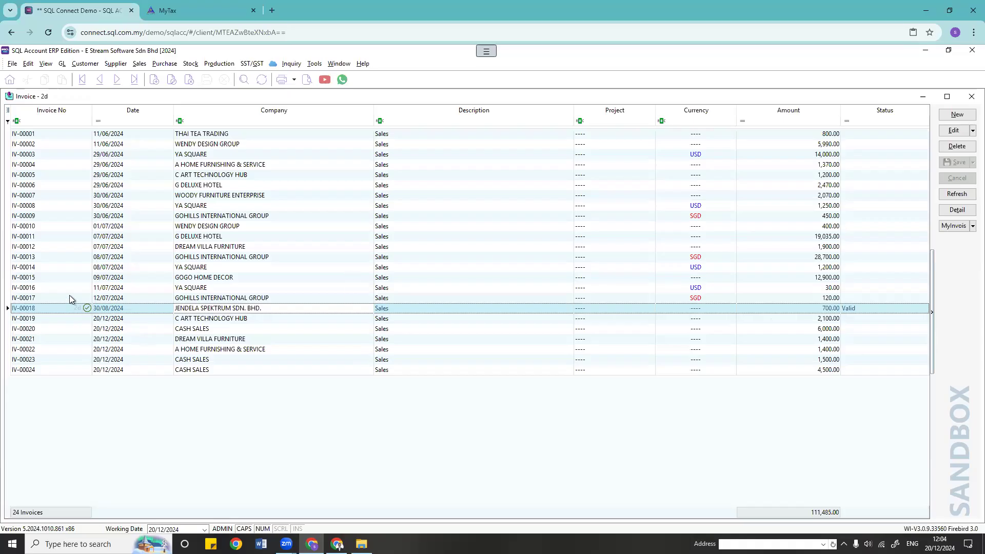
{"action": "double_click", "coordinate": [220, 308]}
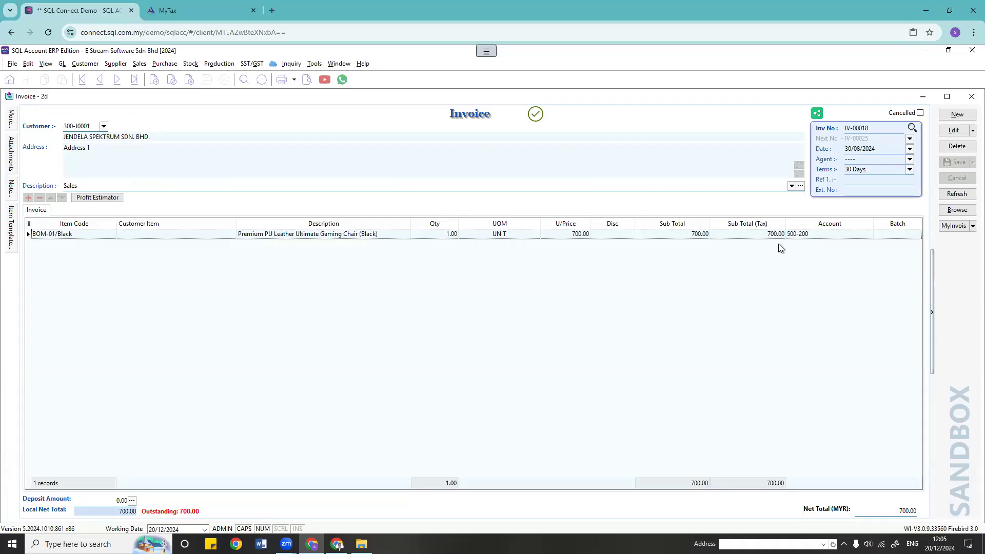
Step: Cancel IV-00018's e-invoice with reason 'Wrong buyer details', then close the status window
{"action": "left_click", "coordinate": [949, 225]}
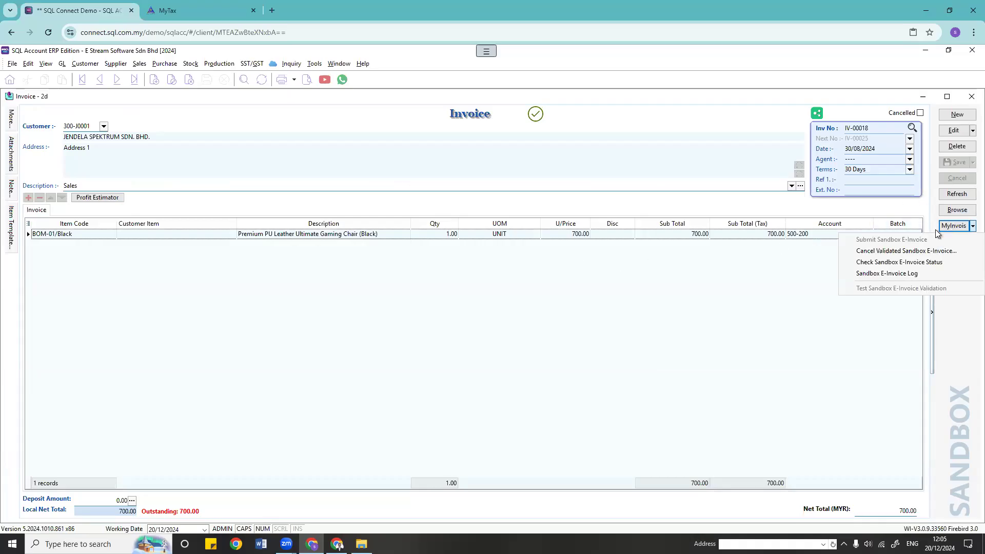
{"action": "left_click", "coordinate": [886, 251]}
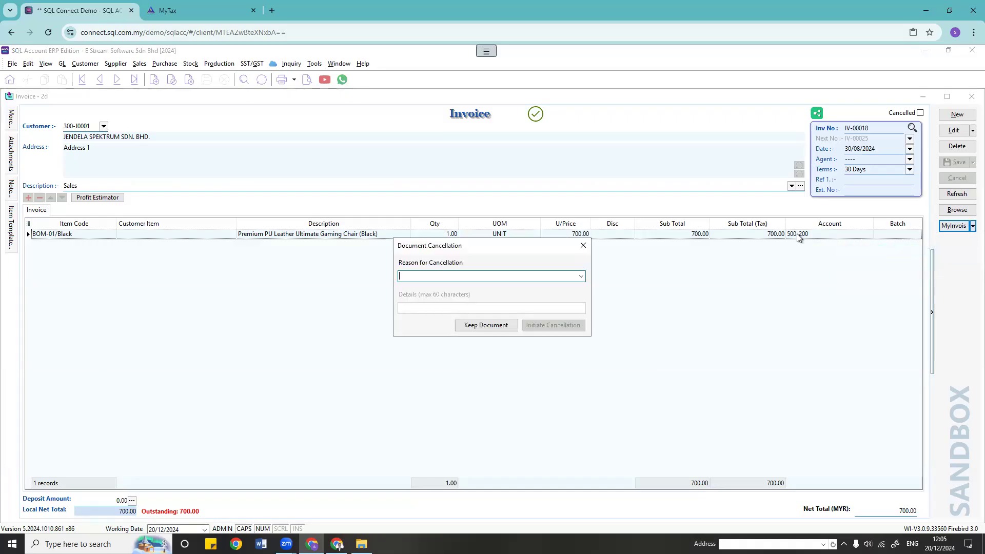
{"action": "left_click", "coordinate": [581, 278]}
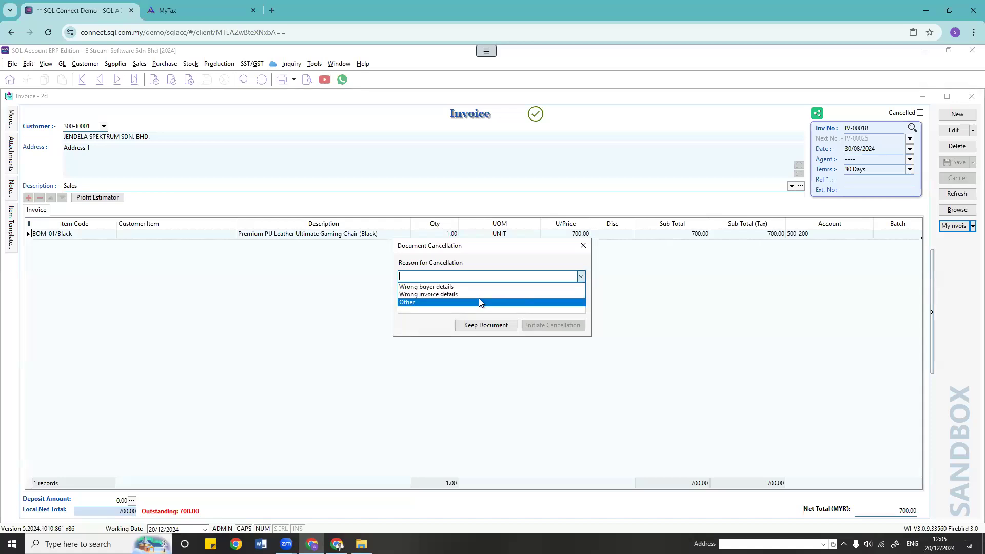
{"action": "left_click", "coordinate": [504, 286]}
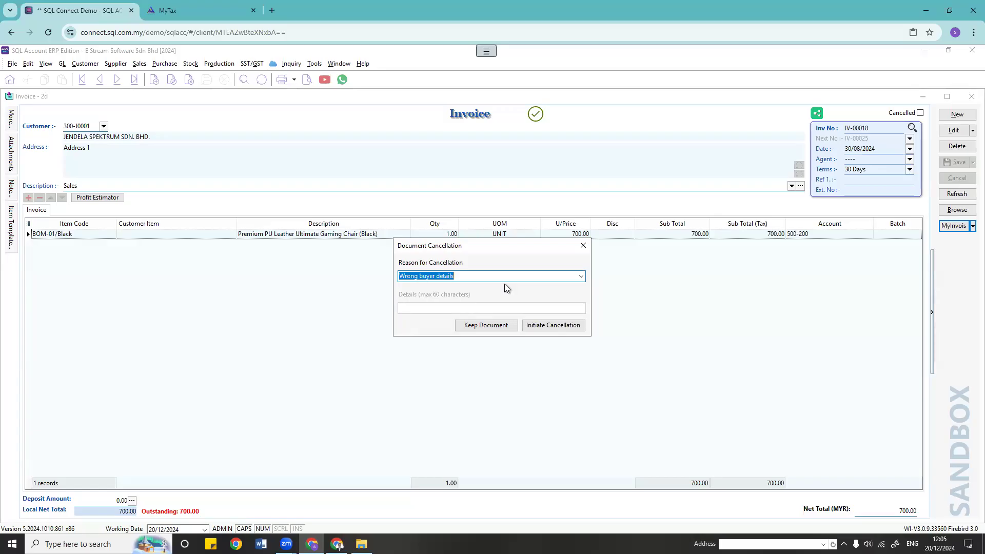
{"action": "left_click", "coordinate": [548, 326]}
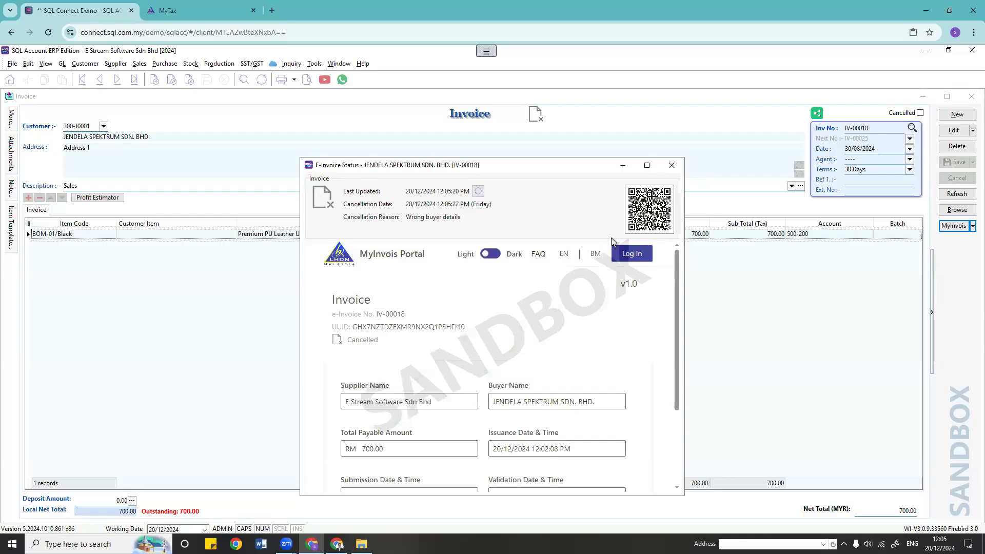
{"action": "scroll", "coordinate": [518, 349], "scroll_direction": "down", "scroll_amount": 3}
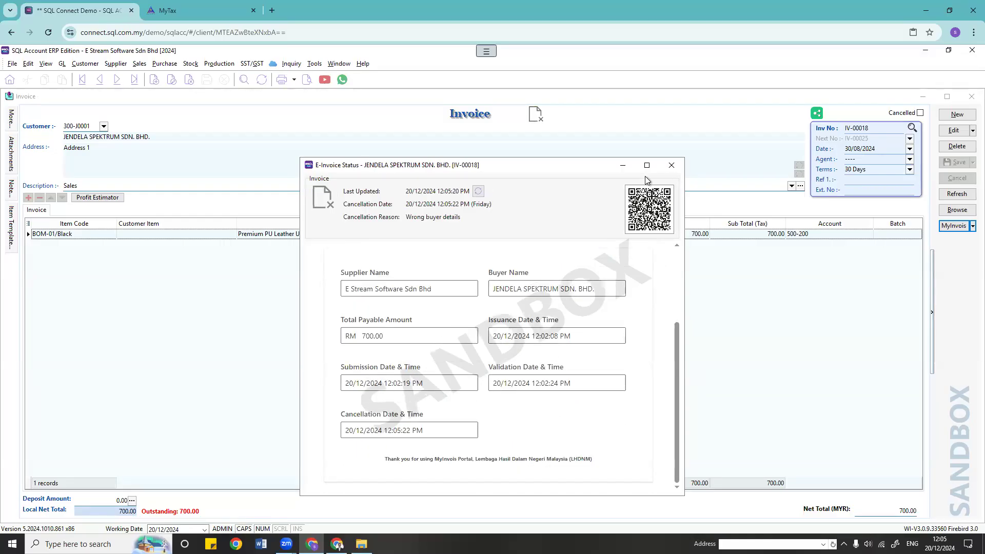
{"action": "left_click", "coordinate": [672, 165]}
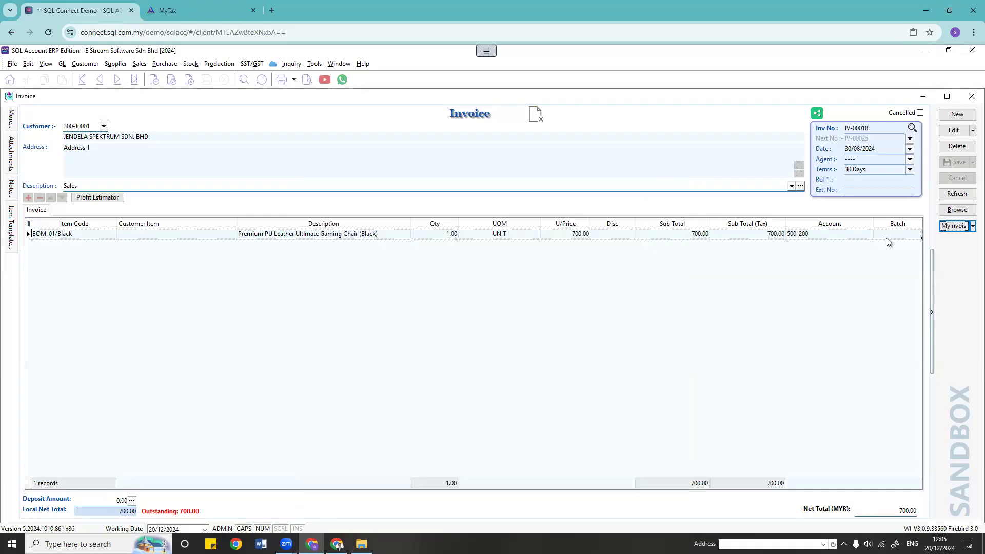
Step: Change the chair line to quantity 2 at unit price 650 and save the invoice
{"action": "left_click", "coordinate": [954, 131]}
{"action": "left_click", "coordinate": [419, 235]}
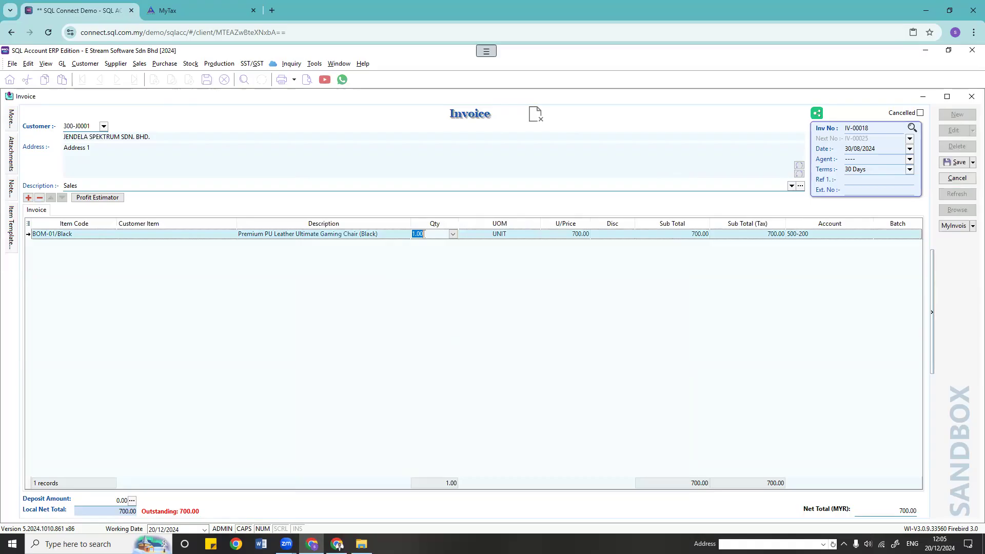
{"action": "type", "text": "2"}
{"action": "key", "text": "Tab"}
{"action": "left_click", "coordinate": [551, 235]}
{"action": "type", "text": "650"}
{"action": "key", "text": "Return"}
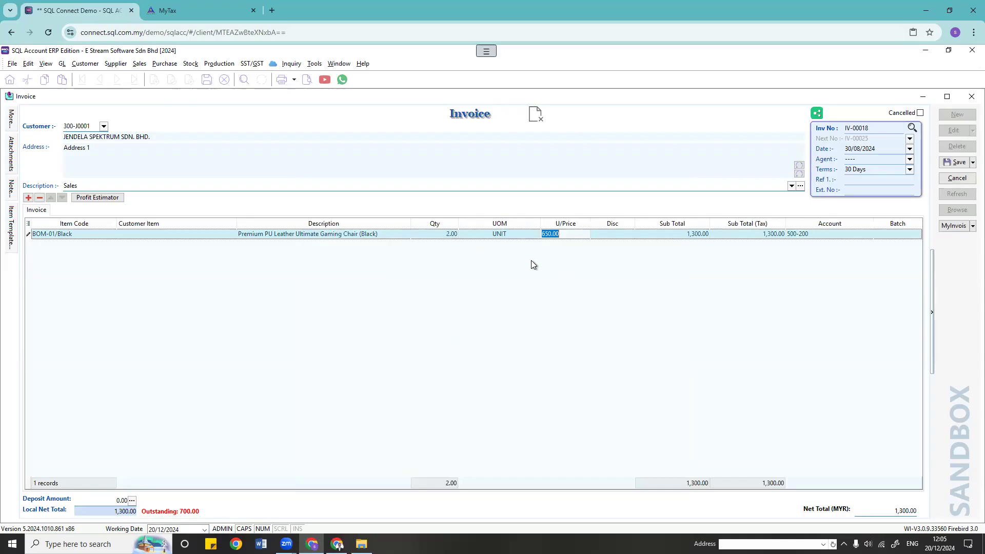
{"action": "left_click", "coordinate": [956, 162]}
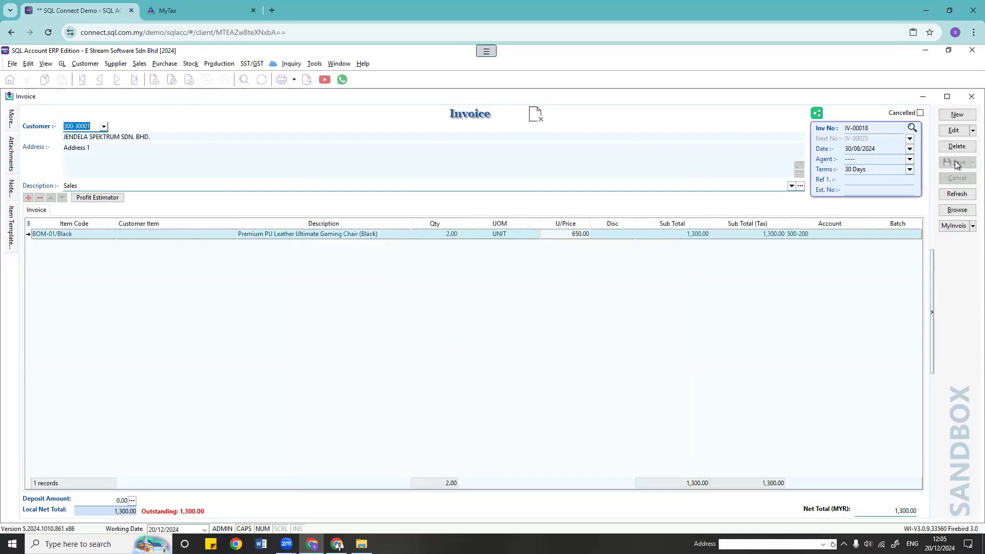
Step: Resubmit IV-00018 as a sandbox e-invoice and close the status window once Valid
{"action": "left_click", "coordinate": [952, 226]}
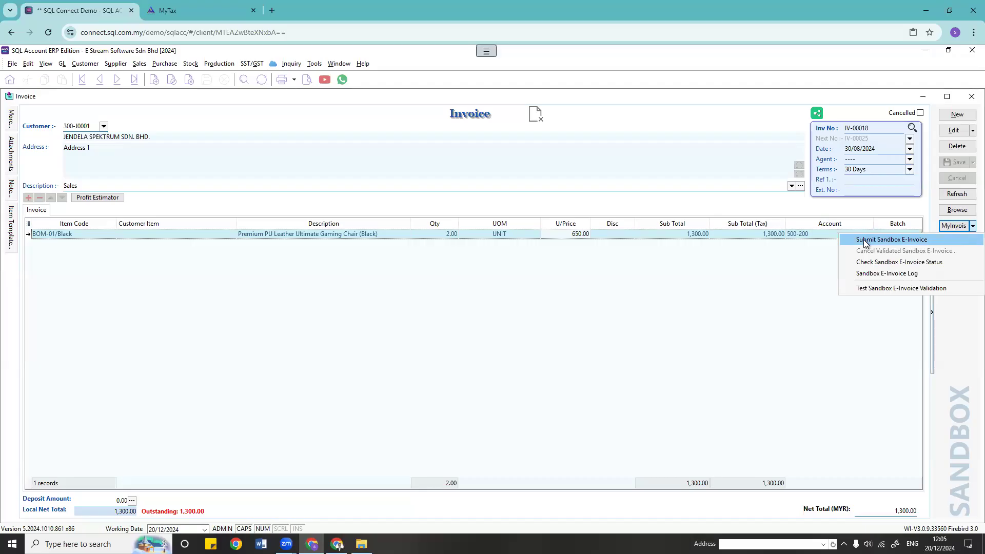
{"action": "left_click", "coordinate": [865, 240]}
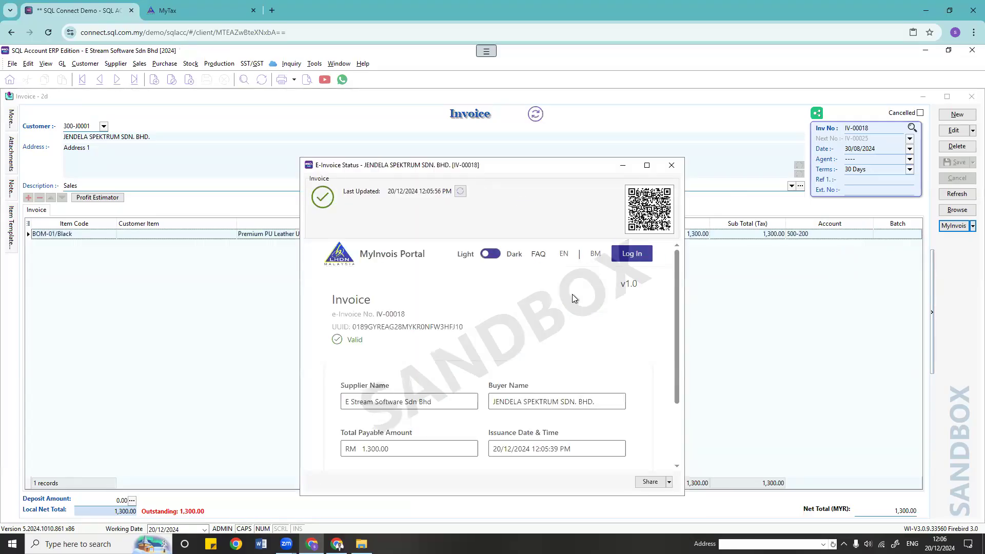
{"action": "scroll", "coordinate": [572, 294], "scroll_direction": "down", "scroll_amount": 2}
{"action": "scroll", "coordinate": [572, 294], "scroll_direction": "up", "scroll_amount": 2}
{"action": "scroll", "coordinate": [573, 297], "scroll_direction": "down", "scroll_amount": 3}
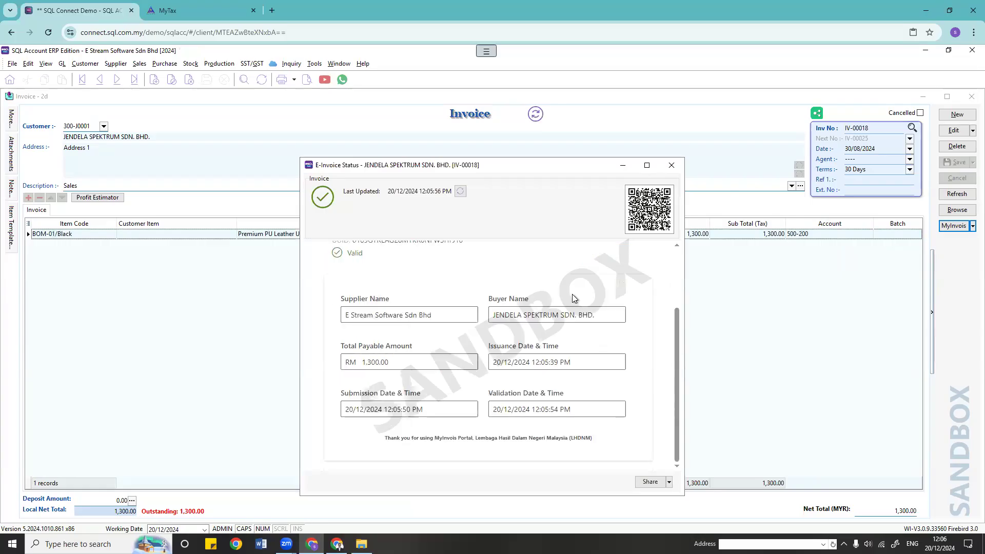
{"action": "left_click", "coordinate": [671, 165]}
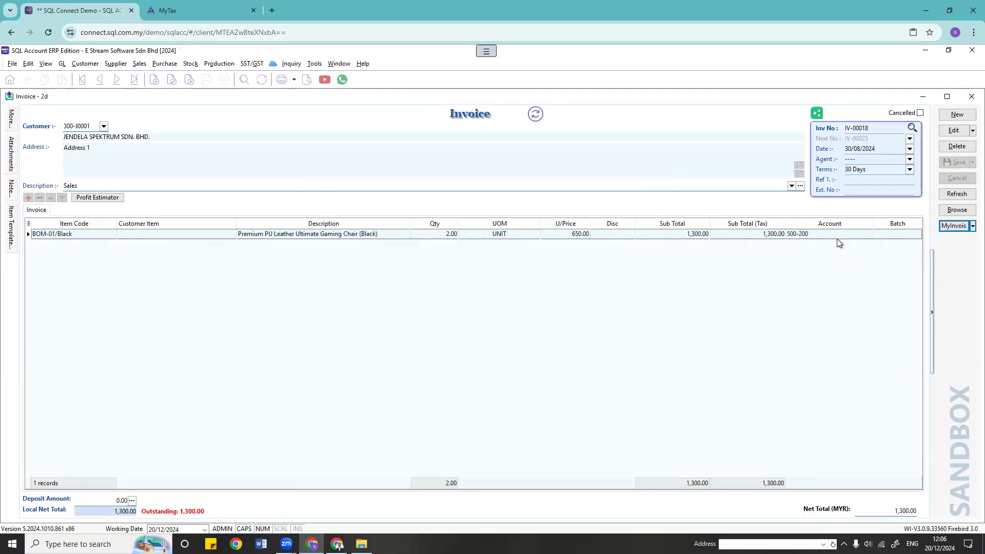
Step: Switch to the 24-invoice list and select invoice IV-00013
{"action": "left_click", "coordinate": [957, 210]}
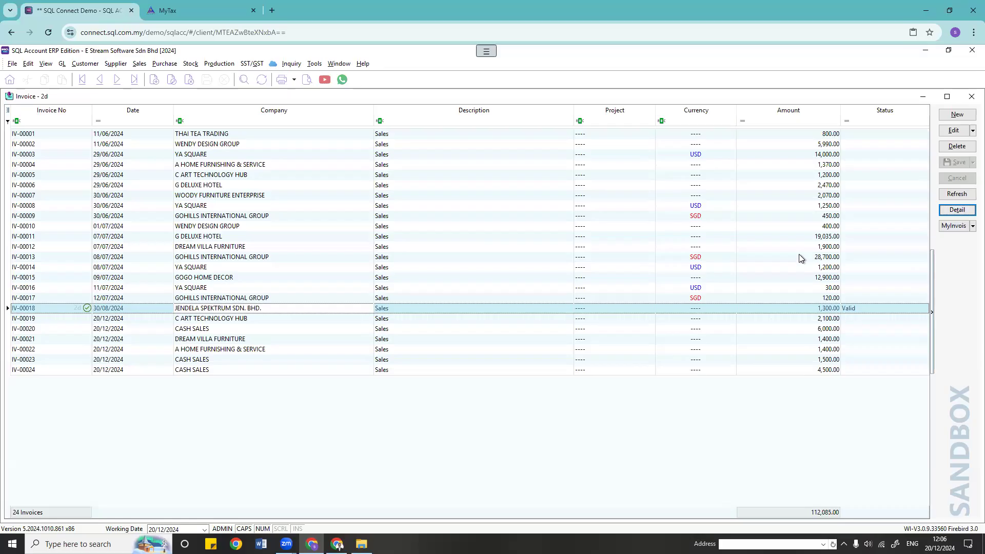
{"action": "double_click", "coordinate": [401, 255]}
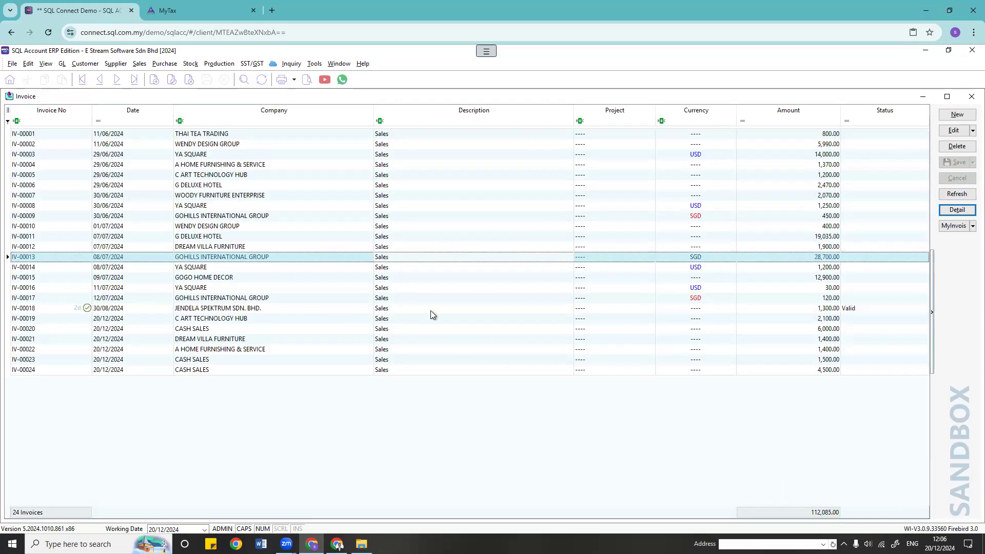
Step: Open Consolidate Sandbox E-Invoice and set the start date to 1 July 2024
{"action": "left_click", "coordinate": [955, 230]}
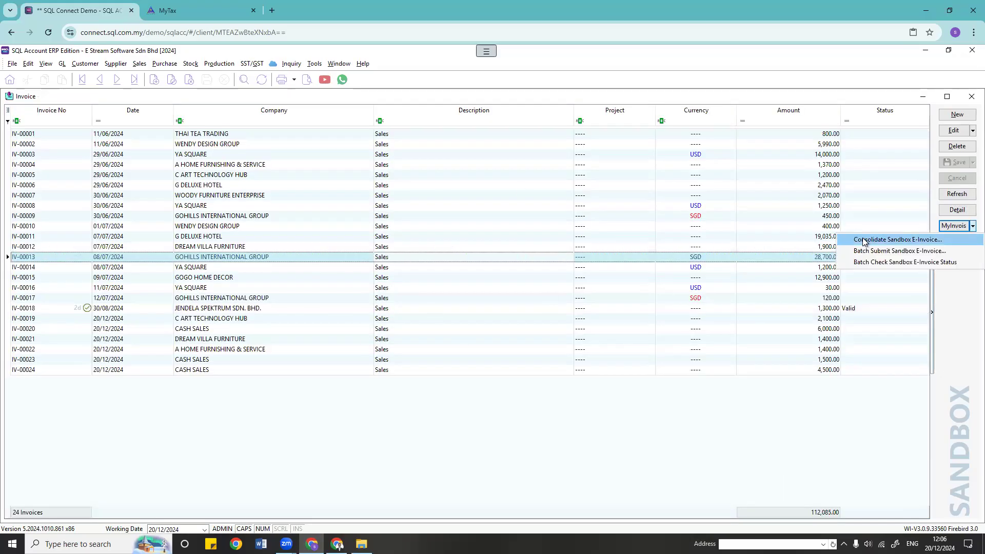
{"action": "left_click", "coordinate": [923, 242]}
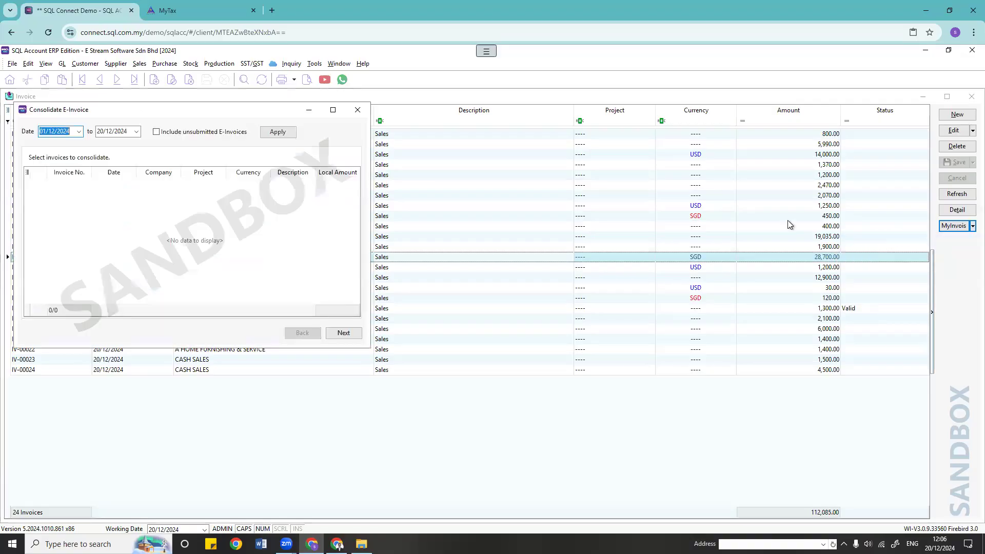
{"action": "left_click_drag", "start_coordinate": [239, 113], "coordinate": [571, 158]}
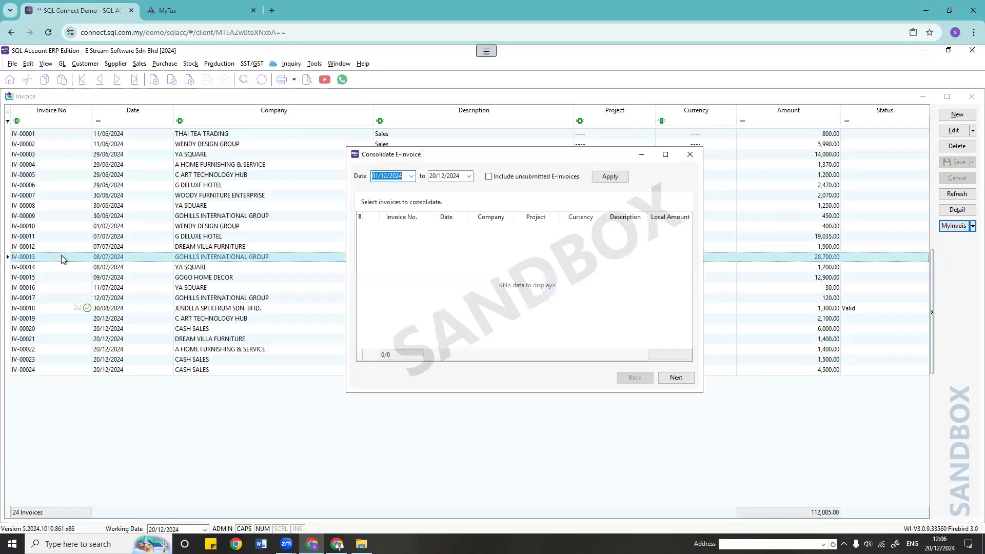
{"action": "left_click", "coordinate": [411, 176]}
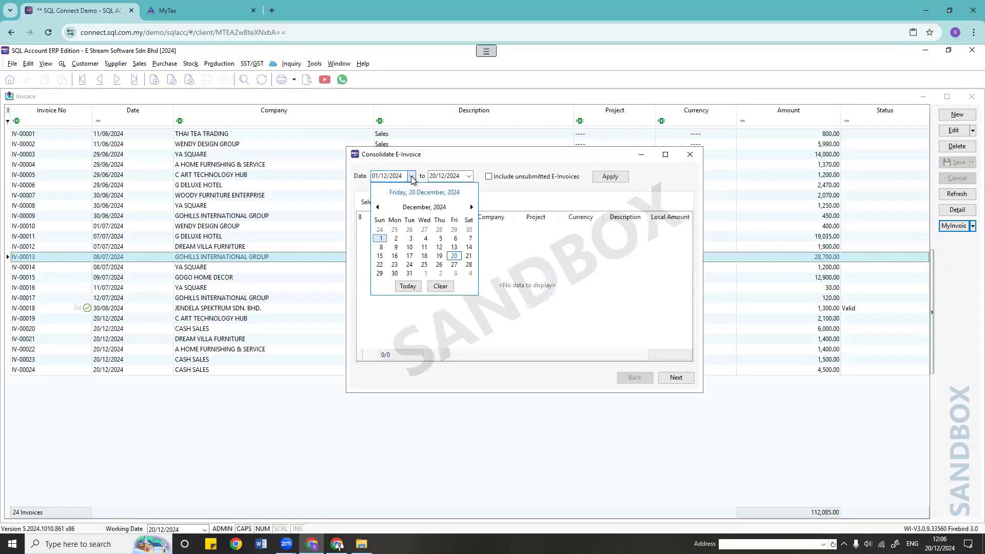
{"action": "left_click", "coordinate": [378, 207]}
{"action": "left_click", "coordinate": [378, 207]}
{"action": "left_click", "coordinate": [378, 206]}
{"action": "left_click", "coordinate": [378, 207]}
{"action": "left_click", "coordinate": [378, 208]}
{"action": "left_click", "coordinate": [396, 228]}
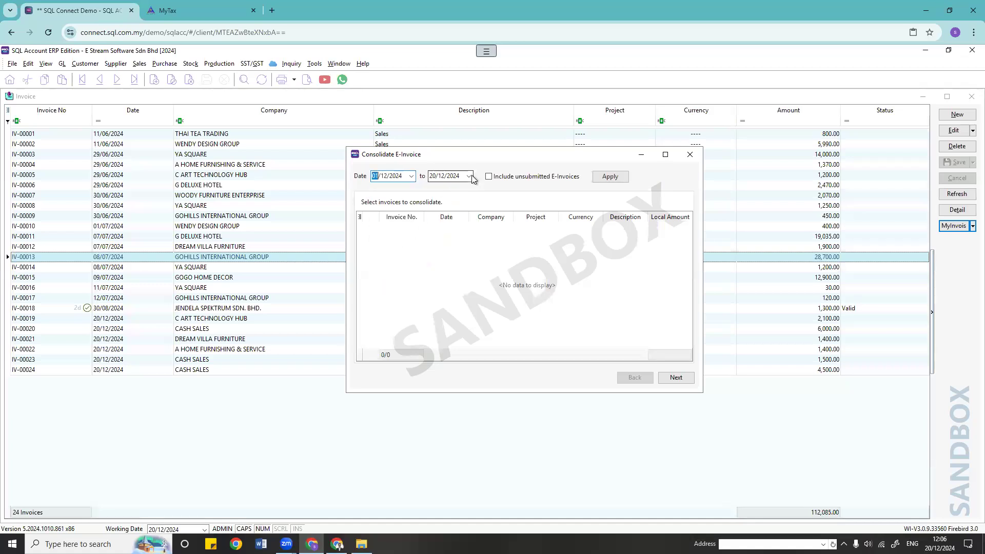
{"action": "left_click", "coordinate": [411, 176]}
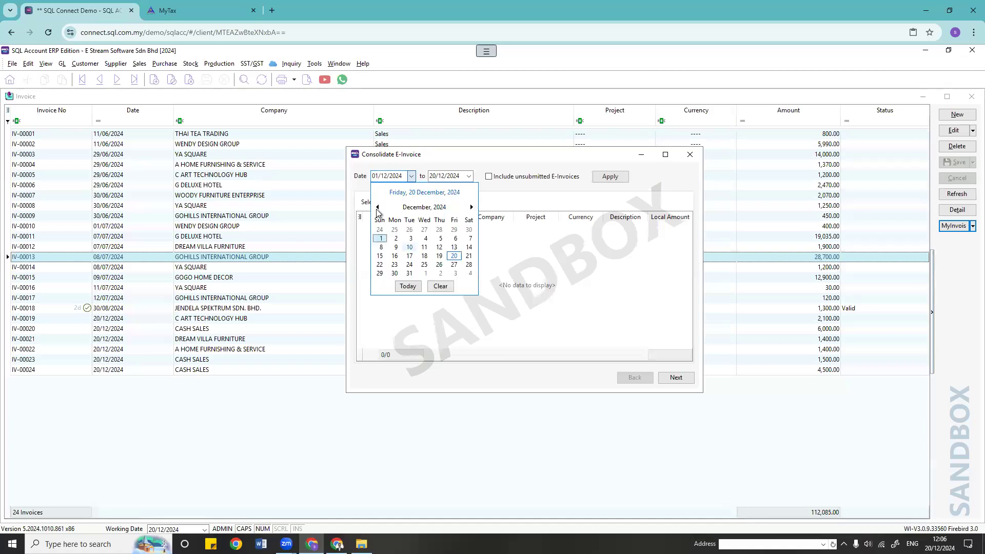
{"action": "left_click", "coordinate": [378, 207]}
{"action": "left_click", "coordinate": [378, 206]}
{"action": "left_click", "coordinate": [378, 206]}
{"action": "left_click", "coordinate": [378, 207]}
{"action": "left_click", "coordinate": [378, 207]}
{"action": "left_click", "coordinate": [378, 207]}
{"action": "left_click", "coordinate": [471, 207]}
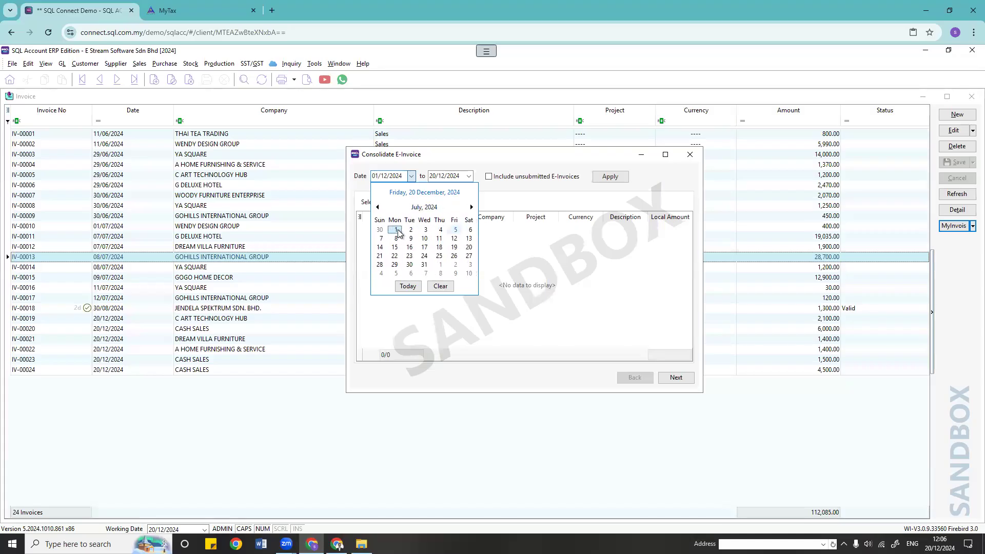
{"action": "left_click", "coordinate": [467, 177]}
Step: Set the end date to 31 July 2024, include unsubmitted e-invoices, and apply
{"action": "left_click", "coordinate": [468, 176]}
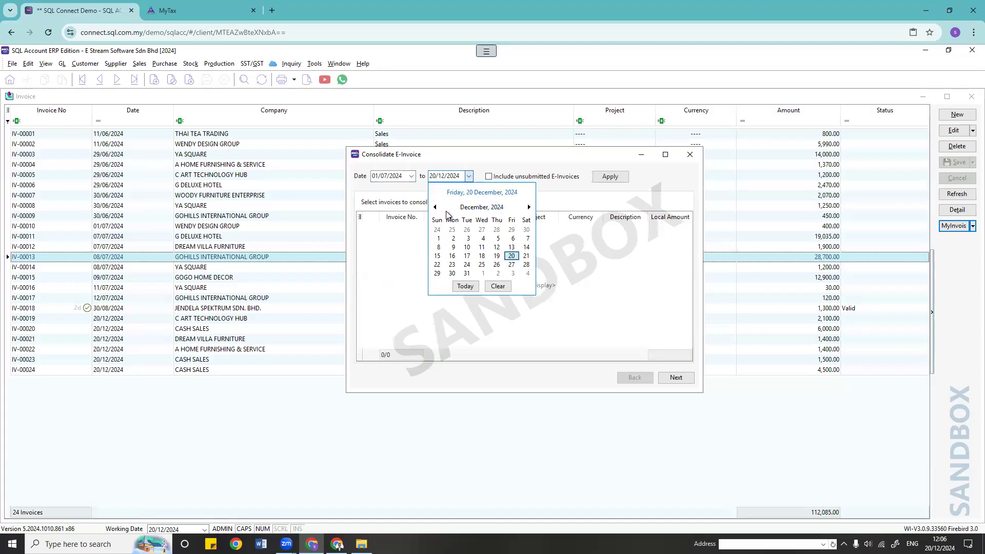
{"action": "left_click", "coordinate": [435, 207]}
{"action": "left_click", "coordinate": [435, 207]}
{"action": "left_click", "coordinate": [435, 207]}
{"action": "left_click", "coordinate": [435, 207]}
{"action": "left_click", "coordinate": [436, 207]}
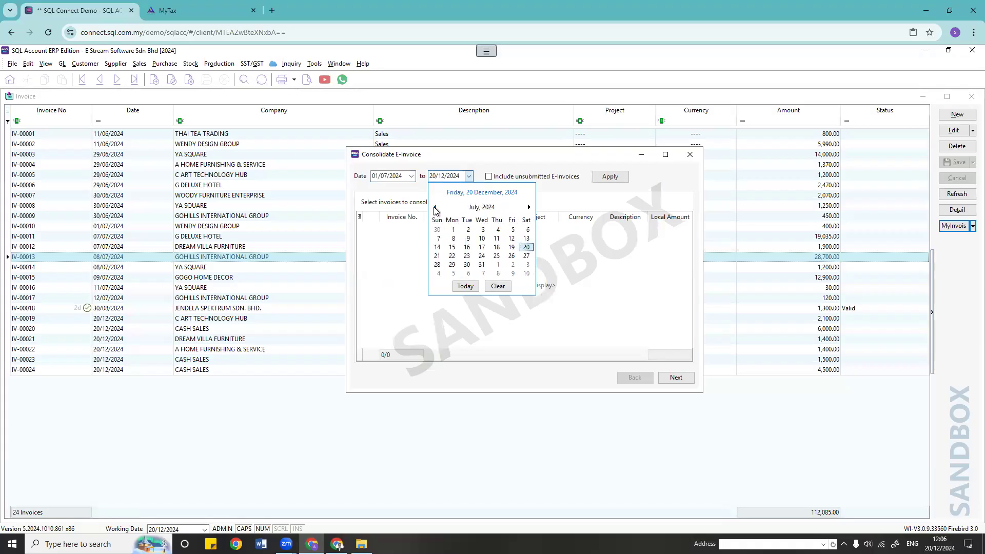
{"action": "left_click", "coordinate": [481, 265]}
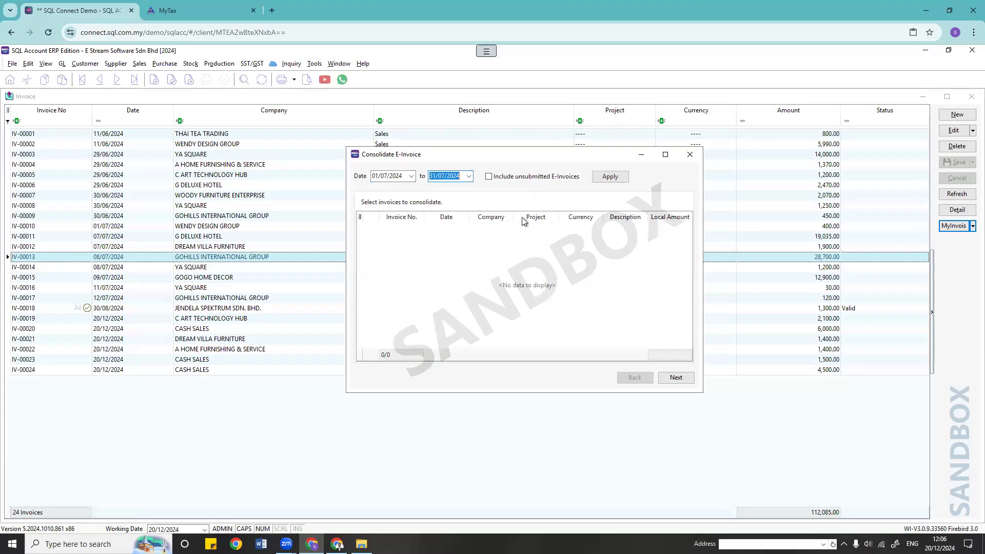
{"action": "left_click", "coordinate": [488, 176]}
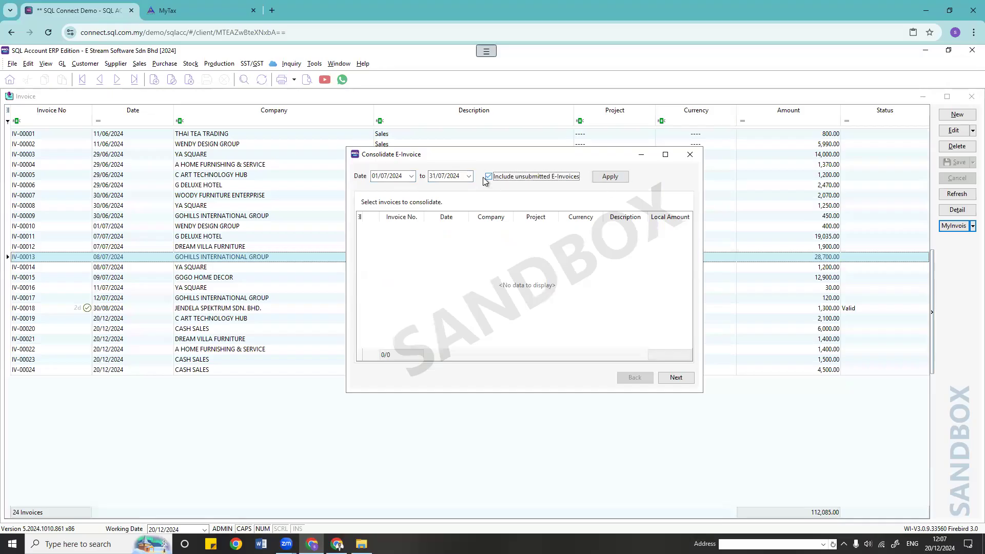
{"action": "left_click", "coordinate": [618, 180]}
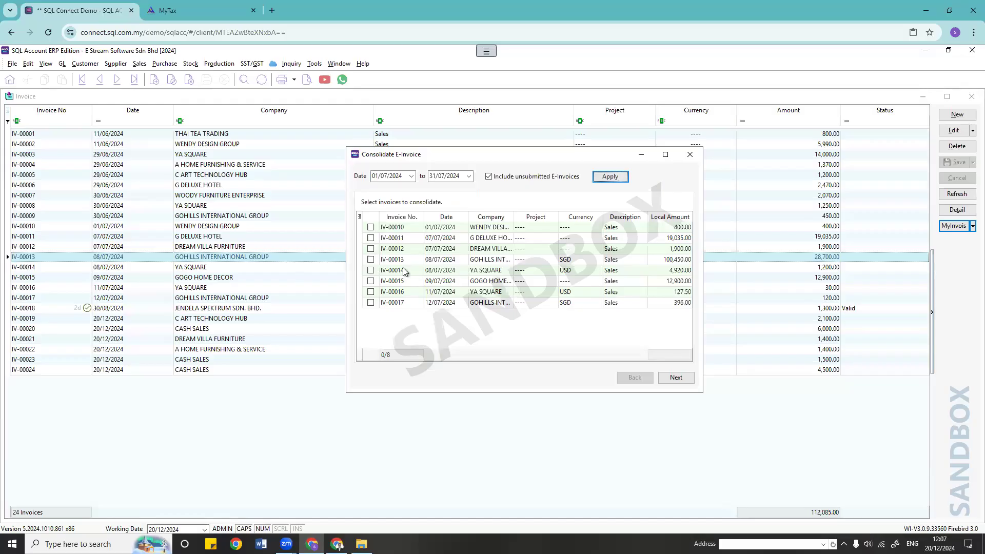
Step: Tick all eight invoices IV-00010 to IV-00017 and proceed to submit the consolidation
{"action": "right_click", "coordinate": [369, 218]}
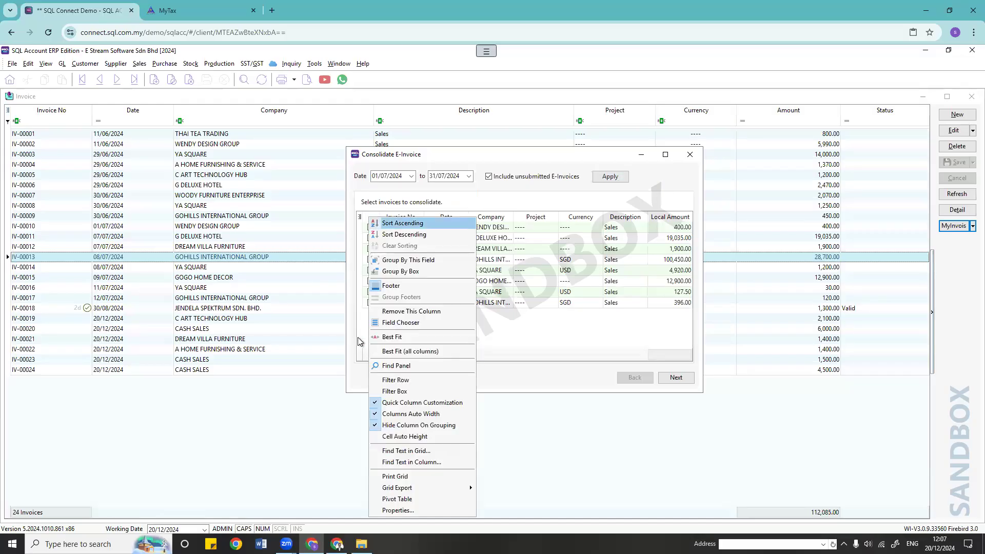
{"action": "left_click", "coordinate": [521, 352]}
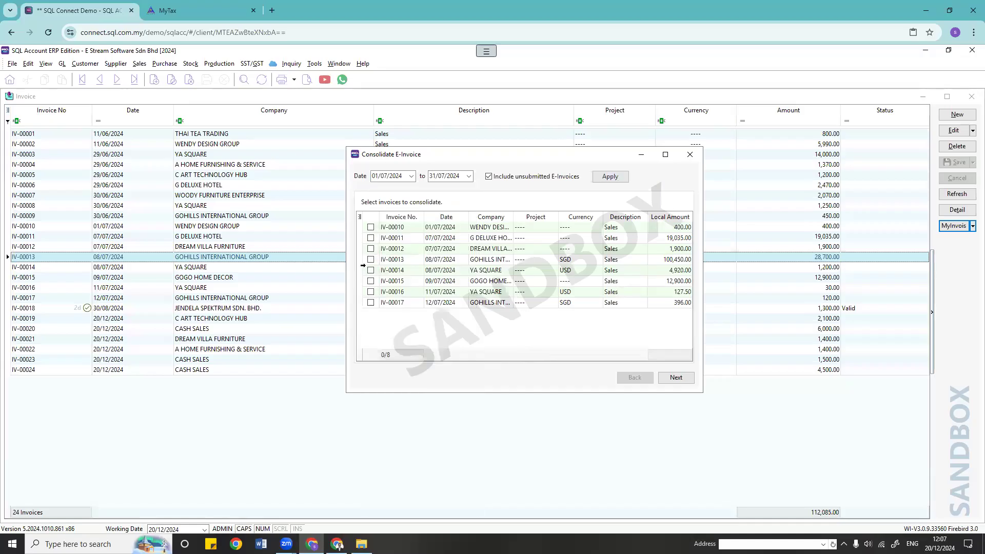
{"action": "right_click", "coordinate": [377, 259]}
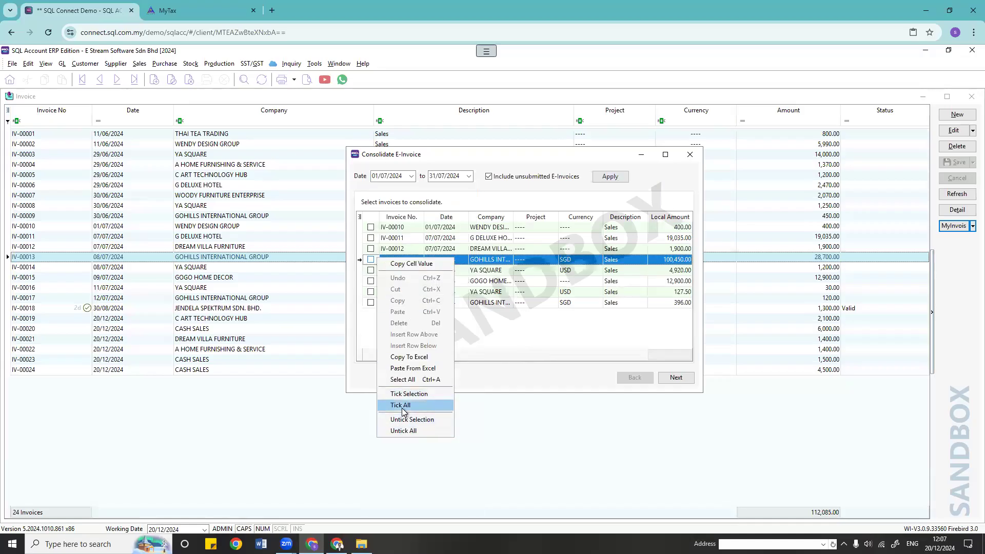
{"action": "left_click", "coordinate": [384, 404]}
{"action": "left_click", "coordinate": [678, 381]}
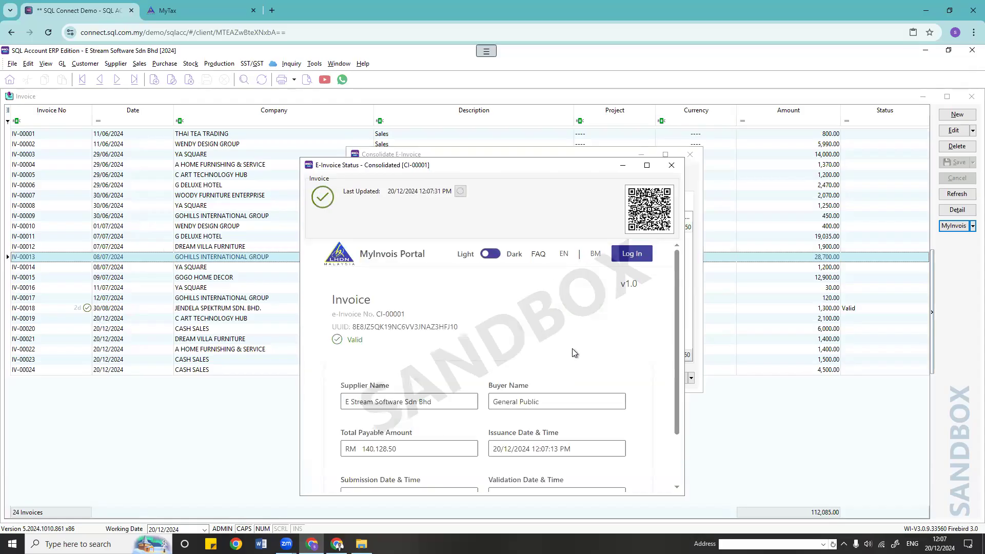
Step: Check CI-00001's General Public buyer and RM 140,128.50 total, then close both windows
{"action": "scroll", "coordinate": [574, 347], "scroll_direction": "down", "scroll_amount": 1}
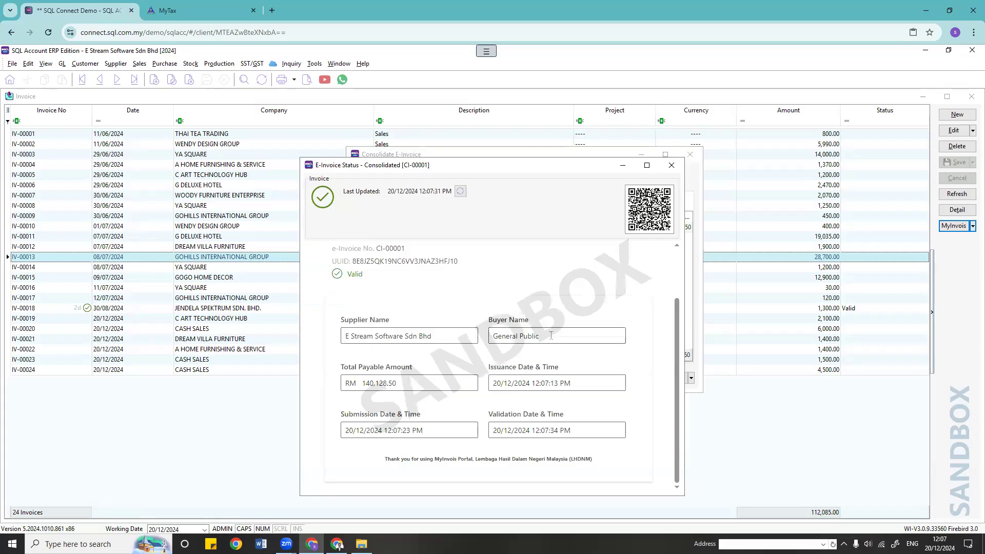
{"action": "left_click_drag", "start_coordinate": [540, 336], "coordinate": [398, 319]}
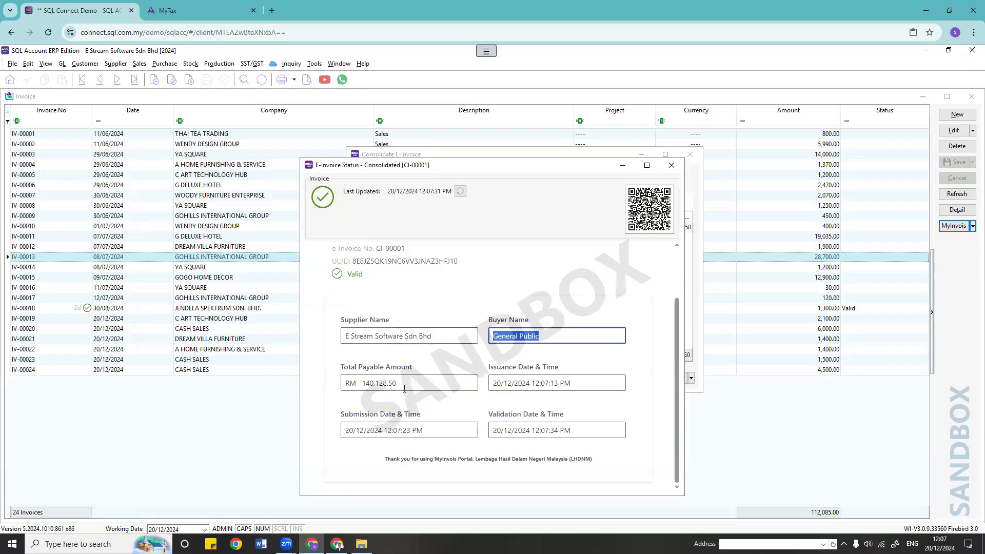
{"action": "left_click_drag", "start_coordinate": [400, 383], "coordinate": [320, 388]}
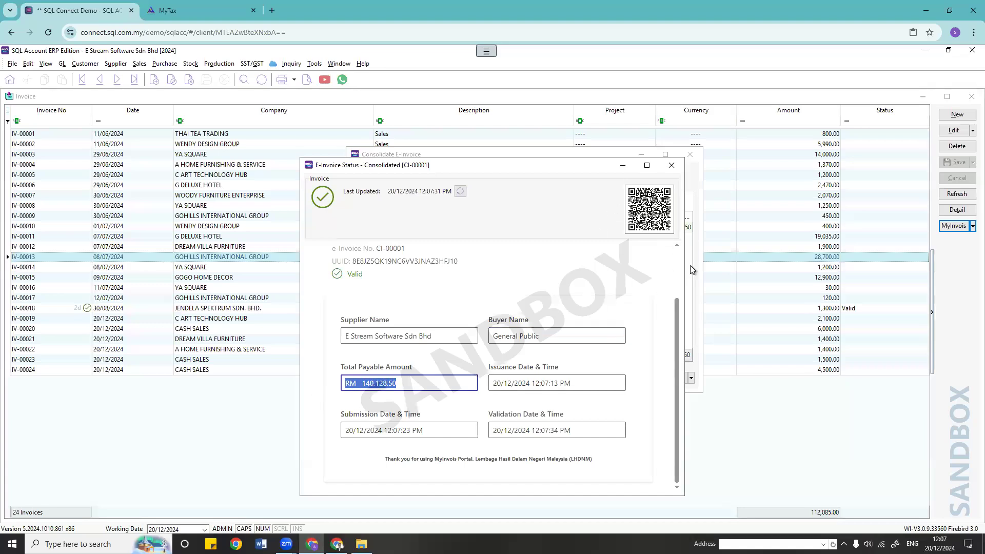
{"action": "left_click", "coordinate": [671, 164]}
{"action": "left_click", "coordinate": [689, 154]}
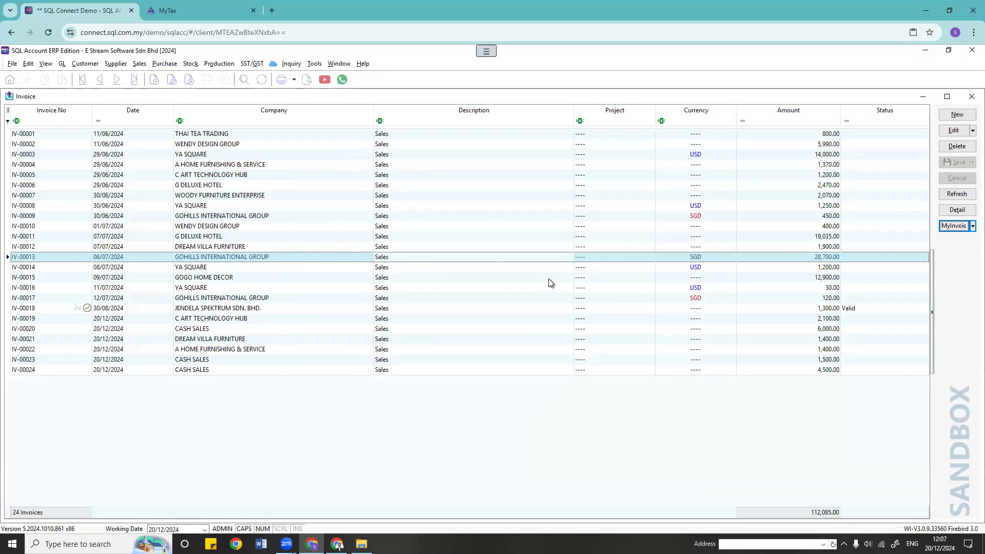
Step: Refresh the list so IV-00010 to IV-00018 show Valid, then open invoice IV-00010
{"action": "left_click", "coordinate": [957, 193]}
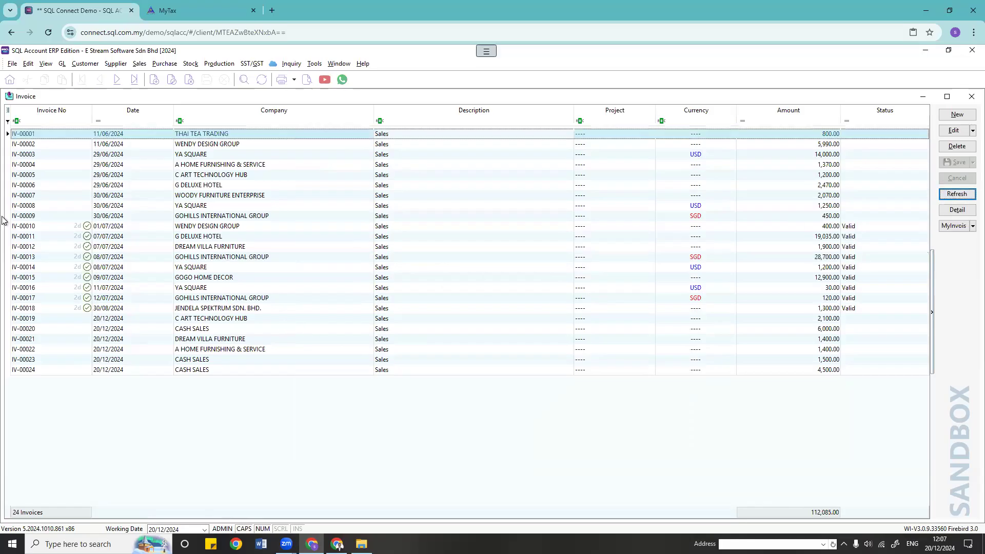
{"action": "left_click", "coordinate": [89, 268]}
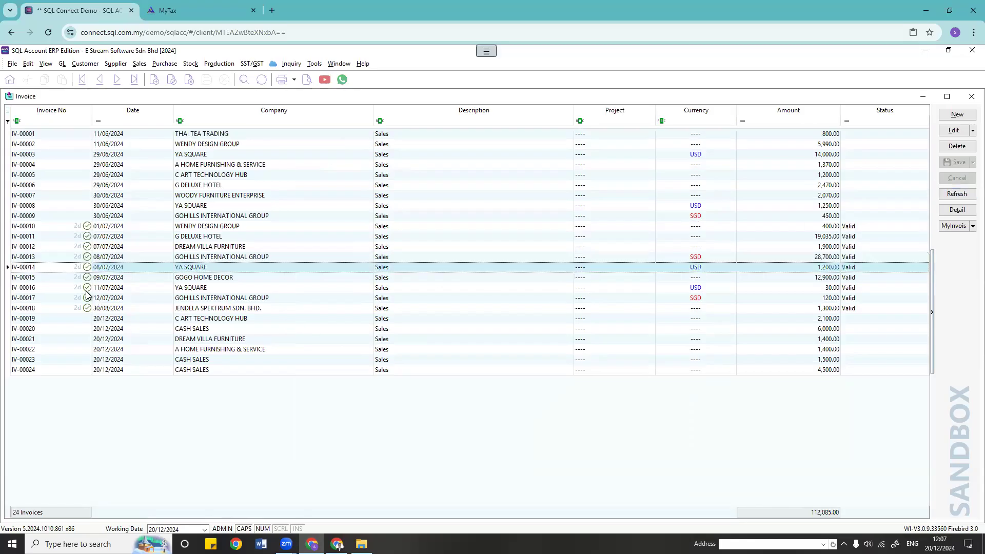
{"action": "left_click", "coordinate": [76, 226]}
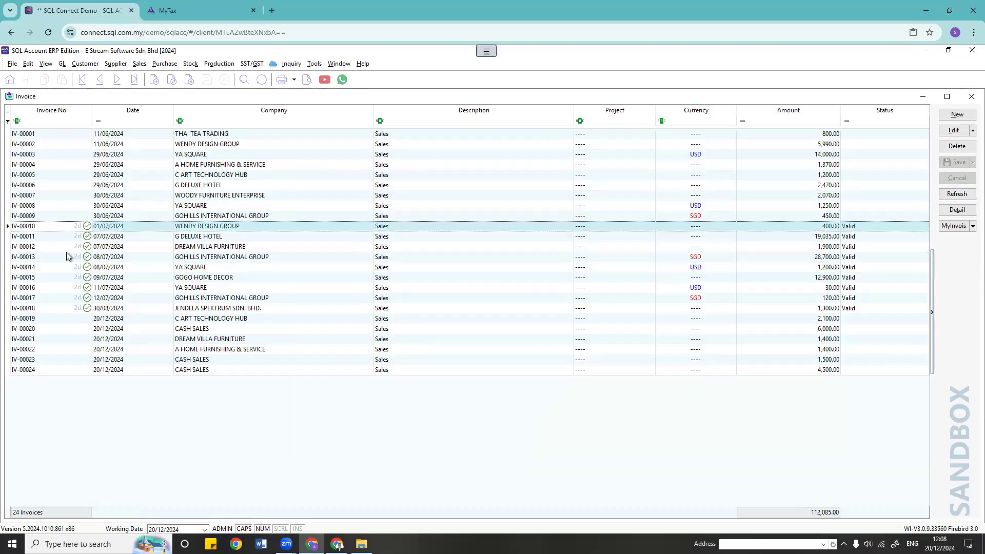
{"action": "double_click", "coordinate": [216, 231]}
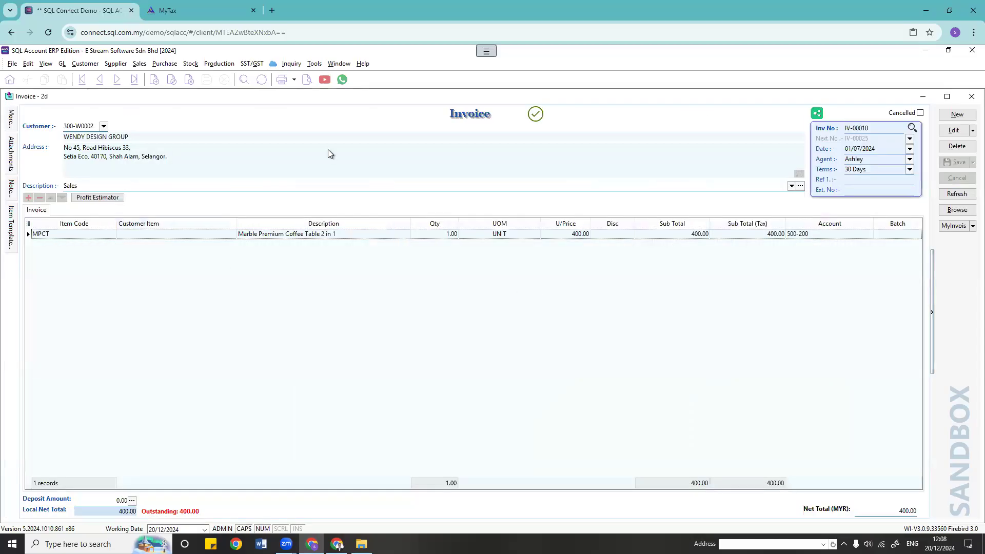
Step: Preview IV-00010 in the Sales Invoice 1 format, then close it and return to the list
{"action": "left_click", "coordinate": [307, 81]}
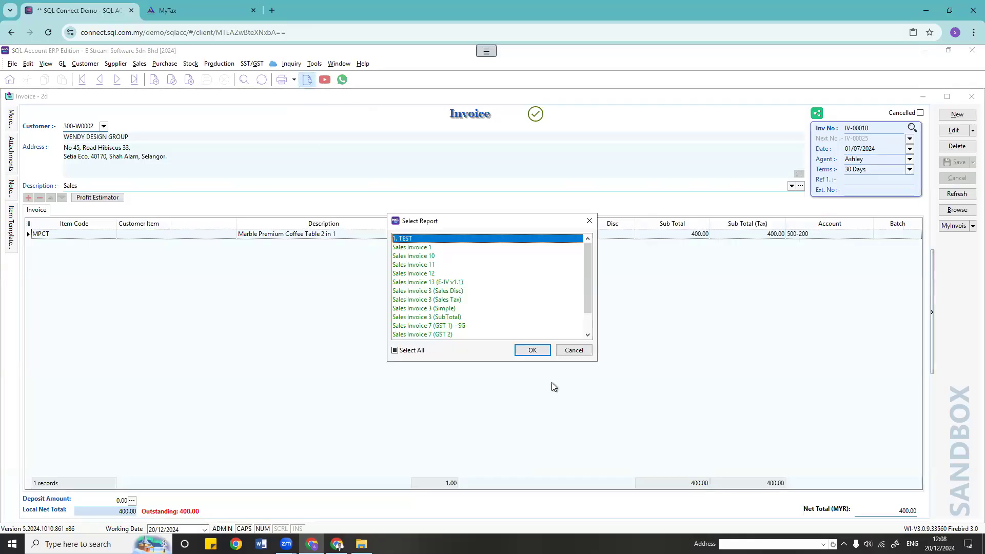
{"action": "key", "text": "Down"}
{"action": "left_click", "coordinate": [536, 352]}
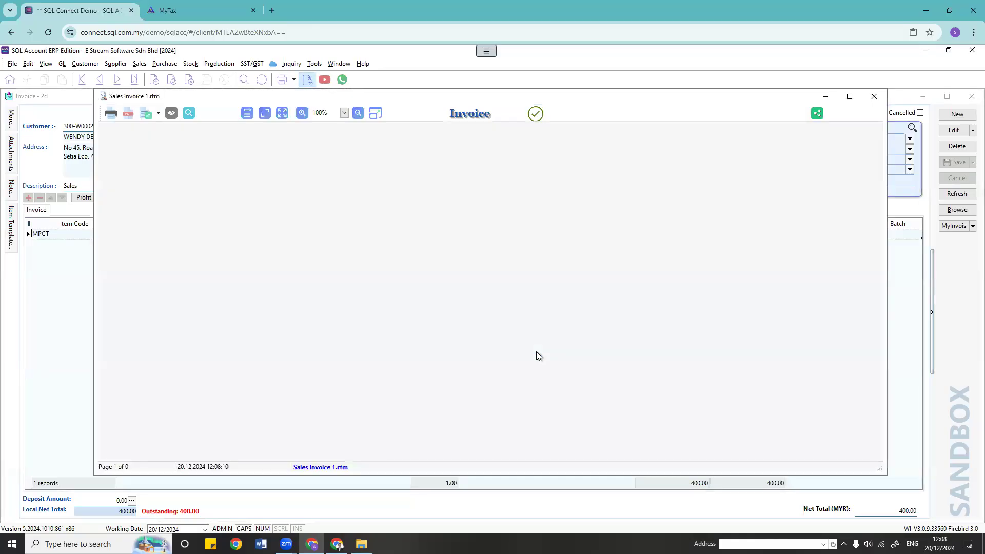
{"action": "scroll", "coordinate": [537, 352], "scroll_direction": "down", "scroll_amount": 5}
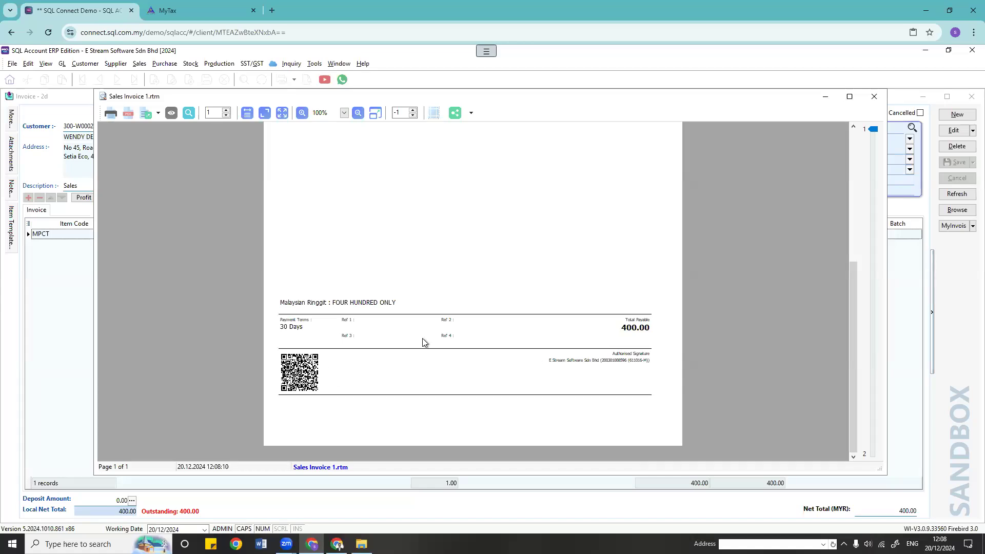
{"action": "scroll", "coordinate": [422, 377], "scroll_direction": "up", "scroll_amount": 5}
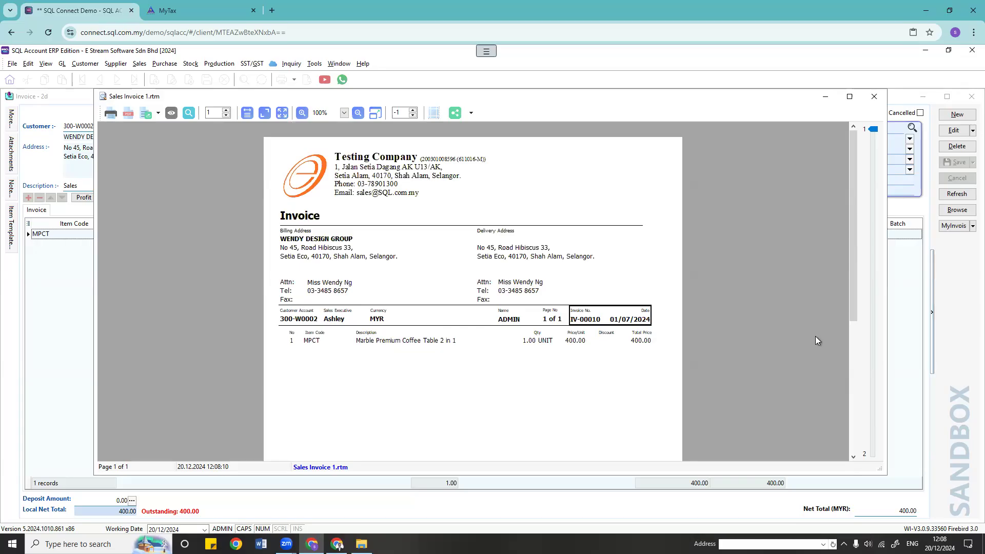
{"action": "left_click", "coordinate": [875, 99]}
{"action": "left_click", "coordinate": [956, 210]}
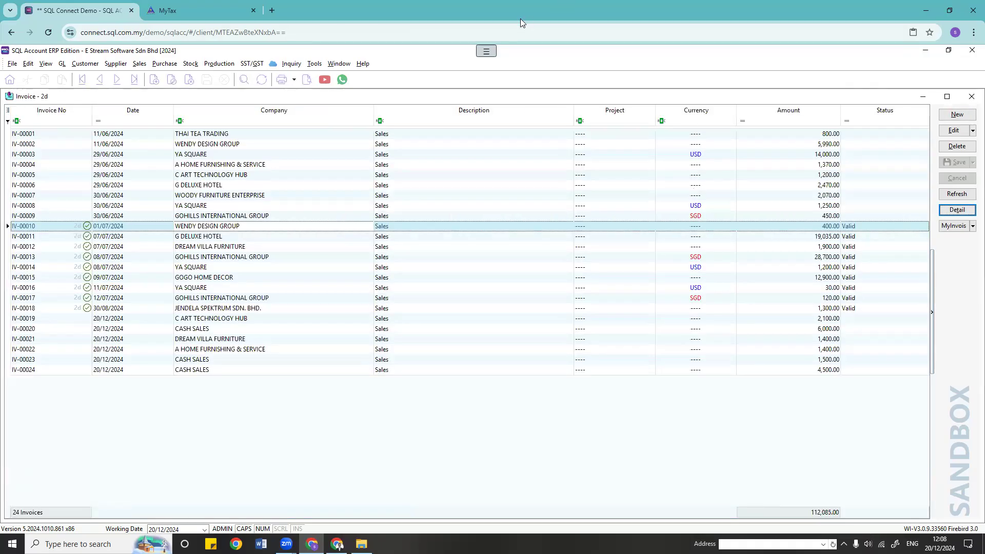
{"action": "left_click", "coordinate": [520, 19]}
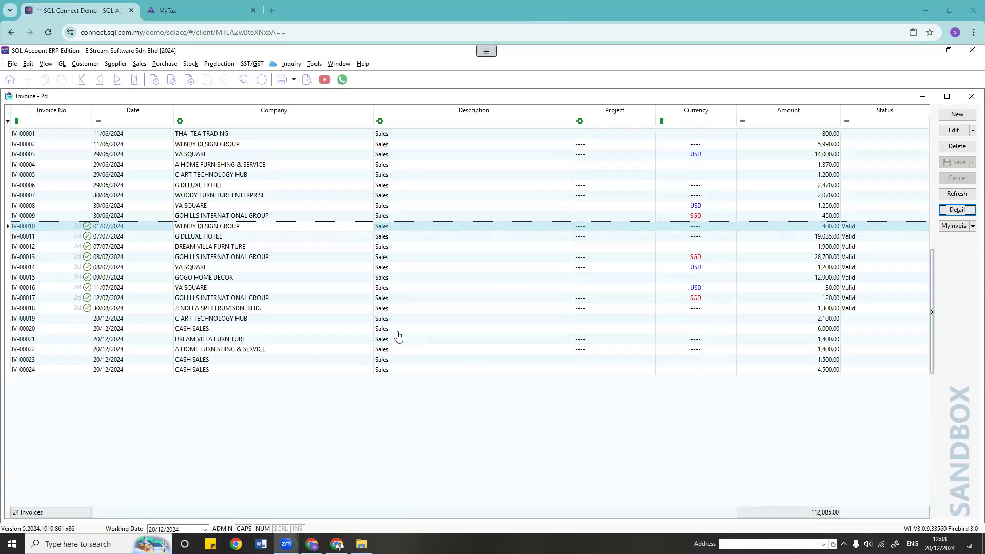
{"action": "left_click", "coordinate": [418, 304]}
{"action": "double_click", "coordinate": [528, 319]}
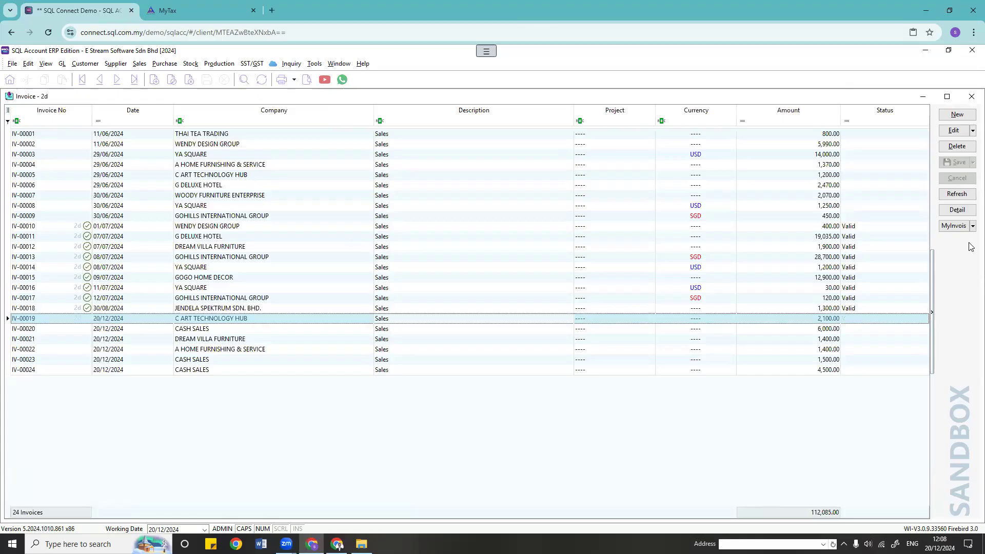
{"action": "left_click", "coordinate": [973, 226]}
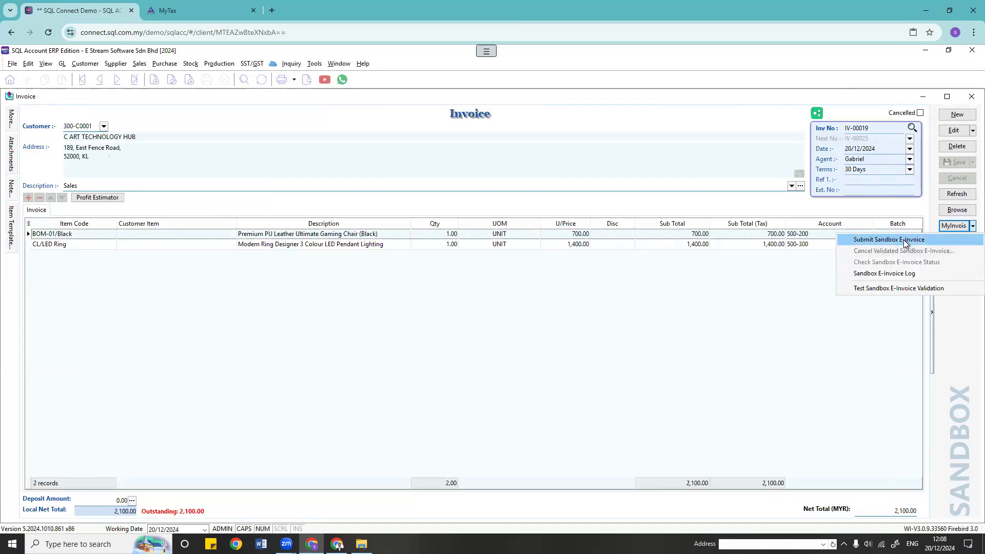
{"action": "left_click", "coordinate": [904, 240]}
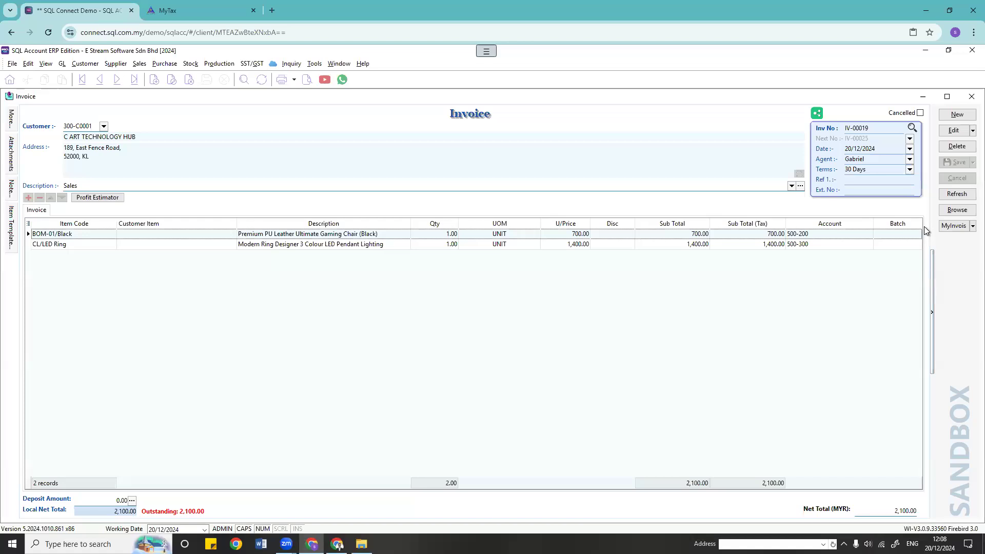
{"action": "left_click", "coordinate": [957, 210]}
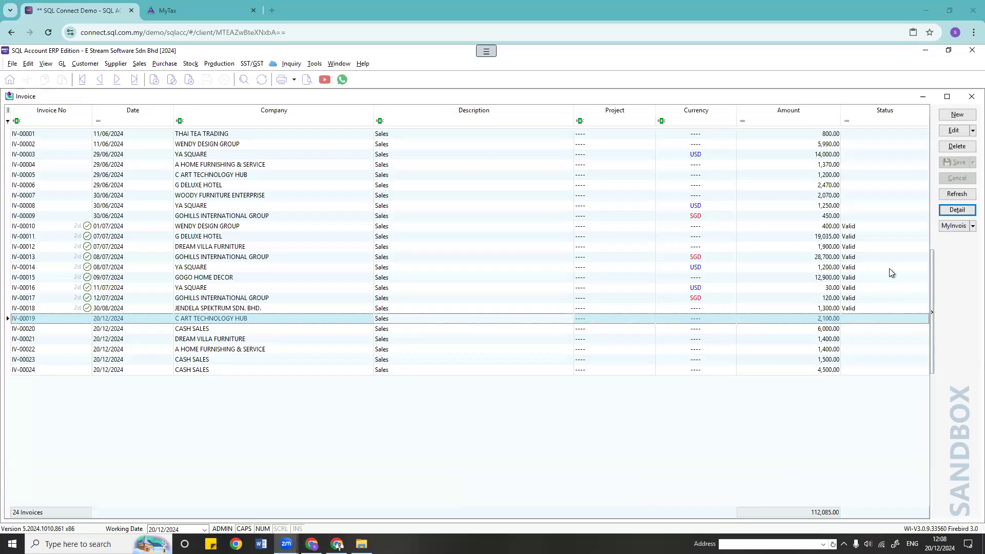
{"action": "left_click", "coordinate": [726, 277]}
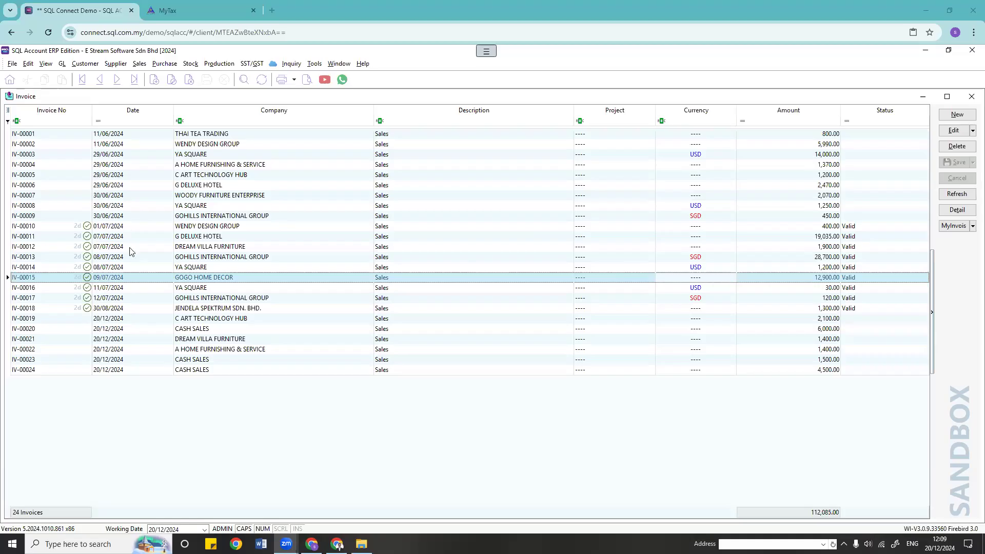
{"action": "key", "text": "Up"}
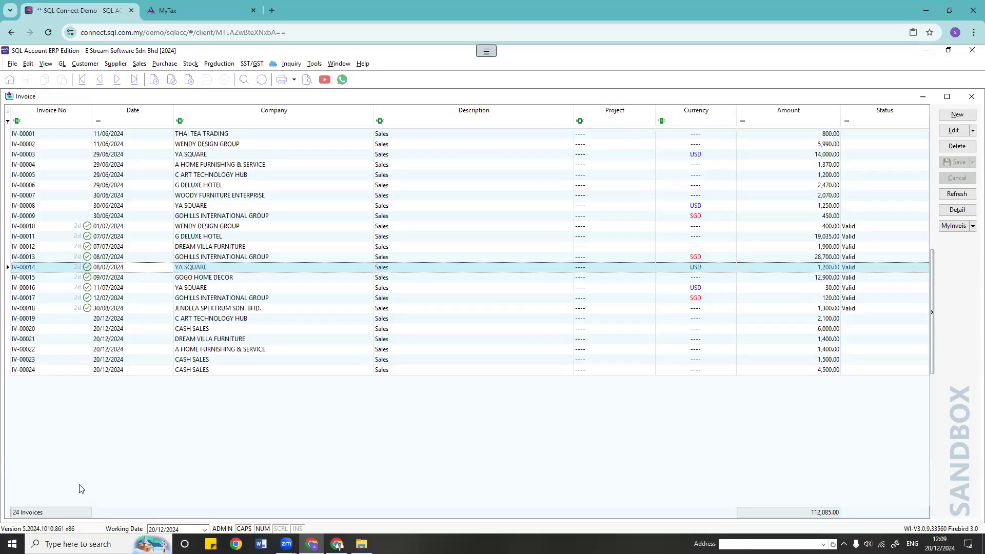
Step: Launch Notepad and type the heading 'E-invoice & Consolidated E-invoice & Self-billed E-invoice'
{"action": "left_click", "coordinate": [107, 539]}
{"action": "type", "text": "notepad"}
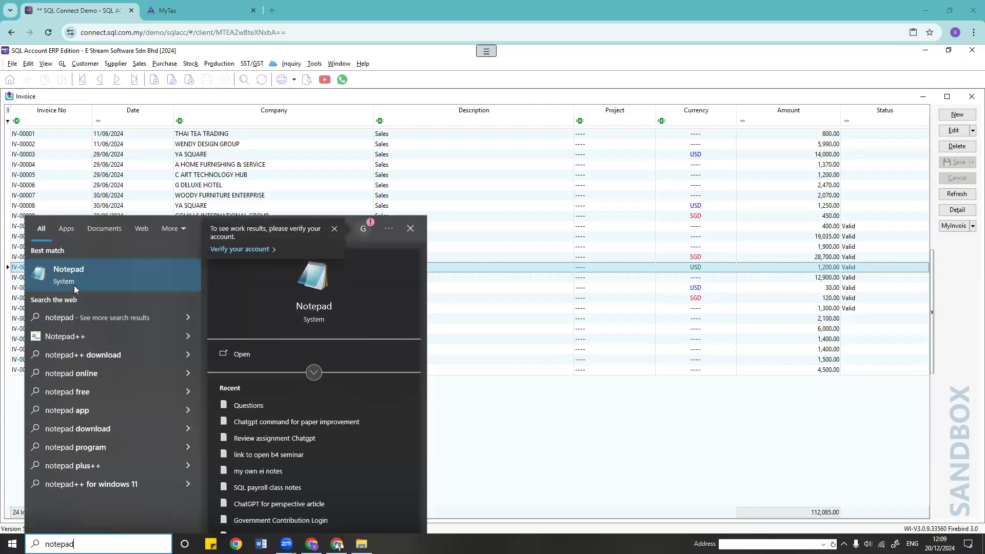
{"action": "left_click", "coordinate": [97, 287]}
{"action": "type", "text": "E-invoive"}
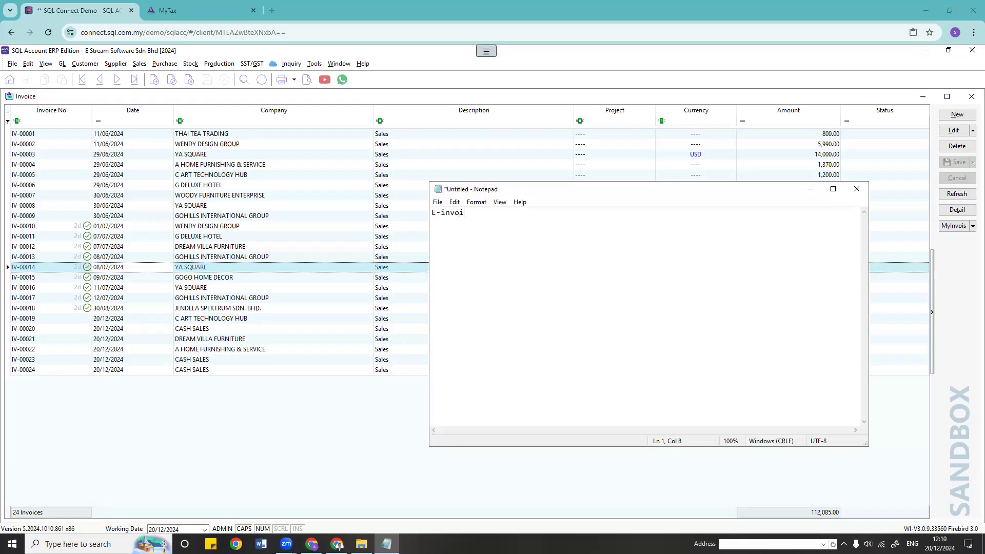
{"action": "key", "text": "BackSpace"}
{"action": "key", "text": "BackSpace"}
{"action": "type", "text": "ce & Consolidated E-invoice & S"}
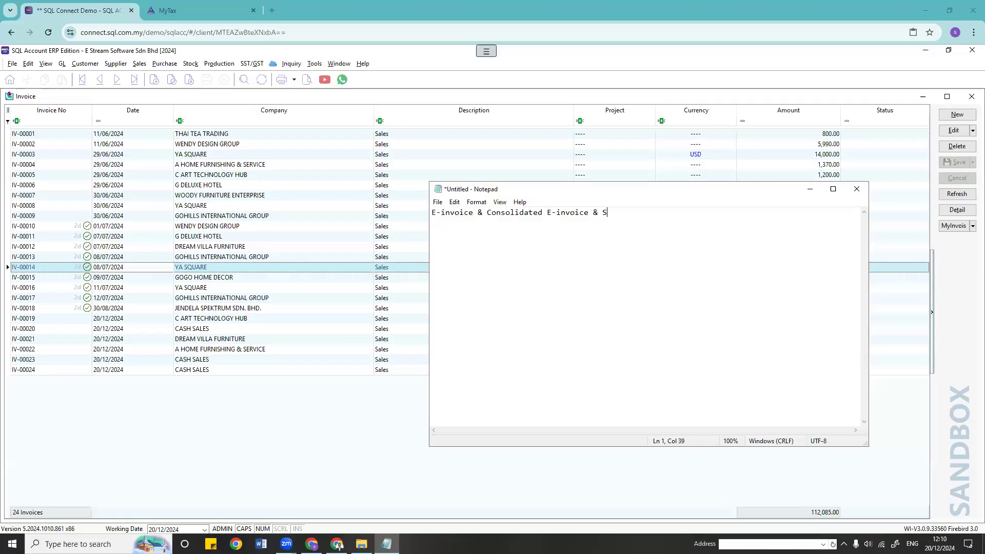
{"action": "type", "text": "elf-billed E-invoice"}
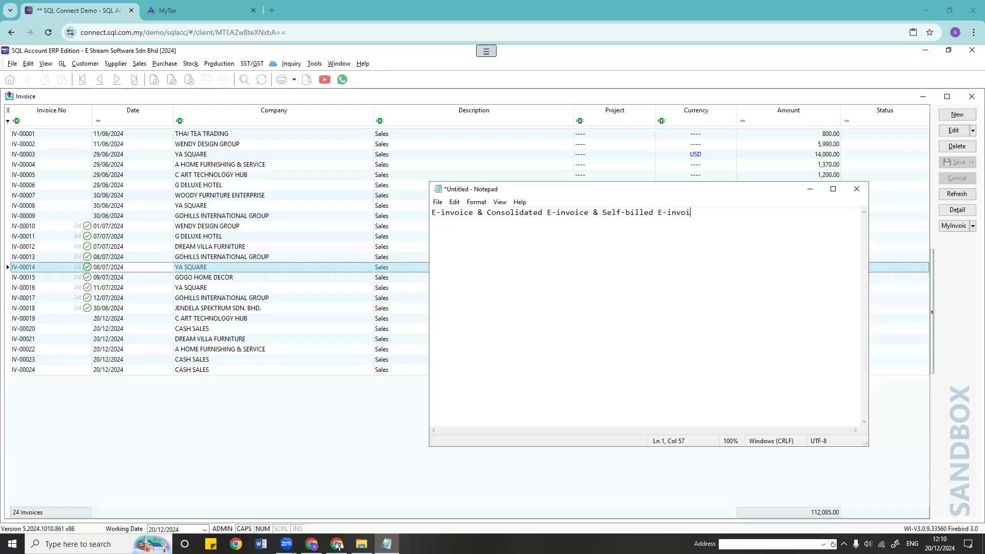
{"action": "key", "text": "Return"}
Step: Add the line 'In malaysia example: 1/11/2024-30/11/2024 deadline is 7/12/2024'
{"action": "type", "text": "In malaysi"}
{"action": "type", "text": "a "}
{"action": "type", "text": "exp"}
{"action": "key", "text": "BackSpace"}
{"action": "key", "text": "BackSpace"}
{"action": "type", "text": "xamplke"}
{"action": "type", "text": "e:"}
{"action": "type", "text": "1/"}
{"action": "type", "text": "11/"}
{"action": "type", "text": "202"}
{"action": "type", "text": "4"}
{"action": "type", "text": "*"}
{"action": "key", "text": "BackSpace"}
{"action": "type", "text": "30"}
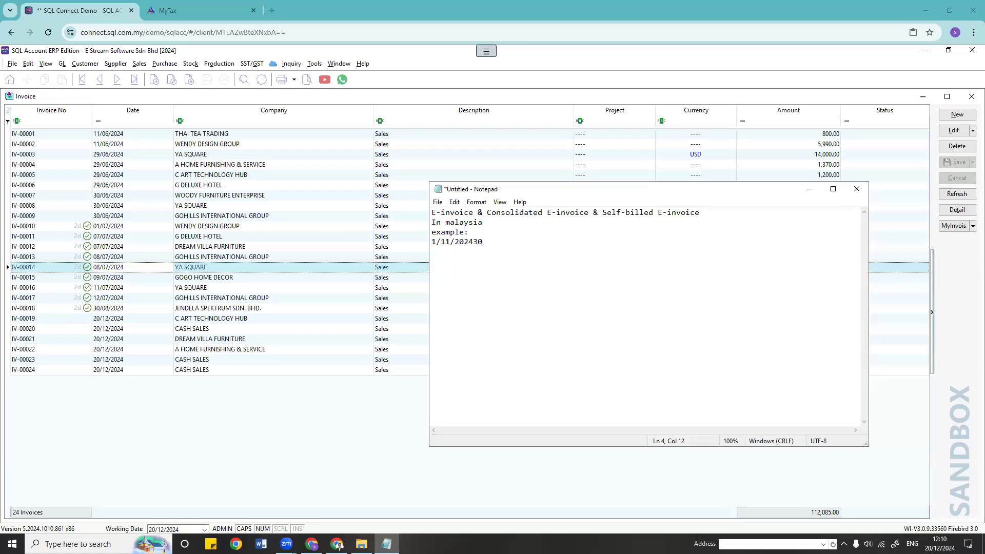
{"action": "key", "text": "BackSpace"}
{"action": "key", "text": "BackSpace"}
{"action": "type", "text": "-30/"}
{"action": "type", "text": "118/"}
{"action": "key", "text": "BackSpace"}
{"action": "key", "text": "BackSpace"}
{"action": "type", "text": "/2024 "}
{"action": "type", "text": "deadline "}
{"action": "type", "text": "is 7/1"}
{"action": "type", "text": "2/2024"}
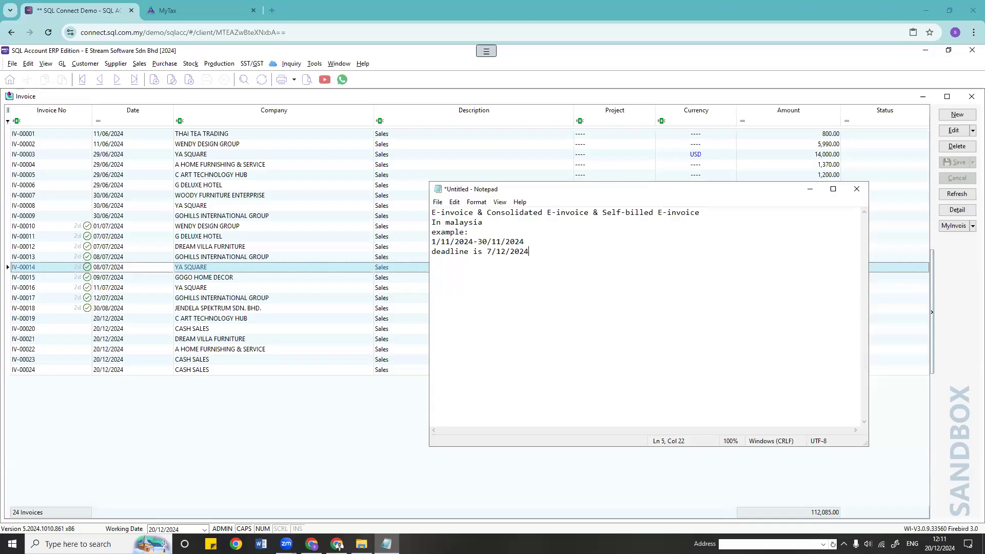
{"action": "key", "text": "Return"}
{"action": "key", "text": "Return"}
Step: Type 'for oversea', copy the 1/11/2024-30/11/2024 period beneath it, and add 'deadline is 31/12/2024'
{"action": "type", "text": "for oversea"}
{"action": "left_click_drag", "start_coordinate": [533, 243], "coordinate": [432, 242]}
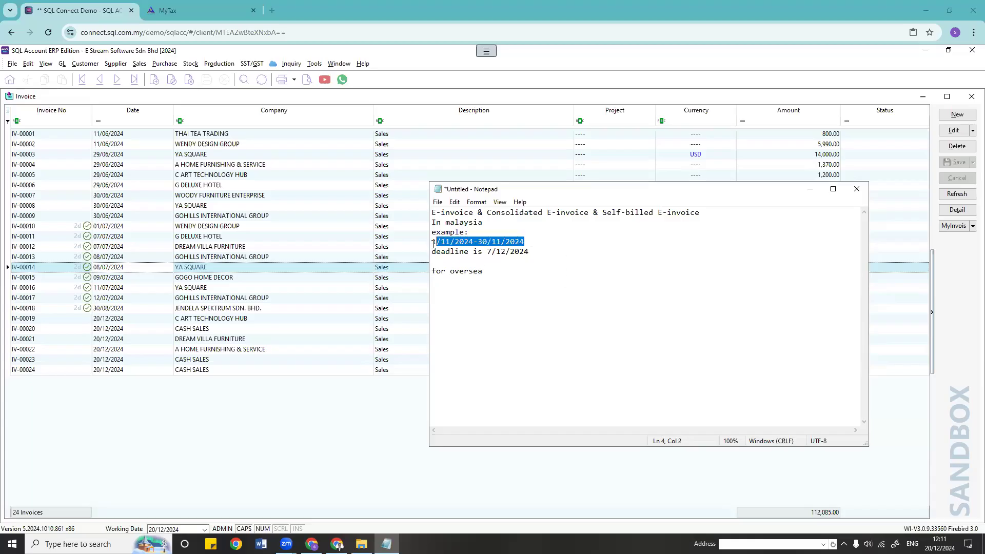
{"action": "key", "text": "ctrl+c"}
{"action": "left_click", "coordinate": [478, 285]}
{"action": "key", "text": "ctrl+v"}
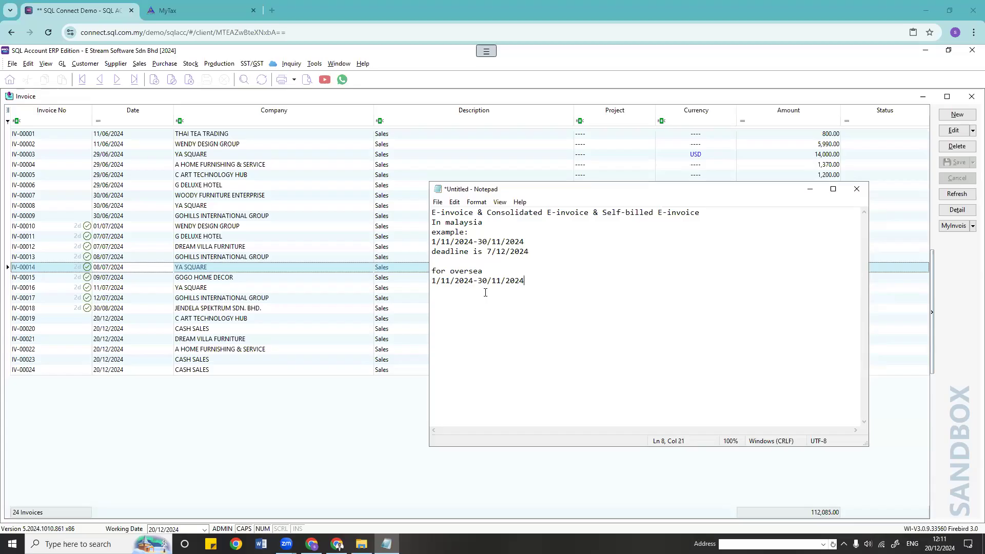
{"action": "type", "text": "deadline is 31/12/2024"}
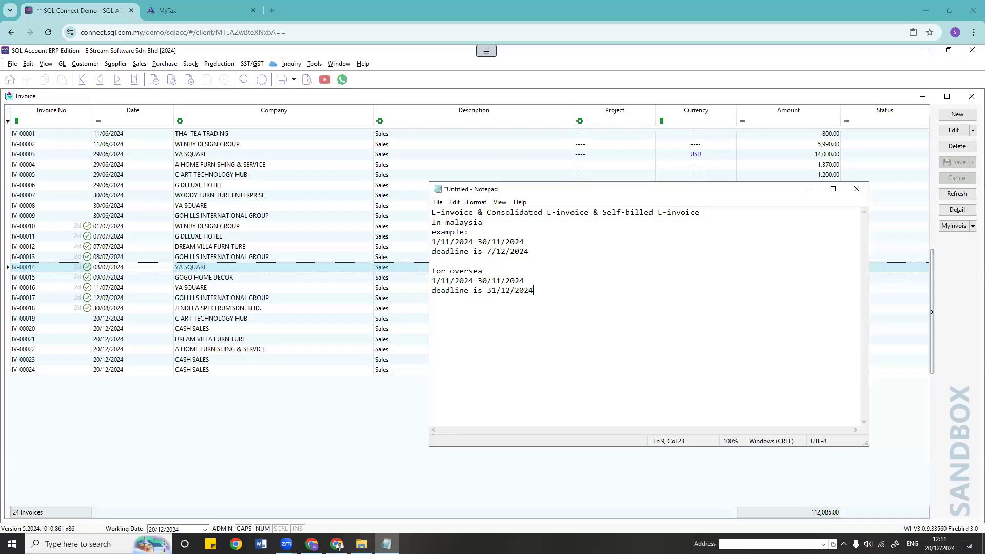
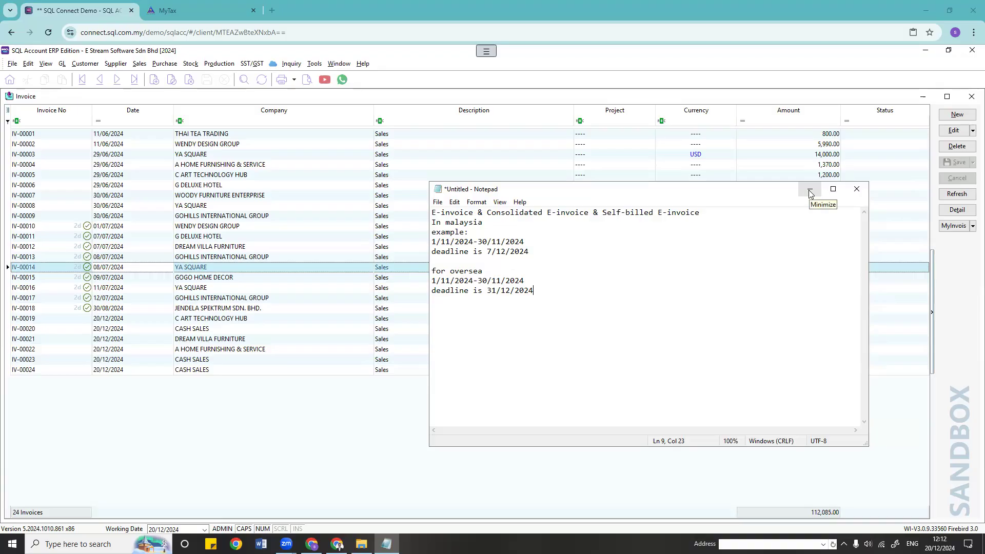
Step: Bring the 24-invoice sales list in front of Notepad and review invoice IV-00019's MyInvois actions
{"action": "left_click", "coordinate": [359, 414]}
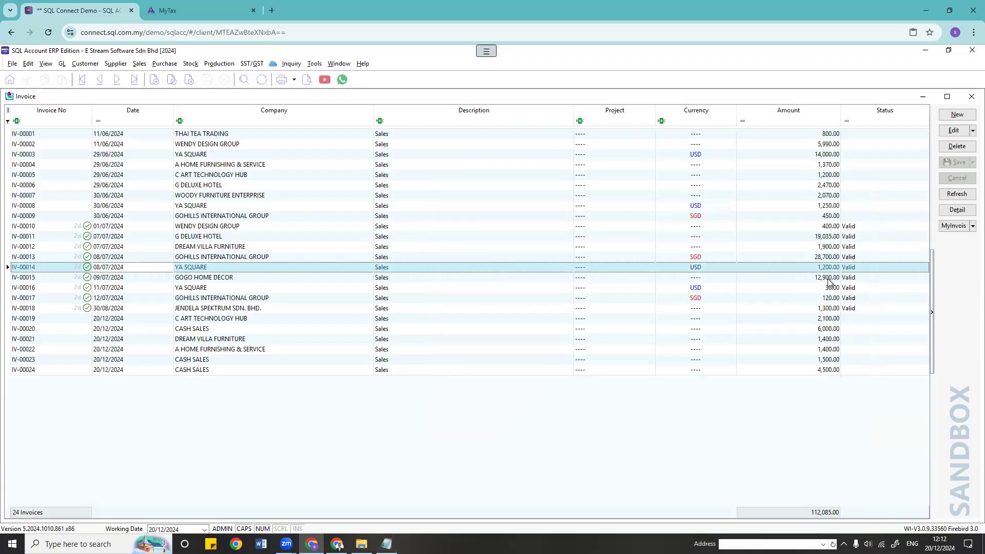
{"action": "left_click", "coordinate": [972, 226]}
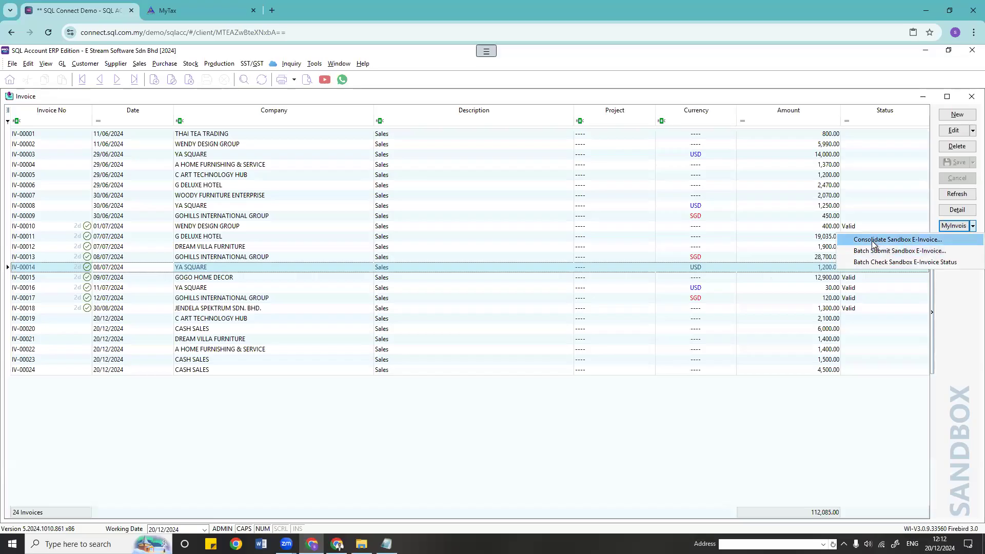
{"action": "left_click", "coordinate": [413, 321]}
{"action": "left_click", "coordinate": [184, 320]}
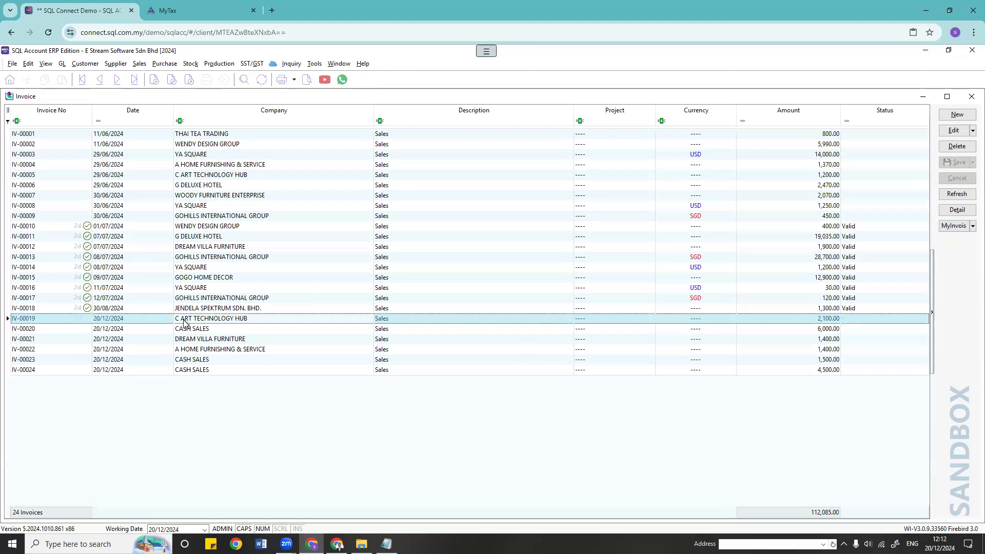
{"action": "double_click", "coordinate": [183, 320]}
{"action": "left_click", "coordinate": [950, 223]}
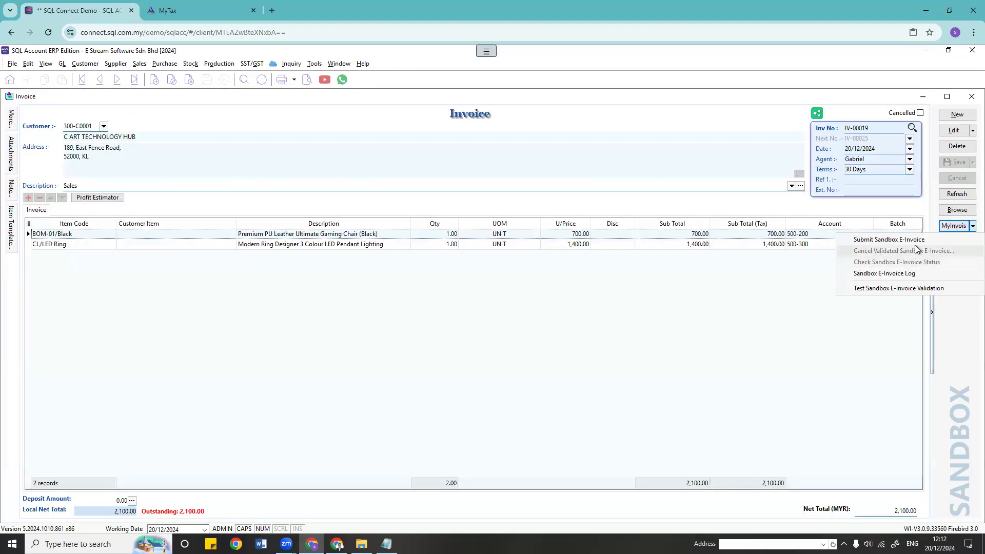
{"action": "left_click", "coordinate": [957, 209]}
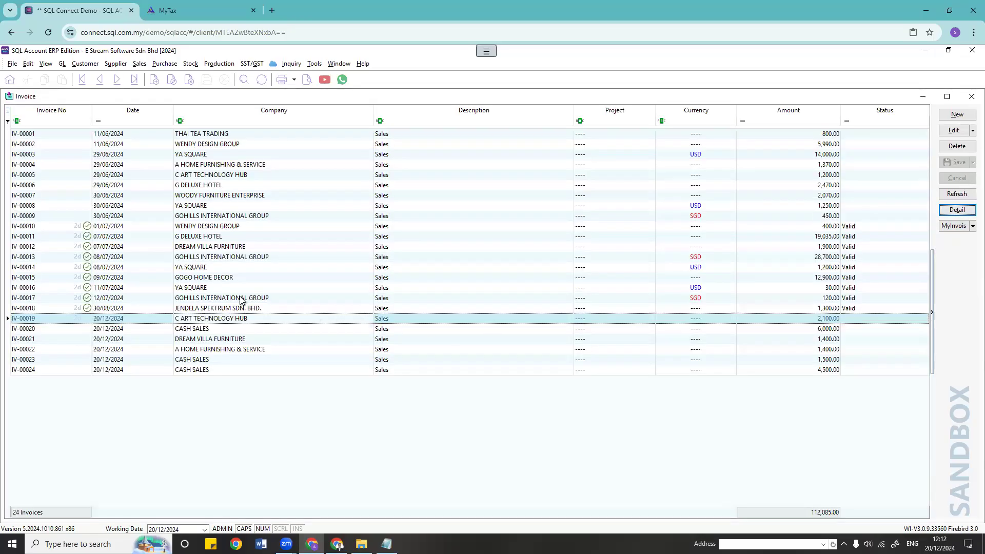
{"action": "left_click", "coordinate": [63, 225]}
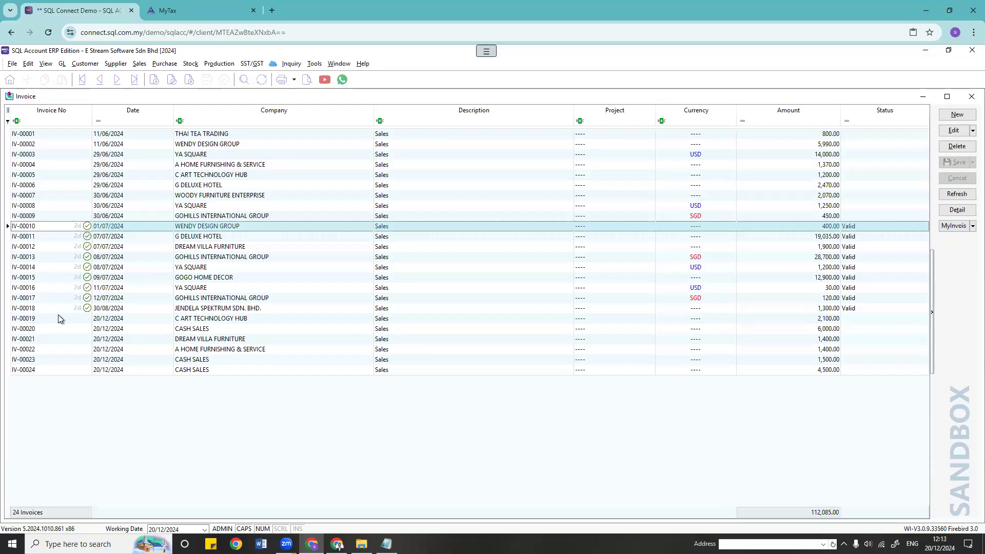
Step: Start a new sales credit note for customer JENDELA SPEKTRUM SDN. BHD. (300-J0001)
{"action": "left_click", "coordinate": [139, 64]}
{"action": "left_click", "coordinate": [223, 178]}
{"action": "left_click", "coordinate": [954, 114]}
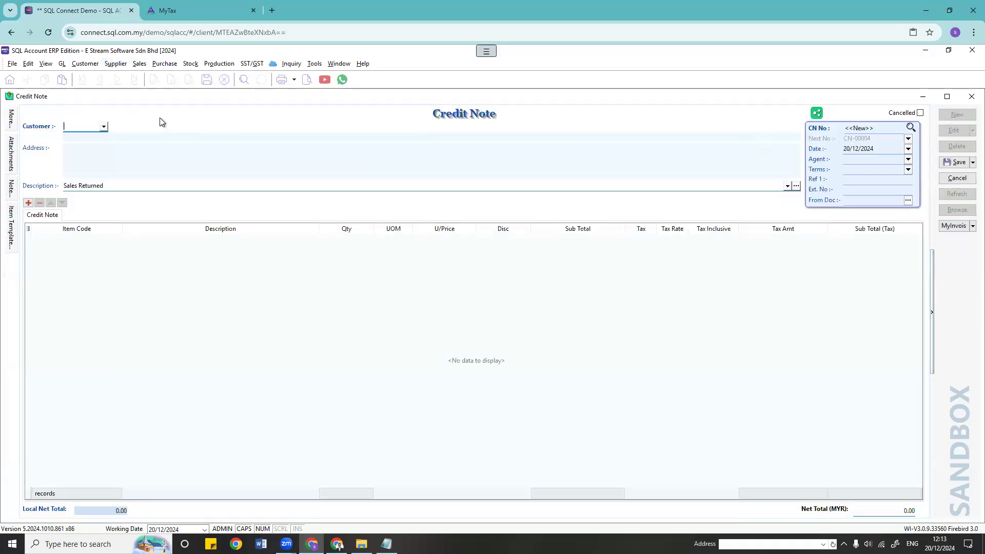
{"action": "left_click", "coordinate": [103, 126]}
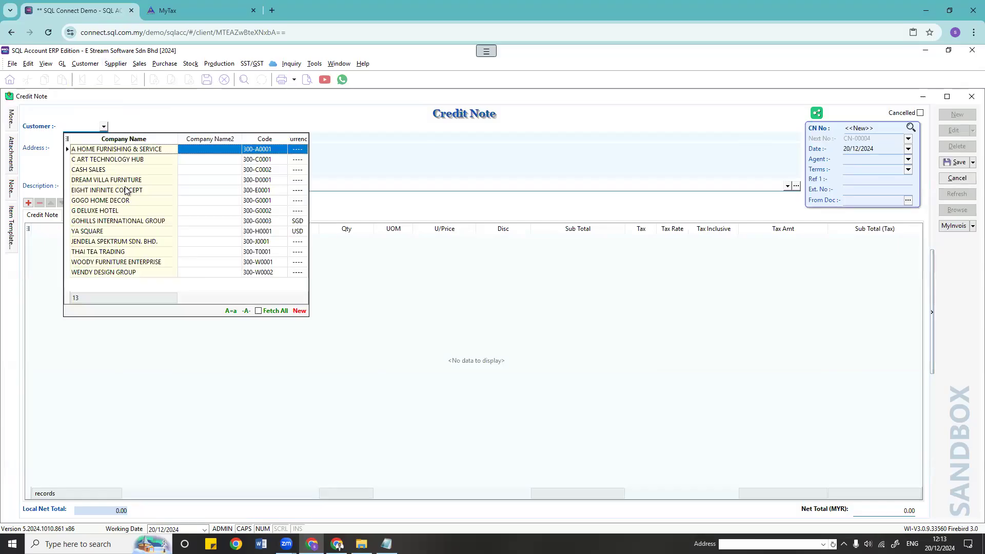
{"action": "left_click", "coordinate": [128, 244]}
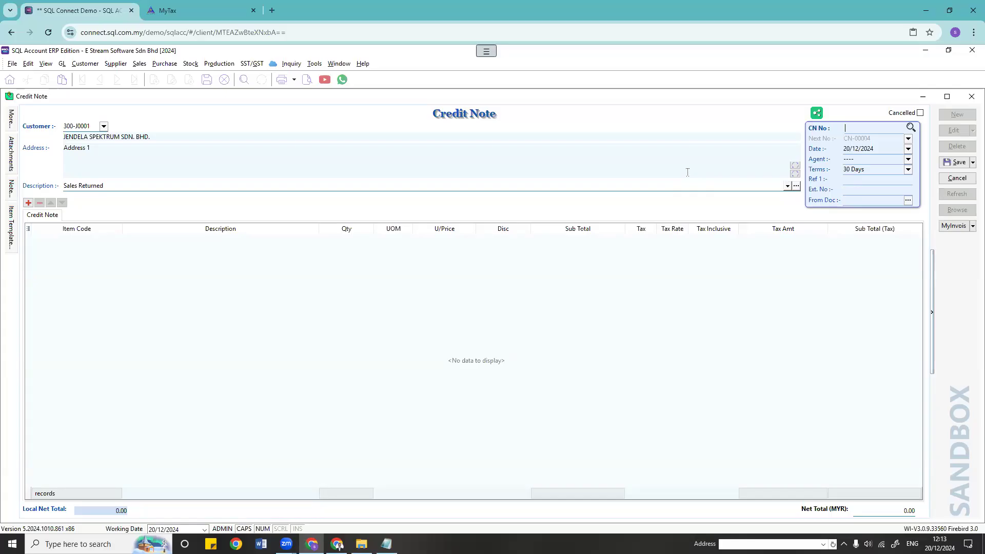
Step: Link invoice IV-00018 as the credit note's source document and arrange the windows
{"action": "left_click", "coordinate": [908, 201]}
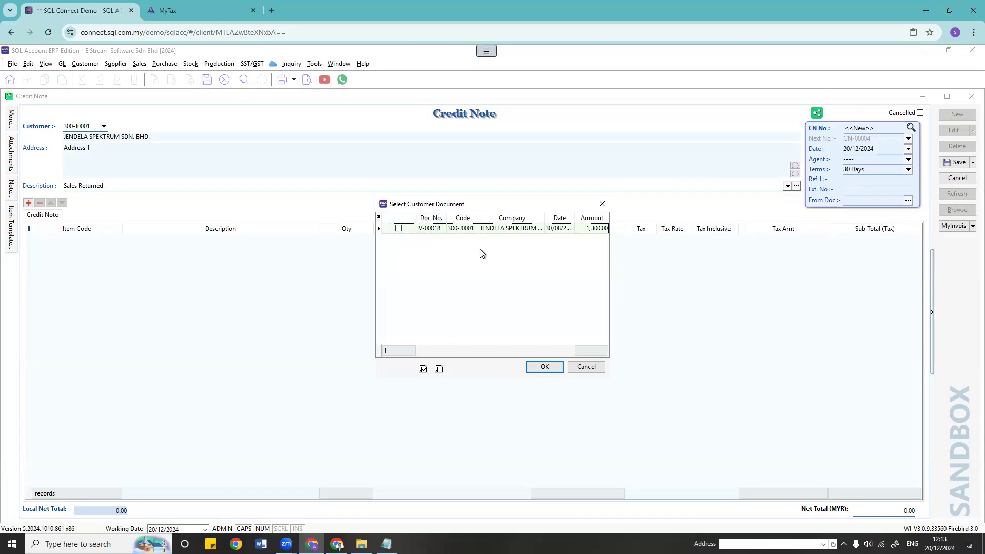
{"action": "left_click", "coordinate": [399, 229]}
{"action": "left_click", "coordinate": [543, 367]}
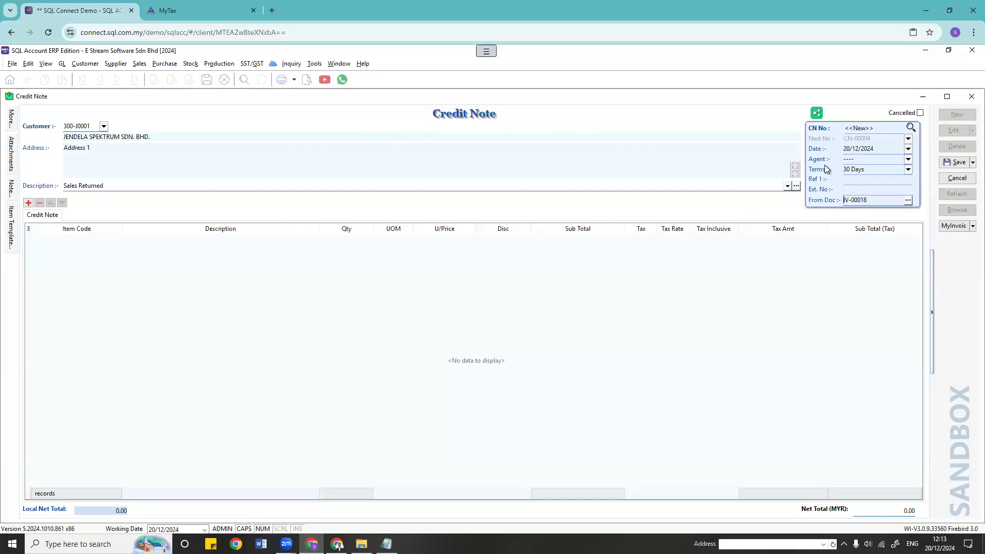
{"action": "left_click", "coordinate": [338, 63]}
{"action": "key", "text": "Escape"}
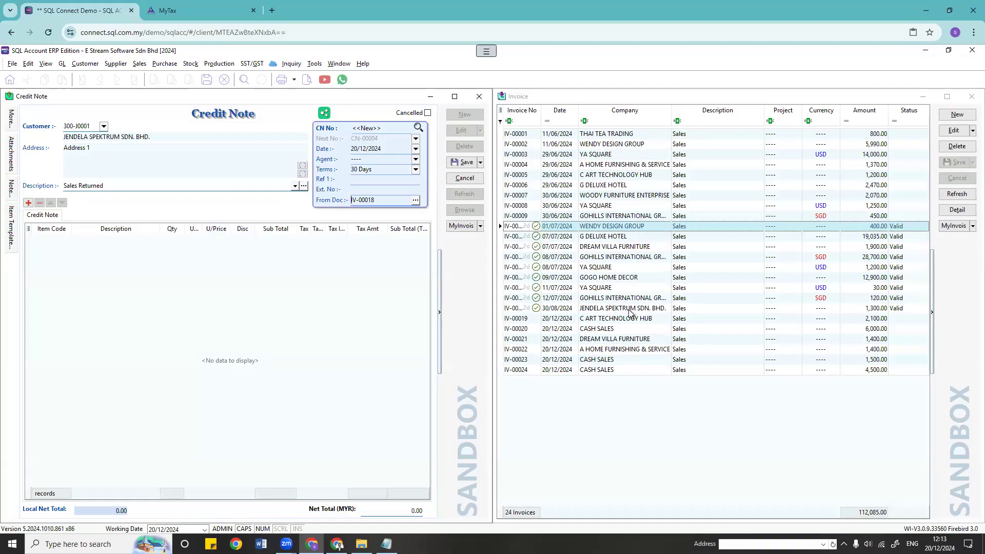
Step: Recheck the IV-00018 source document and try adding a stock item line to the credit note
{"action": "left_click", "coordinate": [555, 308]}
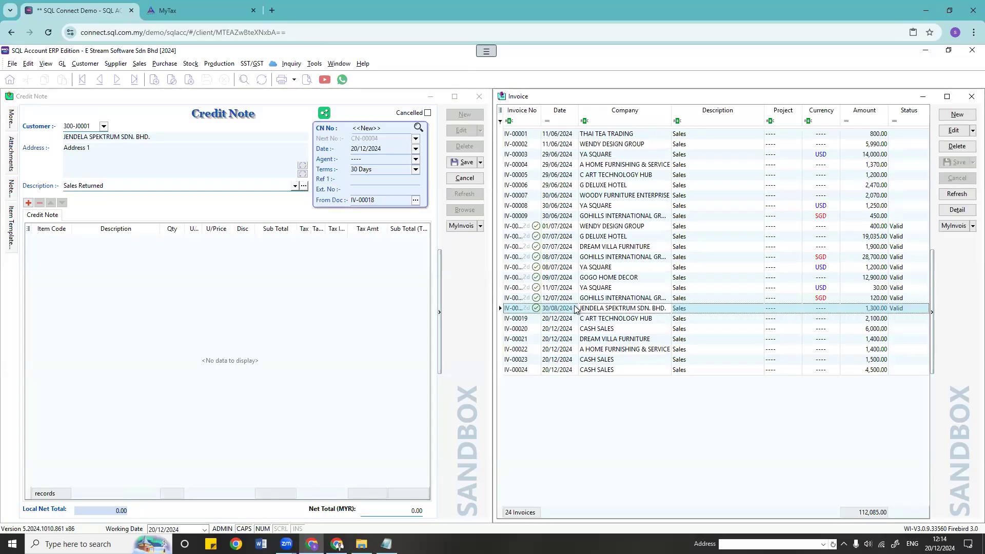
{"action": "left_click", "coordinate": [415, 201]}
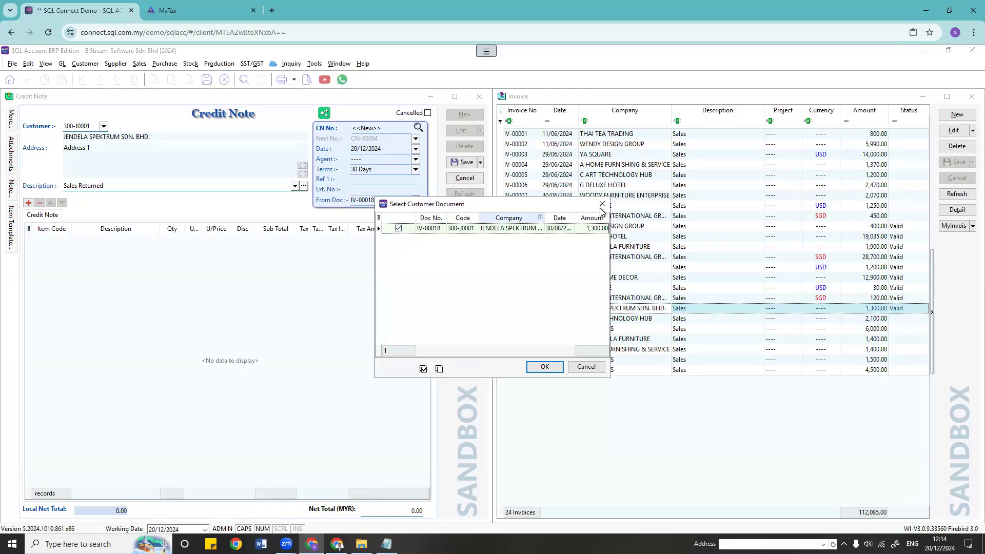
{"action": "left_click", "coordinate": [537, 374]}
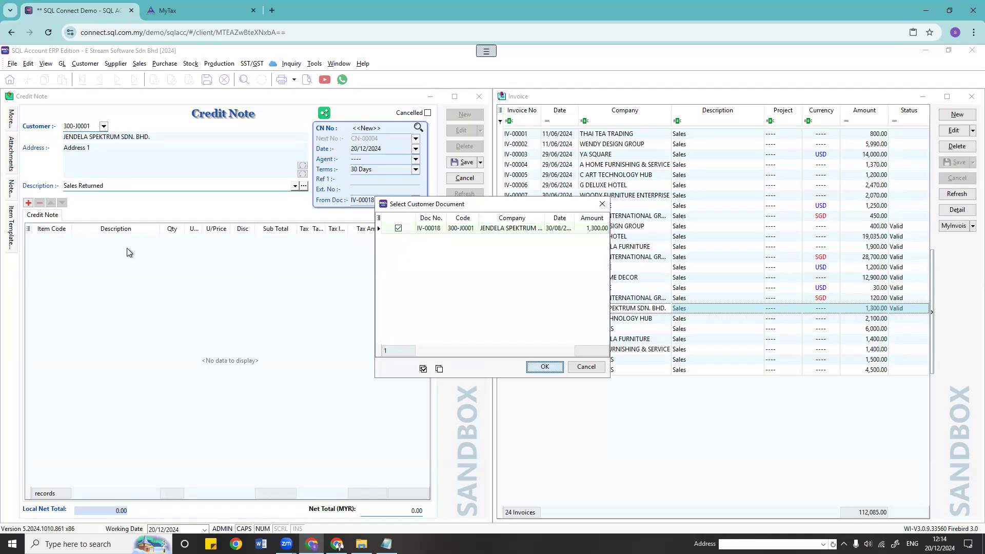
{"action": "left_click", "coordinate": [56, 242]}
{"action": "left_click", "coordinate": [66, 239]}
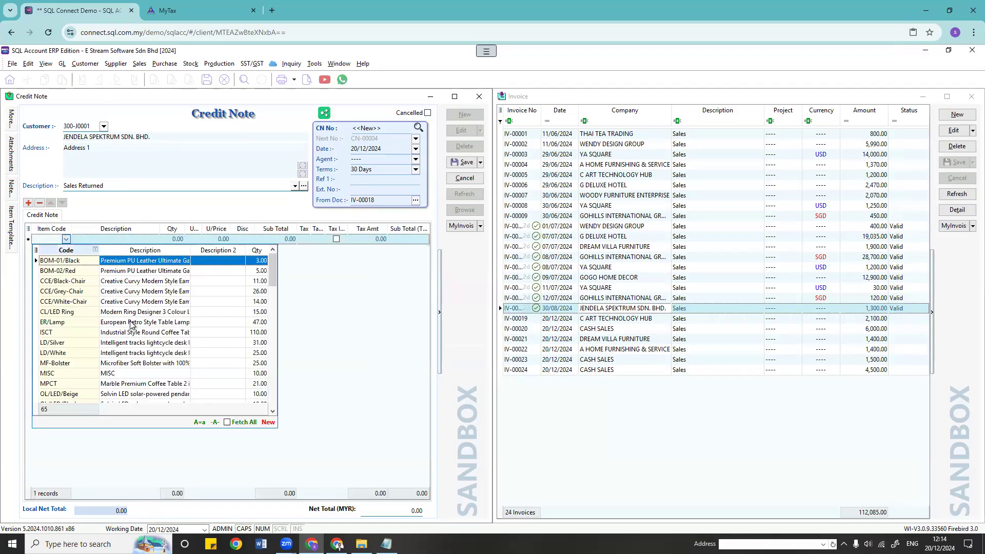
{"action": "left_click", "coordinate": [340, 328]}
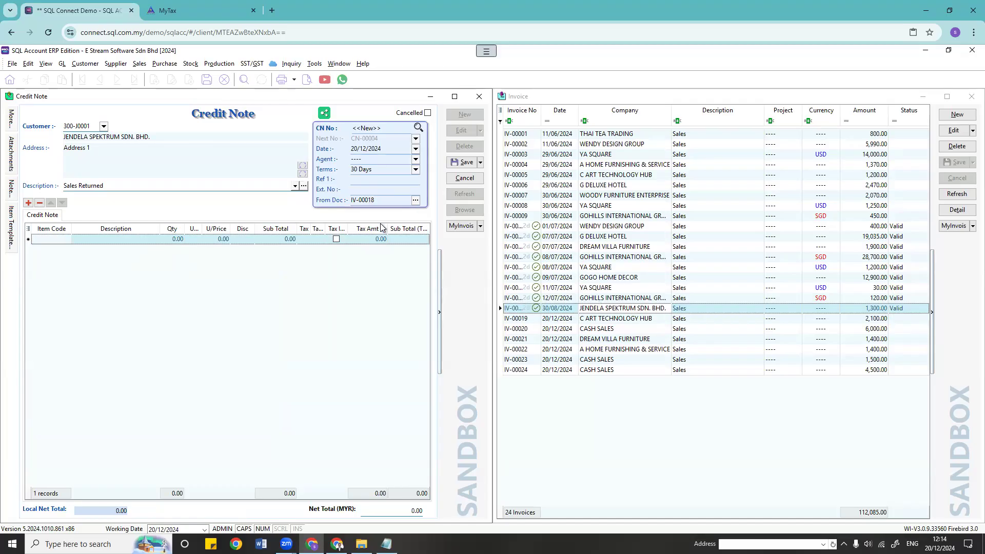
{"action": "left_click", "coordinate": [416, 201]}
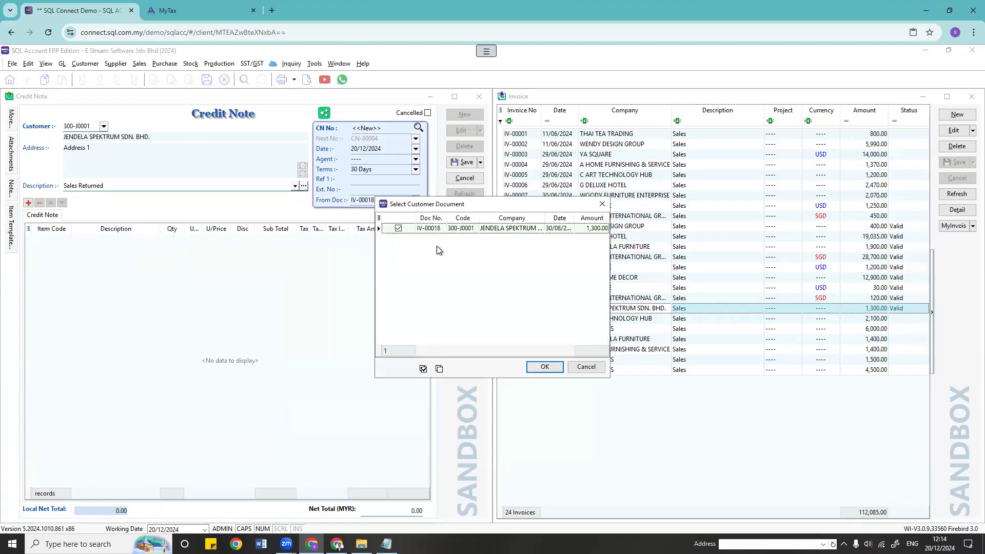
{"action": "left_click", "coordinate": [602, 205]}
Step: Discard the unsaved credit note and close the credit note and invoice windows
{"action": "left_click", "coordinate": [465, 178]}
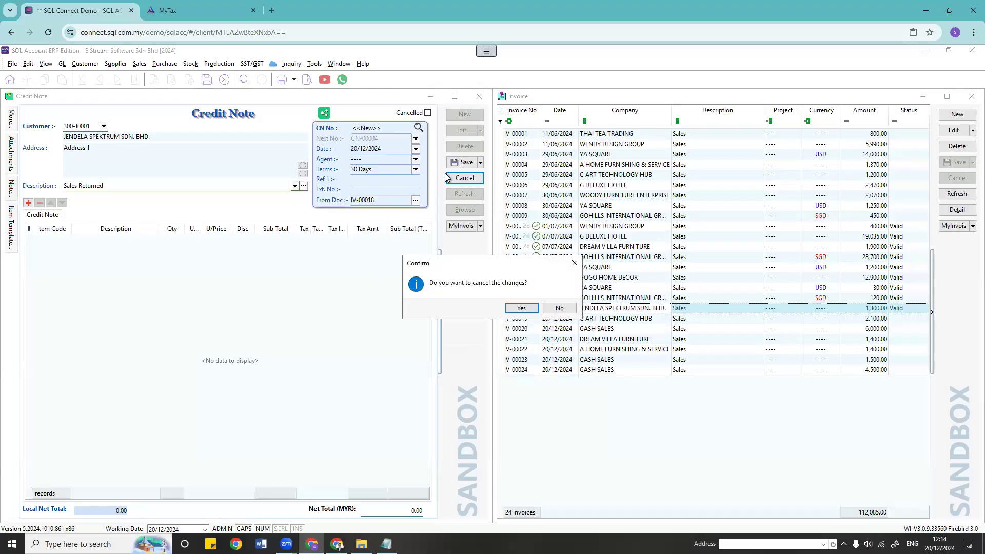
{"action": "left_click", "coordinate": [523, 311]}
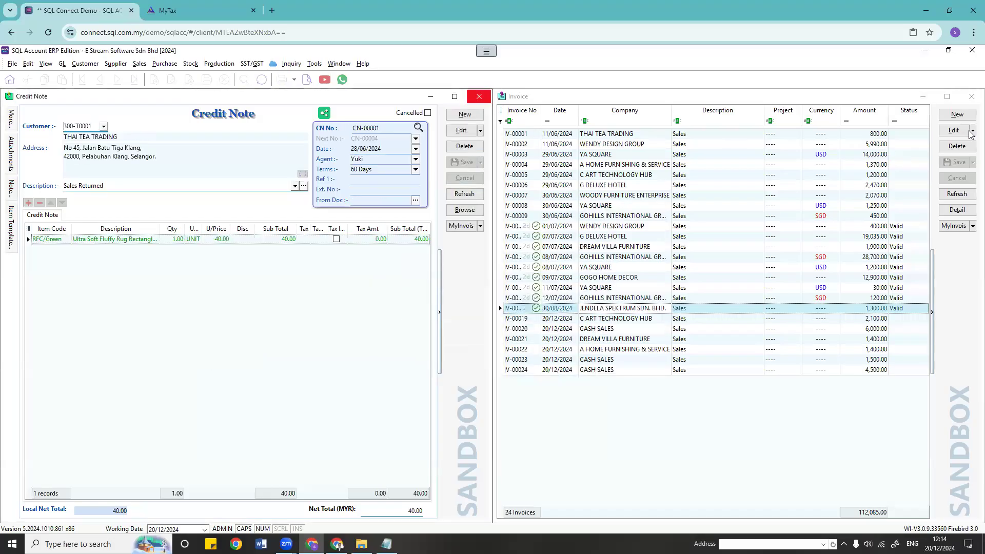
{"action": "left_click", "coordinate": [479, 97]}
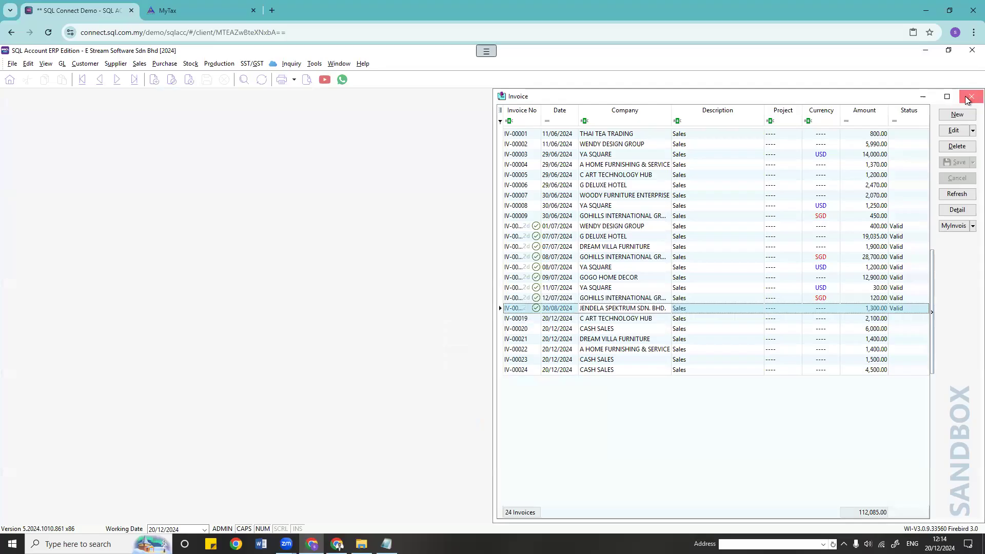
{"action": "left_click", "coordinate": [967, 99]}
Step: Reopen the sales invoice list and review invoice IV-00018 and its e-invoice actions
{"action": "left_click", "coordinate": [139, 64]}
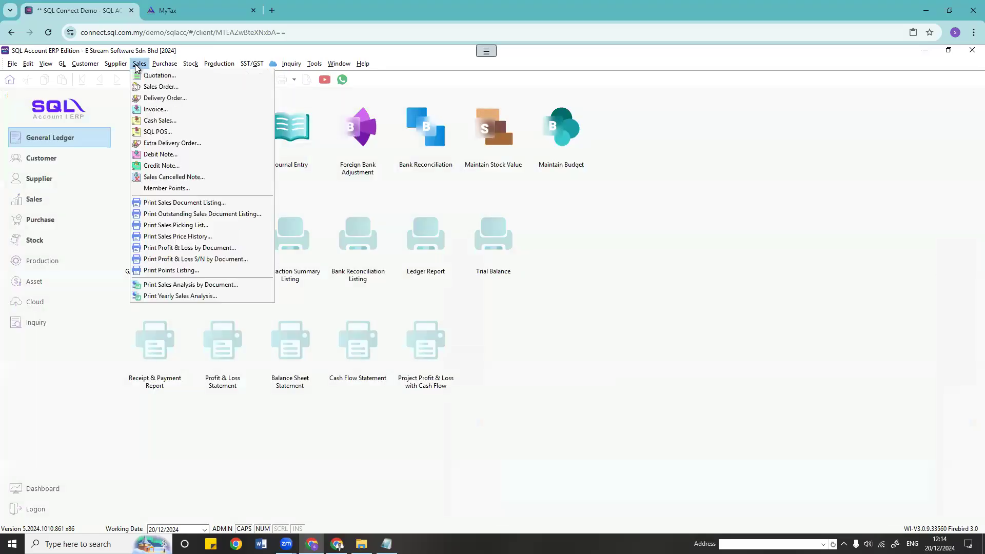
{"action": "left_click", "coordinate": [155, 108]}
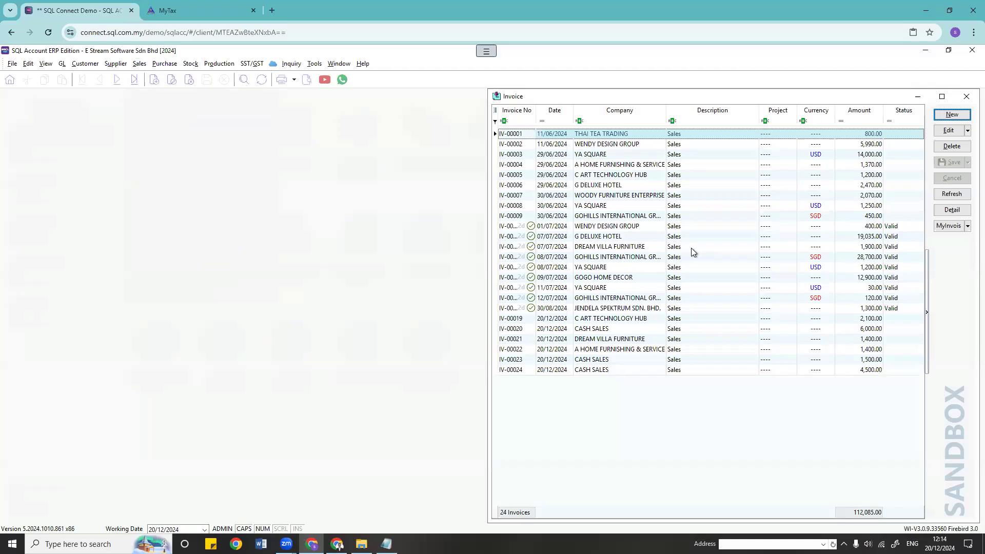
{"action": "double_click", "coordinate": [659, 310]}
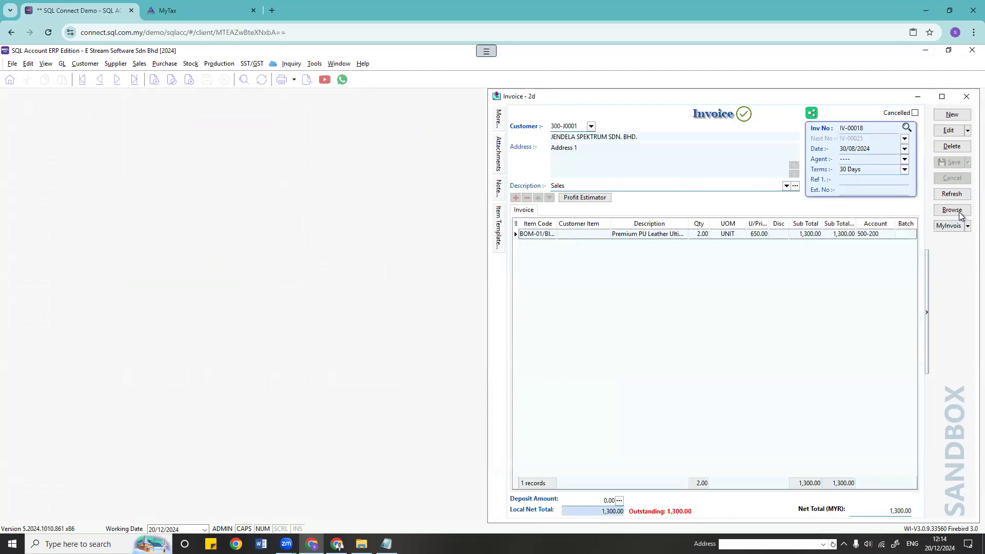
{"action": "left_click", "coordinate": [952, 210]}
{"action": "left_click", "coordinate": [580, 230]}
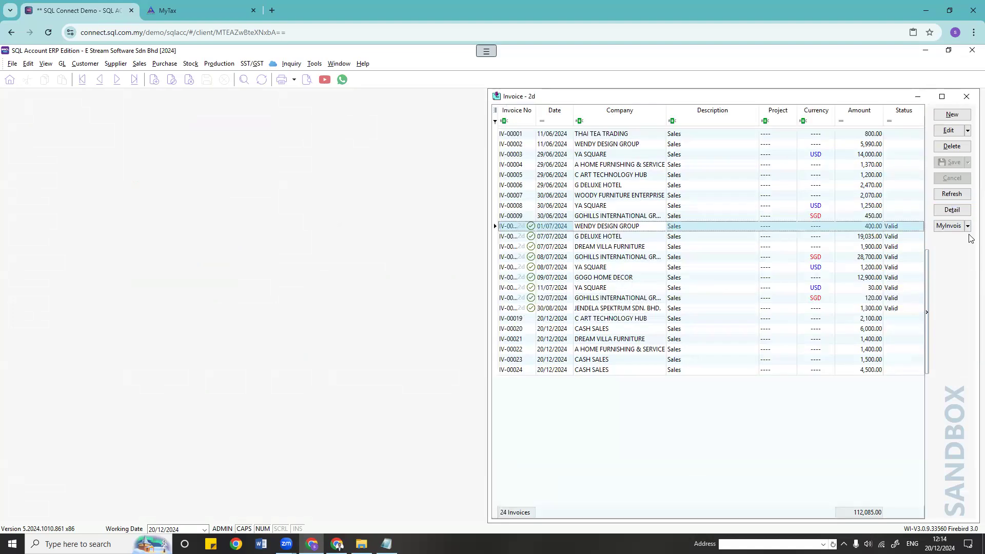
{"action": "left_click", "coordinate": [949, 226]}
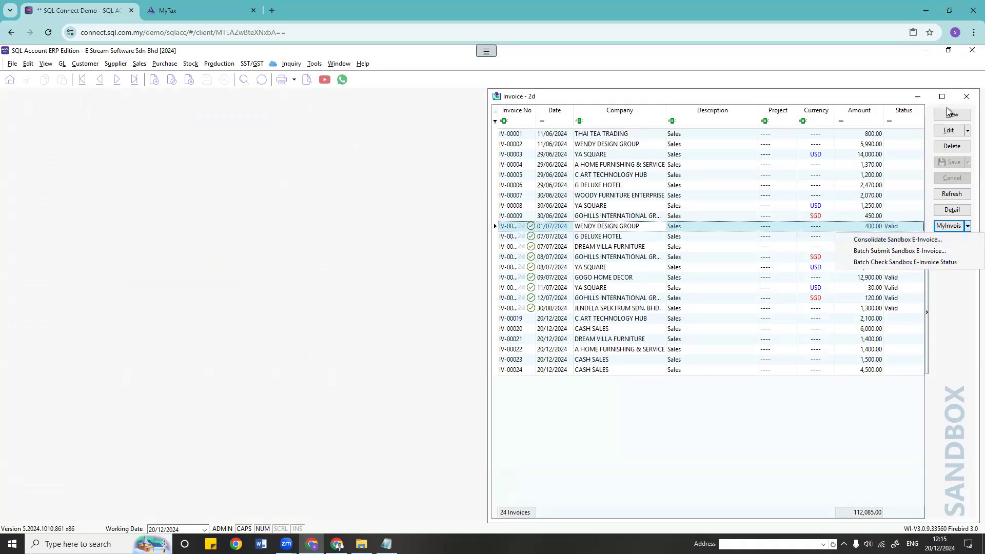
Step: Close the sales invoices and open the purchase invoice list (PI-00001 to PI-00013)
{"action": "left_click", "coordinate": [965, 98]}
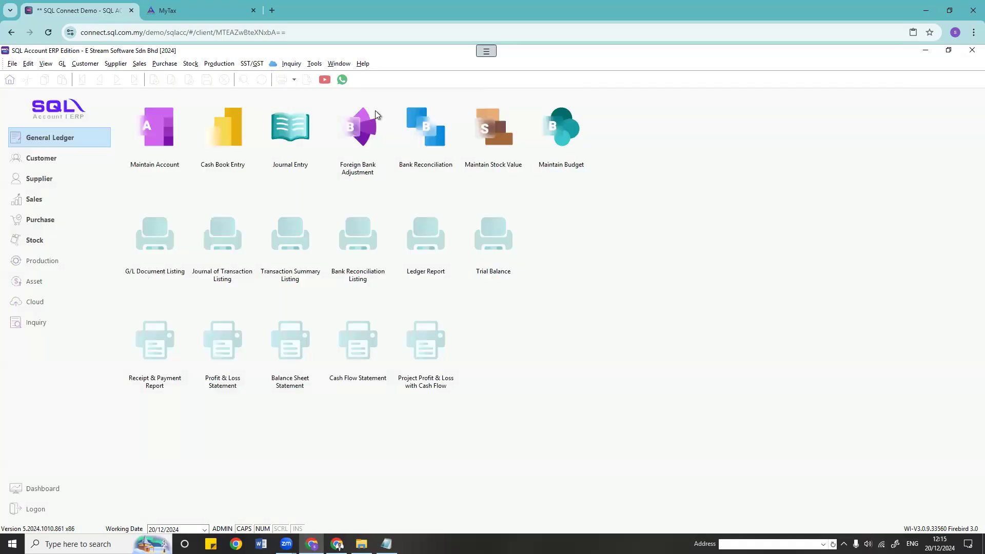
{"action": "left_click", "coordinate": [164, 63]}
{"action": "left_click", "coordinate": [236, 109]}
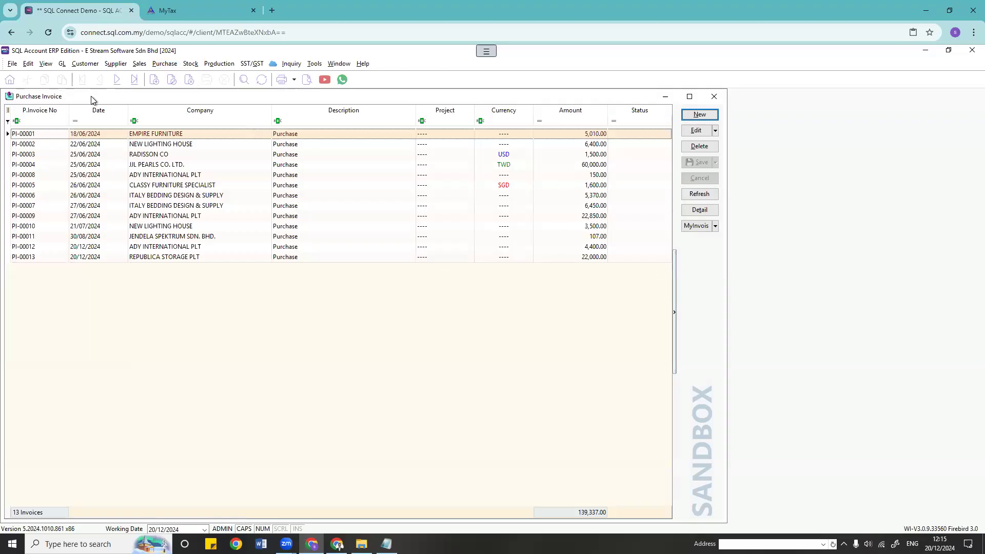
Step: Start a new supplier with the company name, first address line and country Malaysia
{"action": "left_click", "coordinate": [62, 63]}
{"action": "left_click", "coordinate": [124, 76]}
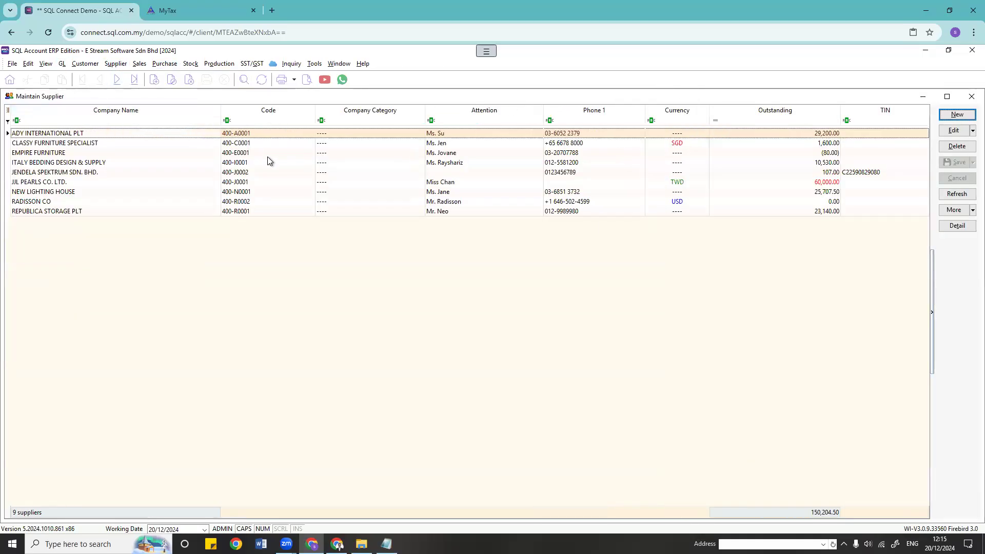
{"action": "left_click", "coordinate": [957, 115]}
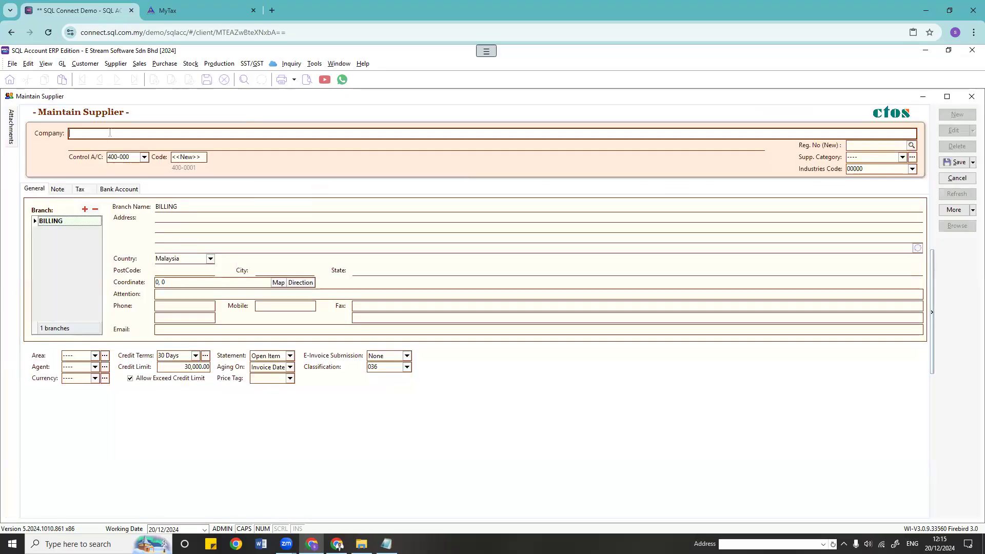
{"action": "left_click", "coordinate": [175, 218]}
{"action": "type", "text": "gdsfgg"}
{"action": "left_click", "coordinate": [211, 259]}
{"action": "left_click", "coordinate": [211, 259]}
Step: Set the supplier's state to Pulau Pinang, postcode 11500, and enter its phone number
{"action": "left_click", "coordinate": [372, 271]}
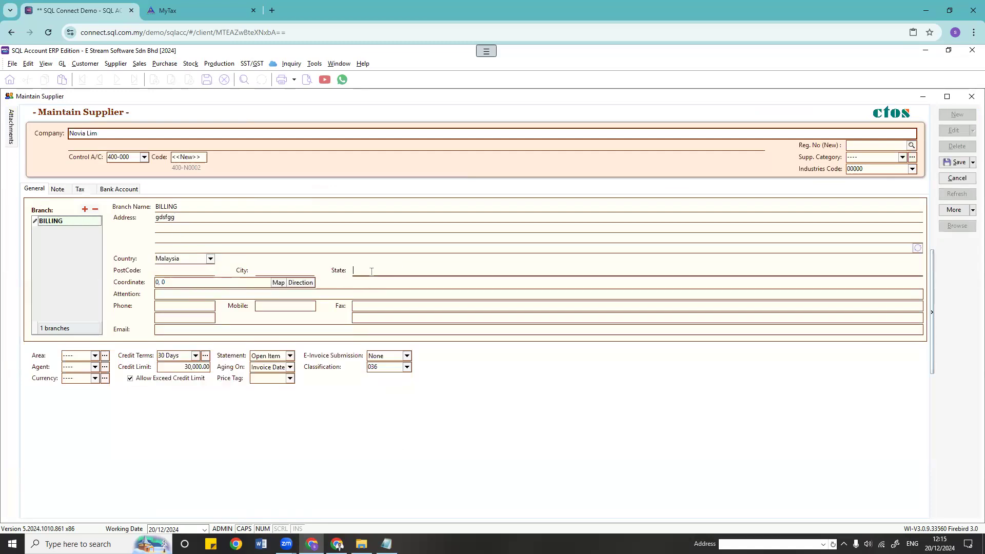
{"action": "type", "text": "Pulau Pinang"}
{"action": "key", "text": "Tab"}
{"action": "left_click", "coordinate": [195, 268]}
{"action": "type", "text": "11500"}
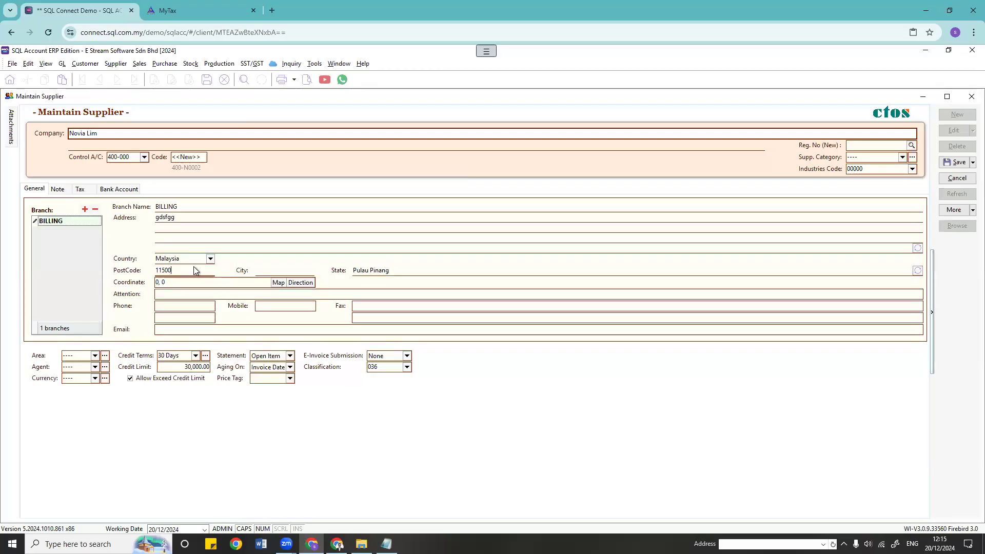
{"action": "left_click", "coordinate": [177, 306]}
{"action": "type", "text": "011"}
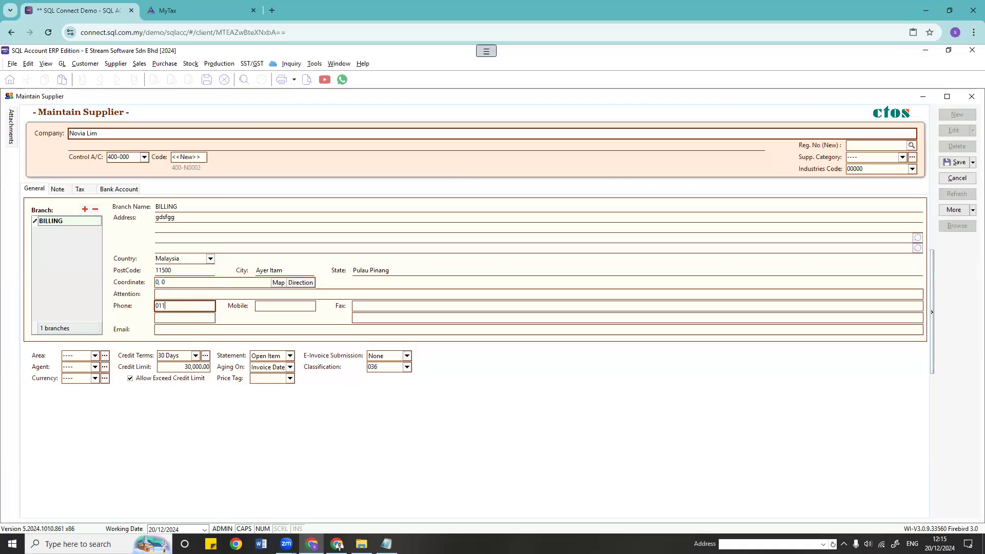
{"action": "type", "text": "12345678"}
{"action": "left_click", "coordinate": [227, 332]}
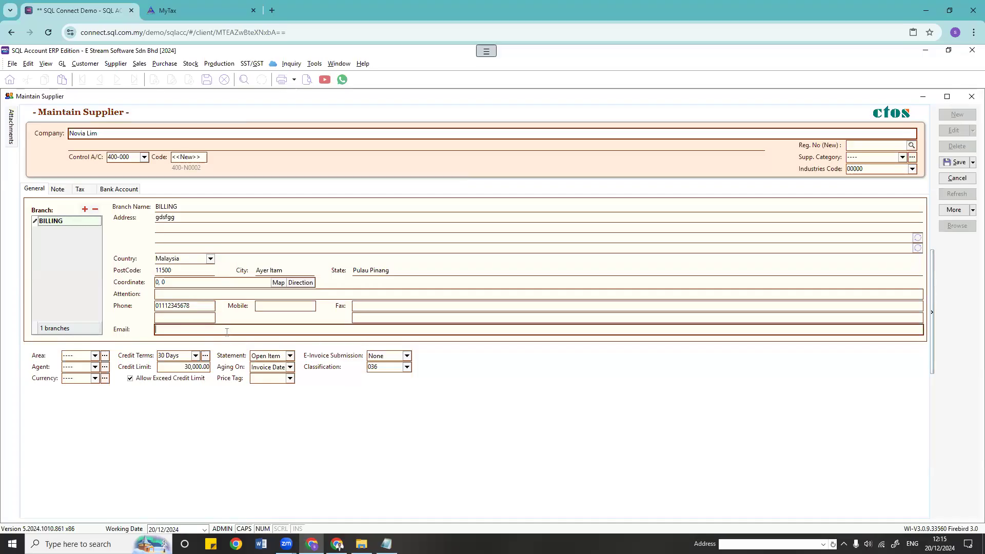
Step: Set e-invoice submission to Self-billed with classification 036 Self-billed - Others
{"action": "left_click", "coordinate": [400, 357]}
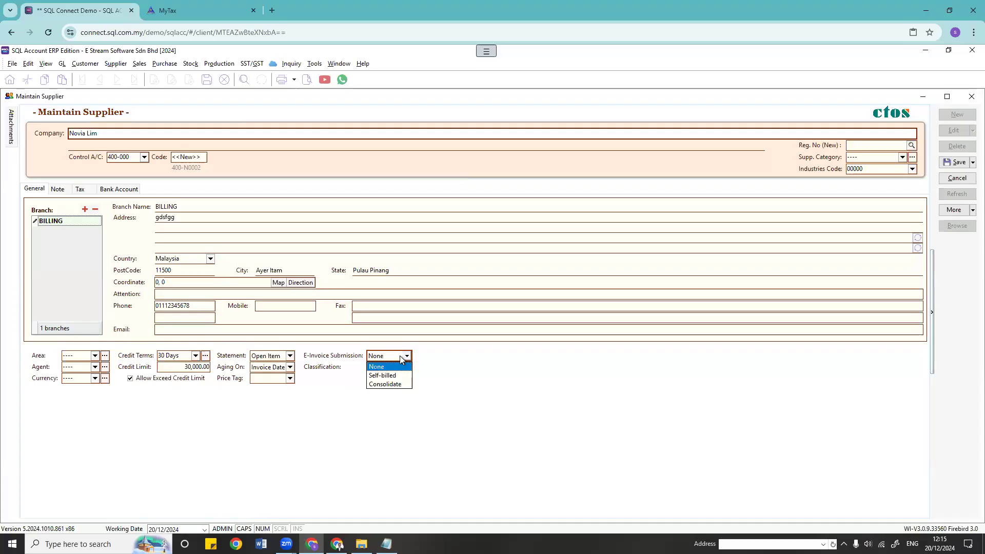
{"action": "left_click", "coordinate": [399, 375]}
{"action": "left_click", "coordinate": [386, 368]}
{"action": "left_click", "coordinate": [407, 367]}
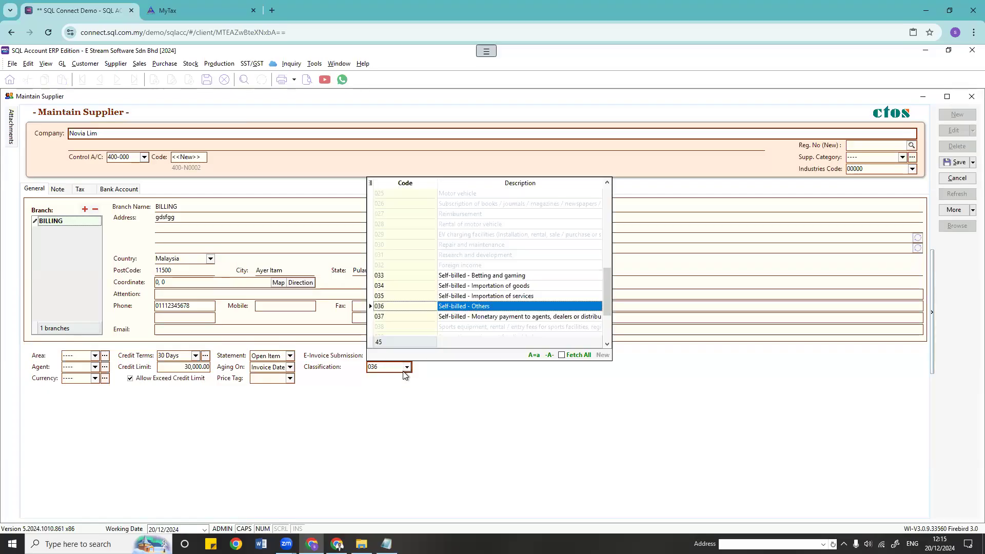
{"action": "left_click", "coordinate": [466, 310]}
{"action": "left_click", "coordinate": [507, 416]}
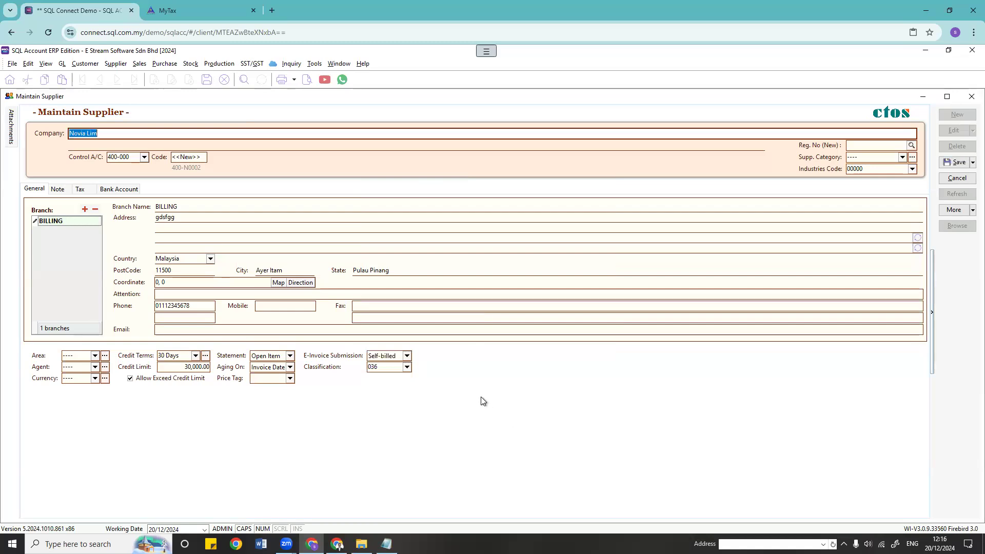
{"action": "left_click", "coordinate": [82, 189]}
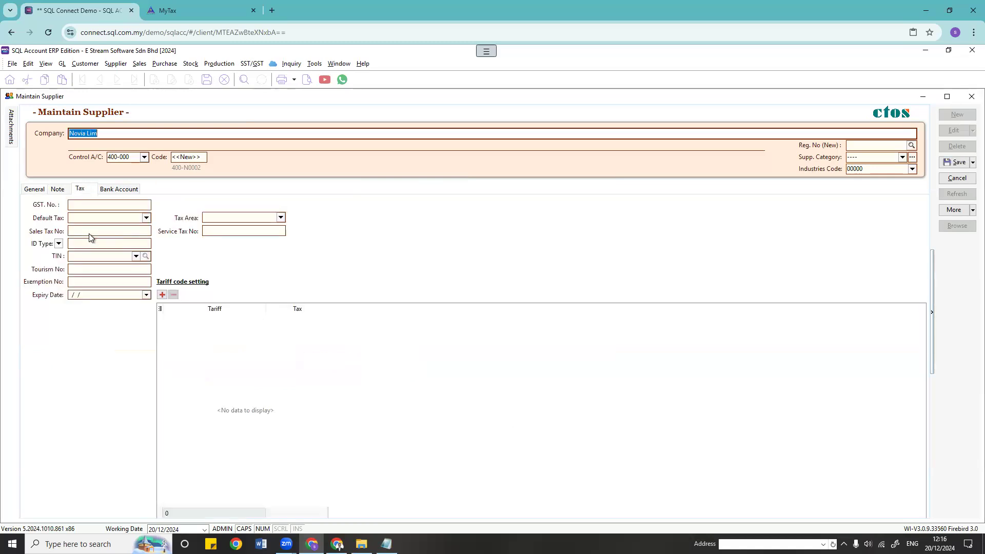
{"action": "left_click", "coordinate": [59, 245]}
{"action": "left_click", "coordinate": [59, 244]}
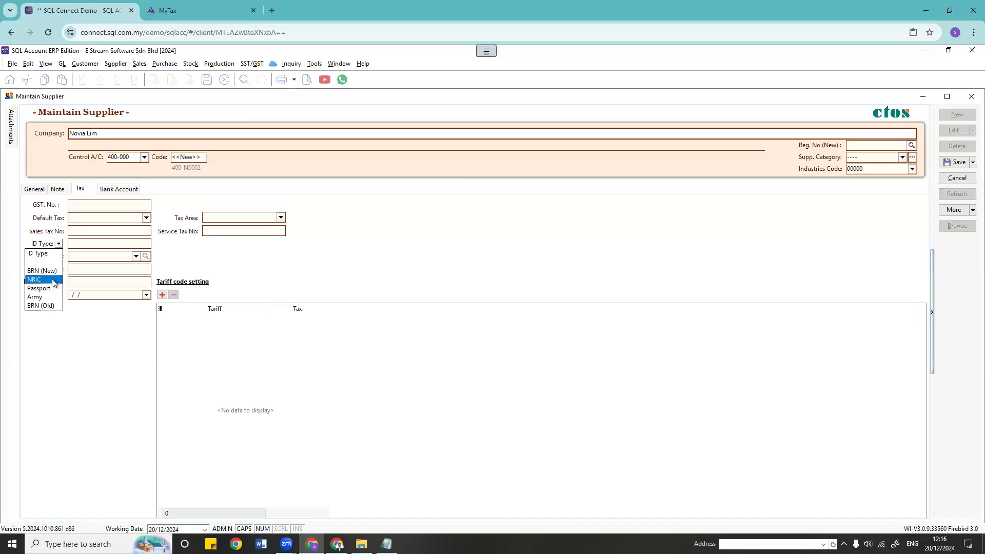
{"action": "left_click", "coordinate": [54, 280]}
{"action": "left_click", "coordinate": [90, 243]}
{"action": "left_click", "coordinate": [136, 256]}
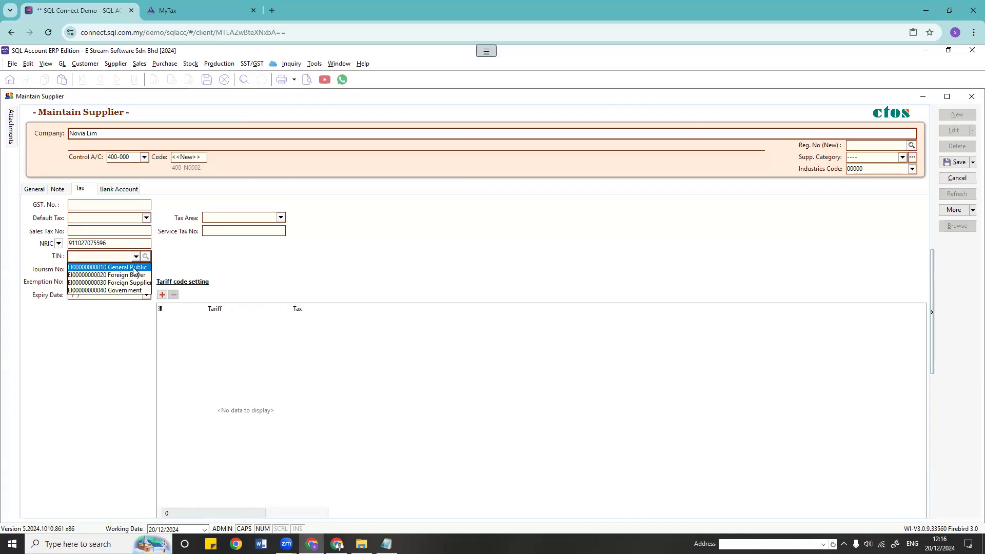
{"action": "left_click", "coordinate": [143, 267]}
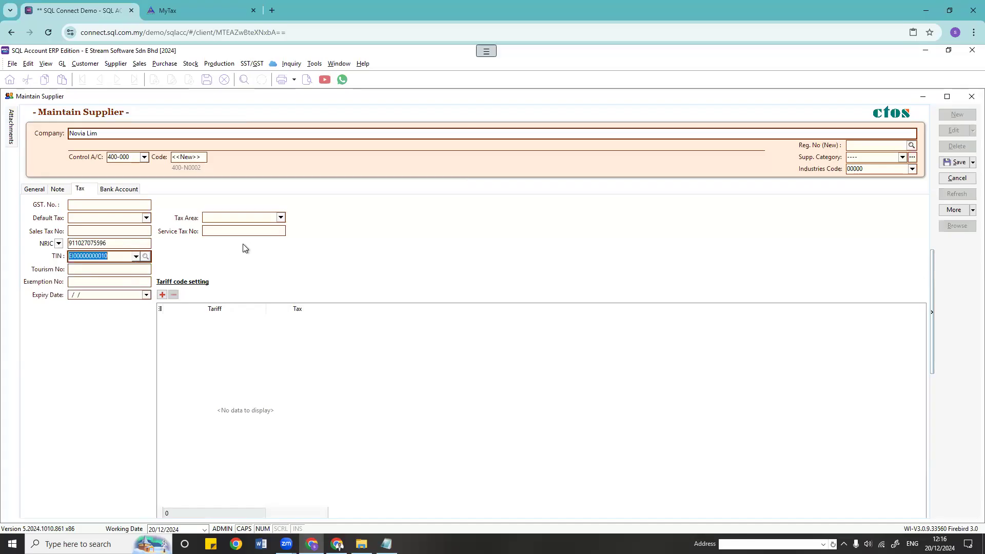
{"action": "left_click", "coordinate": [32, 191]}
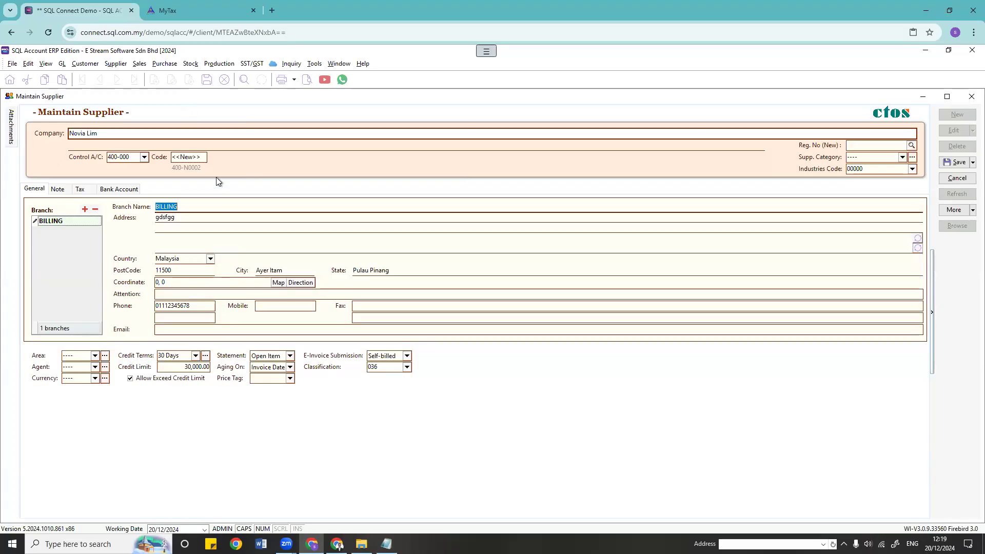
Step: Verify the Self-billed submission, classification 036 and the TIN on the supplier record
{"action": "left_click", "coordinate": [407, 356]}
{"action": "left_click", "coordinate": [409, 358]}
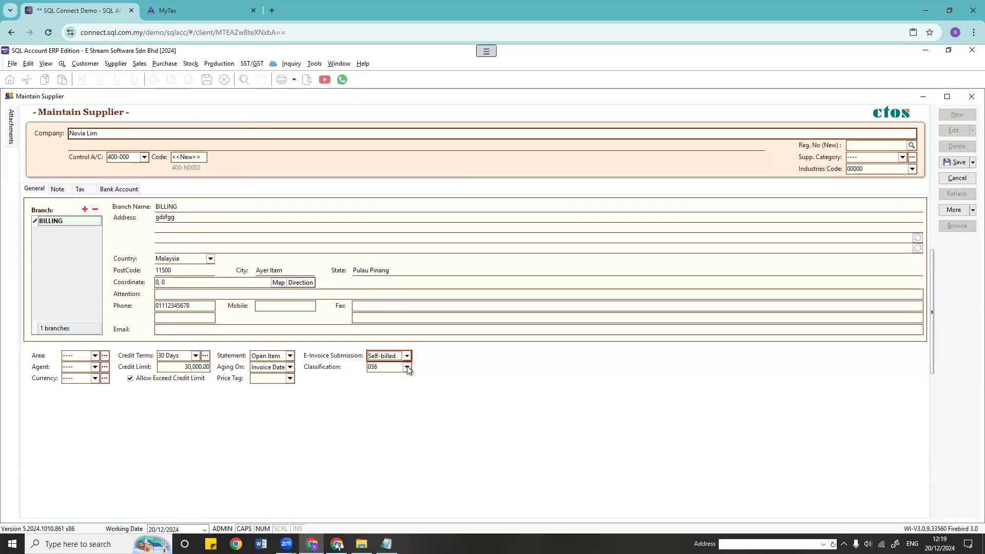
{"action": "left_click", "coordinate": [408, 367]}
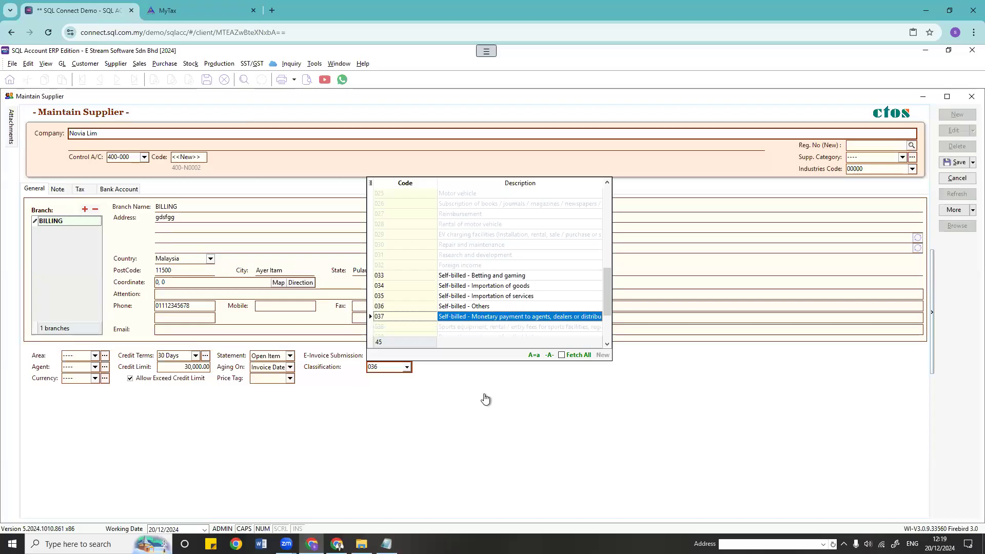
{"action": "left_click", "coordinate": [411, 370]}
{"action": "left_click", "coordinate": [80, 189]}
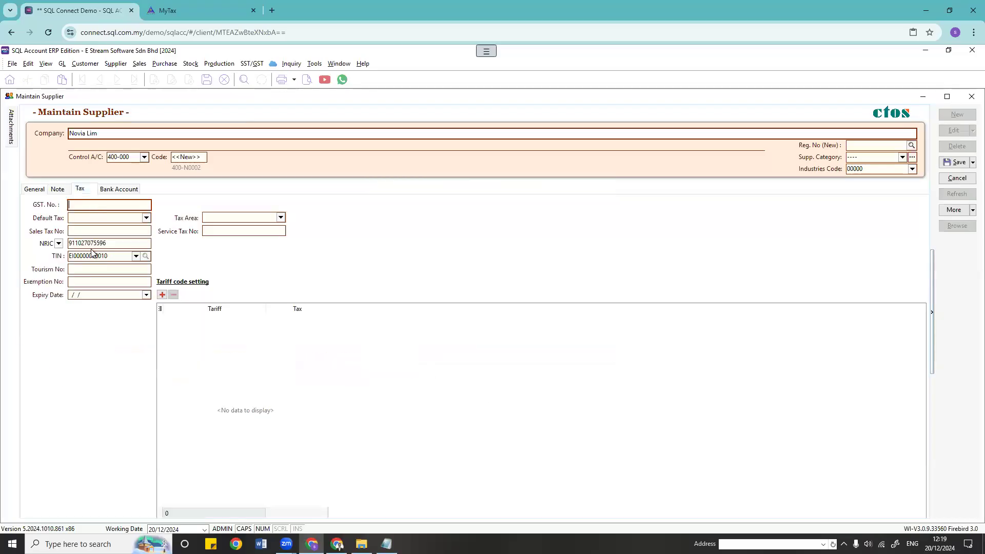
{"action": "left_click", "coordinate": [117, 257]}
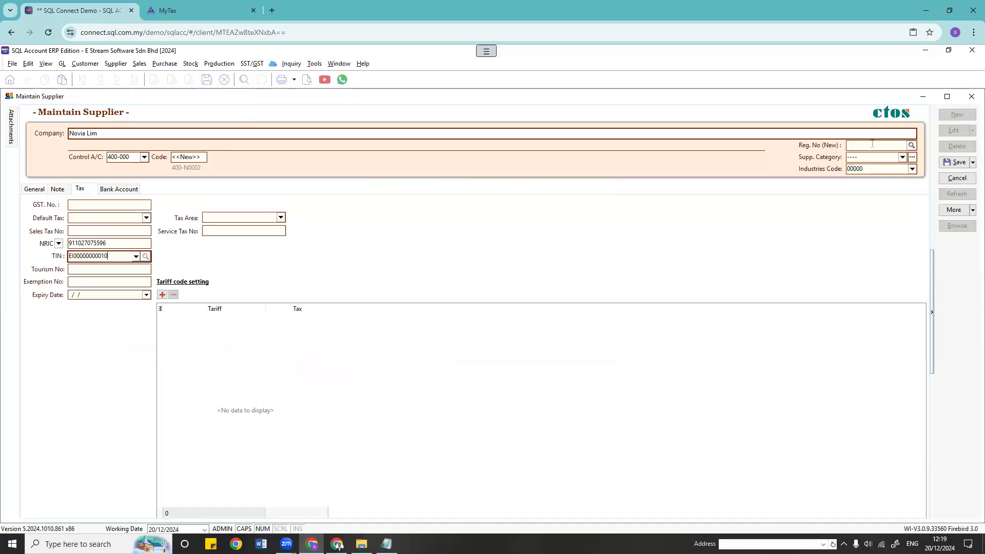
Step: Save the supplier as 400-N0002, close its window, and start a new purchase invoice
{"action": "left_click", "coordinate": [955, 162]}
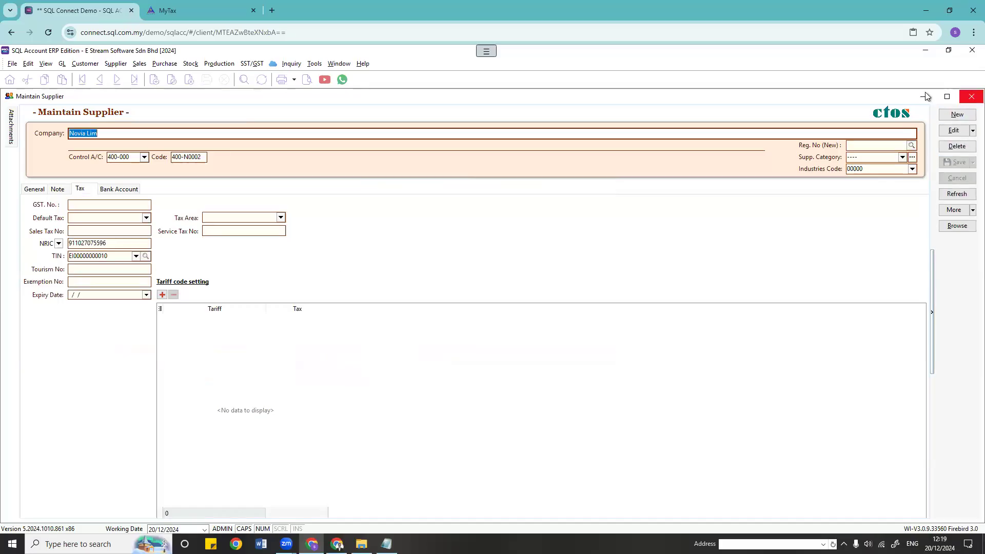
{"action": "left_click", "coordinate": [925, 96]}
{"action": "left_click", "coordinate": [699, 114]}
Step: Choose the new supplier and add an item line described 'Rental'
{"action": "left_click", "coordinate": [101, 126]}
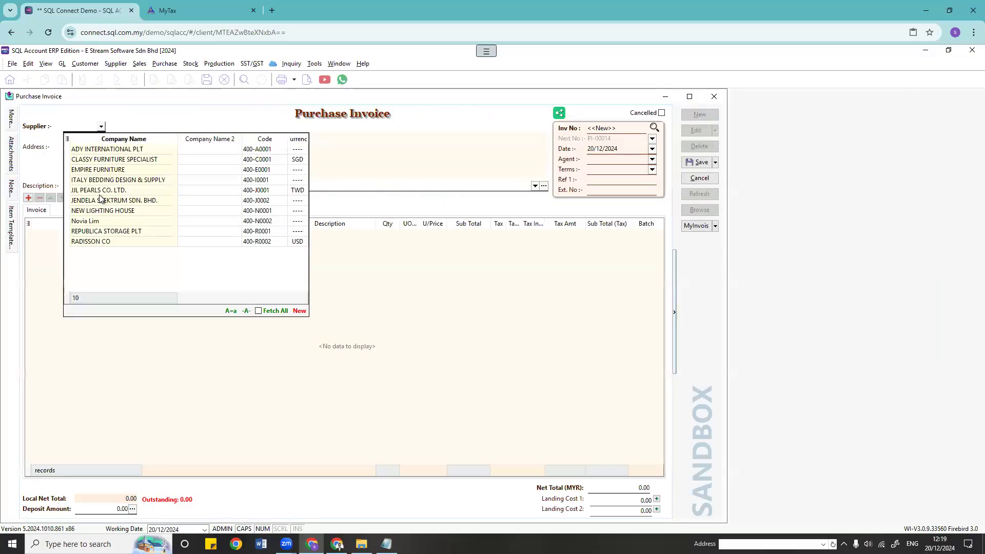
{"action": "left_click", "coordinate": [94, 222]}
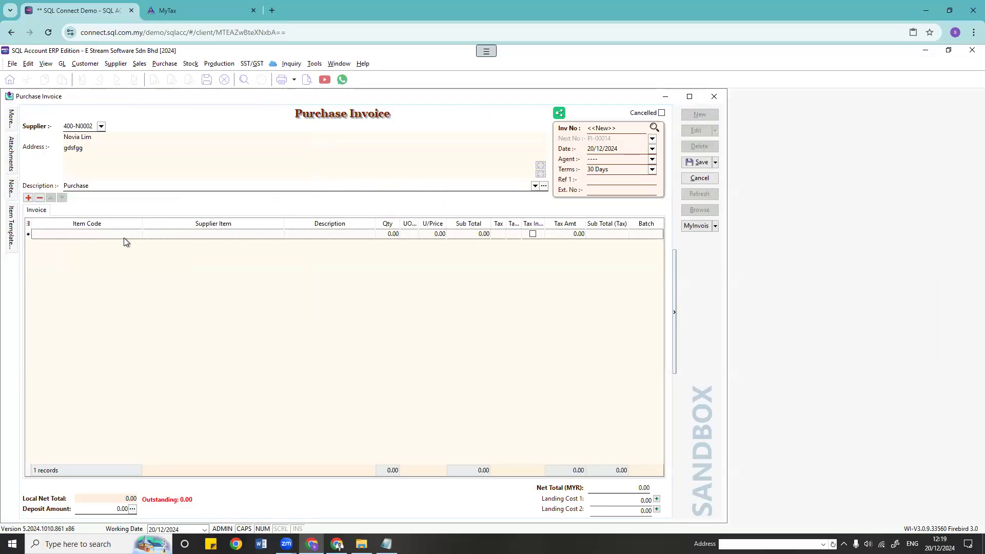
{"action": "left_click", "coordinate": [196, 234]}
{"action": "left_click", "coordinate": [324, 233]}
{"action": "type", "text": "Rental"}
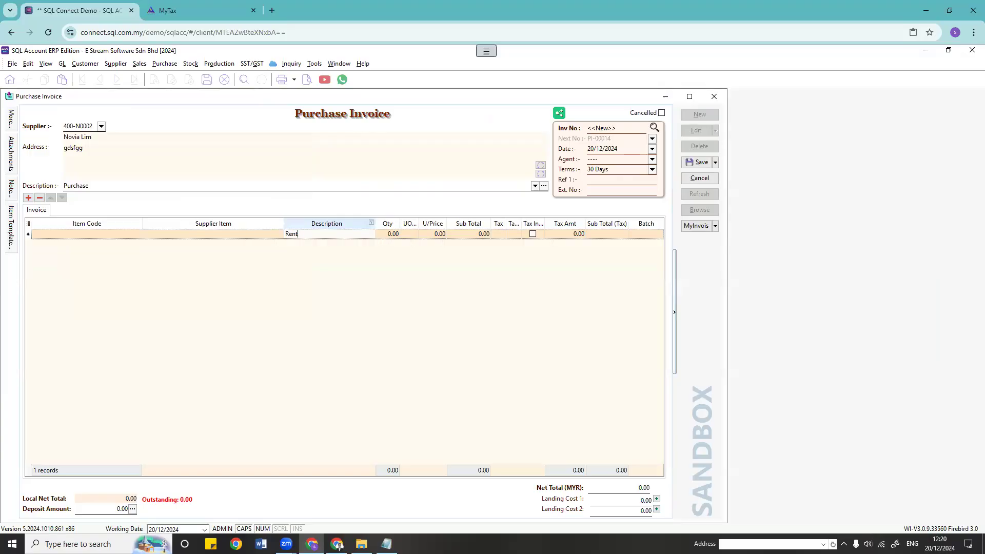
Step: Give the Rental line quantity 1, UOM Month and unit price 5,000.00
{"action": "left_click", "coordinate": [380, 233]}
{"action": "type", "text": "1"}
{"action": "key", "text": "Tab"}
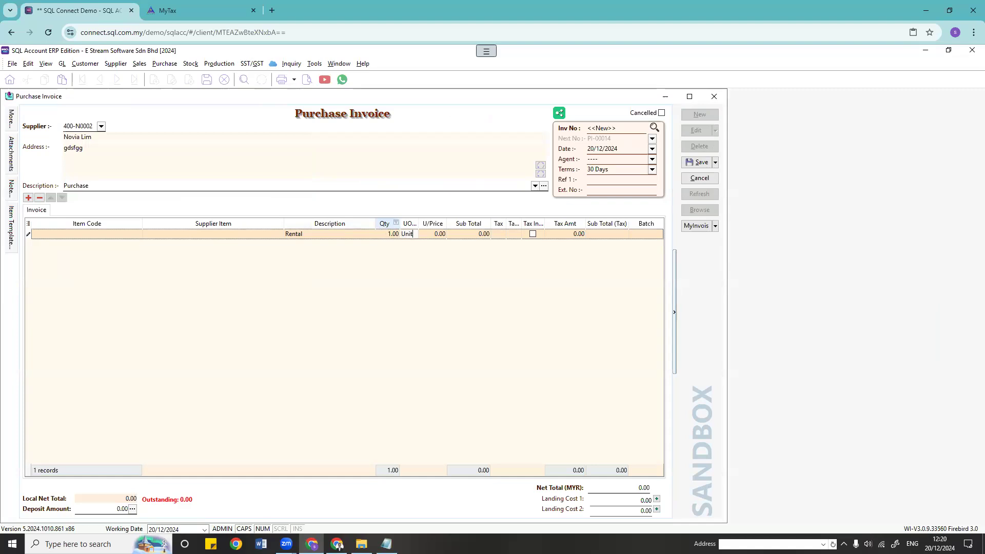
{"action": "type", "text": "Month"}
{"action": "key", "text": "Tab"}
{"action": "type", "text": "5"}
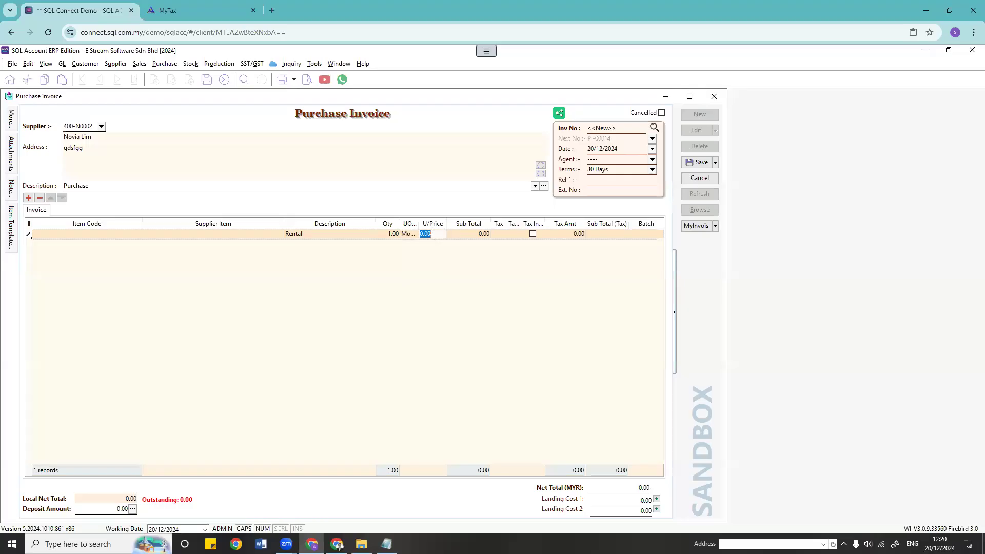
{"action": "type", "text": "000"}
{"action": "key", "text": "Return"}
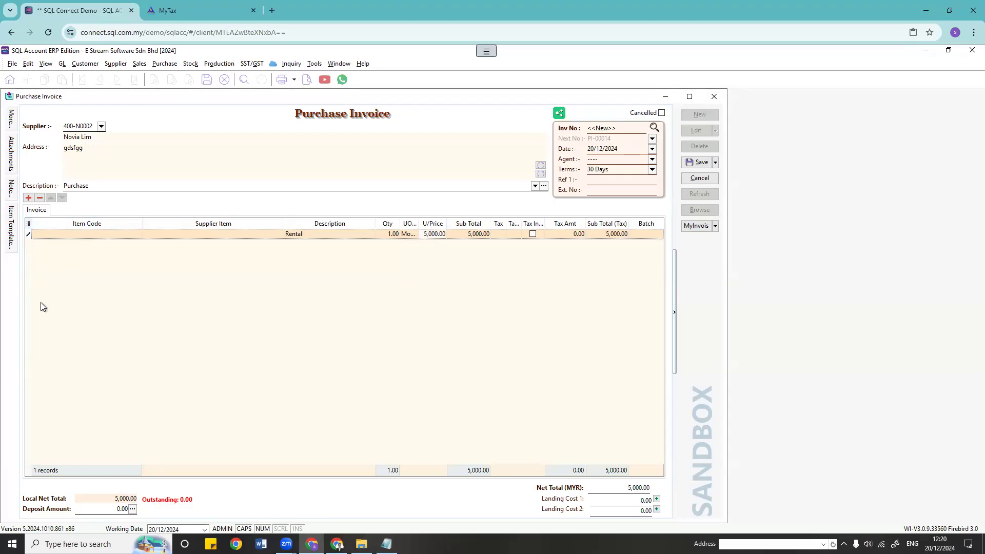
Step: Show the Class. column on item lines and save the invoice as PI-00014
{"action": "left_click", "coordinate": [28, 223]}
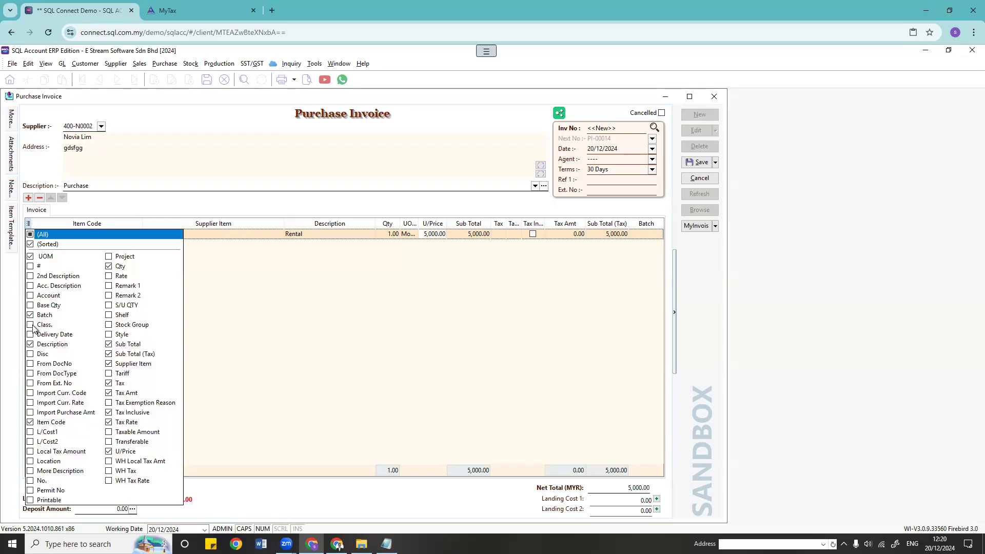
{"action": "left_click", "coordinate": [31, 326]}
{"action": "left_click", "coordinate": [647, 222]}
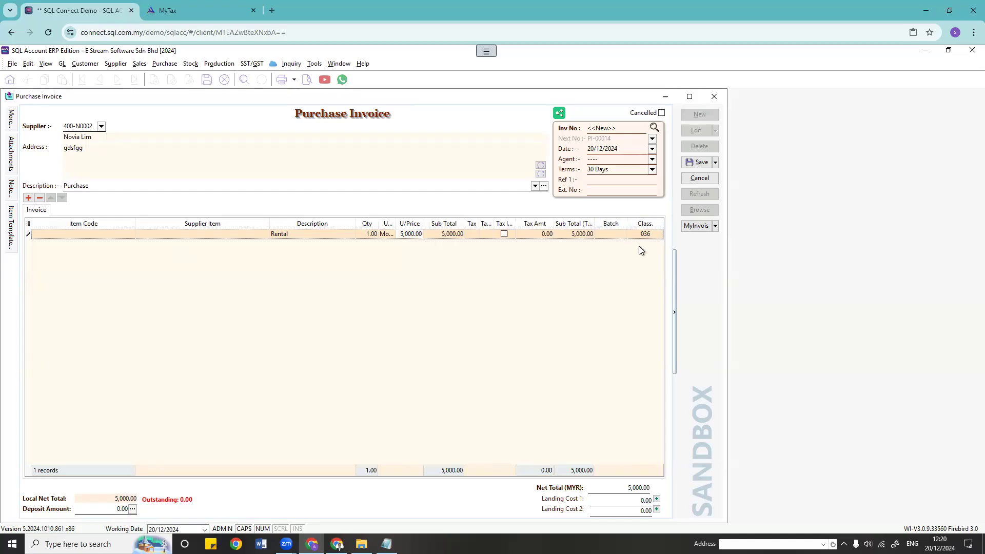
{"action": "left_click", "coordinate": [698, 162]}
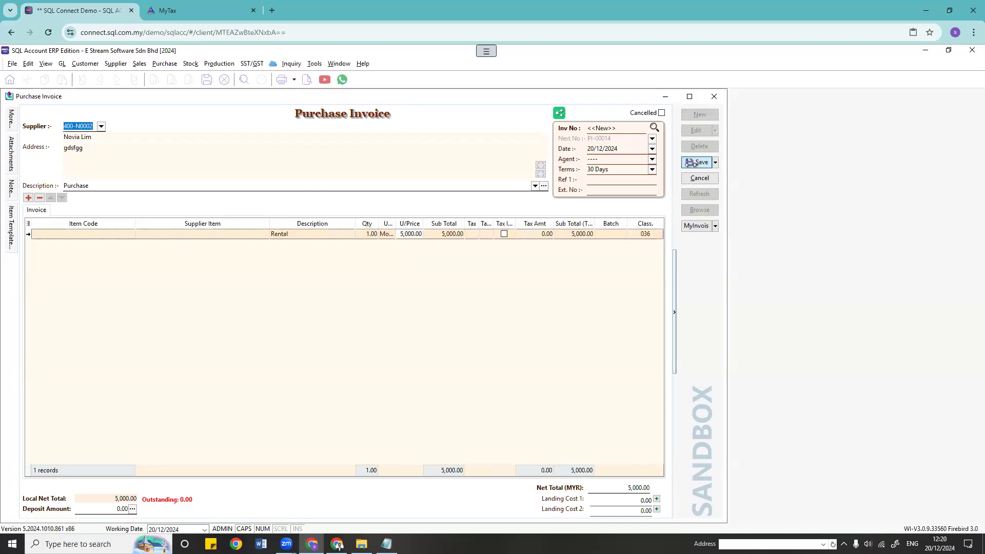
Step: Submit PI-00014 as a sandbox MyInvois e-invoice, close the status window, and view the invoice list
{"action": "left_click", "coordinate": [697, 226]}
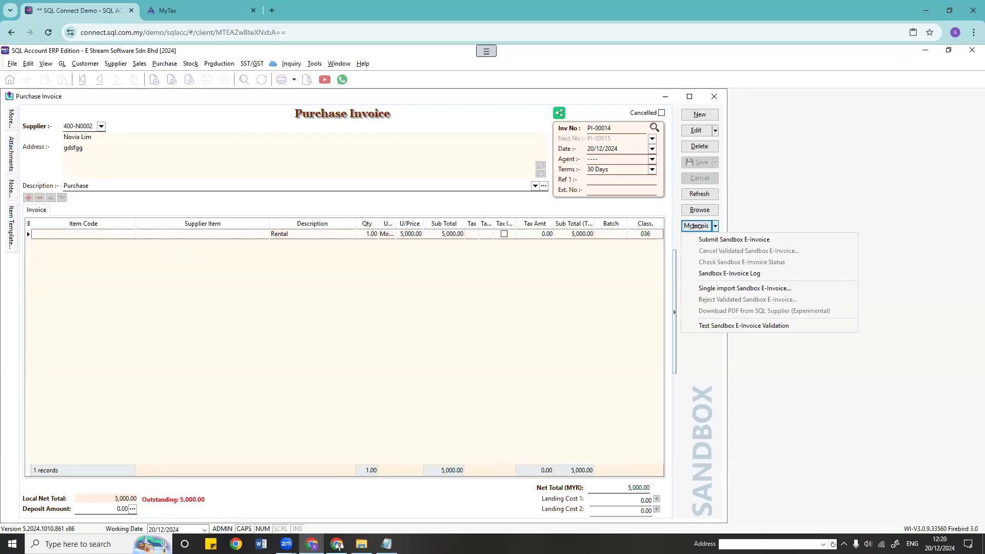
{"action": "left_click", "coordinate": [707, 239]}
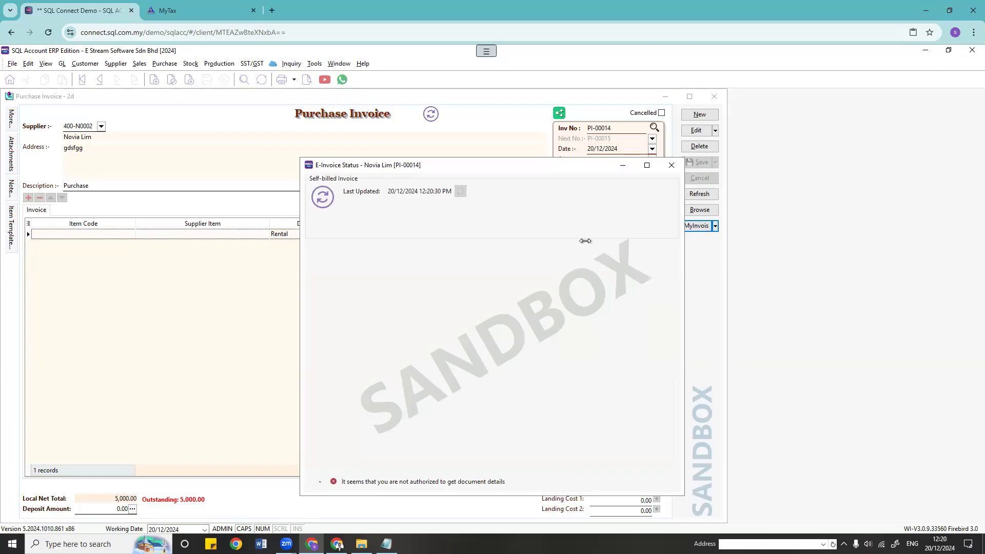
{"action": "left_click_drag", "start_coordinate": [553, 171], "coordinate": [367, 132]}
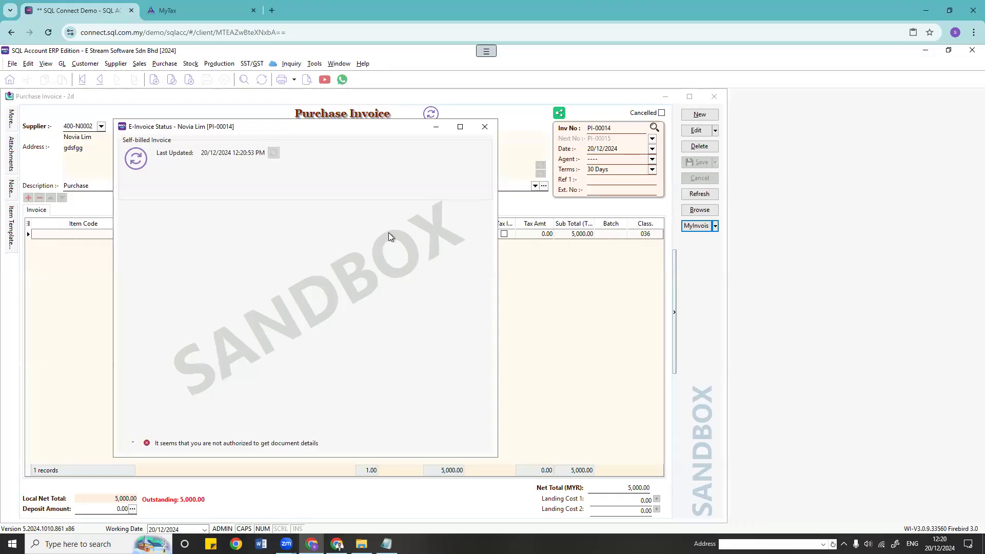
{"action": "left_click", "coordinate": [484, 126]}
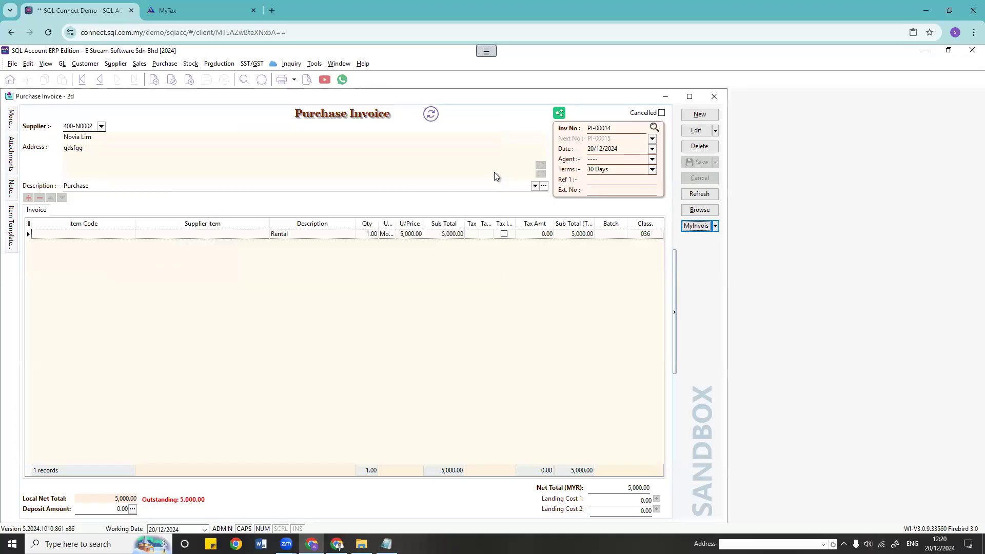
{"action": "left_click", "coordinate": [699, 209]}
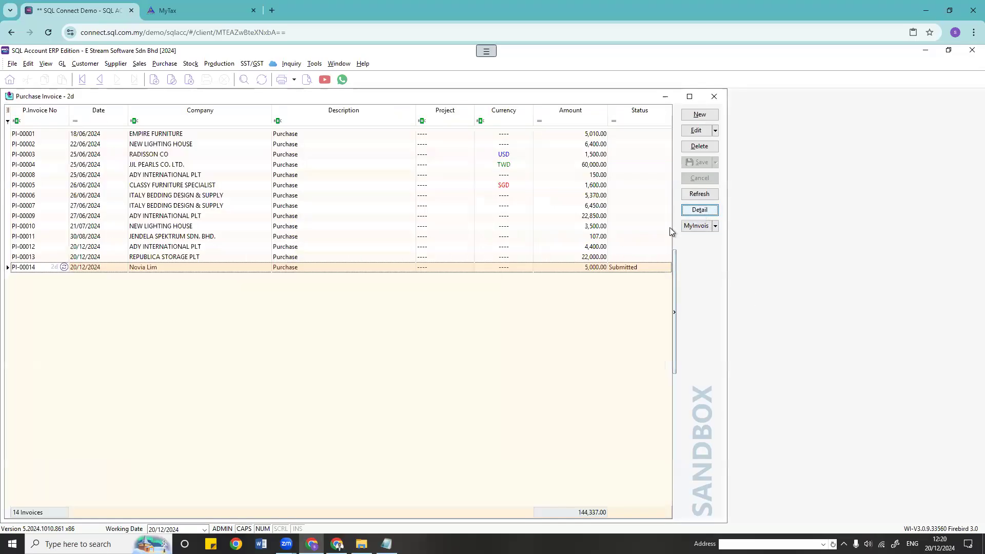
Step: Open PI-00014 in detail, check its supplier code, and reopen it from the browse list
{"action": "double_click", "coordinate": [207, 267]}
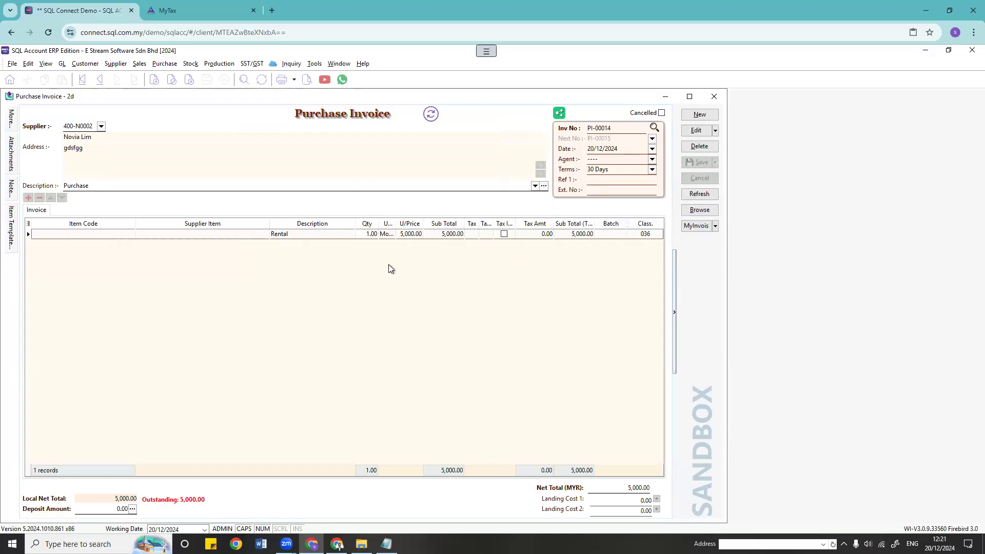
{"action": "double_click", "coordinate": [101, 128]}
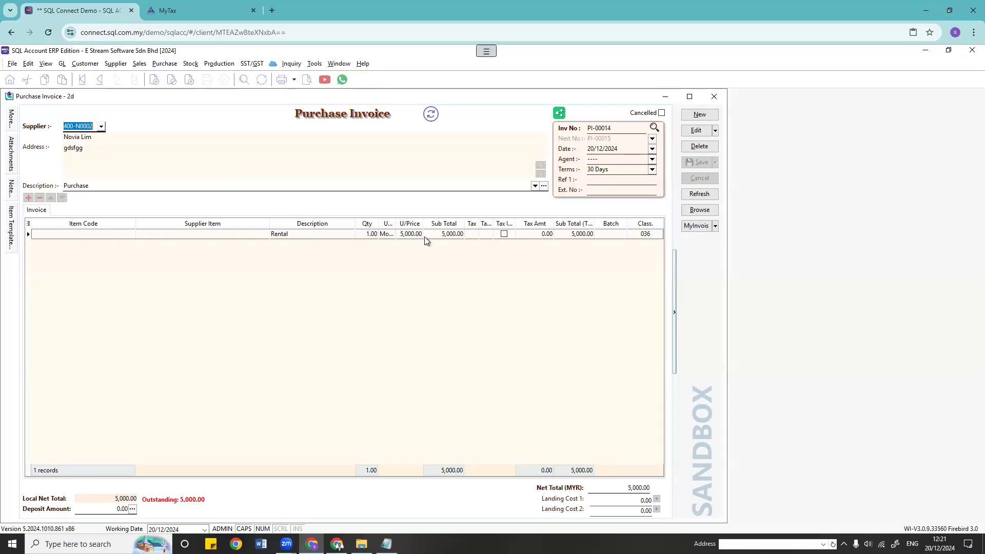
{"action": "left_click", "coordinate": [710, 211]}
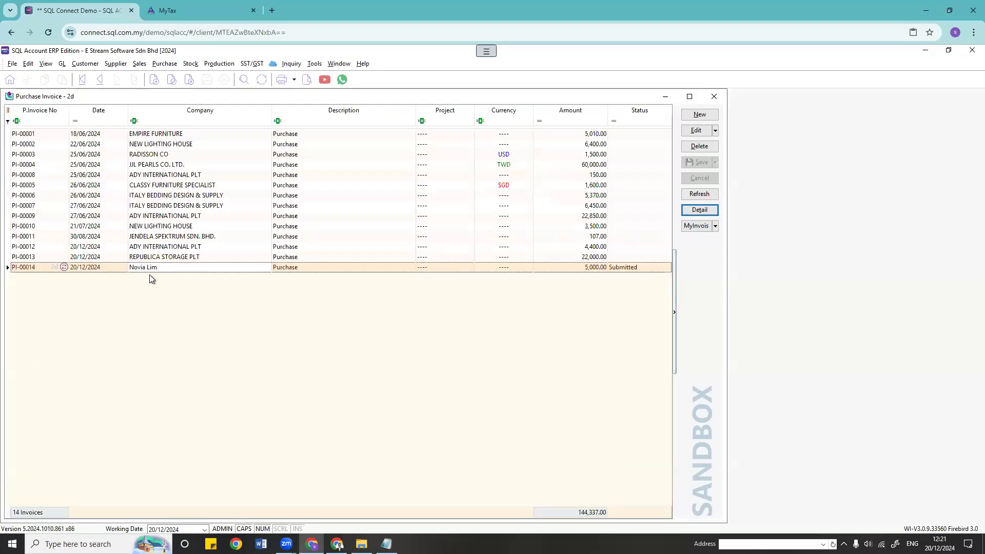
{"action": "double_click", "coordinate": [59, 266]}
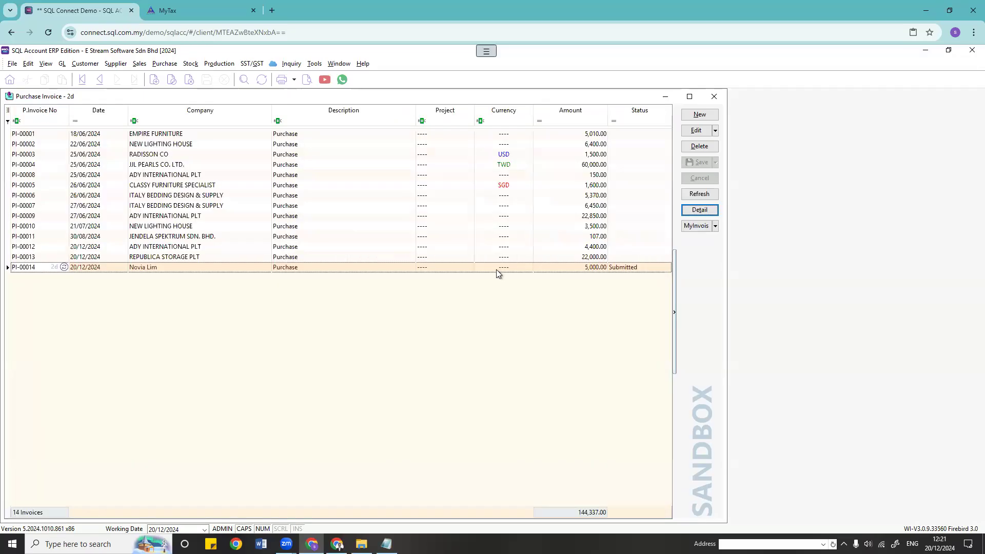
{"action": "double_click", "coordinate": [382, 267]}
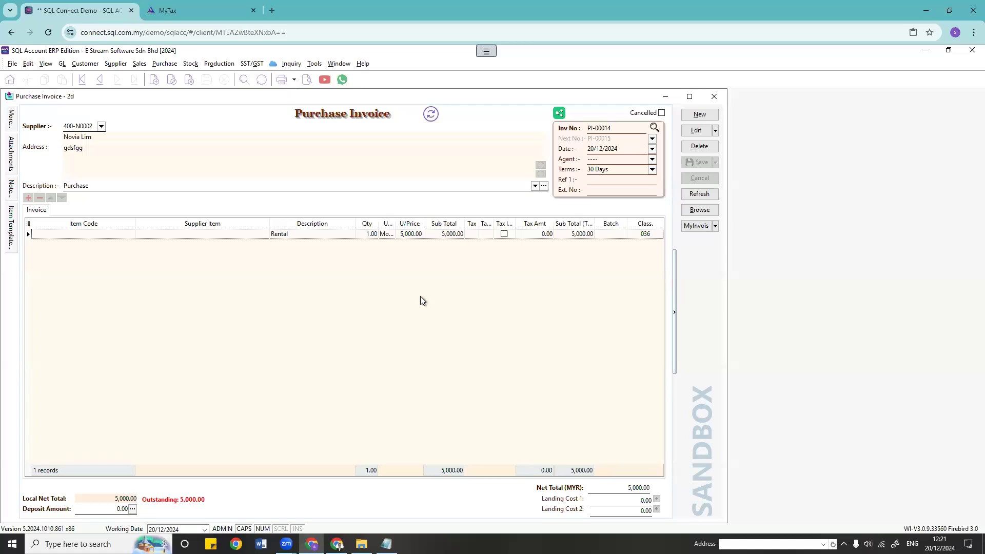
Step: Start a new supplier record named TAOBAO
{"action": "left_click", "coordinate": [118, 64]}
{"action": "left_click", "coordinate": [153, 93]}
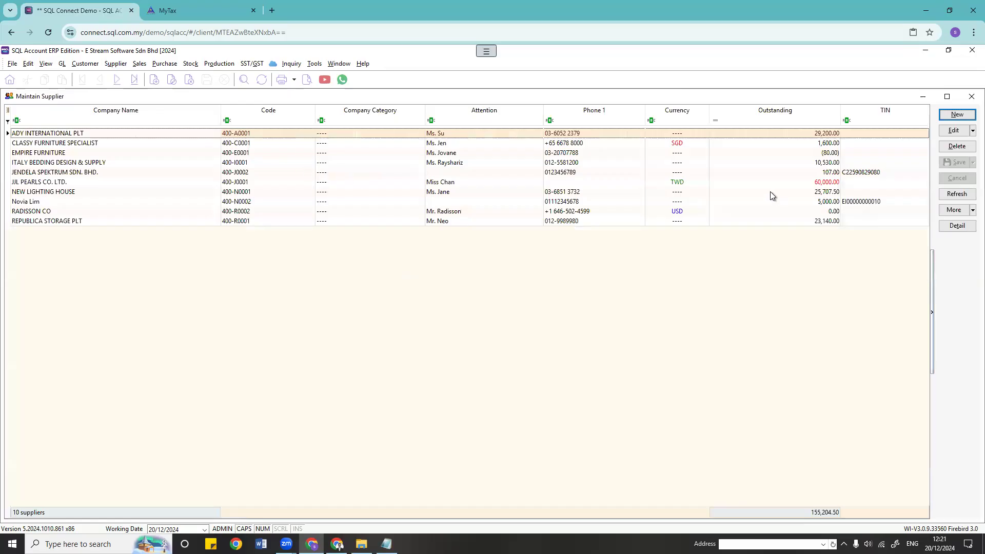
{"action": "left_click", "coordinate": [941, 117]}
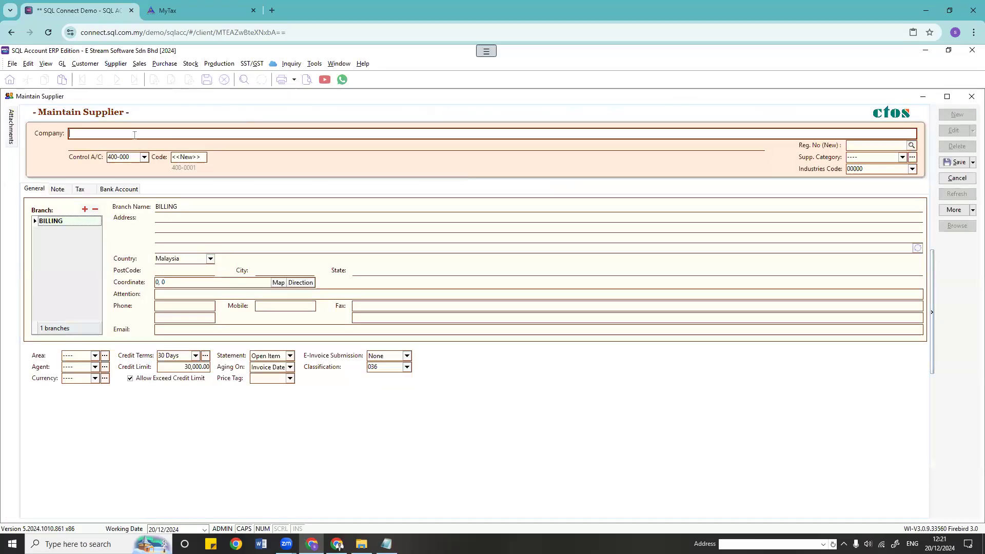
{"action": "type", "text": "taoba"}
{"action": "key", "text": "BackSpace"}
{"action": "key", "text": "BackSpace"}
{"action": "key", "text": "BackSpace"}
{"action": "key", "text": "BackSpace"}
{"action": "key", "text": "BackSpace"}
{"action": "key", "text": "Caps_Lock"}
{"action": "type", "text": "TAOBAO"}
Step: Set the supplier's country to China
{"action": "left_click", "coordinate": [211, 257]}
{"action": "left_click", "coordinate": [211, 259]}
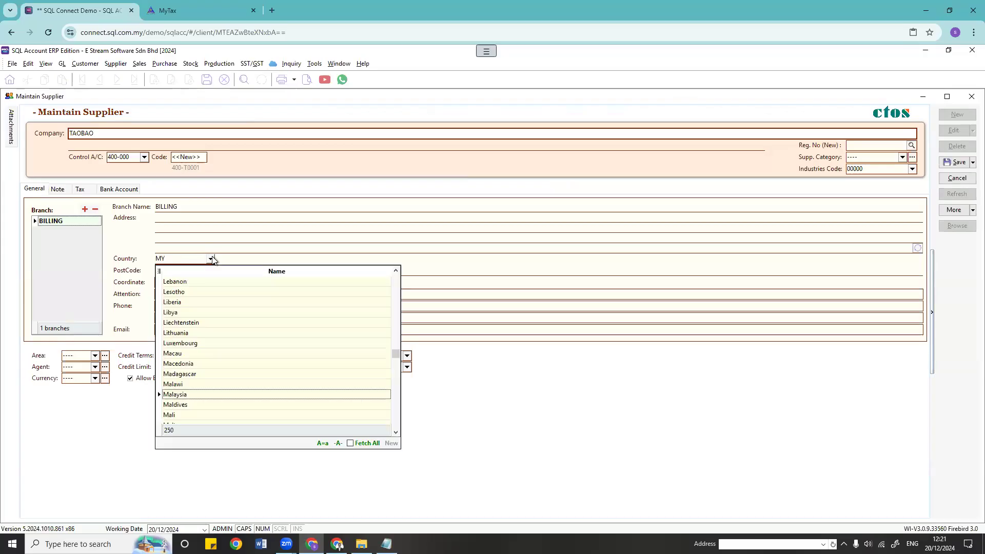
{"action": "scroll", "coordinate": [202, 325], "scroll_direction": "up", "scroll_amount": 14}
{"action": "left_click_drag", "start_coordinate": [393, 331], "coordinate": [399, 307]}
{"action": "left_click", "coordinate": [181, 414]}
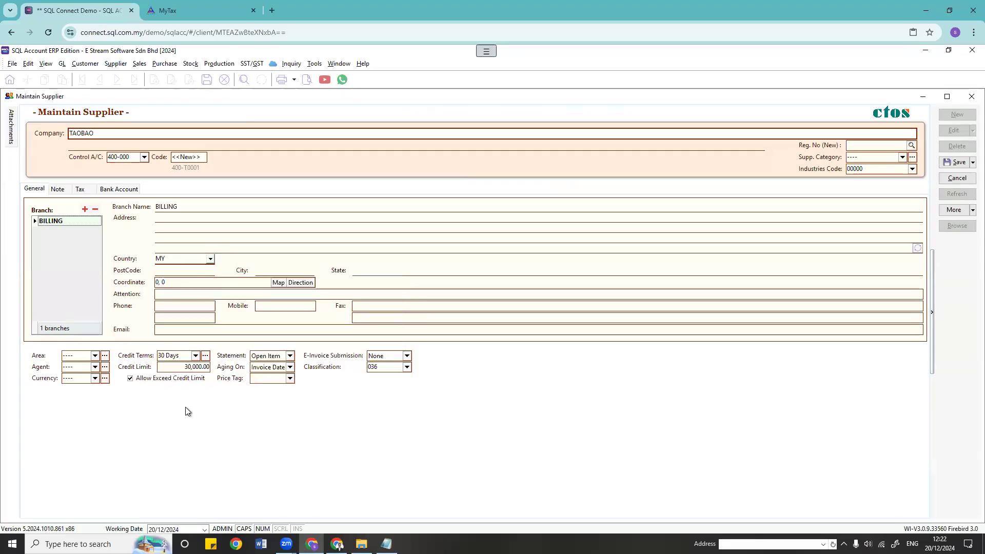
{"action": "left_click", "coordinate": [383, 270]}
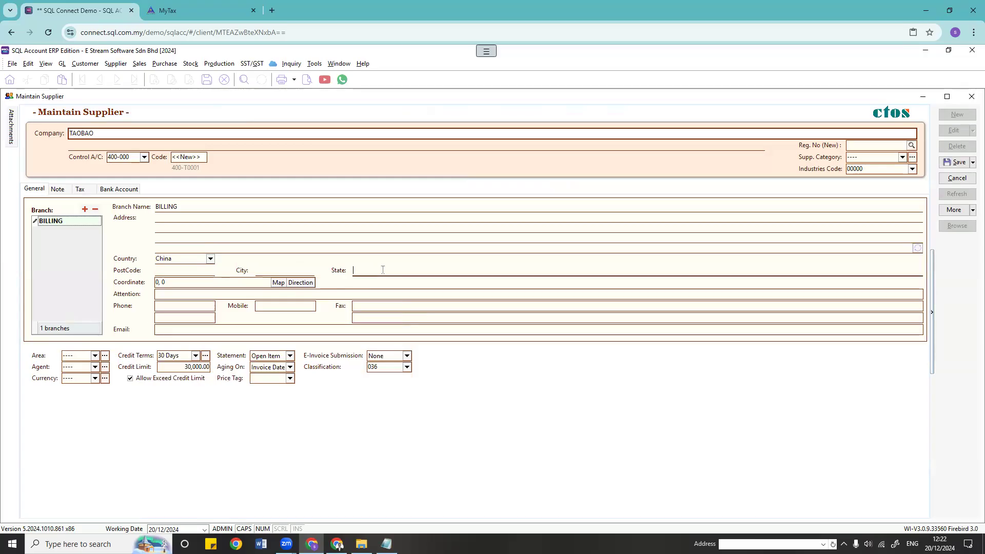
{"action": "left_click", "coordinate": [179, 304]}
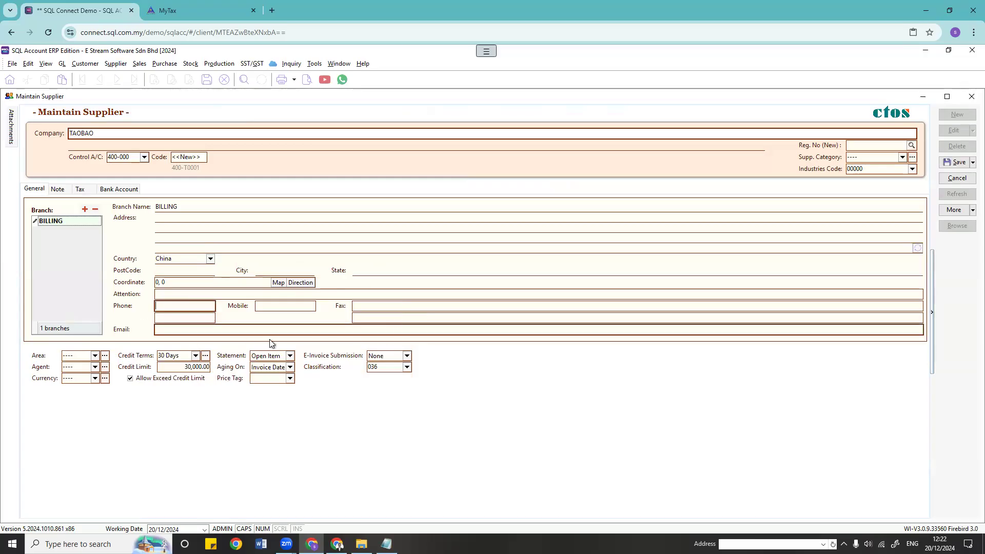
Step: Make the supplier Self-billed for e-invoices with classification 034 Importation of goods
{"action": "left_click", "coordinate": [252, 329]}
{"action": "left_click", "coordinate": [408, 356]}
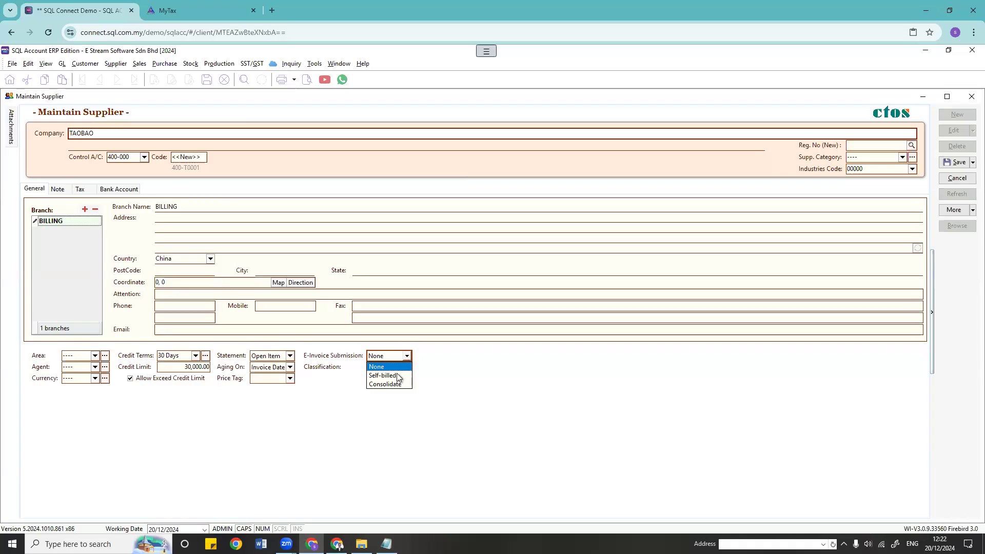
{"action": "left_click", "coordinate": [396, 377]}
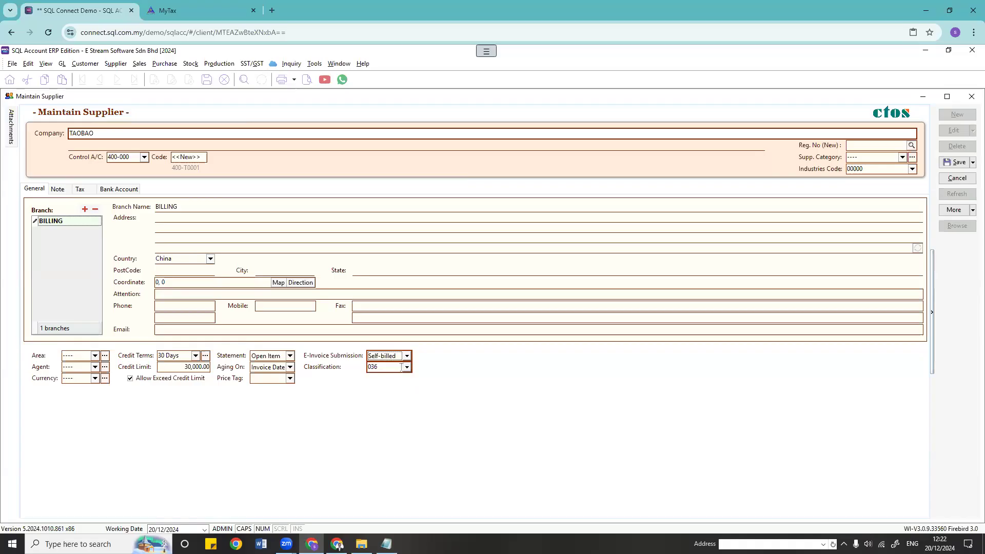
{"action": "left_click", "coordinate": [407, 367]}
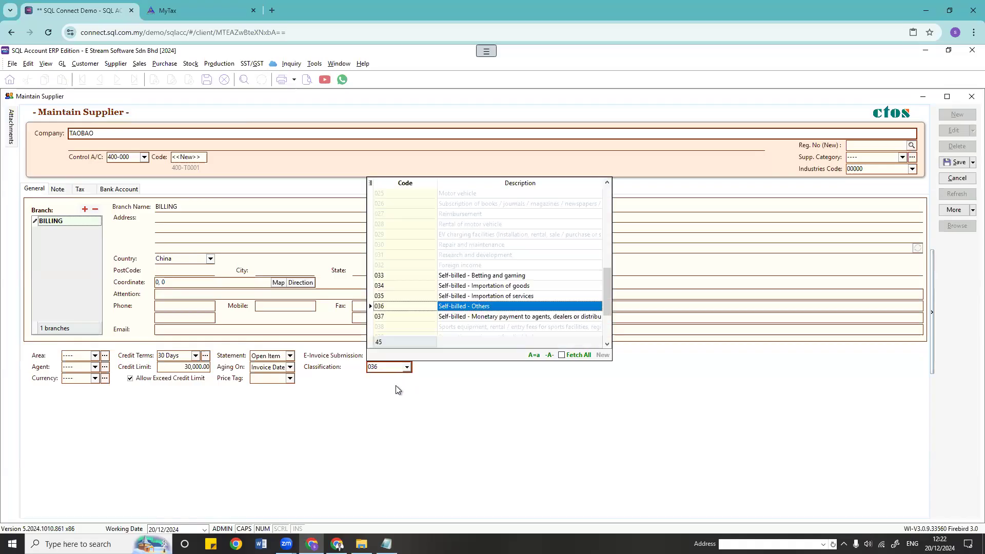
{"action": "left_click", "coordinate": [439, 291]}
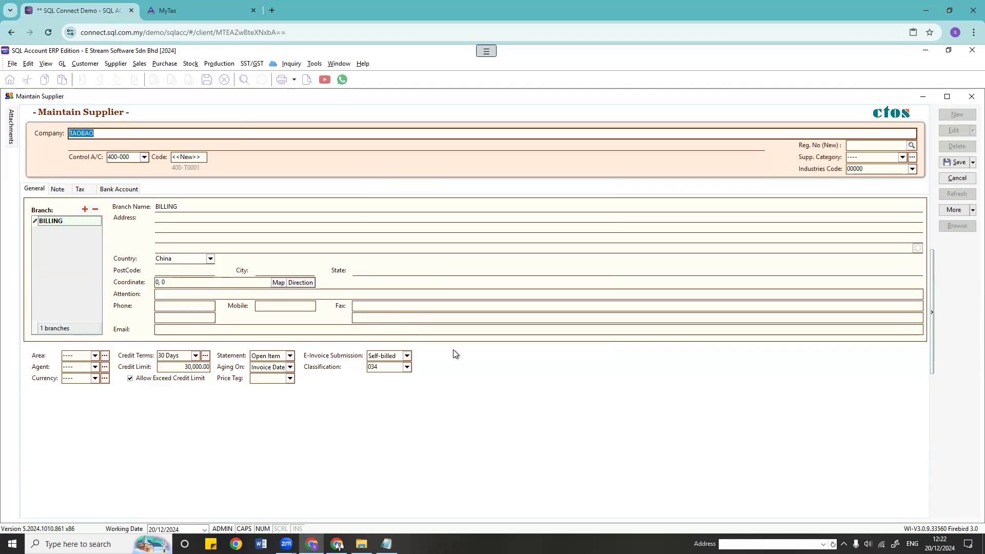
{"action": "left_click", "coordinate": [80, 189]}
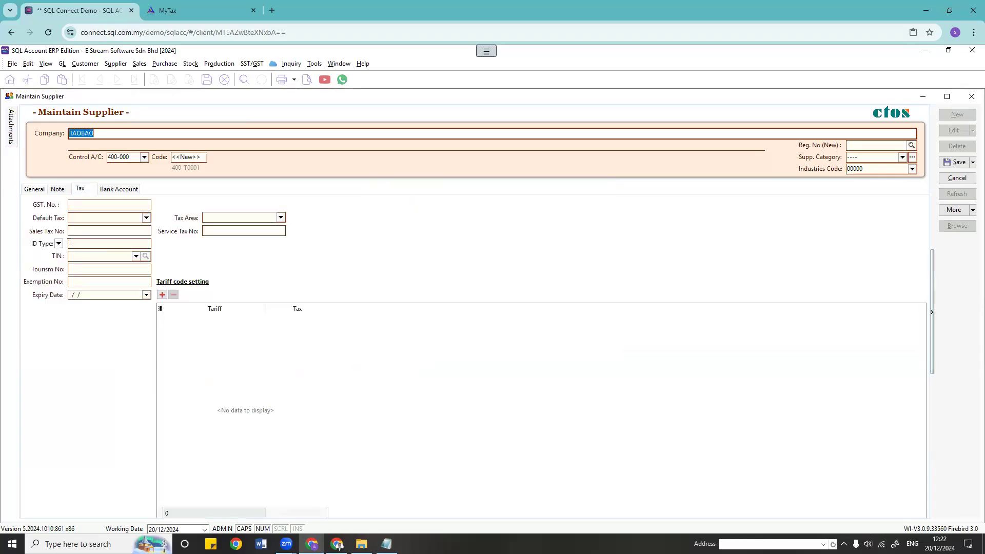
{"action": "left_click", "coordinate": [75, 244]}
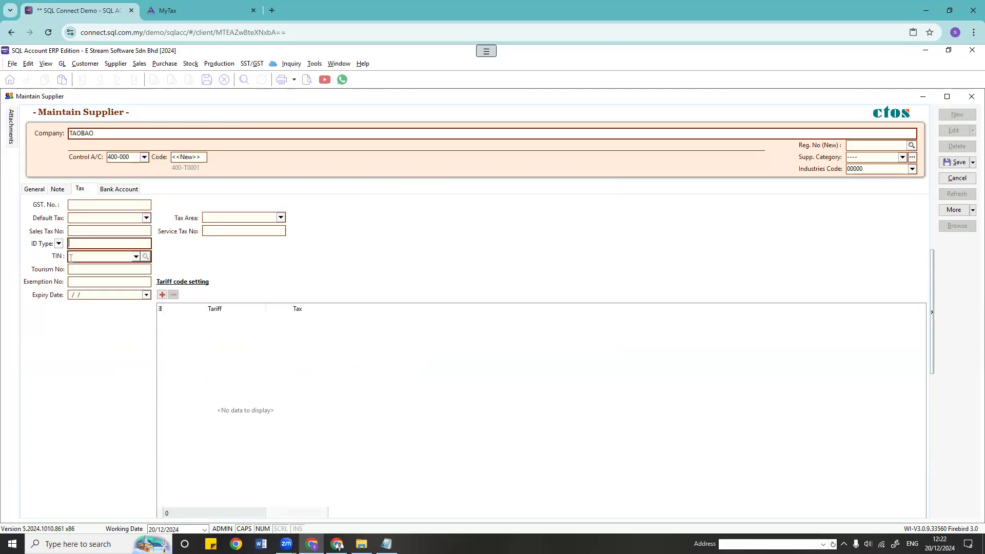
{"action": "left_click", "coordinate": [136, 257]}
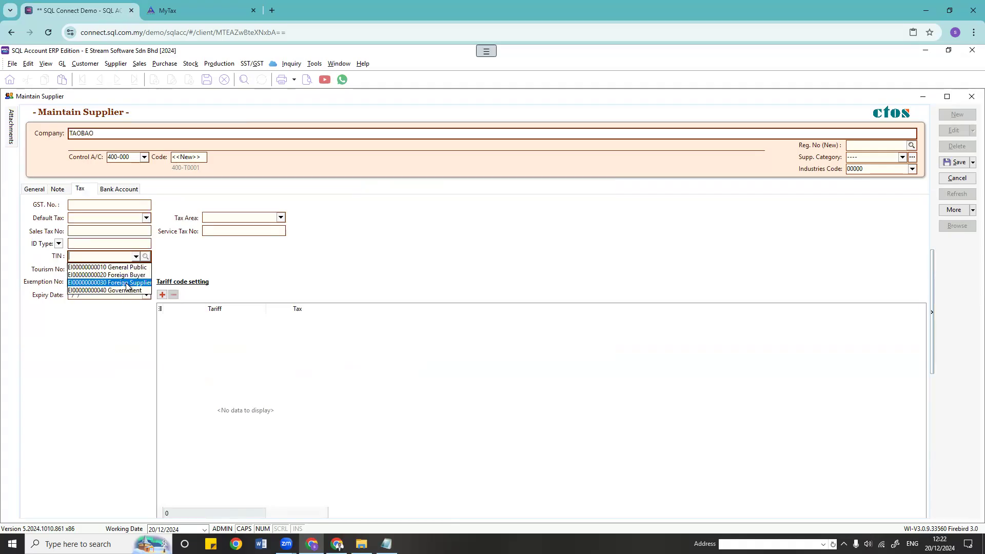
{"action": "left_click", "coordinate": [127, 284]}
{"action": "left_click", "coordinate": [136, 257]}
{"action": "left_click", "coordinate": [130, 283]}
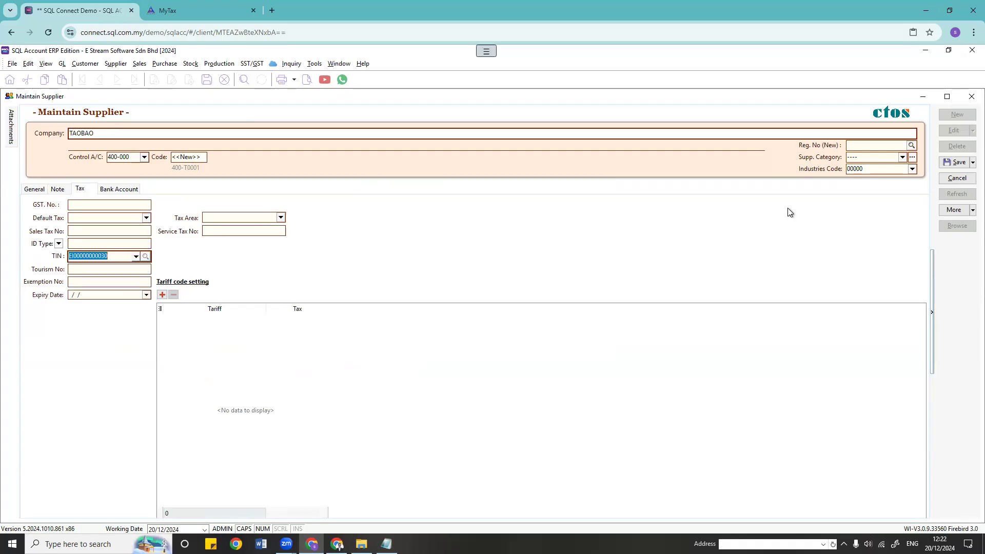
{"action": "left_click", "coordinate": [956, 166]}
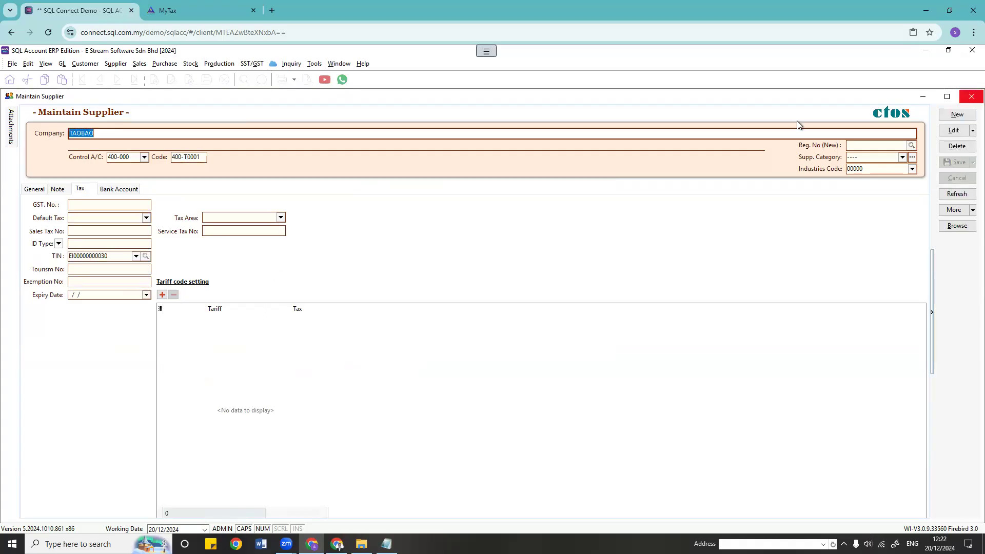
{"action": "left_click", "coordinate": [699, 114]}
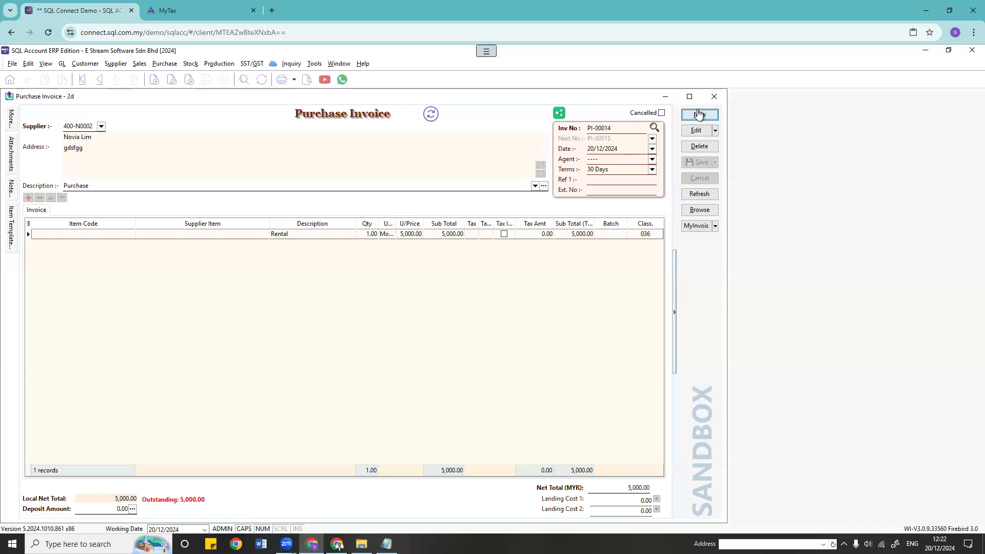
Step: Fill the invoice for TAOBAO with one CL/LED Ring line classified 034
{"action": "left_click", "coordinate": [101, 126]}
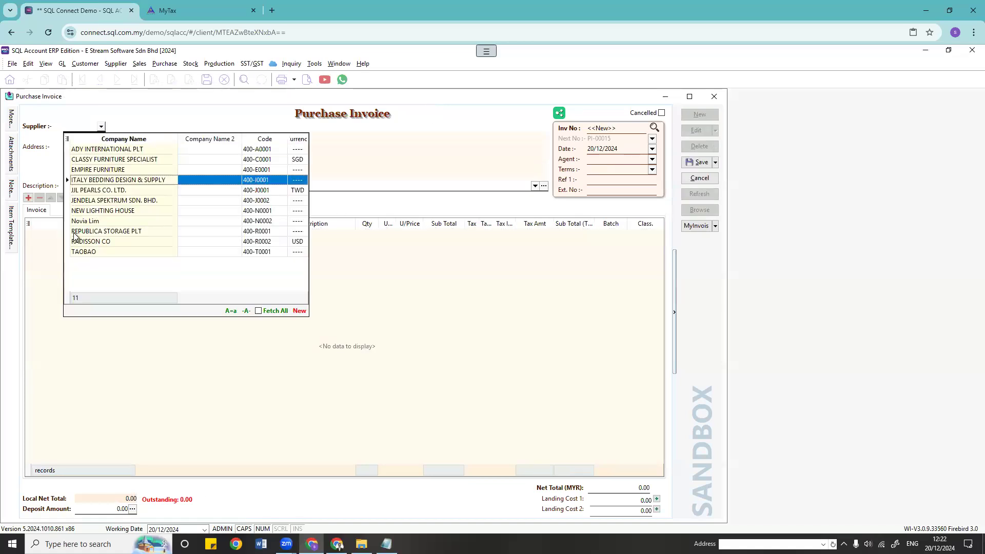
{"action": "left_click", "coordinate": [88, 253]}
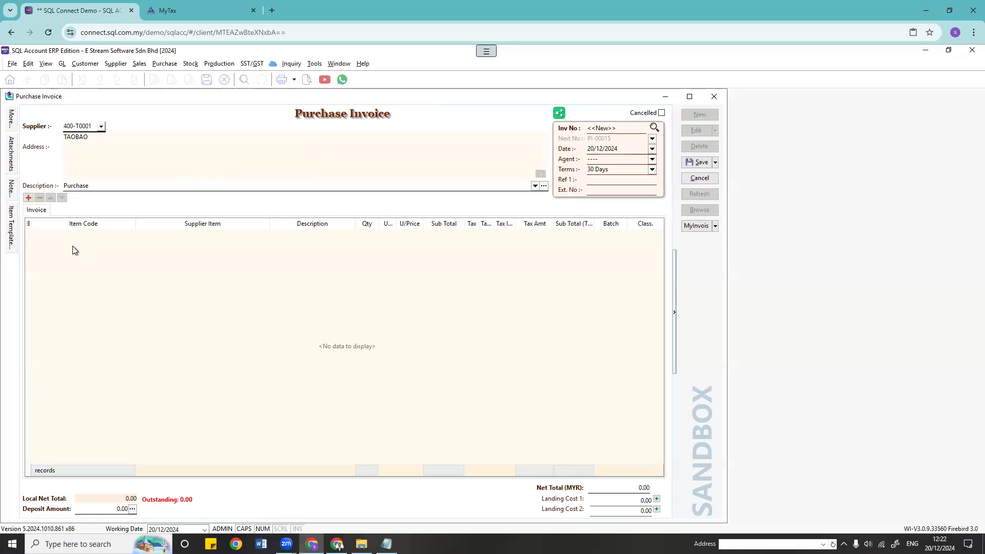
{"action": "left_click", "coordinate": [127, 236]}
{"action": "left_click", "coordinate": [131, 234]}
{"action": "left_click", "coordinate": [35, 293]}
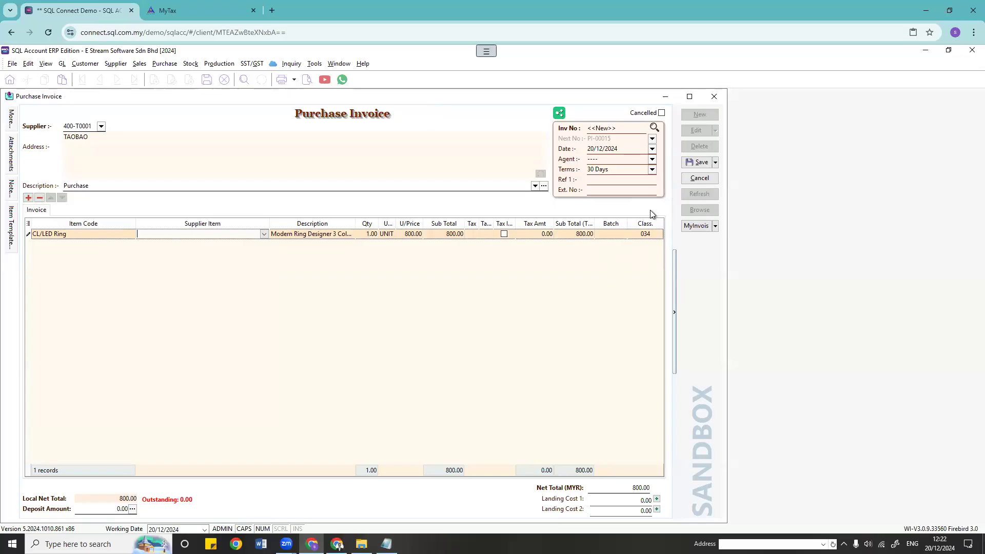
{"action": "left_click", "coordinate": [652, 234]}
{"action": "left_click", "coordinate": [658, 234]}
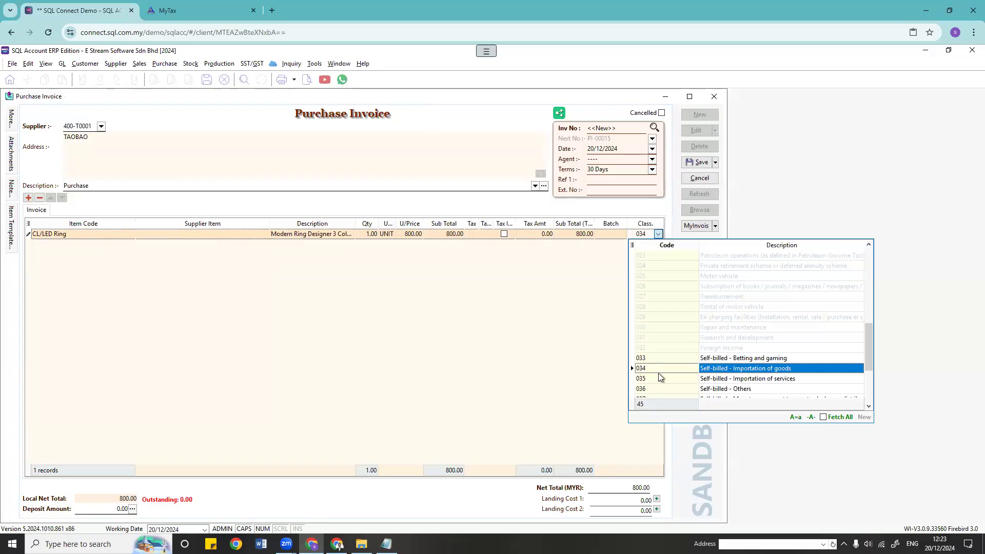
{"action": "left_click", "coordinate": [435, 315]}
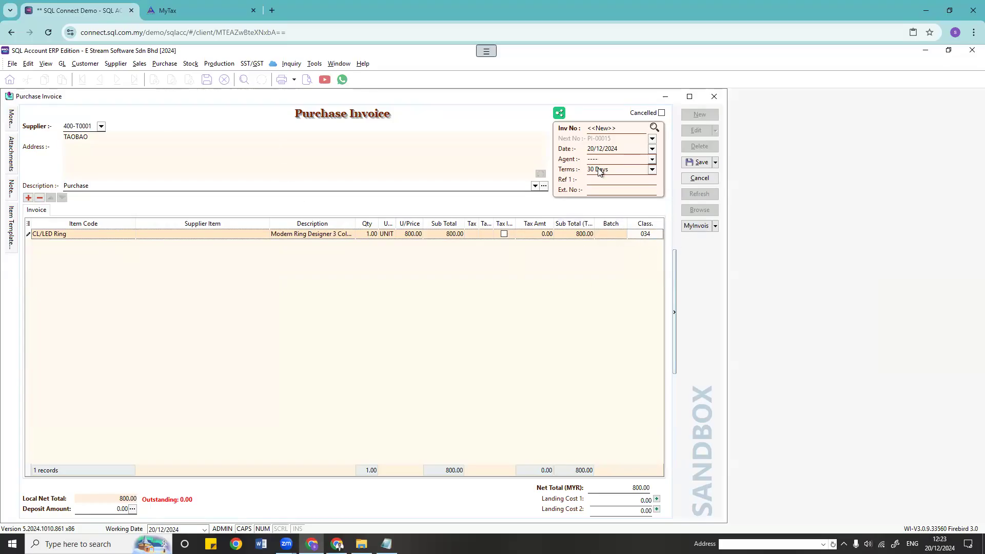
Step: Save PI-00015 and submit it as a sandbox MyInvois e-invoice
{"action": "left_click", "coordinate": [698, 163]}
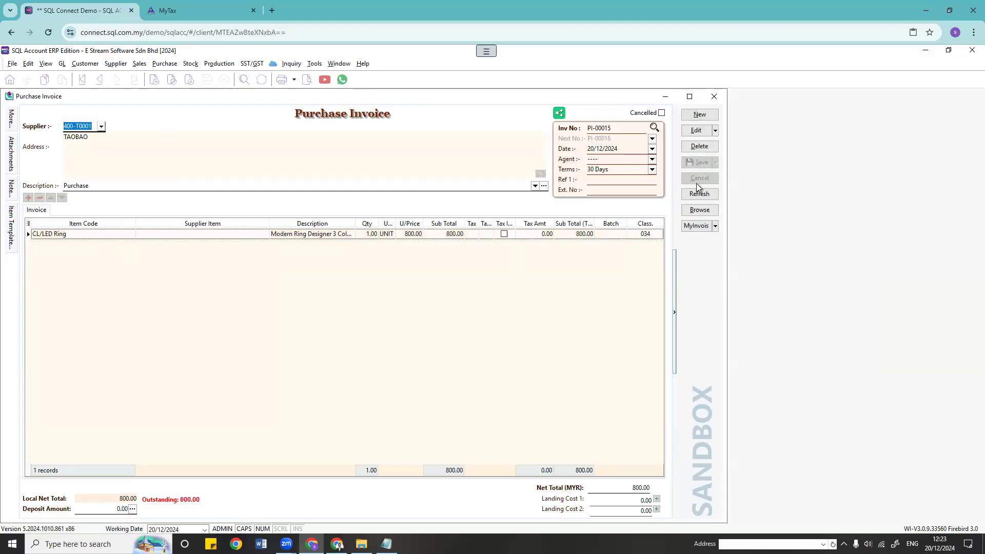
{"action": "left_click", "coordinate": [703, 228]}
{"action": "left_click", "coordinate": [706, 241]}
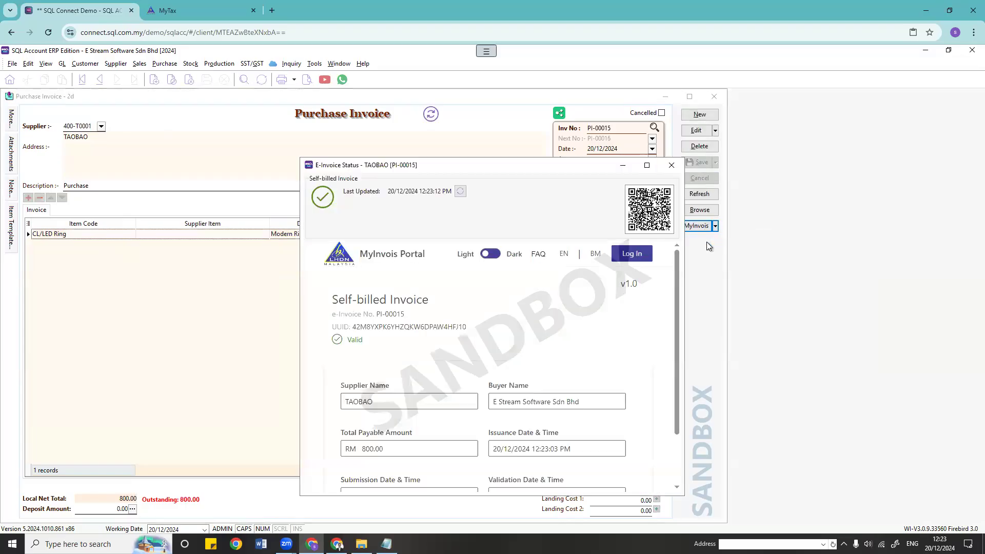
Step: Review the MyInvois portal page for PI-00015, then close the e-invoice status window
{"action": "scroll", "coordinate": [607, 303], "scroll_direction": "down", "scroll_amount": 2}
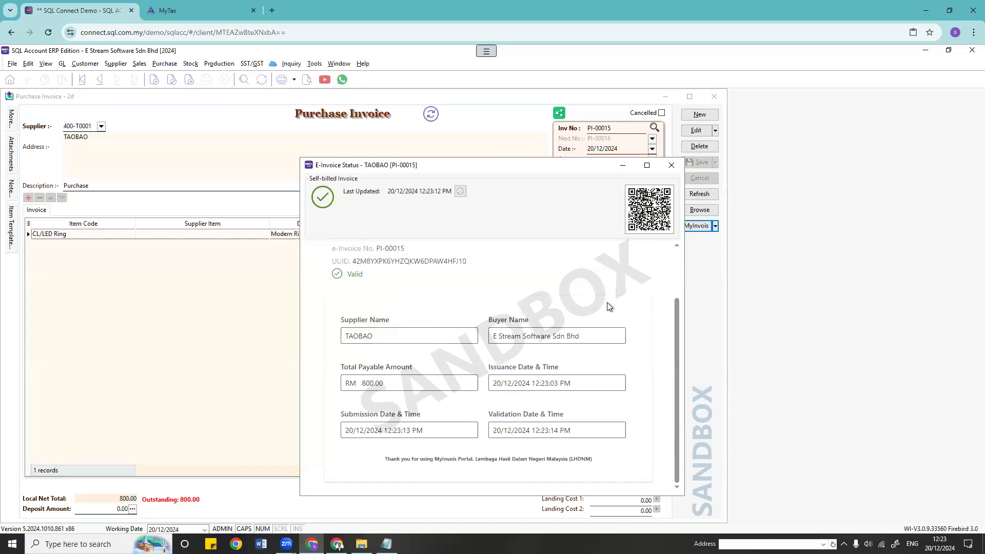
{"action": "scroll", "coordinate": [608, 305], "scroll_direction": "up", "scroll_amount": 1}
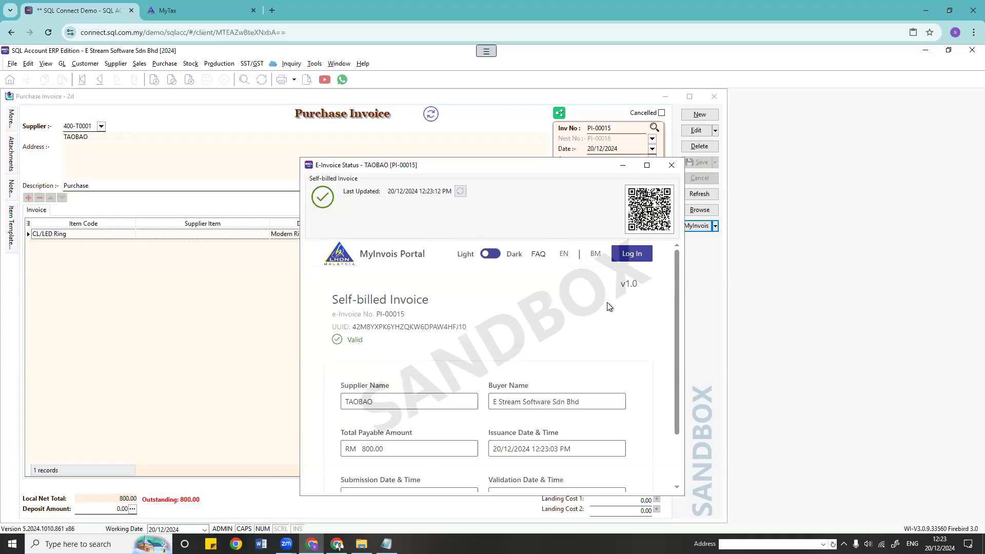
{"action": "left_click", "coordinate": [671, 166]}
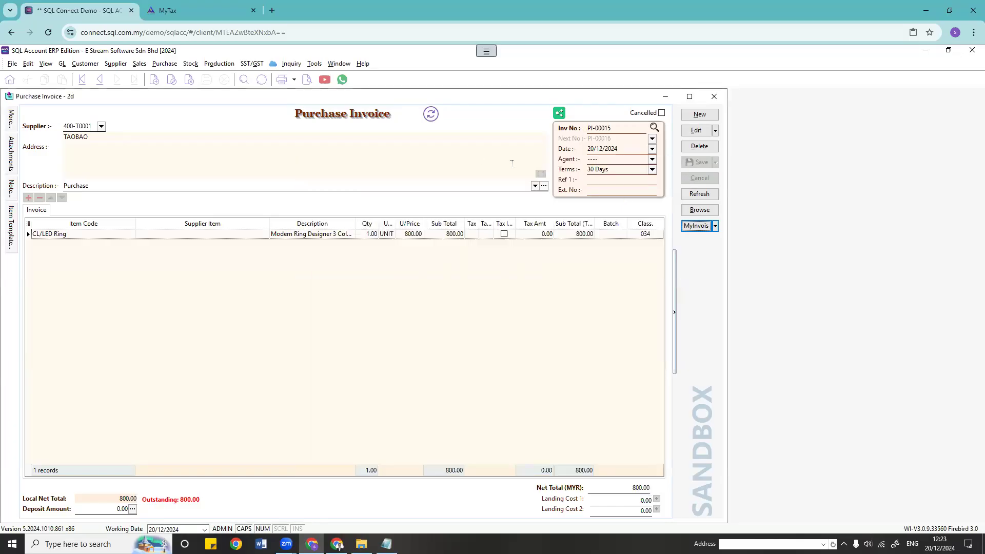
{"action": "left_click", "coordinate": [611, 129]}
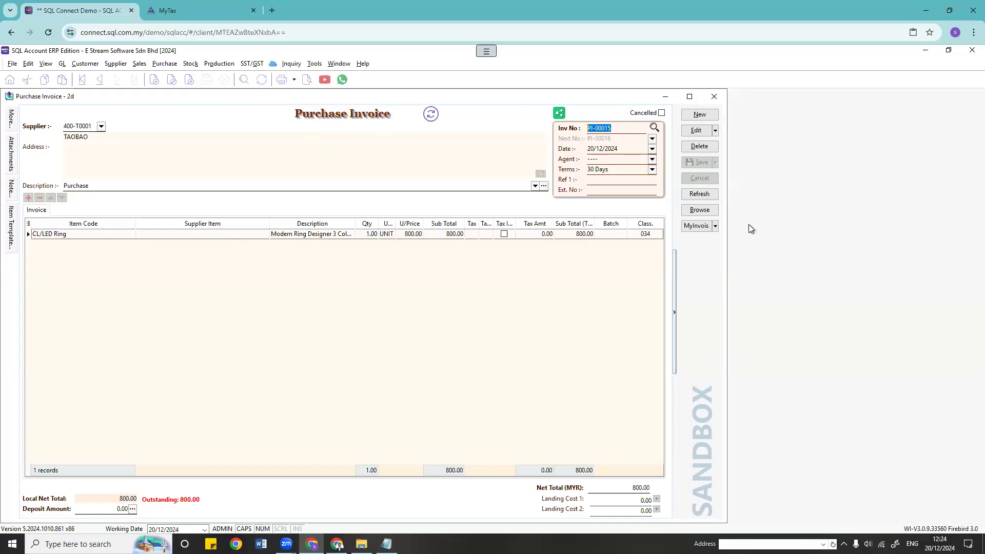
{"action": "left_click", "coordinate": [696, 227]}
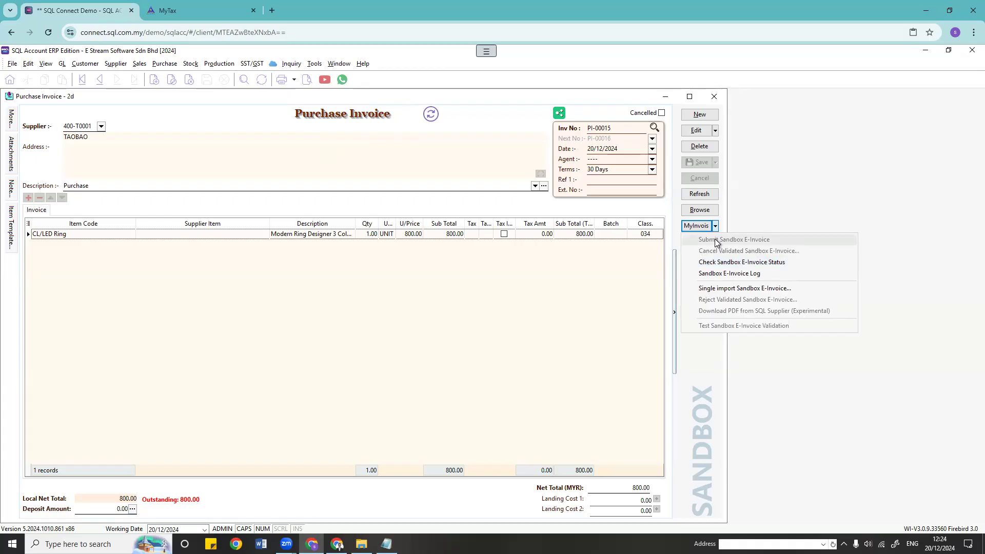
{"action": "left_click", "coordinate": [67, 234]}
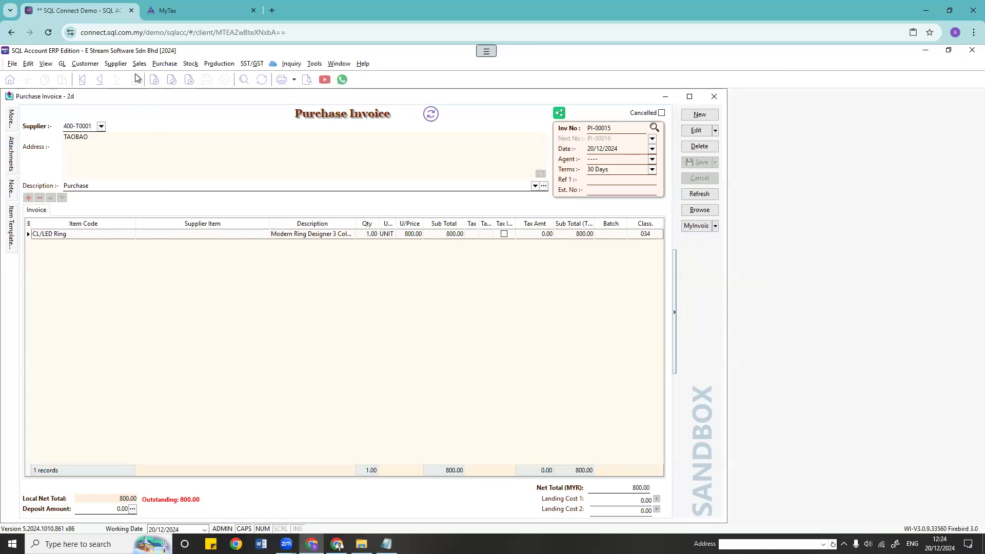
{"action": "left_click", "coordinate": [116, 63]}
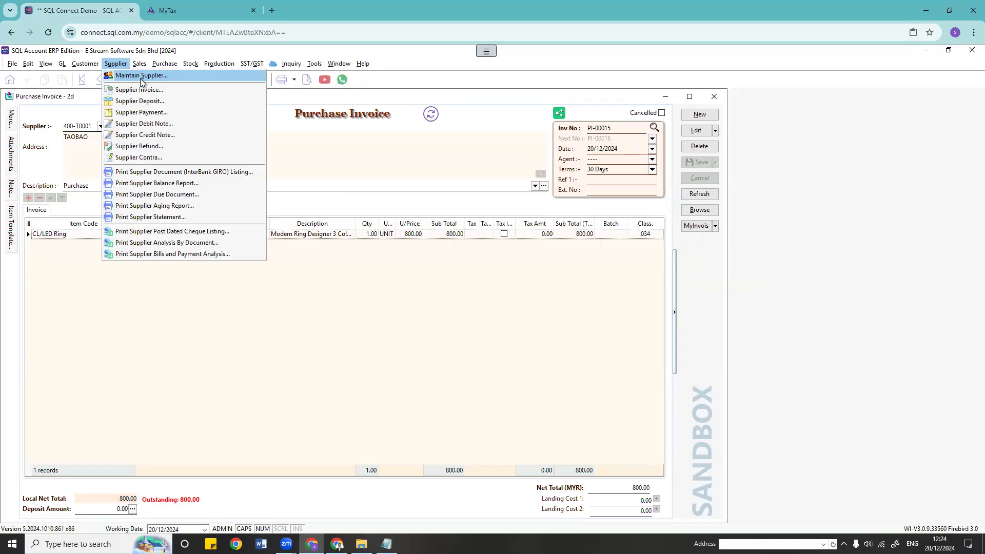
Step: Refresh PI-00015's e-invoice status to Valid and browse all 15 purchase invoices
{"action": "left_click", "coordinate": [699, 194]}
{"action": "left_click", "coordinate": [699, 195]}
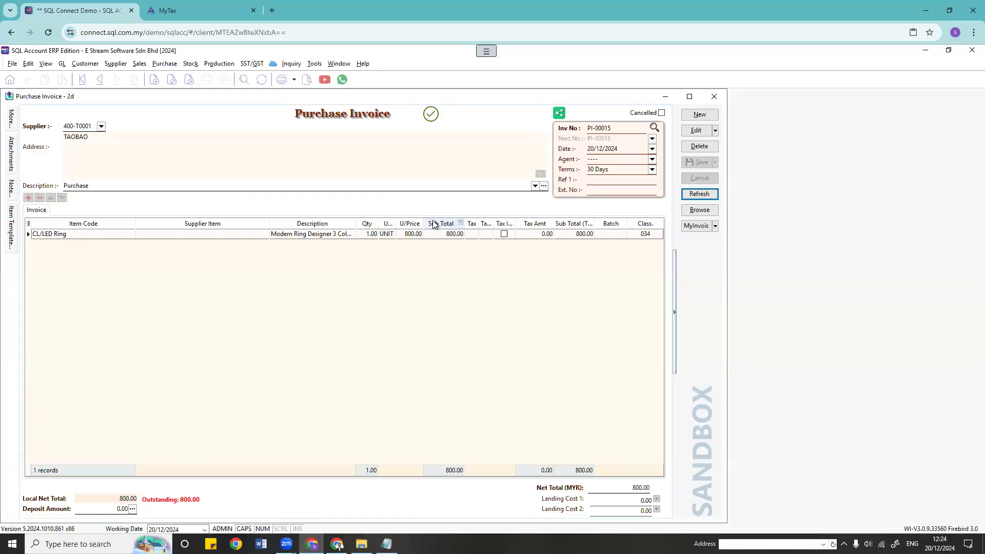
{"action": "left_click", "coordinate": [699, 210]}
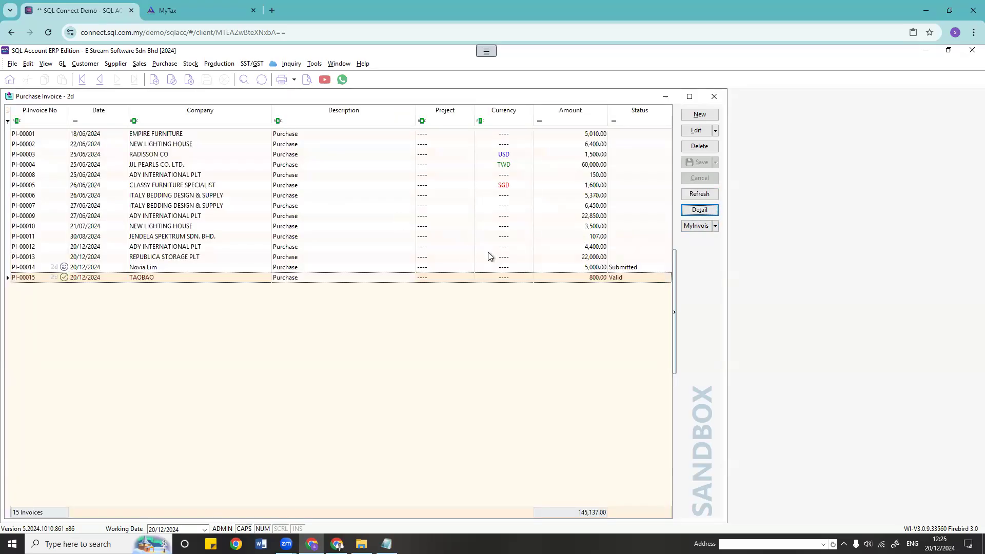
Step: Reload the invoice list and launch Batch import Sandbox E-Invoice for 20/11/2024–20/12/2024
{"action": "left_click", "coordinate": [706, 197]}
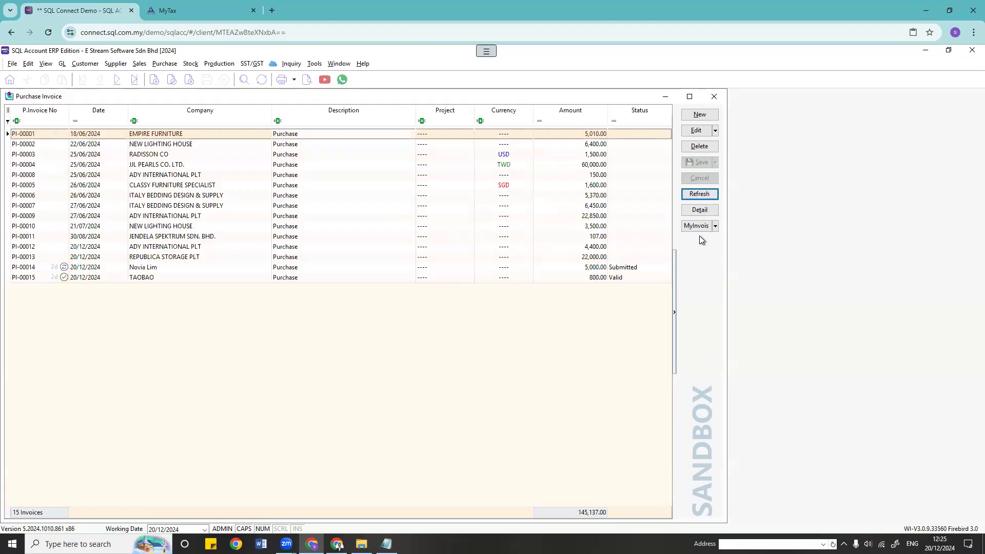
{"action": "left_click", "coordinate": [697, 226]}
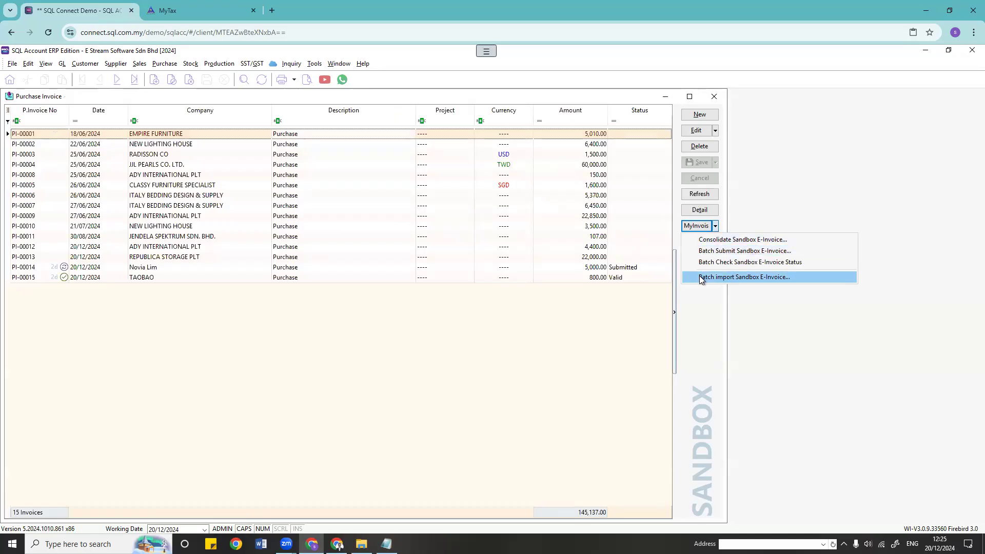
{"action": "left_click", "coordinate": [573, 334]}
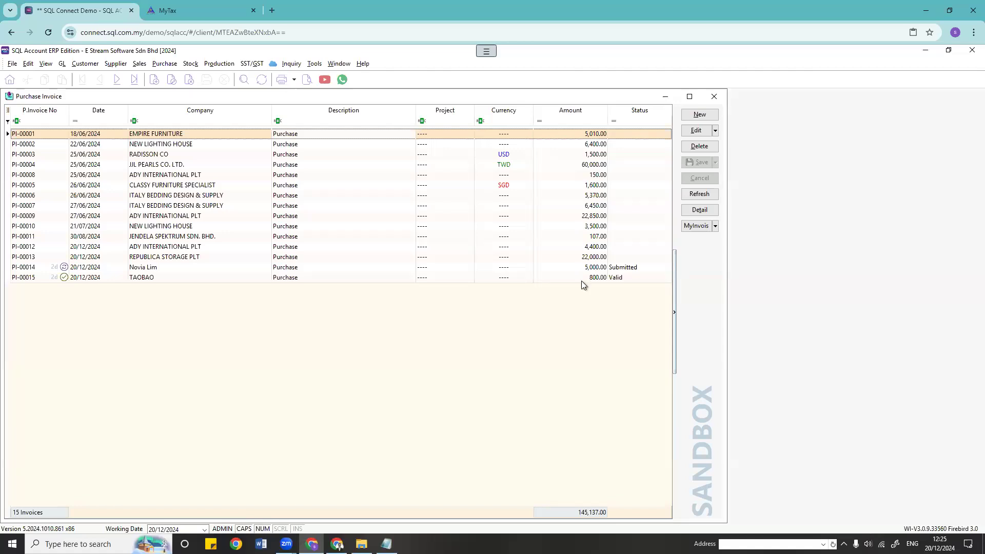
{"action": "left_click", "coordinate": [693, 226]}
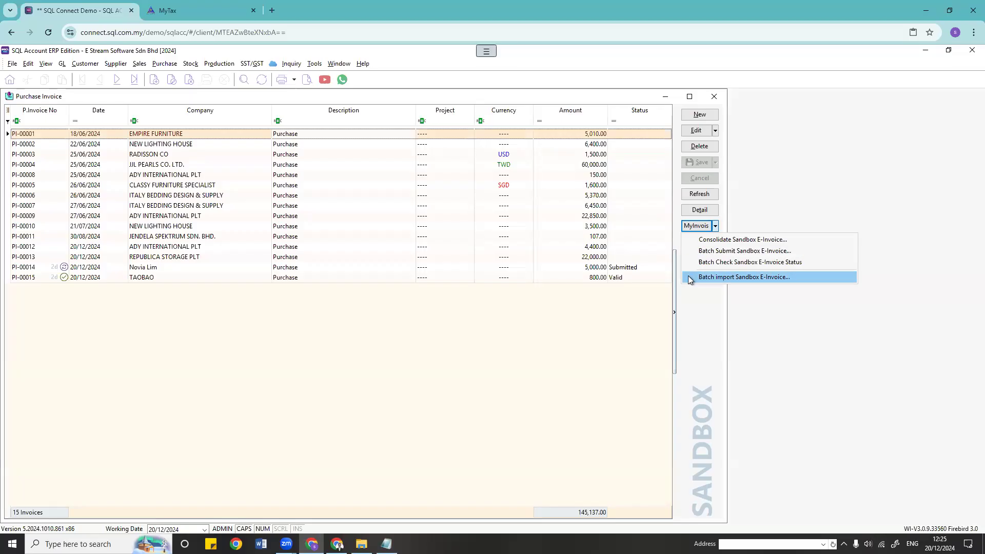
{"action": "left_click", "coordinate": [593, 322]}
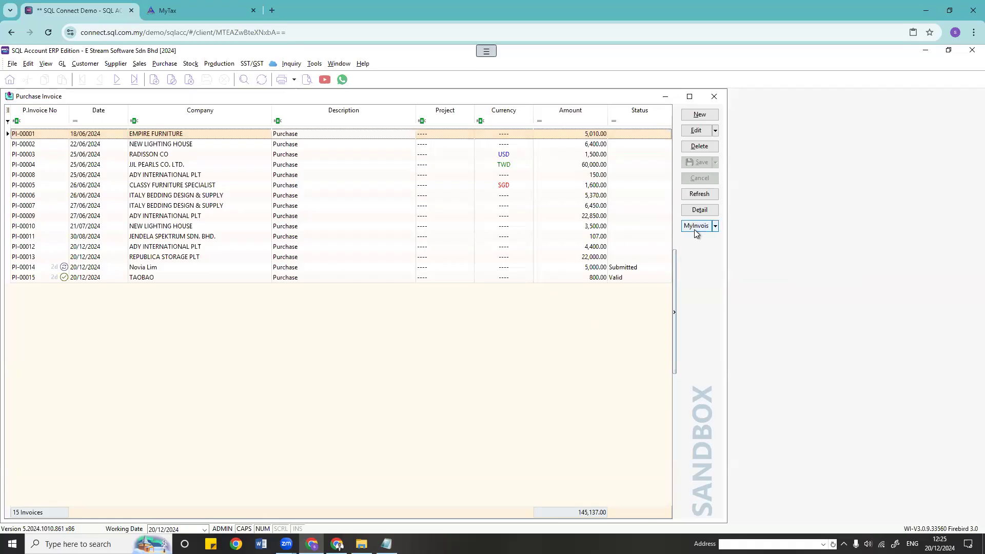
{"action": "left_click", "coordinate": [694, 230]}
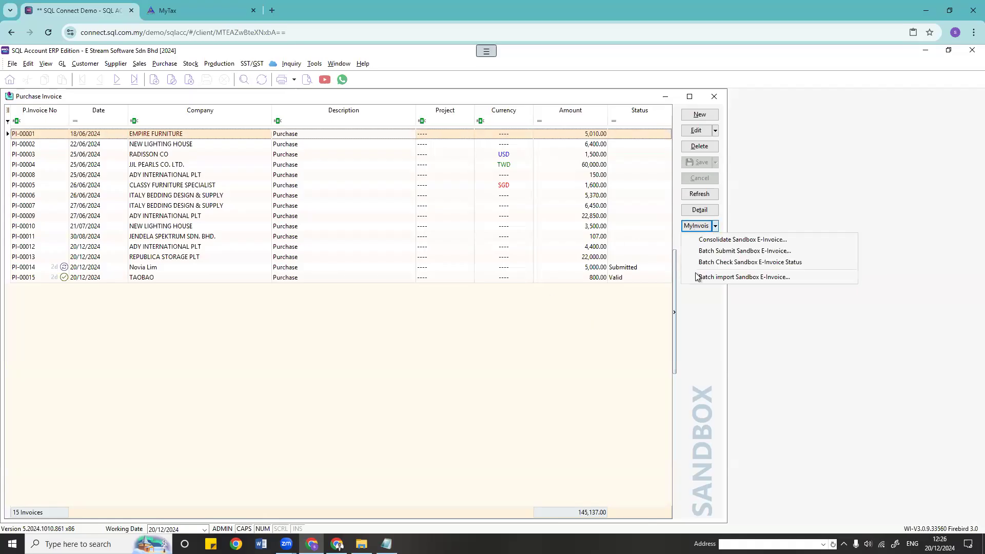
{"action": "left_click", "coordinate": [757, 279]}
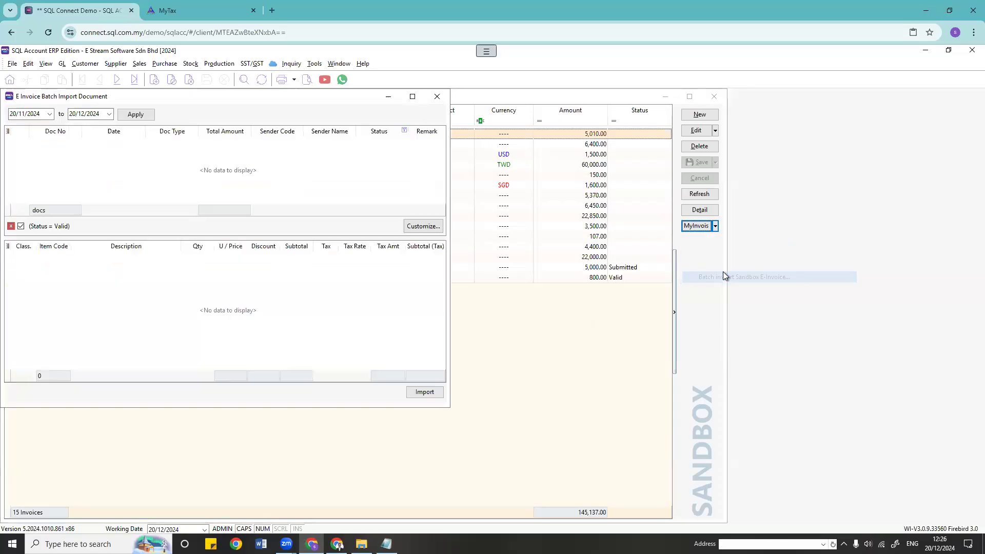
Step: Move the batch import window aside and bring the purchase invoice list forward
{"action": "left_click_drag", "start_coordinate": [242, 103], "coordinate": [459, 103]}
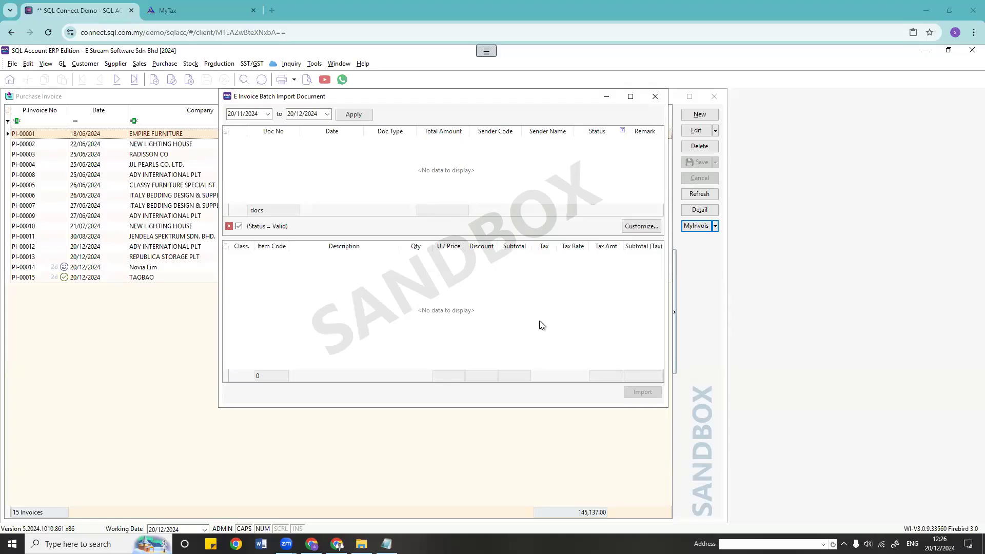
{"action": "left_click", "coordinate": [113, 322]}
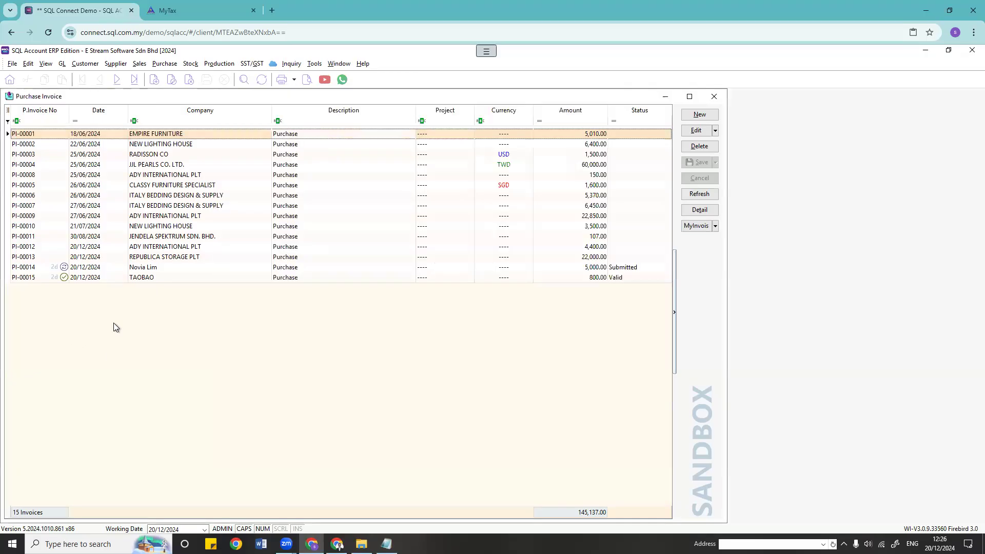
Step: Open PI-00014, add an Account column to its item grid, and browse the account lookup
{"action": "double_click", "coordinate": [169, 266]}
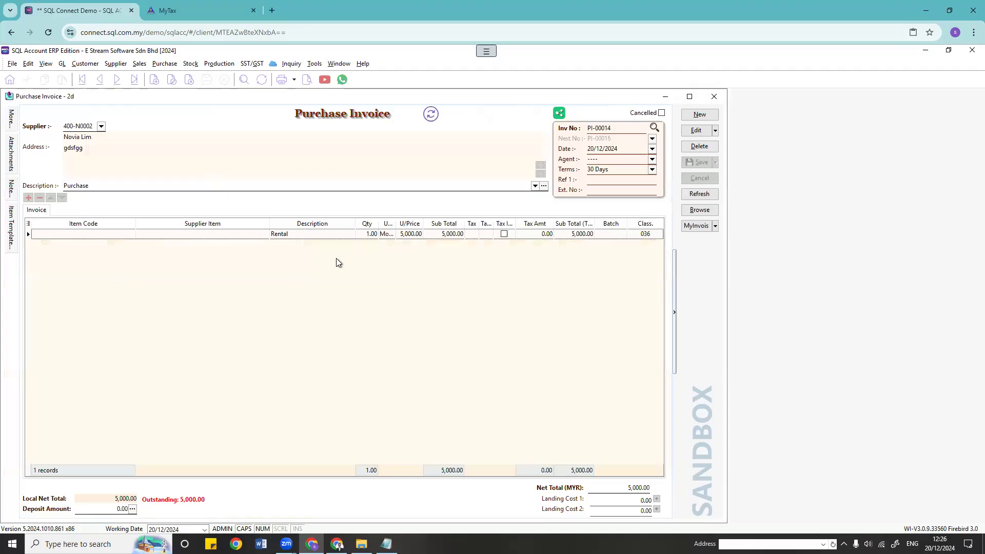
{"action": "left_click", "coordinate": [28, 224]}
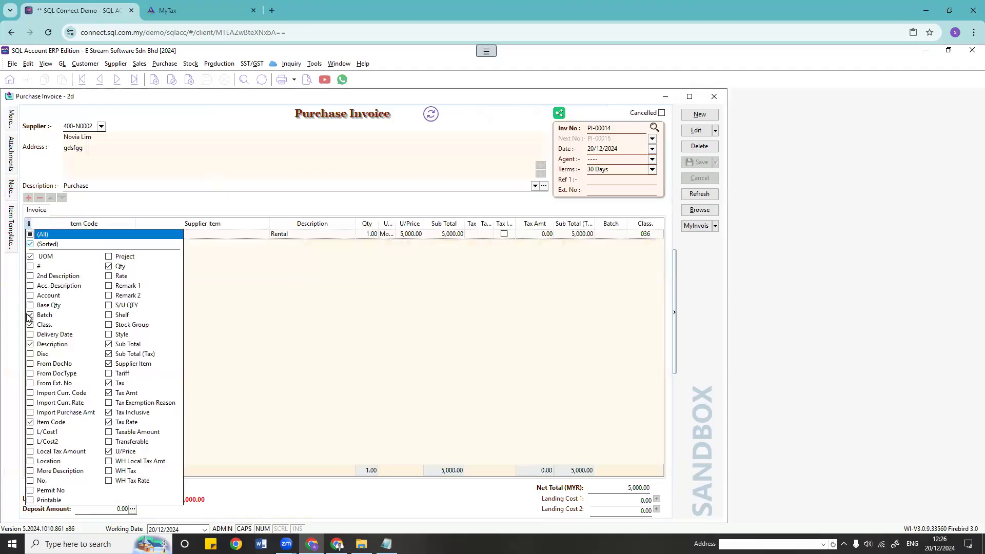
{"action": "left_click", "coordinate": [29, 296]}
{"action": "left_click", "coordinate": [592, 235]}
{"action": "left_click", "coordinate": [593, 235]}
{"action": "scroll", "coordinate": [666, 370], "scroll_direction": "down", "scroll_amount": 5}
{"action": "left_click", "coordinate": [611, 318]}
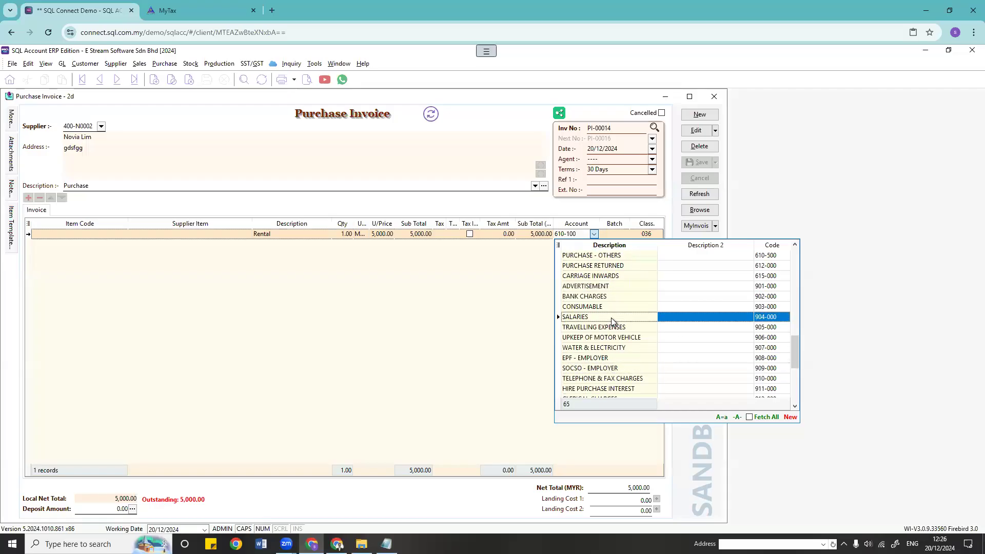
{"action": "scroll", "coordinate": [613, 326], "scroll_direction": "up", "scroll_amount": 2}
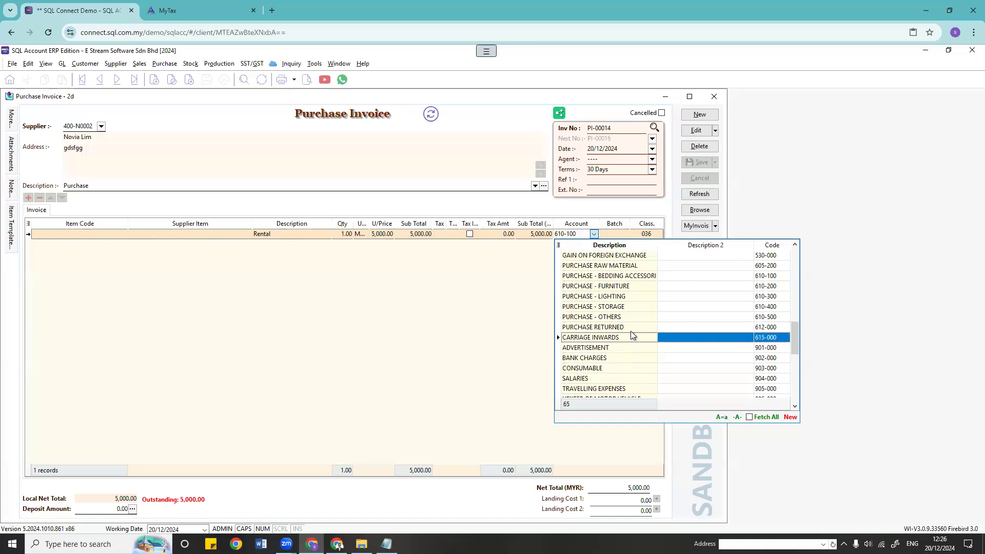
{"action": "left_click", "coordinate": [358, 294]}
Step: Recheck the account lookup, keeping the 5,000.00 Rental line on account 610-100
{"action": "left_click", "coordinate": [28, 223]}
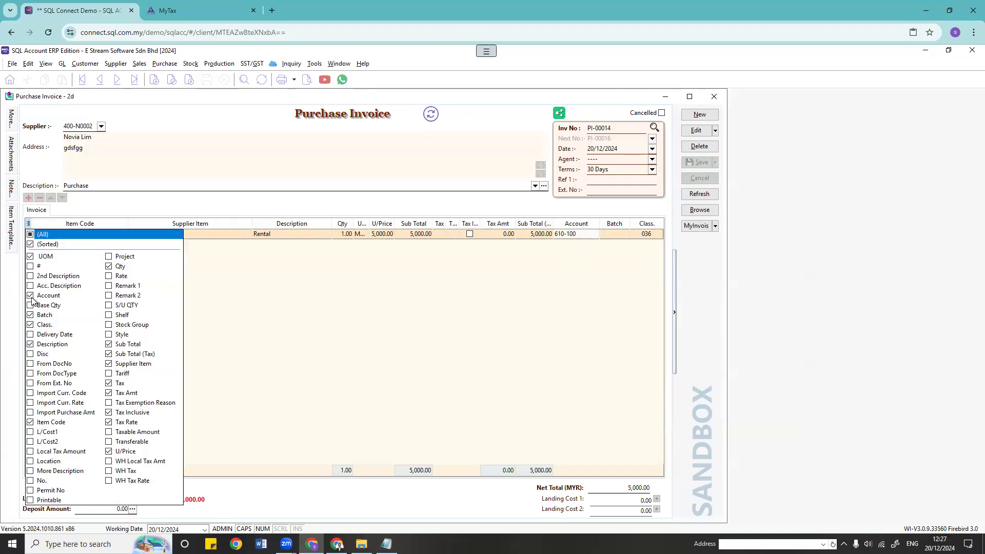
{"action": "left_click", "coordinate": [588, 243]}
{"action": "left_click", "coordinate": [595, 234]}
{"action": "scroll", "coordinate": [670, 319], "scroll_direction": "down", "scroll_amount": 3}
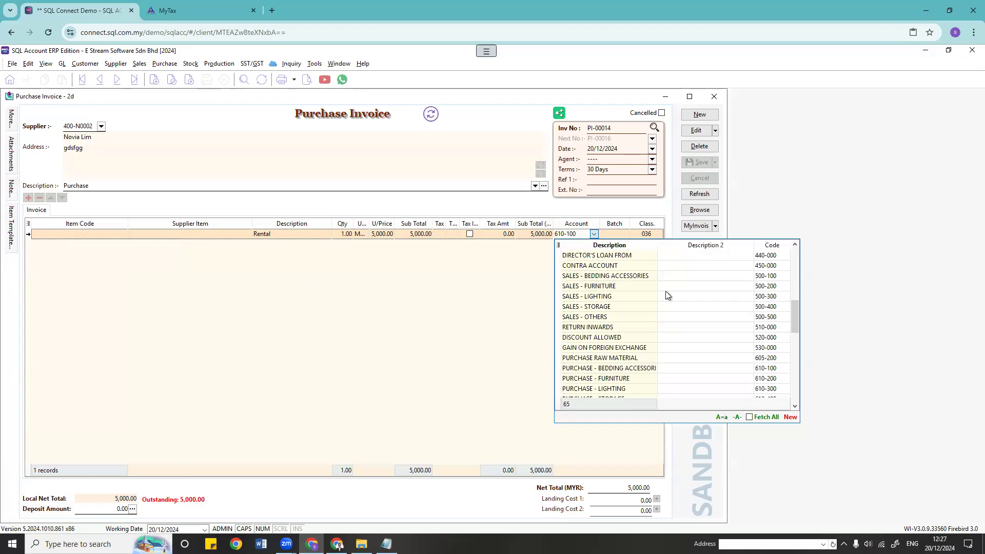
{"action": "scroll", "coordinate": [710, 339], "scroll_direction": "down", "scroll_amount": 5}
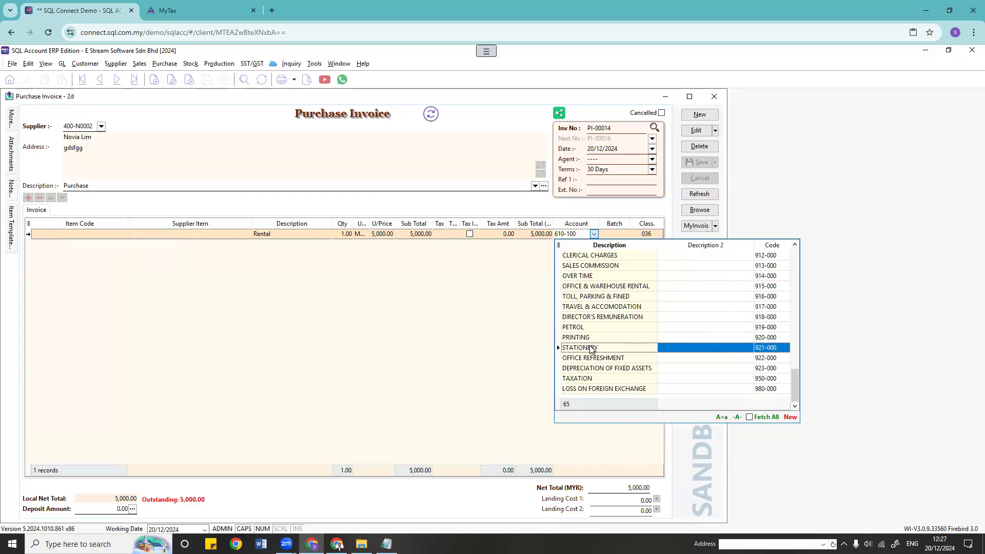
{"action": "scroll", "coordinate": [600, 365], "scroll_direction": "up", "scroll_amount": 3}
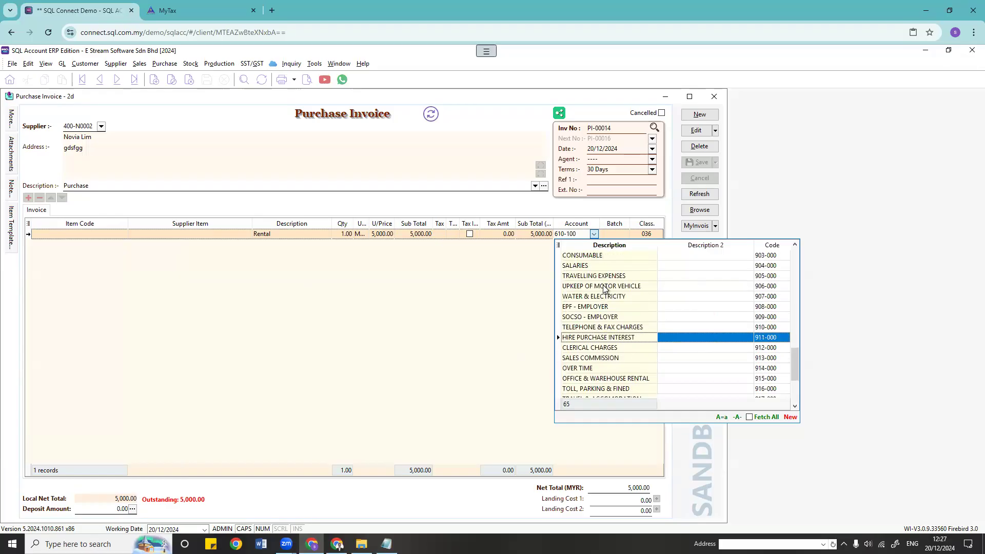
{"action": "scroll", "coordinate": [607, 315], "scroll_direction": "up", "scroll_amount": 2}
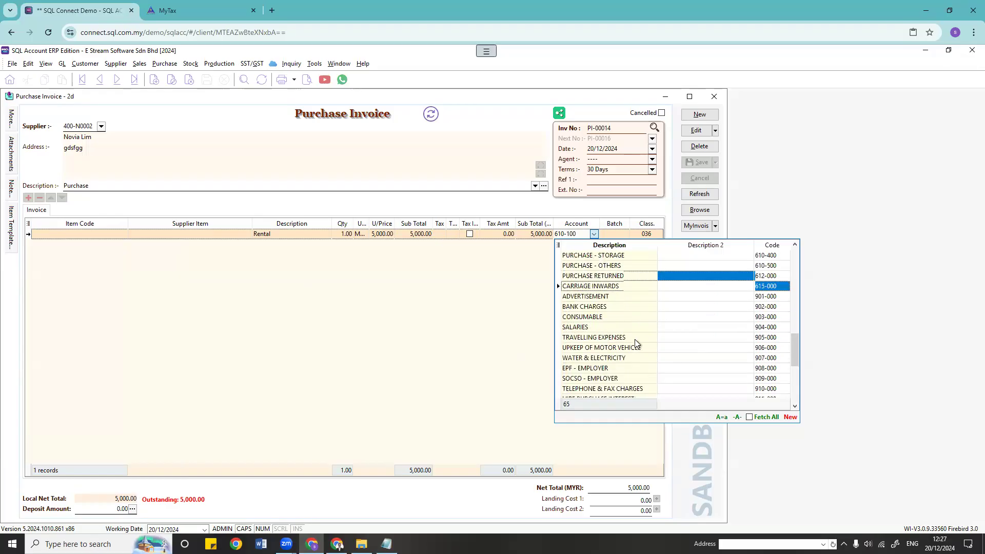
{"action": "left_click", "coordinate": [361, 288]}
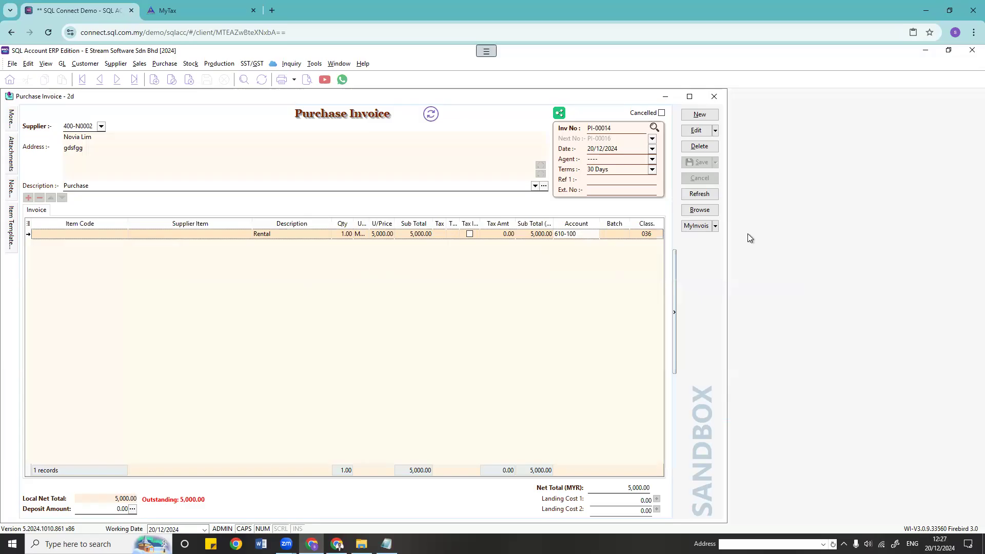
{"action": "left_click", "coordinate": [339, 63]}
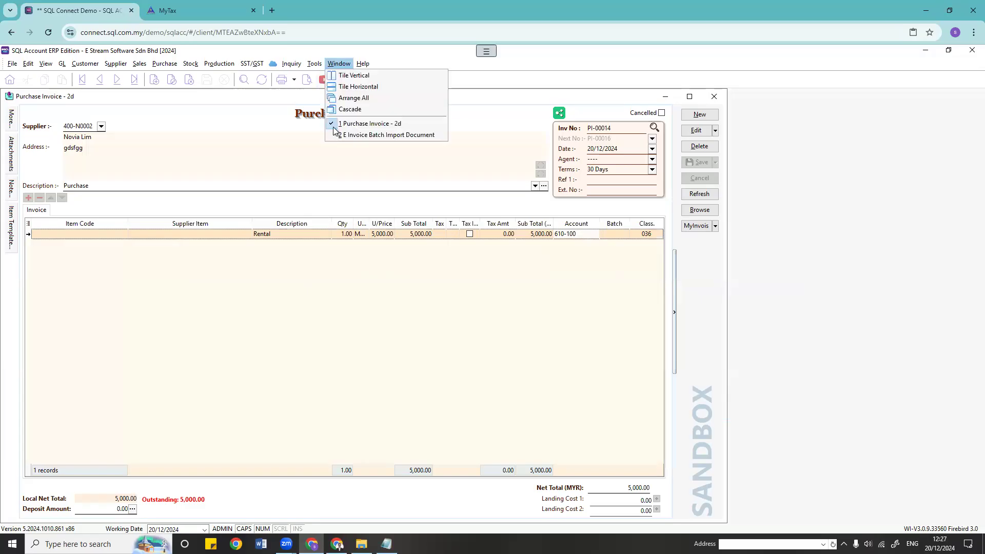
Step: Load e-invoices in the batch import window for 01/12/2024 to 20/12/2024
{"action": "left_click", "coordinate": [351, 135]}
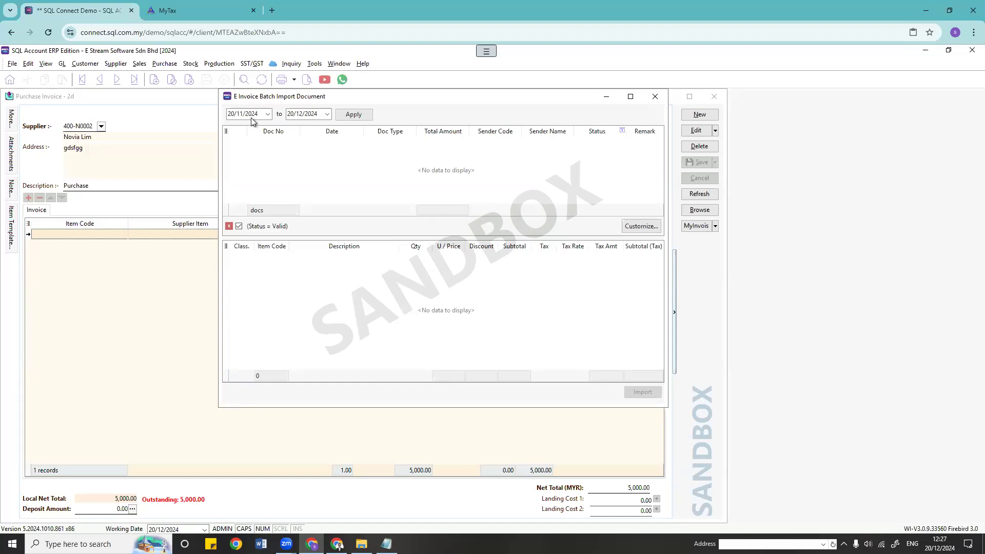
{"action": "left_click", "coordinate": [269, 114]}
{"action": "left_click", "coordinate": [324, 145]}
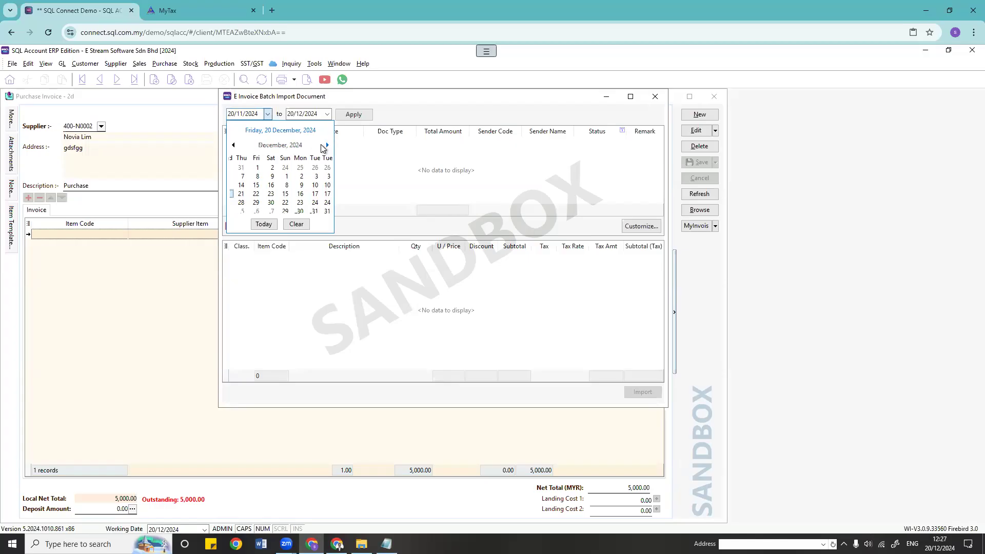
{"action": "left_click", "coordinate": [236, 176]}
{"action": "left_click", "coordinate": [327, 115]}
{"action": "left_click", "coordinate": [328, 116]}
{"action": "left_click", "coordinate": [356, 116]}
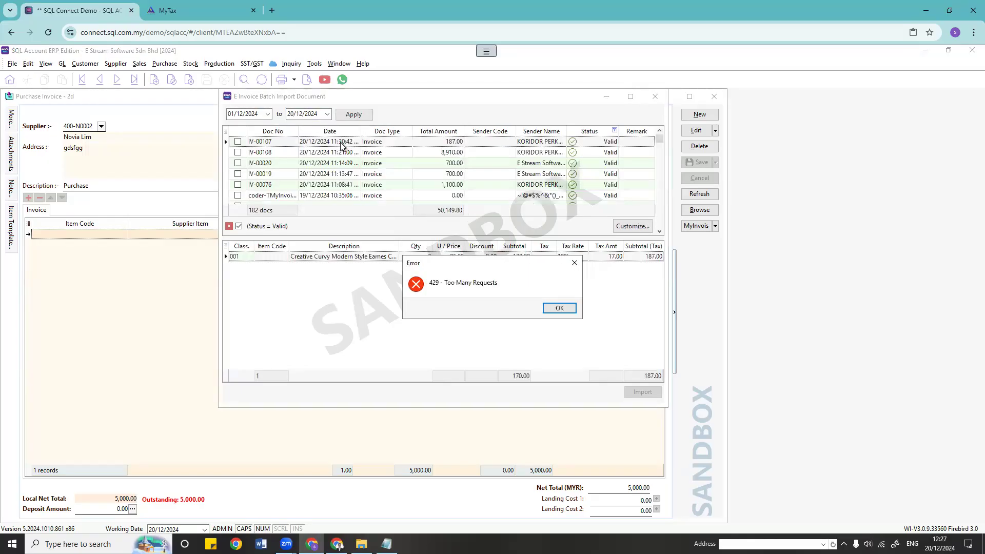
Step: Dismiss the 429 error, widen the Sender Name column, and tick IV-00107 for import
{"action": "left_click", "coordinate": [562, 309]}
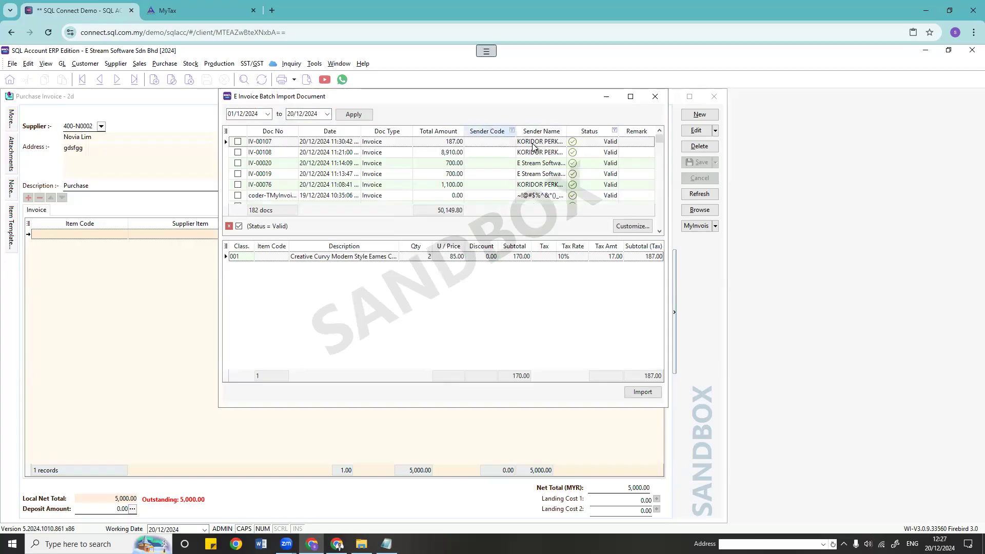
{"action": "left_click_drag", "start_coordinate": [597, 129], "coordinate": [602, 129]}
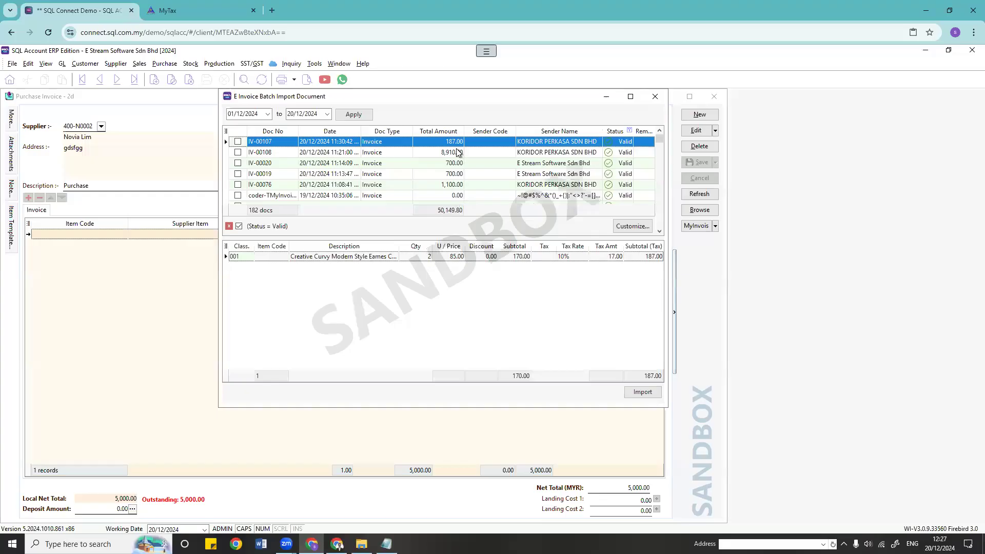
{"action": "left_click", "coordinate": [237, 142]}
{"action": "left_click", "coordinate": [506, 141]}
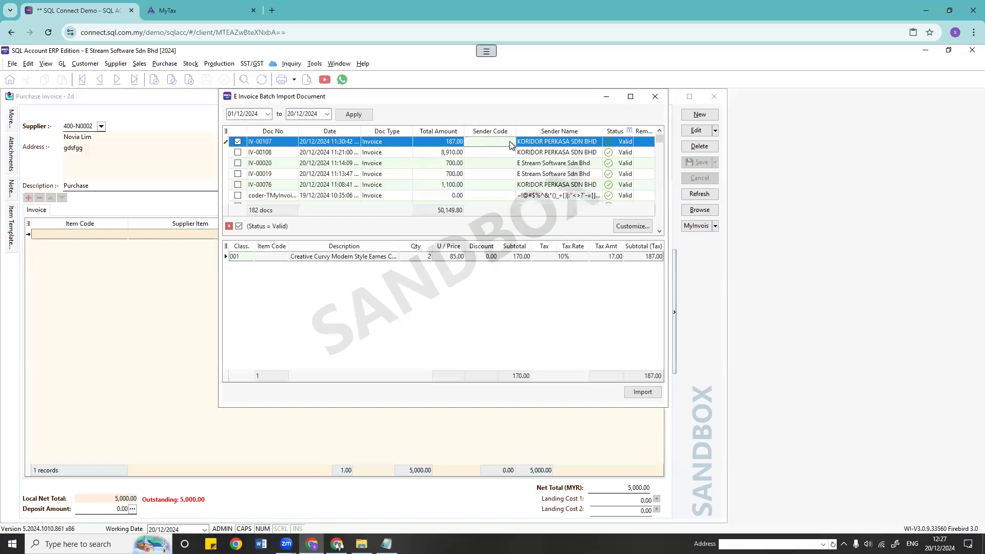
Step: Give IV-00107 supplier 400-N0001 NEW LIGHTING HOUSE and item CCE/Black-Chair
{"action": "left_click", "coordinate": [509, 141]}
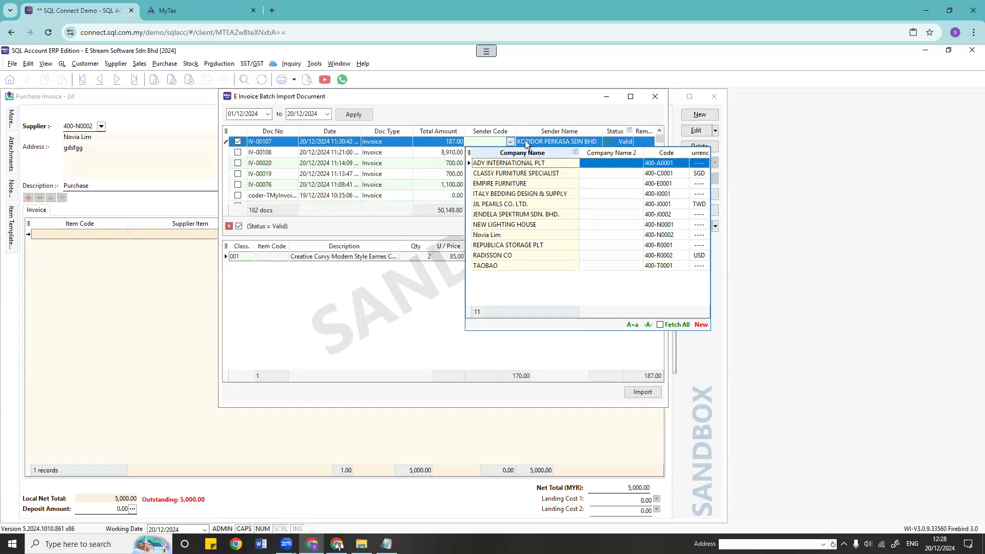
{"action": "left_click", "coordinate": [520, 225]}
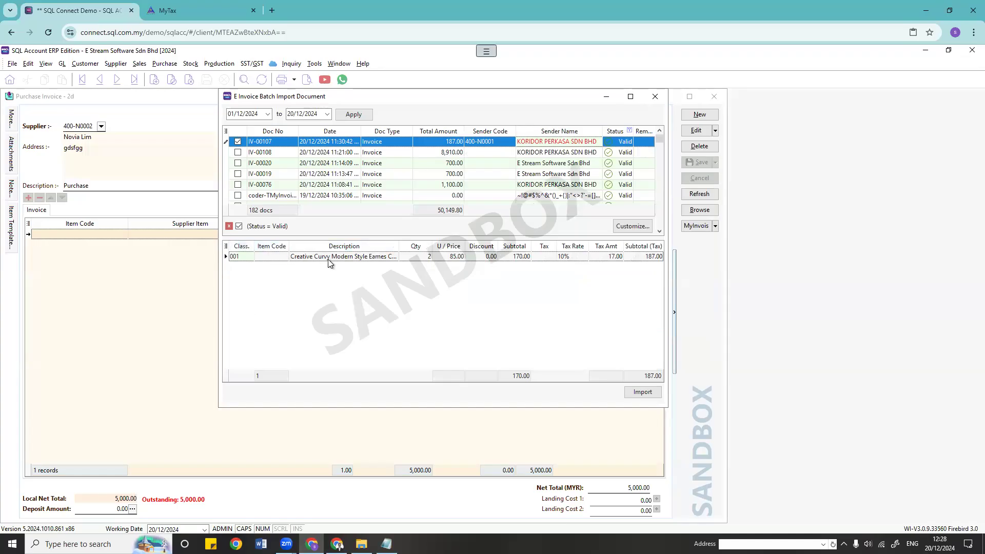
{"action": "left_click", "coordinate": [276, 257]}
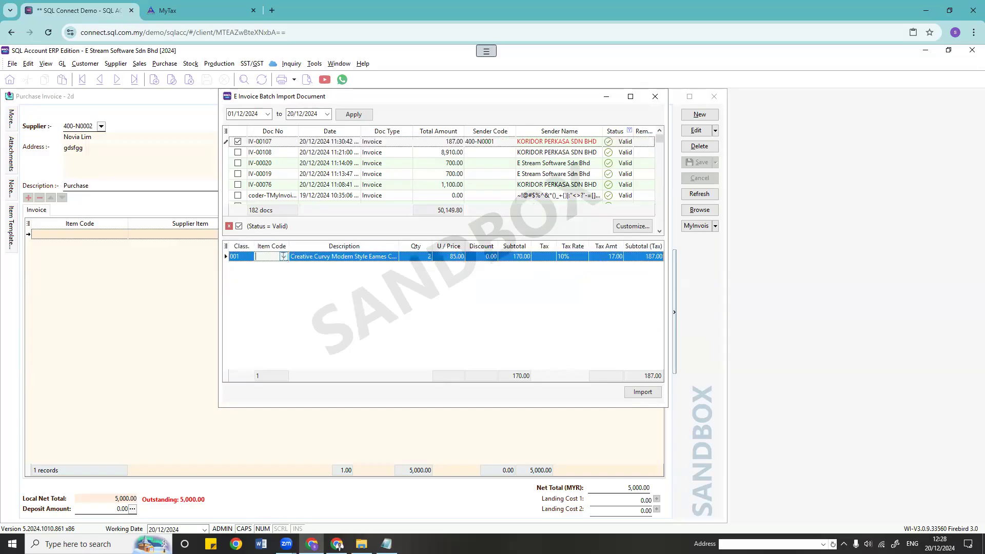
{"action": "left_click", "coordinate": [283, 257]}
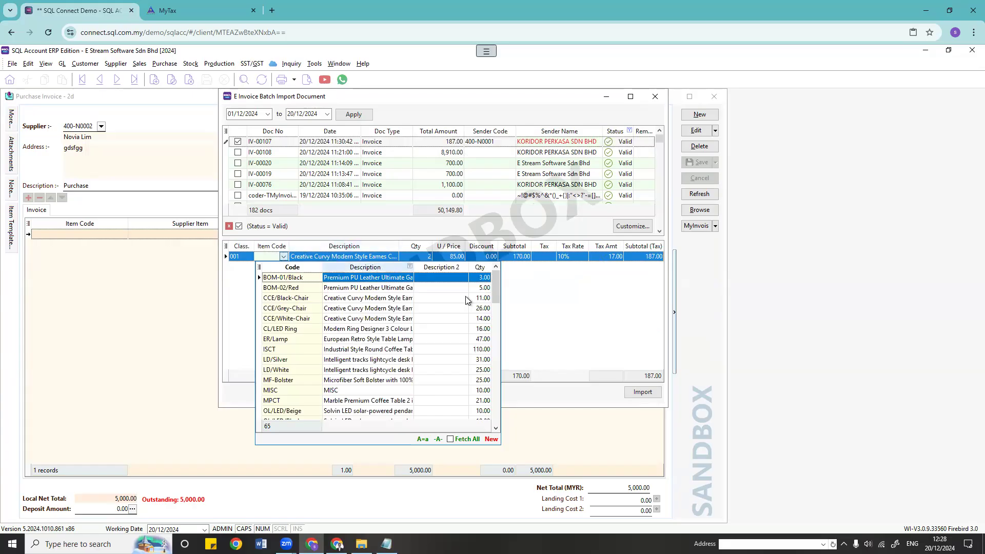
{"action": "left_click", "coordinate": [300, 300]}
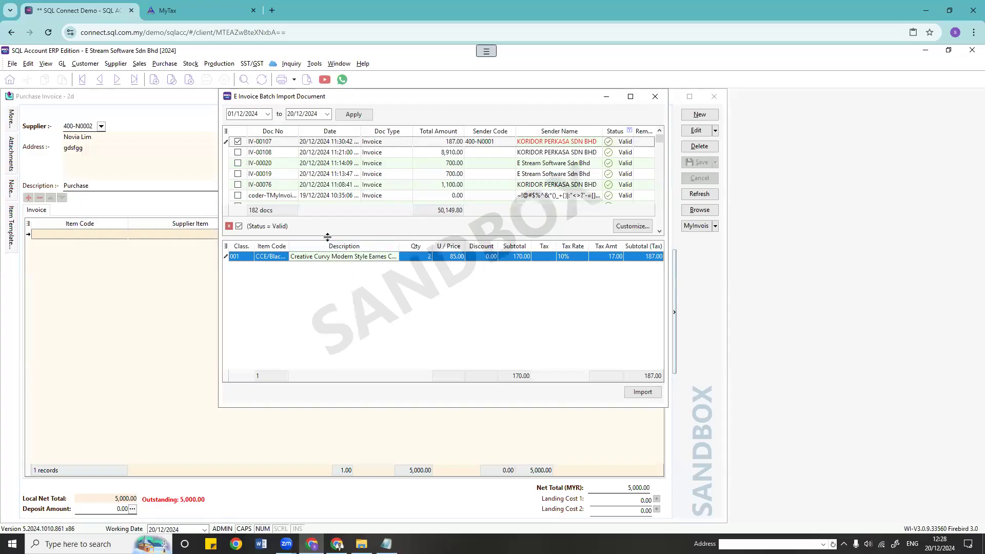
Step: Tick IV-00108 for import with supplier 400-E0001 EMPIRE FURNITURE
{"action": "left_click", "coordinate": [239, 156]}
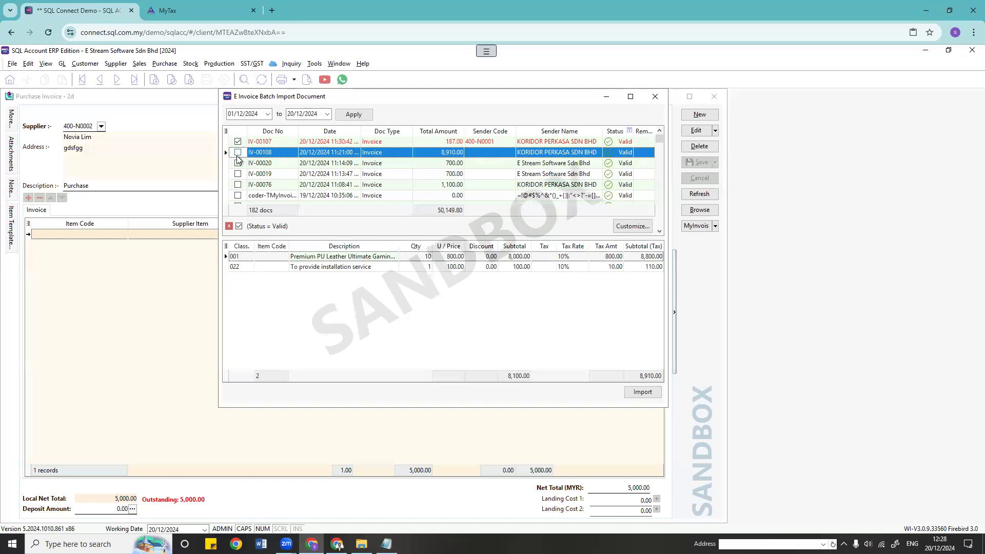
{"action": "left_click", "coordinate": [238, 153]}
{"action": "left_click", "coordinate": [511, 154]}
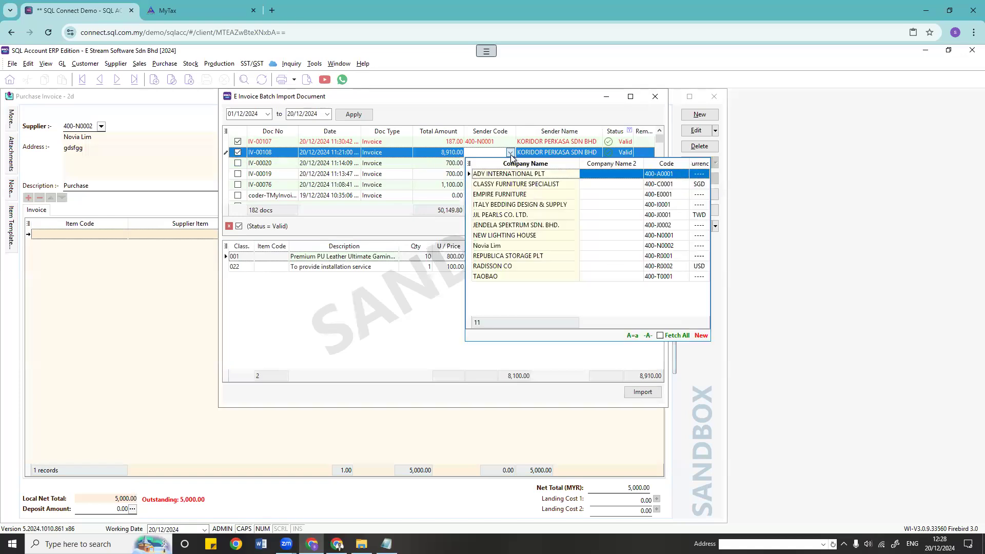
{"action": "left_click", "coordinate": [500, 196]}
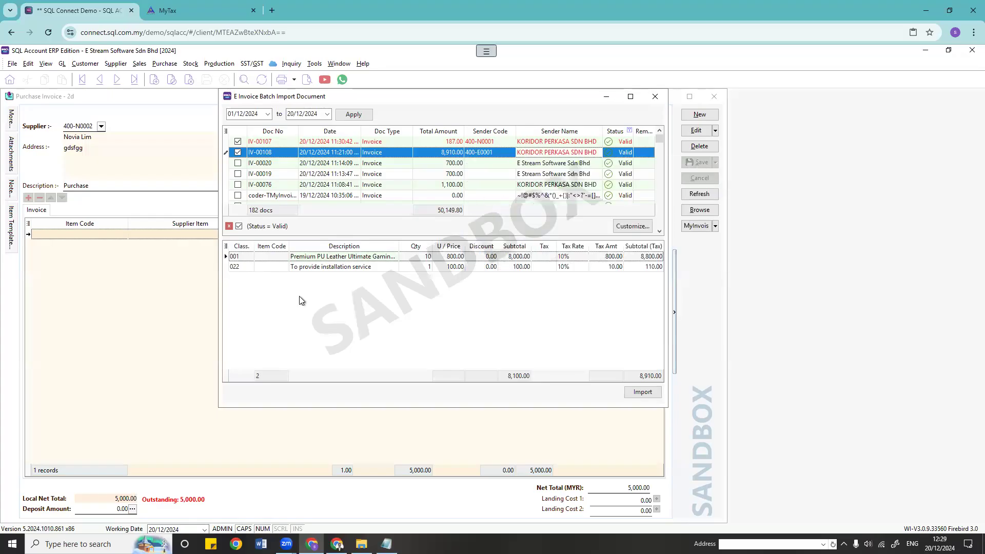
Step: Set IV-00108's line items to BOM-01/Black and MISC
{"action": "left_click", "coordinate": [277, 256]}
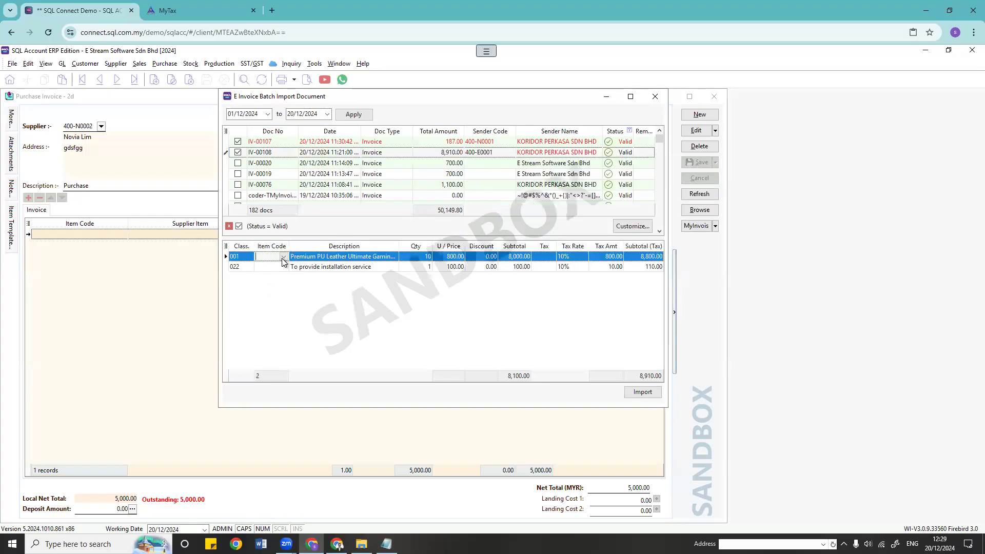
{"action": "left_click", "coordinate": [283, 257]}
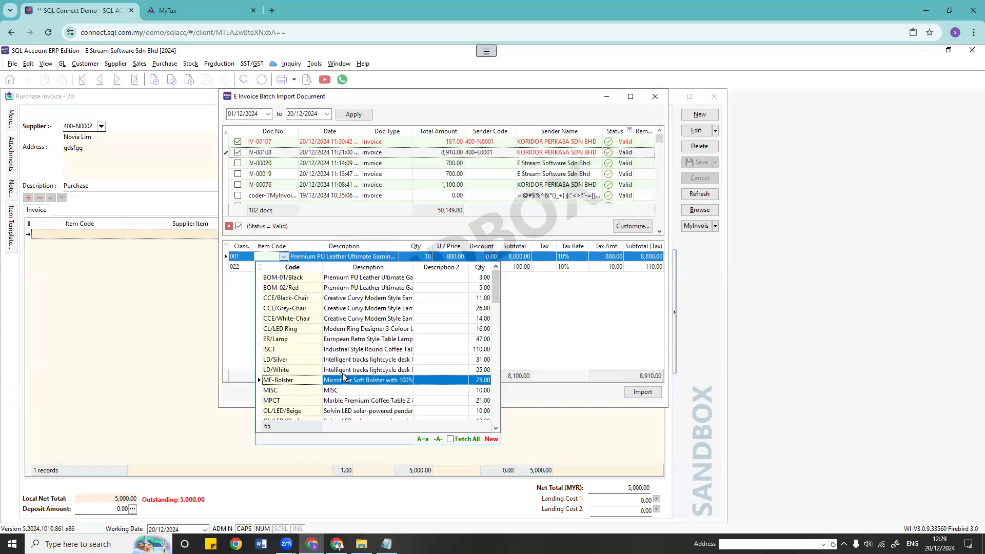
{"action": "left_click", "coordinate": [306, 278]}
{"action": "left_click", "coordinate": [280, 266]}
{"action": "left_click", "coordinate": [283, 266]}
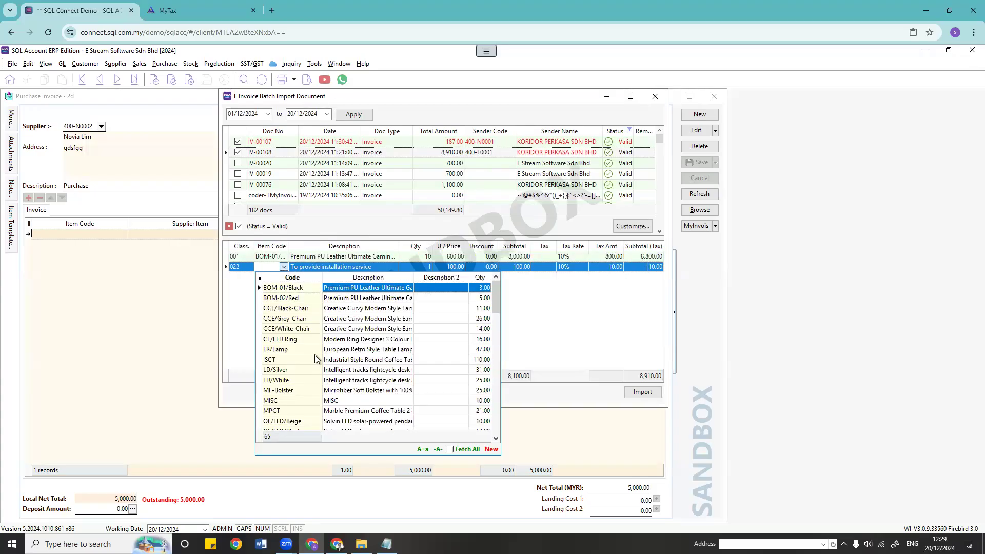
{"action": "left_click", "coordinate": [323, 400]}
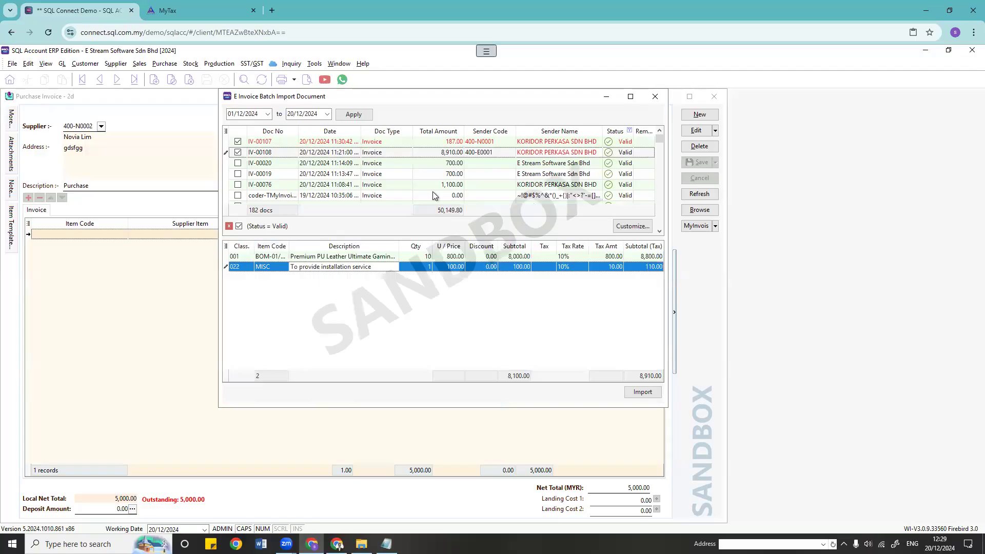
{"action": "left_click", "coordinate": [643, 392]}
Step: Apply tax code TAX 10% to both IV-00108 lines
{"action": "left_click", "coordinate": [546, 256]}
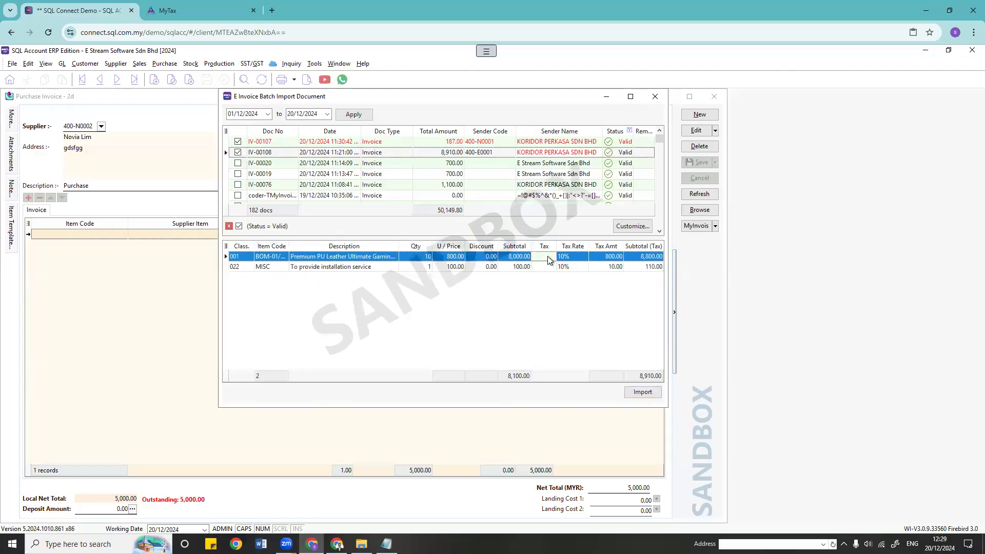
{"action": "left_click", "coordinate": [550, 257]}
{"action": "left_click", "coordinate": [553, 278]}
{"action": "left_click", "coordinate": [551, 267]}
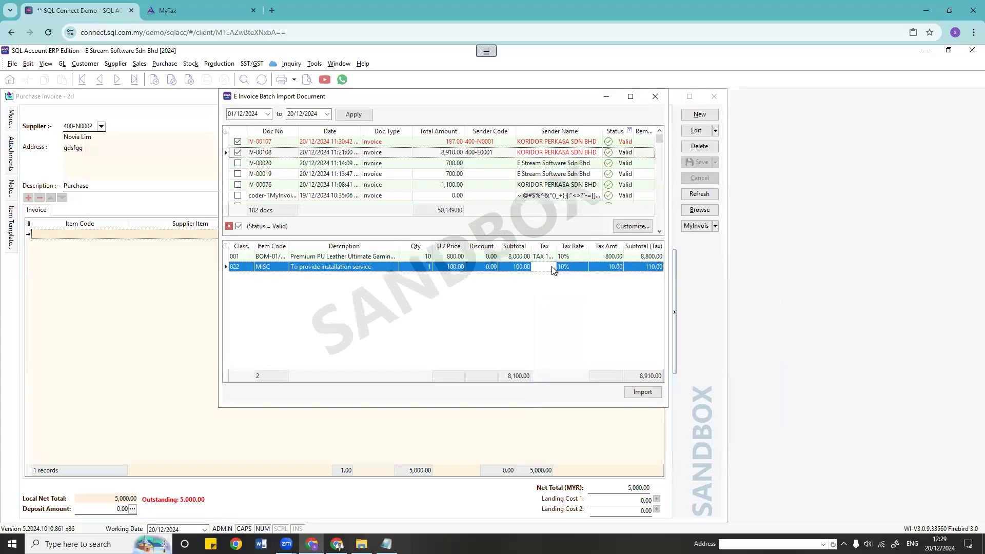
{"action": "left_click", "coordinate": [551, 267]}
{"action": "left_click", "coordinate": [551, 288]}
Step: Give IV-00107's item line TAX 10%, then import the two ticked e-invoices
{"action": "left_click", "coordinate": [487, 143]}
{"action": "left_click", "coordinate": [552, 257]}
{"action": "left_click", "coordinate": [552, 257]}
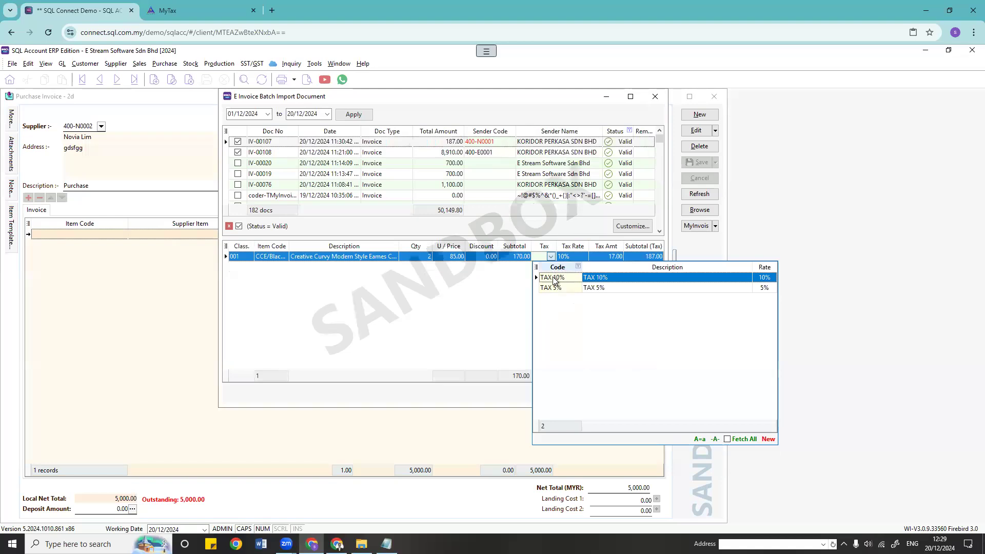
{"action": "left_click", "coordinate": [552, 278]}
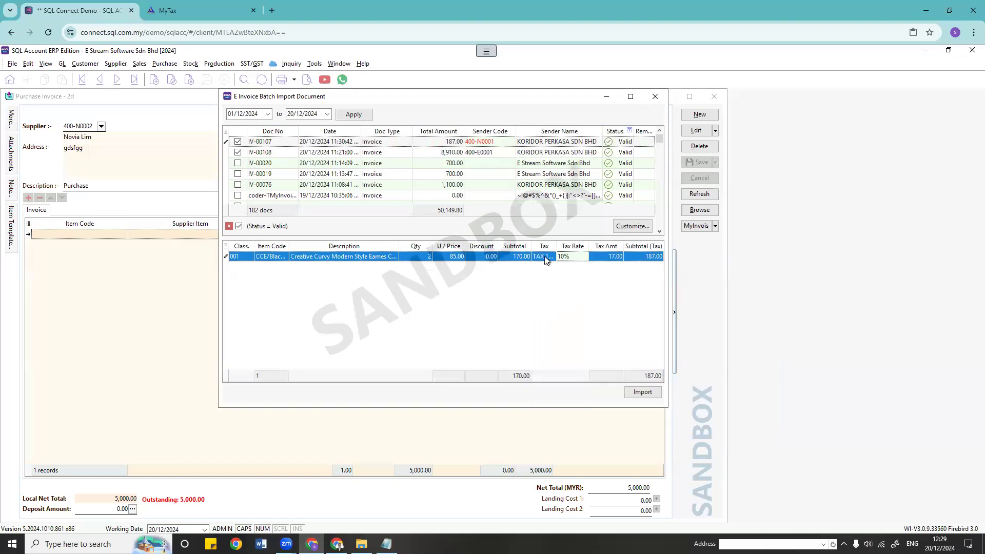
{"action": "left_click", "coordinate": [642, 392]}
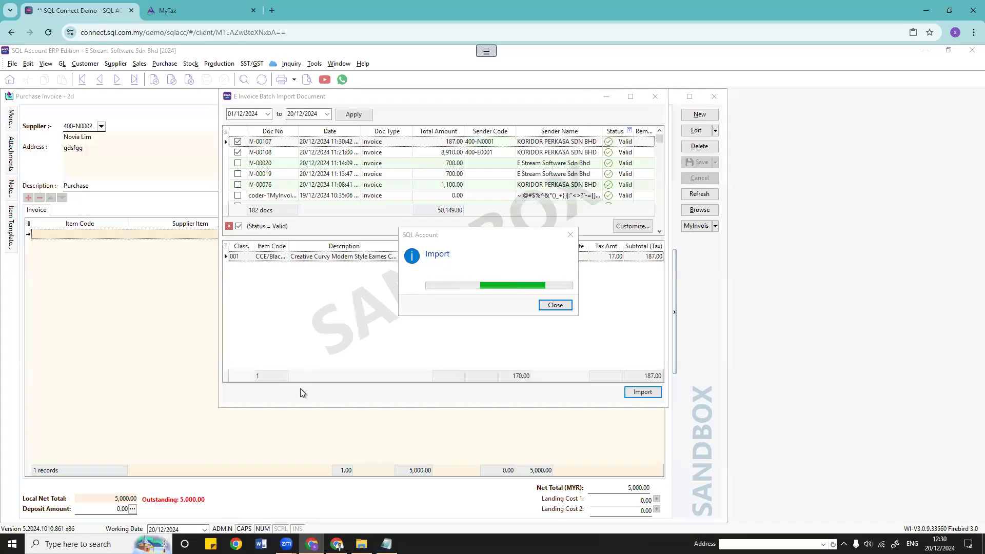
Step: Open a new browser tab, search 'sql connec', and go to the SQL Connect tab
{"action": "left_click", "coordinate": [337, 544]}
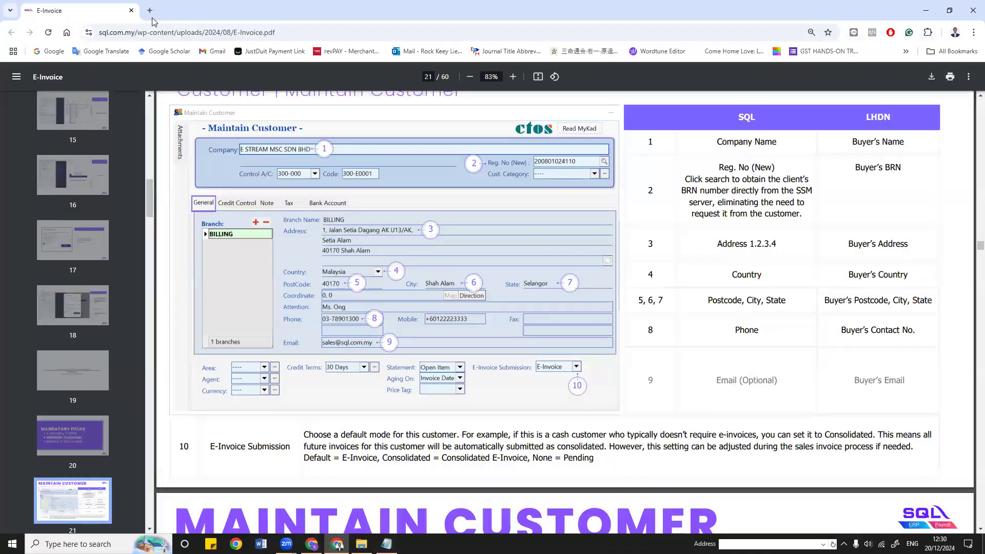
{"action": "key", "text": "ctrl+t"}
{"action": "type", "text": "sq"}
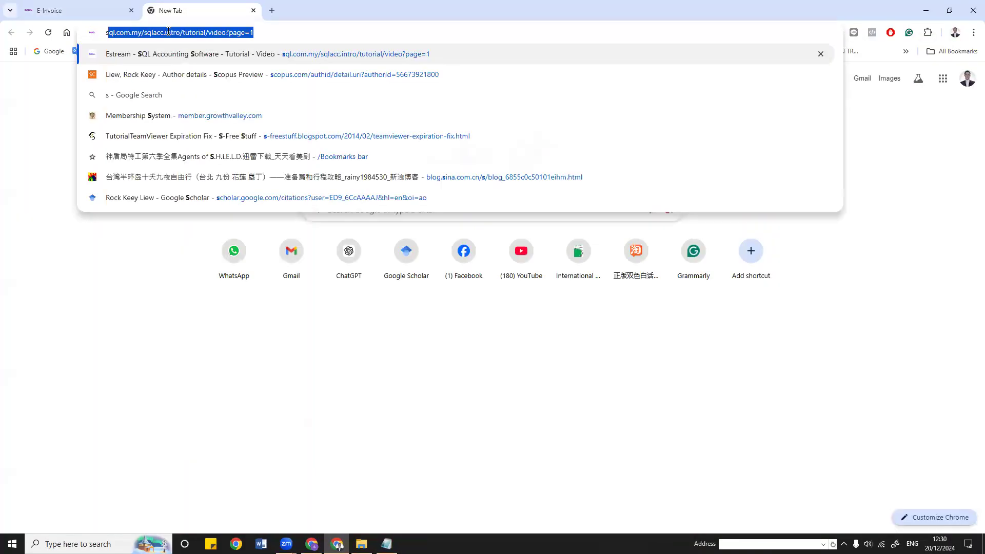
{"action": "type", "text": "l"}
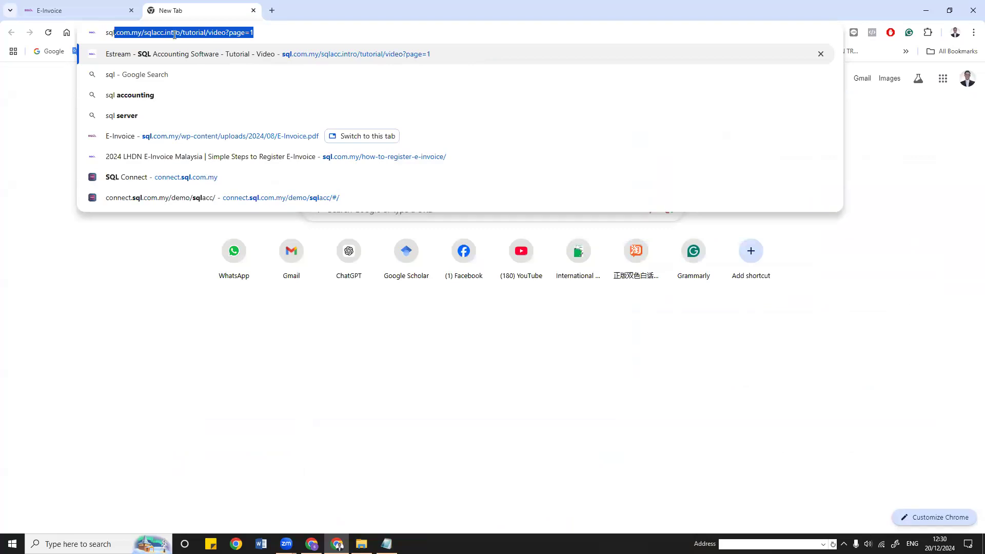
{"action": "key", "text": "BackSpace"}
{"action": "key", "text": "BackSpace"}
{"action": "key", "text": "BackSpace"}
{"action": "key", "text": "BackSpace"}
{"action": "type", "text": "conne"}
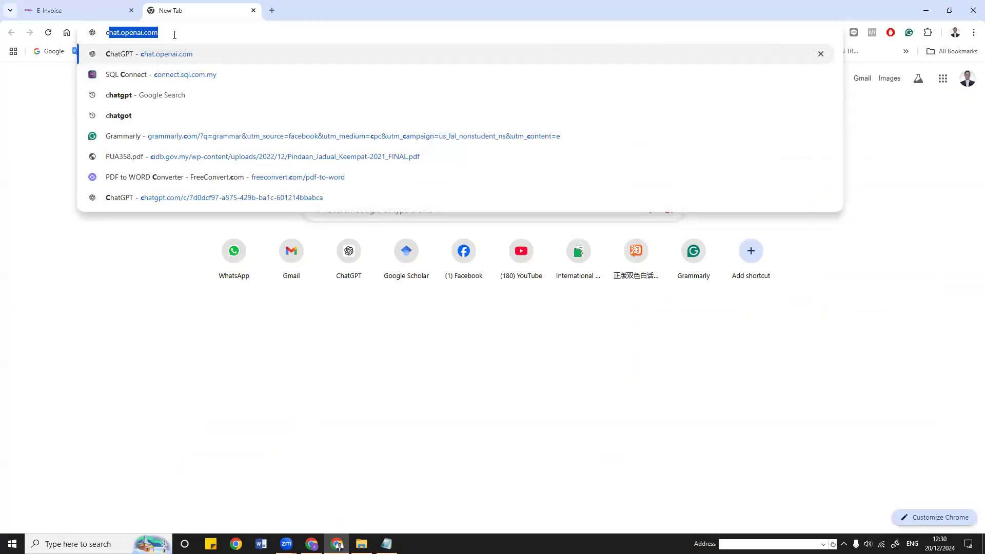
{"action": "type", "text": "ct.sql.com.my"}
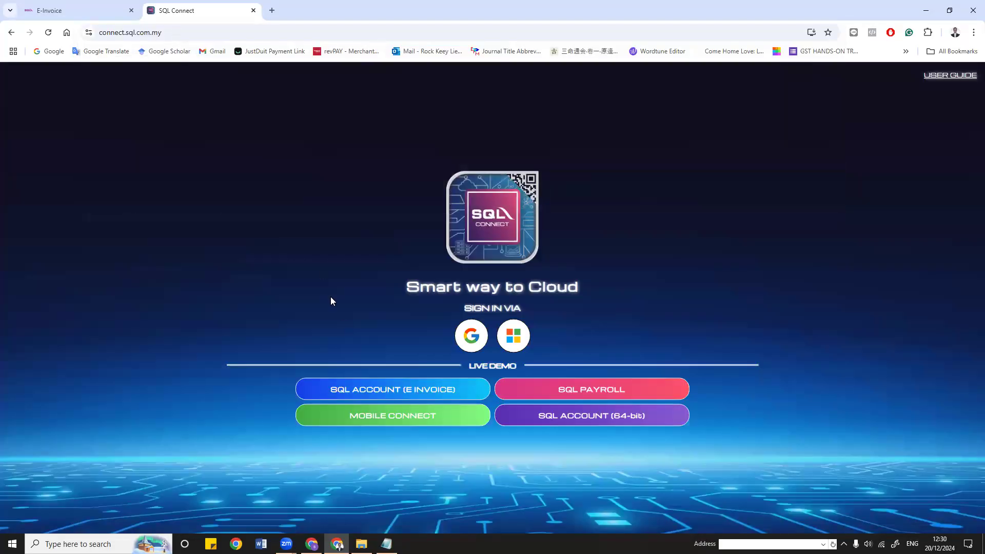
{"action": "left_click", "coordinate": [89, 16]}
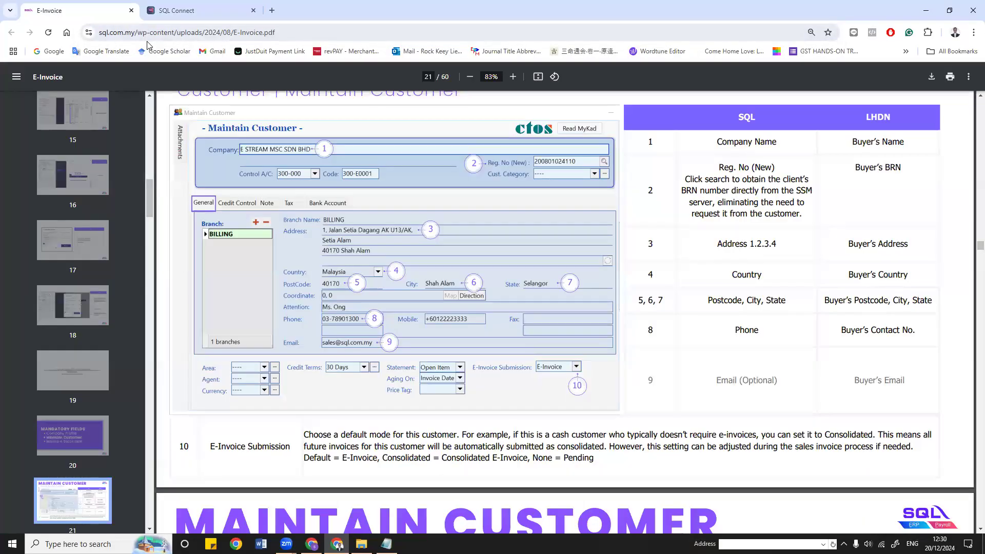
{"action": "key", "text": "alt+Tab"}
{"action": "key", "text": "alt+Tab"}
{"action": "left_click", "coordinate": [200, 10]}
Step: Launch the e-invoice live demo, view the MyTax login page, and return to SQL Connect
{"action": "left_click", "coordinate": [417, 389]}
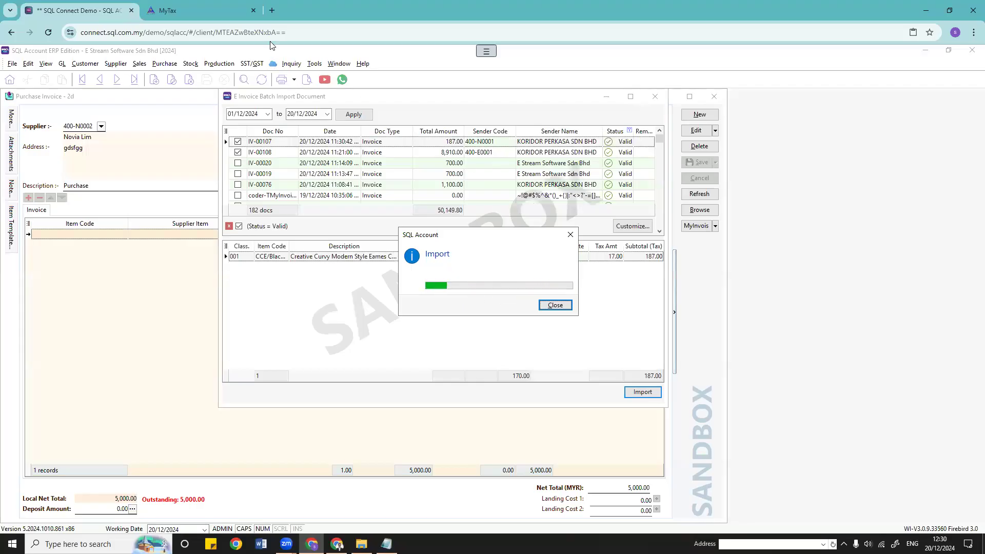
{"action": "left_click", "coordinate": [210, 9]}
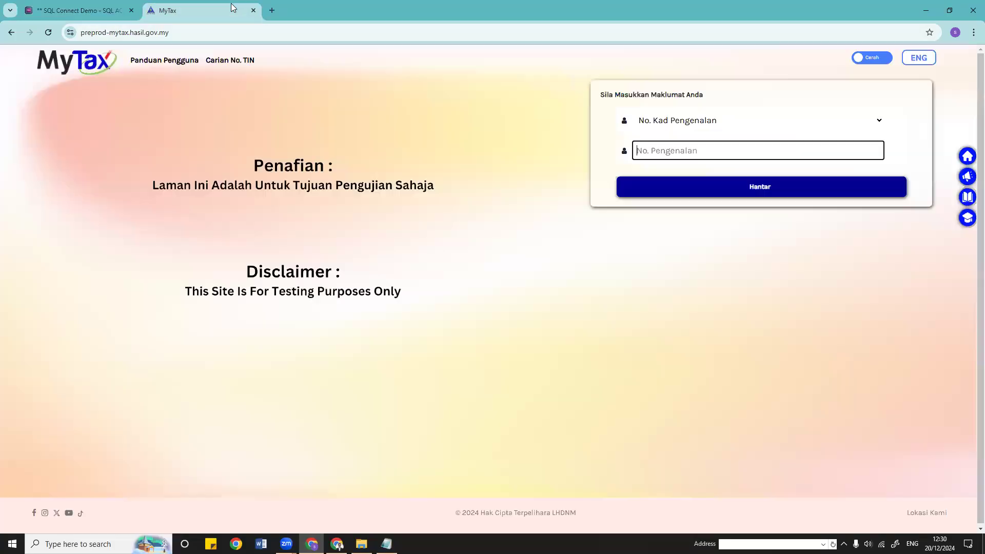
{"action": "left_click", "coordinate": [72, 10]}
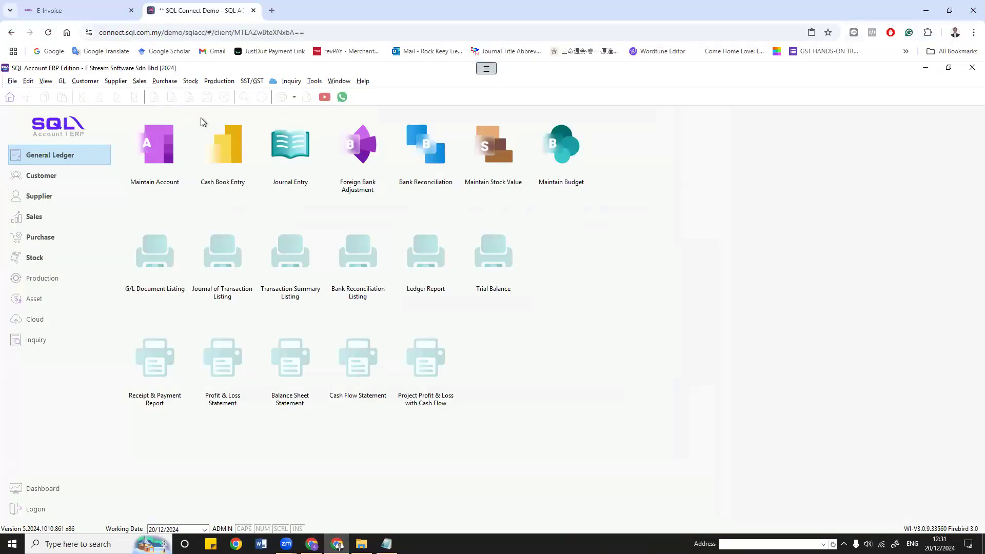
Step: Start a new purchase invoice for ITALY BEDDING DESIGN & SUPPLY with a typed item description
{"action": "left_click", "coordinate": [164, 81]}
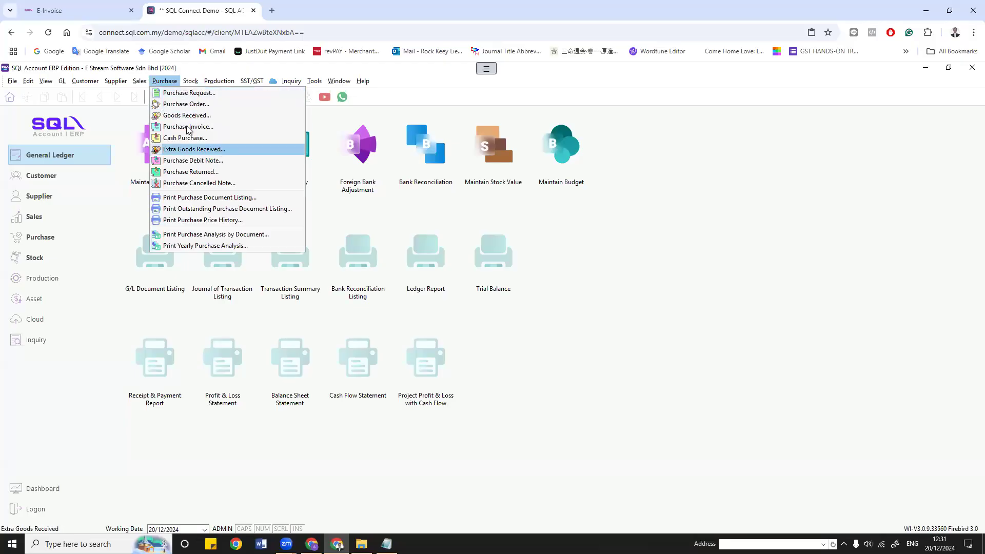
{"action": "left_click", "coordinate": [221, 126]}
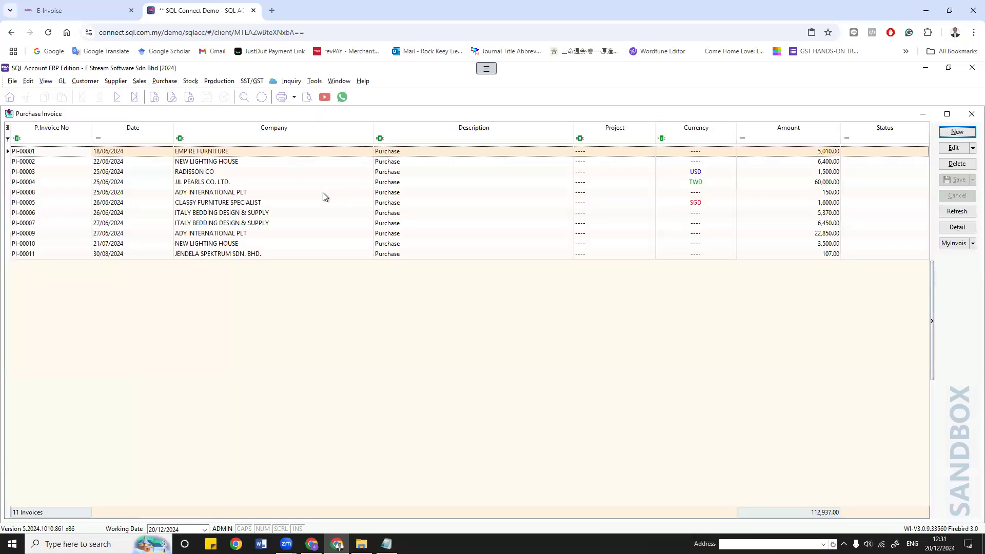
{"action": "left_click", "coordinate": [102, 145]}
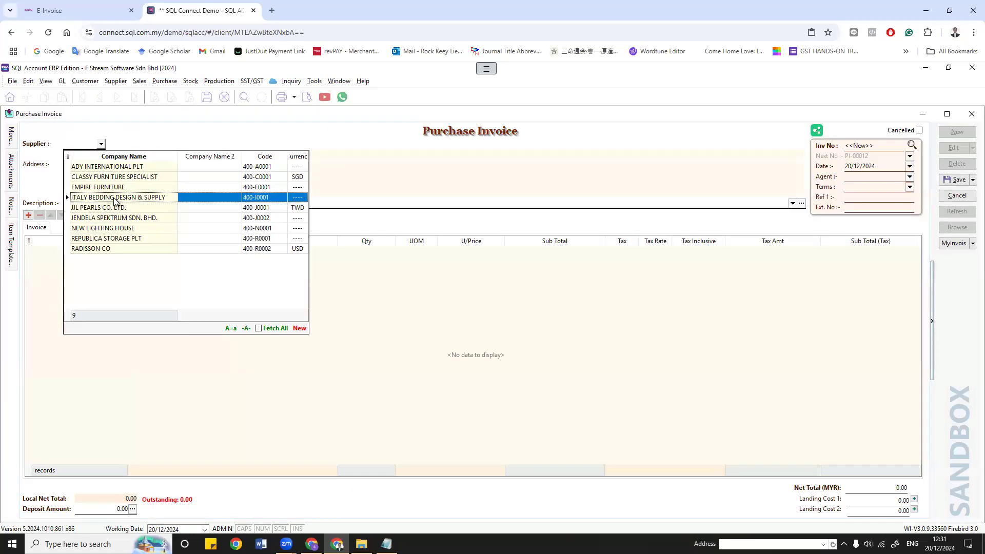
{"action": "left_click", "coordinate": [115, 199]}
{"action": "left_click", "coordinate": [223, 252]}
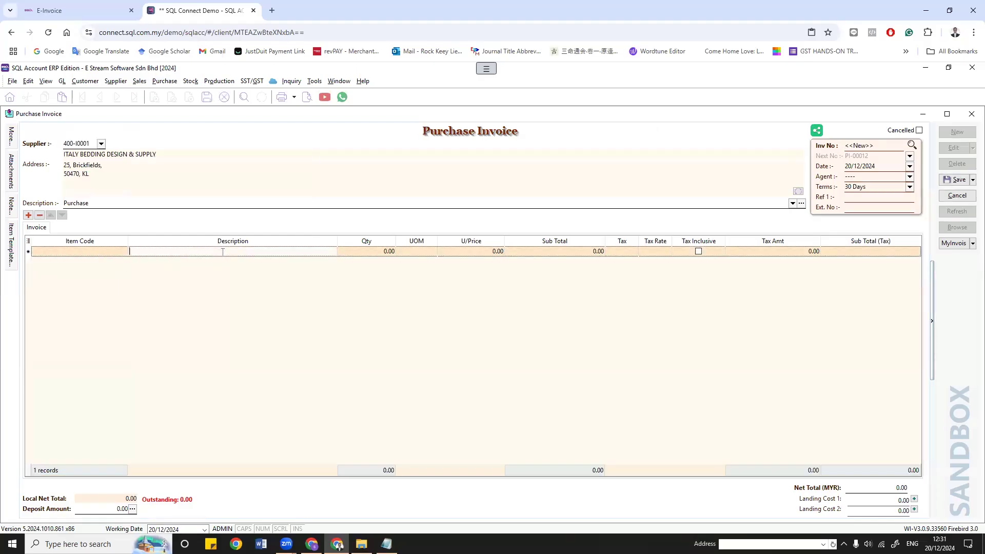
{"action": "type", "text": "gnfsdoighsdfoighsdfoipghosdfipgjhsdfoipgh"}
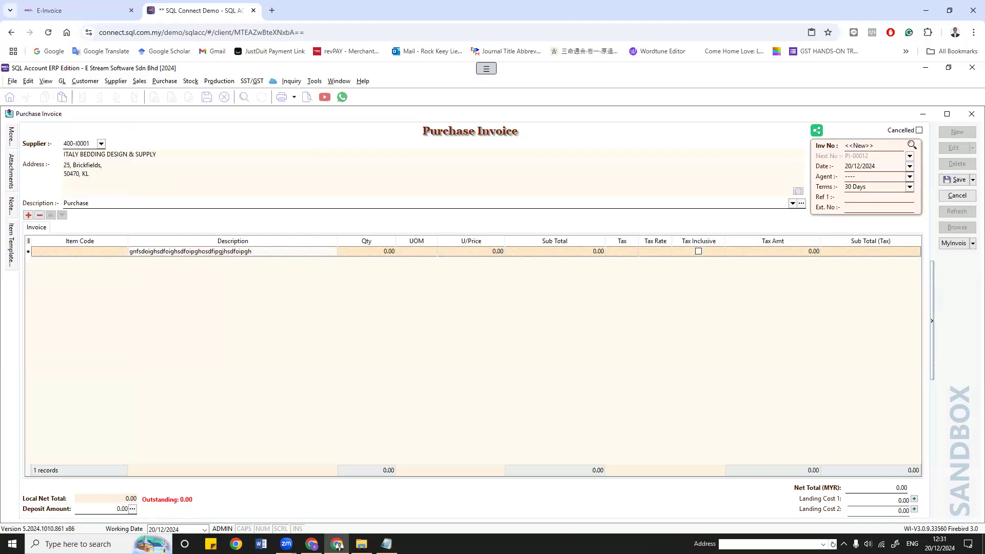
{"action": "type", "text": "sdfoipghsdfoighdfoighoidfghdfoisghoidfghdfipogjdfoipgjidfop"}
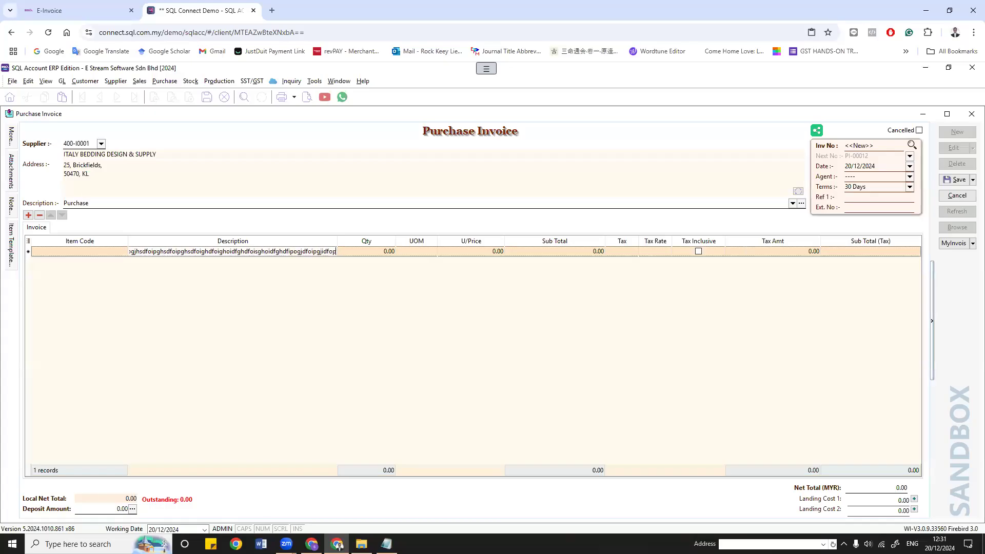
{"action": "type", "text": "gjdfhg4df8694h8dg65h46+d5gh4d8s4d65+h4df98"}
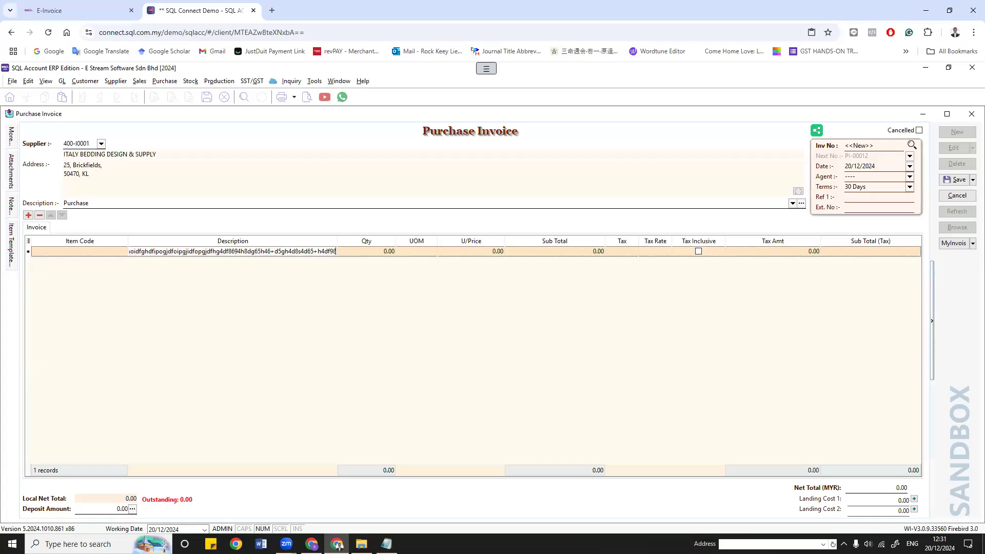
{"action": "type", "text": "h4d6hhhhhhhhhhhhhhhhhhhhhhhhhhhhhhhhhhhhhh"}
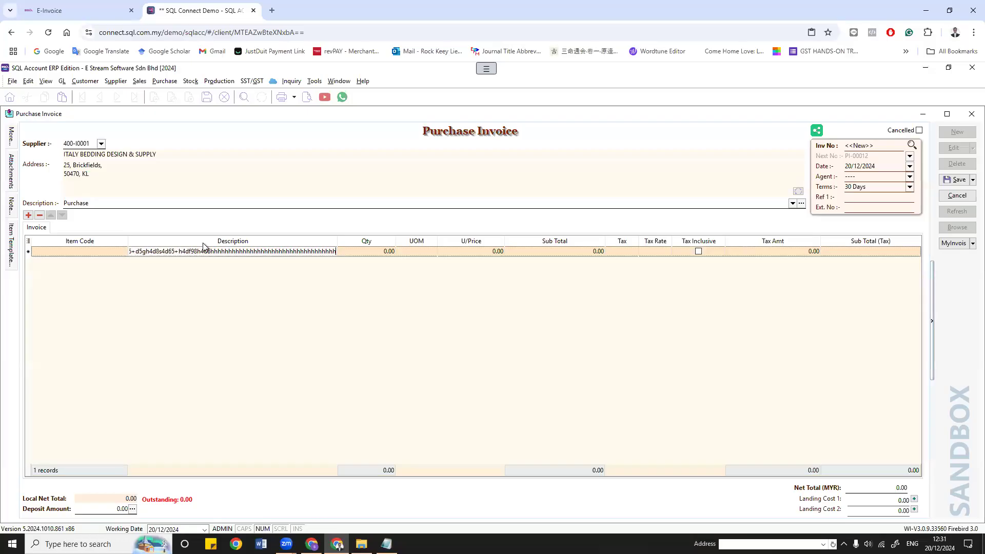
Step: Enter quantity 1, unit UOM and unit price 1,000.00 on the item line
{"action": "left_click", "coordinate": [375, 252]}
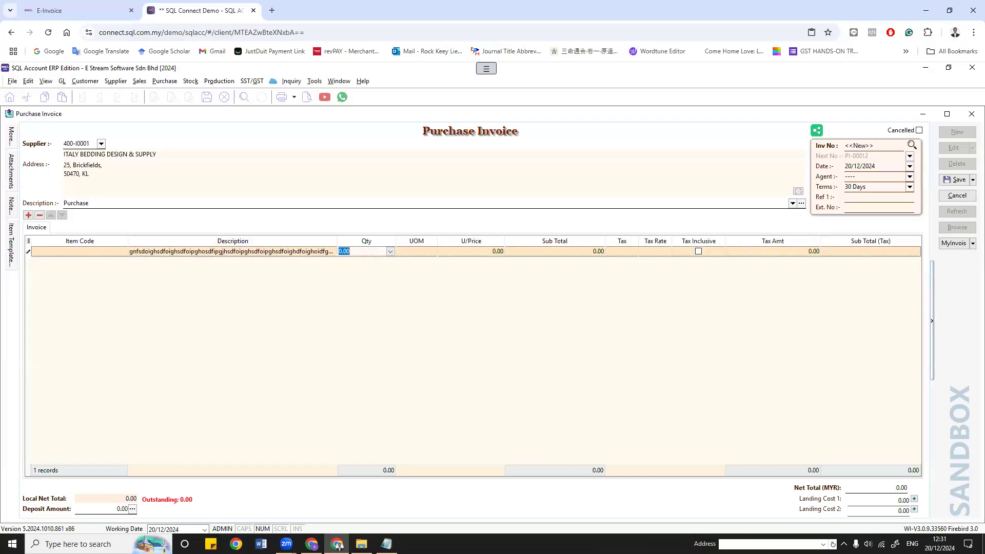
{"action": "type", "text": "1"}
{"action": "key", "text": "Tab"}
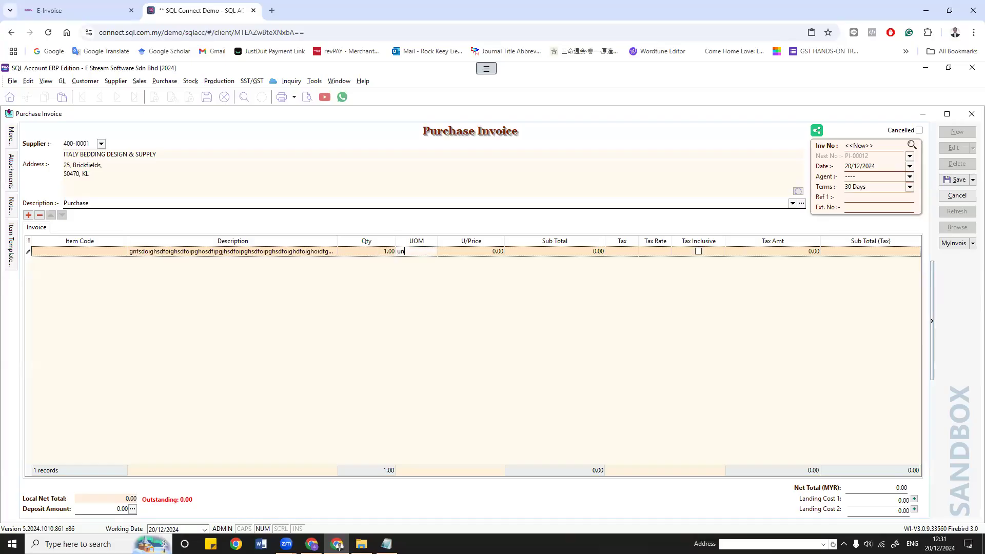
{"action": "left_click", "coordinate": [483, 255]}
{"action": "type", "text": "10"}
{"action": "key", "text": "Return"}
Step: Save the invoice as PI-00012, check its print preview, and return to edit mode
{"action": "left_click", "coordinate": [957, 180]}
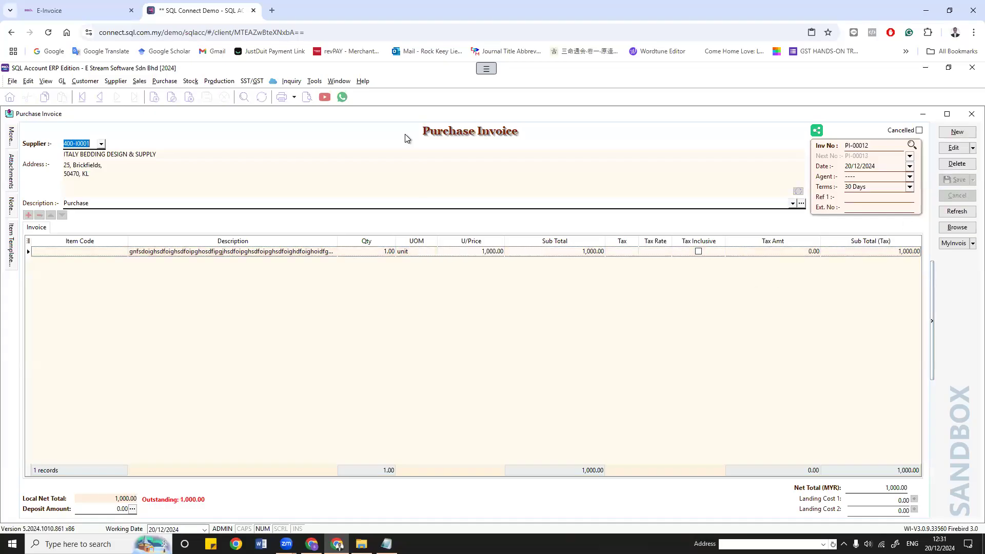
{"action": "left_click", "coordinate": [308, 97]}
{"action": "left_click", "coordinate": [532, 357]}
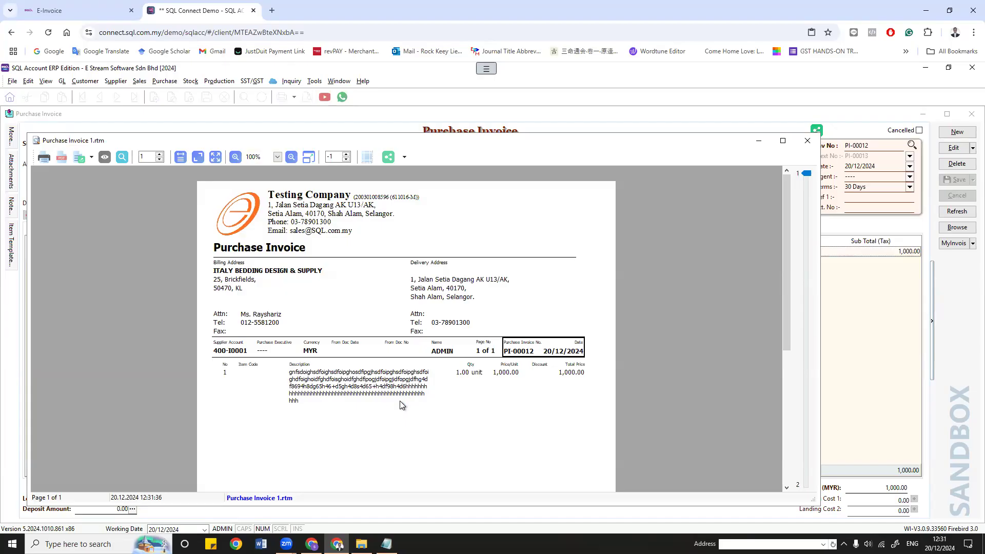
{"action": "left_click", "coordinate": [802, 145]}
{"action": "left_click", "coordinate": [950, 149]}
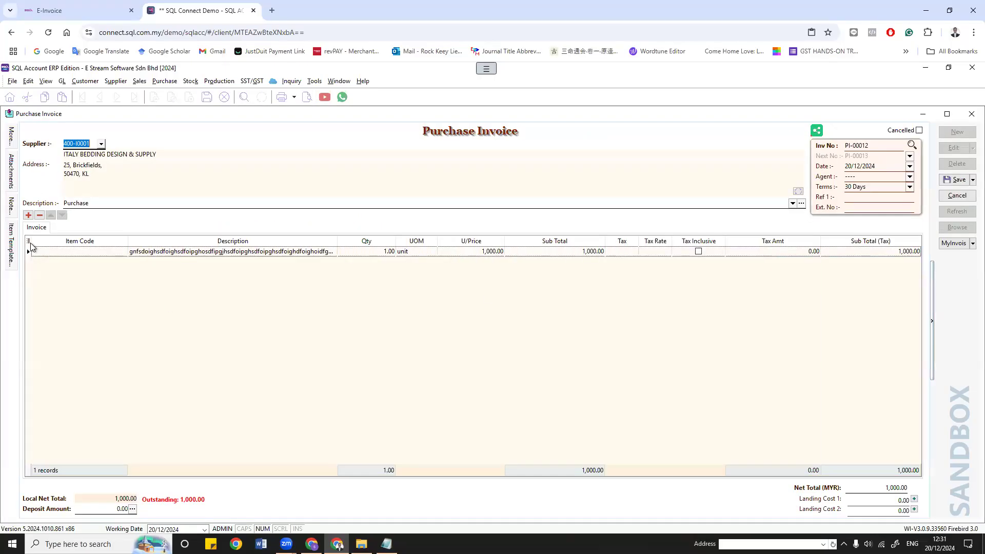
Step: Add the More Description column to the item grid and open its text editor
{"action": "left_click", "coordinate": [28, 240]}
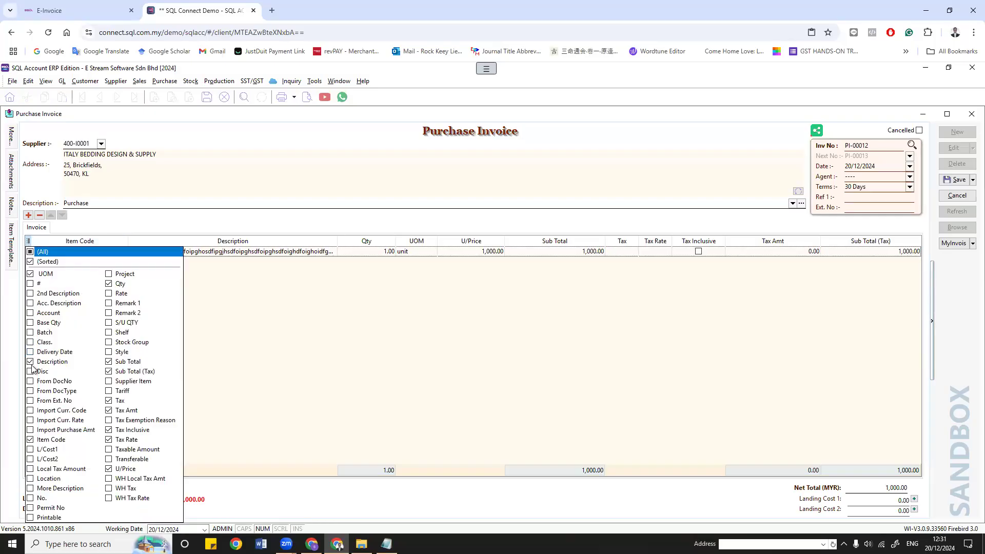
{"action": "left_click", "coordinate": [45, 489]}
{"action": "left_click", "coordinate": [391, 251]}
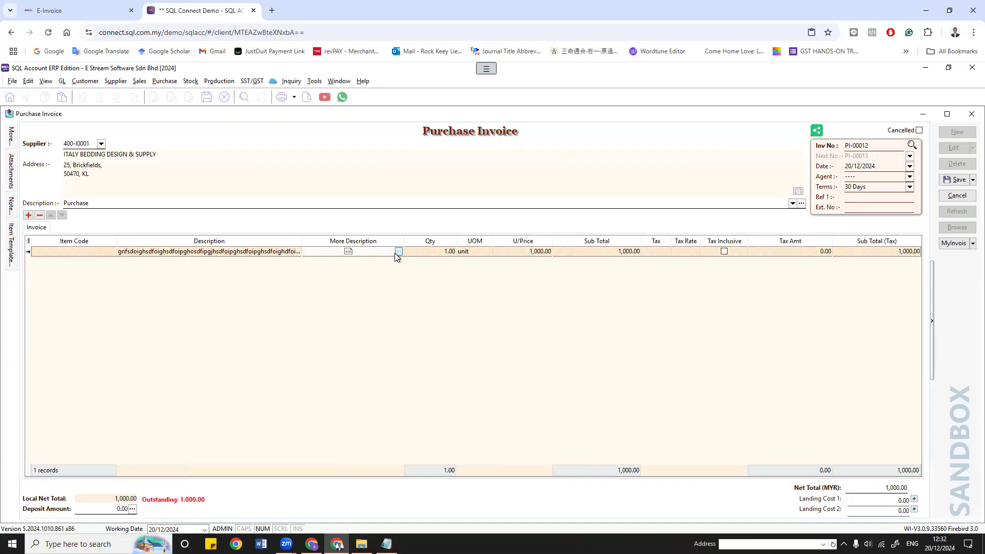
{"action": "double_click", "coordinate": [395, 254]}
Step: Type a plain, an underlined and a bold description line, keep the changes, and save
{"action": "type", "text": "fbsduifbhnsdo"}
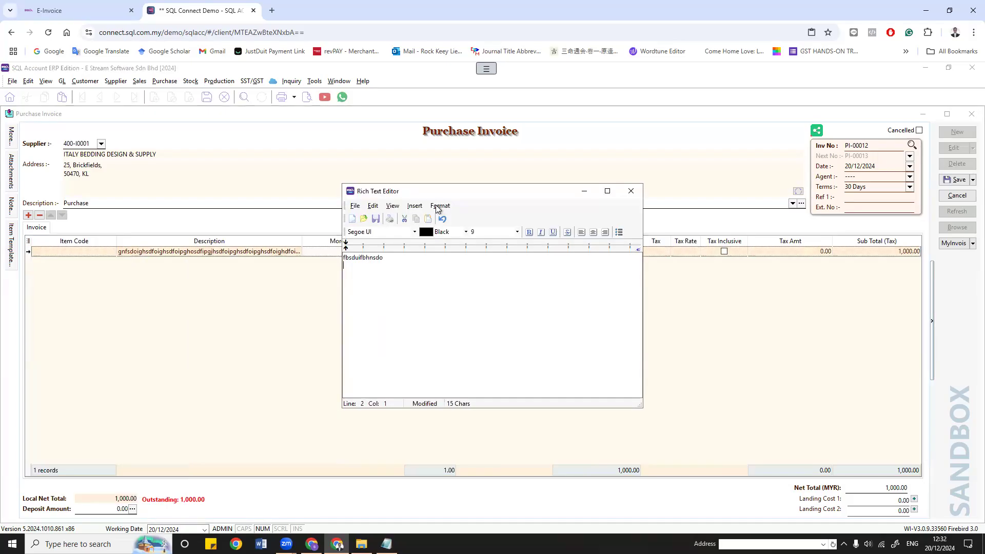
{"action": "left_click", "coordinate": [552, 232]}
{"action": "type", "text": "hfudishfdoisfhoisdhfs"}
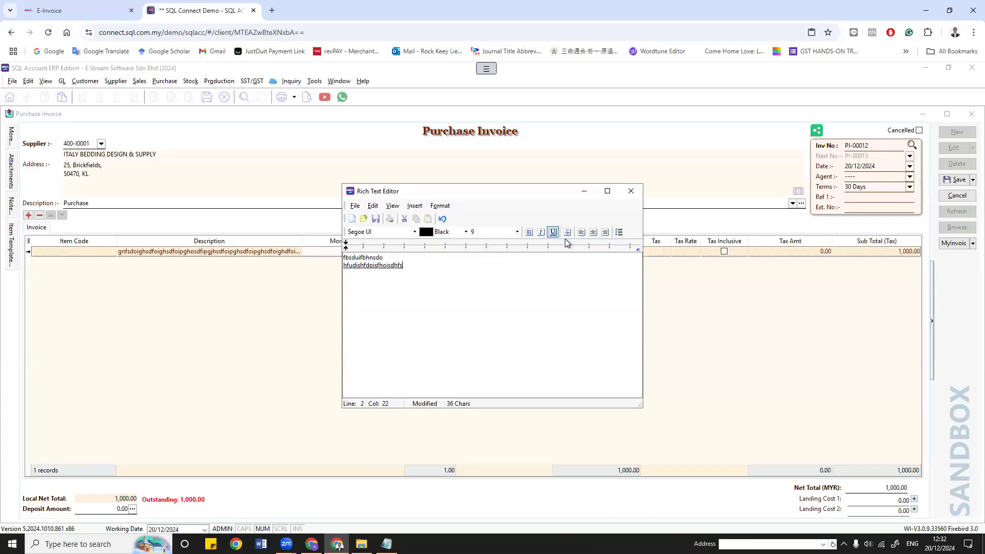
{"action": "left_click", "coordinate": [553, 232]}
{"action": "left_click", "coordinate": [529, 232]}
{"action": "type", "text": "bhfuaiksfbhuiasof"}
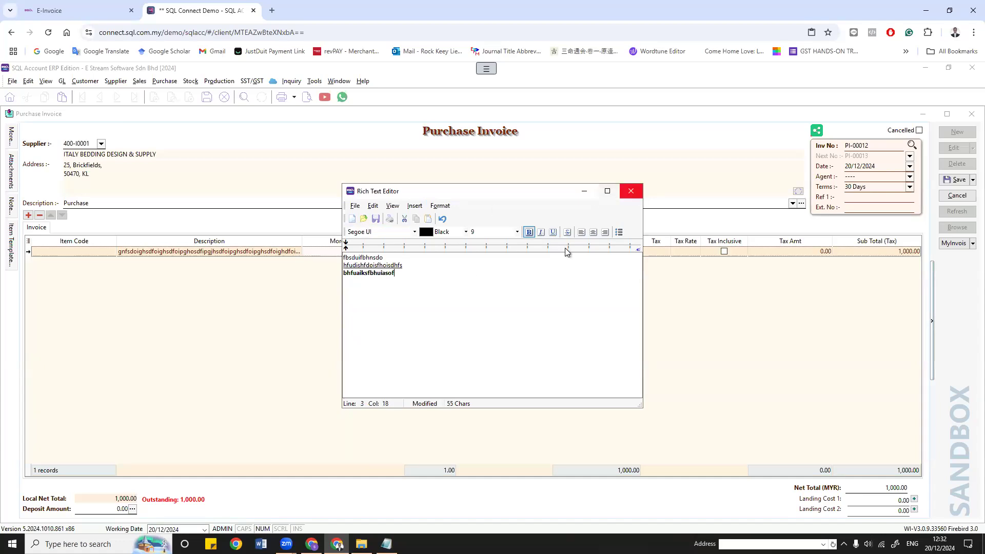
{"action": "left_click", "coordinate": [631, 190]}
{"action": "left_click", "coordinate": [478, 317]}
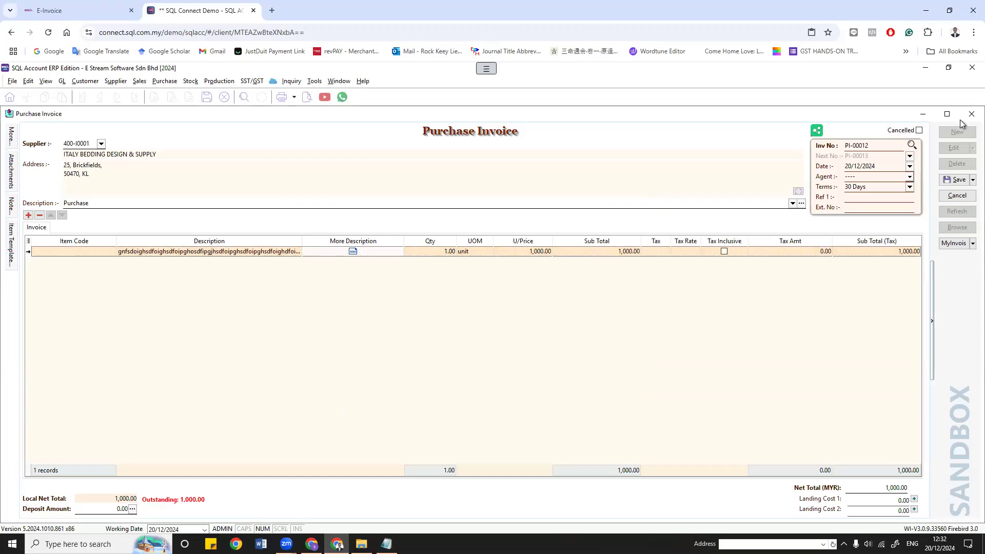
{"action": "left_click", "coordinate": [949, 180]}
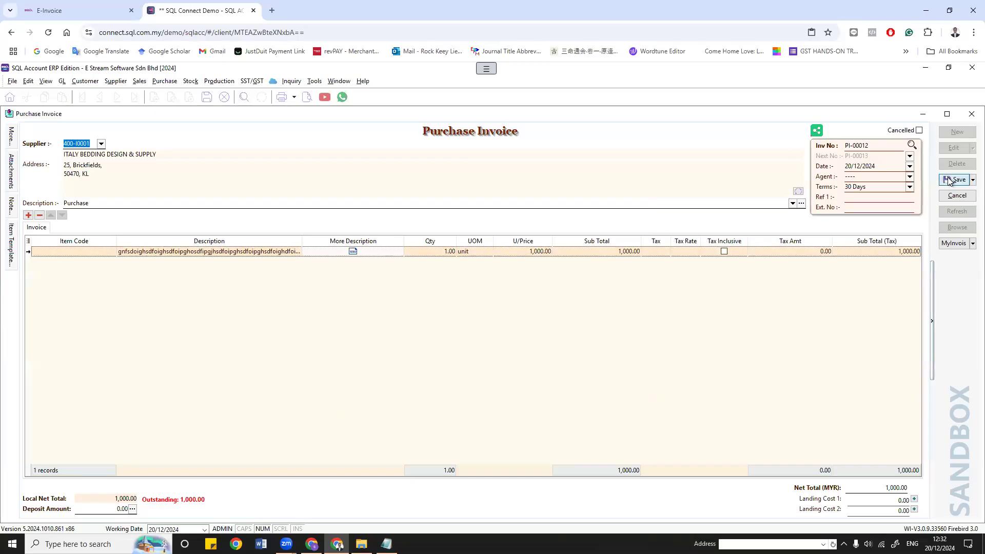
Step: Browse the chart of accounts, selecting the COMMISSION ACCRUED account
{"action": "left_click", "coordinate": [62, 81]}
{"action": "left_click", "coordinate": [95, 93]}
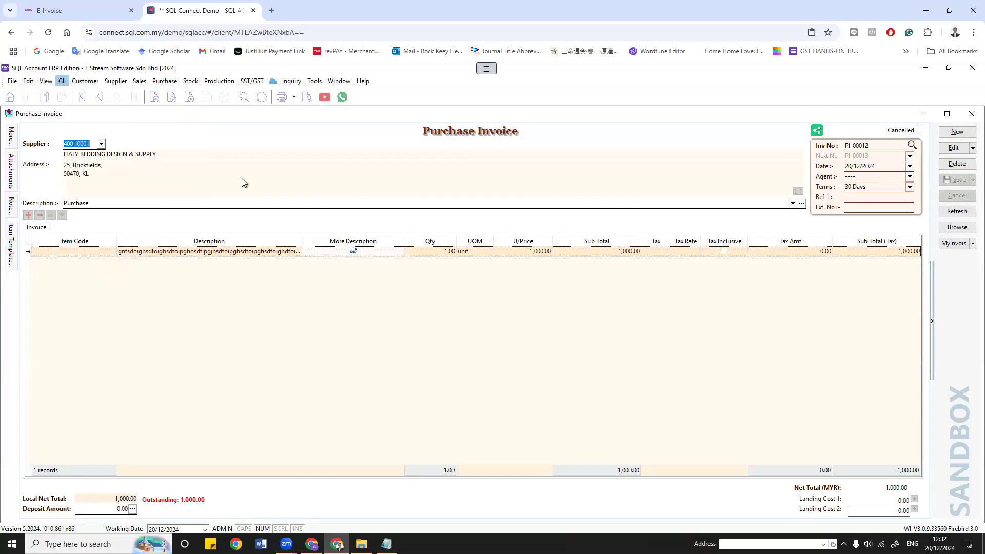
{"action": "left_click", "coordinate": [199, 446]}
{"action": "scroll", "coordinate": [200, 441], "scroll_direction": "down", "scroll_amount": 4}
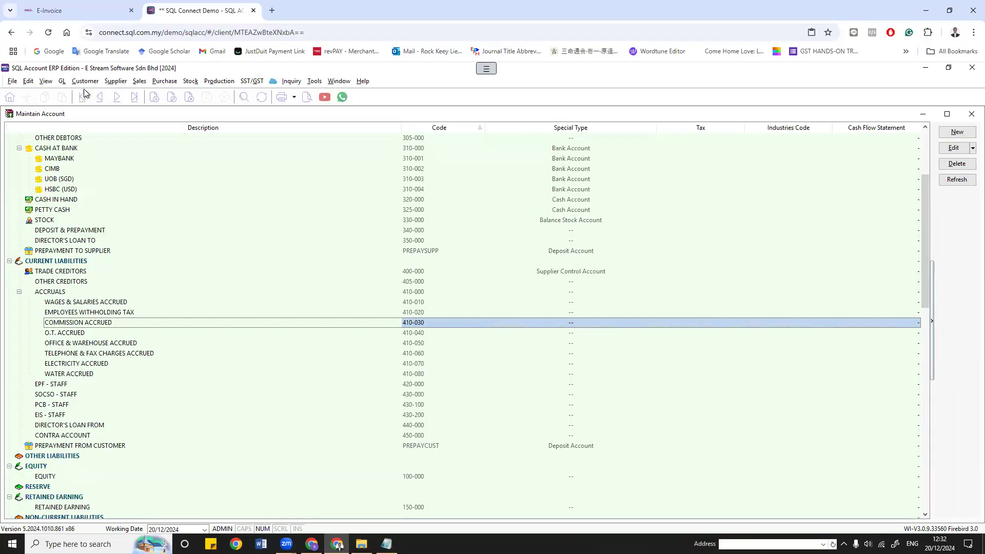
Step: Generate the This Year - 2 Column Profit & Loss (net profit 111,901.05) and close its preview
{"action": "left_click", "coordinate": [61, 81]}
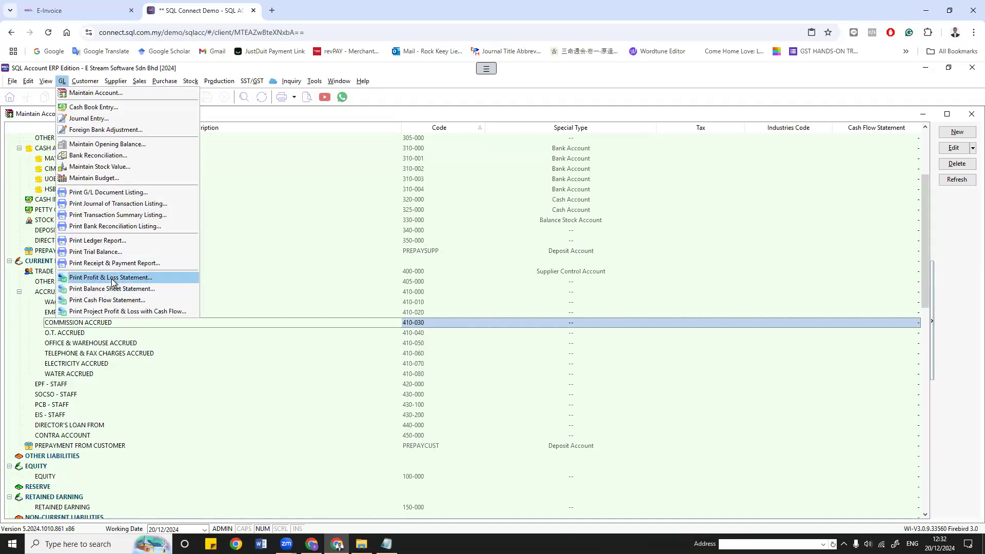
{"action": "left_click", "coordinate": [113, 280]}
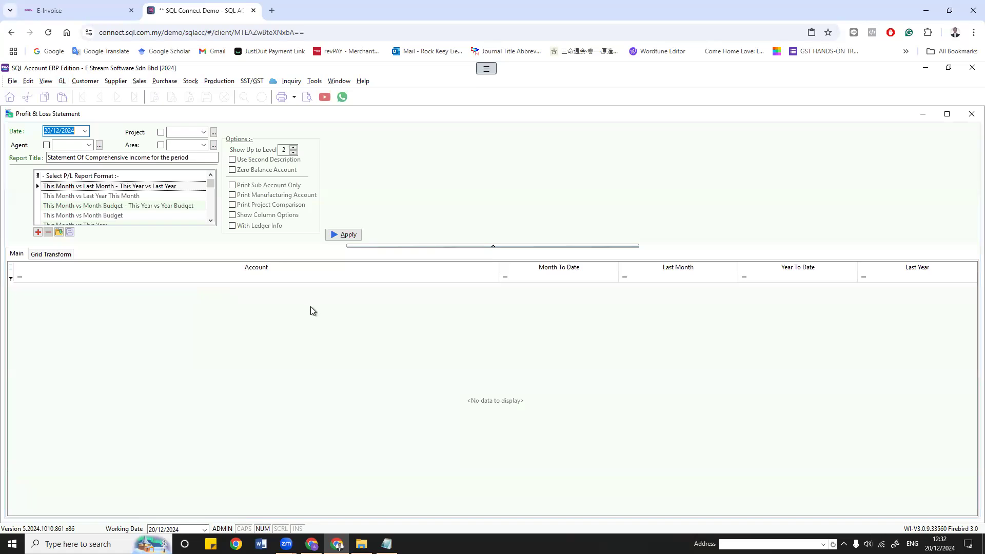
{"action": "scroll", "coordinate": [106, 211], "scroll_direction": "down", "scroll_amount": 3}
{"action": "left_click", "coordinate": [100, 205]}
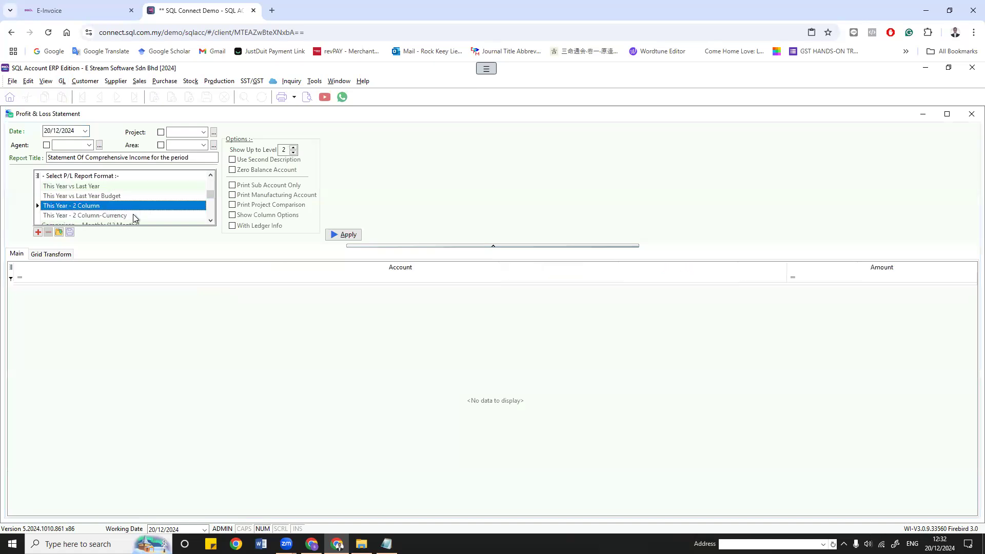
{"action": "left_click", "coordinate": [334, 235]}
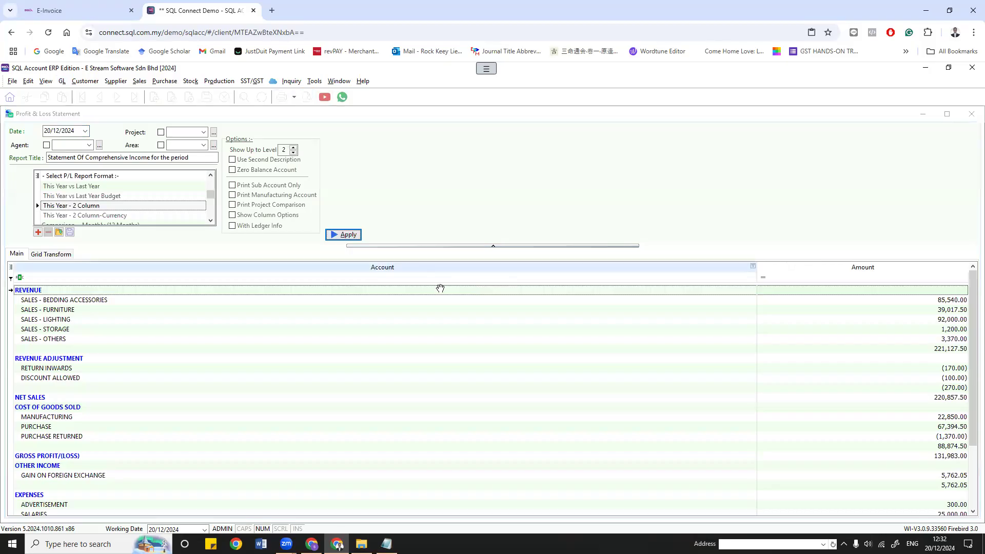
{"action": "scroll", "coordinate": [323, 397], "scroll_direction": "down", "scroll_amount": 4}
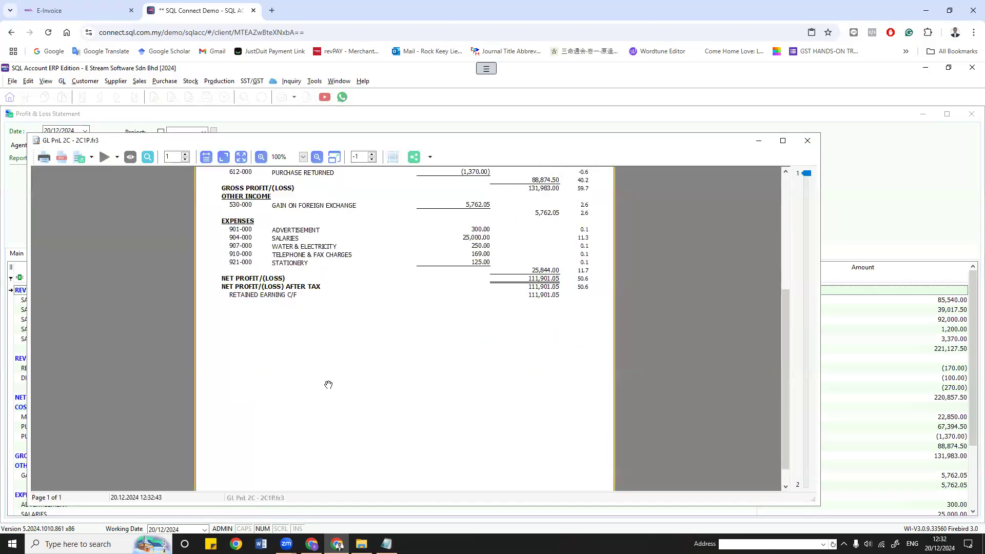
{"action": "scroll", "coordinate": [352, 305], "scroll_direction": "up", "scroll_amount": 2}
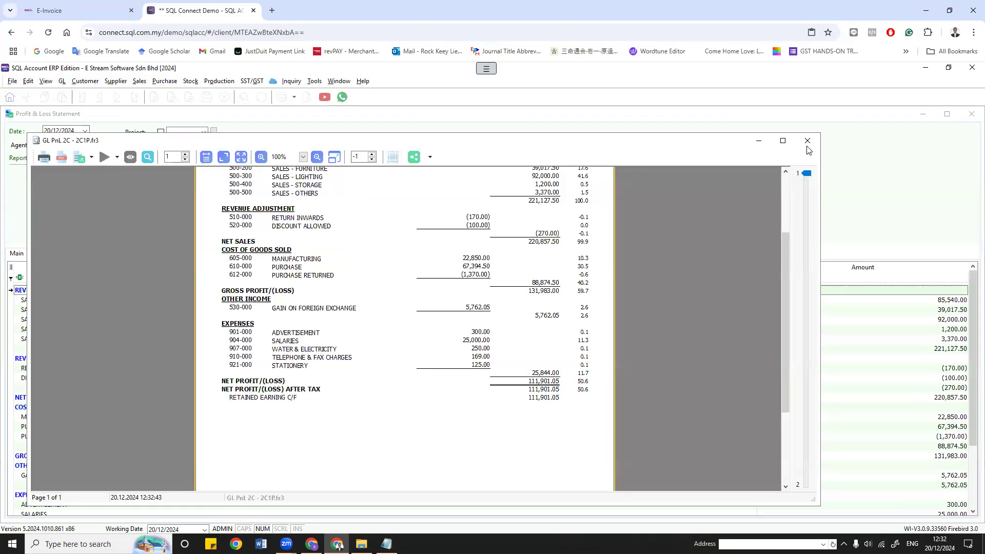
{"action": "left_click", "coordinate": [808, 142]}
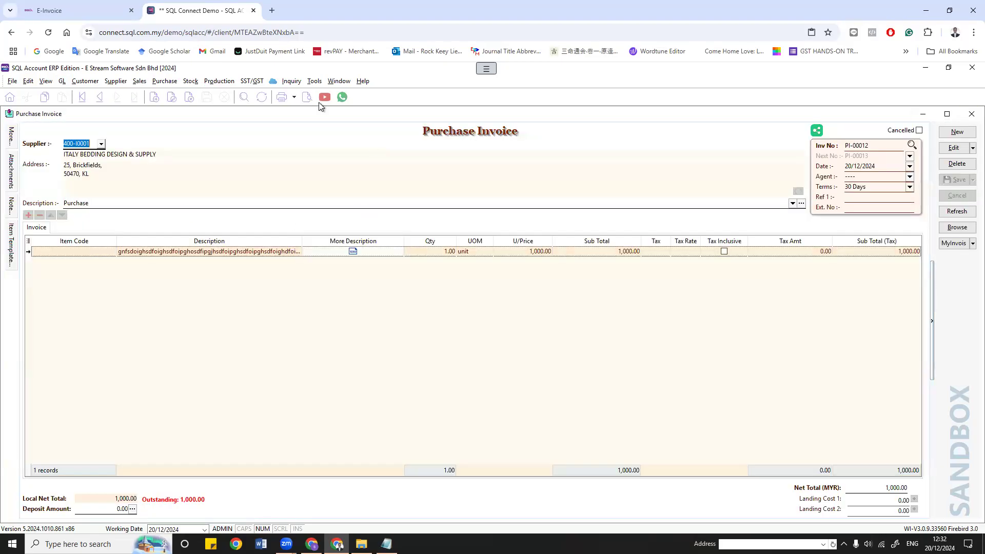
Step: Preview PI-00012 in the Purchase Invoice 1 layout, review it, and close the preview
{"action": "left_click", "coordinate": [307, 97]}
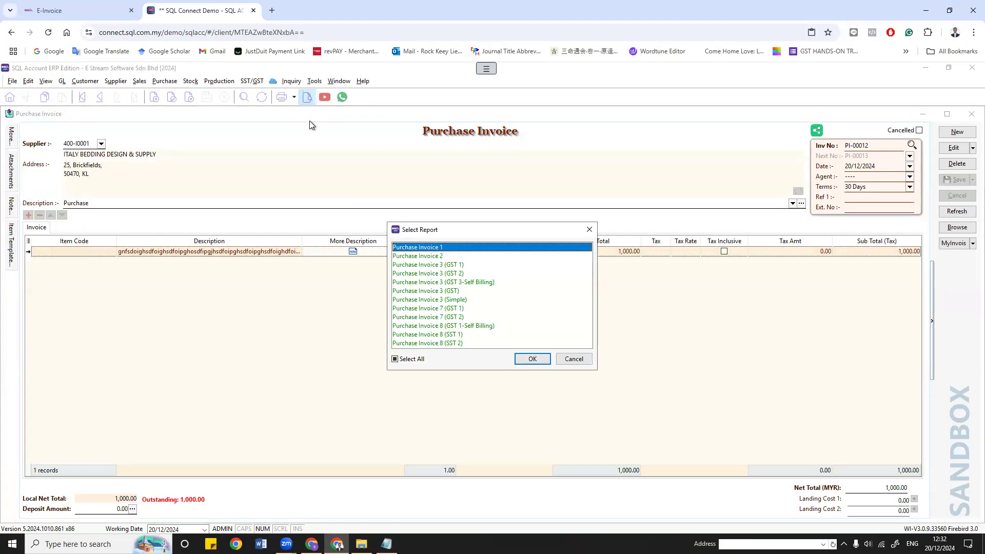
{"action": "left_click", "coordinate": [534, 362]}
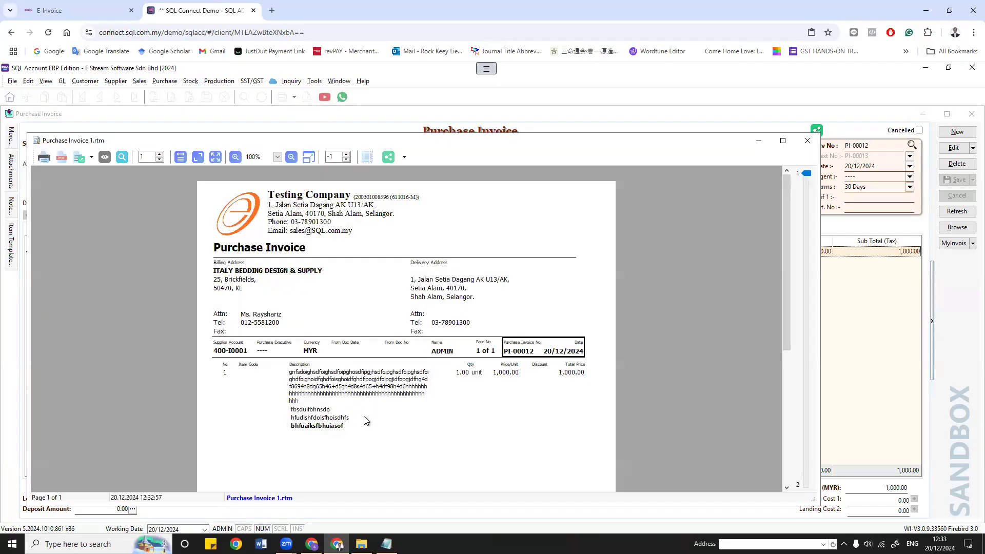
{"action": "scroll", "coordinate": [365, 420], "scroll_direction": "down", "scroll_amount": 5}
{"action": "scroll", "coordinate": [367, 421], "scroll_direction": "up", "scroll_amount": 4}
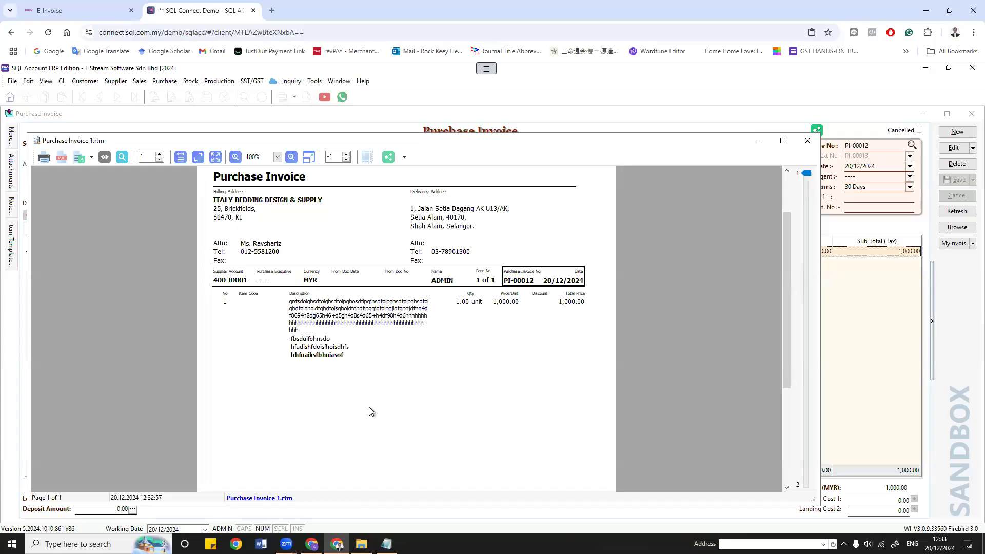
{"action": "left_click", "coordinate": [807, 140]}
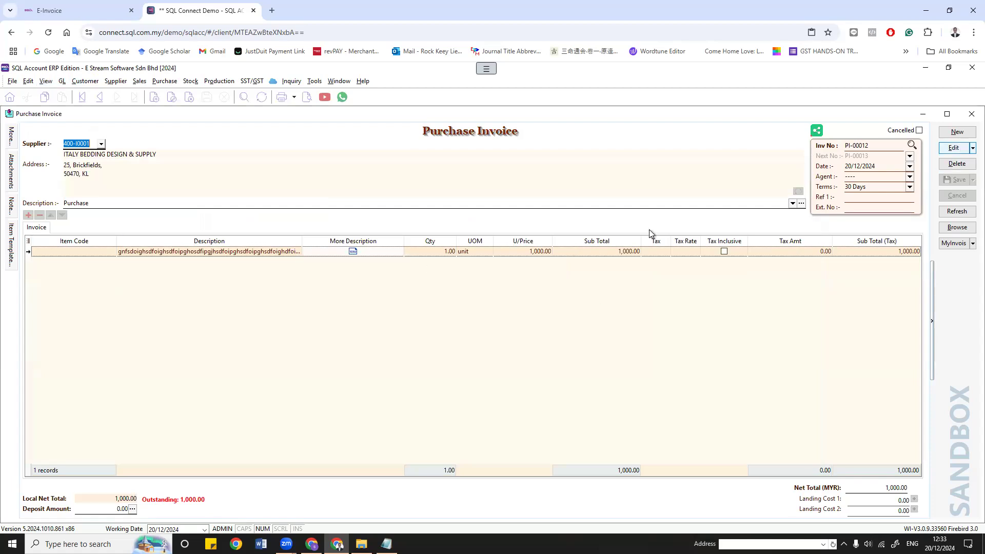
Step: Put PI-00012 into edit mode and add the Account column to its item grid
{"action": "left_click", "coordinate": [954, 148]}
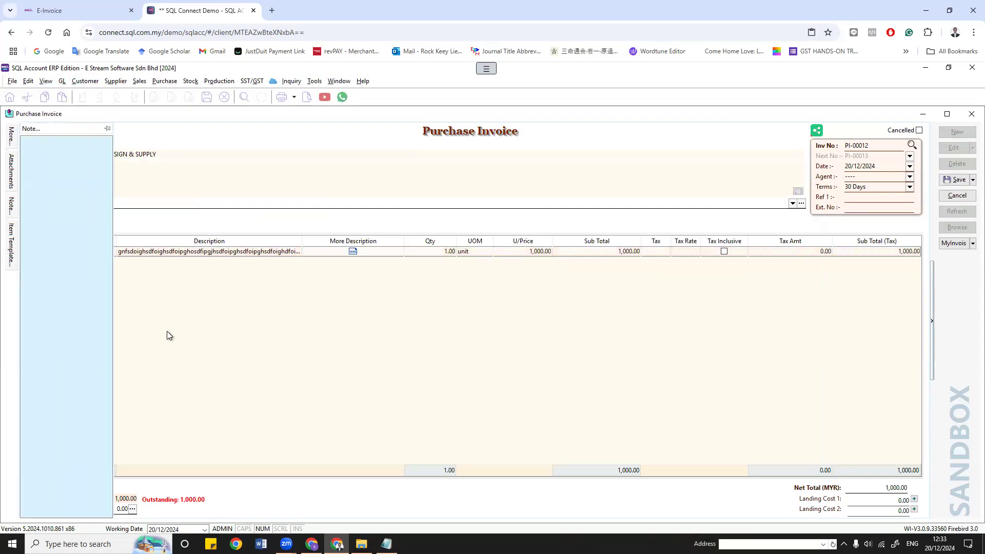
{"action": "left_click", "coordinate": [166, 332]}
{"action": "left_click", "coordinate": [27, 241]}
{"action": "left_click", "coordinate": [36, 315]}
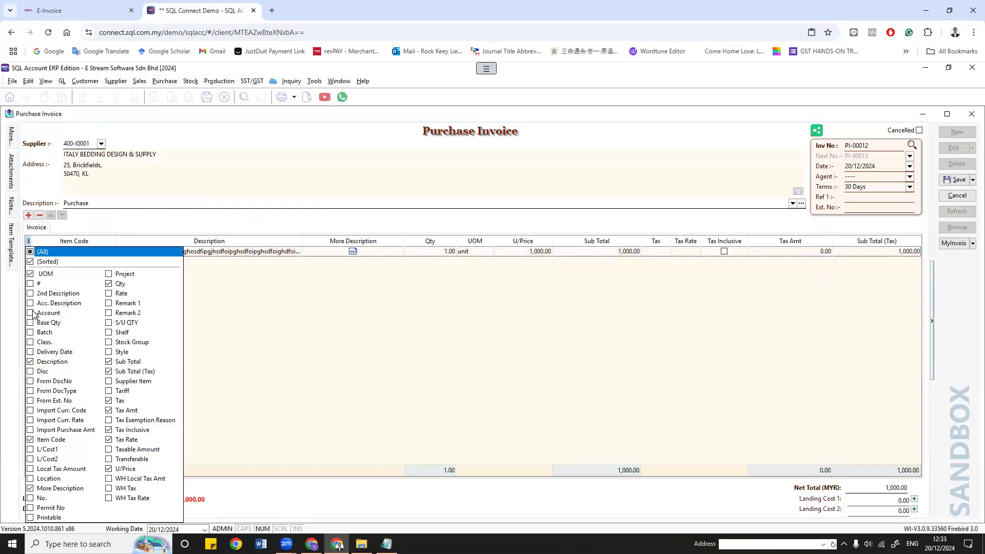
{"action": "left_click", "coordinate": [243, 319]}
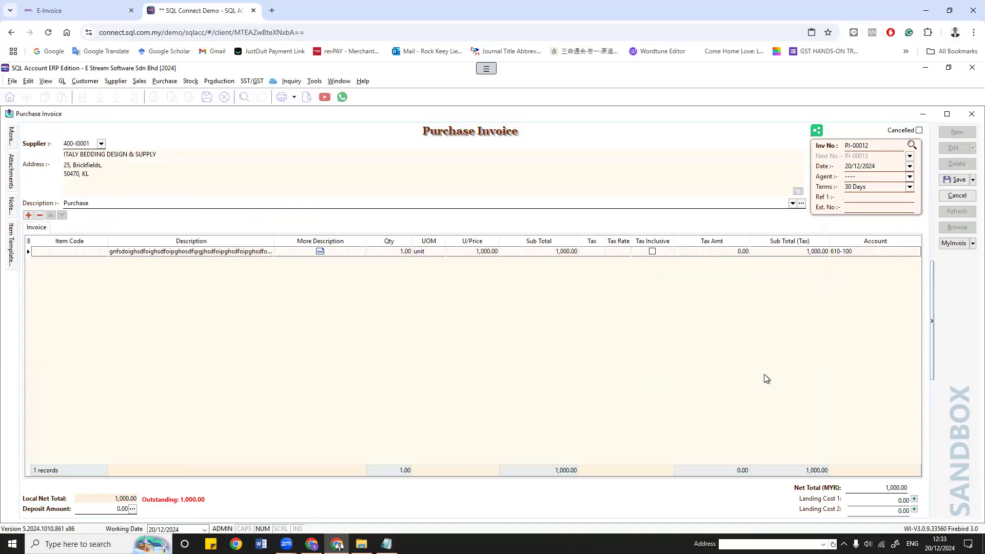
Step: Post the item line to 920-000 PRINTING instead of 610-100 and save the invoice
{"action": "left_click", "coordinate": [912, 252]}
{"action": "left_click", "coordinate": [915, 252]}
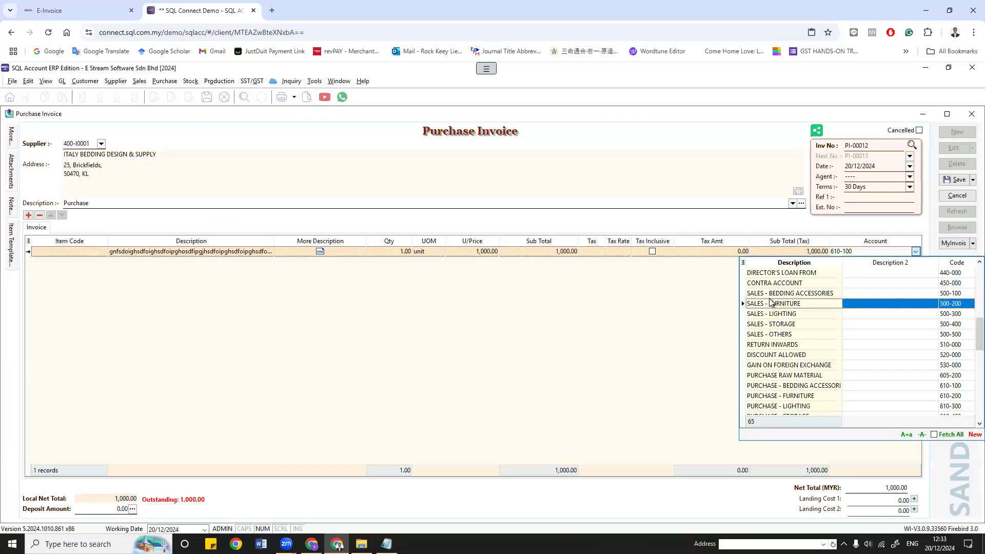
{"action": "scroll", "coordinate": [819, 382], "scroll_direction": "down", "scroll_amount": 2}
{"action": "scroll", "coordinate": [819, 383], "scroll_direction": "down", "scroll_amount": 8}
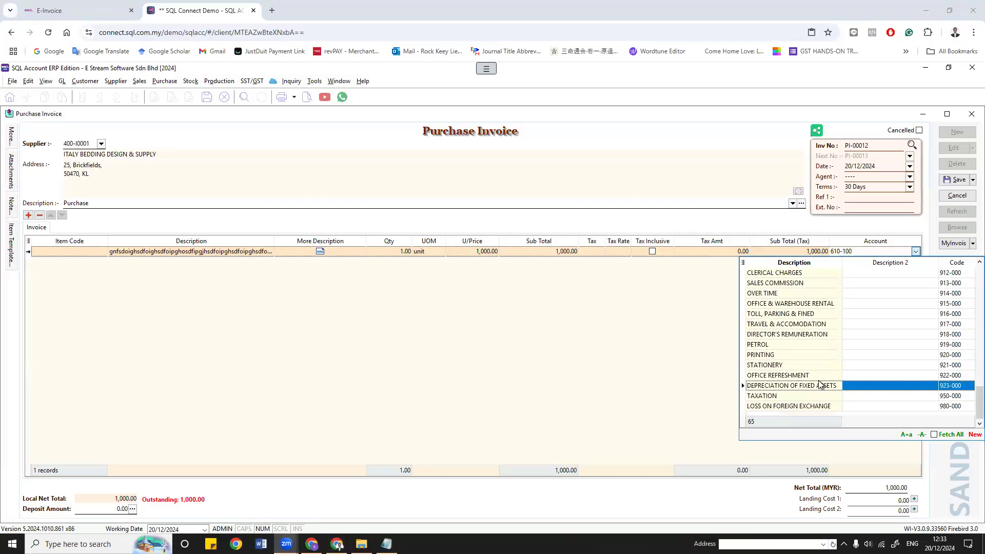
{"action": "left_click", "coordinate": [836, 355]}
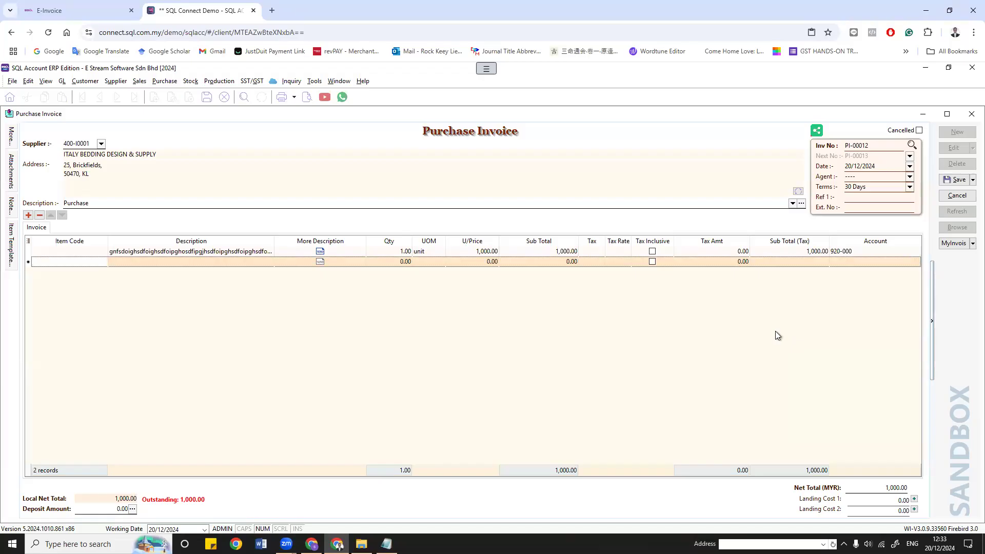
{"action": "left_click", "coordinate": [957, 180]}
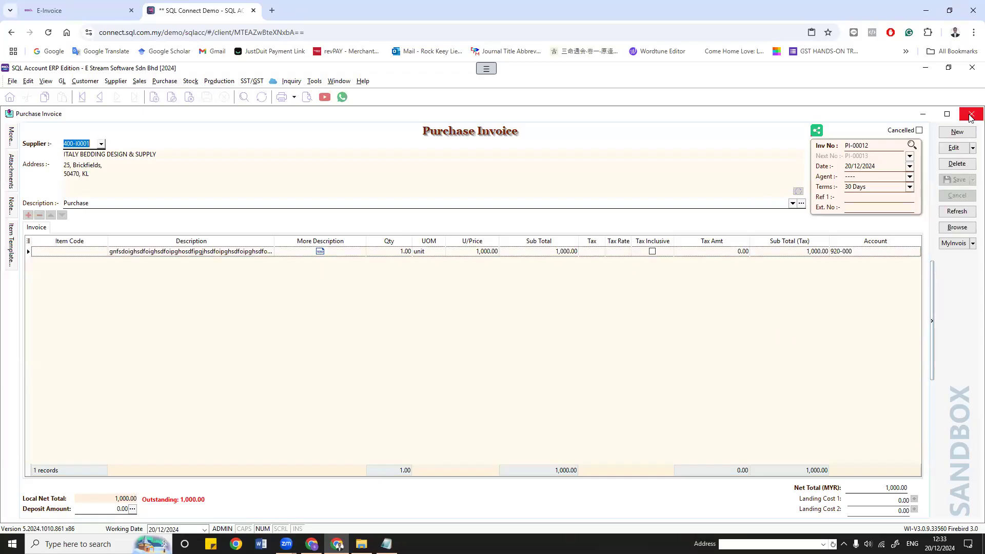
{"action": "left_click", "coordinate": [62, 81]}
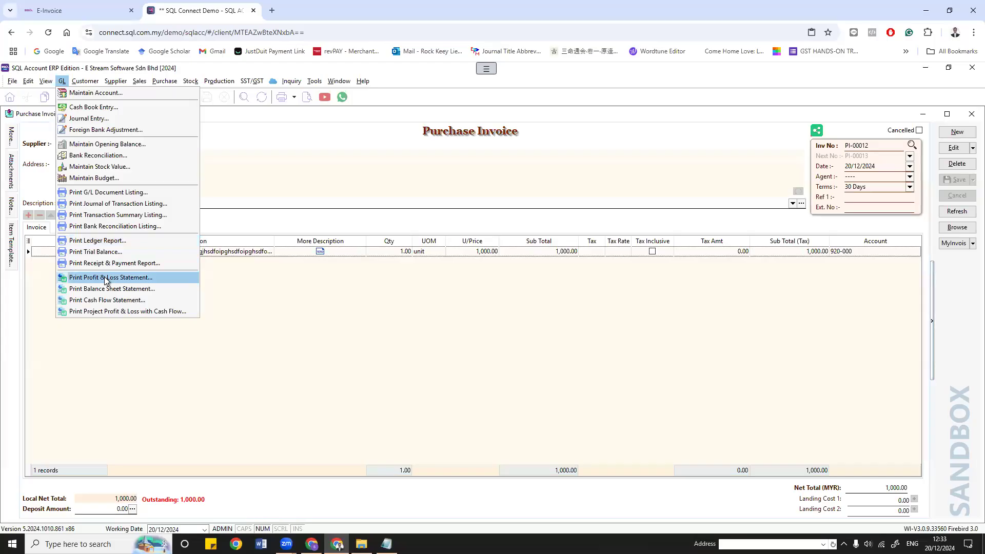
Step: Open the Profit & Loss Statement report, briefly switching to the purchase invoice and back
{"action": "left_click", "coordinate": [105, 277]}
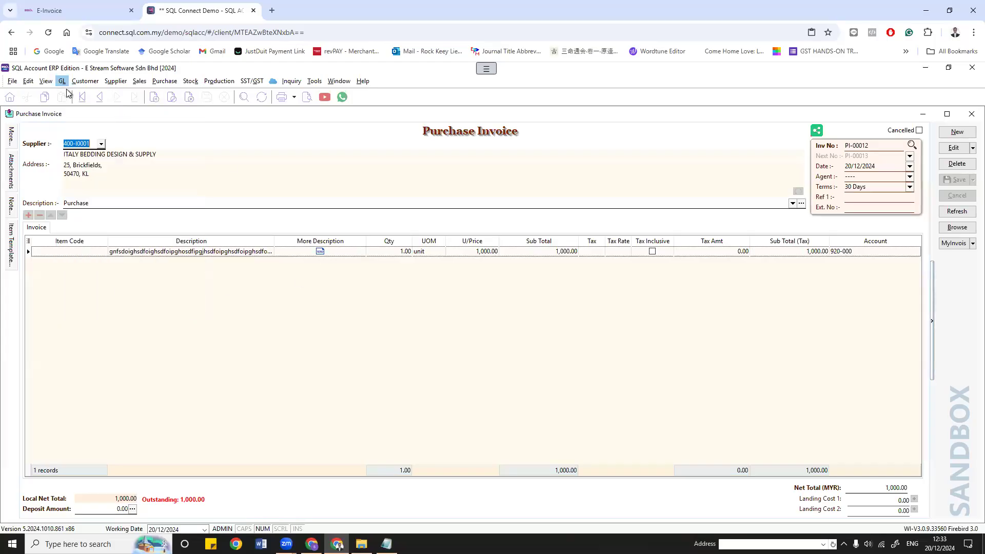
{"action": "left_click", "coordinate": [339, 81]}
{"action": "left_click", "coordinate": [344, 143]}
{"action": "left_click", "coordinate": [339, 81]}
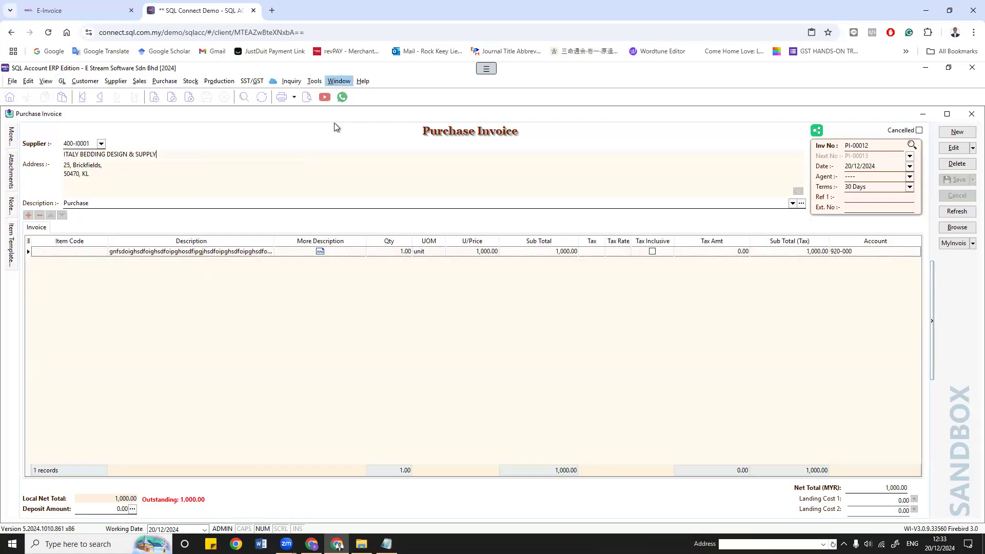
{"action": "left_click", "coordinate": [338, 153]}
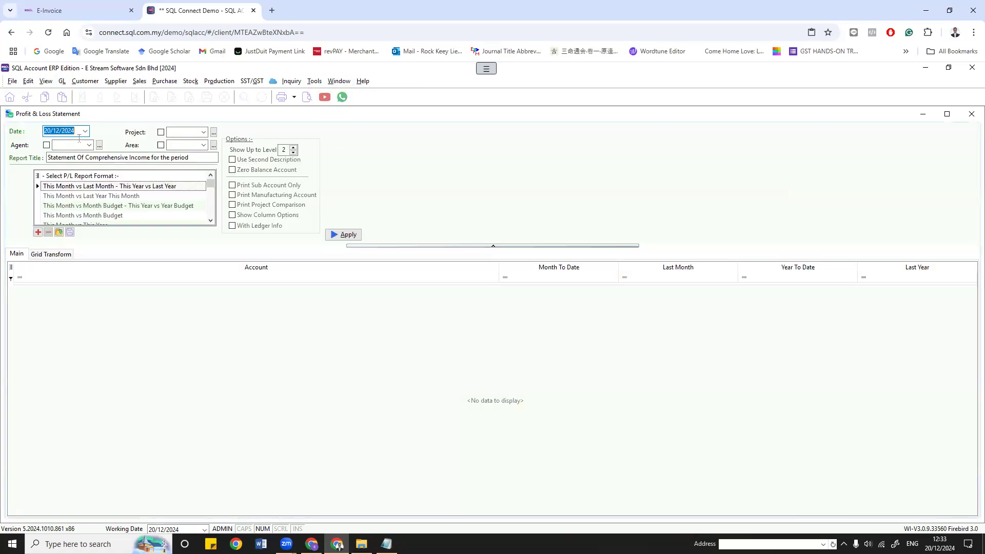
Step: Generate the This Year - 2 Column P&L at level 3 and locate PRINTING at 1,000.00
{"action": "left_click", "coordinate": [109, 215]}
{"action": "scroll", "coordinate": [109, 215], "scroll_direction": "down", "scroll_amount": 5}
{"action": "left_click", "coordinate": [294, 150]}
{"action": "left_click", "coordinate": [294, 148]}
{"action": "left_click", "coordinate": [343, 235]}
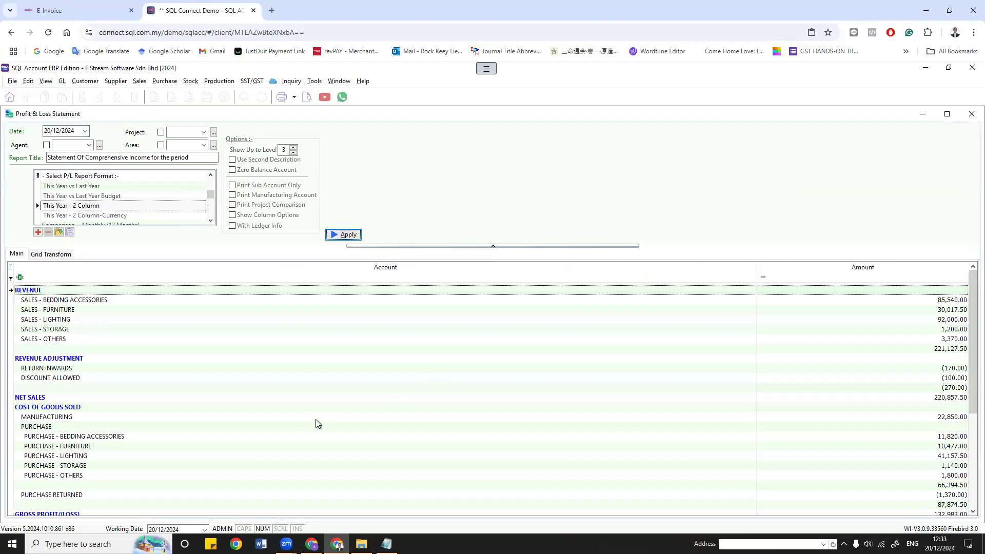
{"action": "scroll", "coordinate": [315, 421], "scroll_direction": "down", "scroll_amount": 5}
{"action": "left_click", "coordinate": [48, 458]}
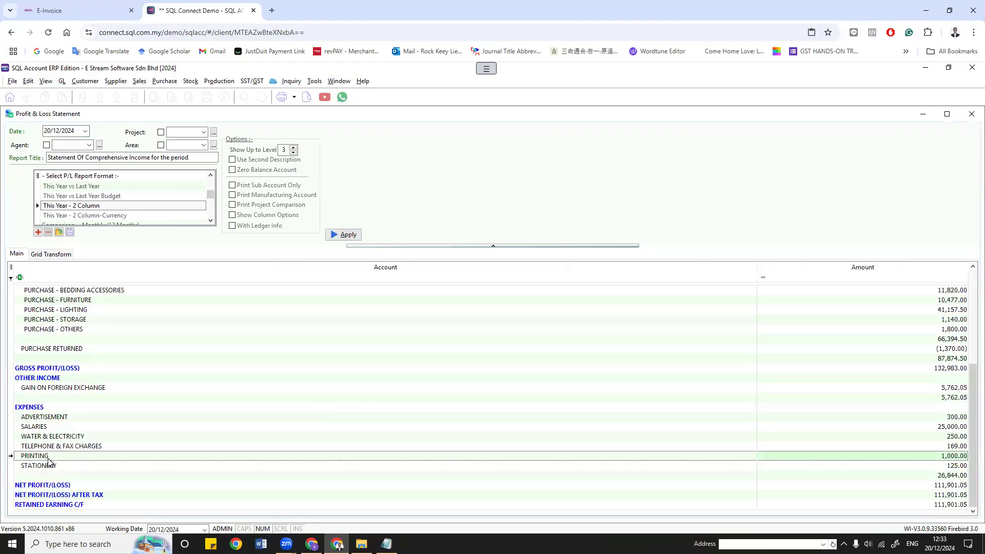
Step: Drill into the 920-000 PRINTING ledger and widen Description 2 for PI-00012
{"action": "double_click", "coordinate": [958, 457]}
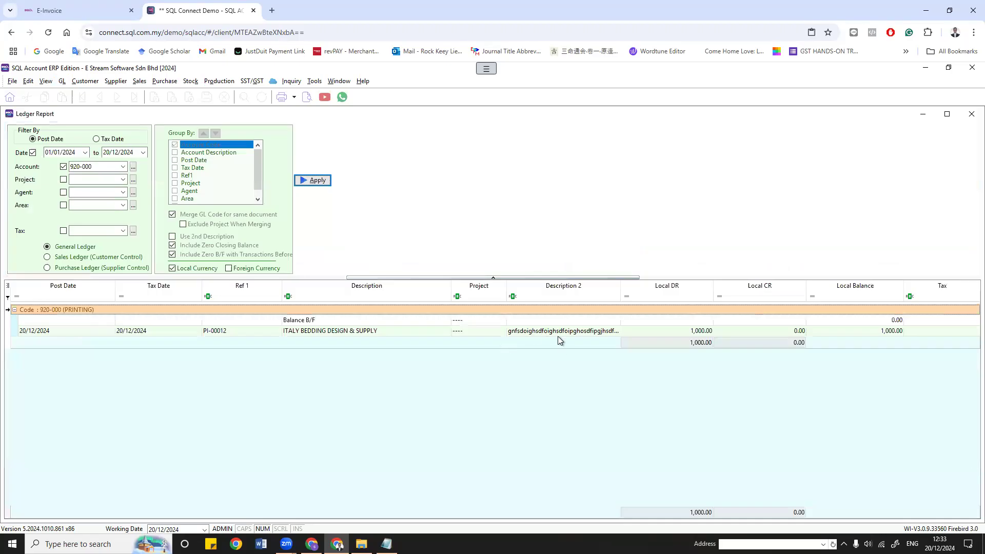
{"action": "left_click", "coordinate": [558, 336]}
{"action": "left_click_drag", "start_coordinate": [620, 288], "coordinate": [764, 283]}
Step: Preview the Profit & Loss report, close it, and drill into the PRINTING ledger again
{"action": "left_click", "coordinate": [337, 80]}
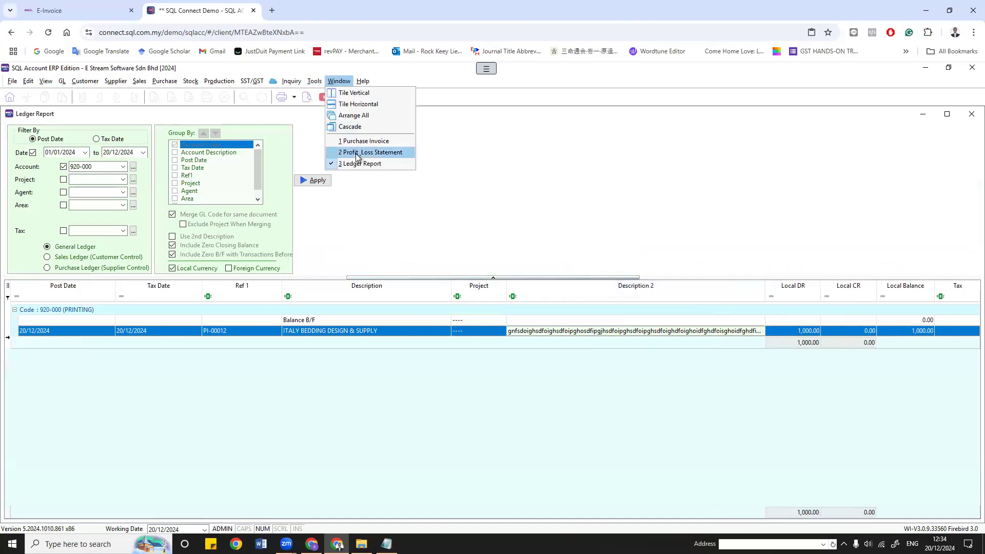
{"action": "left_click", "coordinate": [353, 149]}
{"action": "left_click", "coordinate": [308, 99]}
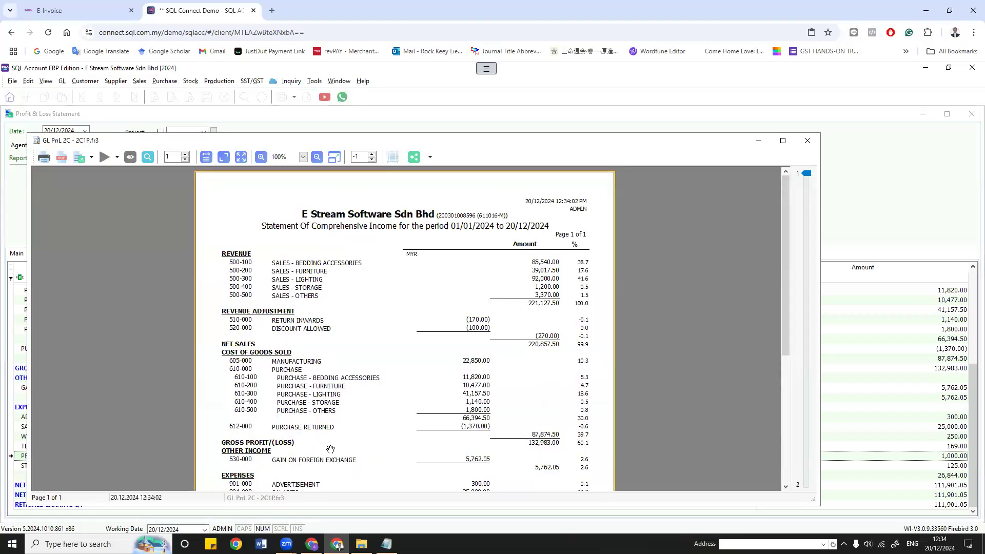
{"action": "scroll", "coordinate": [257, 264], "scroll_direction": "down", "scroll_amount": 5}
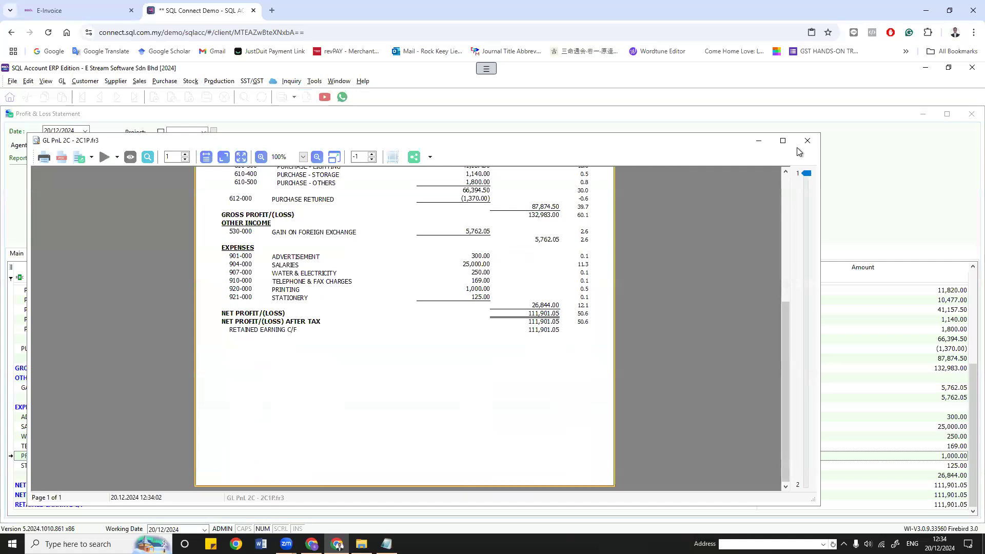
{"action": "left_click", "coordinate": [783, 140]}
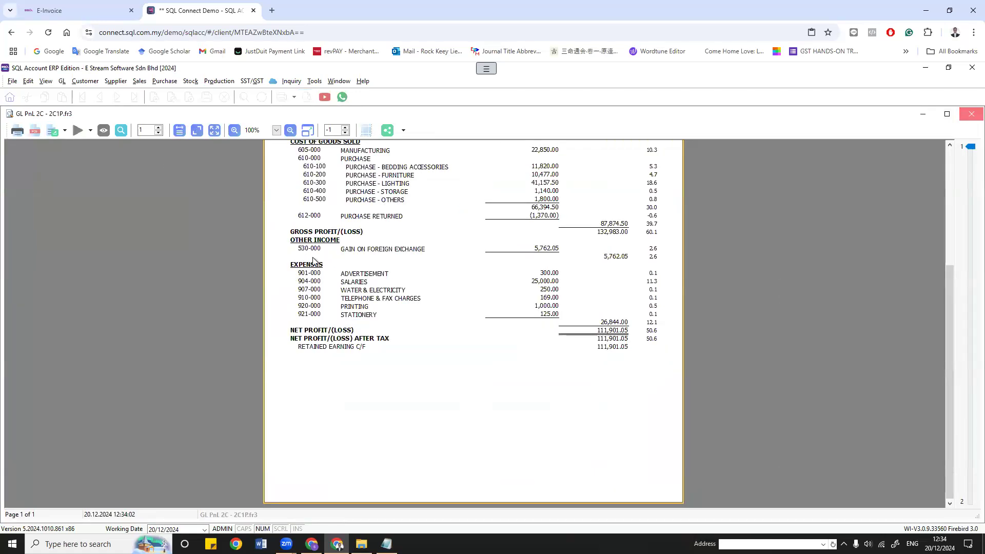
{"action": "key", "text": "Escape"}
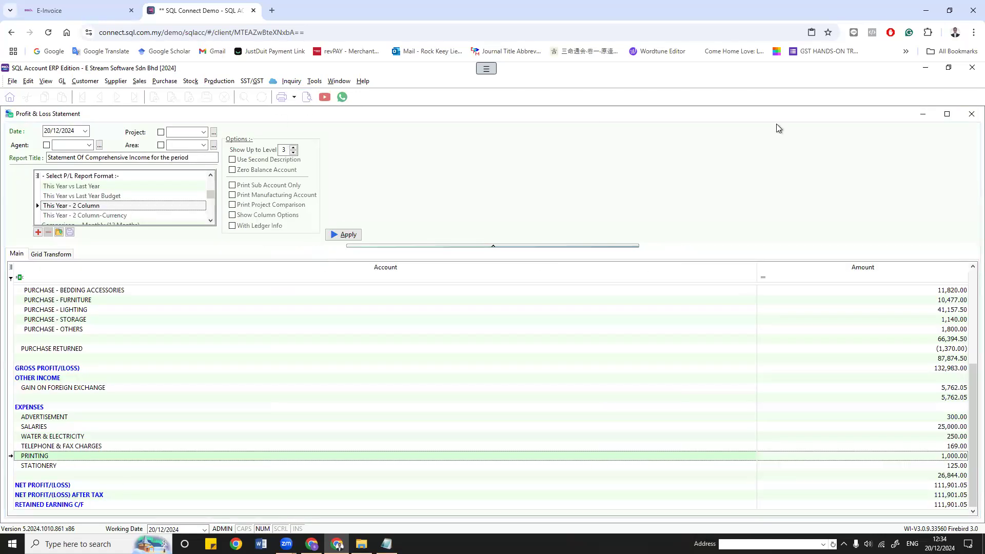
{"action": "double_click", "coordinate": [955, 460]}
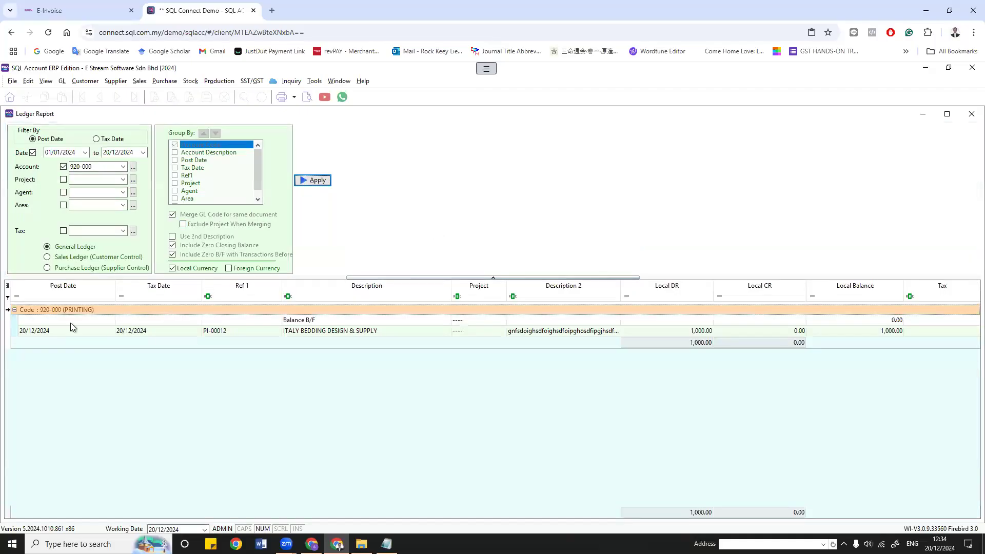
Step: Select PI-00012's ledger row and resize the Description 2 and Project columns
{"action": "left_click", "coordinate": [565, 332]}
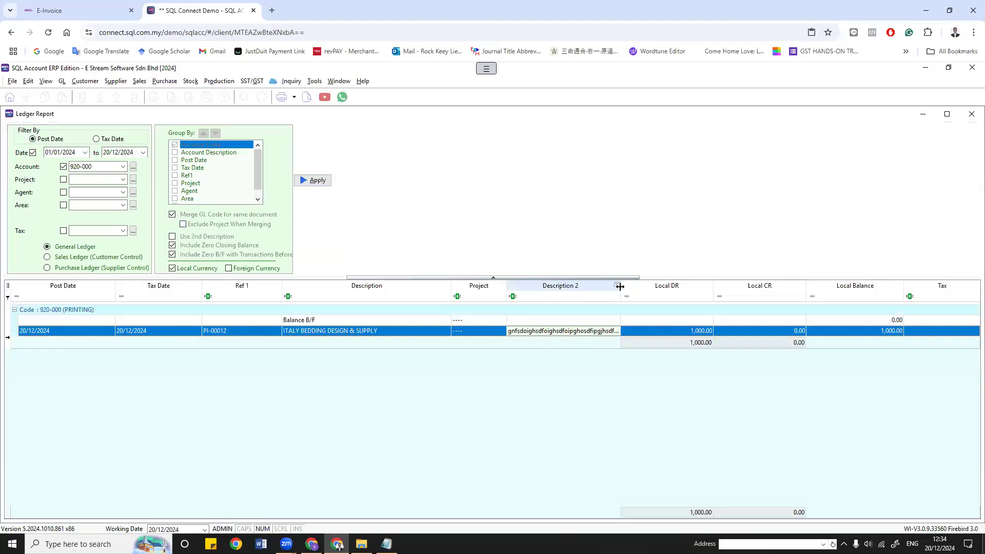
{"action": "left_click_drag", "start_coordinate": [704, 296], "coordinate": [705, 296]}
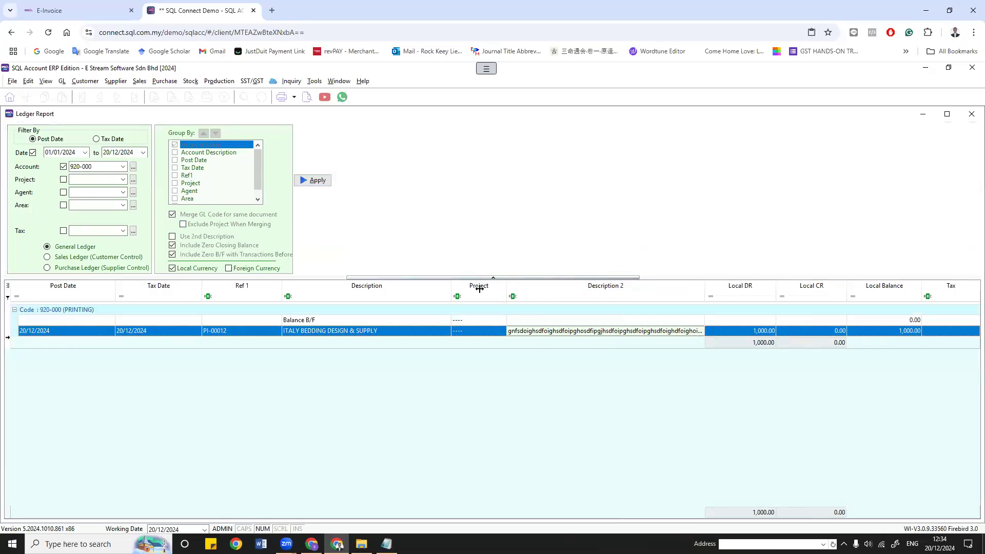
{"action": "left_click_drag", "start_coordinate": [479, 289], "coordinate": [479, 289]}
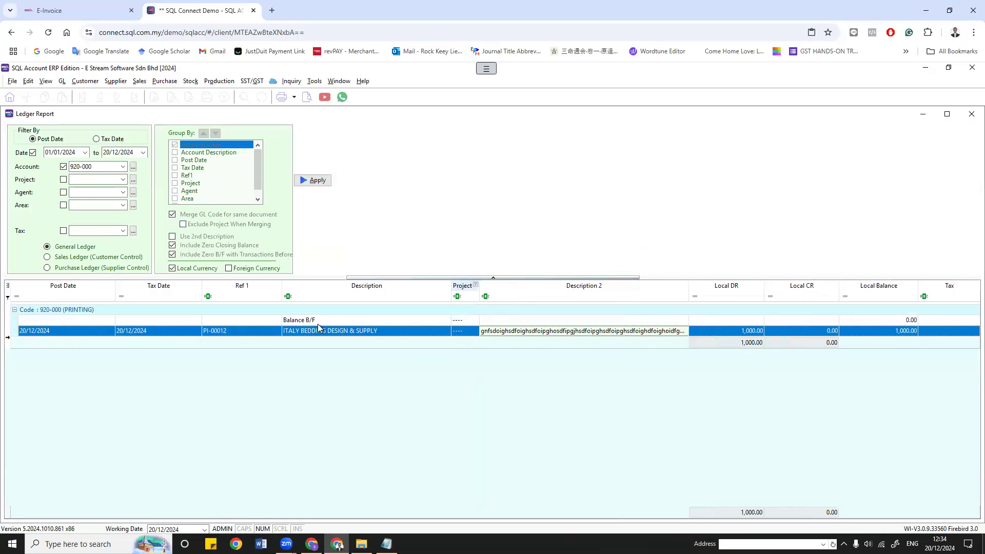
Step: Export the 920-000 ledger grid to a spreadsheet via Grid Export
{"action": "right_click", "coordinate": [53, 310]}
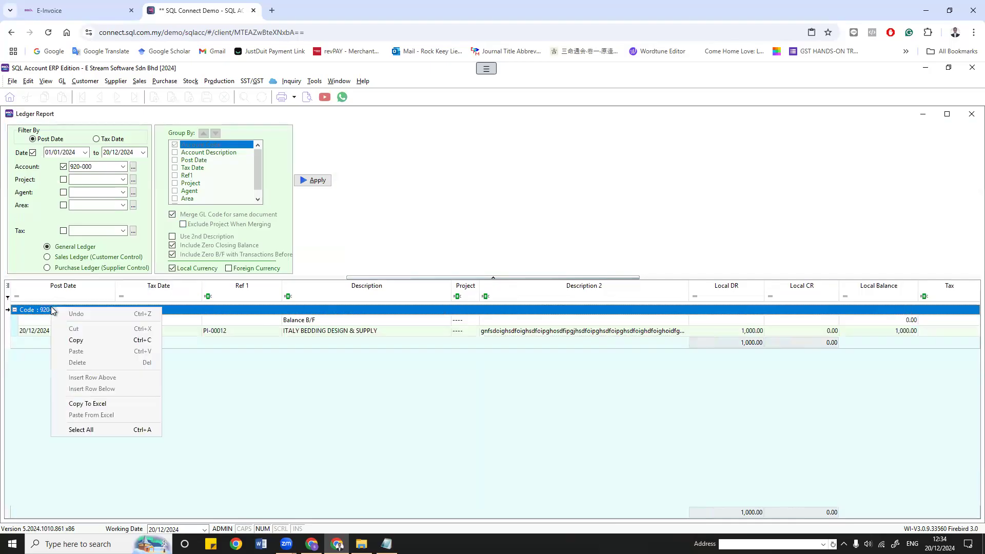
{"action": "right_click", "coordinate": [36, 333]}
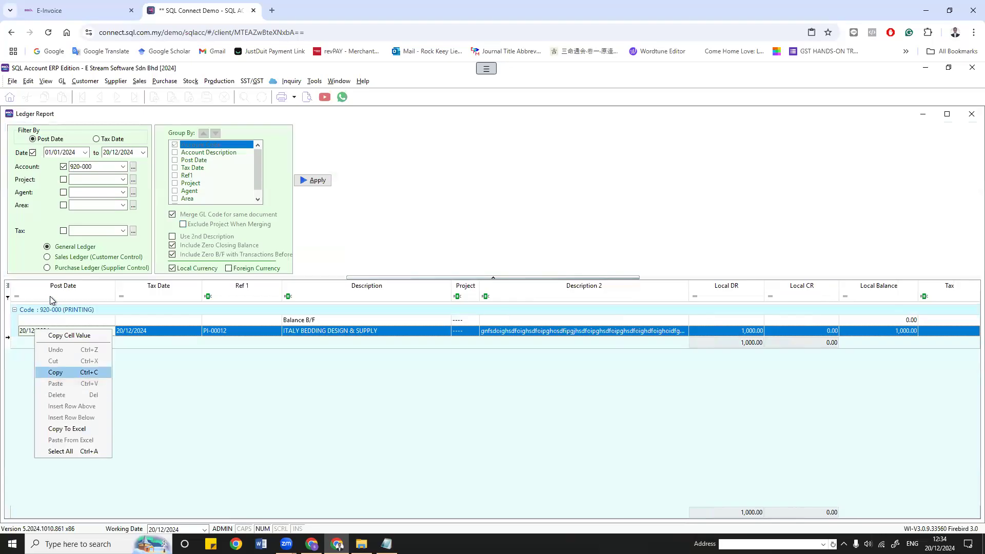
{"action": "right_click", "coordinate": [63, 287]}
{"action": "mouse_move", "coordinate": [95, 508]}
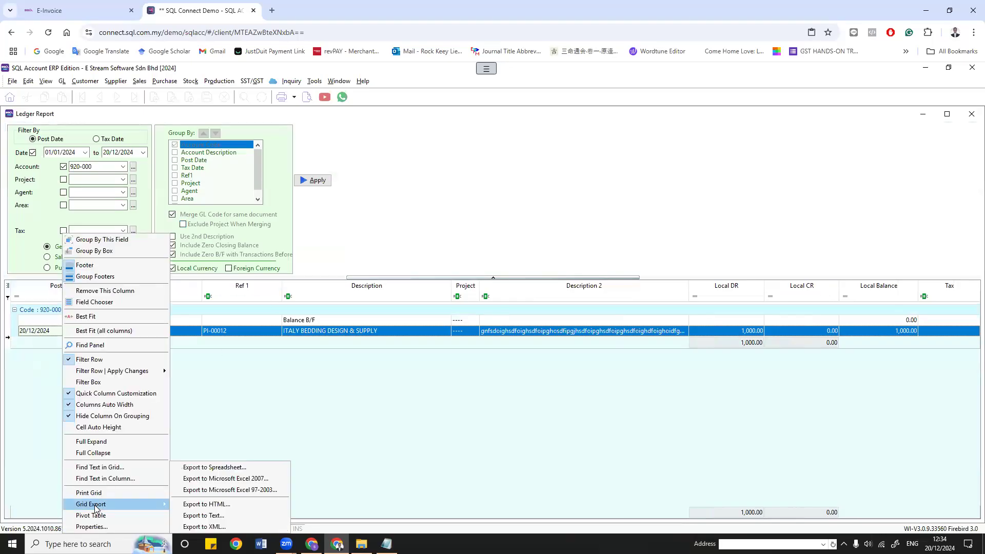
{"action": "left_click", "coordinate": [254, 468]}
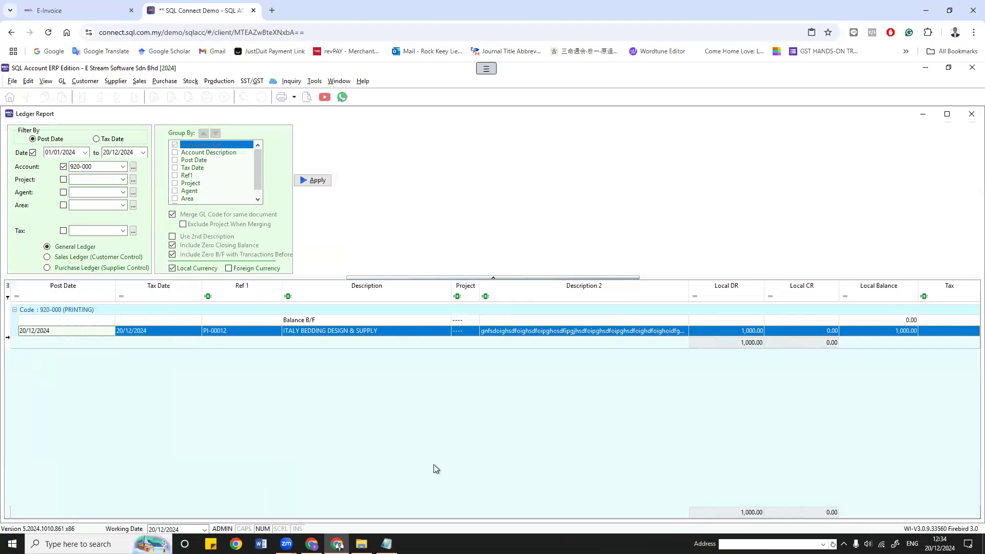
Step: Maximize the ledger spreadsheet and enlarge row 4 to read the full Description 2 in G4
{"action": "left_click", "coordinate": [433, 113]}
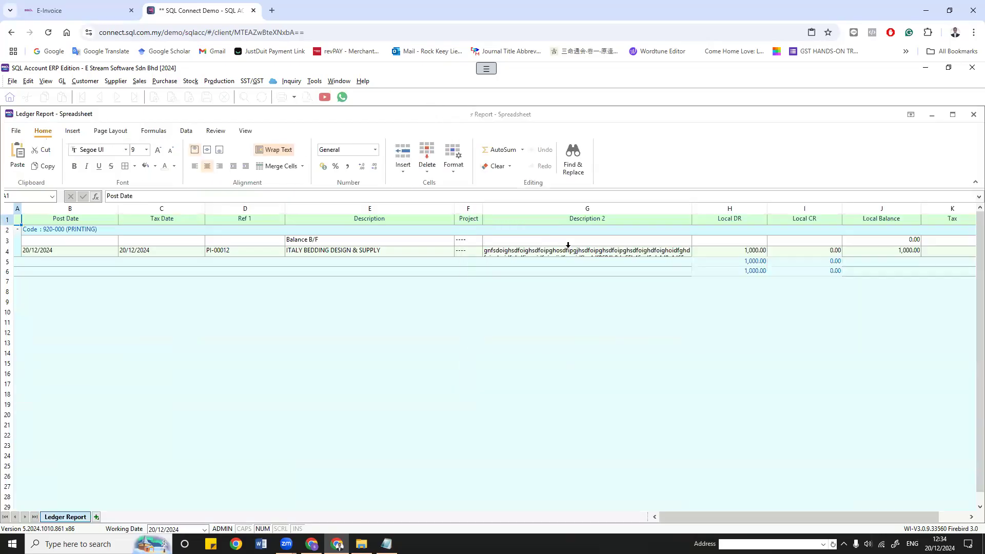
{"action": "left_click_drag", "start_coordinate": [10, 257], "coordinate": [24, 322]}
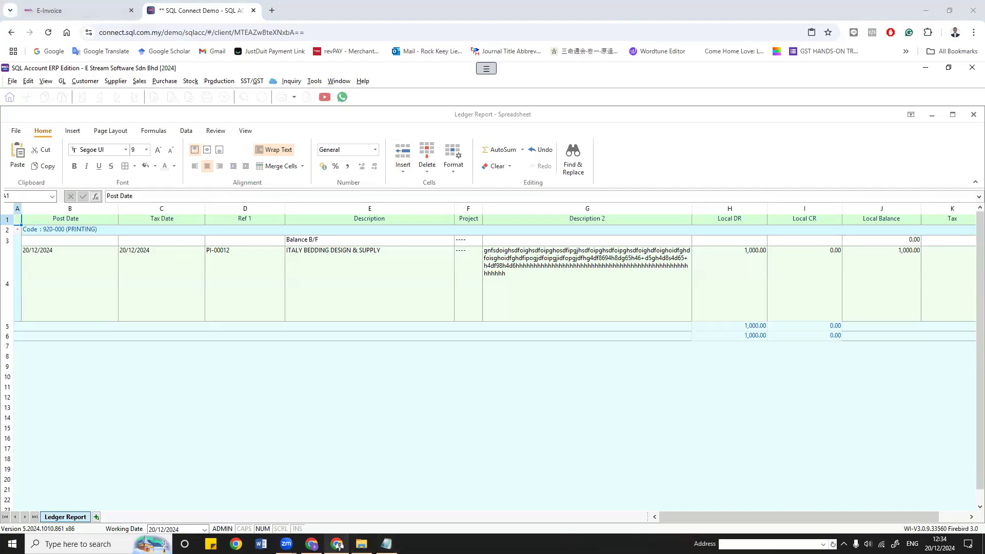
{"action": "left_click", "coordinate": [312, 544]}
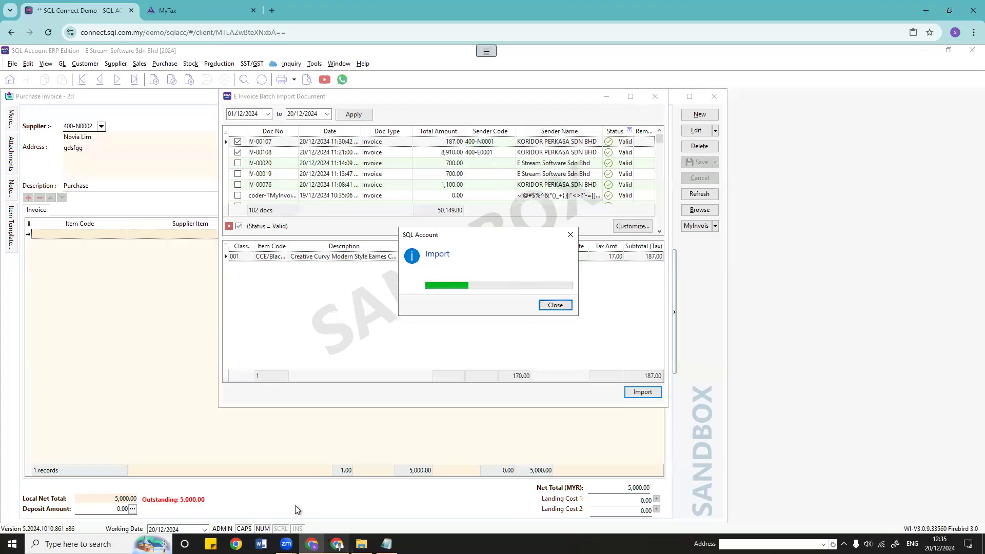
{"action": "left_click", "coordinate": [337, 544]}
{"action": "left_click", "coordinate": [414, 358]}
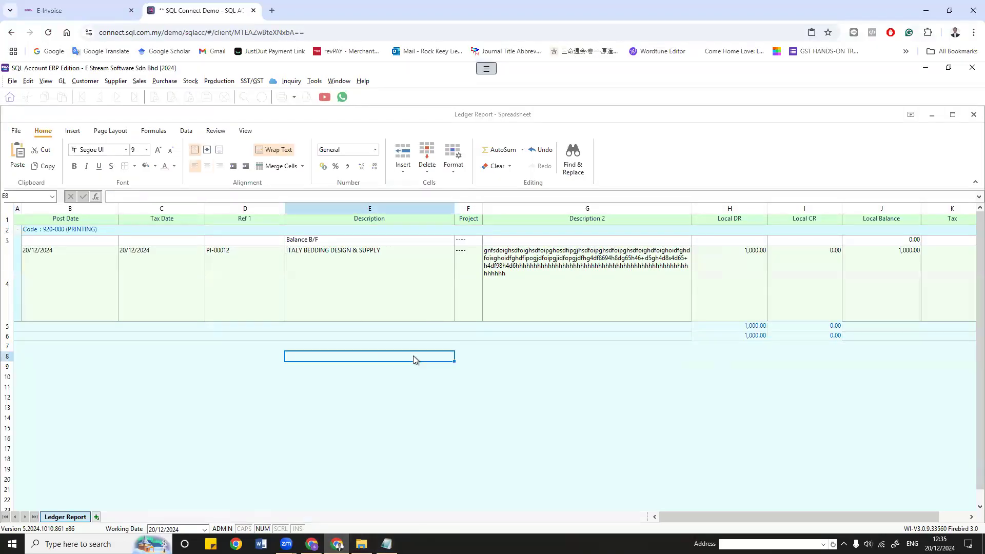
{"action": "left_click", "coordinate": [614, 290]}
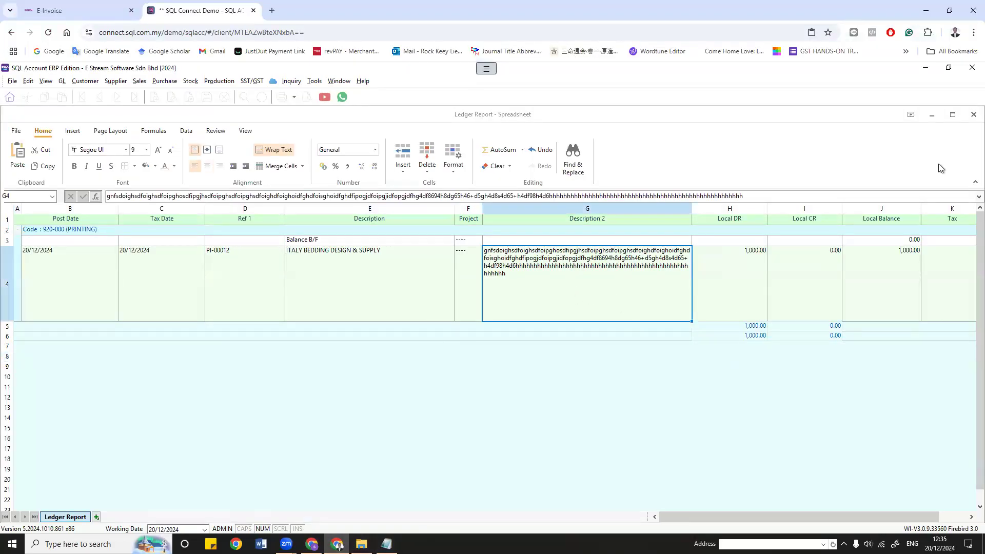
Step: Close the spreadsheet without saving, then close the Ledger Report and Profit & Loss windows
{"action": "left_click", "coordinate": [971, 116]}
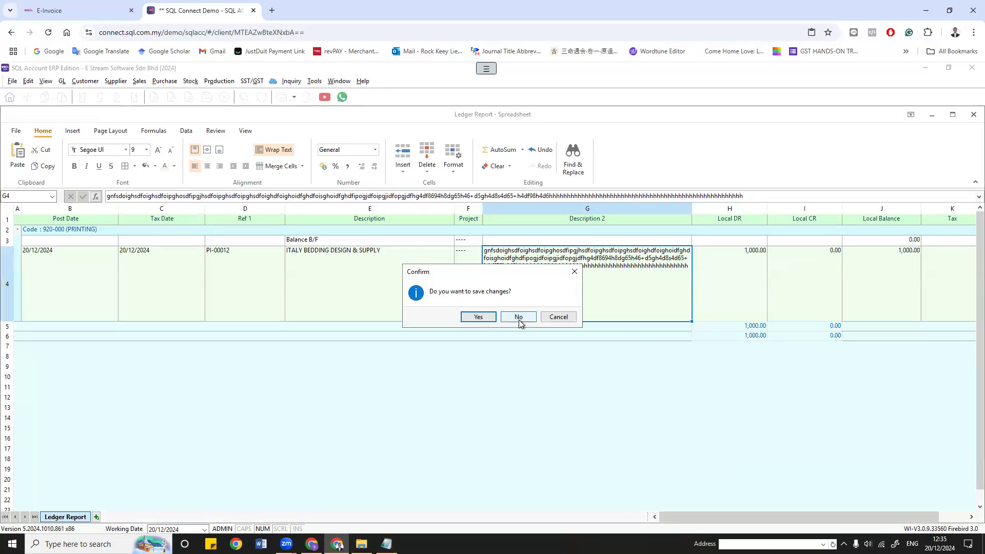
{"action": "left_click", "coordinate": [519, 319]}
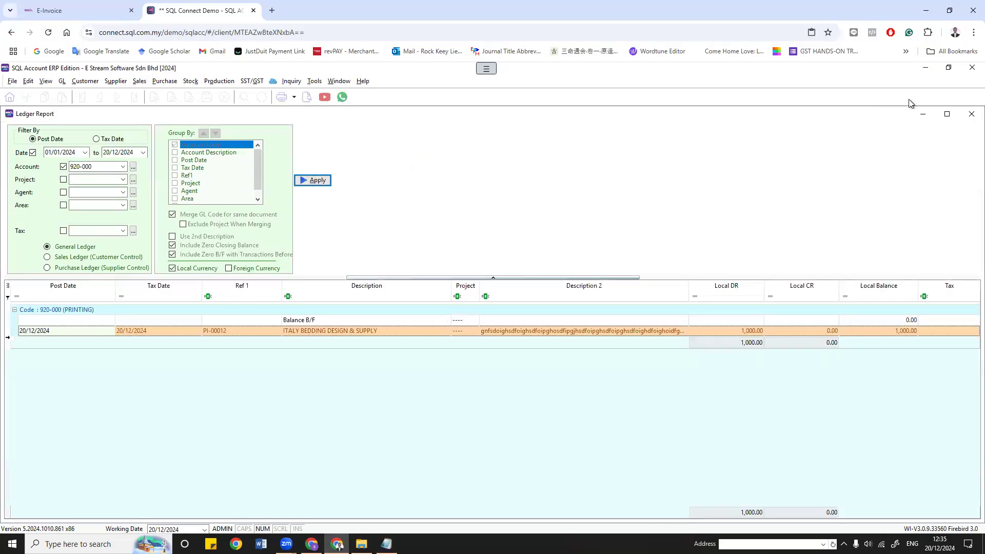
{"action": "left_click", "coordinate": [971, 114]}
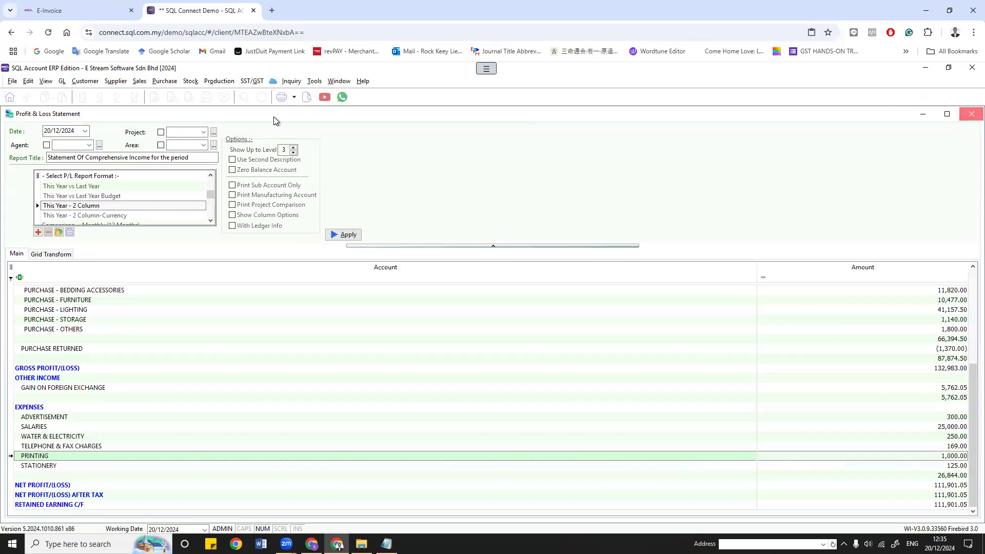
{"action": "left_click", "coordinate": [971, 114]}
Step: Close the remaining ledger report and start Batch import Sandbox E-Invoice from the purchase invoice list
{"action": "left_click", "coordinate": [971, 114]}
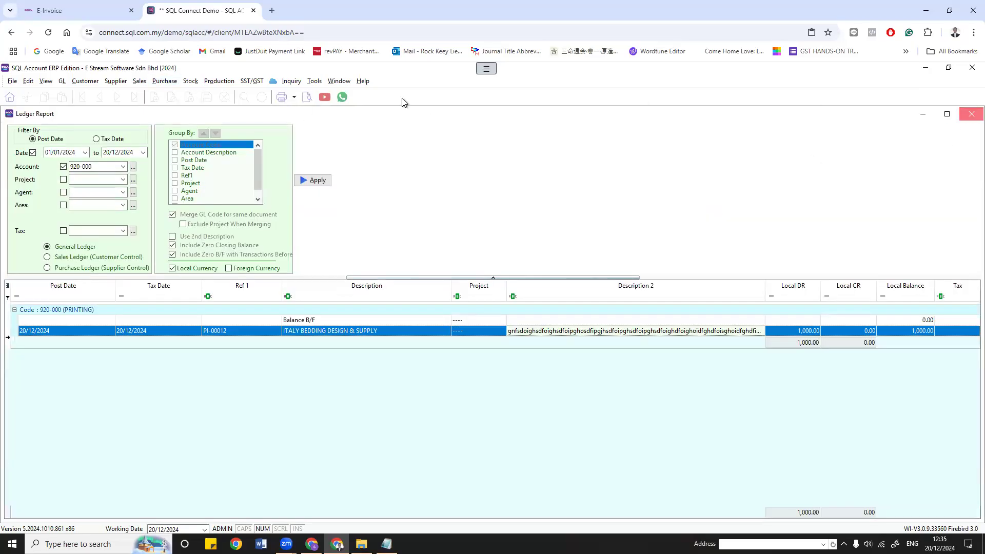
{"action": "left_click", "coordinate": [958, 227]}
{"action": "left_click", "coordinate": [955, 244]}
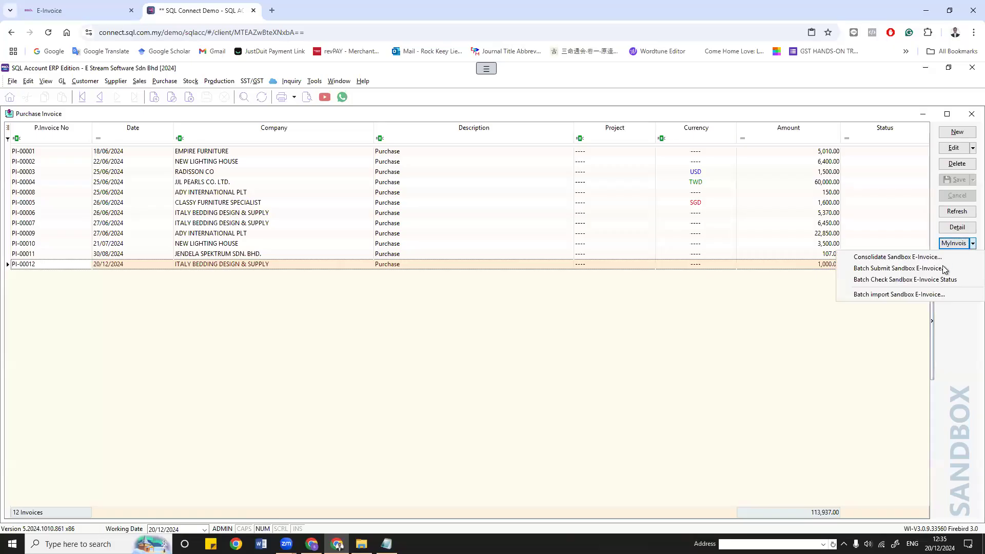
{"action": "left_click", "coordinate": [896, 295]}
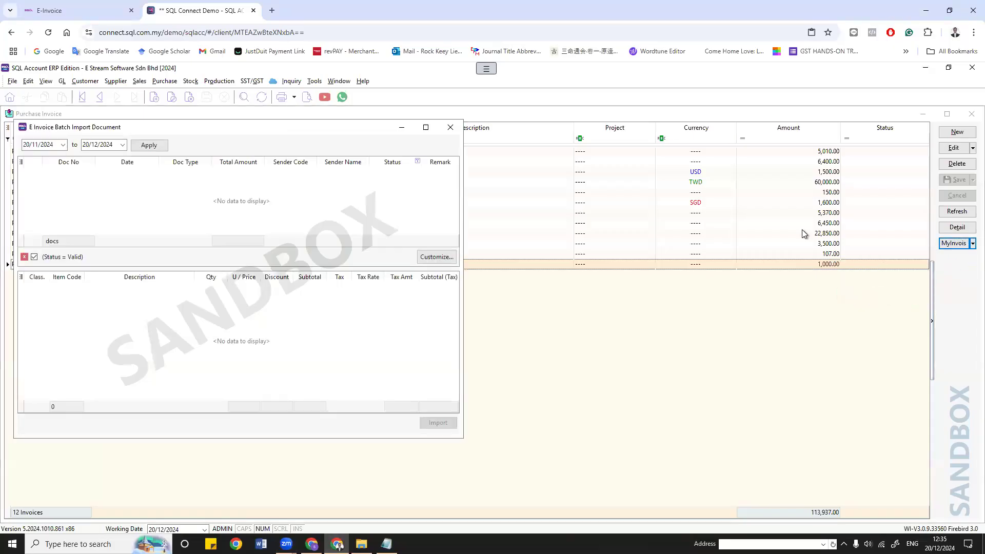
Step: Load e-invoices from 01/12/2024, dismissing the too-many-requests error
{"action": "left_click", "coordinate": [64, 145]}
{"action": "left_click", "coordinate": [123, 175]}
{"action": "left_click", "coordinate": [31, 207]}
{"action": "left_click", "coordinate": [149, 145]}
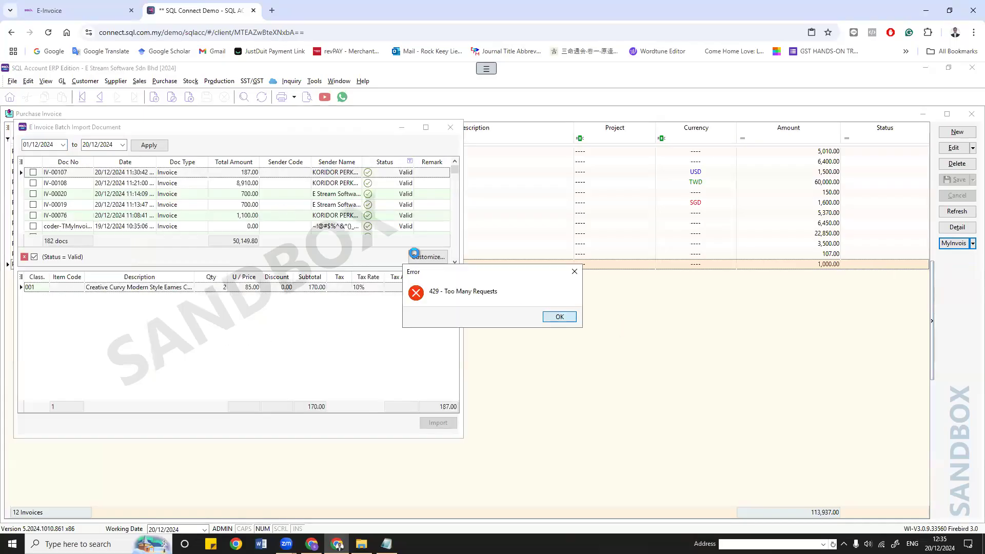
{"action": "left_click", "coordinate": [561, 317]}
Step: Tick IV-00107 and assign supplier 400-E0001, item CCE/Black-Chair and the 10% tax code
{"action": "left_click", "coordinate": [33, 172]}
{"action": "left_click", "coordinate": [297, 176]}
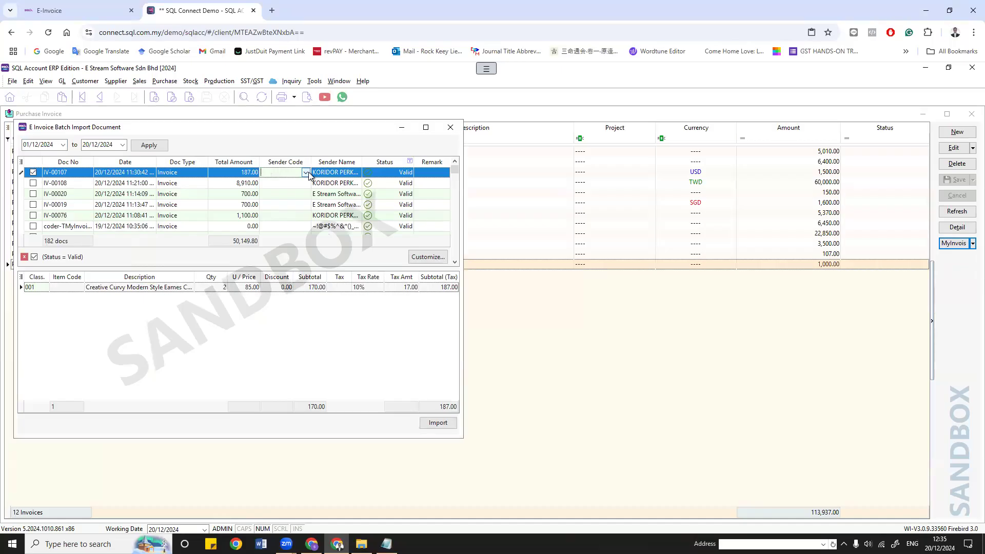
{"action": "left_click", "coordinate": [305, 172]}
{"action": "left_click", "coordinate": [308, 215]}
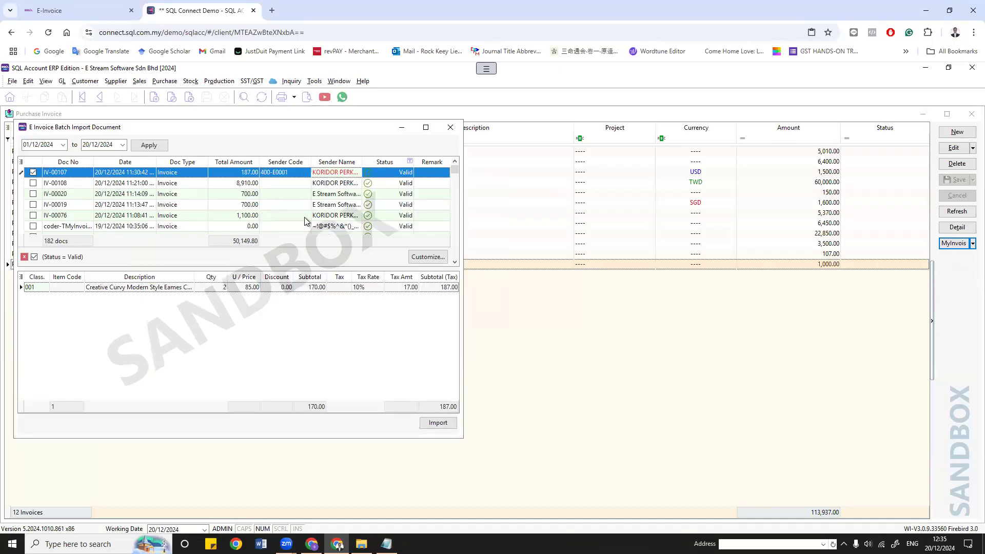
{"action": "left_click", "coordinate": [77, 288]}
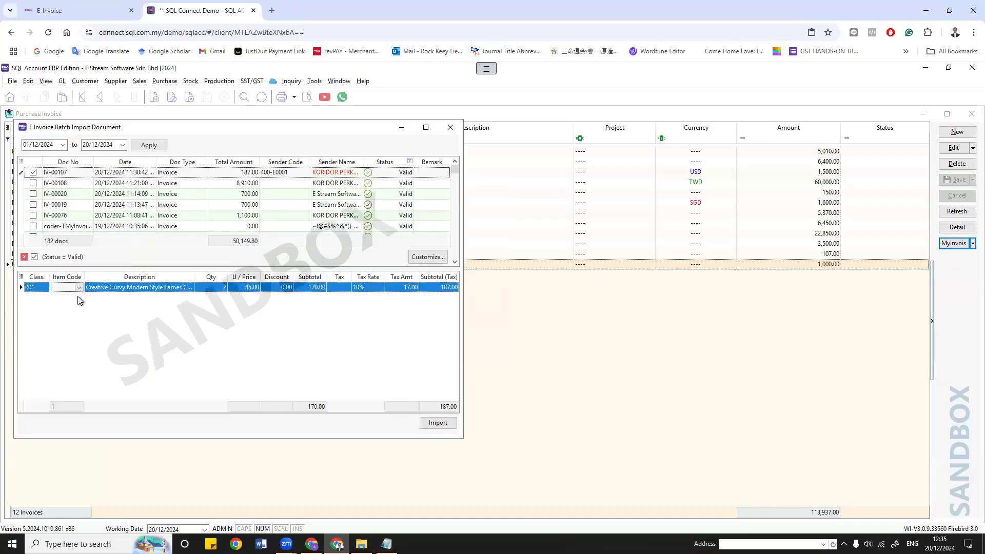
{"action": "left_click", "coordinate": [78, 287]}
{"action": "left_click", "coordinate": [98, 329]}
{"action": "left_click", "coordinate": [342, 294]}
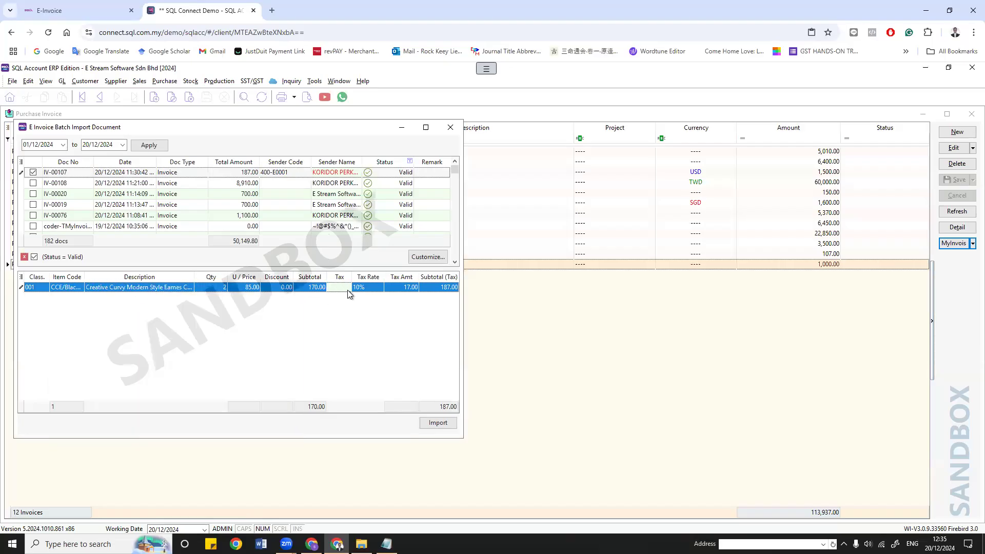
{"action": "left_click", "coordinate": [352, 287]}
{"action": "left_click", "coordinate": [341, 319]}
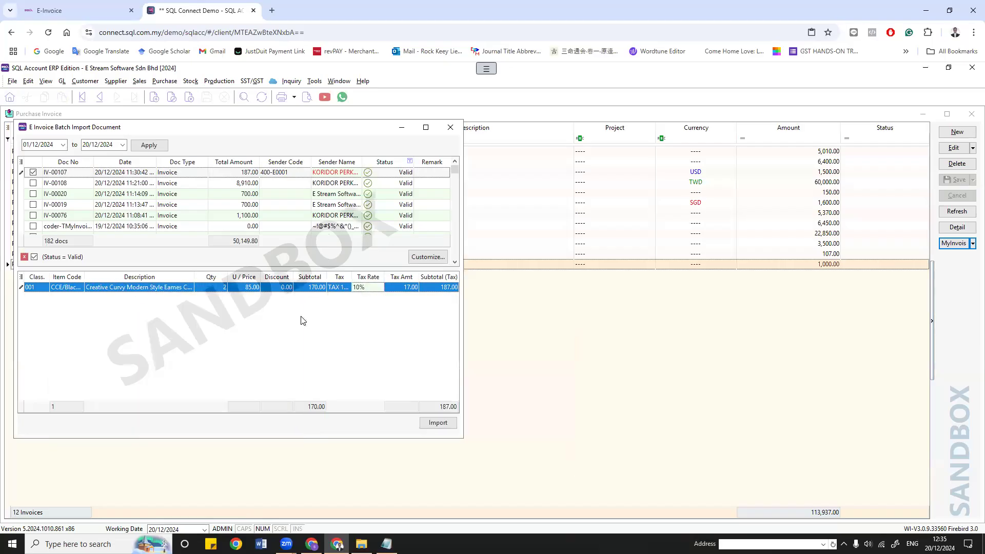
Step: Assign IV-00108 supplier 400-J0002 and items CCE/Grey-Chair and ER/Lamp to its two lines
{"action": "left_click", "coordinate": [196, 185]}
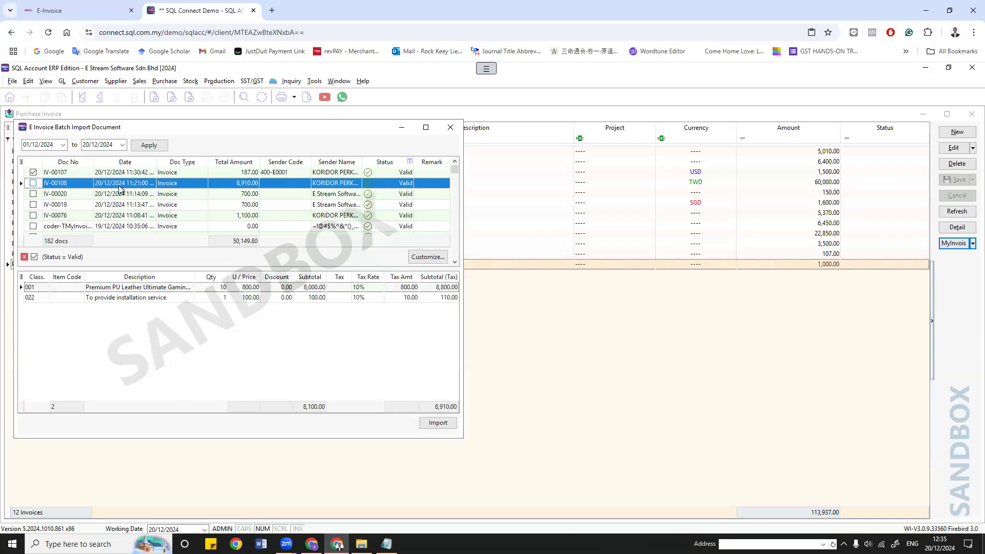
{"action": "left_click", "coordinate": [304, 185]}
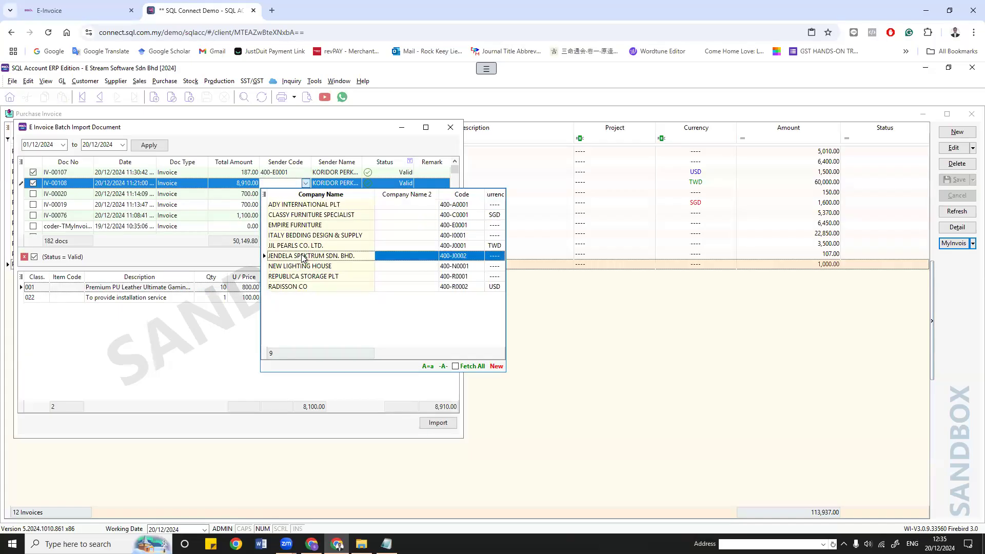
{"action": "left_click", "coordinate": [303, 257]}
{"action": "left_click", "coordinate": [72, 287]}
{"action": "left_click", "coordinate": [80, 339]}
{"action": "left_click", "coordinate": [69, 298]}
{"action": "left_click", "coordinate": [80, 297]}
{"action": "left_click", "coordinate": [72, 370]}
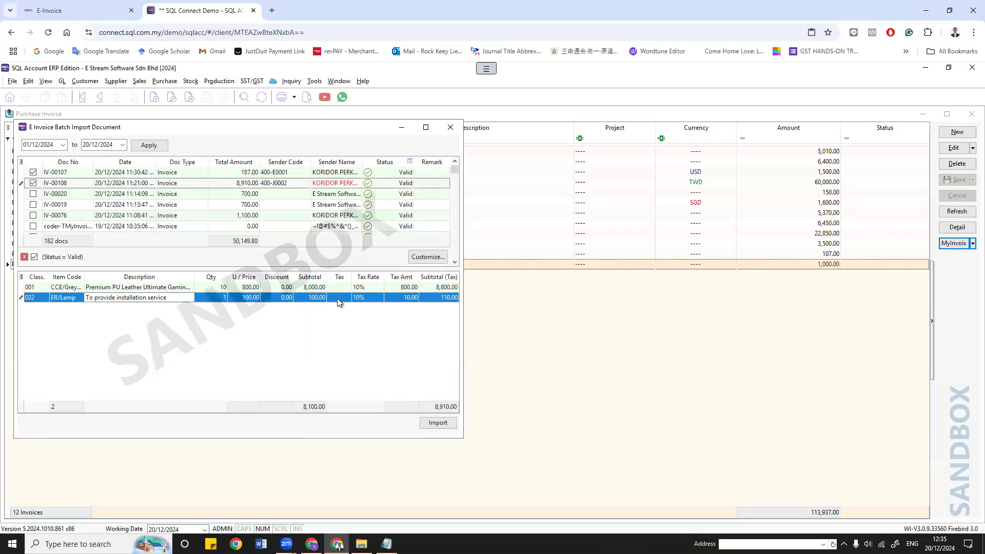
Step: Give both IV-00108 lines the 10% tax code and import the two ticked e-invoices
{"action": "left_click", "coordinate": [344, 287]}
{"action": "left_click", "coordinate": [348, 306]}
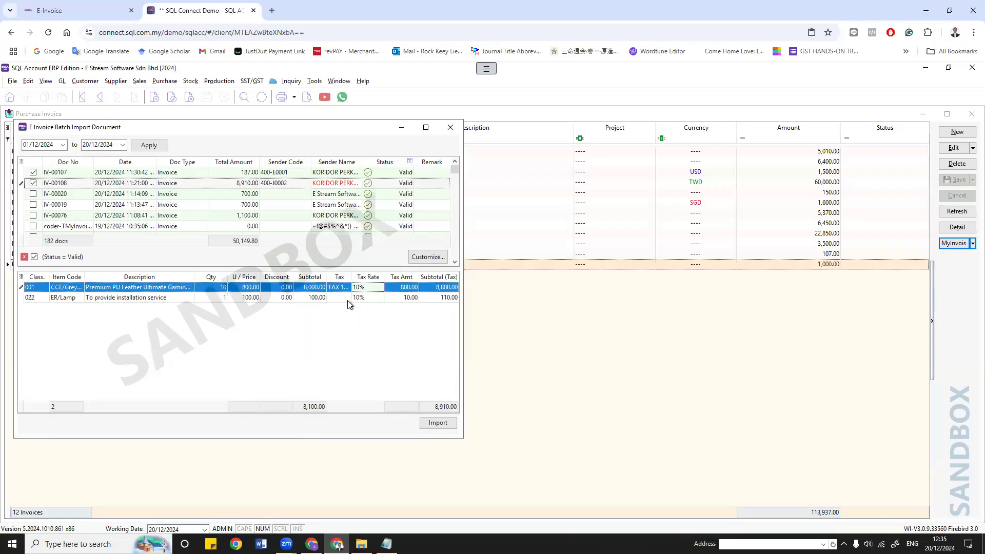
{"action": "left_click", "coordinate": [347, 301]}
{"action": "left_click", "coordinate": [348, 321]}
{"action": "left_click", "coordinate": [447, 423]}
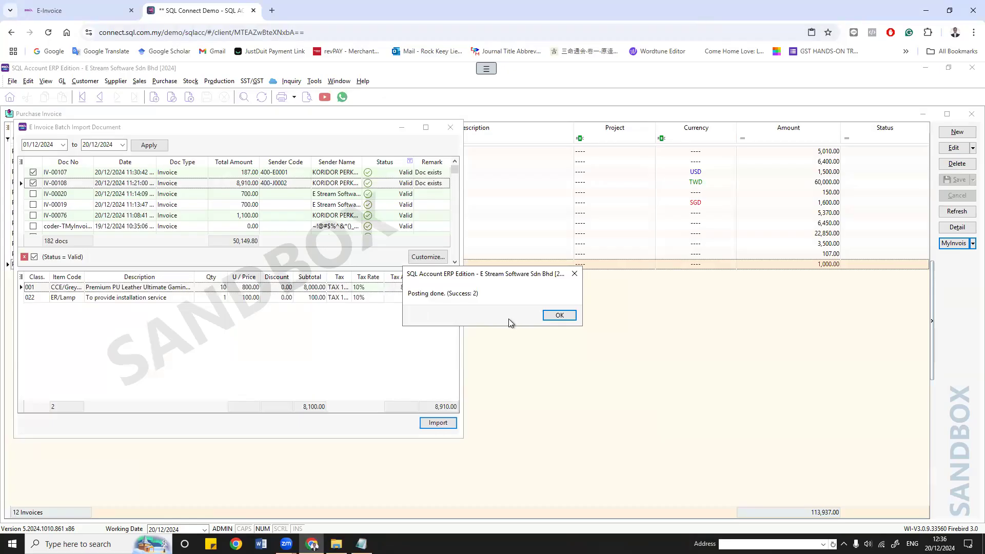
{"action": "left_click", "coordinate": [559, 315]}
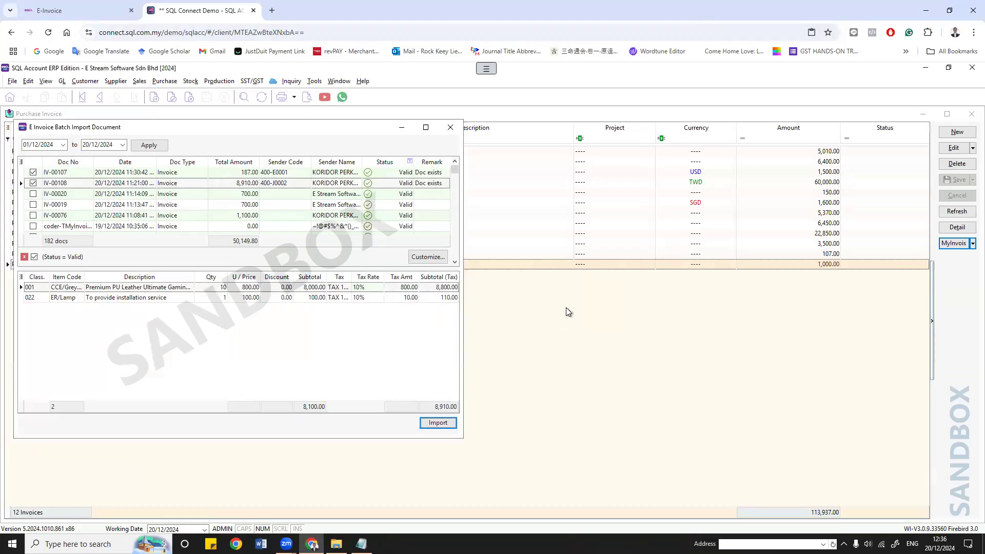
Step: Refresh the purchase invoice list and review the imported invoices IV-00107 and IV-00108
{"action": "left_click", "coordinate": [450, 127]}
{"action": "left_click", "coordinate": [955, 211]}
{"action": "left_click", "coordinate": [297, 275]}
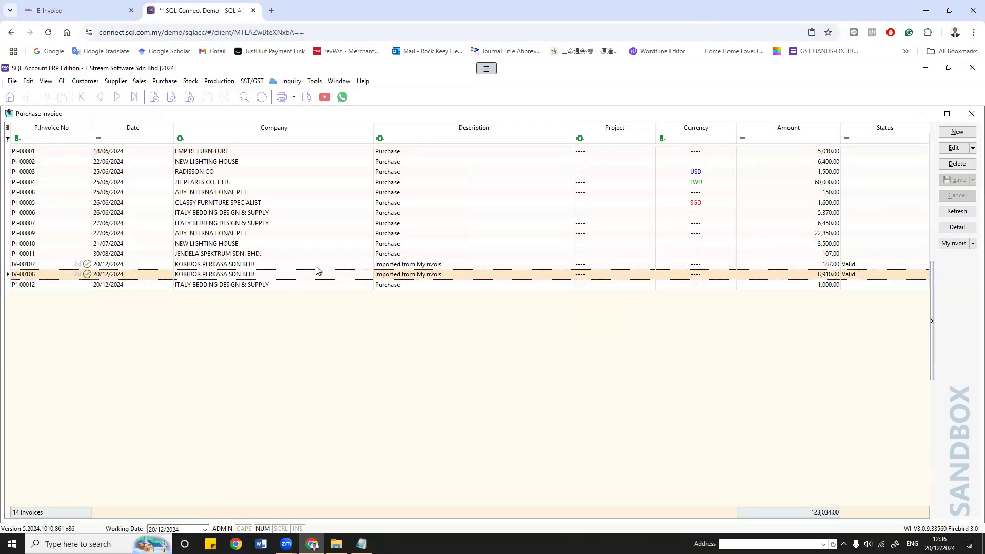
{"action": "left_click", "coordinate": [417, 265]}
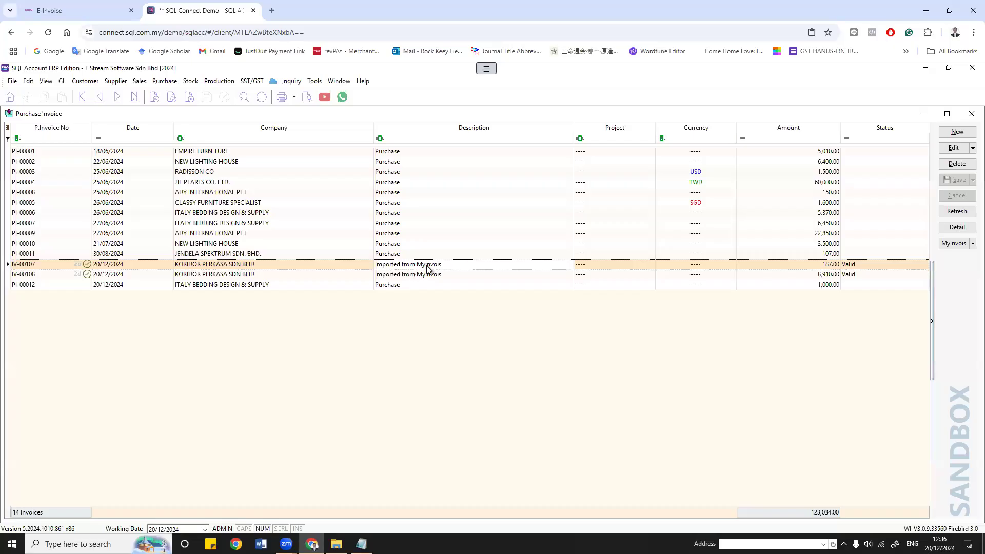
{"action": "double_click", "coordinate": [427, 264]}
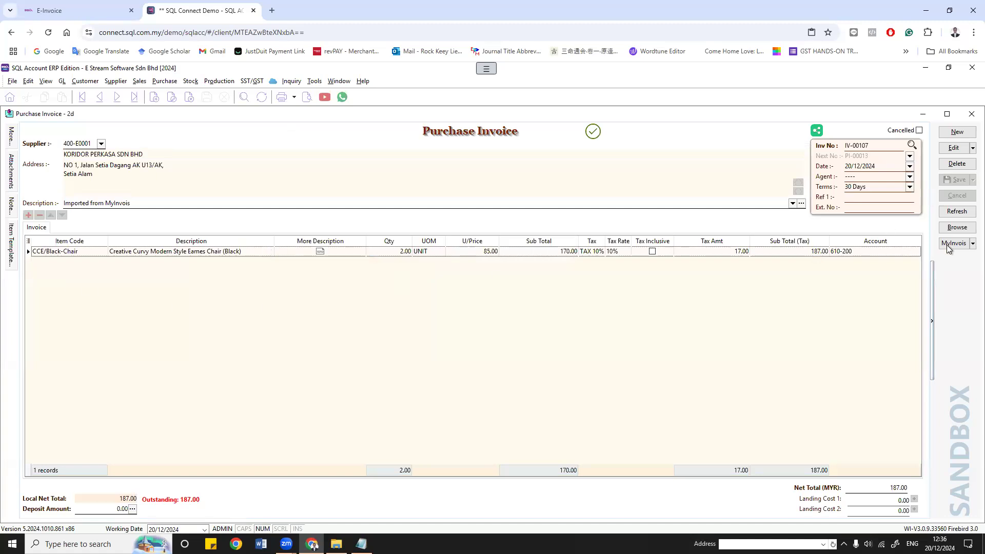
{"action": "left_click", "coordinate": [956, 228]}
{"action": "double_click", "coordinate": [419, 275]}
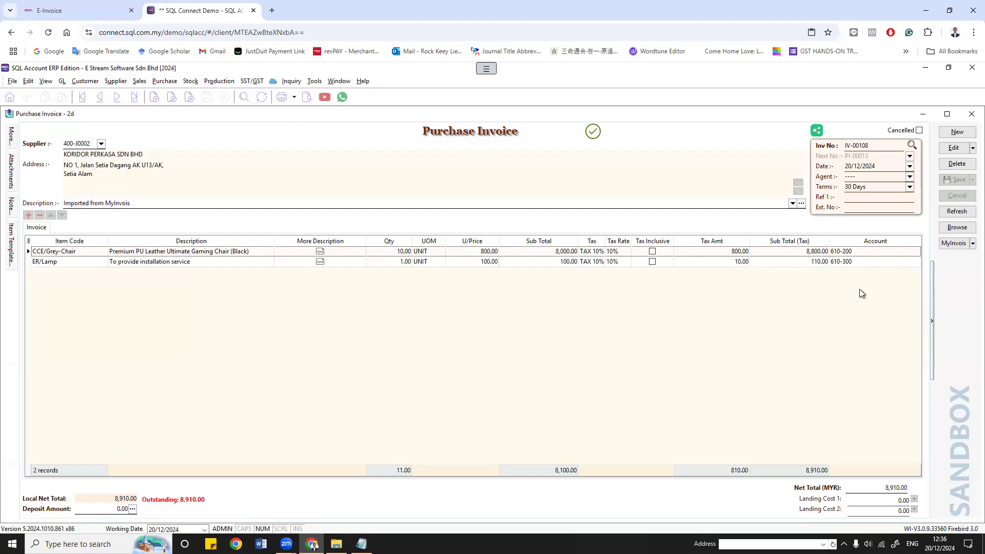
{"action": "left_click", "coordinate": [963, 228]}
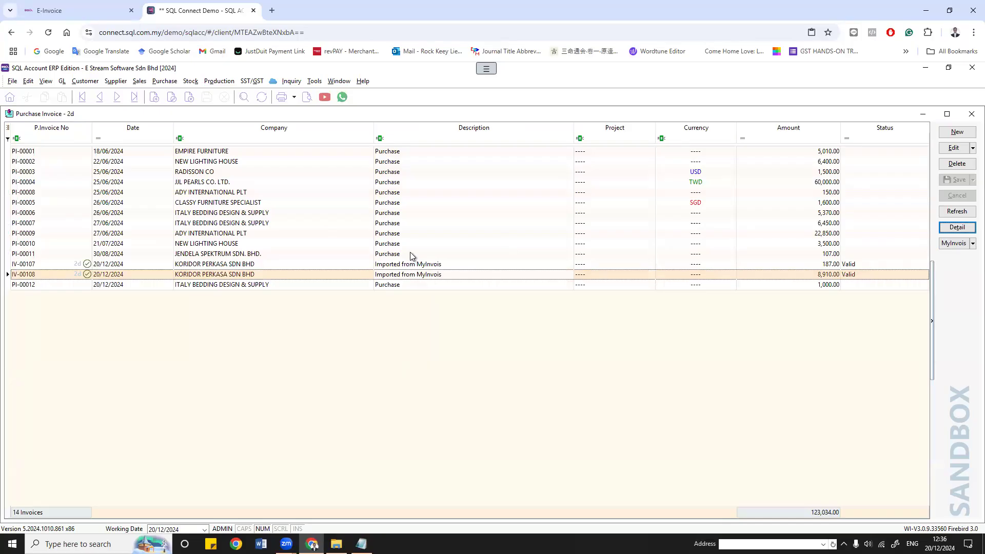
Step: Look through the purchasing functions list and MyInvois options, then dismiss both
{"action": "left_click", "coordinate": [165, 82]}
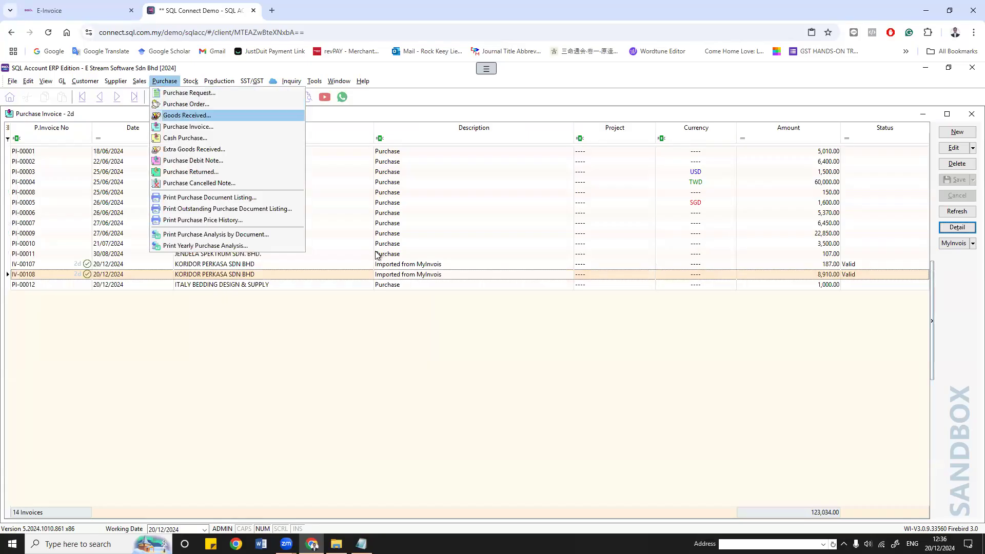
{"action": "left_click", "coordinate": [420, 271]}
{"action": "left_click", "coordinate": [961, 247]}
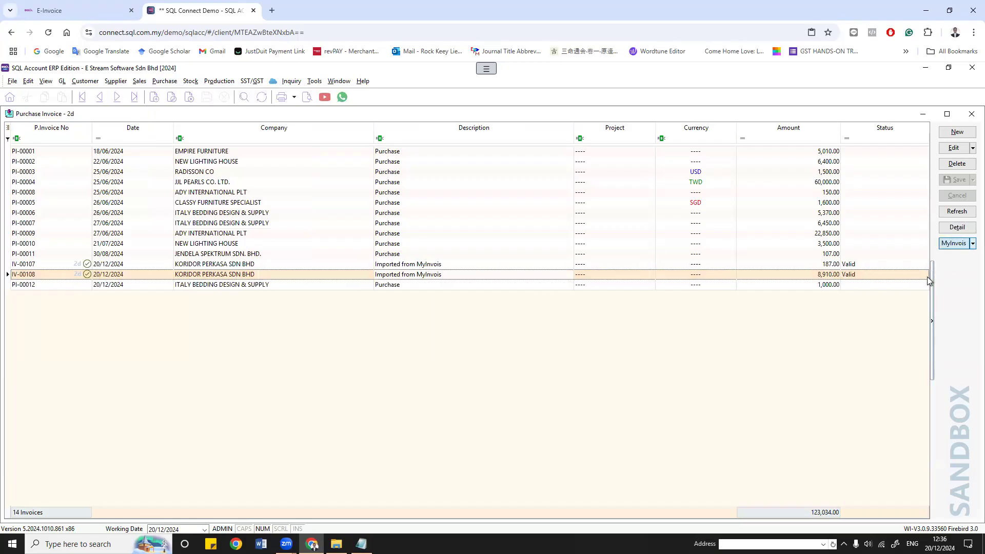
{"action": "left_click", "coordinate": [557, 351]}
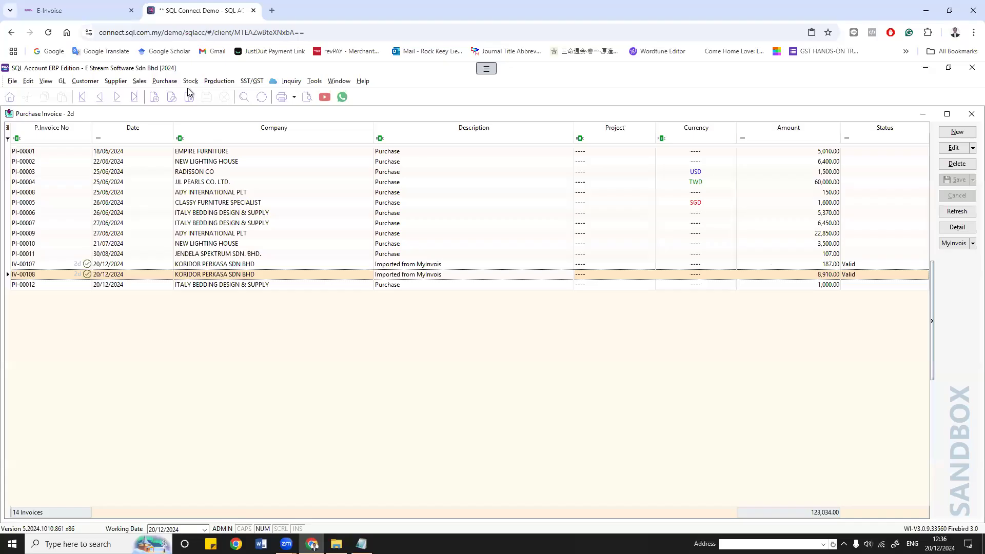
Step: Open a new Purchase Invoice list and select imported invoices IV-00108 and IV-00107
{"action": "left_click", "coordinate": [166, 82]}
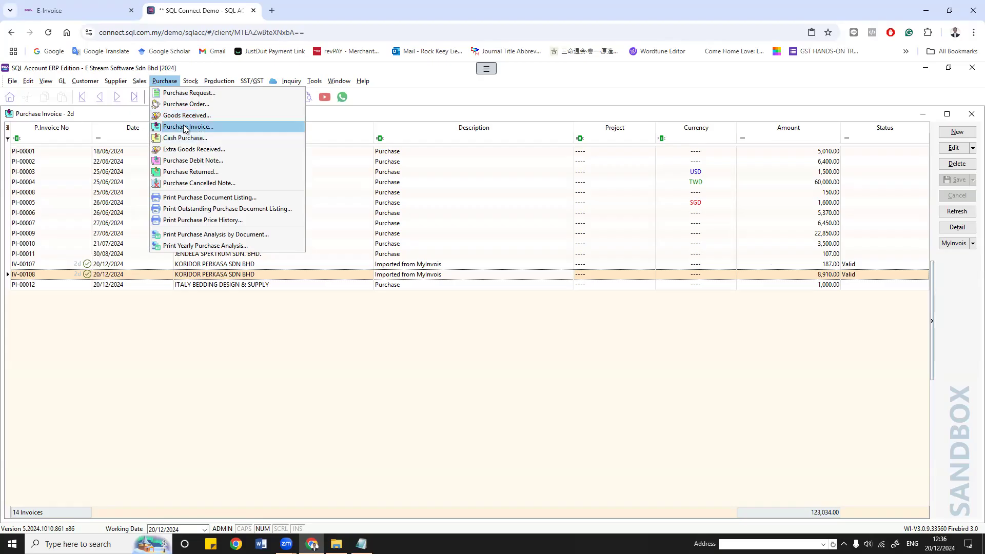
{"action": "left_click", "coordinate": [185, 128]}
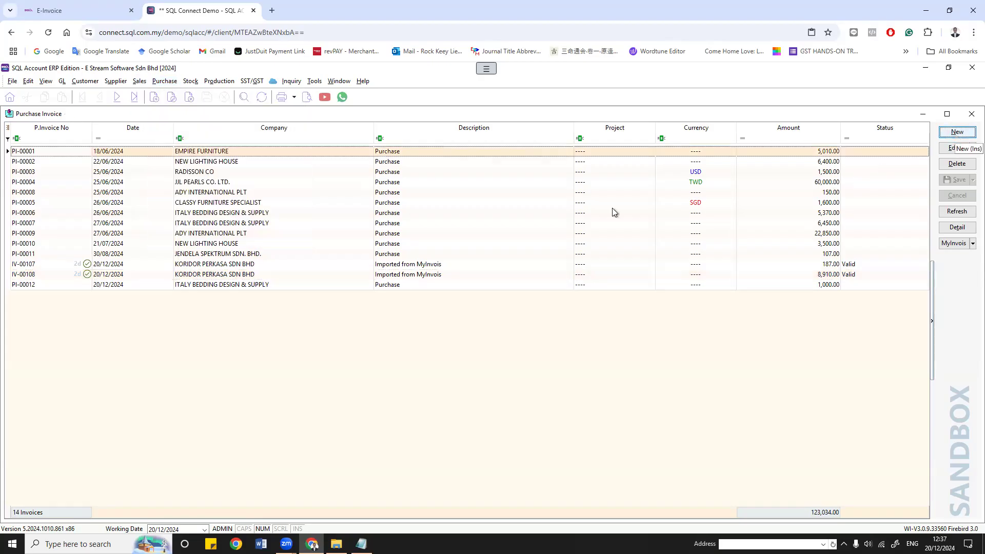
{"action": "left_click", "coordinate": [417, 274]}
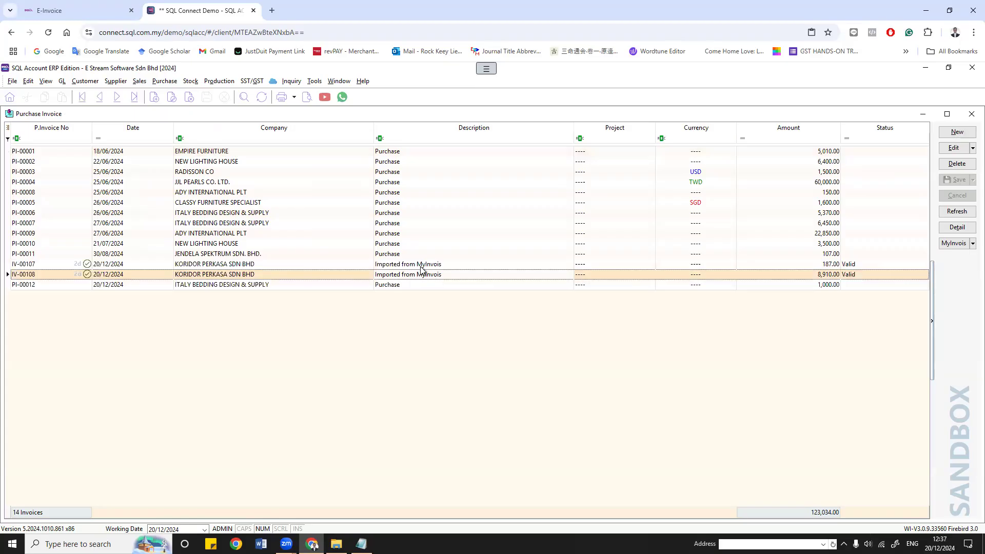
{"action": "left_click", "coordinate": [420, 265]}
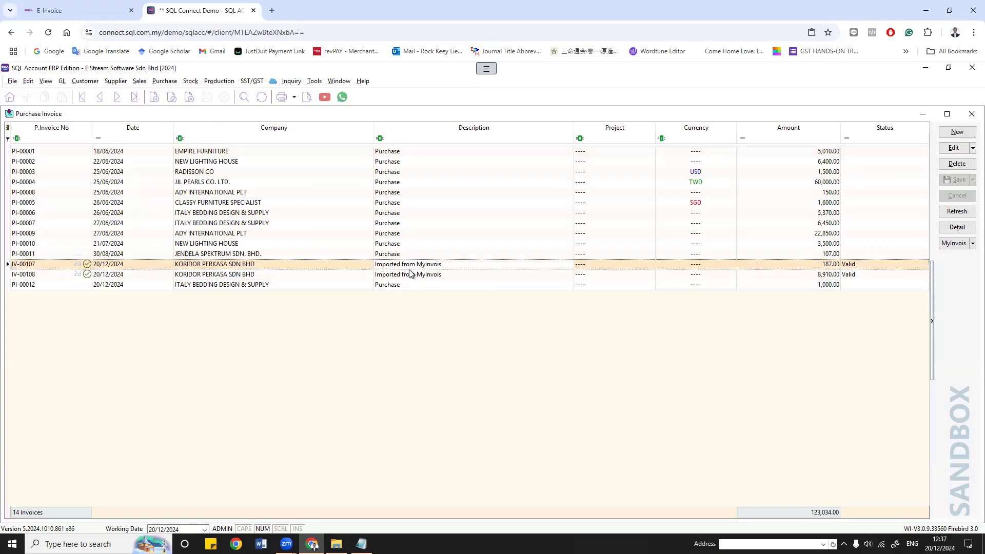
Step: Browse the production and stock menu and check the Window menu's open windows without switching
{"action": "left_click", "coordinate": [219, 81]}
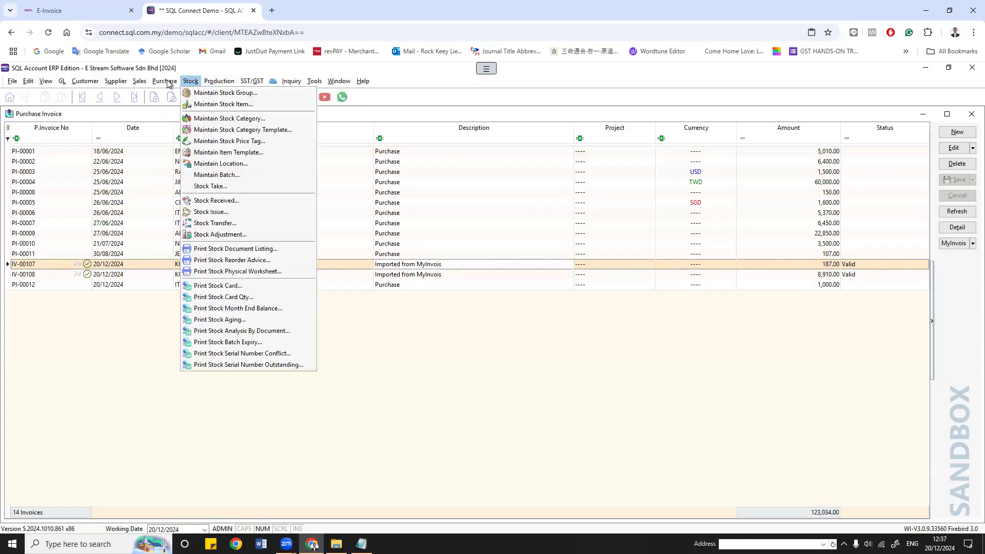
{"action": "mouse_move", "coordinate": [167, 82]}
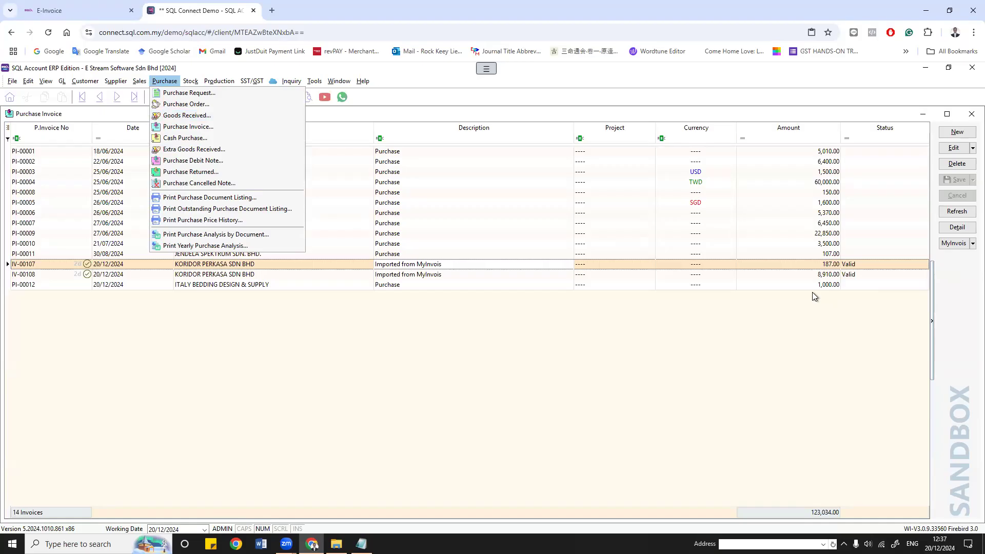
{"action": "left_click", "coordinate": [341, 82]}
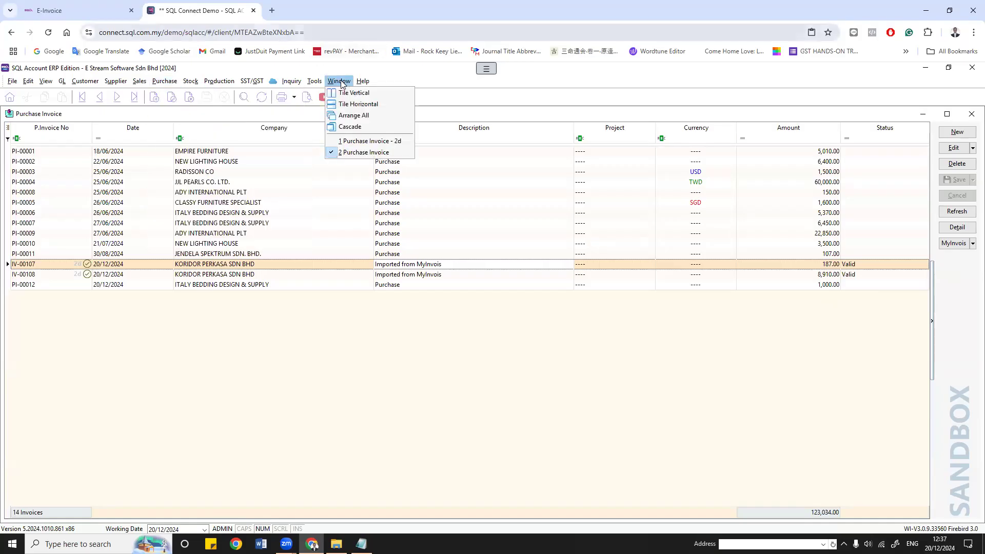
{"action": "left_click", "coordinate": [714, 352]}
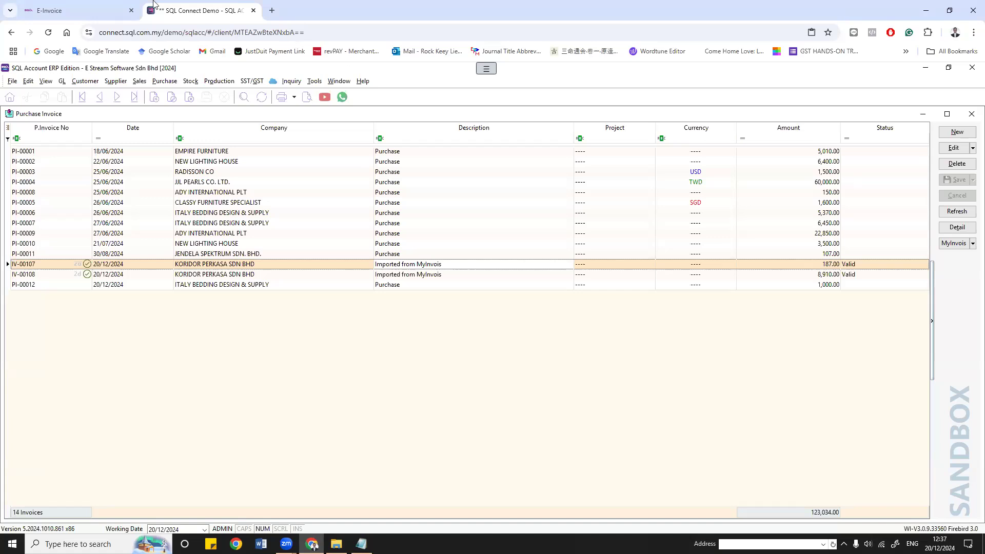
Step: In a new tab, open the SQL Account - Wisoft Solutions Facebook page from recent searches
{"action": "left_click", "coordinate": [102, 12]}
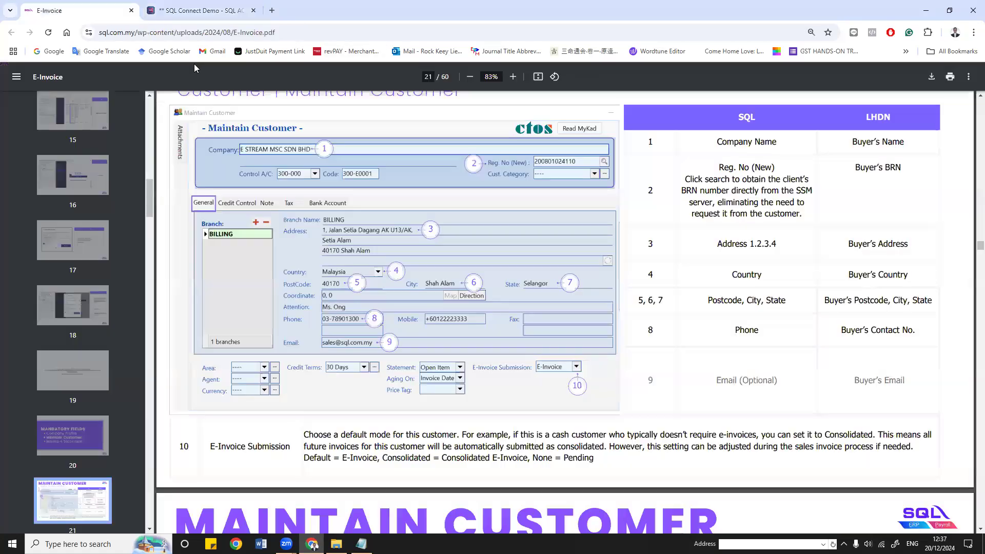
{"action": "left_click", "coordinate": [272, 10]}
{"action": "left_click", "coordinate": [277, 32]}
{"action": "left_click", "coordinate": [462, 253]}
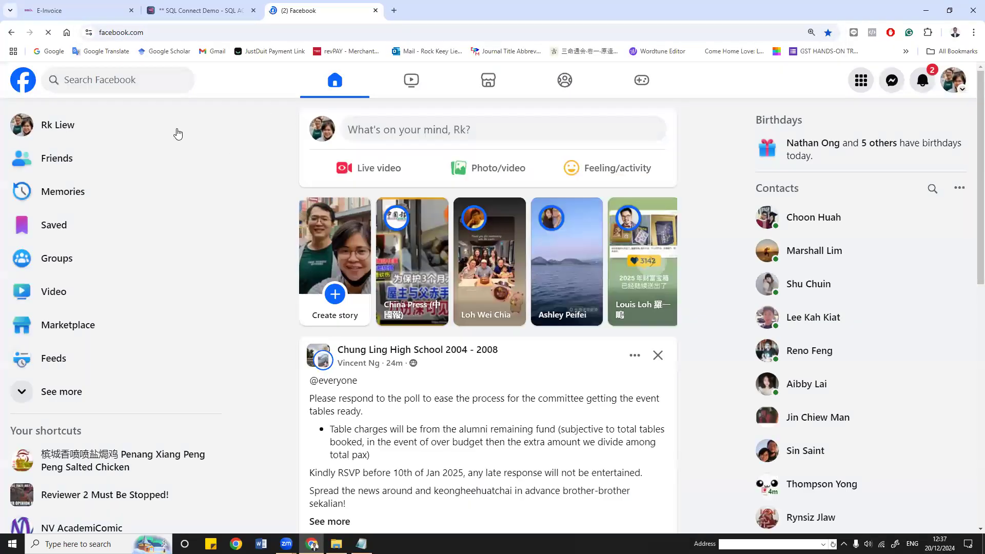
{"action": "left_click", "coordinate": [118, 80]}
{"action": "left_click", "coordinate": [132, 137]}
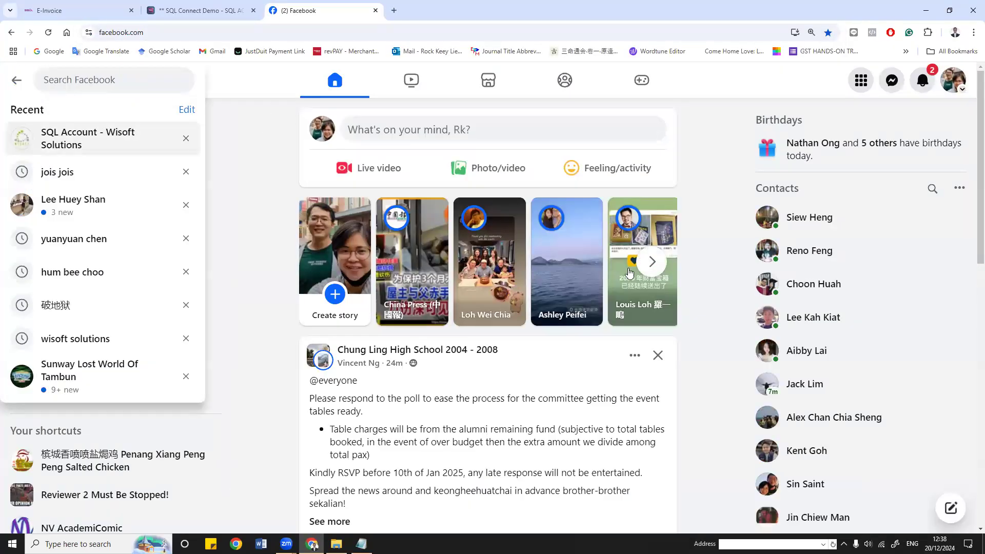
{"action": "scroll", "coordinate": [626, 308], "scroll_direction": "down", "scroll_amount": 12}
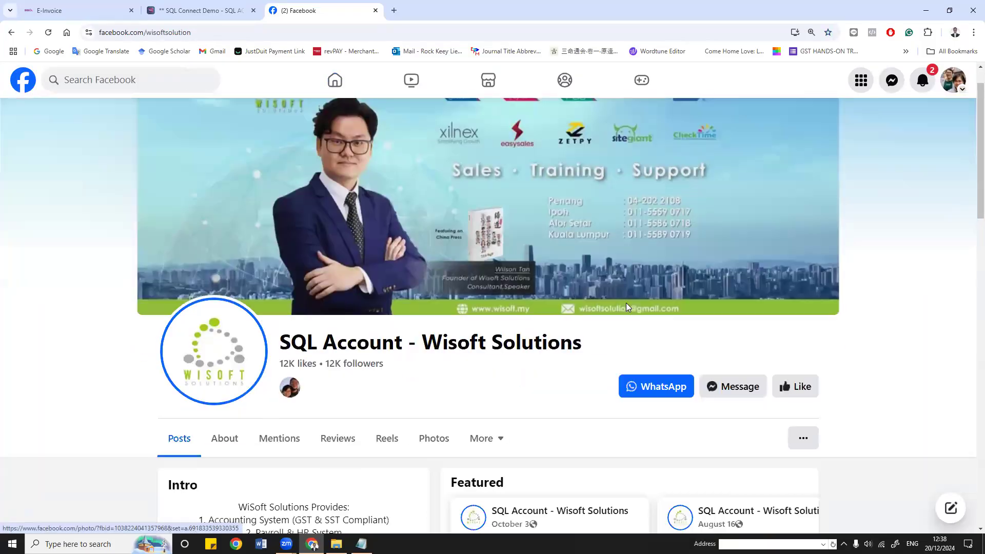
{"action": "scroll", "coordinate": [627, 308], "scroll_direction": "down", "scroll_amount": 12}
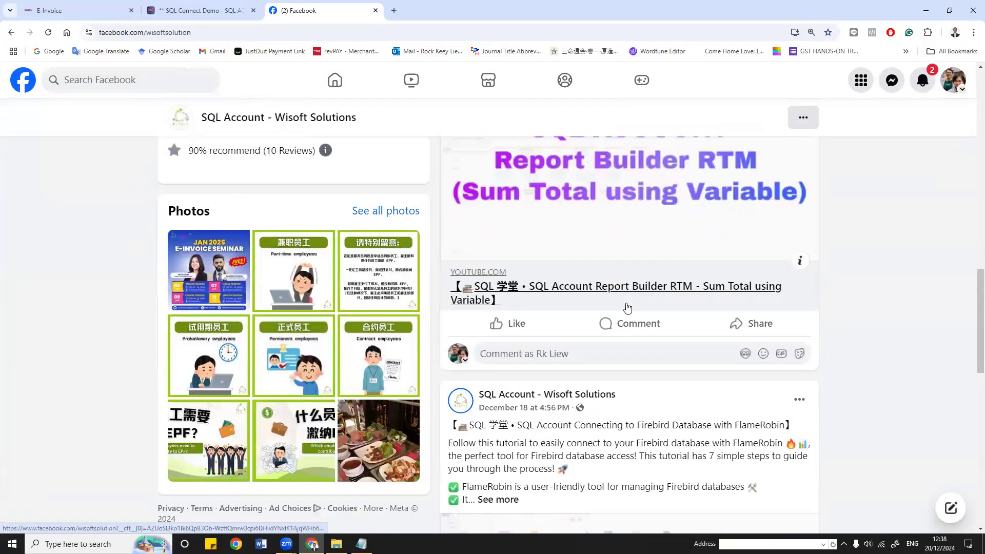
{"action": "scroll", "coordinate": [656, 301], "scroll_direction": "up", "scroll_amount": 2}
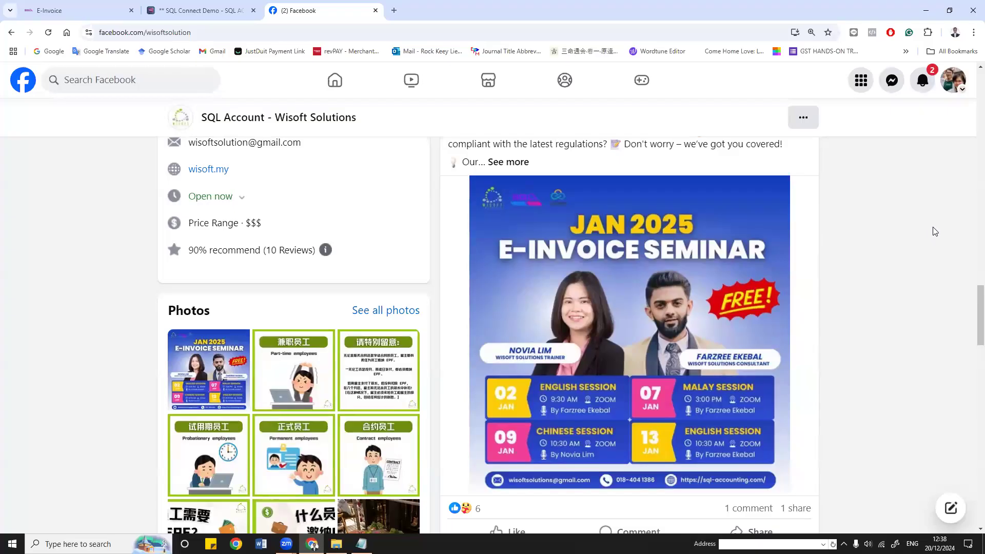
Step: Check the E-Invoice guide PDF's address, then return to the Facebook page's seminar post
{"action": "key", "text": "ctrl+Tab"}
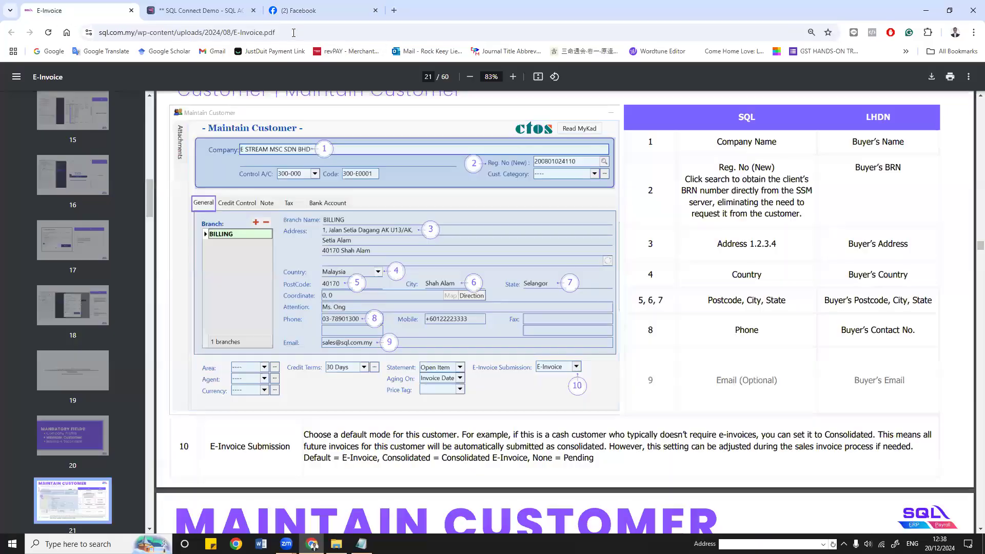
{"action": "left_click", "coordinate": [293, 32]}
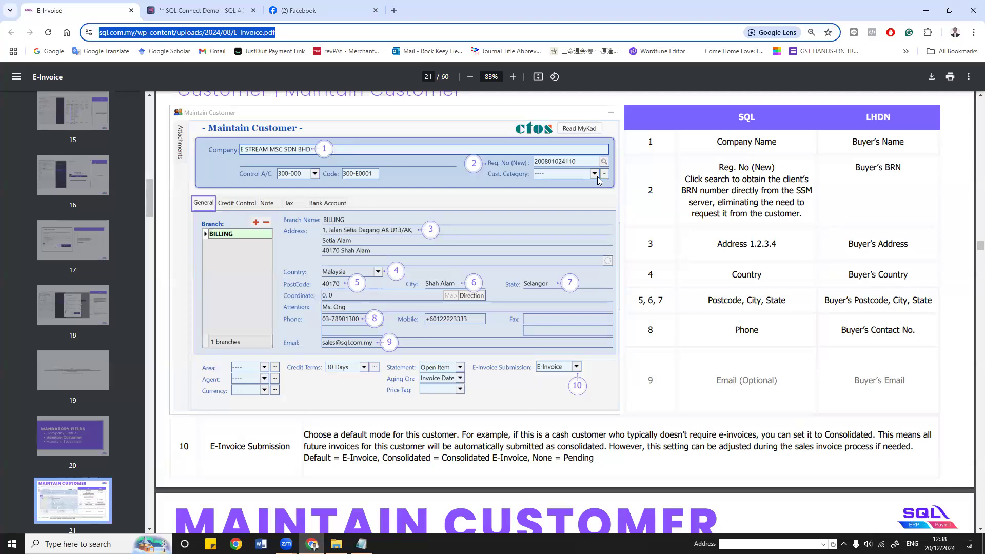
{"action": "left_click", "coordinate": [776, 290]}
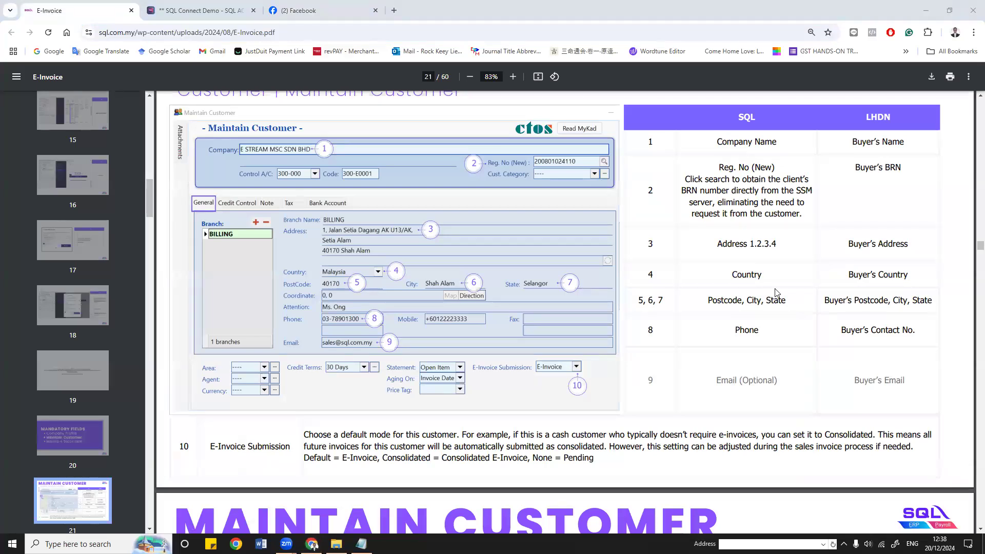
{"action": "left_click", "coordinate": [308, 11]}
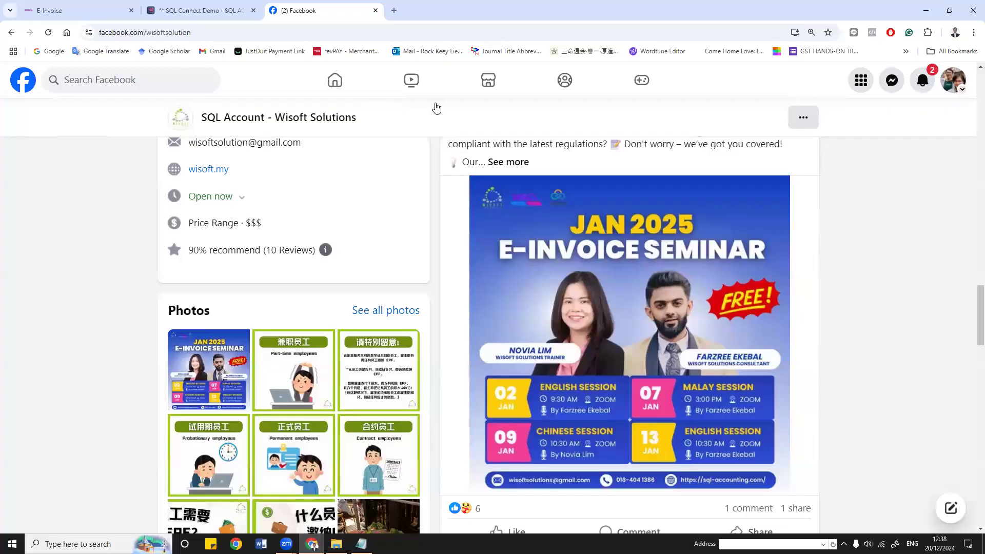
{"action": "scroll", "coordinate": [626, 226], "scroll_direction": "down", "scroll_amount": 1}
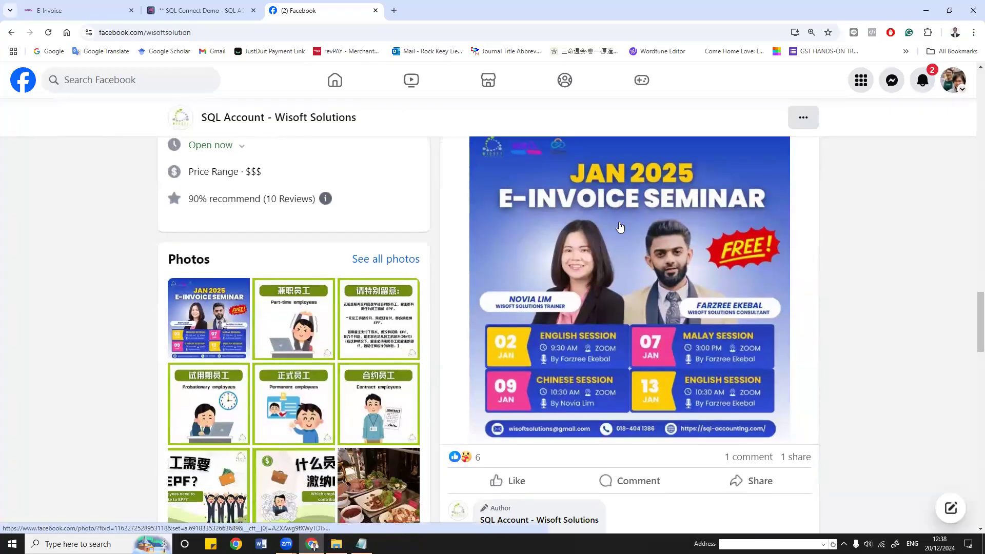